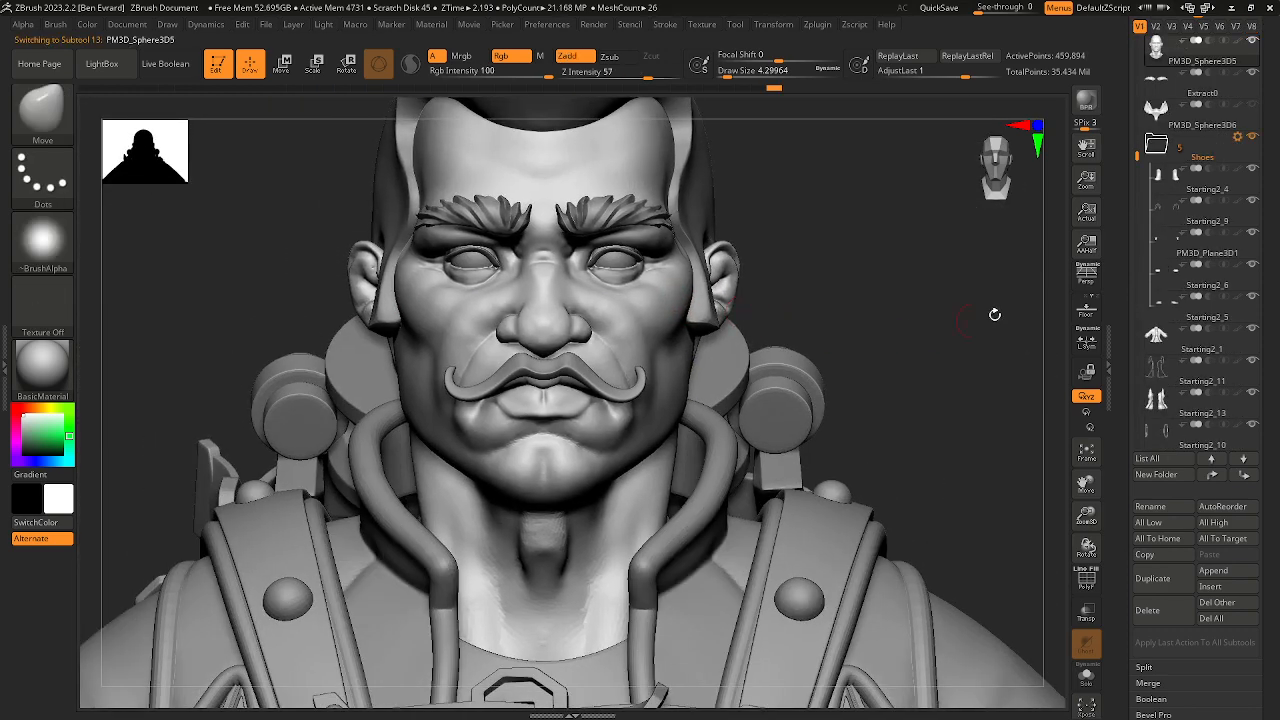
Step: Isolate the head subtool and examine its polygon wireframe around the face and neck
ctrl+shift+click(1253, 41)
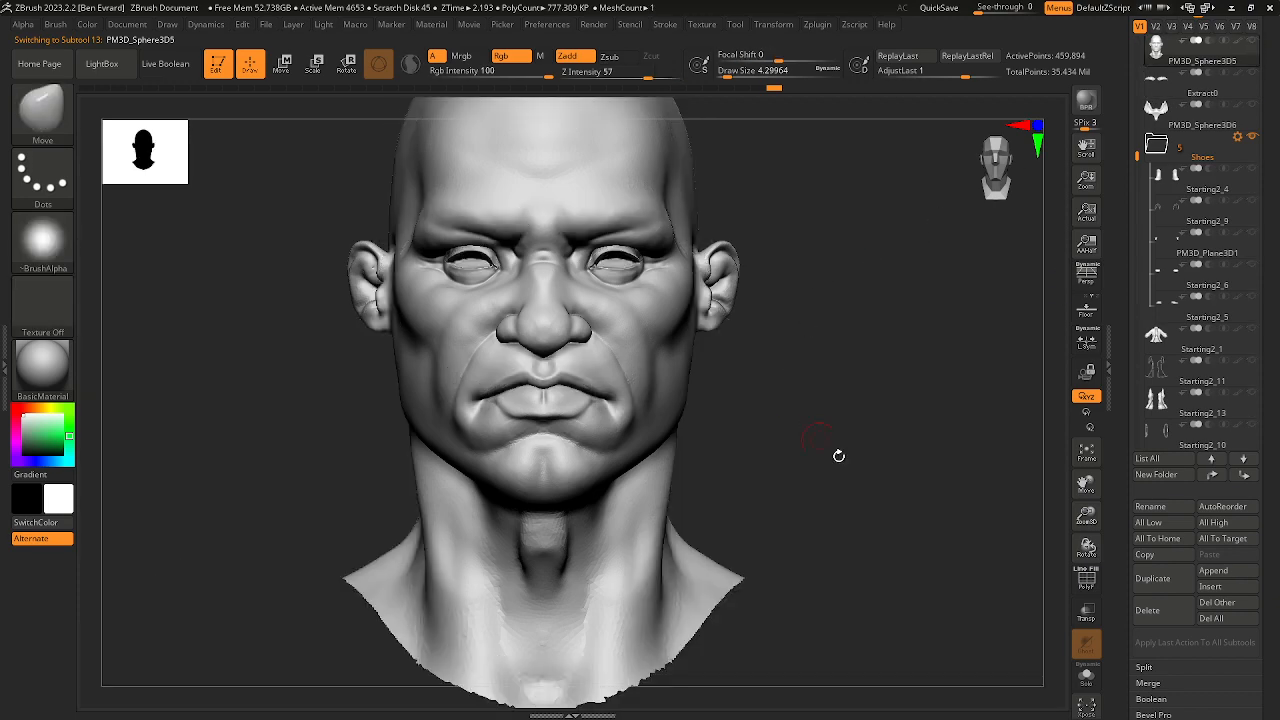
click(1087, 578)
mouse_move(797, 379)
mouse_down()
mouse_move(815, 375)
mouse_move(757, 349)
mouse_move(690, 345)
mouse_up()
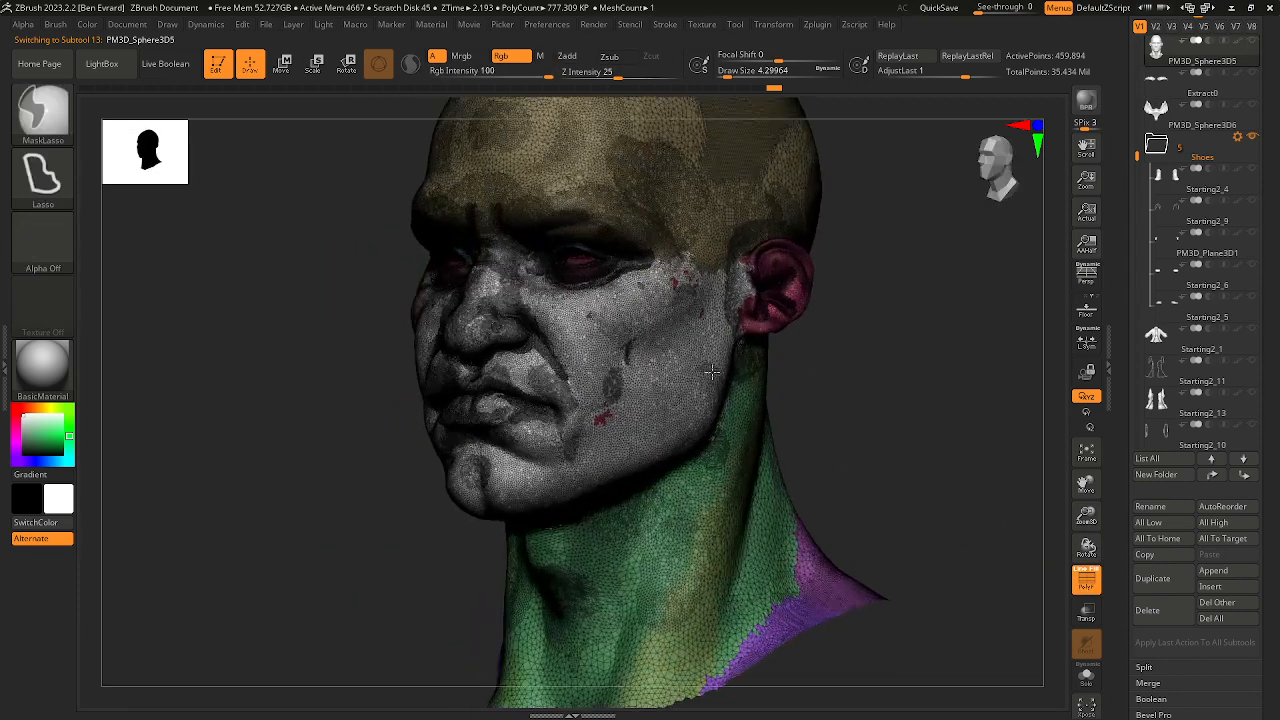
ctrl+right_drag(690, 345, 735, 410)
mouse_move(970, 472)
mouse_down()
mouse_move(1060, 470)
mouse_move(818, 424)
mouse_up()
ctrl+right_drag(820, 424, 850, 362)
right_drag(954, 434, 920, 500)
alt+right_drag(918, 450, 810, 440)
click(1088, 580)
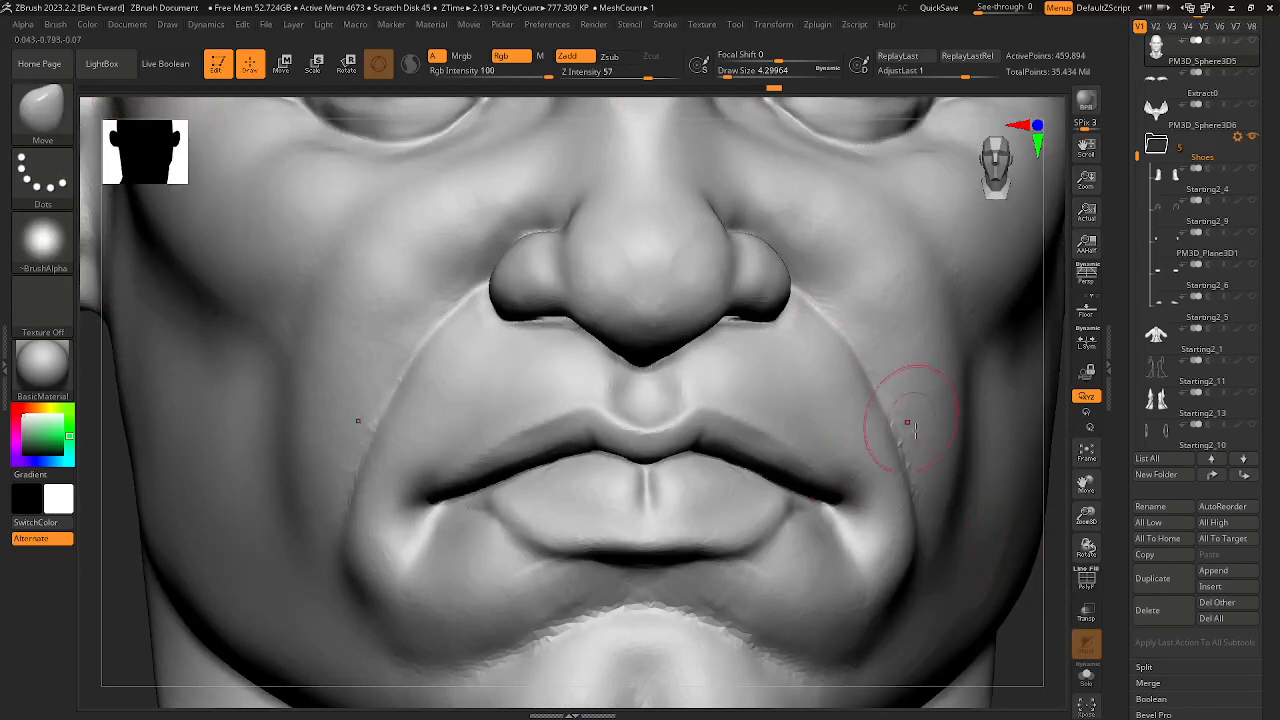
Step: Switch to the DamStandard brush and set the draw size to about 3.1
right_drag(911, 428, 718, 368)
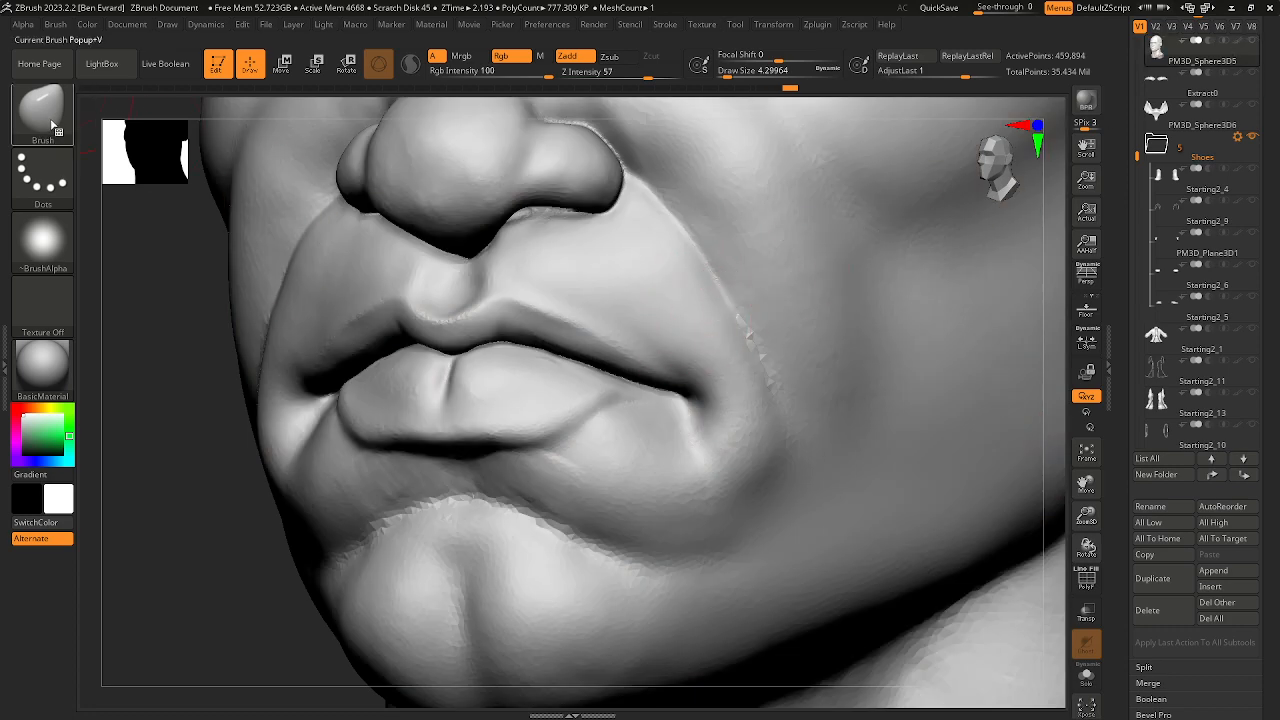
click(42, 110)
key(d)
click(337, 272)
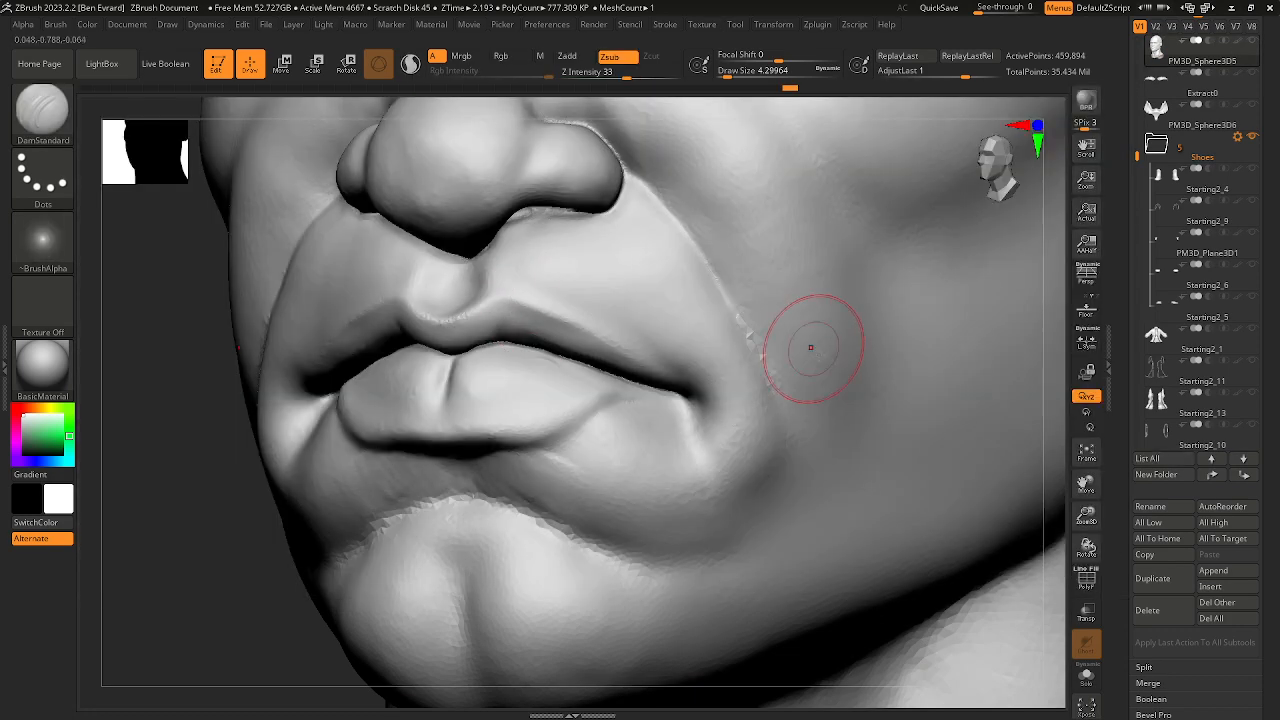
key(space)
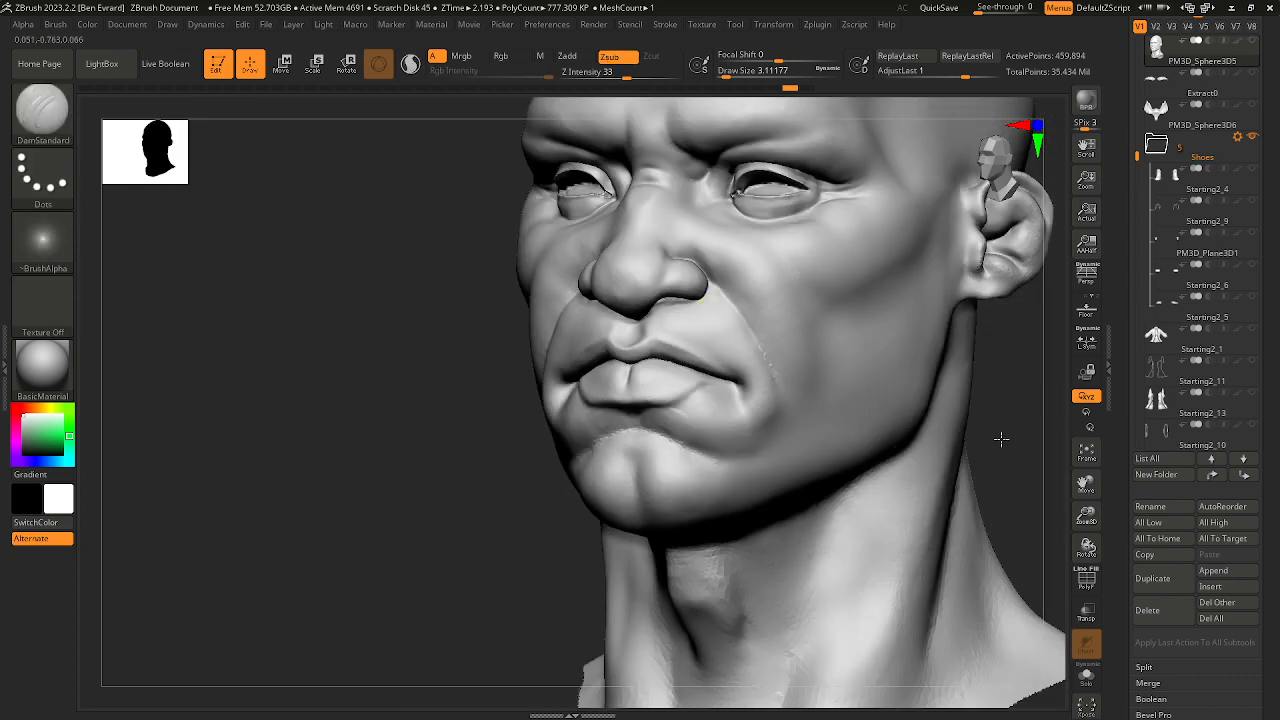
mouse_move(860, 420)
mouse_down()
mouse_move(880, 330)
mouse_move(873, 375)
mouse_up()
ctrl+right_drag(873, 372, 829, 380)
mouse_move(908, 352)
alt+right_down()
mouse_move(858, 406)
mouse_move(1011, 373)
alt+right_up()
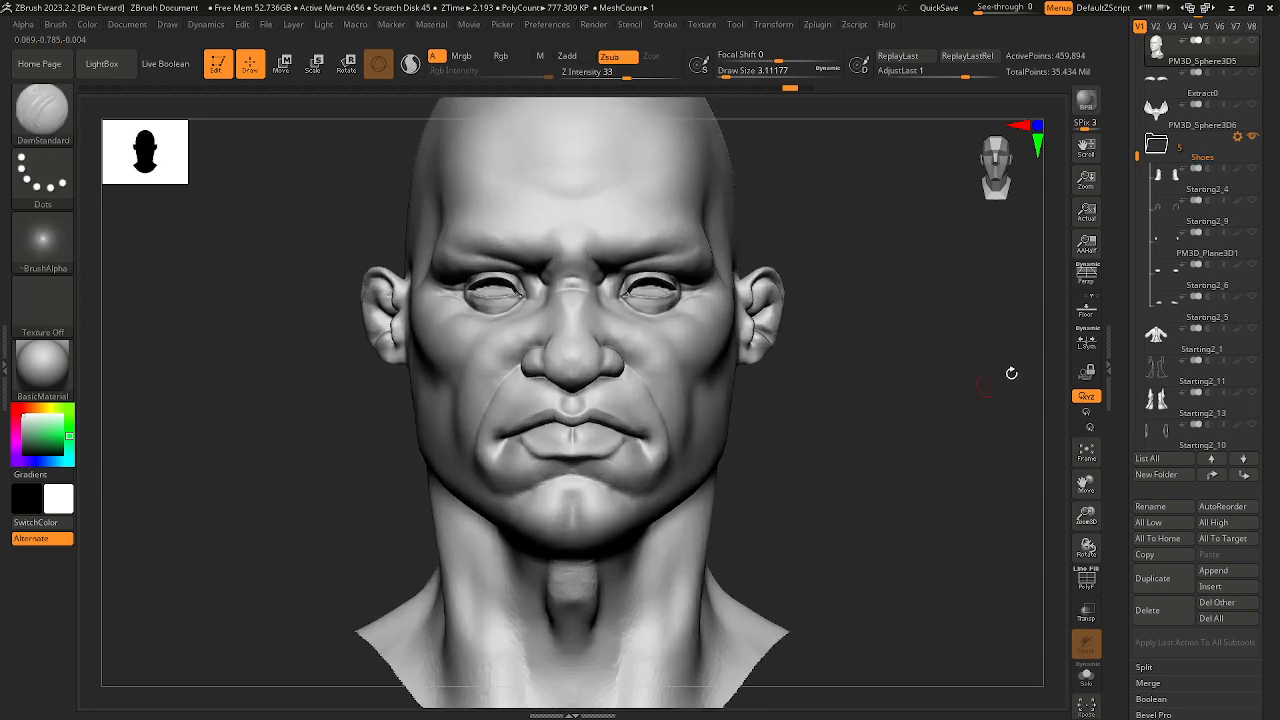
Step: Duplicate the head subtool, keep only the heads' area free of other subtools, and select the duplicate
scroll(1232, 340, down, 5)
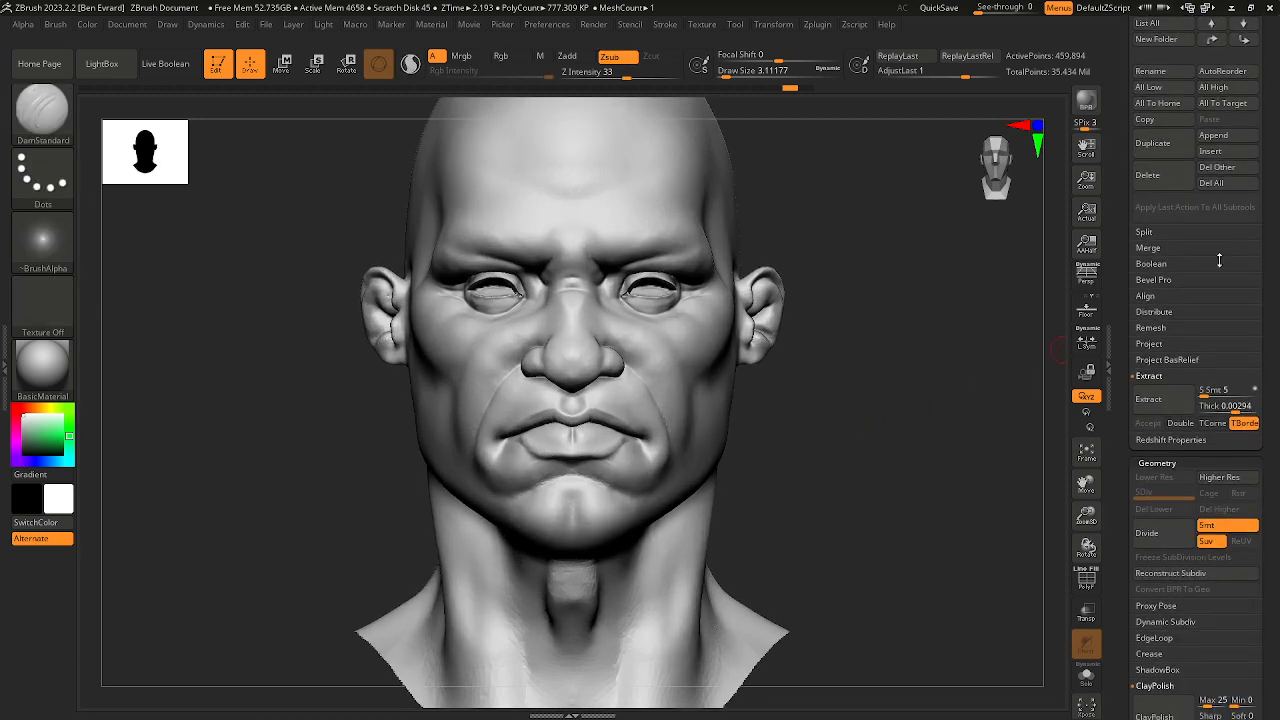
mouse_move(1267, 166)
mouse_down()
mouse_move(1249, 202)
mouse_move(1237, 406)
mouse_up()
click(1156, 251)
shift+click(1253, 247)
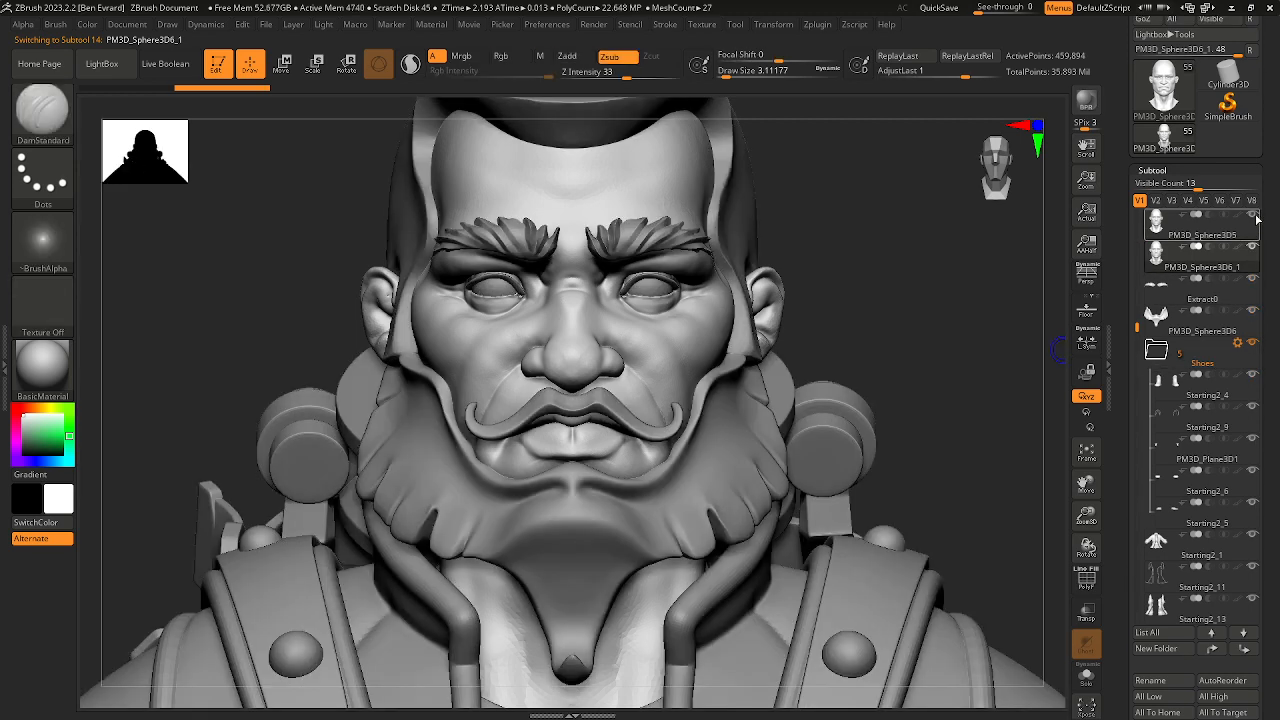
shift+click(1256, 237)
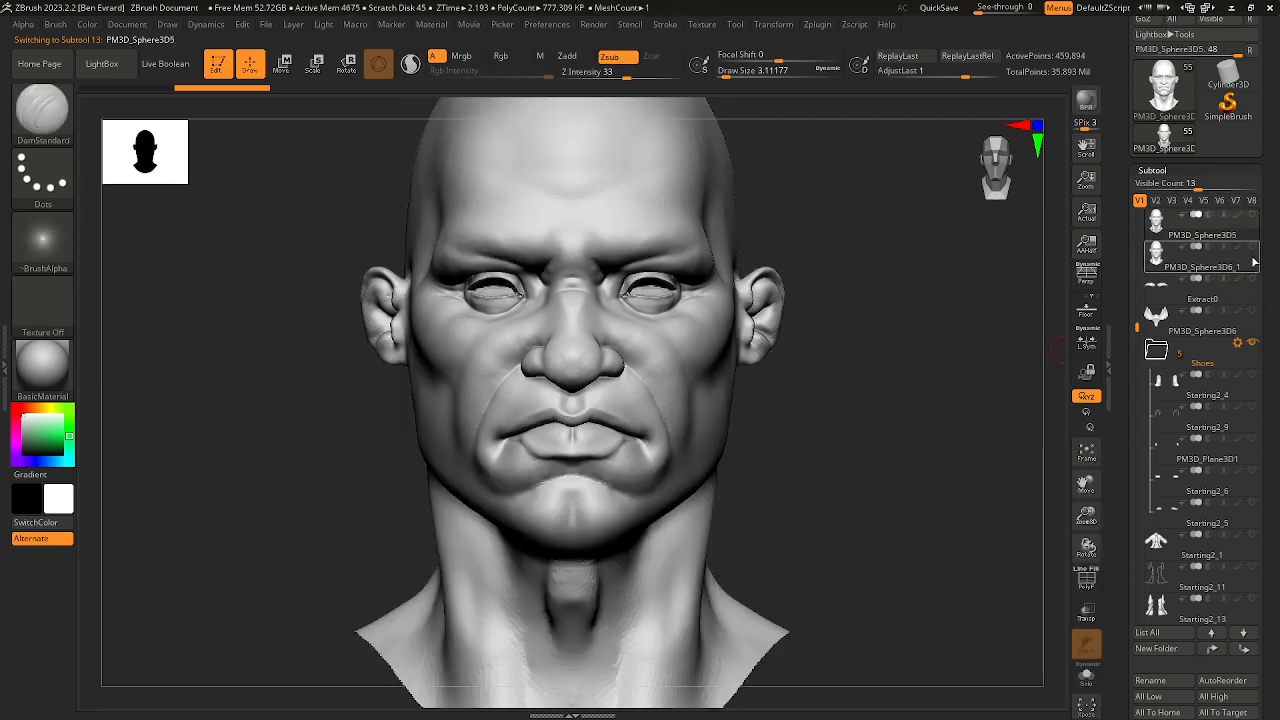
drag(1267, 283, 1264, 253)
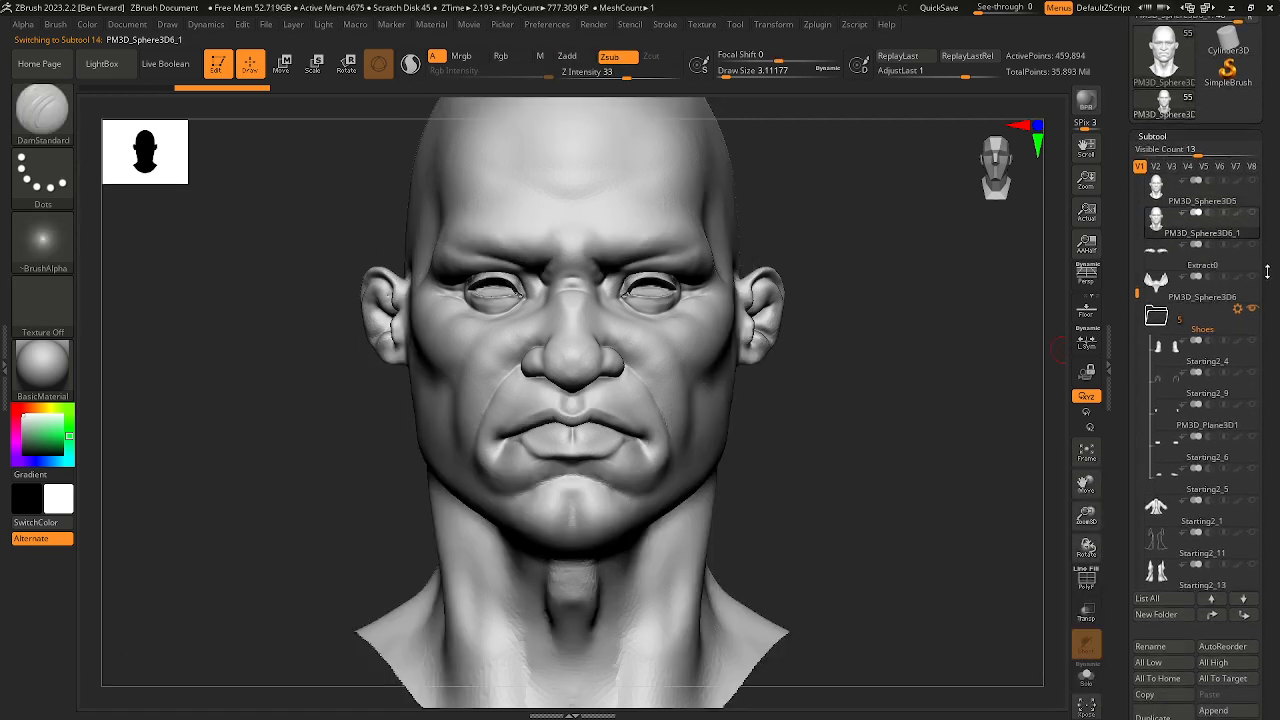
Step: ZRemesh the duplicated head with a target polygons count of 5.6467 and adaptive density, and check the wireframe
scroll(1256, 360, down, 10)
scroll(1255, 498, down, 5)
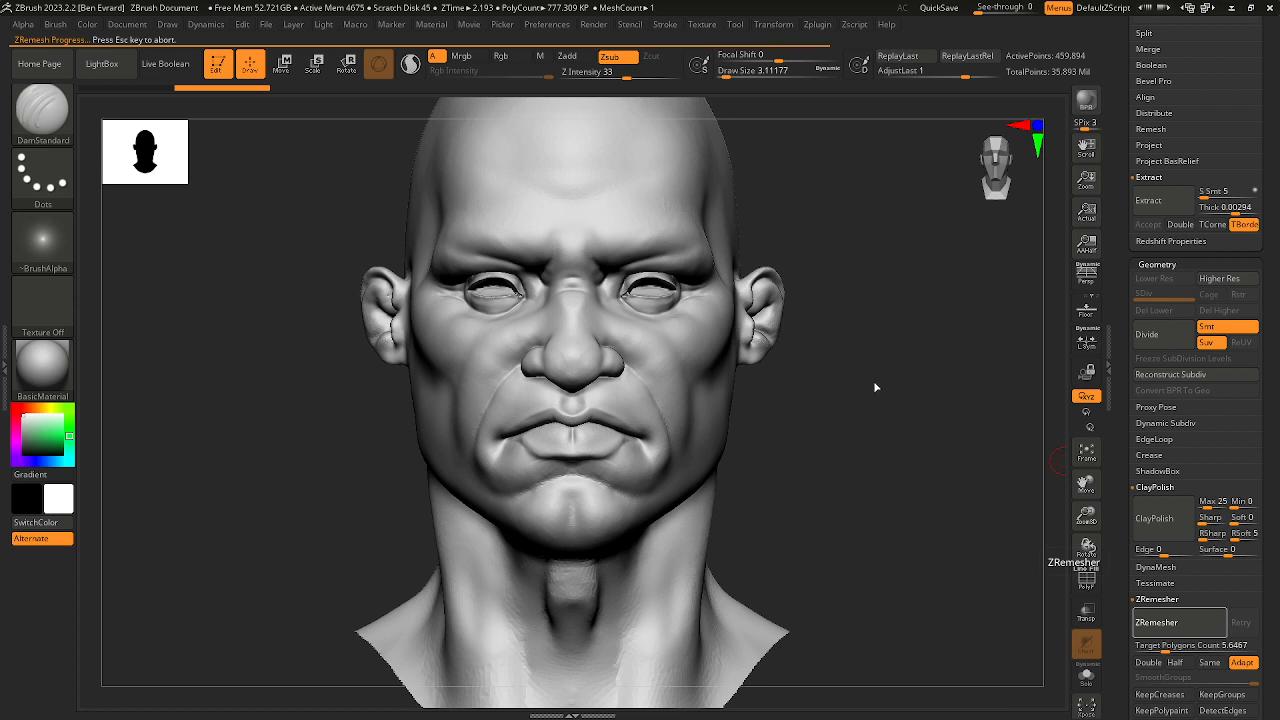
drag(886, 394, 1060, 505)
click(1096, 592)
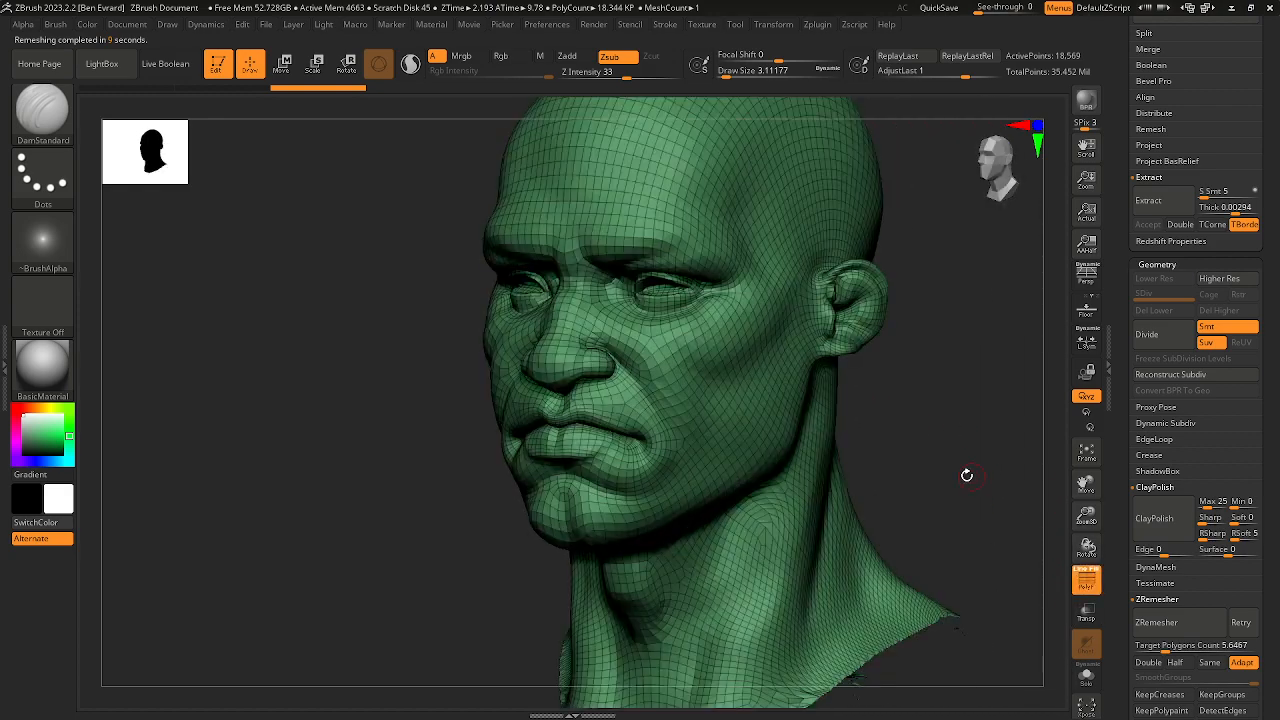
drag(966, 477, 868, 415)
ctrl+right_drag(868, 415, 843, 403)
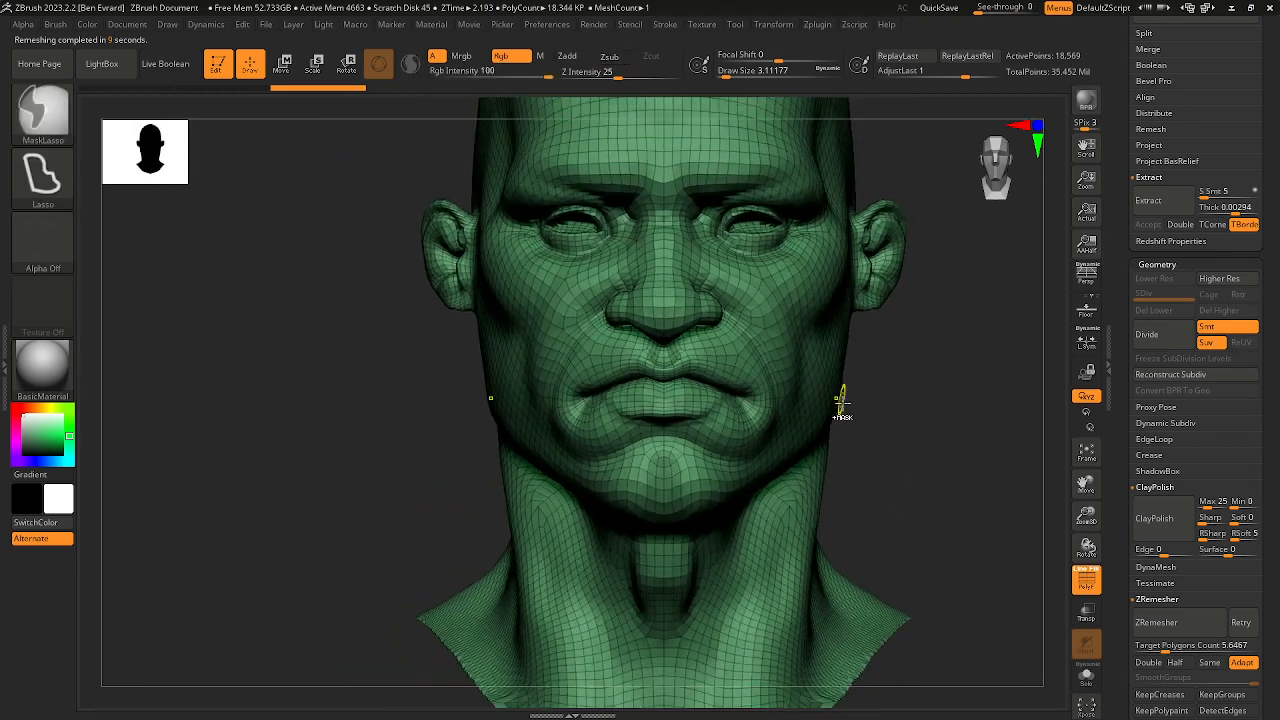
mouse_move(736, 318)
alt+right_down()
mouse_move(771, 342)
mouse_move(829, 457)
mouse_move(791, 489)
mouse_move(883, 434)
mouse_move(836, 508)
alt+right_up()
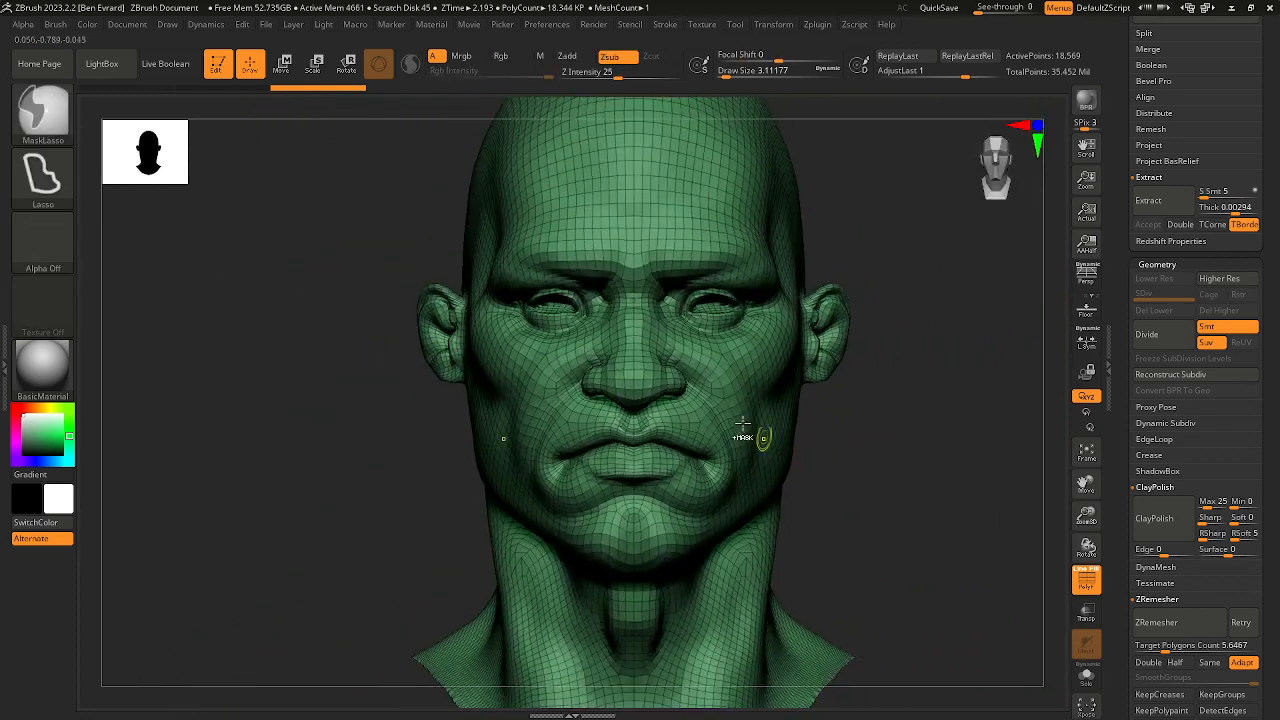
Step: Try lasso masks around the mouth folds and across the eye area, and undo them
ctrl+right_drag(704, 384, 706, 410)
key(ctrl)
key(ctrl)
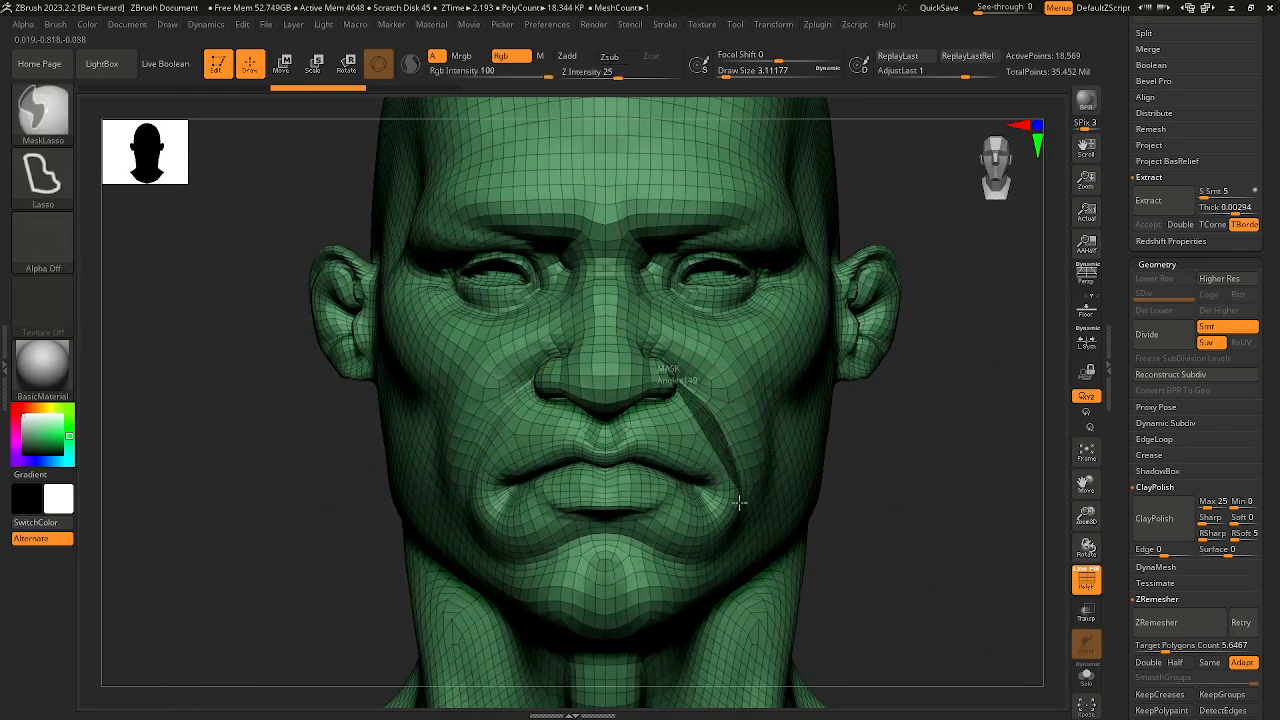
ctrl+drag(742, 453, 694, 430)
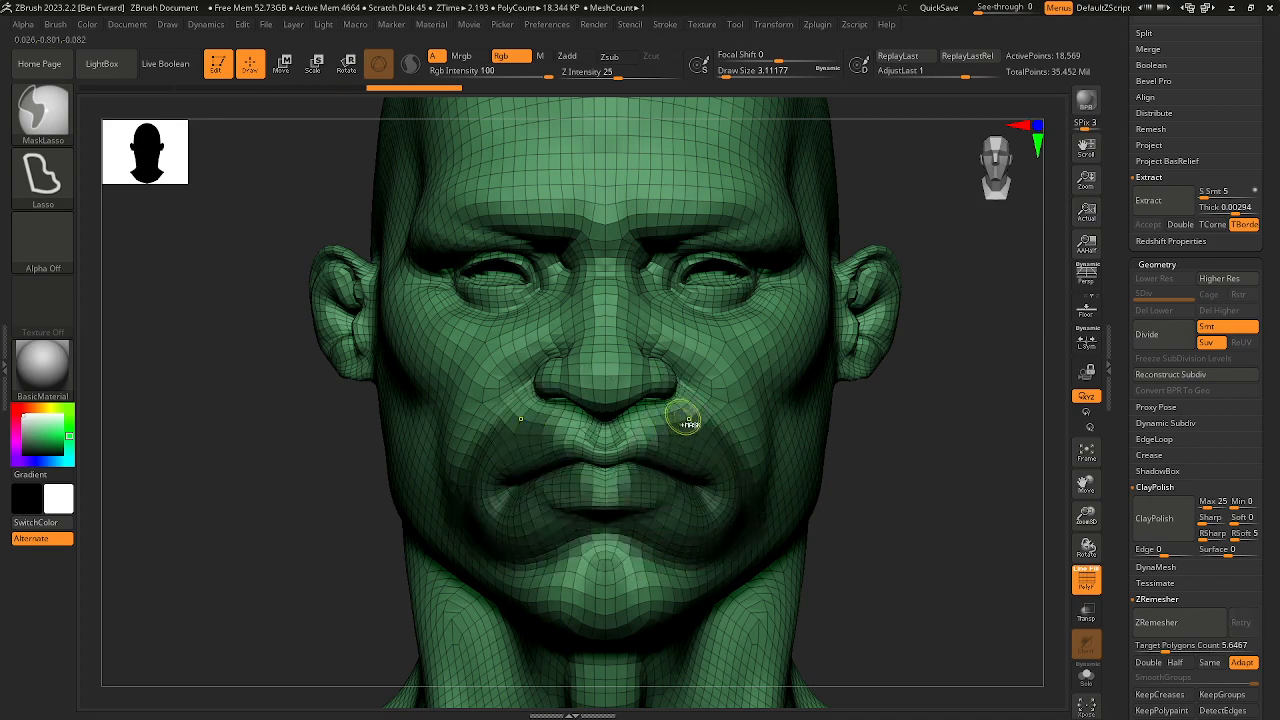
key(ctrl+z)
ctrl+drag(759, 233, 700, 228)
key(ctrl+z)
Step: Lasso-mask the ragged lower border of the remeshed neck and check the mask around the back
ctrl+right_drag(776, 376, 720, 358)
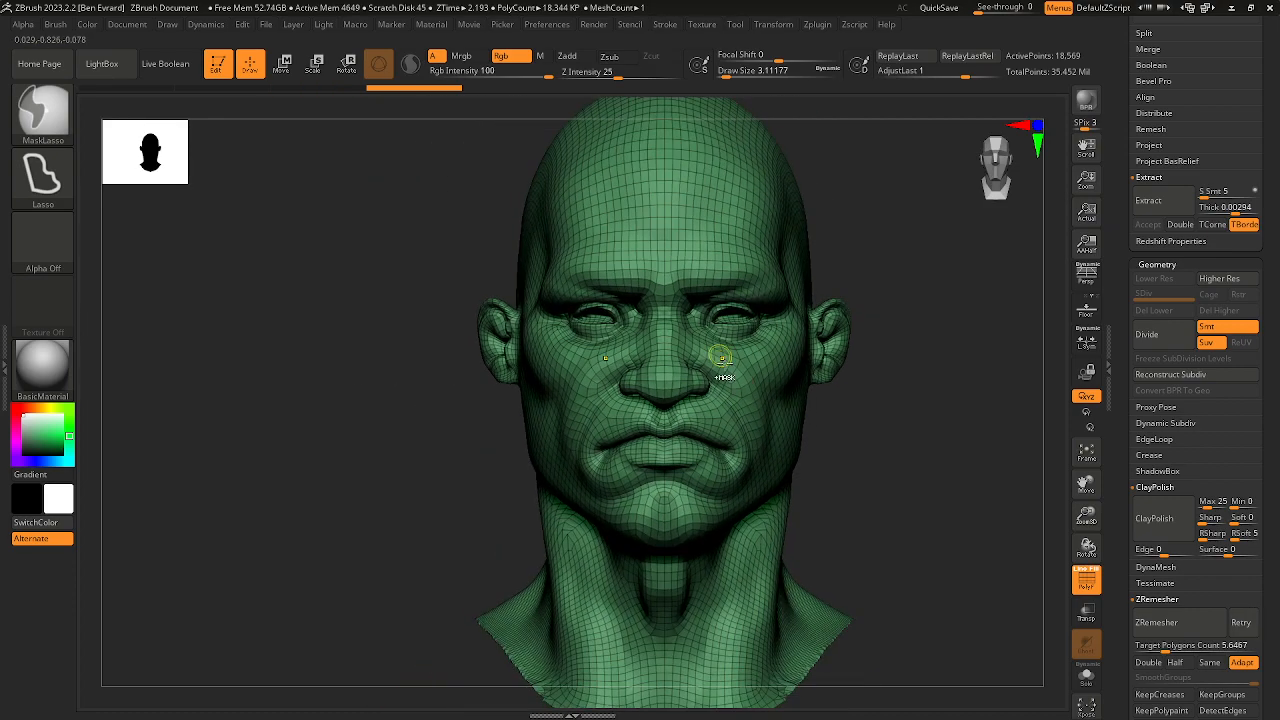
mouse_move(779, 434)
alt+right_down()
mouse_move(777, 406)
mouse_move(761, 410)
mouse_move(796, 404)
mouse_move(817, 426)
mouse_move(754, 434)
mouse_move(734, 398)
alt+right_up()
right_drag(734, 398, 797, 488)
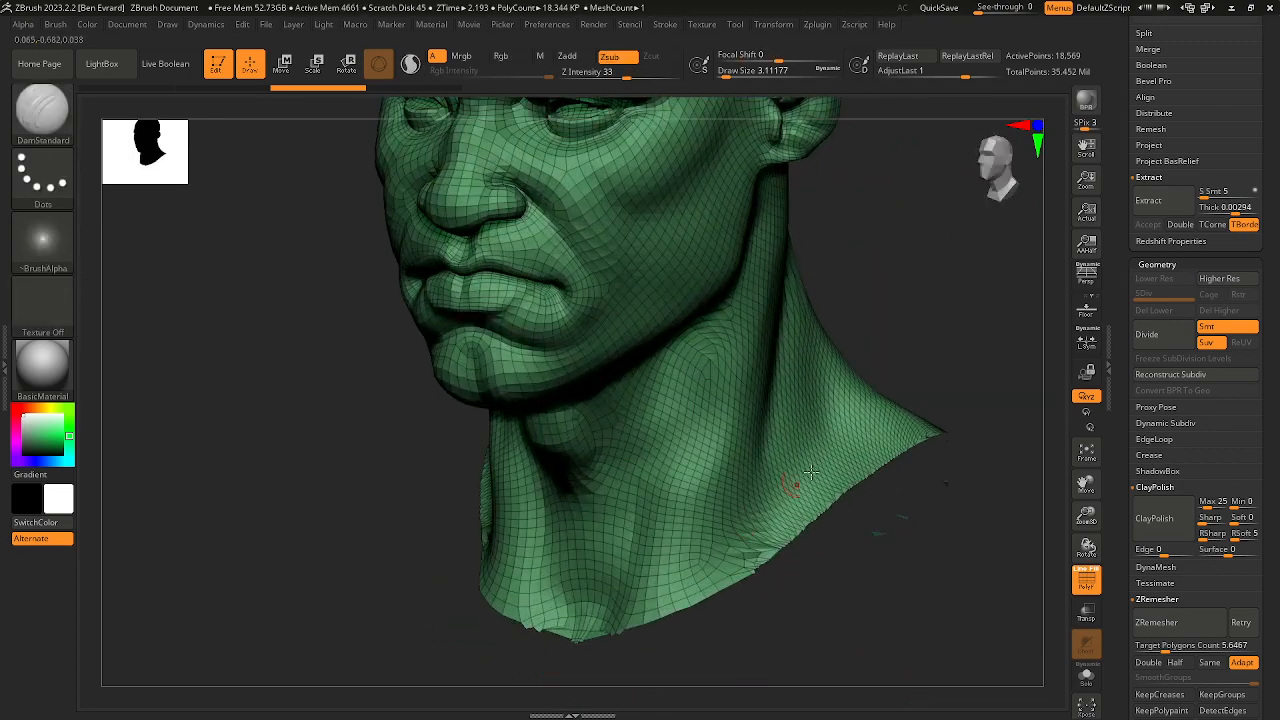
right_drag(896, 330, 928, 336)
ctrl+right_drag(808, 455, 775, 422)
ctrl+right_drag(920, 478, 808, 448)
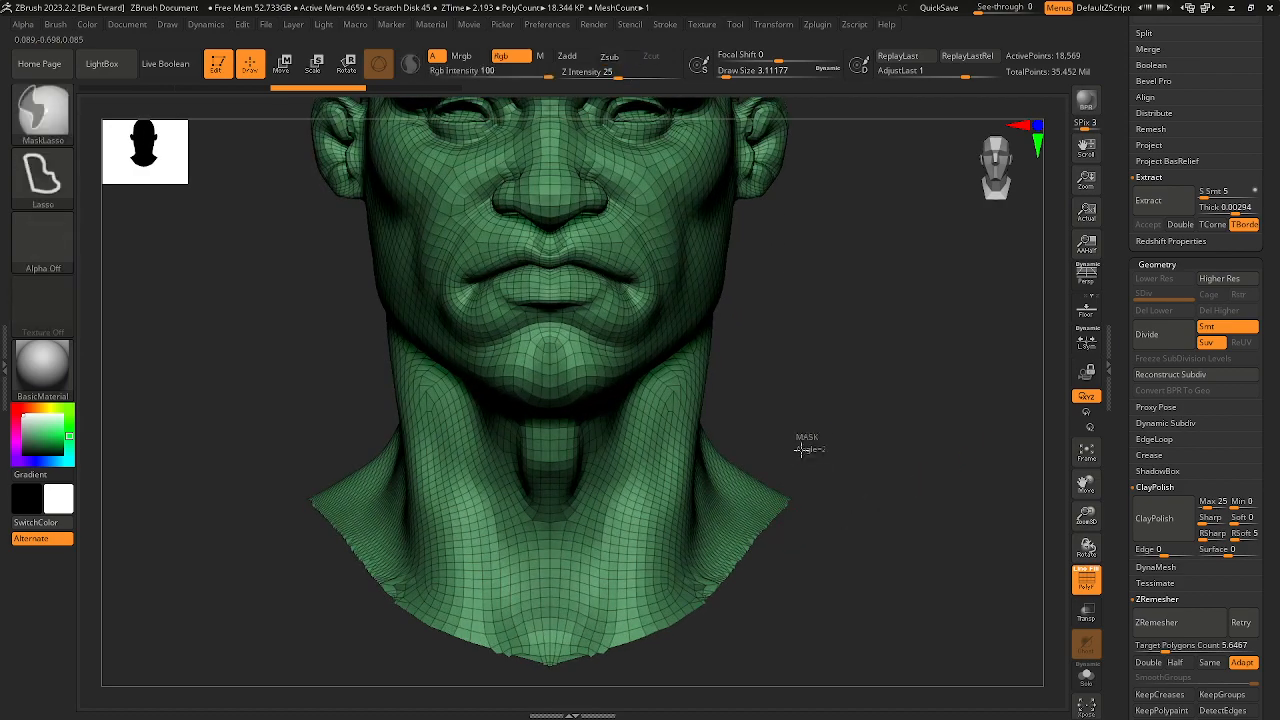
mouse_move(697, 565)
ctrl+mouse_down()
mouse_move(514, 677)
mouse_move(897, 494)
mouse_move(766, 423)
ctrl+mouse_up()
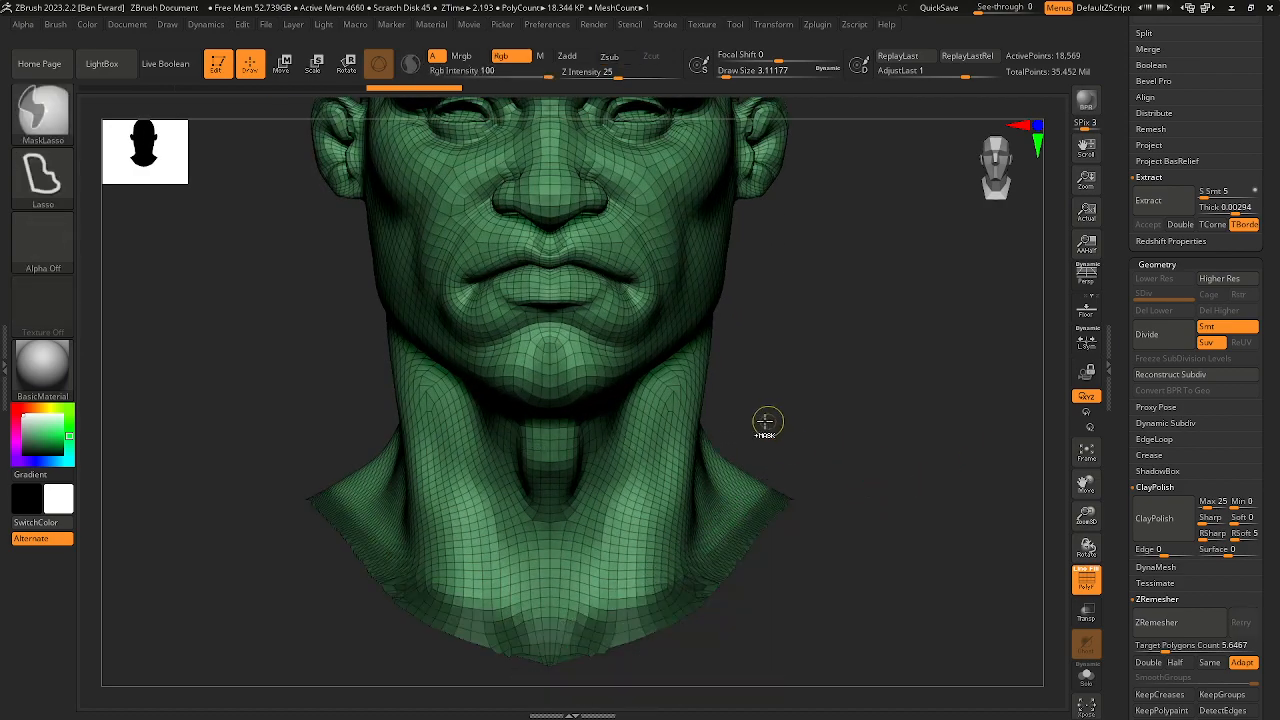
mouse_move(766, 423)
right_down()
mouse_move(788, 438)
mouse_move(723, 471)
mouse_move(720, 526)
mouse_move(821, 480)
right_up()
key(shift)
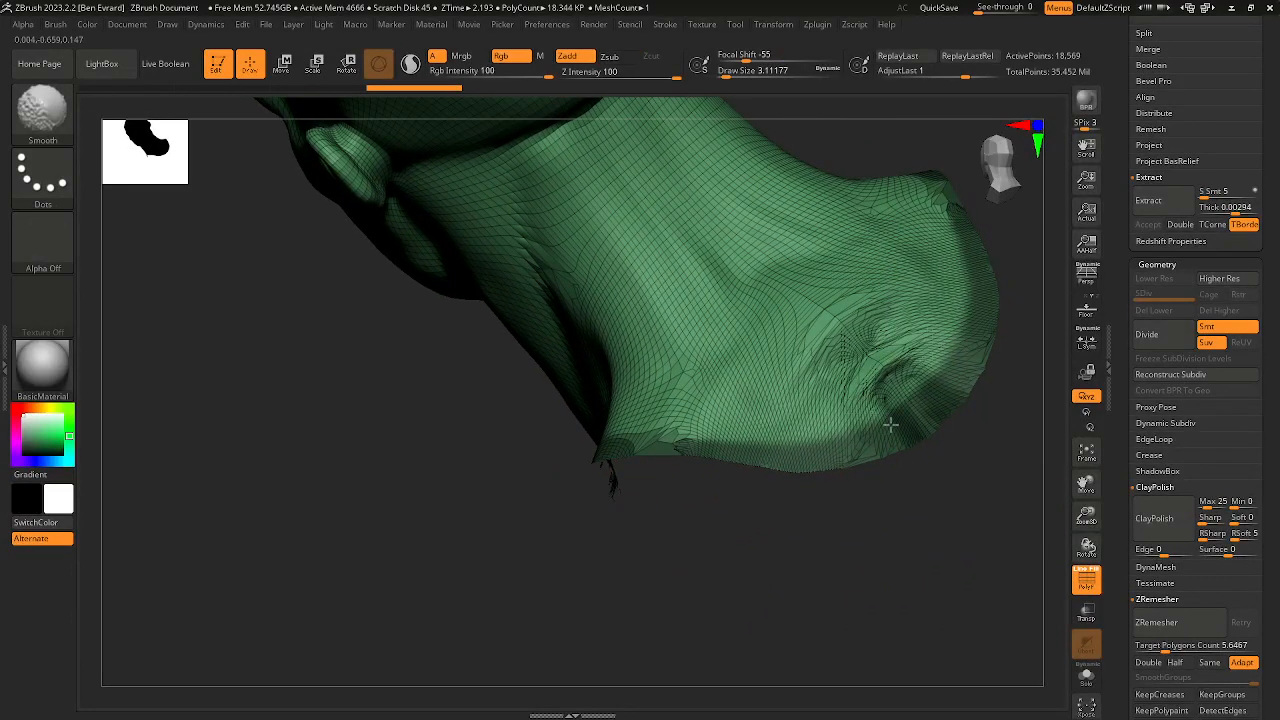
right_drag(890, 425, 1008, 487)
Step: Smooth the neck's lower border with Polish By Groups while the rest is masked, and clear the mask
drag(1270, 553, 1262, 310)
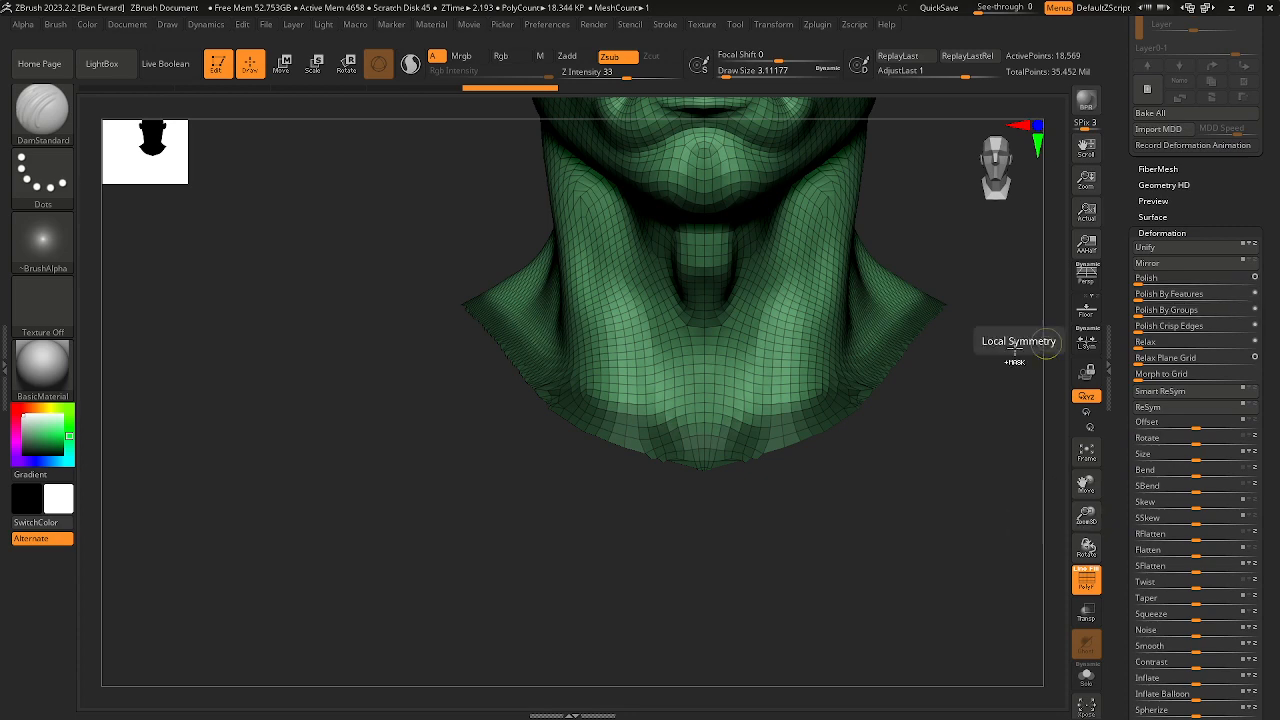
click(1178, 344)
click(1170, 295)
click(1177, 310)
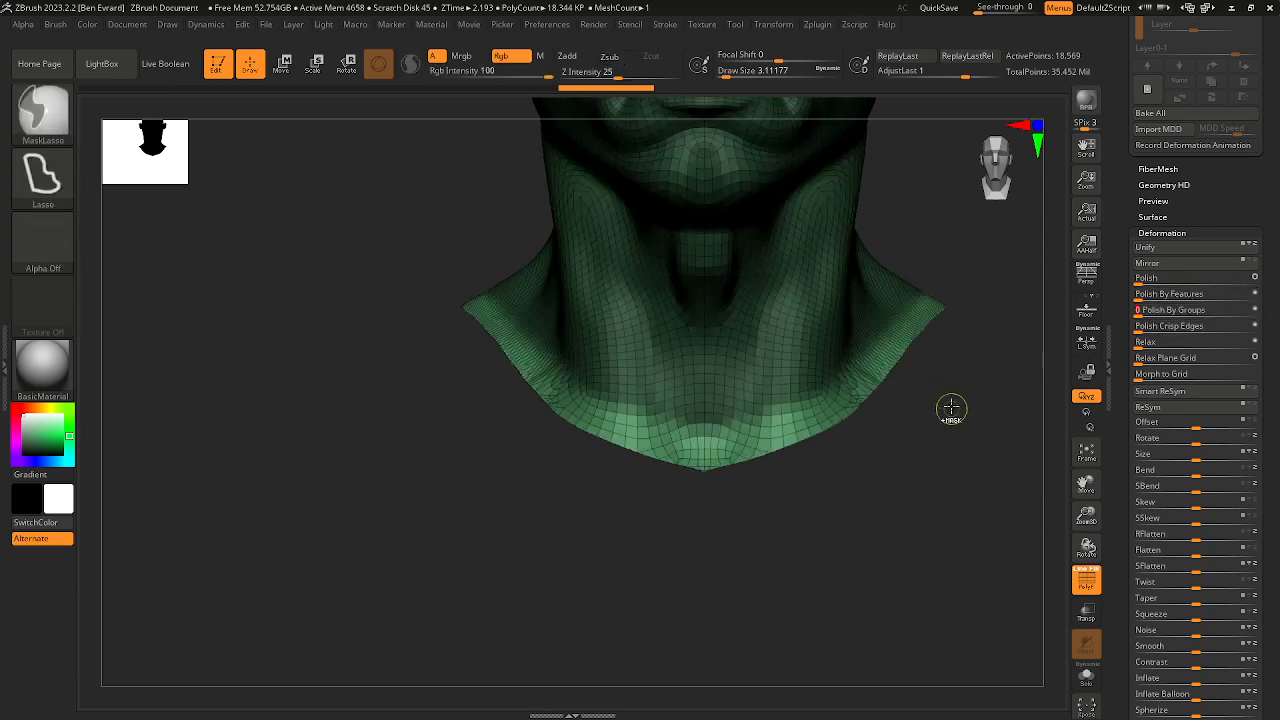
ctrl+drag(951, 409, 958, 385)
alt+right_drag(955, 317, 895, 431)
Step: Try ZRemeshing the head again from the polished low-poly mesh, and undo back to the dense duplicate
drag(1257, 198, 1189, 374)
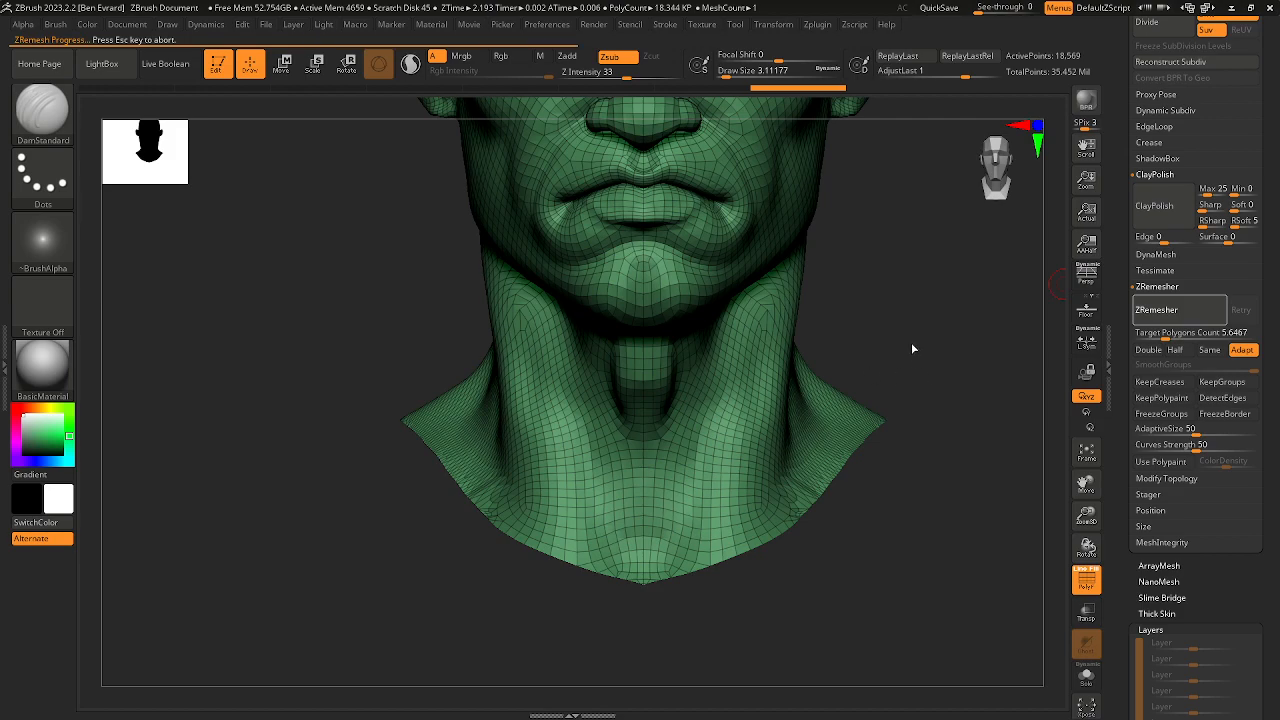
alt+drag(927, 323, 867, 498)
mouse_move(922, 464)
mouse_down()
mouse_move(1011, 457)
mouse_move(856, 530)
mouse_move(906, 466)
mouse_move(851, 523)
mouse_move(808, 471)
mouse_move(886, 334)
mouse_move(894, 357)
mouse_move(874, 354)
mouse_move(897, 417)
mouse_up()
mouse_move(765, 268)
ctrl+right_down()
mouse_move(774, 291)
mouse_move(706, 277)
mouse_move(710, 250)
ctrl+right_up()
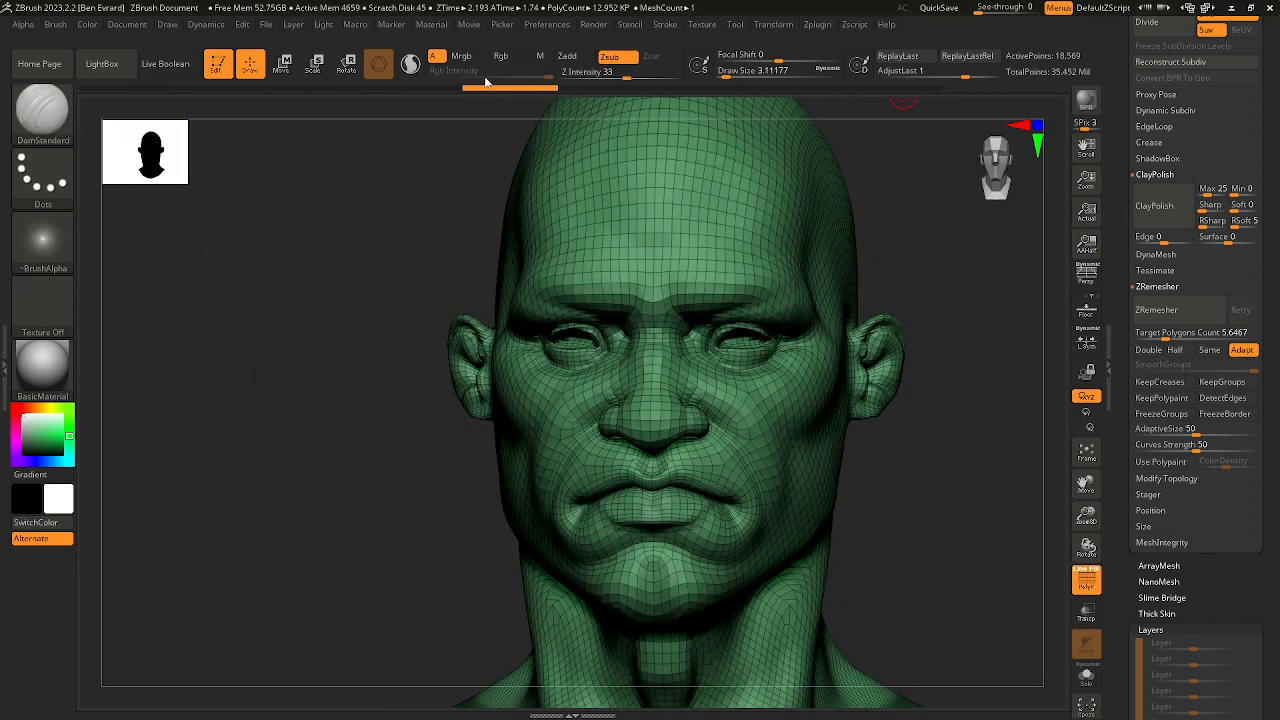
key(ctrl+z)
Step: Smooth the ragged lower neck border of the dense head duplicate with Polish By Groups
mouse_move(924, 679)
alt+mouse_down()
mouse_move(778, 367)
mouse_move(724, 376)
mouse_move(596, 483)
mouse_move(797, 594)
mouse_move(834, 406)
mouse_move(751, 397)
mouse_move(887, 612)
mouse_move(843, 577)
mouse_move(1010, 525)
alt+mouse_up()
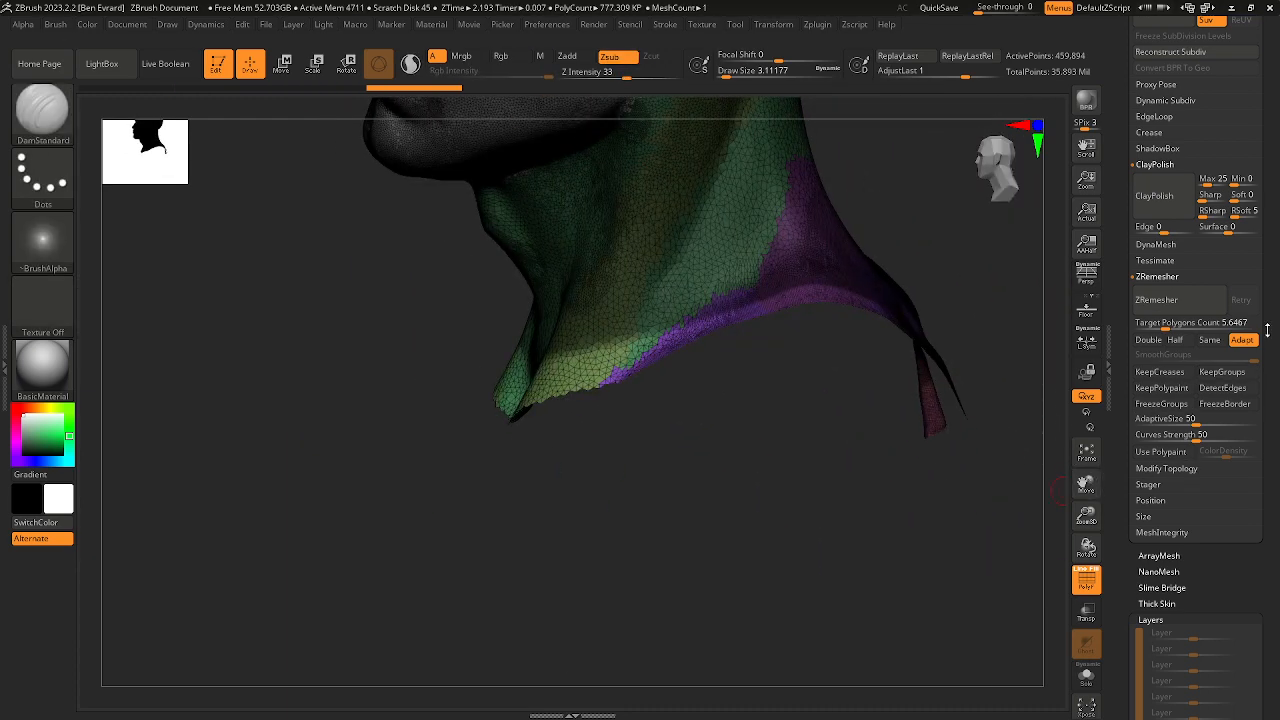
scroll(1203, 454, up, 10)
scroll(1203, 454, down, 15)
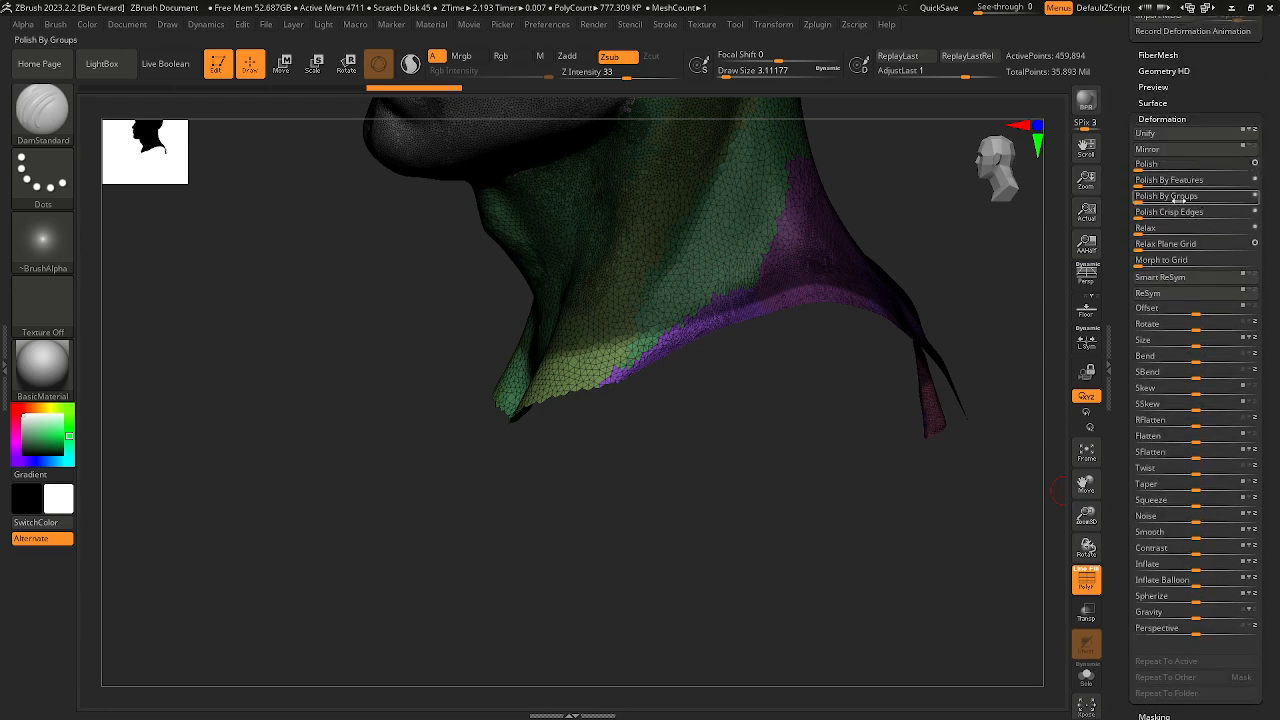
drag(1191, 199, 1211, 200)
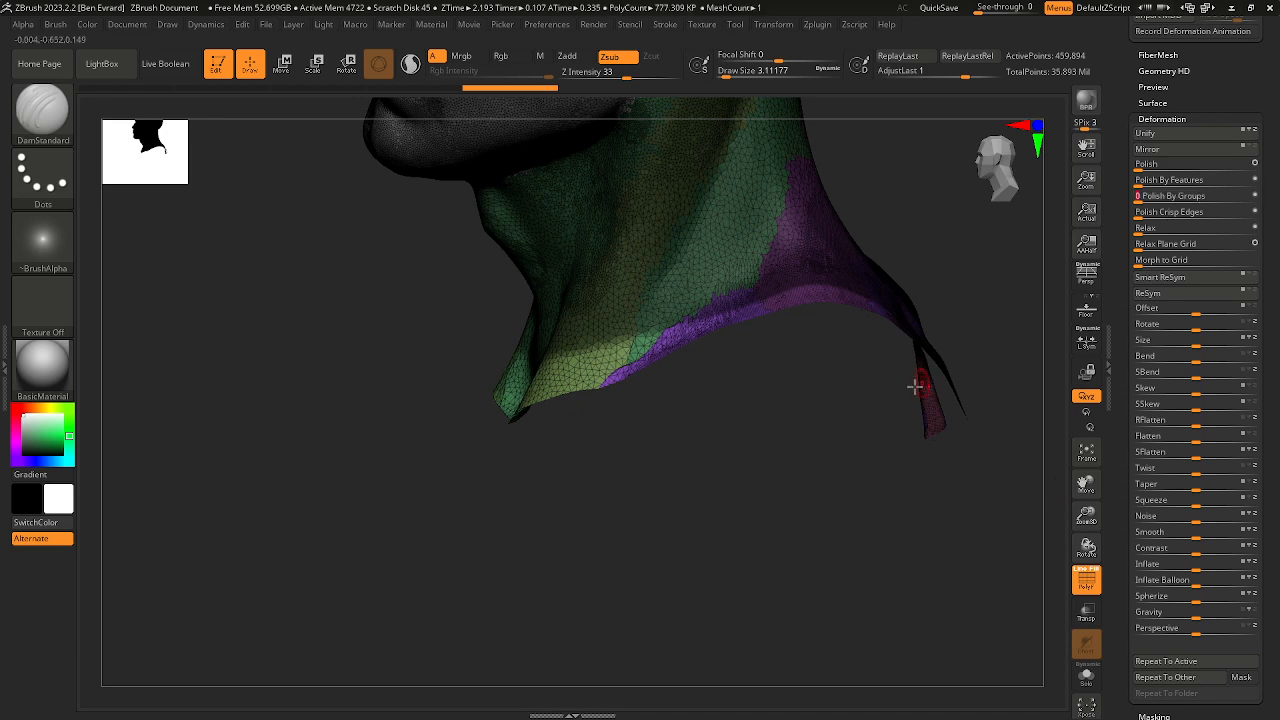
drag(1009, 344, 840, 513)
shift+right_drag(840, 513, 810, 457)
alt+right_drag(508, 535, 738, 440)
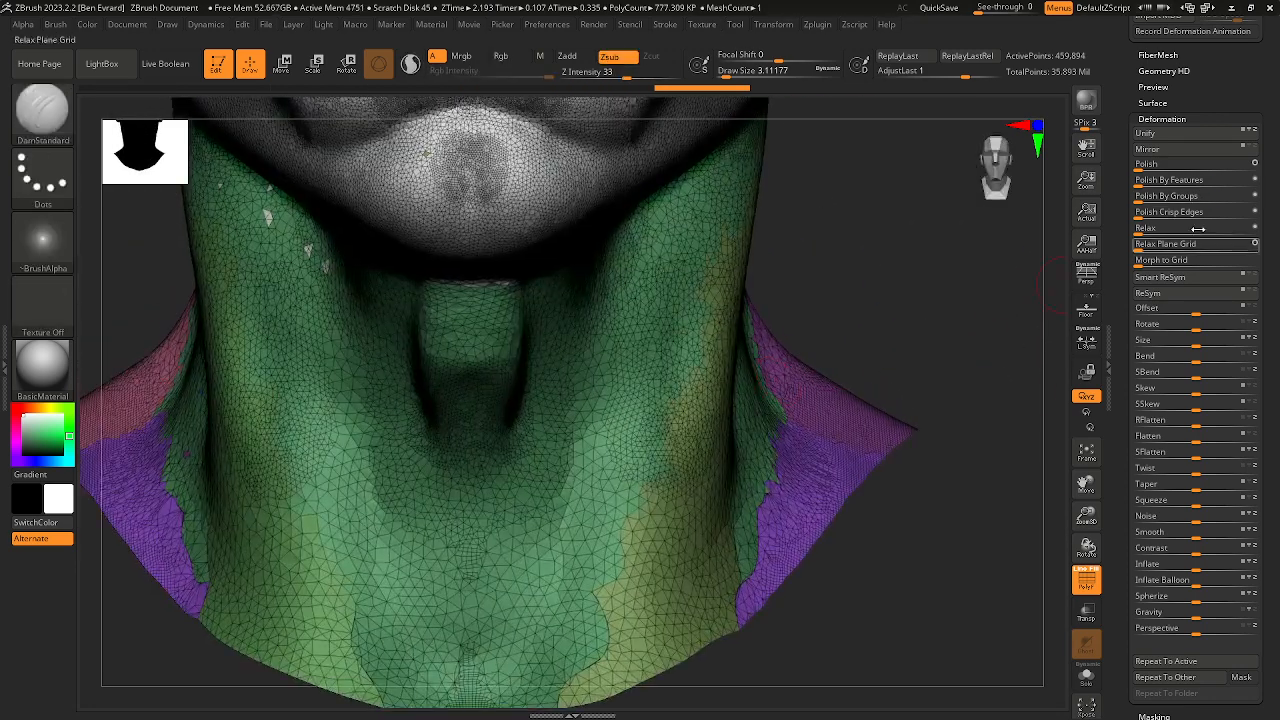
Step: ZRemesh the polished dense head duplicate with a target polygons count of 5.6467 and inspect the new edge flow
drag(1244, 91, 1238, 430)
drag(1238, 129, 1228, 597)
drag(1226, 170, 1222, 281)
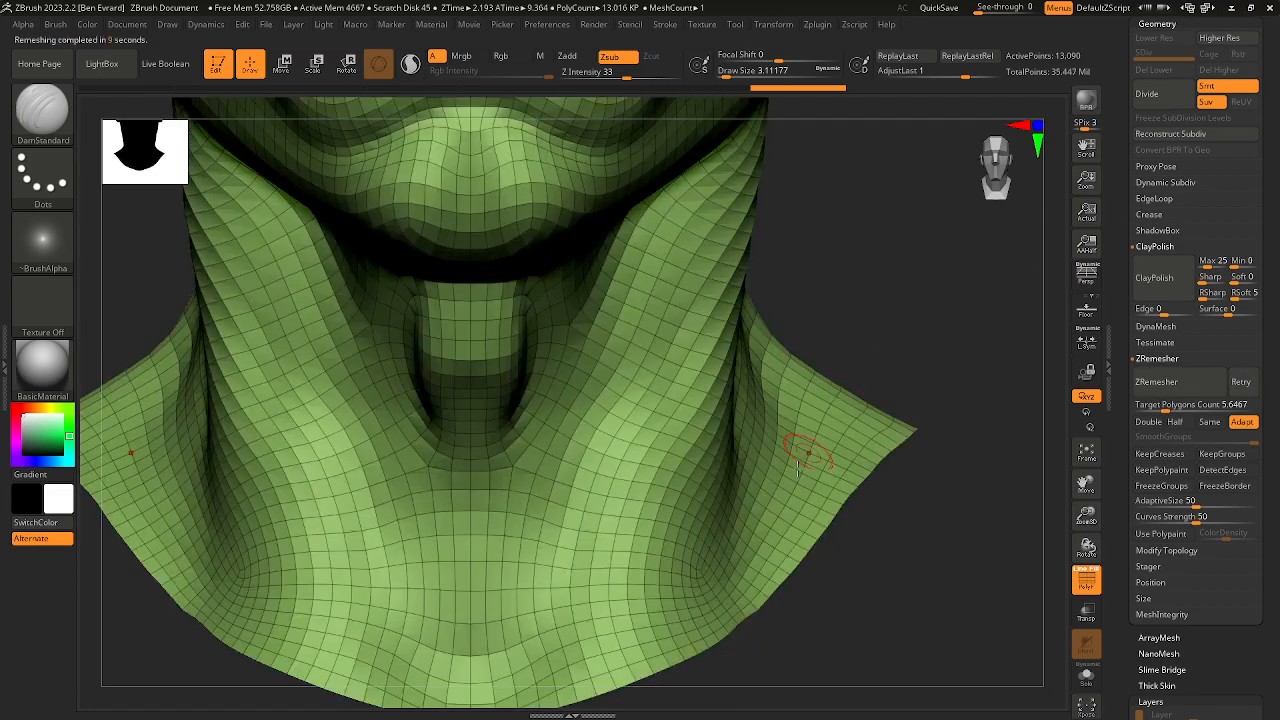
ctrl+right_drag(805, 465, 863, 364)
alt+right_drag(863, 364, 806, 523)
mouse_move(863, 481)
right_down()
mouse_move(820, 486)
mouse_move(849, 461)
mouse_move(854, 506)
mouse_move(912, 485)
mouse_move(837, 466)
mouse_move(826, 389)
mouse_move(873, 440)
mouse_move(950, 446)
mouse_move(905, 440)
mouse_move(749, 361)
mouse_move(745, 475)
right_up()
Step: Set the draw size to about 37 and place the remeshed head above the original in the subtool order
key(space)
mouse_move(745, 477)
mouse_down()
mouse_move(761, 477)
mouse_move(748, 500)
mouse_up()
right_drag(917, 580, 858, 543)
alt+right_drag(885, 360, 845, 400)
scroll(1258, 250, up, 10)
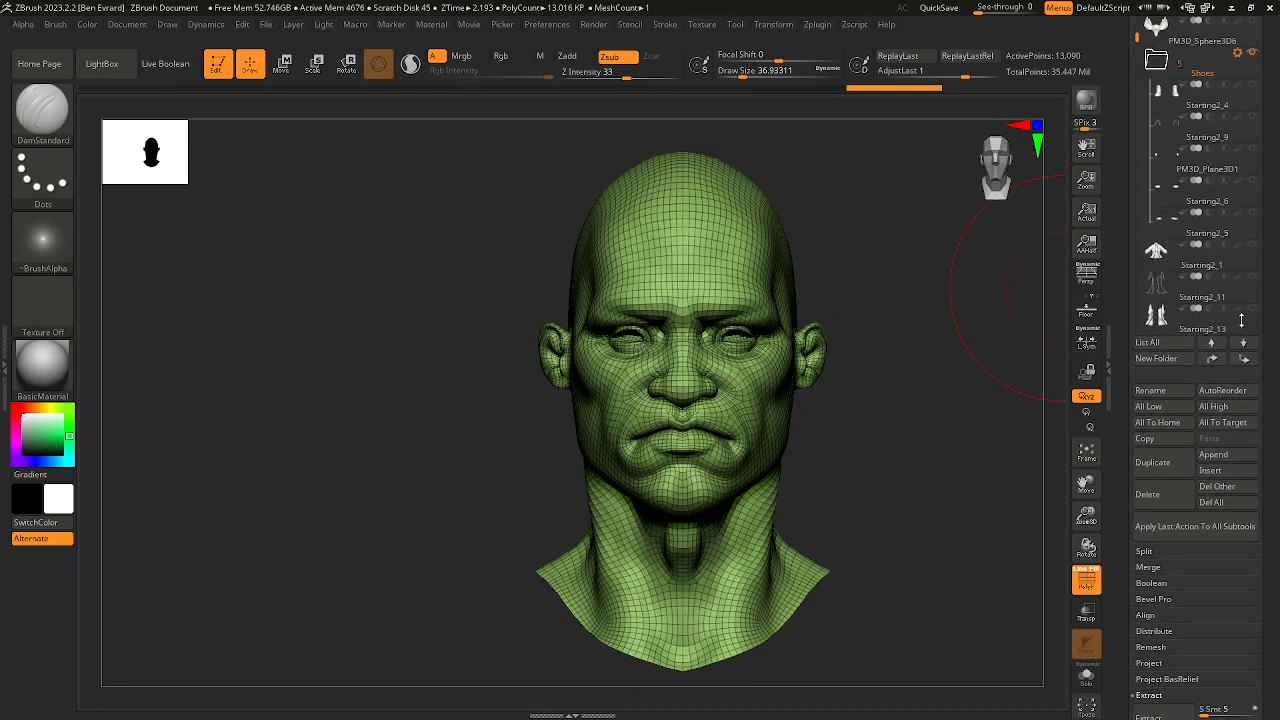
drag(1254, 348, 1254, 355)
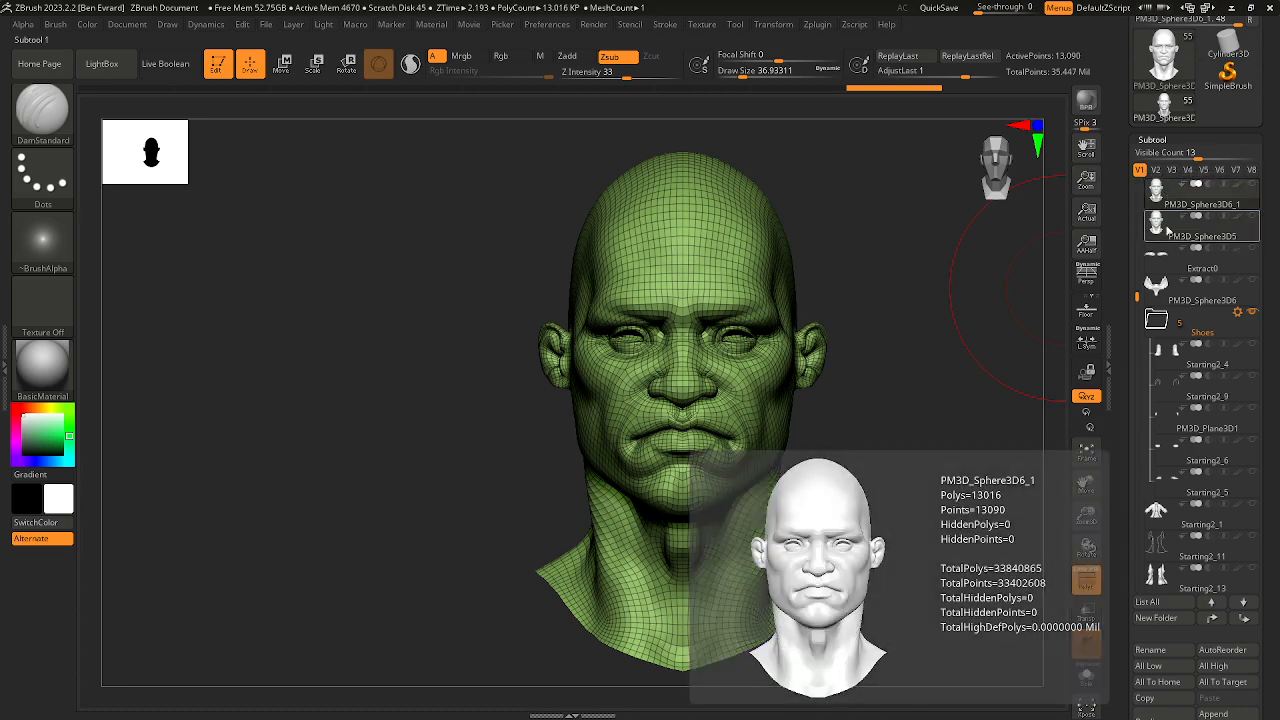
Step: Compare the original head's wireframe with the remeshed copy by selecting the original, and reselect the remeshed copy
click(1186, 240)
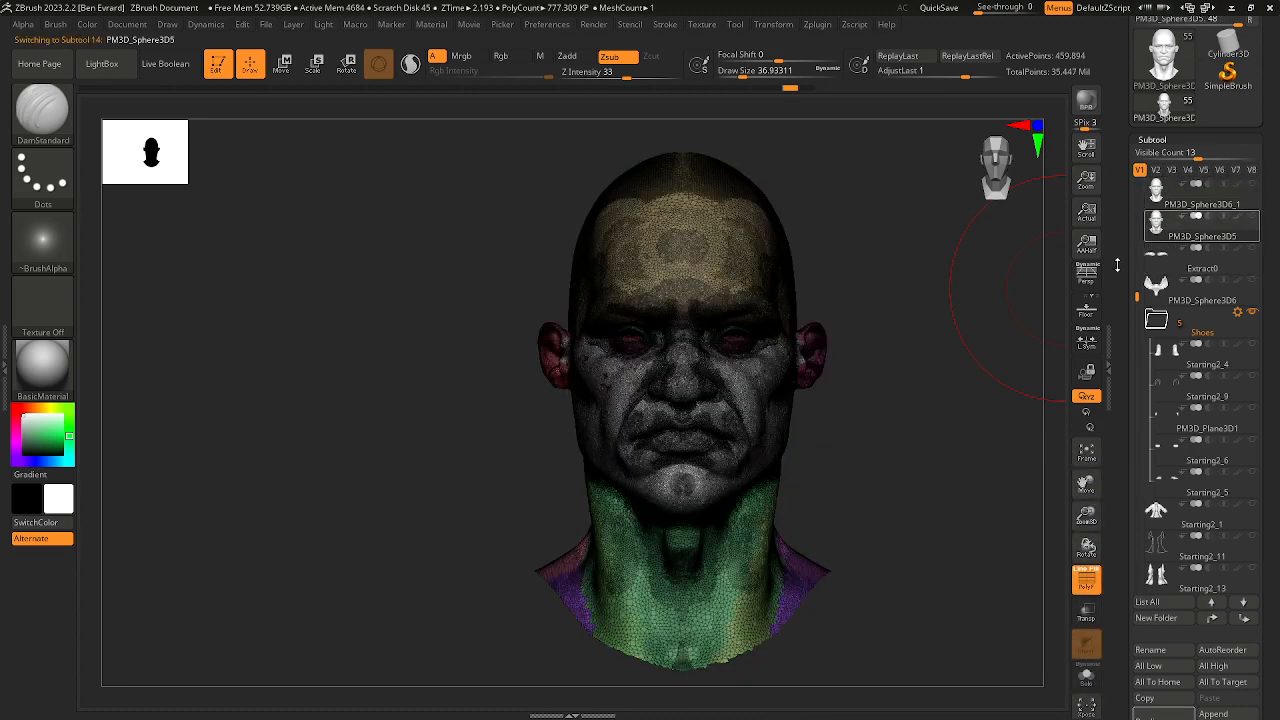
alt+drag(1005, 375, 880, 430)
click(1166, 200)
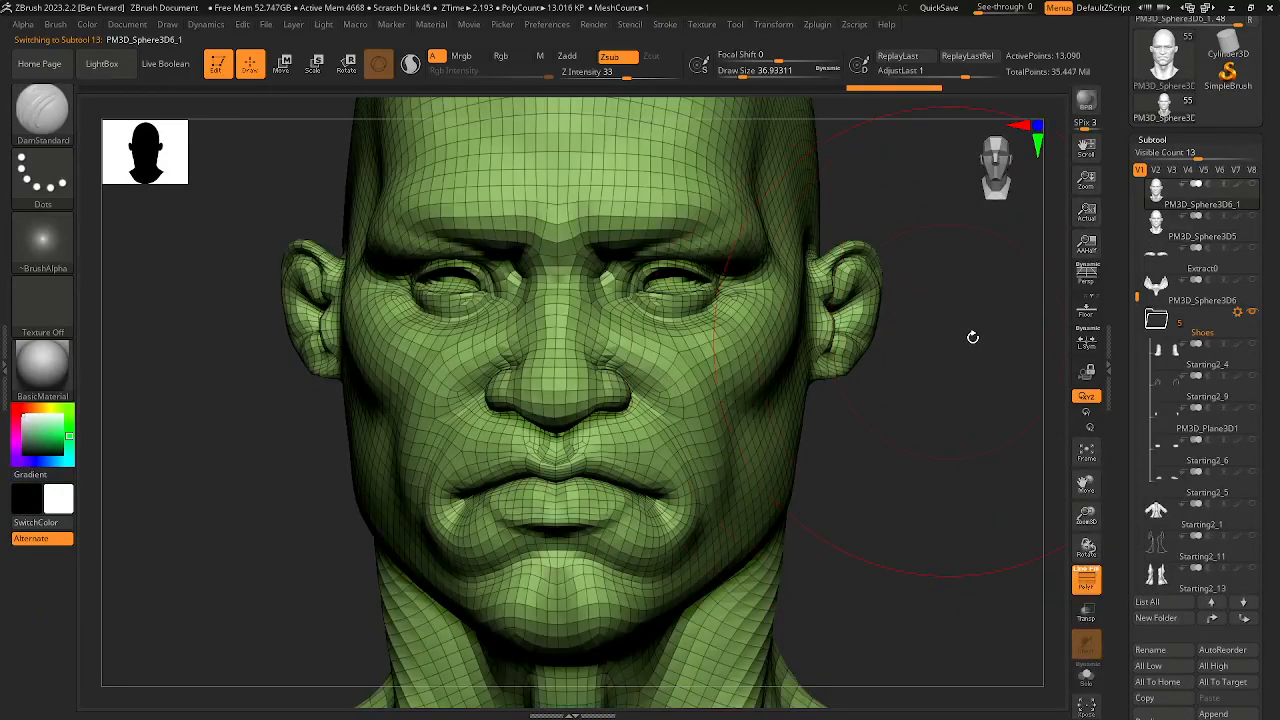
Step: Show the original head alongside the remeshed copy and project its detail onto the copy with ProjectAll at distance 0.02
click(1251, 216)
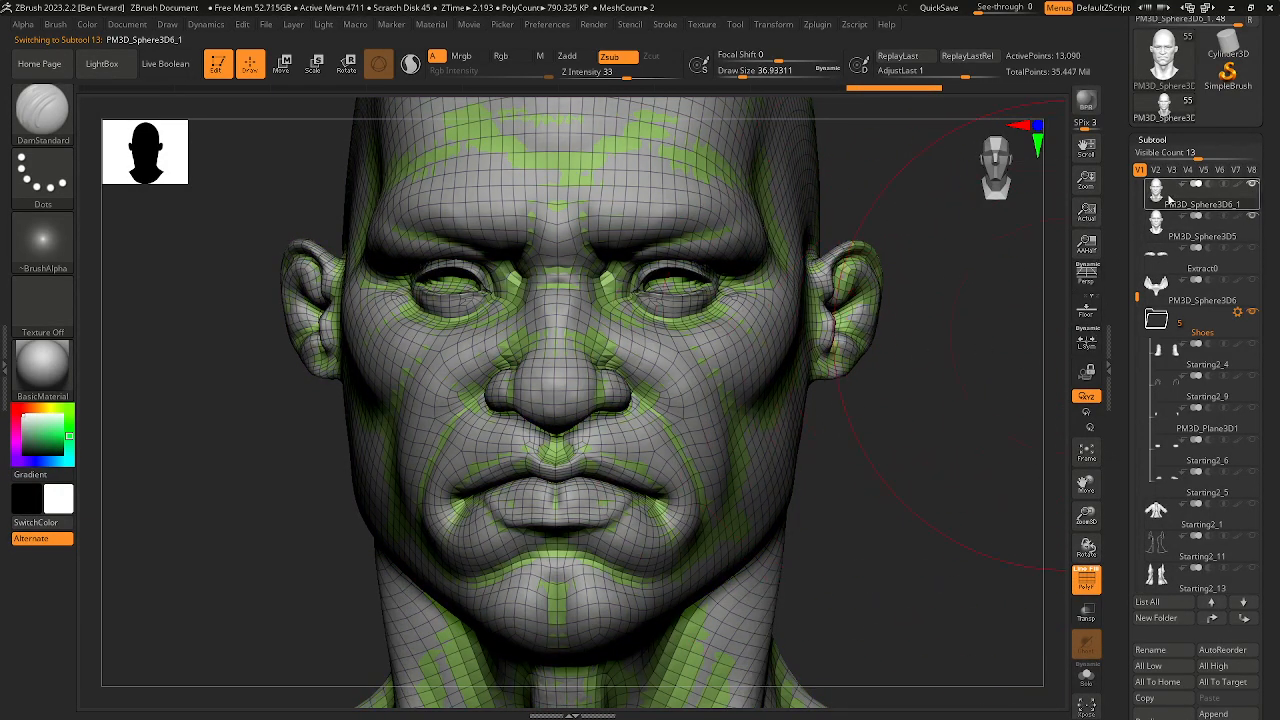
mouse_move(1168, 200)
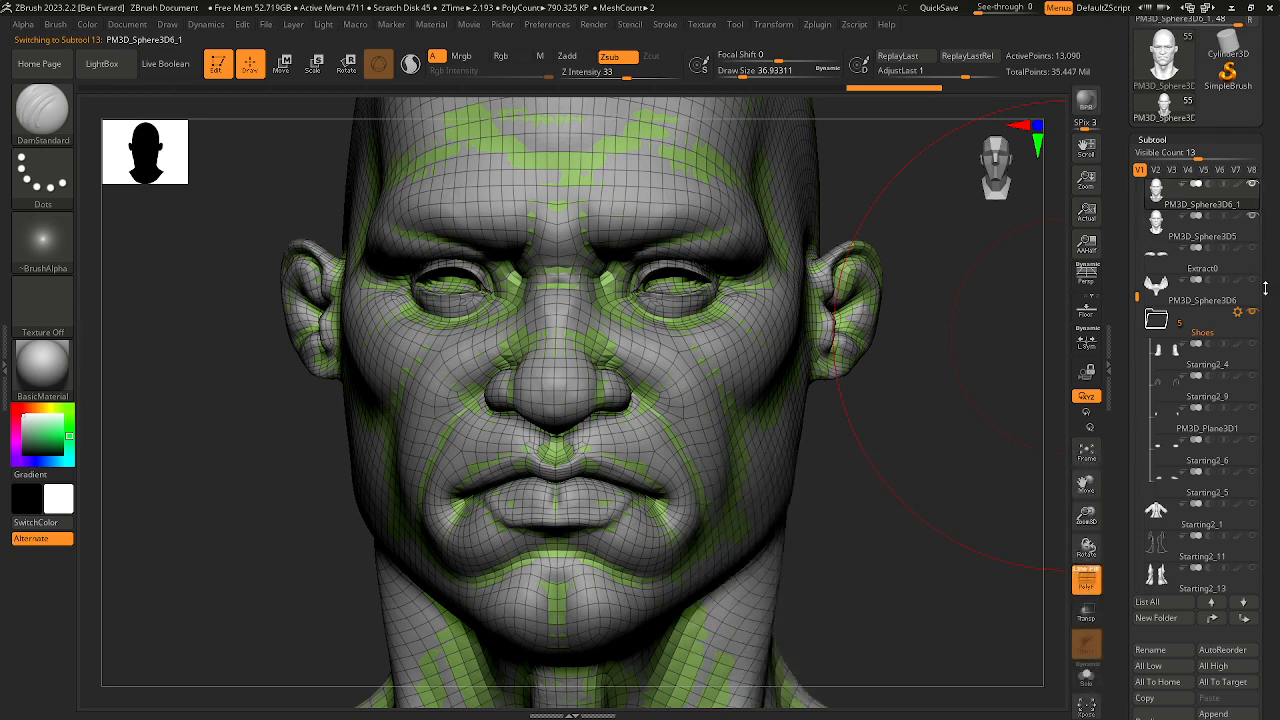
scroll(1250, 150, down, 10)
scroll(1251, 135, down, 1)
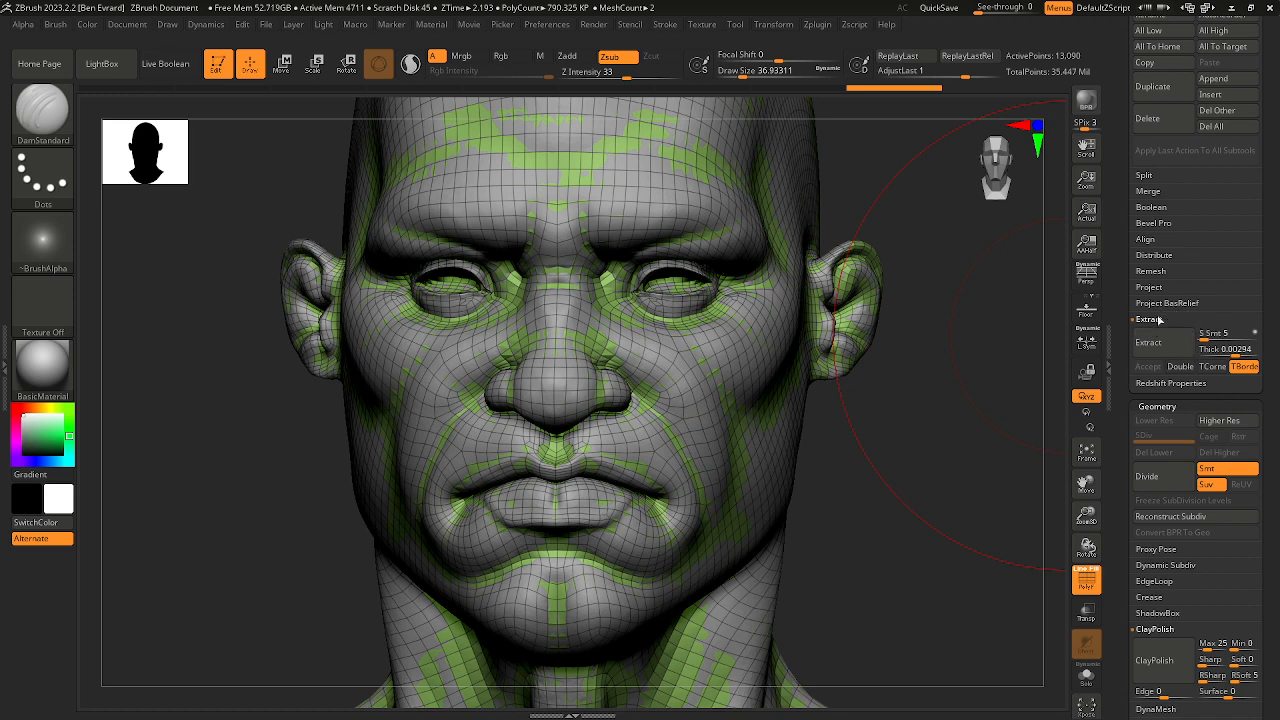
click(1150, 287)
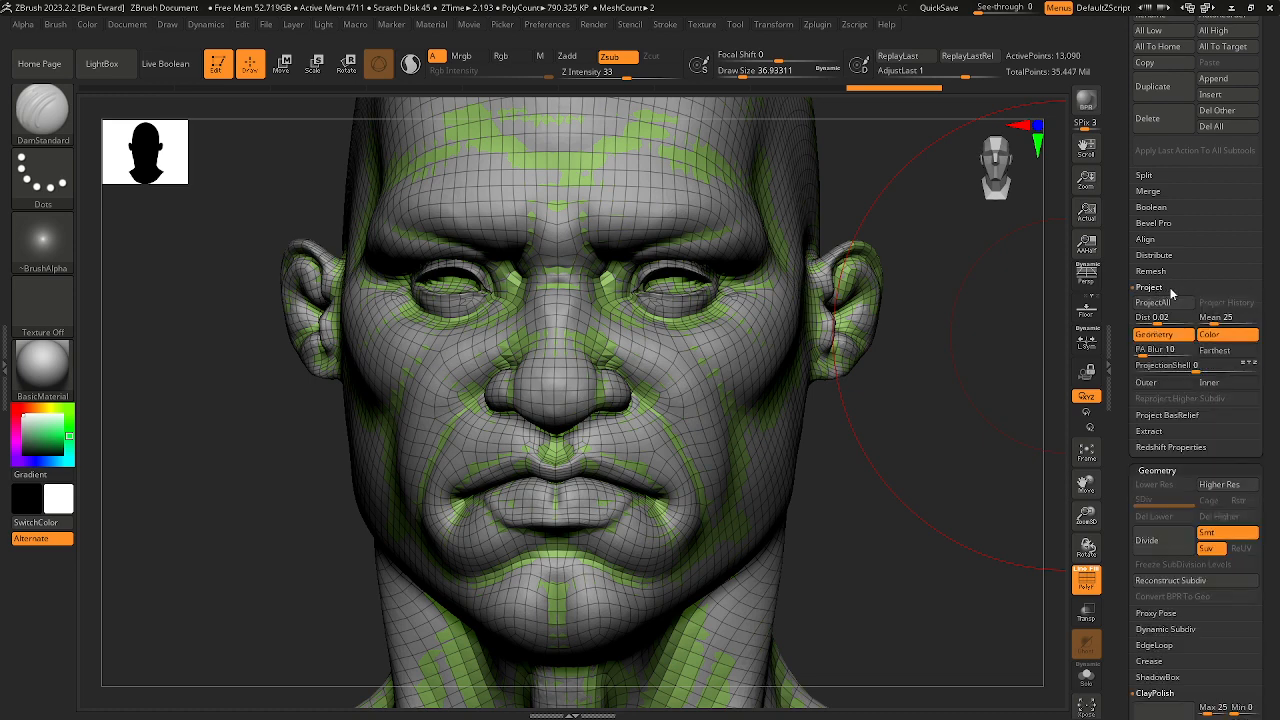
drag(886, 400, 926, 476)
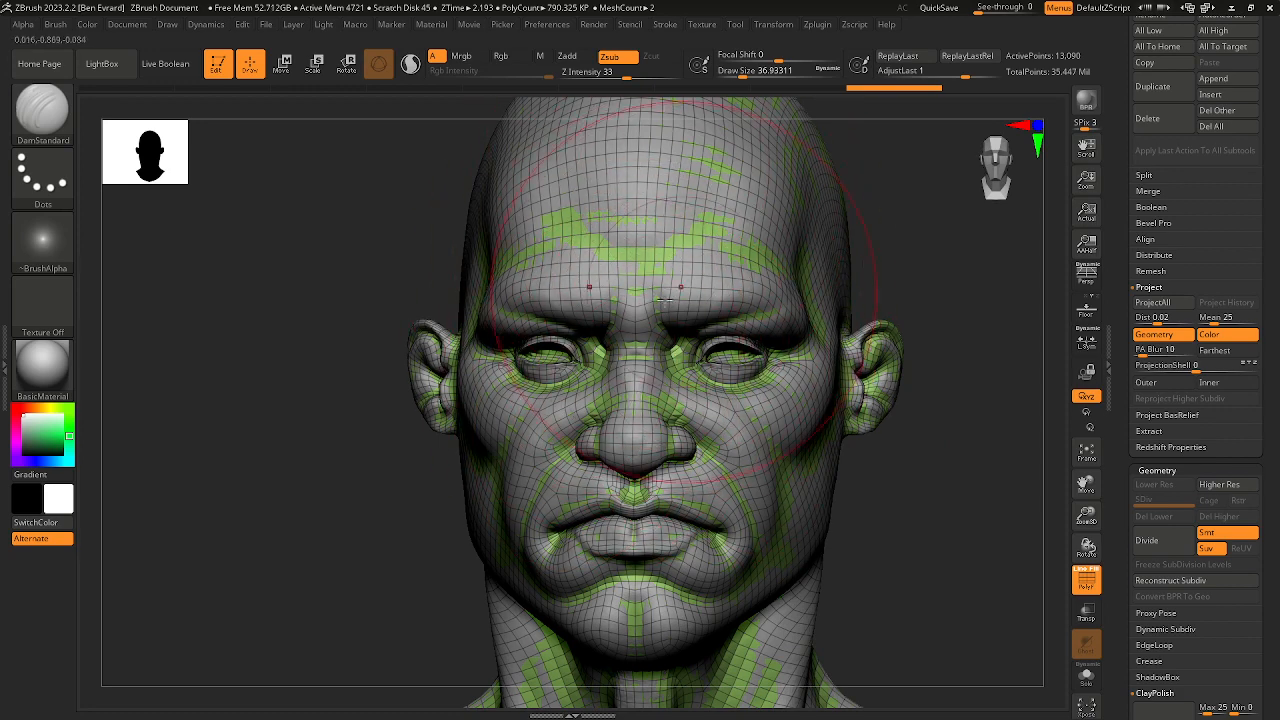
drag(921, 254, 927, 252)
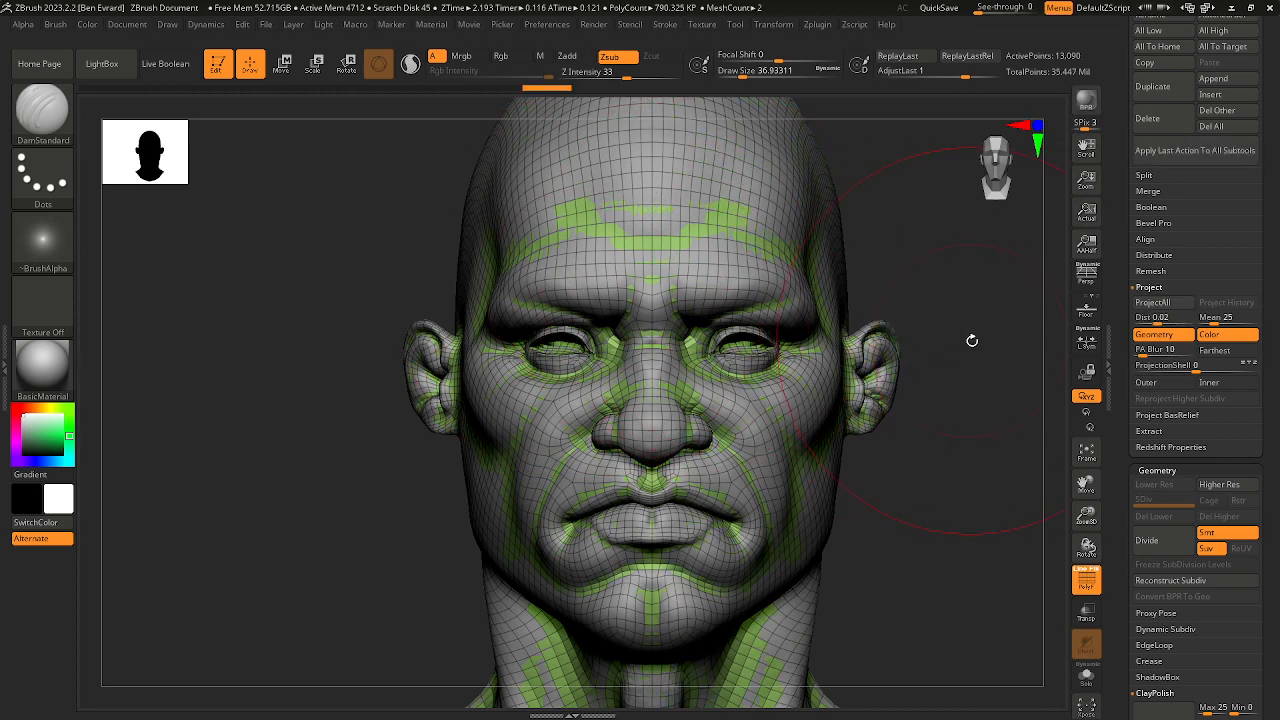
mouse_move(960, 355)
mouse_down()
mouse_move(860, 360)
mouse_move(956, 361)
mouse_up()
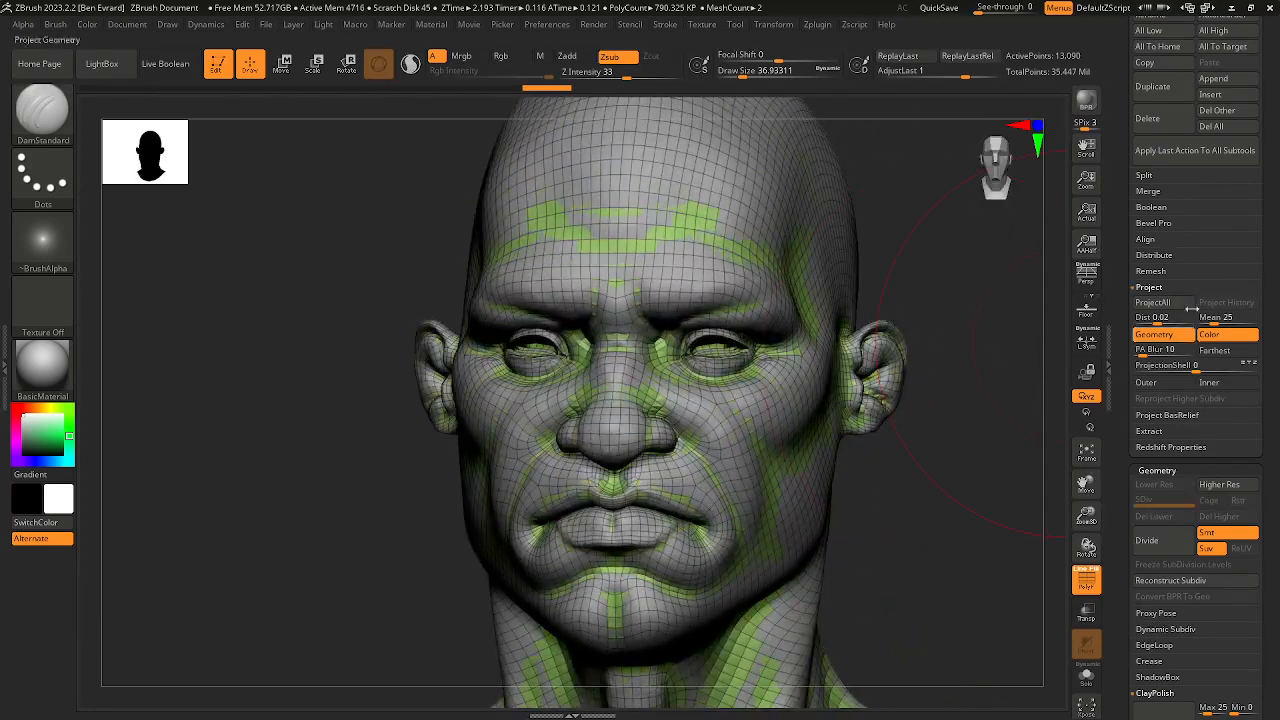
Step: Hide the original head, set the draw size to about 5, and subdivide the remeshed copy to level 2
drag(1269, 266, 1249, 421)
click(1257, 226)
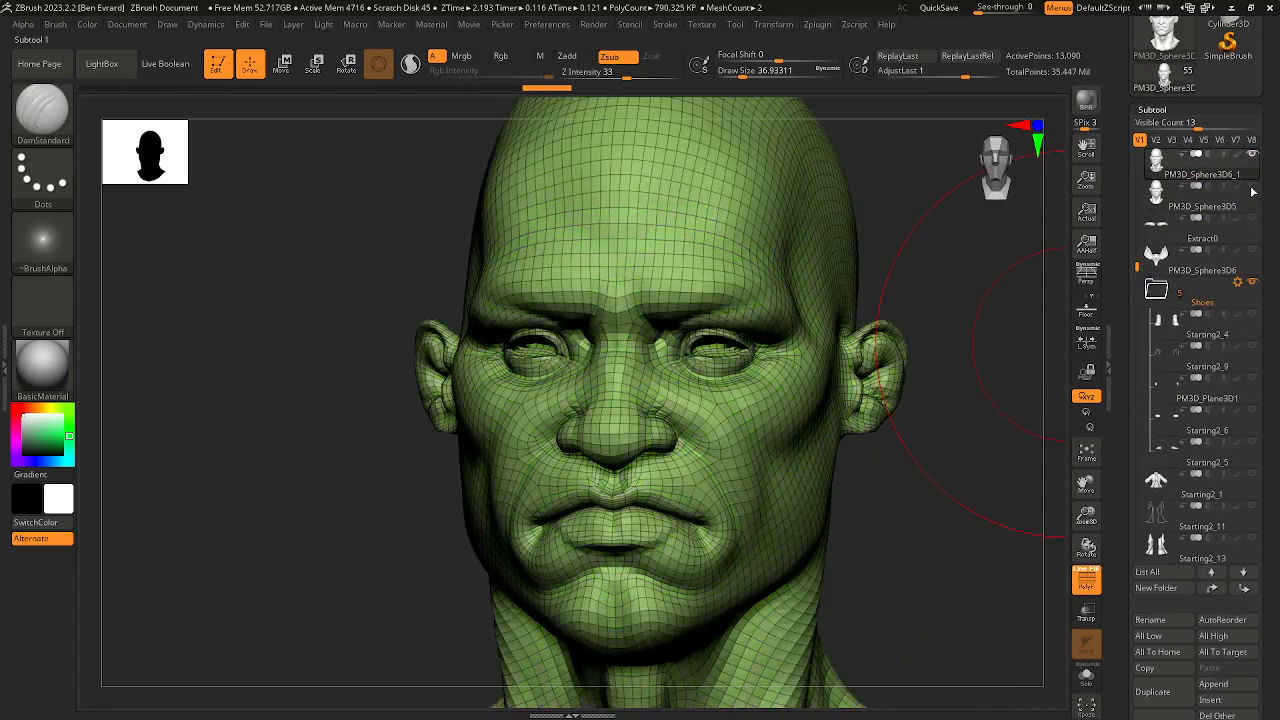
mouse_move(951, 300)
mouse_down()
mouse_move(800, 305)
mouse_move(957, 305)
mouse_move(926, 434)
mouse_move(820, 355)
mouse_move(986, 240)
mouse_move(960, 238)
mouse_up()
key(space)
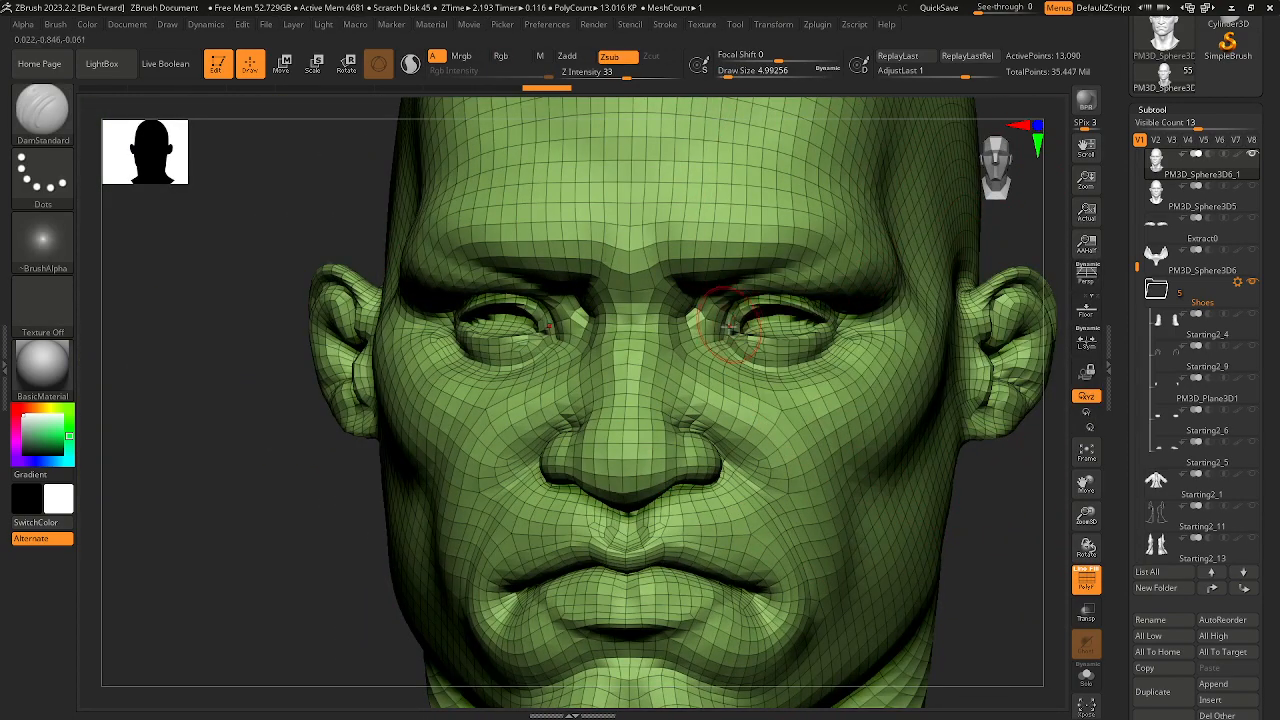
mouse_move(1000, 560)
alt+mouse_down()
mouse_move(1000, 530)
mouse_move(937, 494)
mouse_move(939, 480)
alt+mouse_up()
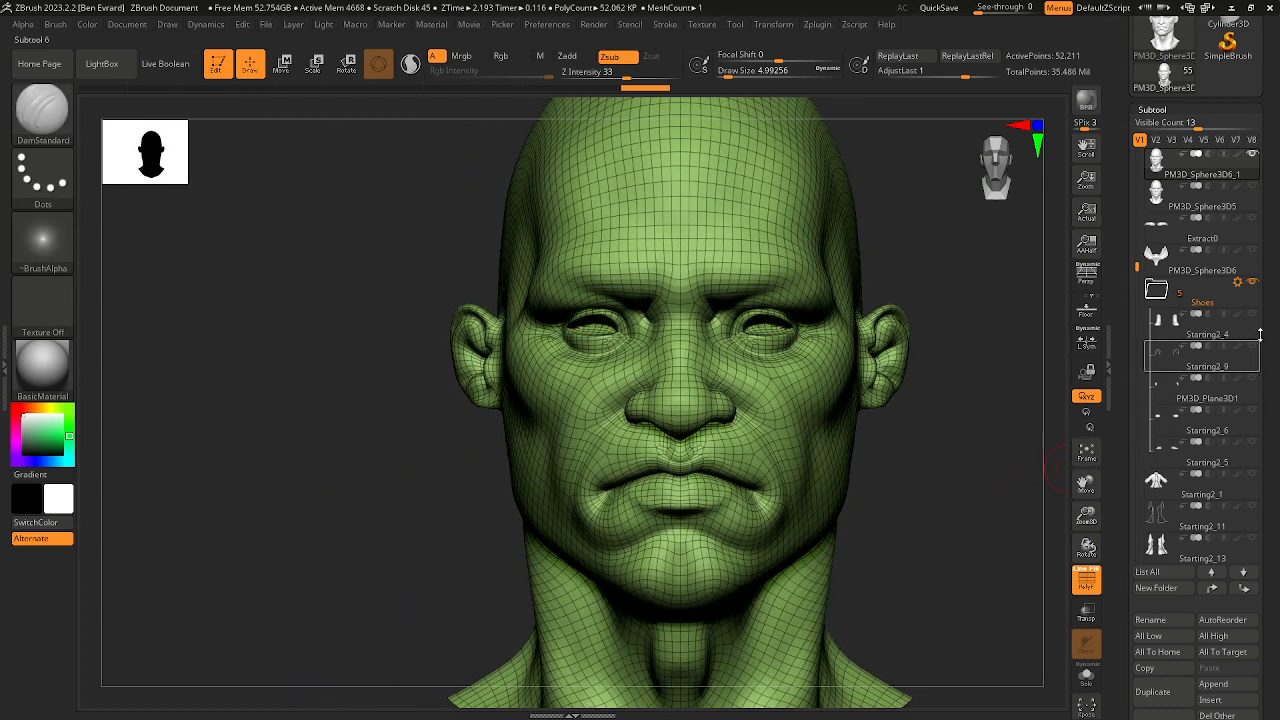
Step: Show the original head again and project its detail onto the remeshed copy at subdivision level 2
click(1251, 187)
alt+drag(913, 414, 1015, 600)
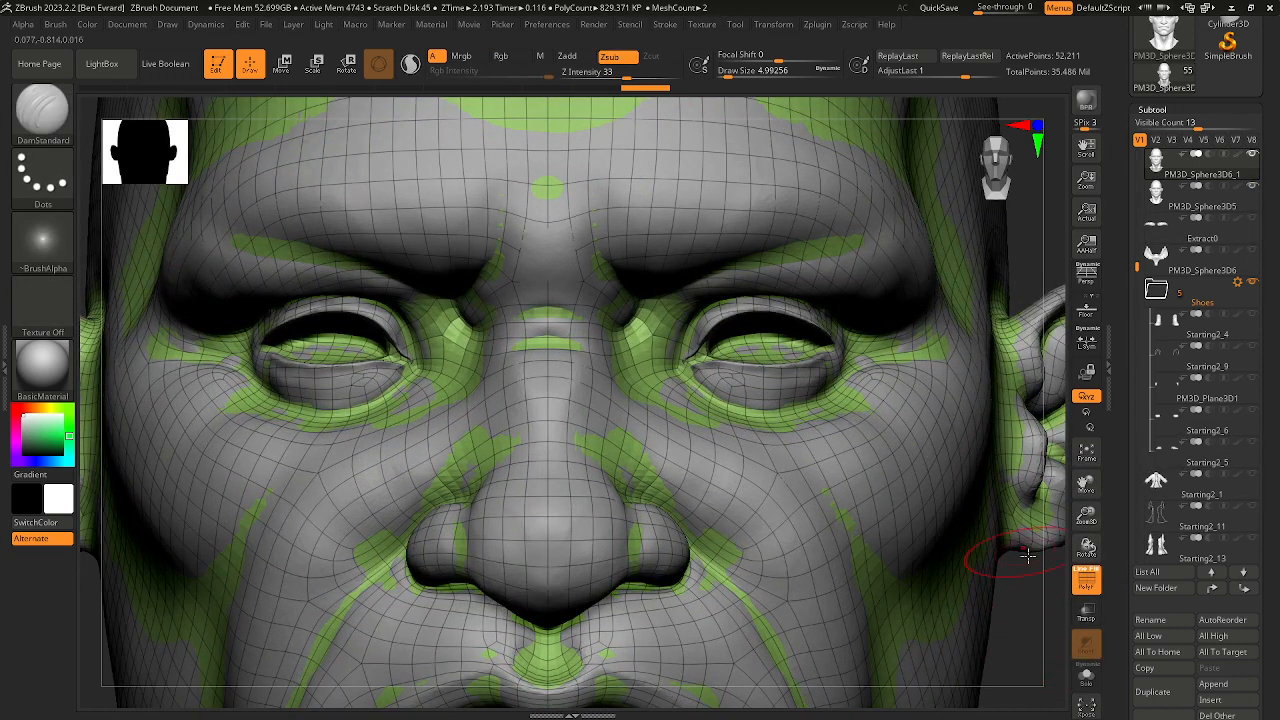
scroll(1263, 397, down, 5)
scroll(1221, 388, down, 2)
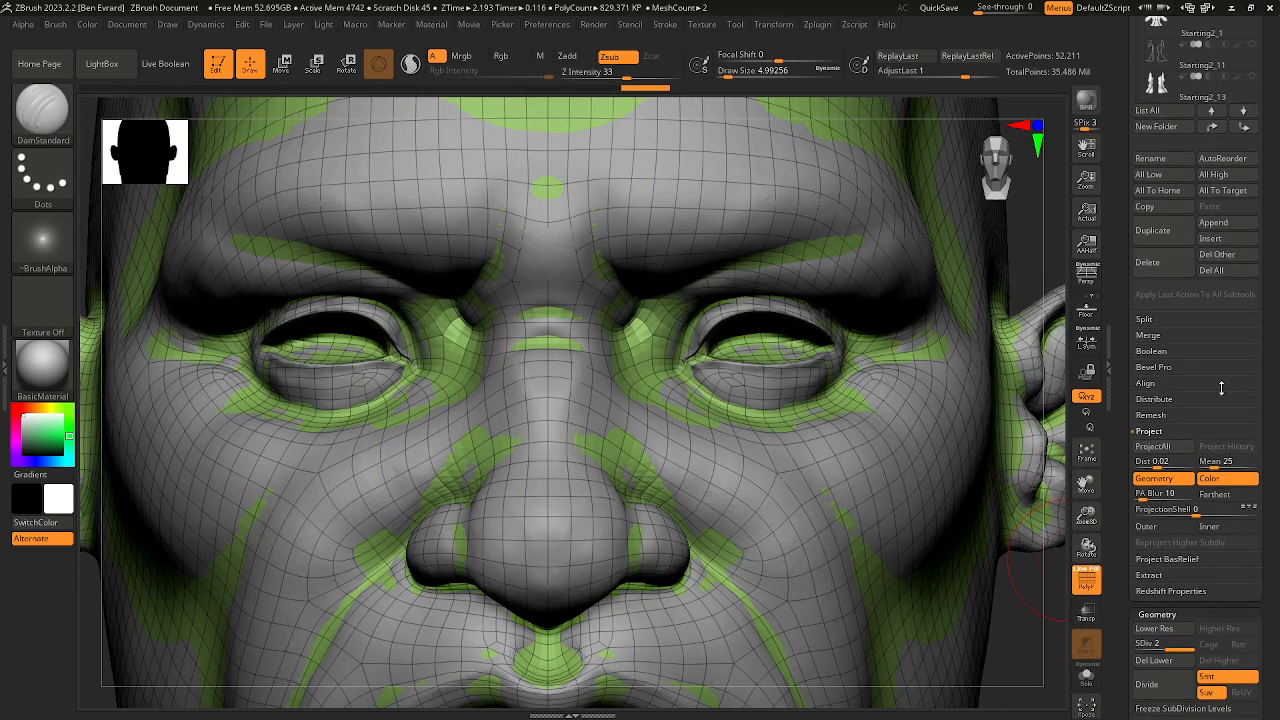
drag(1030, 598, 1034, 467)
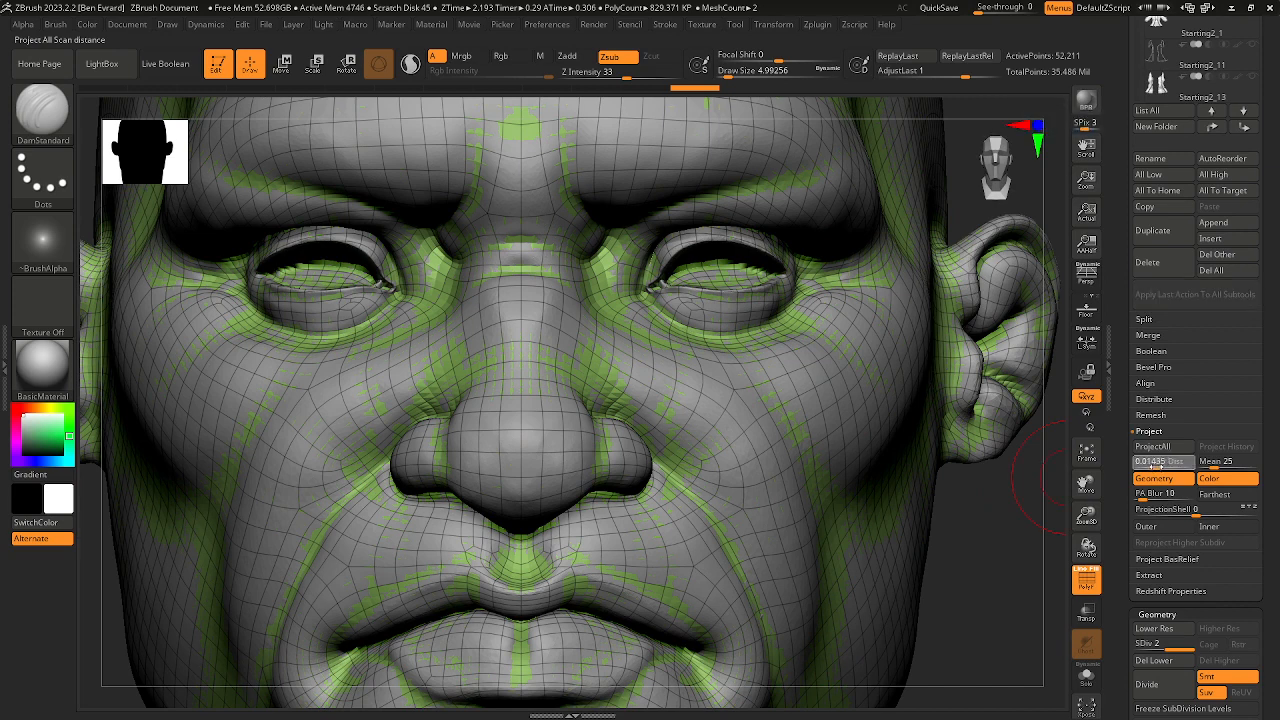
Step: Subdivide the remeshed copy to levels 3 and 4, projecting the original's detail at each level with distance 0.01055
drag(1154, 463, 1155, 465)
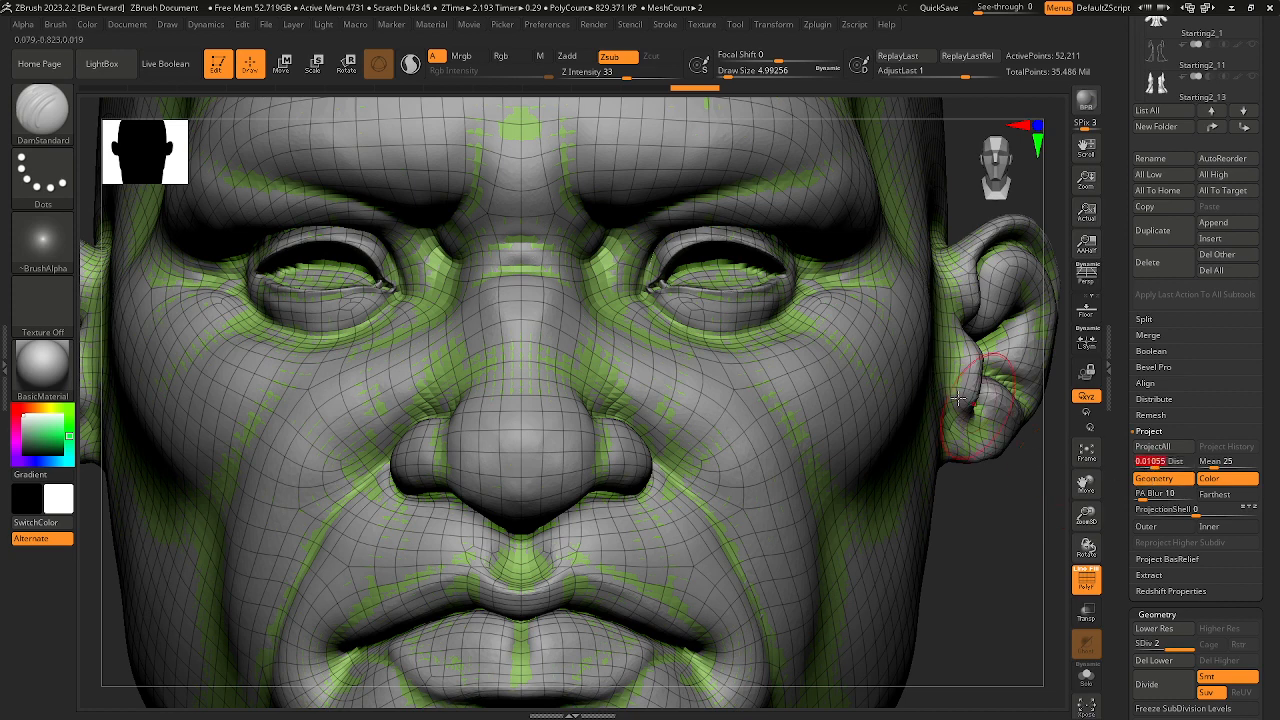
key(ctrl+d)
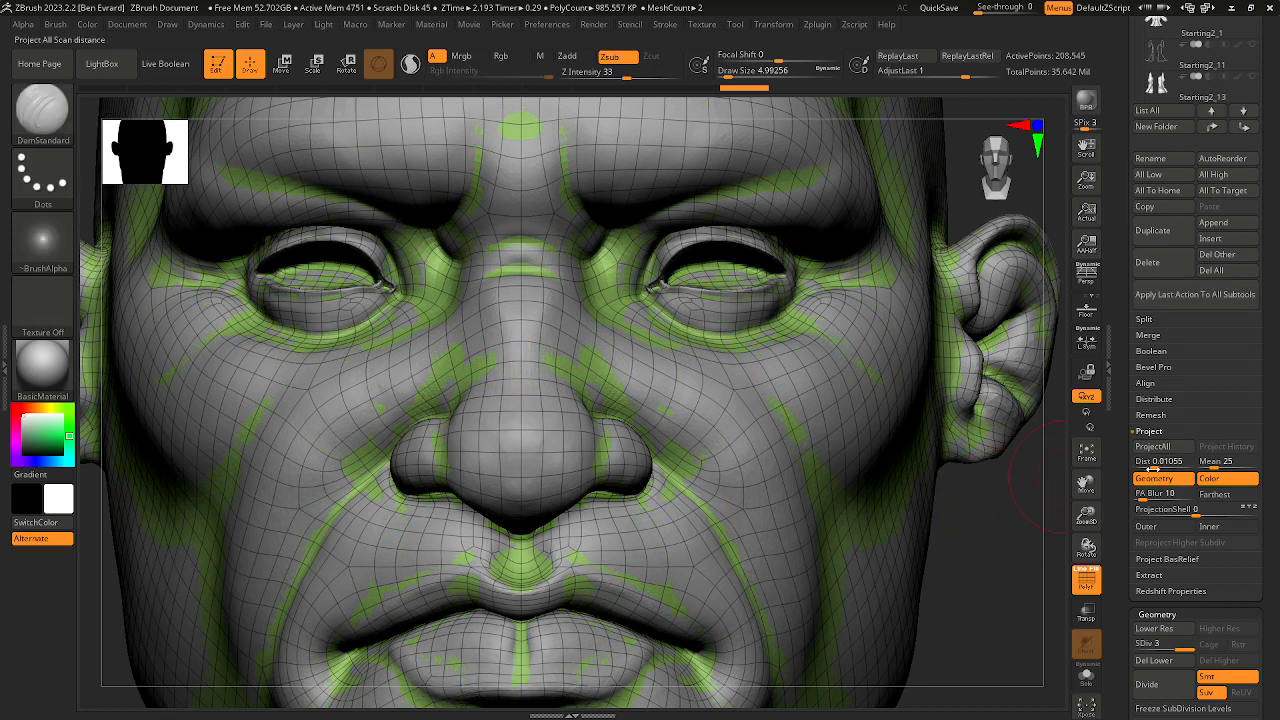
click(1170, 447)
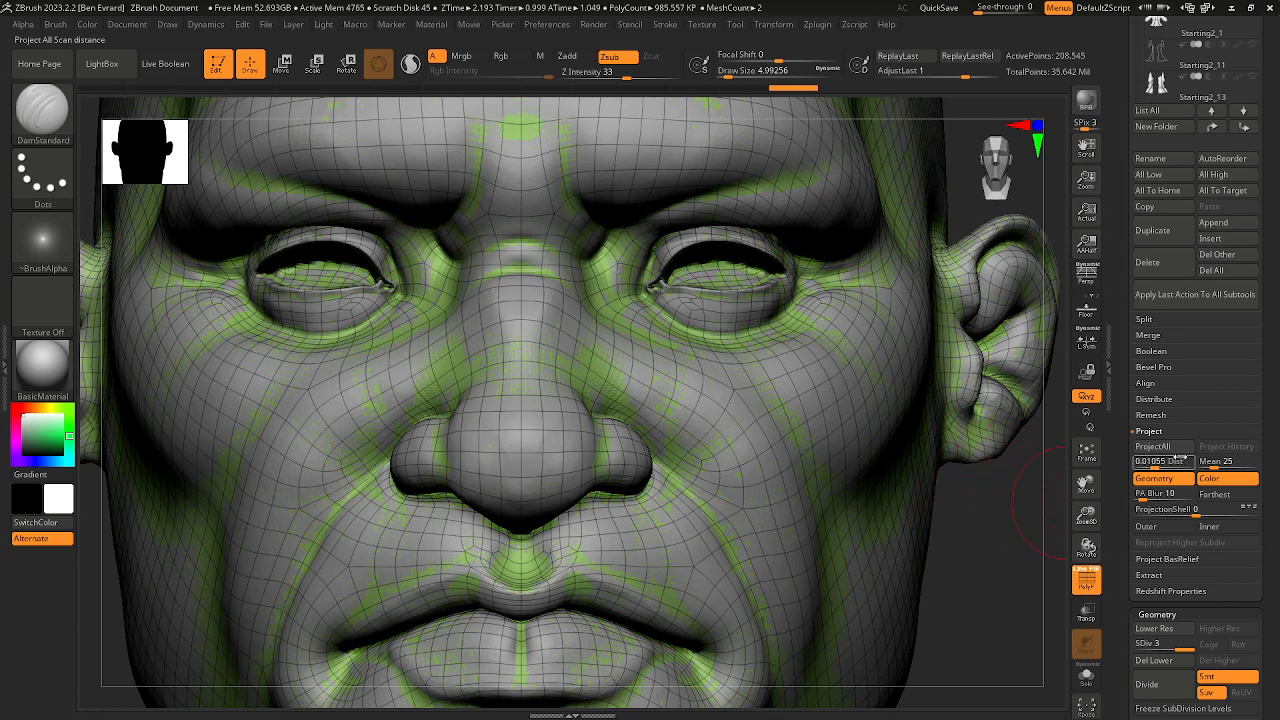
key(ctrl)
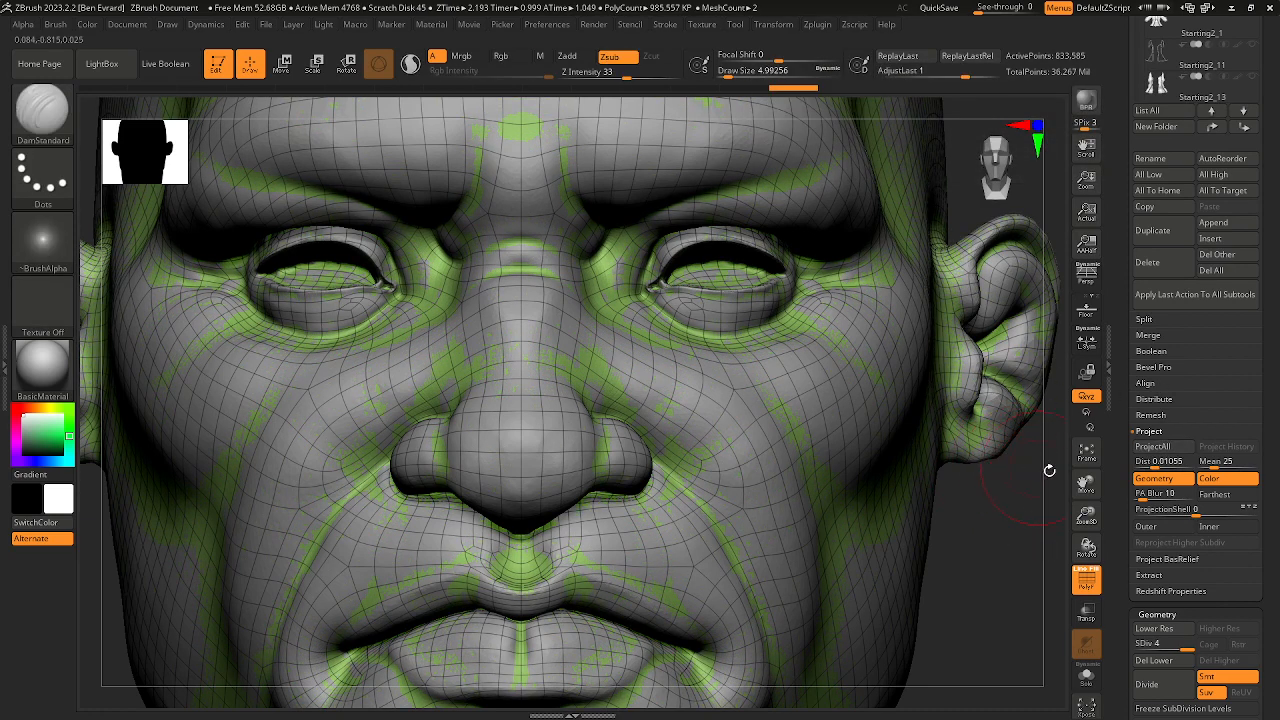
key(d)
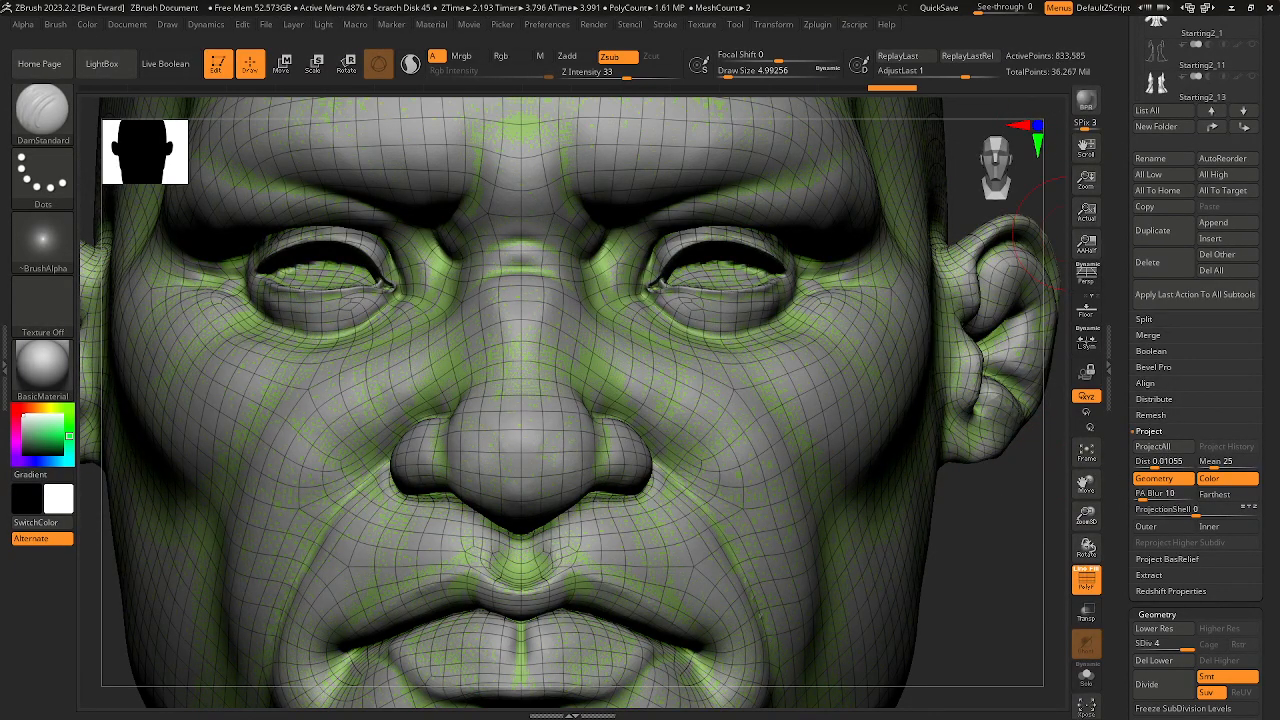
Step: Hide the original head and turn off the wireframe display to inspect the projected copy's surface
scroll(1200, 300, up, 10)
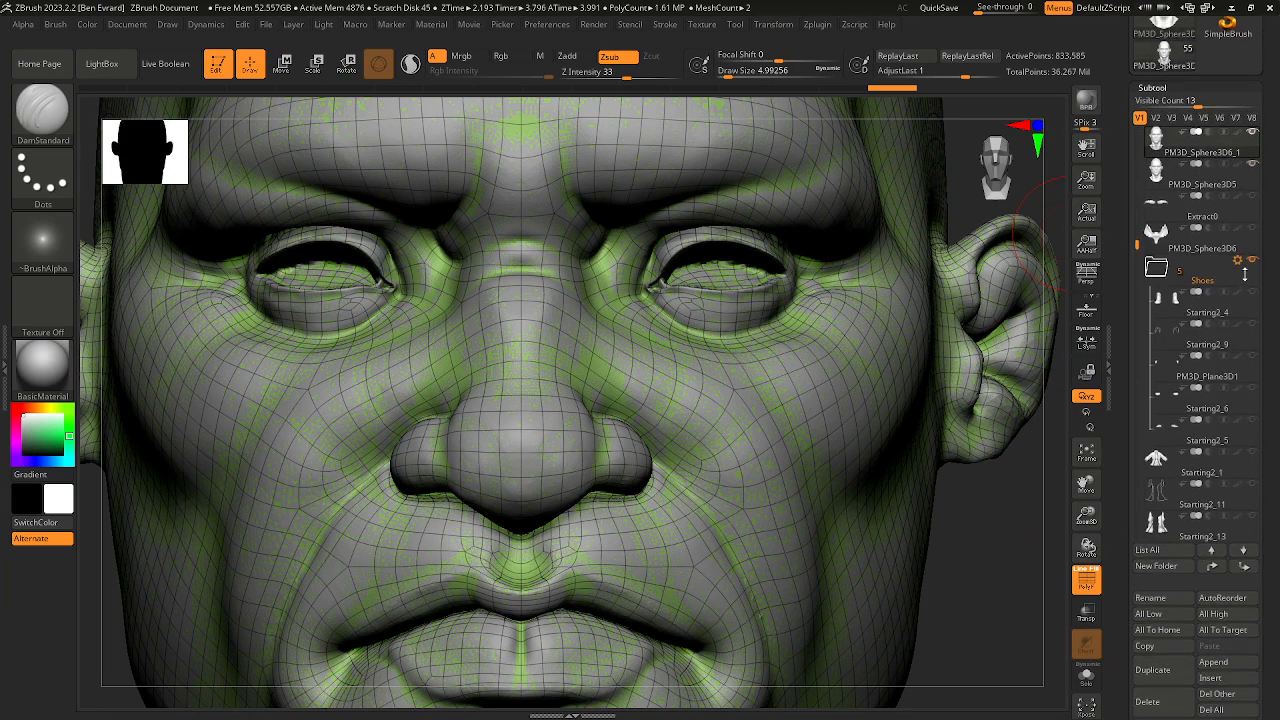
mouse_move(1211, 181)
ctrl+right_drag(1000, 330, 988, 390)
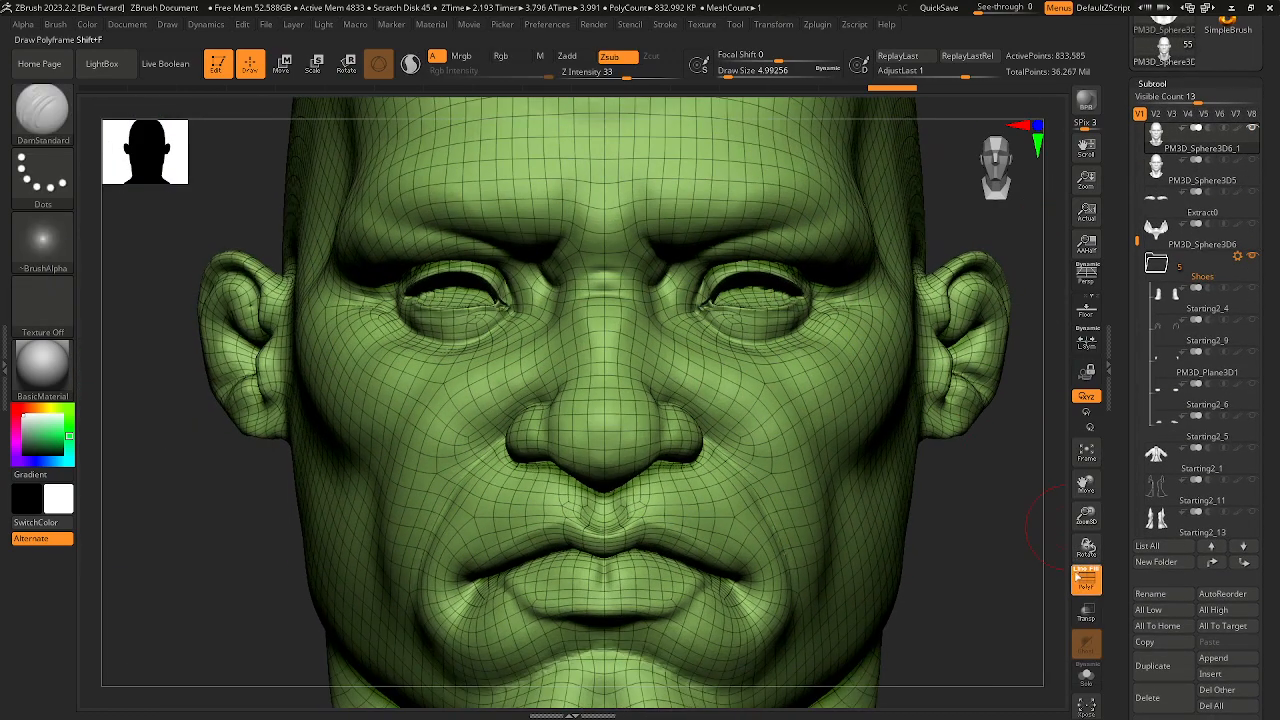
click(1087, 583)
ctrl+right_drag(926, 506, 955, 530)
mouse_move(955, 530)
right_down()
mouse_move(920, 434)
mouse_move(971, 403)
mouse_move(988, 422)
mouse_move(966, 420)
mouse_move(984, 416)
right_up()
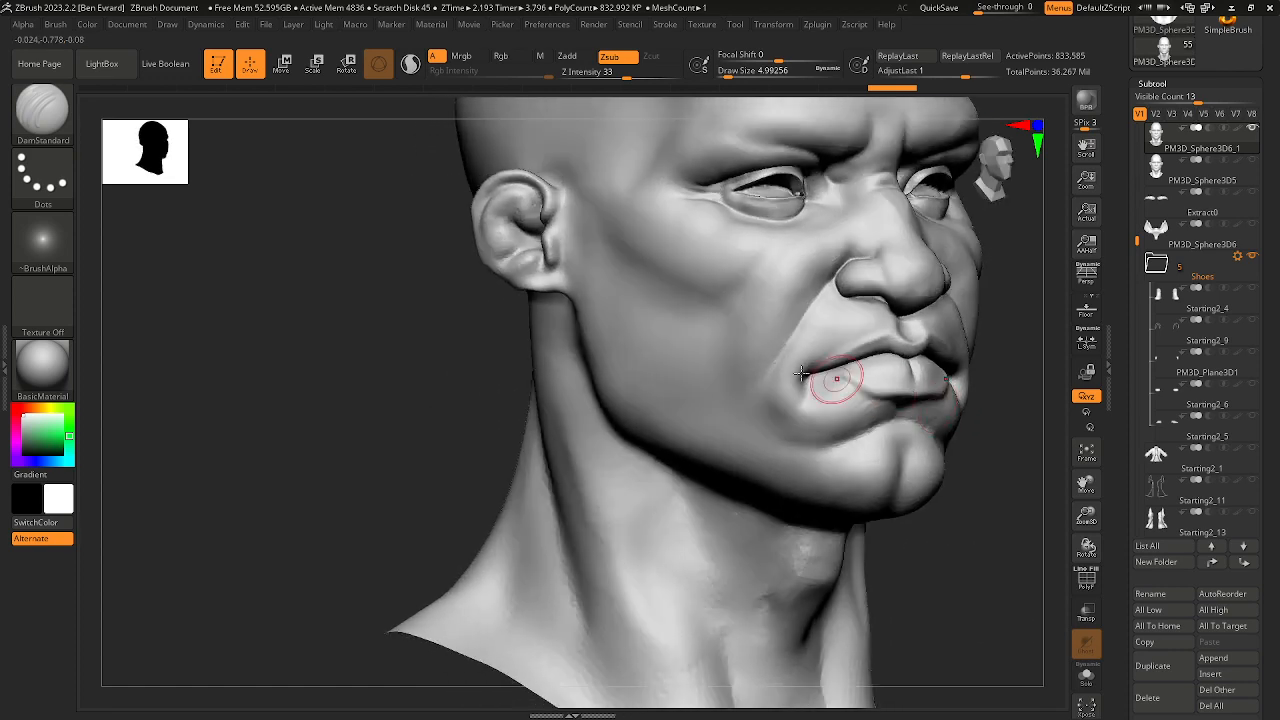
Step: Set the draw size to about 3 and smooth the rough spots around the ear's front fold and lobe
mouse_move(523, 219)
shift+mouse_down()
mouse_move(517, 210)
mouse_move(516, 248)
shift+mouse_up()
mouse_move(413, 303)
ctrl+right_down()
mouse_move(426, 463)
mouse_move(536, 445)
ctrl+right_up()
key(space)
drag(604, 368, 596, 366)
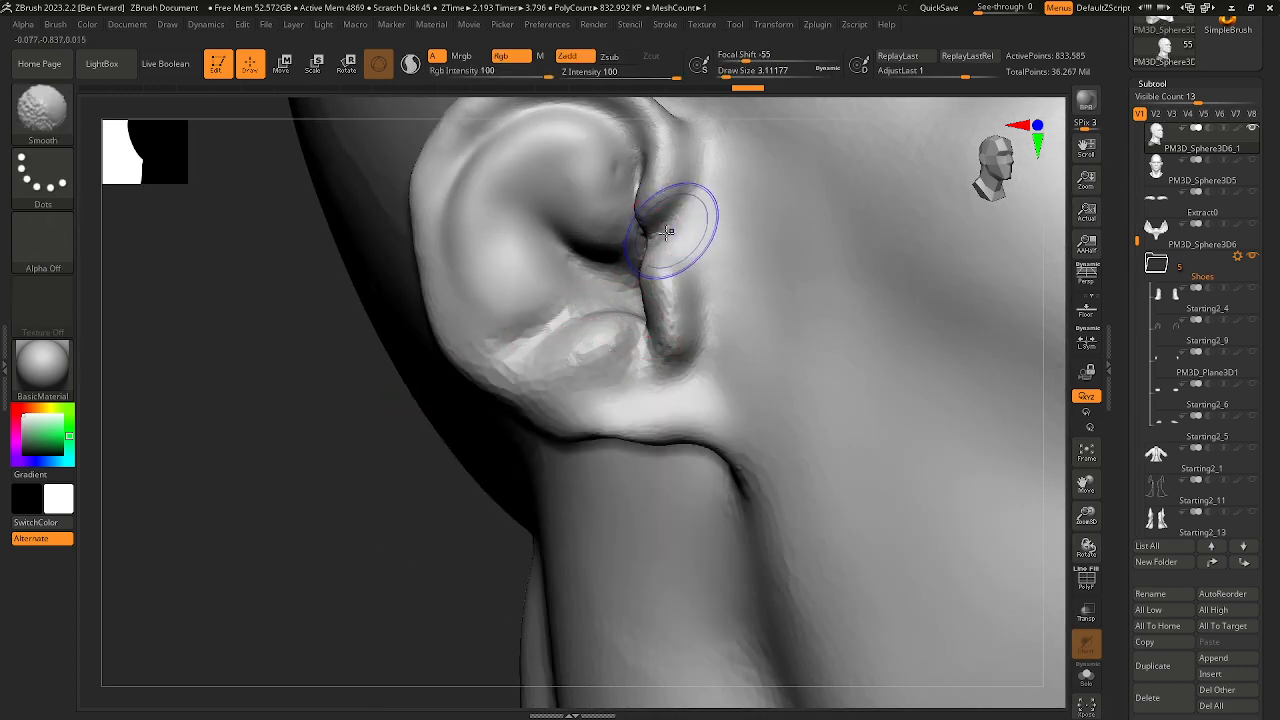
shift+drag(666, 232, 666, 228)
alt+right_drag(664, 228, 668, 297)
mouse_move(660, 237)
shift+mouse_down()
mouse_move(625, 164)
mouse_move(484, 204)
mouse_move(483, 420)
shift+mouse_up()
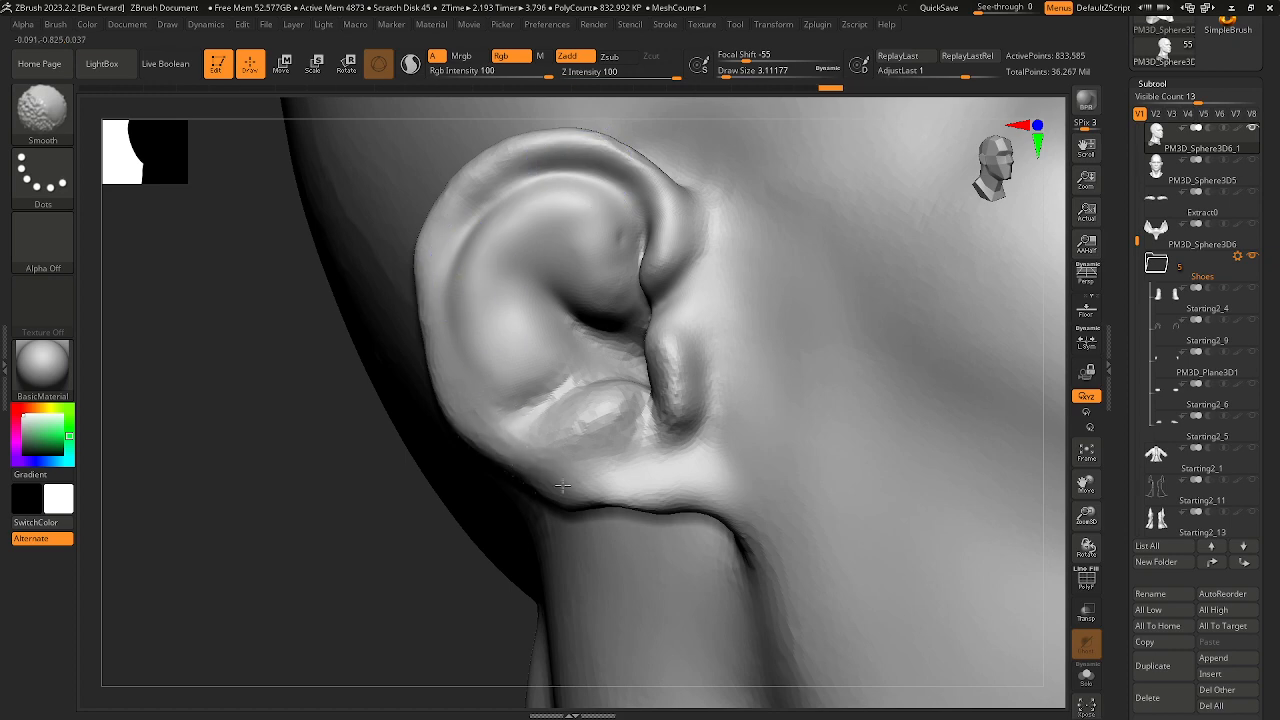
mouse_move(629, 390)
shift+mouse_down()
mouse_move(689, 380)
mouse_move(677, 371)
shift+mouse_up()
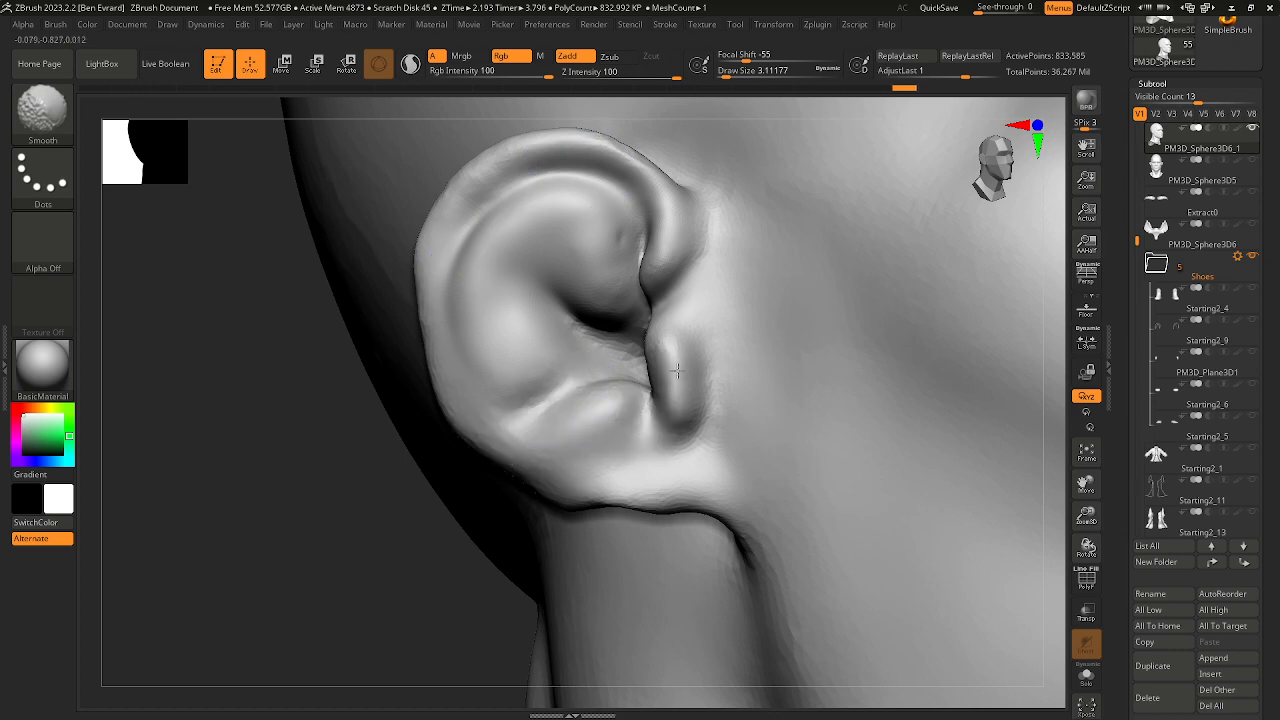
Step: Turn the wireframe on and compare the original head's topology with the projected copy by switching between the two subtools
click(1085, 581)
ctrl+right_drag(937, 541, 665, 370)
right_drag(1000, 455, 780, 460)
click(1167, 178)
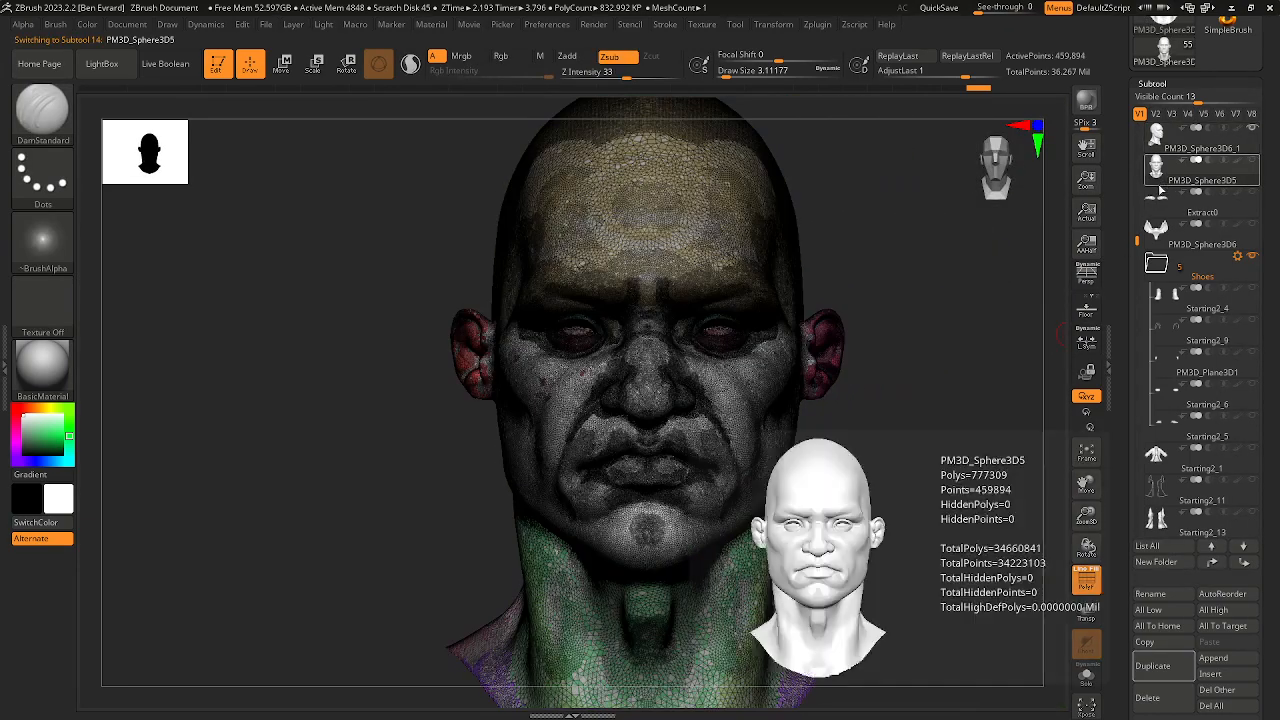
click(1157, 149)
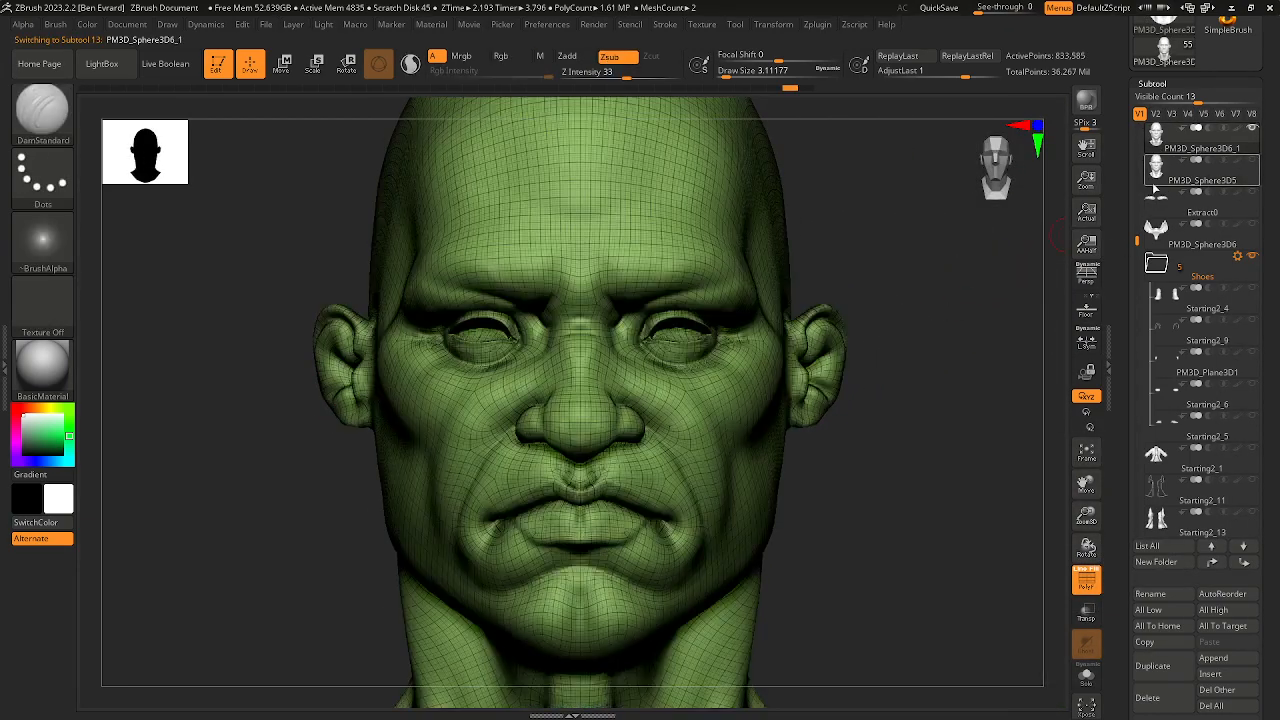
click(1156, 183)
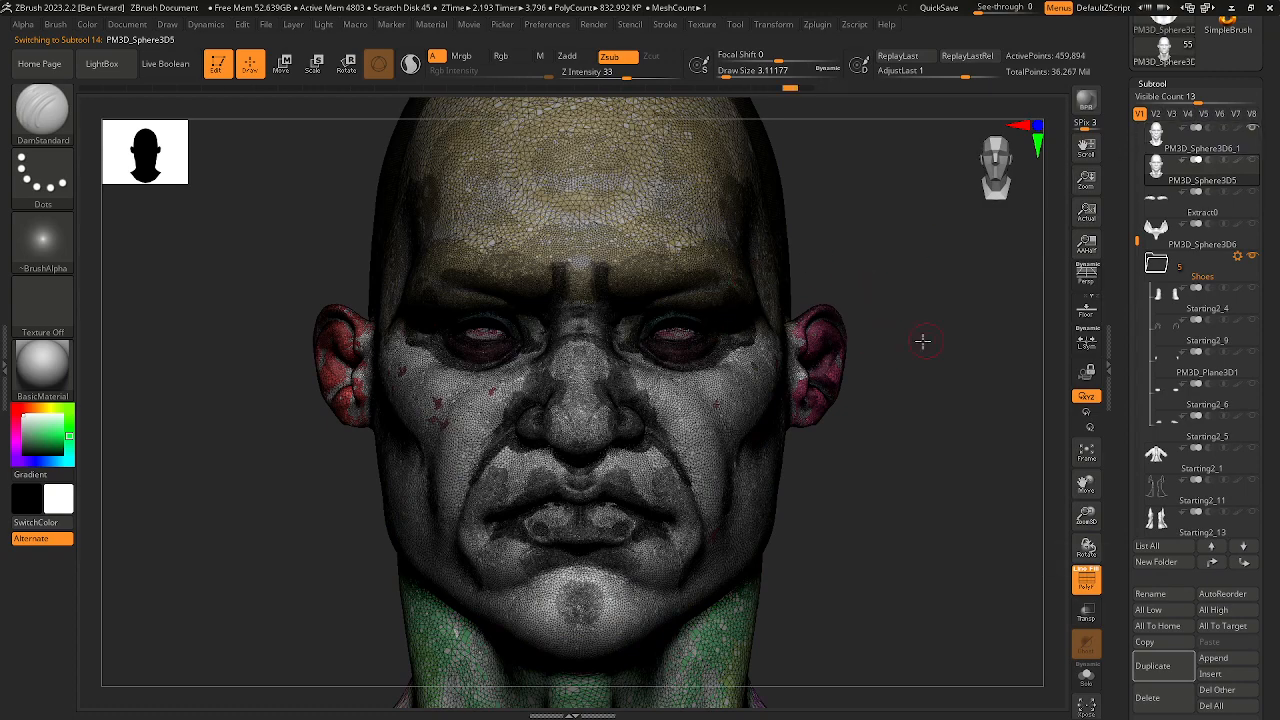
right_drag(922, 341, 950, 325)
click(1157, 149)
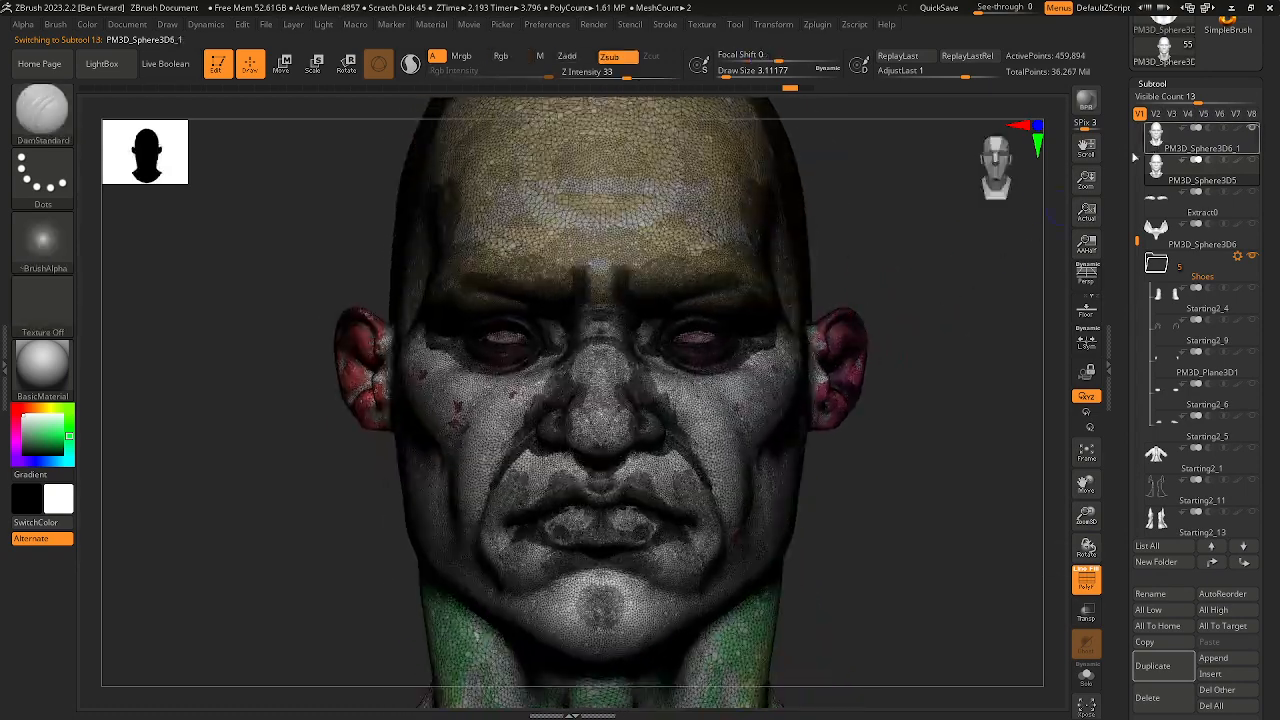
drag(956, 357, 945, 356)
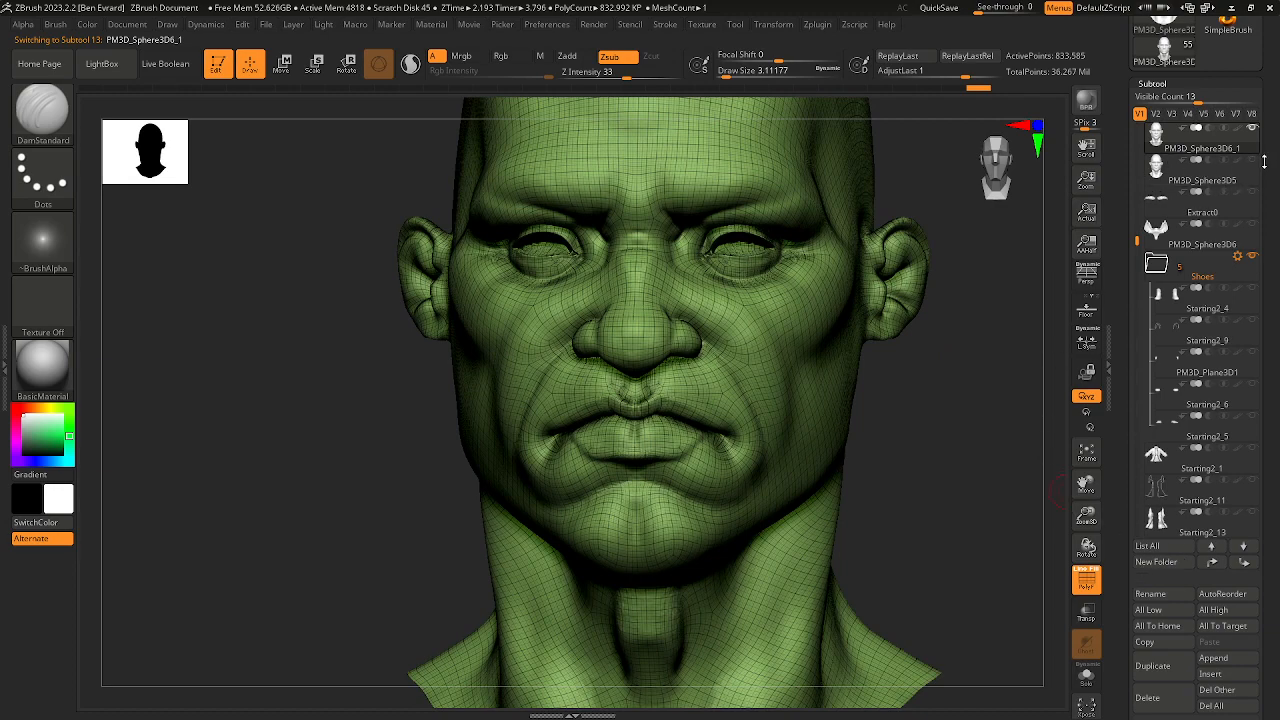
Step: Turn the wireframe off and smooth the inner folds and lobe of the ear on the head's other side
ctrl+right_drag(927, 367, 1011, 326)
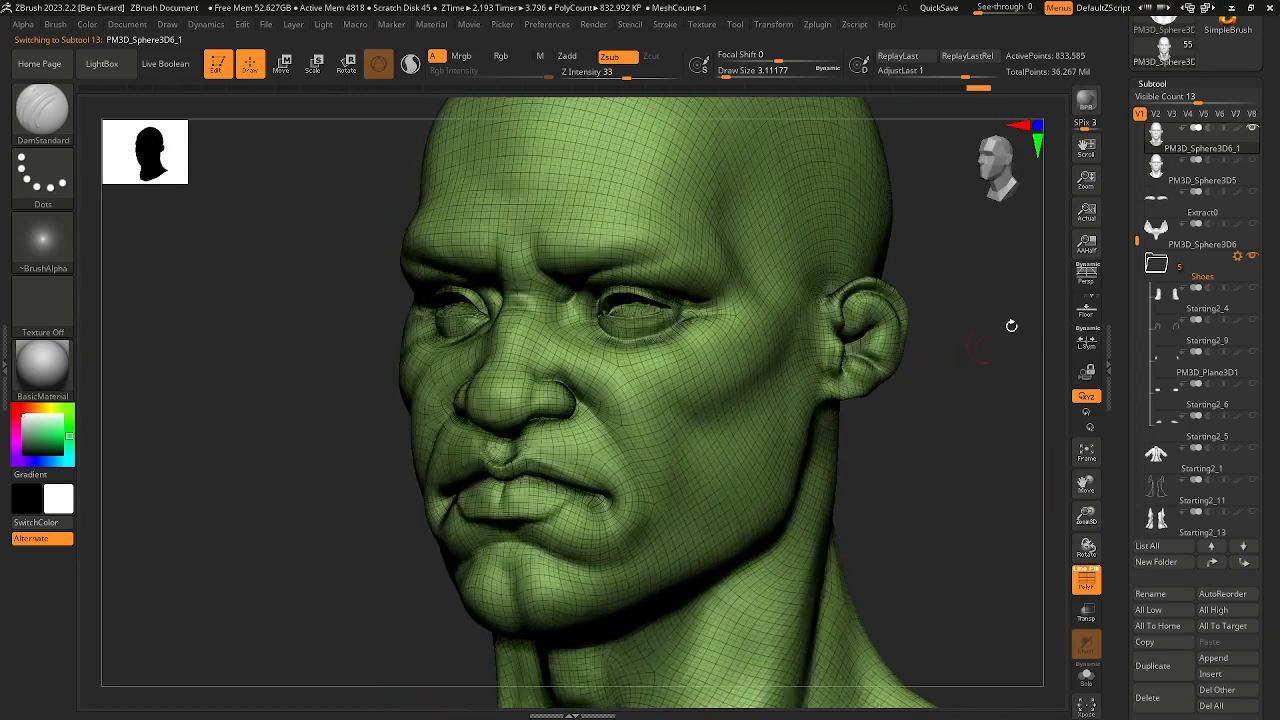
ctrl+right_drag(914, 374, 1066, 572)
click(1076, 583)
mouse_move(934, 406)
right_down()
mouse_move(877, 452)
mouse_move(832, 442)
right_up()
key(shift)
mouse_move(719, 352)
shift+mouse_down()
mouse_move(700, 414)
mouse_move(763, 441)
shift+mouse_up()
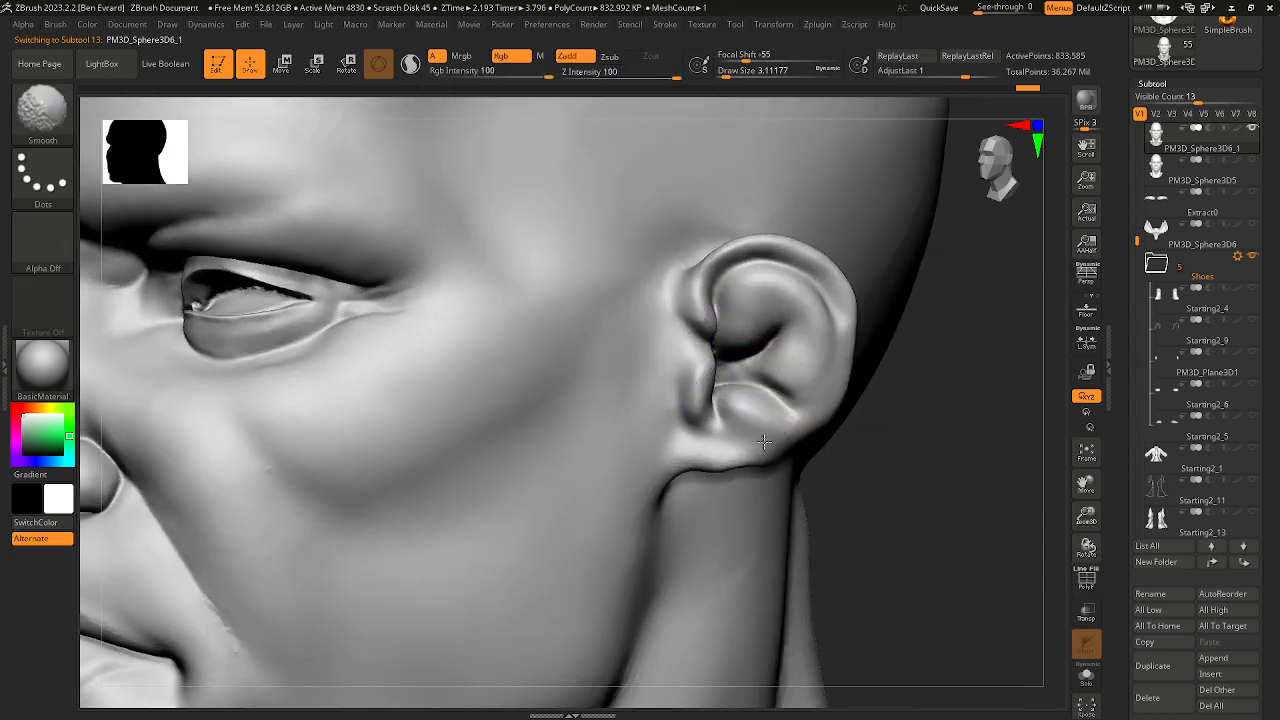
Step: Set the draw size to about 9.4 and smooth the rough surface on the neck below the ear and jaw
alt+right_drag(673, 511, 751, 238)
key(space)
click(635, 378)
shift+drag(721, 290, 721, 339)
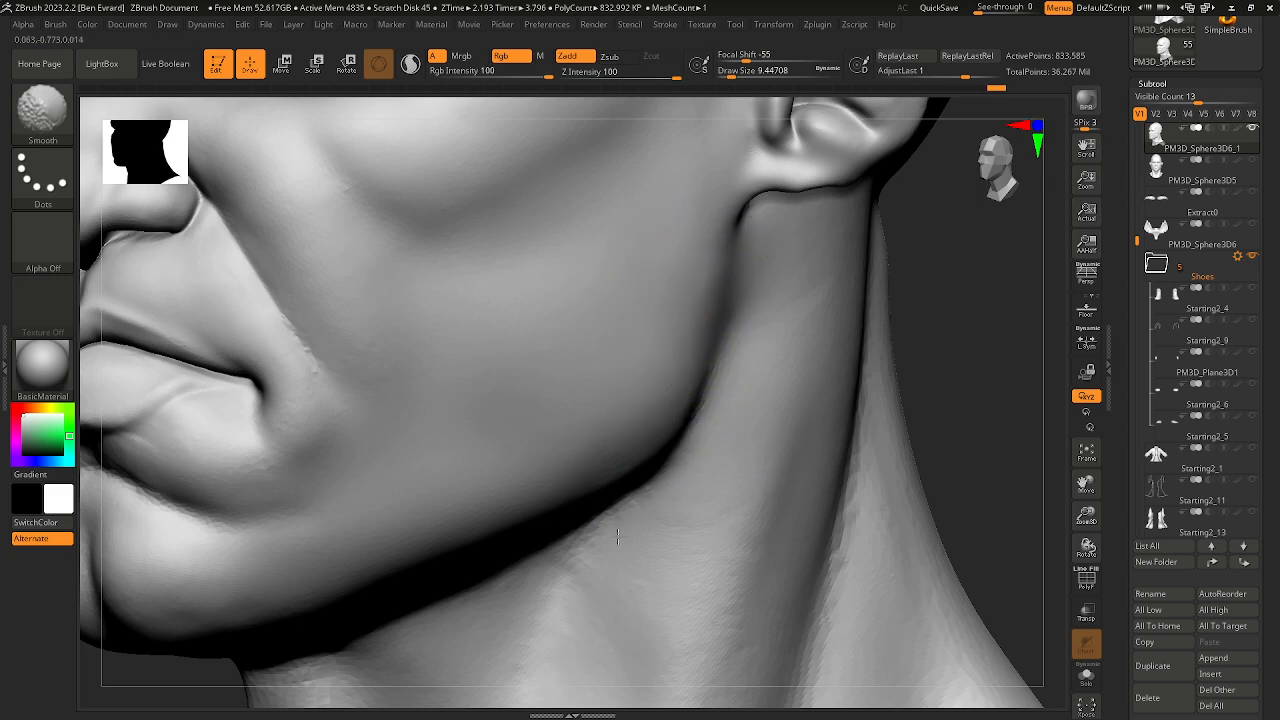
right_drag(676, 417, 883, 413)
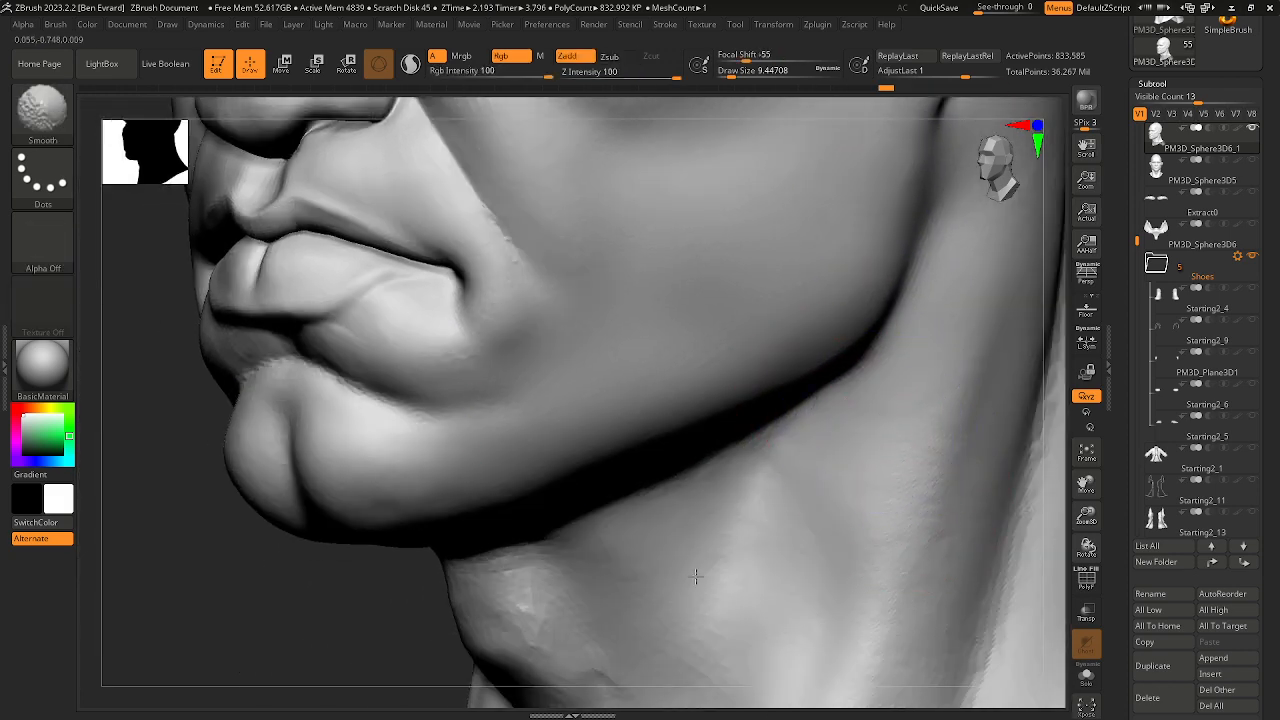
shift+drag(694, 577, 588, 540)
mouse_move(588, 540)
ctrl+right_down()
mouse_move(560, 597)
mouse_move(577, 466)
ctrl+right_up()
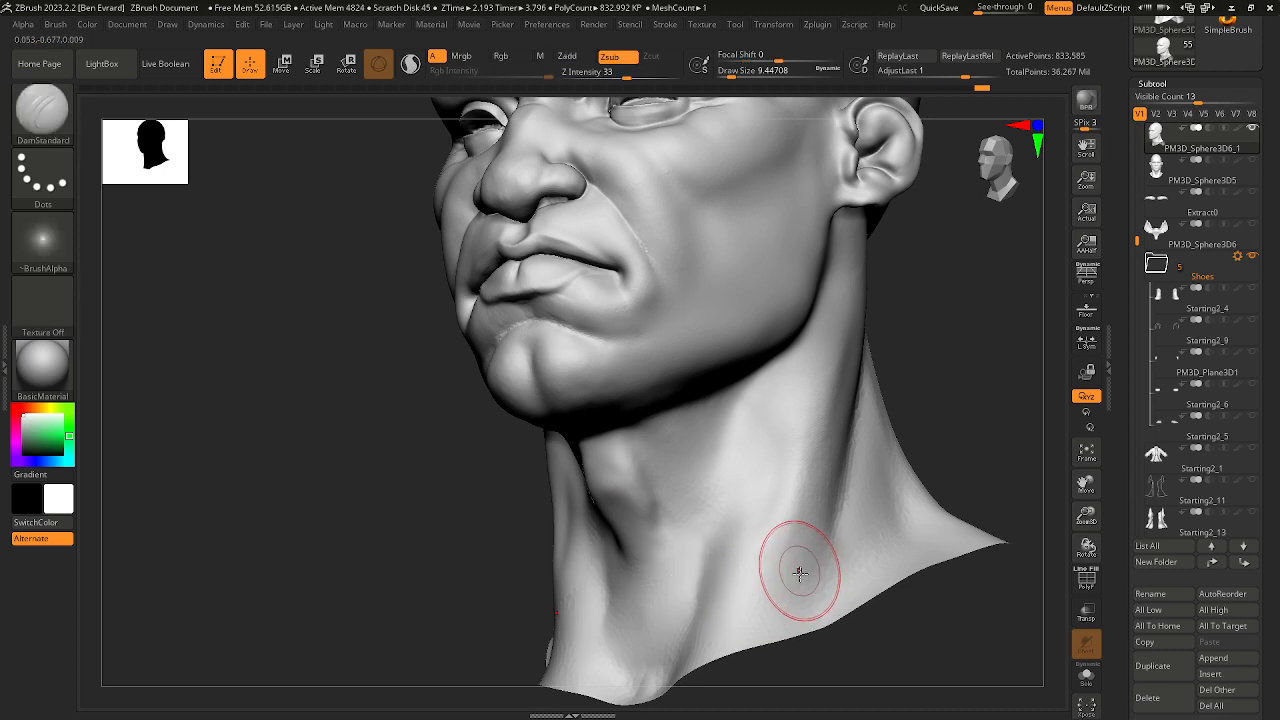
Step: Smooth the side and back of the neck and the transition behind the ear
right_drag(865, 393, 849, 434)
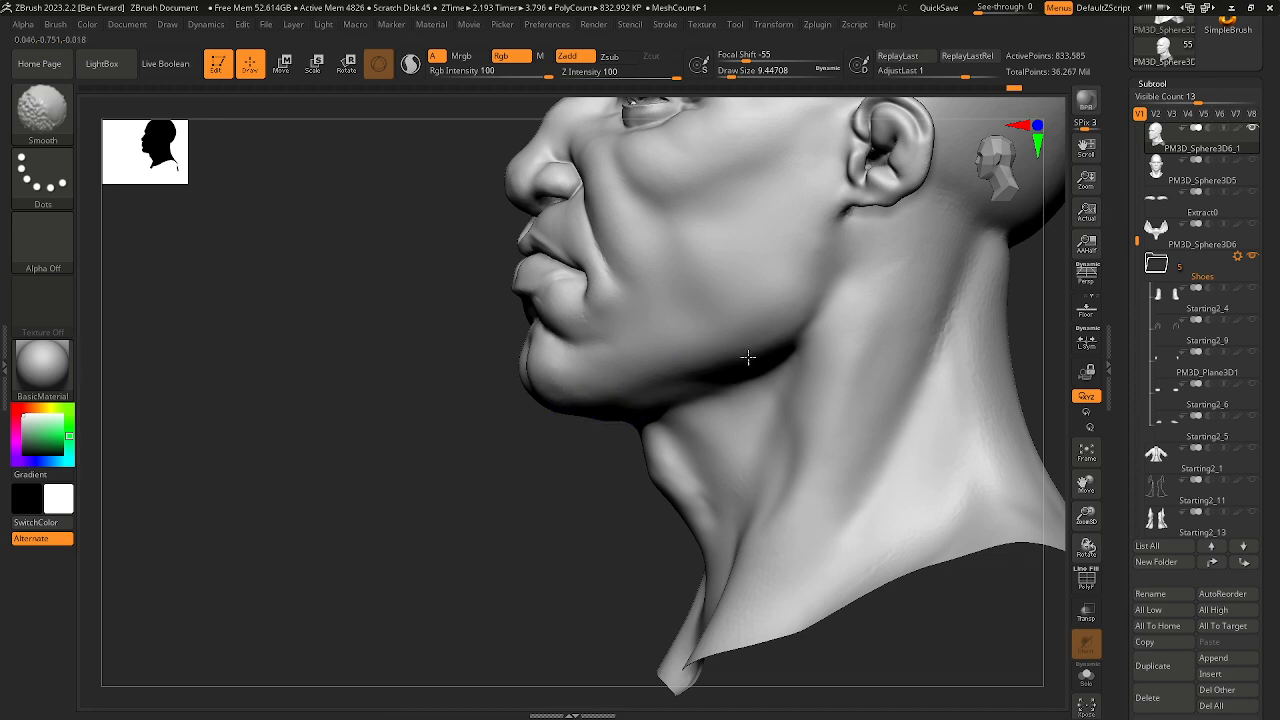
right_drag(975, 438, 818, 411)
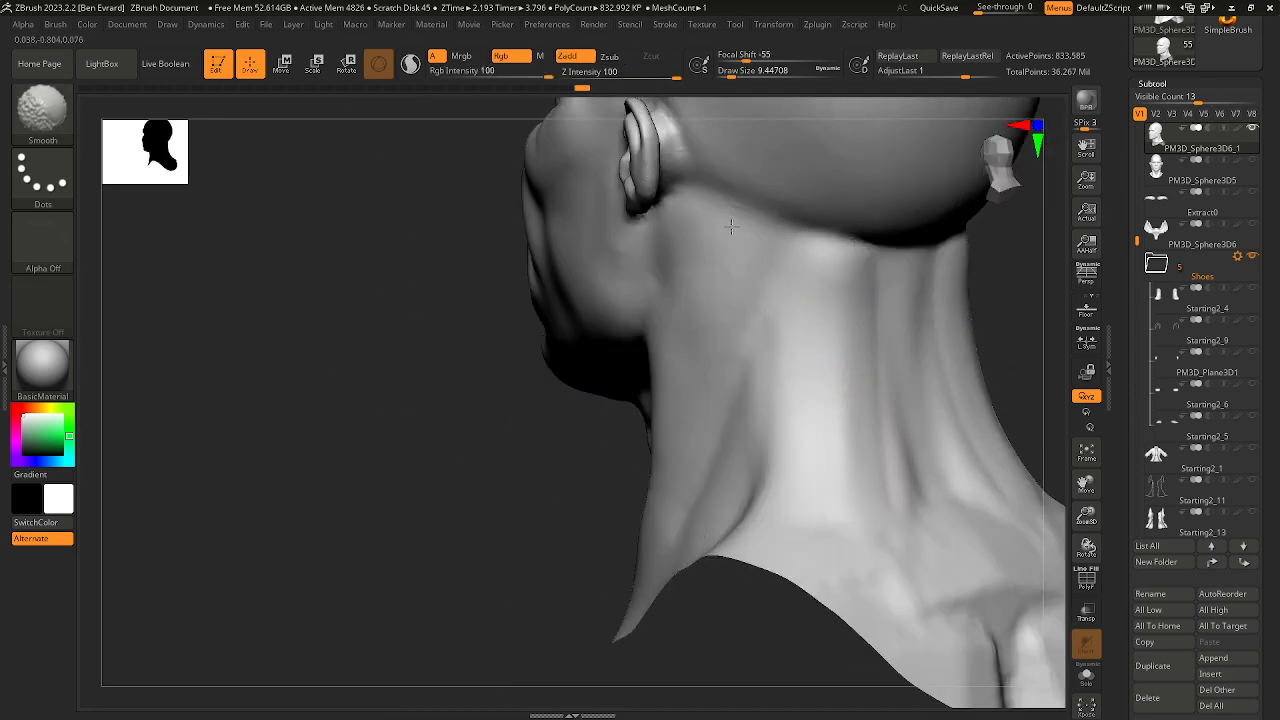
right_drag(700, 214, 717, 305)
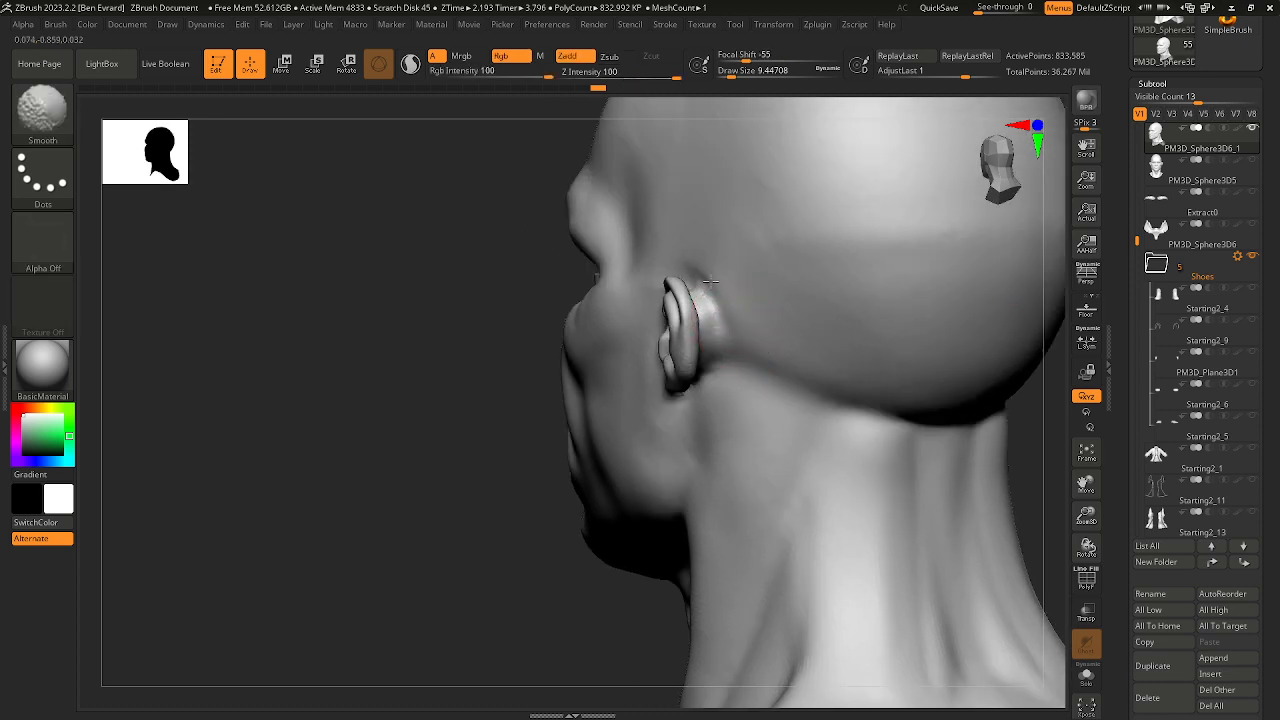
drag(517, 448, 665, 425)
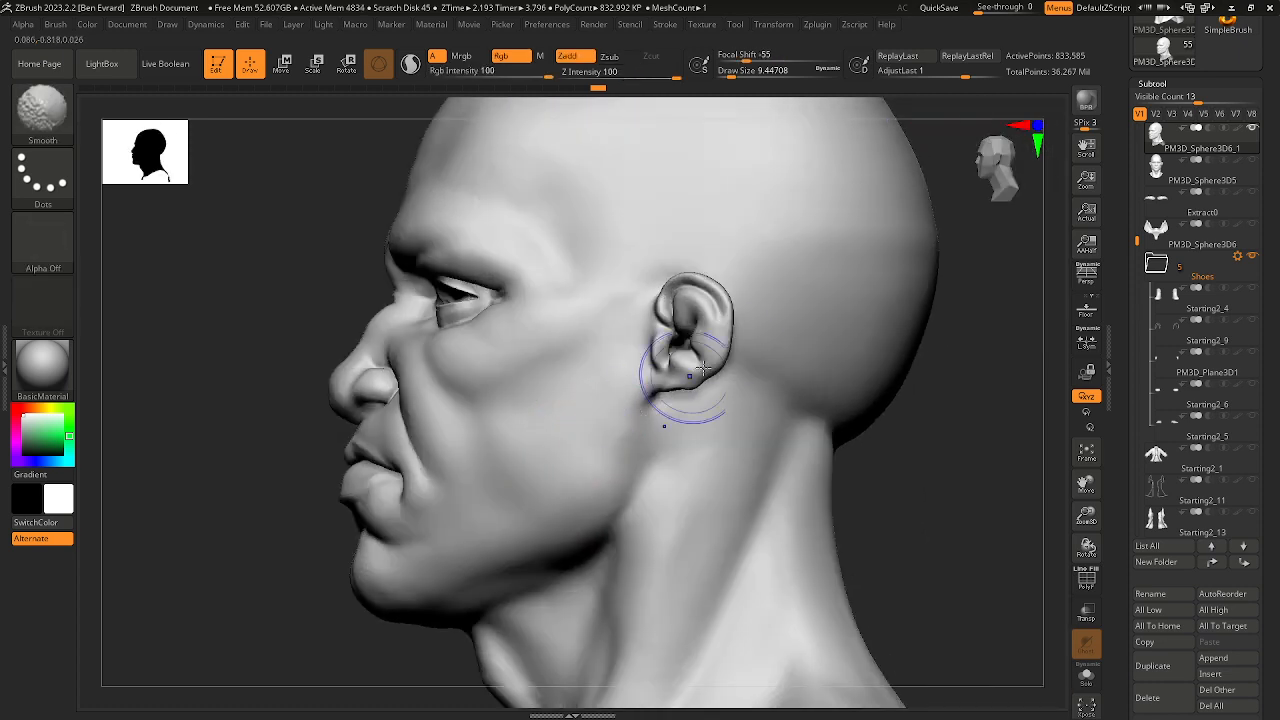
right_drag(712, 443, 817, 429)
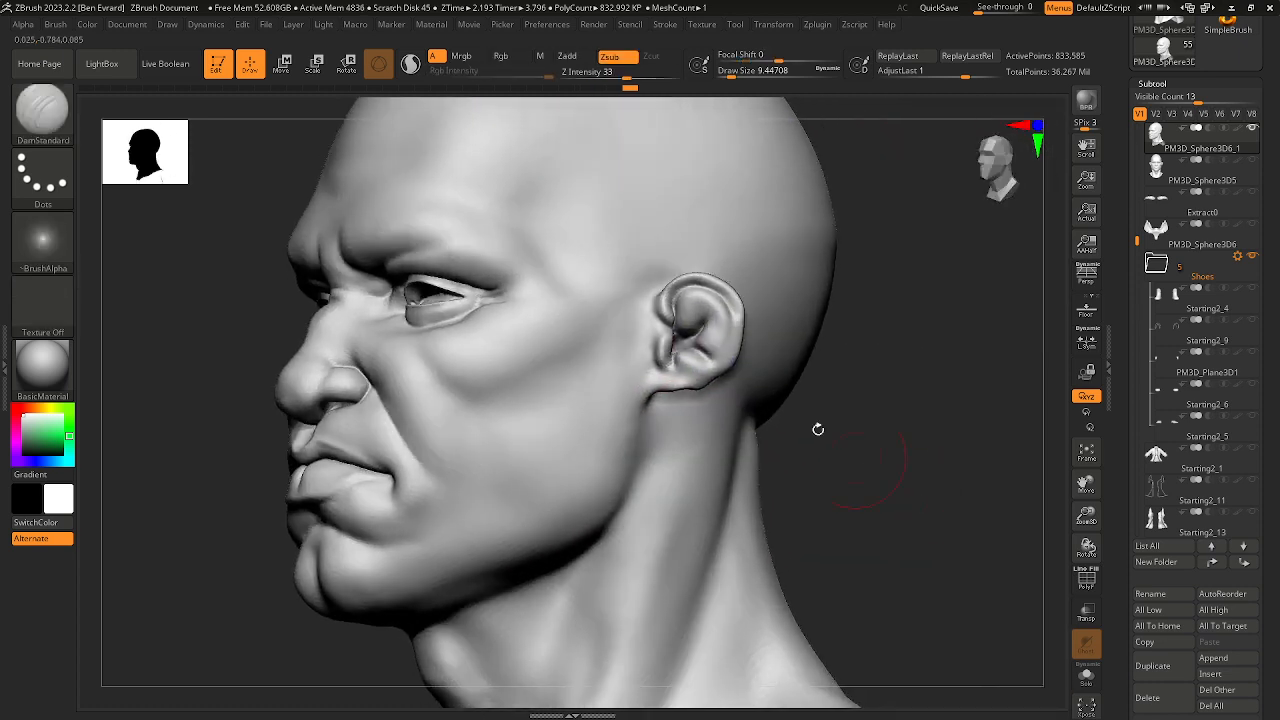
Step: Set the DamStandard draw size to about 3.7 and carve the crease inside the ear's outer rim and the fold in its hollow
key(space)
drag(706, 331, 698, 331)
click(50, 126)
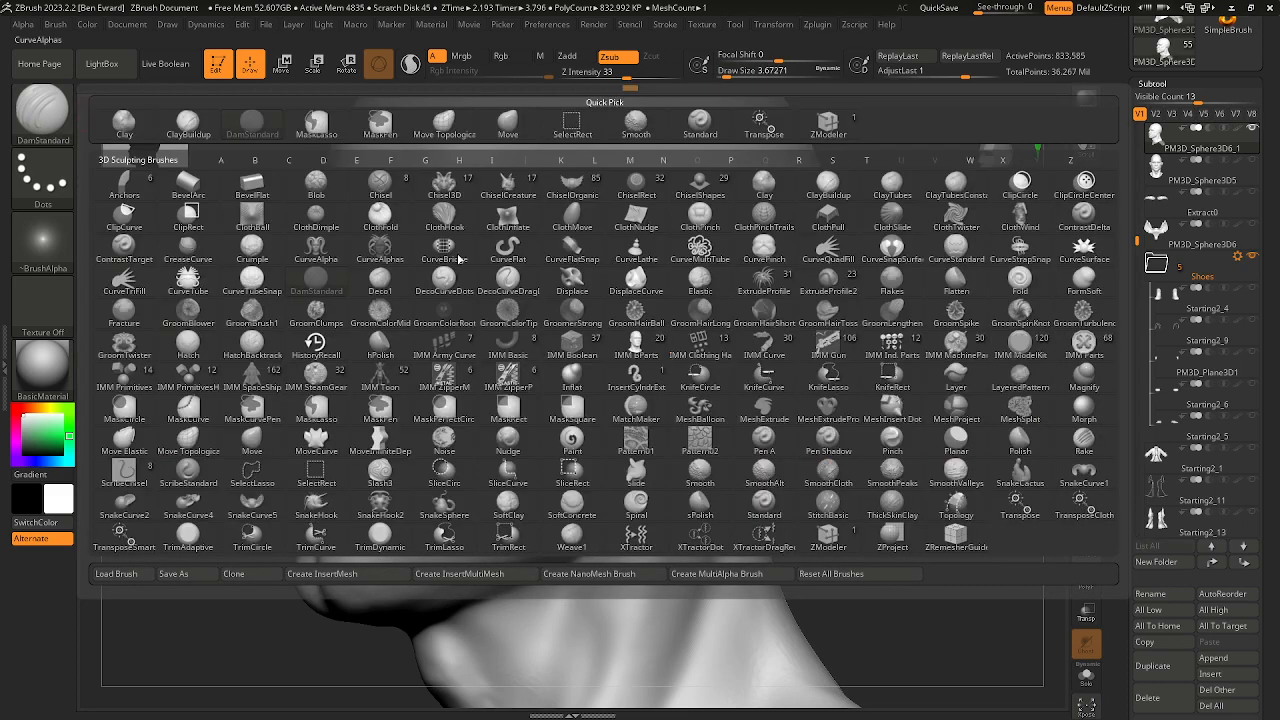
ctrl+right_drag(829, 420, 904, 455)
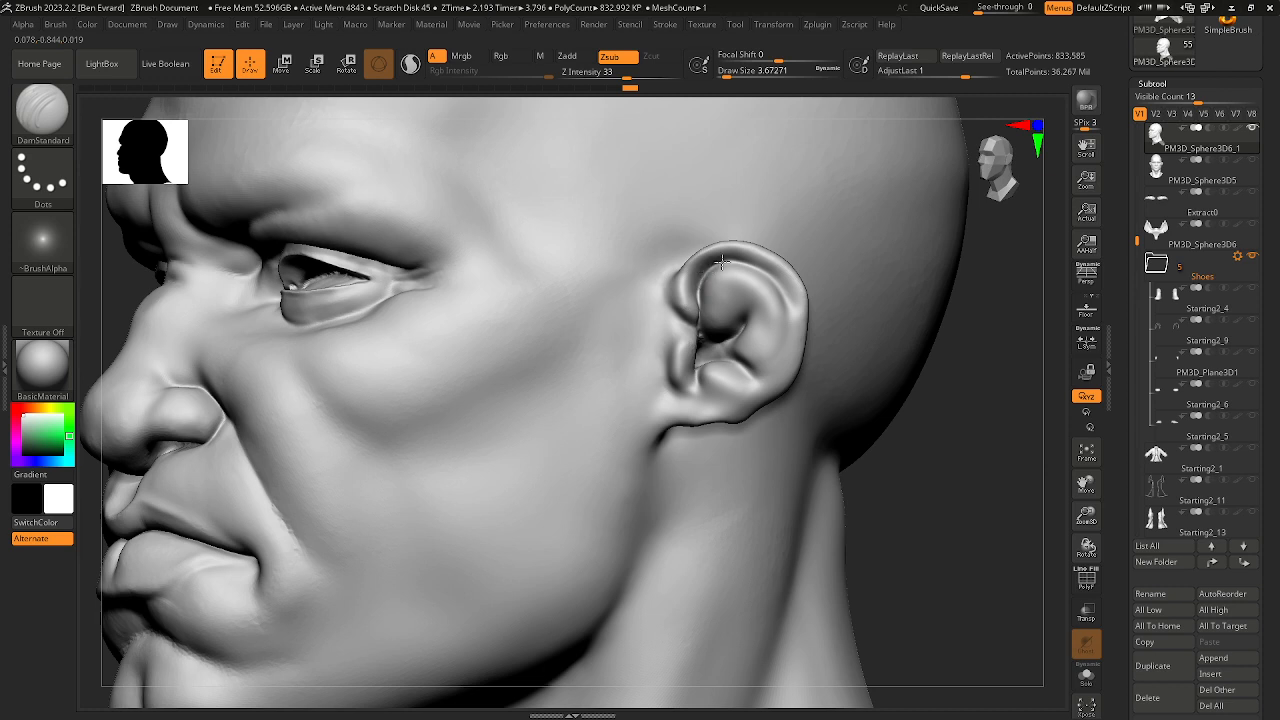
drag(789, 305, 789, 324)
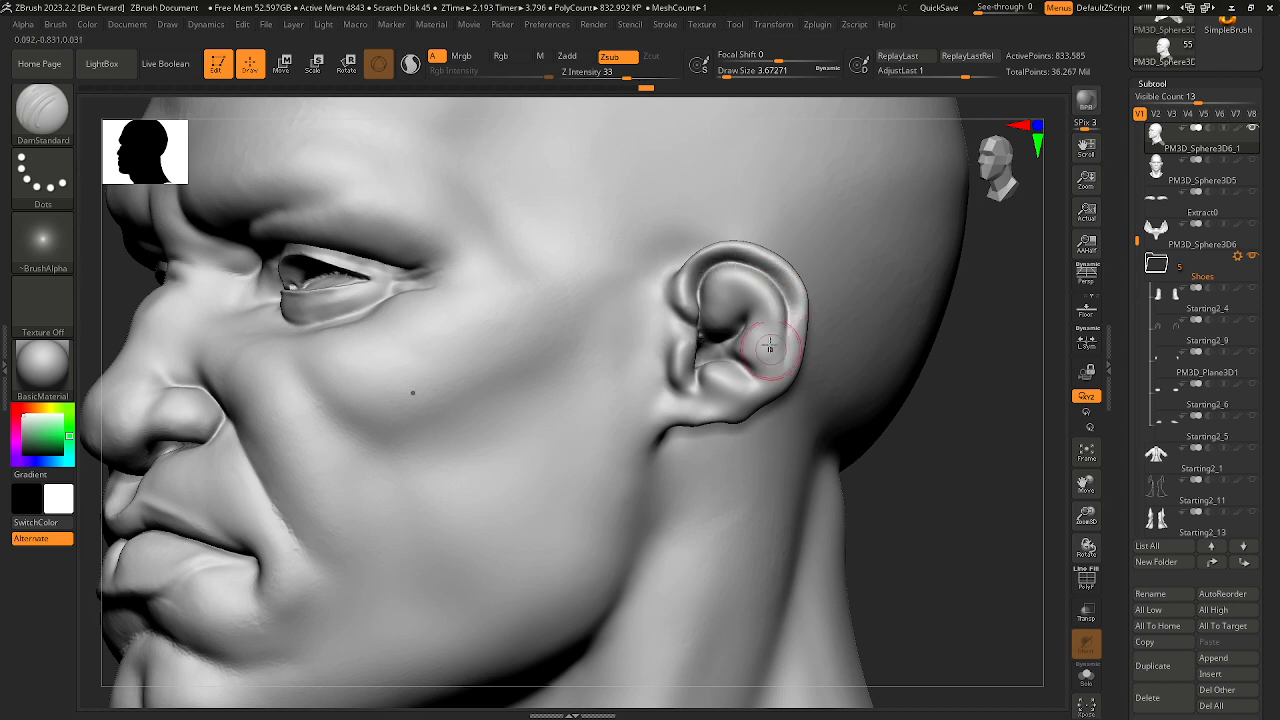
drag(872, 436, 972, 450)
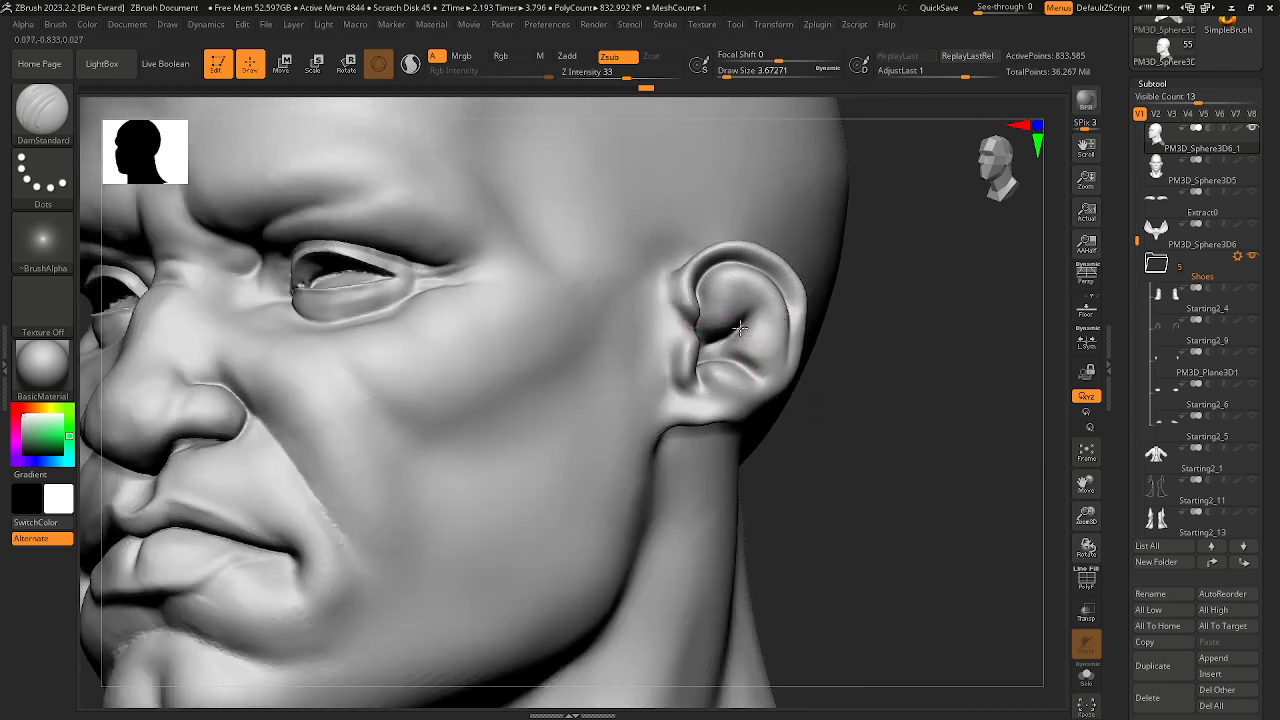
drag(762, 304, 734, 329)
drag(866, 437, 905, 445)
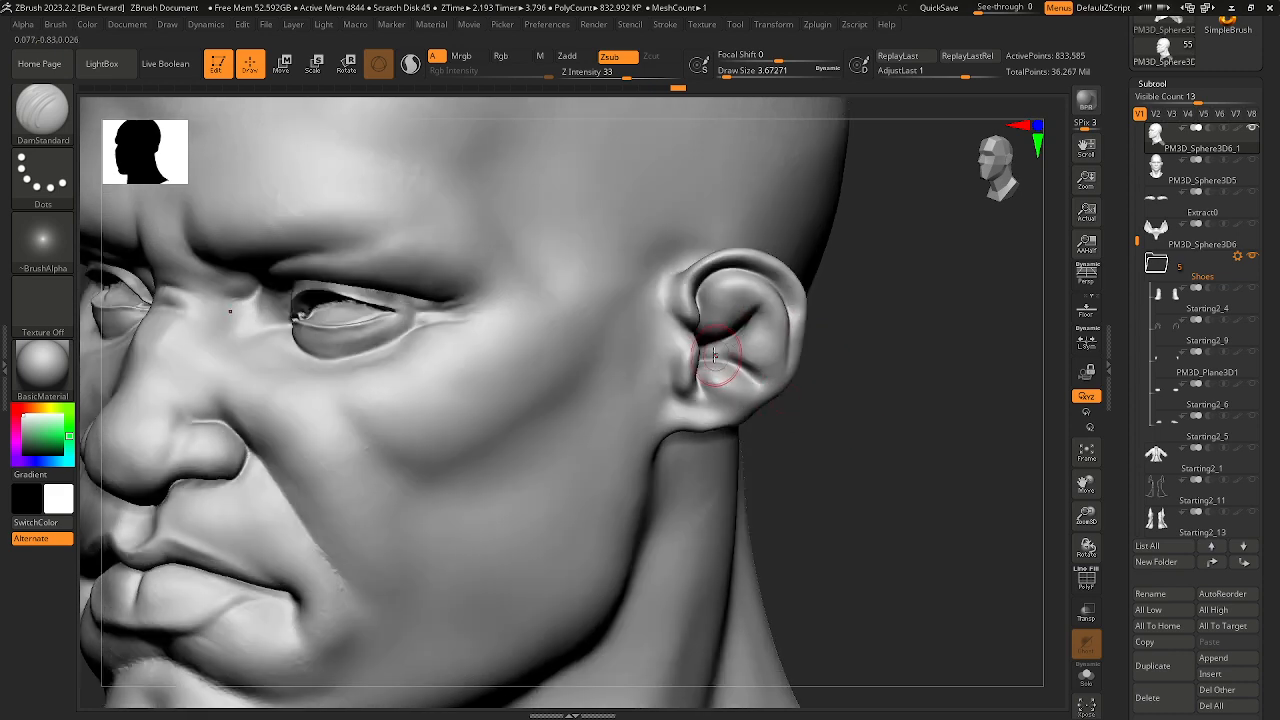
Step: Carve a sharper edge around the small flap in front of the ear canal and smooth its front side
drag(811, 425, 850, 432)
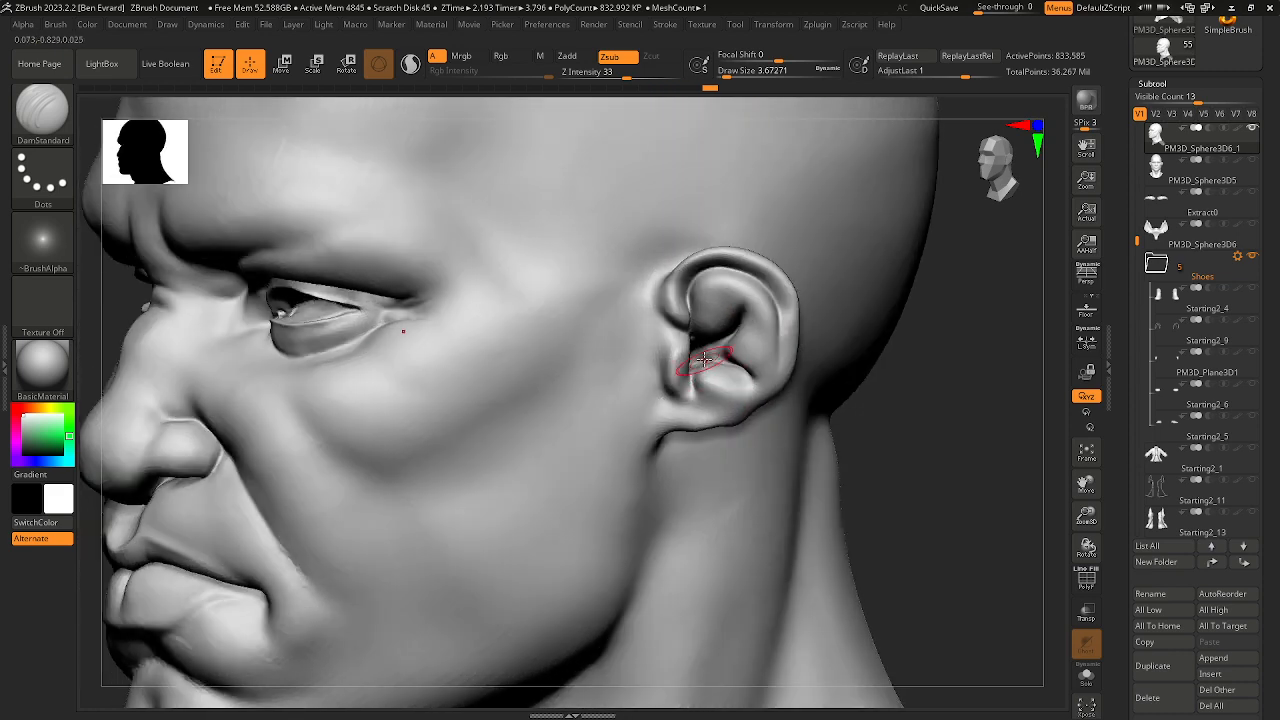
drag(926, 474, 962, 480)
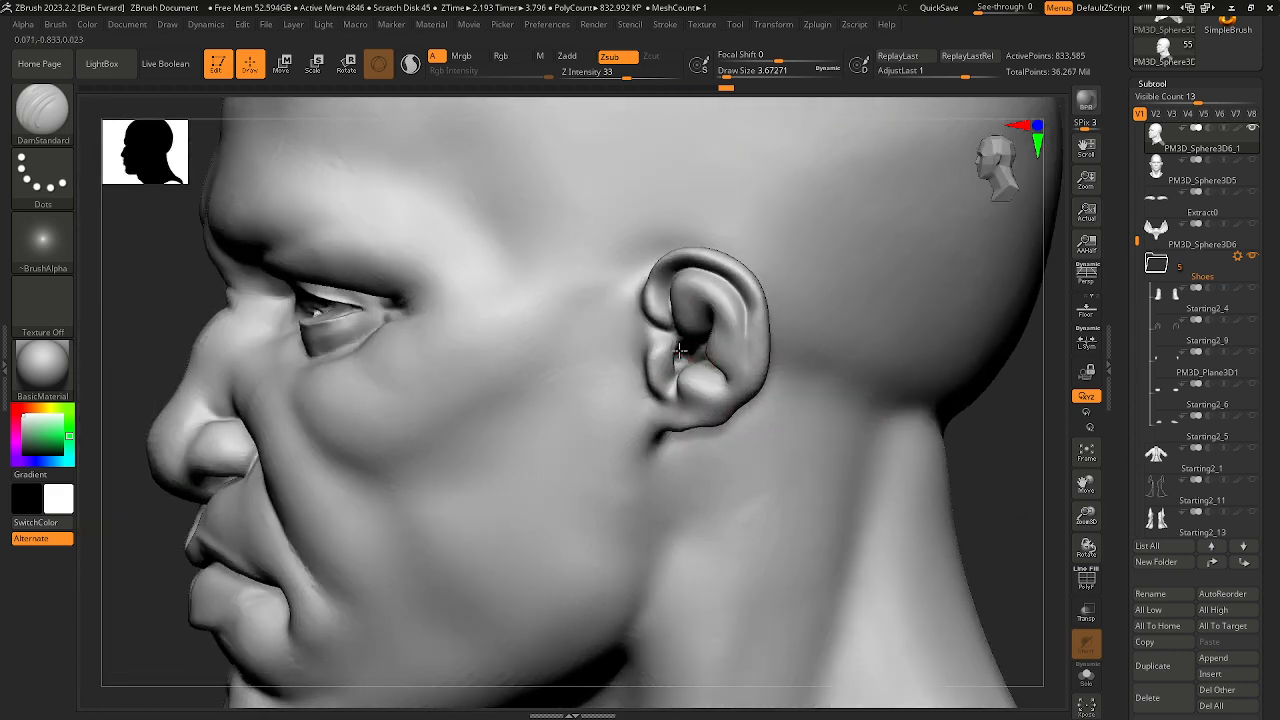
drag(680, 351, 665, 383)
drag(1017, 503, 1060, 507)
shift+drag(645, 360, 644, 373)
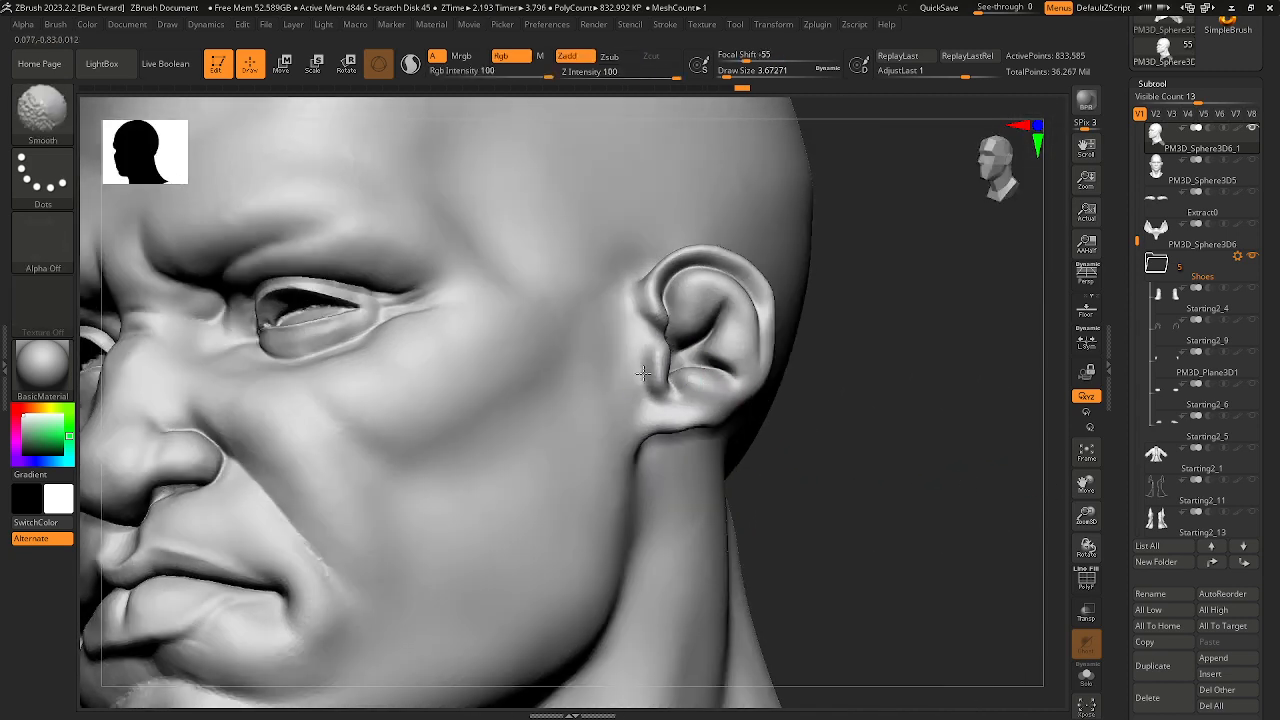
mouse_move(837, 431)
mouse_down()
mouse_move(872, 436)
mouse_move(832, 443)
mouse_move(850, 445)
mouse_up()
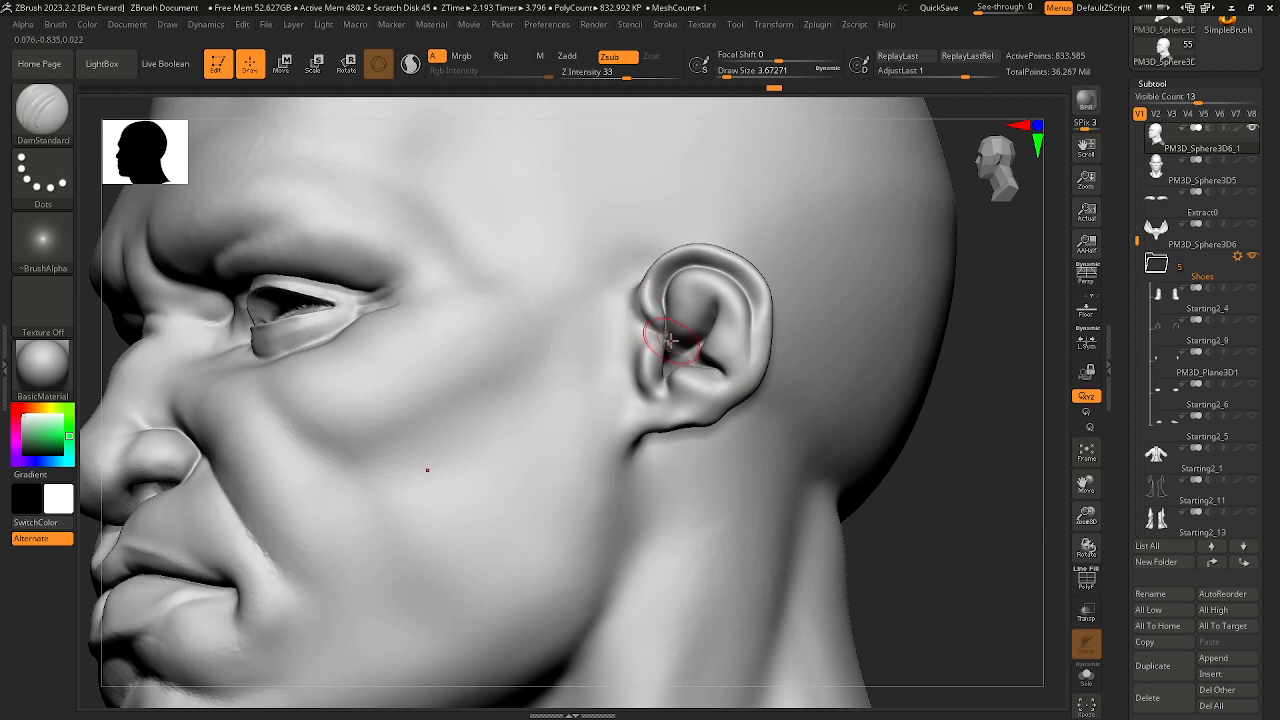
drag(929, 501, 956, 534)
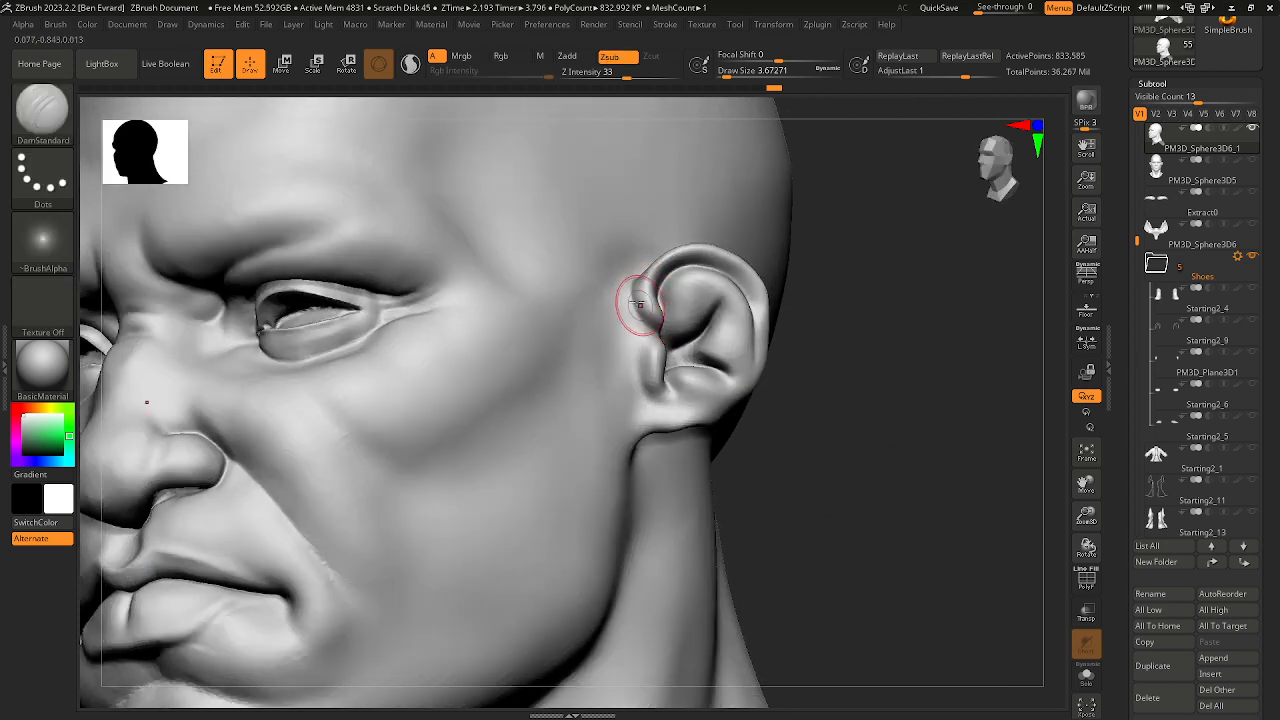
Step: Swell the ear's lower inner folds with the Inflat brush and raise the draw size to about 13
key(b)
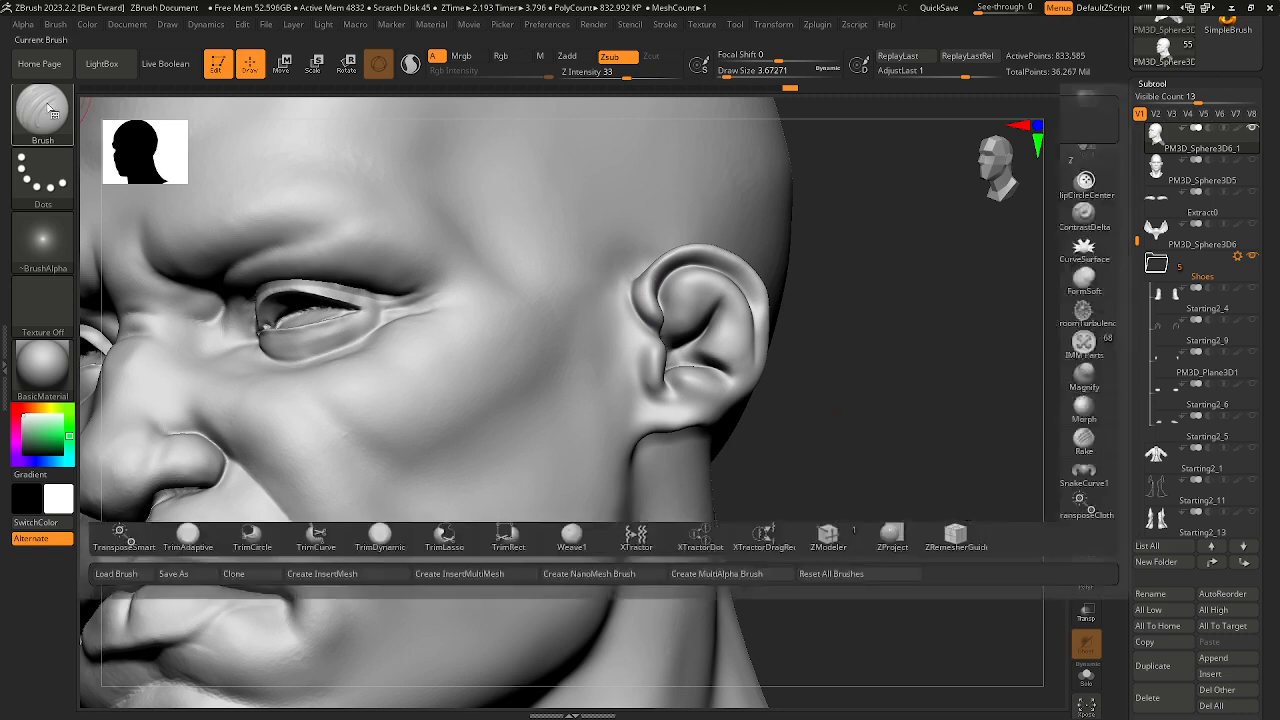
key(i)
click(578, 380)
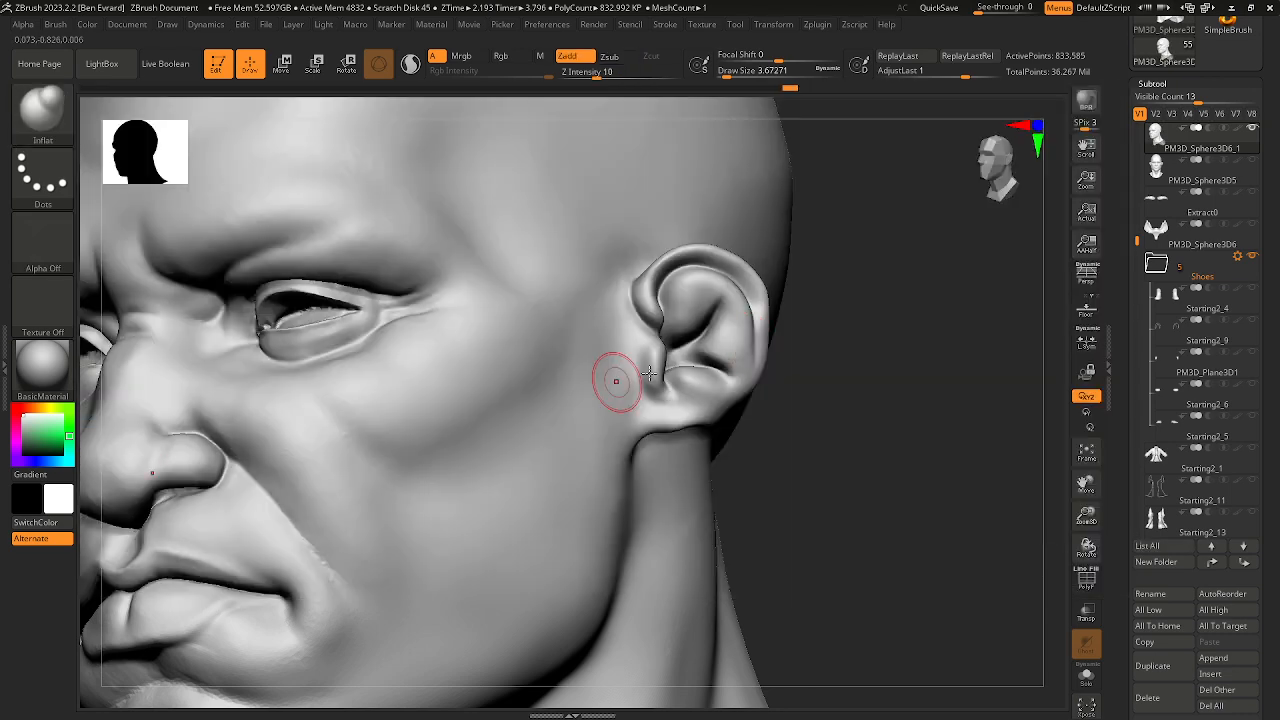
key(space)
drag(722, 347, 697, 348)
key(space)
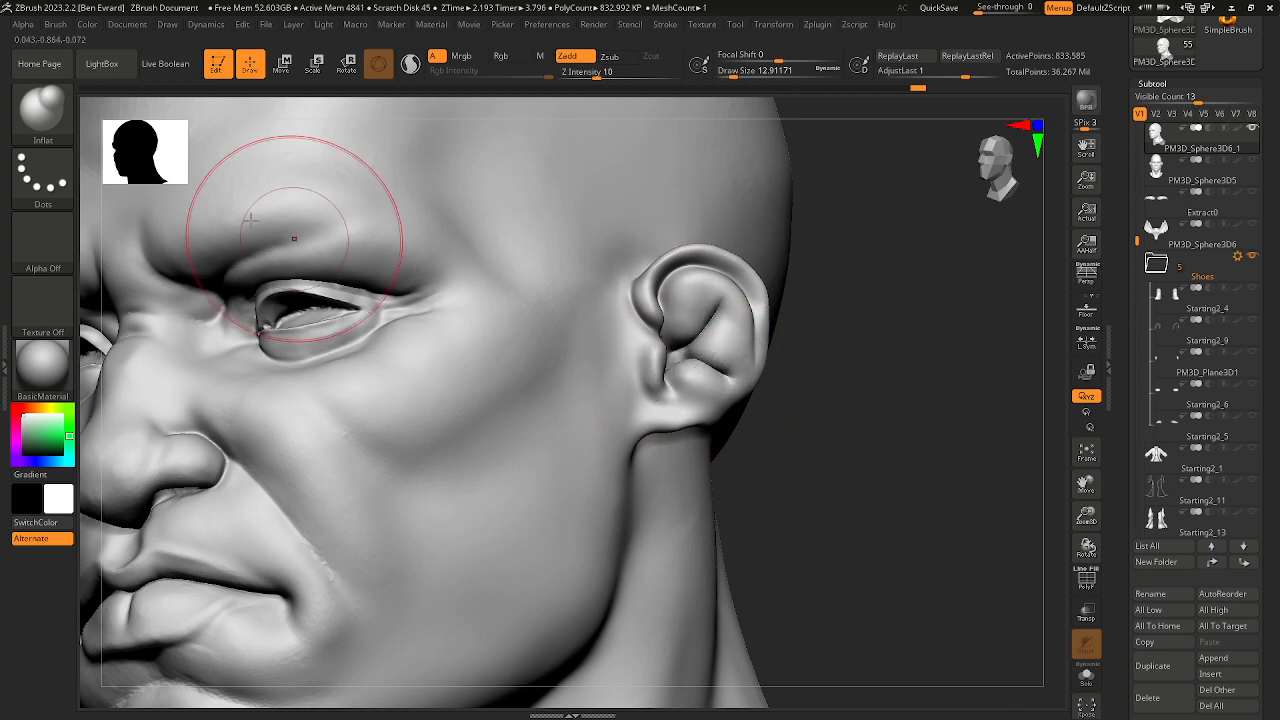
Step: Carve creases between the ear's inner folds with DamStandard at draw size about 4.3 and smooth the new ridges
click(42, 108)
key(d)
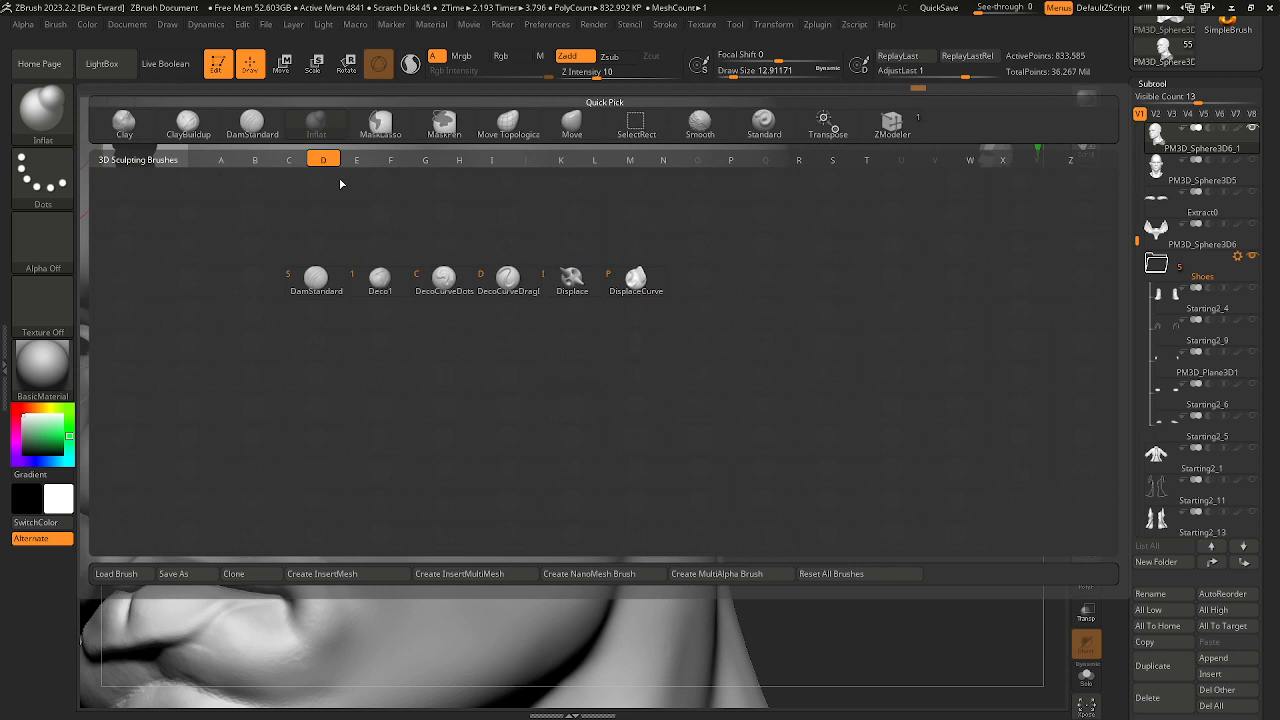
click(321, 291)
key(space)
drag(704, 339, 677, 354)
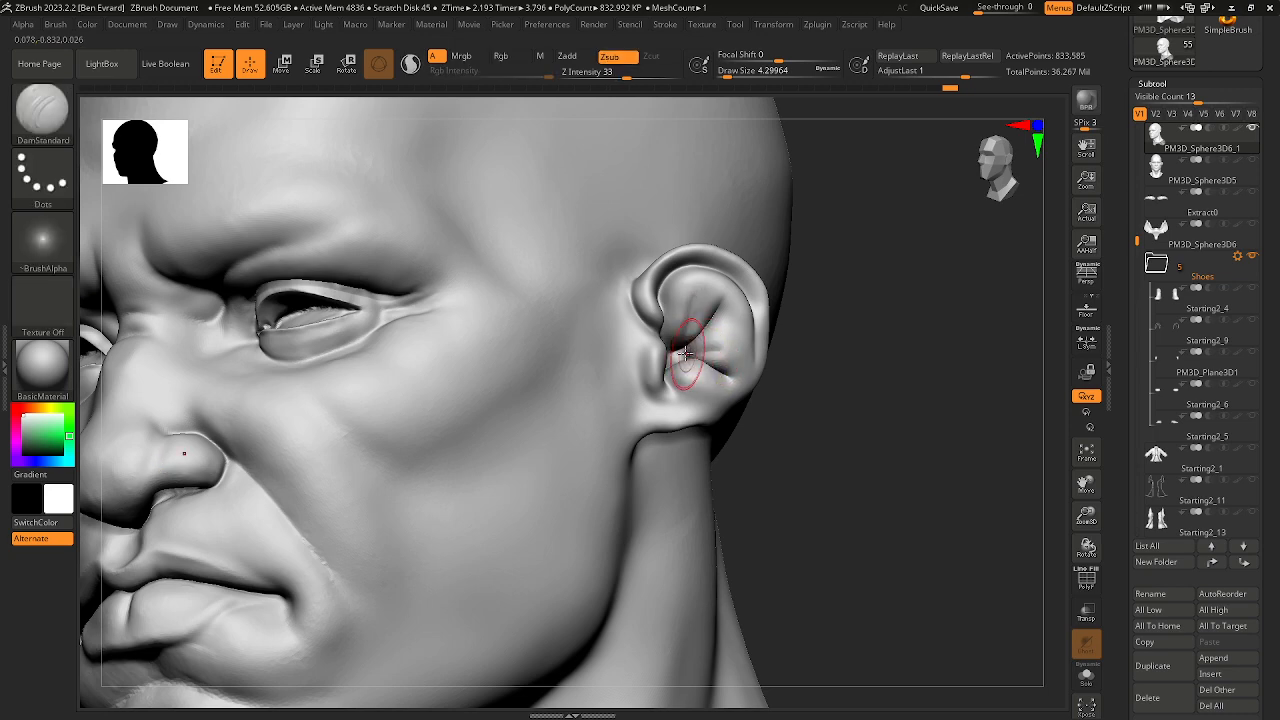
drag(821, 428, 808, 392)
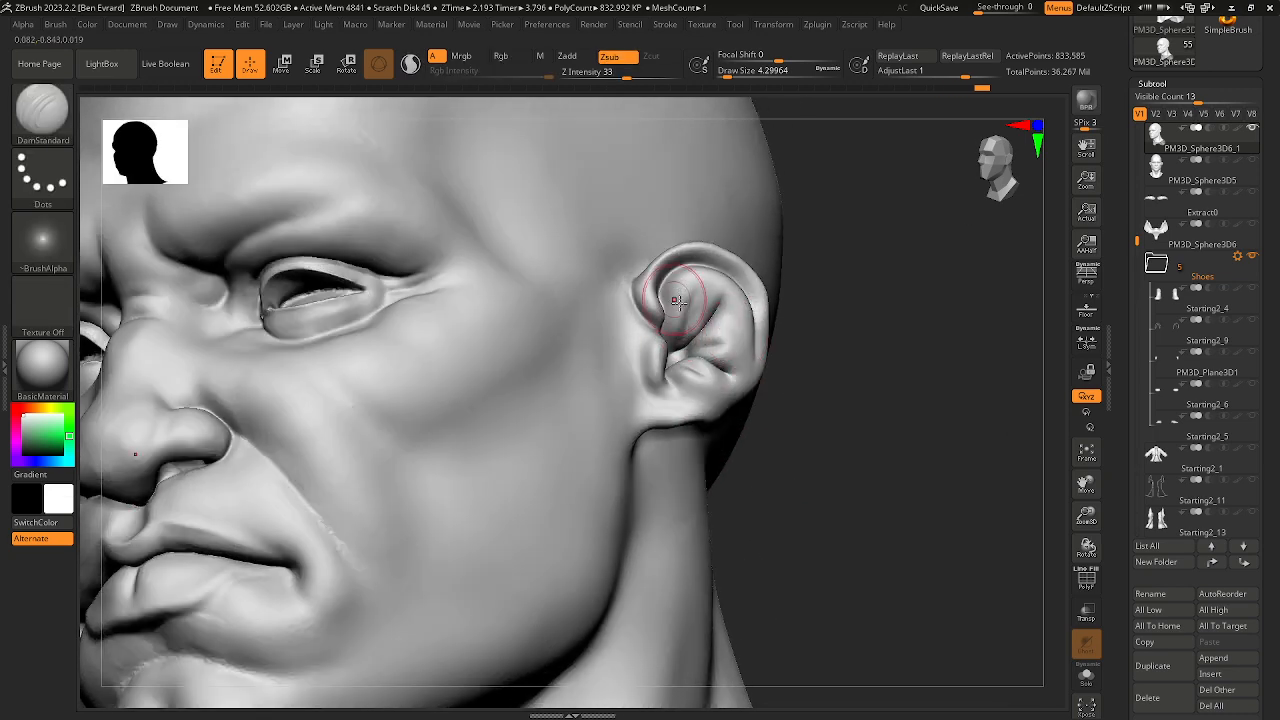
key(f)
drag(777, 334, 838, 346)
shift+drag(732, 308, 722, 328)
mouse_move(806, 380)
mouse_down()
mouse_move(832, 384)
mouse_move(775, 386)
mouse_move(782, 440)
mouse_up()
Step: Smooth the skin above the upper eyelid and refine the folds around the eye's inner corner
mouse_move(643, 325)
shift+mouse_down()
mouse_move(634, 291)
mouse_move(577, 263)
shift+mouse_up()
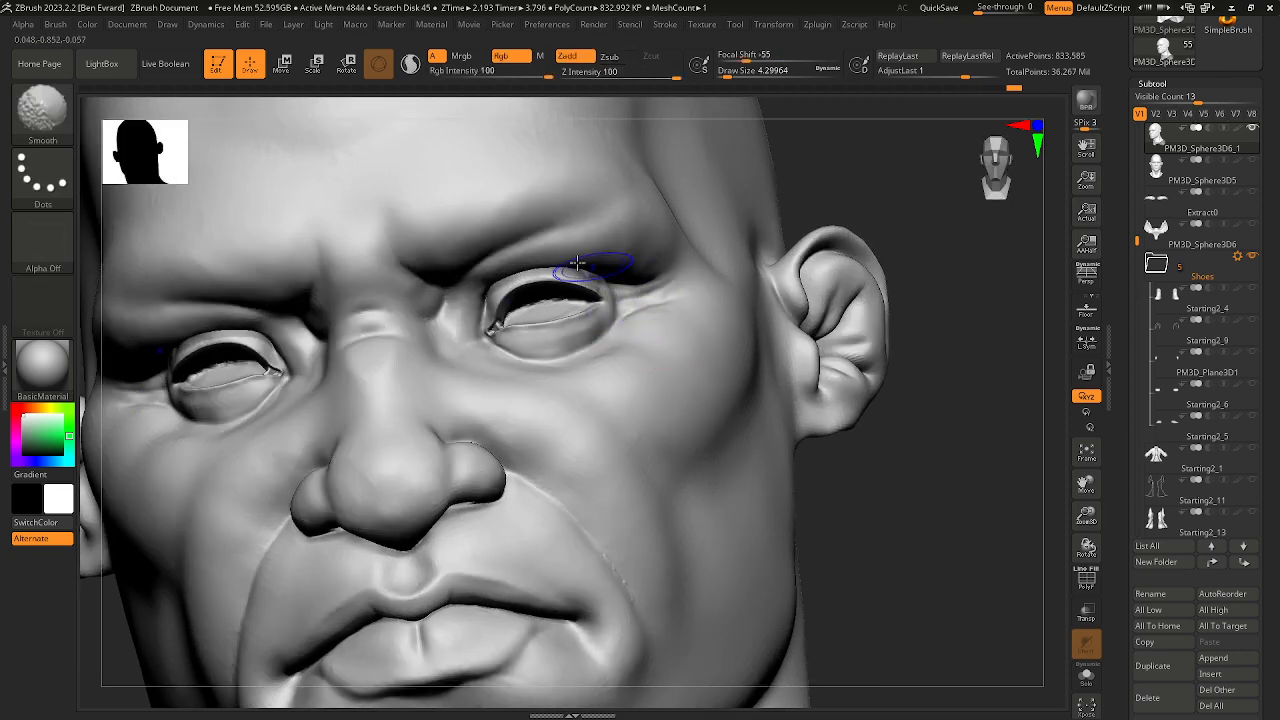
shift+drag(442, 292, 433, 317)
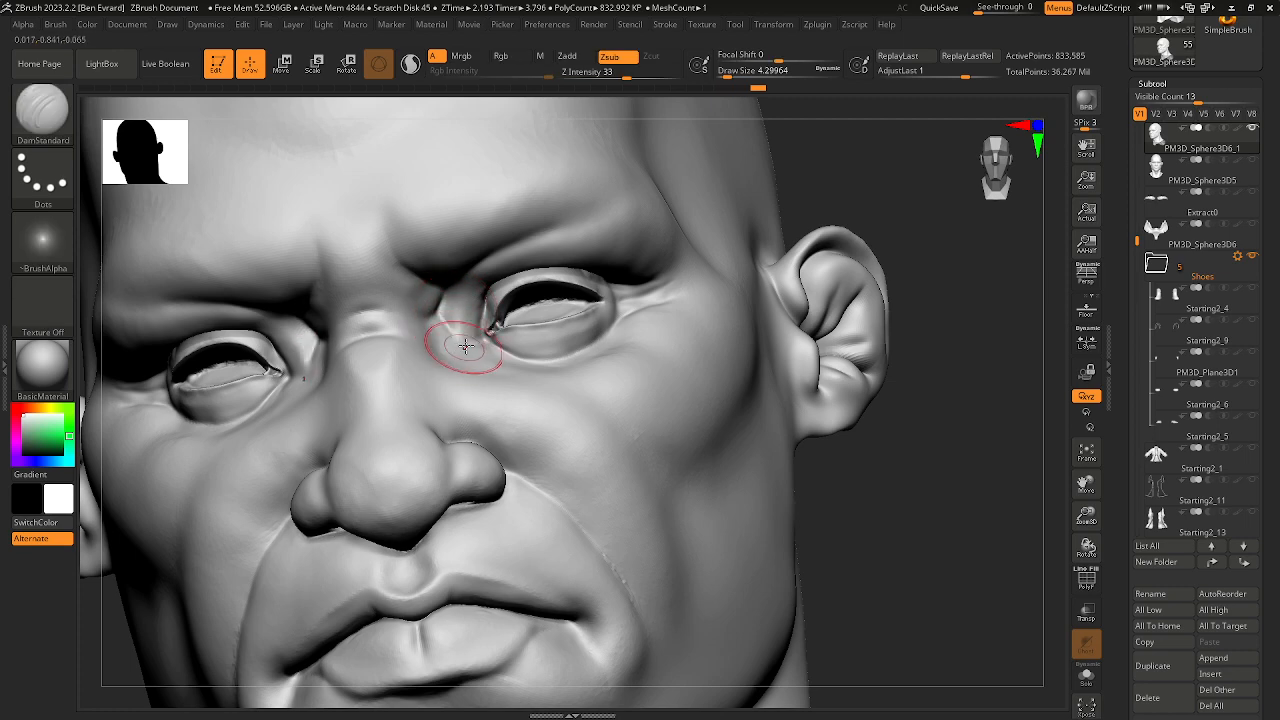
shift+drag(466, 337, 445, 310)
mouse_move(927, 489)
mouse_down()
mouse_move(874, 471)
mouse_move(912, 477)
mouse_up()
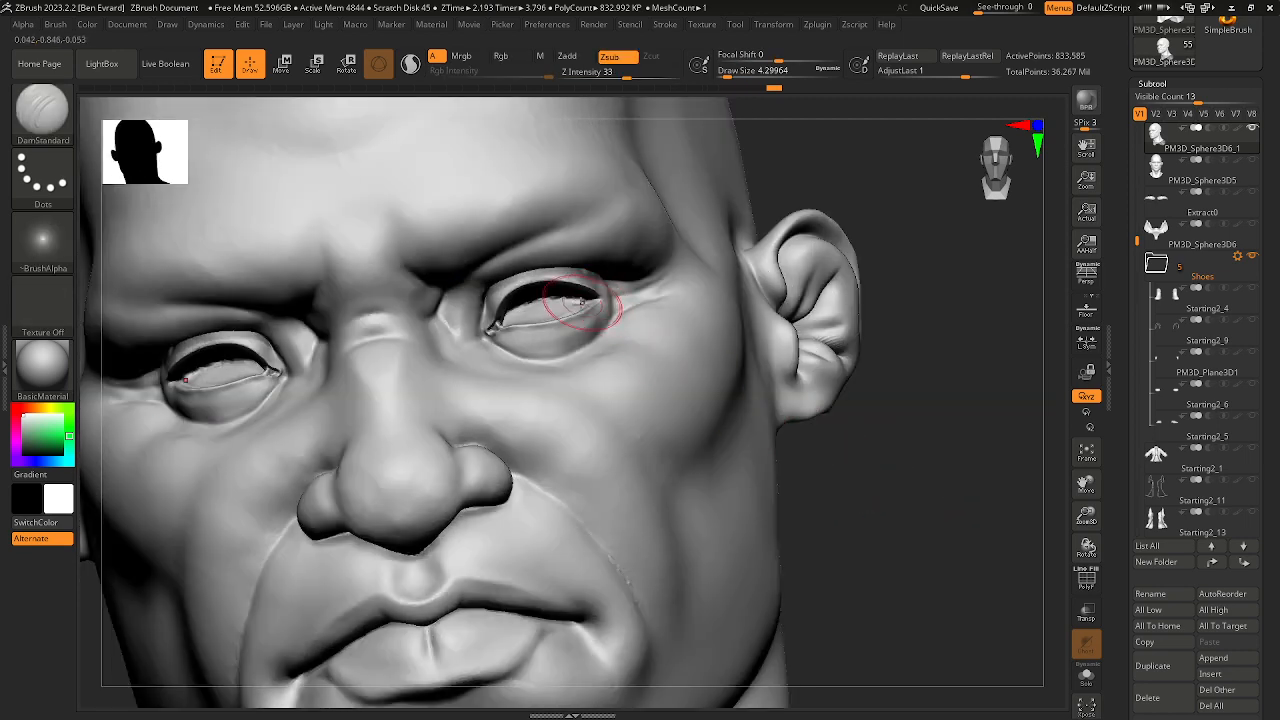
Step: Smooth the outer part of the eyelids and the wrinkles running from the eye's outer corner
shift+drag(583, 307, 597, 285)
drag(845, 461, 842, 402)
mouse_move(583, 256)
shift+mouse_down()
mouse_move(598, 268)
mouse_move(544, 265)
mouse_move(583, 299)
shift+mouse_up()
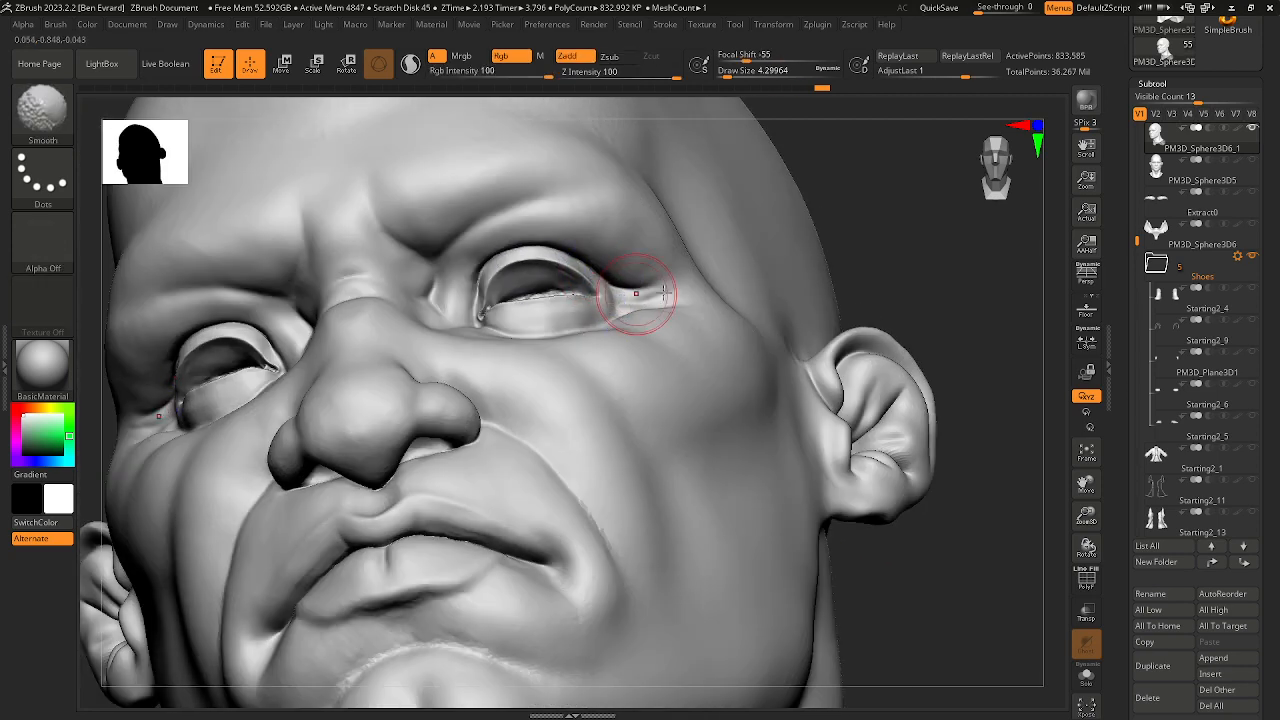
drag(910, 283, 858, 324)
mouse_move(651, 294)
shift+mouse_down()
mouse_move(620, 281)
mouse_move(690, 290)
shift+mouse_up()
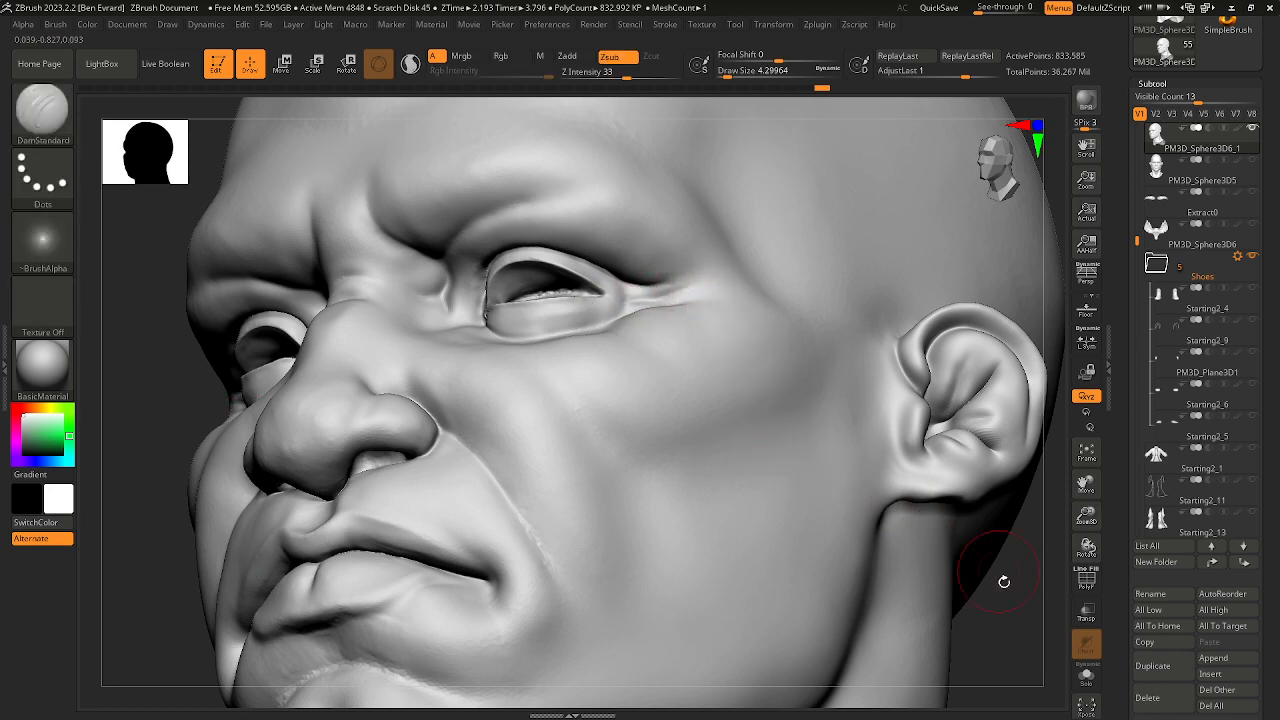
Step: Smooth the jagged crease running from the nostril past the mouth corner and carve it back in cleanly with DamStandard
mouse_move(1005, 618)
alt+mouse_down()
mouse_move(1020, 457)
mouse_move(1048, 468)
alt+mouse_up()
mouse_move(682, 382)
shift+mouse_down()
mouse_move(589, 357)
mouse_move(605, 380)
shift+mouse_up()
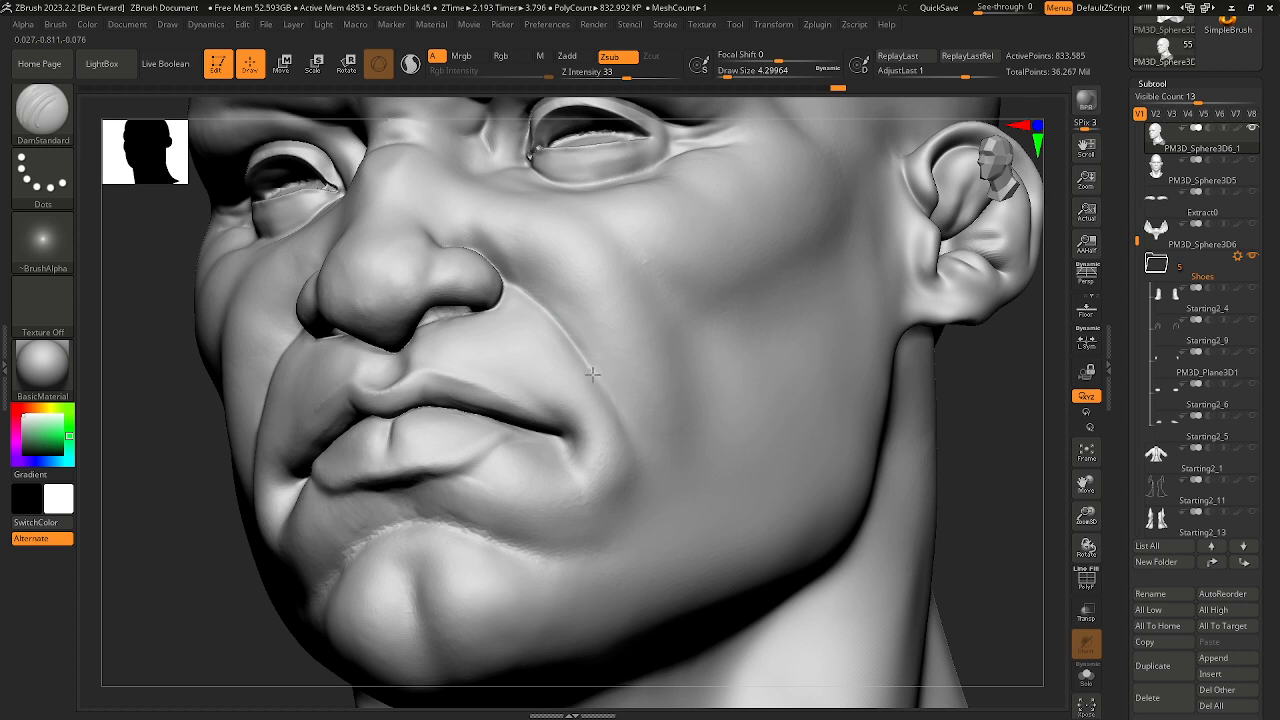
mouse_move(624, 429)
mouse_down()
mouse_move(603, 391)
mouse_move(640, 458)
mouse_move(559, 482)
mouse_move(588, 436)
mouse_up()
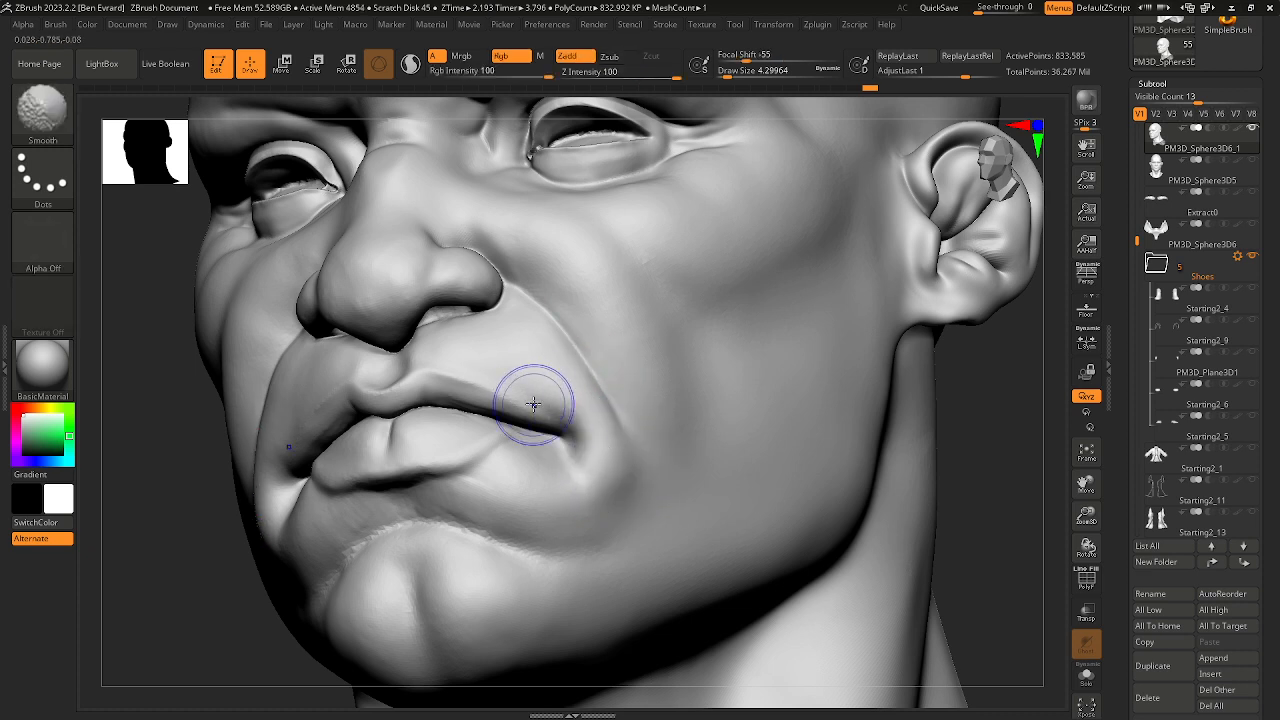
Step: Smooth the rough edge between lower lip and chin, recarve the crease above the chin, and soften it
alt+right_drag(500, 520, 580, 406)
shift+drag(543, 406, 465, 412)
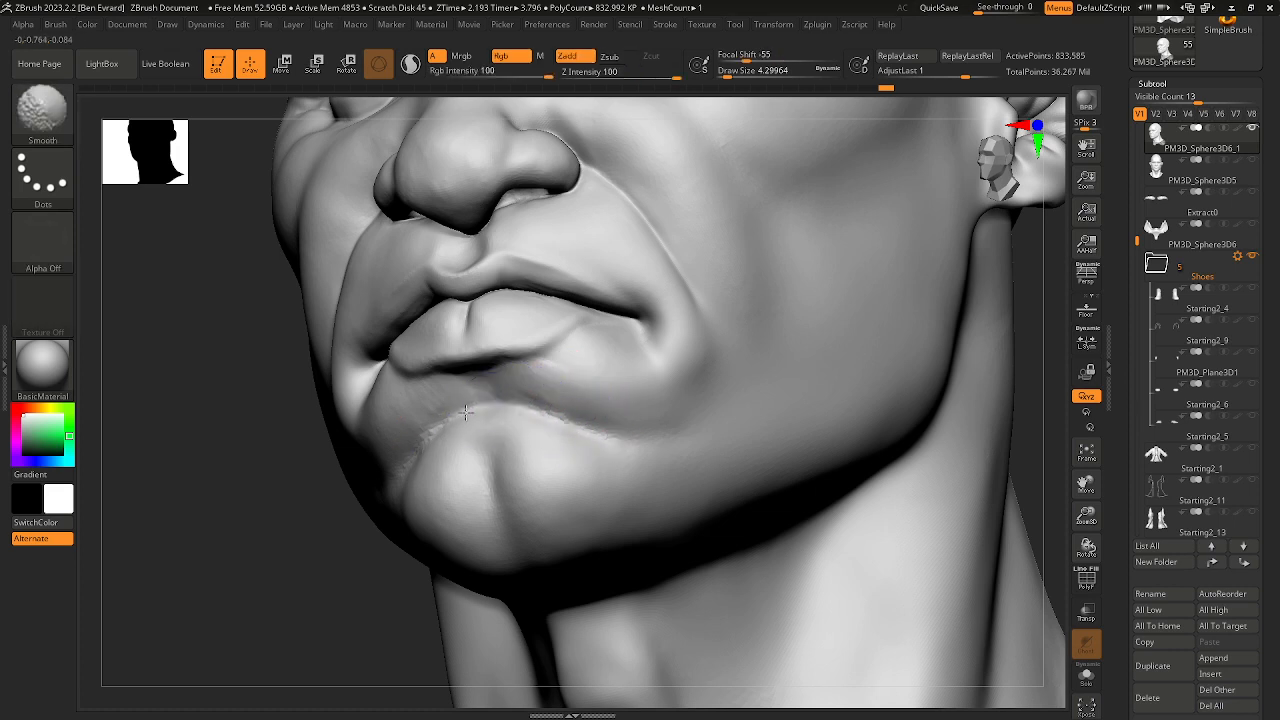
drag(553, 415, 428, 430)
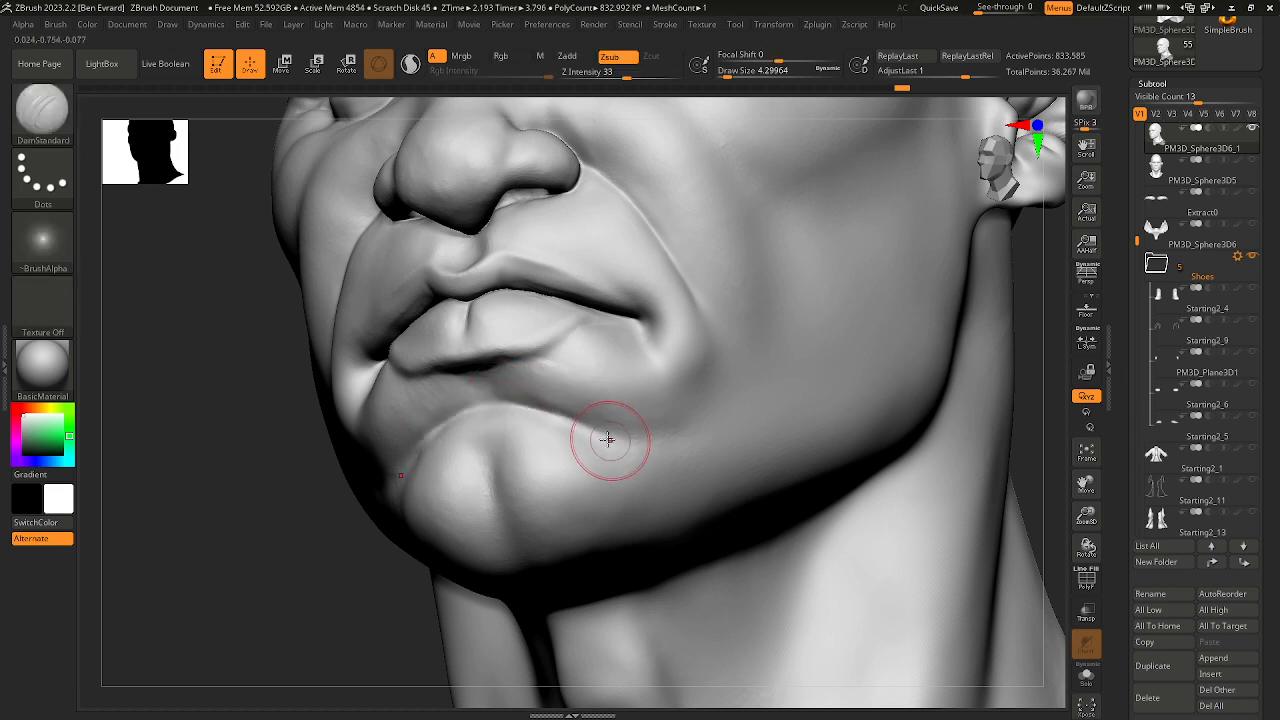
mouse_move(608, 438)
mouse_down()
mouse_move(475, 404)
mouse_move(438, 424)
mouse_up()
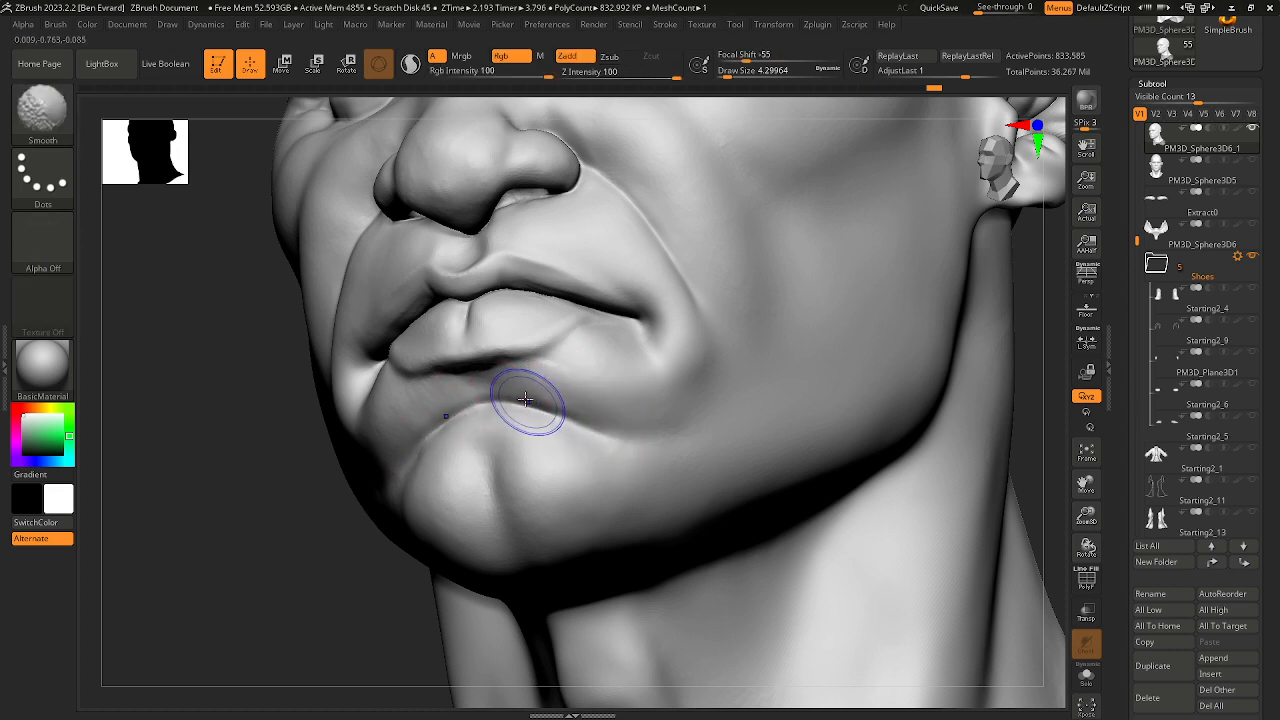
mouse_move(529, 400)
shift+mouse_down()
mouse_move(560, 380)
mouse_move(486, 381)
shift+mouse_up()
drag(586, 374, 660, 415)
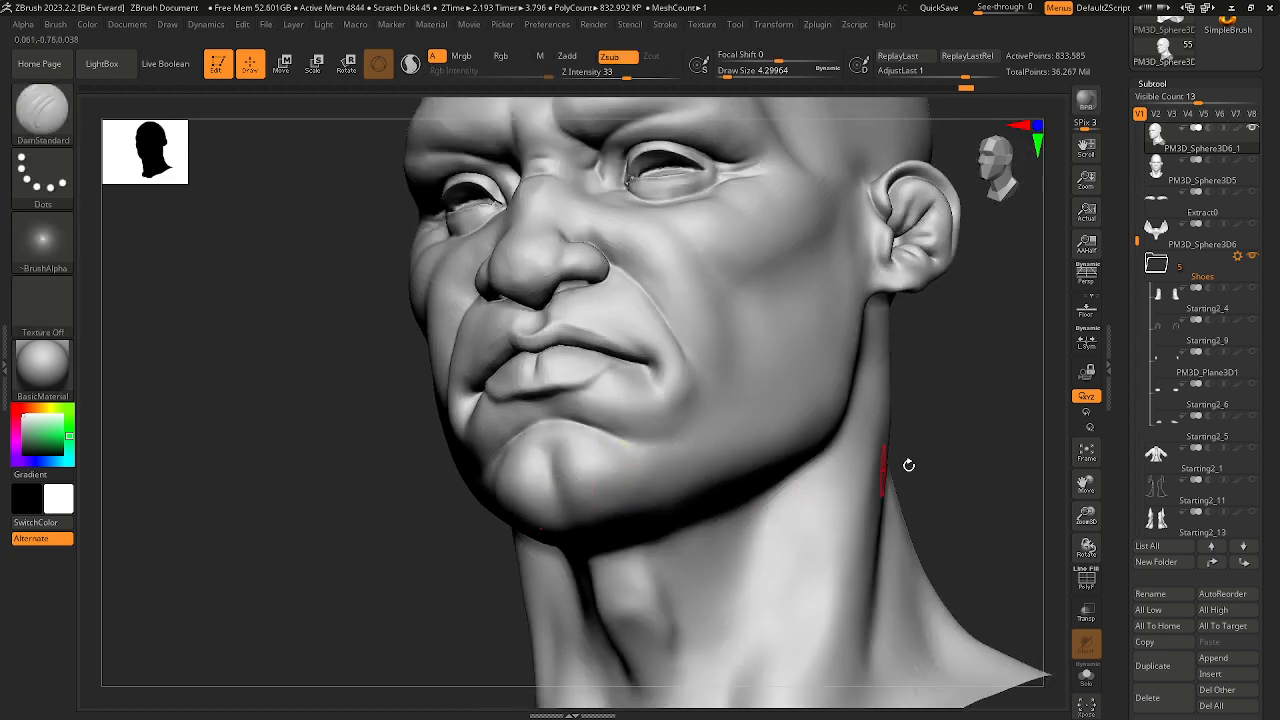
Step: Smooth the underside of the nose and the crease between the nostril wing and the nose bridge
drag(908, 463, 907, 434)
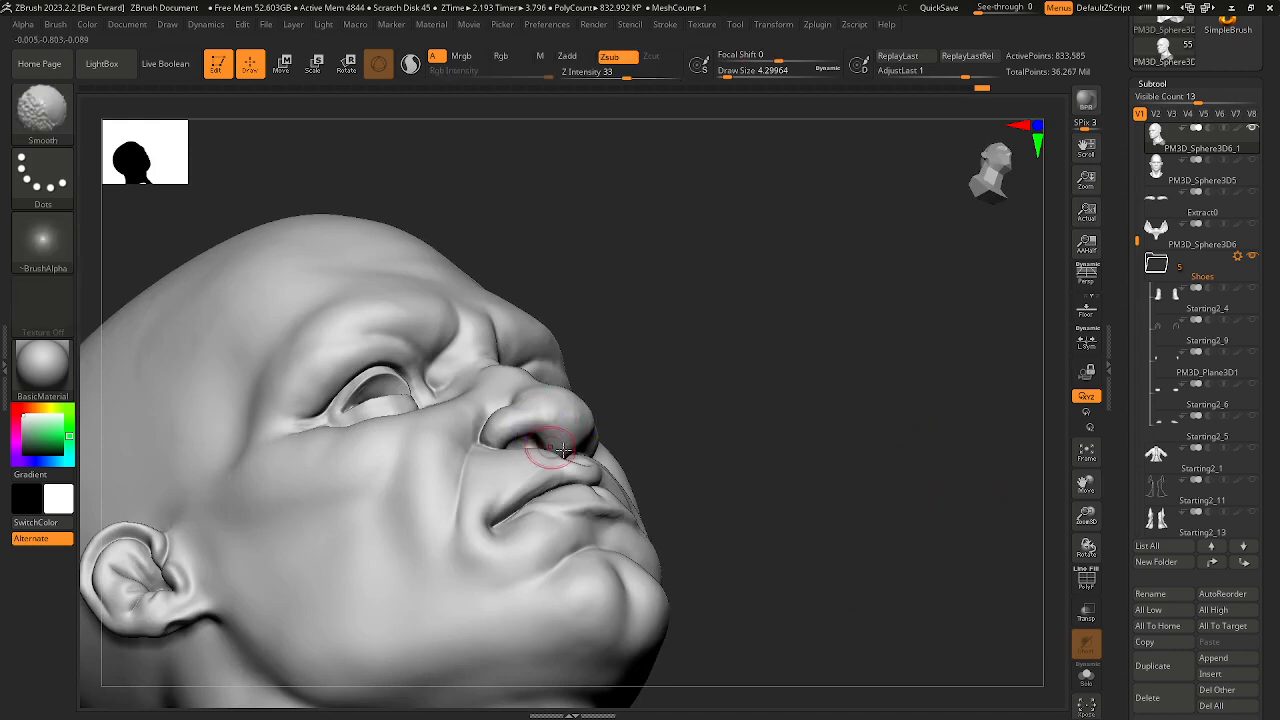
scroll(540, 440, up, 5)
key(shift)
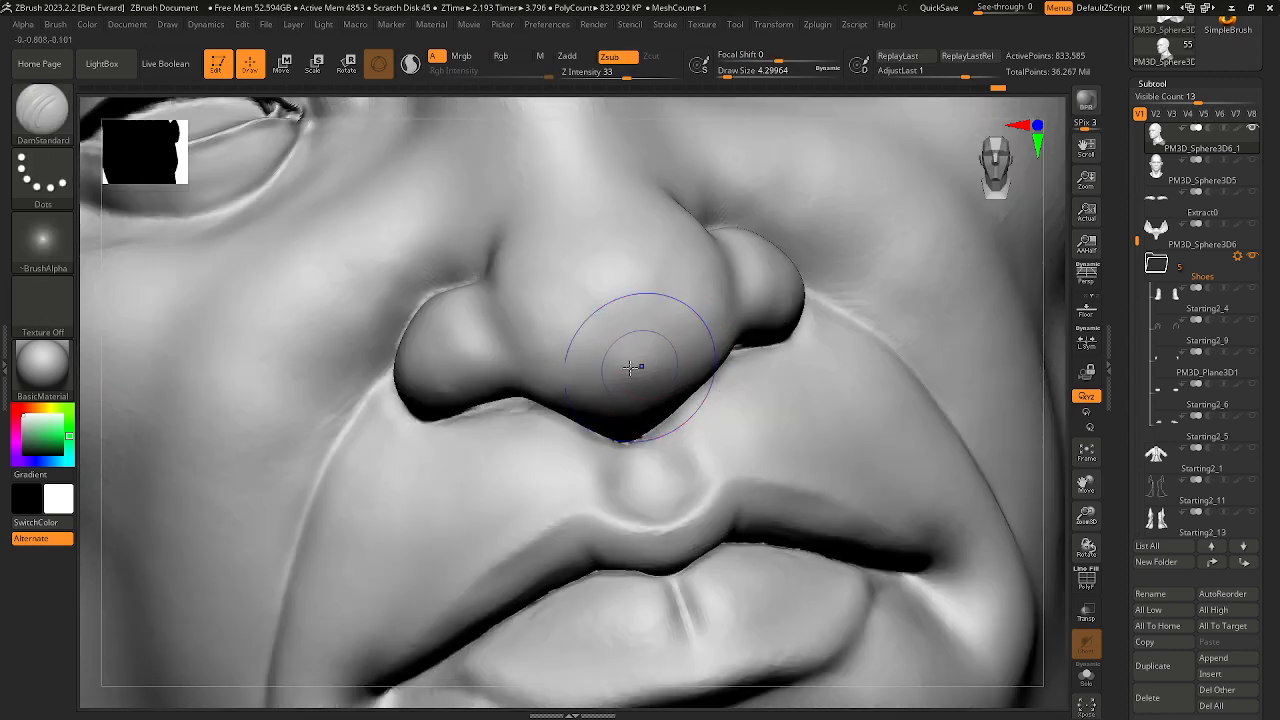
ctrl+drag(500, 205, 480, 300)
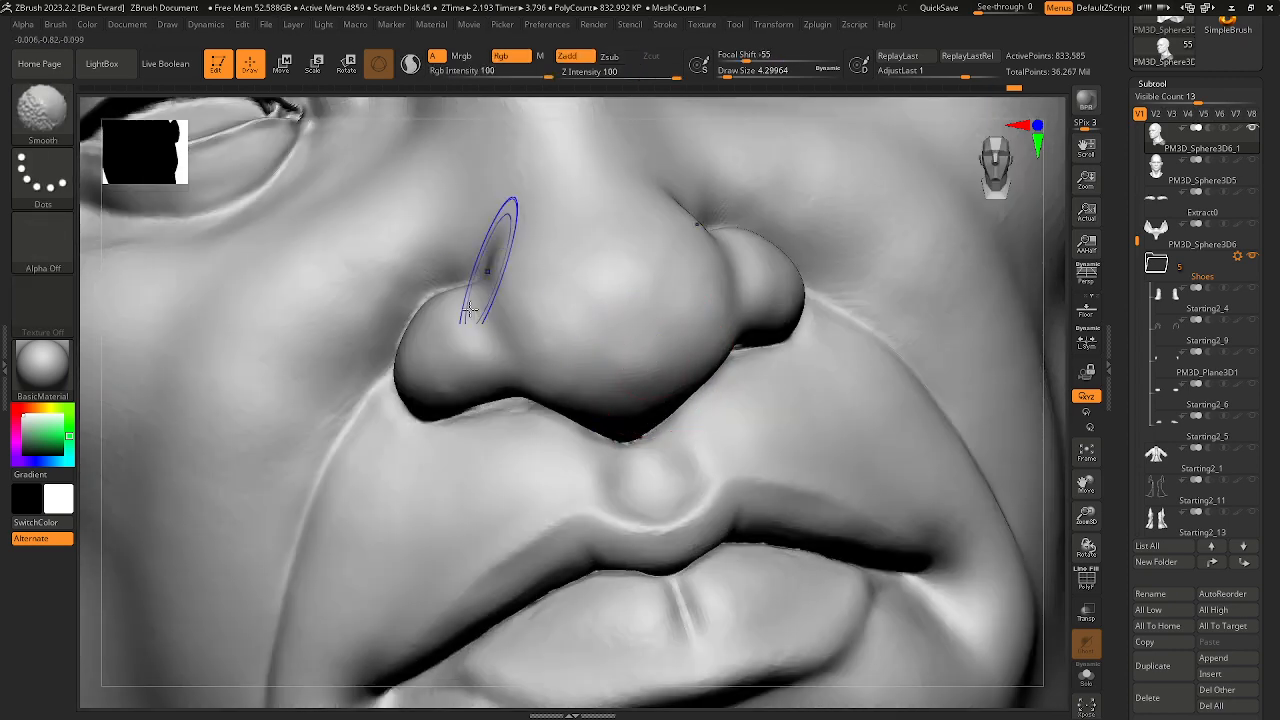
scroll(497, 320, down, 3)
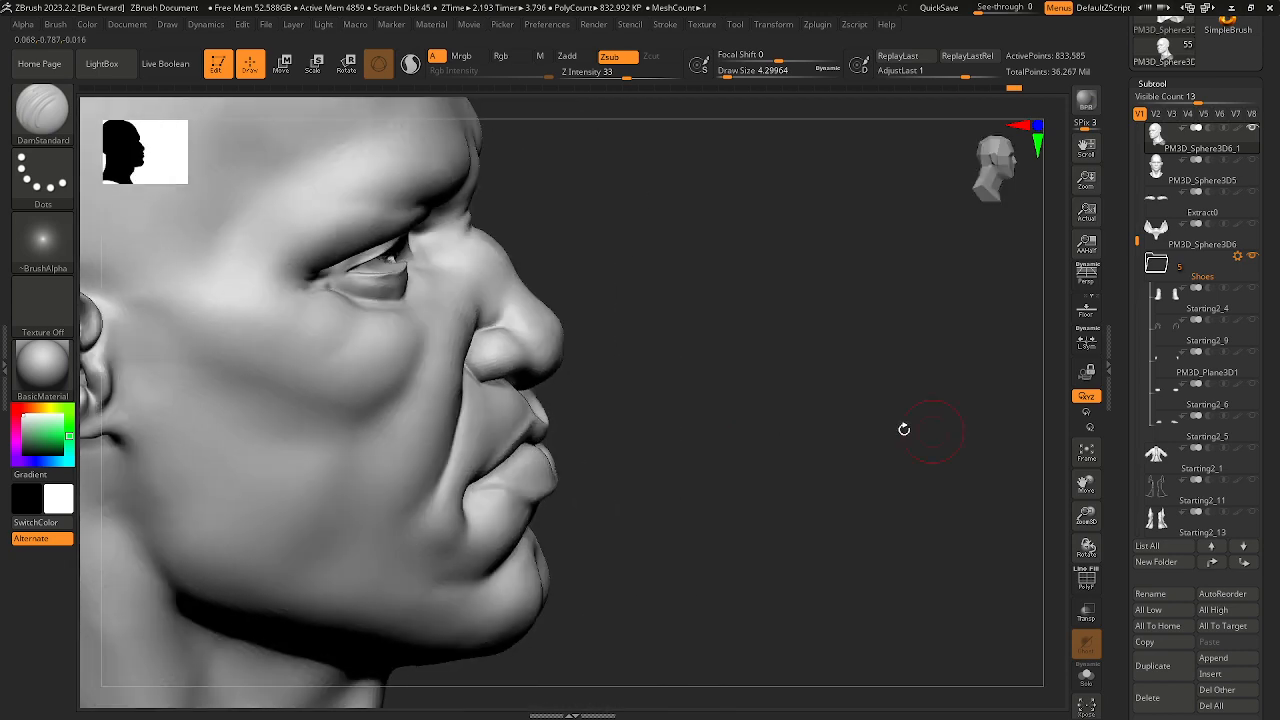
scroll(486, 343, up, 5)
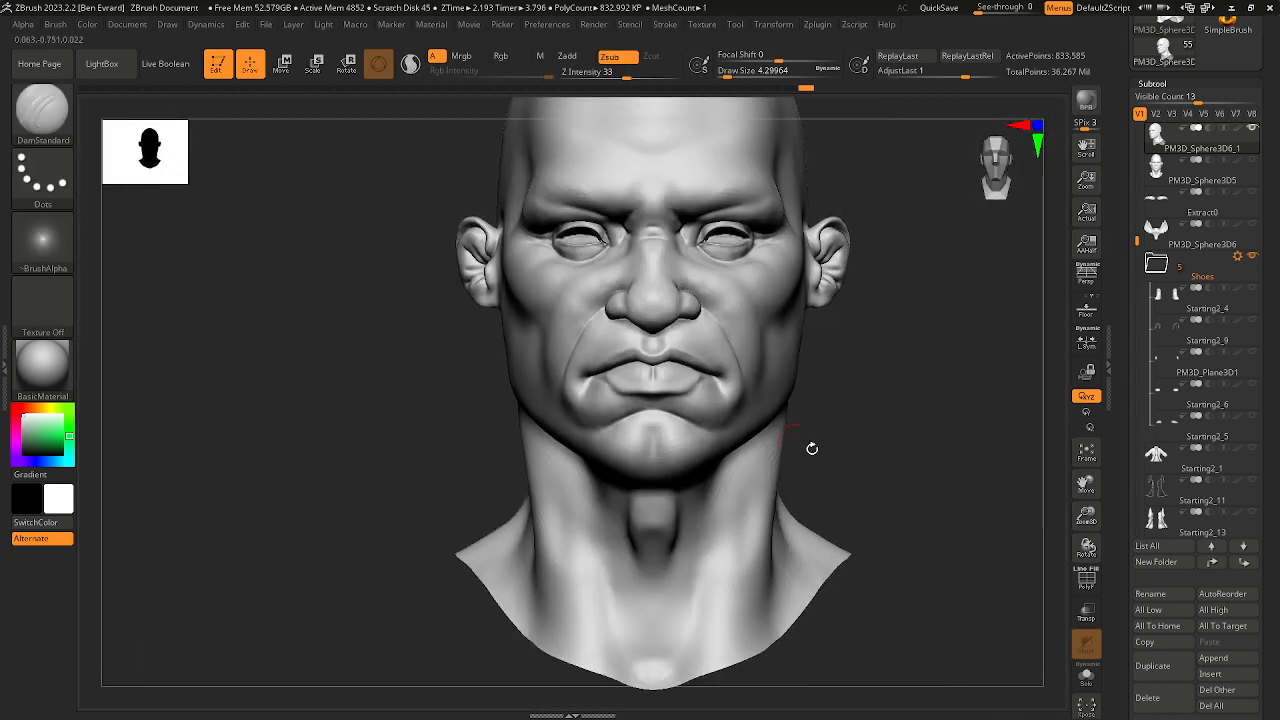
Step: Smooth the forehead and the side of the skull with a large brush of about size 20
drag(814, 449, 663, 410)
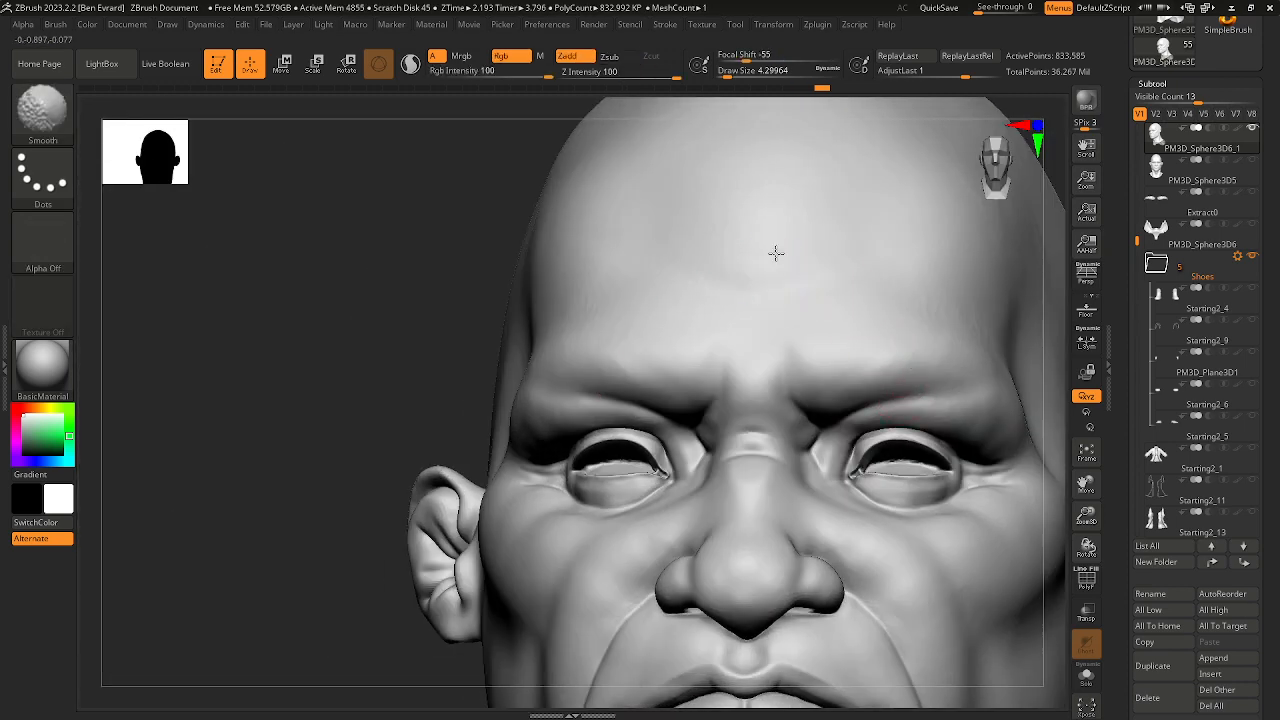
key(bracketright)
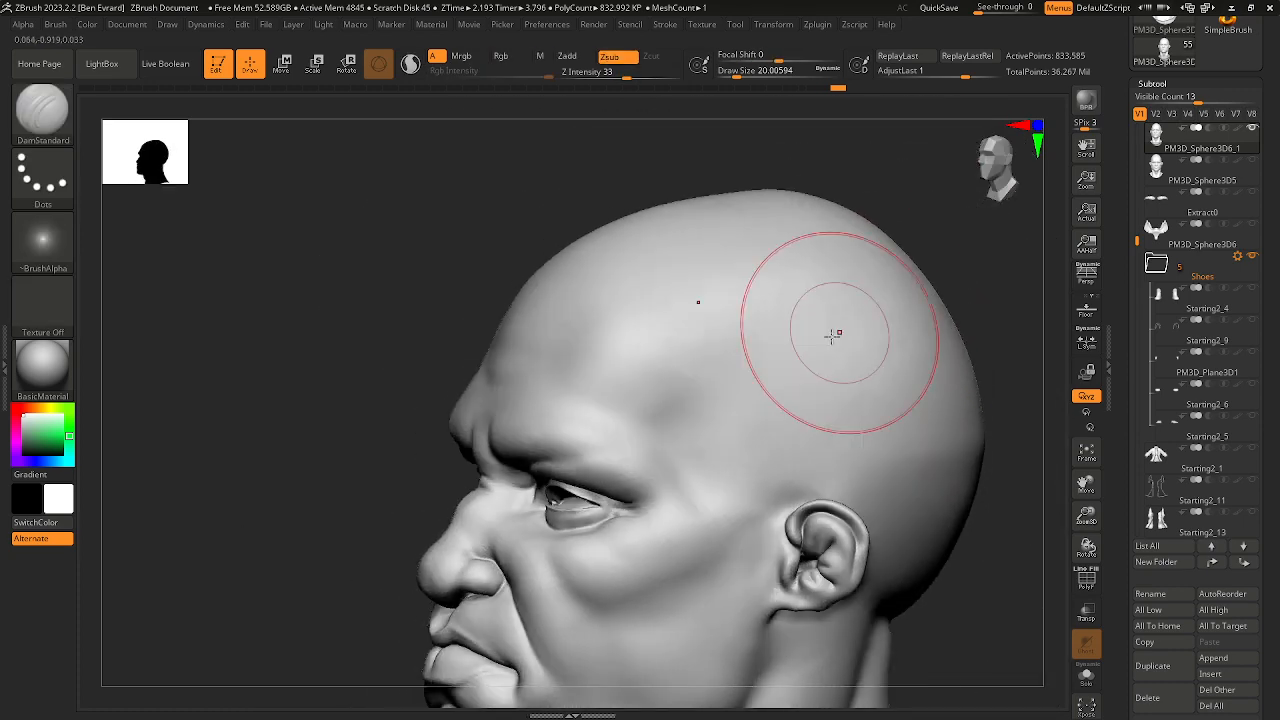
key(shift)
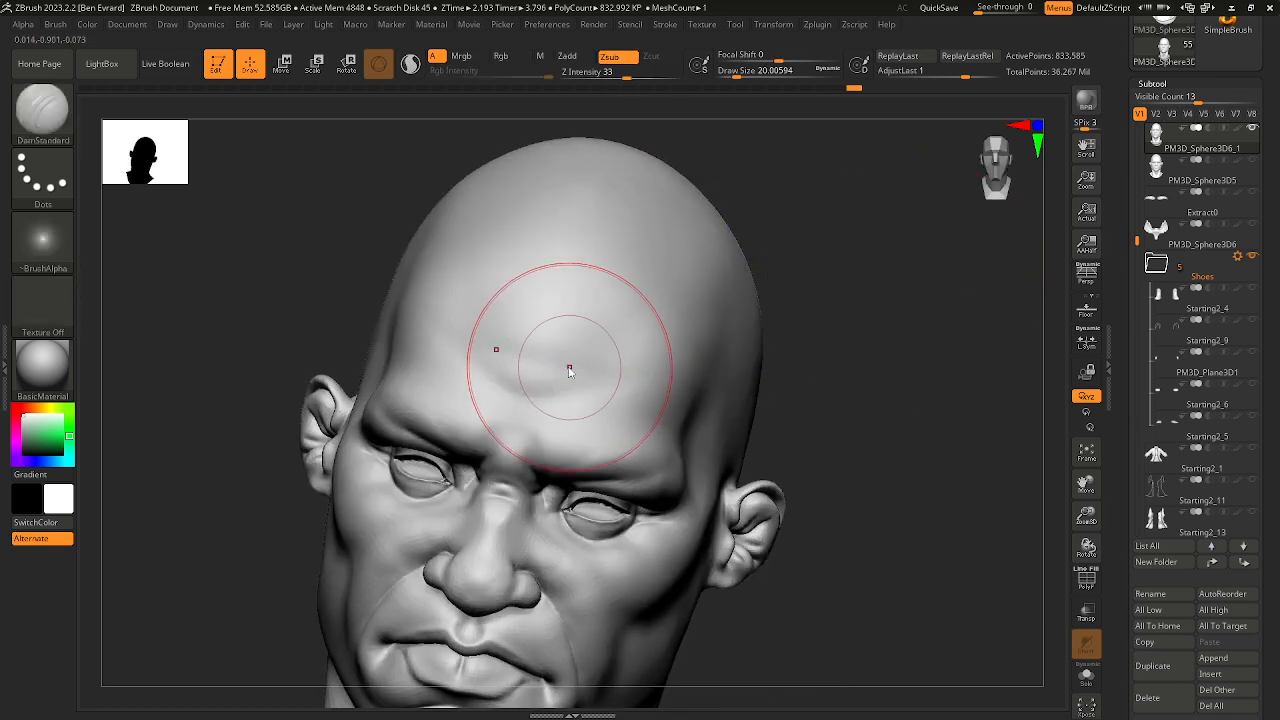
Step: Carve horizontal wrinkles across the middle of the forehead with DamStandard, redo the upper one, and soften them
drag(486, 377, 551, 386)
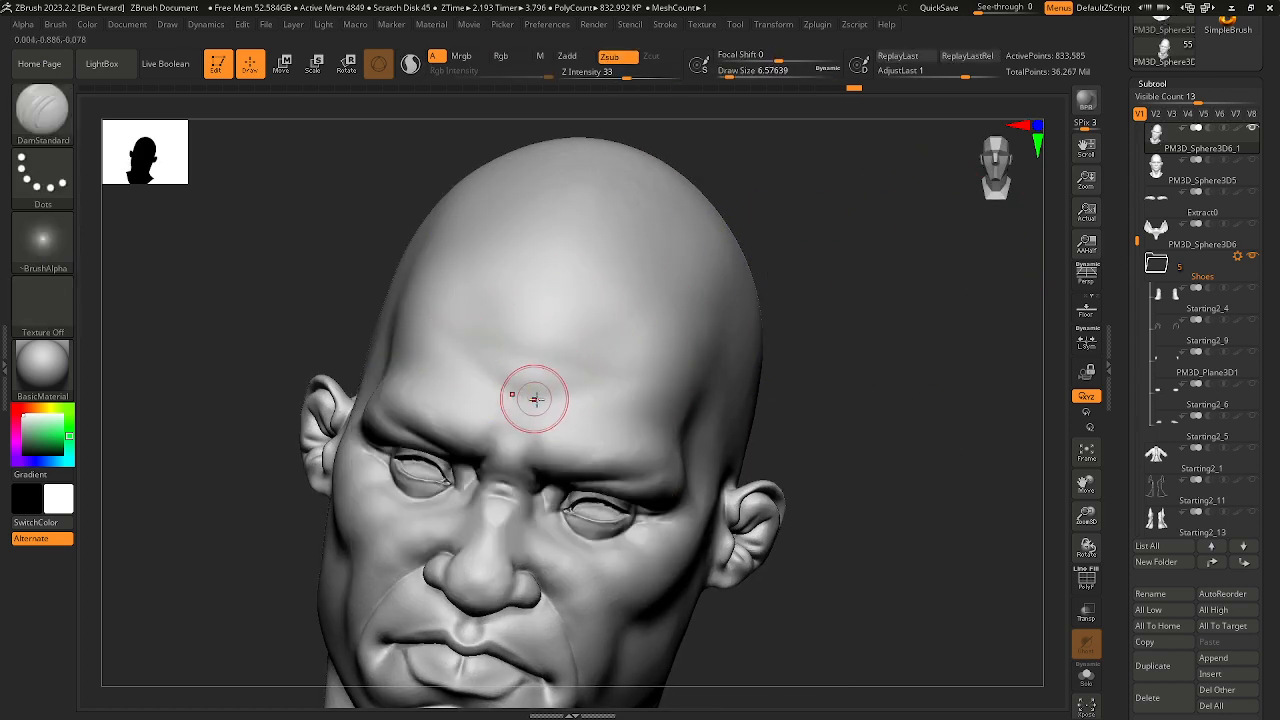
key(bracketright)
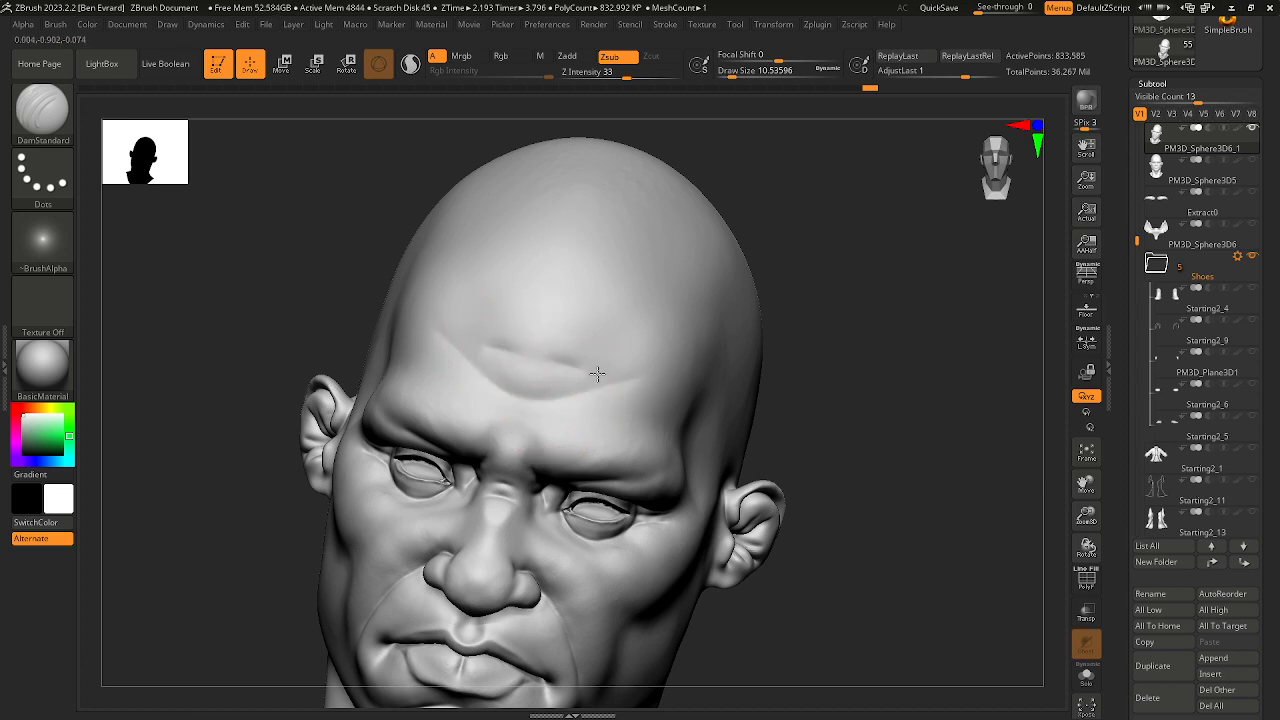
key(ctrl+z)
key(ctrl+z)
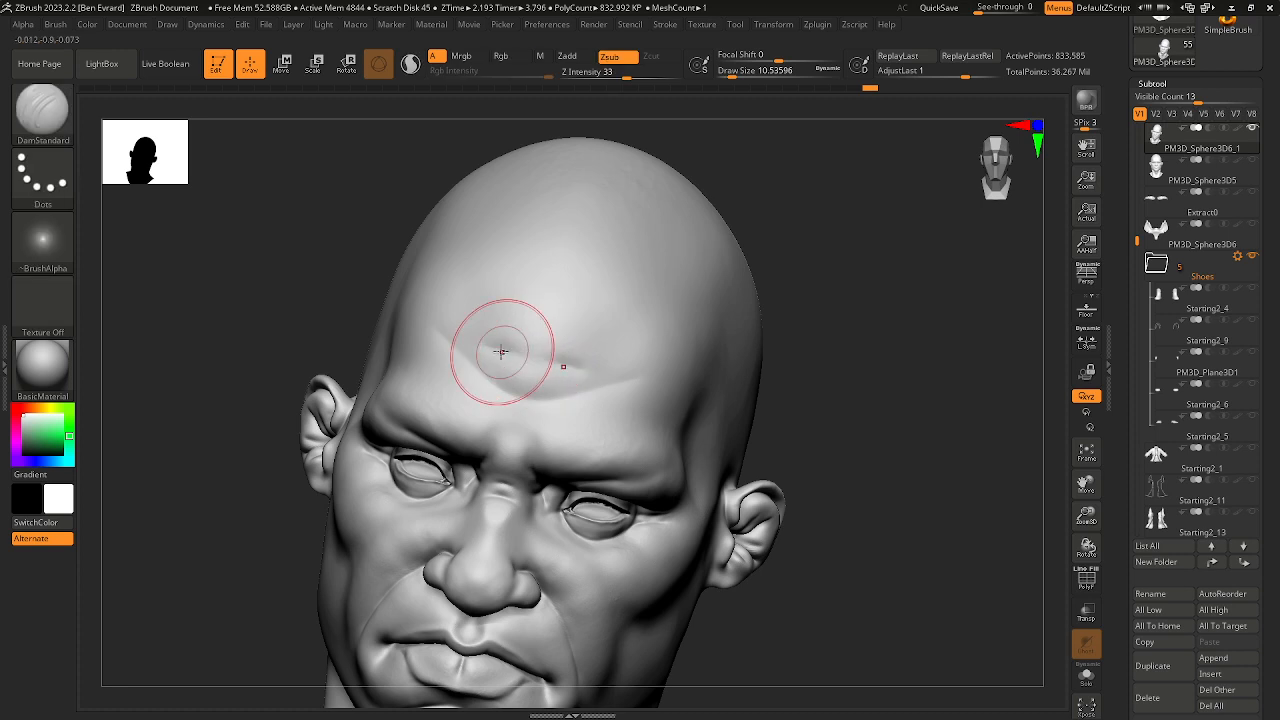
key(shift)
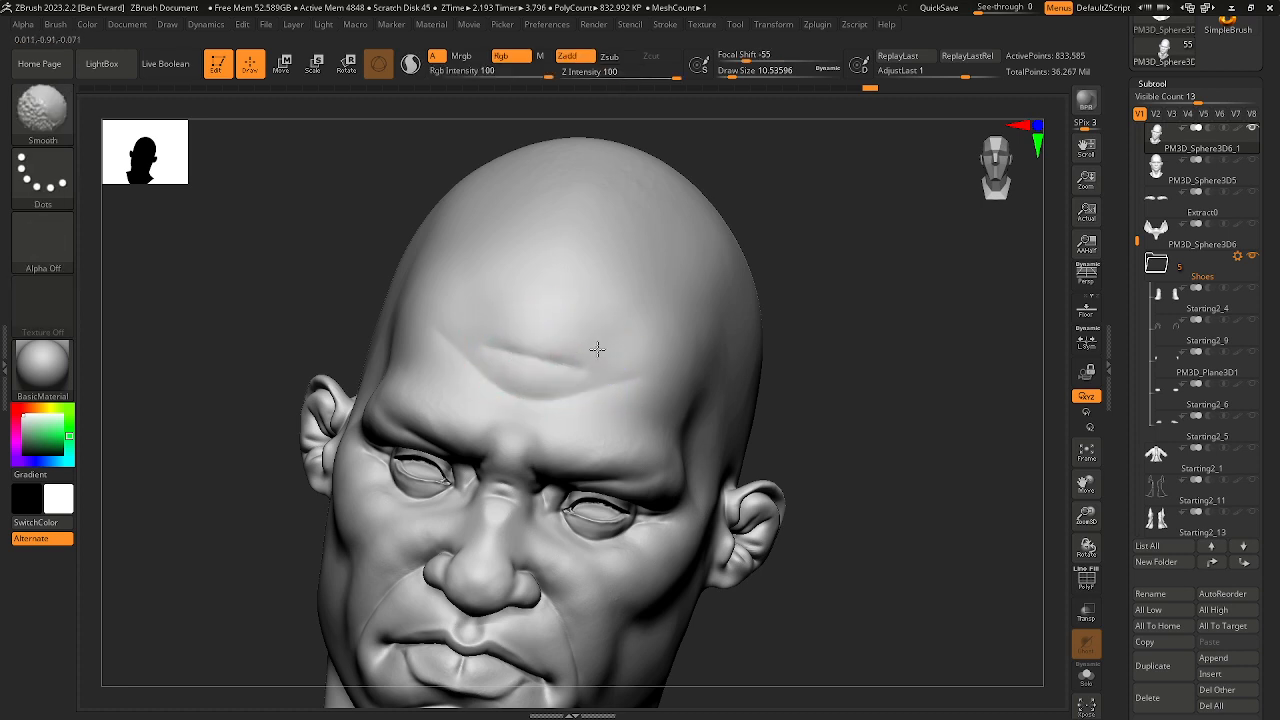
shift+drag(834, 323, 714, 366)
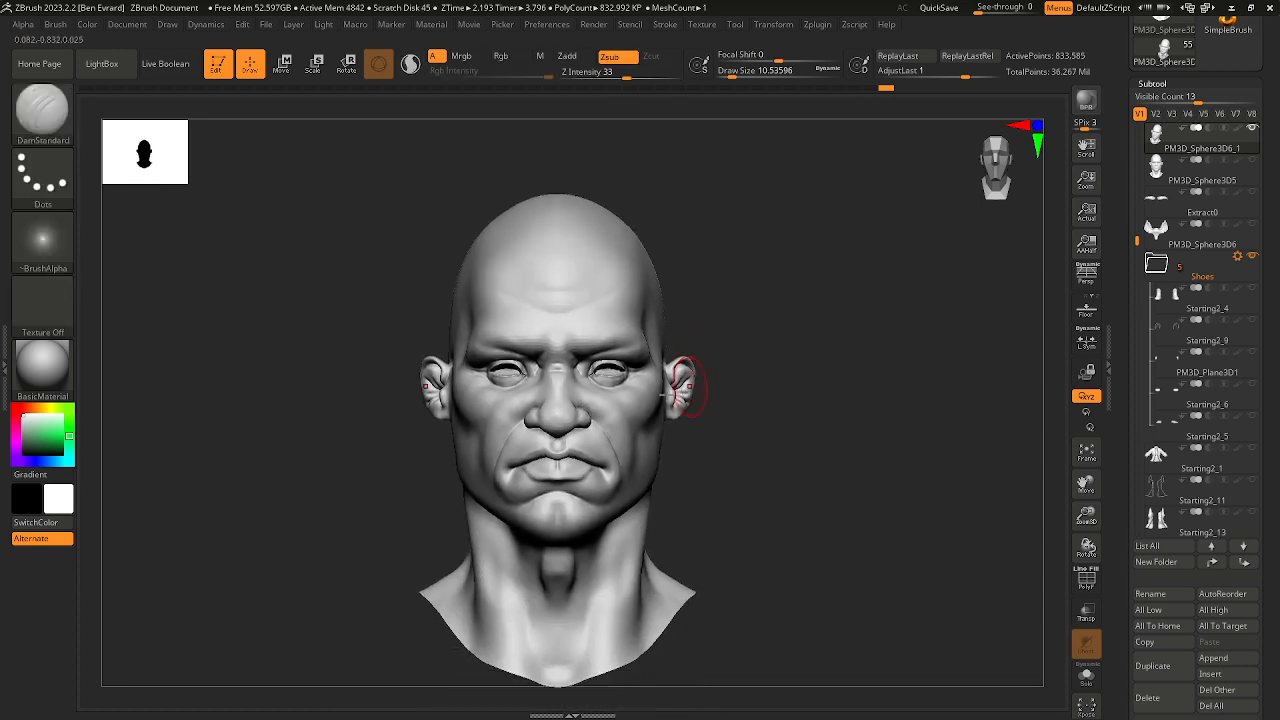
Step: Try to refine the inner corner of the eye with a small DamStandard brush of about size 1.3
key(ctrl)
ctrl+right_drag(645, 422, 600, 414)
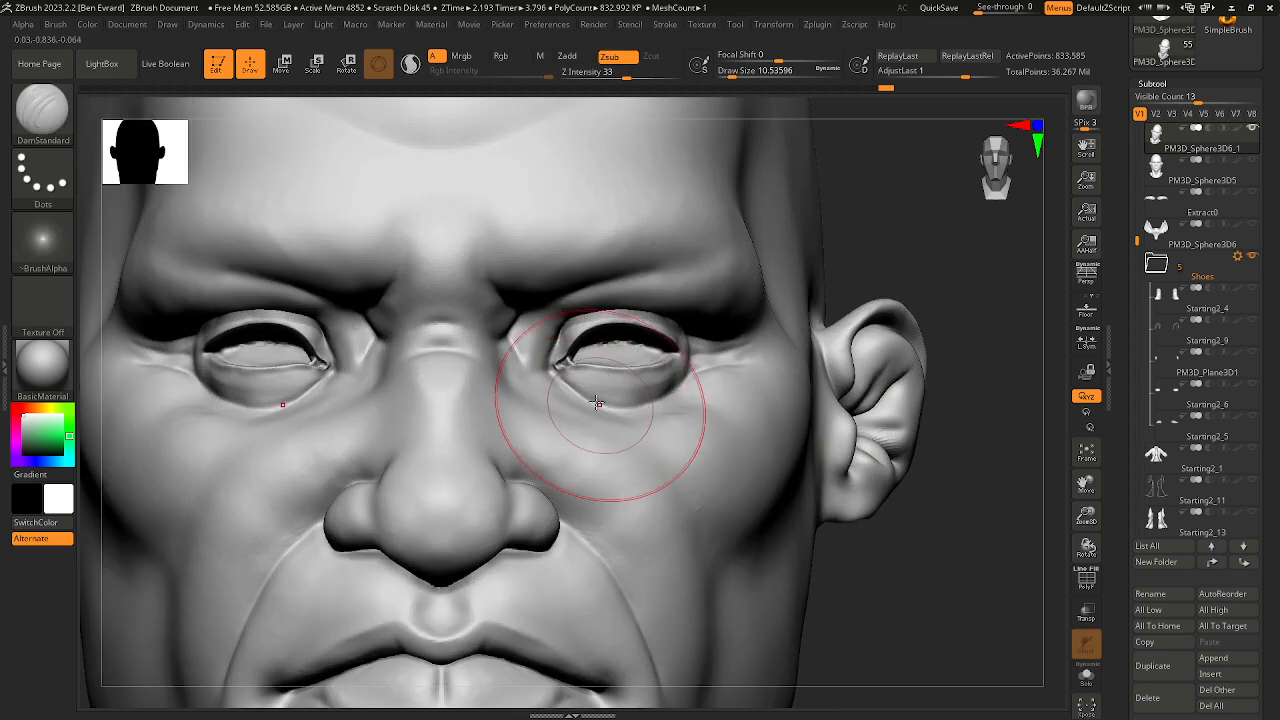
key(space)
drag(563, 379, 554, 379)
ctrl+right_drag(543, 371, 574, 366)
key(space)
mouse_move(577, 366)
mouse_down()
mouse_move(568, 372)
mouse_move(571, 349)
mouse_up()
key(shift)
key(ctrl+z)
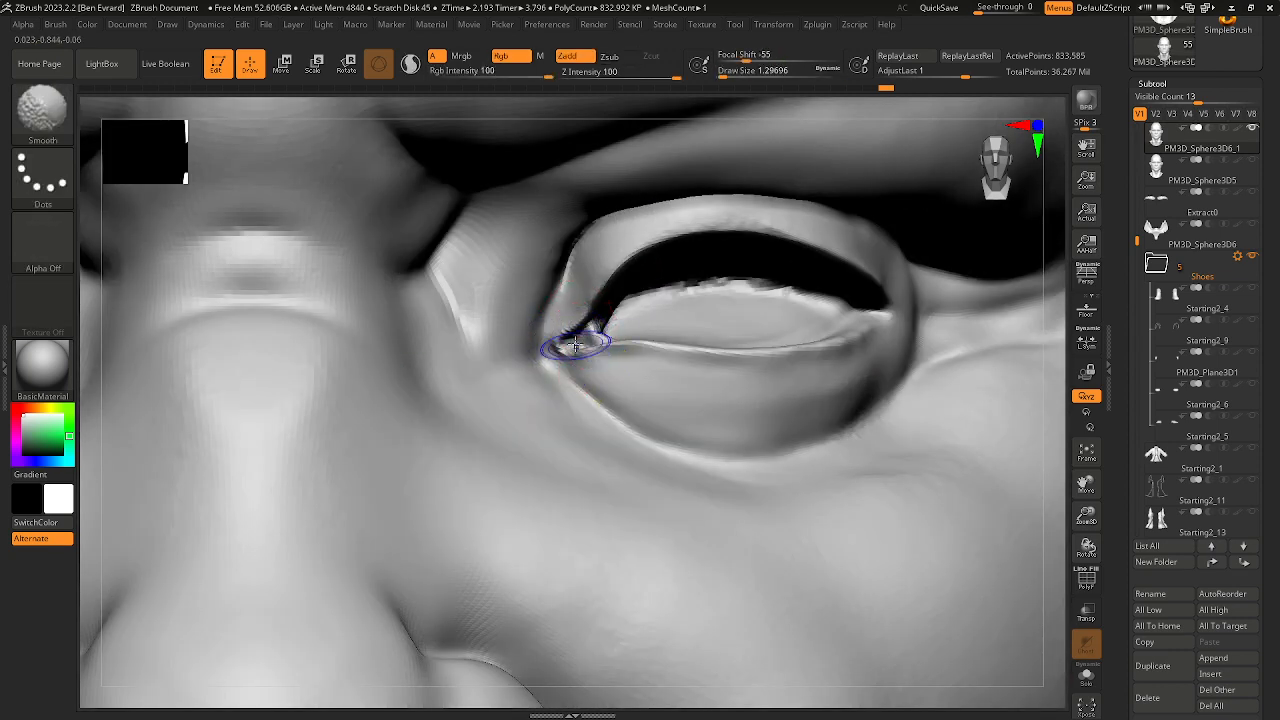
ctrl+right_drag(625, 371, 534, 340)
mouse_move(745, 470)
right_down()
mouse_move(834, 480)
mouse_move(756, 500)
mouse_move(723, 432)
mouse_move(680, 423)
mouse_move(735, 426)
right_up()
right_drag(735, 426, 803, 437)
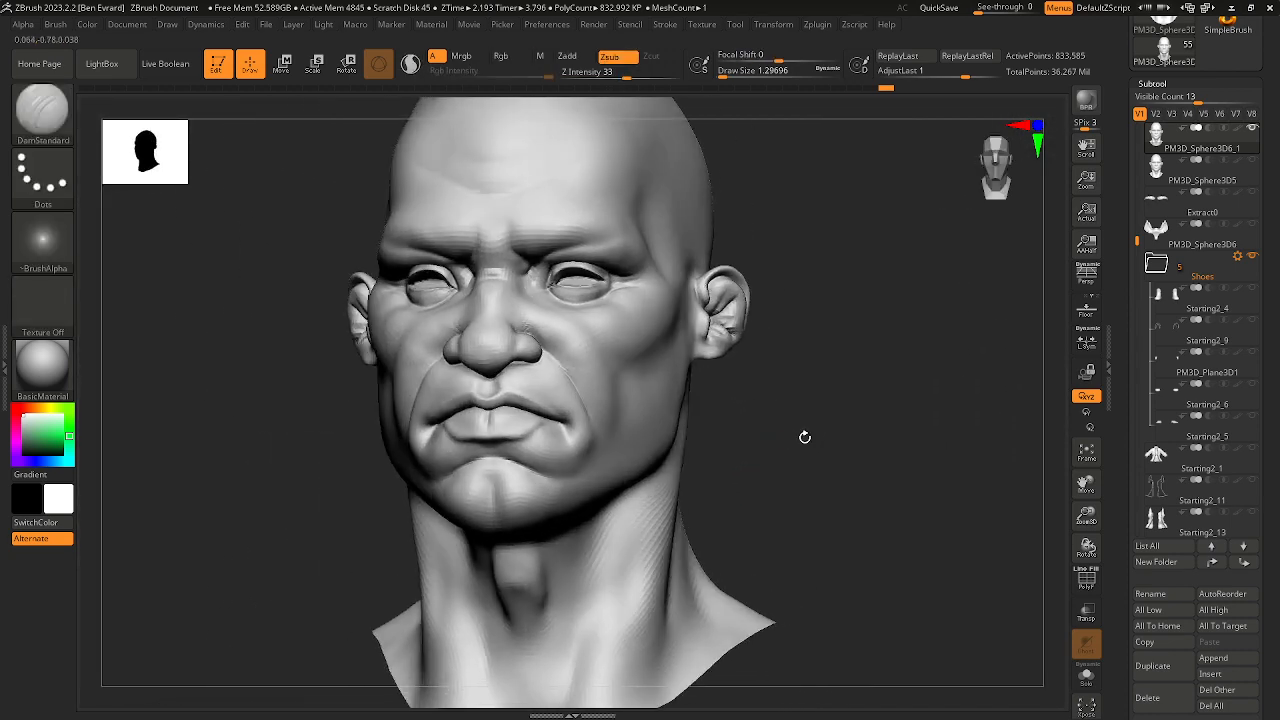
Step: Reshape the mouth corners and the upper eyelids with the Move brush at draw sizes of about 13 and 17
key(b)
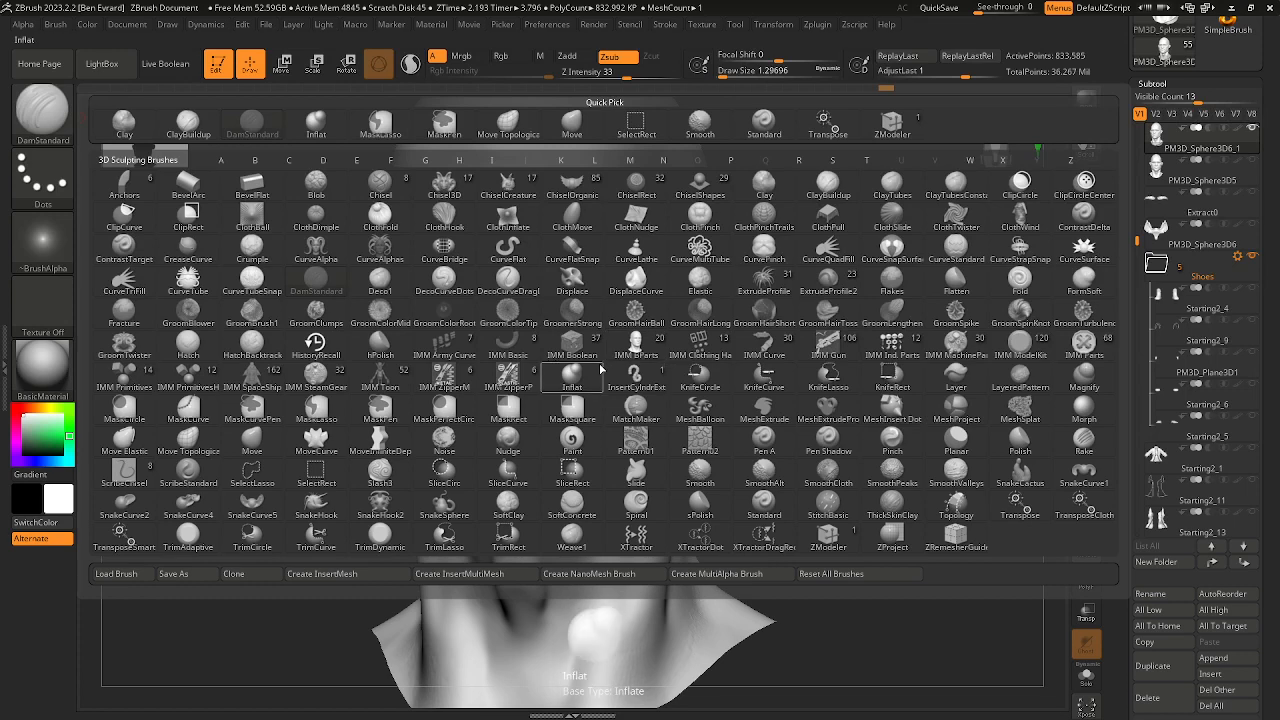
key(m)
key(v)
key(space)
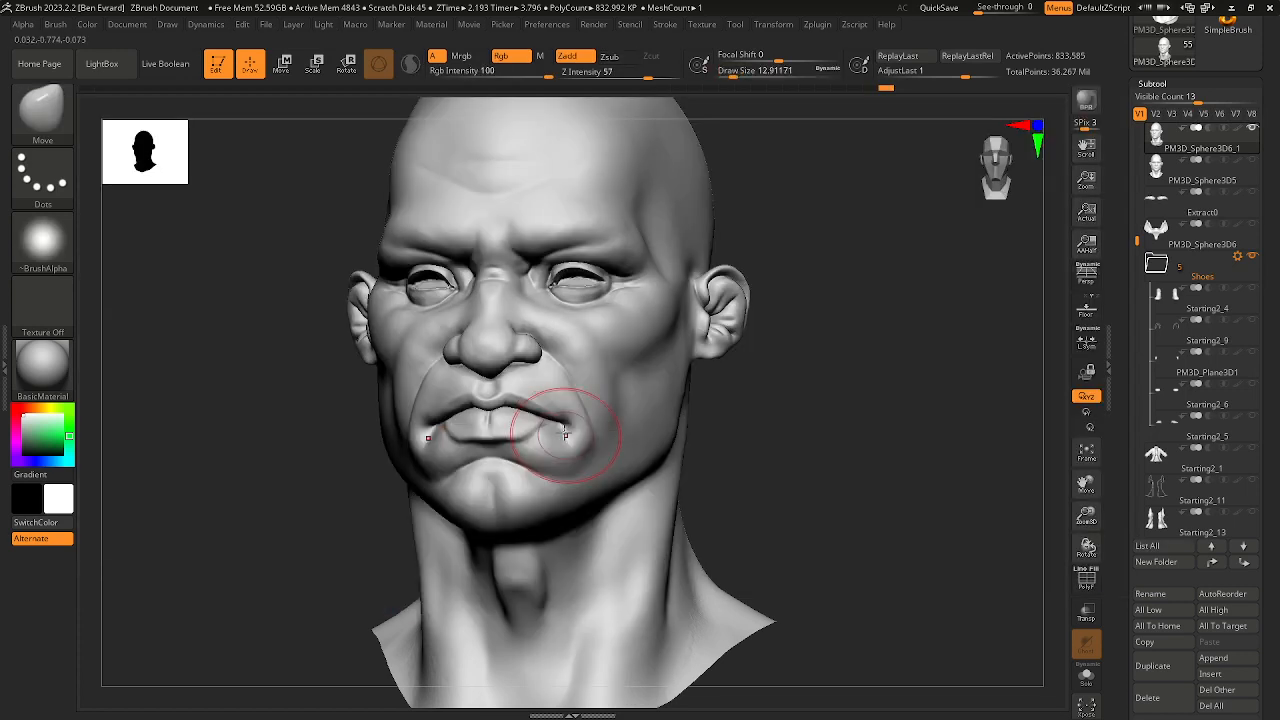
right_drag(565, 420, 744, 455)
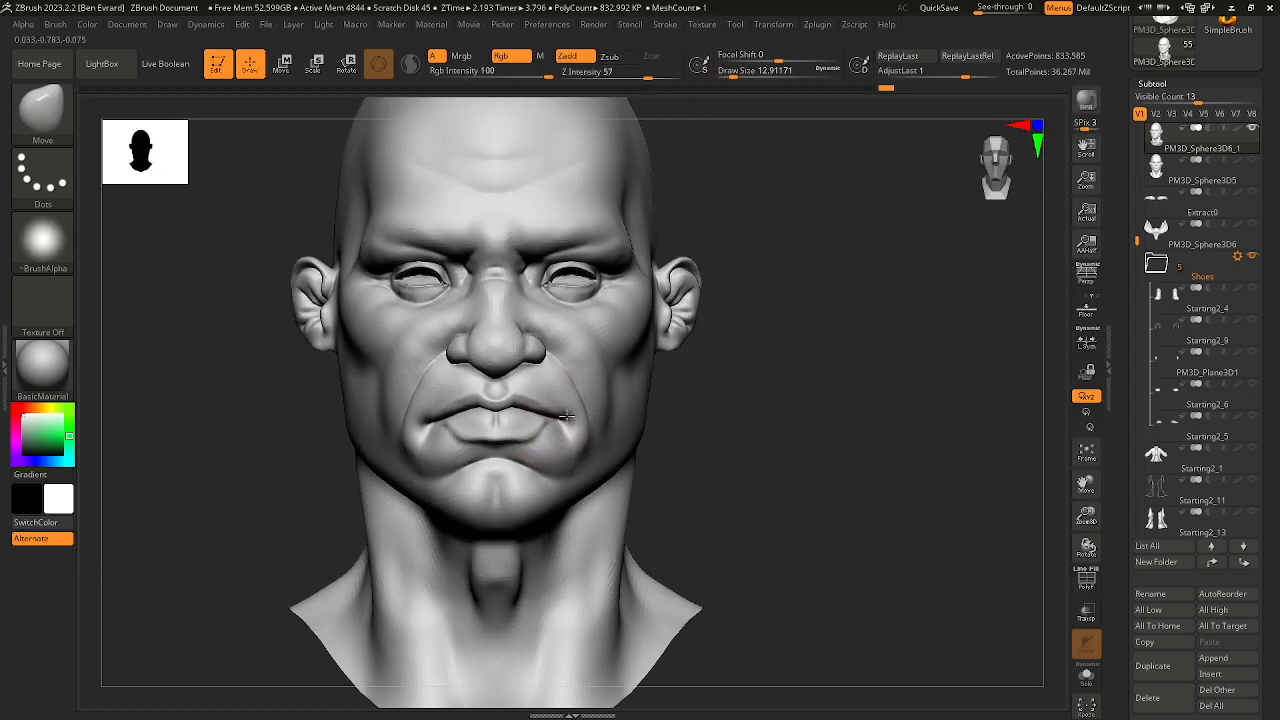
key(space)
drag(562, 284, 556, 269)
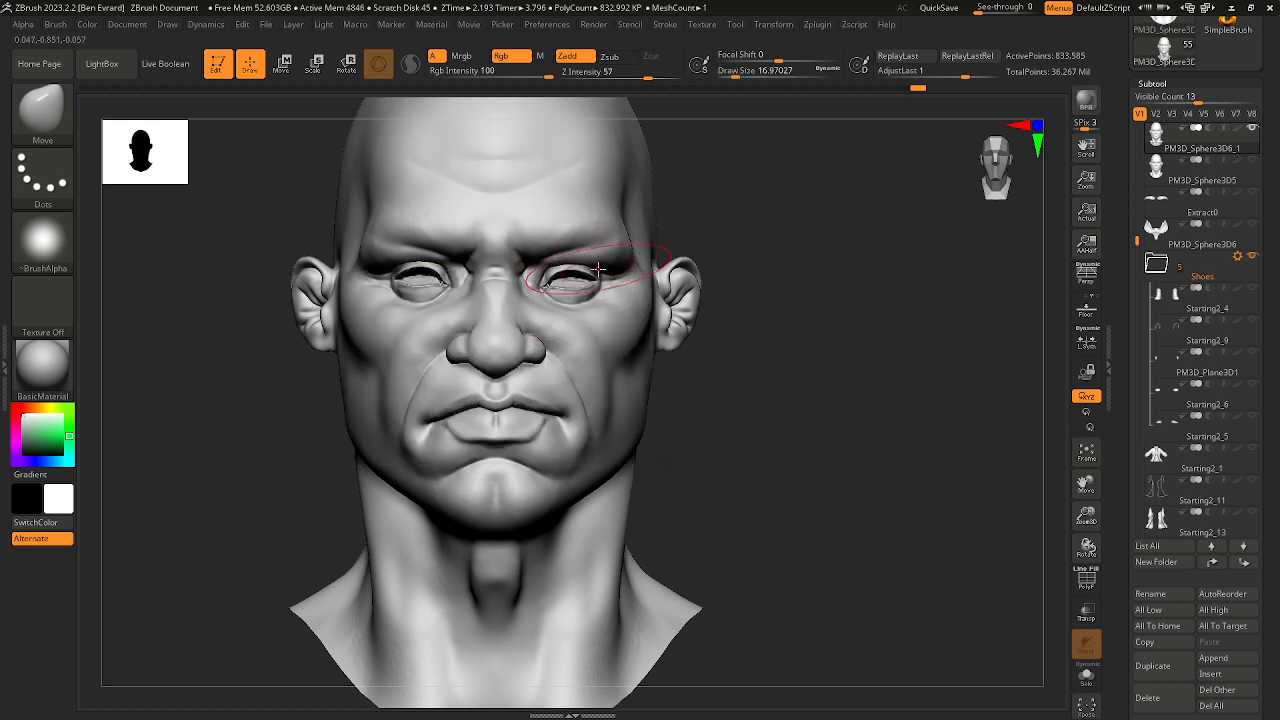
alt+right_drag(587, 270, 627, 312)
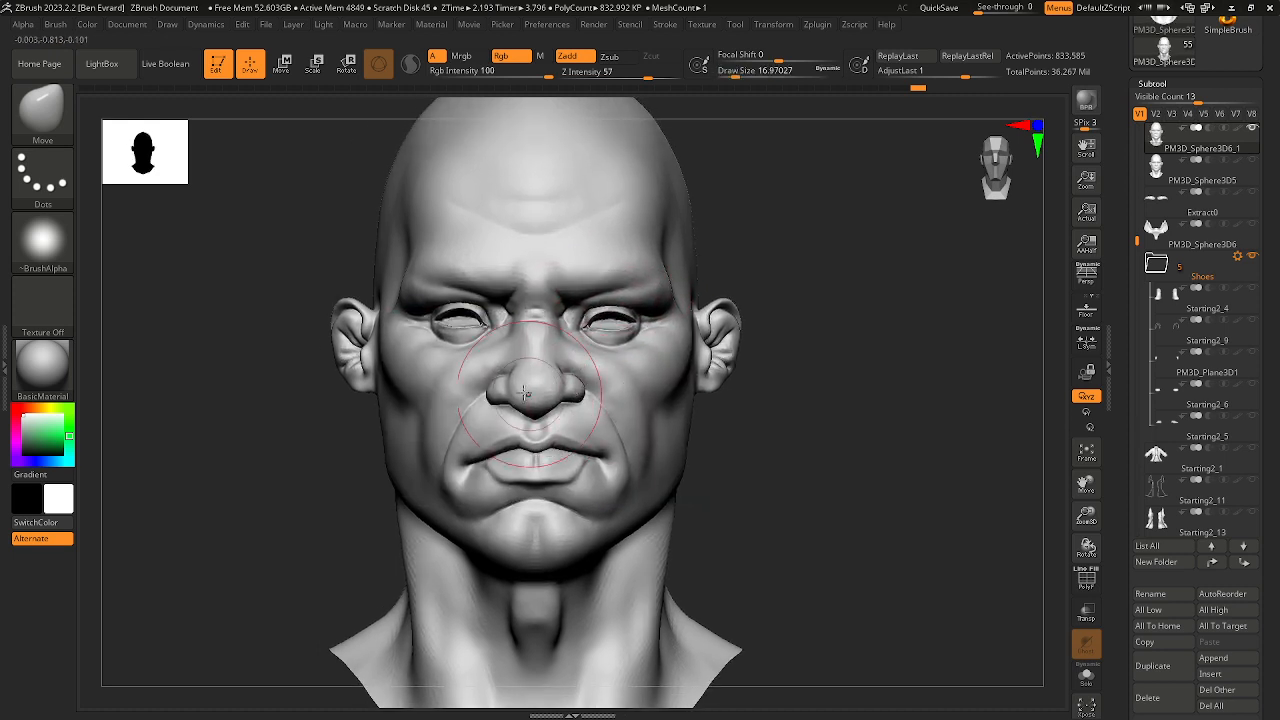
Step: Pull the nostril wings inward and nudge the inner eye corners and the chin with the Move brush
drag(483, 391, 492, 391)
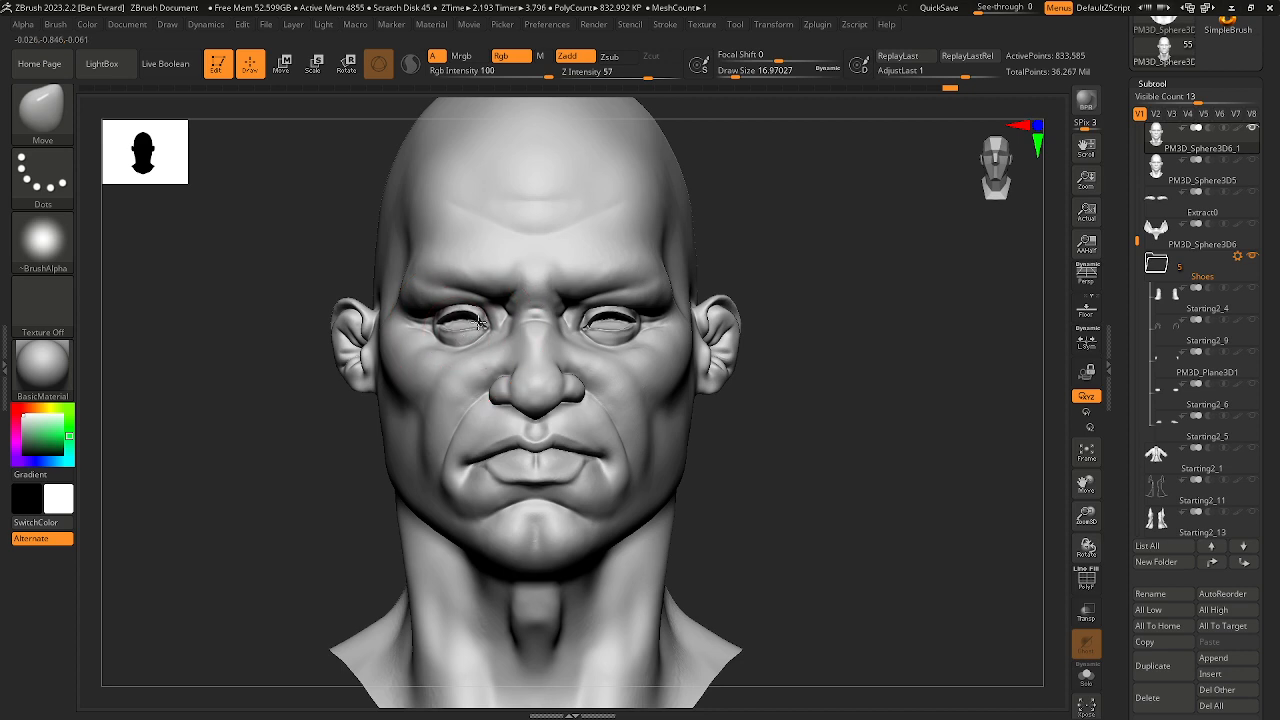
drag(479, 322, 481, 326)
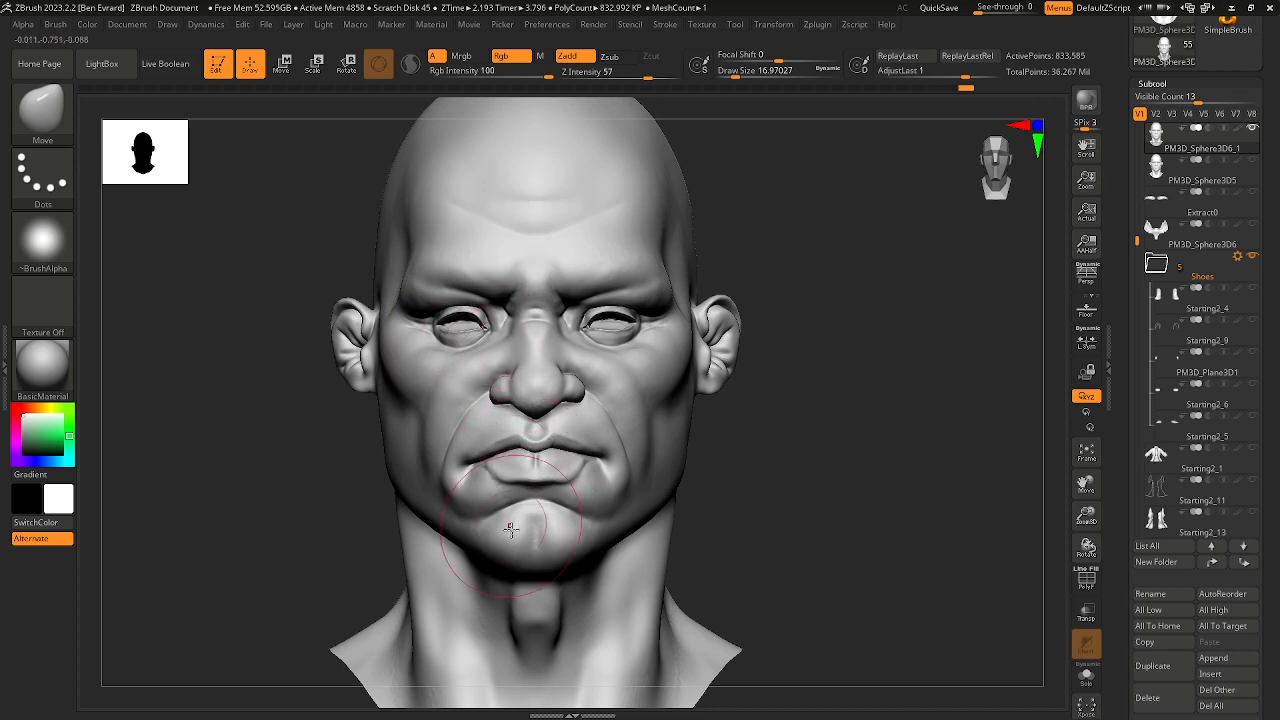
drag(523, 556, 524, 546)
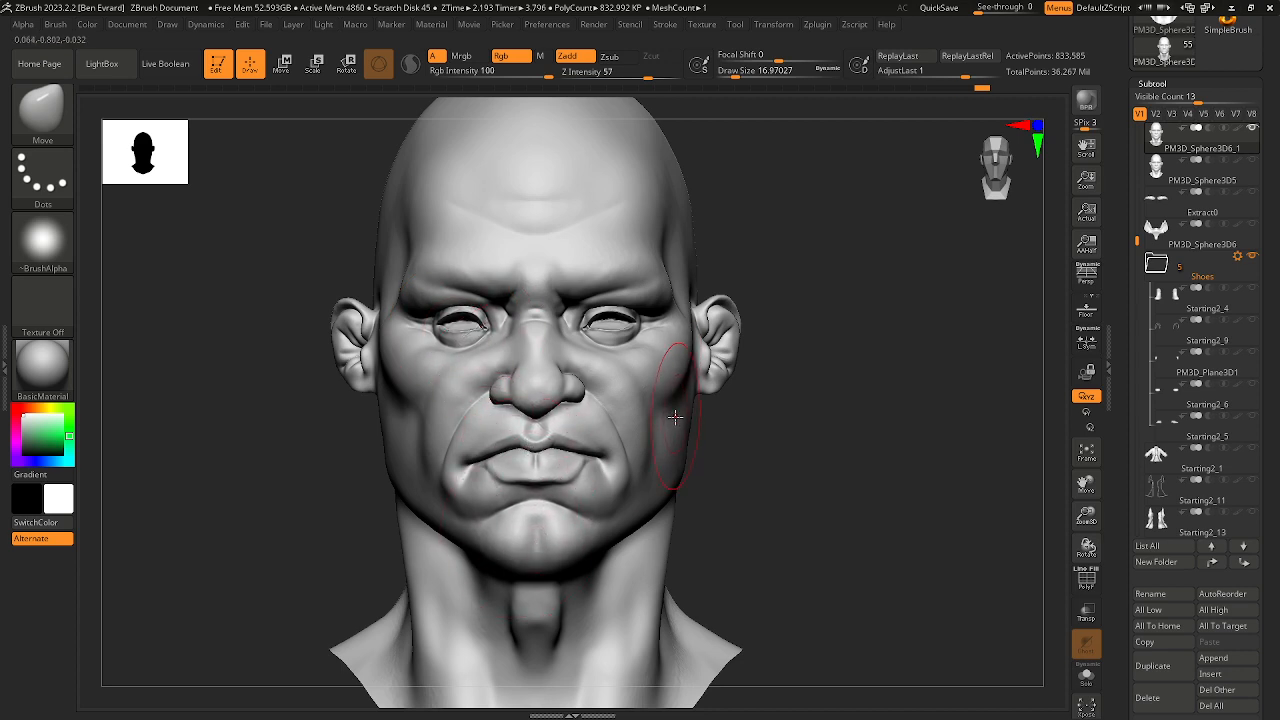
Step: Refine the cheek between the mouth corner and the jaw with a brush of about size 7.5 and smooth it
key(space)
drag(662, 458, 650, 458)
right_drag(623, 389, 520, 390)
shift+drag(643, 474, 639, 446)
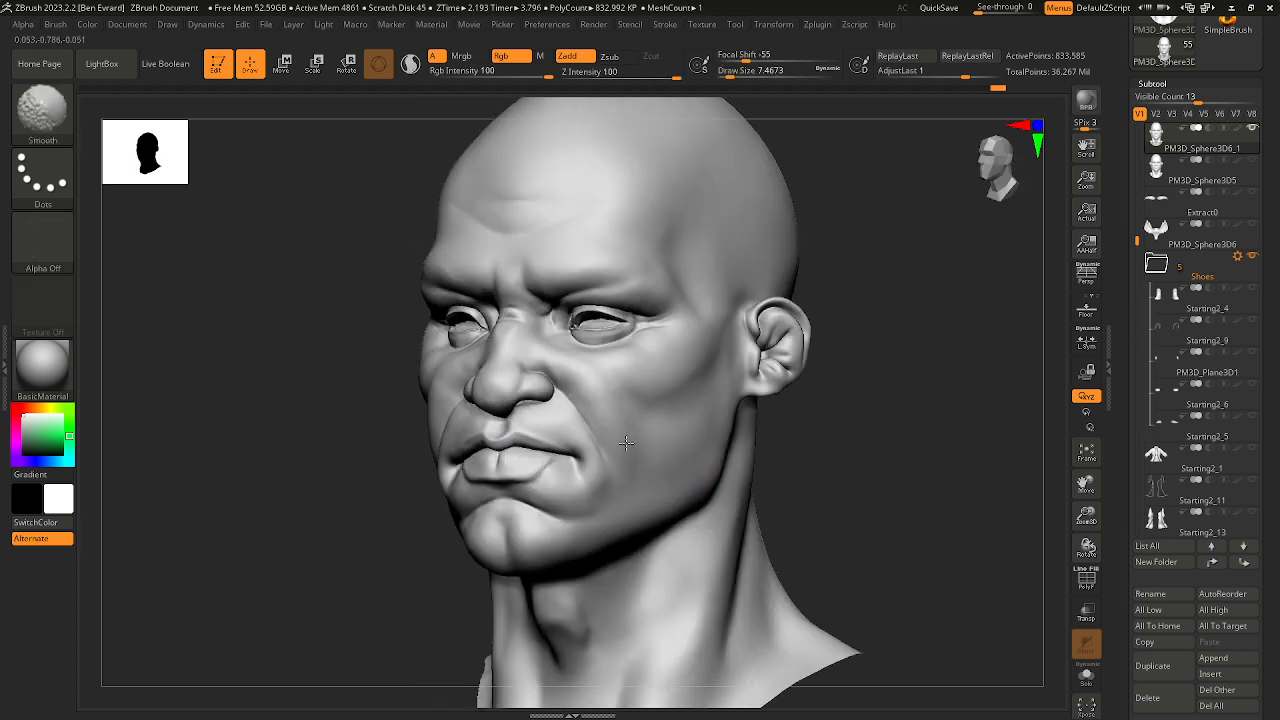
shift+right_drag(667, 483, 800, 483)
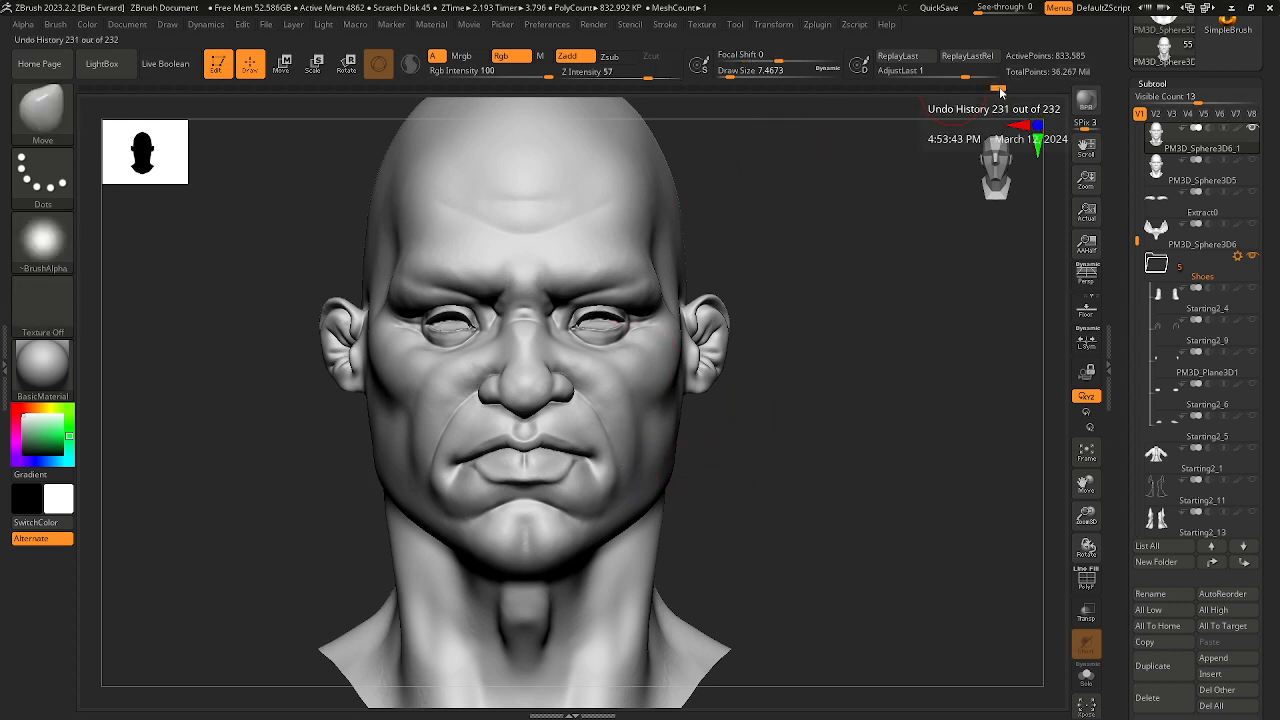
Step: Scrub back and forth through the undo history to compare earlier stages of the head sculpt
drag(998, 88, 631, 117)
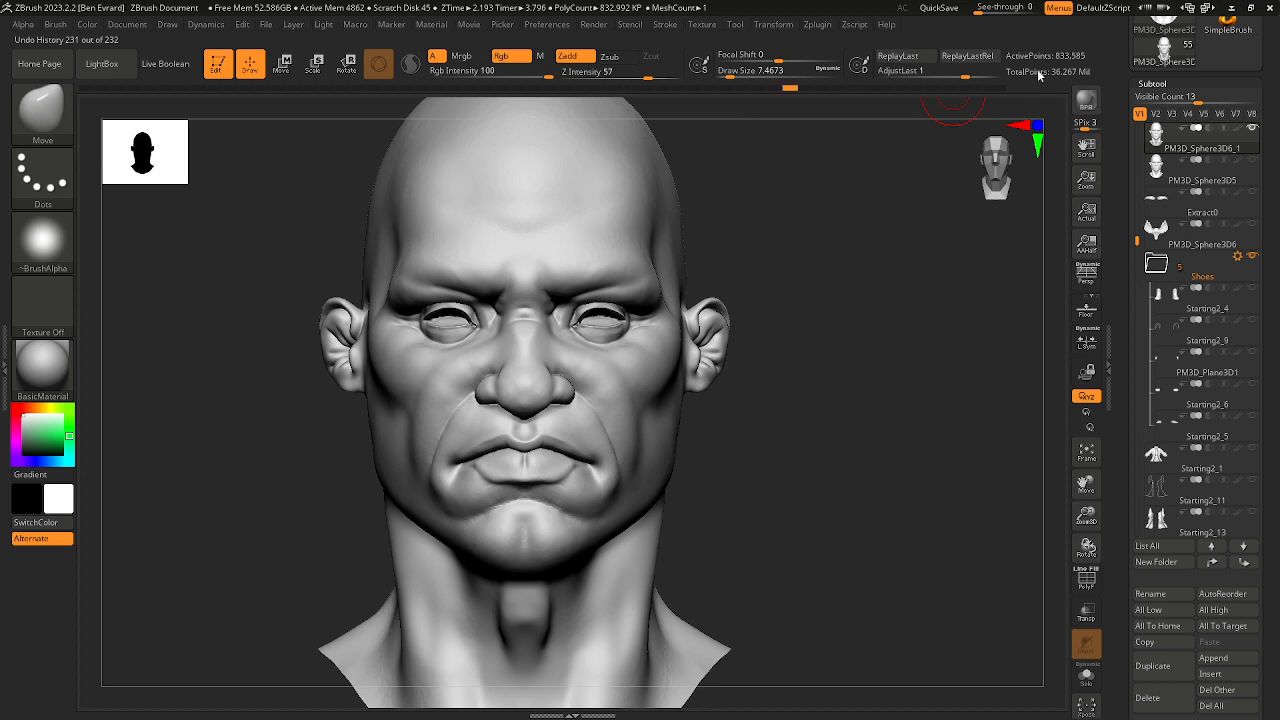
drag(1040, 75, 1100, 67)
drag(812, 99, 667, 98)
mouse_move(917, 75)
mouse_down()
mouse_move(1055, 59)
mouse_move(887, 66)
mouse_move(656, 106)
mouse_move(825, 95)
mouse_up()
drag(1041, 80, 1055, 82)
drag(727, 107, 649, 100)
drag(946, 79, 1000, 84)
drag(835, 97, 726, 100)
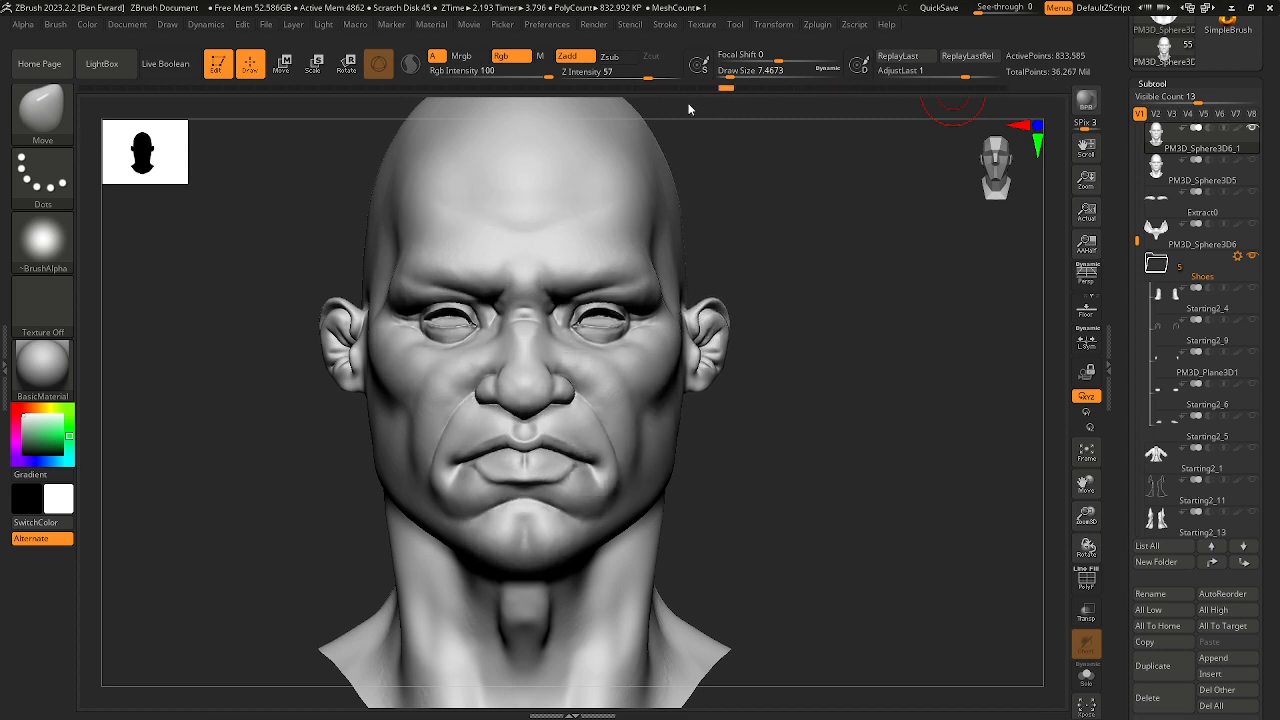
drag(998, 88, 681, 91)
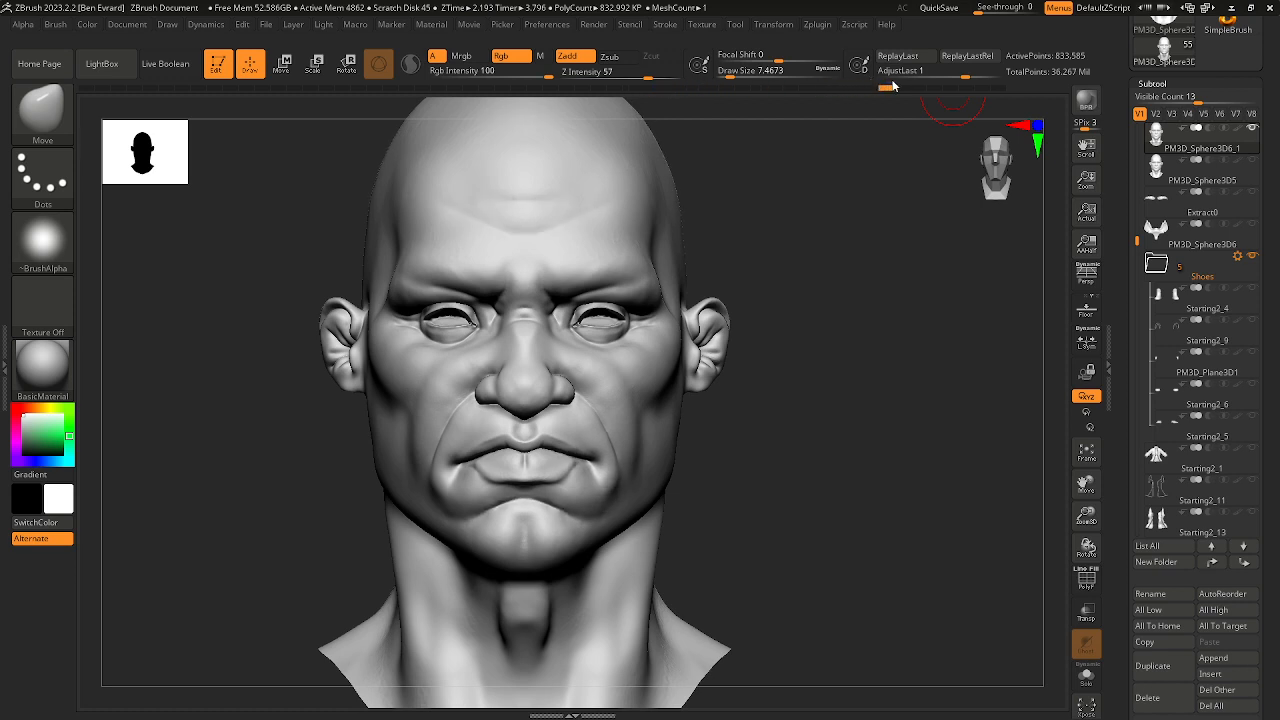
drag(900, 87, 885, 87)
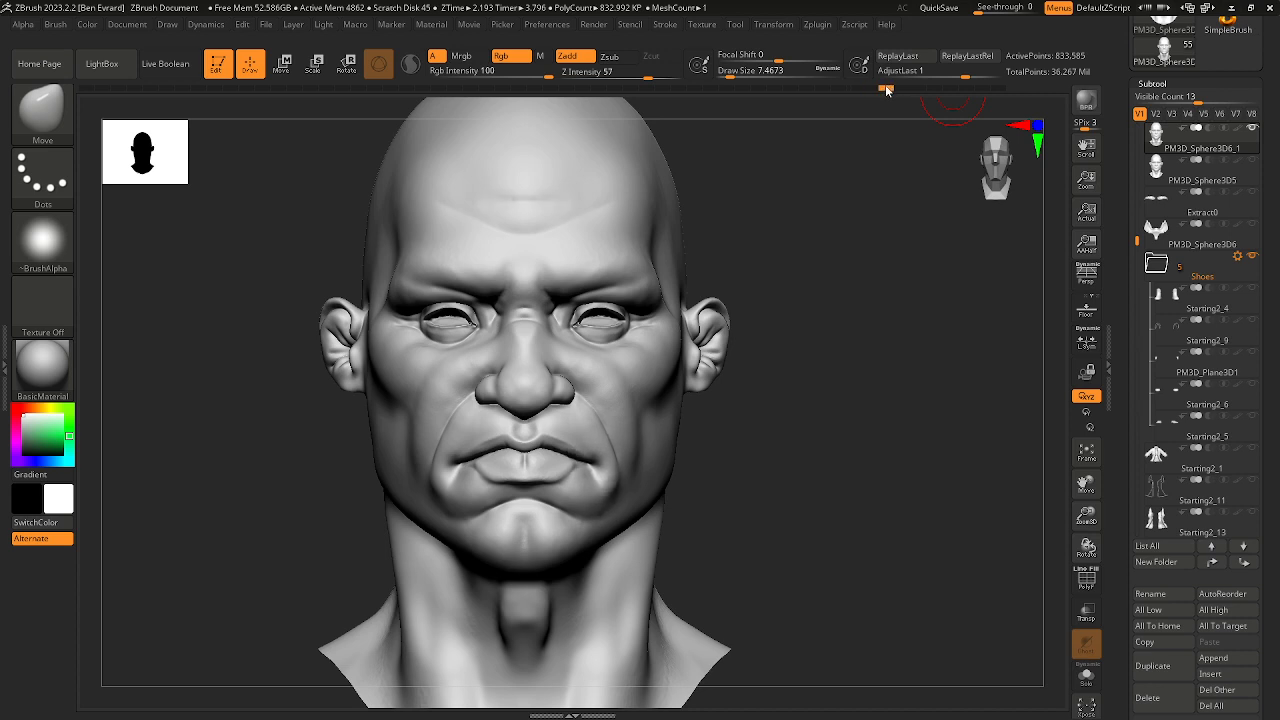
Step: Set the Move brush's draw size to about 32.7 and its focal shift to 0
mouse_move(839, 272)
mouse_down()
mouse_move(837, 343)
mouse_move(857, 420)
mouse_move(957, 449)
mouse_move(796, 473)
mouse_up()
right_drag(796, 473, 757, 497)
key(space)
click(778, 508)
key(space)
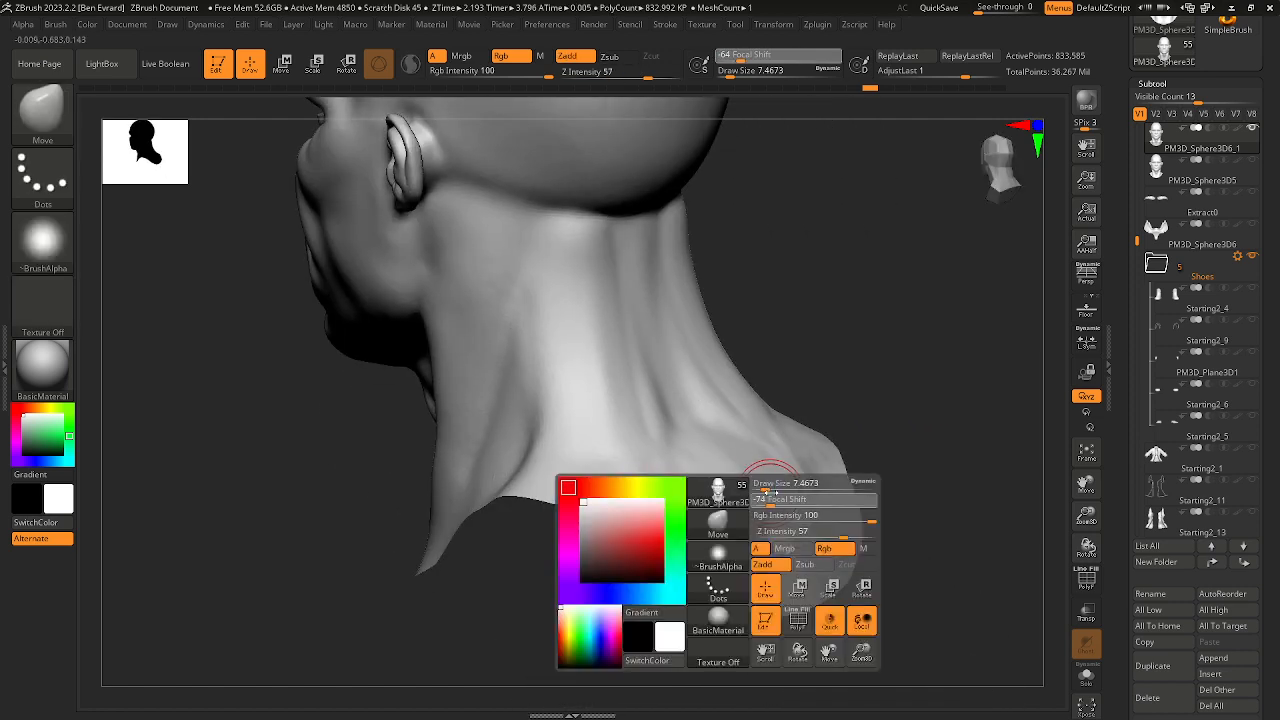
click(776, 502)
drag(777, 486, 803, 503)
click(798, 503)
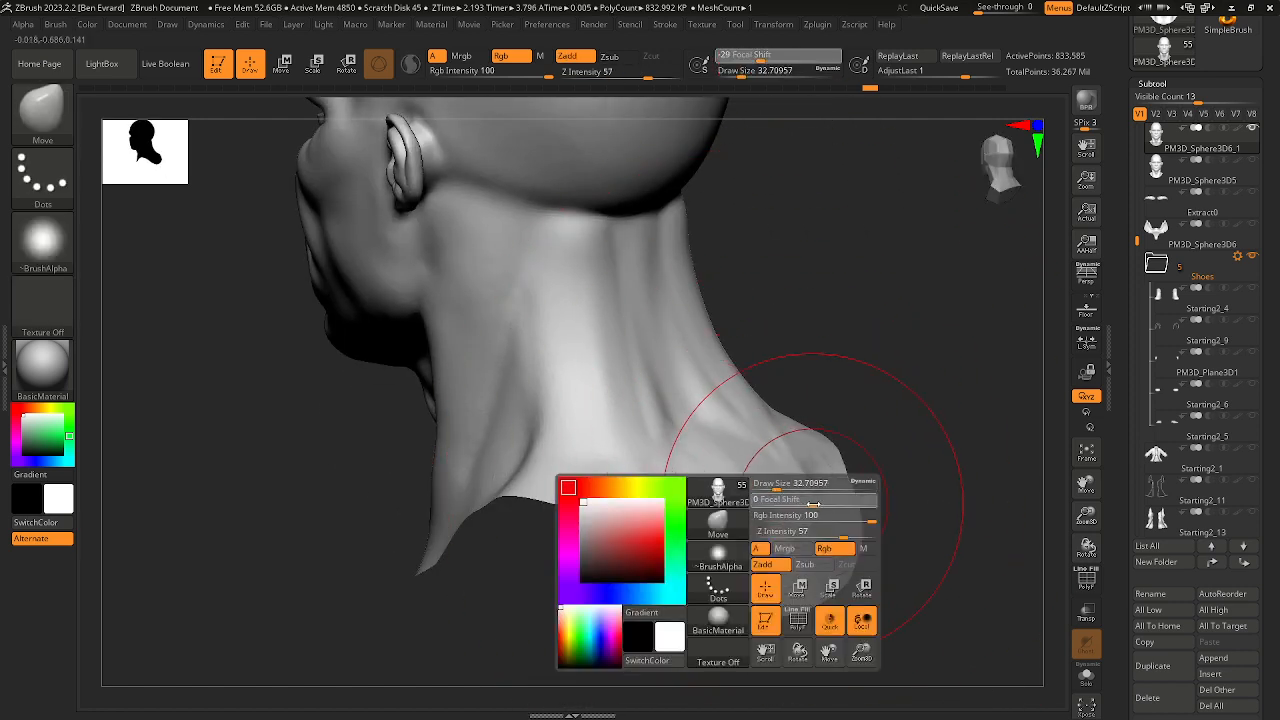
Step: Smooth the base of the neck across the back, the side and the front
key(shift)
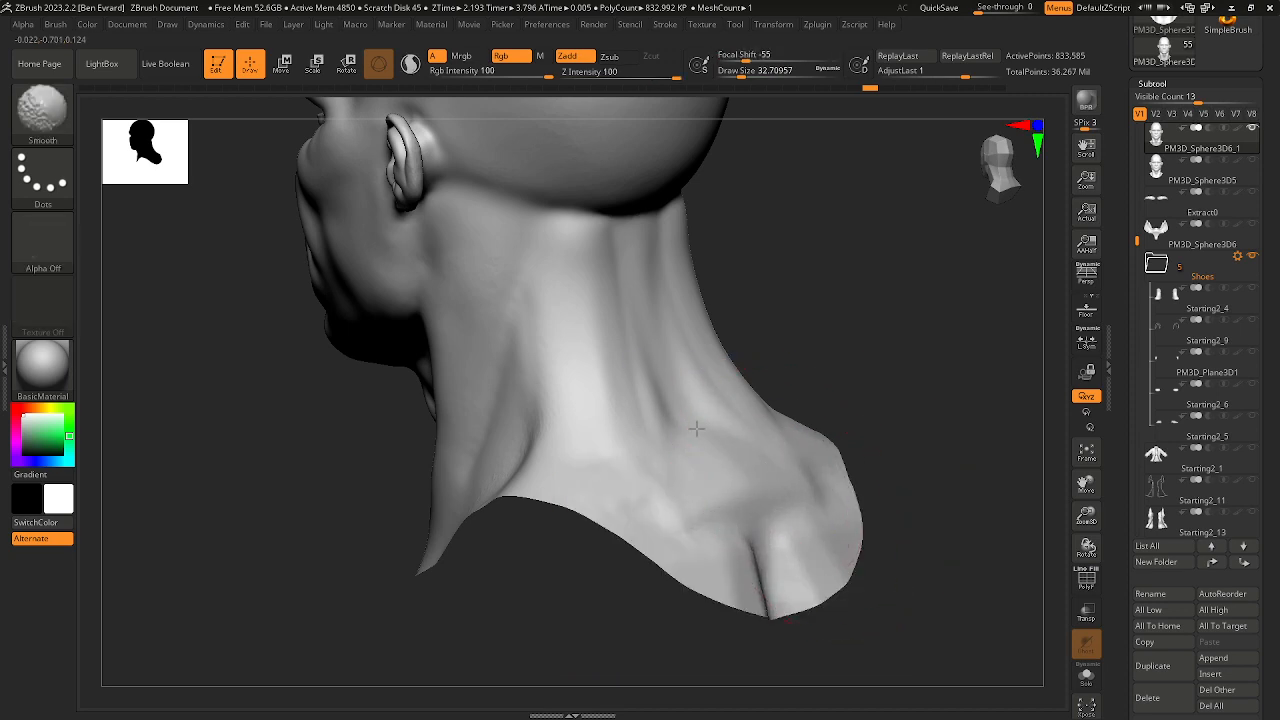
shift+drag(696, 428, 903, 343)
click(768, 546)
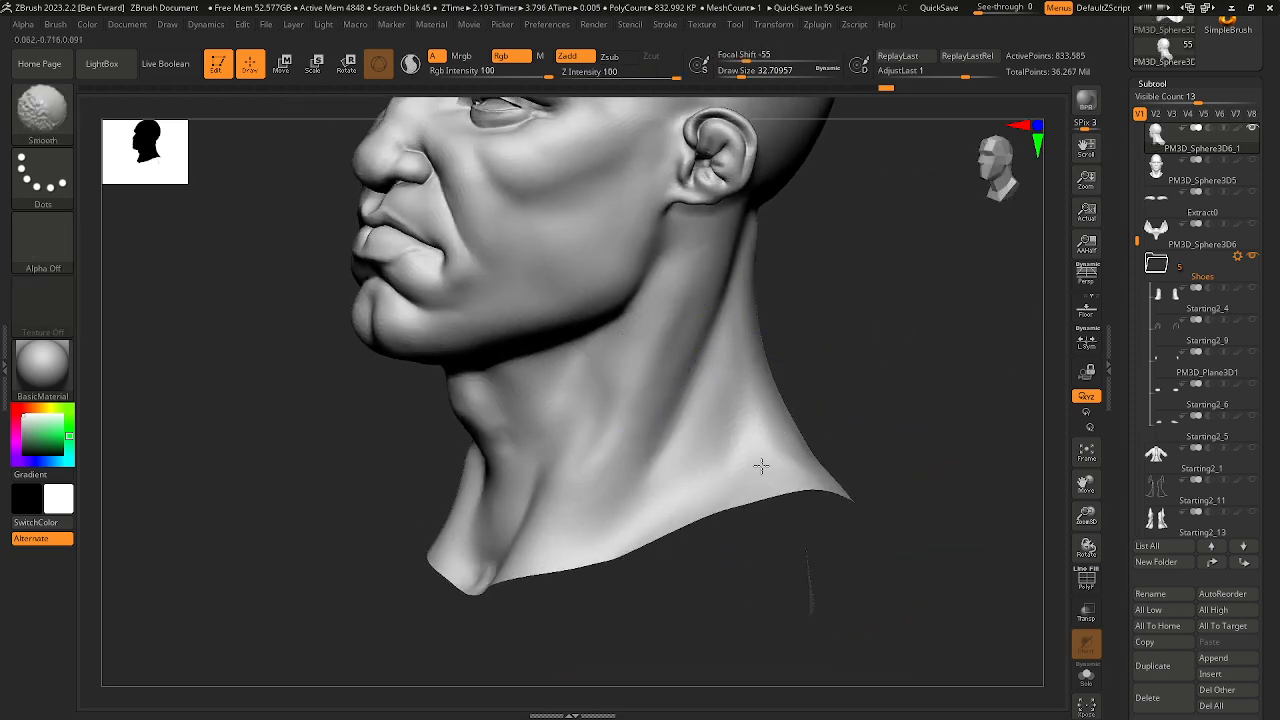
right_drag(548, 571, 666, 538)
shift+drag(666, 538, 628, 510)
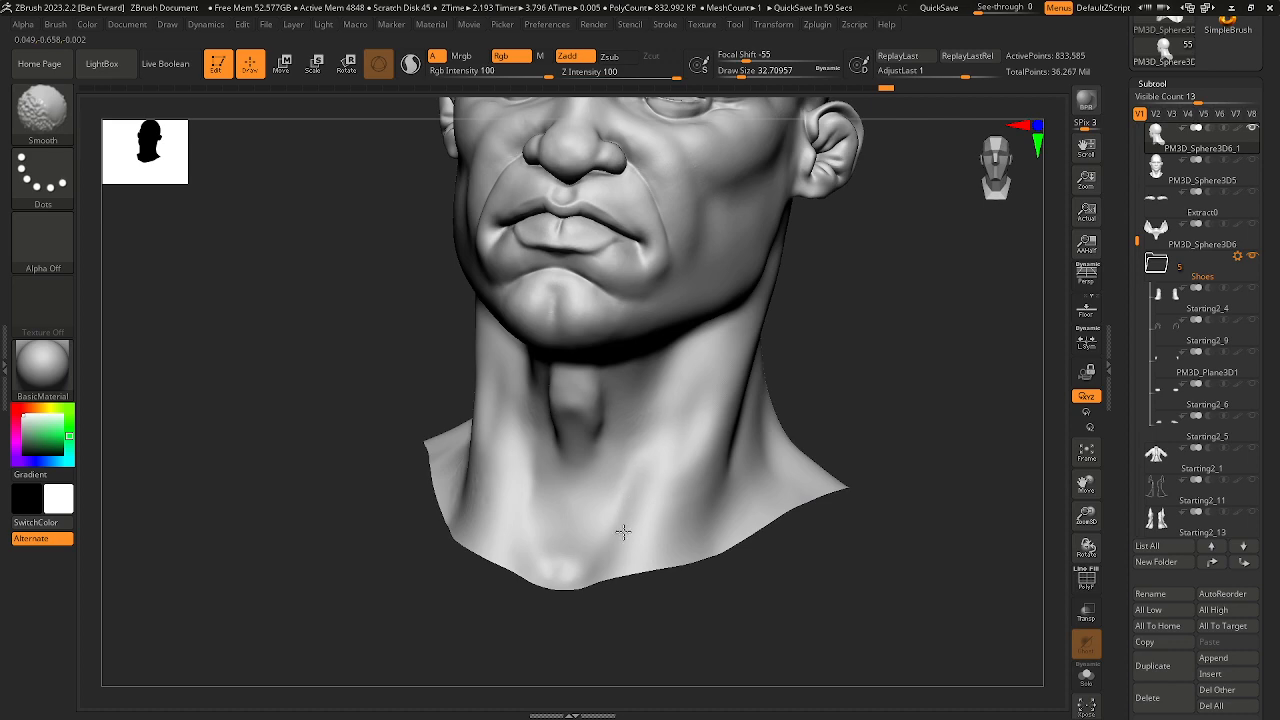
Step: Smooth the side of the neck below the ear and adjust its form with the Move brush at about size 14.2
mouse_move(873, 396)
right_down()
mouse_move(900, 377)
mouse_move(933, 419)
right_up()
mouse_move(933, 419)
ctrl+right_down()
mouse_move(814, 383)
mouse_move(828, 439)
ctrl+right_up()
mouse_move(726, 463)
ctrl+right_down()
mouse_move(822, 448)
mouse_move(823, 409)
mouse_move(837, 409)
mouse_move(786, 414)
ctrl+right_up()
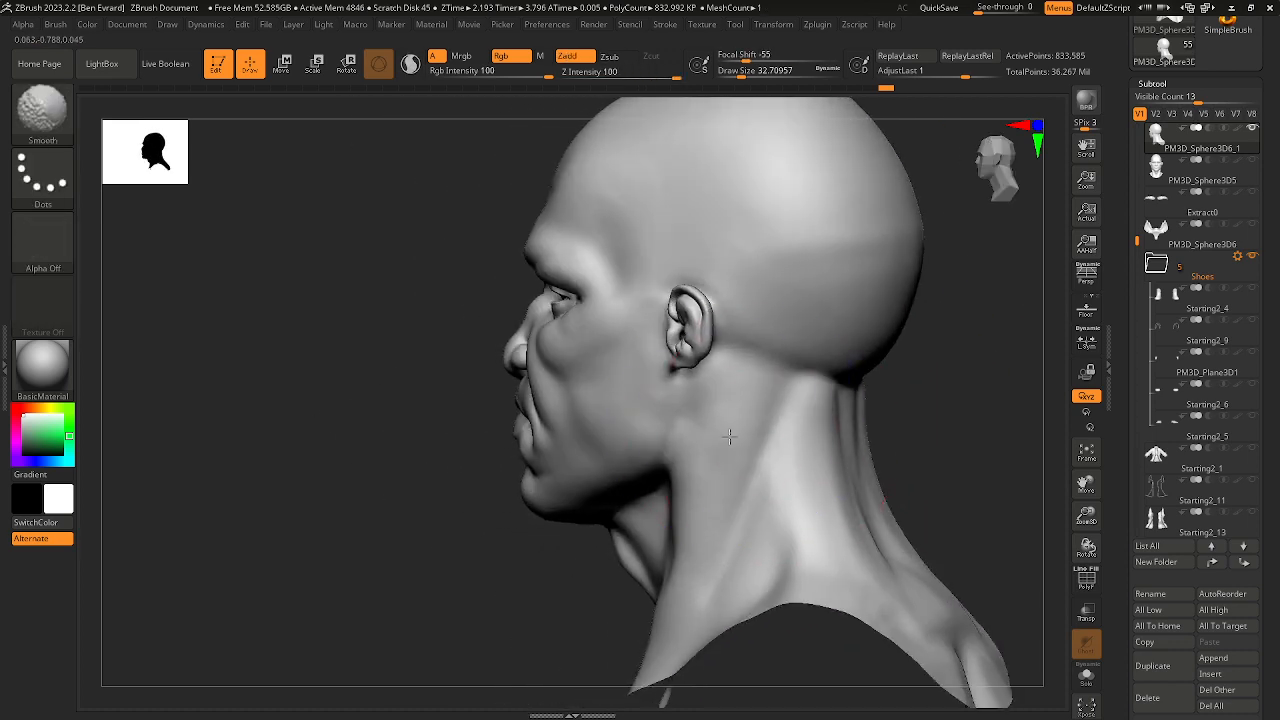
shift+drag(729, 437, 722, 466)
right_drag(989, 397, 900, 392)
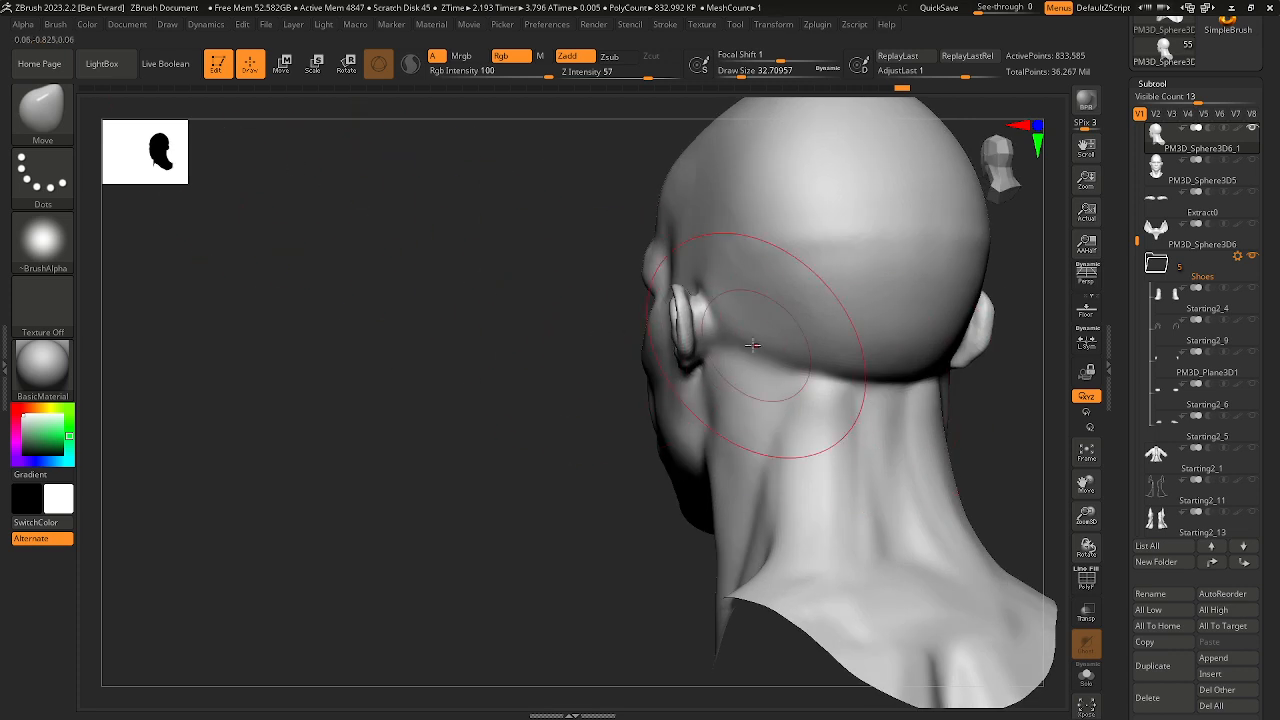
key(space)
drag(753, 345, 712, 384)
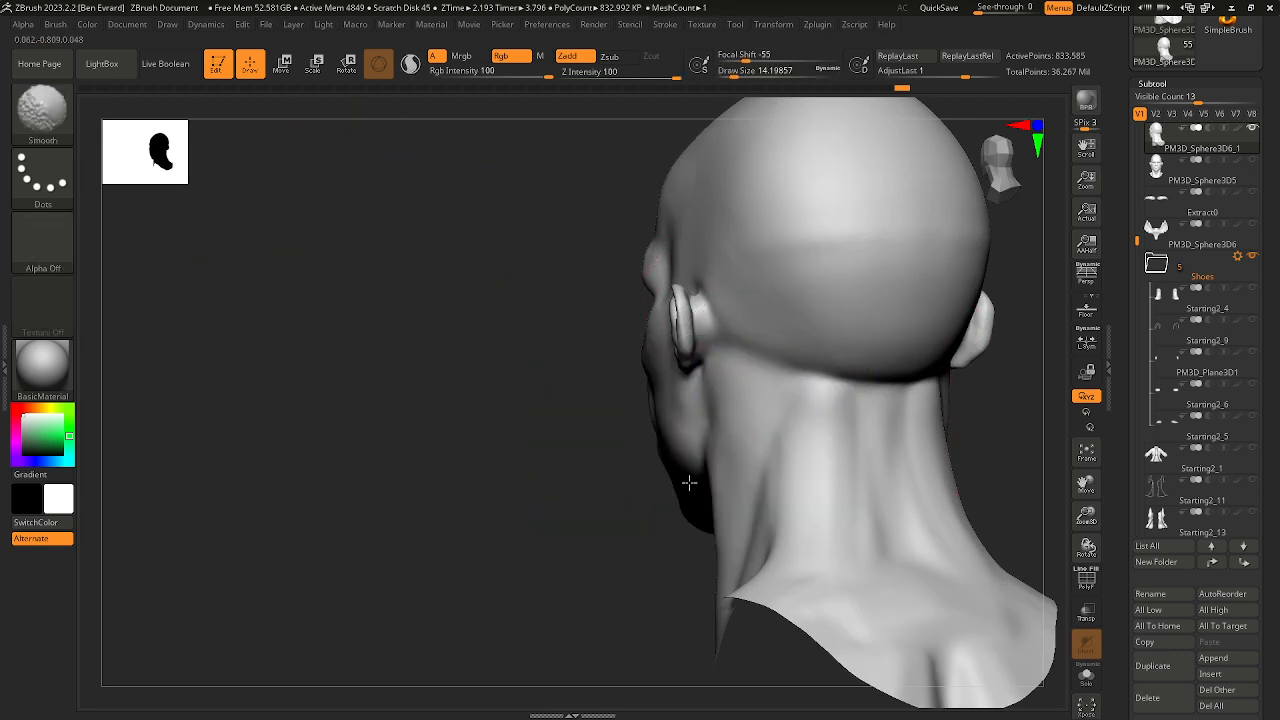
right_drag(689, 483, 711, 441)
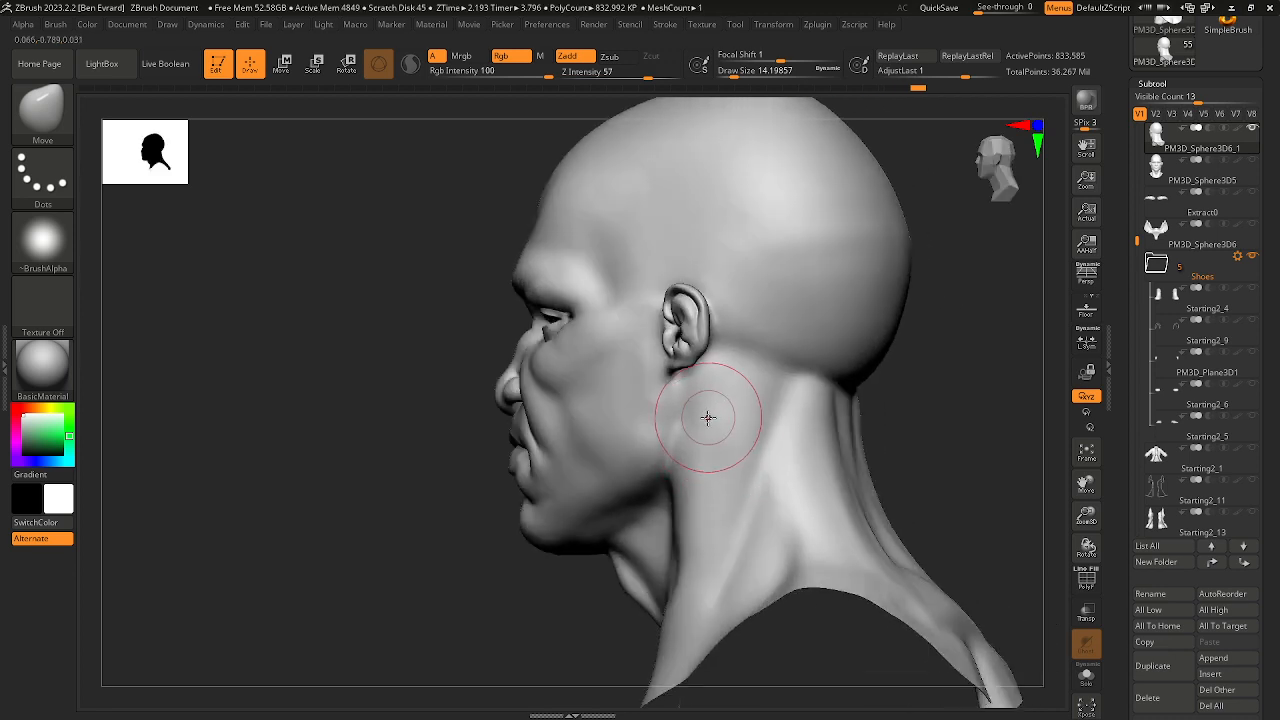
Step: Carve the groove behind the jaw from the earlobe down the neck with DamStandard at about size 18.5 and soften it
key(b)
key(d)
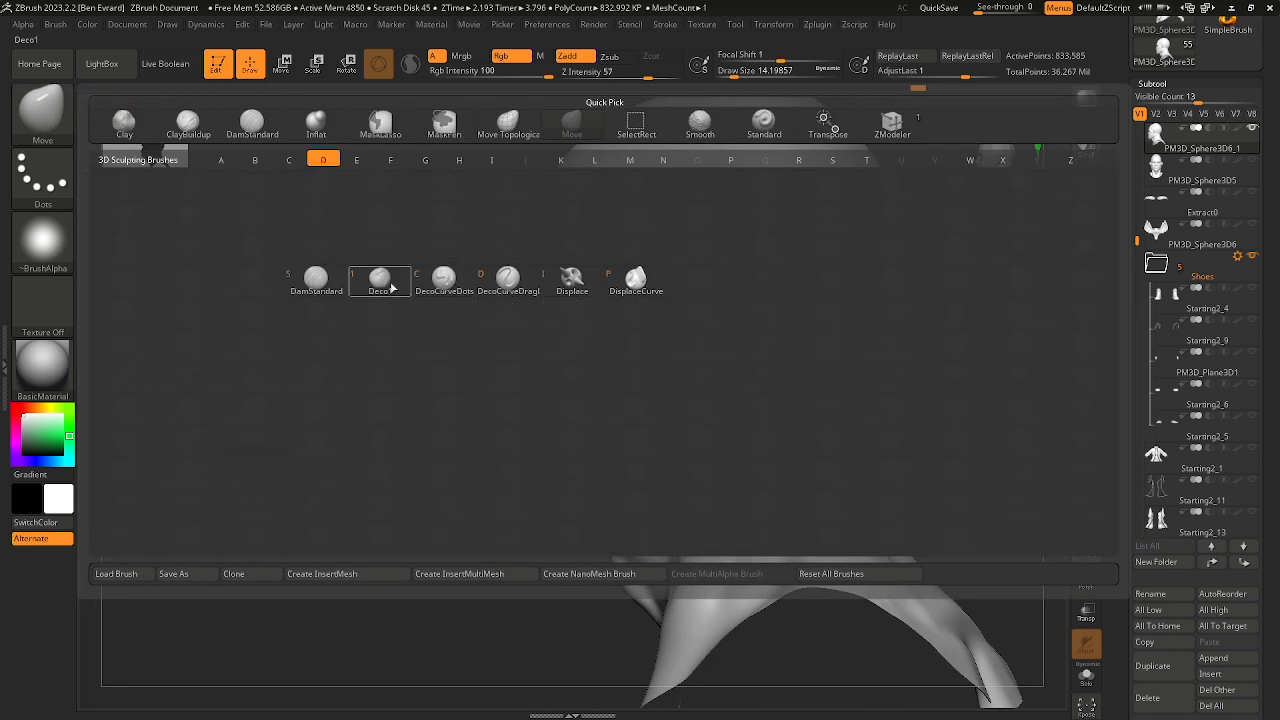
key(s)
key(space)
drag(684, 395, 664, 463)
drag(671, 414, 668, 486)
drag(597, 580, 652, 576)
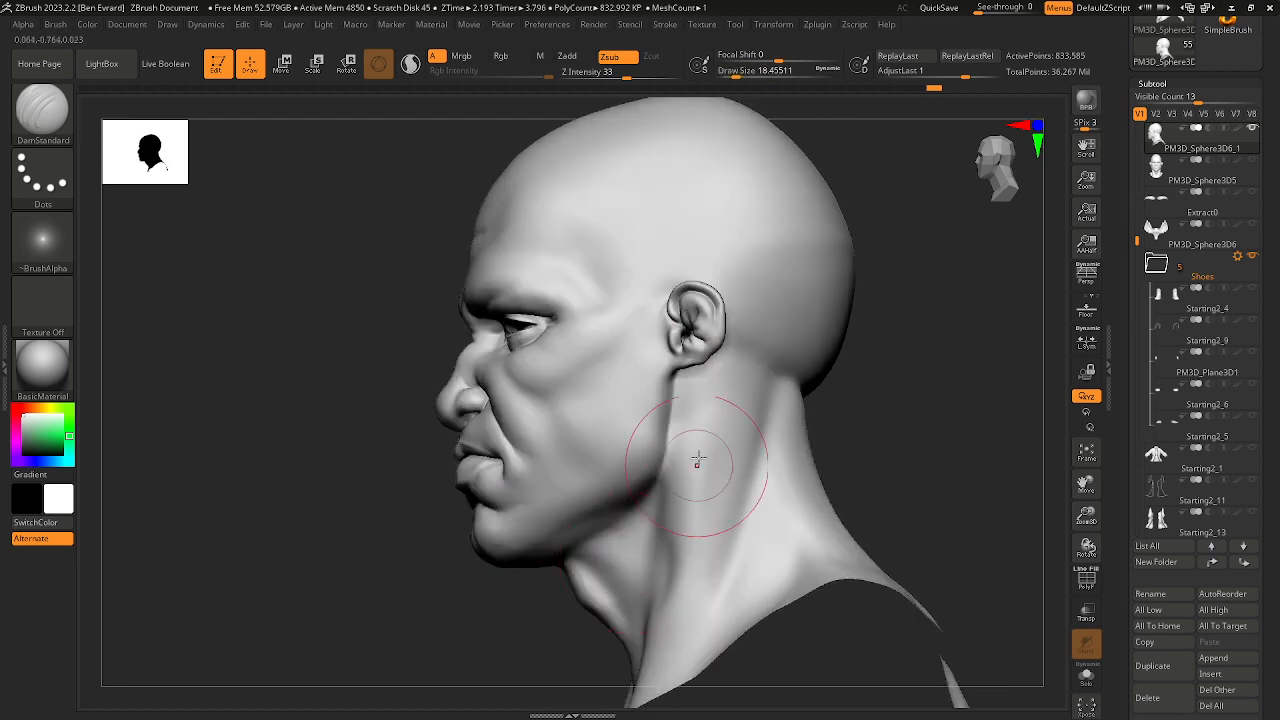
shift+drag(690, 462, 671, 489)
Step: Define the crease along the base of the skull behind the ear with DamStandard and smooth its transition into the neck
drag(856, 415, 829, 401)
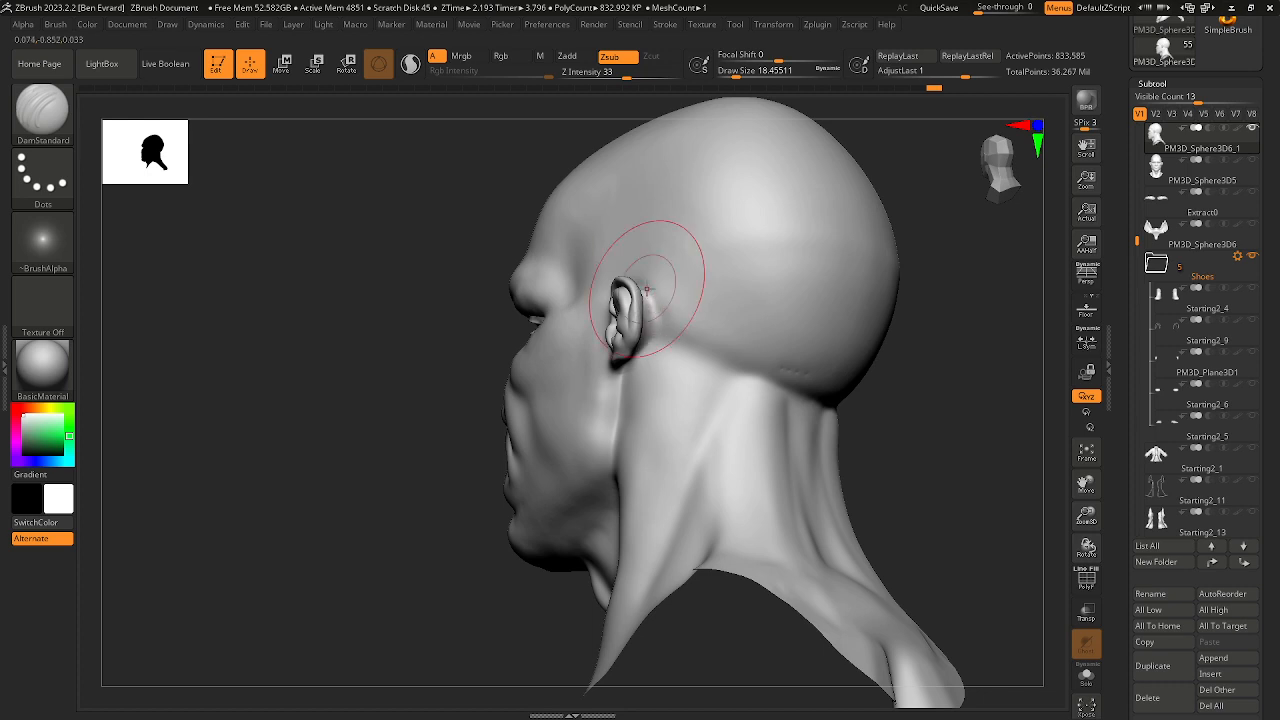
mouse_move(655, 318)
mouse_down()
mouse_move(645, 346)
mouse_move(651, 302)
mouse_move(702, 358)
mouse_up()
drag(958, 428, 897, 426)
shift+drag(666, 291, 692, 345)
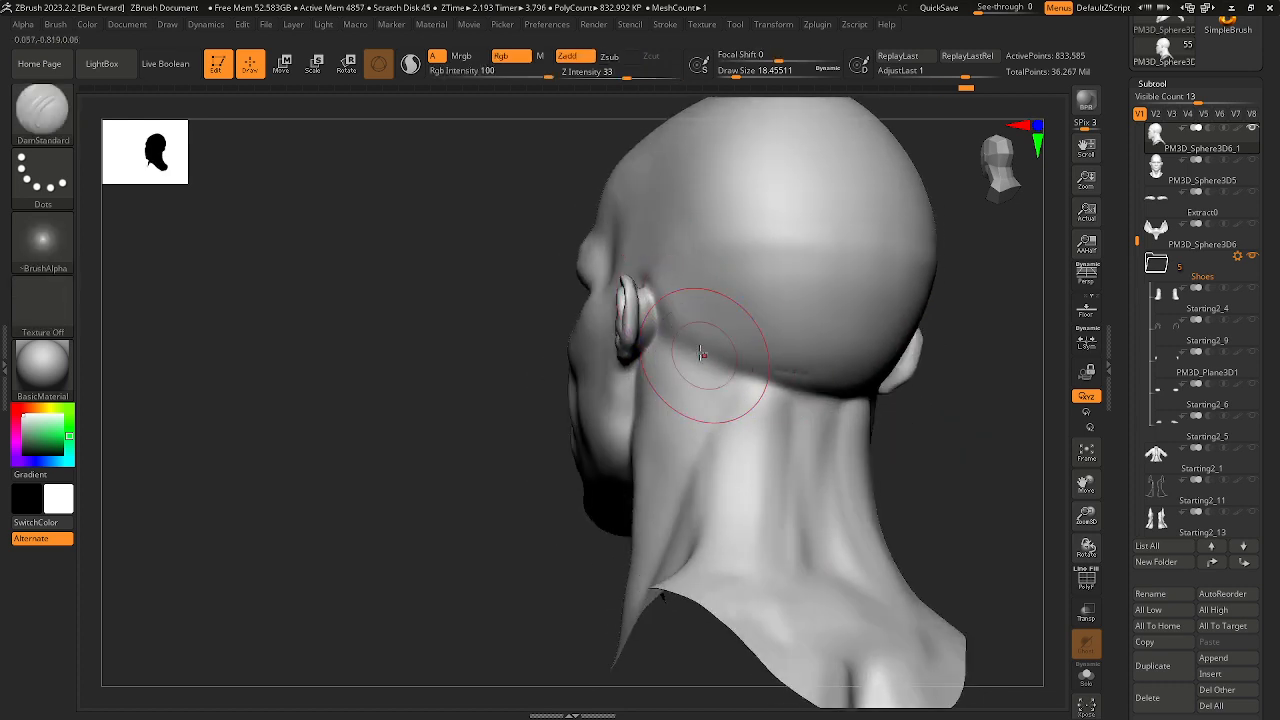
shift+drag(797, 381, 808, 362)
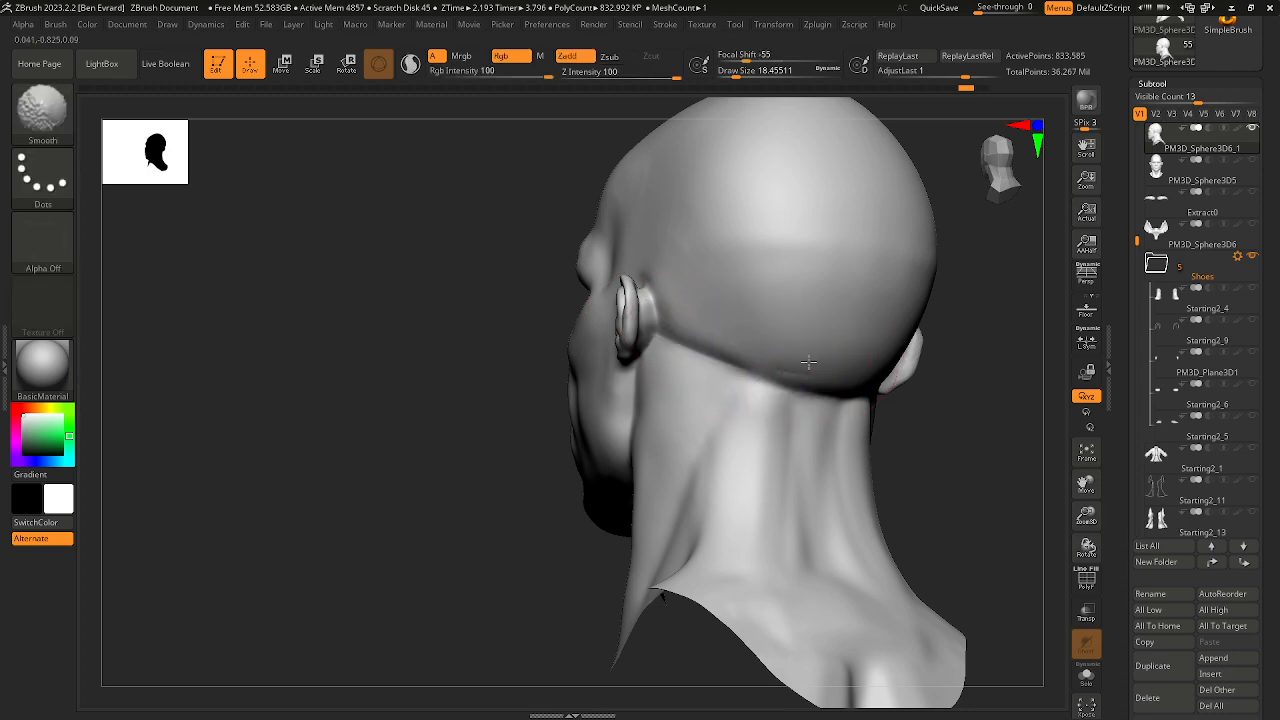
Step: Sharpen the crease beneath the earlobe with DamStandard at about size 8.4
right_drag(933, 457, 911, 406)
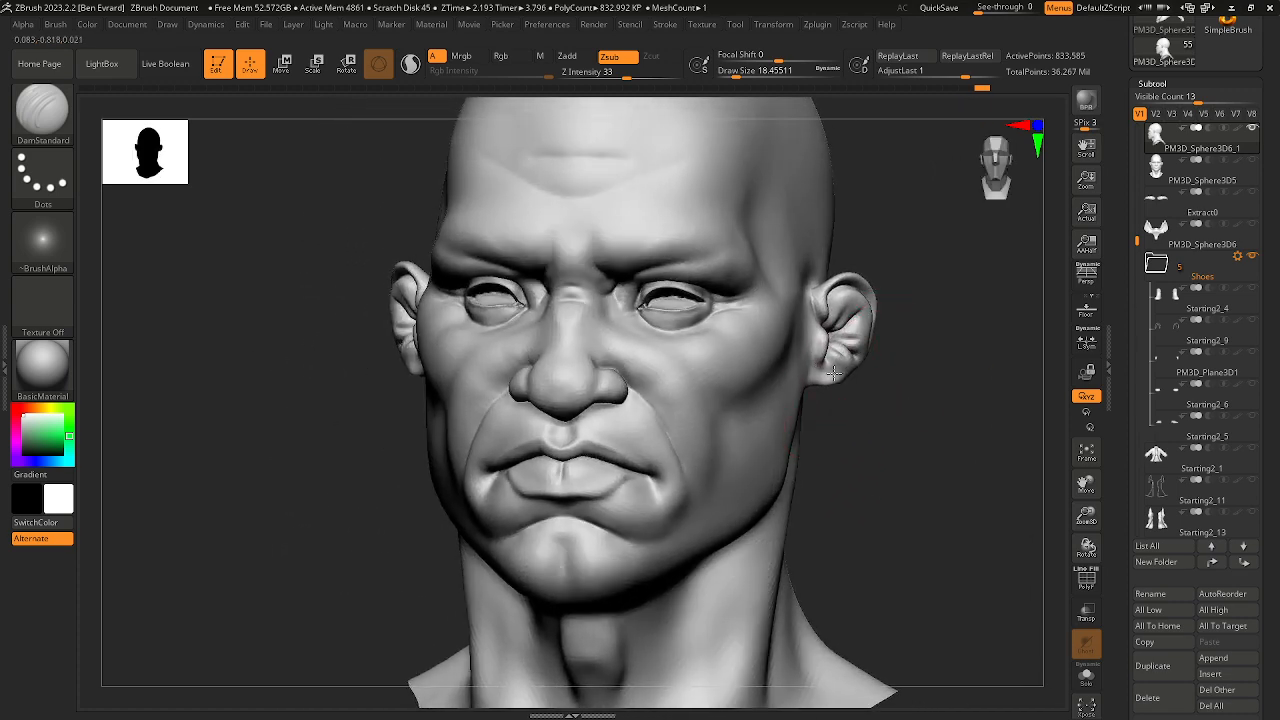
right_drag(812, 353, 849, 400)
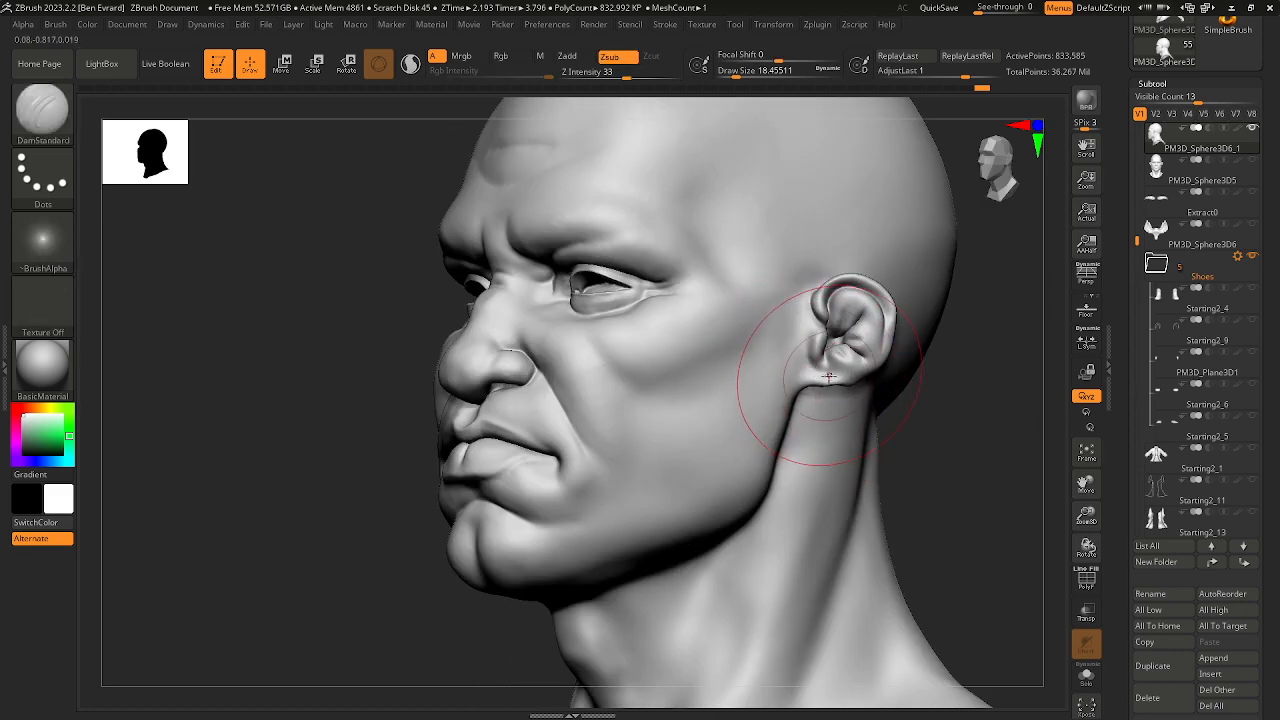
key(space)
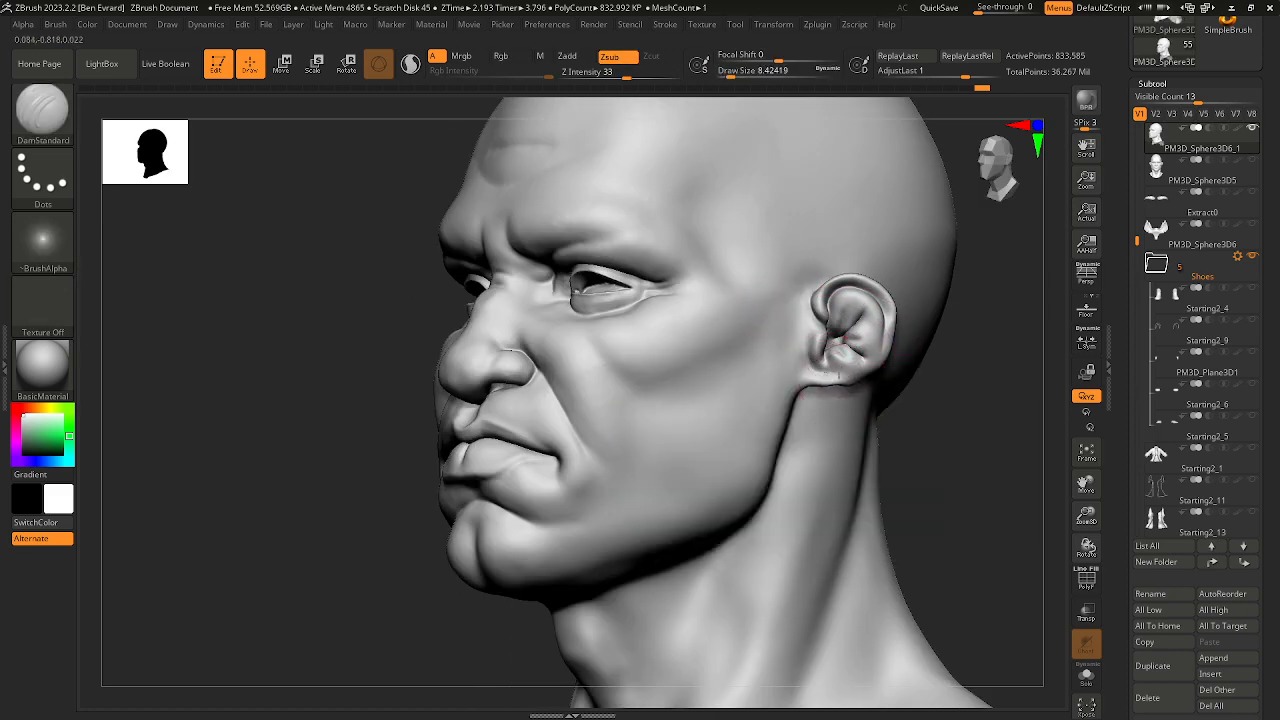
Step: Smooth the inner brow beside the nose bridge and refine the outer eye corner with DamStandard at about size 2.6
right_drag(934, 429, 905, 480)
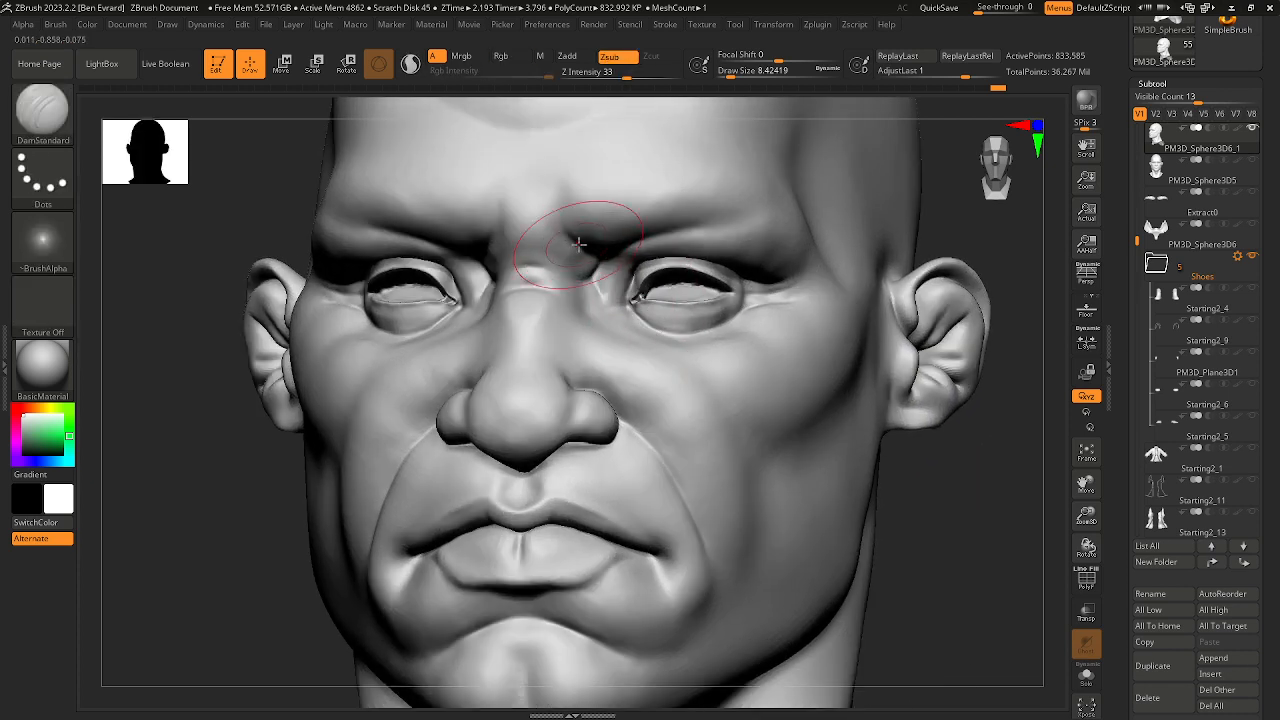
mouse_move(567, 247)
shift+mouse_down()
mouse_move(556, 197)
mouse_move(570, 204)
shift+mouse_up()
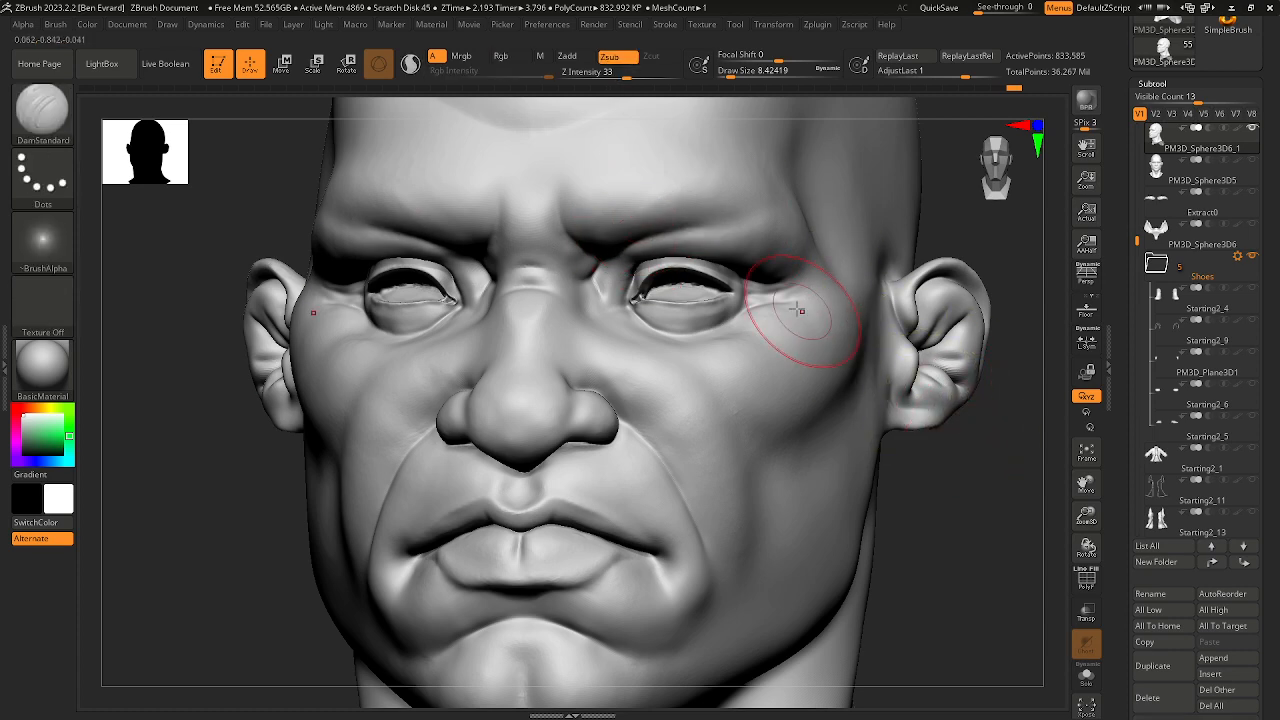
key(space)
drag(771, 297, 767, 297)
drag(992, 449, 794, 317)
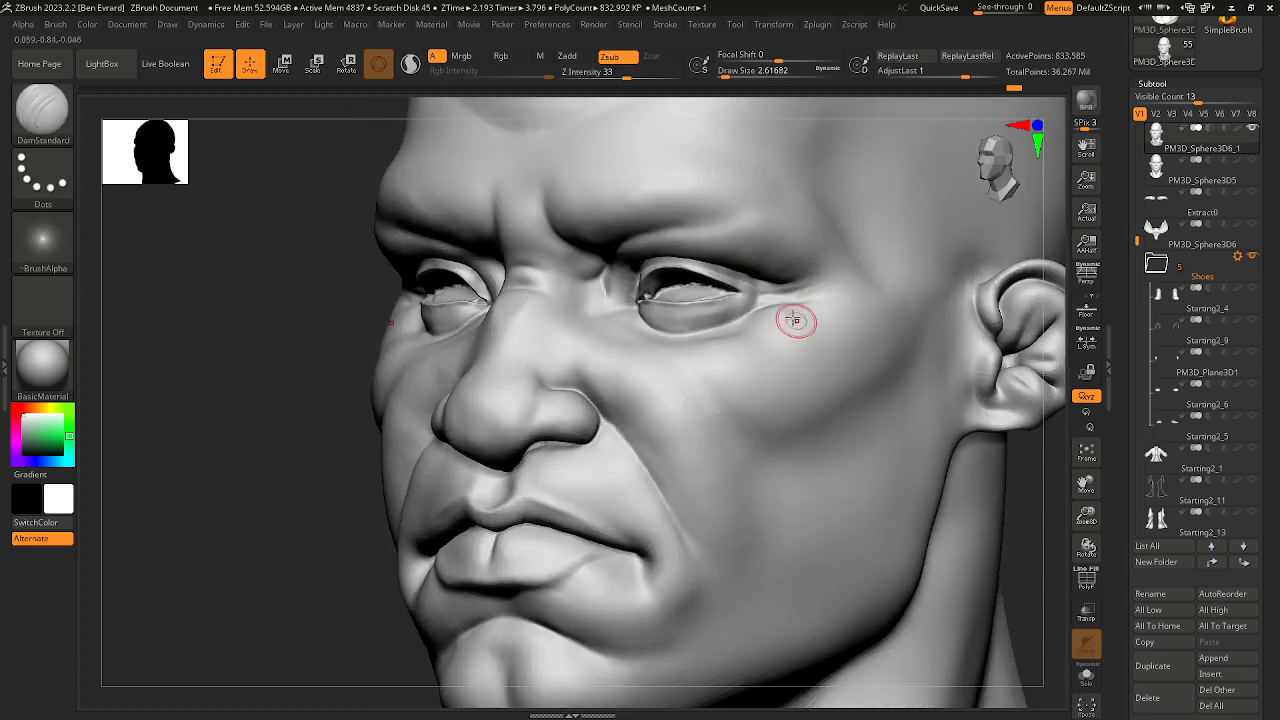
key(ctrl)
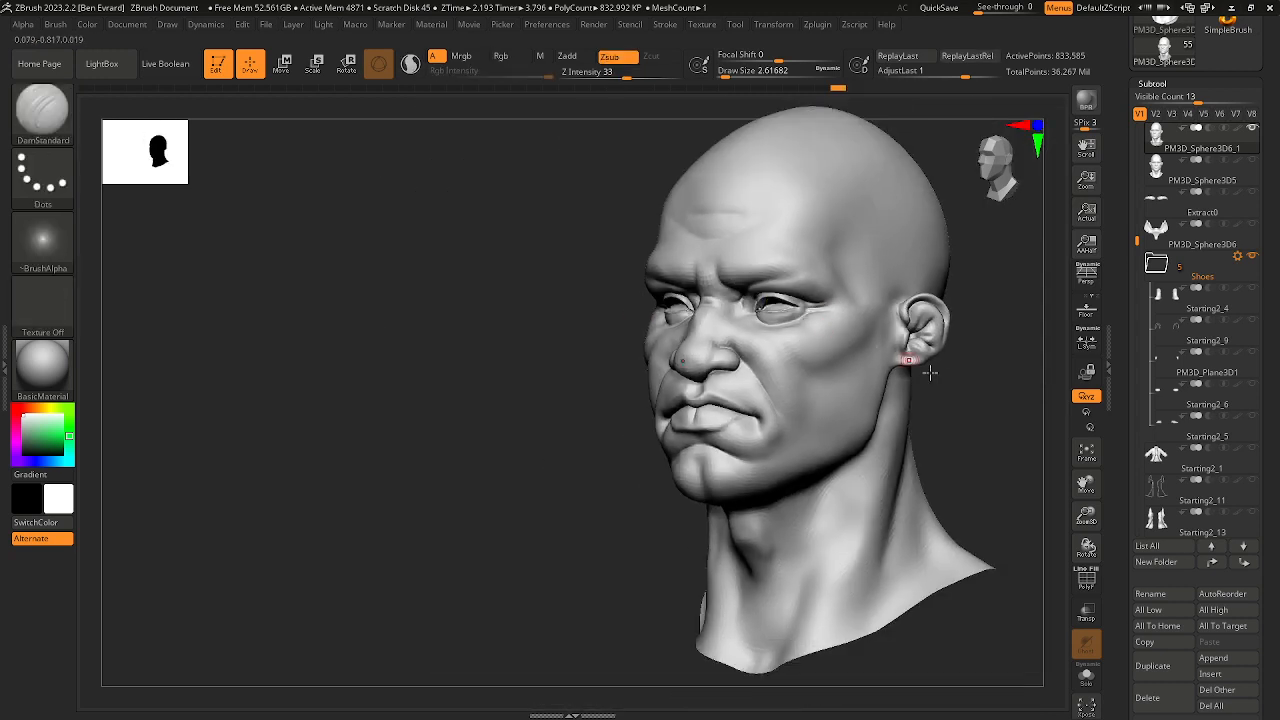
Step: Compare the refined head PM3D_Sphere3D6_1 with the original PM3D_Sphere3D5 by switching between them and toggling their visibility
key(ctrl)
mouse_move(981, 418)
ctrl+right_down()
mouse_move(854, 486)
mouse_move(891, 497)
mouse_move(836, 473)
ctrl+right_up()
click(1159, 178)
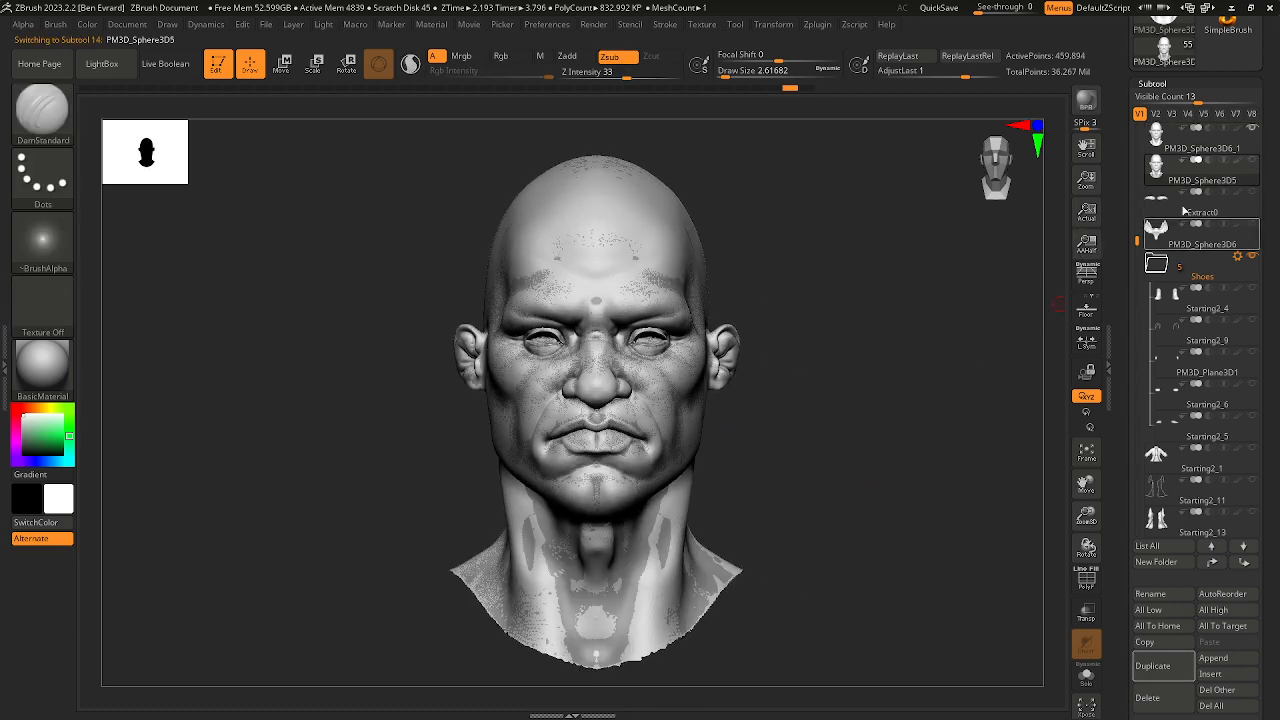
ctrl+right_drag(925, 400, 871, 449)
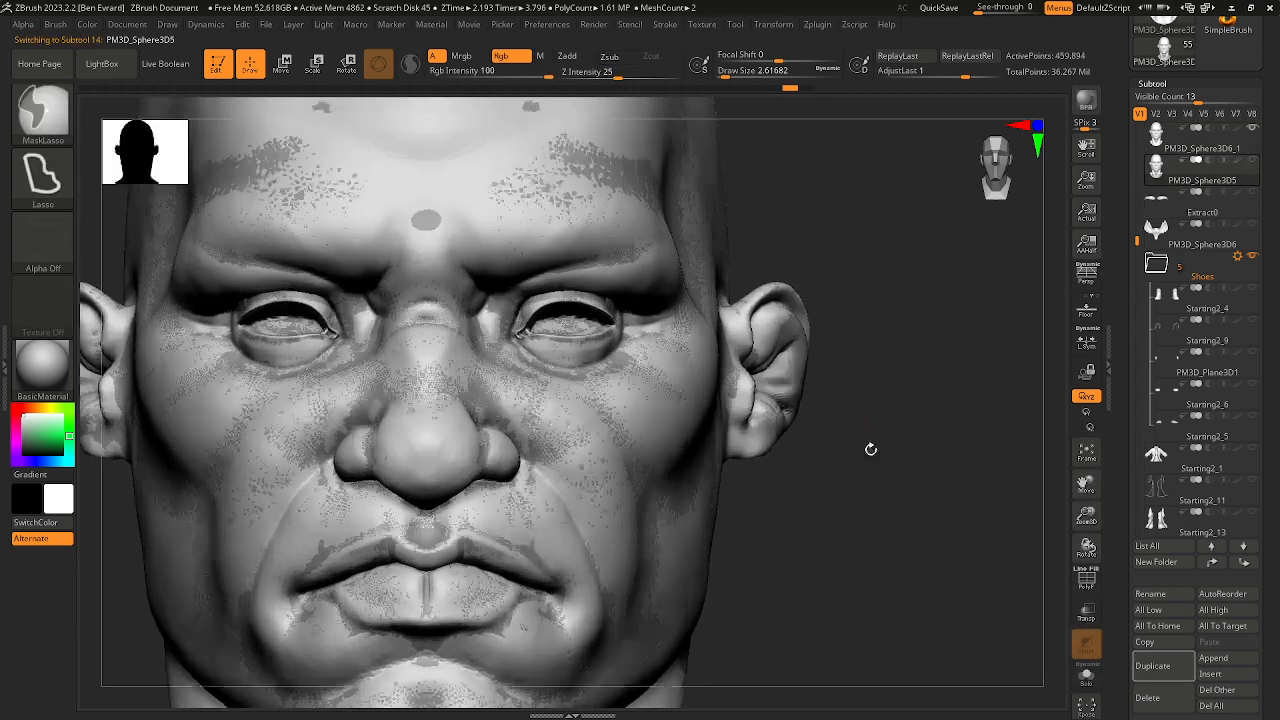
shift+click(1253, 162)
shift+click(1252, 162)
mouse_move(722, 468)
ctrl+right_down()
mouse_move(700, 517)
mouse_move(648, 328)
ctrl+right_up()
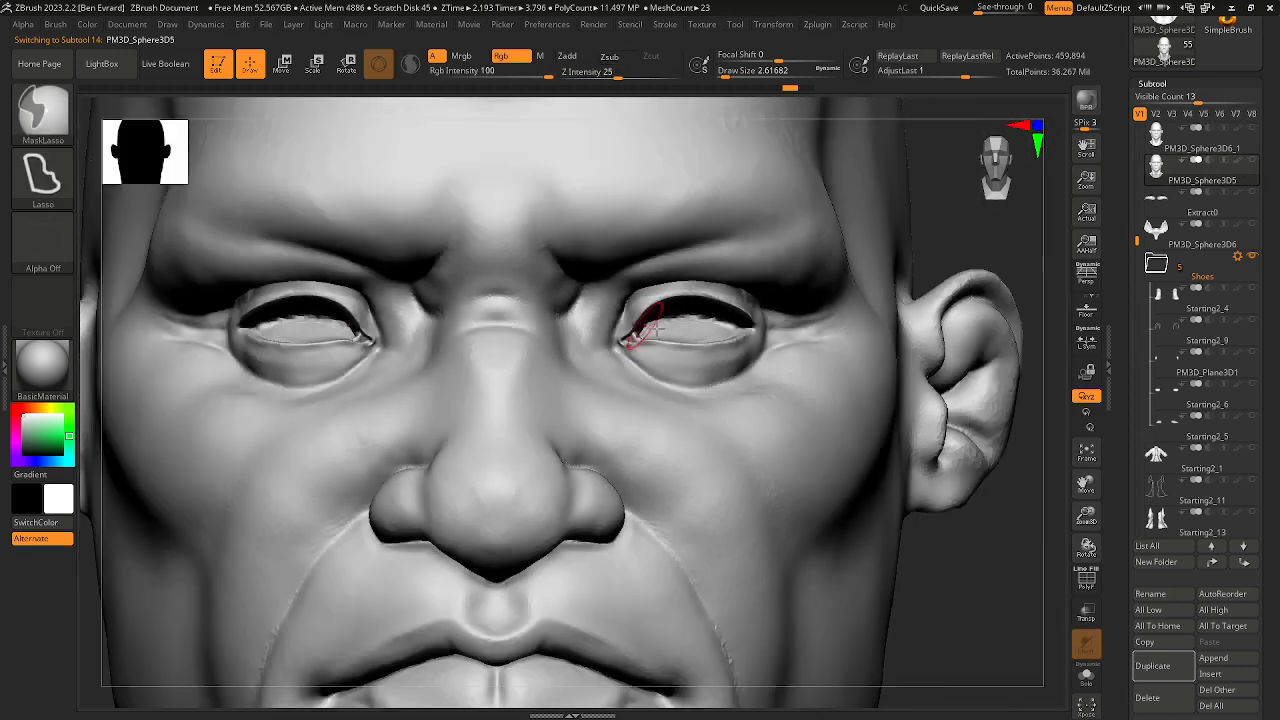
click(1166, 138)
ctrl+right_drag(950, 355, 985, 236)
click(1157, 174)
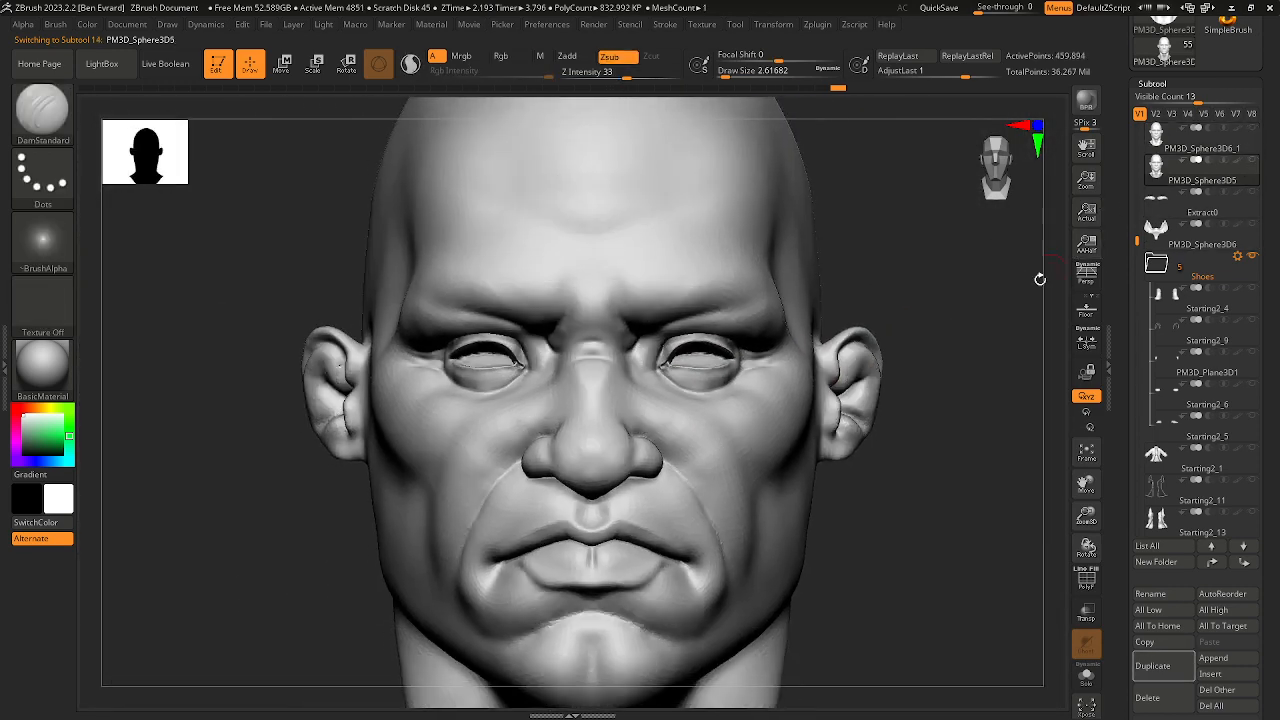
click(1160, 141)
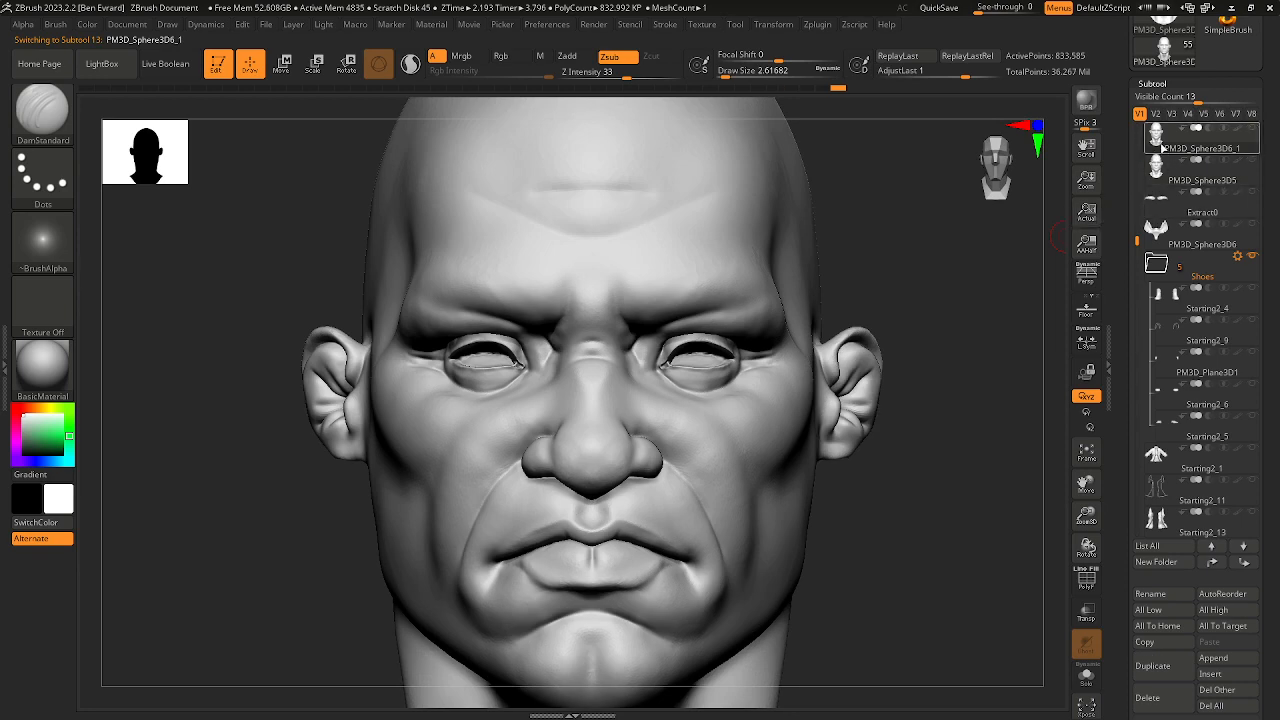
mouse_move(1162, 148)
click(1158, 172)
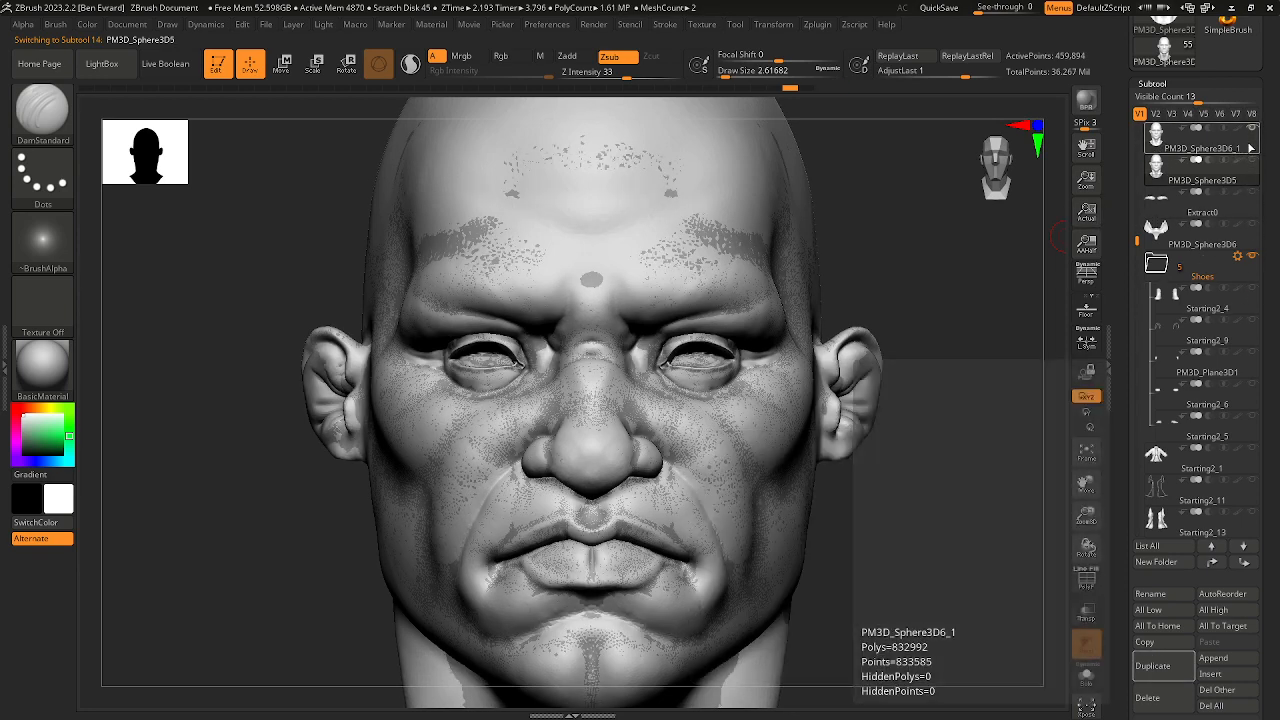
Step: Select the refined head subtool PM3D_Sphere3D6_1 and rename it Good_face_hd
click(1212, 143)
ctrl+right_drag(870, 285, 857, 434)
alt+right_drag(857, 434, 801, 387)
right_drag(801, 387, 830, 422)
scroll(1157, 380, down, 5)
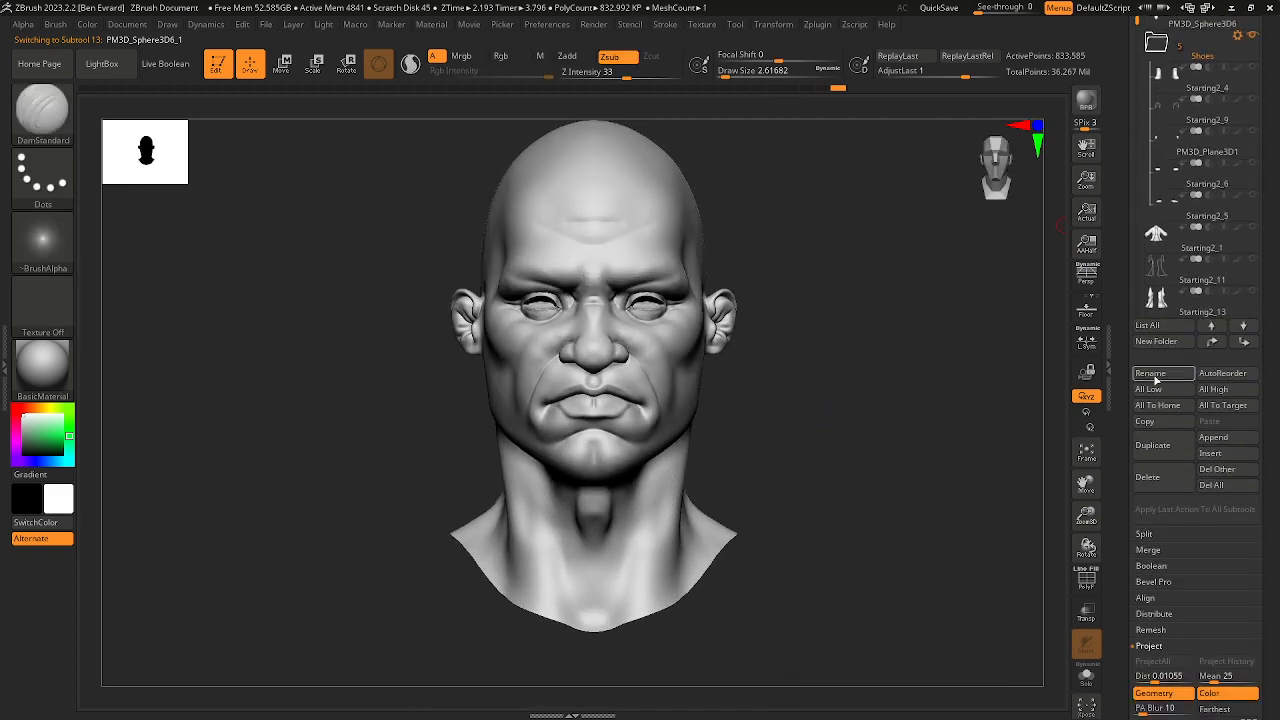
click(1152, 374)
key(BackSpace)
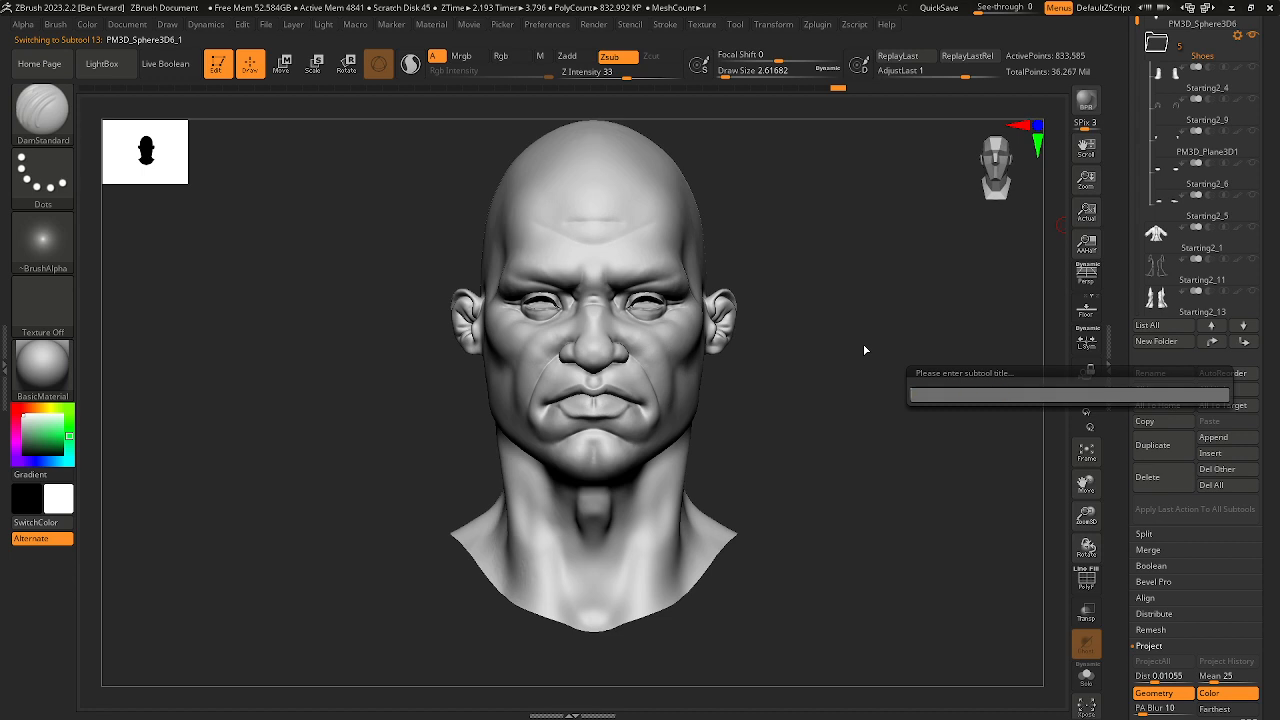
text(Good_face_hd)
key(Return)
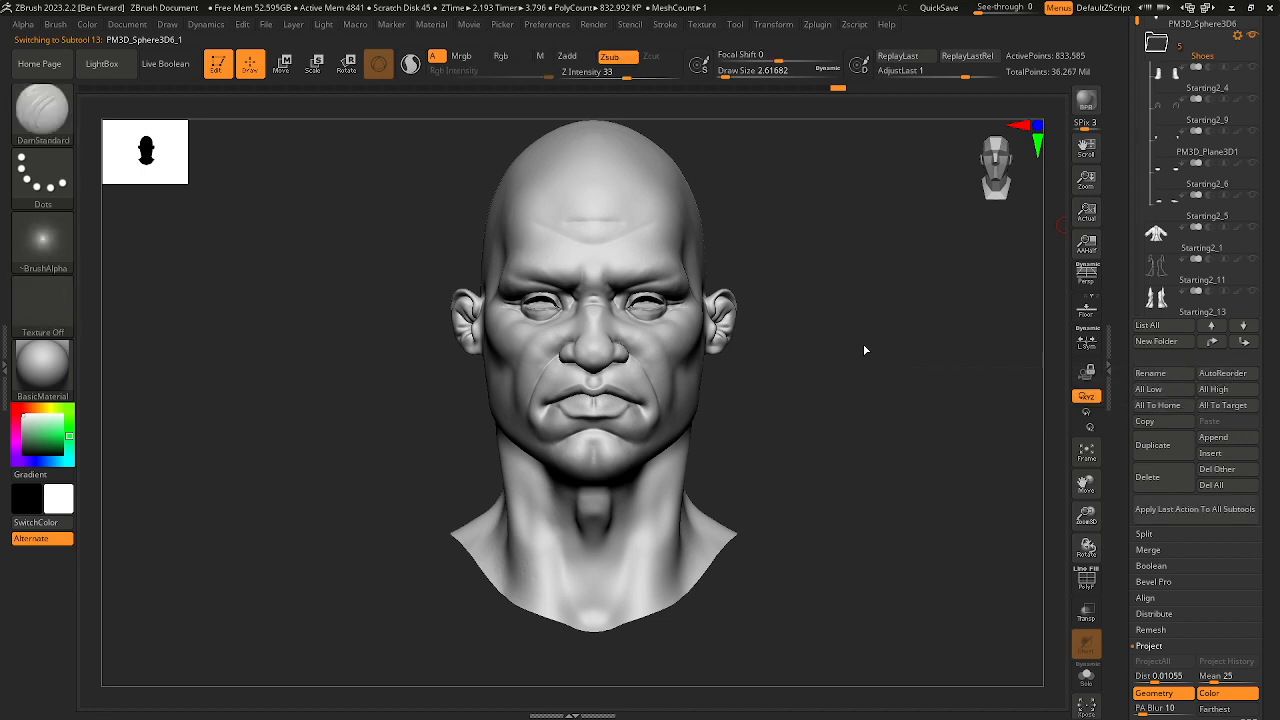
Step: Make all subtools of the character visible together with the renamed head
scroll(1154, 294, up, 5)
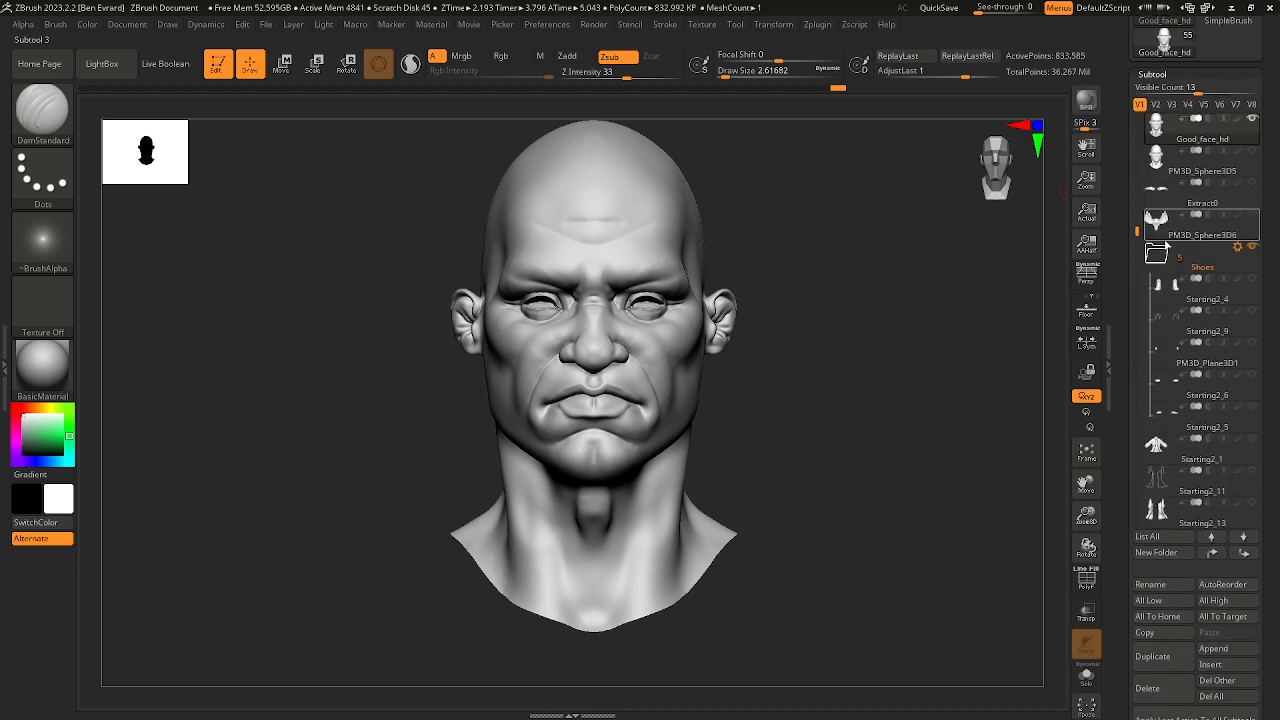
drag(1135, 275, 1144, 145)
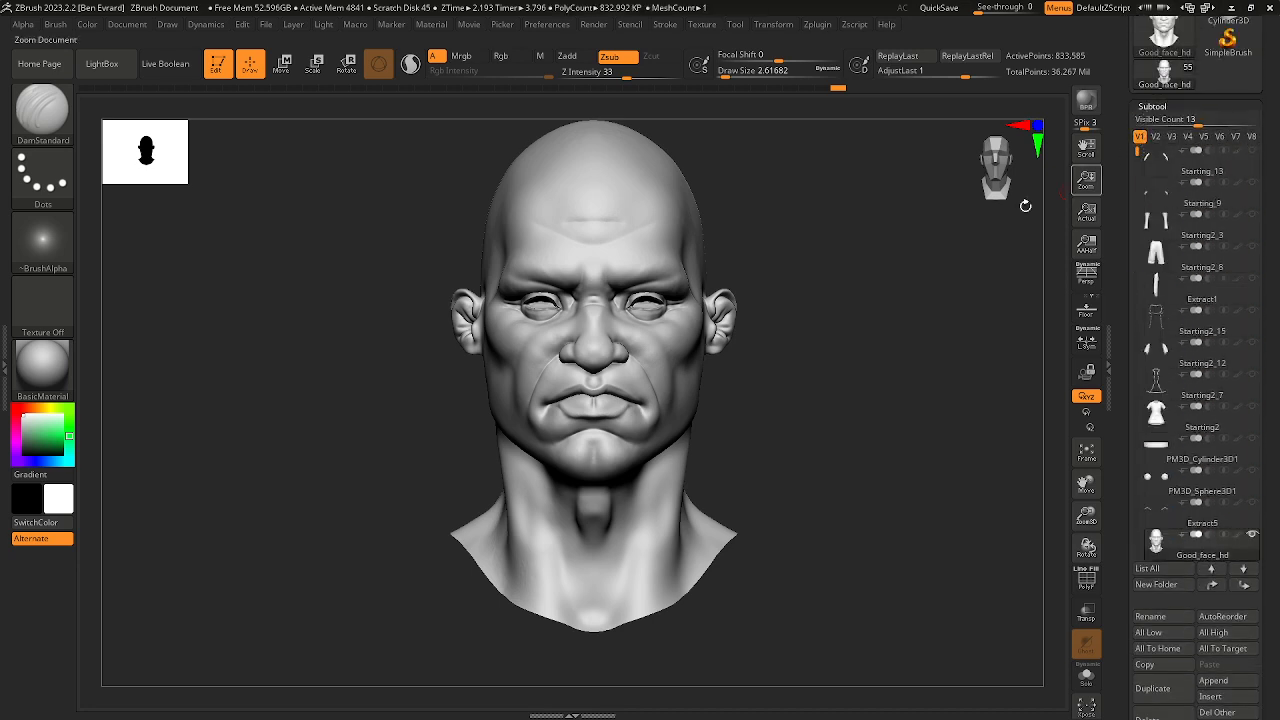
mouse_move(1025, 205)
mouse_down()
mouse_move(837, 363)
mouse_move(857, 363)
mouse_up()
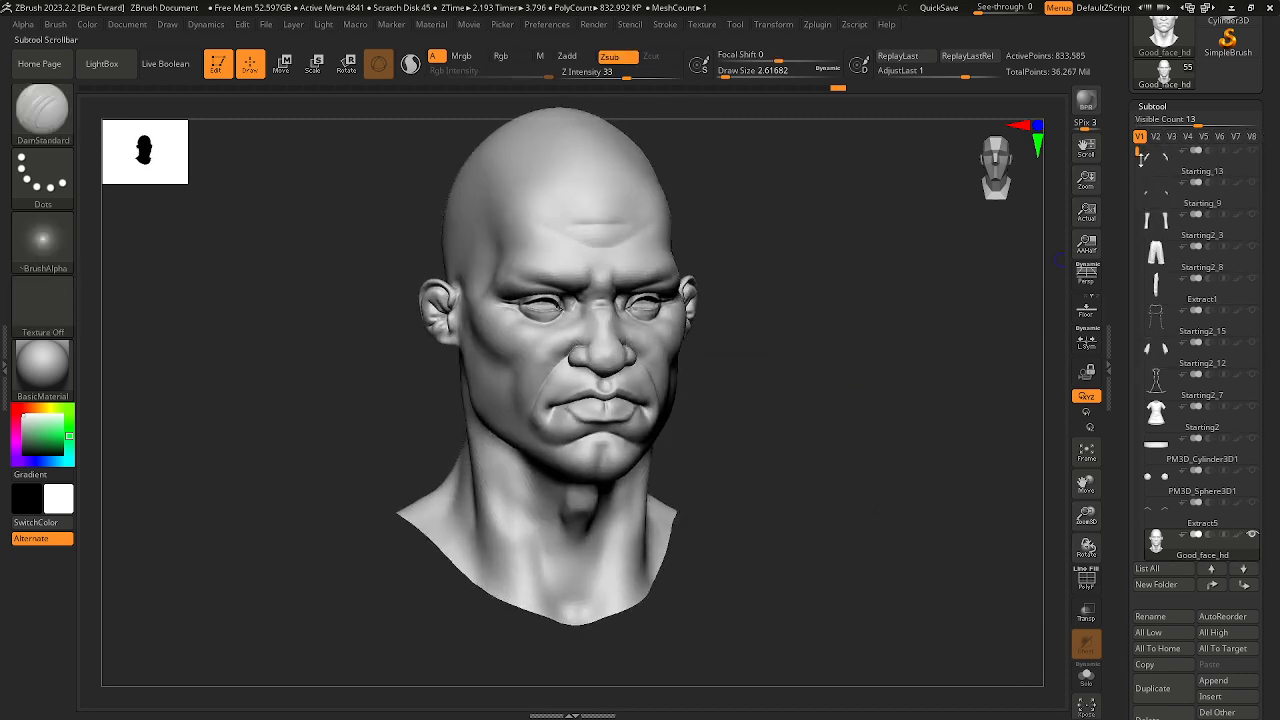
mouse_move(1141, 160)
mouse_down()
mouse_move(1140, 435)
mouse_move(1154, 146)
mouse_up()
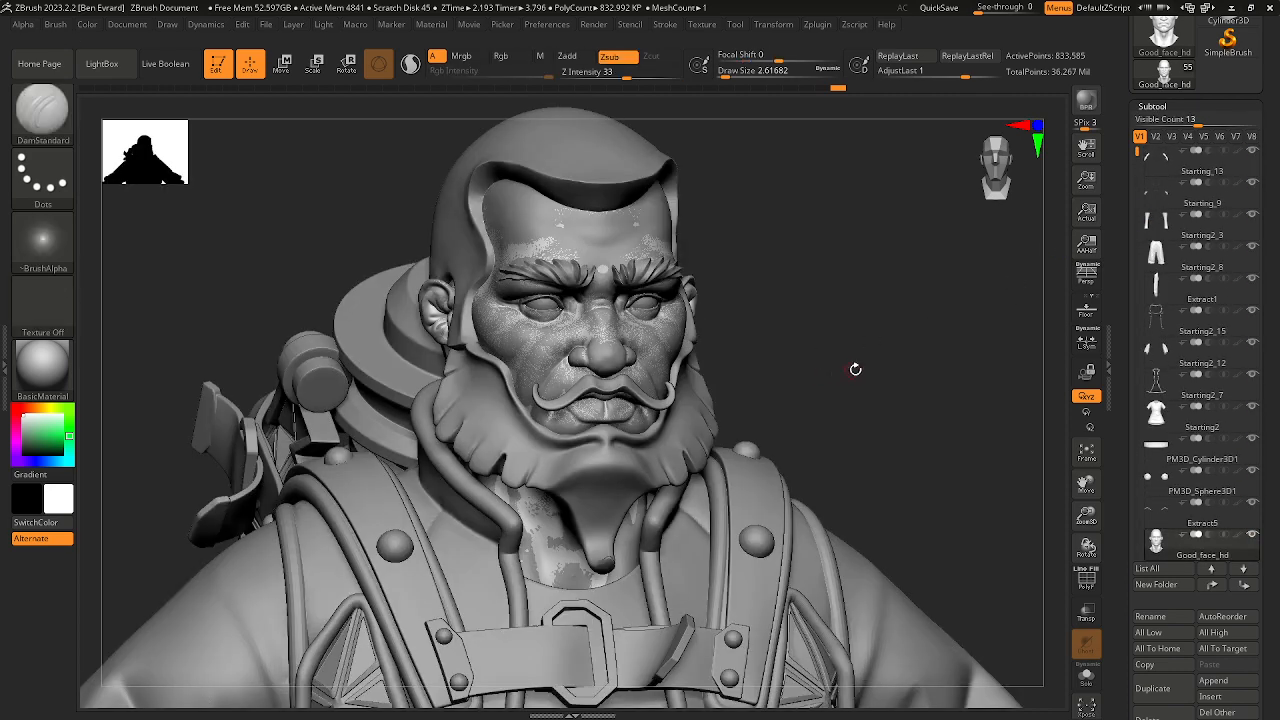
Step: Examine the complete character from head to boots, including the head, harness, clothing and trousers
drag(855, 366, 703, 357)
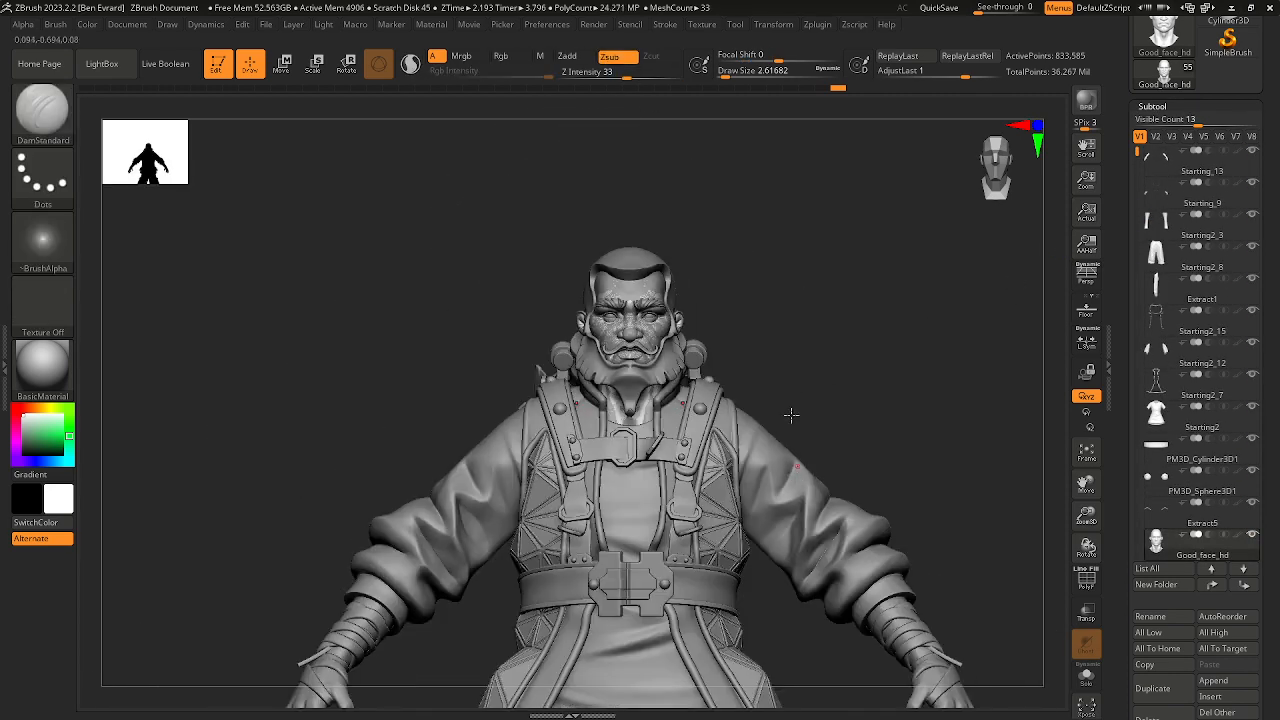
alt+drag(791, 414, 1016, 259)
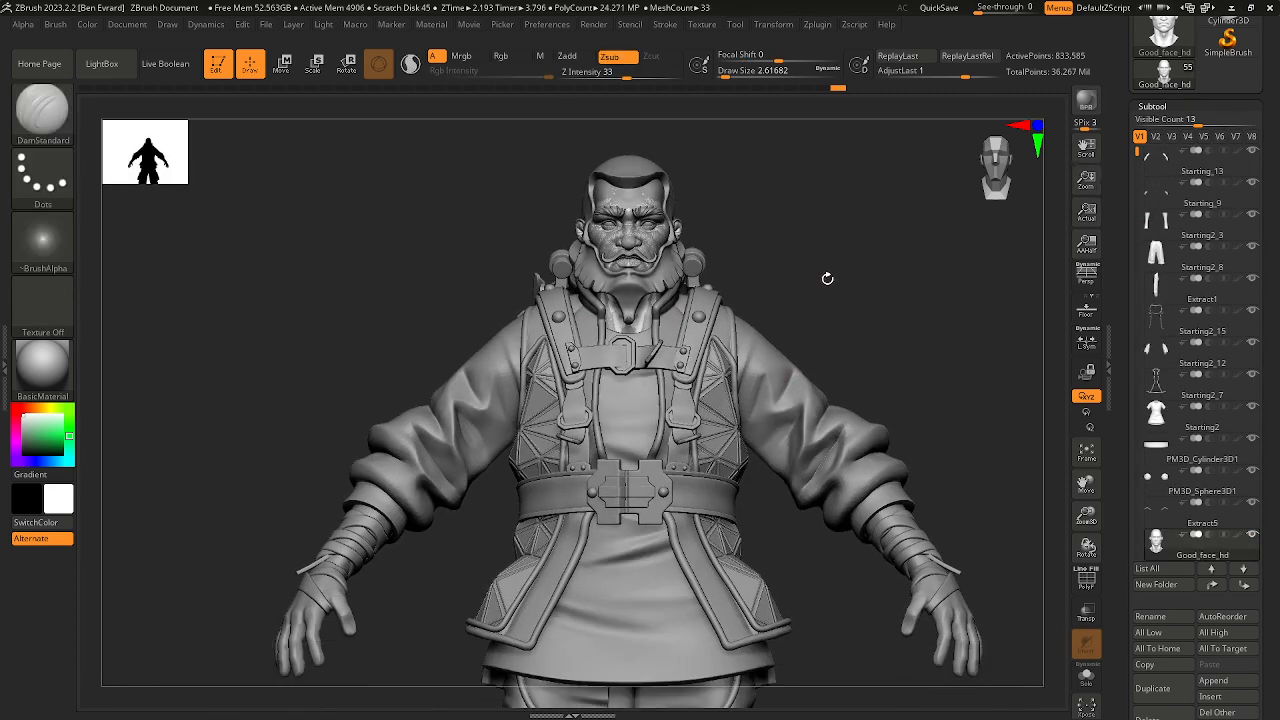
right_drag(901, 287, 836, 309)
ctrl+right_drag(836, 309, 985, 296)
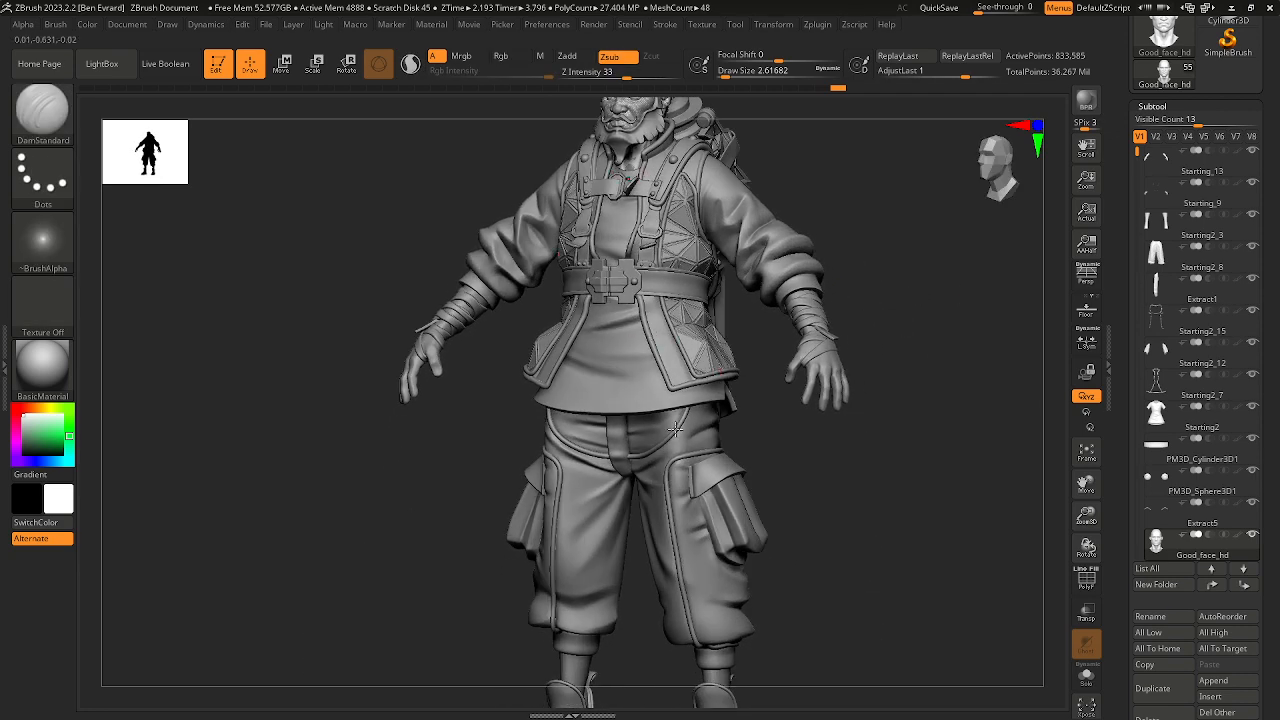
right_drag(724, 381, 675, 290)
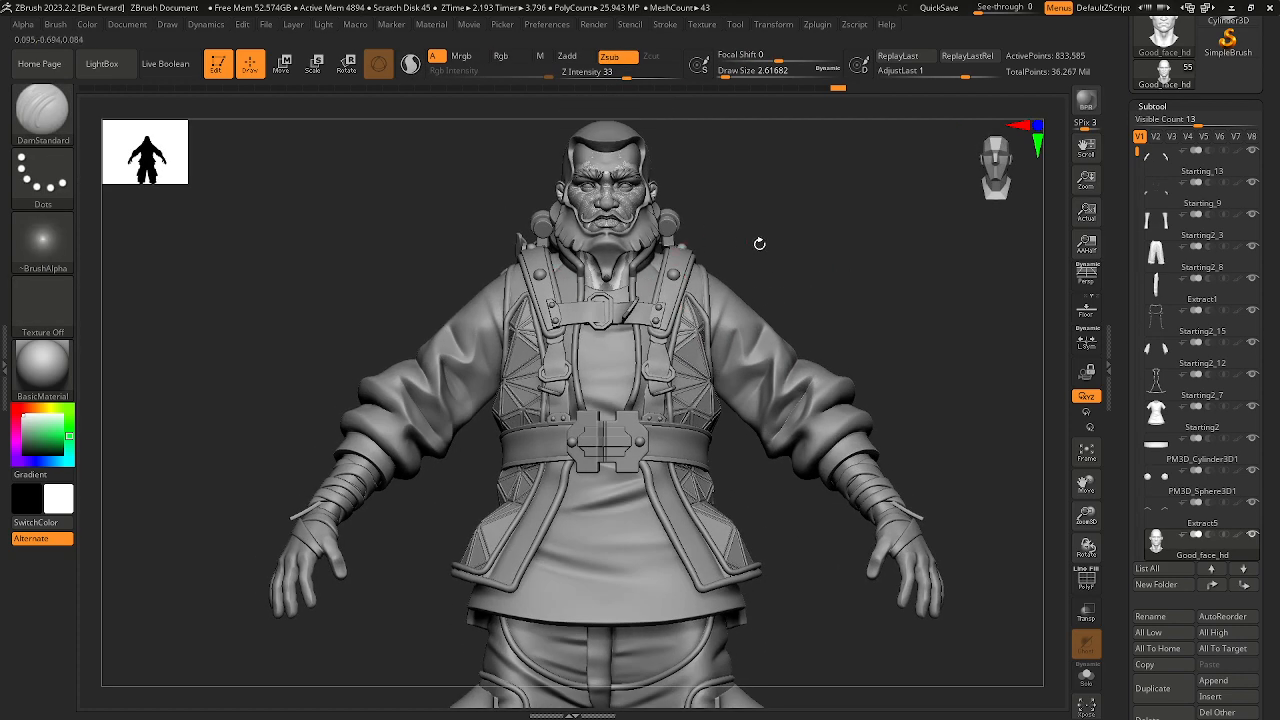
right_drag(759, 243, 700, 499)
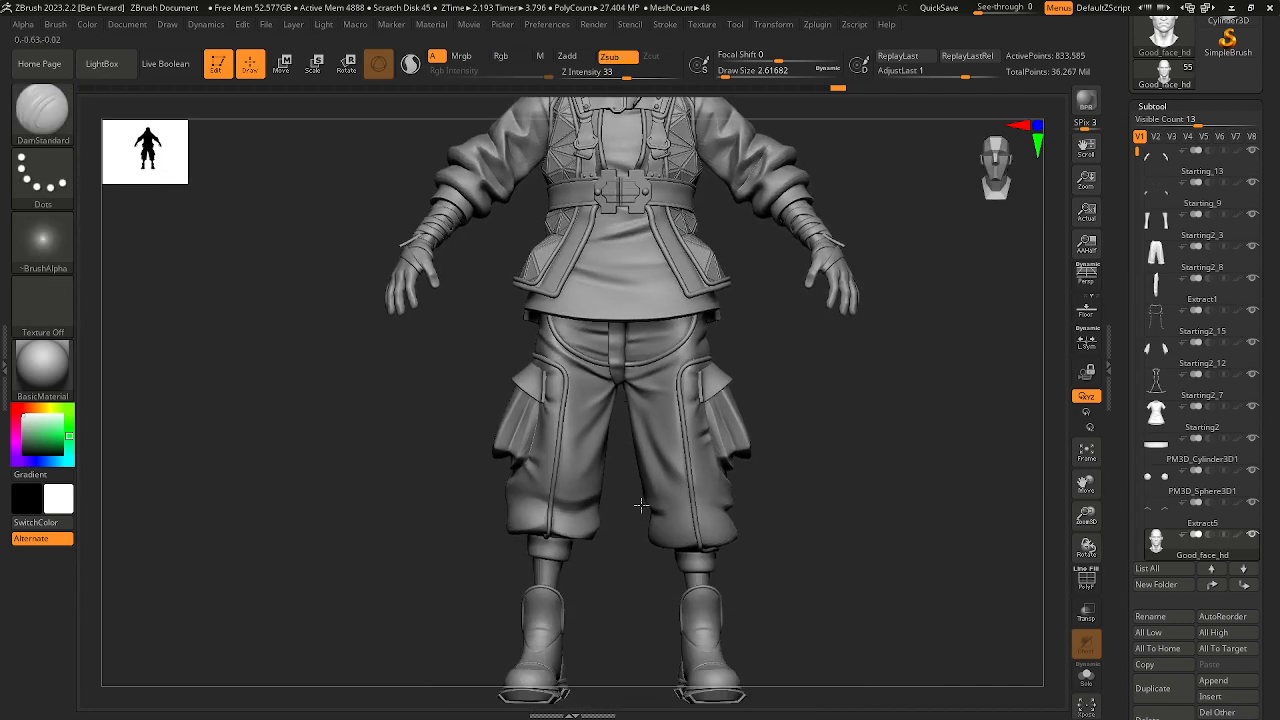
mouse_move(703, 313)
alt+right_down()
mouse_move(670, 401)
mouse_move(720, 330)
alt+right_up()
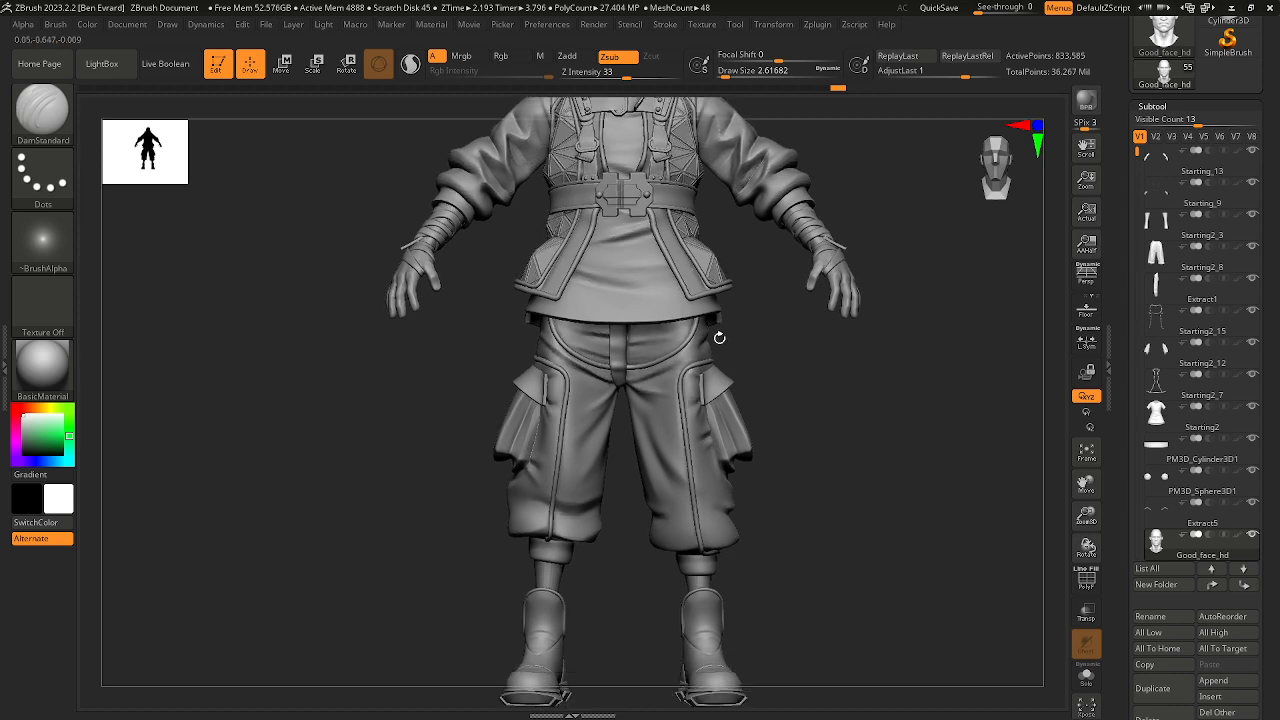
Step: Examine the character's trousers, cargo pockets, hands and boots from the front and side
ctrl+right_drag(749, 382, 683, 522)
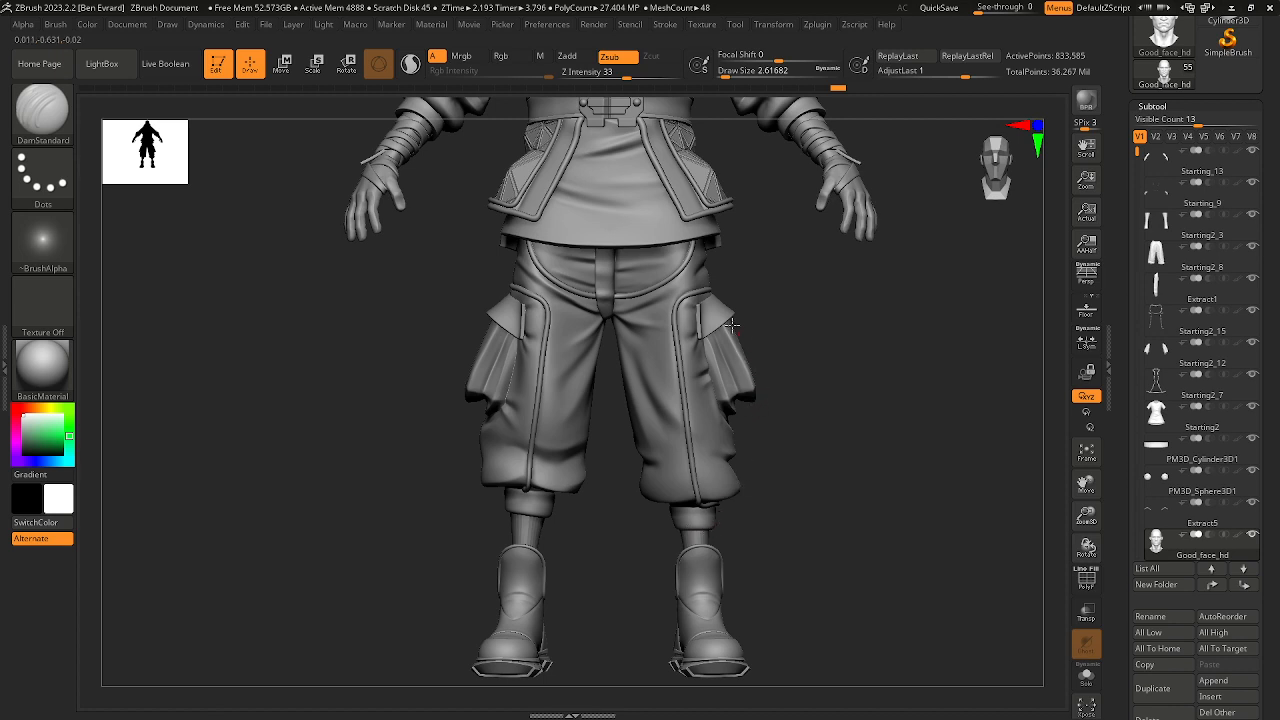
alt+right_drag(732, 325, 735, 262)
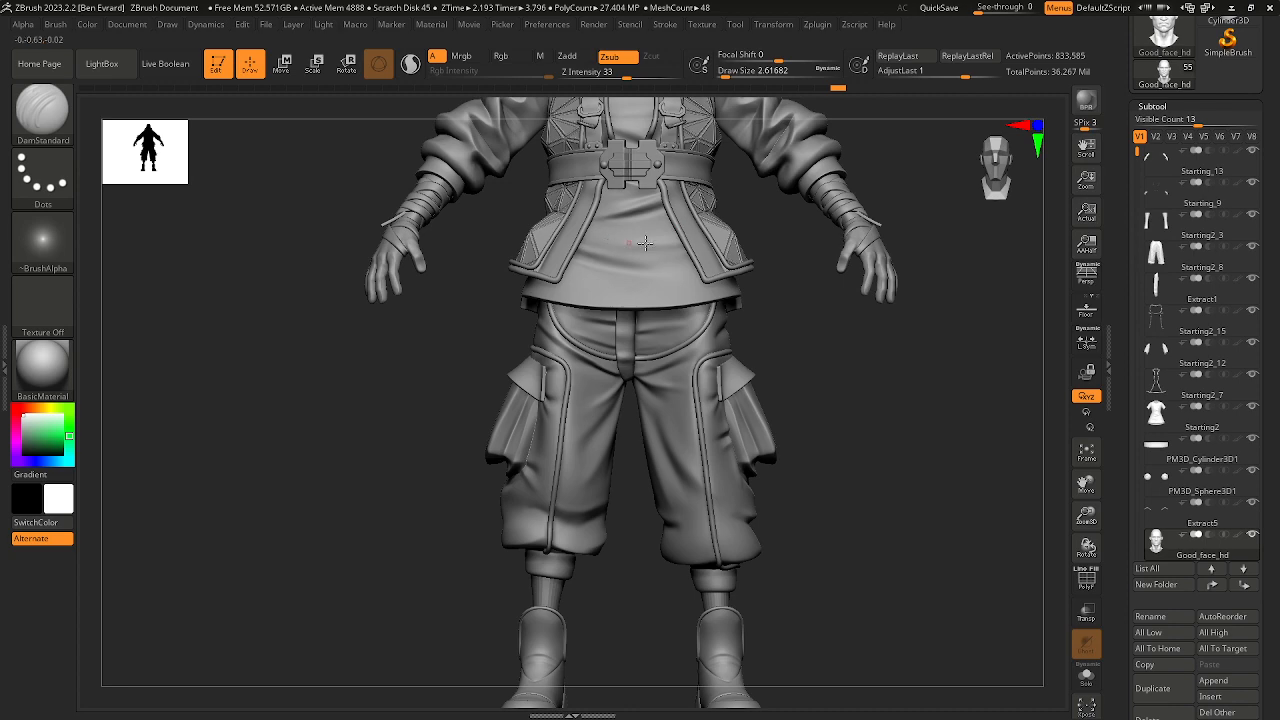
right_drag(660, 241, 713, 457)
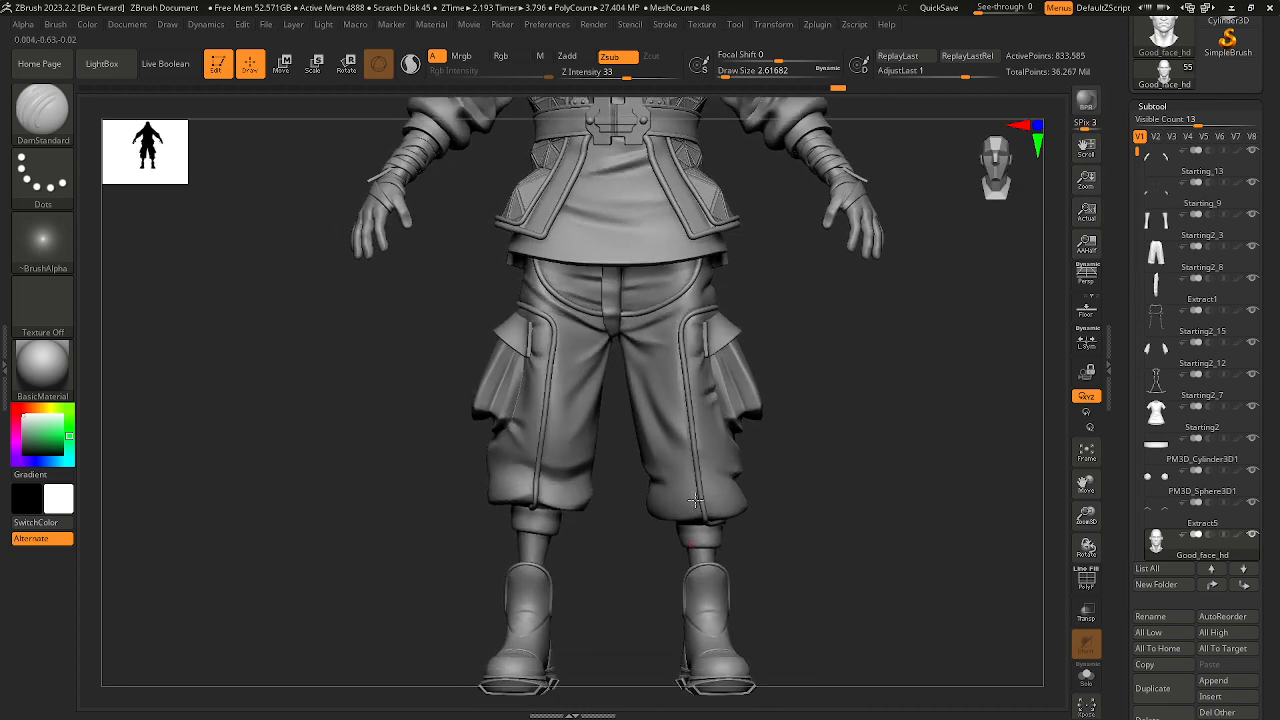
mouse_move(695, 501)
right_down()
mouse_move(788, 510)
mouse_move(716, 507)
right_up()
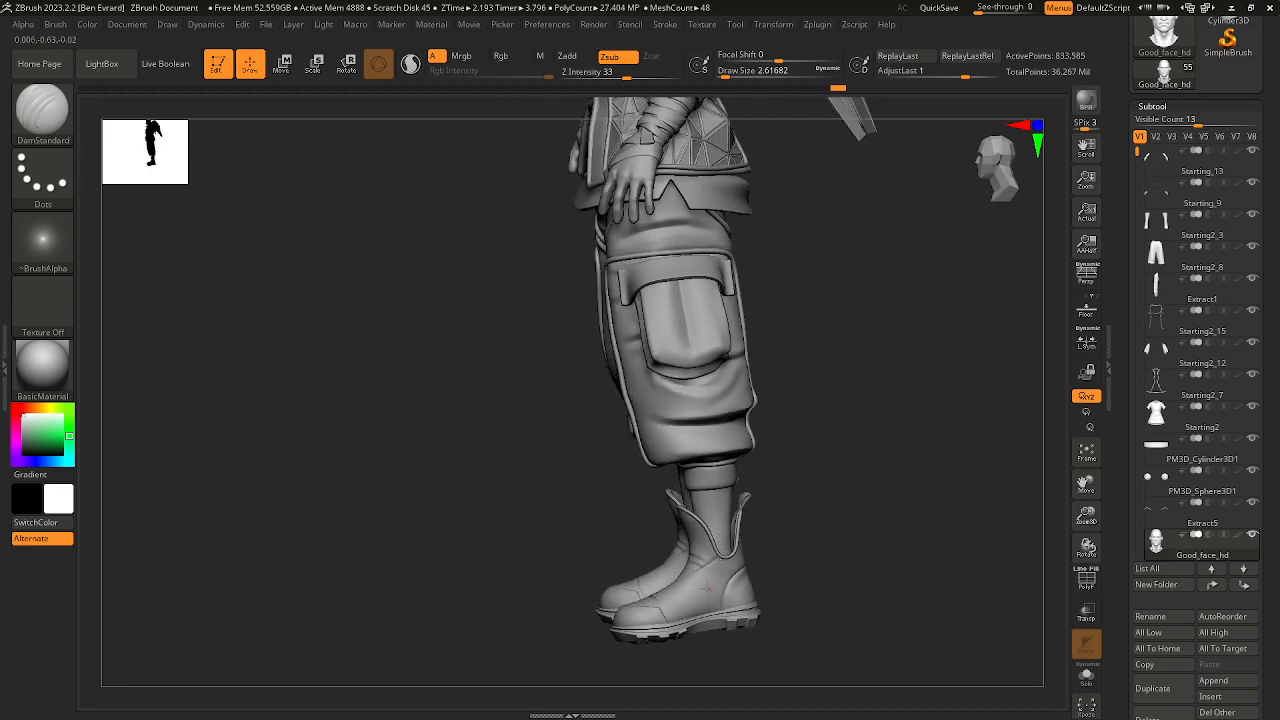
right_drag(778, 498, 742, 520)
Step: Select the boots subtool Starting2_4, inspect the boots up close, and review the front of the jacket and trousers
alt+click(718, 437)
alt+click(709, 554)
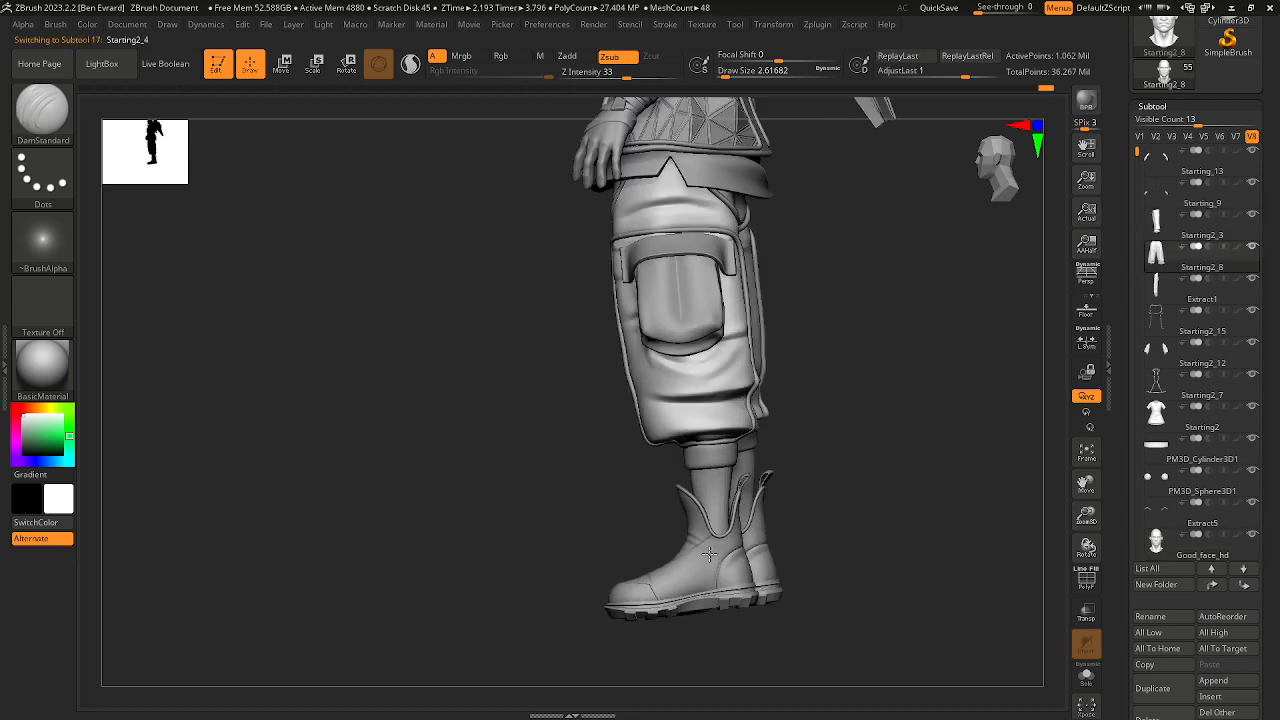
alt+right_drag(776, 474, 830, 210)
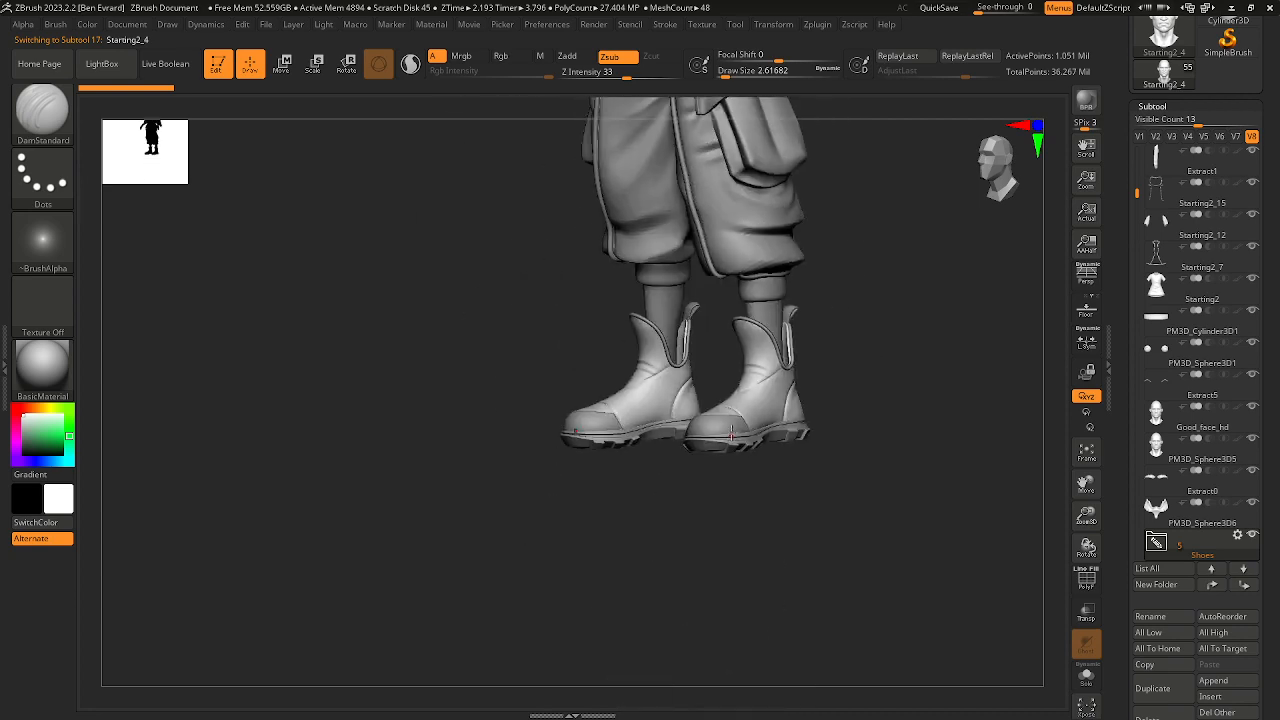
ctrl+right_drag(820, 410, 655, 489)
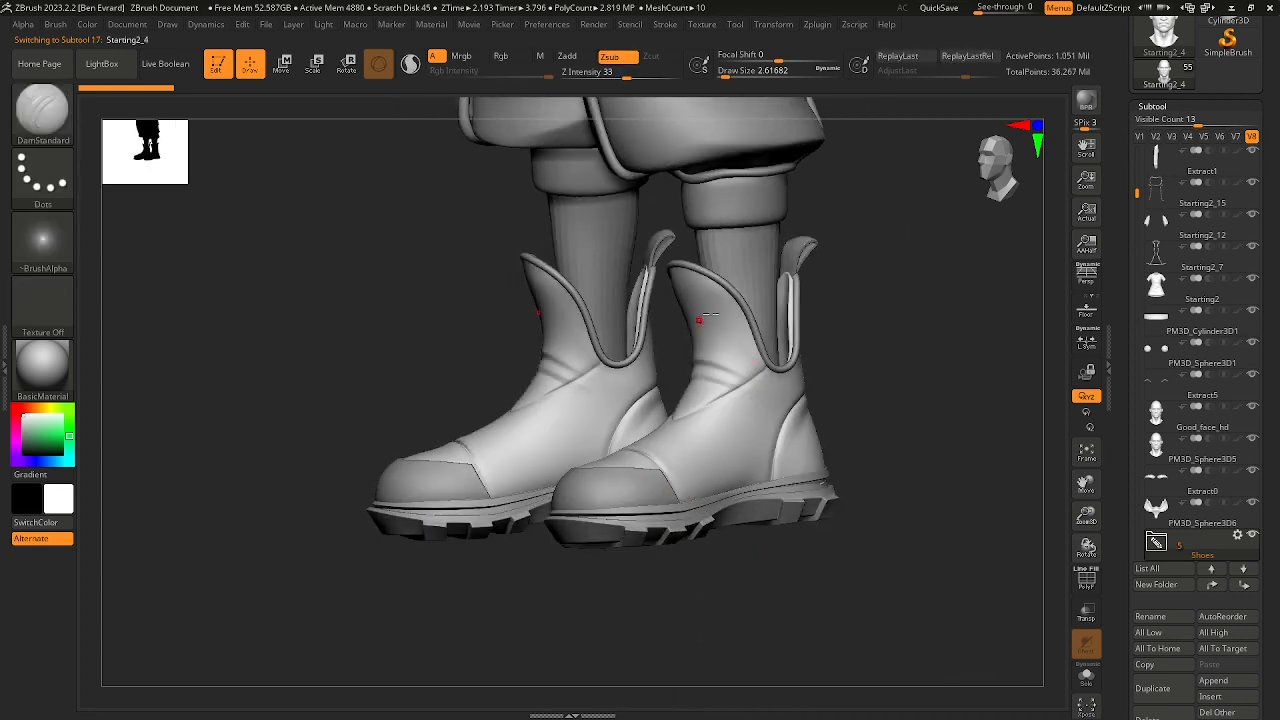
mouse_move(796, 270)
alt+right_down()
mouse_move(798, 438)
mouse_move(757, 320)
mouse_move(794, 434)
mouse_move(825, 447)
mouse_move(736, 413)
alt+right_up()
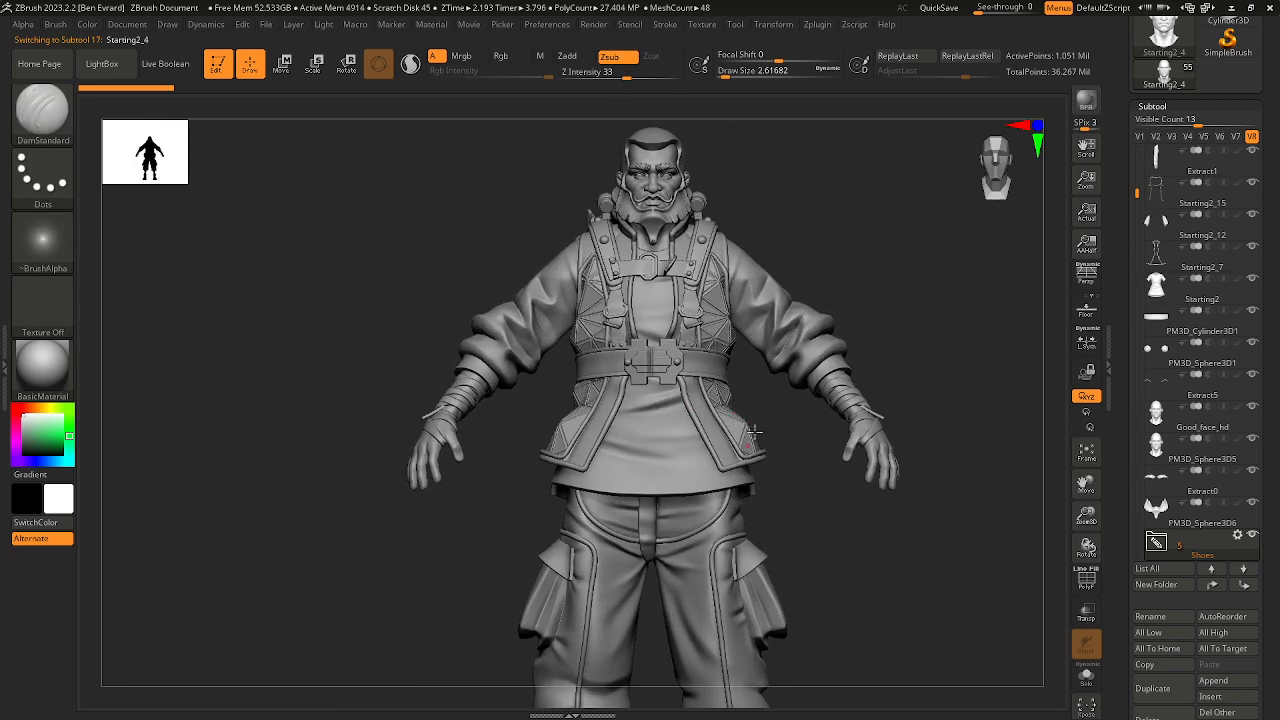
ctrl+right_drag(660, 405, 775, 545)
alt+right_drag(775, 545, 791, 319)
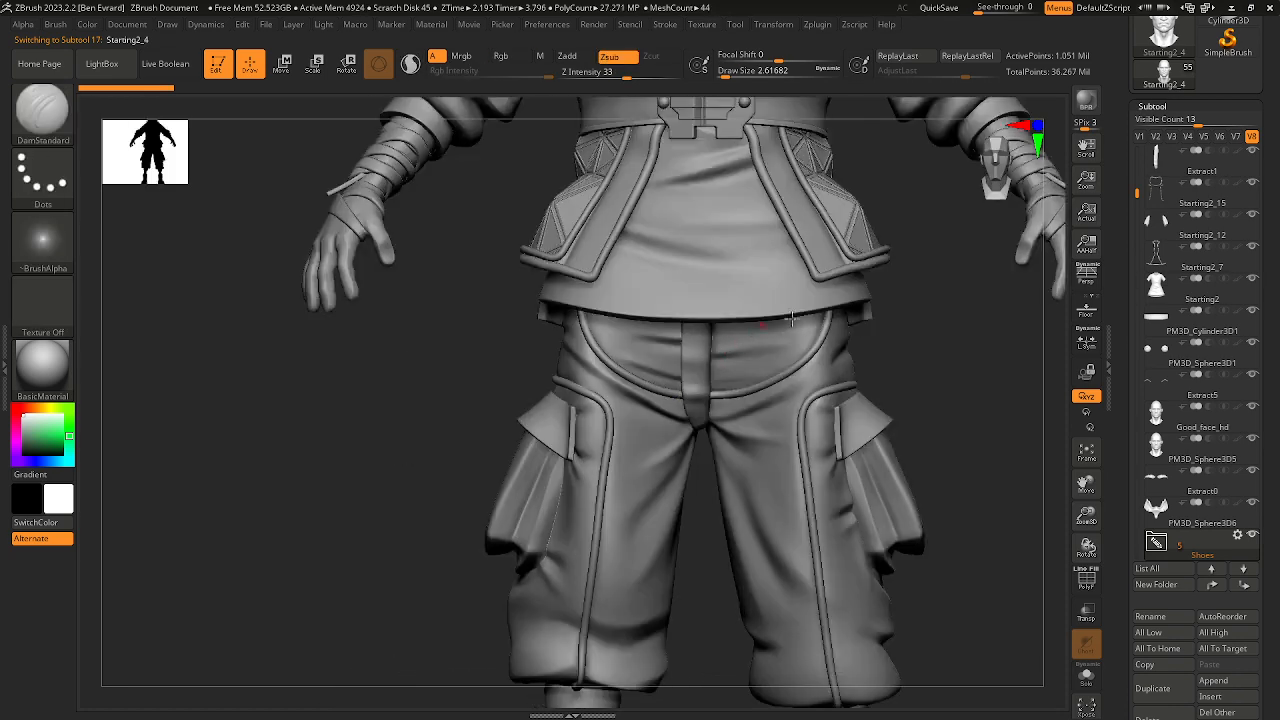
Step: Select the backpack subtool PM3D_Sphere3D1_2 and create a new subtool folder named SacAdos for it
mouse_move(1136, 194)
mouse_down()
mouse_move(1129, 477)
mouse_move(1143, 402)
mouse_up()
click(1166, 314)
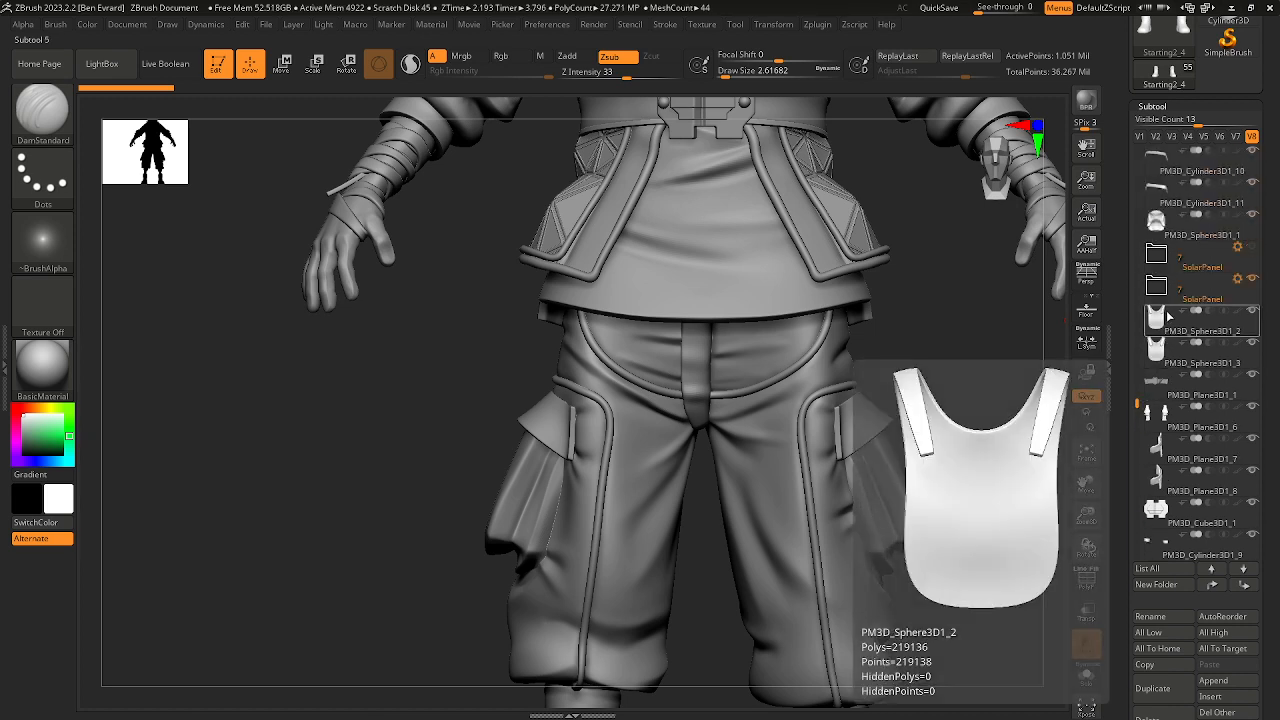
click(1168, 316)
drag(1273, 422, 1265, 312)
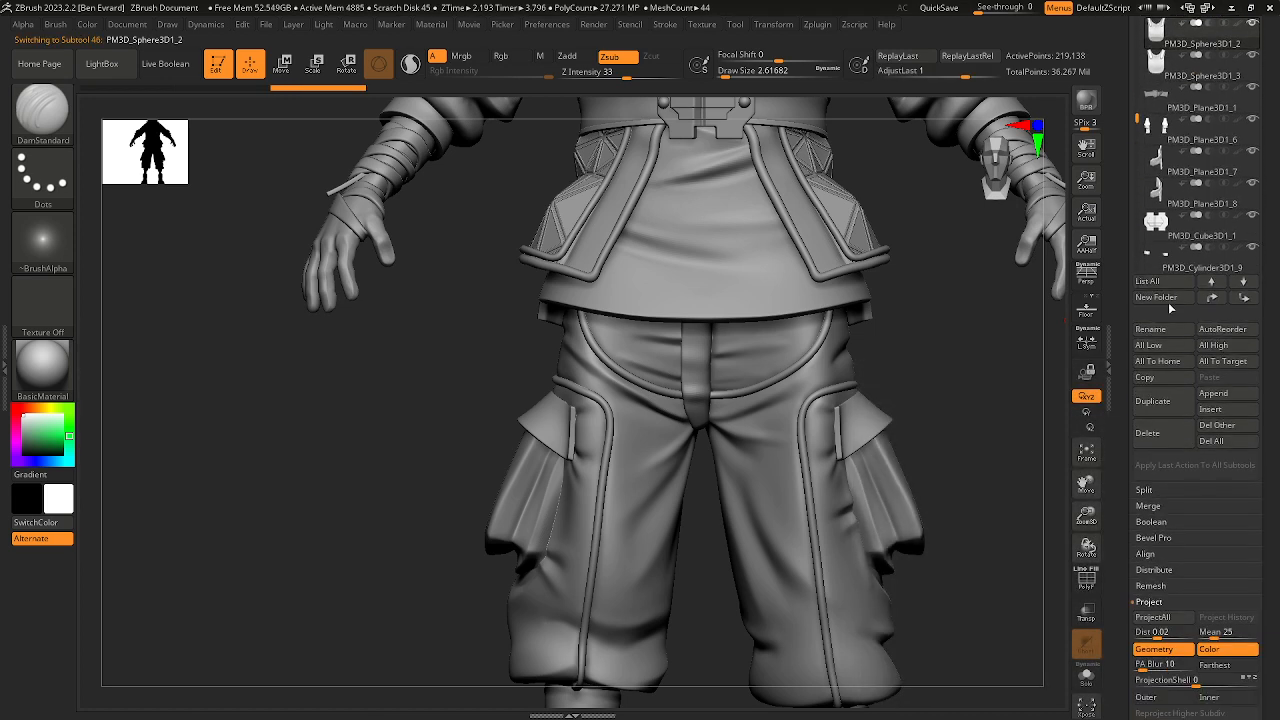
click(1166, 300)
text(SacAdos)
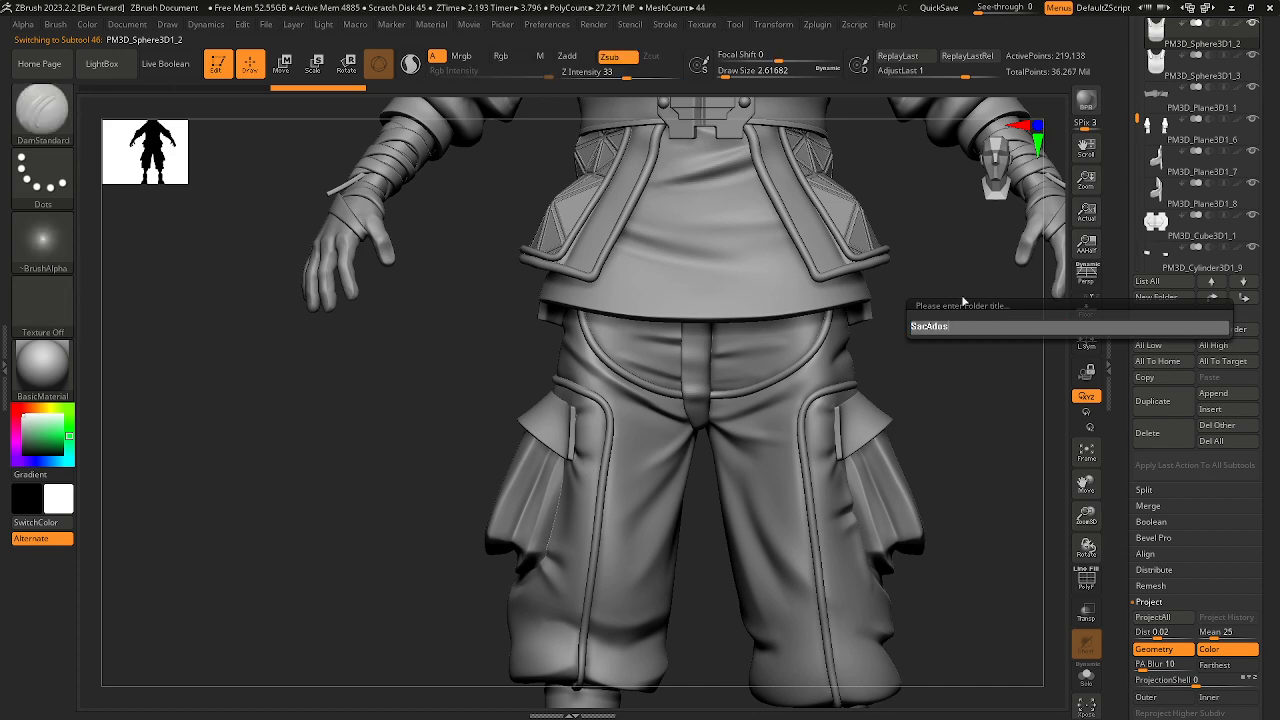
key(Return)
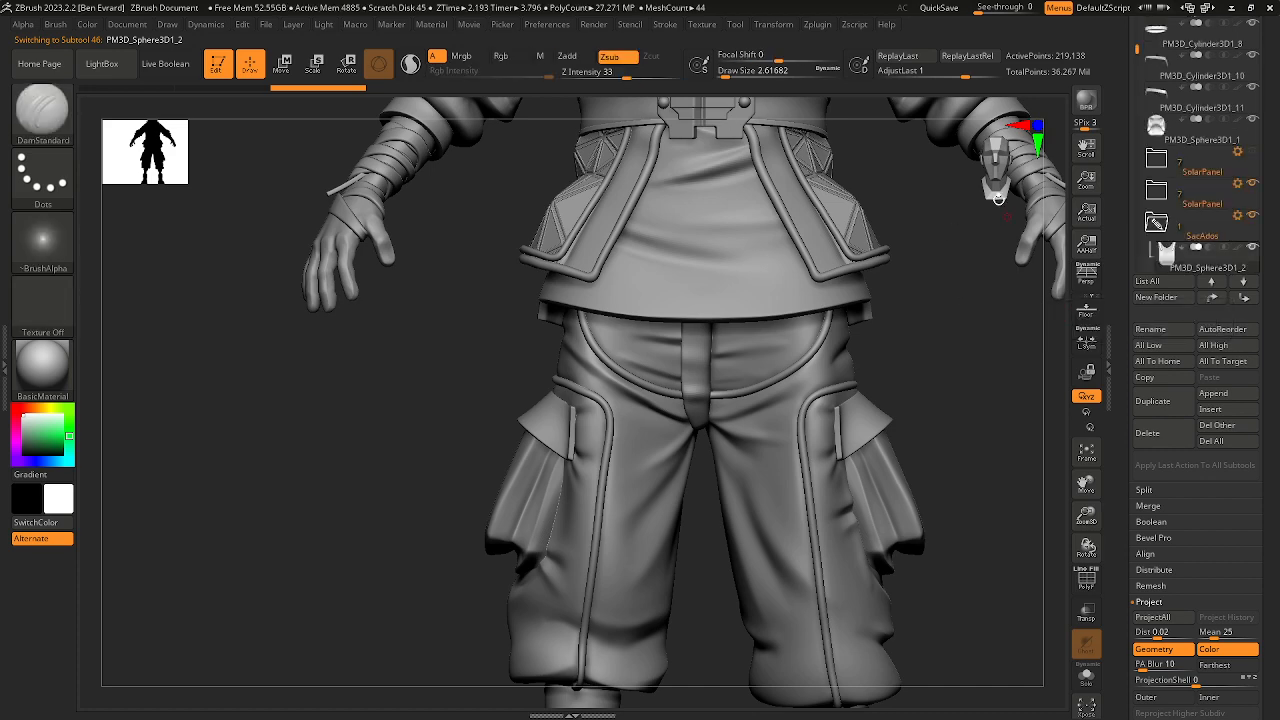
Step: Move PM3D_Sphere3D1_3, PM3D_Plane3D1_1, _6, _7, _8 and PM3D_Cube3D1_1 into the SacAdos folder
drag(1248, 210, 1258, 456)
alt+drag(894, 263, 885, 359)
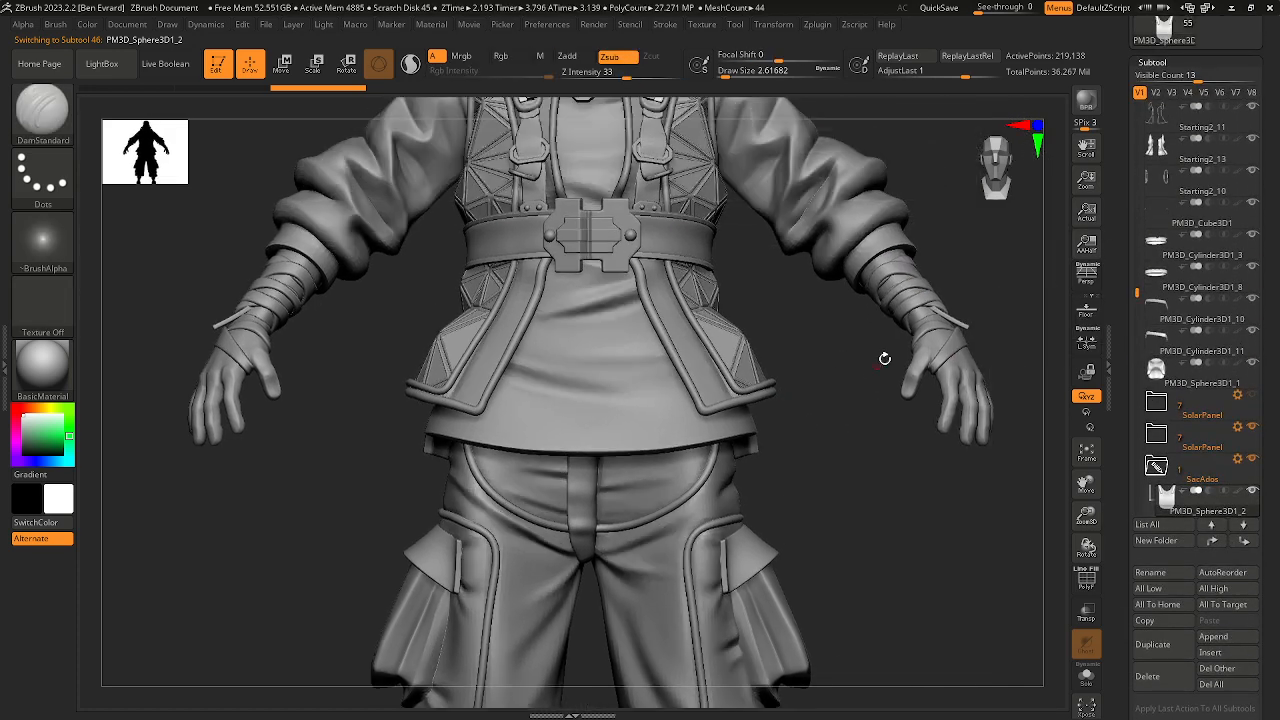
alt+drag(908, 401, 899, 351)
alt+drag(853, 316, 888, 377)
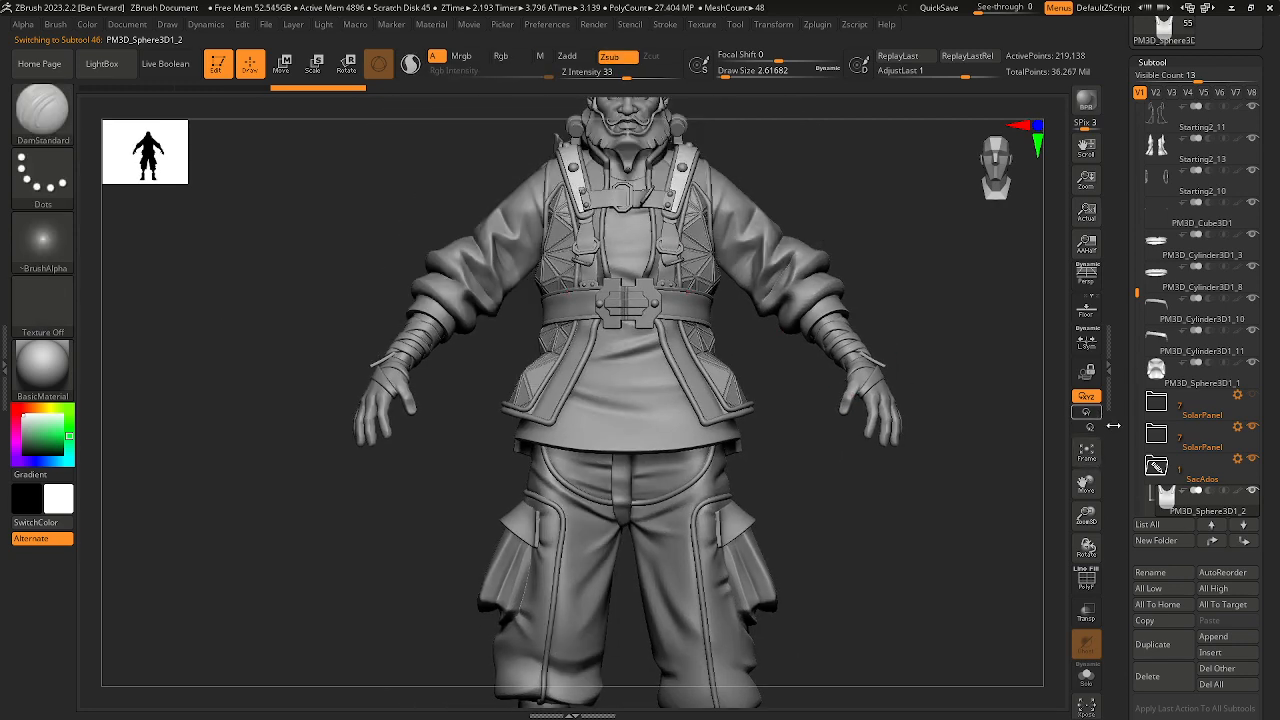
drag(1136, 289, 1134, 333)
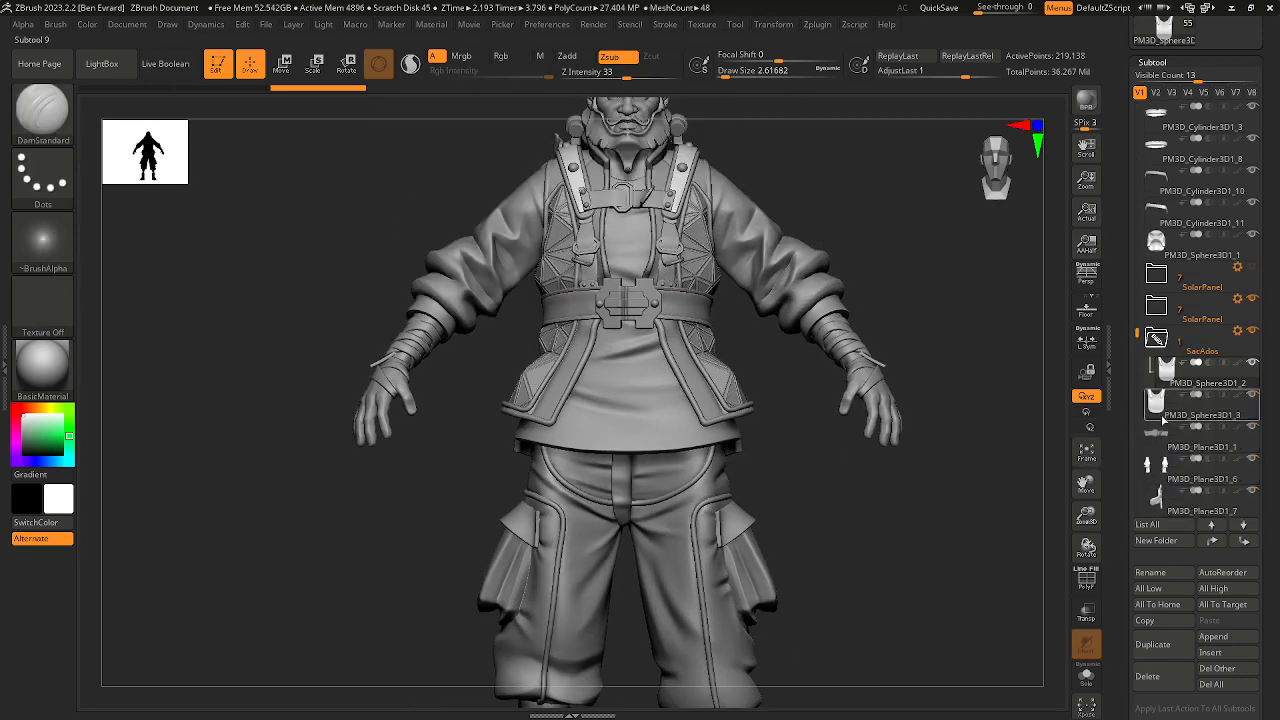
drag(1163, 420, 1173, 380)
drag(1165, 445, 1171, 414)
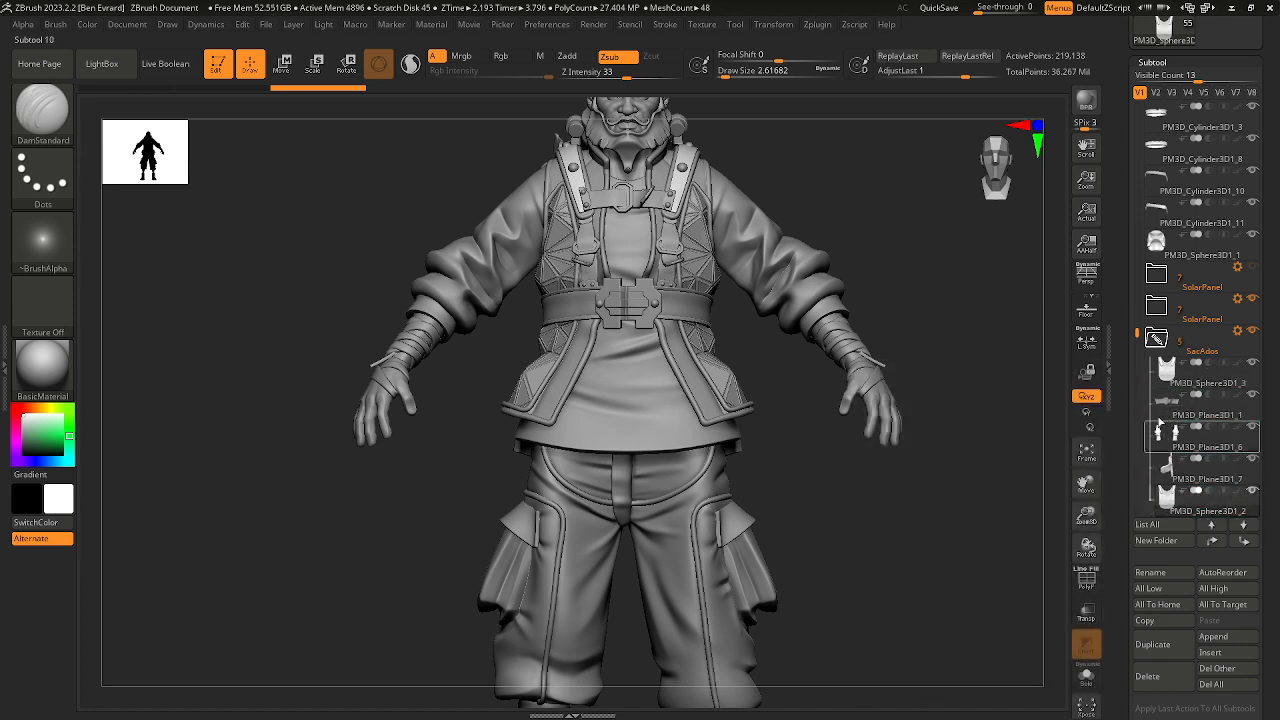
drag(1136, 335, 1168, 370)
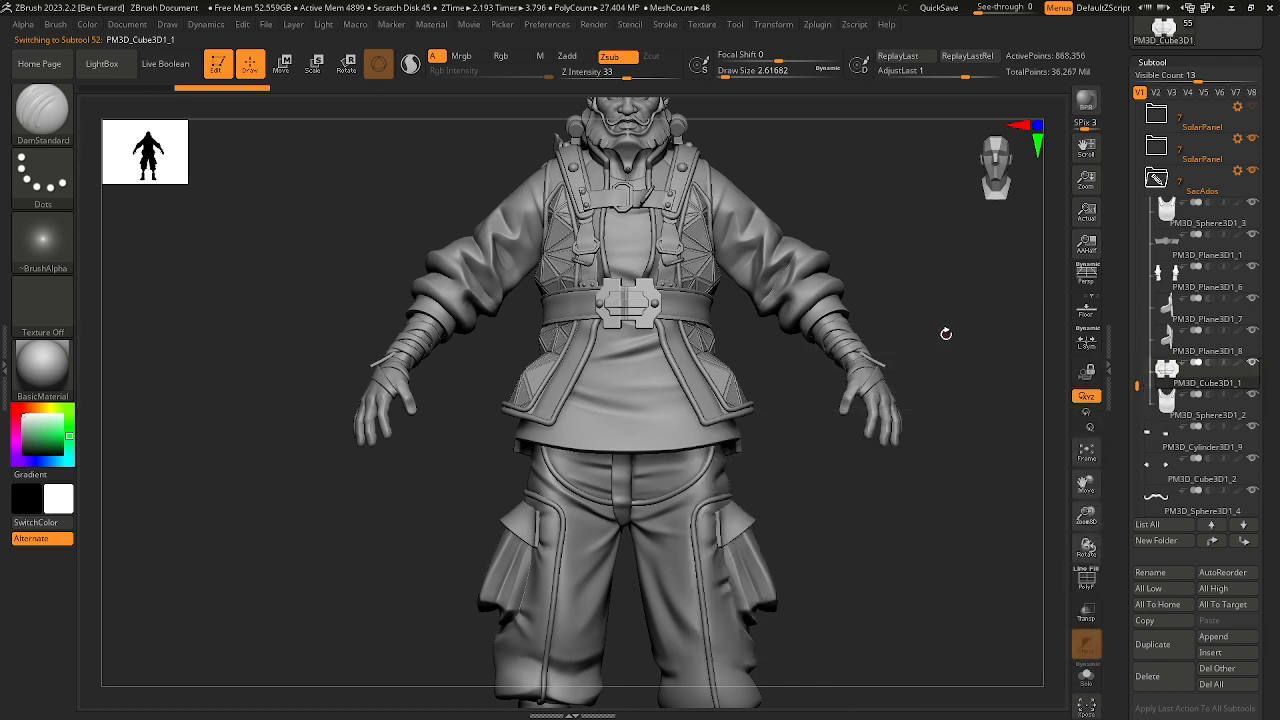
Step: Check the subtool list for remaining backpack parts by toggling the SacAdos folder's visibility, leaving the folder hidden
mouse_move(1169, 404)
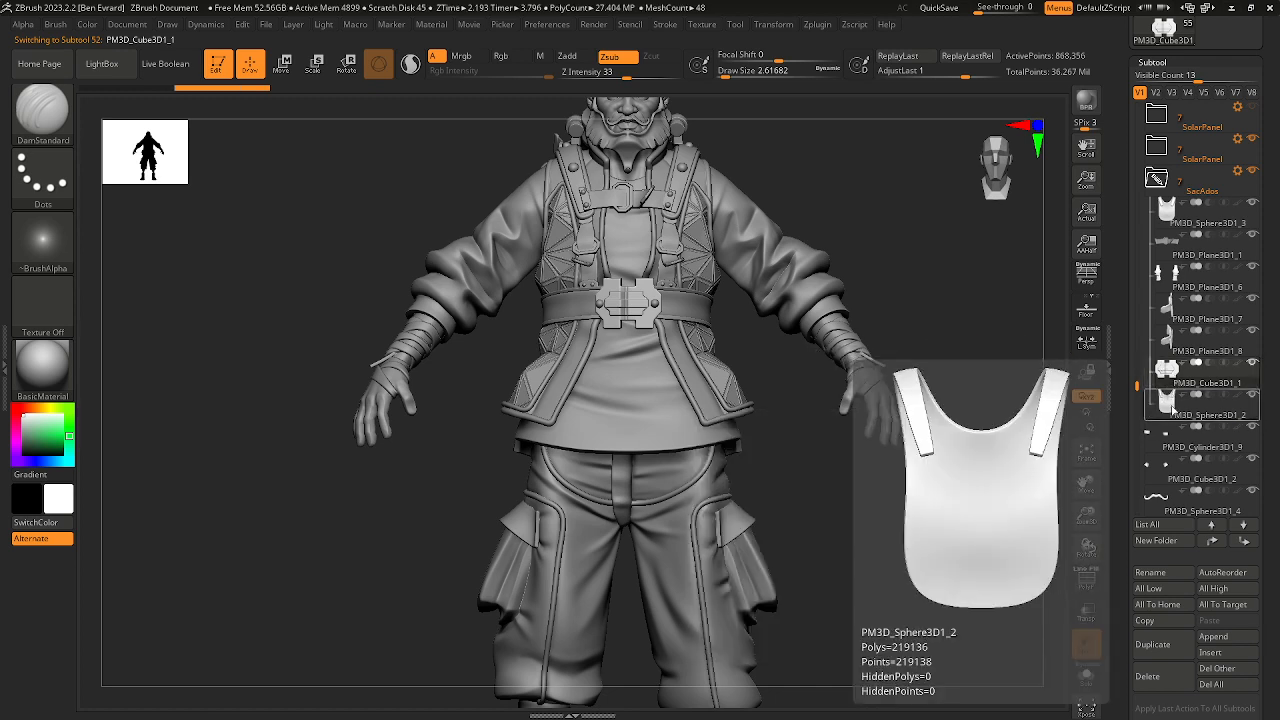
mouse_move(1163, 443)
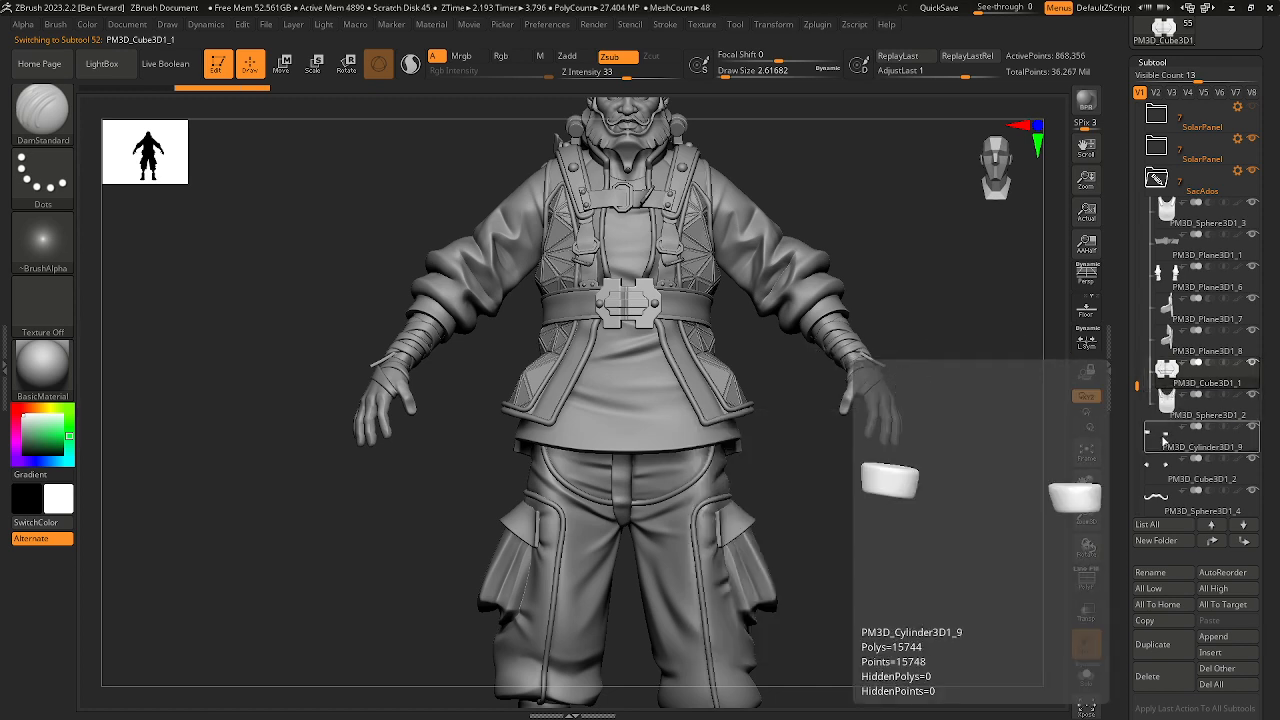
drag(1139, 387, 1138, 330)
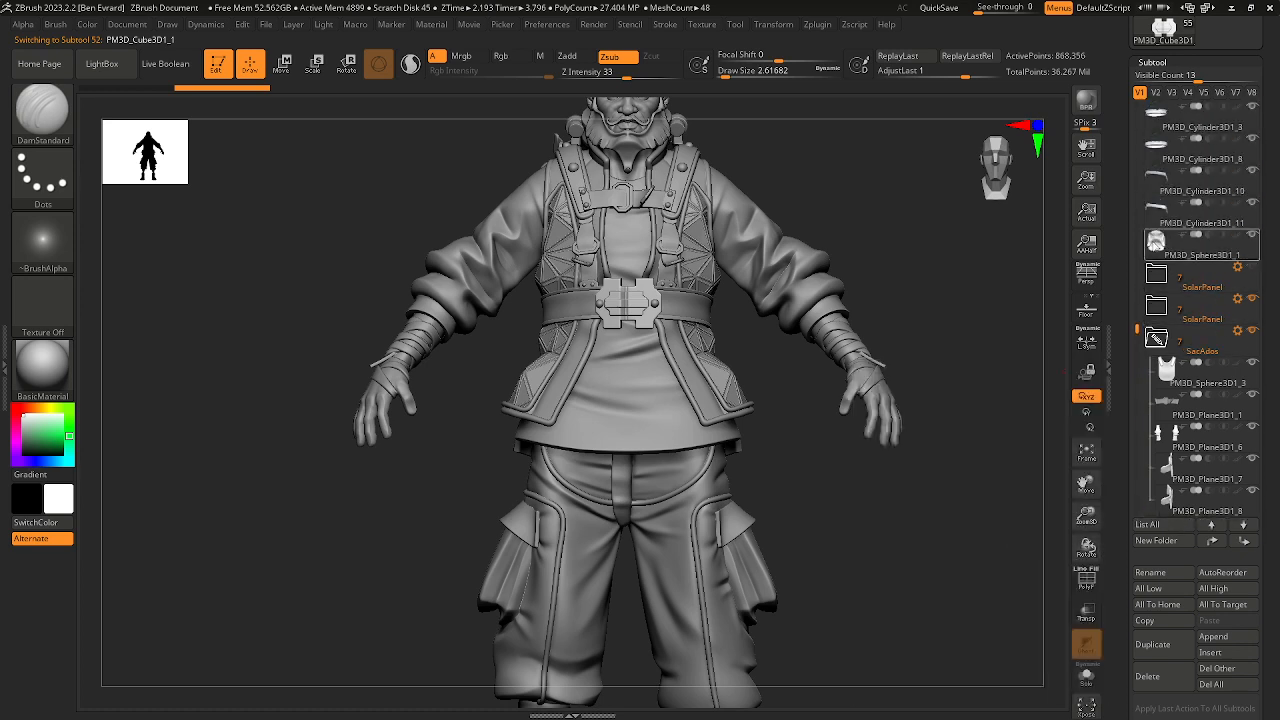
mouse_move(1156, 241)
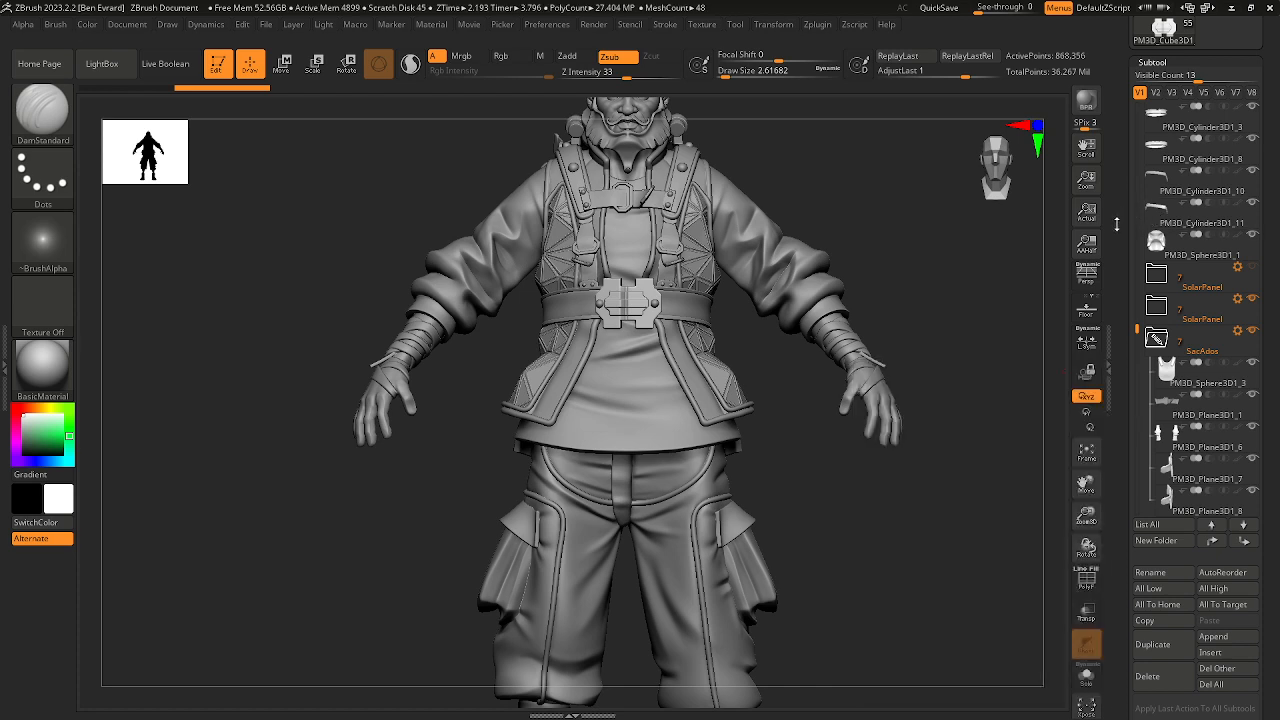
click(1253, 332)
click(1253, 332)
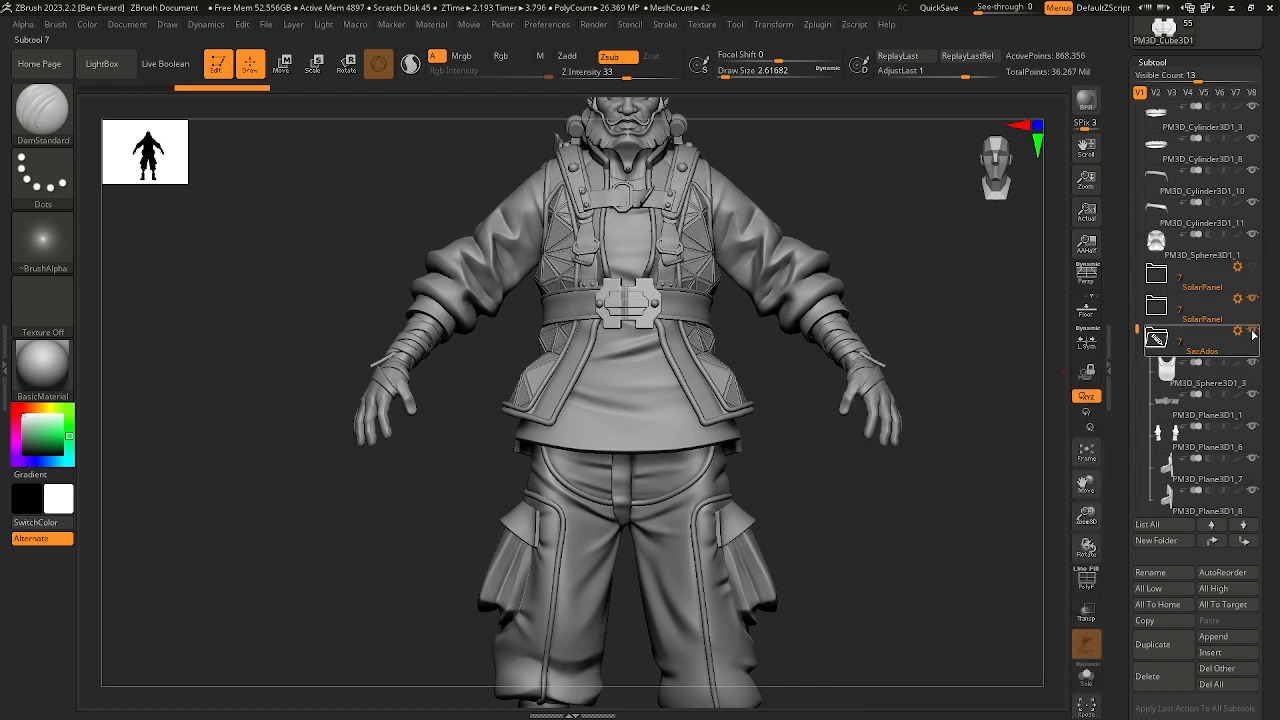
click(1253, 332)
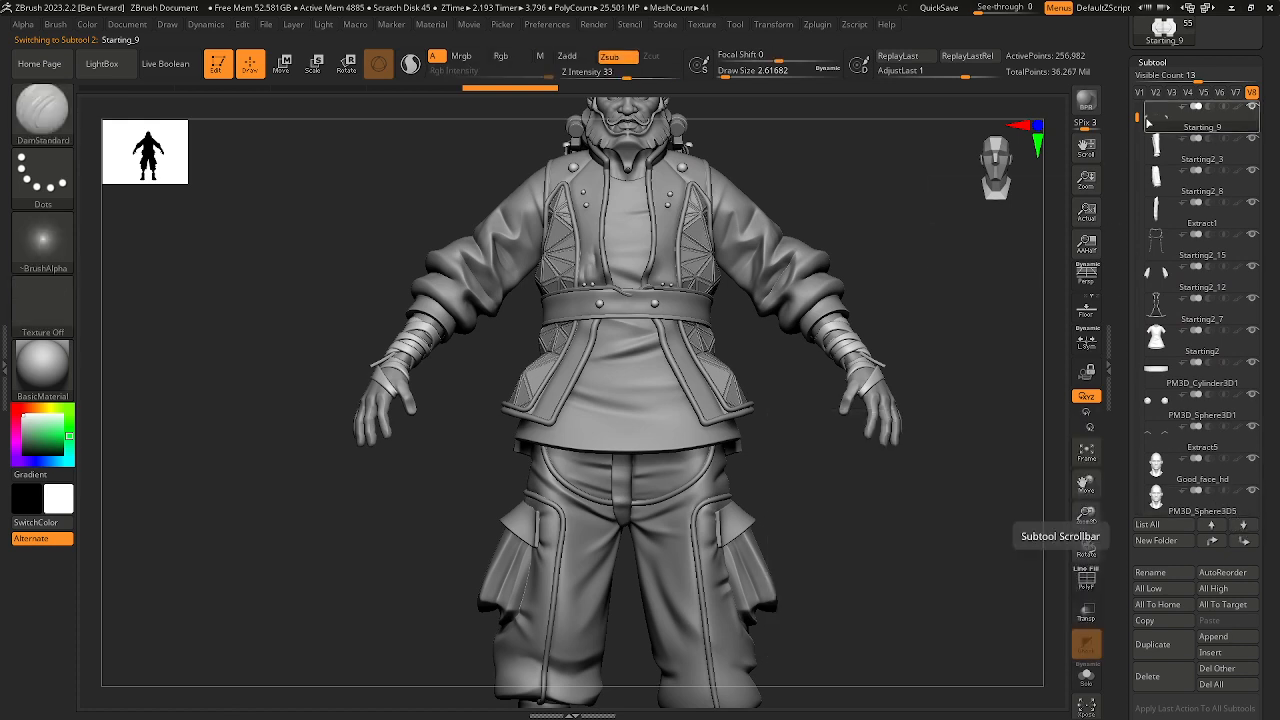
Step: Move the rivets and wrist wraps subtool Starting_9 to the end of the subtool list and isolate it
shift+click(1246, 543)
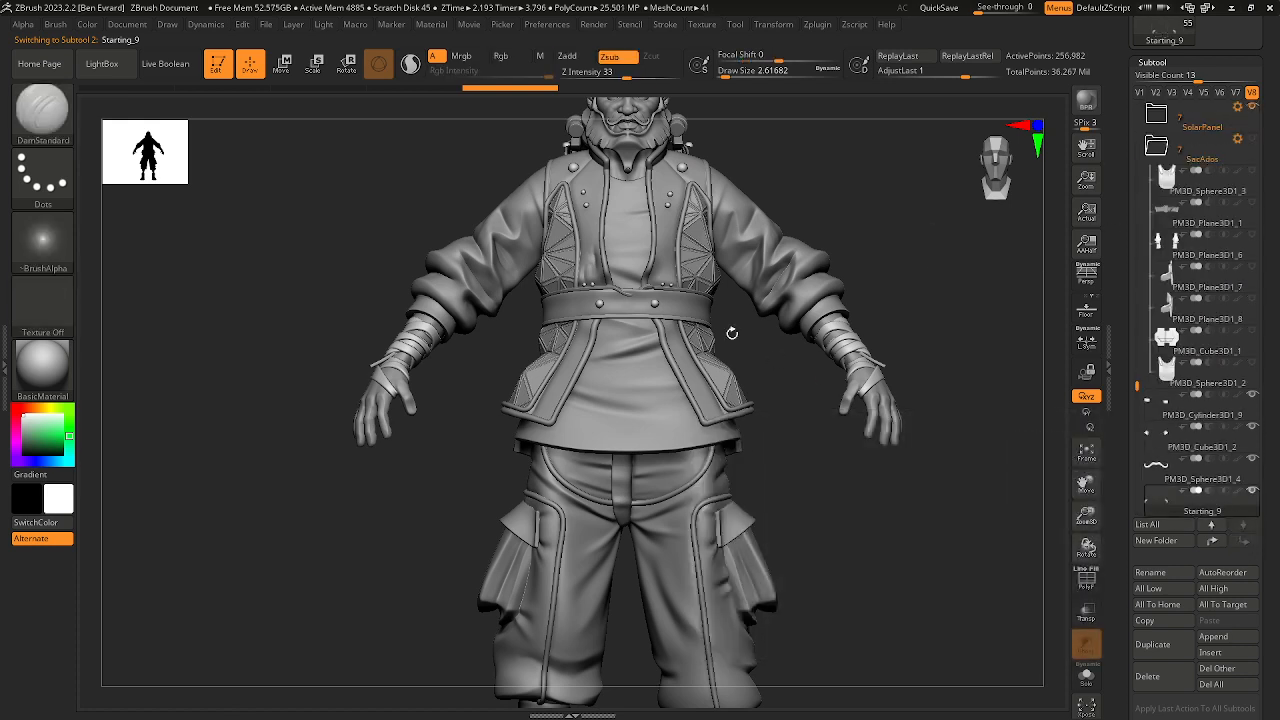
shift+click(1252, 492)
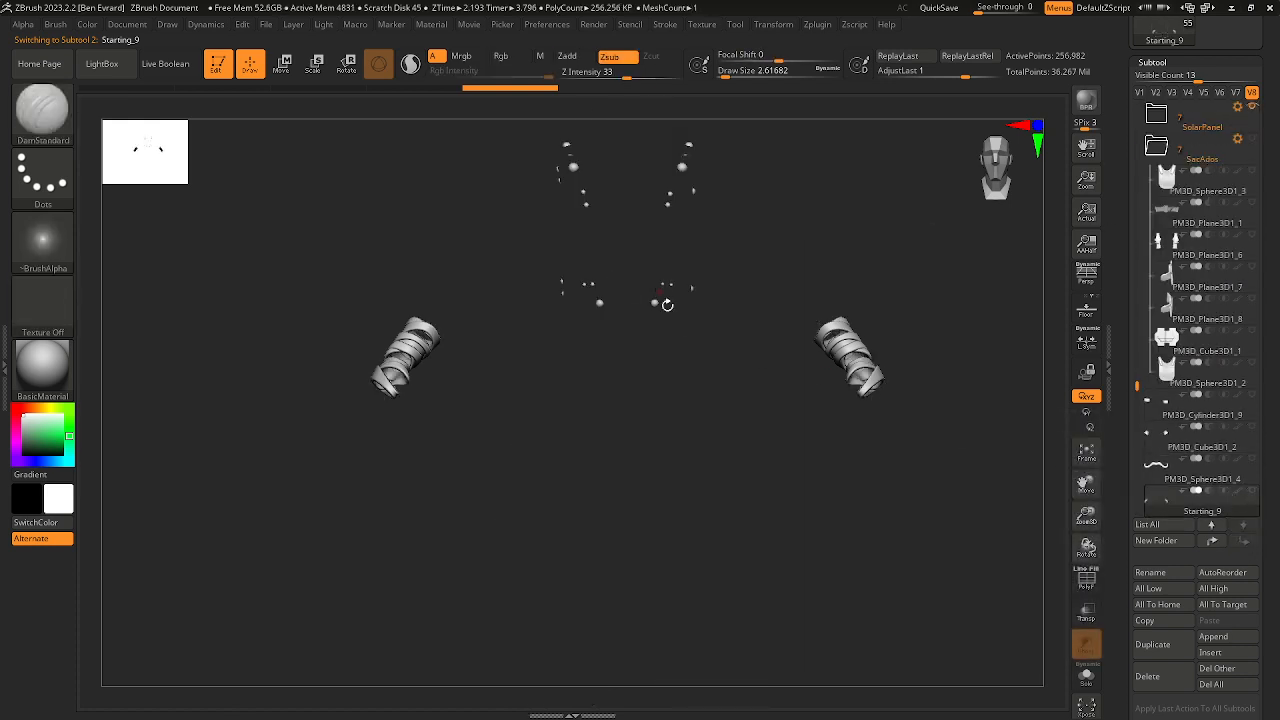
Step: Mask the rivets, lower Starting_9 to subdivision level 1, and split the rivets from the wrist wraps
alt+drag(667, 305, 695, 443)
mouse_move(786, 342)
ctrl+mouse_down()
mouse_move(500, 206)
mouse_move(666, 581)
mouse_move(790, 400)
ctrl+mouse_up()
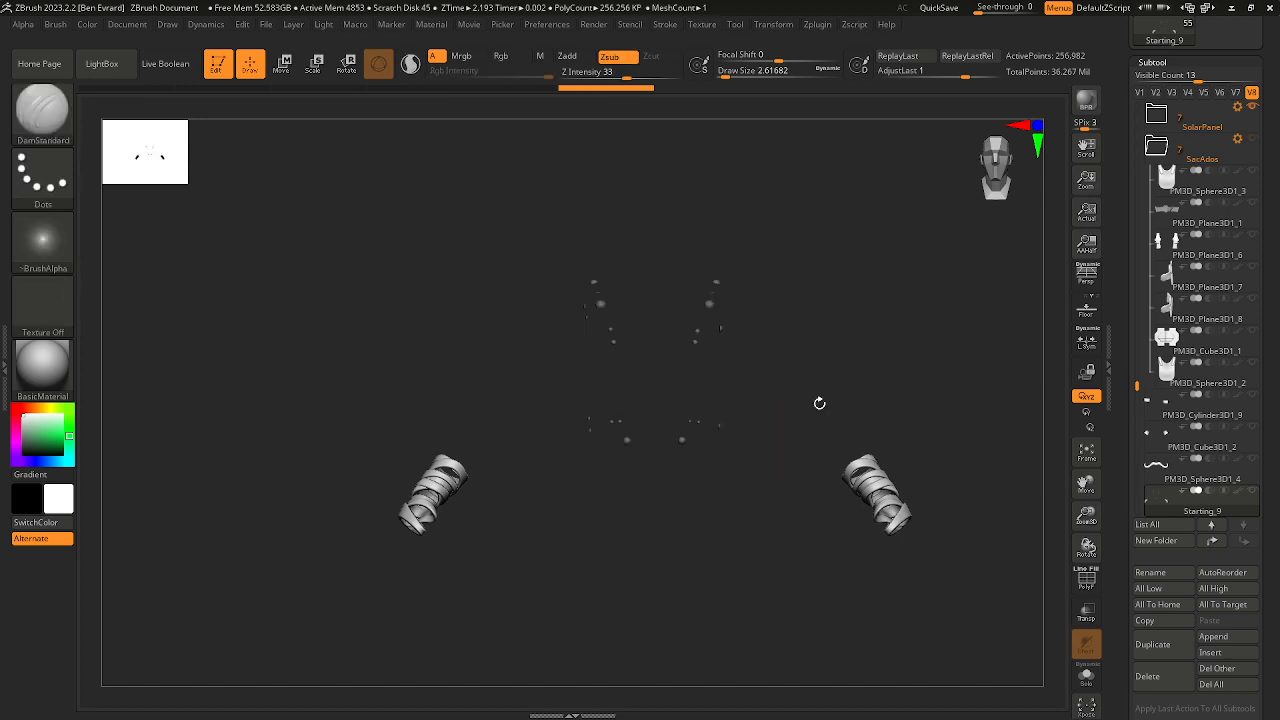
scroll(1250, 562, down, 5)
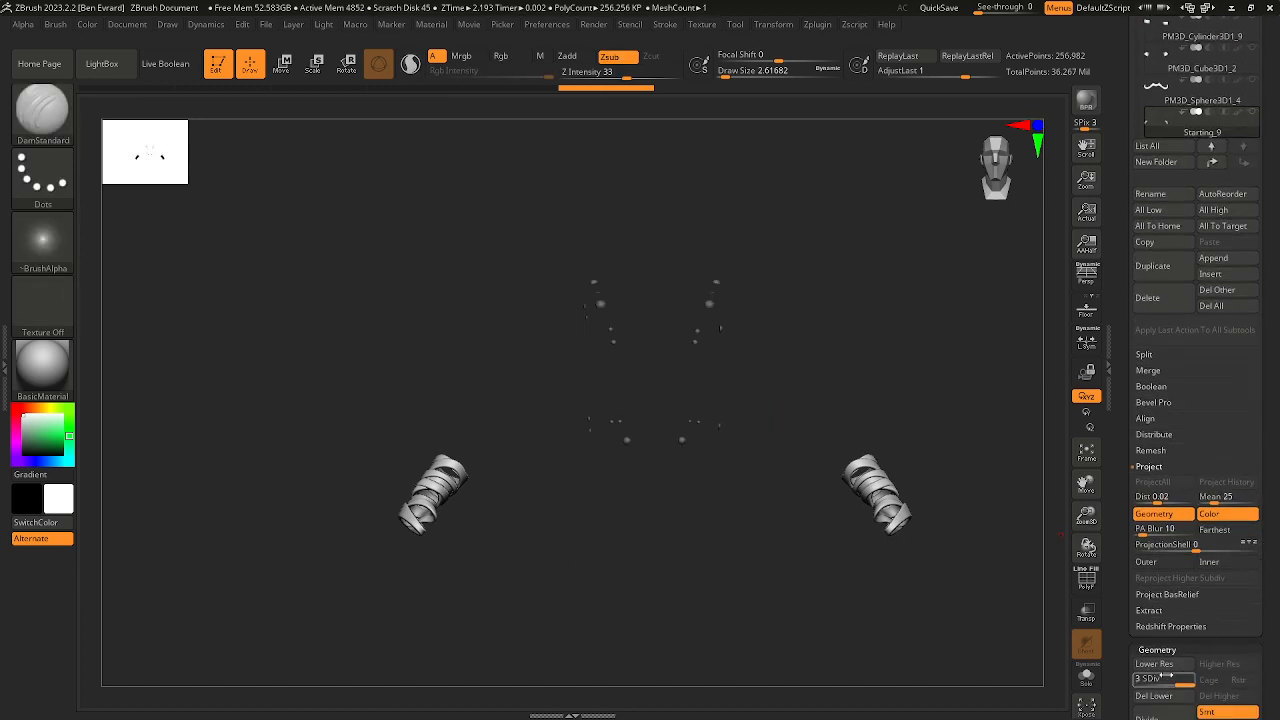
scroll(1271, 669, down, 7)
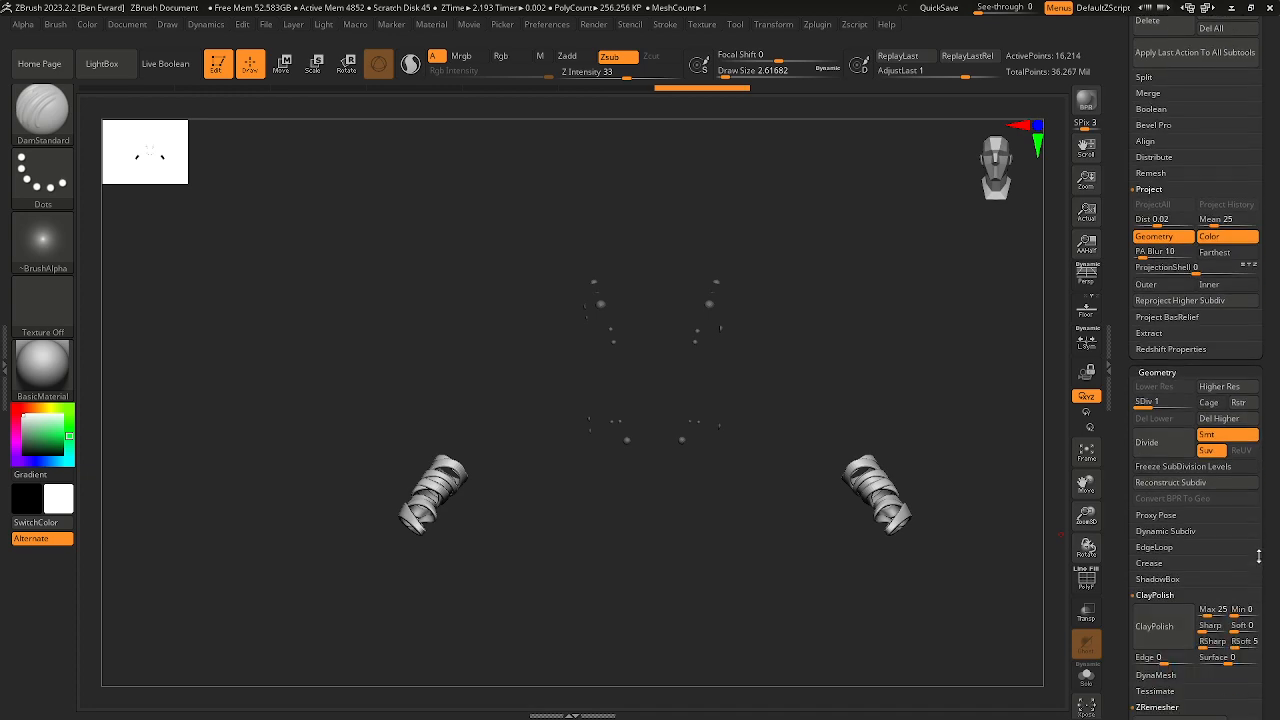
scroll(1265, 450, down, 2)
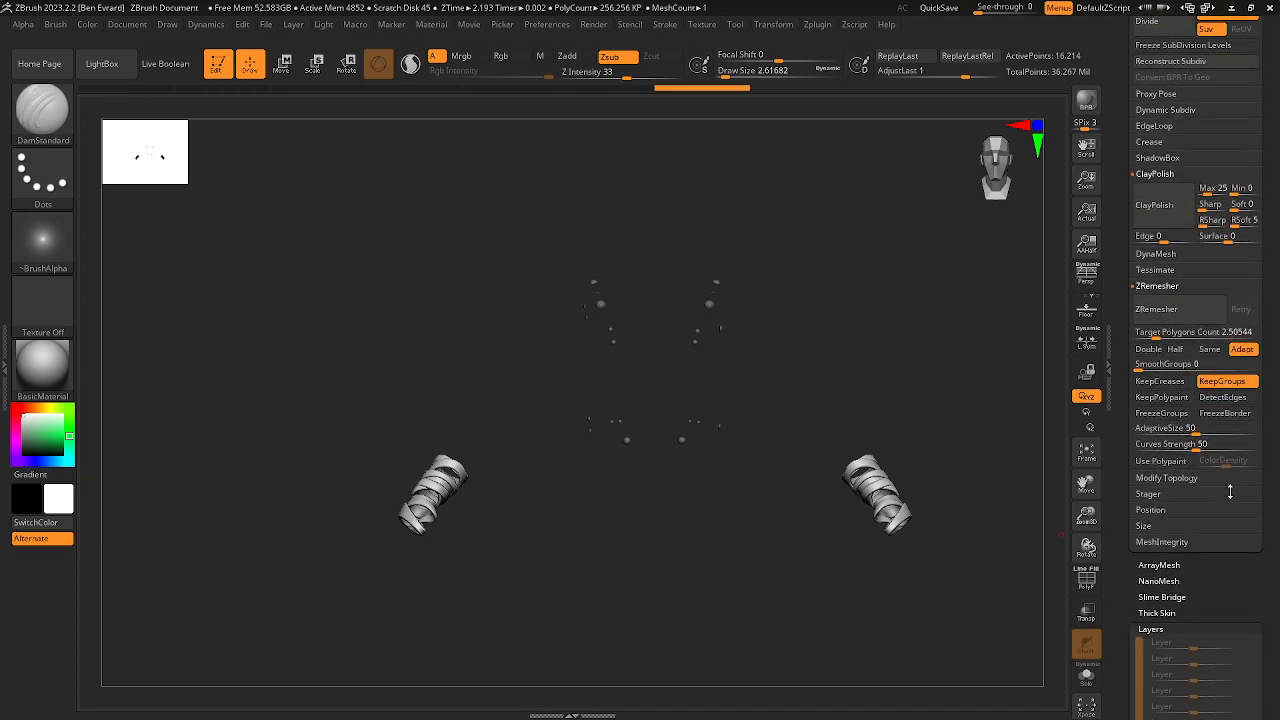
scroll(1265, 420, up, 9)
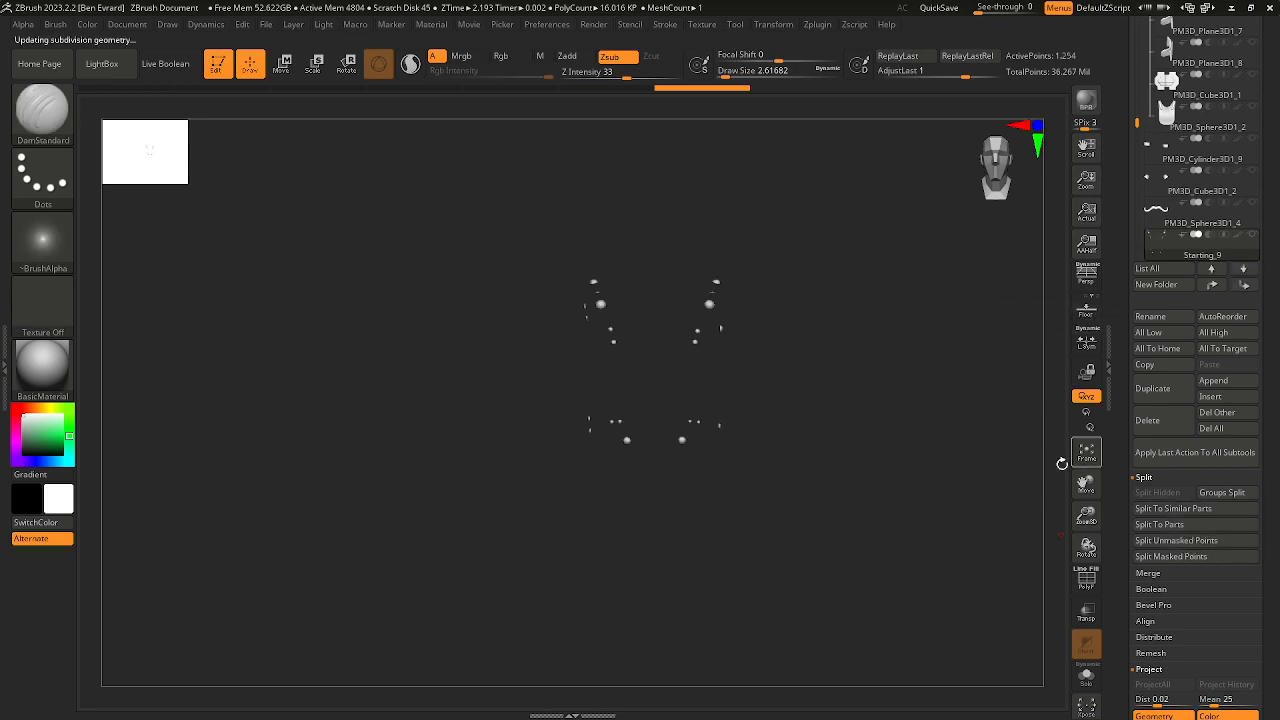
Step: Raise the rivets subtool Starting_9 to subdivision level 3 and move it into the SacAdos folder
scroll(1255, 514, down, 5)
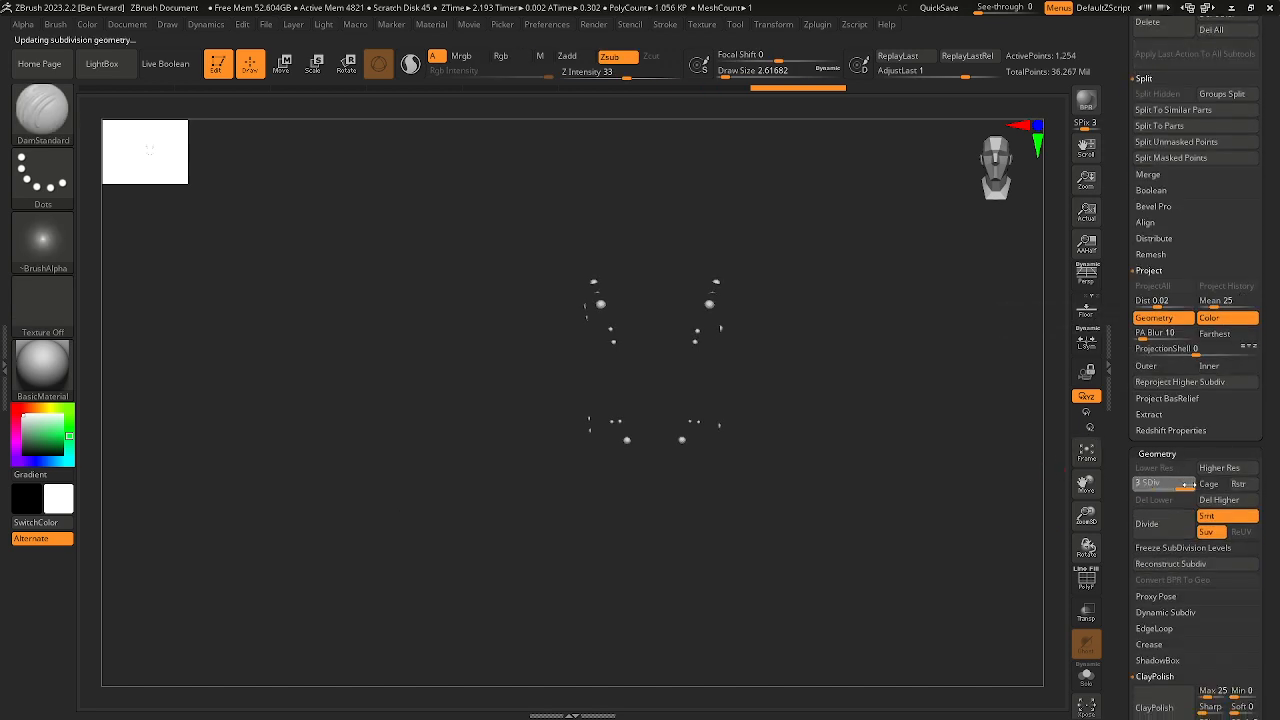
scroll(1185, 450, up, 5)
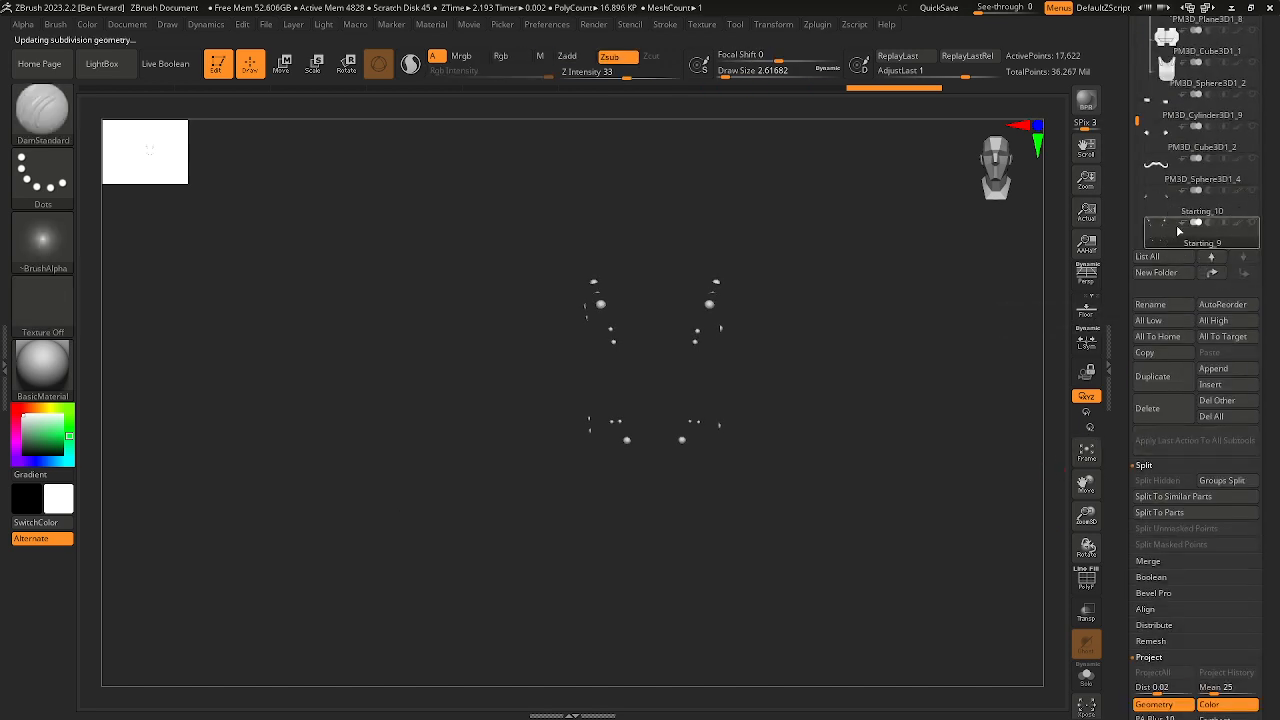
mouse_move(1179, 231)
mouse_down()
mouse_move(1200, 205)
mouse_move(1262, 185)
mouse_move(1260, 283)
mouse_up()
Step: Make all subtools of the character visible again and view the backpack from the side
shift+click(1254, 307)
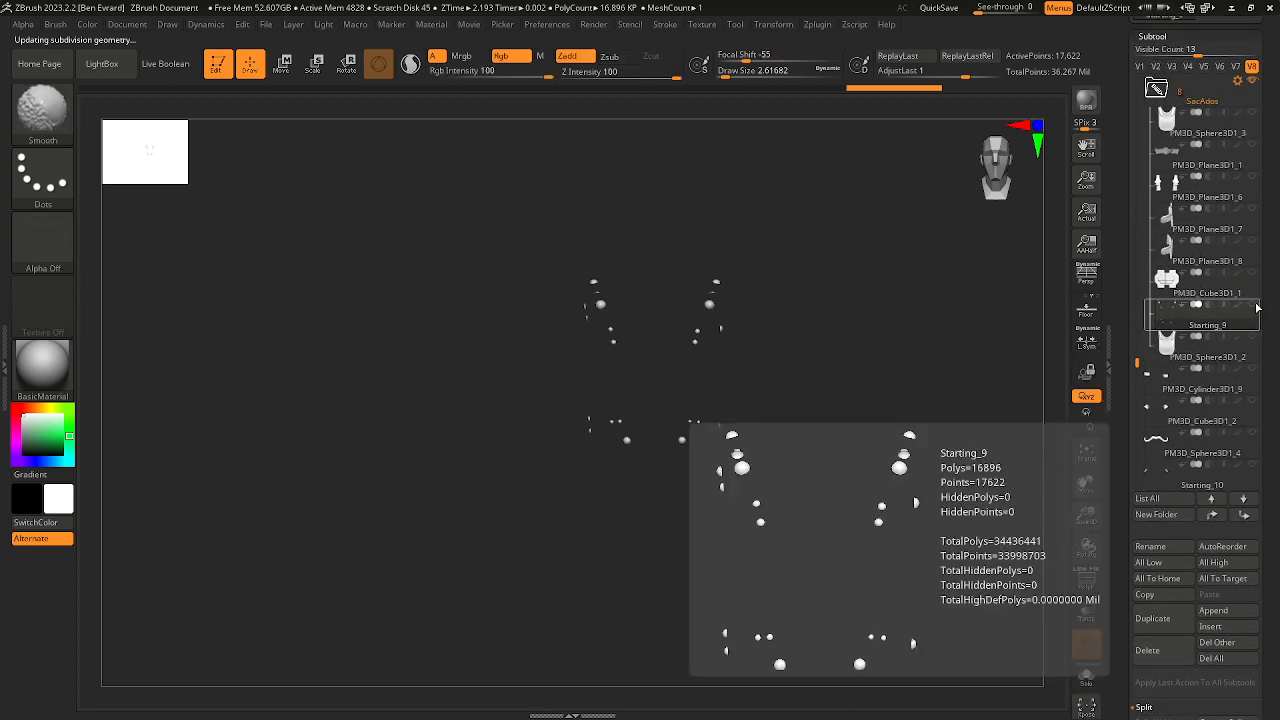
drag(783, 301, 866, 308)
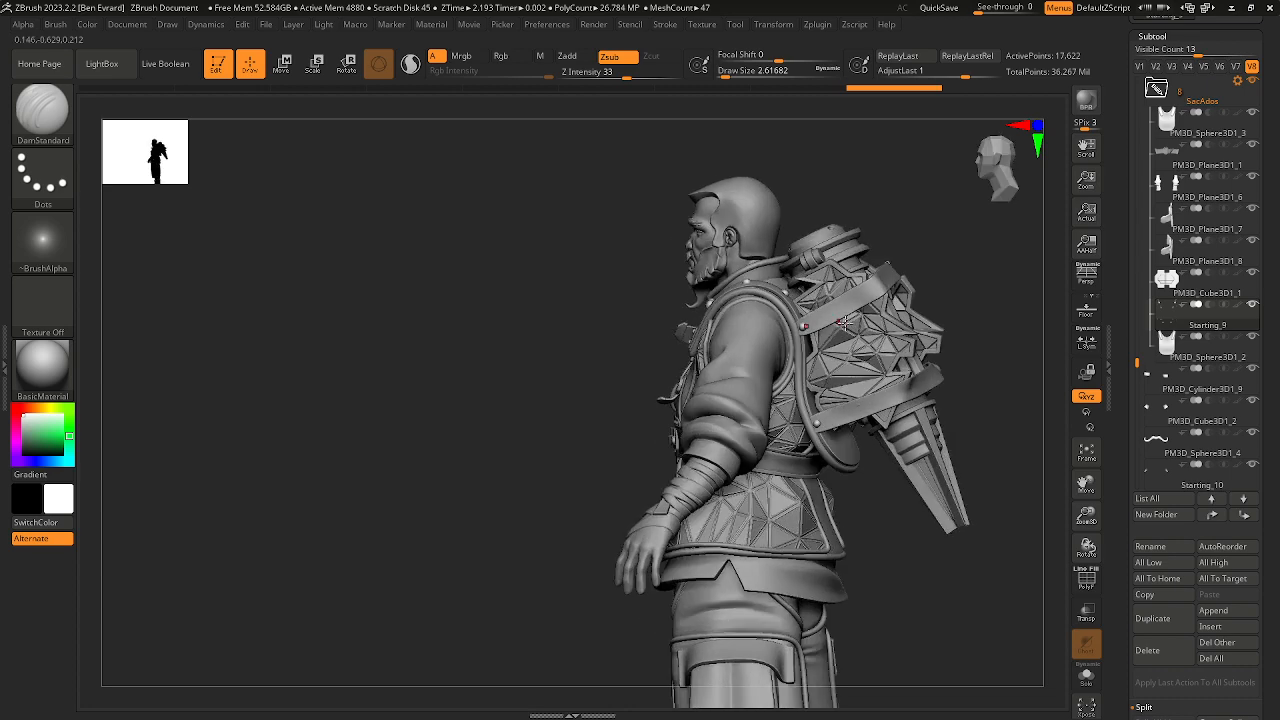
Step: Move the upper and lower backpack straps, PM3D_Cylinder3D1_10 and PM3D_Cylinder3D1_11, into the SacAdos folder
alt+click(868, 306)
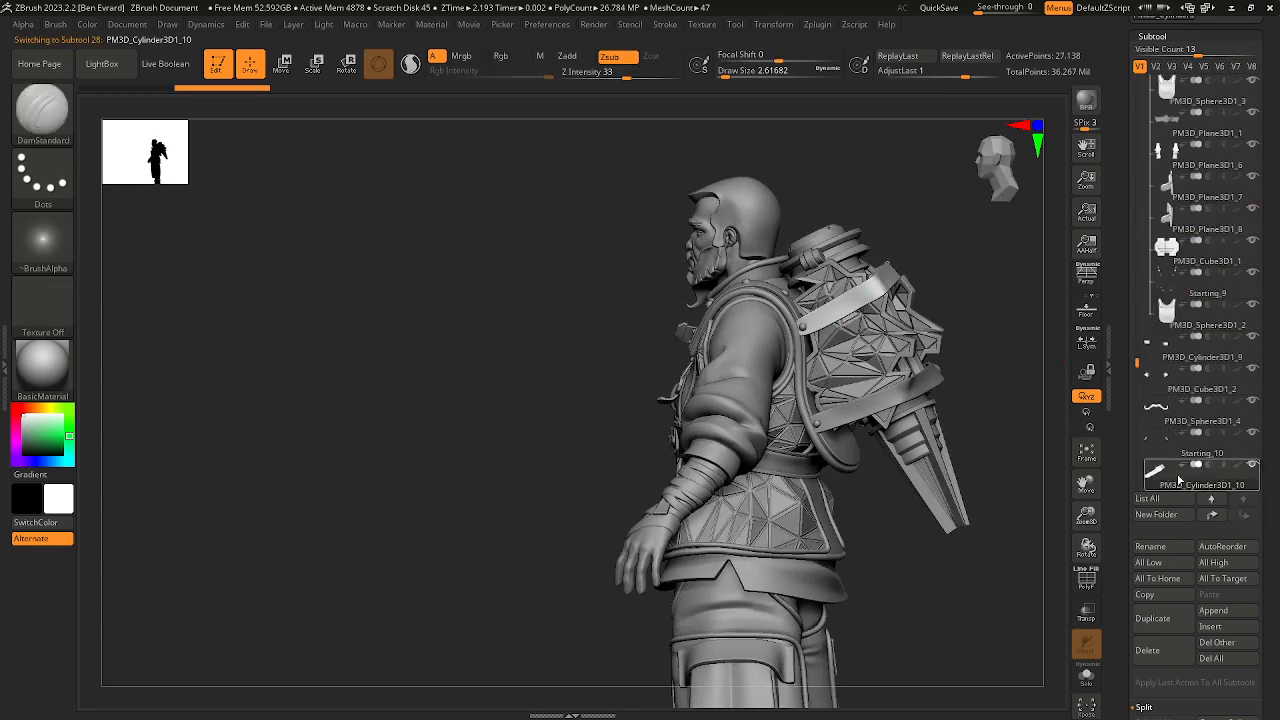
drag(1197, 281, 1197, 281)
alt+click(930, 383)
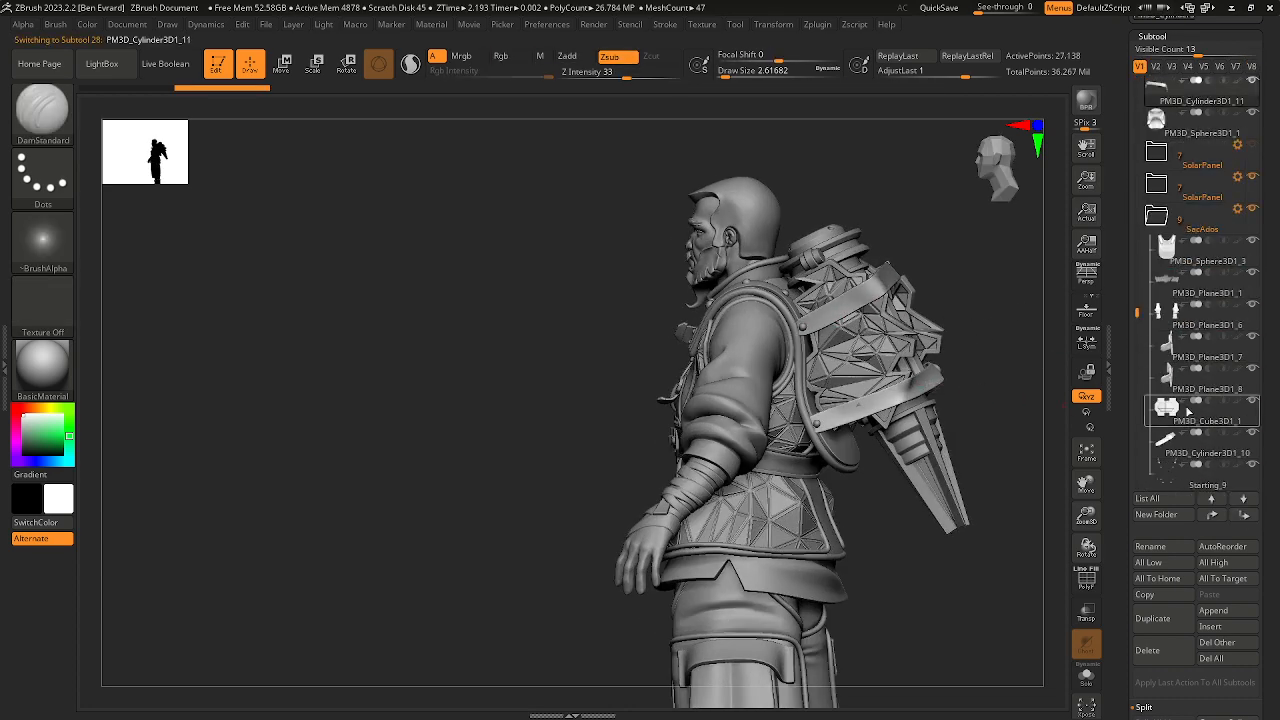
drag(1153, 483, 1173, 263)
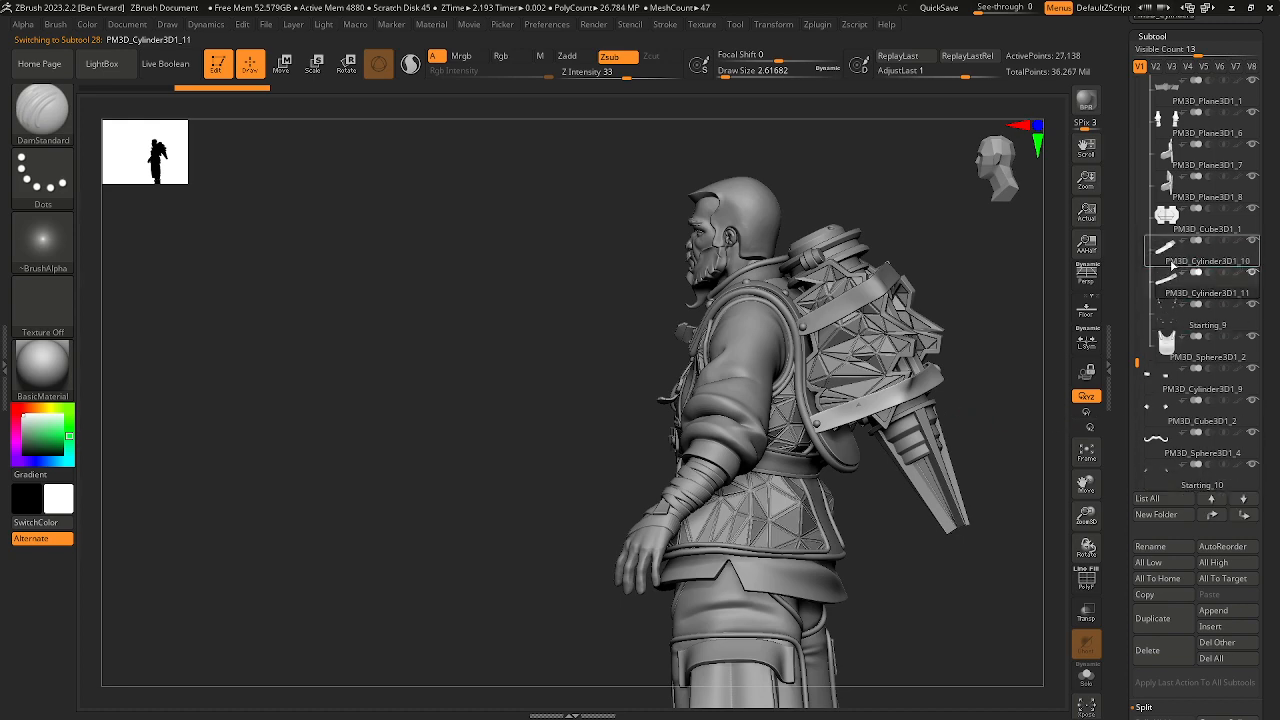
drag(1008, 397, 1095, 325)
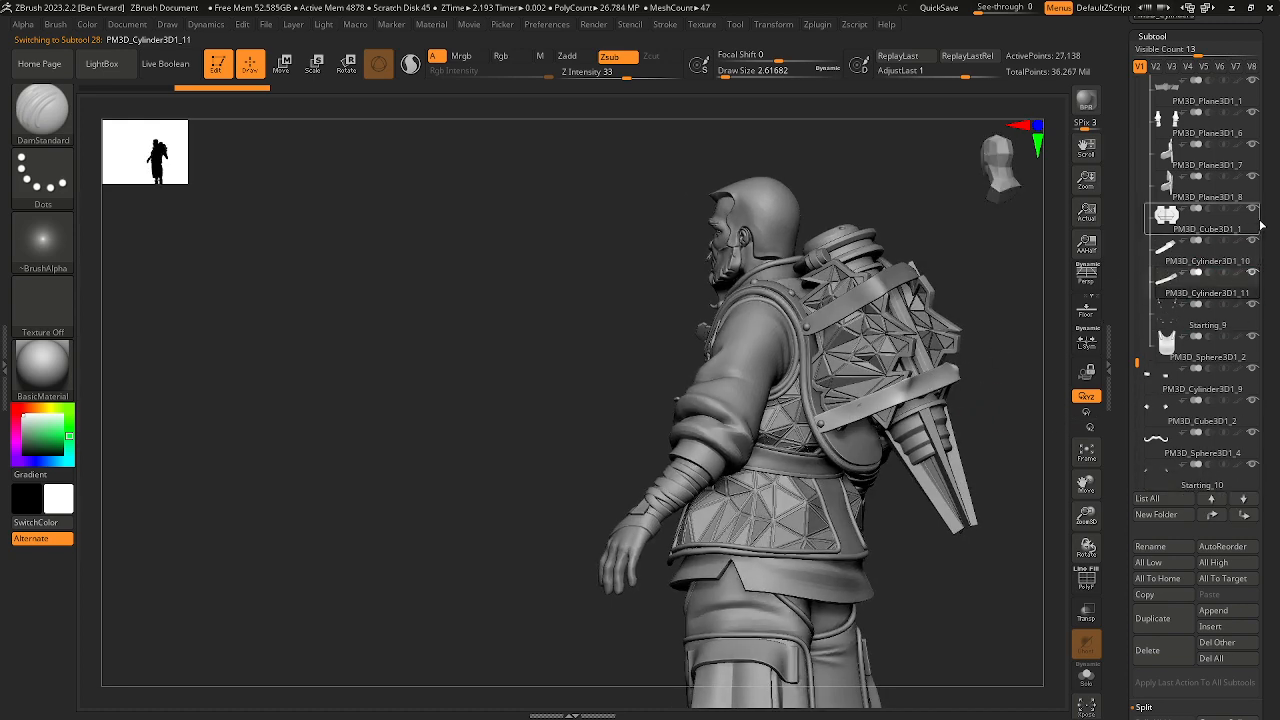
Step: Hide the SacAdos and SolarPanel folders and examine the character's clothing and belt without the backpack
drag(1262, 227, 1258, 283)
right_drag(1005, 316, 1175, 337)
drag(1138, 410, 1138, 347)
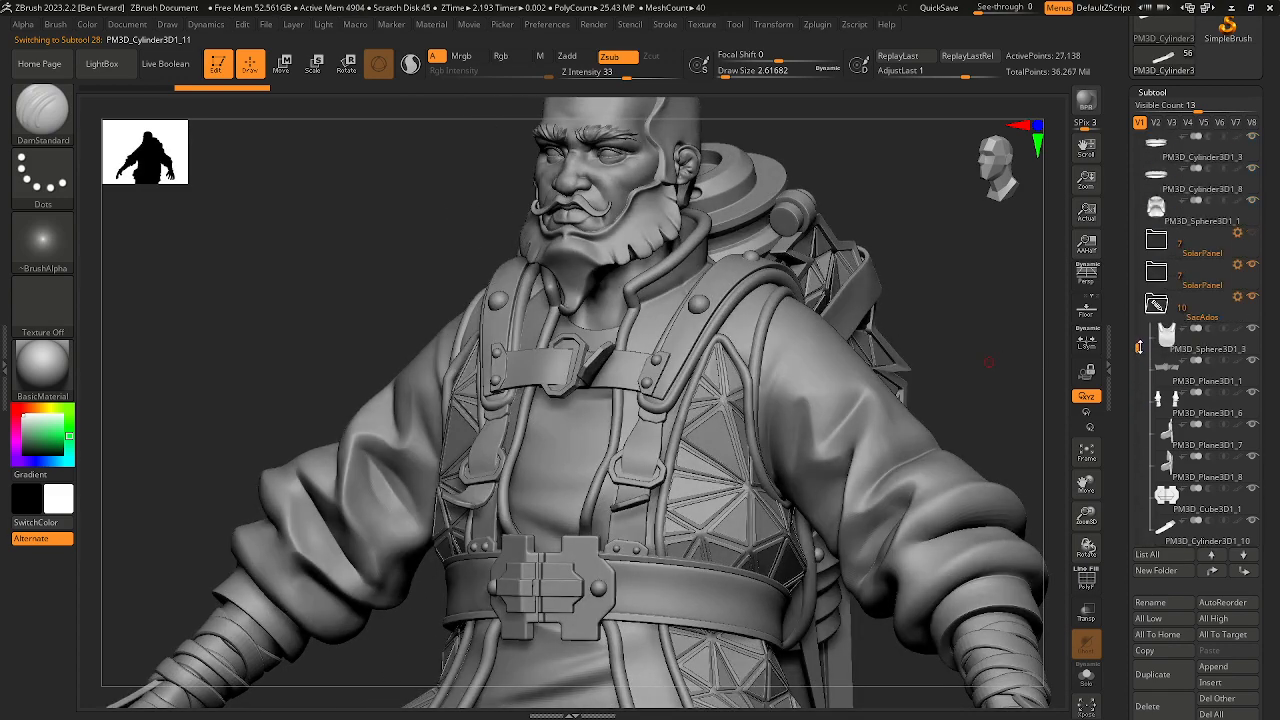
click(1252, 297)
alt+right_drag(868, 446, 868, 368)
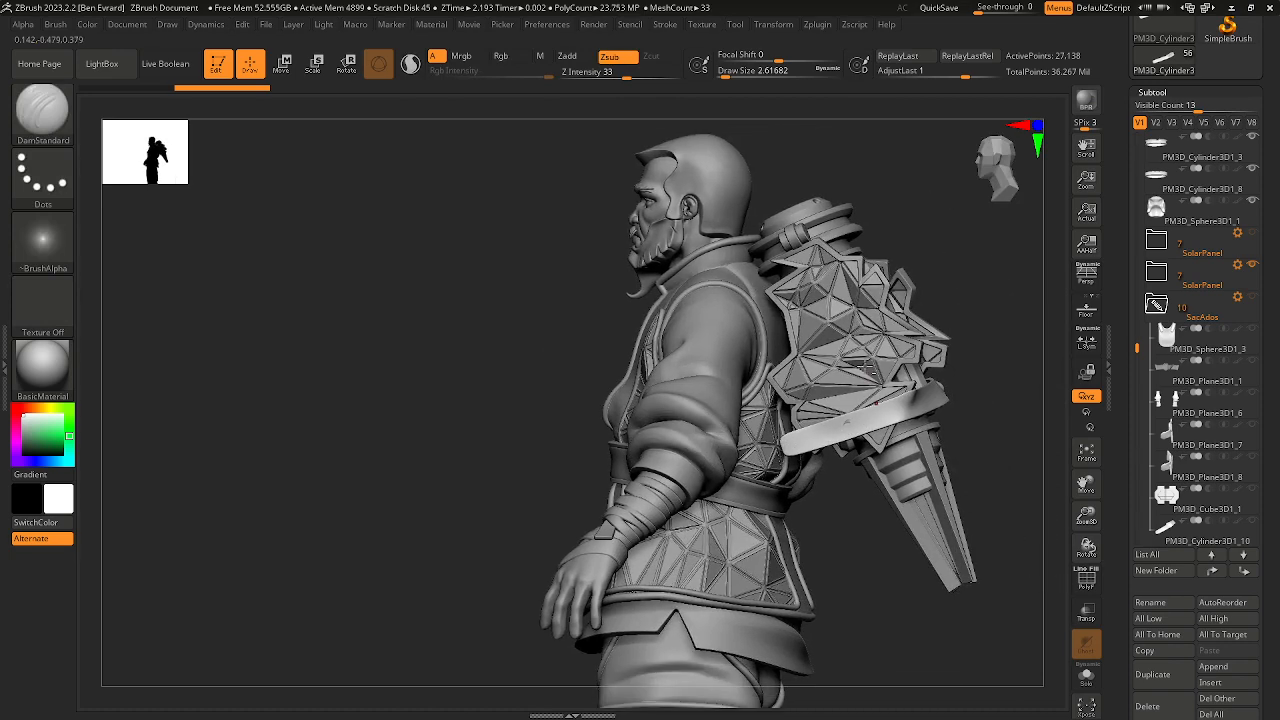
right_drag(997, 317, 966, 318)
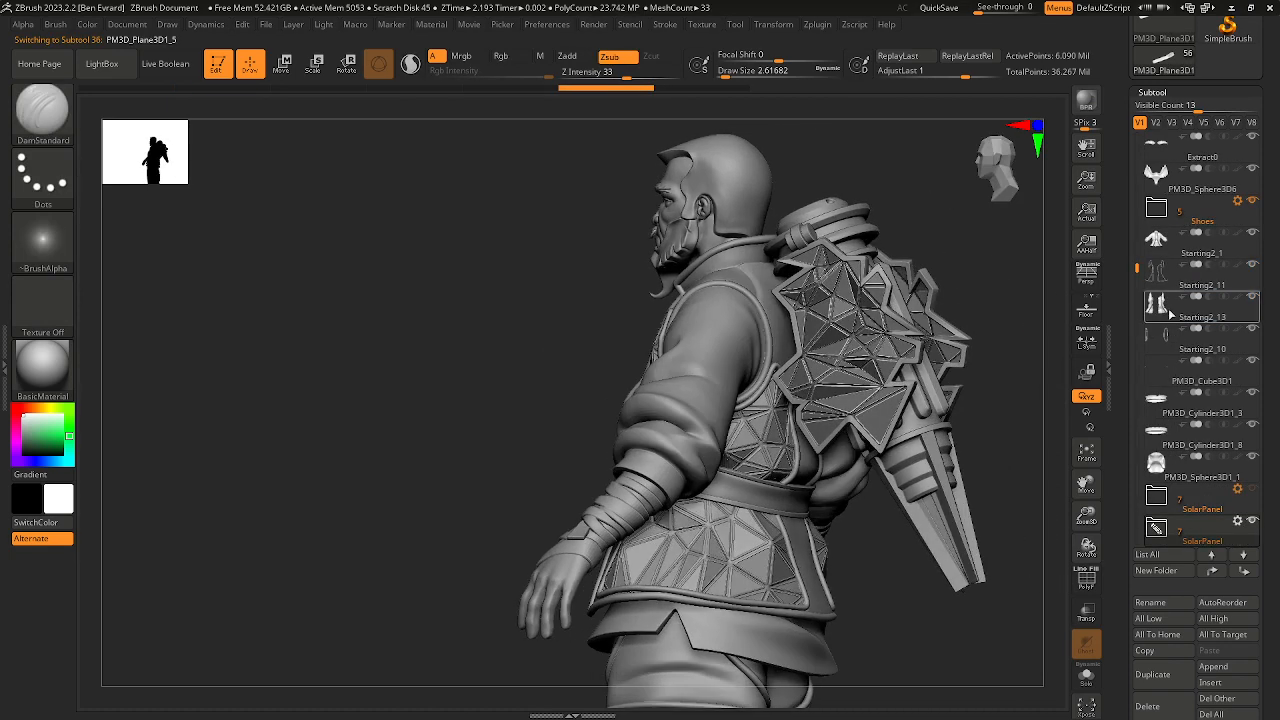
click(1251, 520)
right_drag(973, 497, 806, 486)
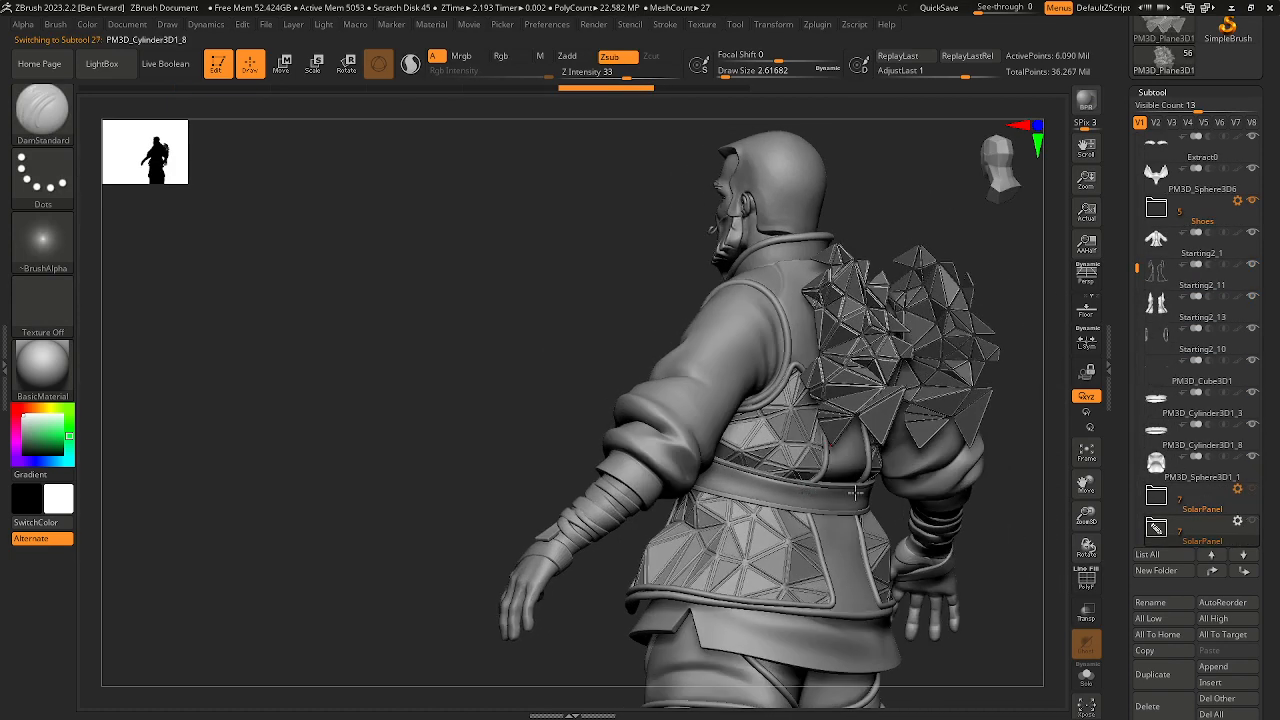
alt+right_drag(934, 497, 877, 457)
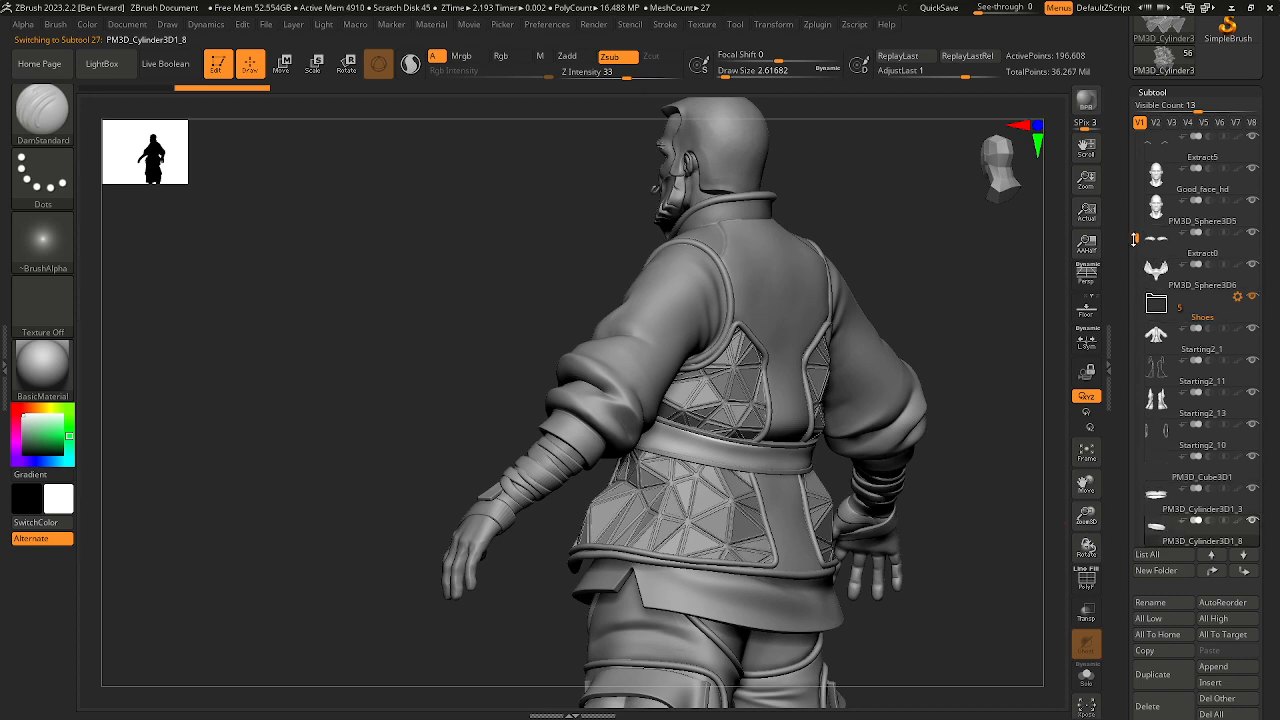
drag(1134, 238, 1133, 295)
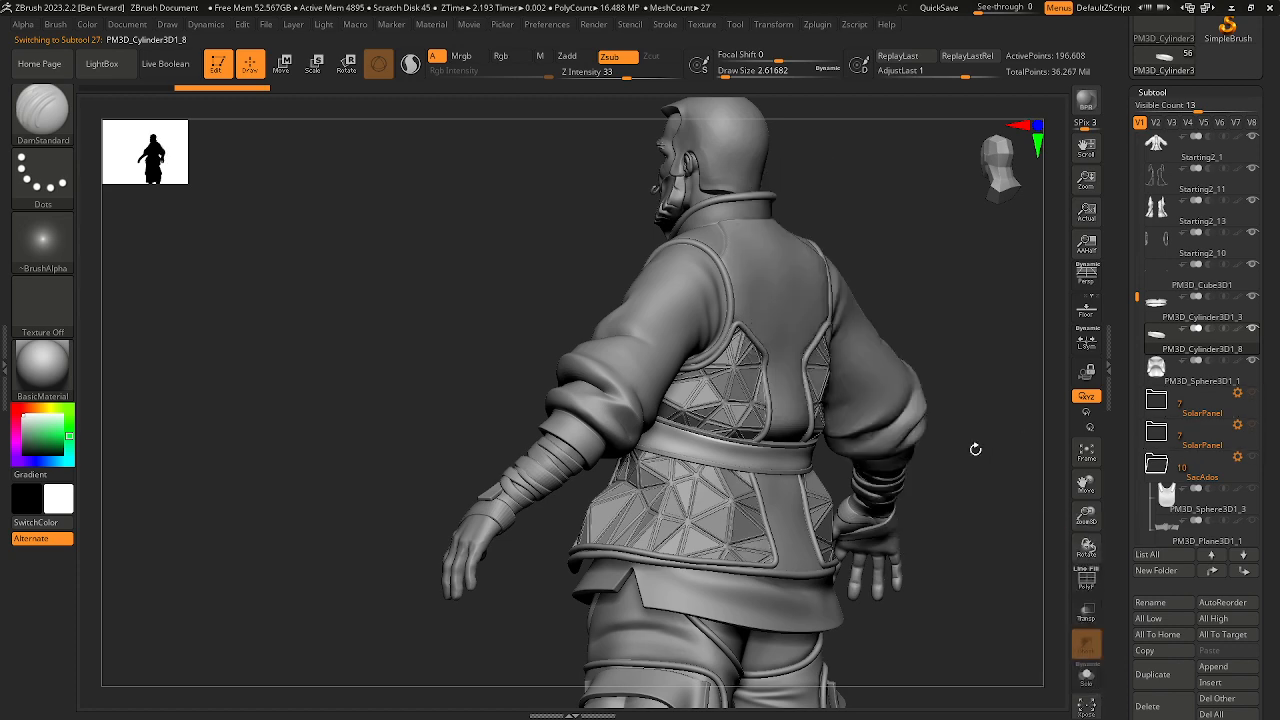
ctrl+right_drag(977, 449, 785, 320)
right_drag(859, 474, 866, 428)
Step: Isolate the parts of the first SolarPanel folder and inspect the panel assembly from above
click(1252, 393)
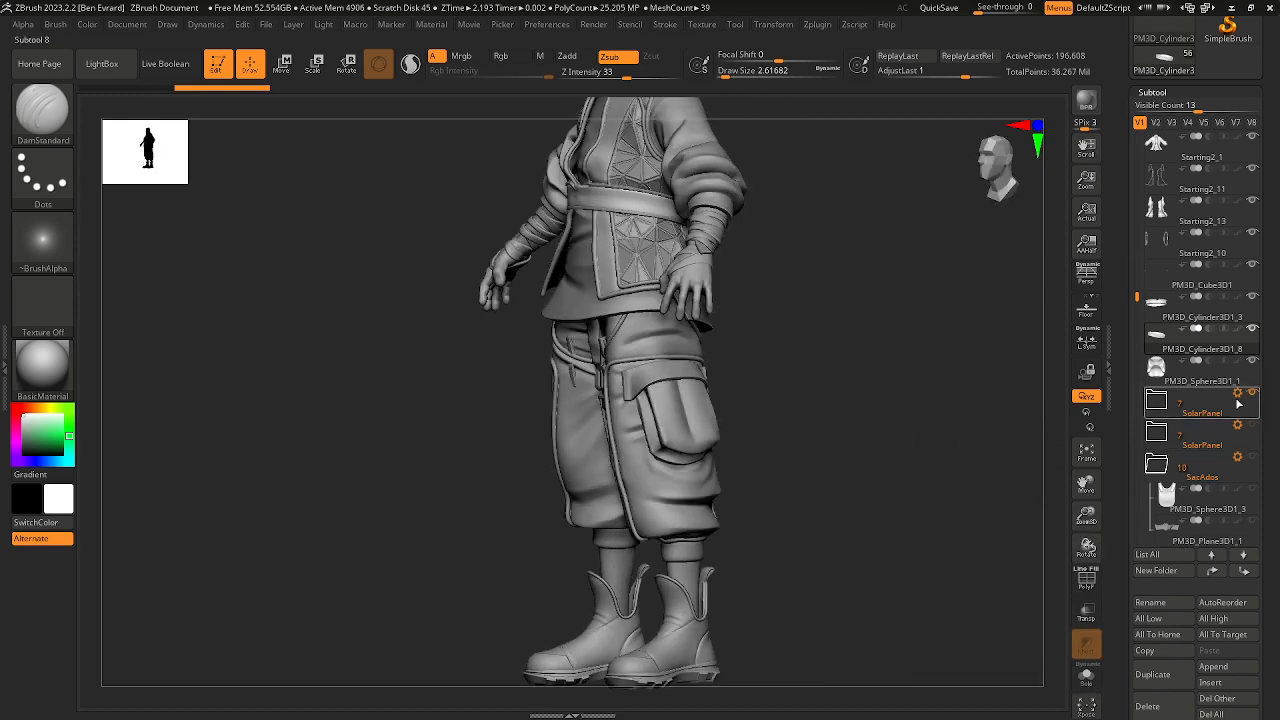
click(1252, 330)
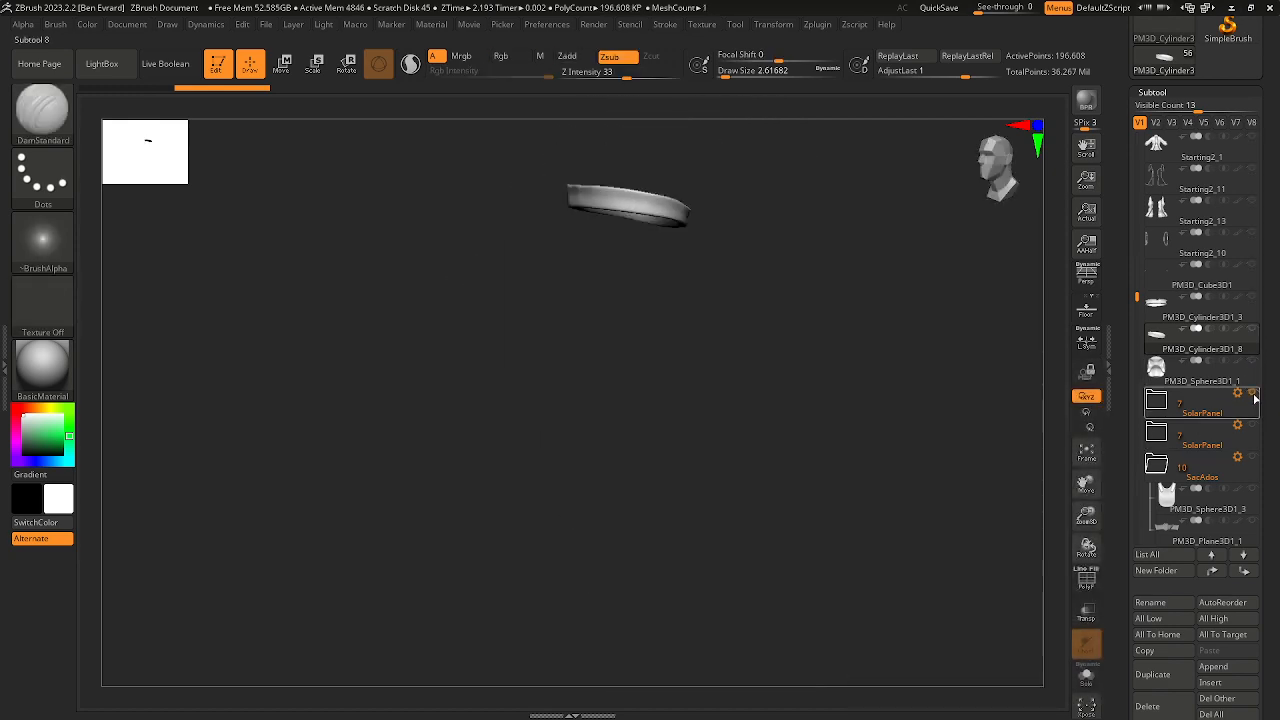
click(1157, 402)
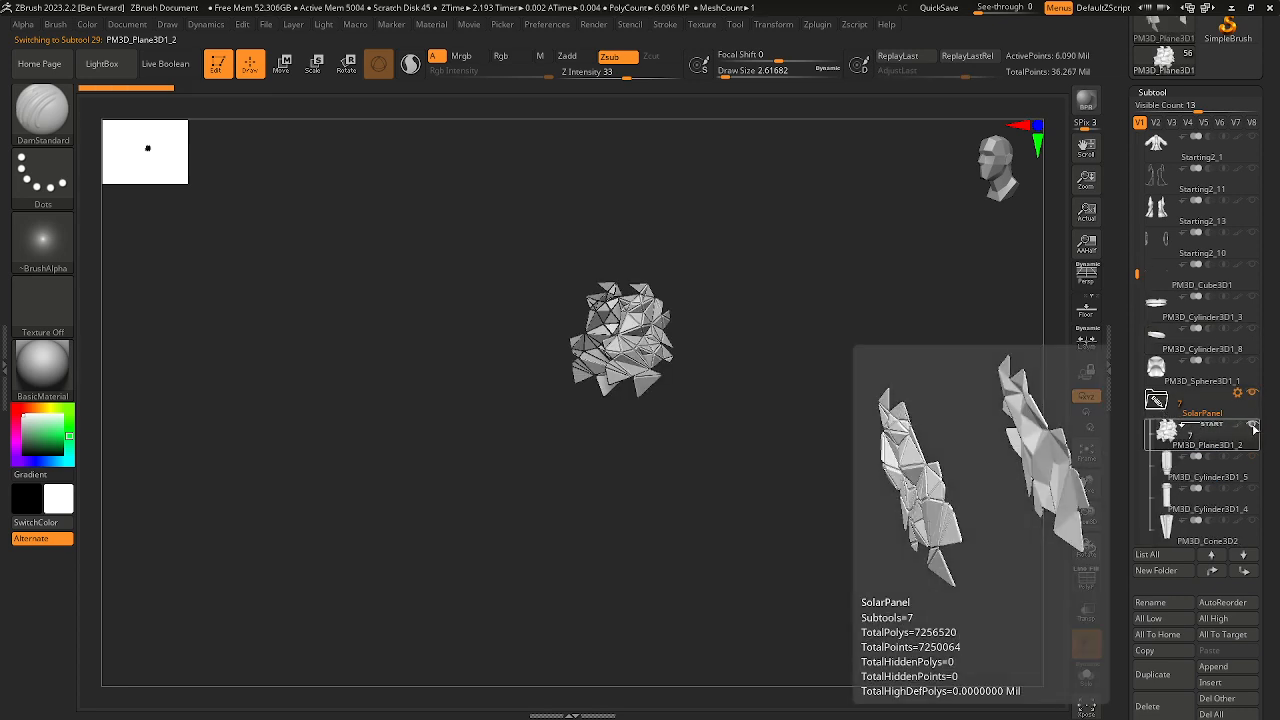
click(1187, 457)
click(1251, 457)
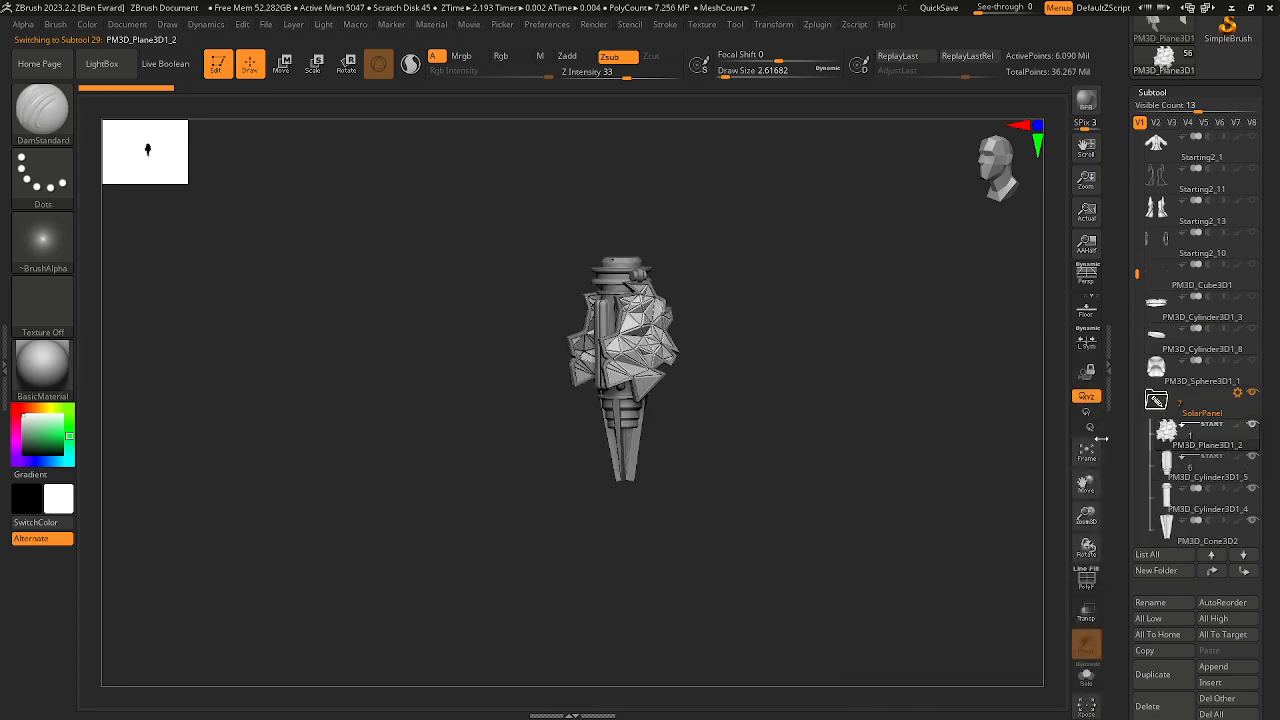
alt+drag(735, 445, 679, 311)
mouse_move(748, 372)
alt+mouse_down()
mouse_move(811, 366)
mouse_move(706, 351)
mouse_move(689, 380)
mouse_move(826, 454)
mouse_move(808, 400)
mouse_move(808, 503)
alt+mouse_up()
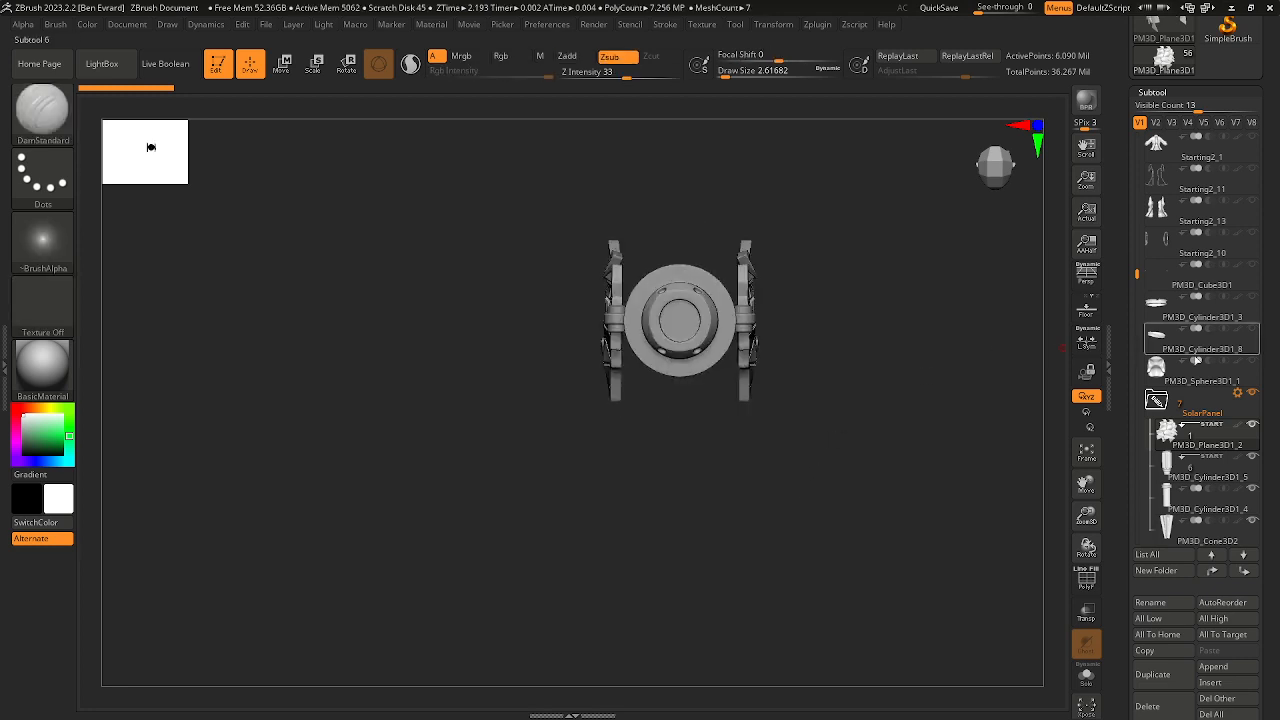
Step: Collapse the first SolarPanel folder and make all subtools of the character visible again
click(1214, 392)
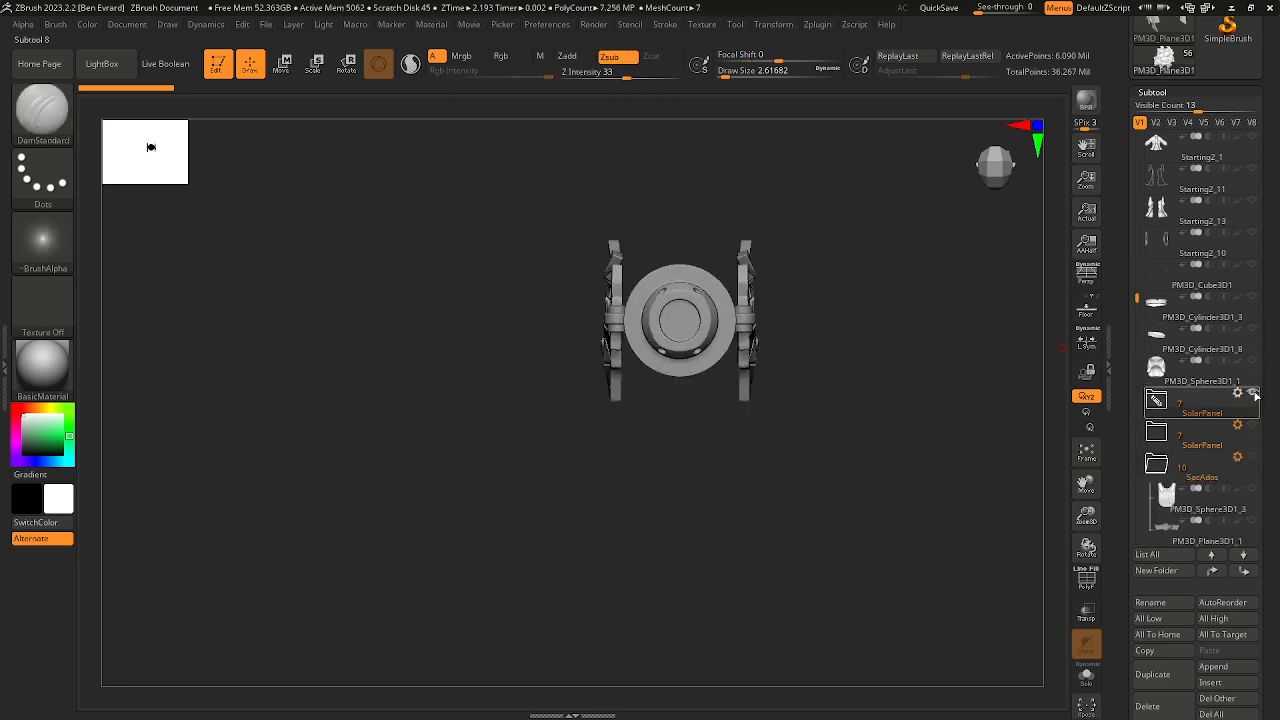
click(1256, 393)
shift+click(1256, 393)
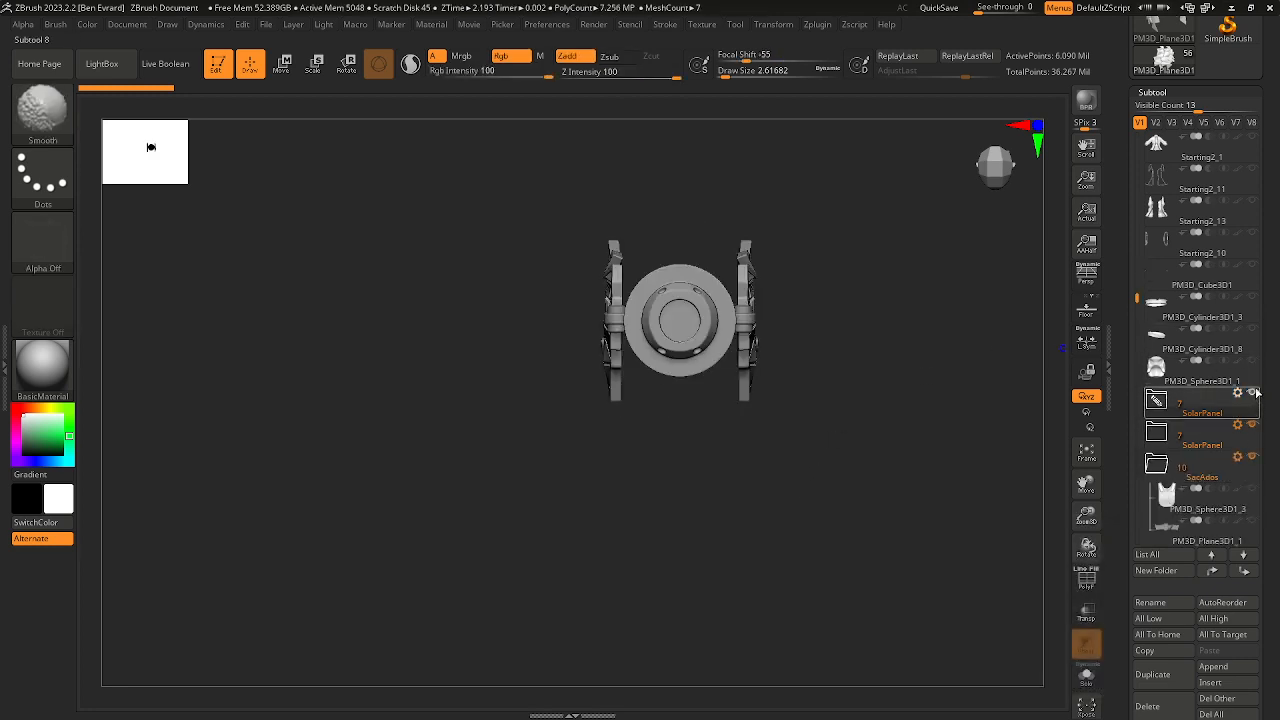
shift+click(1252, 362)
Step: Review the complete character with its backpack from the back, front and side
ctrl+right_drag(928, 408, 766, 212)
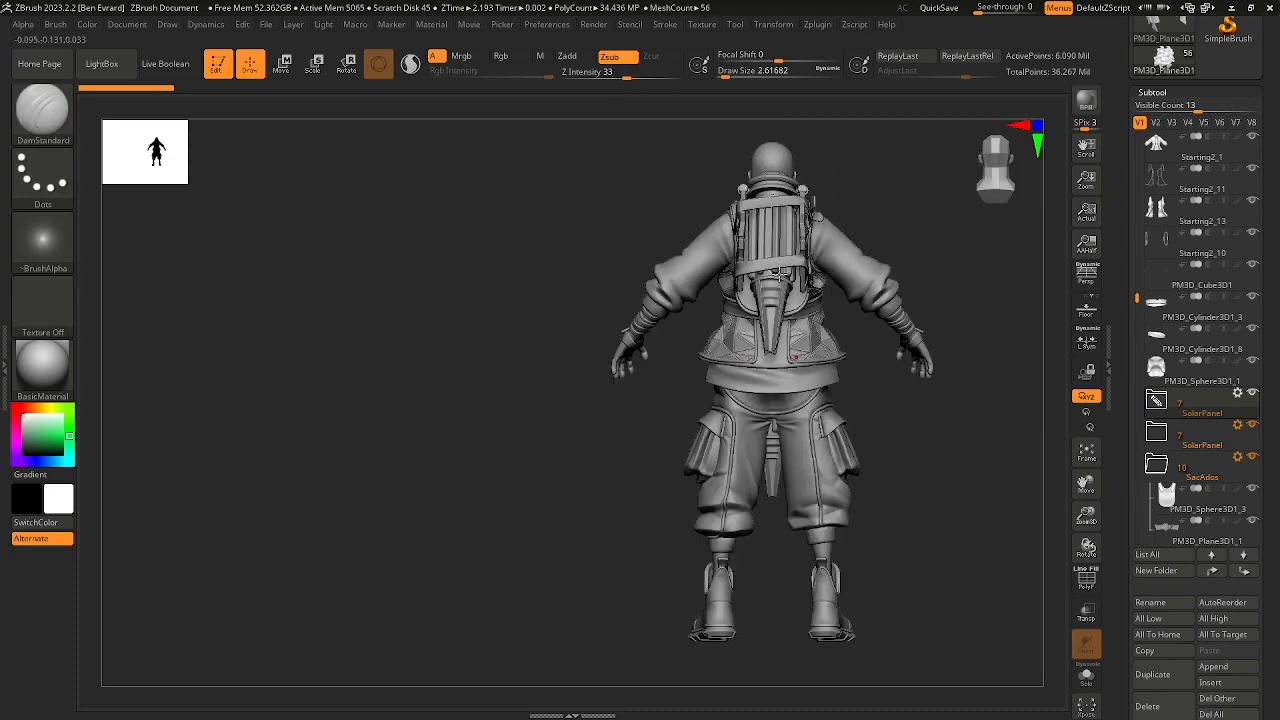
right_drag(780, 272, 812, 198)
right_drag(824, 241, 737, 400)
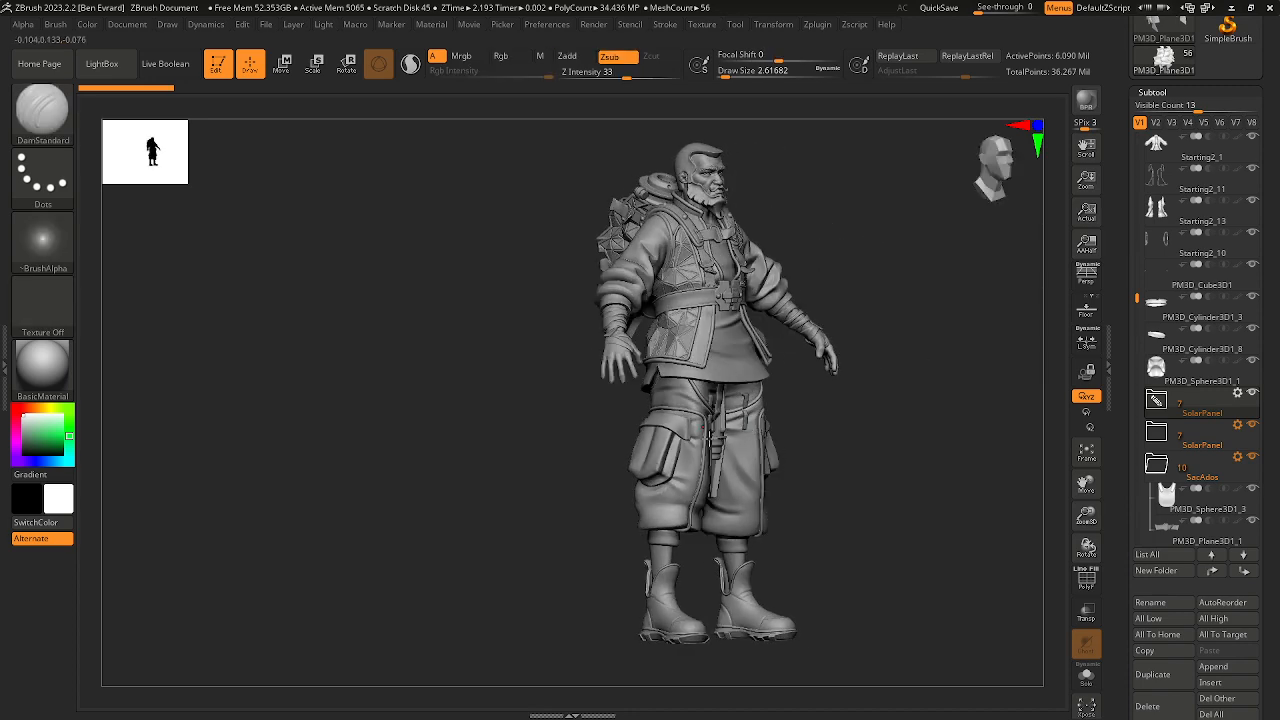
shift+right_drag(874, 321, 738, 354)
mouse_move(767, 309)
right_down()
mouse_move(843, 312)
mouse_move(843, 338)
right_up()
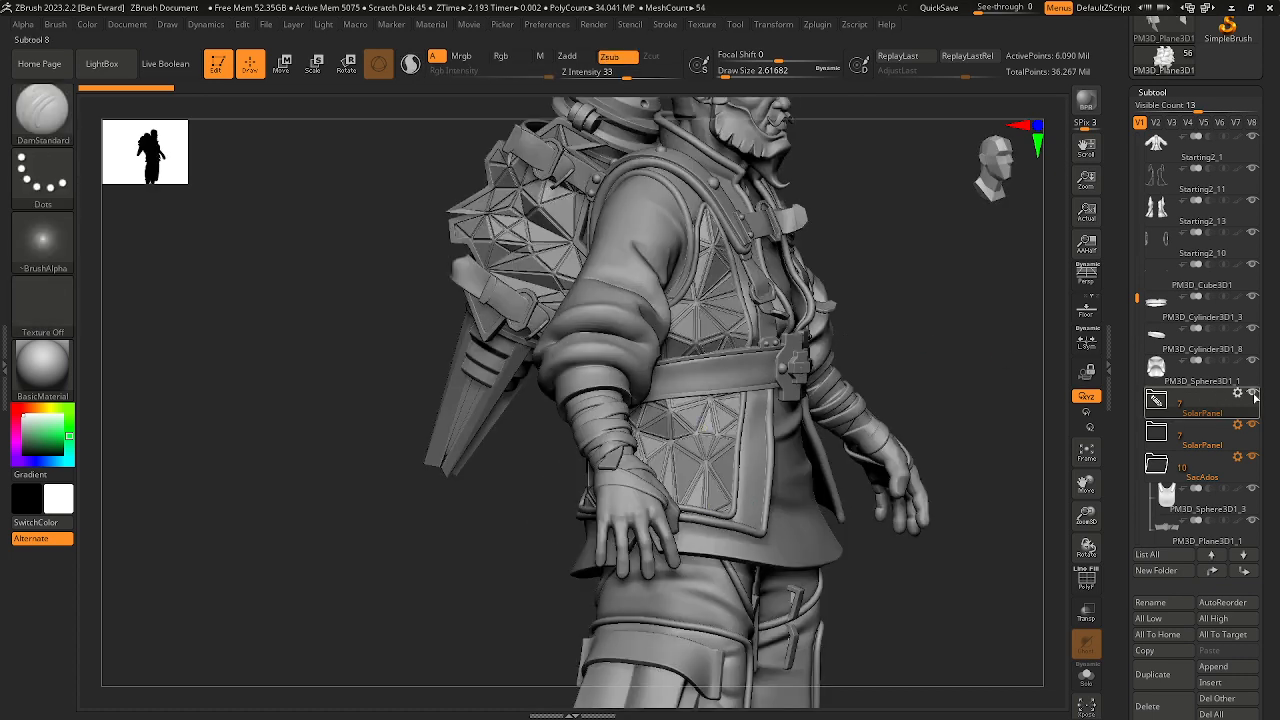
Step: Hide the SolarPanel and SacAdos folders so only the body, clothing and belt are shown
click(1253, 425)
right_drag(917, 363, 830, 429)
click(1253, 458)
Step: Move the waist belt subtool PM3D_Cylinder3D1_8 into the SacAdos folder
alt+click(771, 457)
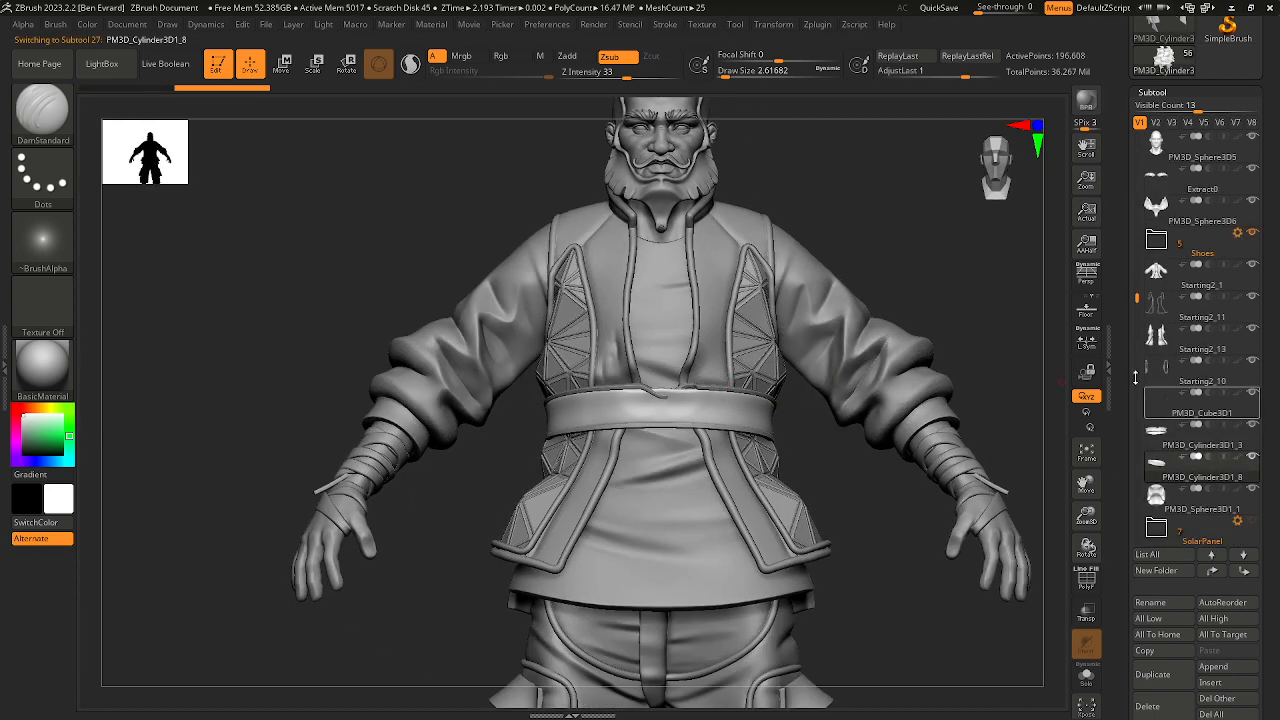
scroll(1172, 356, down, 5)
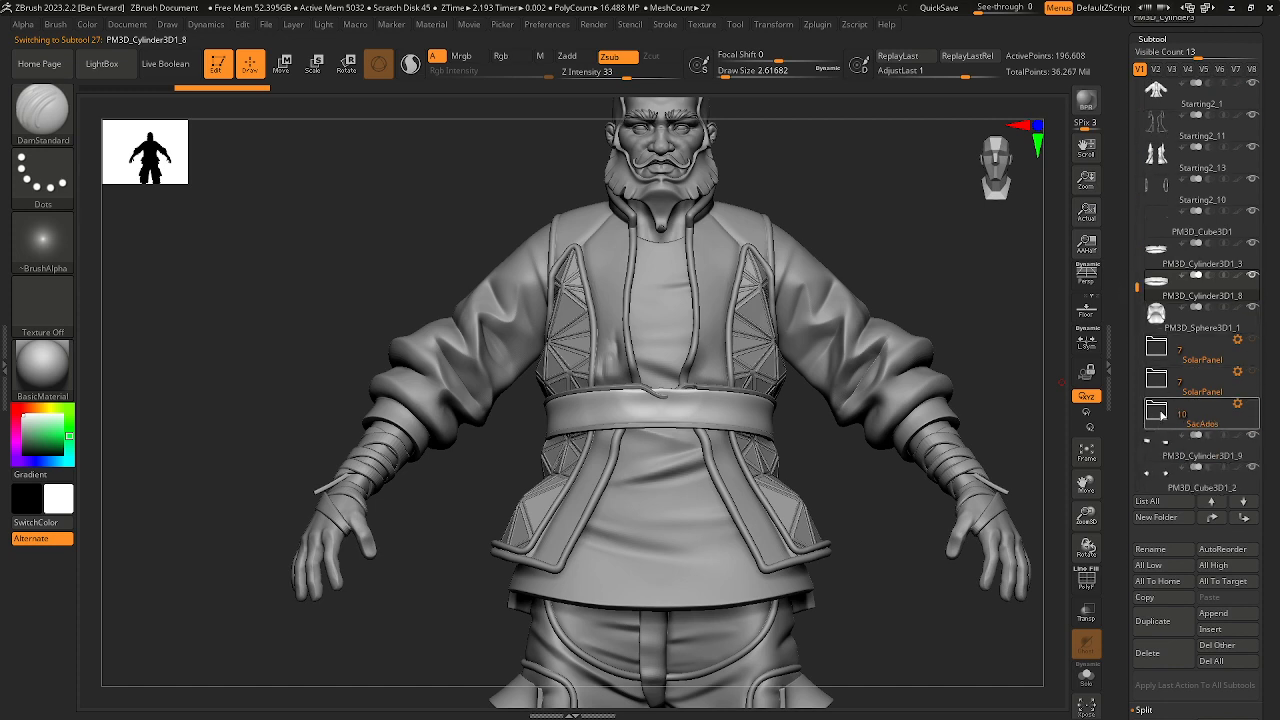
click(1158, 412)
drag(1163, 285, 1170, 440)
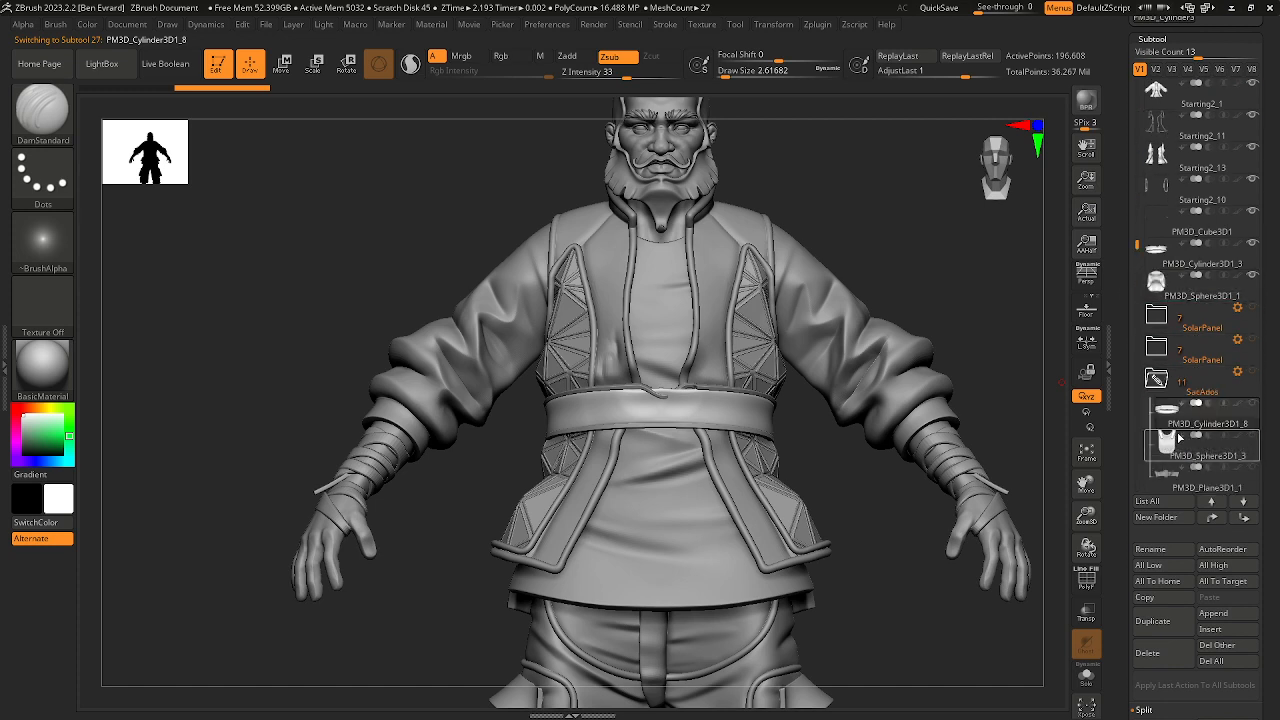
Step: Move the remaining waist belt subtool PM3D_Cylinder3D1_3 into the SacAdos folder
alt+click(734, 390)
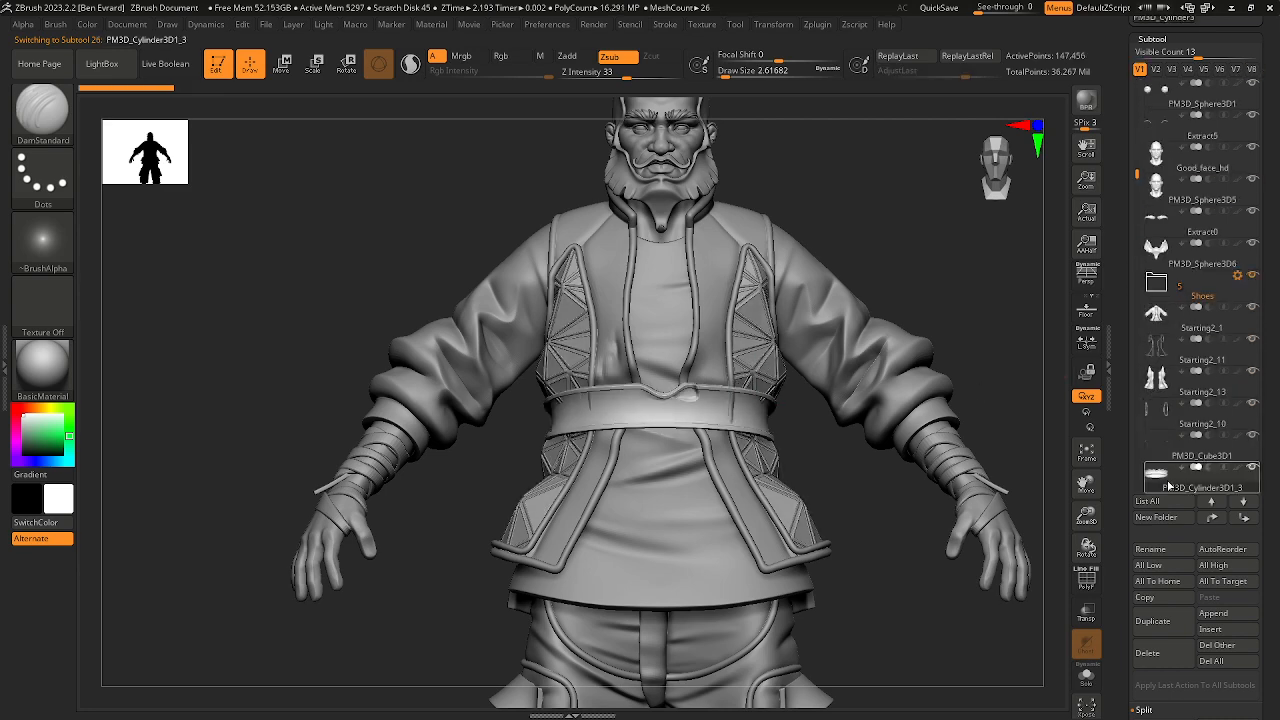
scroll(1157, 490, up, 1)
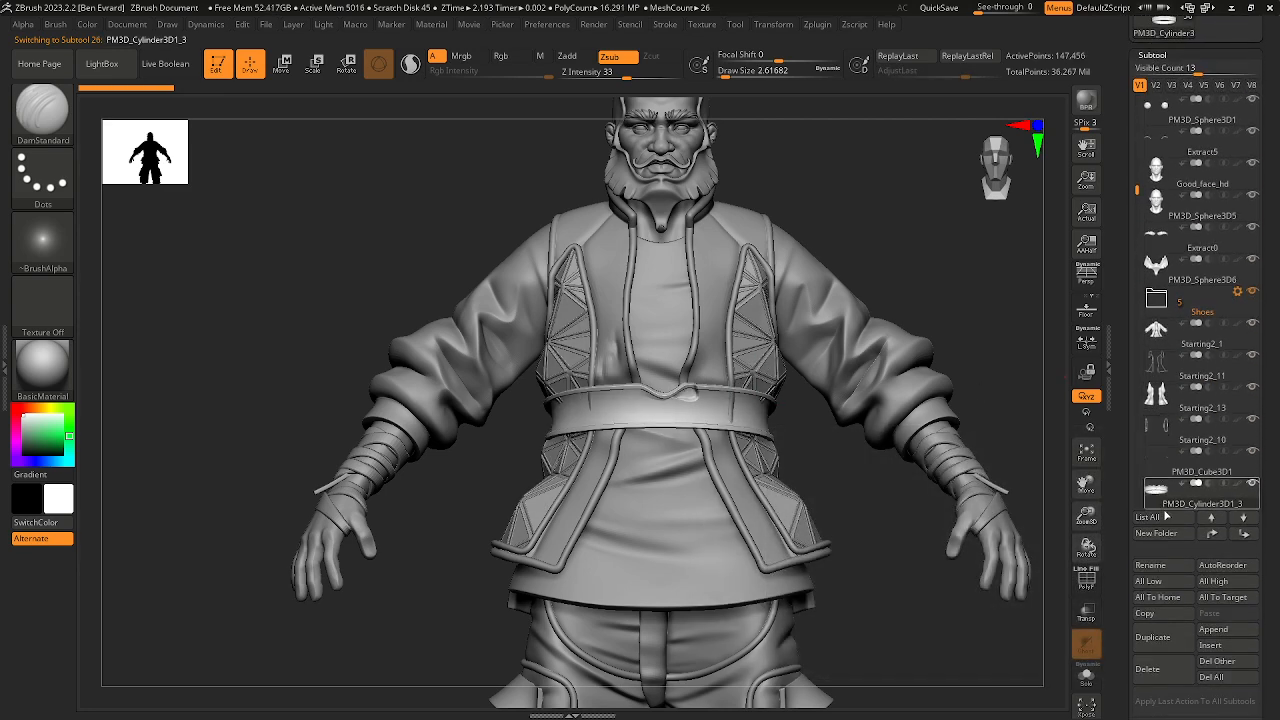
drag(1265, 329, 1264, 386)
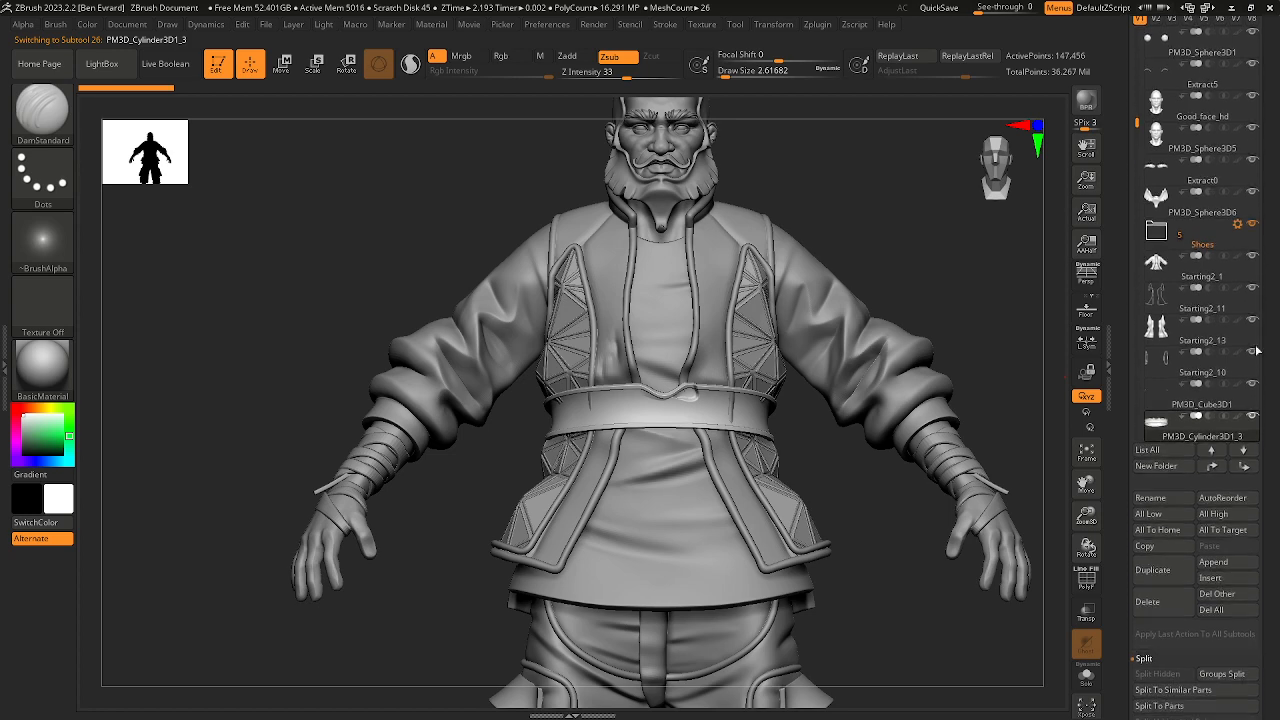
drag(1135, 212, 1140, 128)
drag(1158, 236, 1166, 376)
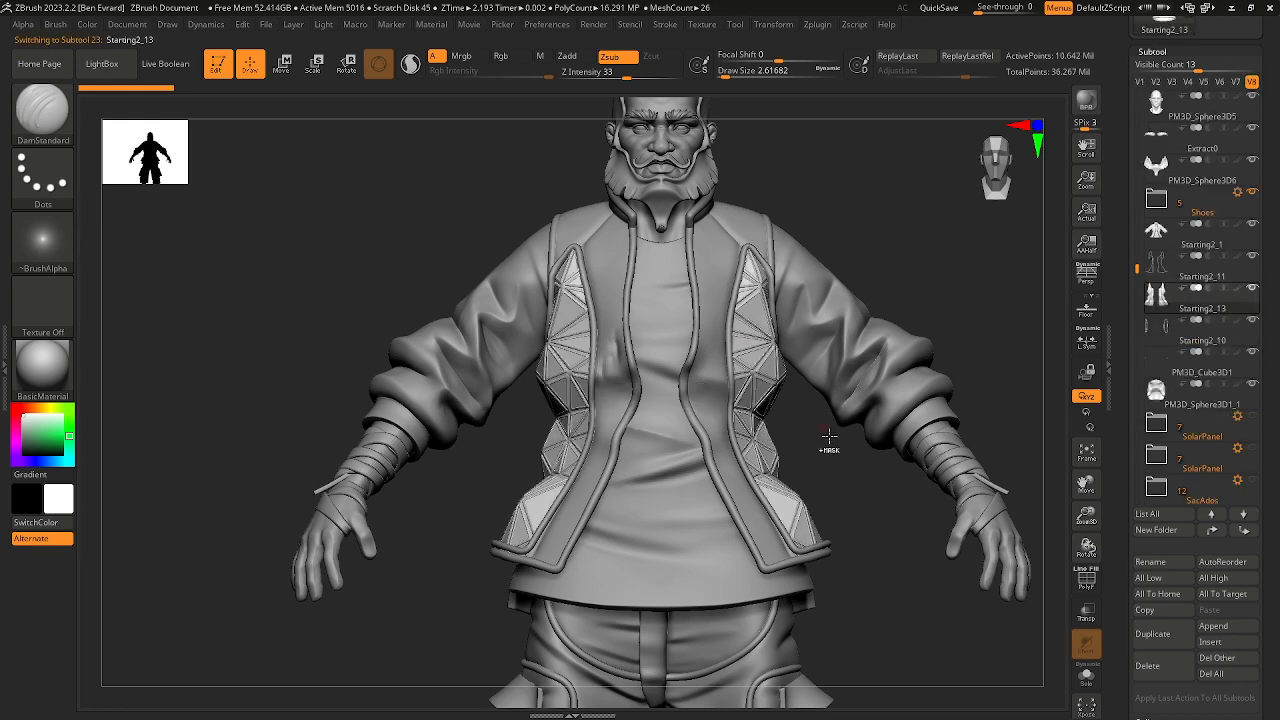
Step: Review the character without the belts and backpack, and select the face subtool Good_face_hd
alt+drag(829, 434, 805, 466)
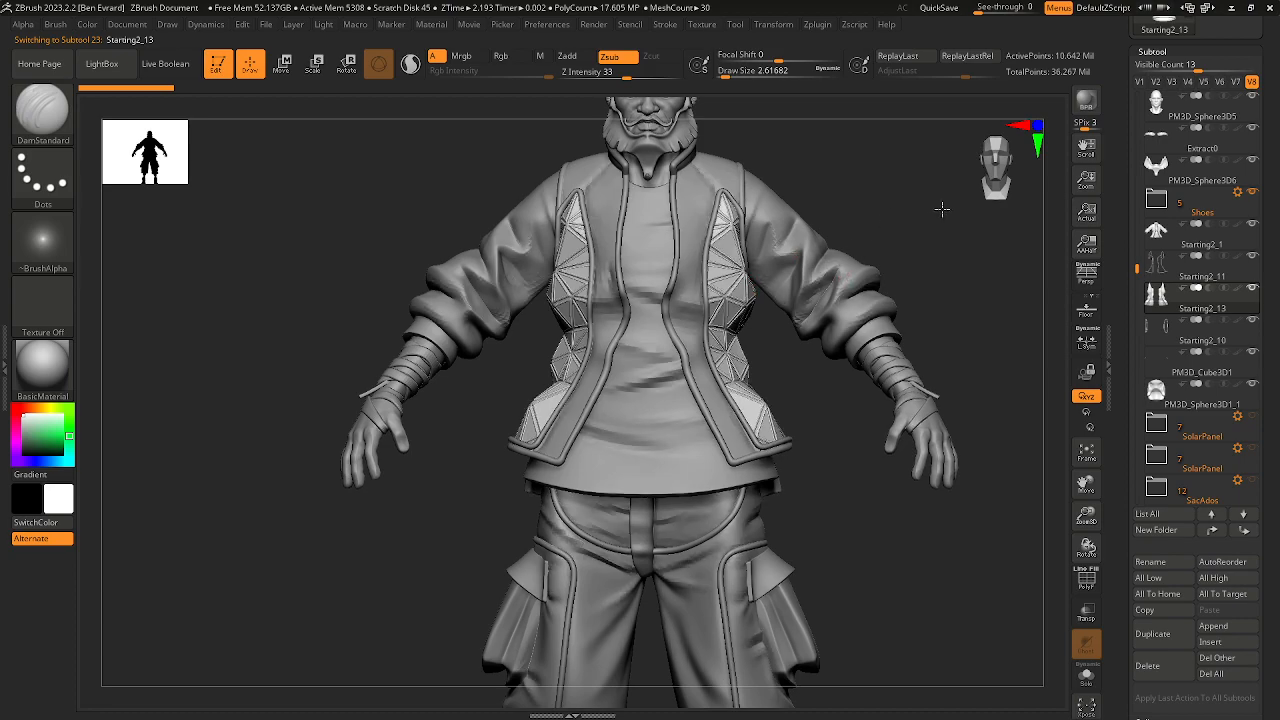
mouse_move(937, 209)
mouse_down()
mouse_move(962, 208)
mouse_move(917, 271)
mouse_move(937, 263)
mouse_move(876, 281)
mouse_move(856, 236)
mouse_move(868, 212)
mouse_move(903, 237)
mouse_move(773, 405)
mouse_move(780, 428)
mouse_up()
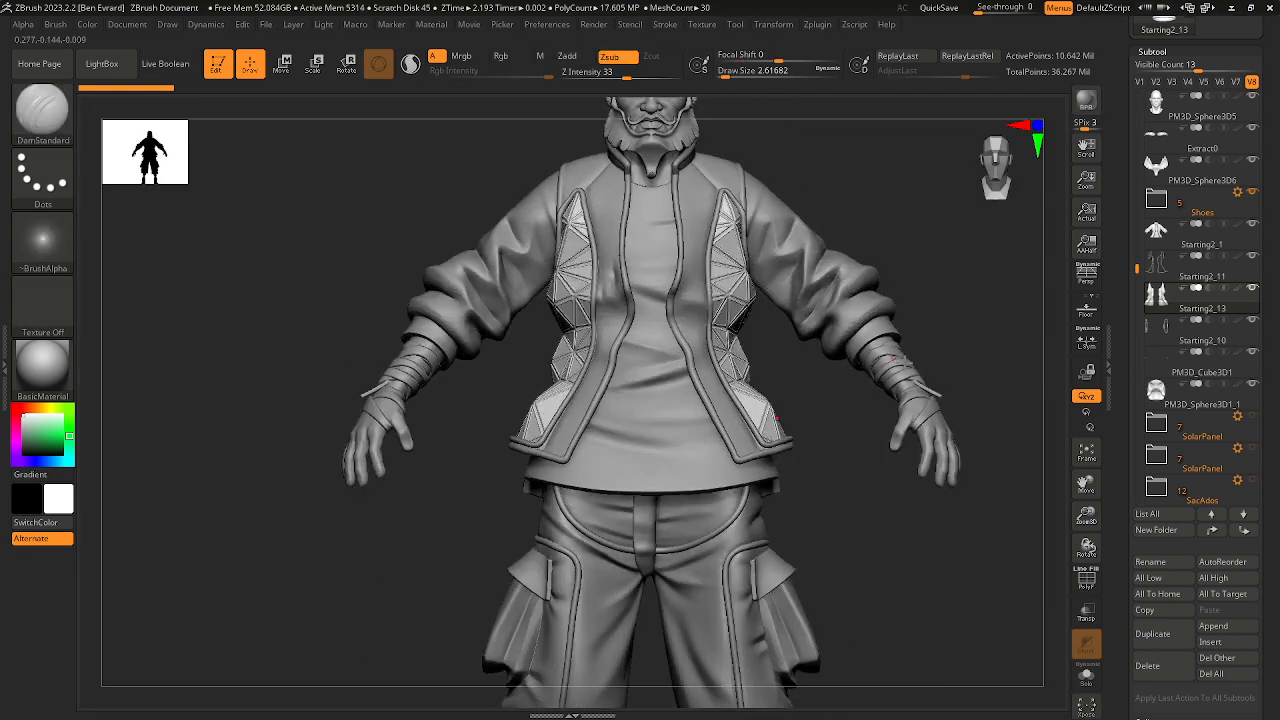
mouse_move(940, 393)
mouse_down()
mouse_move(977, 397)
mouse_move(871, 279)
mouse_move(862, 404)
mouse_up()
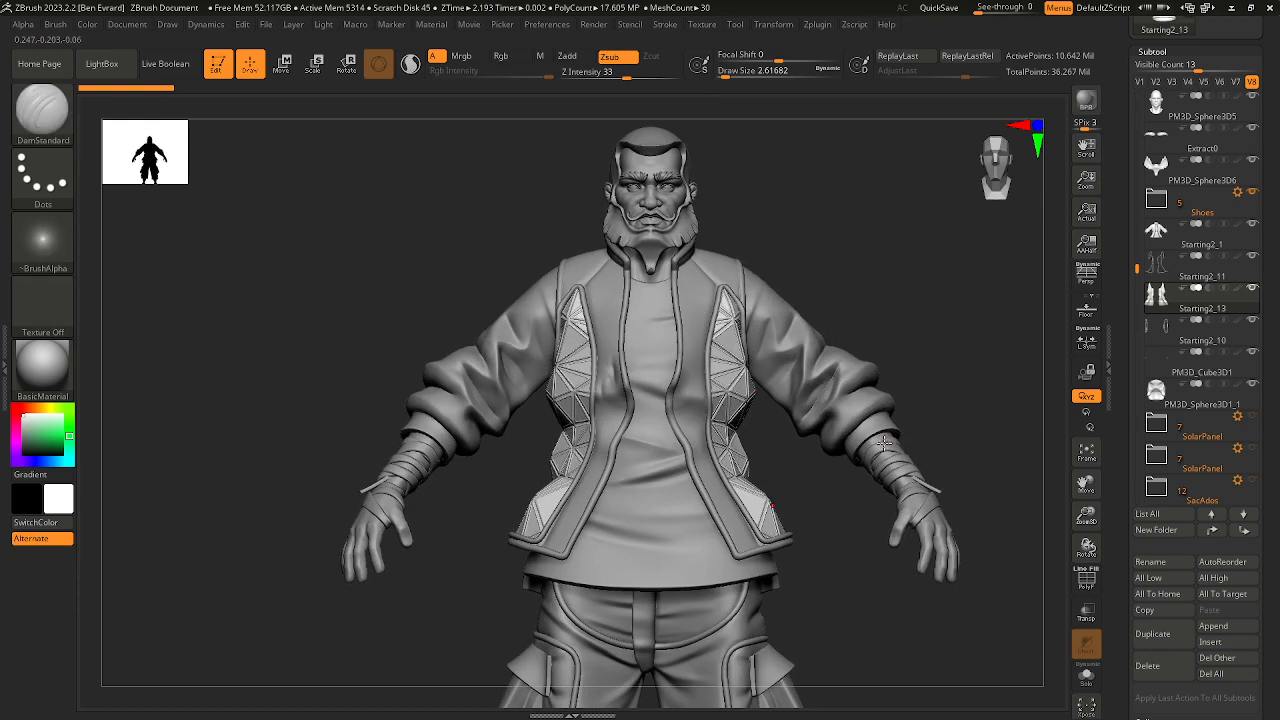
alt+click(866, 417)
alt+click(650, 168)
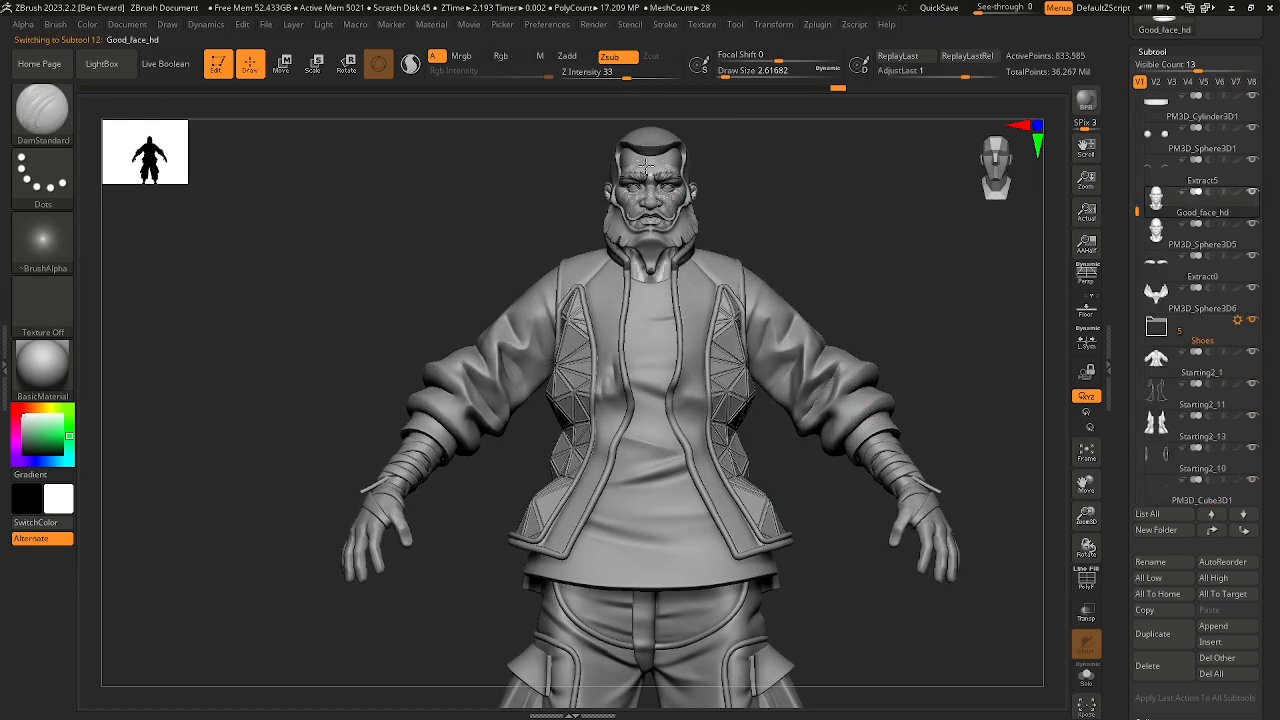
drag(730, 176, 683, 172)
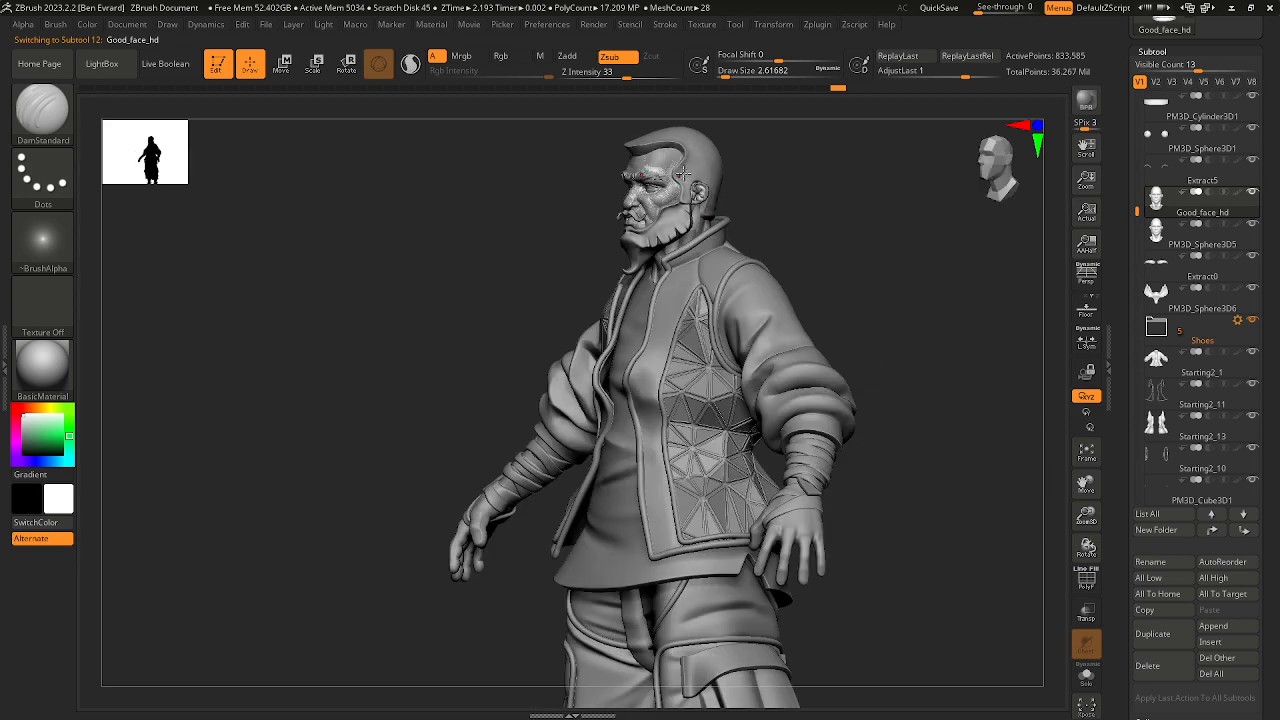
drag(752, 214, 688, 243)
Step: Hide the beard subtool PM3D_Sphere3D6 and select the eyebrows subtool Extract0
alt+click(690, 230)
ctrl+right_drag(686, 244, 859, 309)
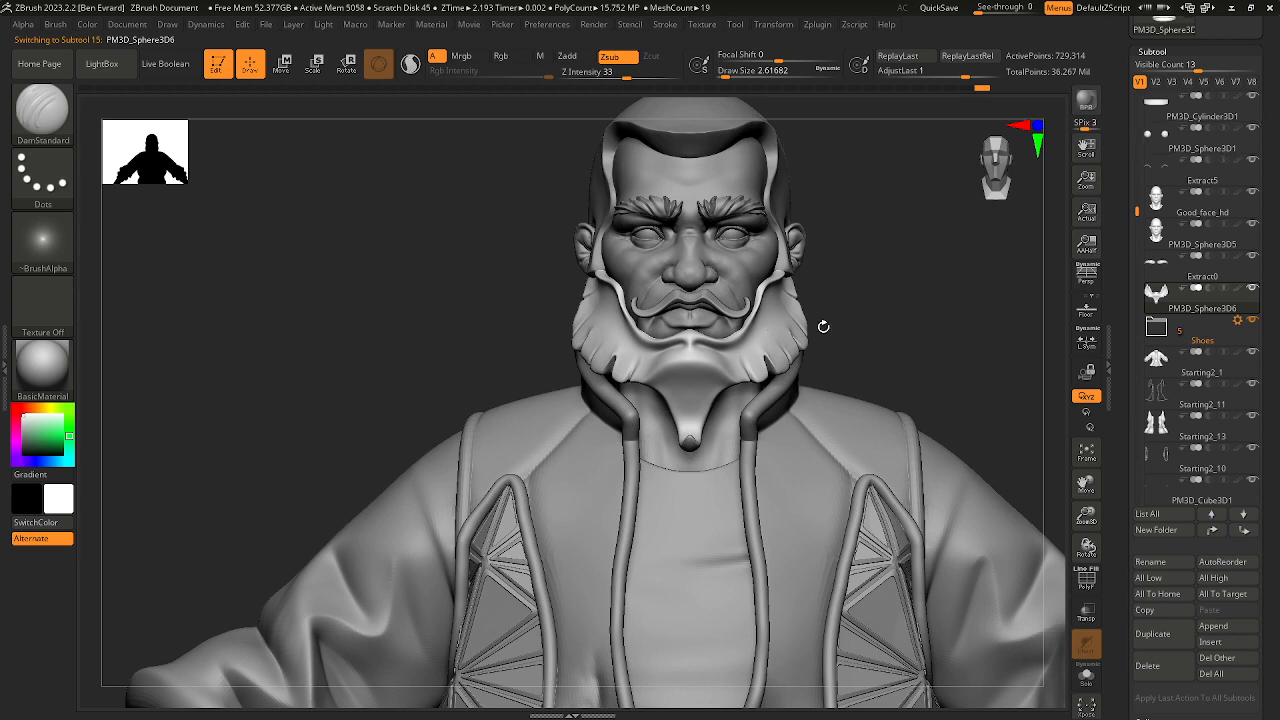
click(1253, 288)
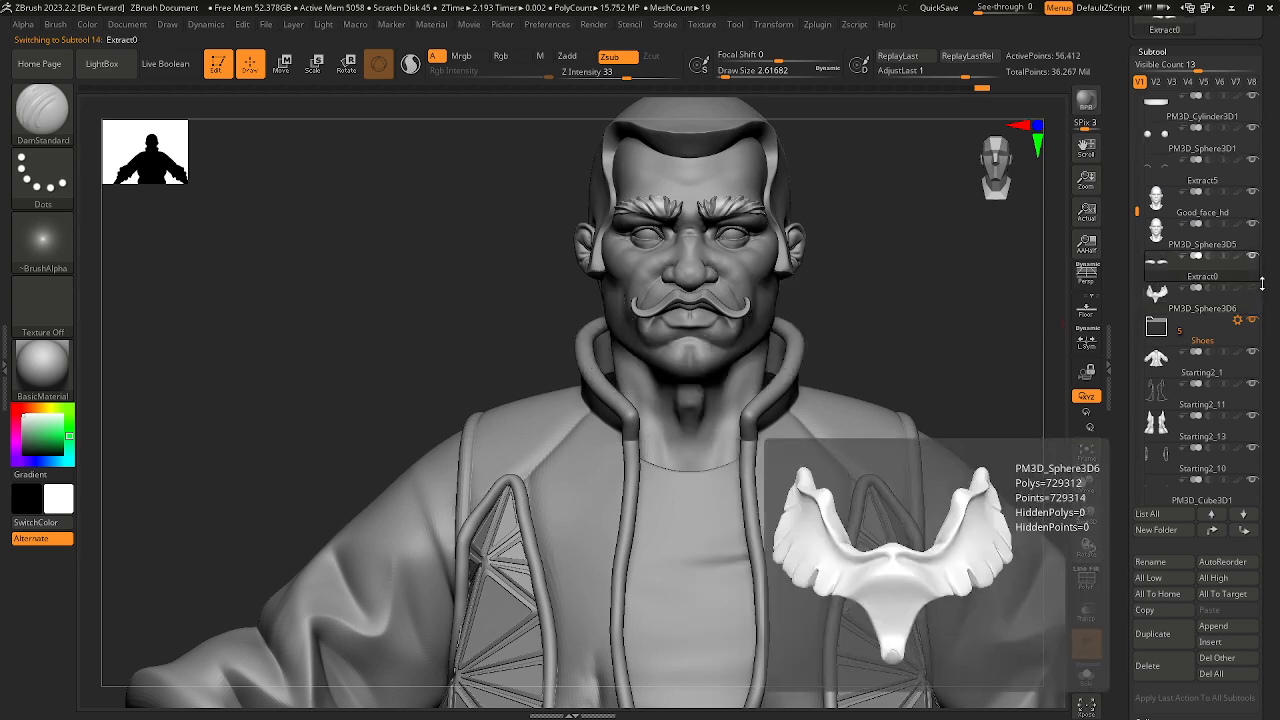
click(1181, 257)
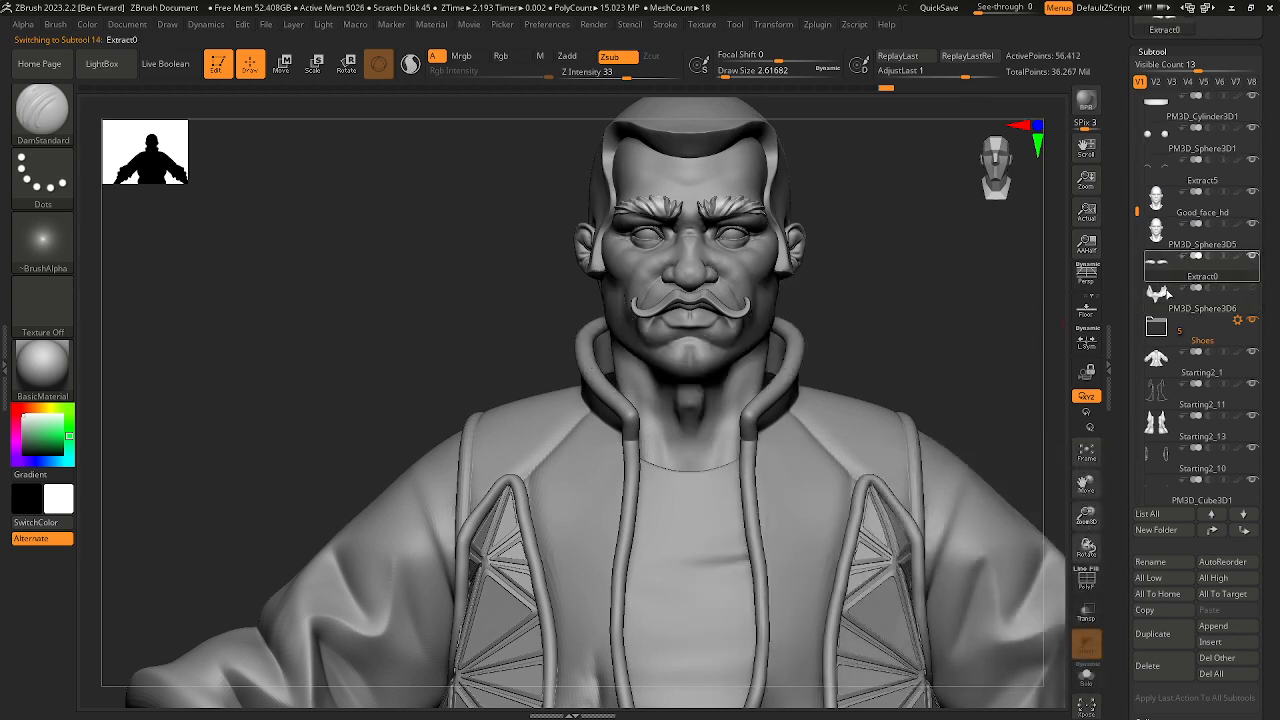
Step: Hide the mustache subtool PM3D_Sphere3D1_4 and select the subtool PM3D_Cube3D1_2
drag(1136, 212, 1134, 375)
click(1254, 321)
click(1222, 309)
ctrl+right_drag(838, 285, 898, 343)
right_drag(898, 343, 758, 293)
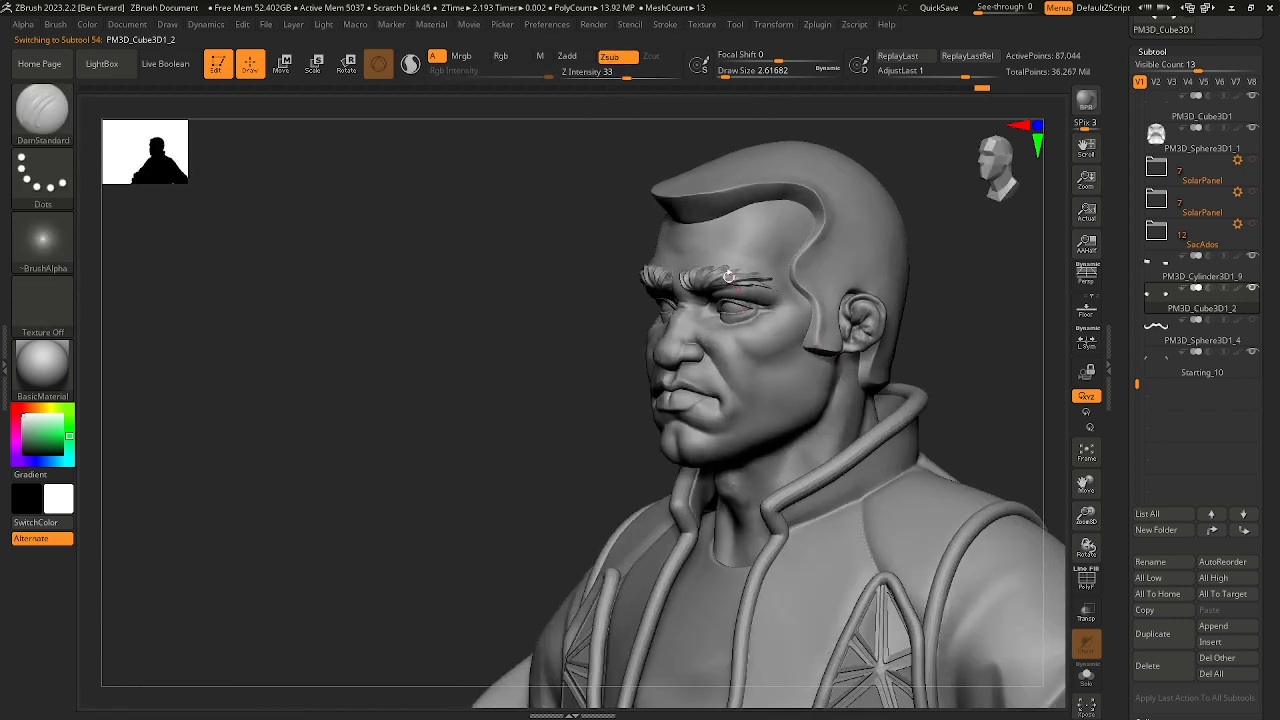
right_drag(970, 331, 783, 336)
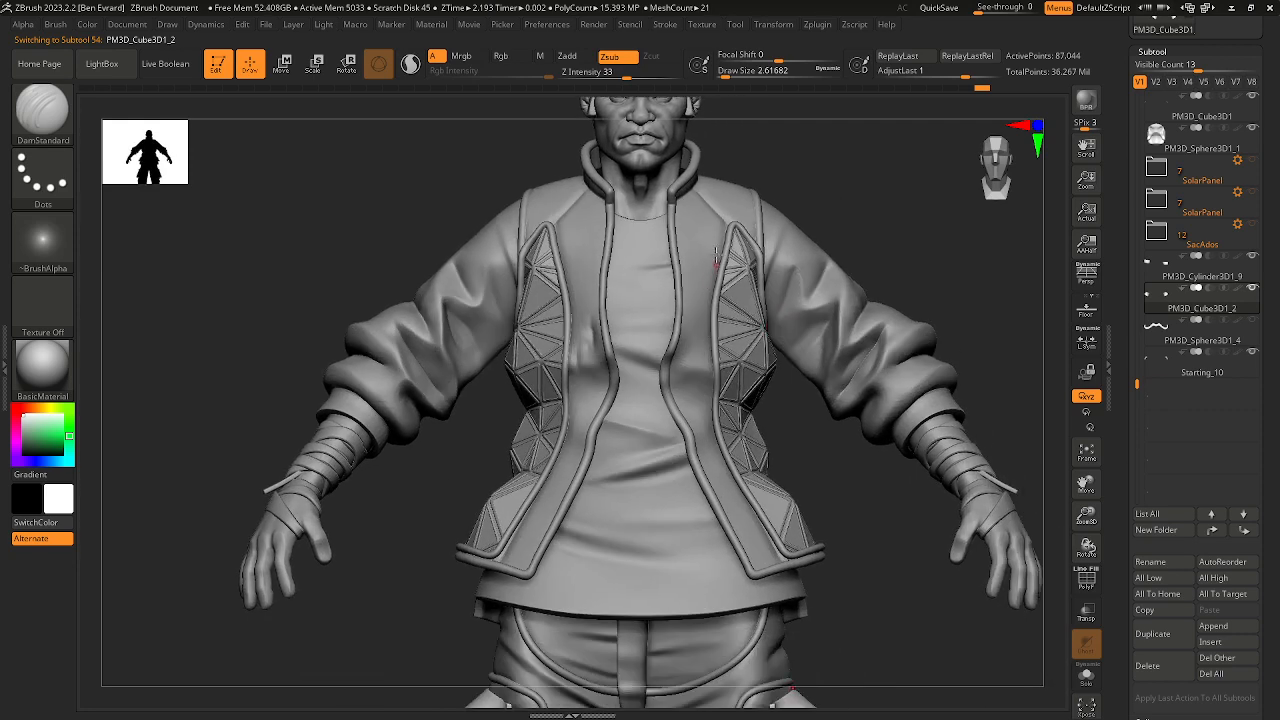
Step: Hide the head subtools PM3D_Sphere3D5 and Good_face_hd, then select the jacket subtool Starting2_1
right_drag(660, 189, 692, 353)
alt+click(693, 305)
right_drag(863, 312, 993, 259)
drag(1222, 52, 1220, 83)
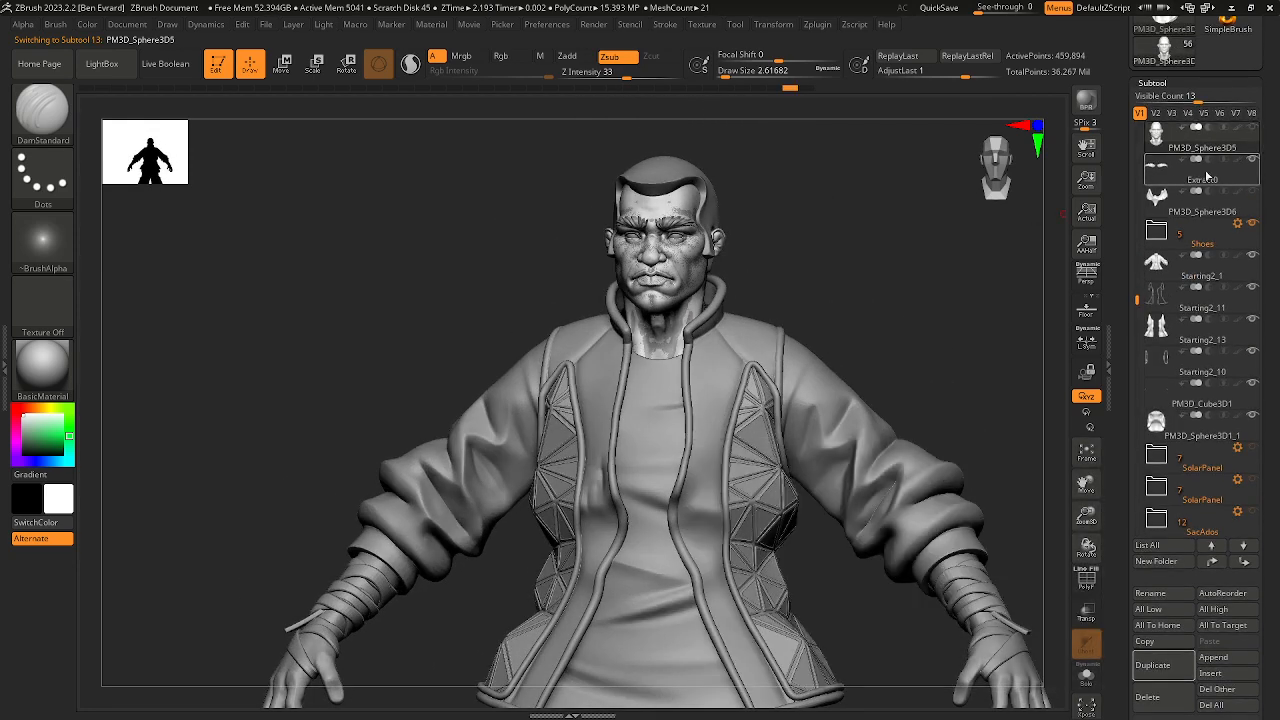
scroll(1139, 190, up, 2)
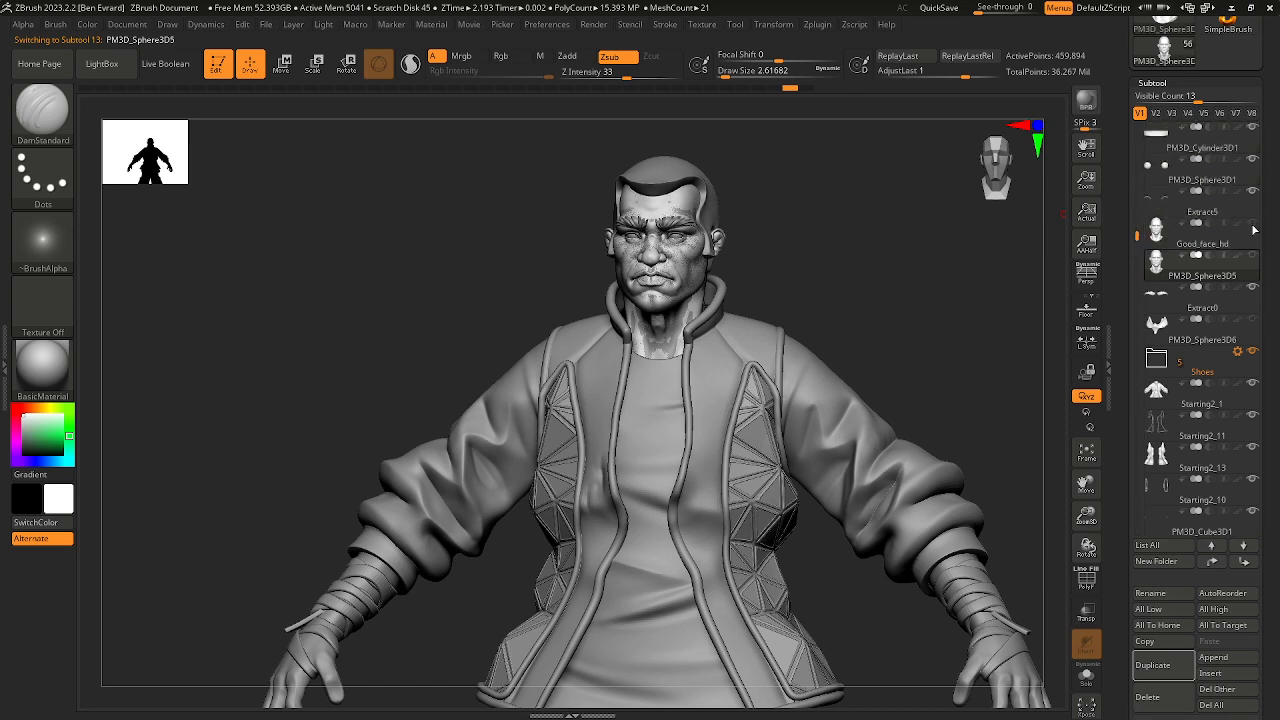
alt+click(793, 375)
ctrl+right_drag(926, 371, 740, 314)
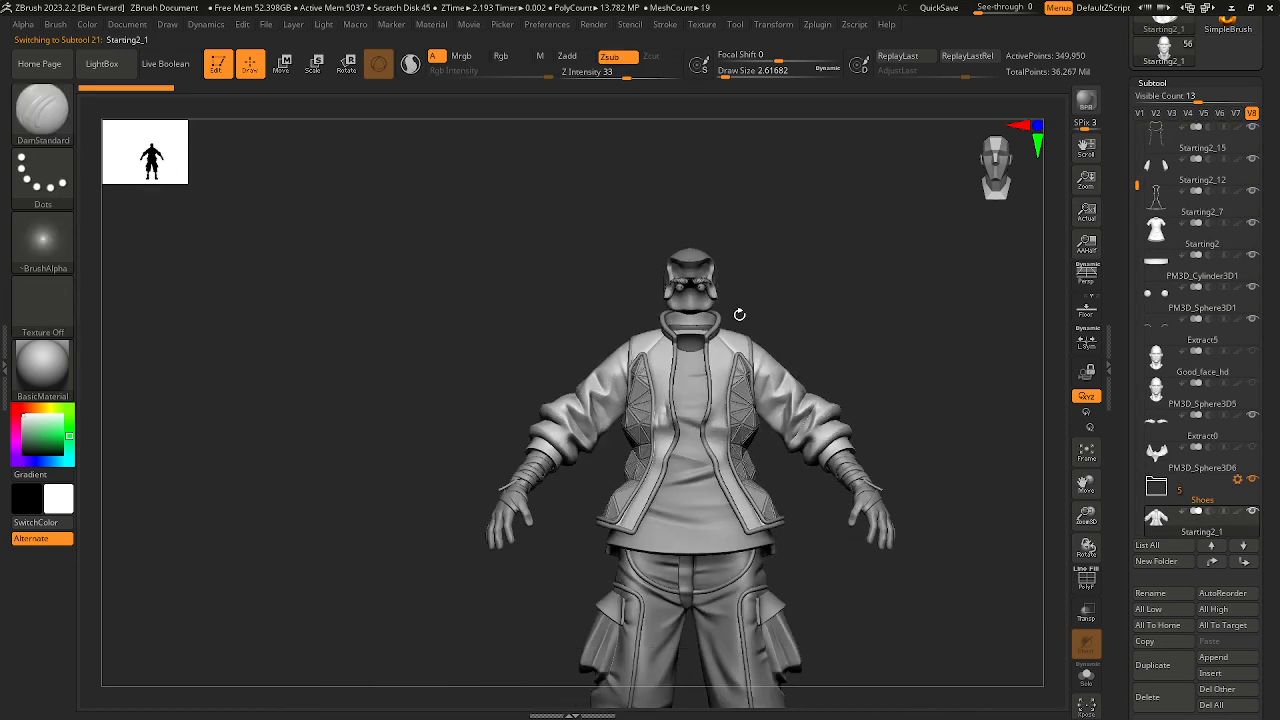
Step: Select the hair subtool PM3D_Sphere3D1_1 and hide it
alt+click(701, 299)
alt+right_drag(923, 362, 916, 290)
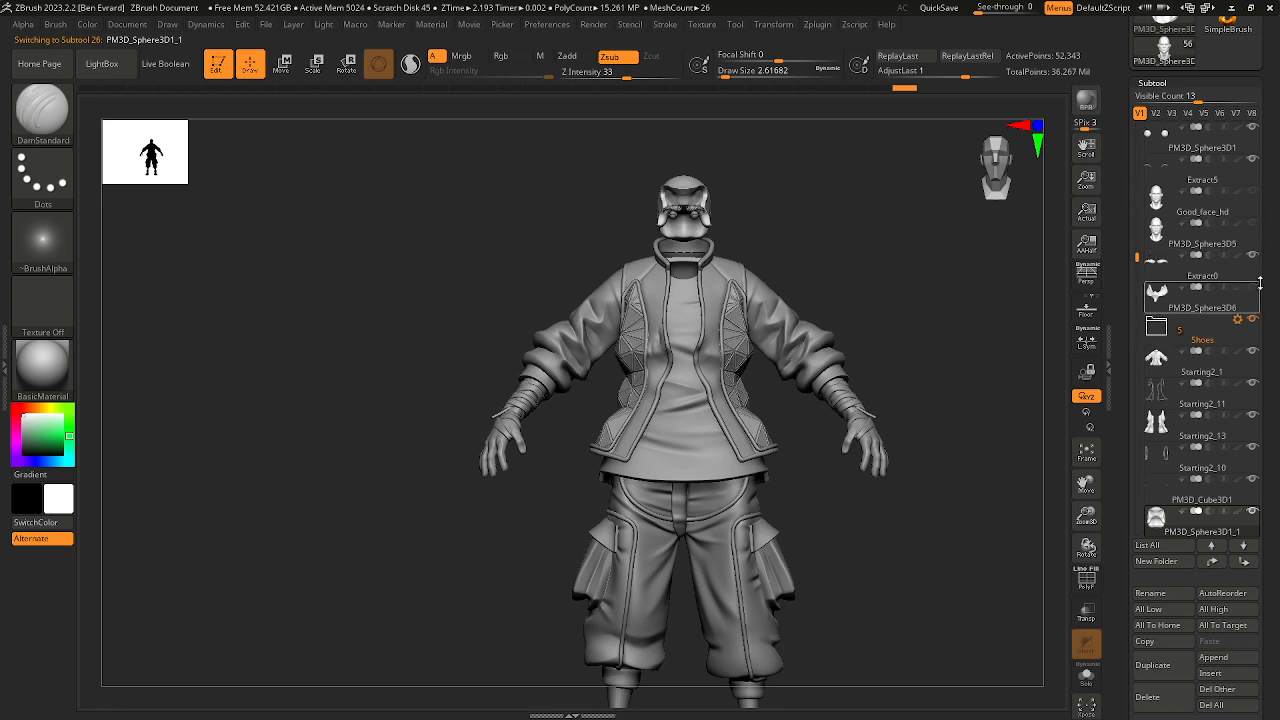
click(1253, 512)
Step: Create a new subtool folder named Upperbody from the jacket panel trim Starting2_11
alt+click(723, 311)
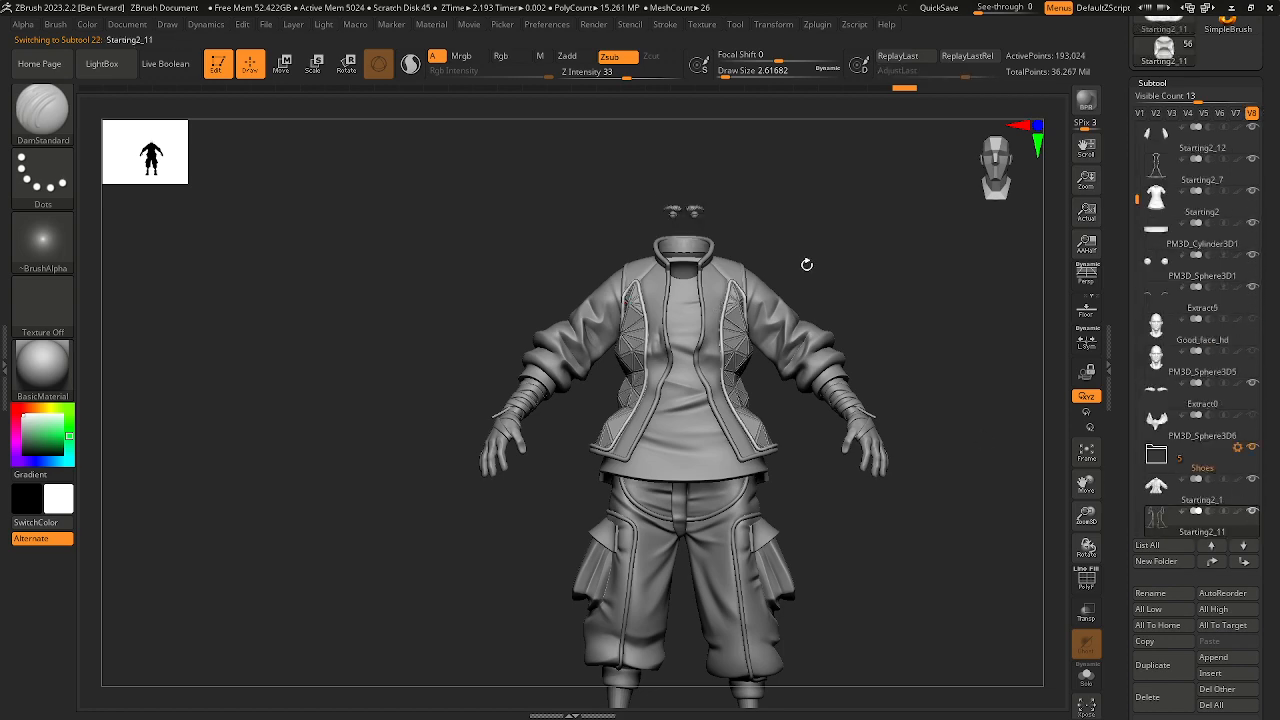
right_drag(806, 264, 743, 415)
alt+right_drag(863, 480, 855, 426)
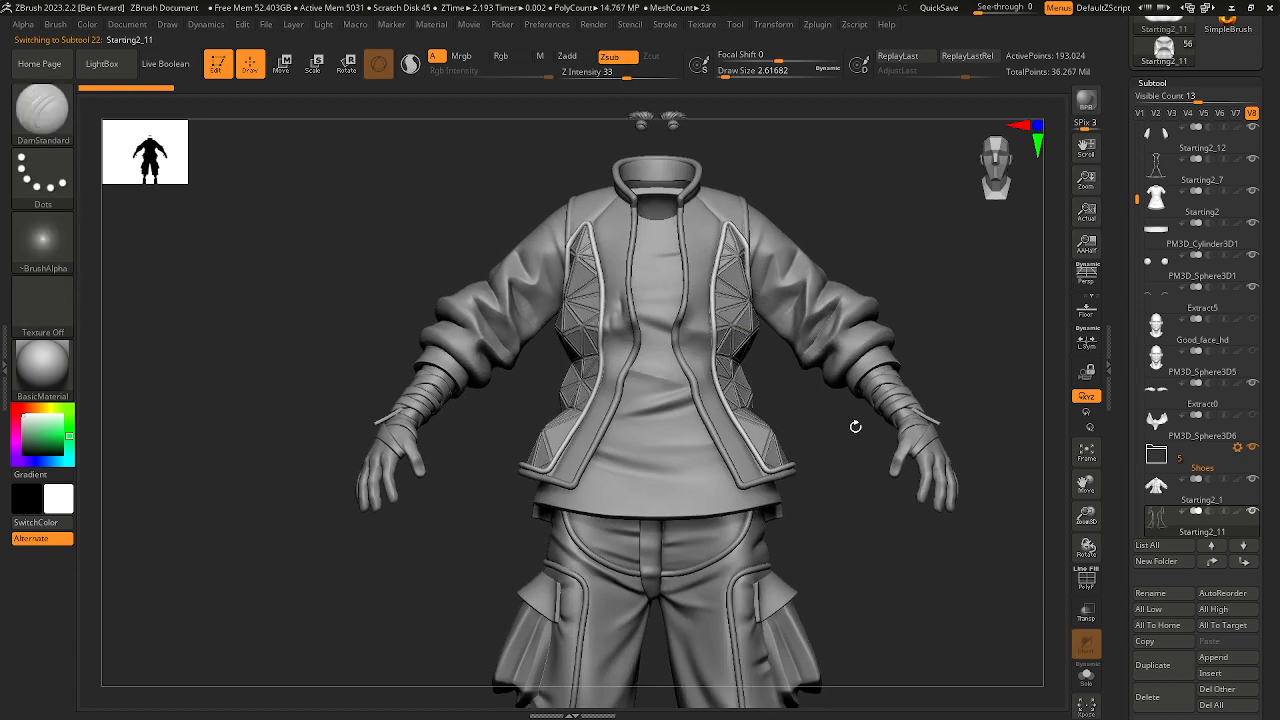
scroll(1210, 490, down, 2)
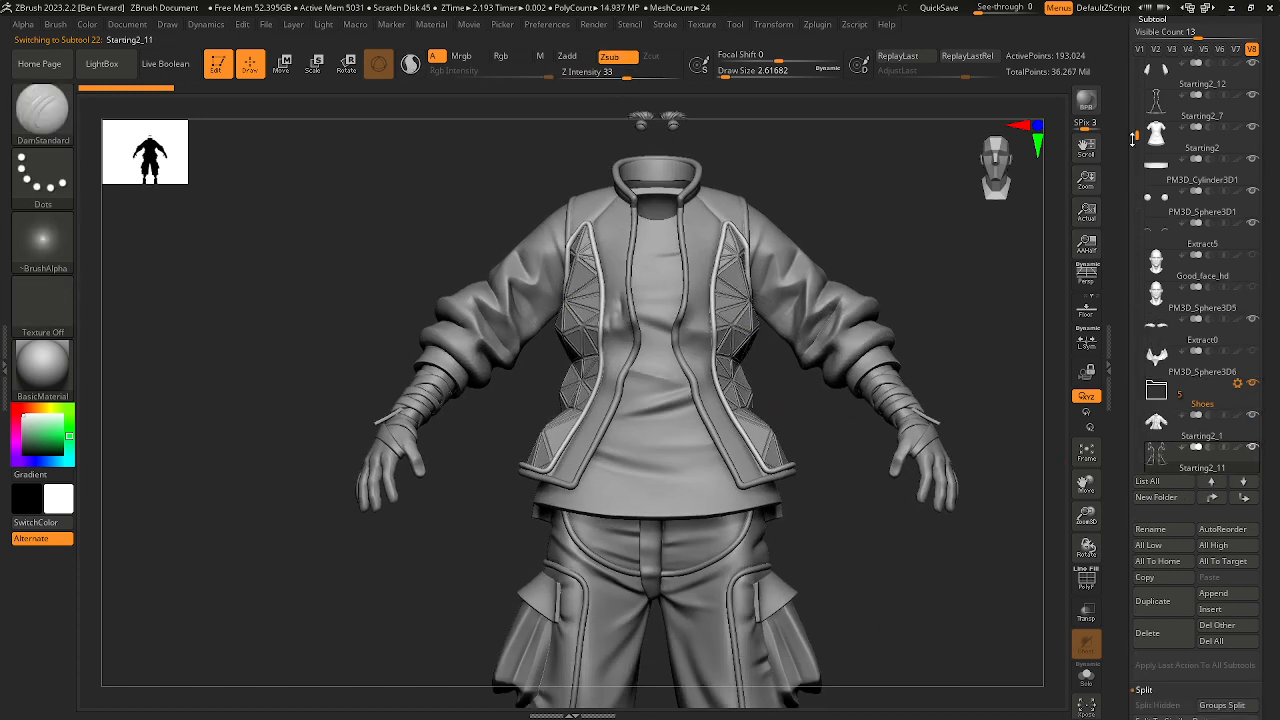
drag(1134, 137, 1136, 222)
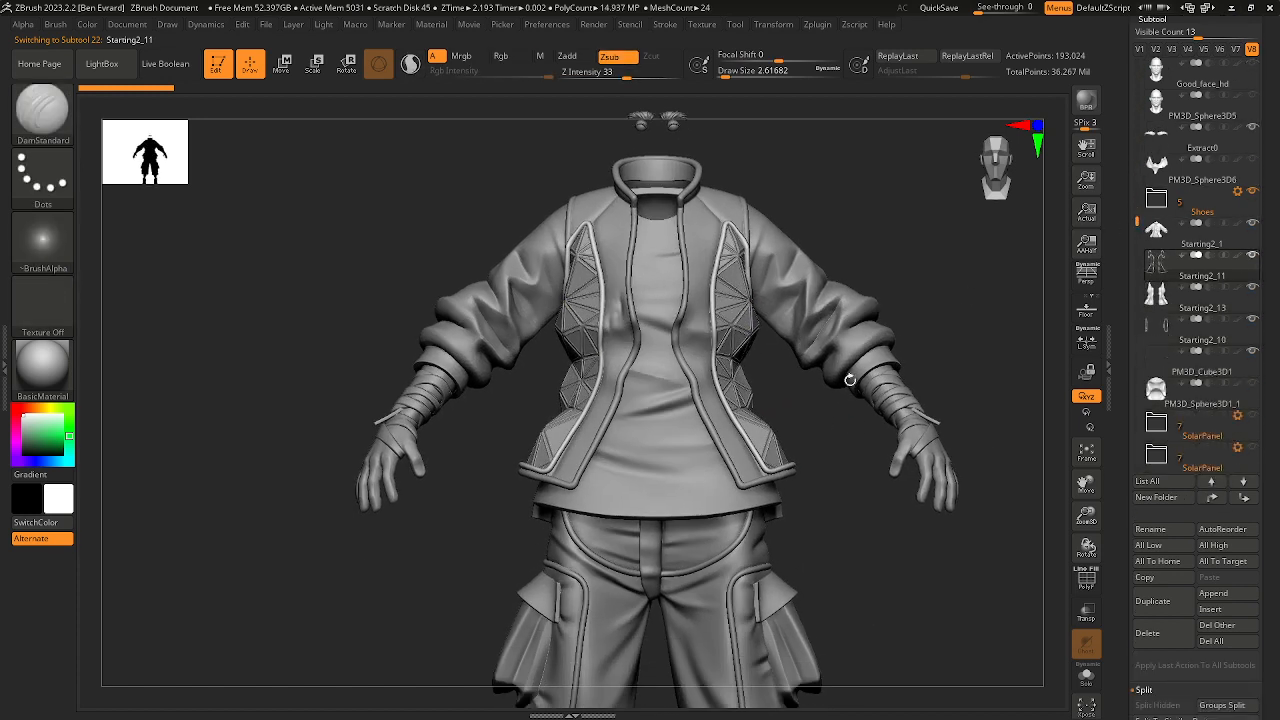
scroll(1171, 453, down, 2)
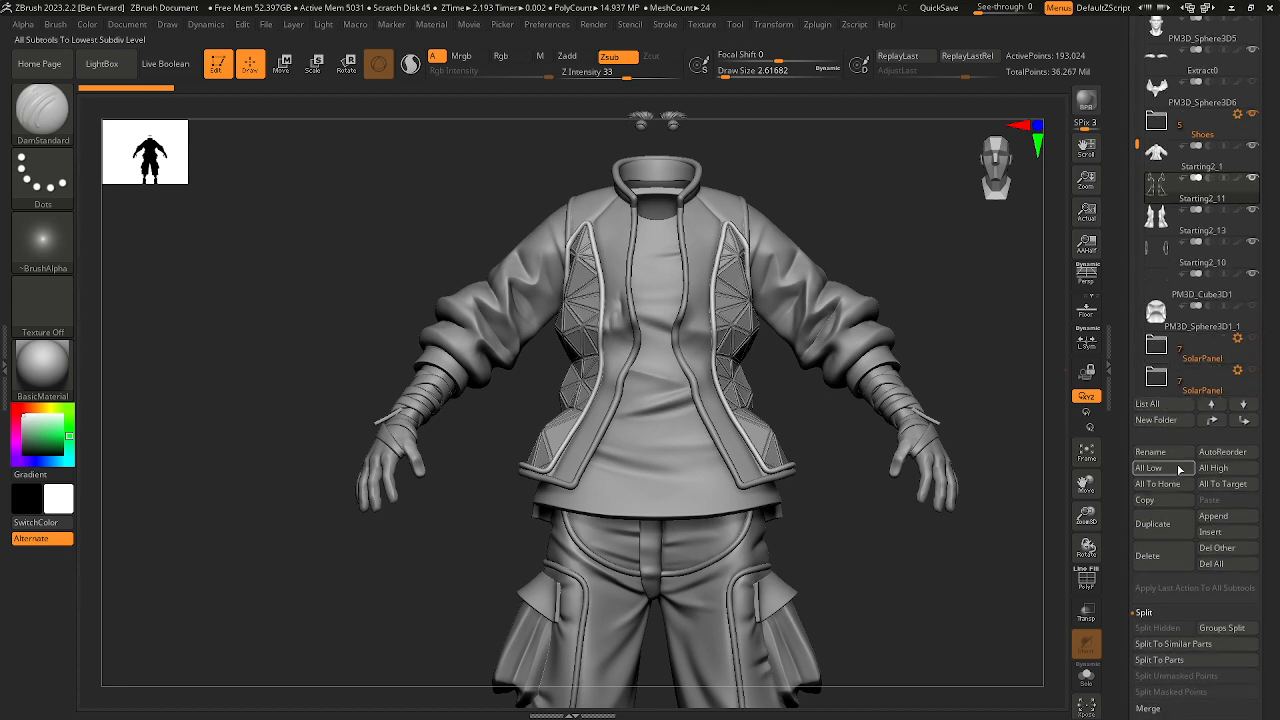
click(1160, 420)
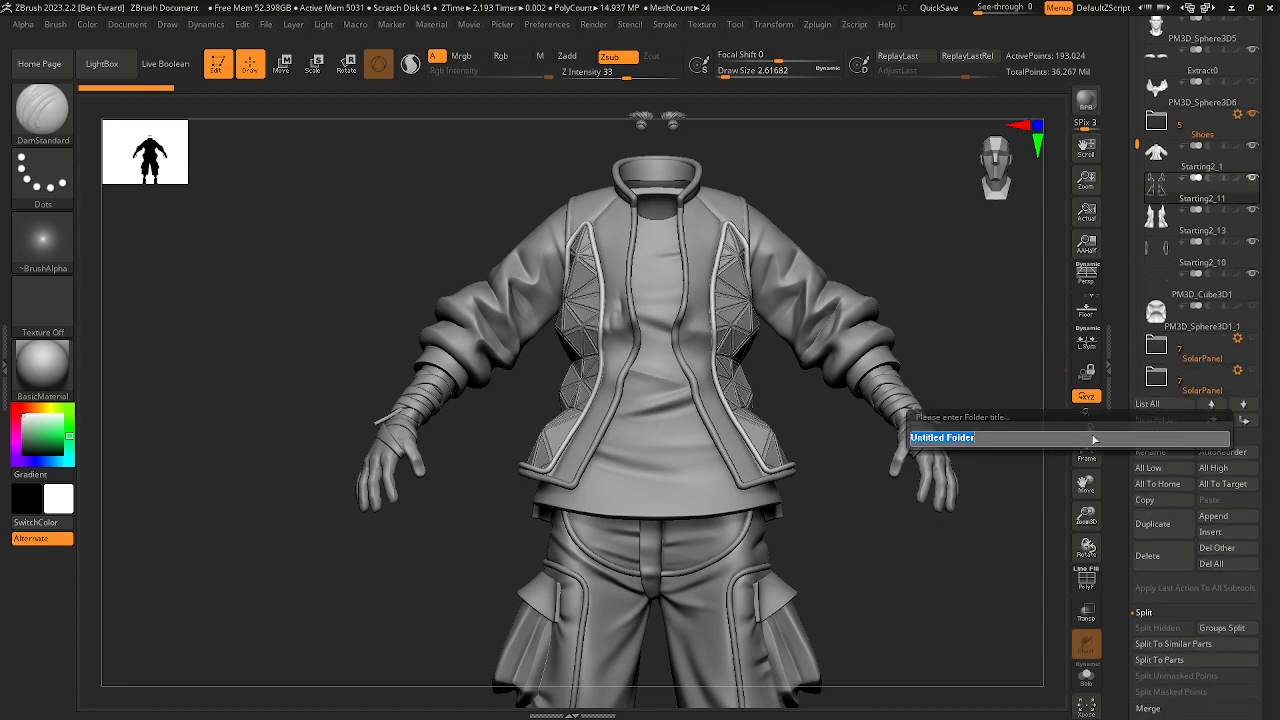
text(Upperbody)
key(Return)
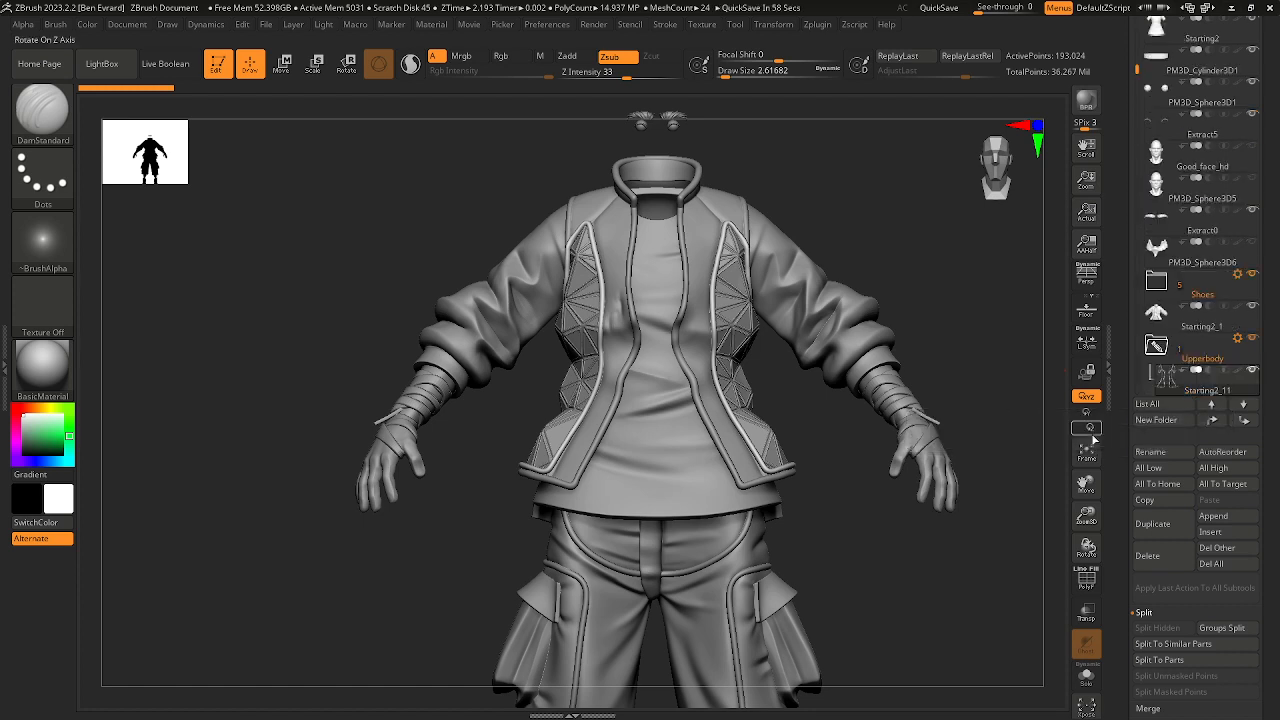
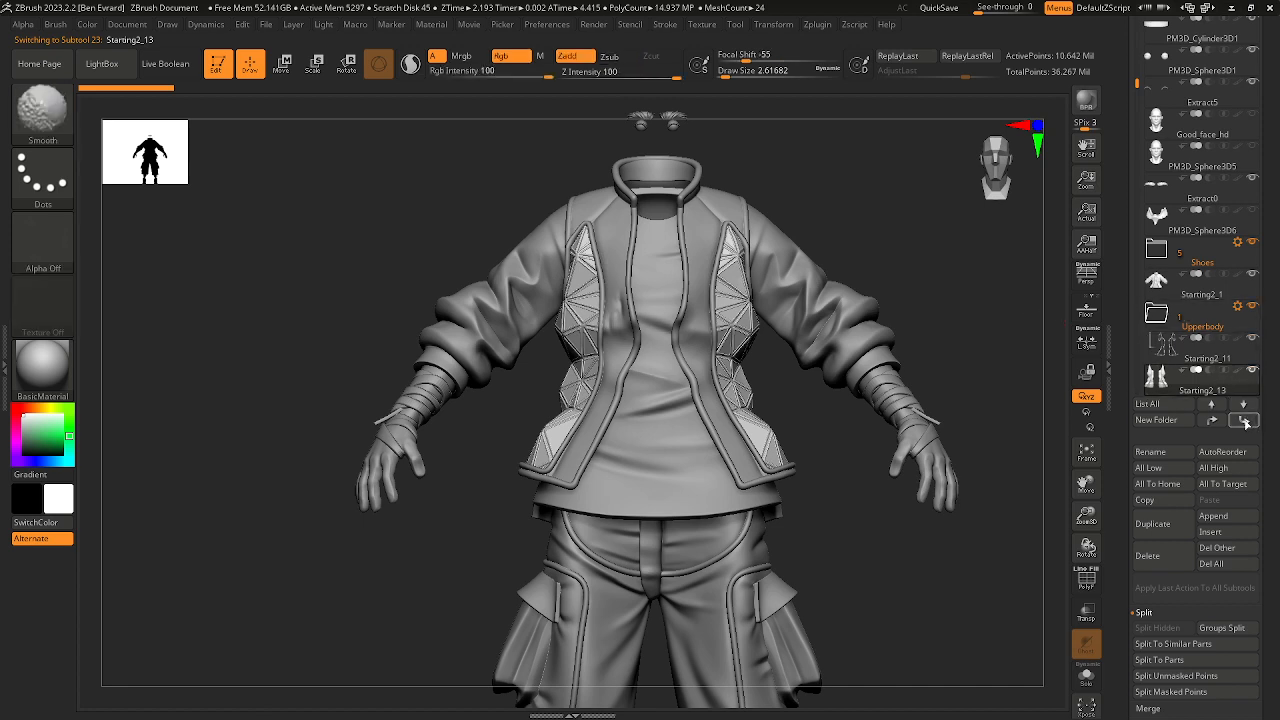
Step: Send the faceted jacket panels Starting2_13 and the collapsed Upperbody folder to the end of the subtool list
scroll(1187, 383, down, 3)
mouse_move(1169, 388)
mouse_down()
mouse_move(1177, 298)
mouse_move(1181, 404)
mouse_up()
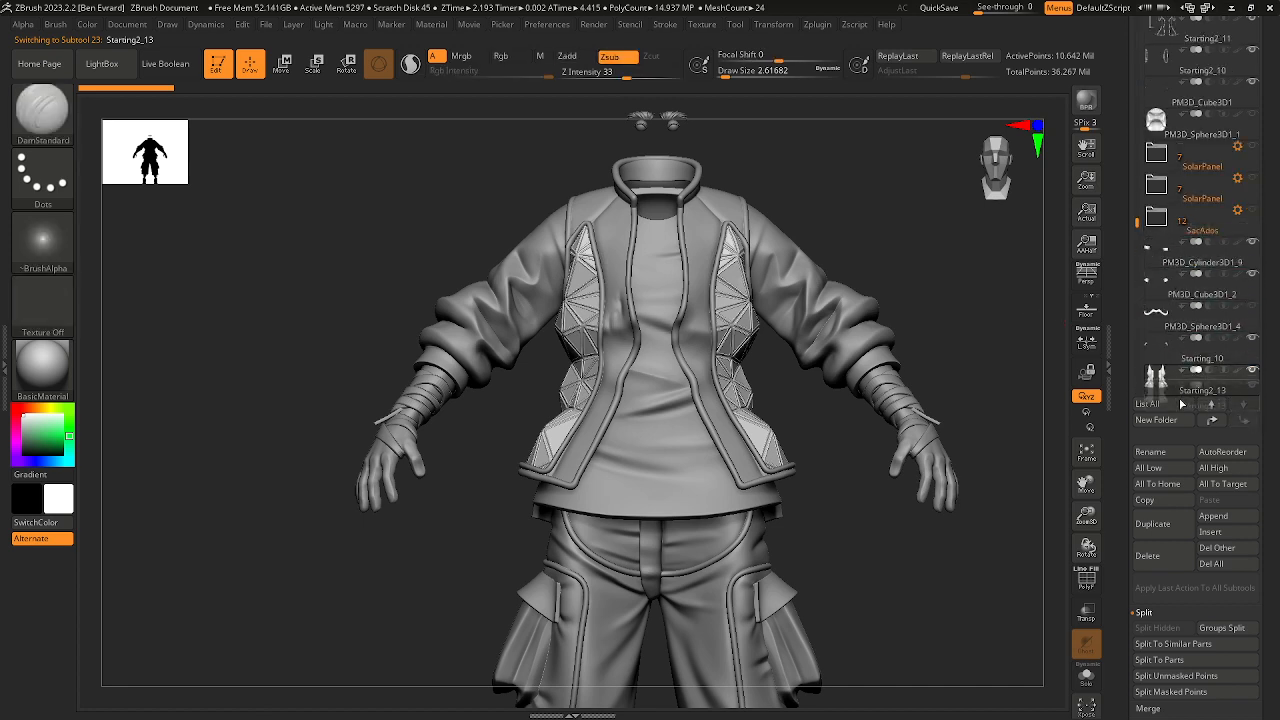
drag(1137, 221, 1126, 64)
click(1155, 358)
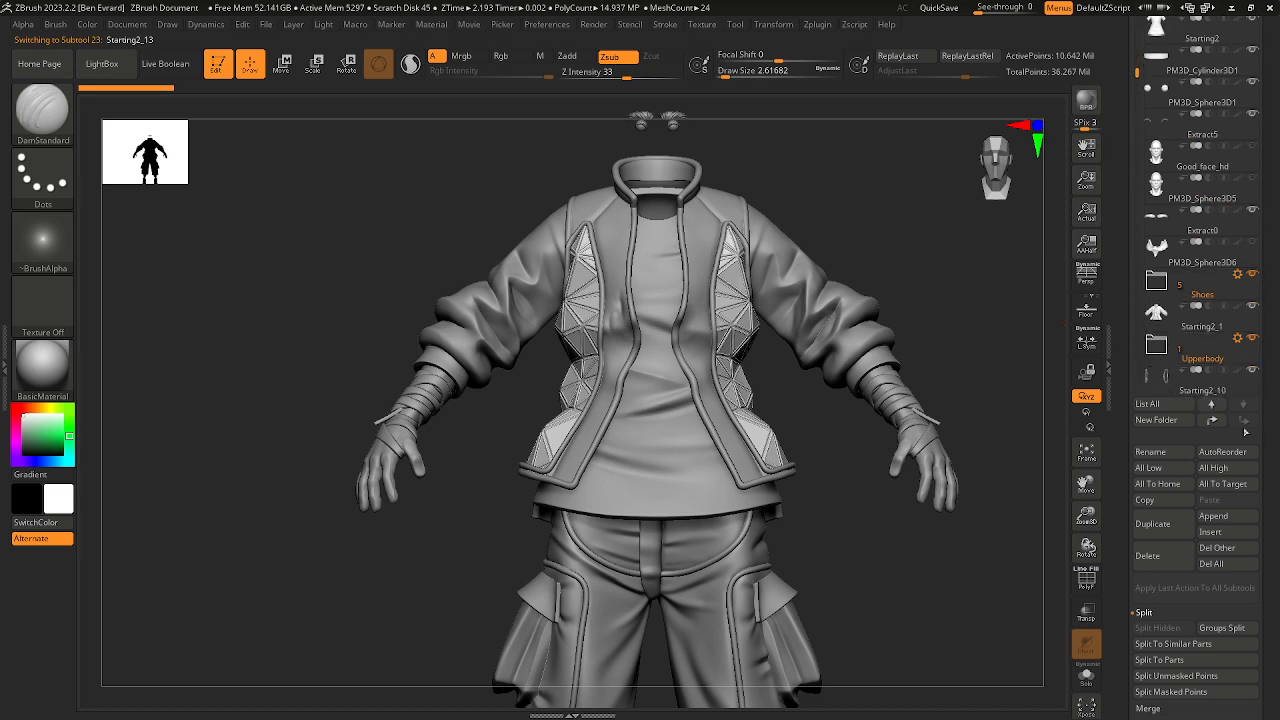
click(1248, 384)
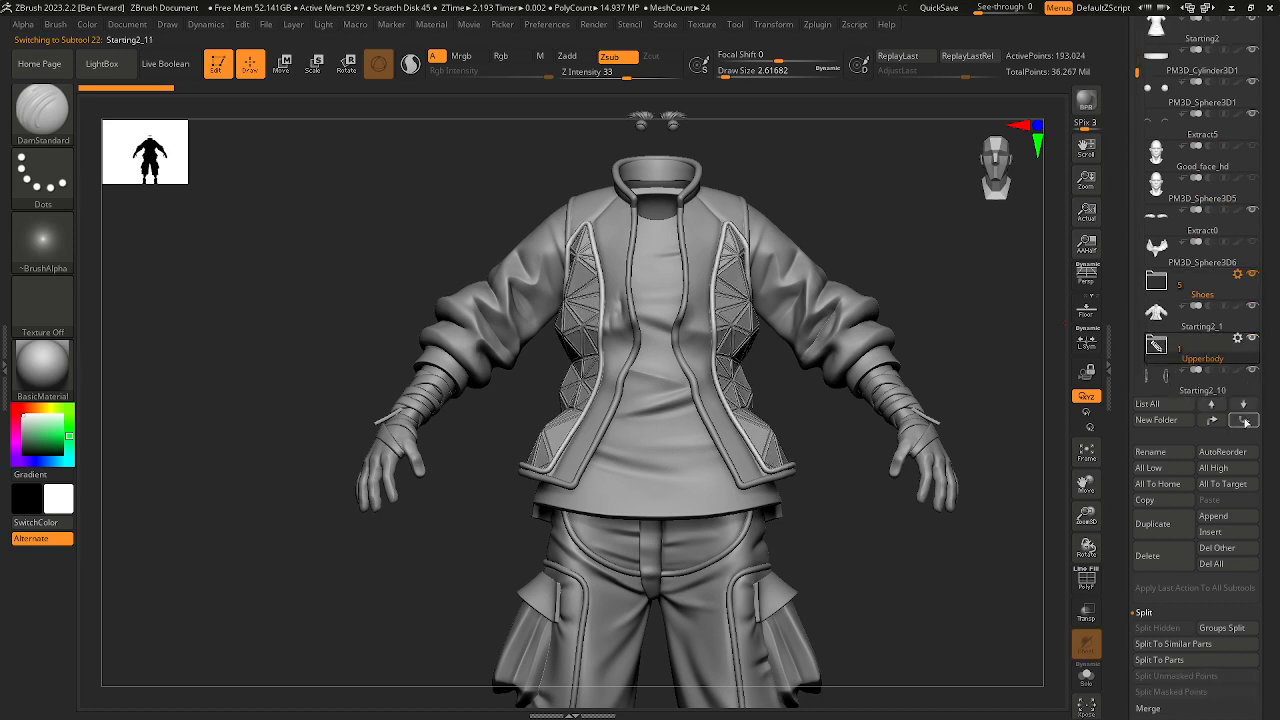
click(1245, 421)
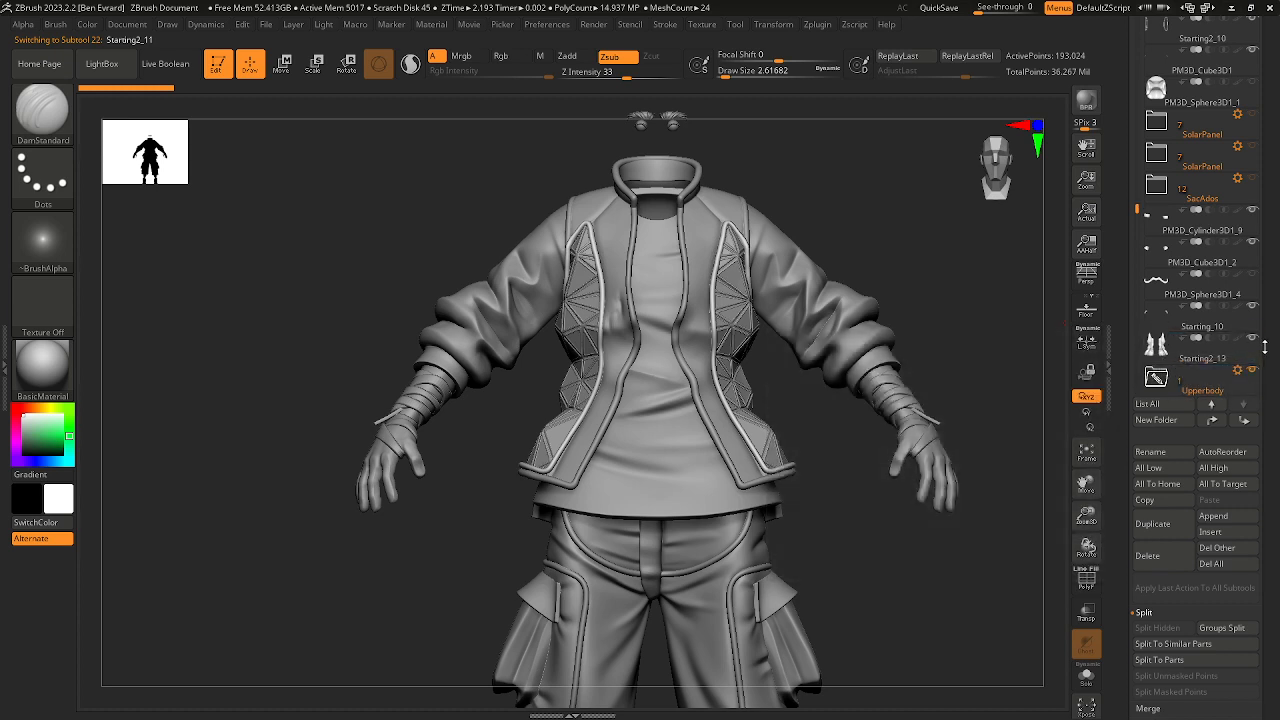
Step: Move the faceted jacket panels Starting2_13 into the Upperbody folder
drag(1265, 347, 1265, 328)
drag(1136, 188, 1136, 212)
drag(1171, 265, 1165, 362)
Step: Send the jacket subtool Starting2_1 to the end of the list and place it in the Upperbody folder
alt+click(717, 341)
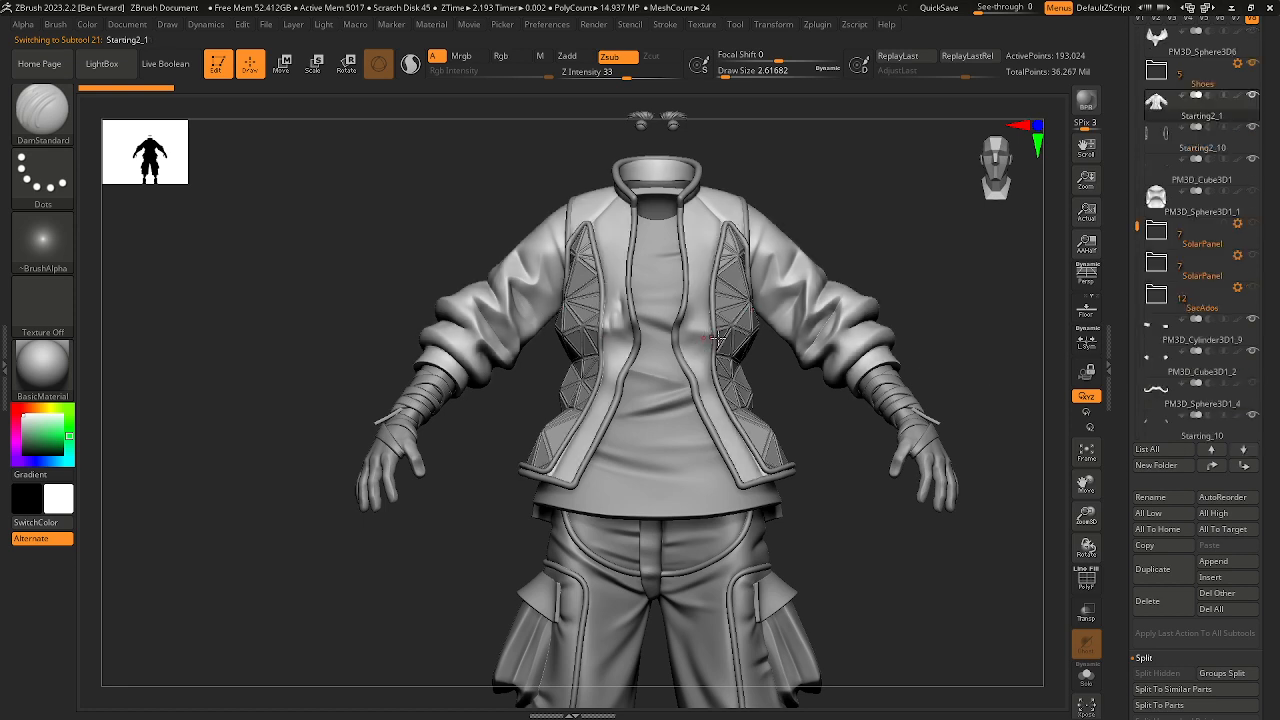
key(shift)
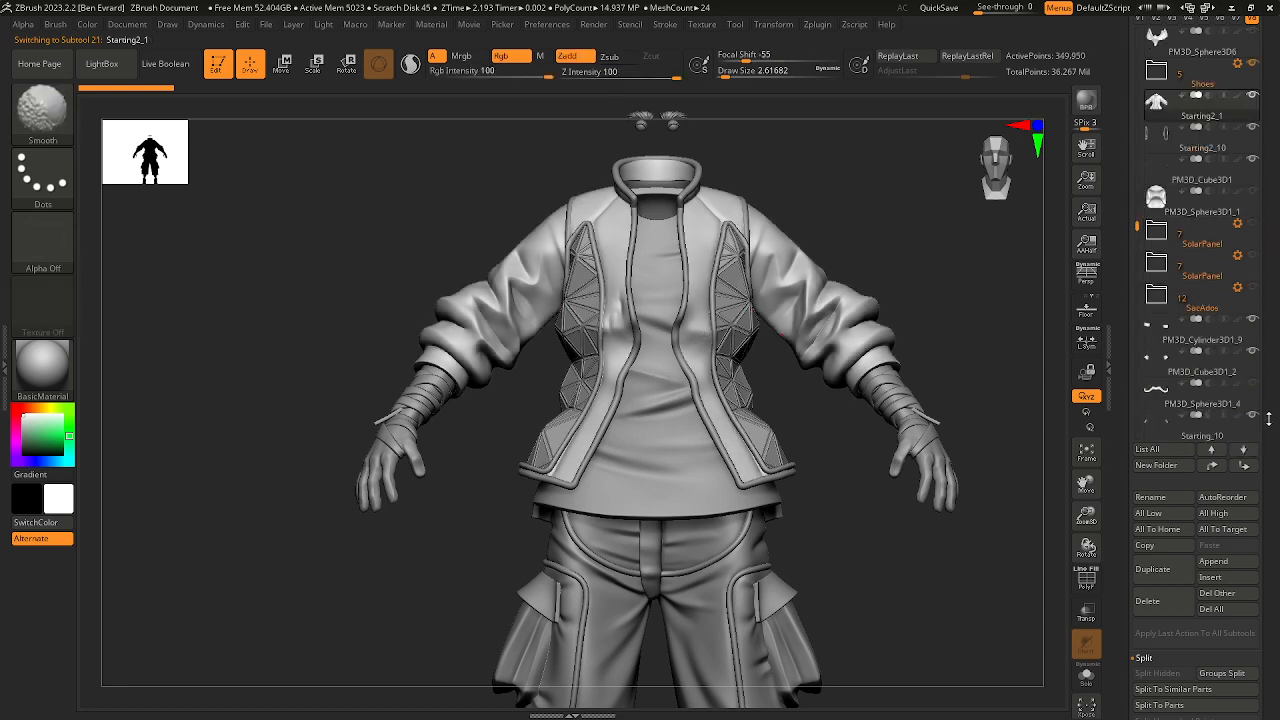
shift+click(1244, 465)
drag(1164, 421, 1161, 393)
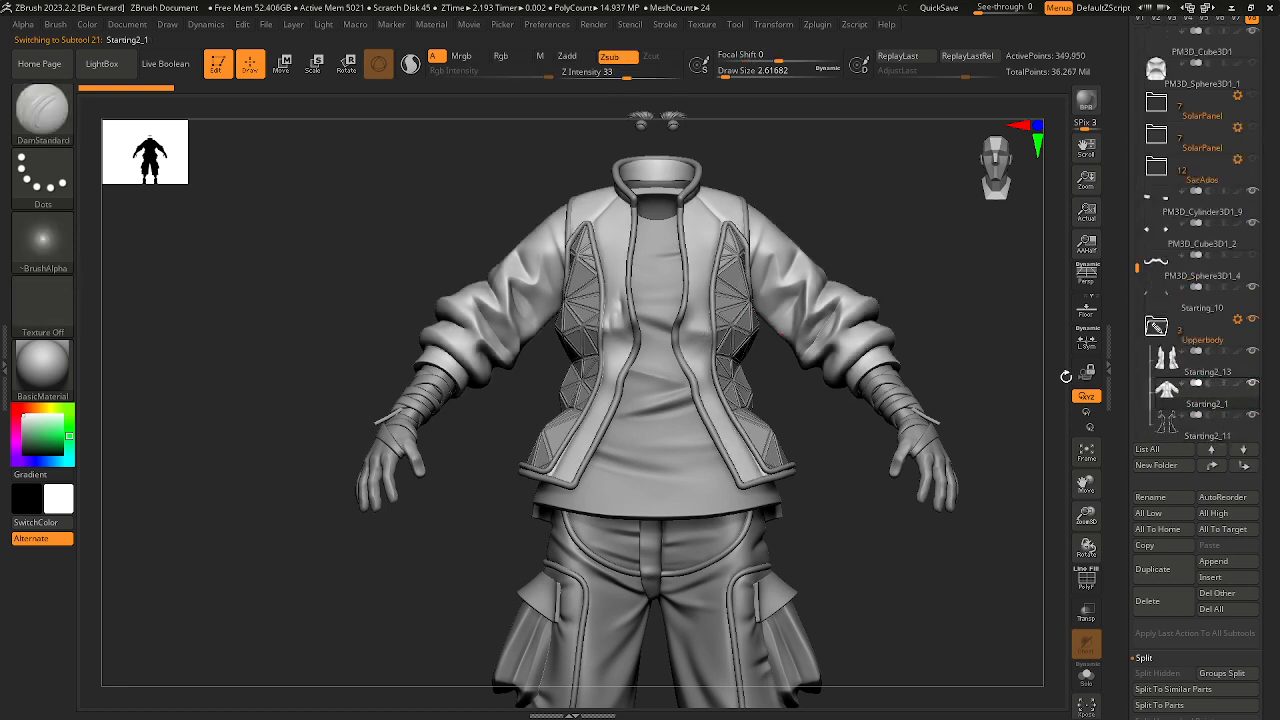
Step: Reorder the Upperbody folder so the faceted panels Starting2_13 sit between Starting2_1 and Starting2_11
alt+click(740, 323)
shift+click(1244, 466)
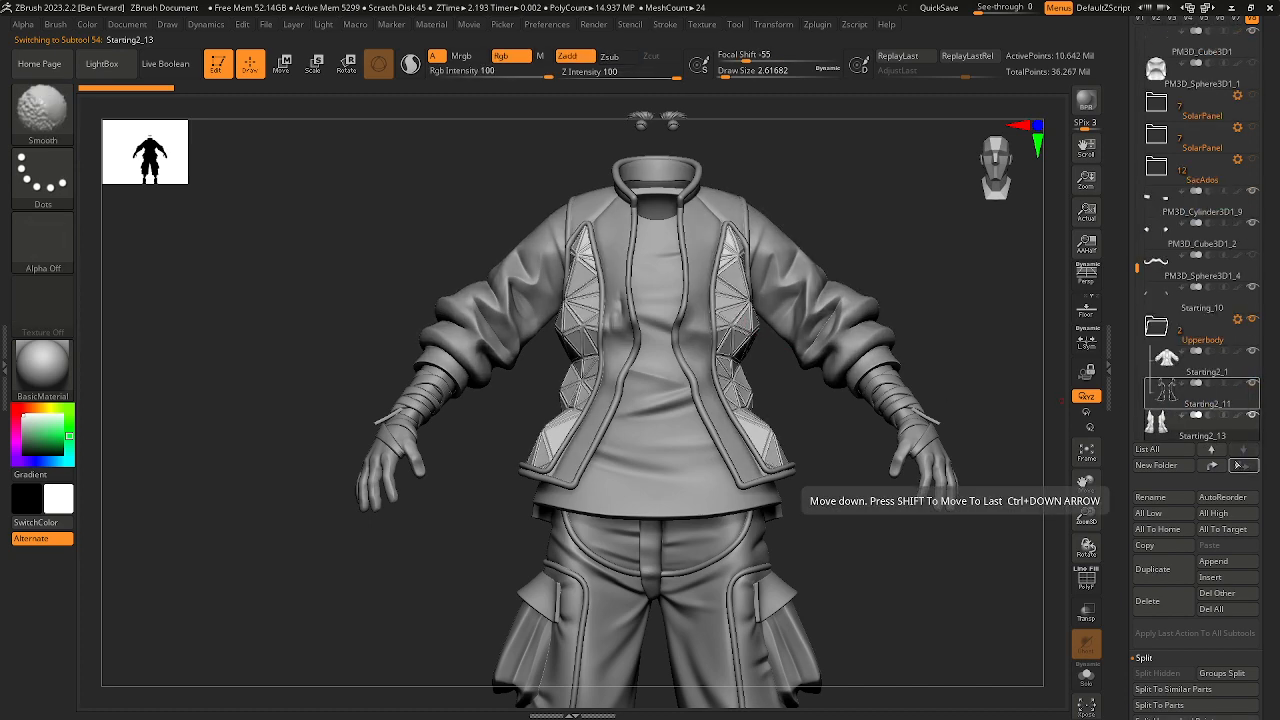
drag(1158, 424, 1162, 390)
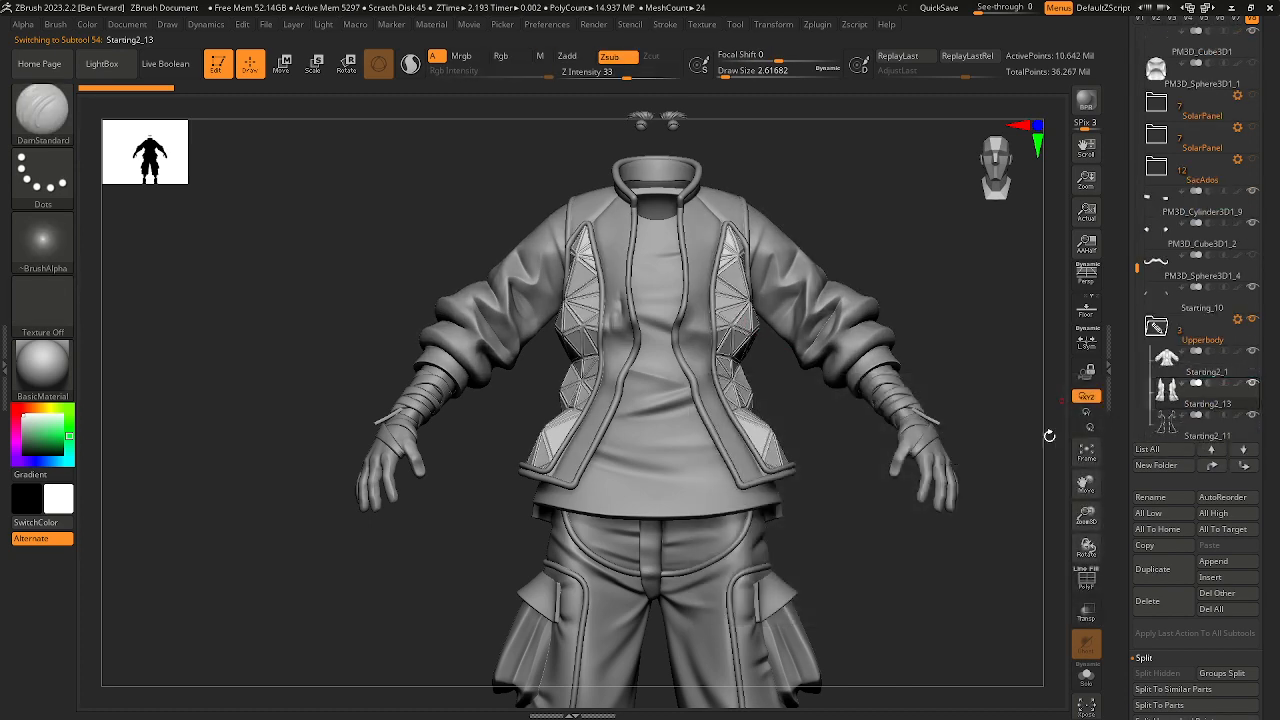
Step: Move the jacket's front edge trim Starting2_7 into the Upperbody folder, just below Starting2_1
alt+click(722, 210)
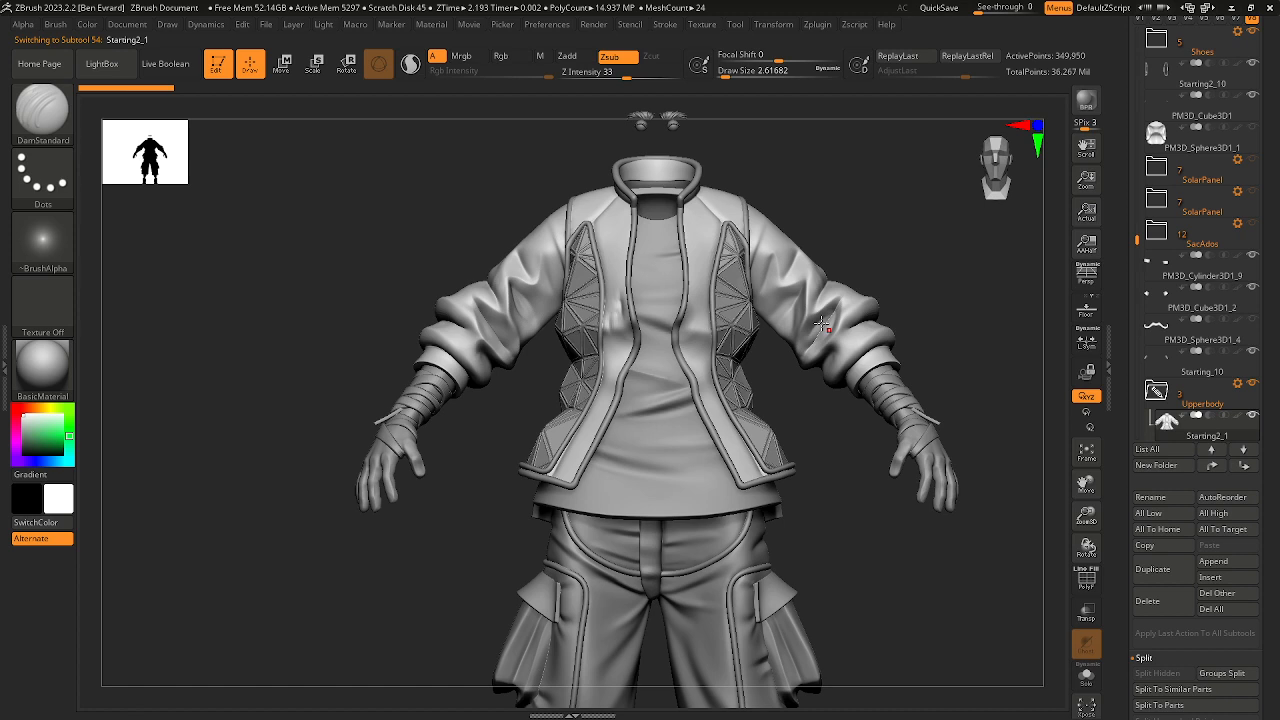
alt+click(682, 193)
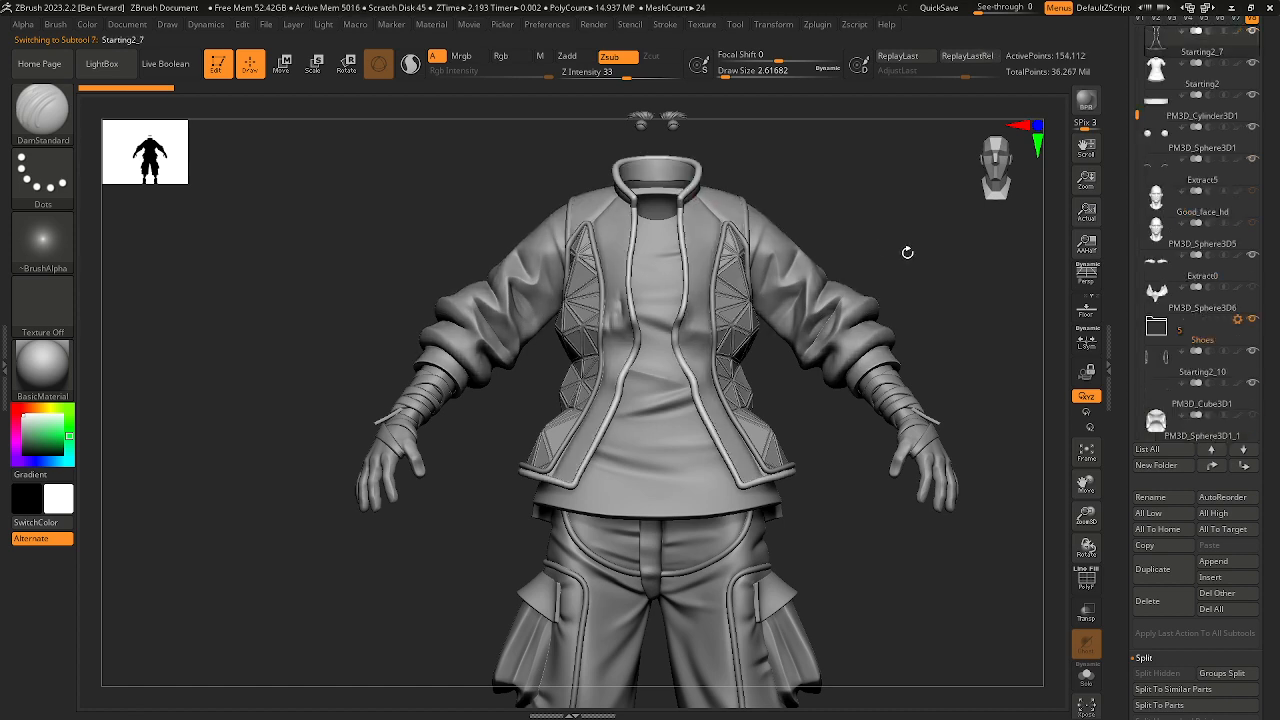
shift+click(1244, 466)
drag(1168, 431, 1162, 368)
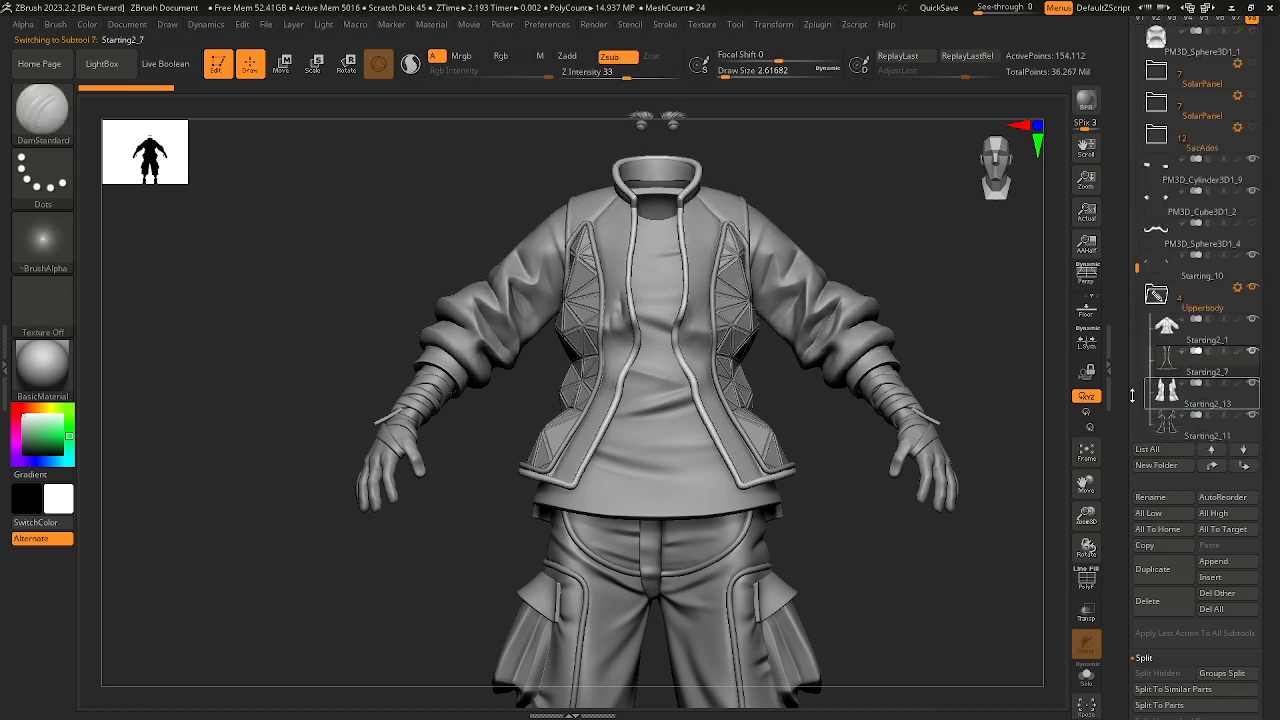
Step: Move the shirt subtool Starting2 into the Upperbody folder, between Starting2_13 and Starting2_11
drag(955, 371, 912, 370)
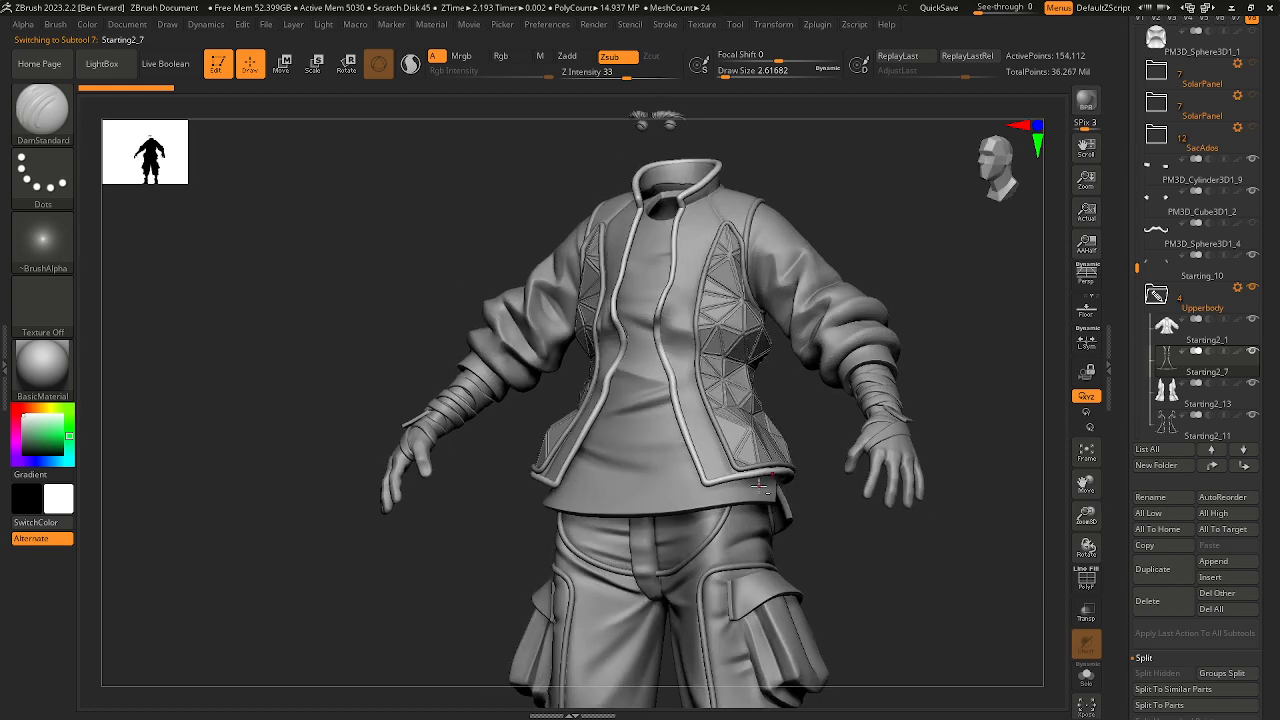
alt+click(758, 489)
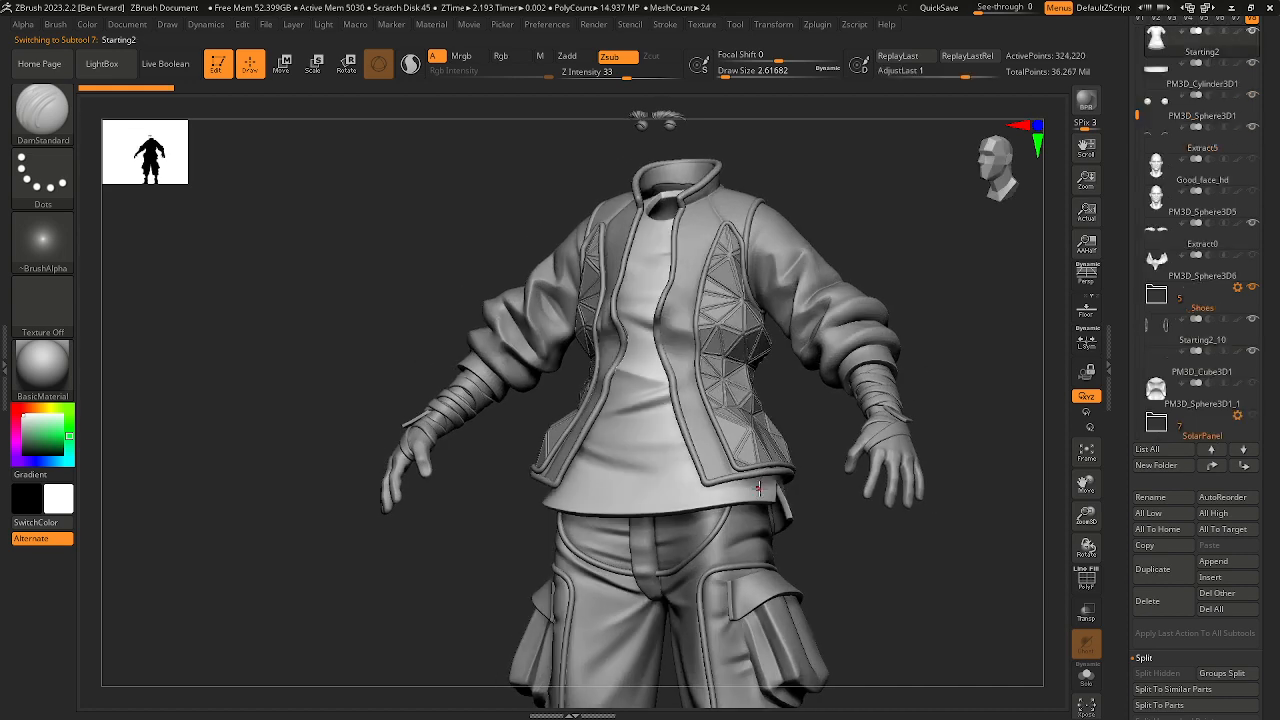
shift+click(1243, 468)
drag(1190, 430, 1188, 390)
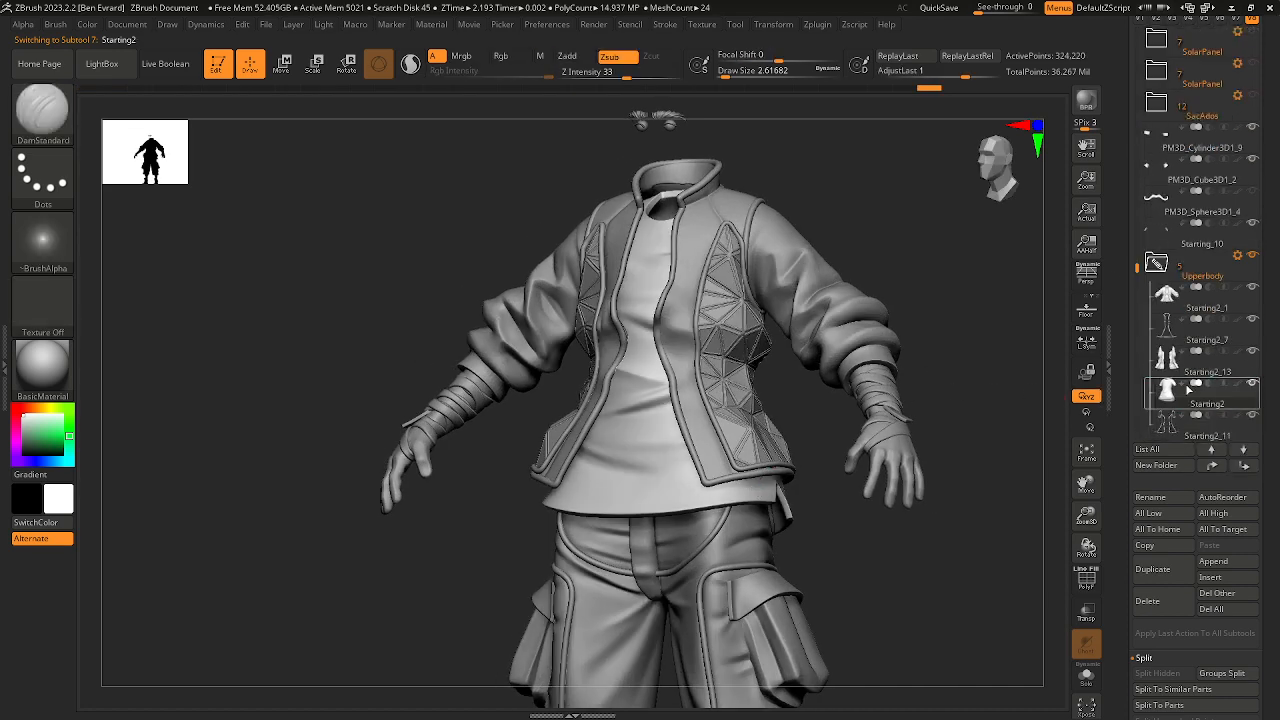
Step: Hide the jacket and shirt pieces of the Upperbody folder and move the armhole trim Starting2_10 into it
click(1255, 289)
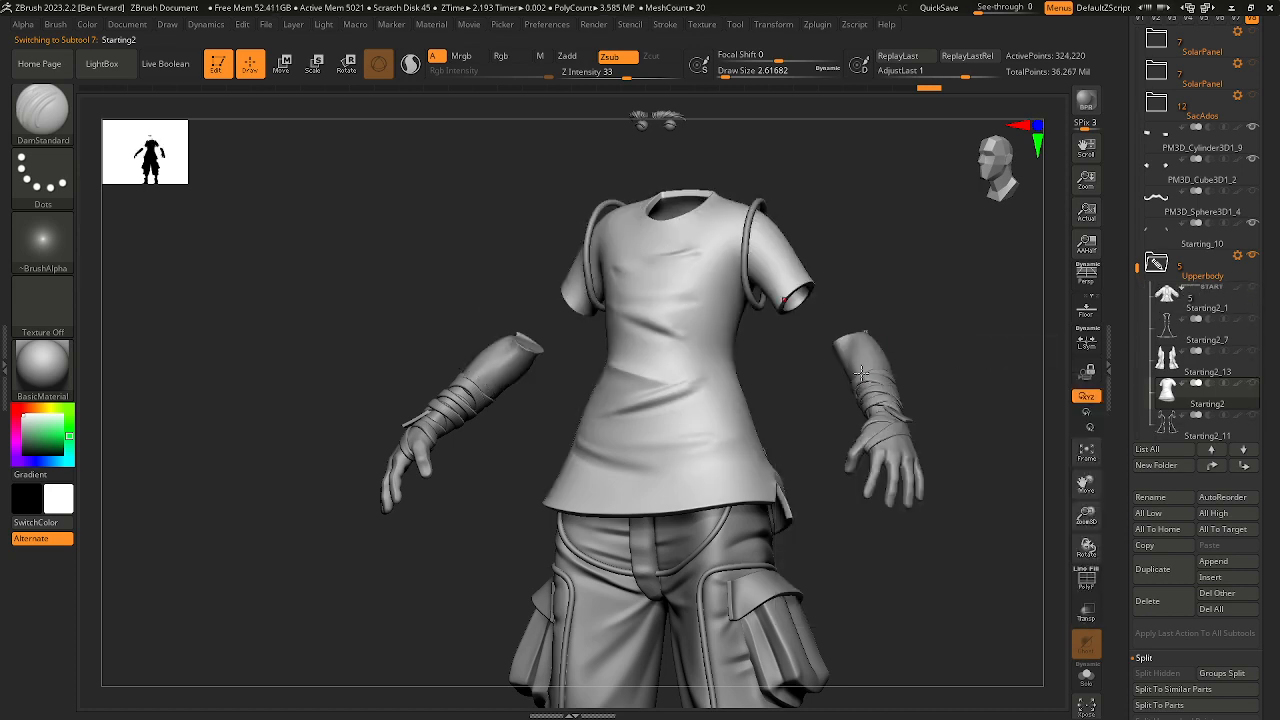
alt+click(750, 246)
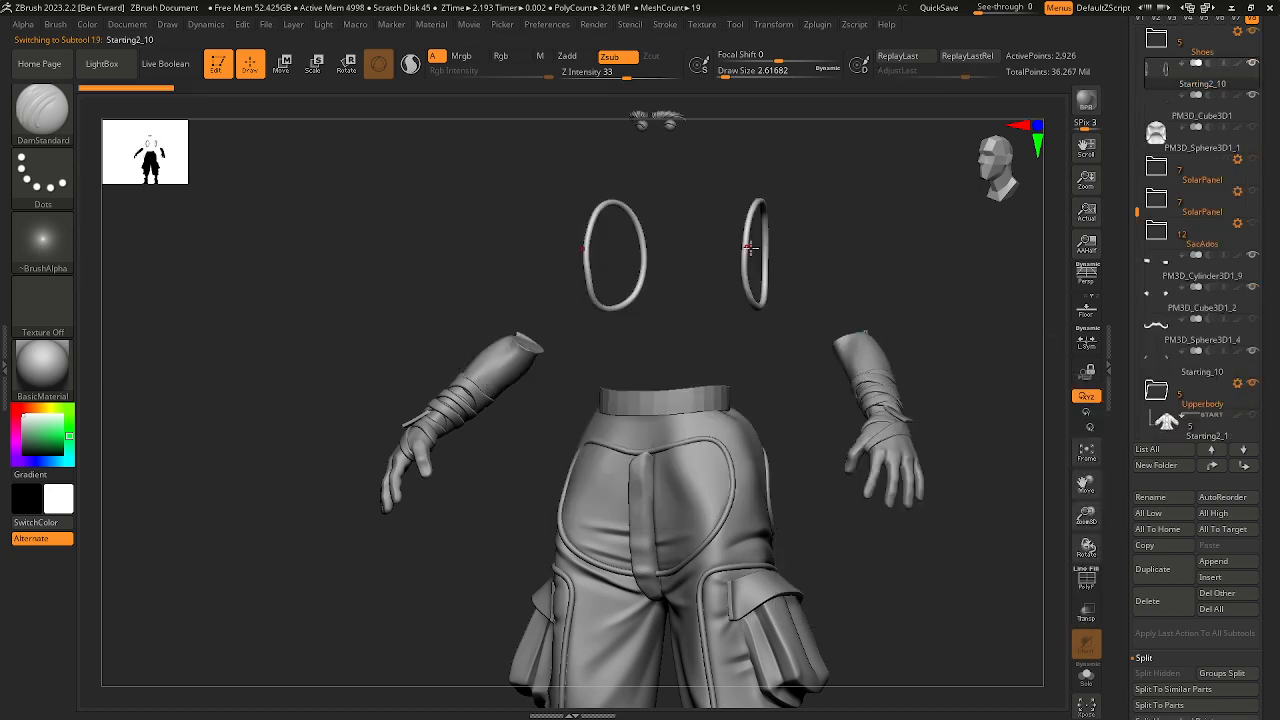
scroll(1235, 458, down, 5)
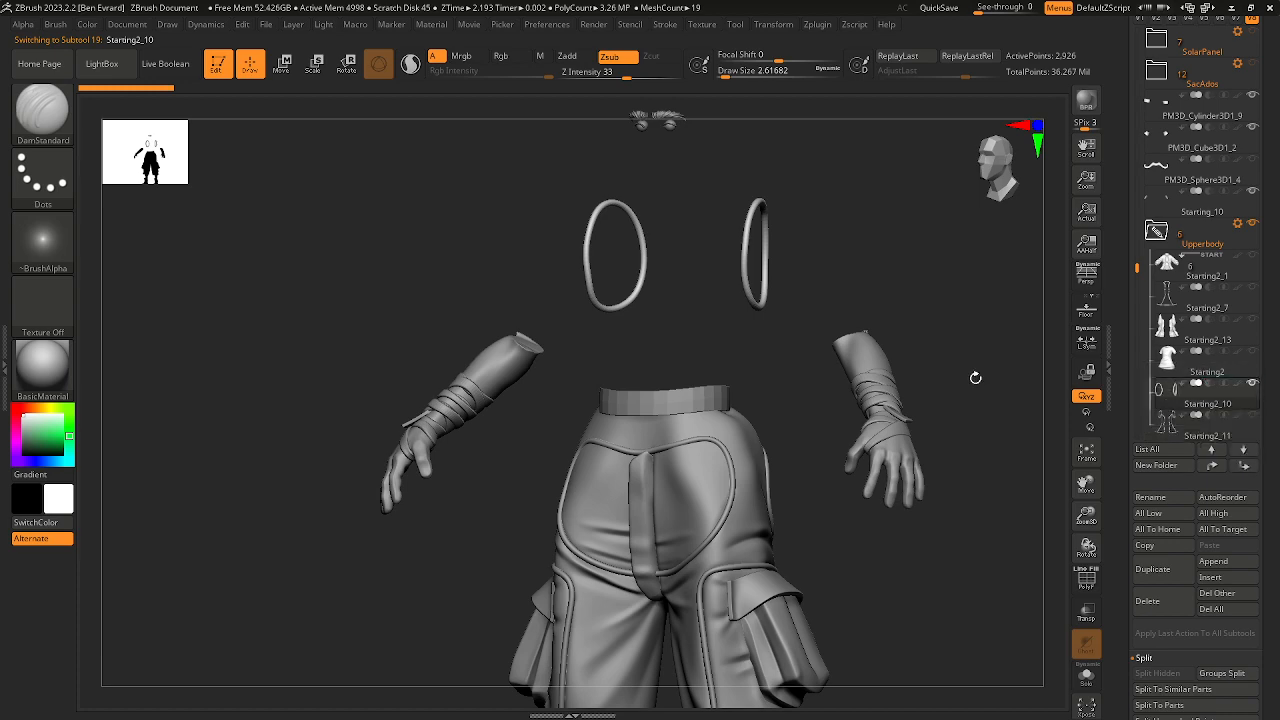
Step: View the character from the front and switch off the visibility of the armhole trim Starting2_10 in the Upperbody folder
drag(941, 338, 1068, 365)
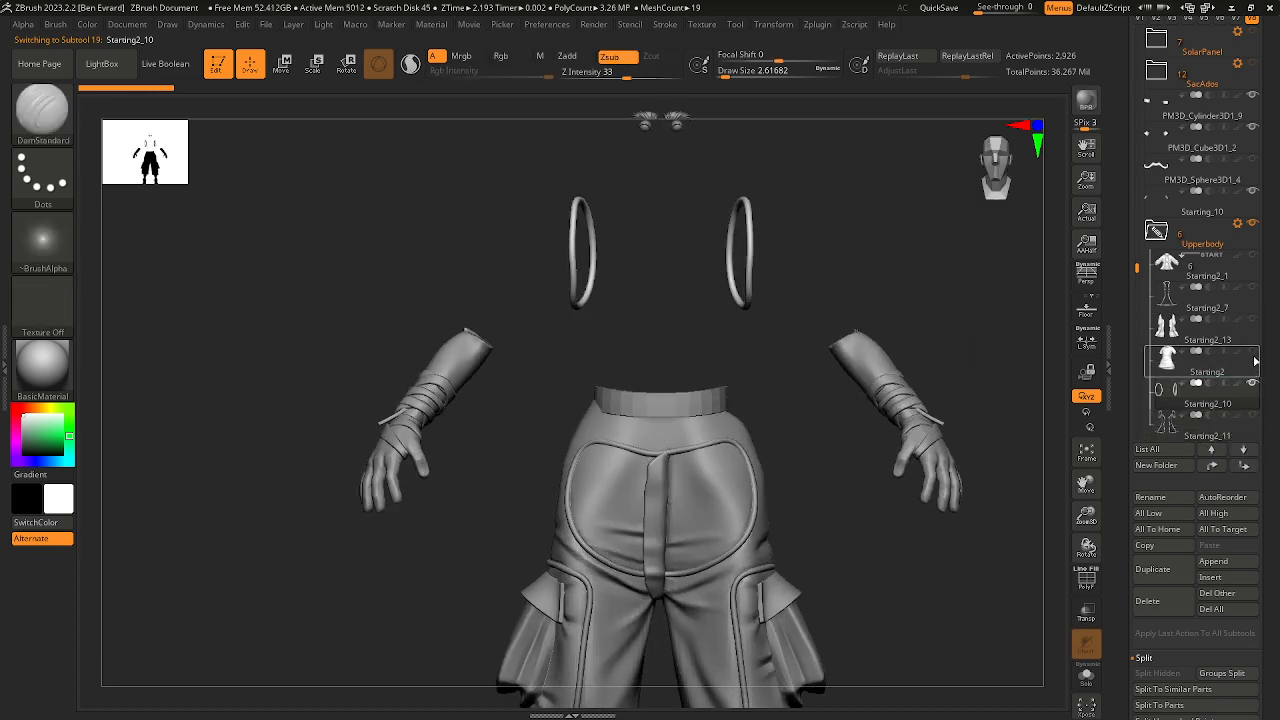
click(1254, 257)
click(1254, 257)
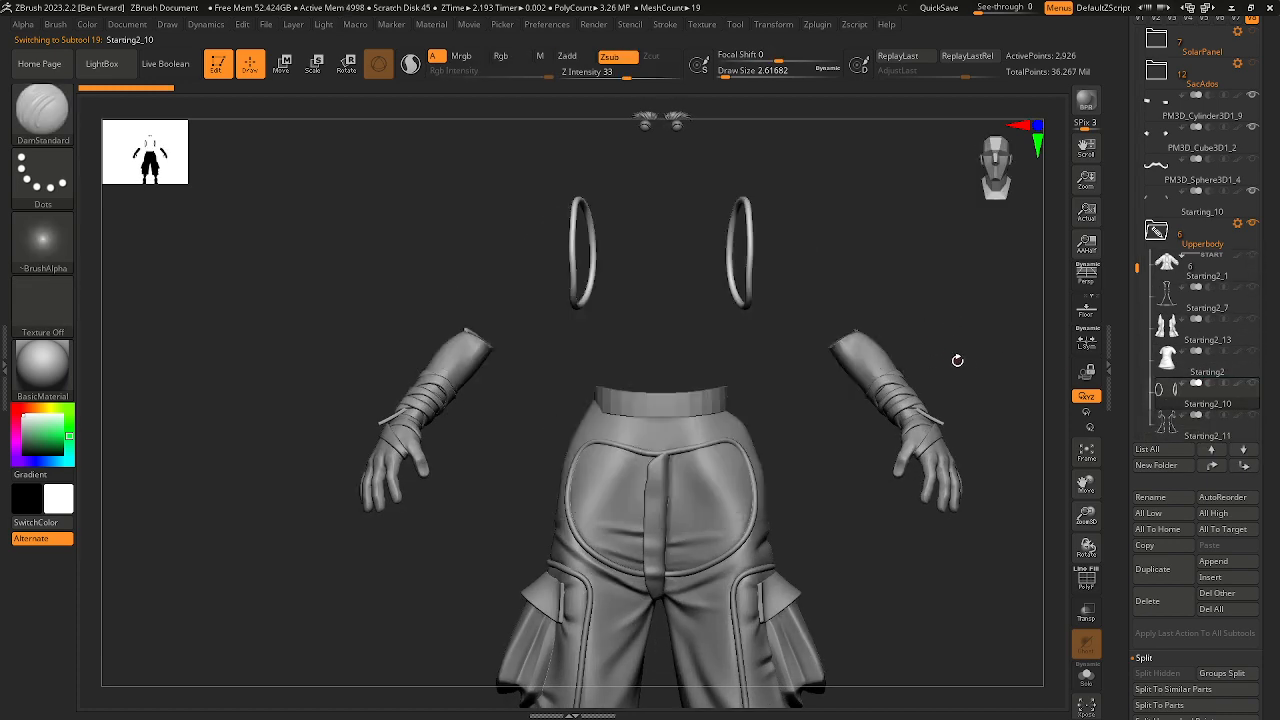
Step: Select the trousers subtool Starting2_8 and collapse the Upperbody folder
mouse_move(957, 361)
right_down()
mouse_move(767, 396)
mouse_move(811, 397)
mouse_move(794, 400)
right_up()
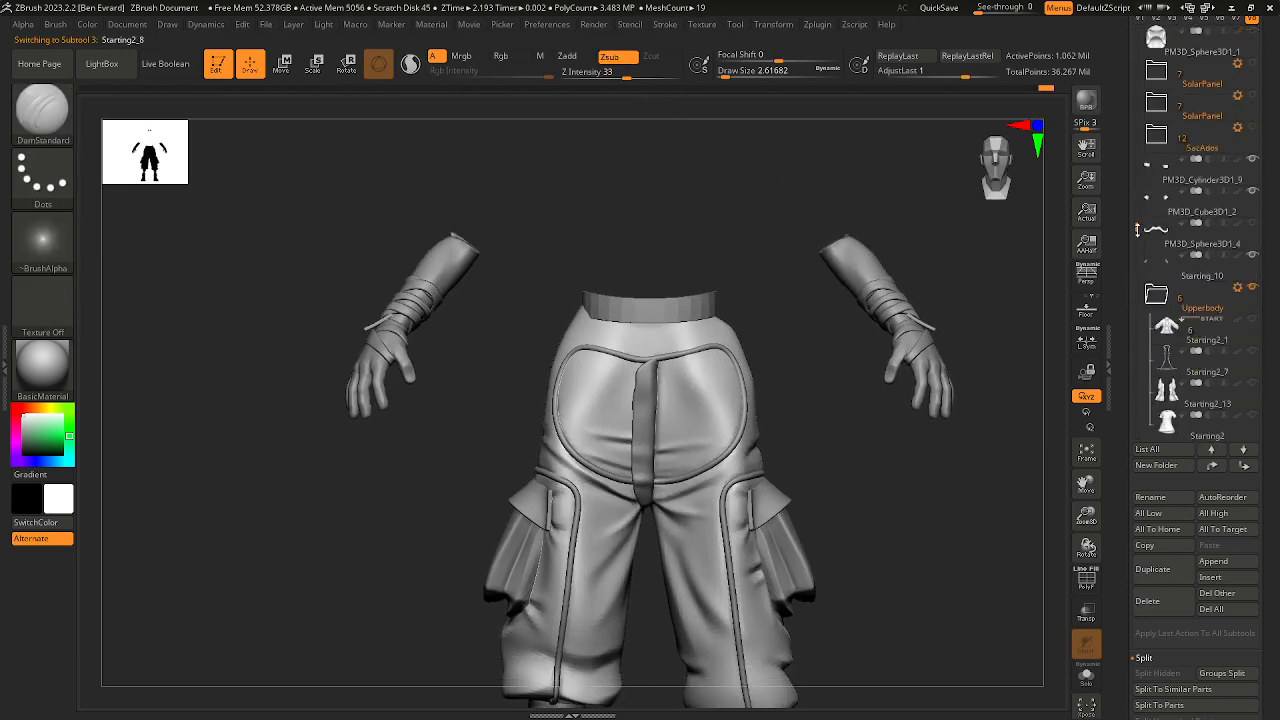
drag(1137, 230, 1137, 292)
click(1158, 197)
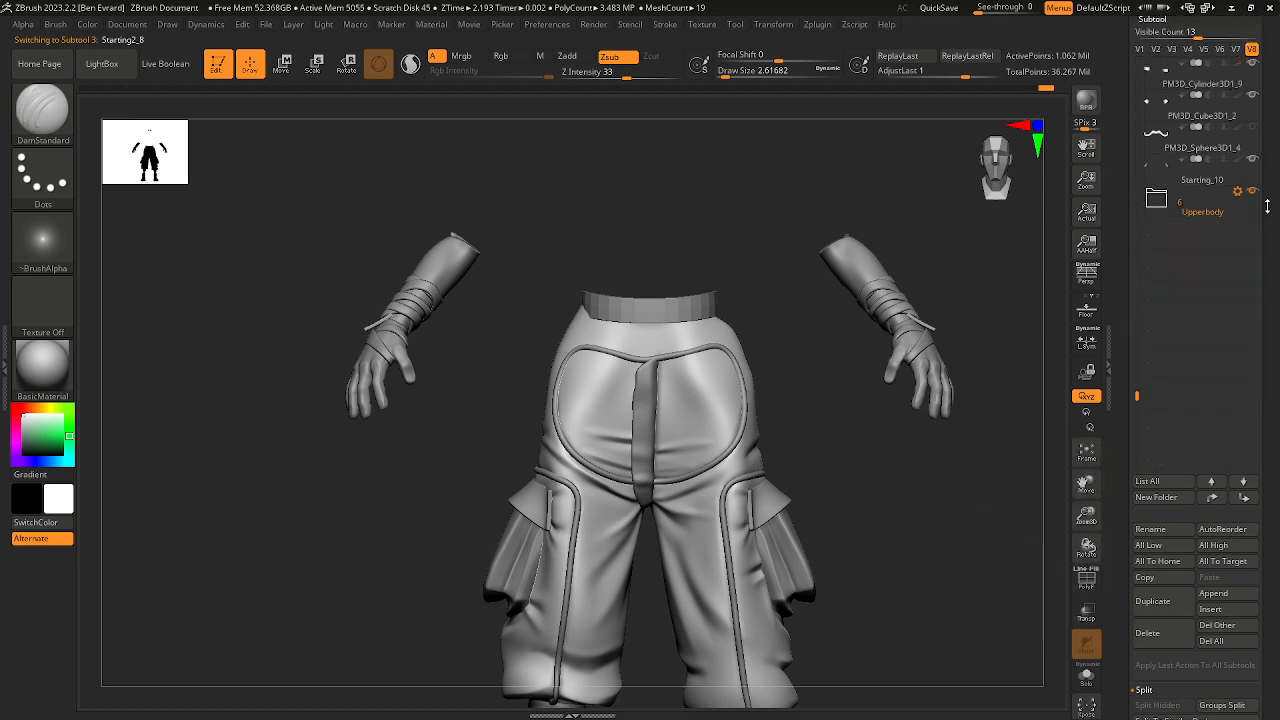
Step: Create a subtool folder named Lowerbody containing the trousers
drag(1267, 206, 1262, 332)
drag(1139, 624, 1144, 277)
drag(1269, 380, 1238, 260)
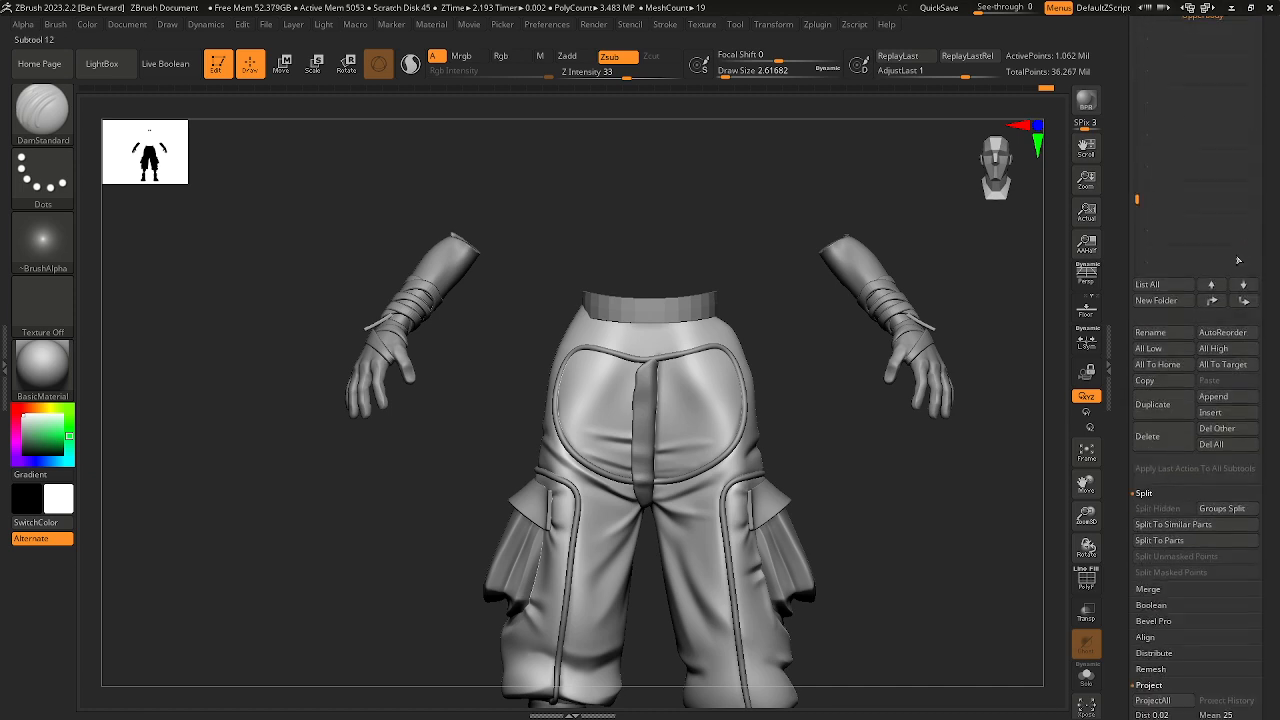
click(1168, 302)
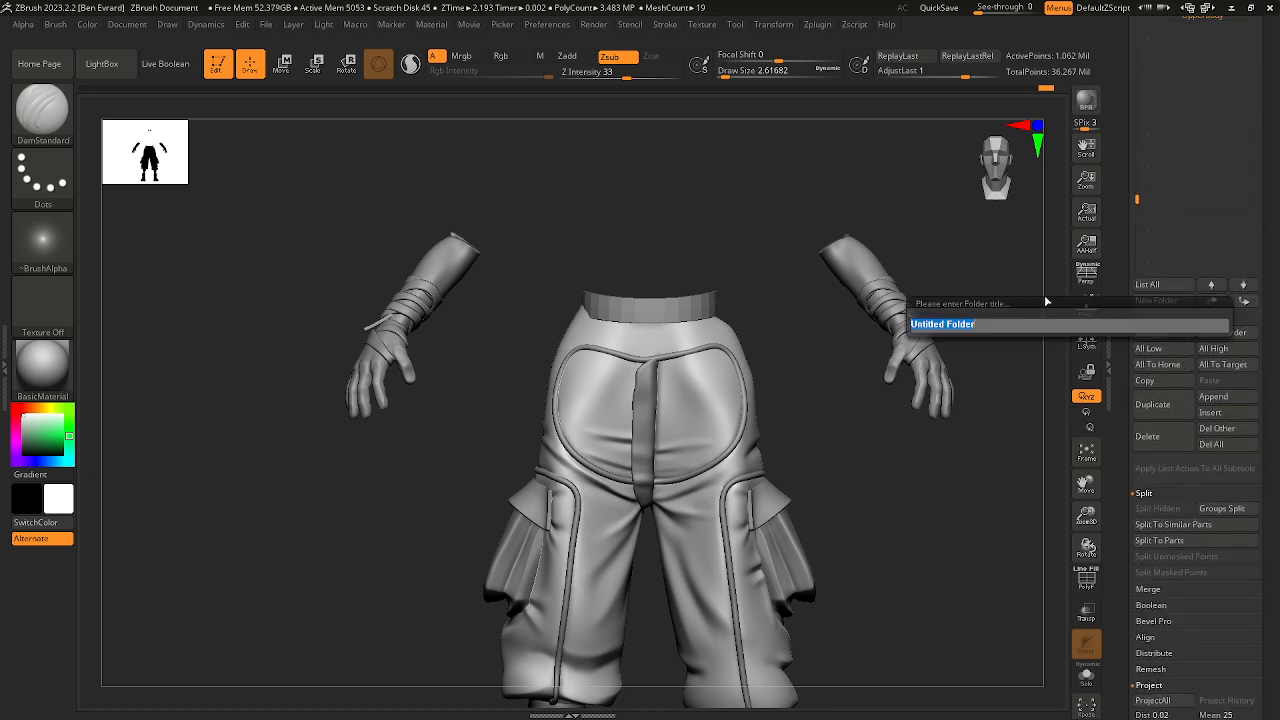
key(BackSpace)
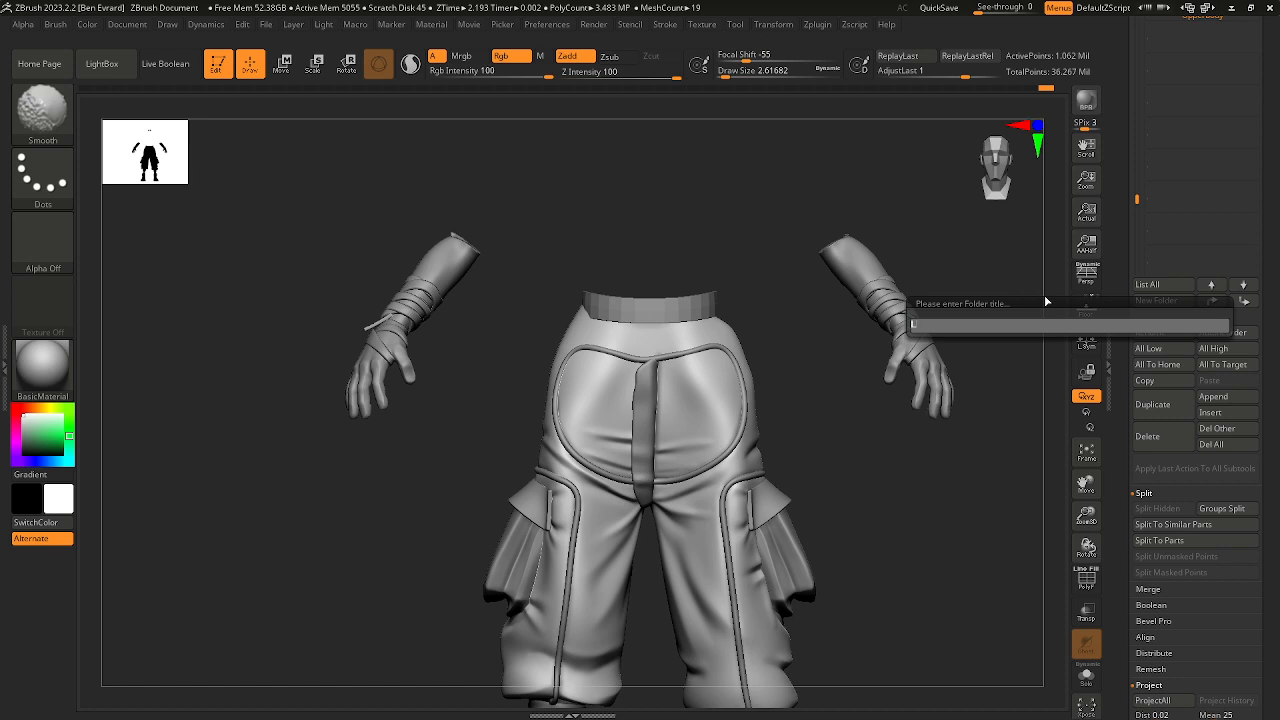
text(LowerBody)
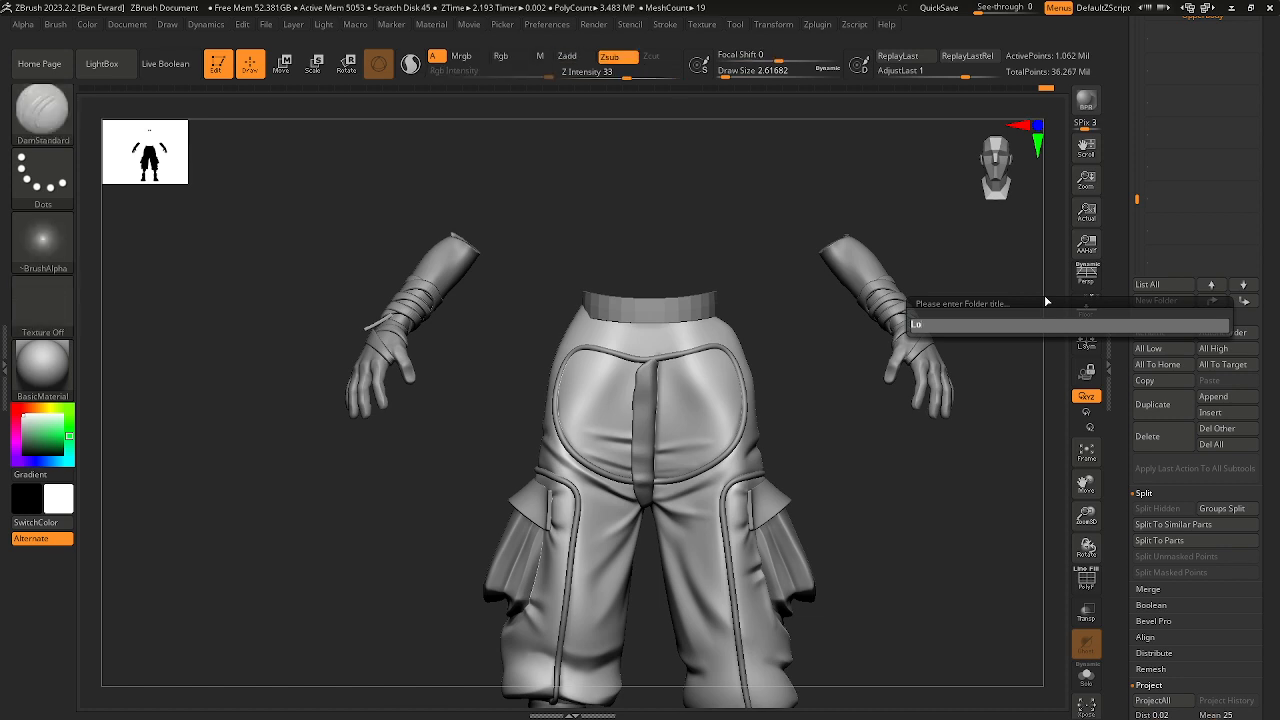
key(Return)
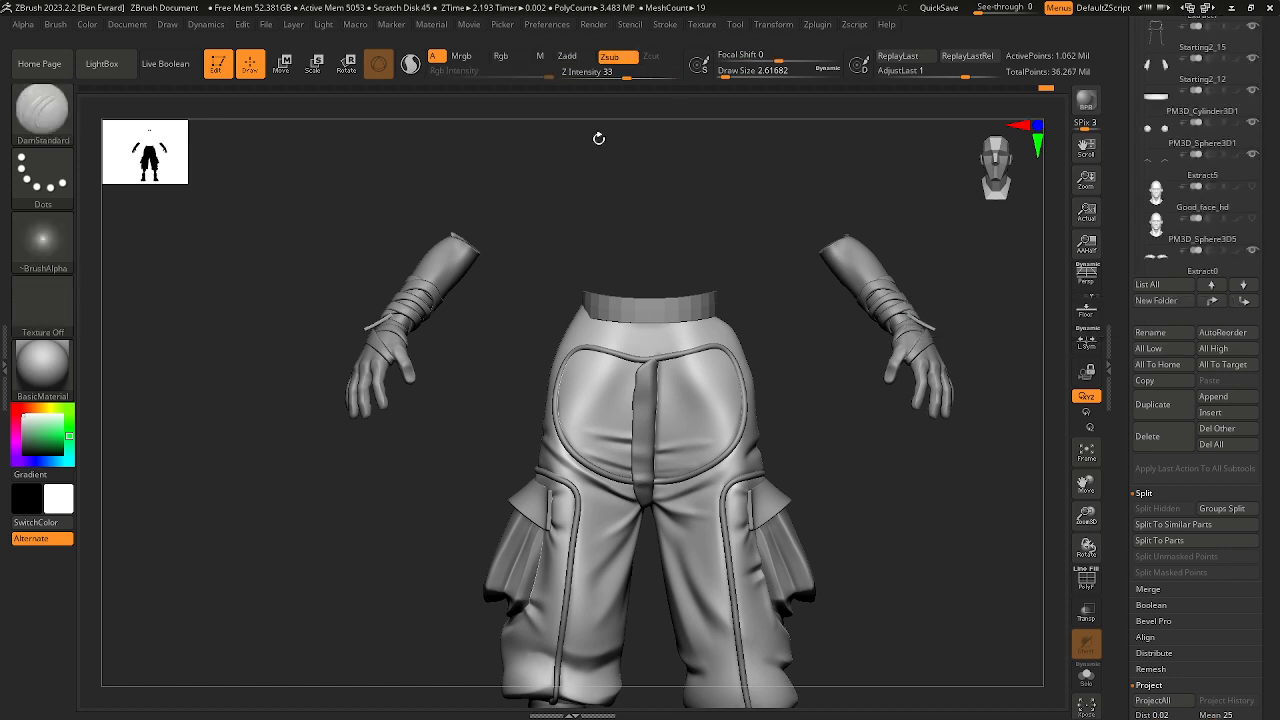
Step: Move the Lowerbody folder to the end of the subtool list
drag(1262, 207, 1248, 298)
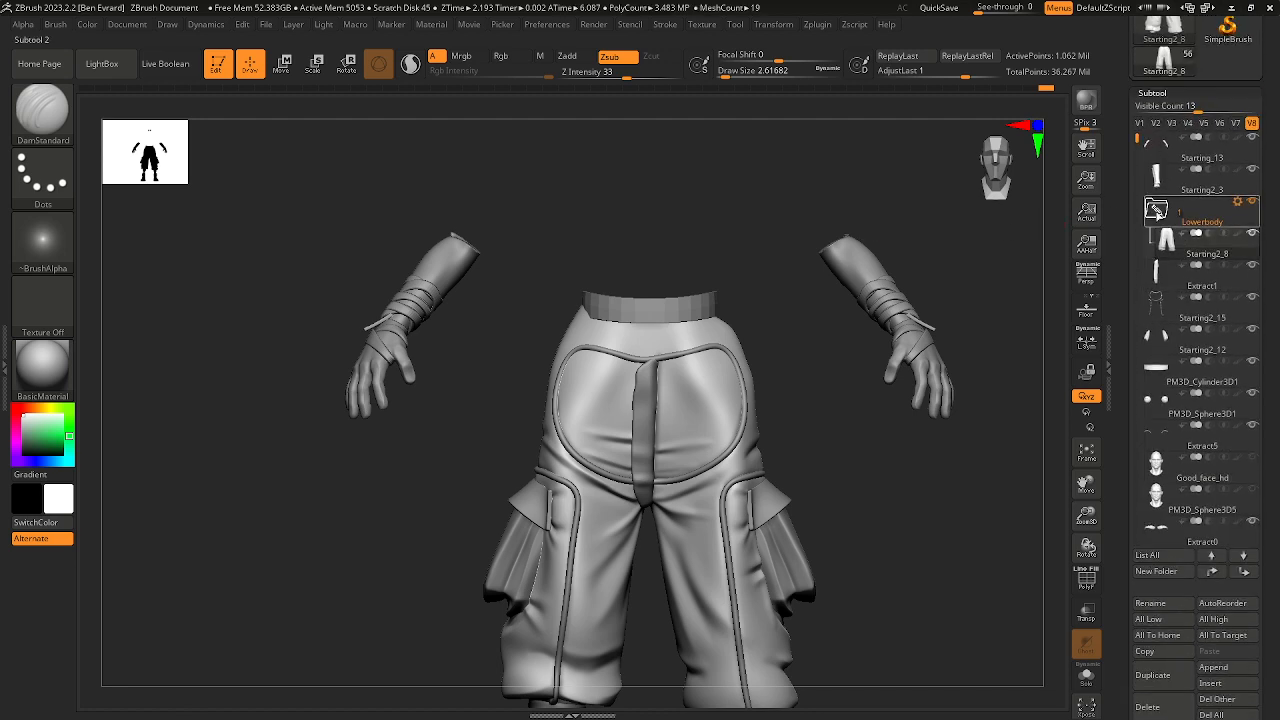
click(1157, 210)
shift+click(1245, 557)
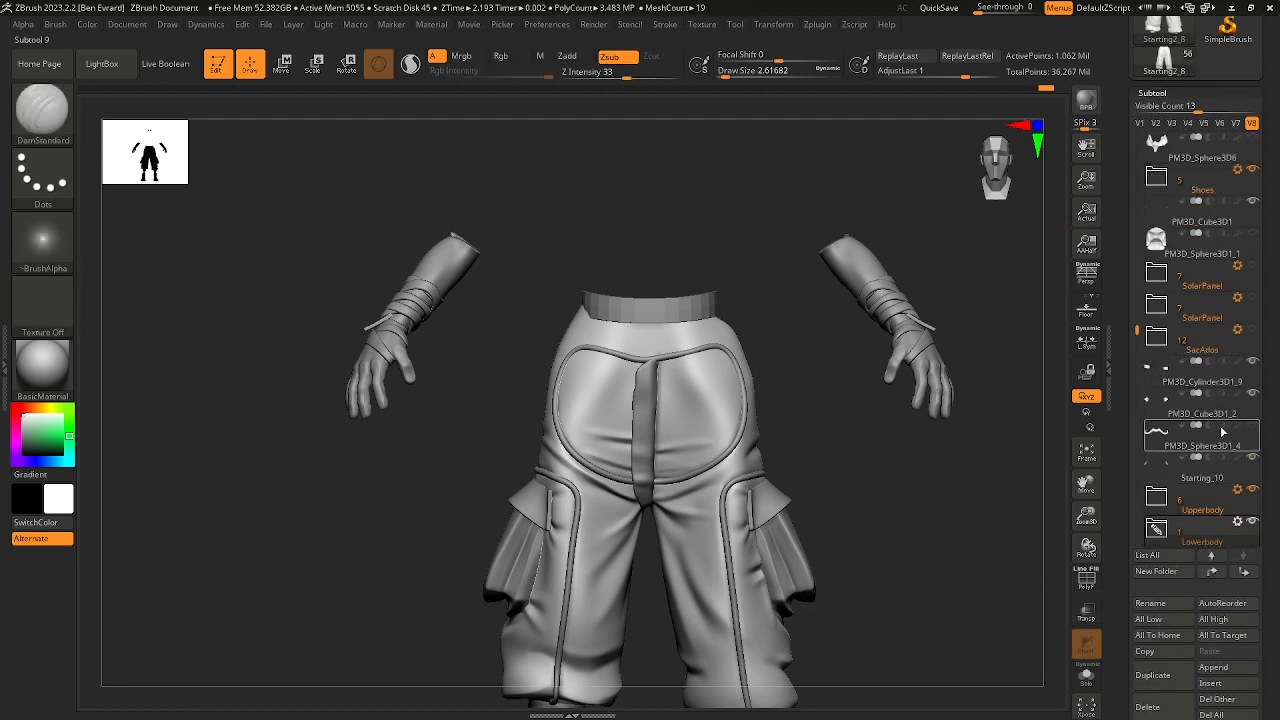
click(1170, 531)
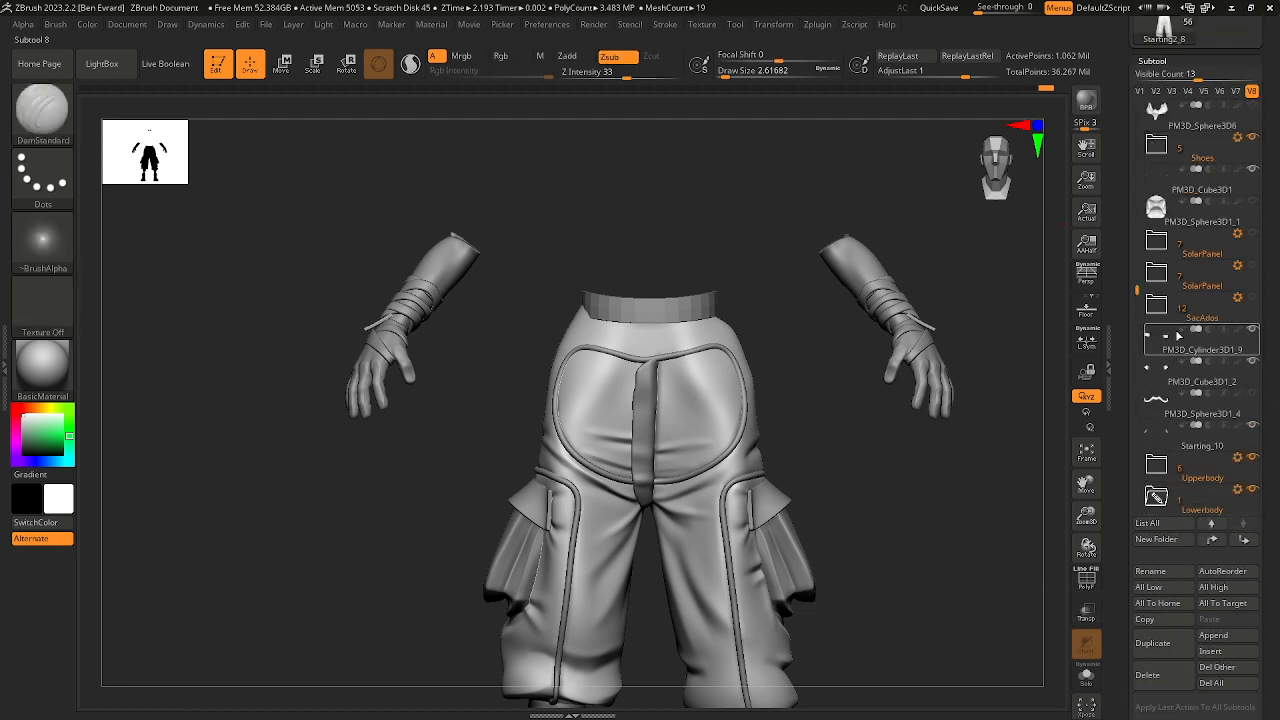
Step: Move the trouser seam piping, Starting2_15, to the end of the subtool list and into the Lowerbody folder
alt+click(723, 458)
shift+click(1243, 539)
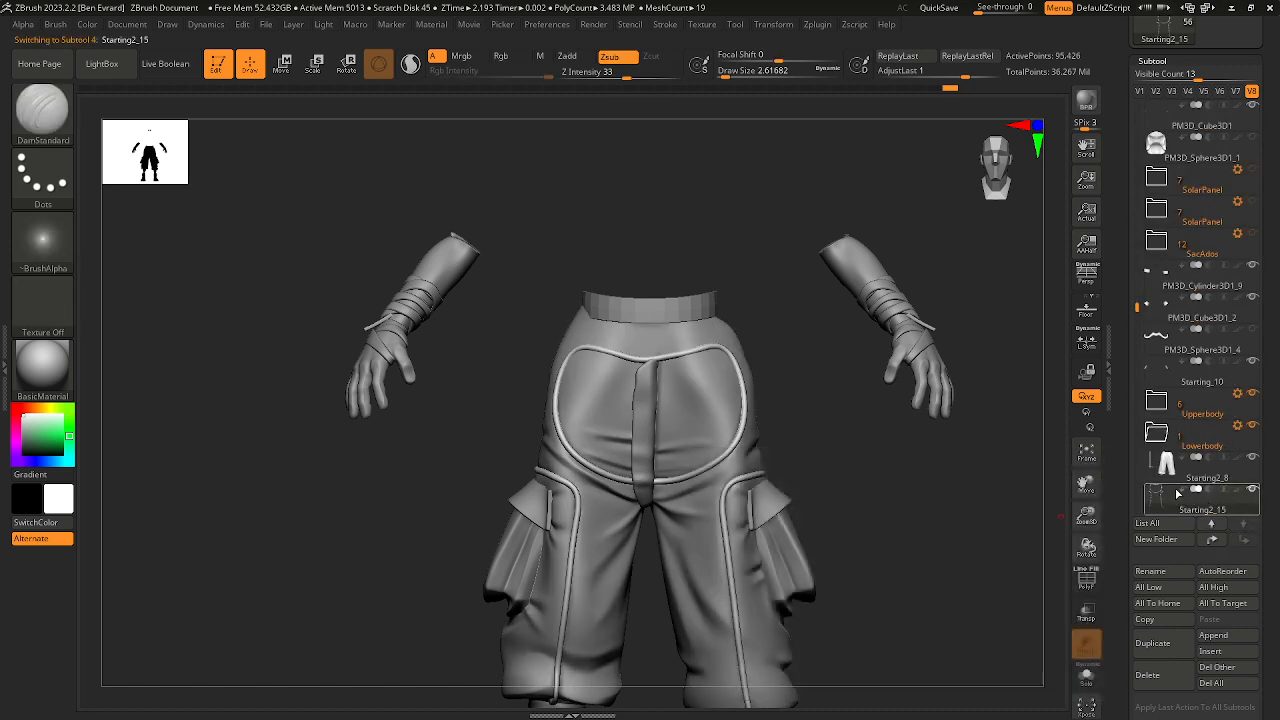
drag(1174, 492, 1168, 445)
Step: Put the side pockets subtool, Starting2_12, into the Lowerbody folder
alt+drag(969, 529, 1007, 392)
alt+click(848, 443)
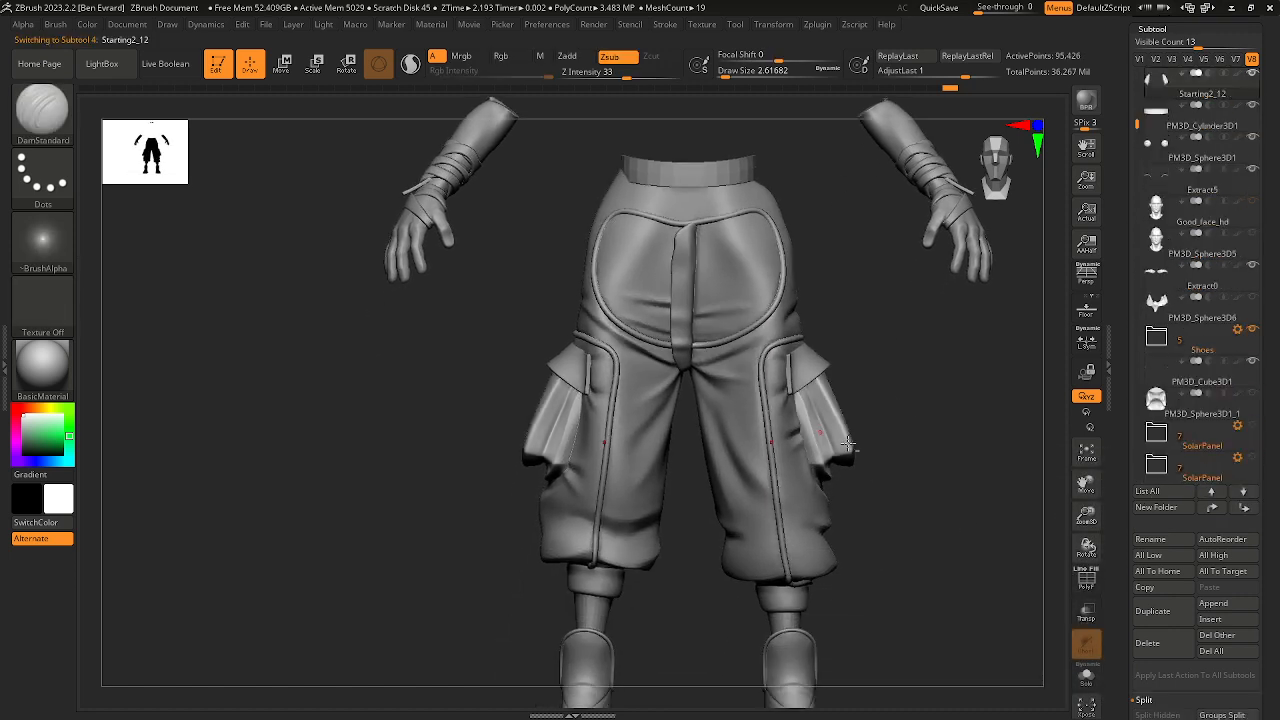
shift+click(1243, 507)
drag(1182, 475, 1152, 432)
Step: Add the pocket flaps, PM3D_Cube3D1_2, to the Lowerbody folder
alt+click(818, 381)
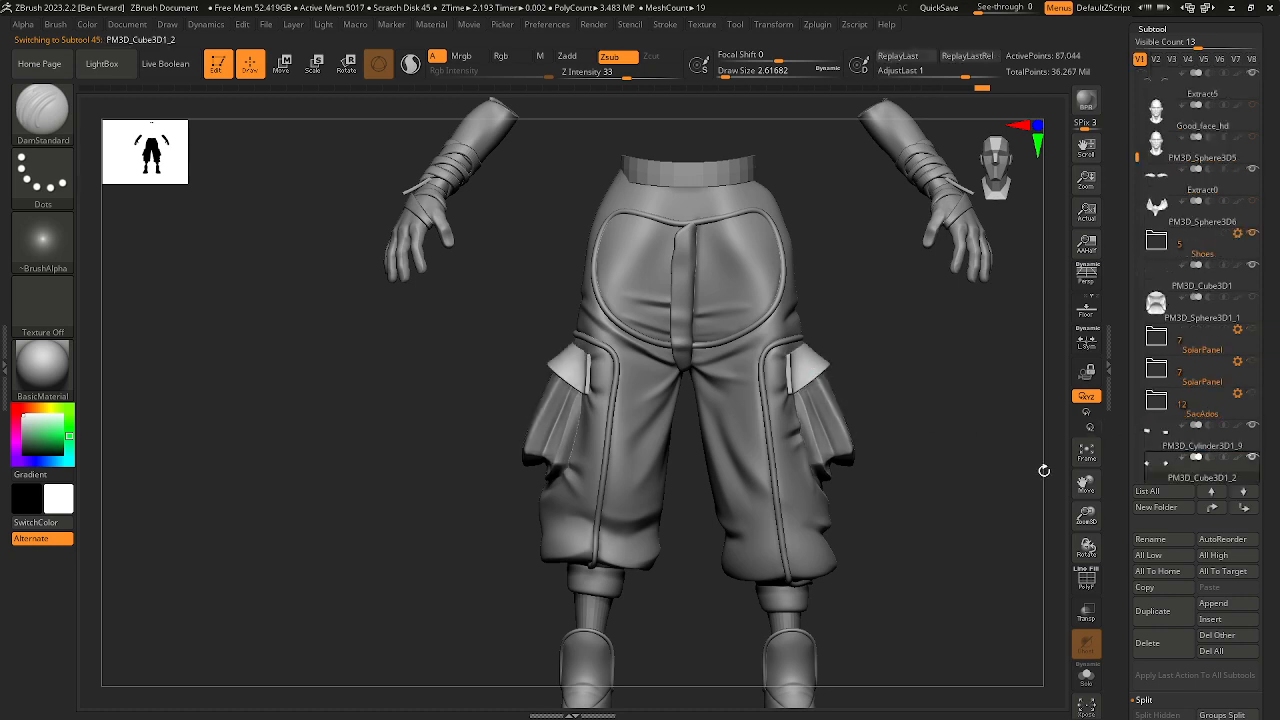
shift+click(1243, 491)
drag(1182, 477, 1158, 440)
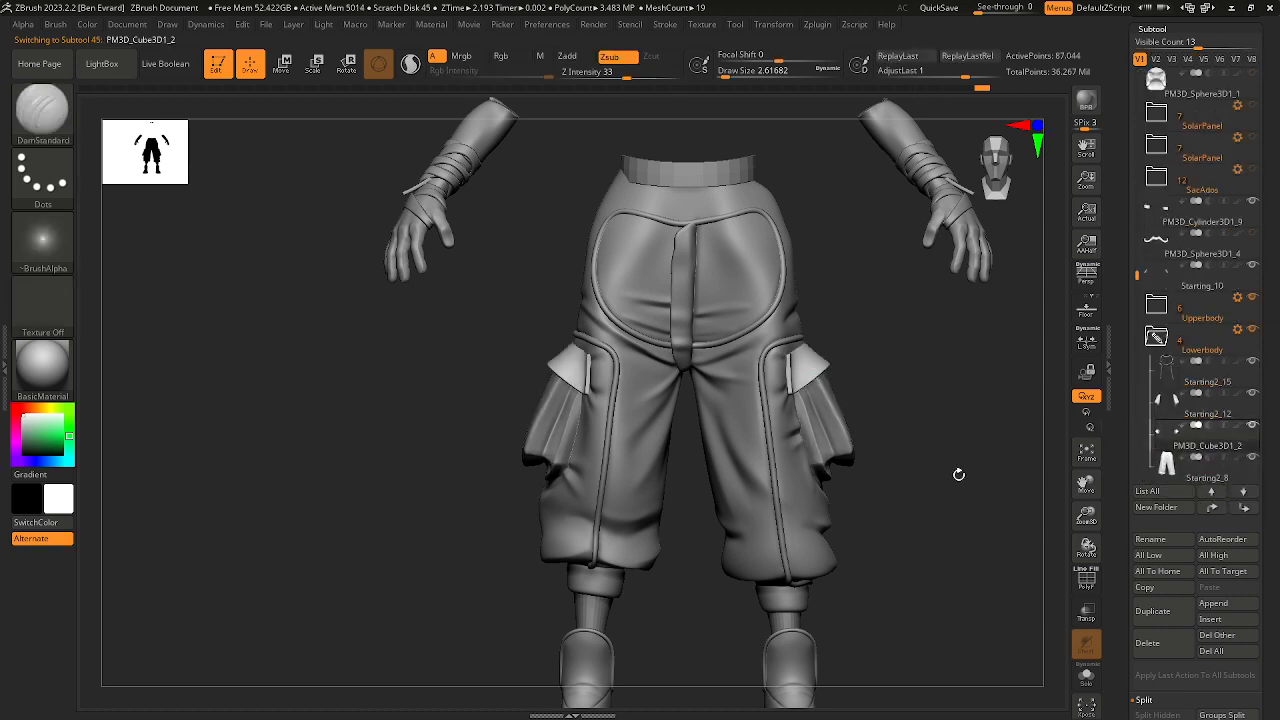
Step: Select the leg bands below the trouser hems, PM3D_Cylinder3D1_9, and place them in the Lowerbody folder
alt+click(792, 513)
alt+drag(875, 561, 874, 487)
alt+click(805, 512)
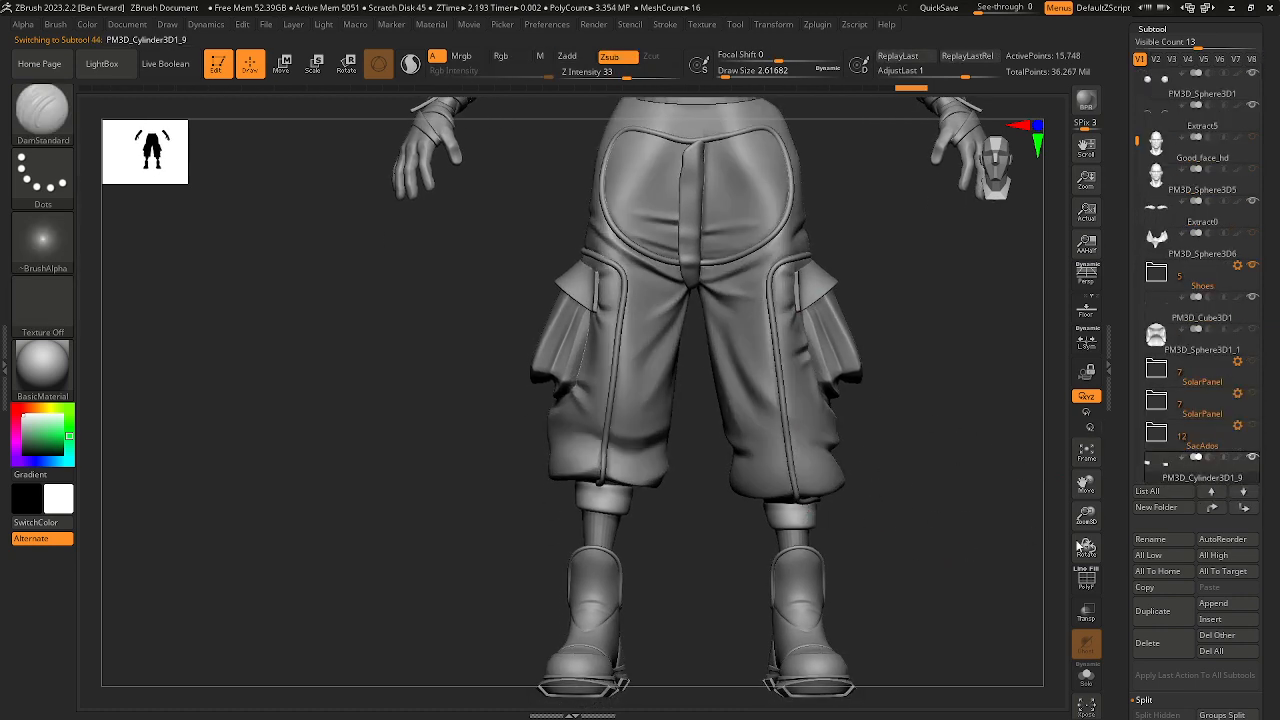
shift+click(1243, 491)
drag(1182, 477, 1158, 448)
Step: Move the central fly strip, Extract1, into the Lowerbody folder
alt+drag(830, 266, 852, 413)
alt+click(708, 317)
shift+click(1244, 507)
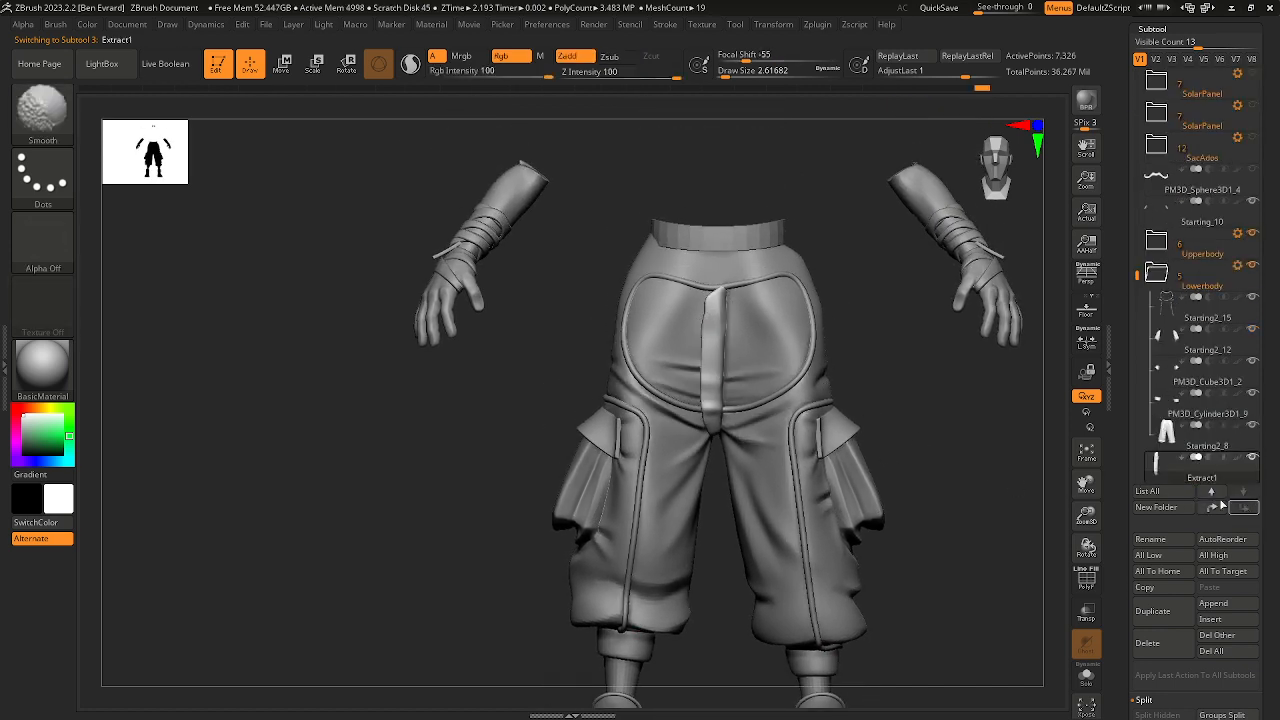
drag(1180, 474, 1162, 446)
Step: Select the waistband PM3D_Cylinder3D1, subdivide its mesh and step back down to a lower subdivision level
drag(917, 379, 829, 332)
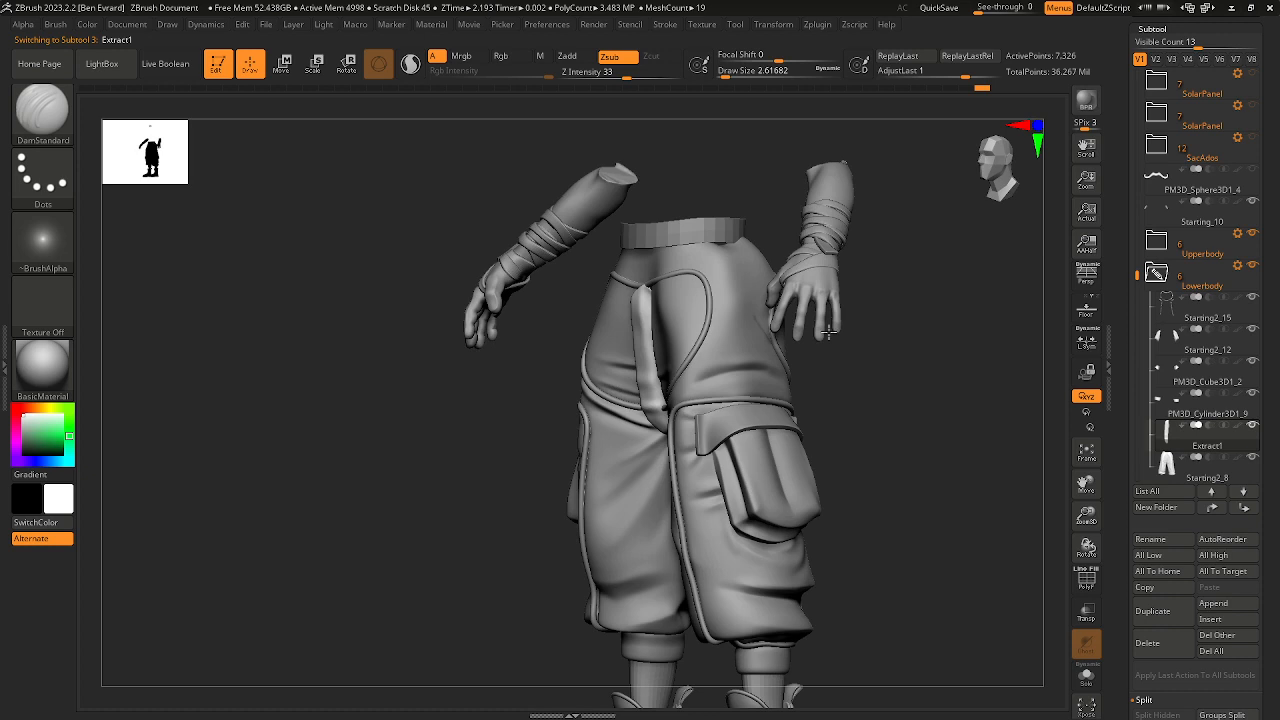
alt+click(703, 224)
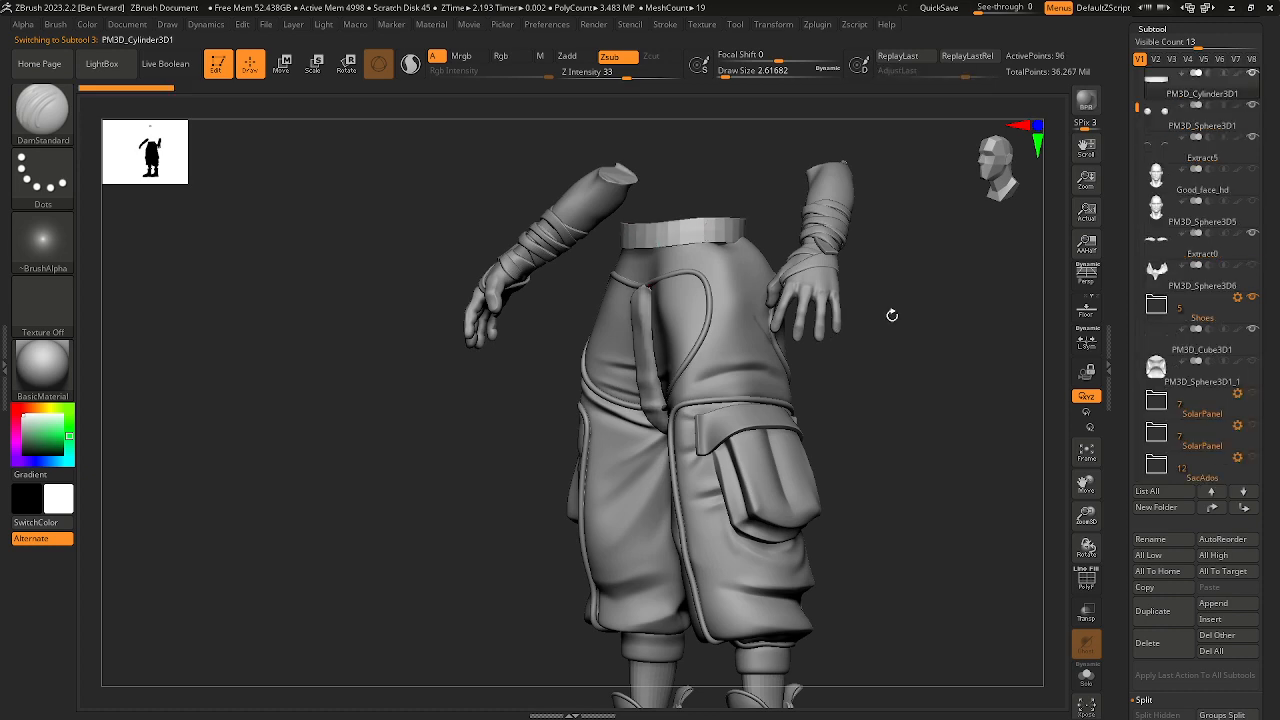
click(1167, 645)
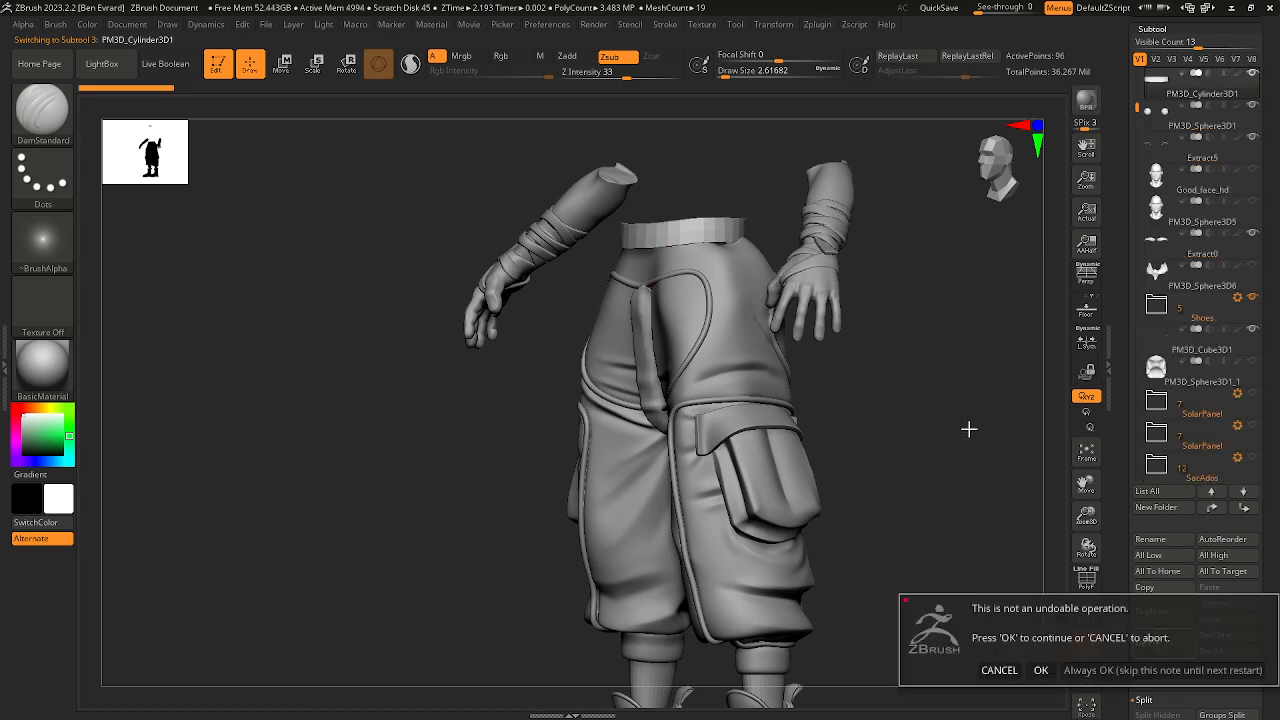
click(1000, 669)
drag(929, 514, 978, 379)
key(ctrl+d)
key(ctrl+d)
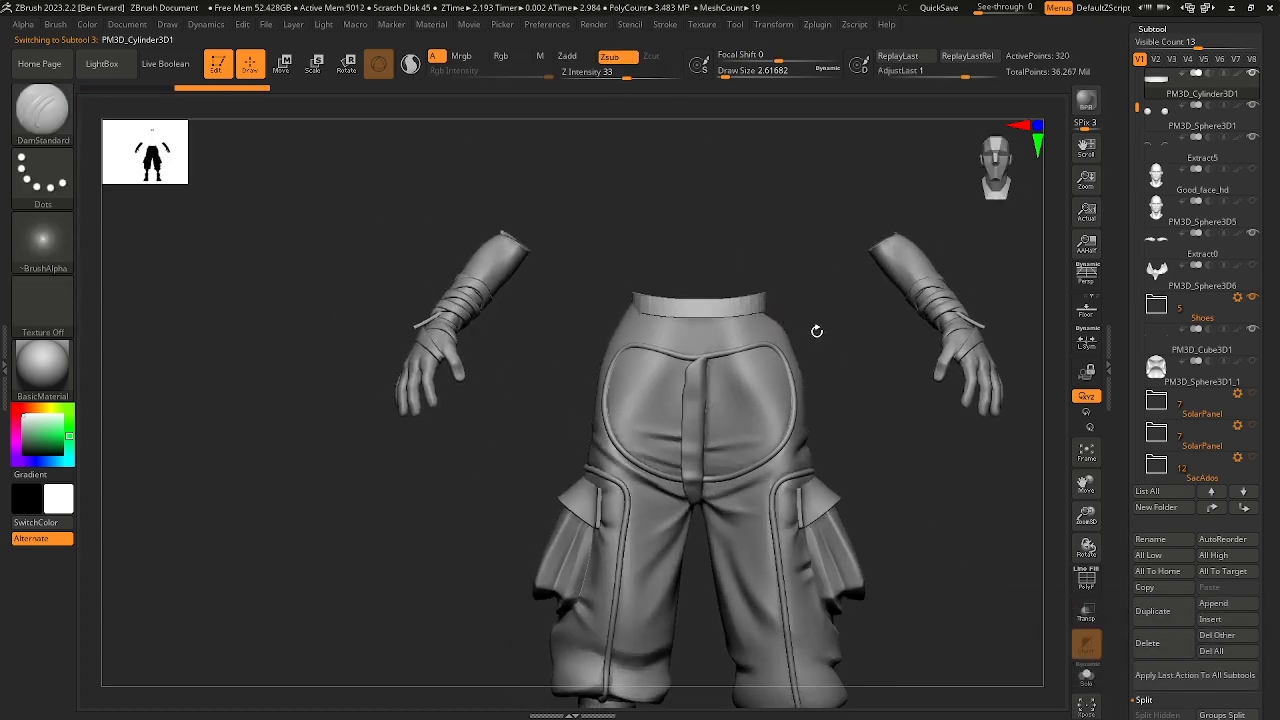
mouse_move(832, 301)
mouse_down()
mouse_move(854, 303)
mouse_move(830, 302)
mouse_up()
key(shift+d)
Step: Try lasso masks across the waistband and the upper part of the trousers
mouse_move(574, 297)
ctrl+mouse_down()
mouse_move(668, 360)
mouse_move(815, 302)
ctrl+mouse_up()
alt+click(650, 336)
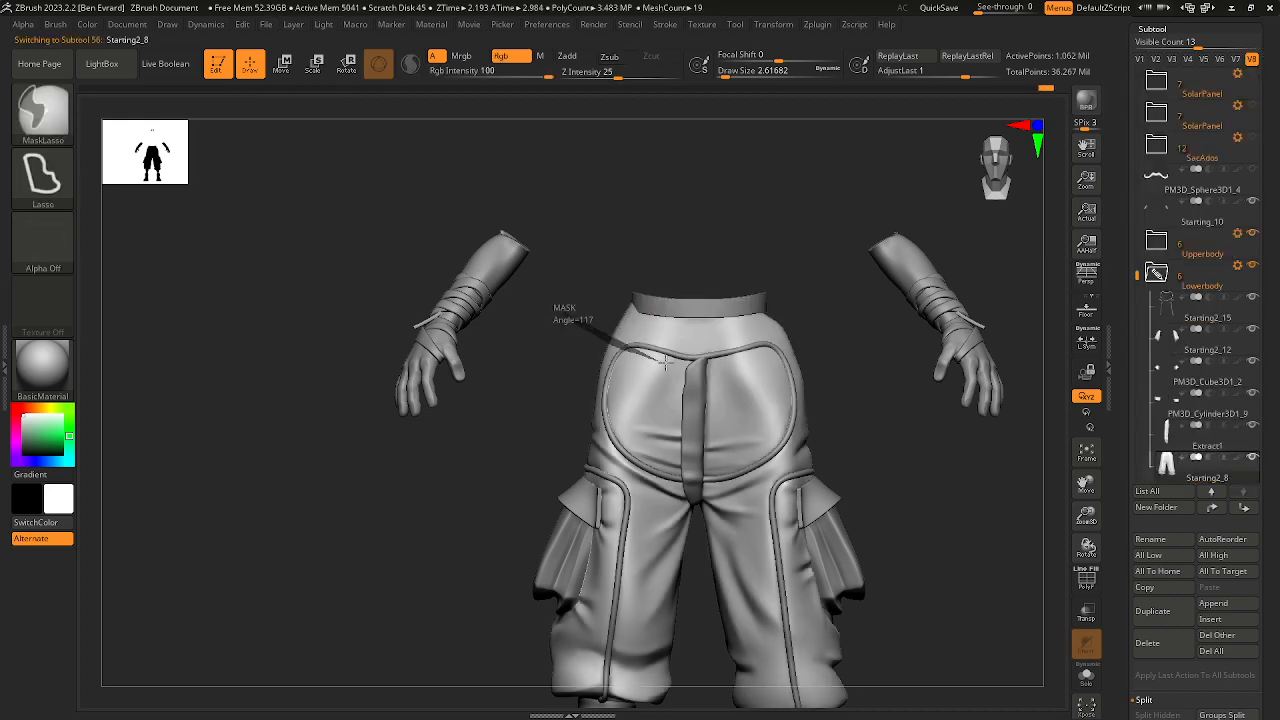
ctrl+drag(666, 362, 830, 298)
mouse_move(845, 308)
mouse_down()
mouse_move(917, 323)
mouse_move(851, 354)
mouse_up()
mouse_move(873, 398)
ctrl+mouse_down()
mouse_move(918, 458)
mouse_move(883, 491)
mouse_move(897, 540)
ctrl+mouse_up()
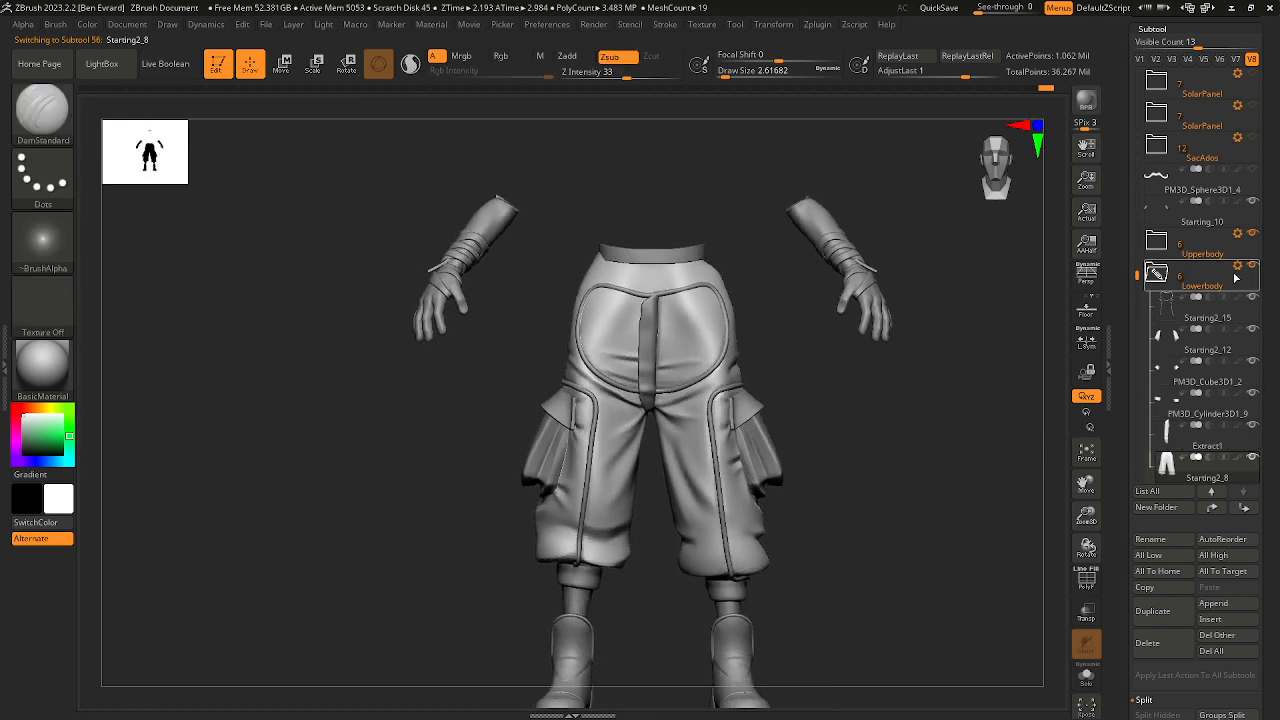
Step: Select the seam piping Starting2_15 and hide the whole Lowerbody folder
click(1184, 302)
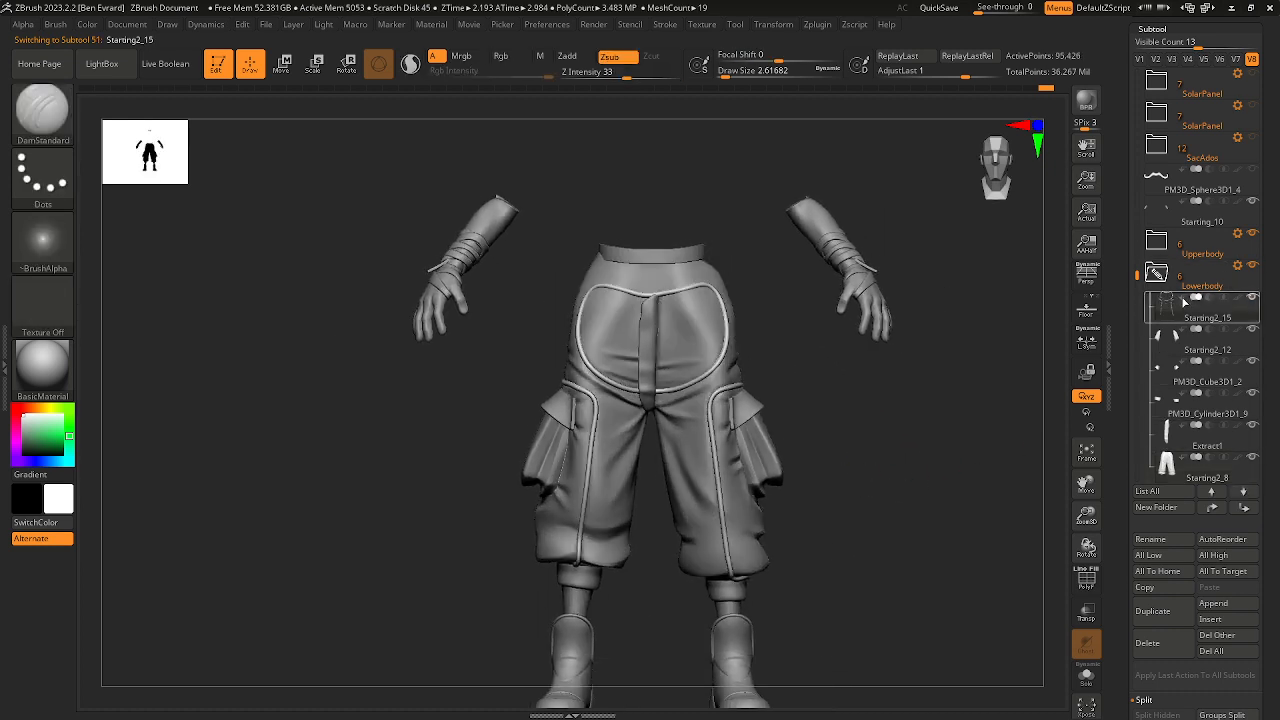
click(1255, 268)
click(1256, 270)
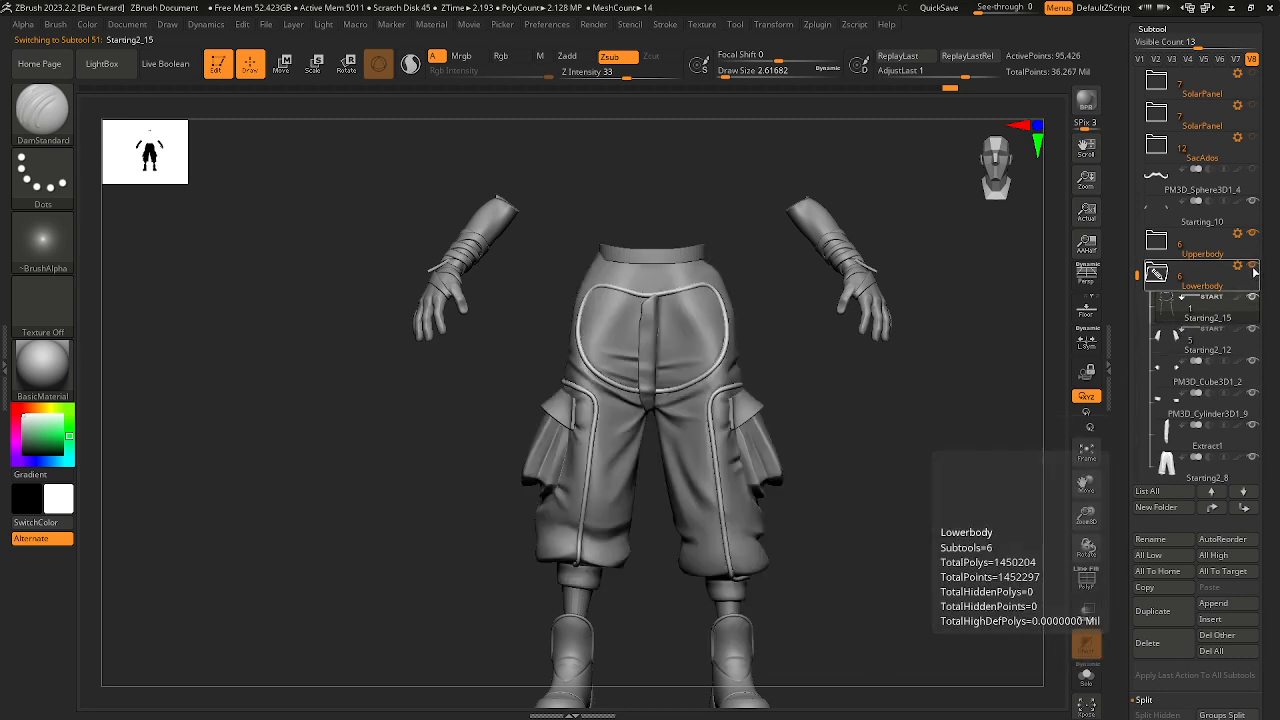
click(1256, 270)
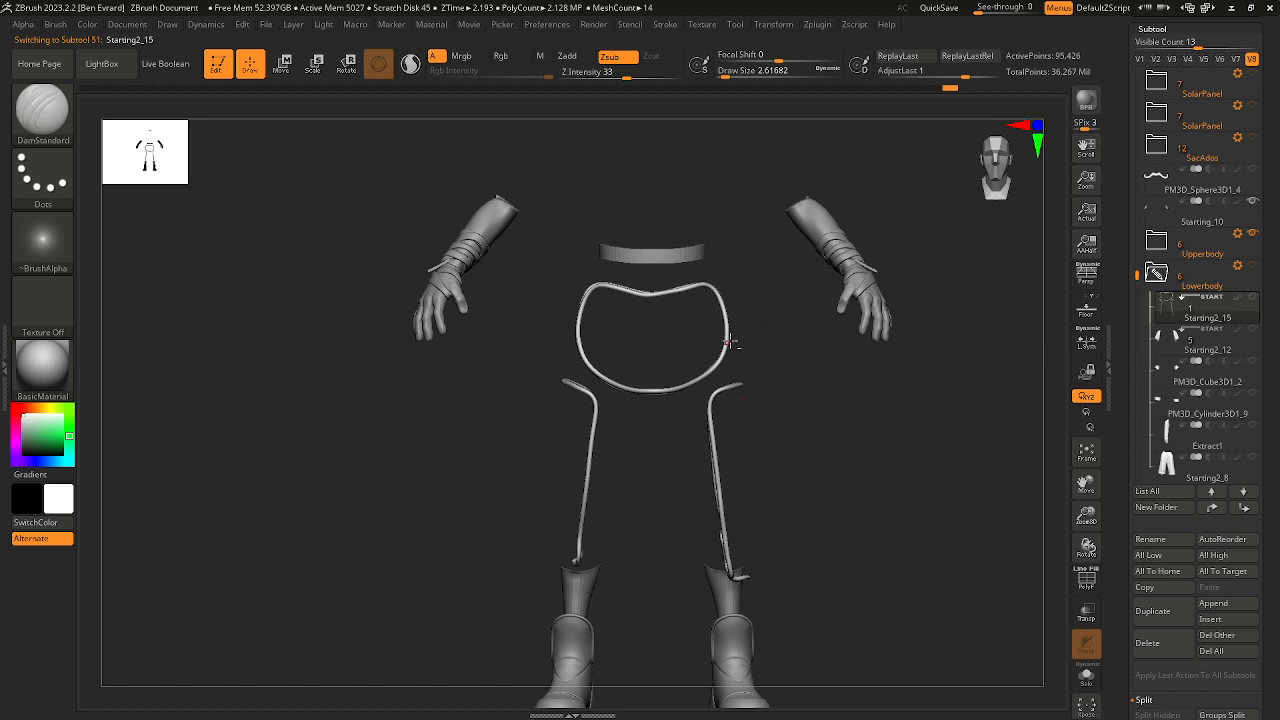
Step: Move the lower legs subtool, Starting2_3, into the Lowerbody folder
drag(1066, 460, 958, 452)
scroll(1265, 487, down, 5)
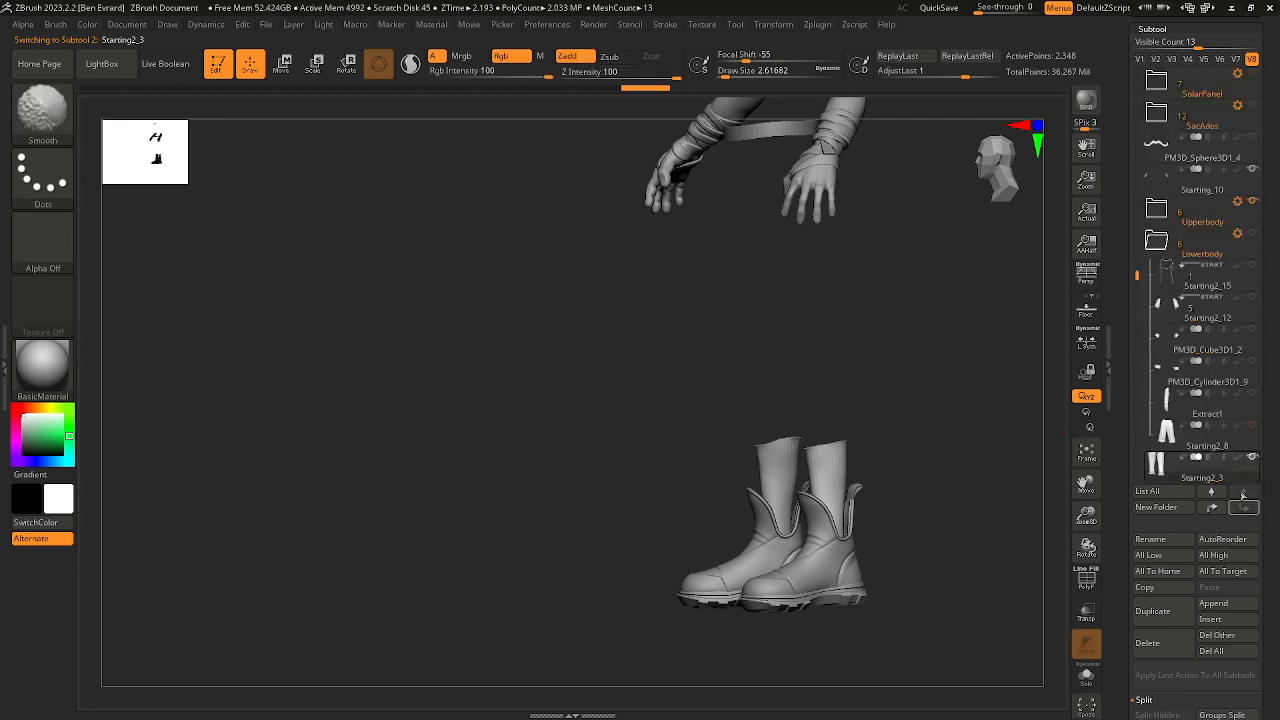
drag(953, 503, 1060, 440)
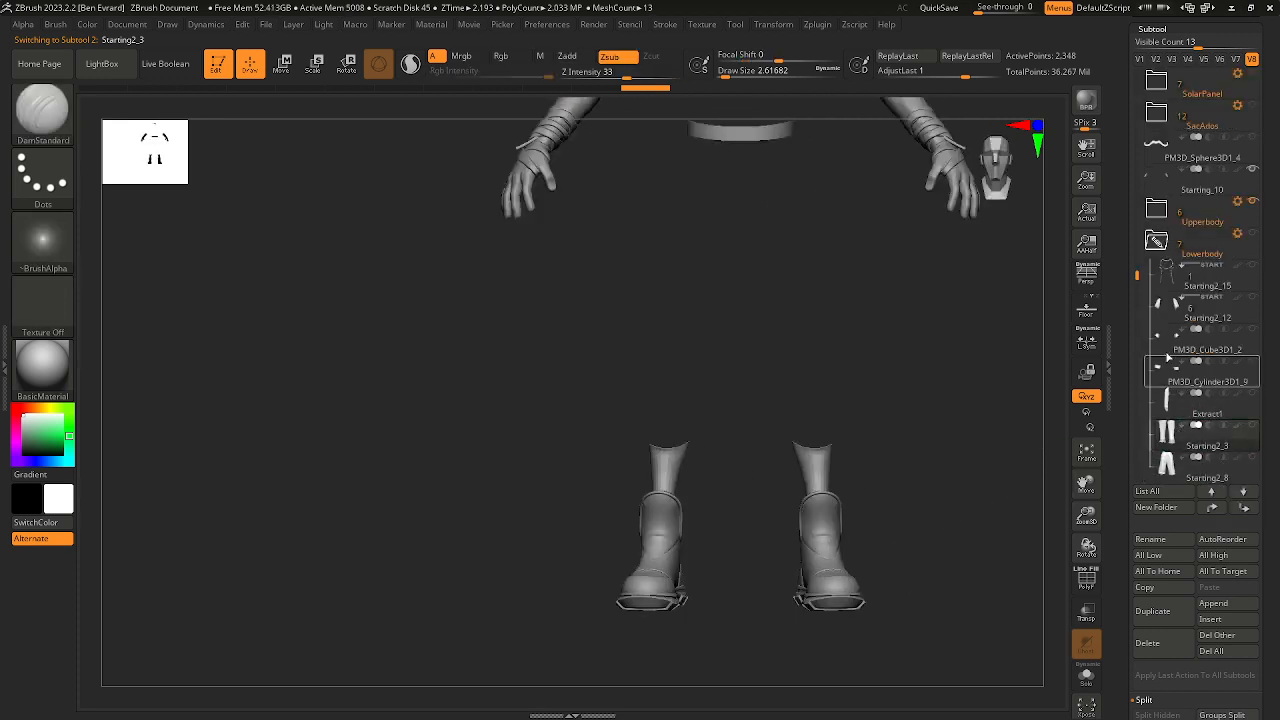
Step: Collapse the Lowerbody folder and hide the Shoes folder
click(1155, 248)
drag(1136, 449, 1169, 340)
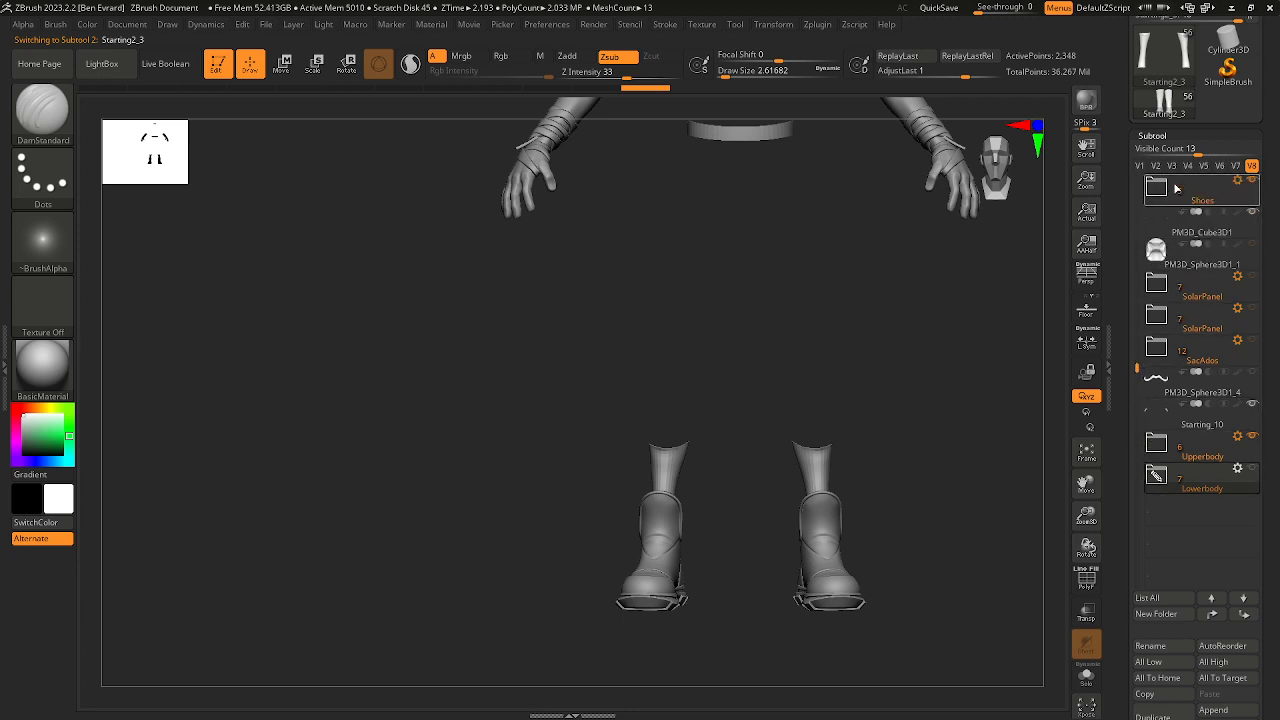
click(1254, 182)
alt+drag(1009, 279, 1005, 356)
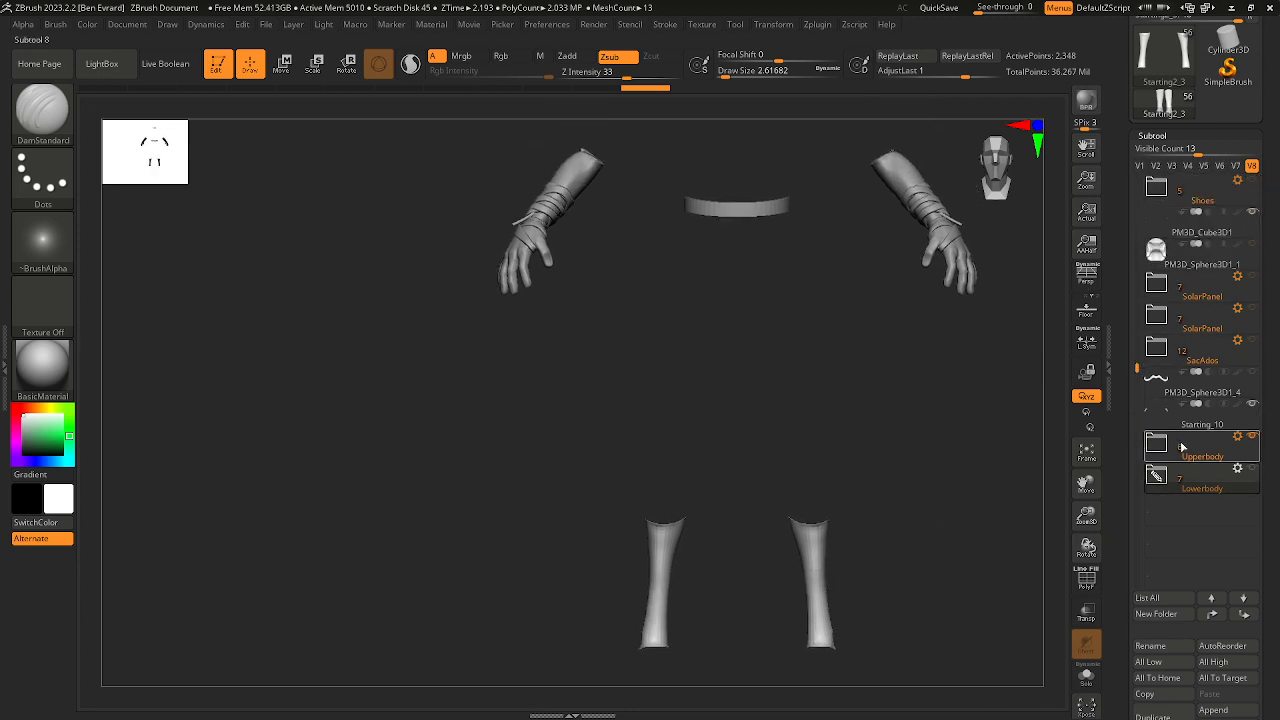
Step: Select Starting_10 and create a subtool folder named Head containing it
click(1174, 418)
alt+right_drag(889, 386, 897, 516)
ctrl+right_drag(788, 314, 812, 303)
alt+right_drag(812, 303, 812, 537)
alt+right_drag(791, 271, 814, 451)
alt+right_drag(886, 354, 877, 400)
drag(1128, 404, 1137, 165)
scroll(1182, 232, down, 5)
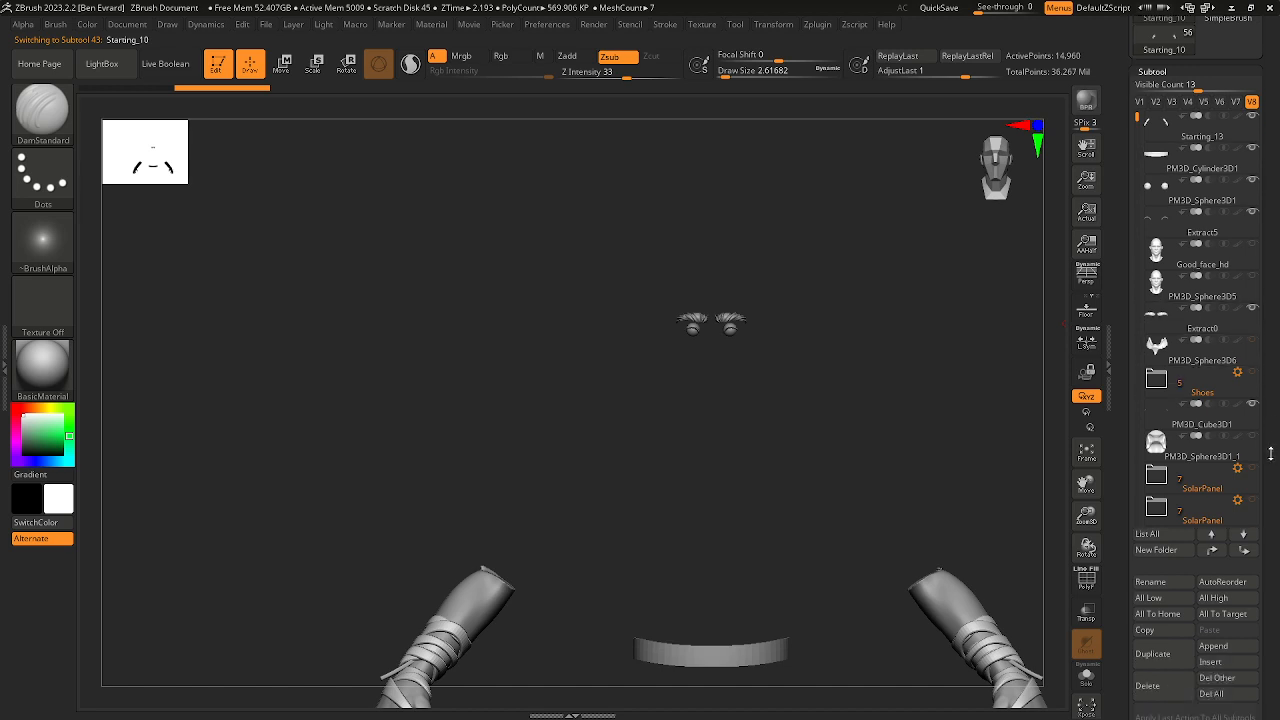
click(1166, 322)
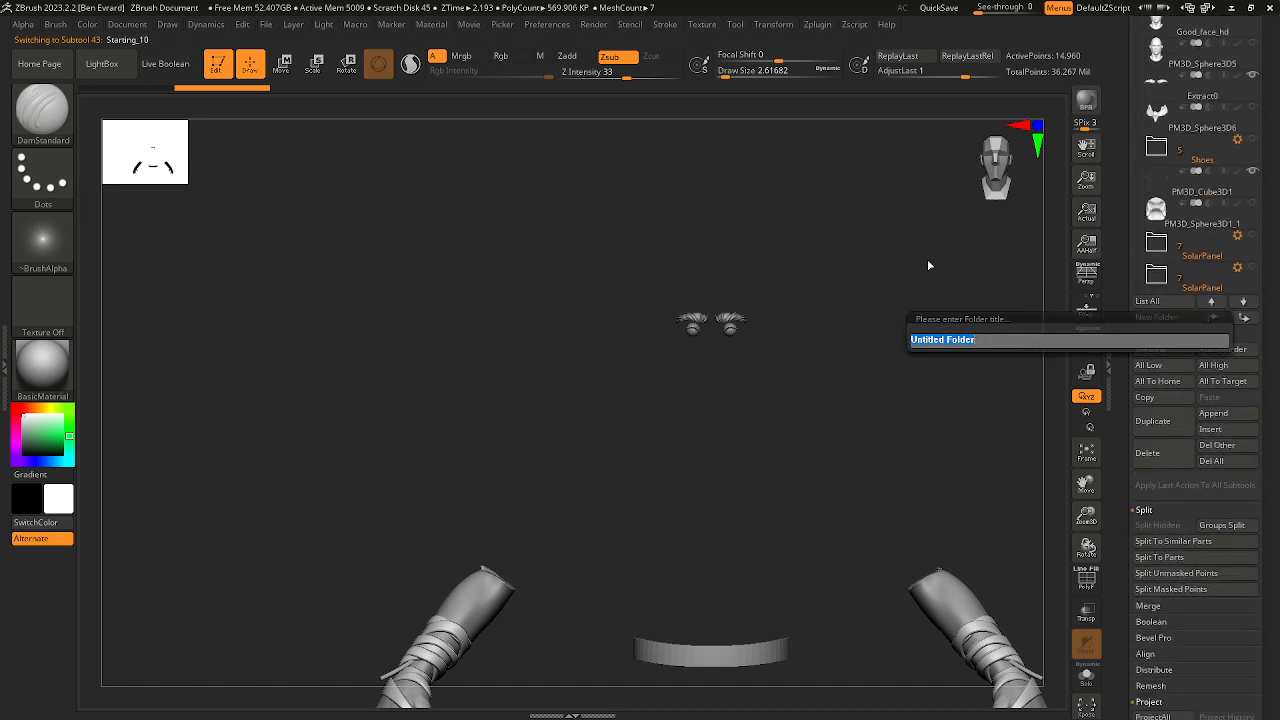
text(Brows)
key(Return)
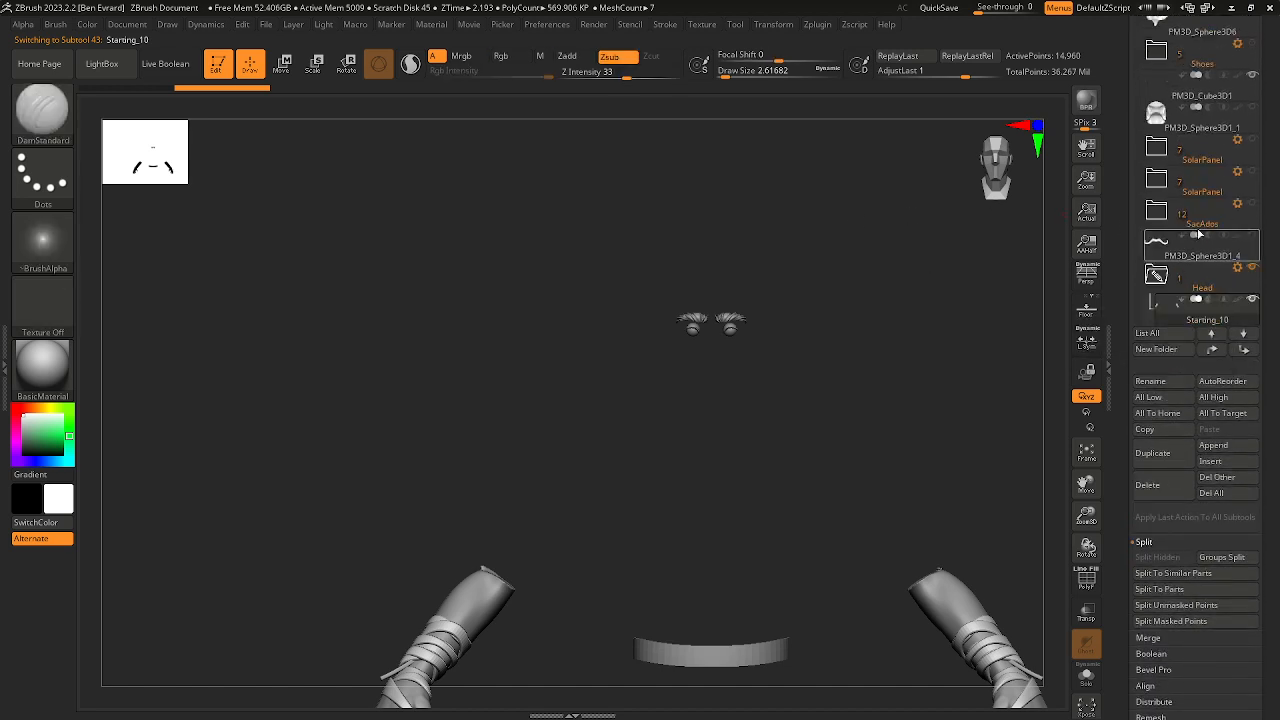
Step: Take Starting_10 back out of the Head folder and select the moustache subtool, PM3D_Sphere3D1_4
mouse_move(1213, 287)
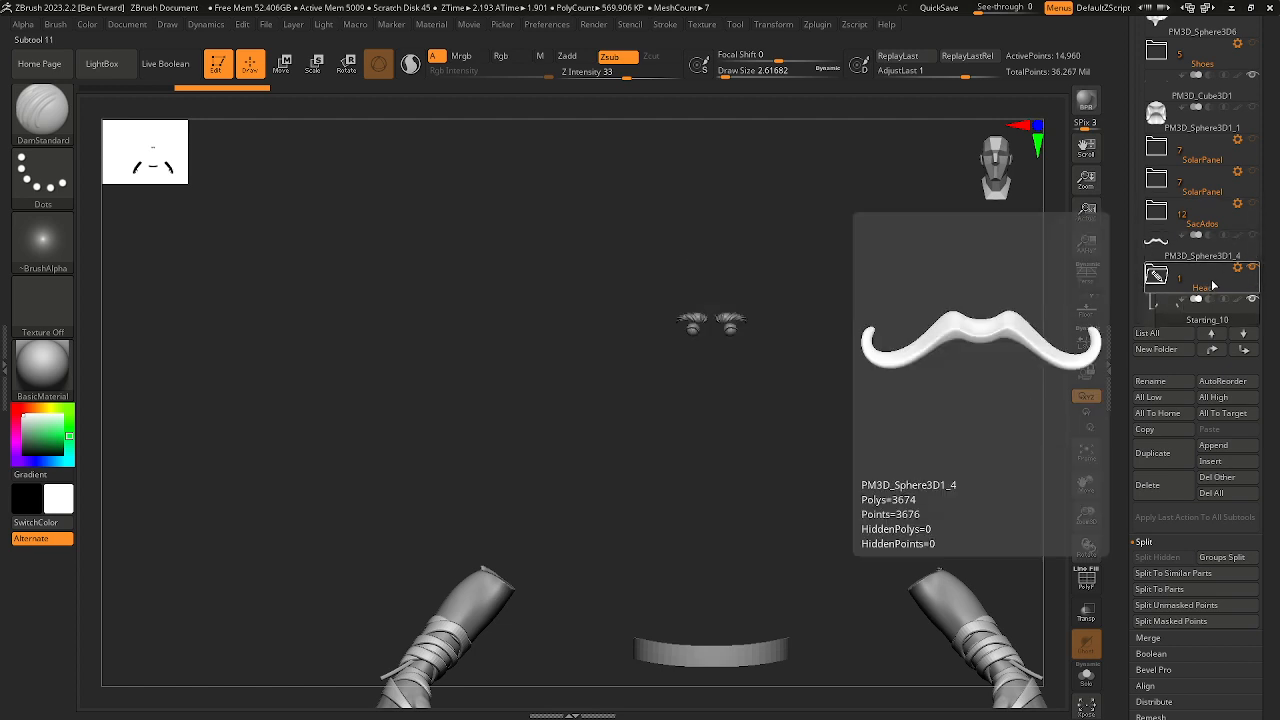
click(1181, 256)
drag(1172, 264, 1174, 256)
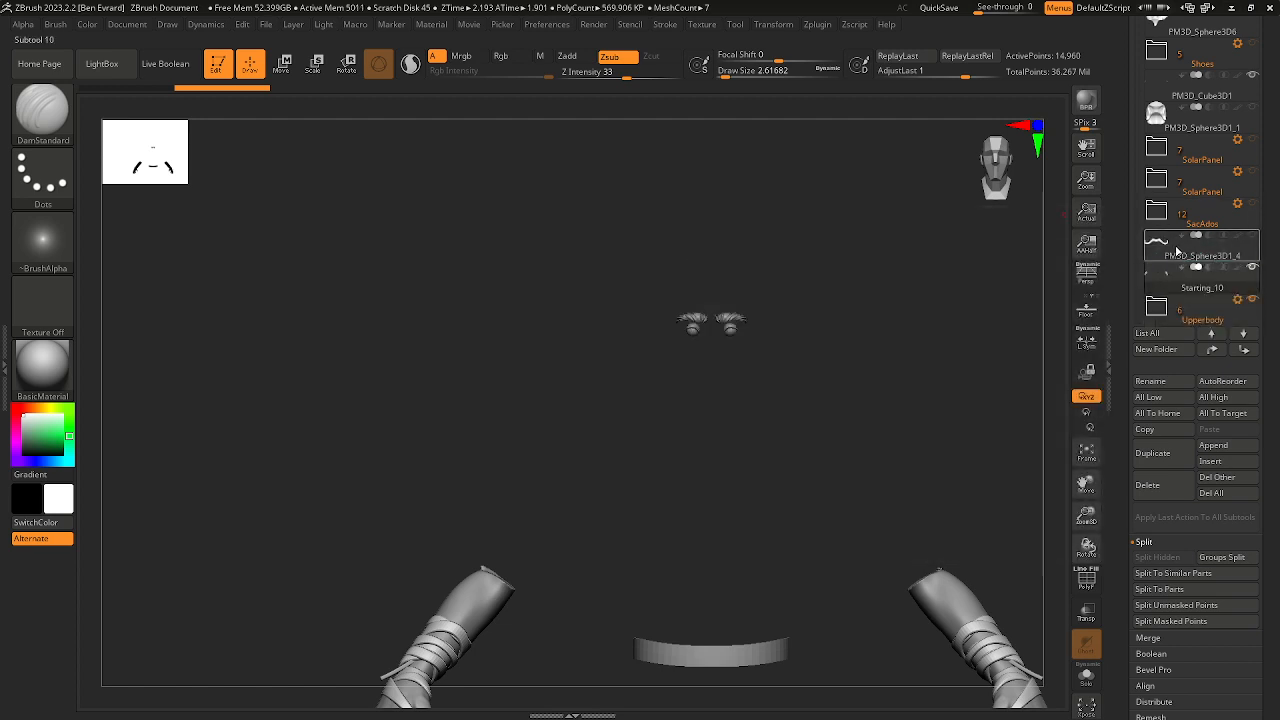
click(1176, 249)
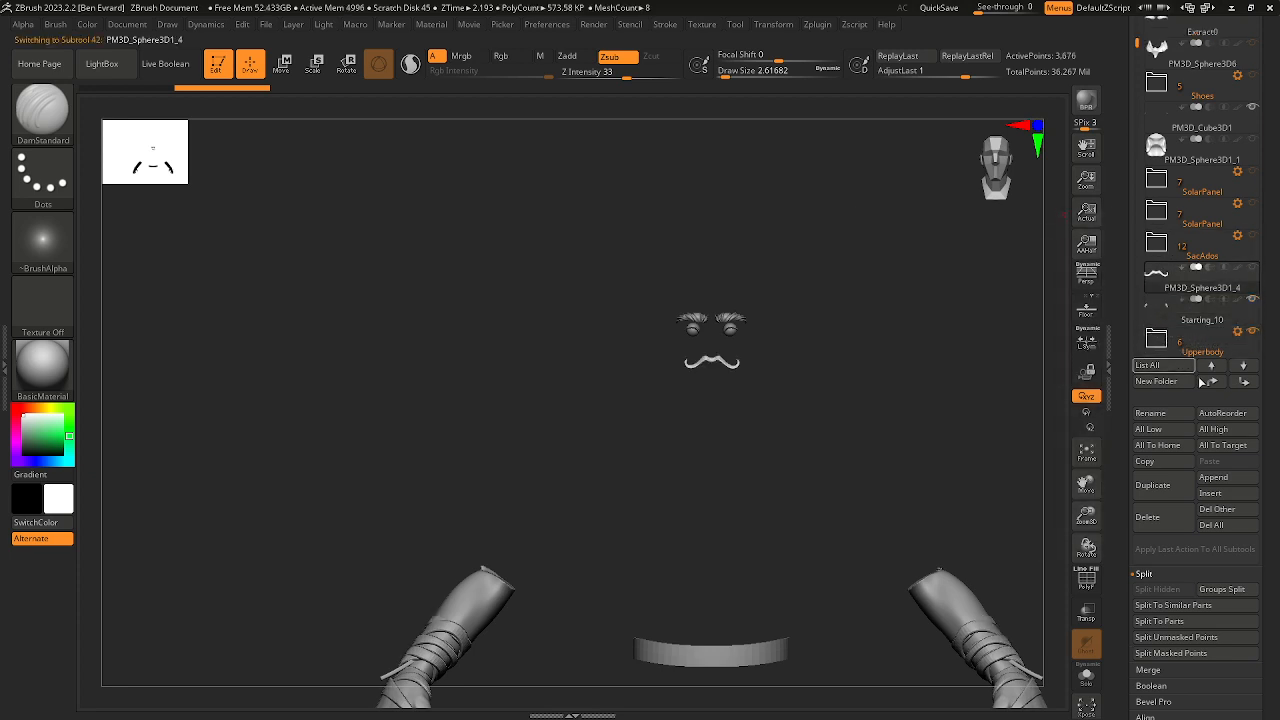
Step: Create a subtool folder named head containing the moustache subtool, PM3D_Sphere3D1_4
click(1175, 384)
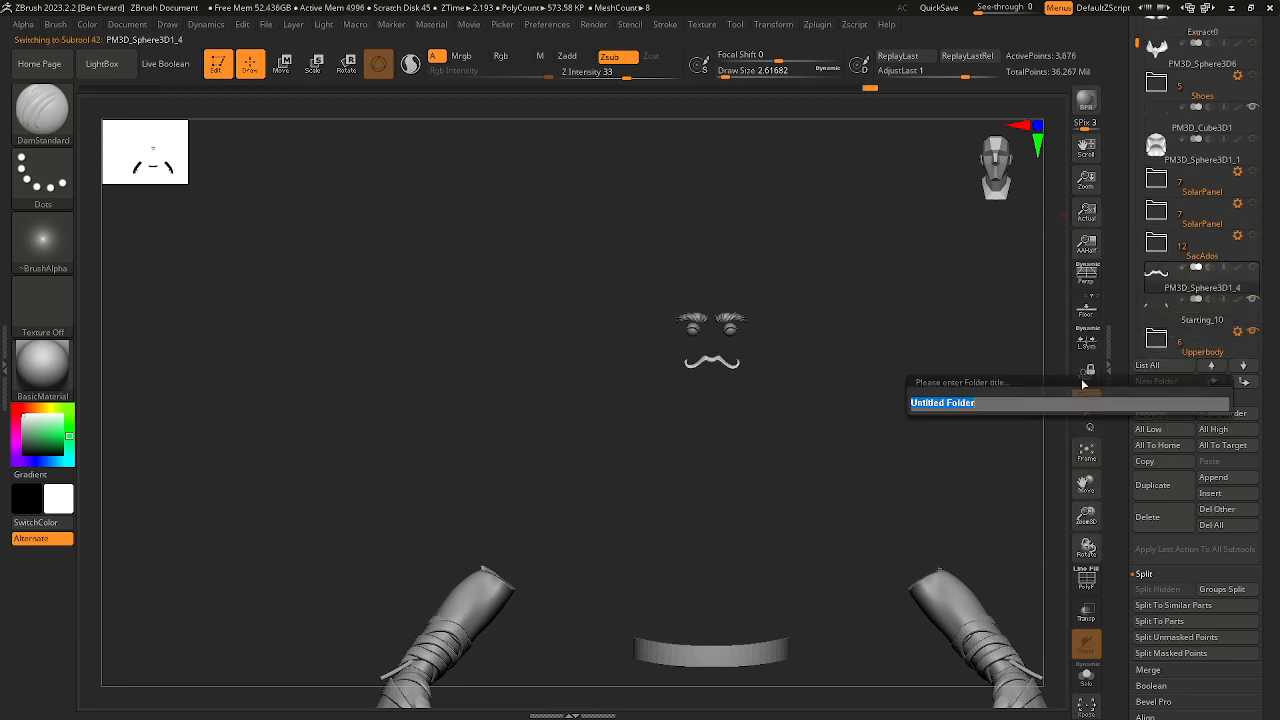
text(head)
key(Return)
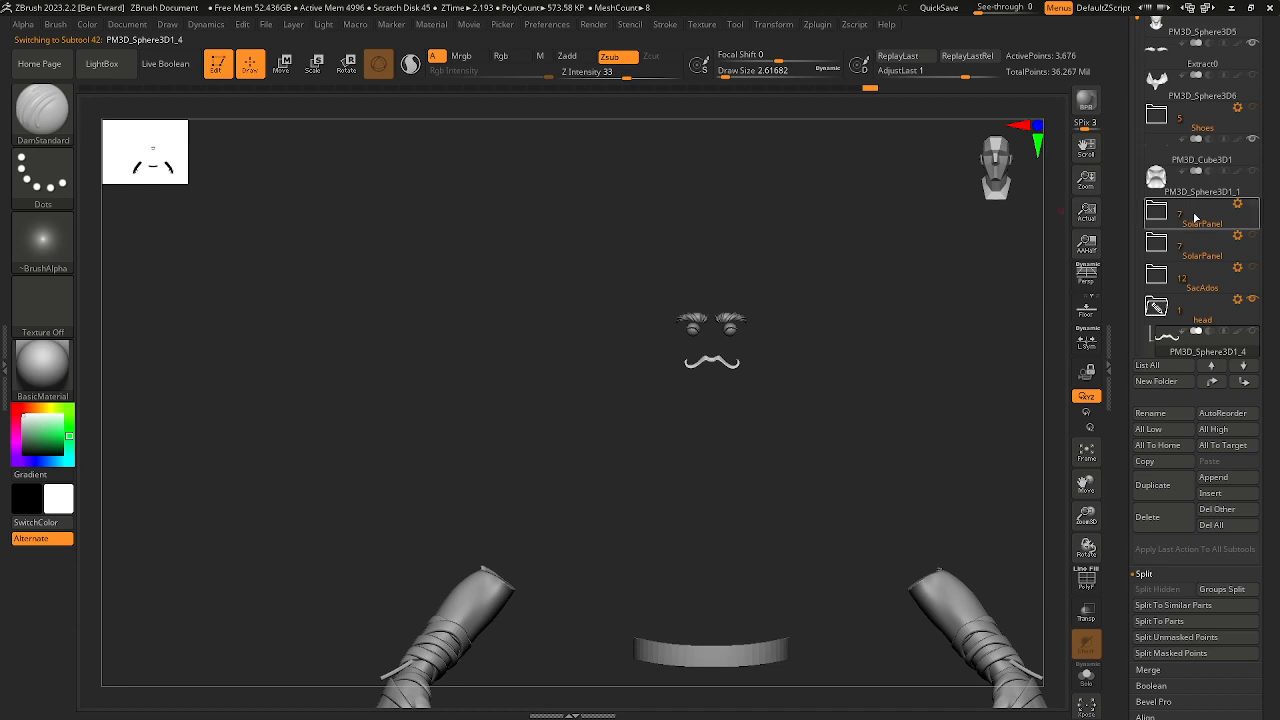
Step: Compare the PM3D_Sphere3D5 and Good_face_hd heads, and move Good_face_hd and PM3D_Sphere3D1_1 into the head folder
scroll(1210, 220, up, 2)
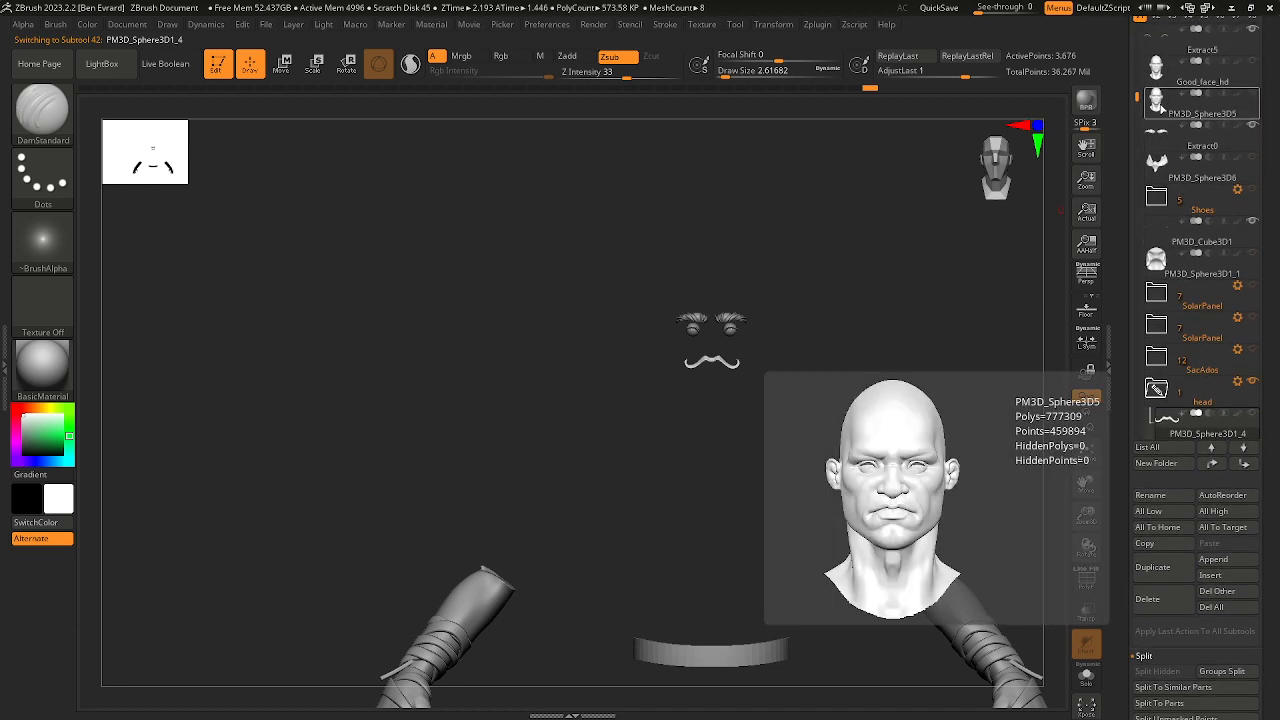
click(1157, 105)
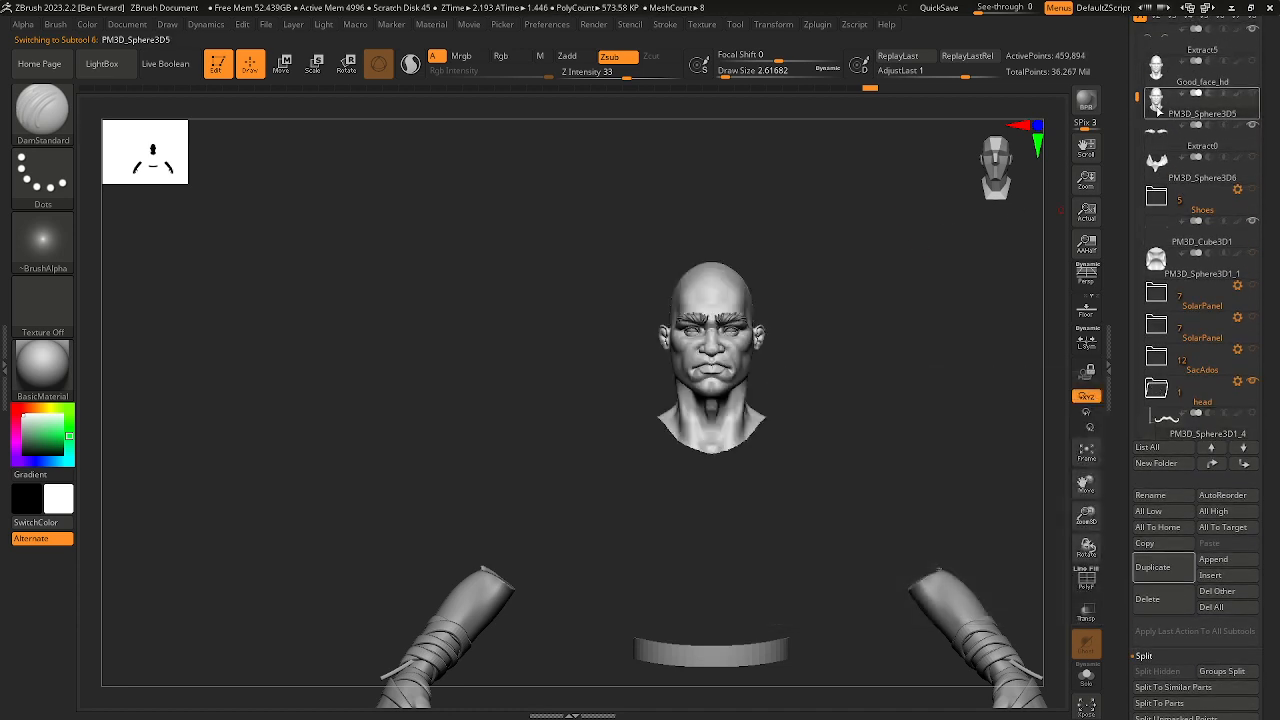
click(1090, 584)
click(1088, 586)
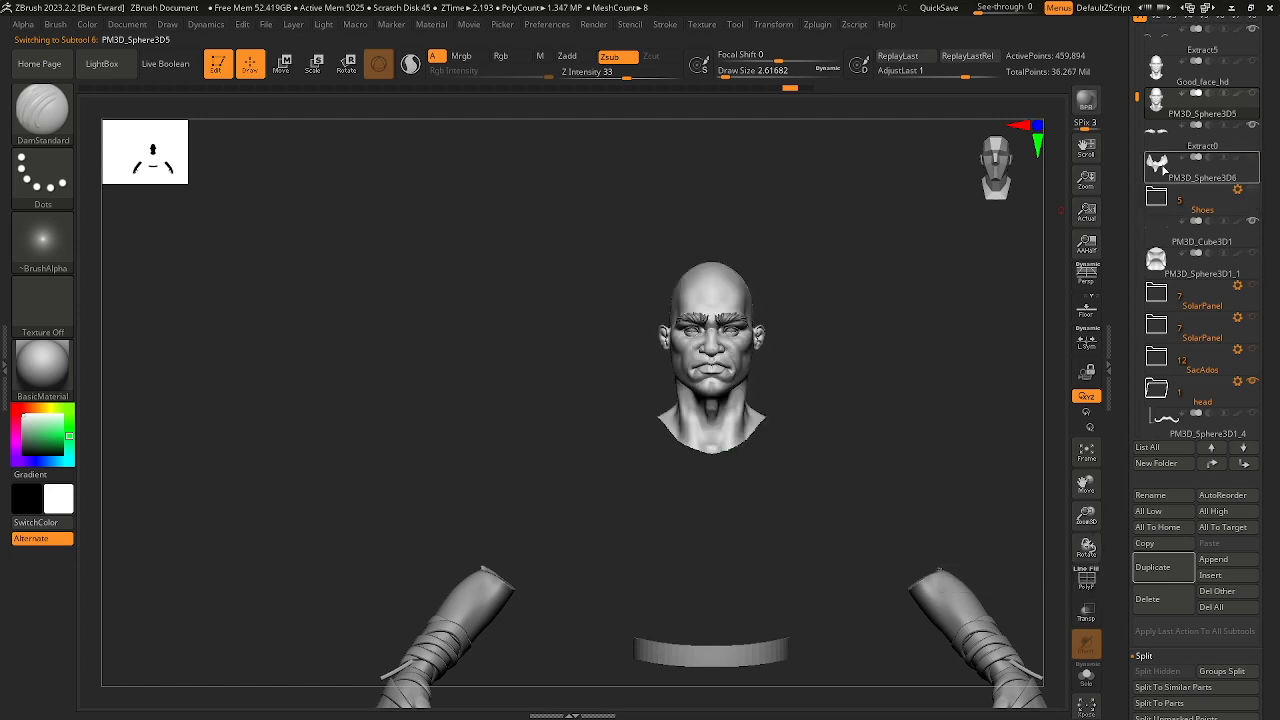
click(1157, 90)
drag(1148, 410, 1150, 412)
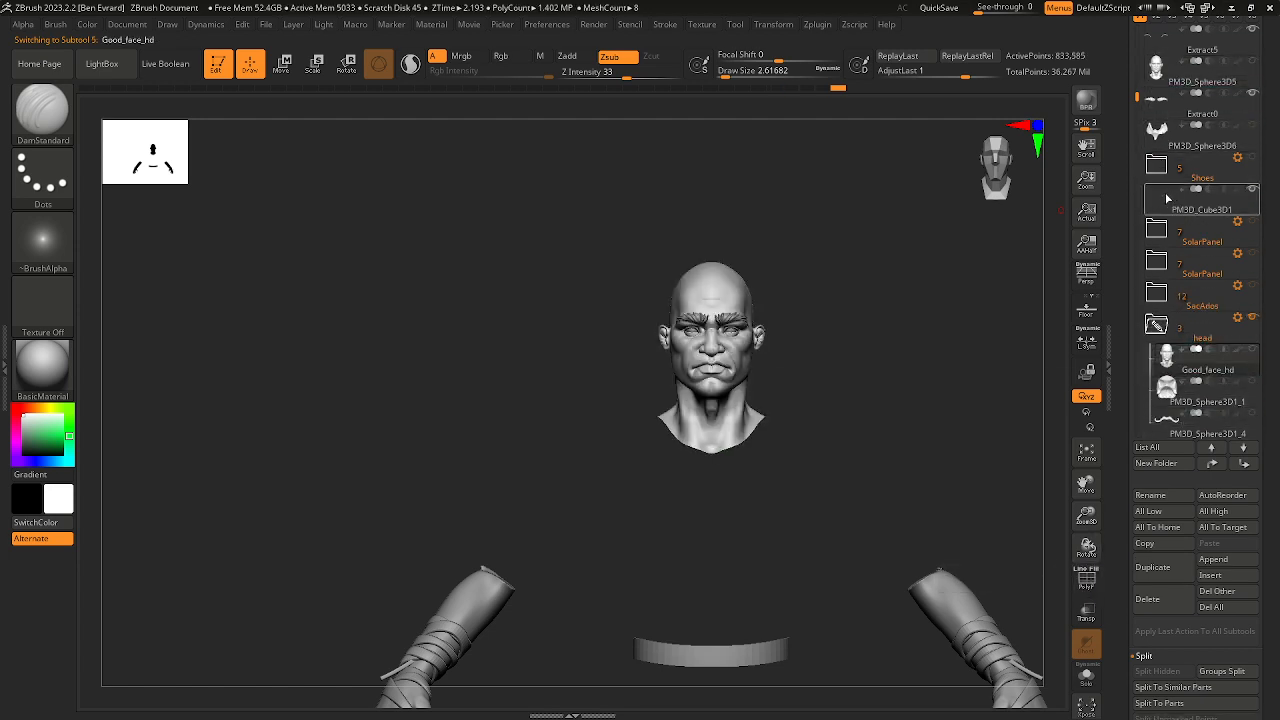
Step: Hide everything except the selected head and show PM3D_Cube3D1 to examine where it sits on the character
mouse_move(1165, 201)
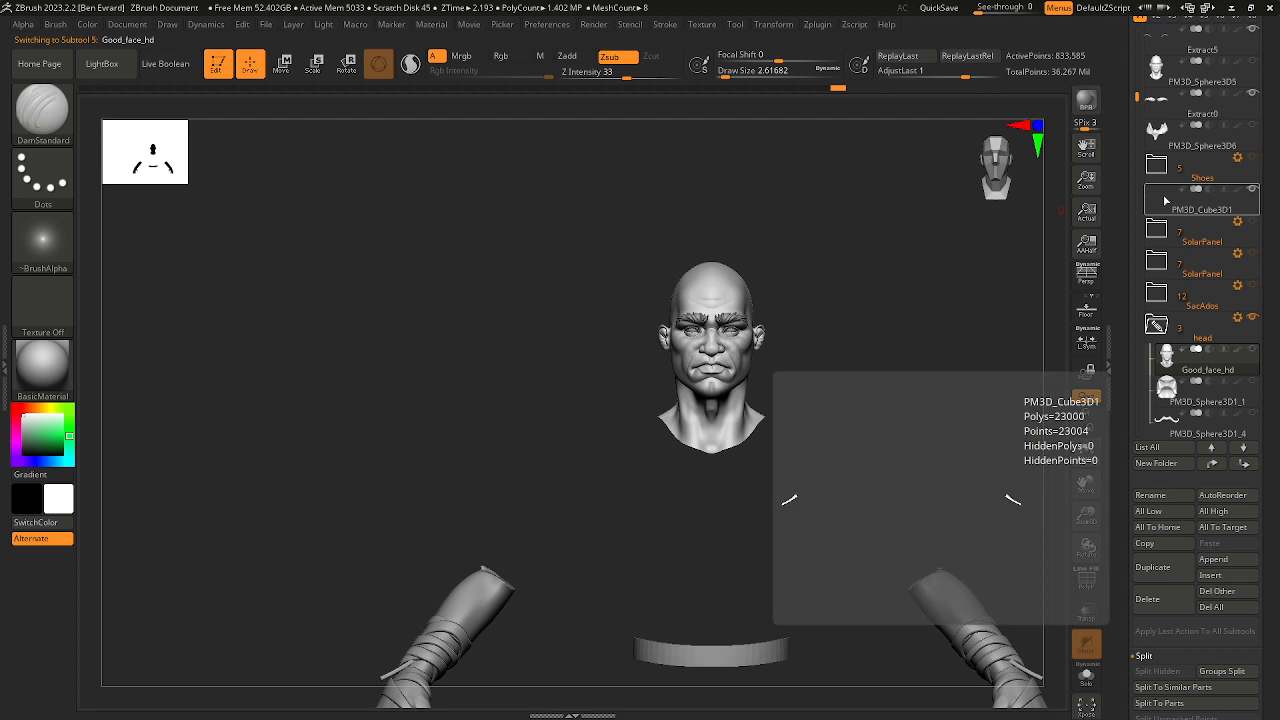
shift+click(1253, 190)
shift+click(1253, 190)
shift+click(1253, 190)
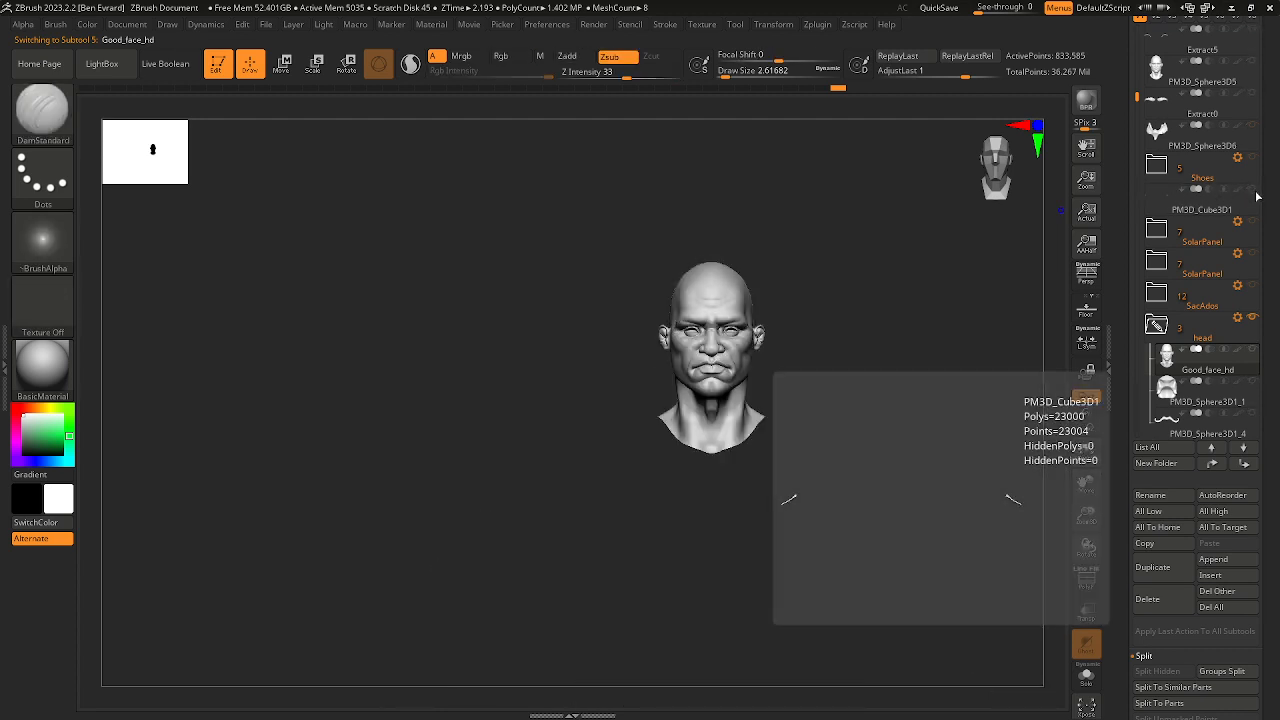
click(1253, 190)
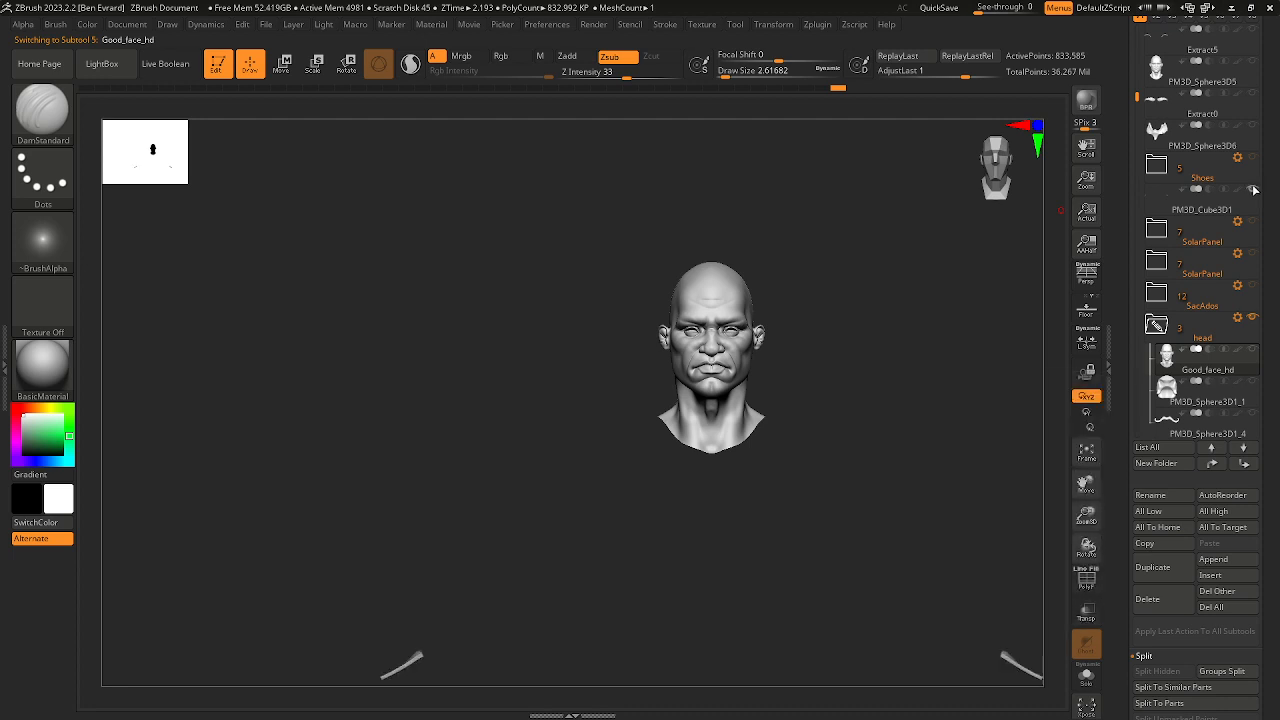
alt+drag(931, 477, 928, 366)
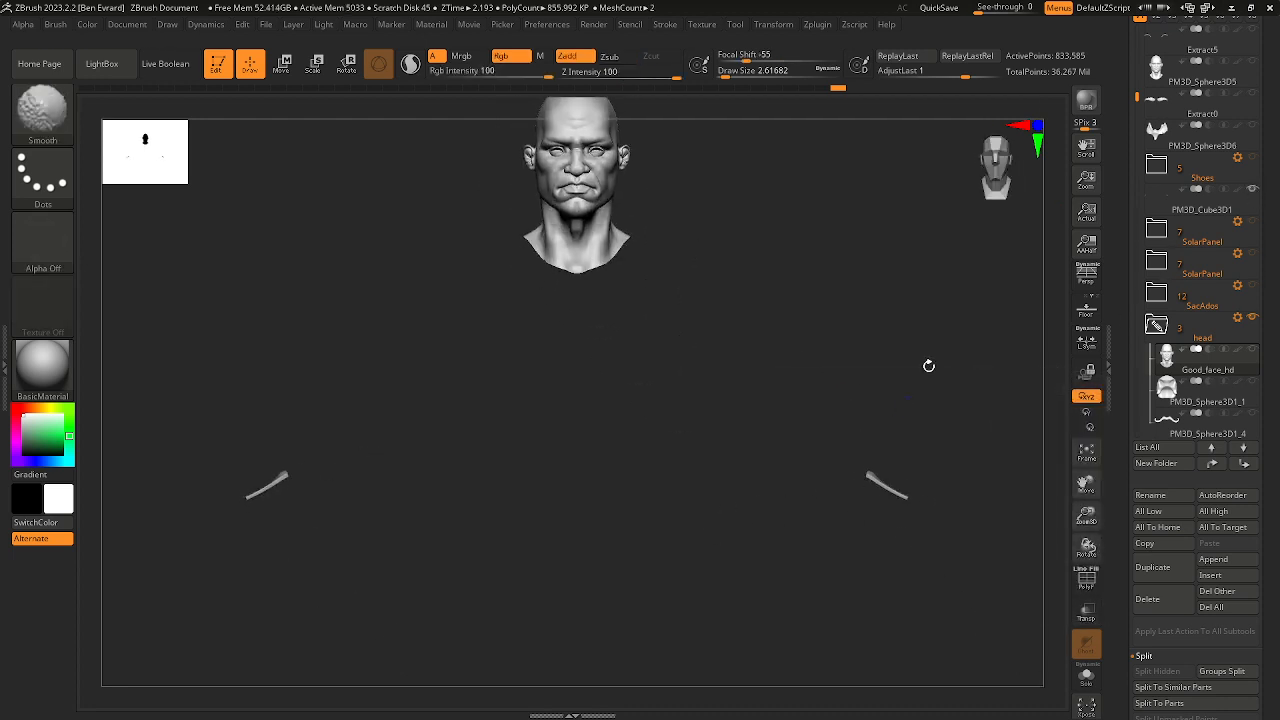
Step: Move Extract0, PM3D_Sphere3D1 and Extract5 into the head folder and collapse the folder
scroll(1200, 173, up, 1)
drag(1200, 173, 1205, 455)
scroll(1136, 130, up, 1)
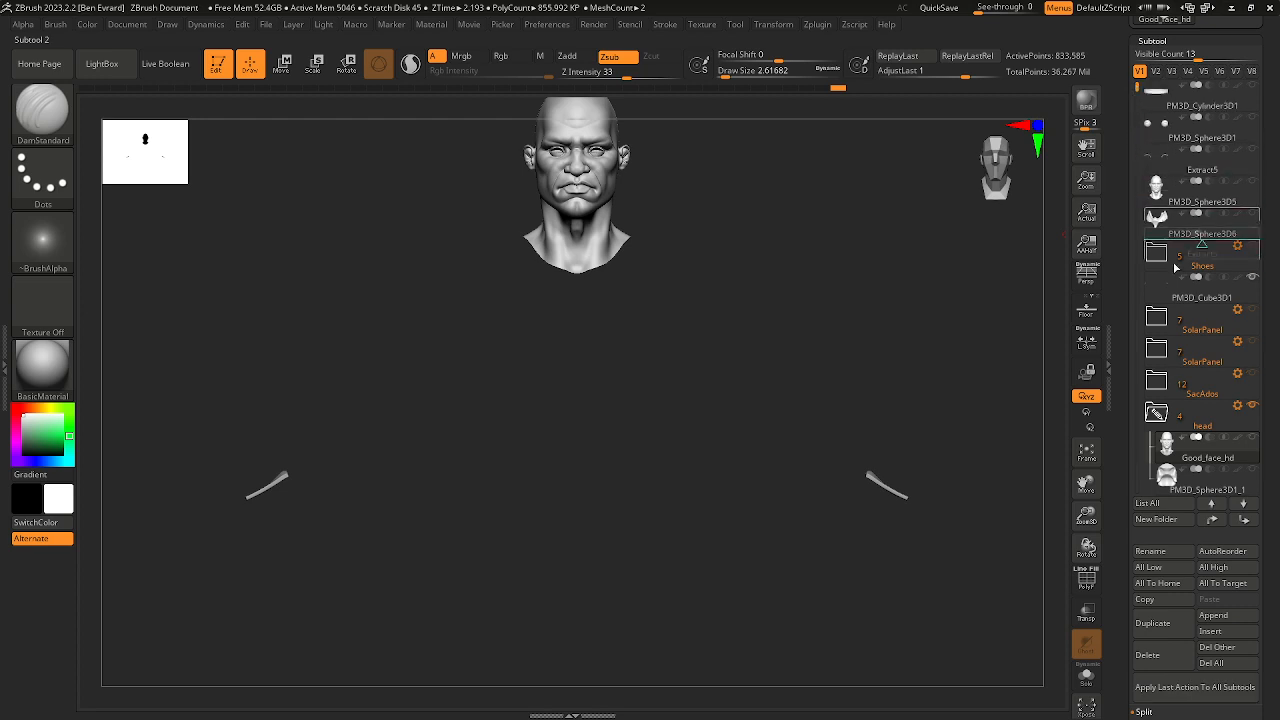
scroll(1165, 405, down, 1)
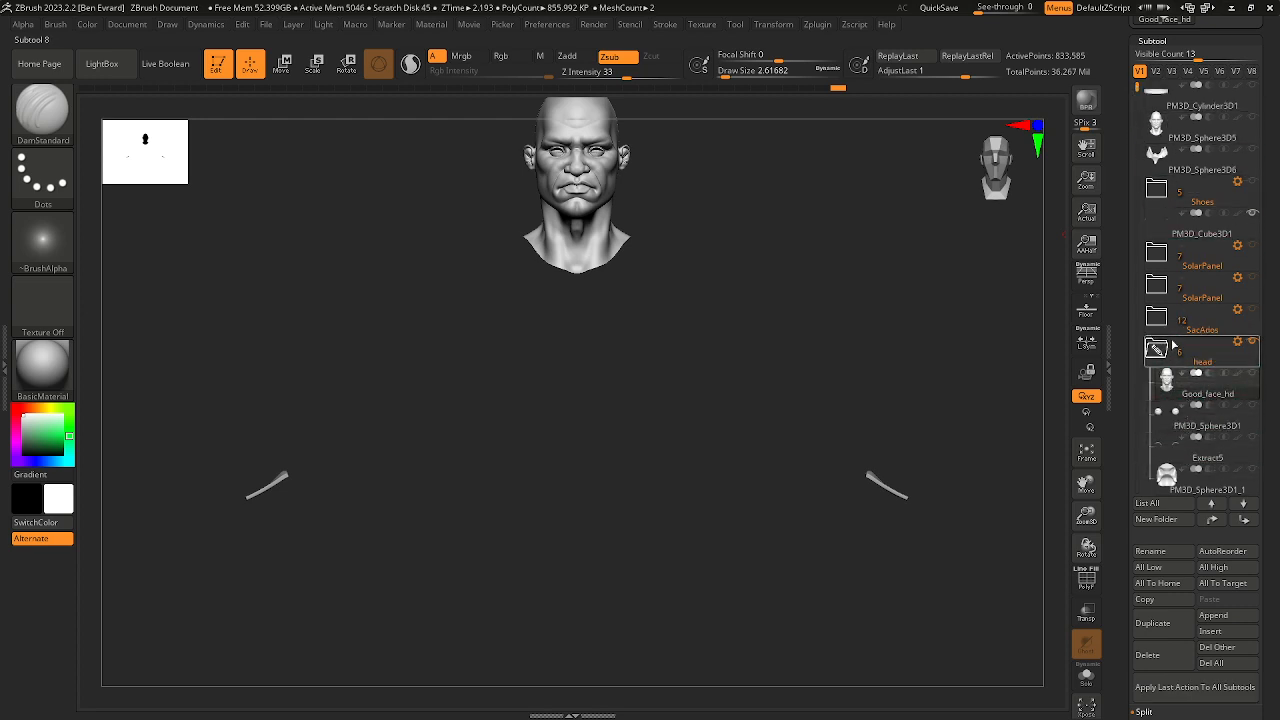
click(1160, 350)
click(1166, 389)
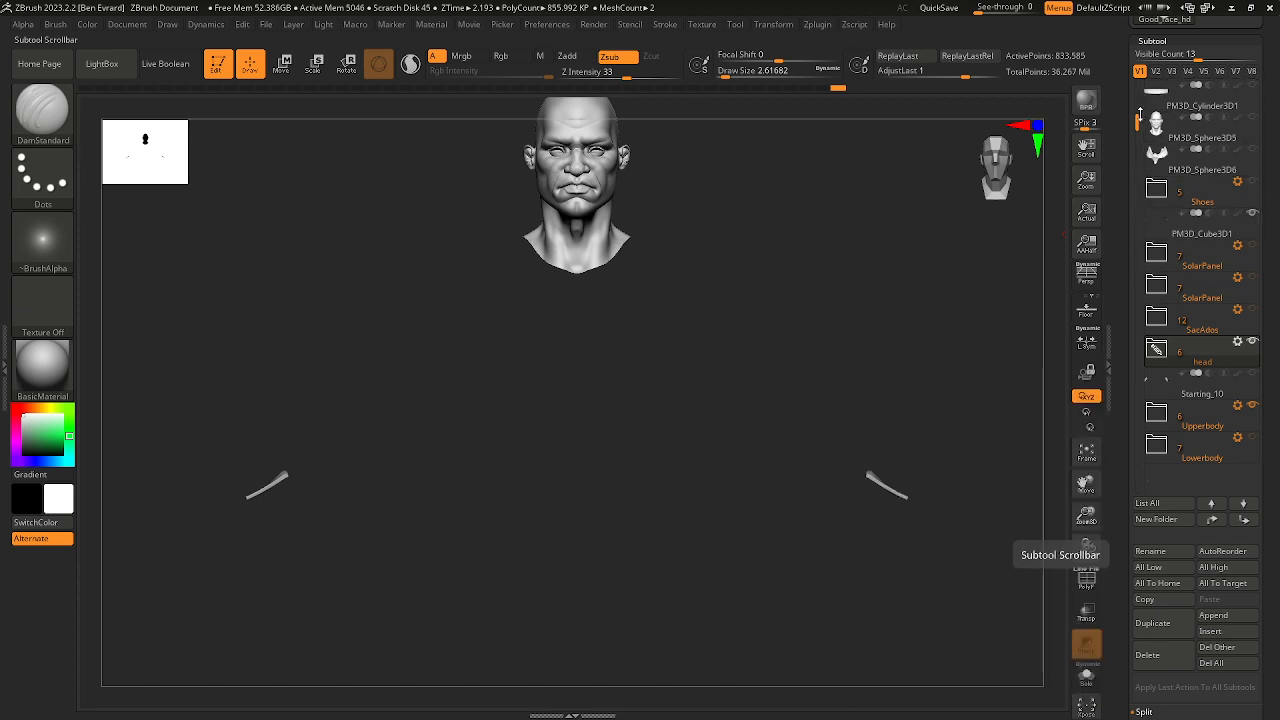
Step: Turn on visibility for the subtool folders and select the PM3D_Cube3D1 subtool
drag(1140, 117, 1139, 72)
mouse_move(1158, 101)
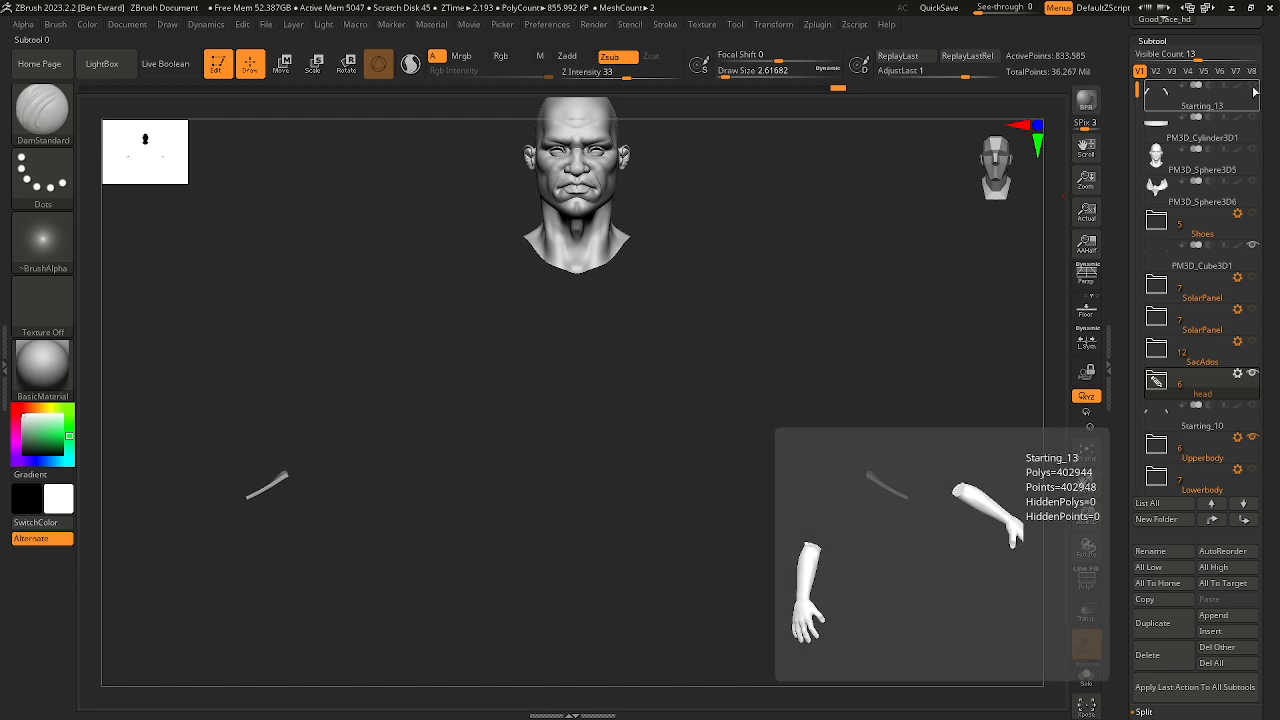
shift+click(1254, 471)
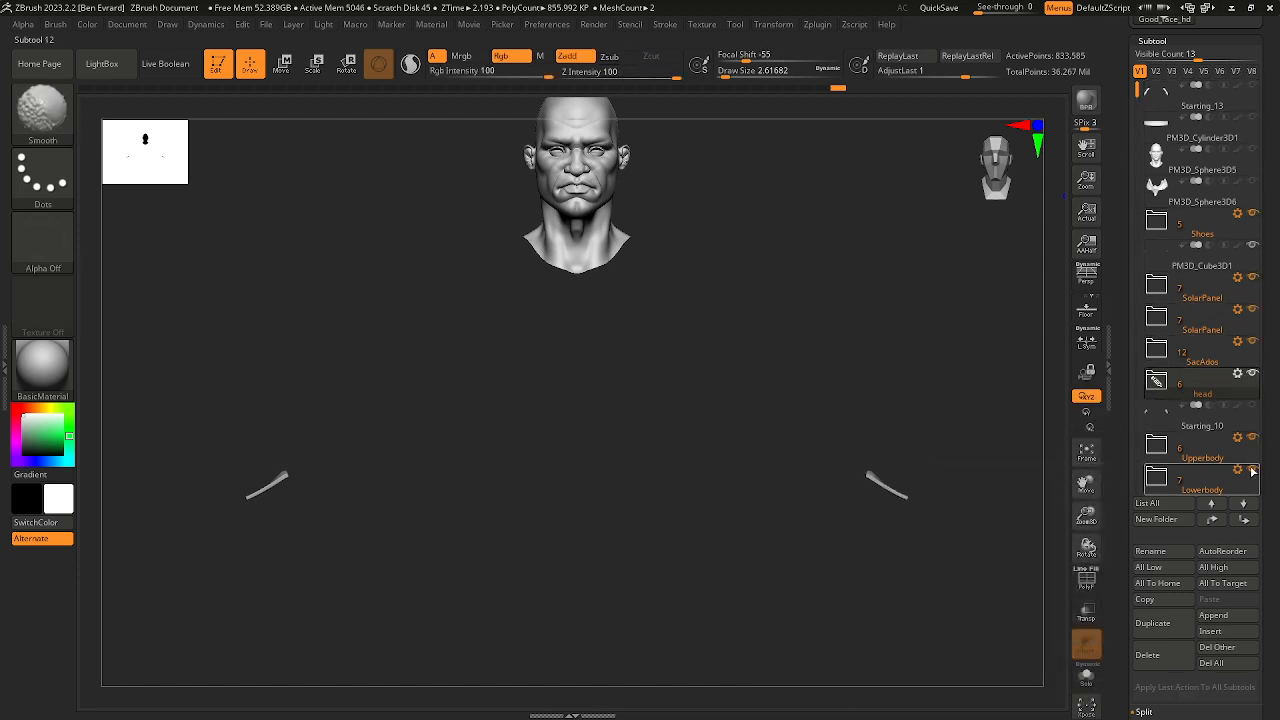
click(1253, 366)
click(1253, 267)
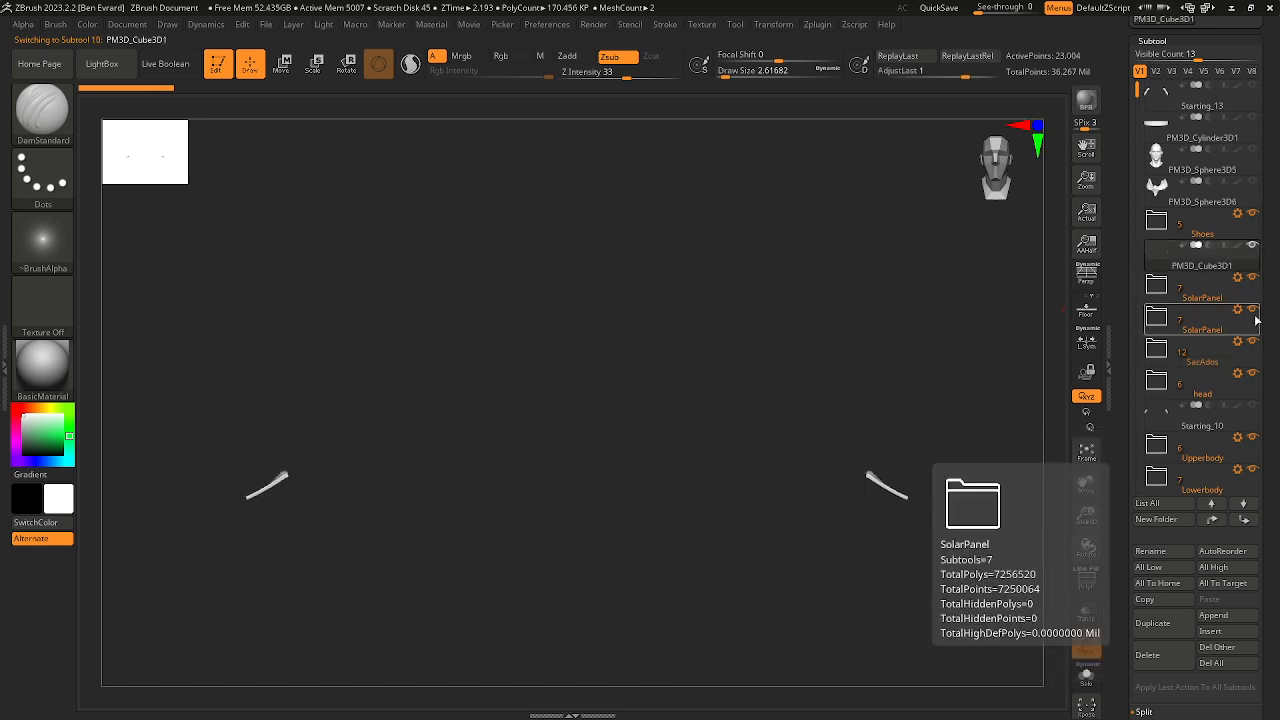
click(1257, 322)
click(1255, 291)
click(1255, 263)
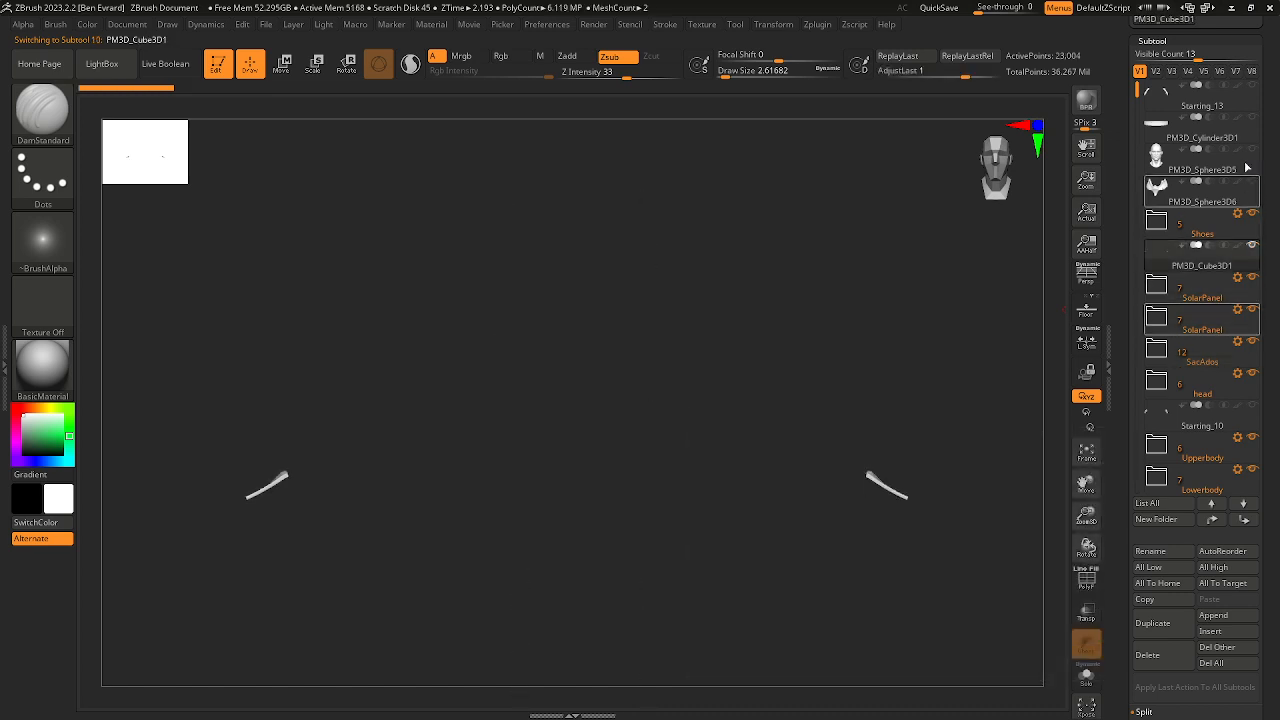
Step: Show all the remaining subtools and frame the character's torso and arms
shift+click(1255, 89)
alt+drag(947, 442, 923, 283)
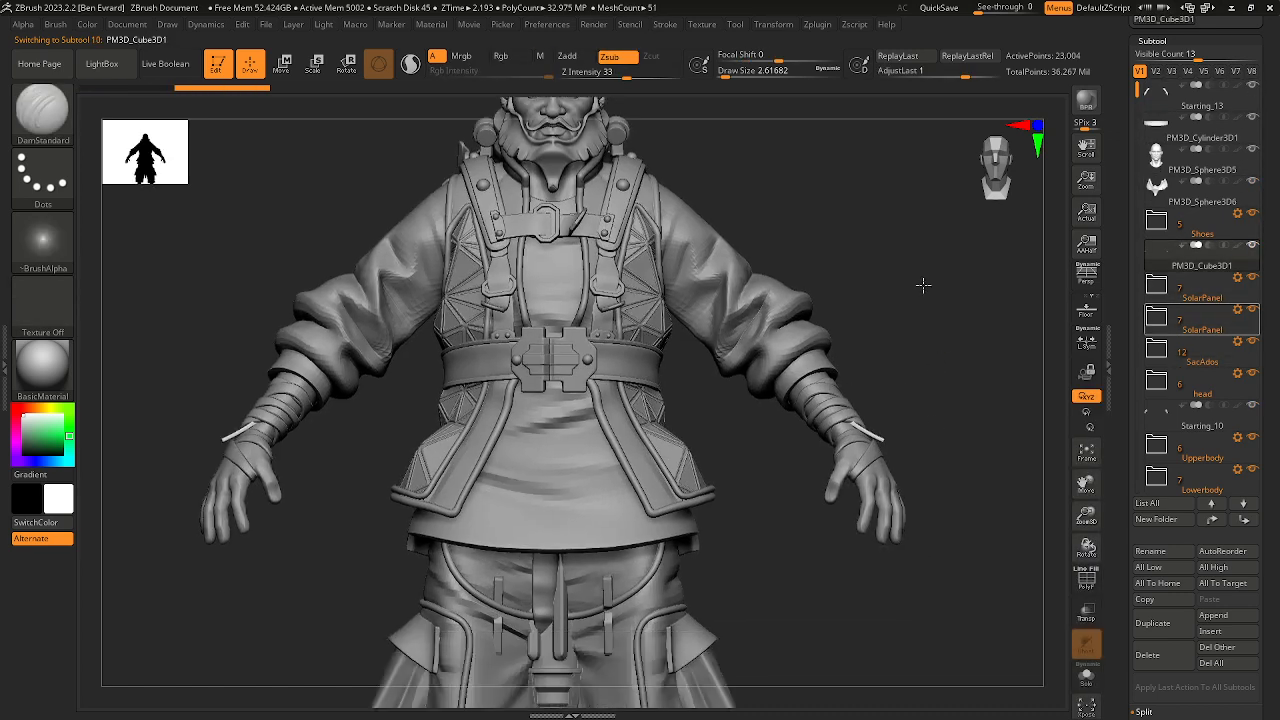
drag(945, 363, 917, 337)
alt+drag(917, 279, 925, 364)
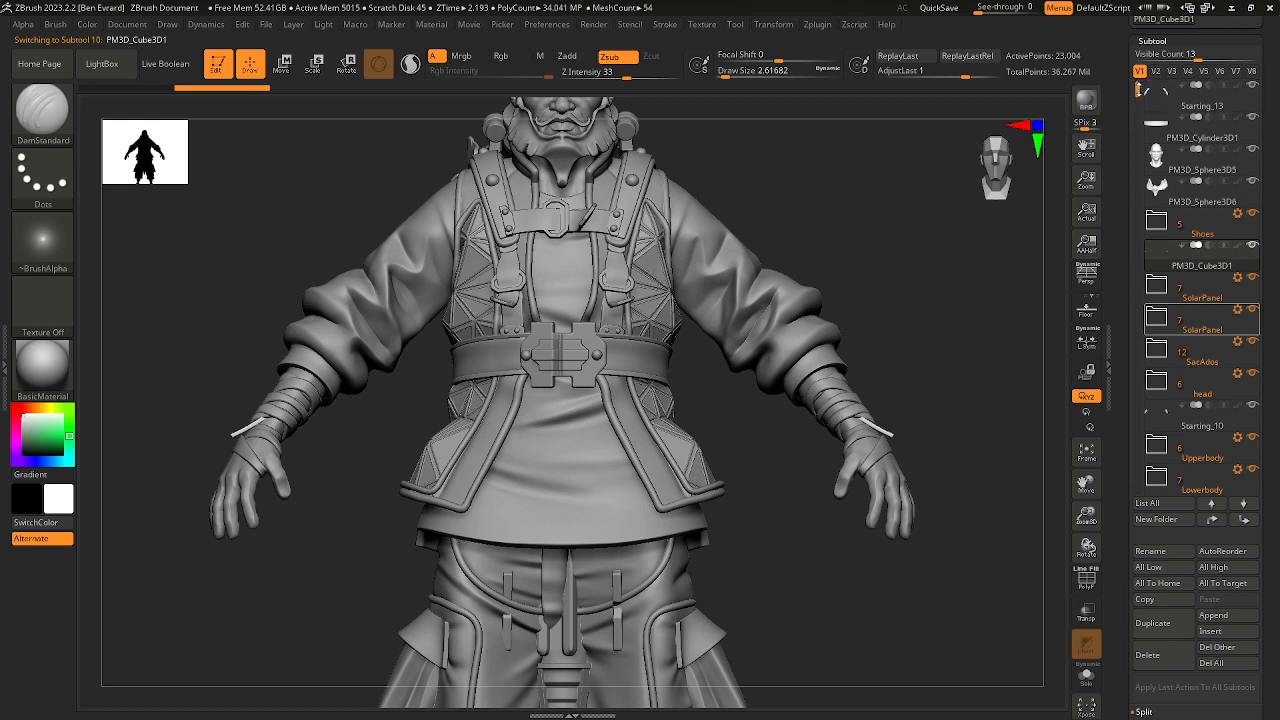
Step: Create a subtool folder named Arms containing Starting_10 and add PM3D_Cube3D1 to it
drag(1138, 91, 1138, 88)
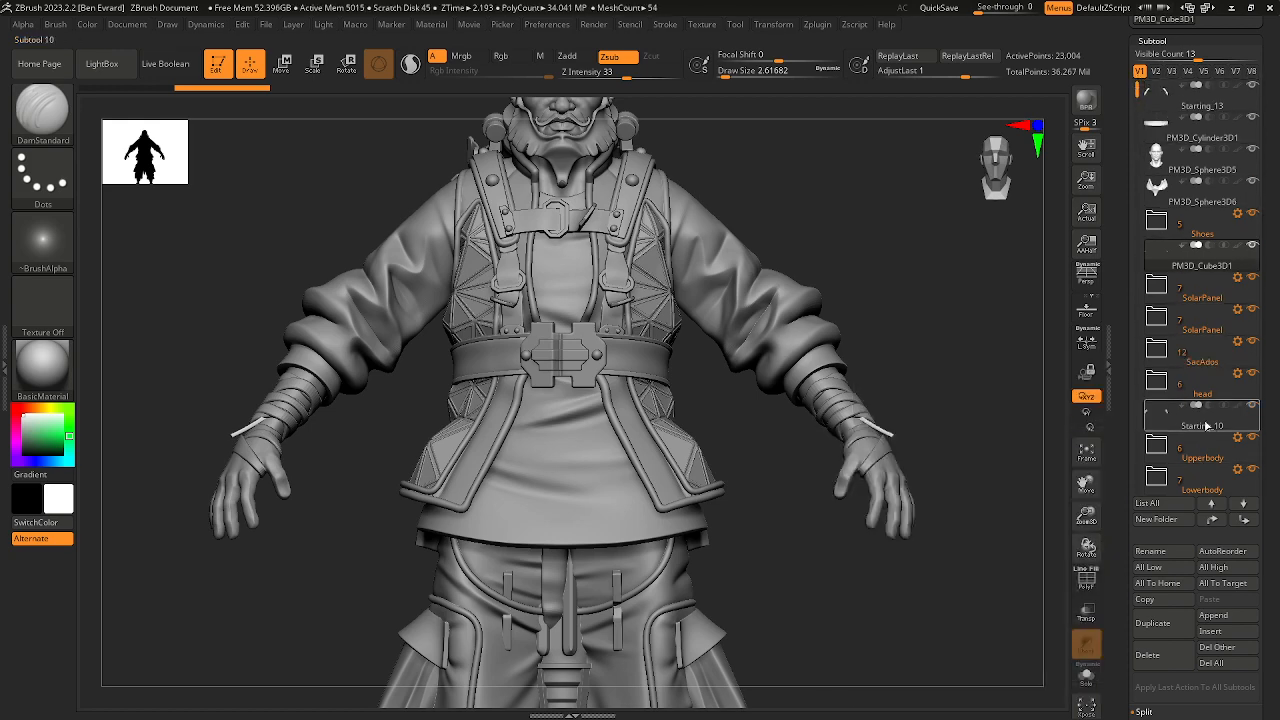
click(1156, 519)
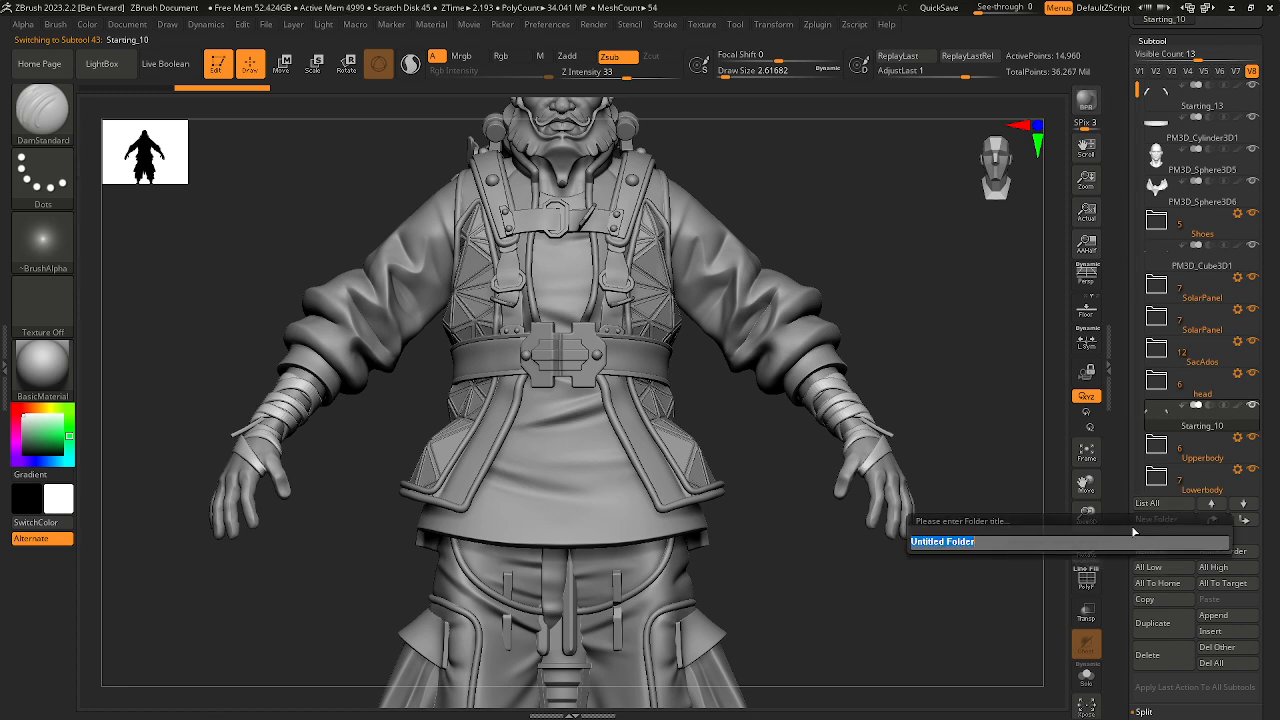
text(Arms)
key(Return)
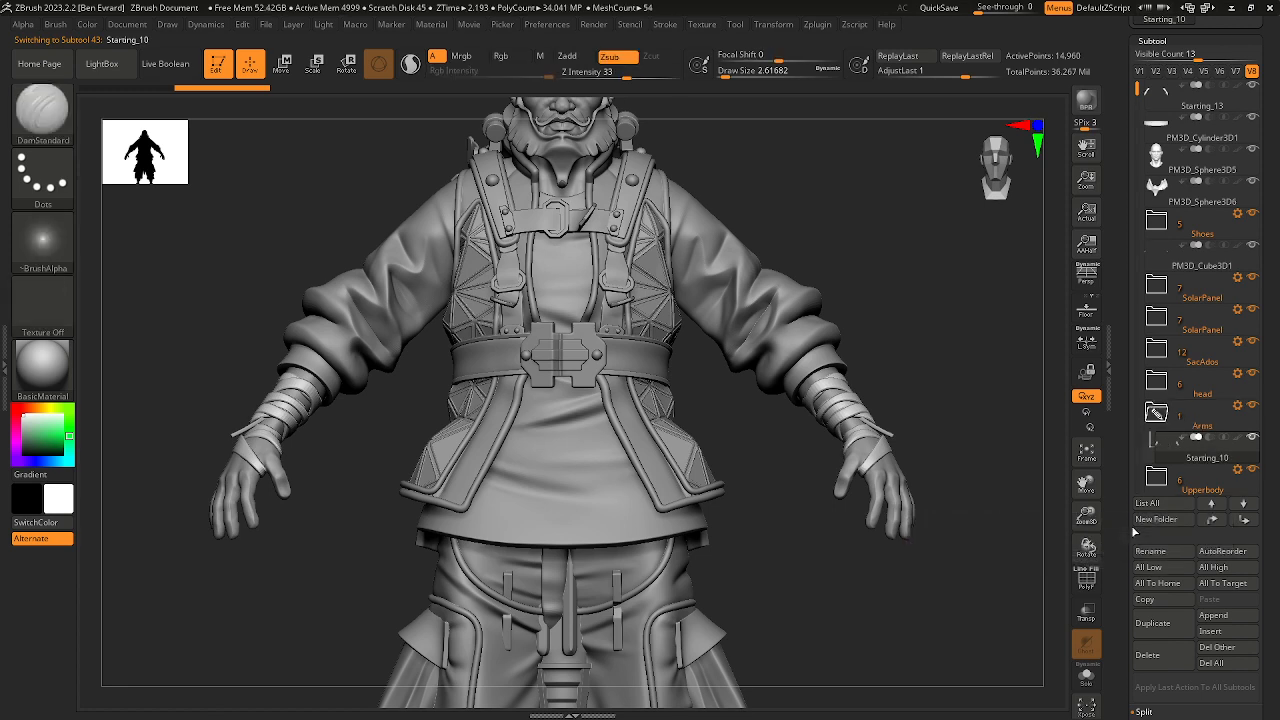
drag(1154, 267, 1180, 441)
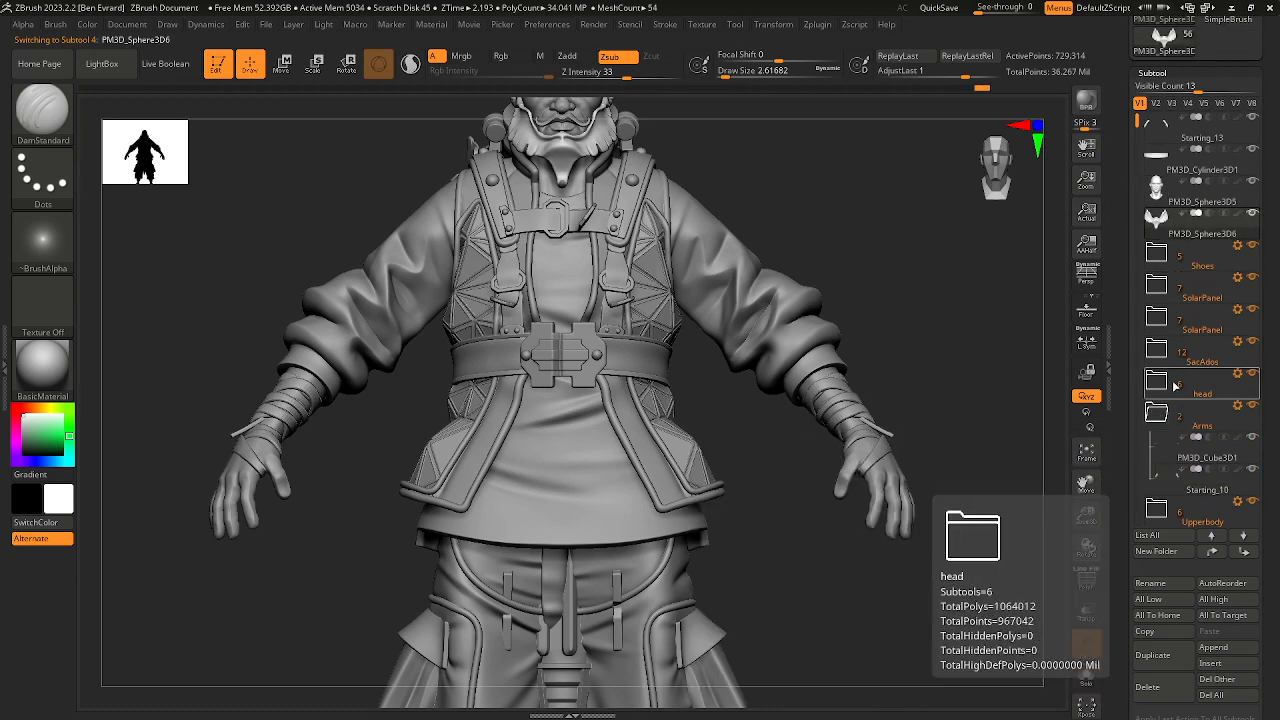
Step: Move the PM3D_Sphere3D6 beard into the head folder and the Starting_13 forearms into the Arms folder
click(1157, 380)
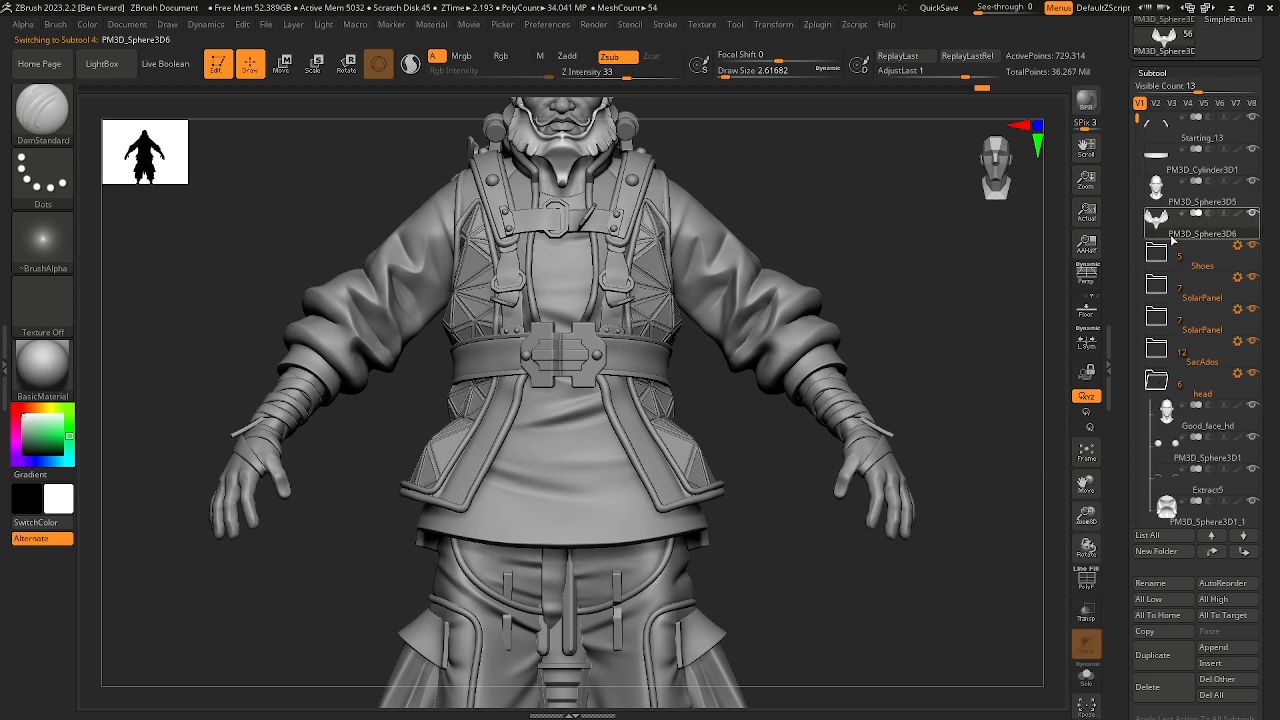
drag(1197, 446, 1198, 445)
click(1157, 349)
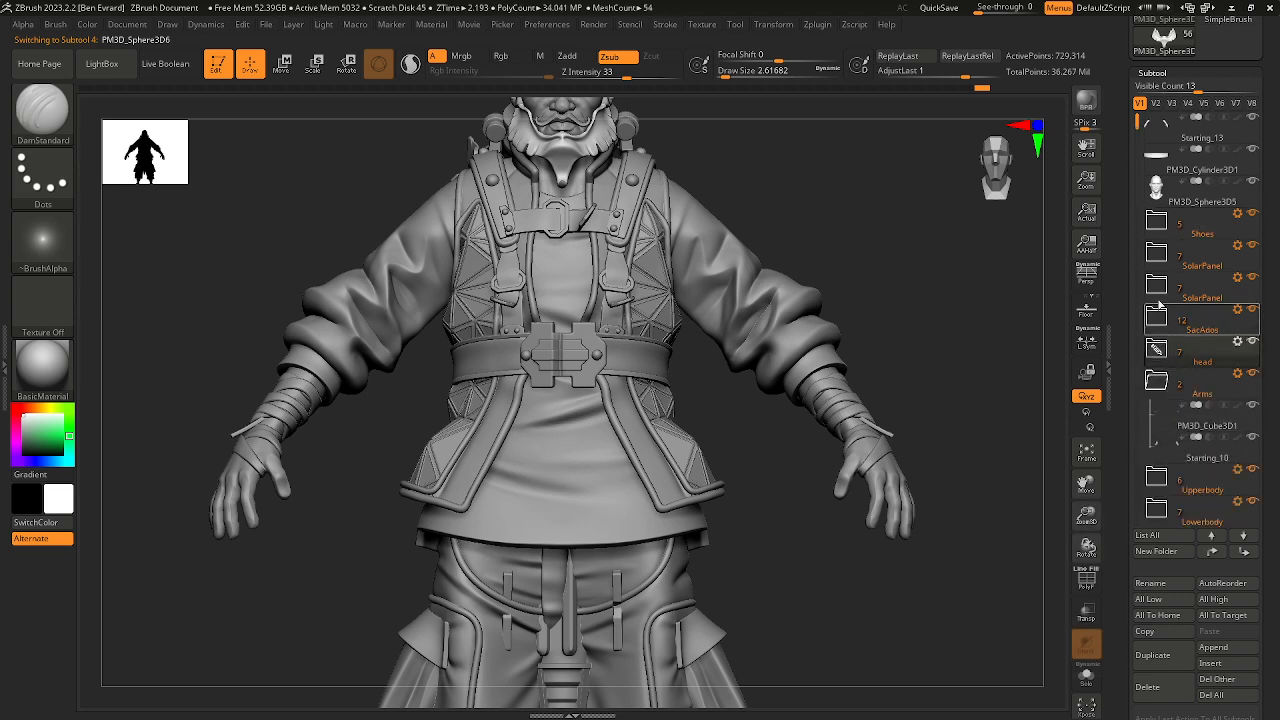
drag(1157, 127, 1185, 415)
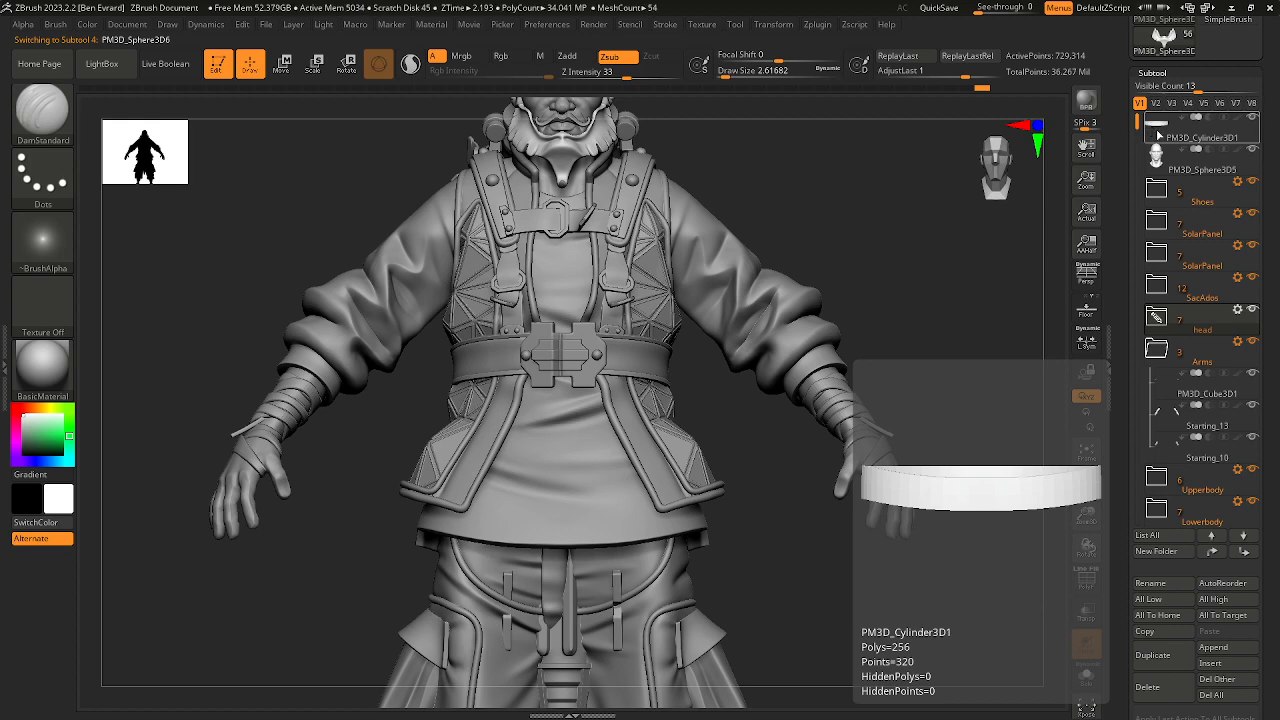
Step: Isolate and delete the PM3D_Cylinder3D1 band subtool, and collapse the Arms folder
click(1253, 118)
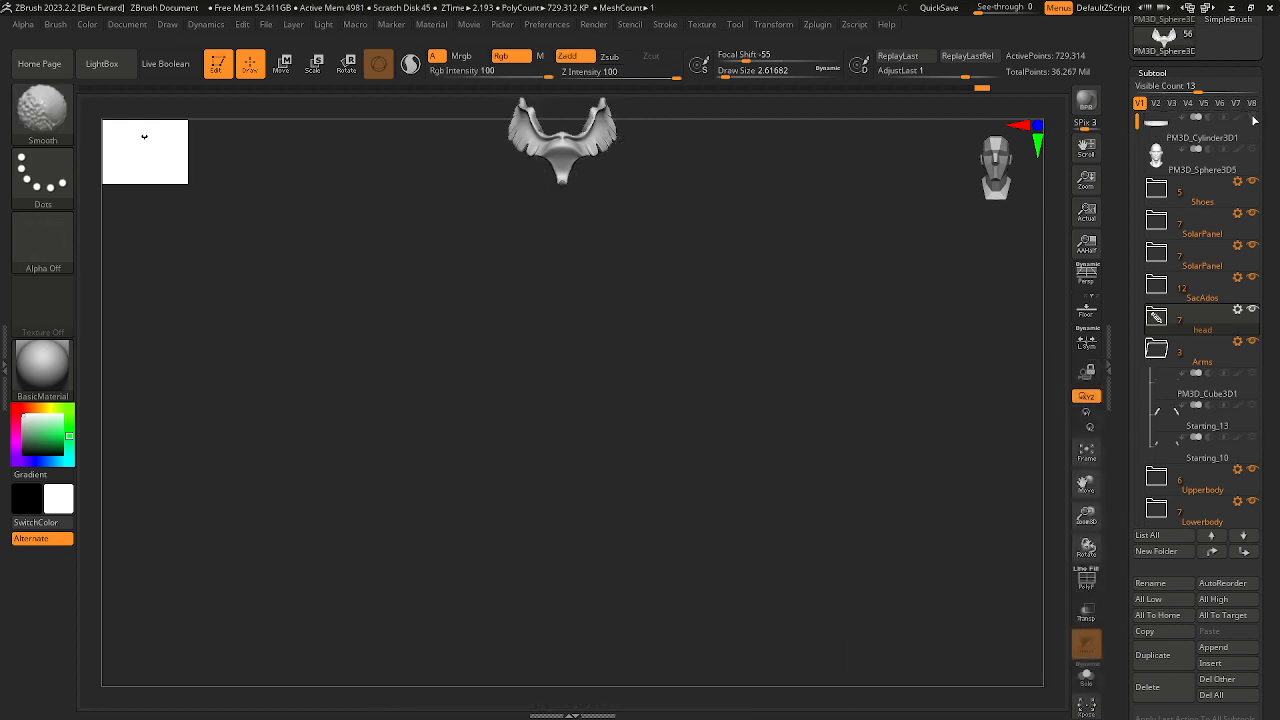
click(1253, 118)
click(1253, 119)
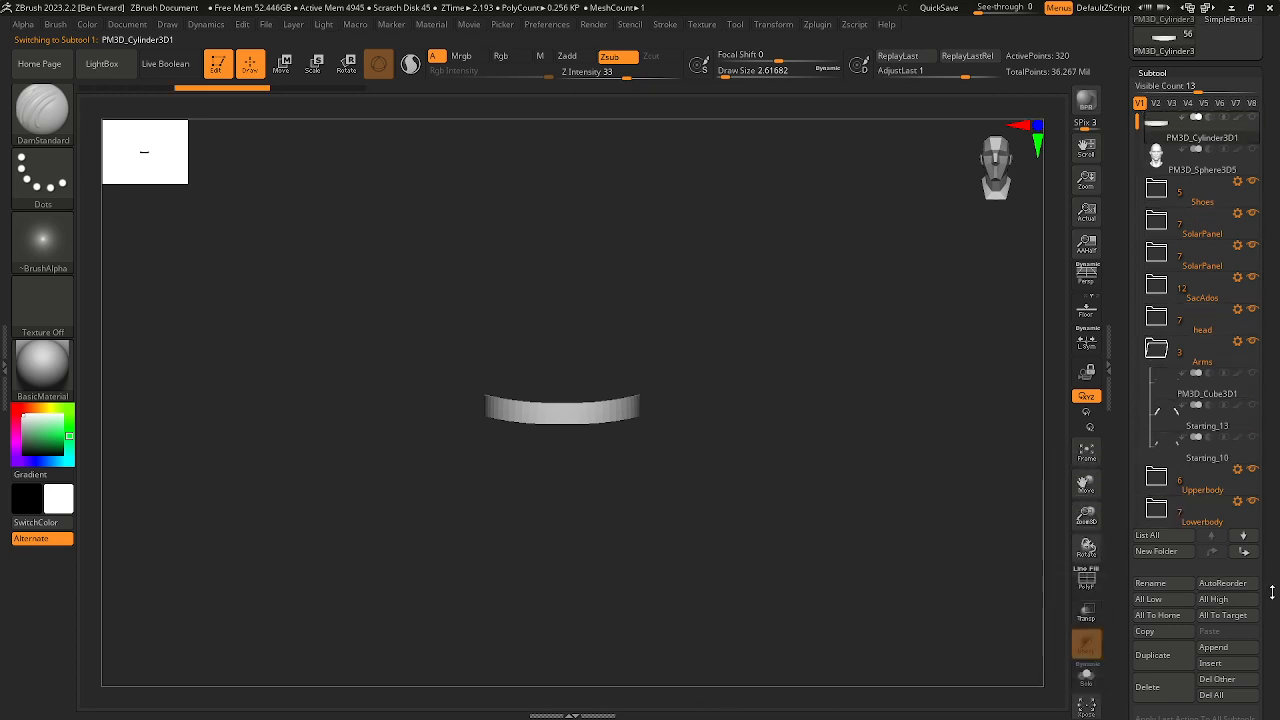
scroll(1180, 480, down, 3)
click(1139, 599)
click(1042, 611)
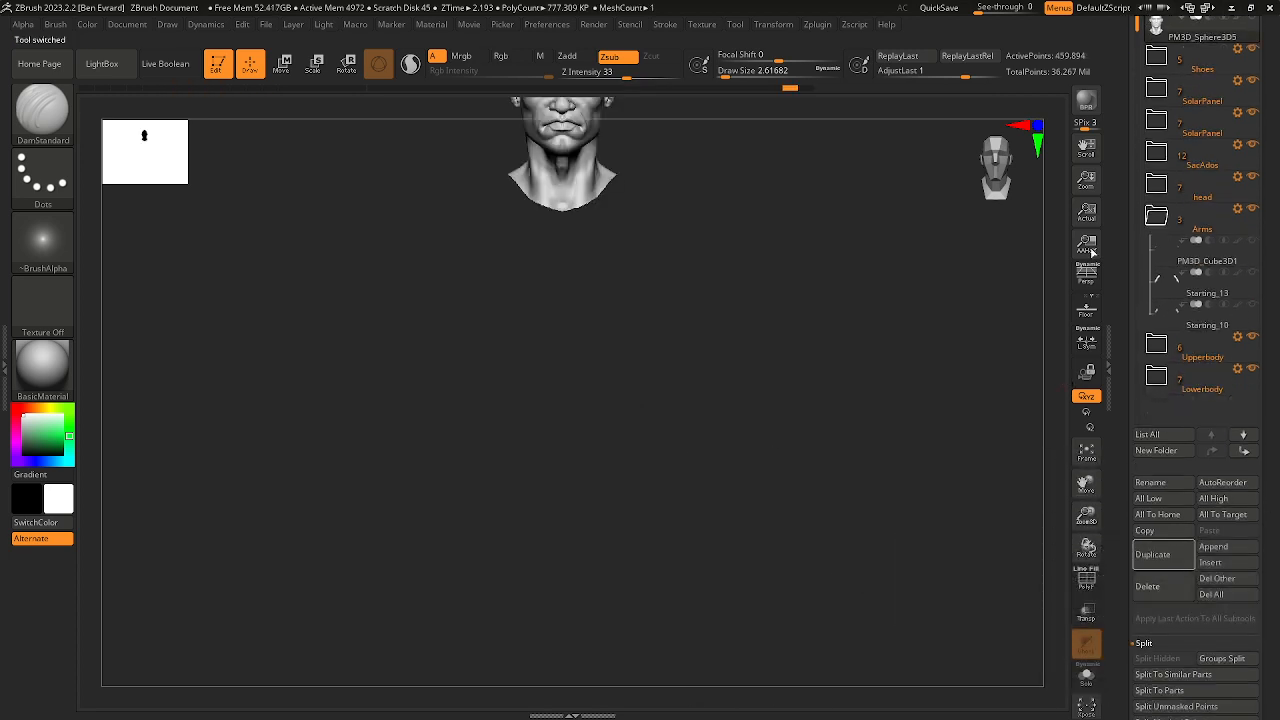
scroll(1168, 150, up, 4)
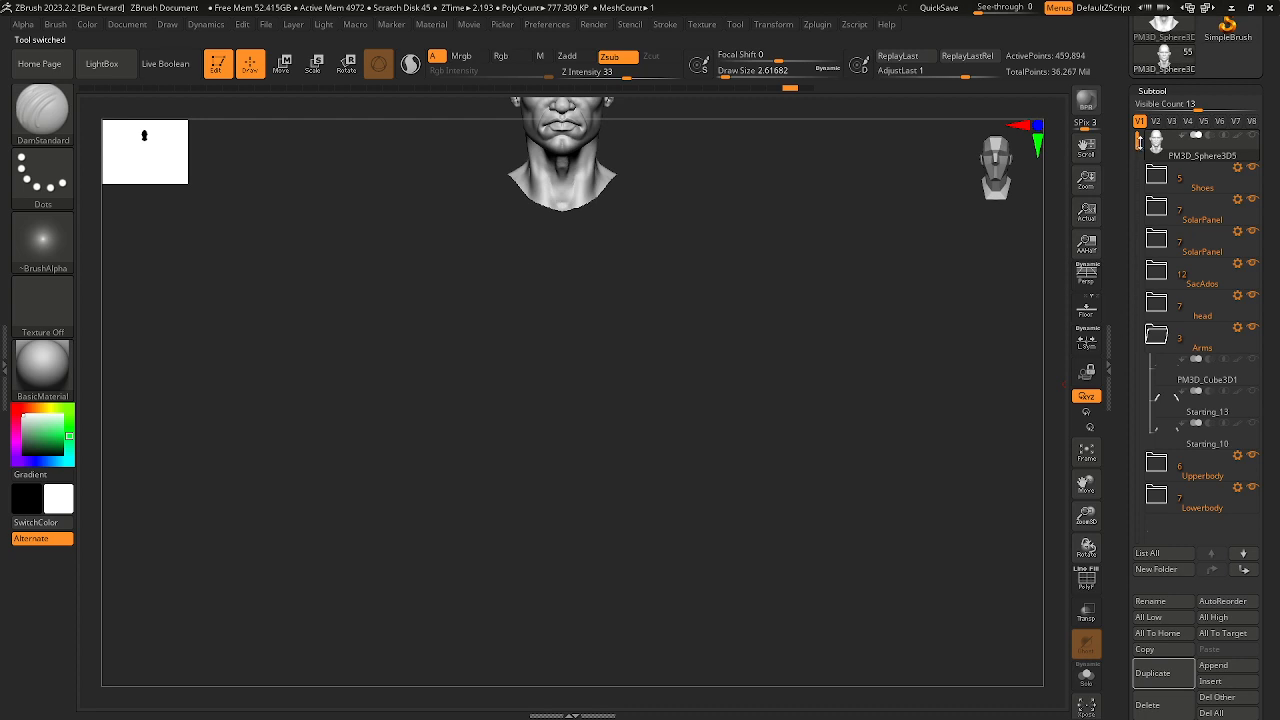
click(1156, 334)
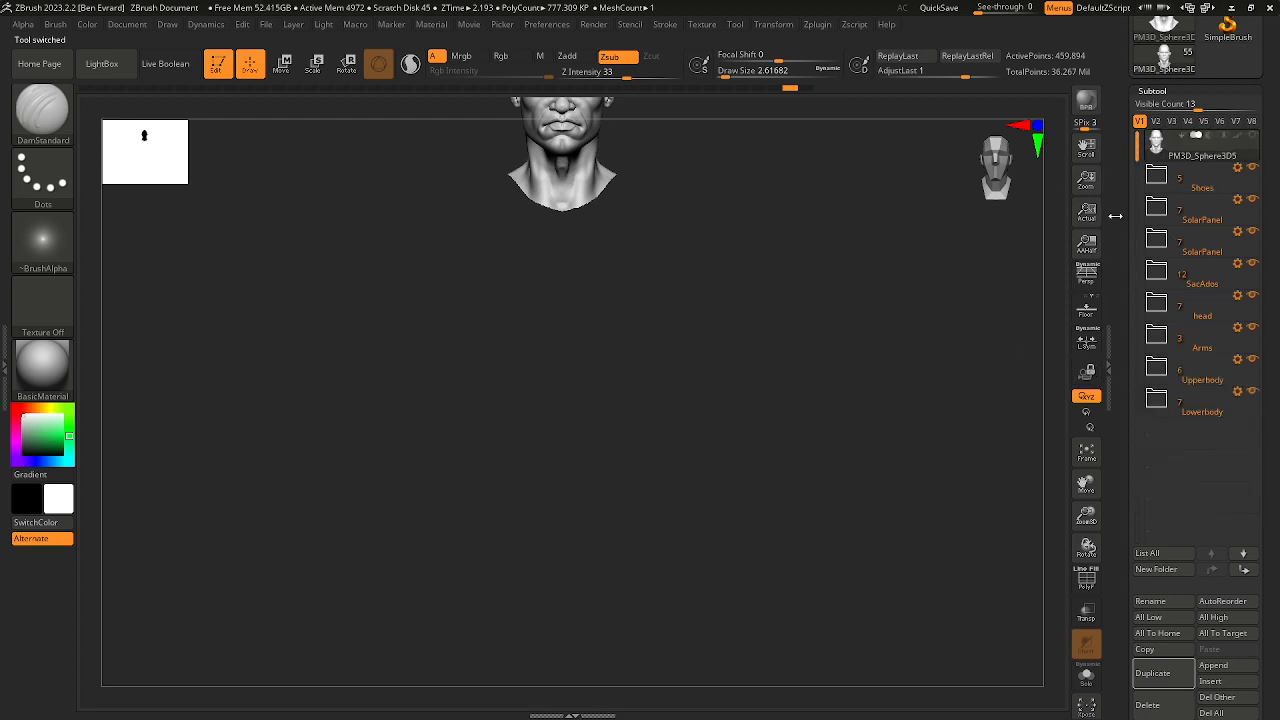
Step: Show the Shoes folder's subtools and examine the boots at an angle
click(1160, 178)
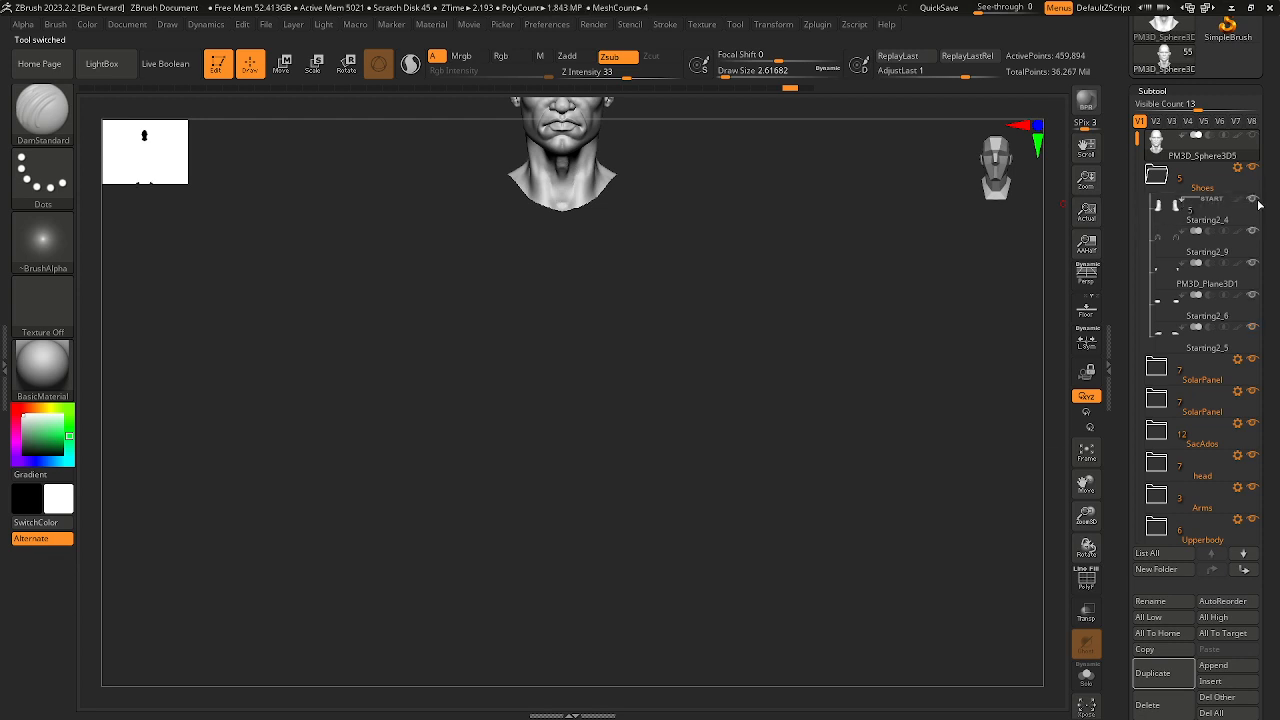
click(1156, 176)
key(ctrl)
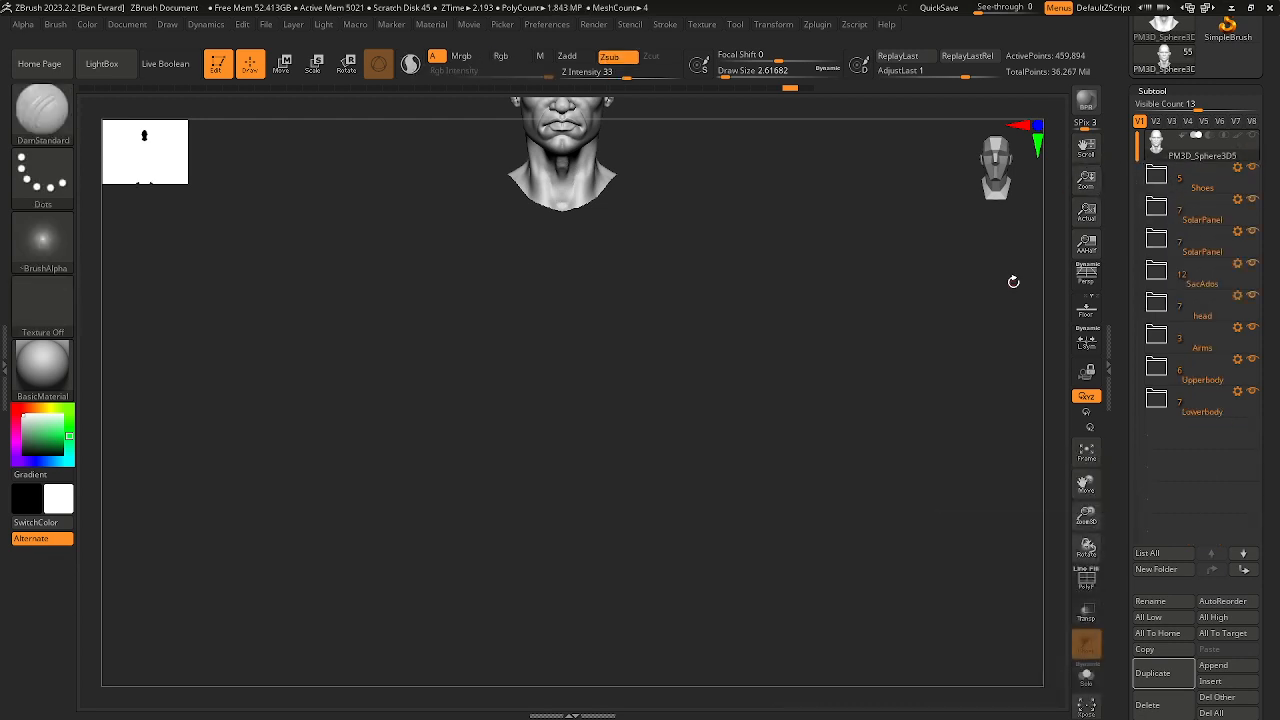
ctrl+right_drag(868, 440, 831, 320)
alt+right_drag(822, 522, 854, 277)
alt+right_drag(879, 537, 984, 344)
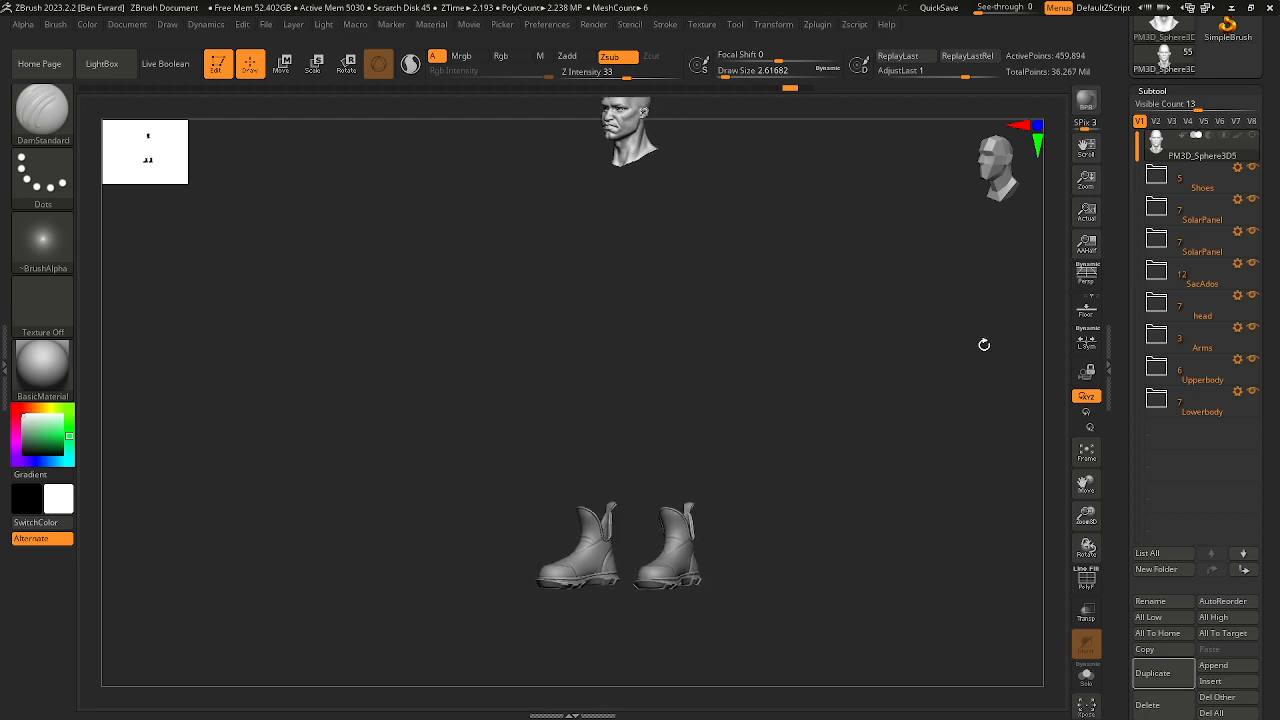
Step: Hide the Shoes folder, display the first SolarPanel folder's subtools to inspect the panels, and collapse and hide that folder
click(1252, 168)
click(1156, 208)
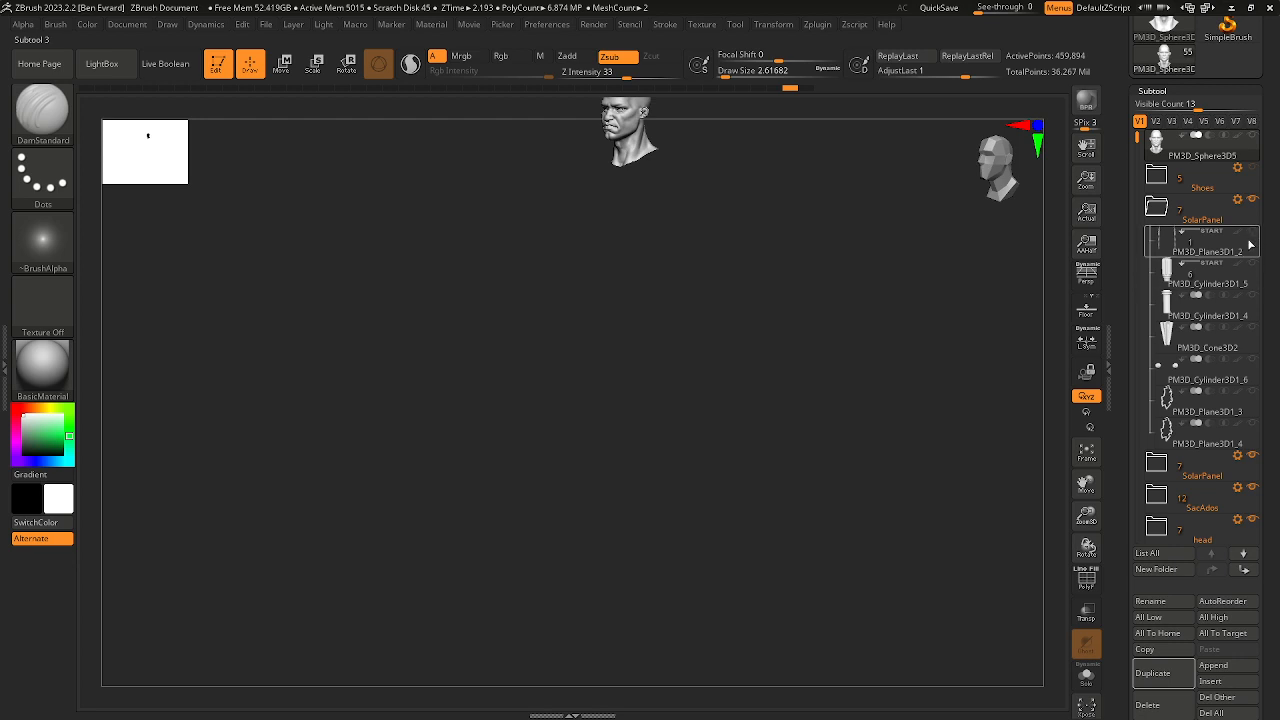
click(1252, 264)
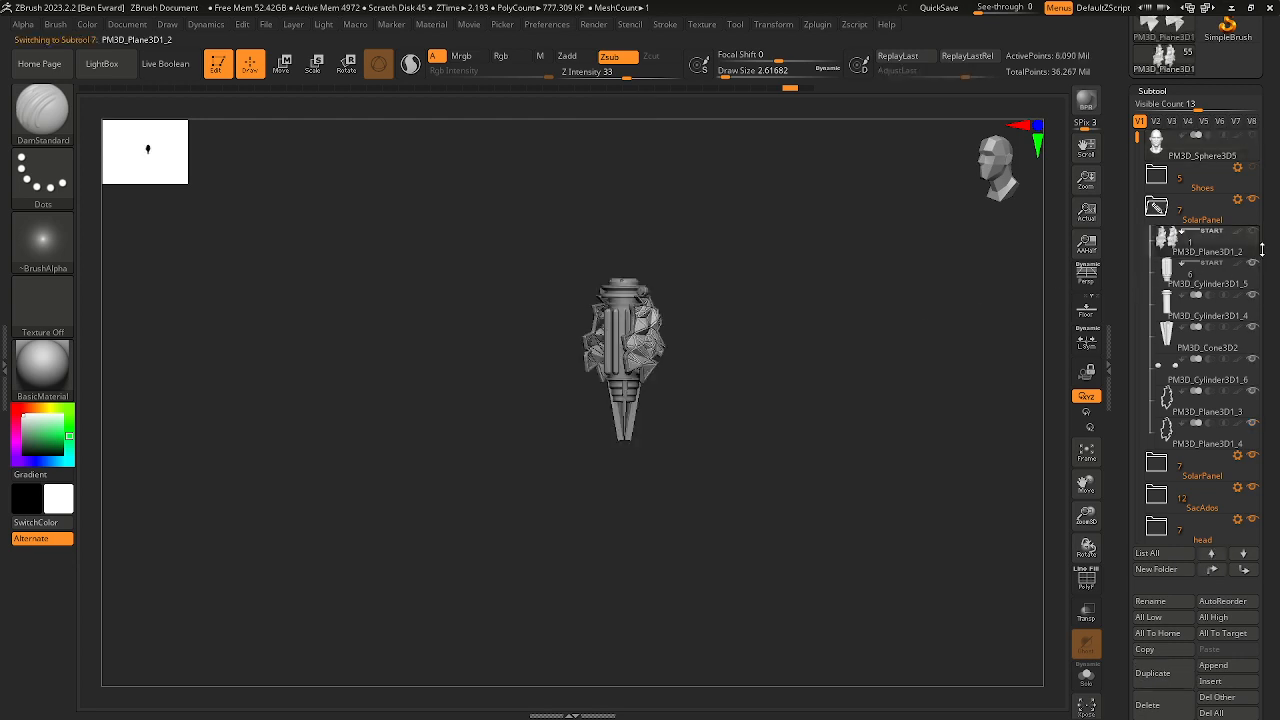
drag(797, 340, 905, 415)
scroll(1156, 208, up, 2)
click(1157, 238)
click(1157, 242)
scroll(1158, 246, up, 1)
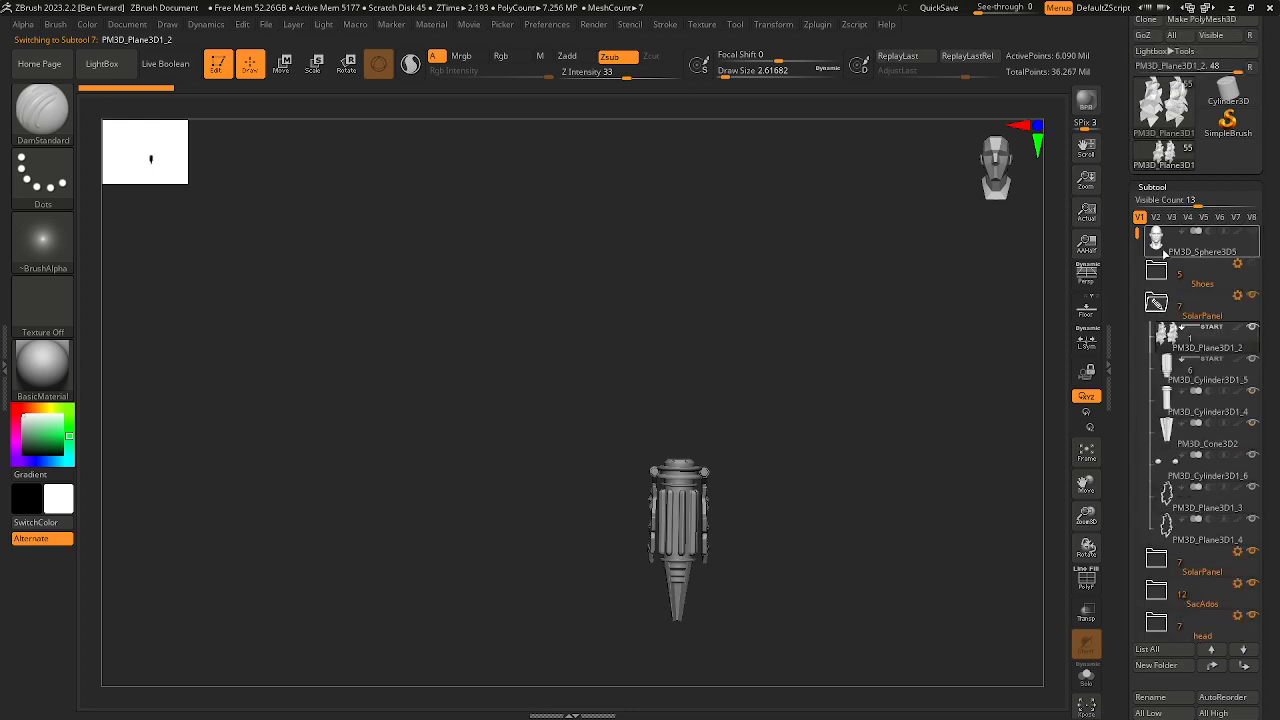
click(1157, 303)
click(1251, 297)
Step: Show the SacAdos folder's subtools, examine the backpack harness at an angle, and collapse and hide the folder
click(1156, 370)
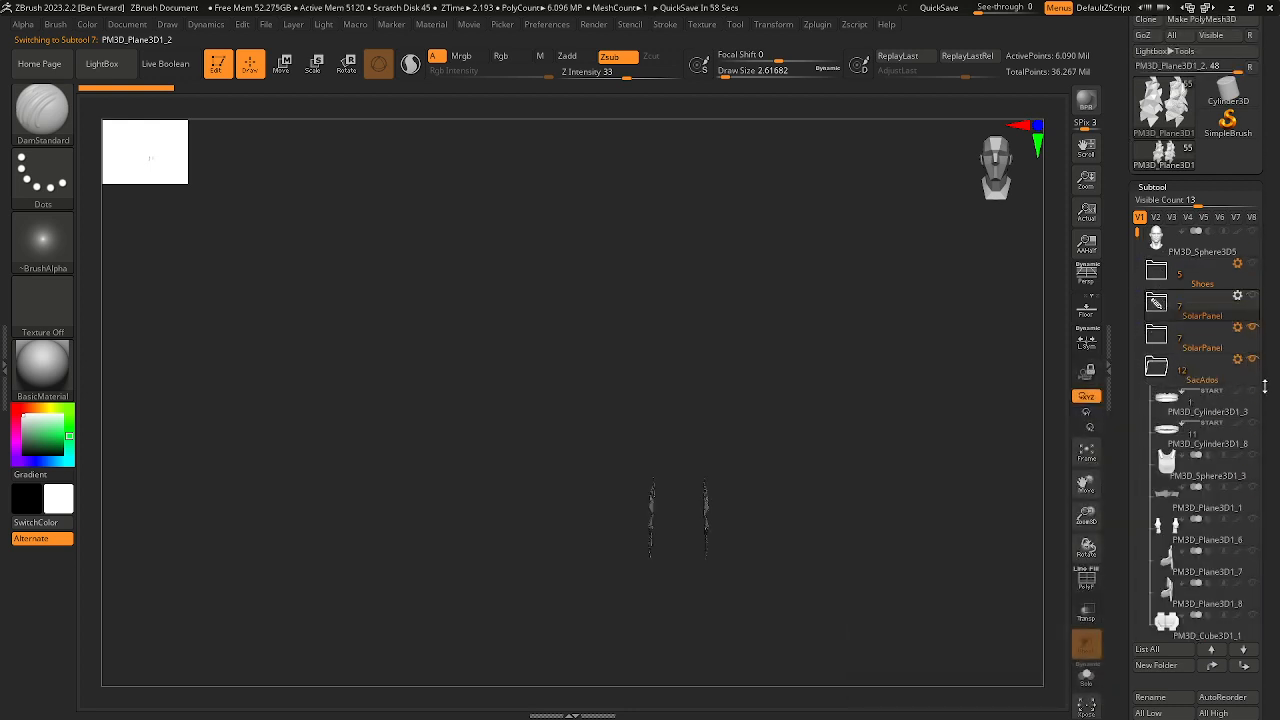
click(1251, 394)
alt+drag(984, 400, 952, 276)
click(1251, 429)
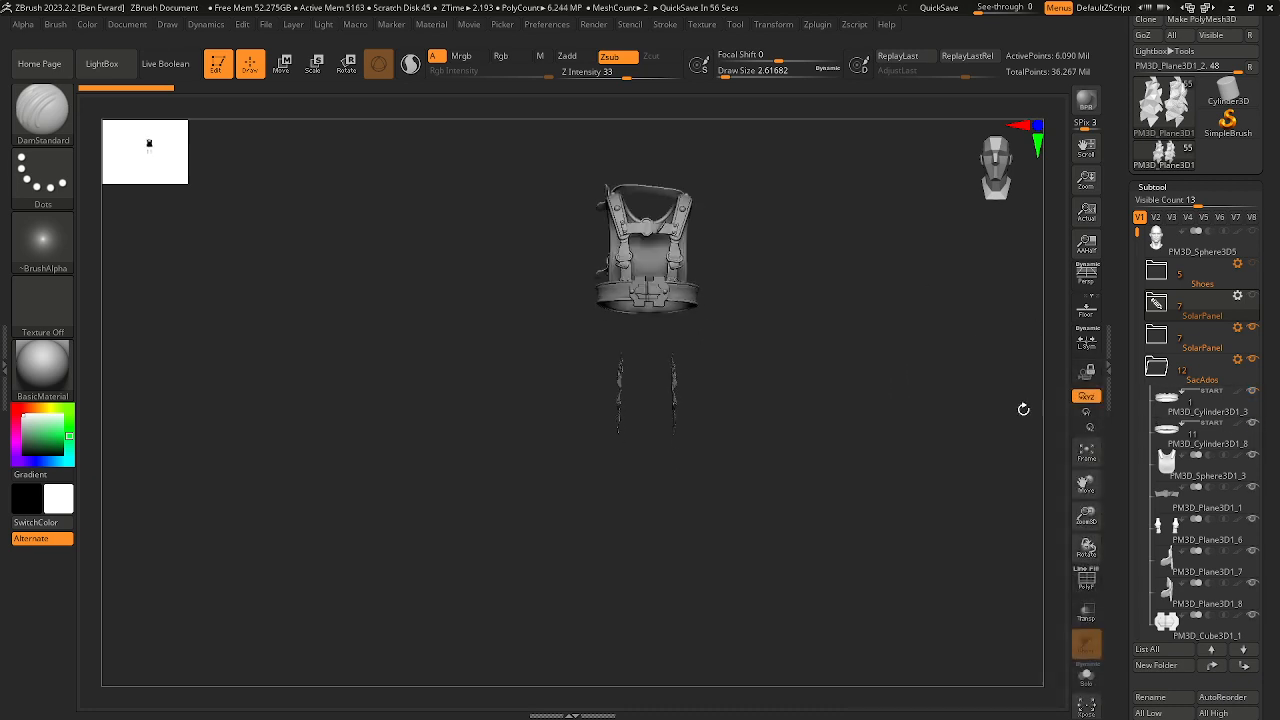
drag(1024, 409, 814, 324)
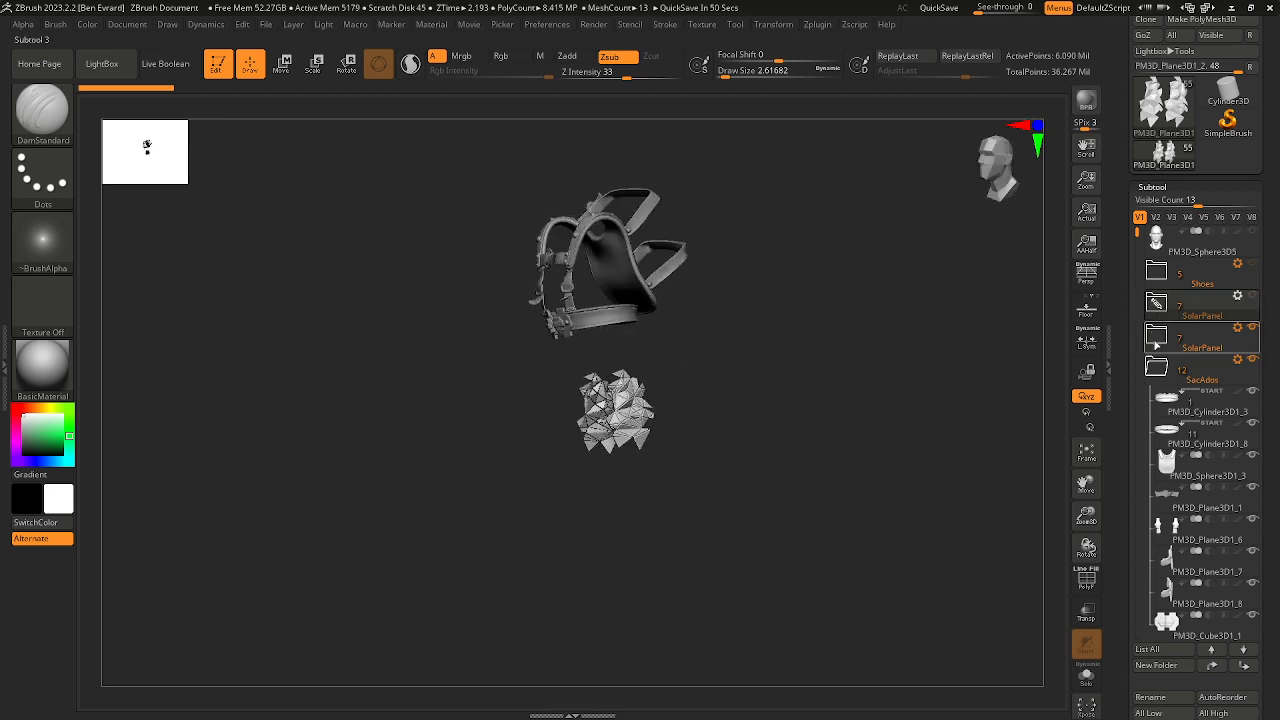
click(1252, 304)
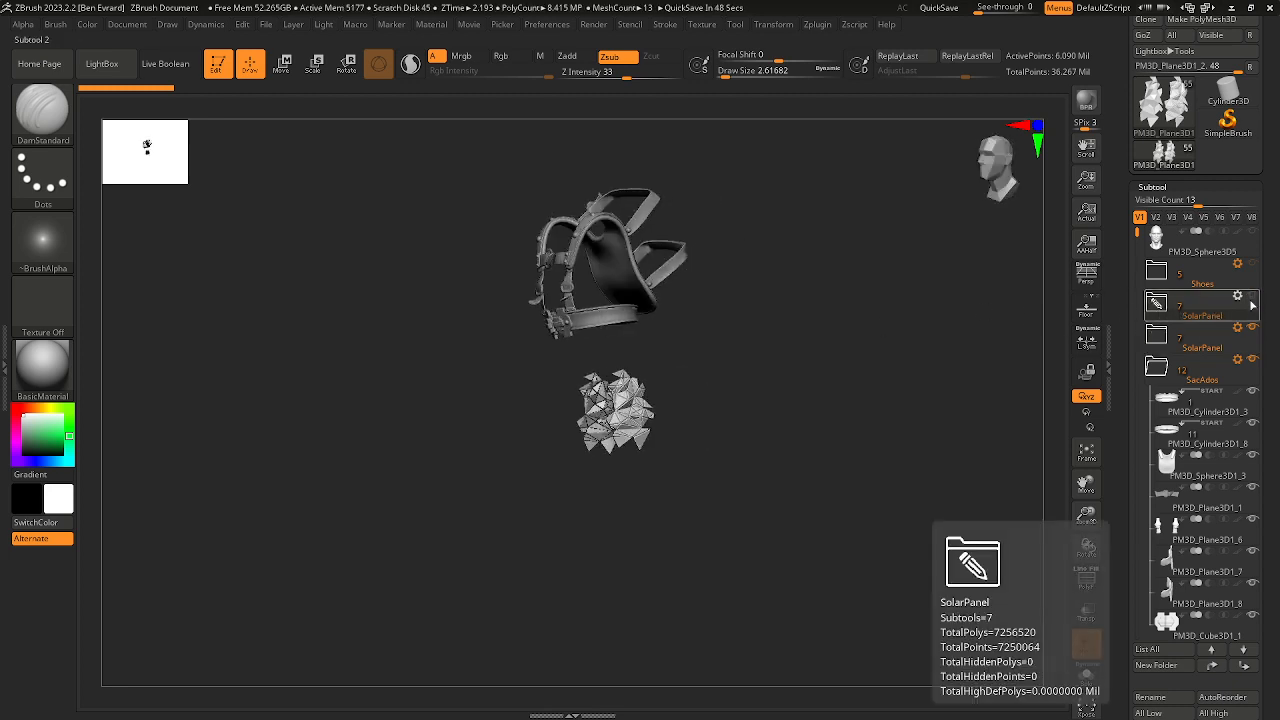
click(1160, 370)
click(1252, 360)
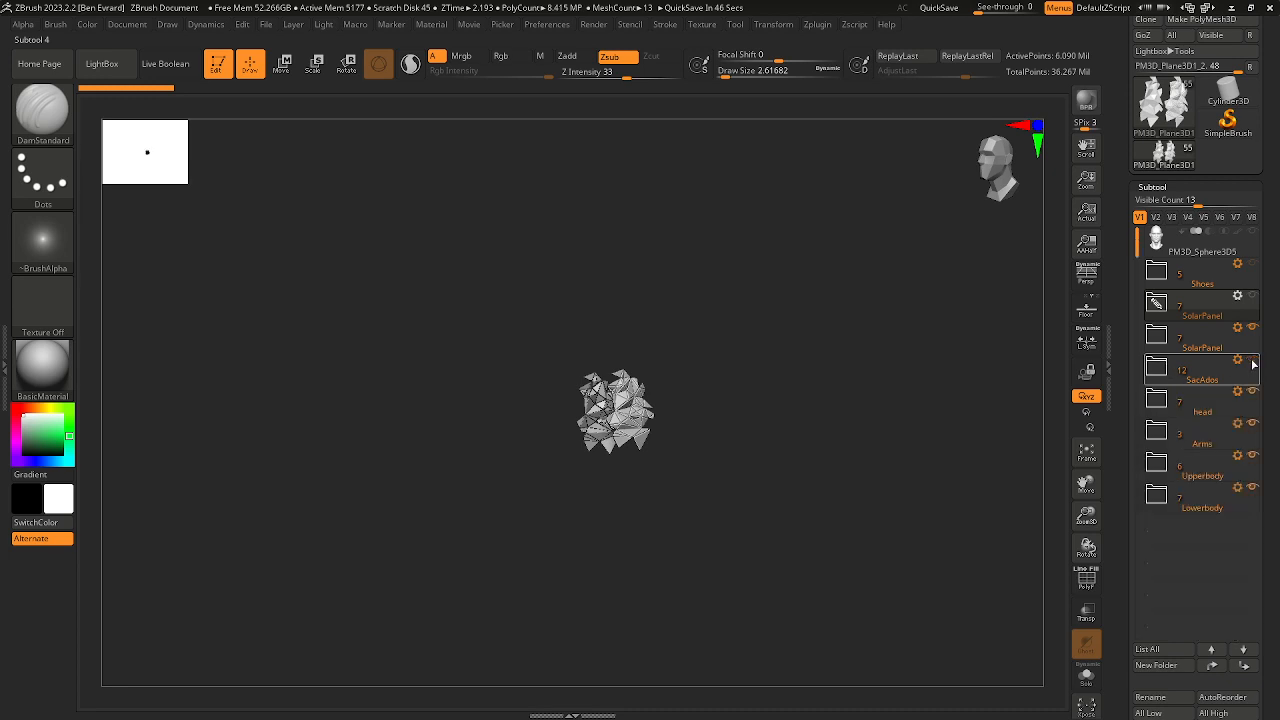
Step: Show the head folder's subtools, examine the bearded head up close from the front, and collapse the folder
click(1156, 400)
click(1252, 423)
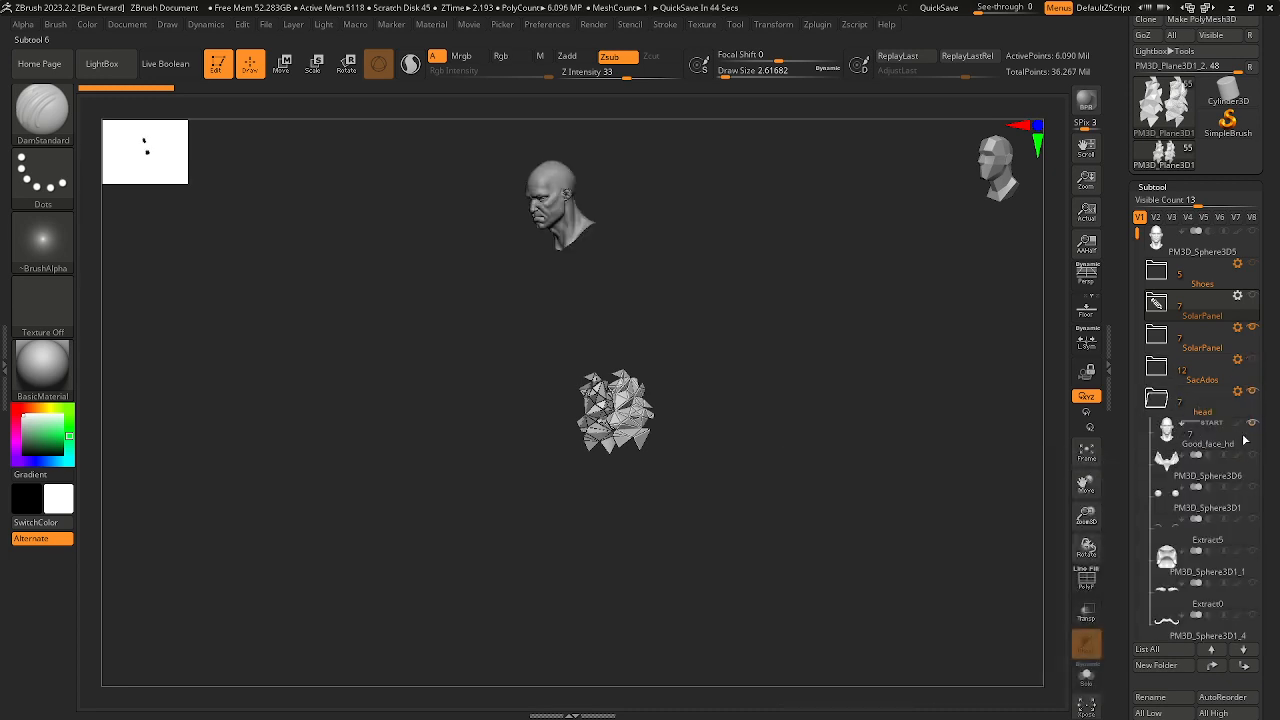
drag(770, 356, 700, 268)
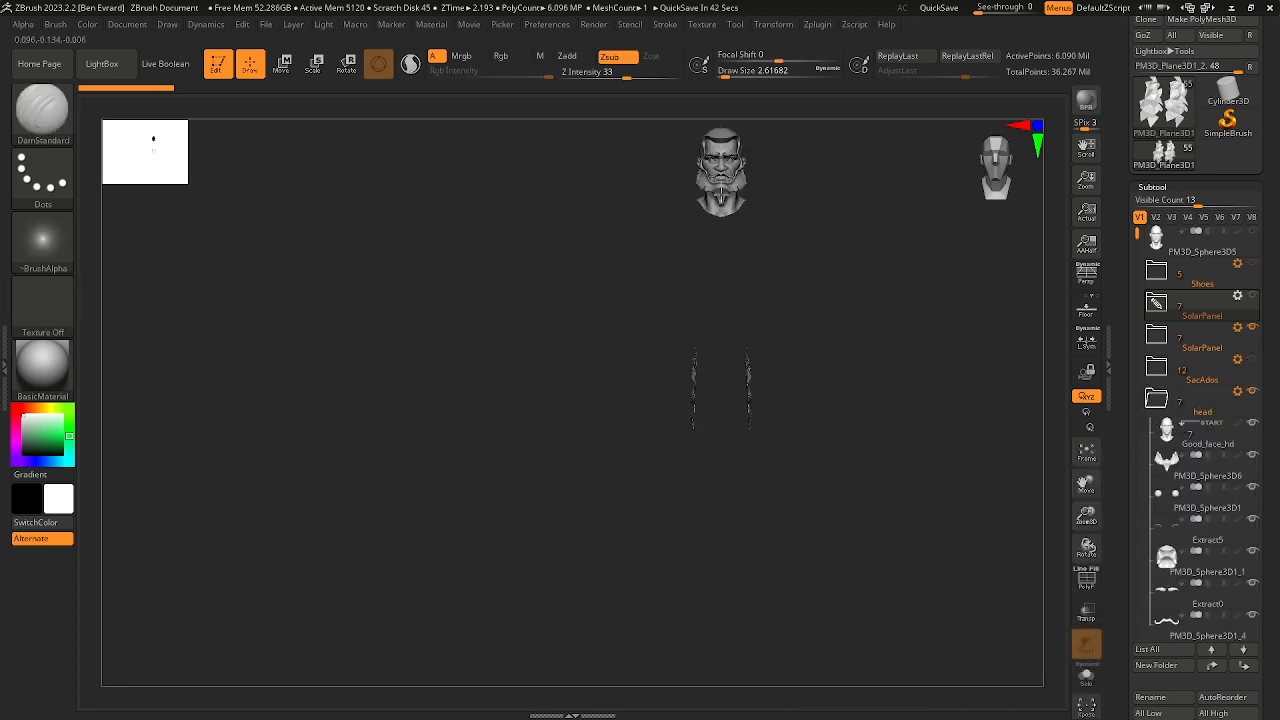
alt+right_drag(721, 196, 751, 414)
alt+right_drag(850, 256, 888, 423)
click(1158, 401)
Step: Show the Arms folder's subtools, make Starting_10 the active subtool, and collapse the folder
click(1157, 434)
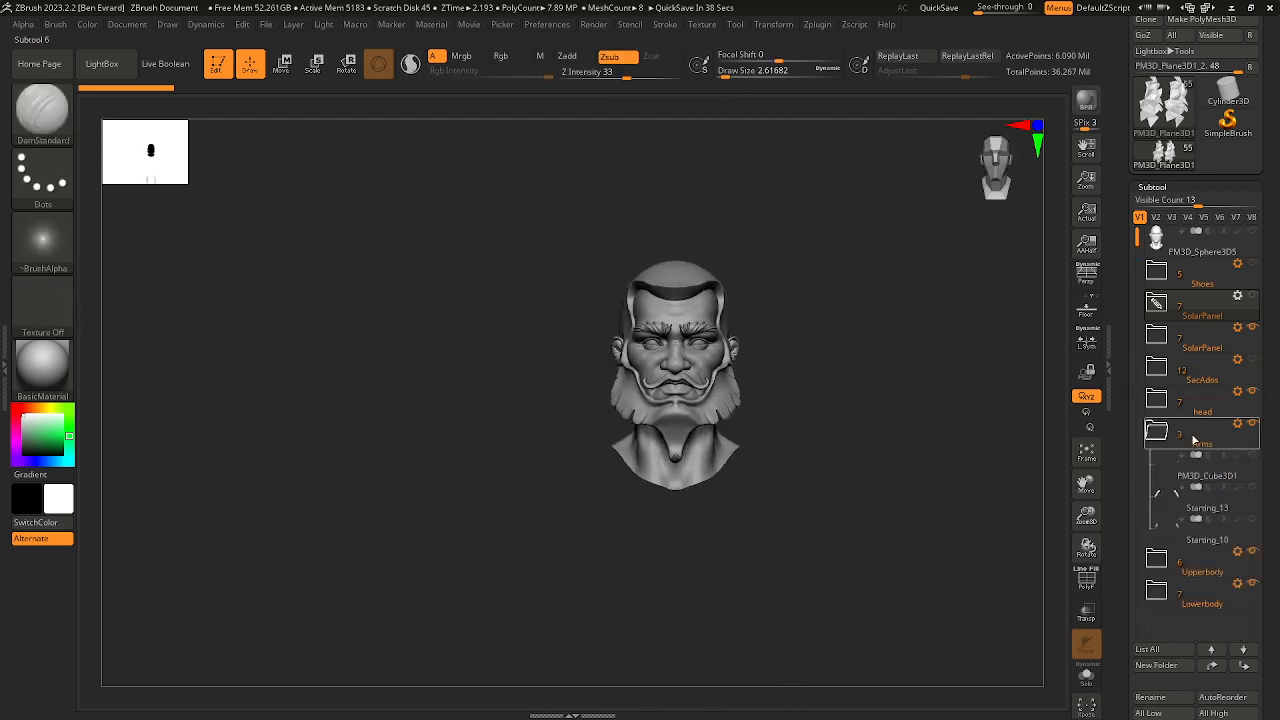
click(1181, 464)
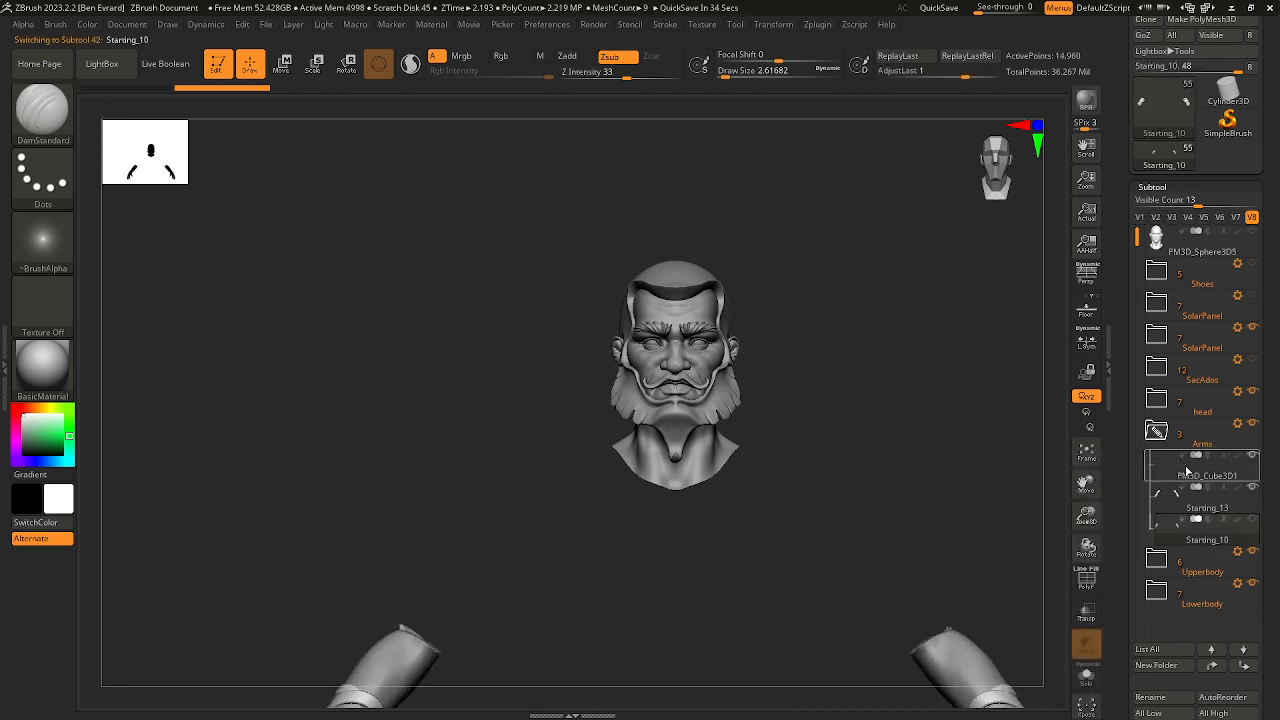
click(1156, 431)
Step: Show the Upperbody folder's subtools, select Starting2_1, hide the head and Arms folders, and collapse the Upperbody folder
click(1174, 475)
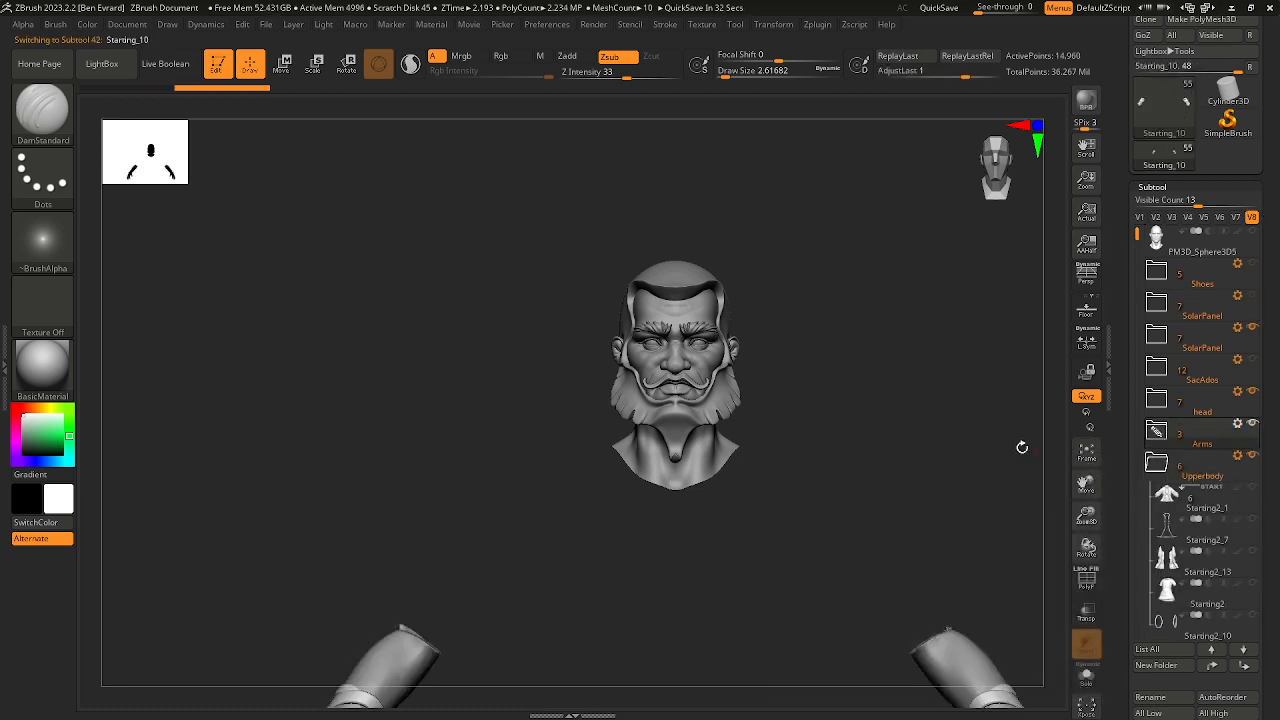
click(1249, 492)
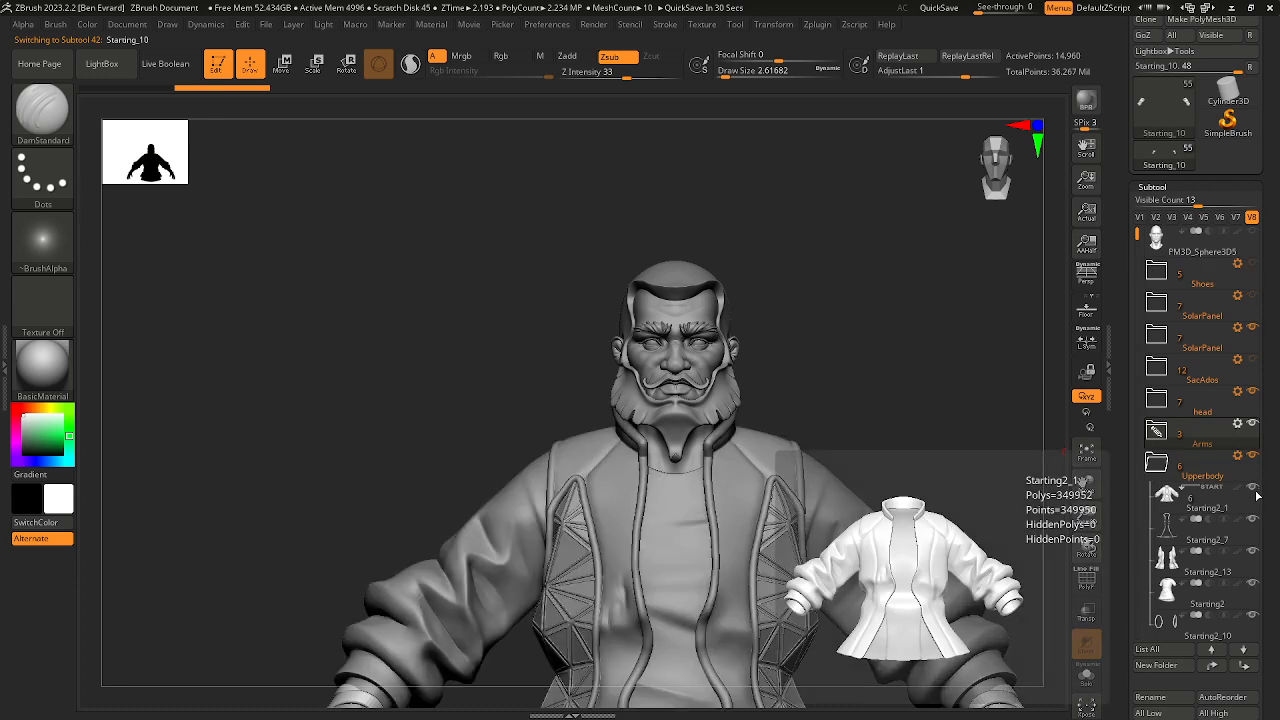
click(1160, 465)
alt+drag(836, 302, 842, 107)
click(1160, 465)
click(1200, 509)
ctrl+right_drag(903, 448, 900, 370)
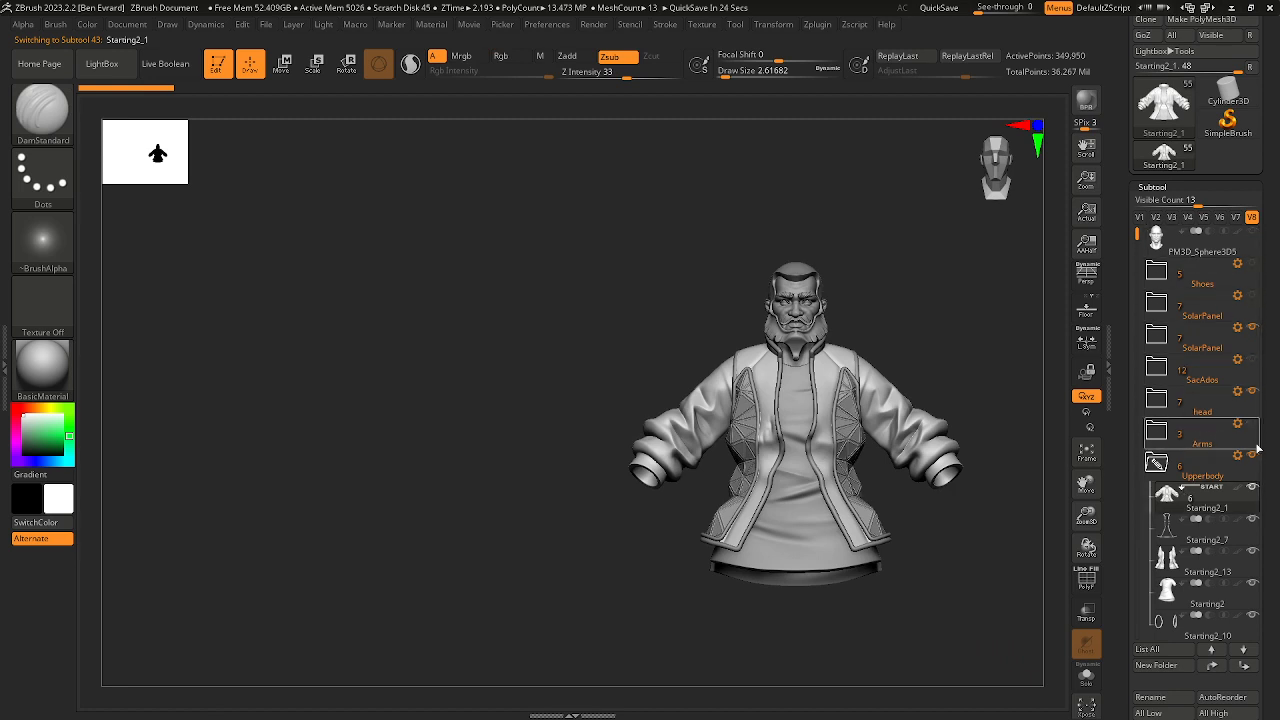
click(1252, 391)
drag(846, 358, 1127, 487)
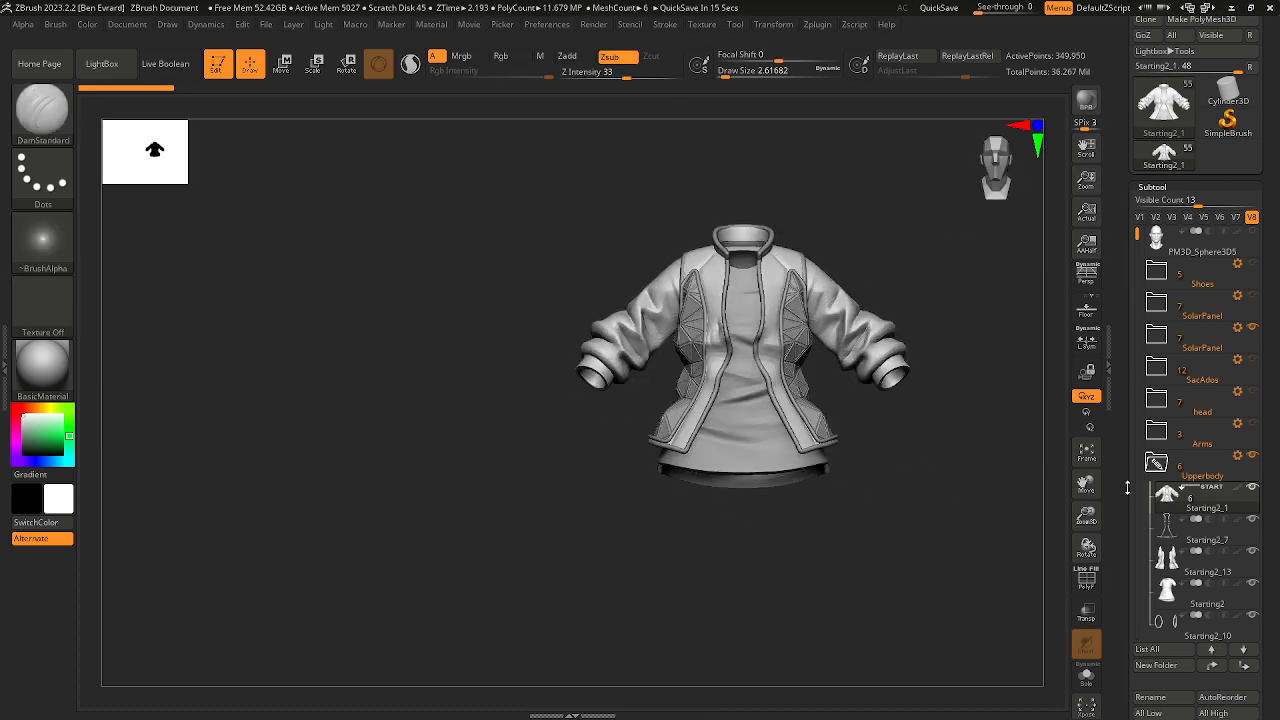
click(1156, 462)
Step: Select Starting2_15 in the Lowerbody folder, hide the Upperbody folder, and make all the Lowerbody subtools visible
click(1152, 500)
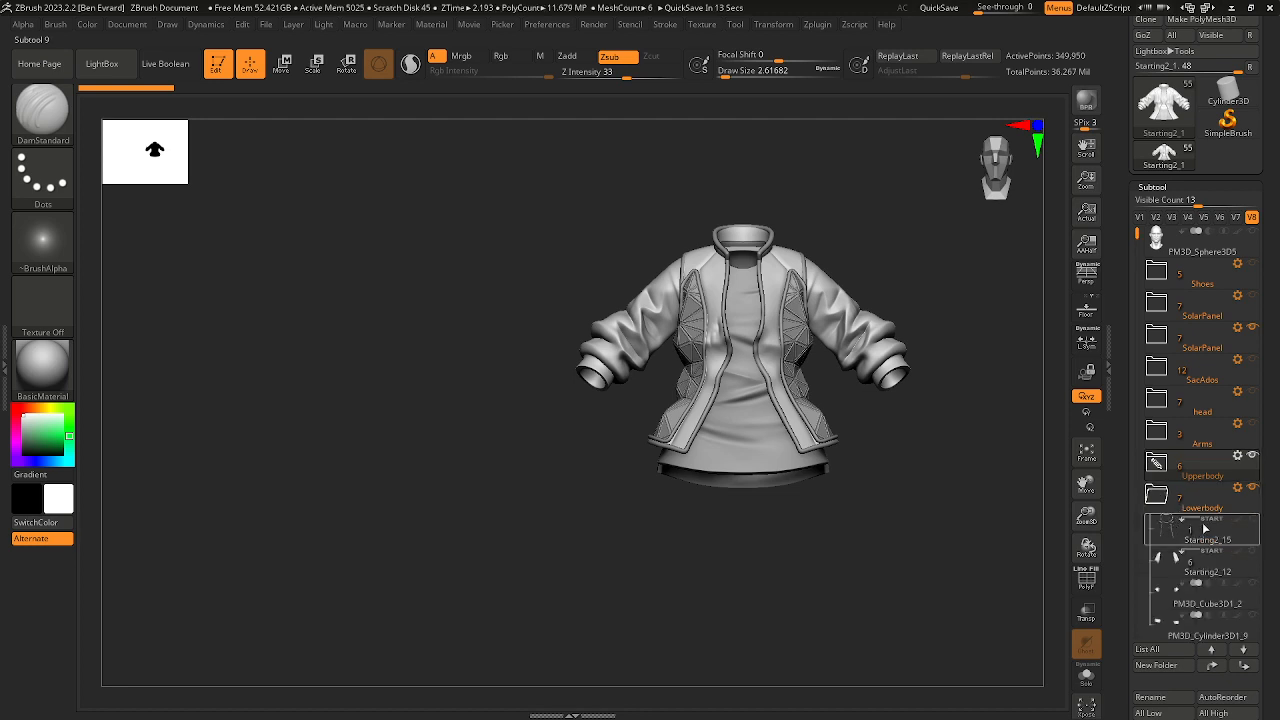
click(1255, 520)
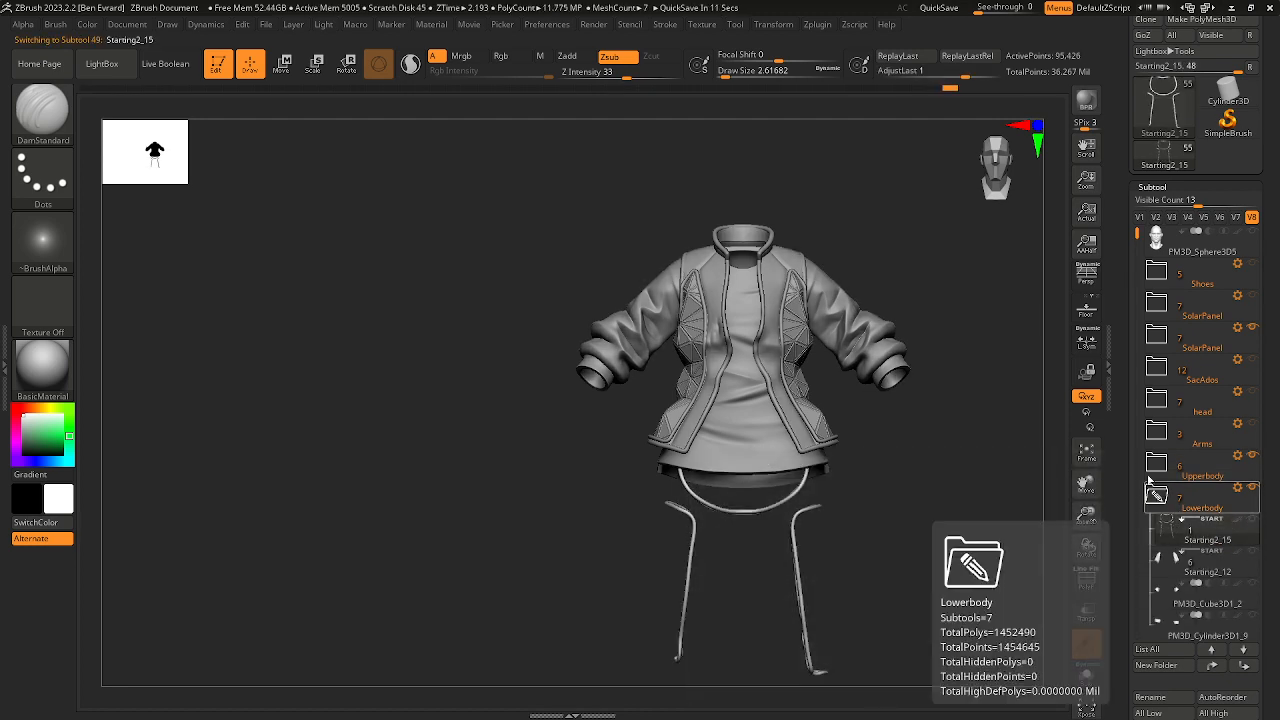
drag(1138, 235, 1121, 362)
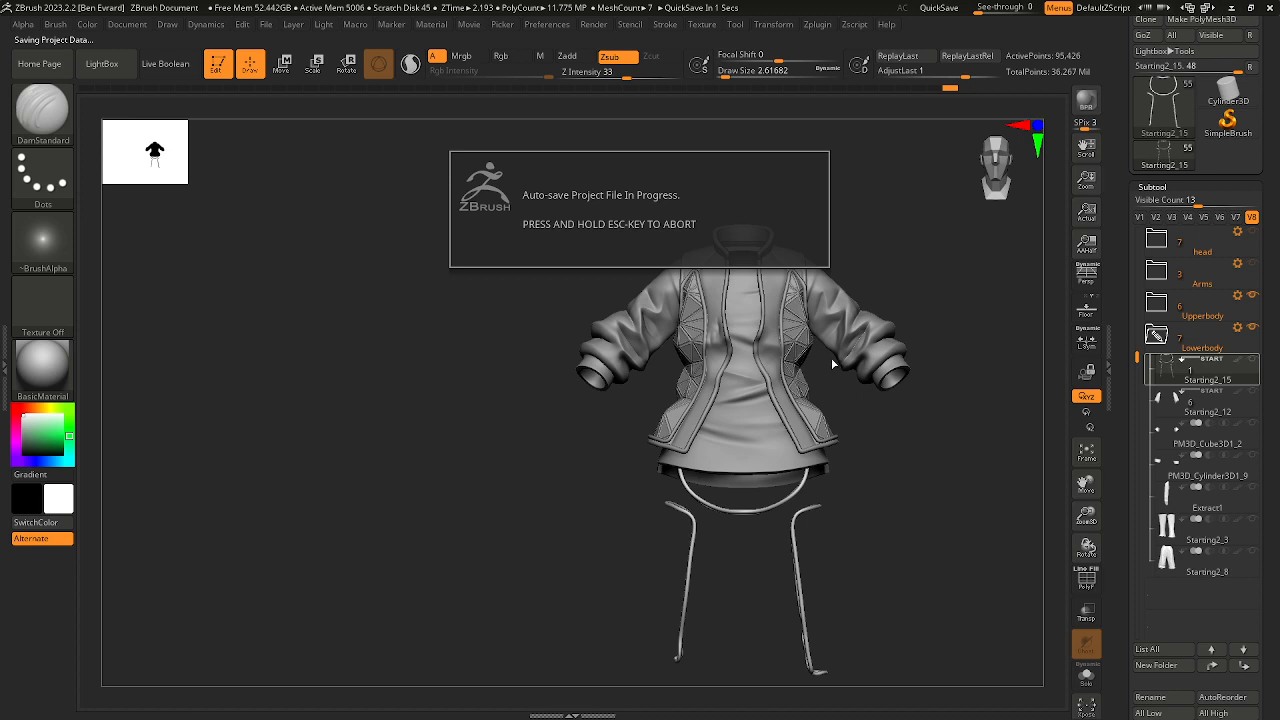
click(1156, 336)
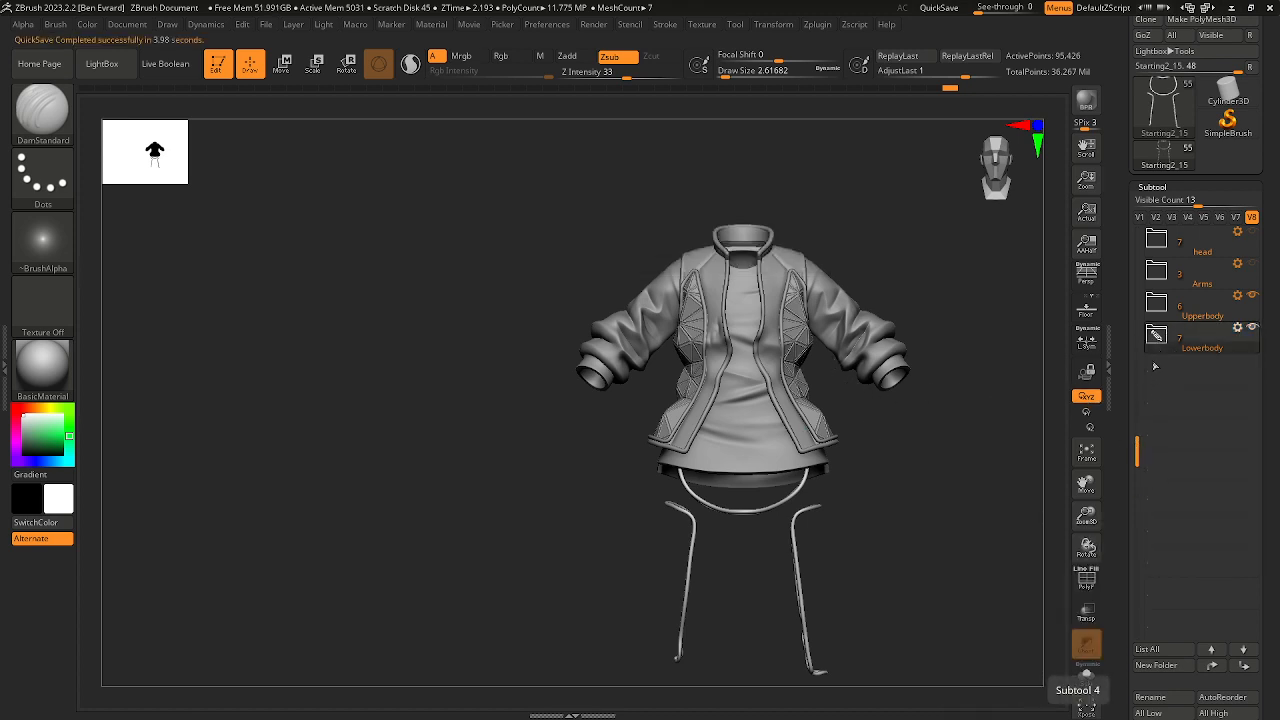
mouse_move(1155, 337)
click(1252, 297)
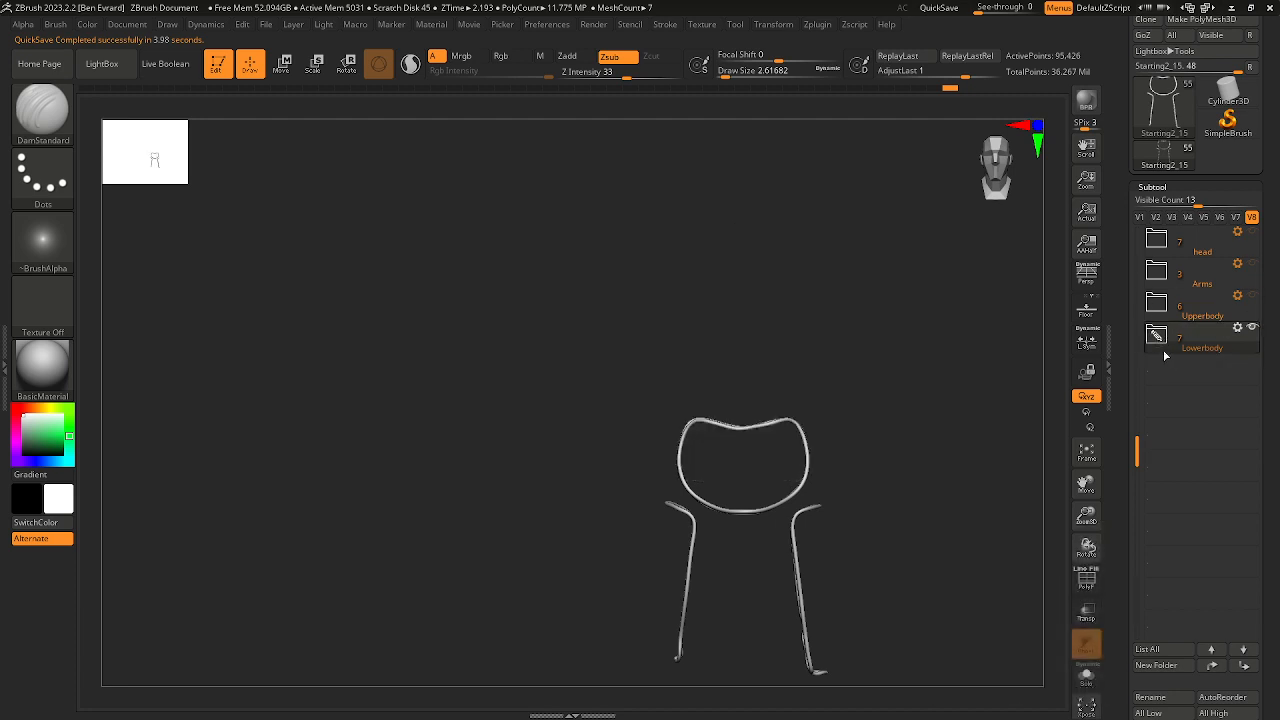
click(1157, 337)
click(1252, 396)
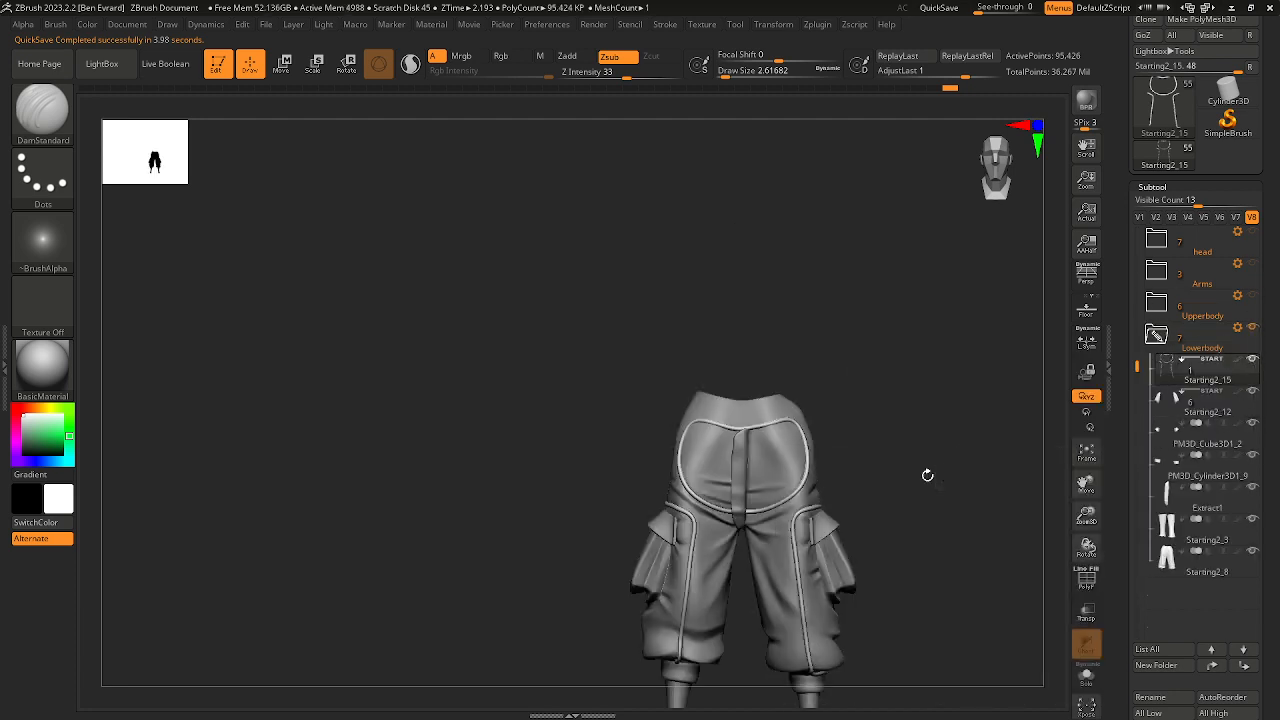
Step: Examine the trousers, side pockets and lower legs from the front and from below
mouse_move(926, 474)
mouse_down()
mouse_move(840, 383)
mouse_move(708, 374)
mouse_move(837, 457)
mouse_move(869, 371)
mouse_up()
ctrl+right_drag(645, 355, 769, 357)
mouse_move(767, 357)
mouse_down()
mouse_move(880, 400)
mouse_move(877, 357)
mouse_move(826, 334)
mouse_move(840, 229)
mouse_move(820, 174)
mouse_move(817, 429)
mouse_up()
ctrl+right_drag(817, 429, 775, 348)
mouse_move(888, 352)
mouse_down()
mouse_move(726, 362)
mouse_move(851, 358)
mouse_move(911, 374)
mouse_move(866, 396)
mouse_up()
ctrl+right_drag(857, 403, 803, 391)
alt+drag(826, 457, 830, 400)
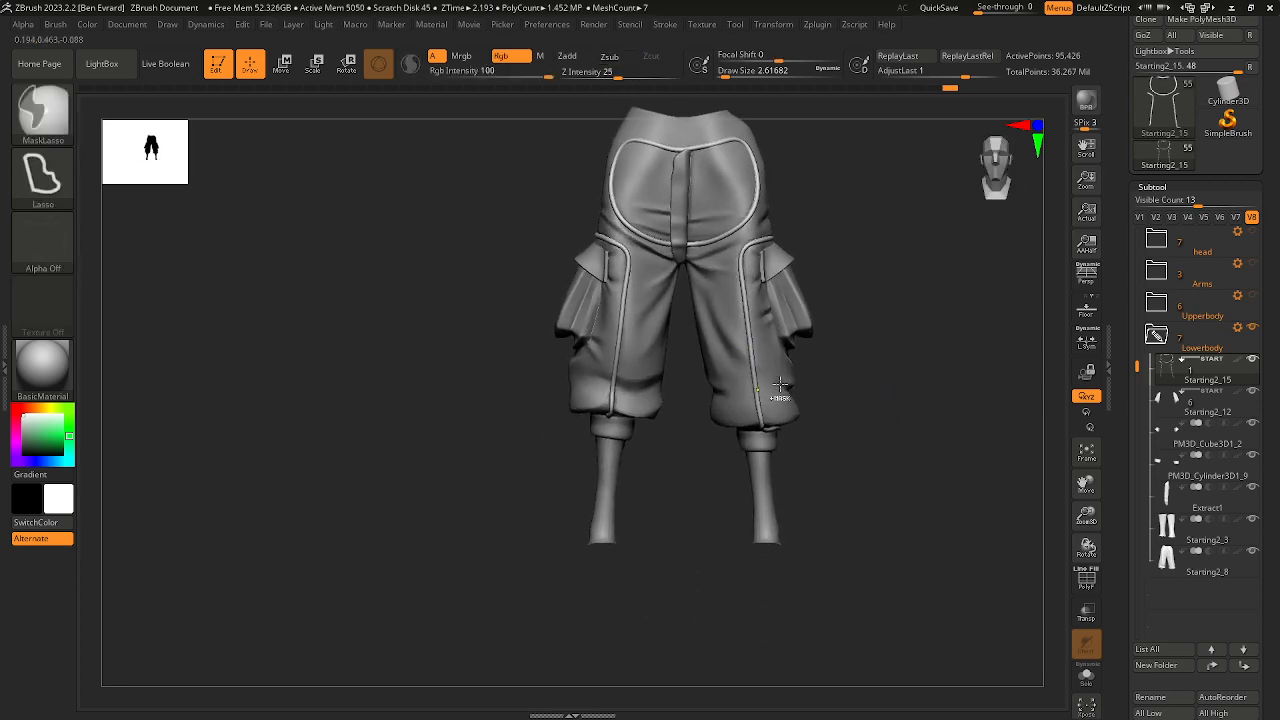
ctrl+right_drag(786, 391, 848, 425)
drag(860, 437, 857, 283)
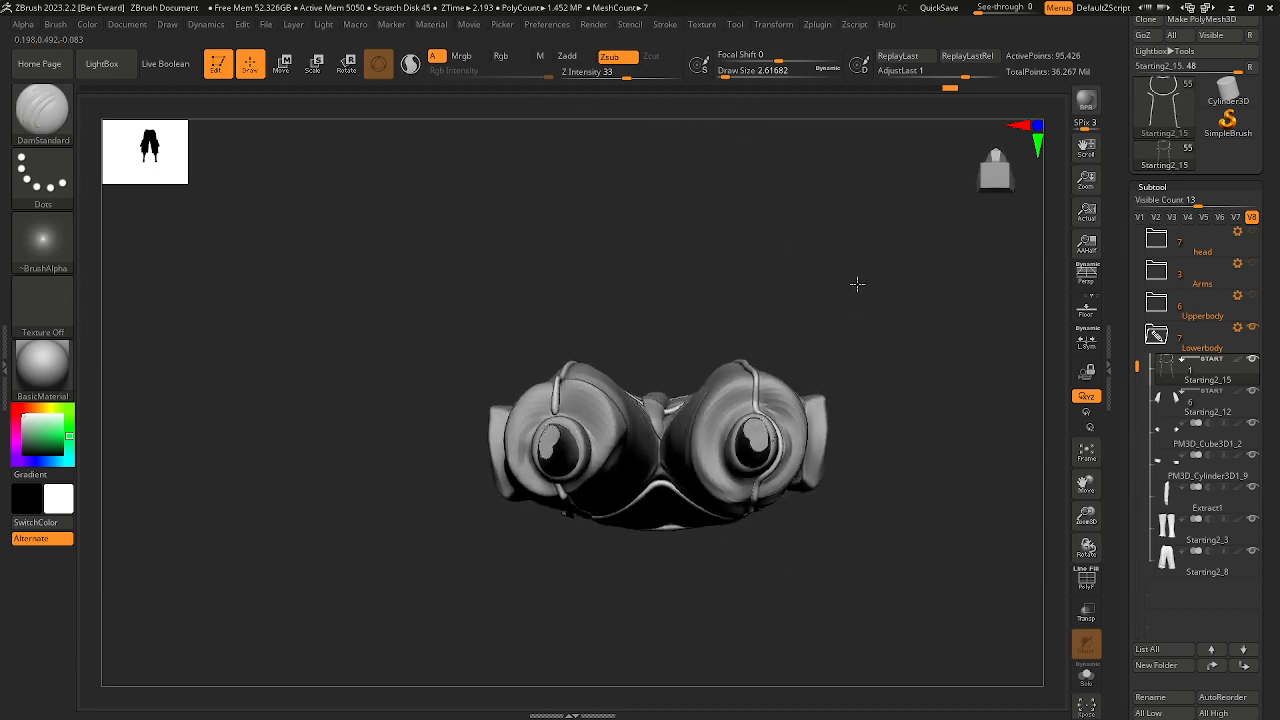
ctrl+right_drag(857, 283, 818, 290)
drag(818, 290, 937, 317)
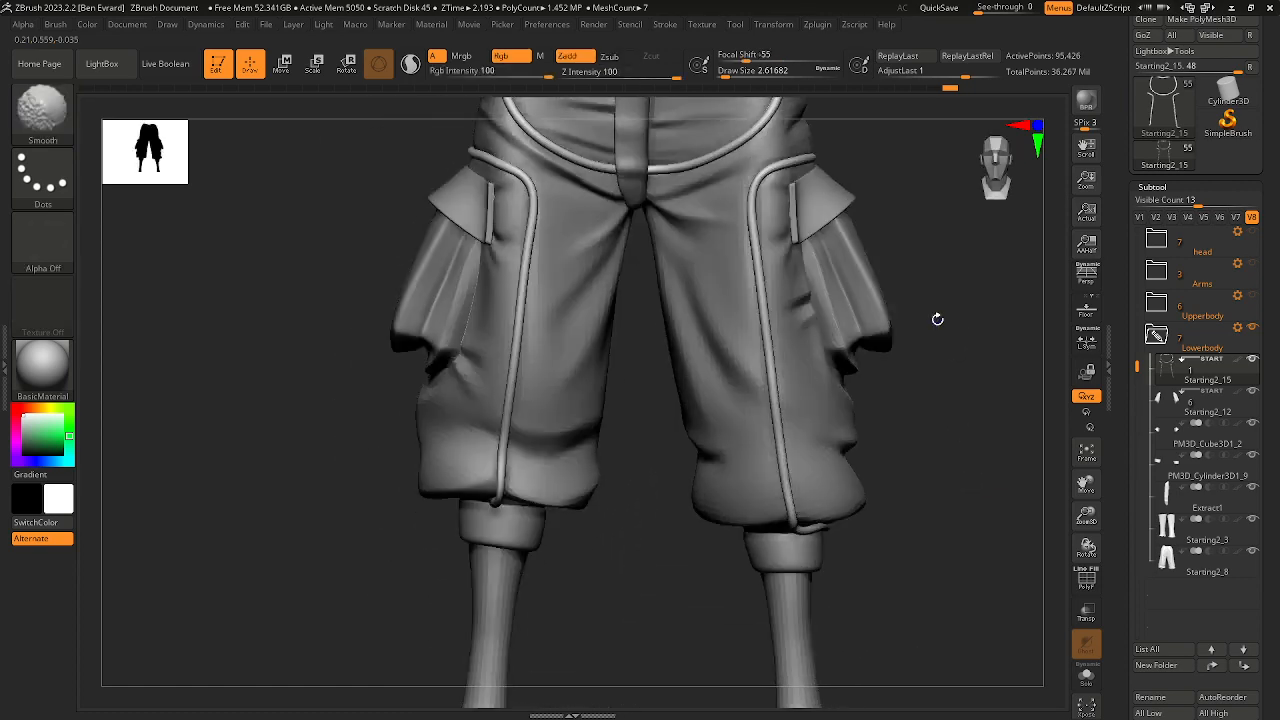
ctrl+right_drag(937, 317, 1103, 162)
Step: Save the tool as Sculpt_Final_hd.ztl in the b2c2 folder
scroll(1237, 310, up, 10)
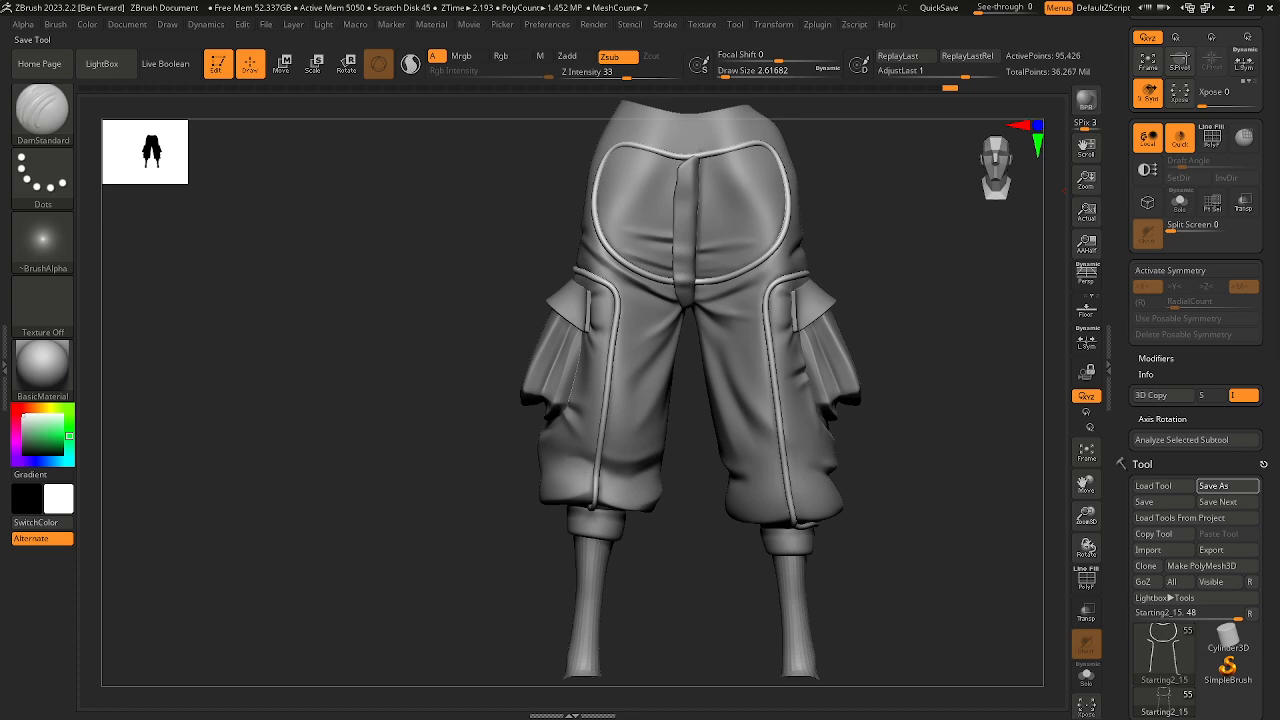
click(1224, 486)
click(565, 236)
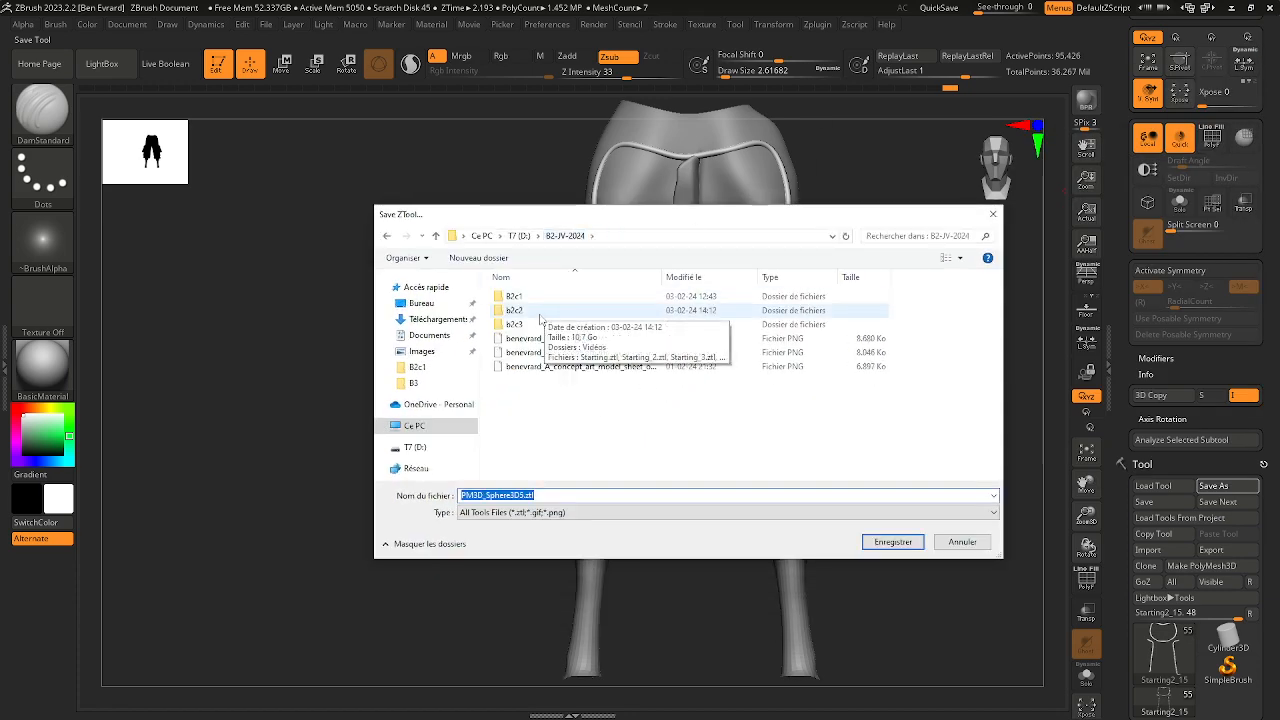
double_click(540, 316)
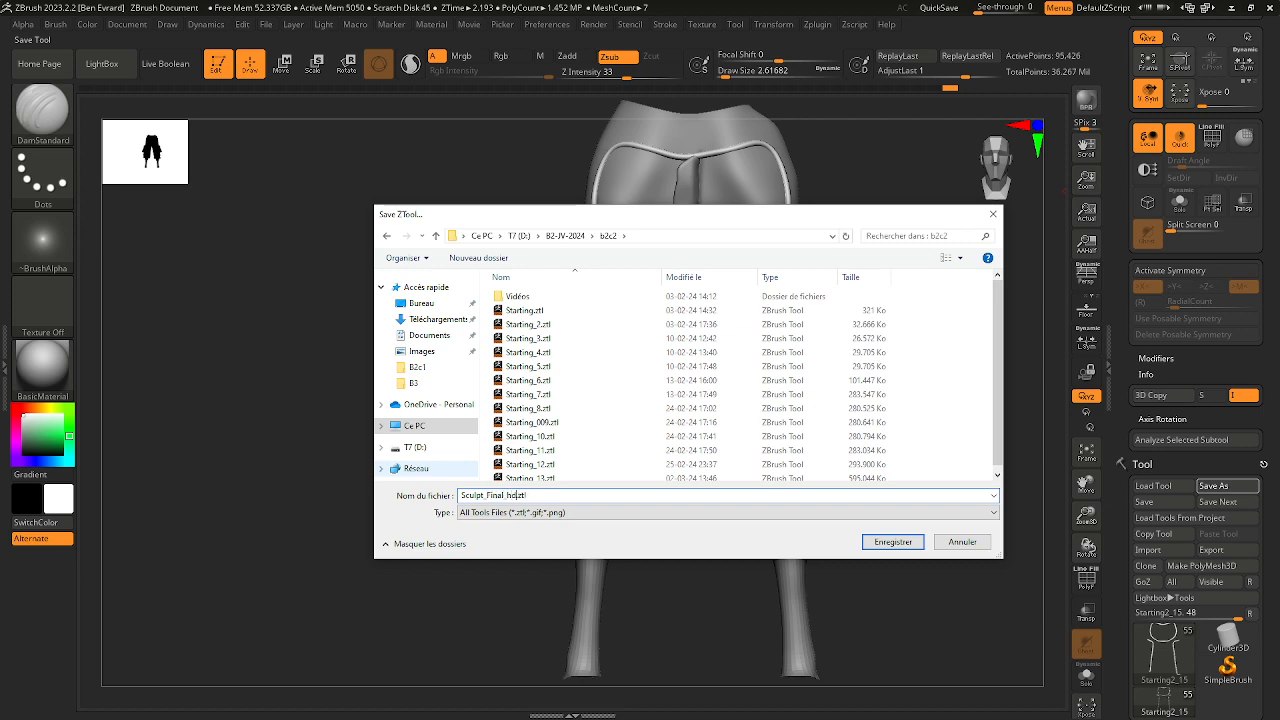
key(Return)
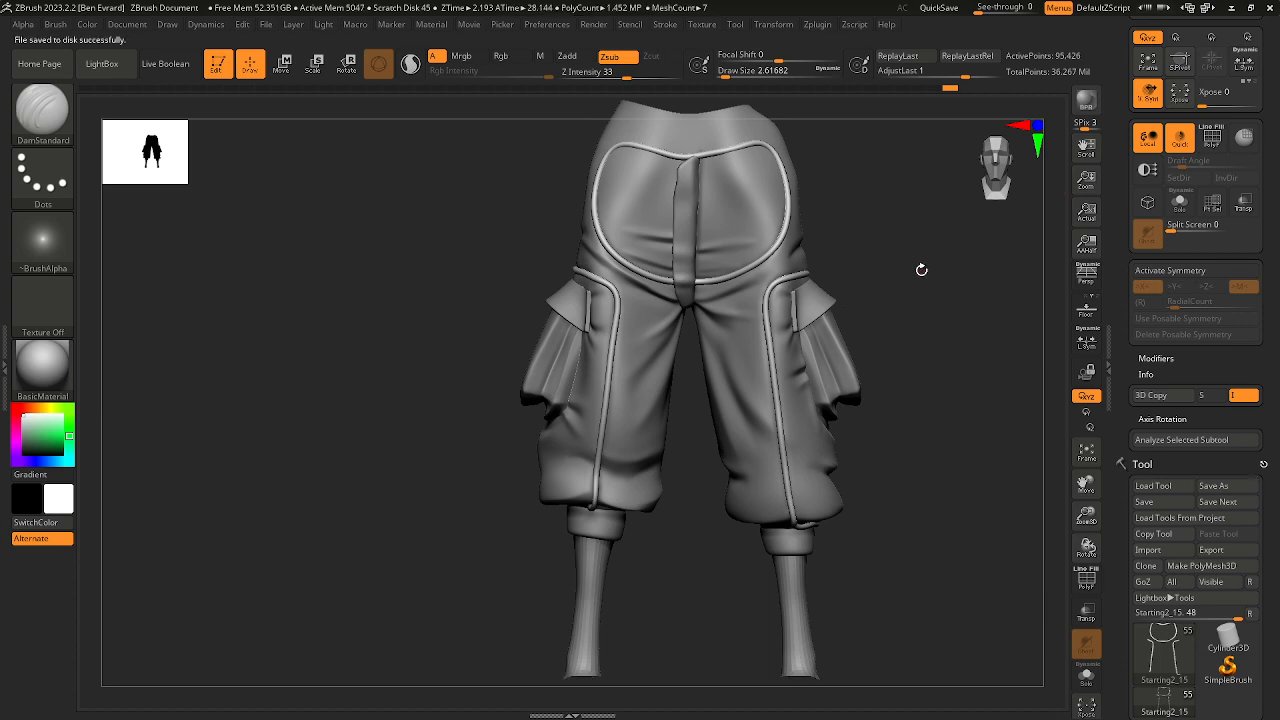
Step: Select the Starting2_3 subtool and inspect the trousers from below, the front and the side, closing in on the cargo pocket
right_drag(923, 303, 868, 446)
alt+click(757, 508)
right_drag(846, 501, 878, 356)
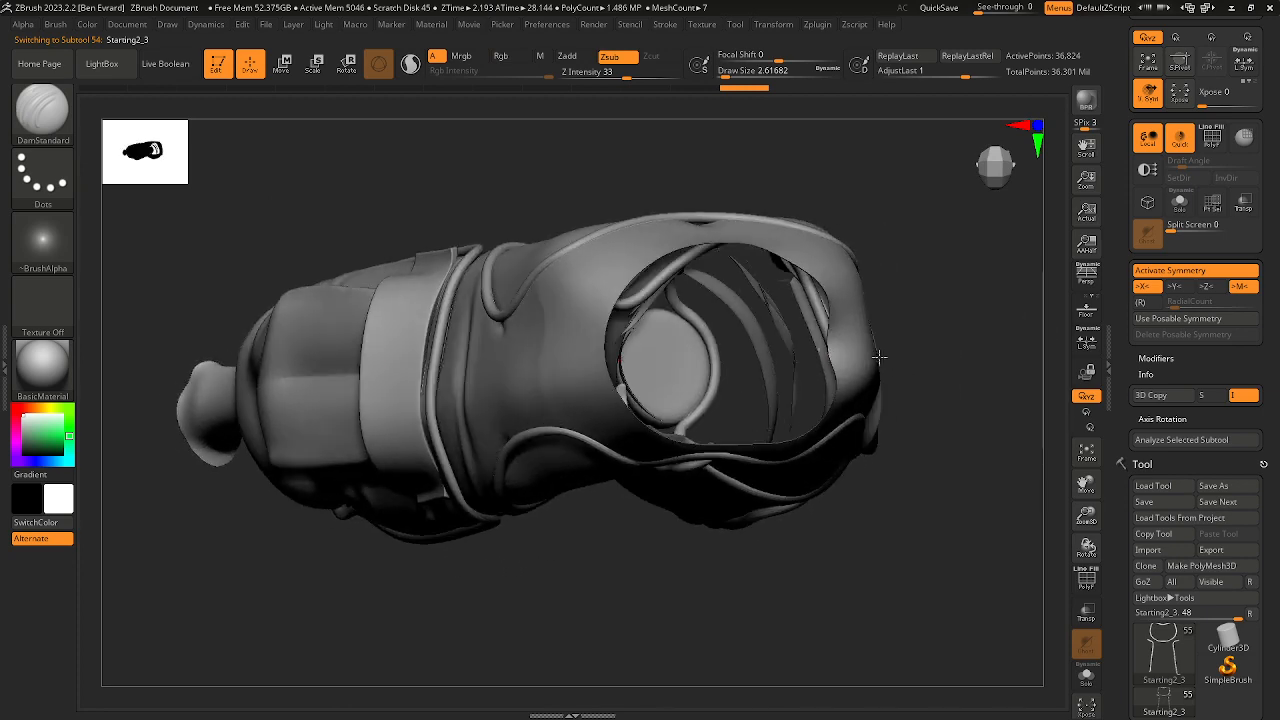
mouse_move(805, 310)
right_down()
mouse_move(909, 334)
mouse_move(903, 197)
mouse_move(780, 389)
mouse_move(821, 403)
mouse_move(806, 318)
right_up()
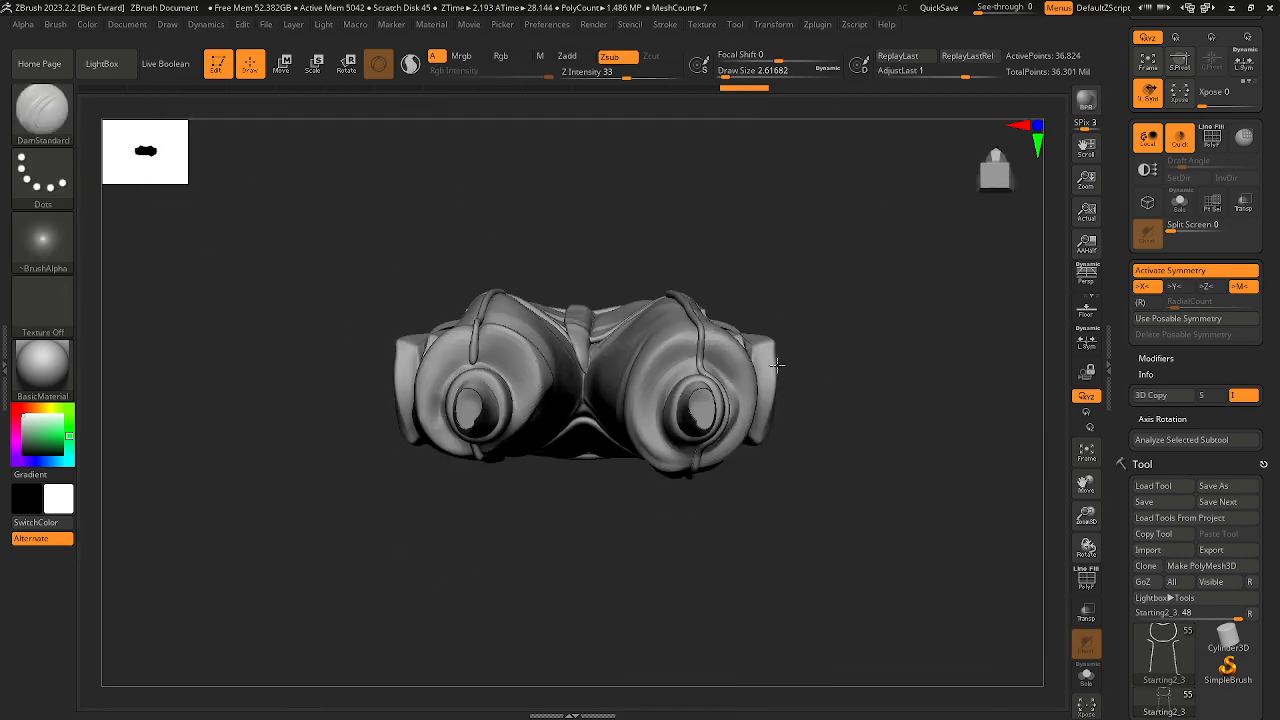
right_drag(777, 365, 760, 406)
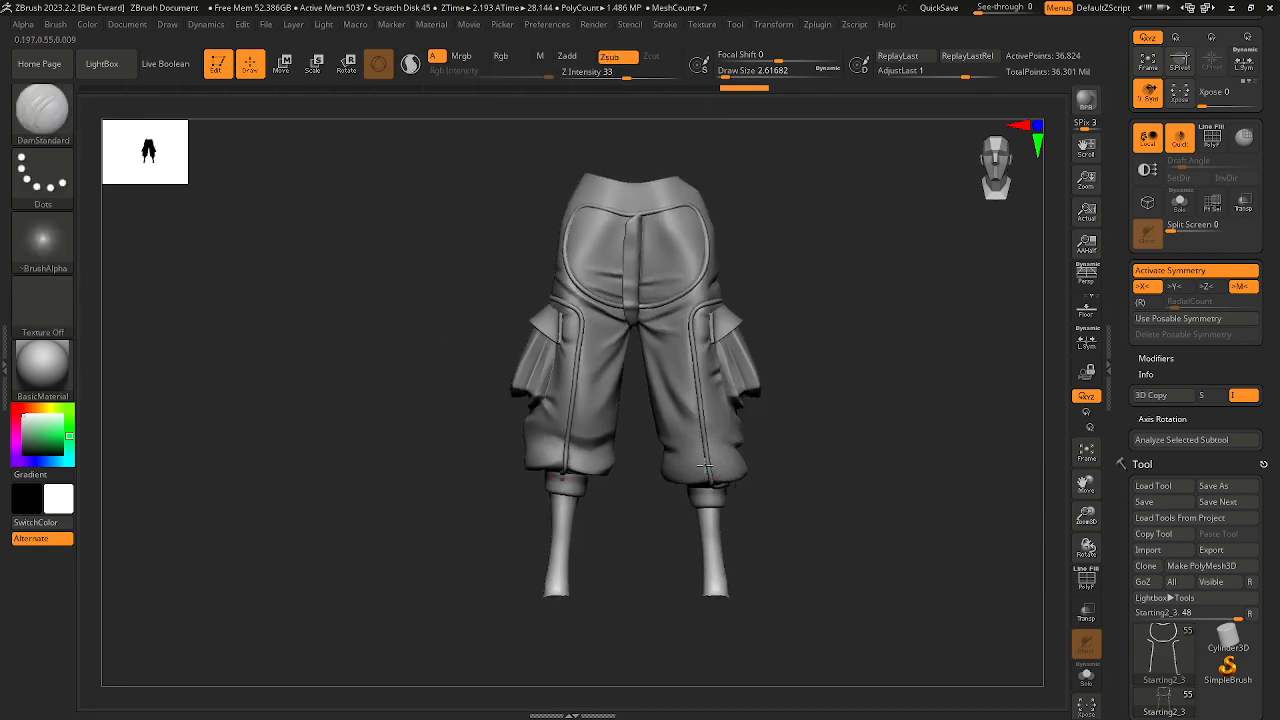
ctrl+right_drag(705, 466, 718, 615)
right_drag(831, 308, 888, 297)
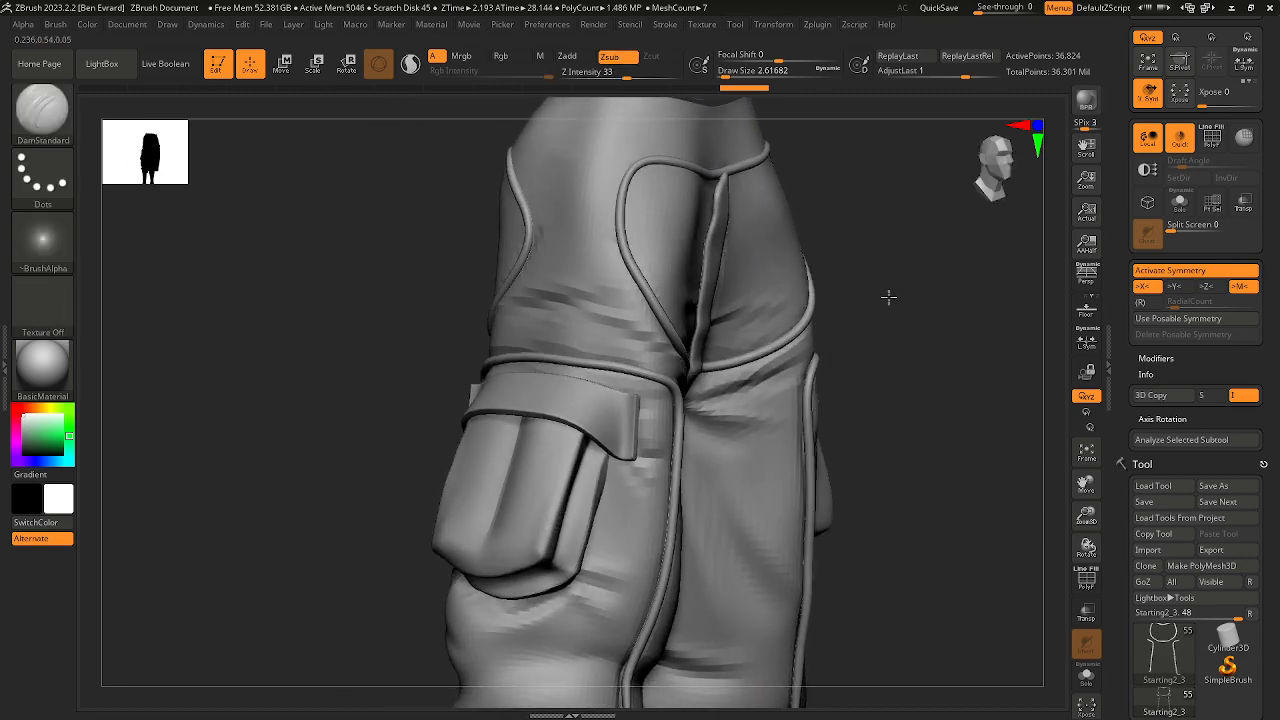
ctrl+right_drag(748, 243, 808, 228)
right_drag(918, 316, 729, 398)
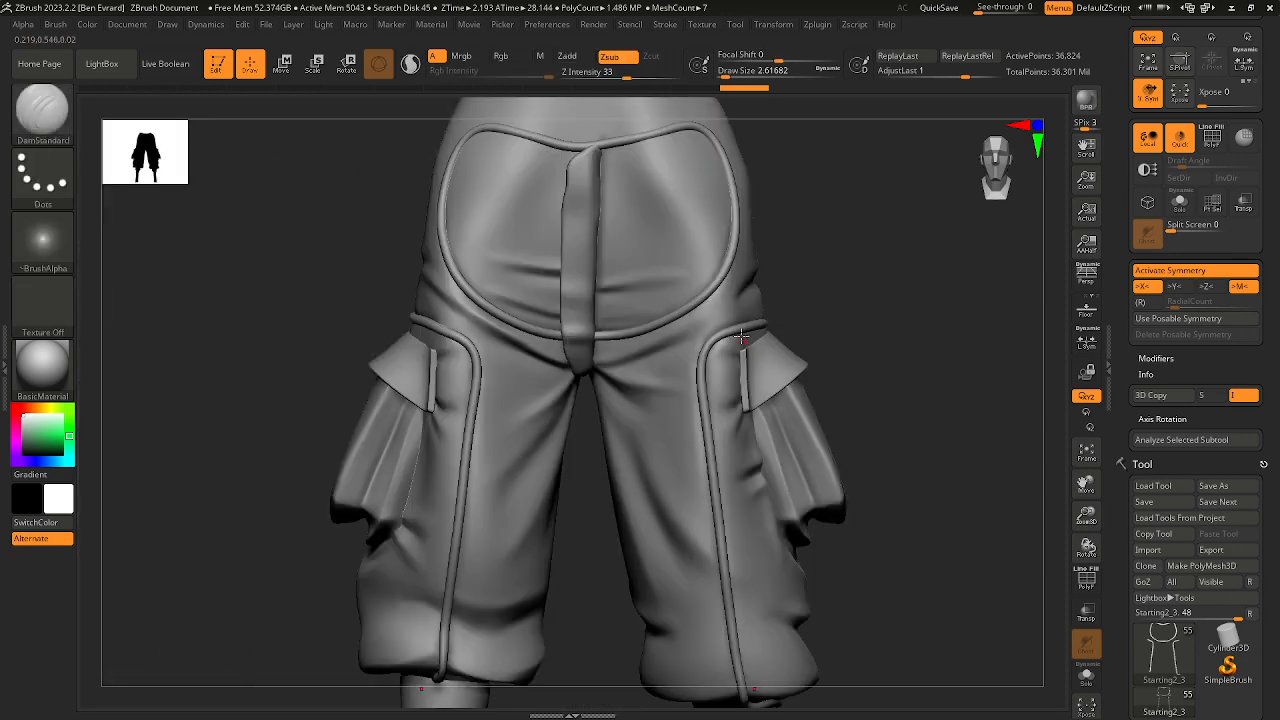
alt+right_drag(741, 336, 720, 222)
right_drag(851, 294, 757, 344)
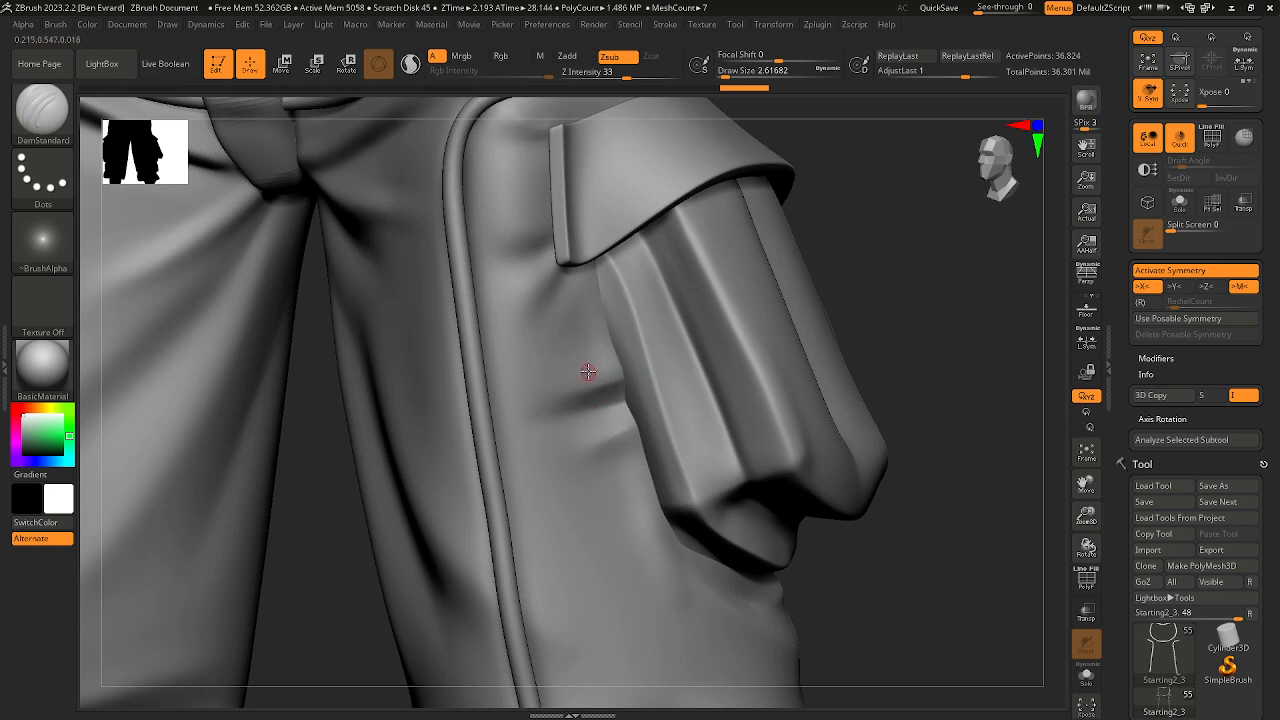
Step: Review the subtools in the Lowerbody folder and select Starting2_15, the trouser piping
ctrl+right_drag(634, 385, 789, 361)
scroll(1187, 268, down, 6)
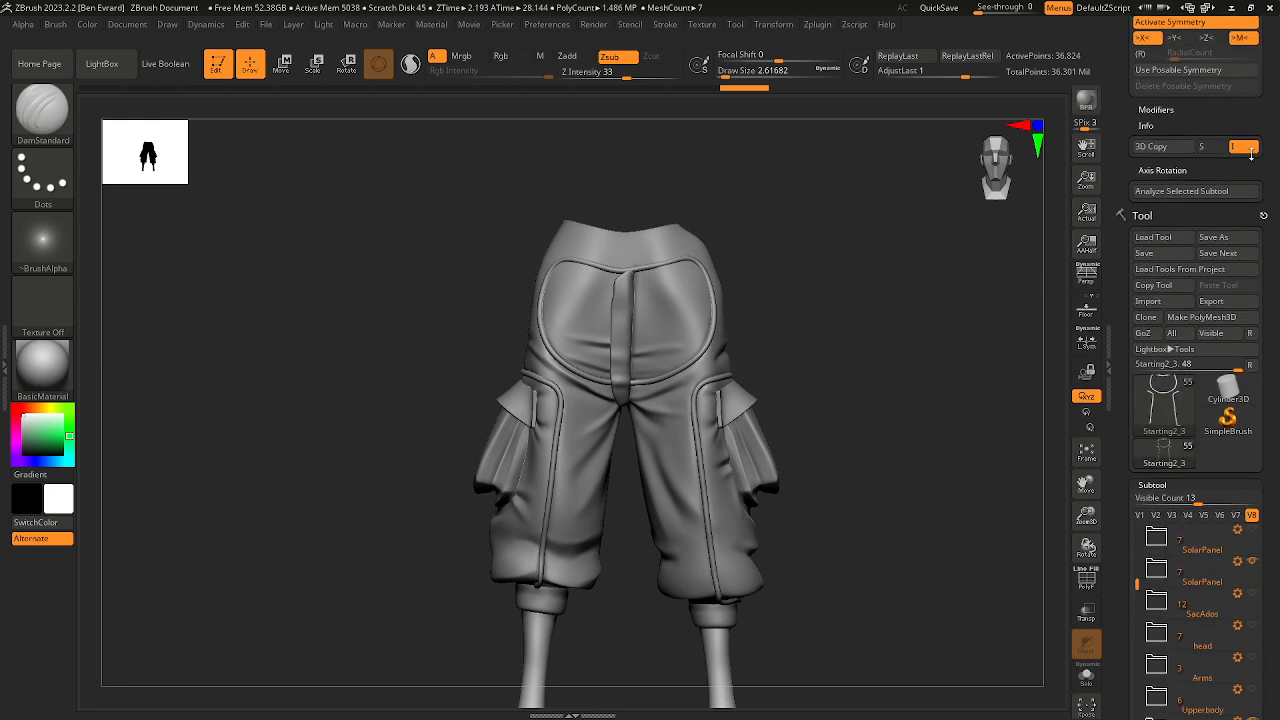
alt+right_drag(883, 489, 829, 386)
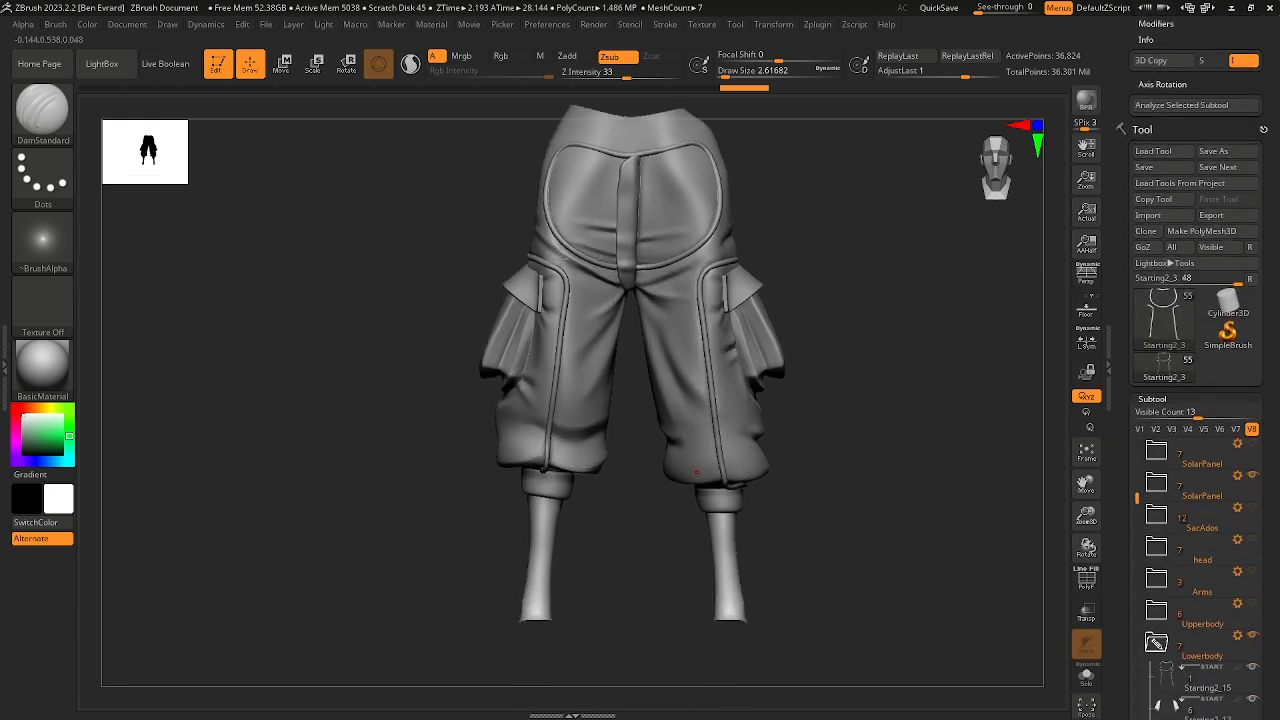
mouse_move(875, 292)
right_down()
mouse_move(811, 297)
mouse_move(850, 295)
mouse_move(870, 270)
mouse_move(890, 291)
mouse_move(858, 297)
right_up()
drag(1264, 563, 1256, 459)
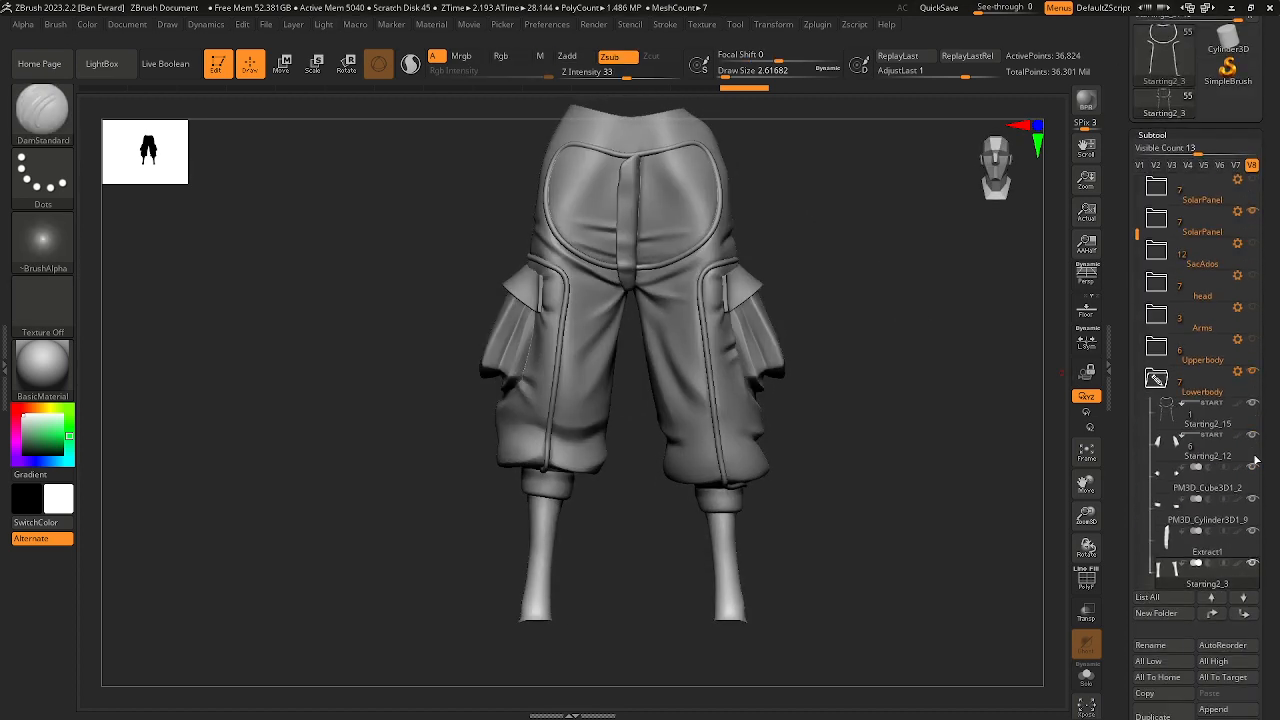
scroll(1133, 228, up, 3)
drag(1136, 329, 1132, 432)
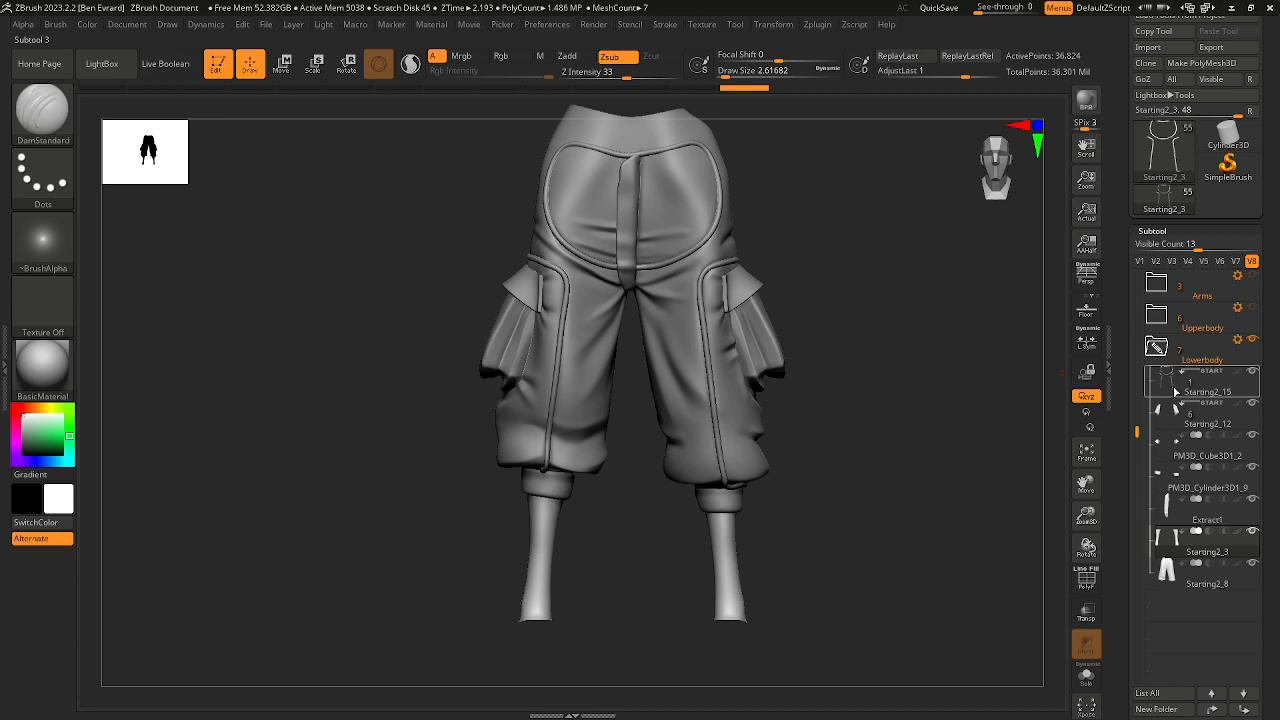
mouse_move(1175, 393)
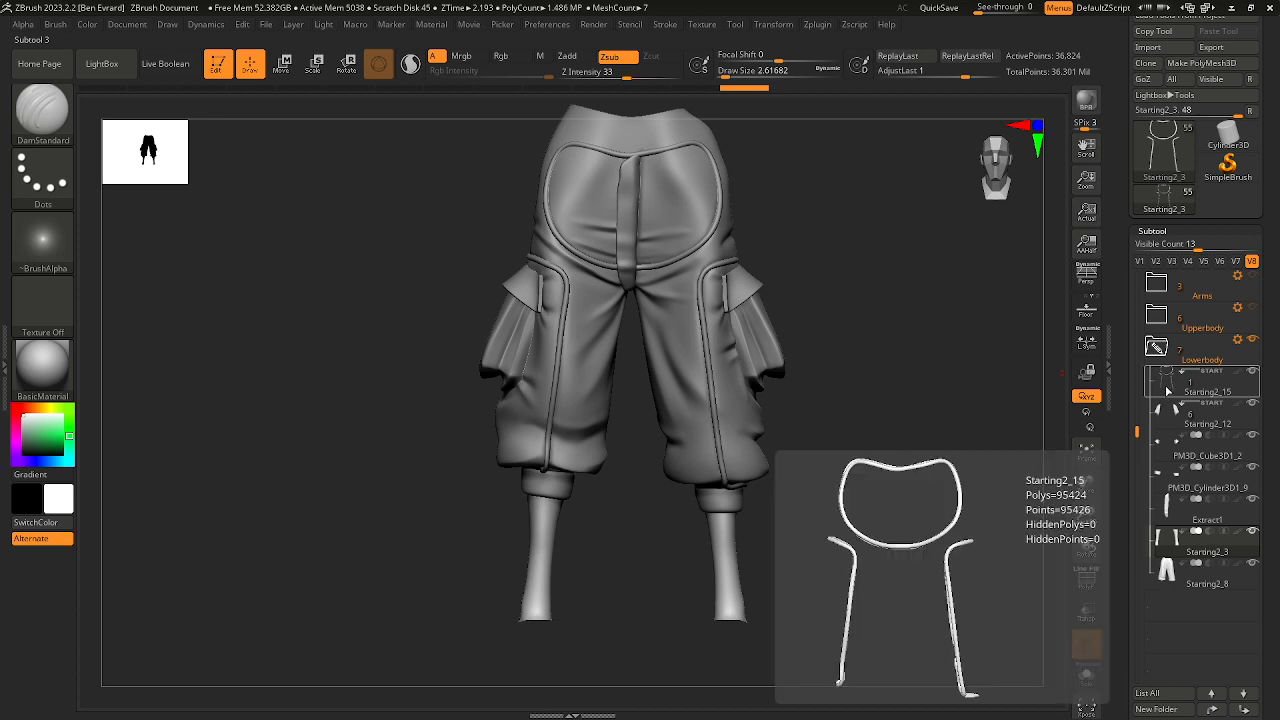
mouse_move(1166, 370)
click(1192, 383)
alt+right_drag(694, 317, 746, 313)
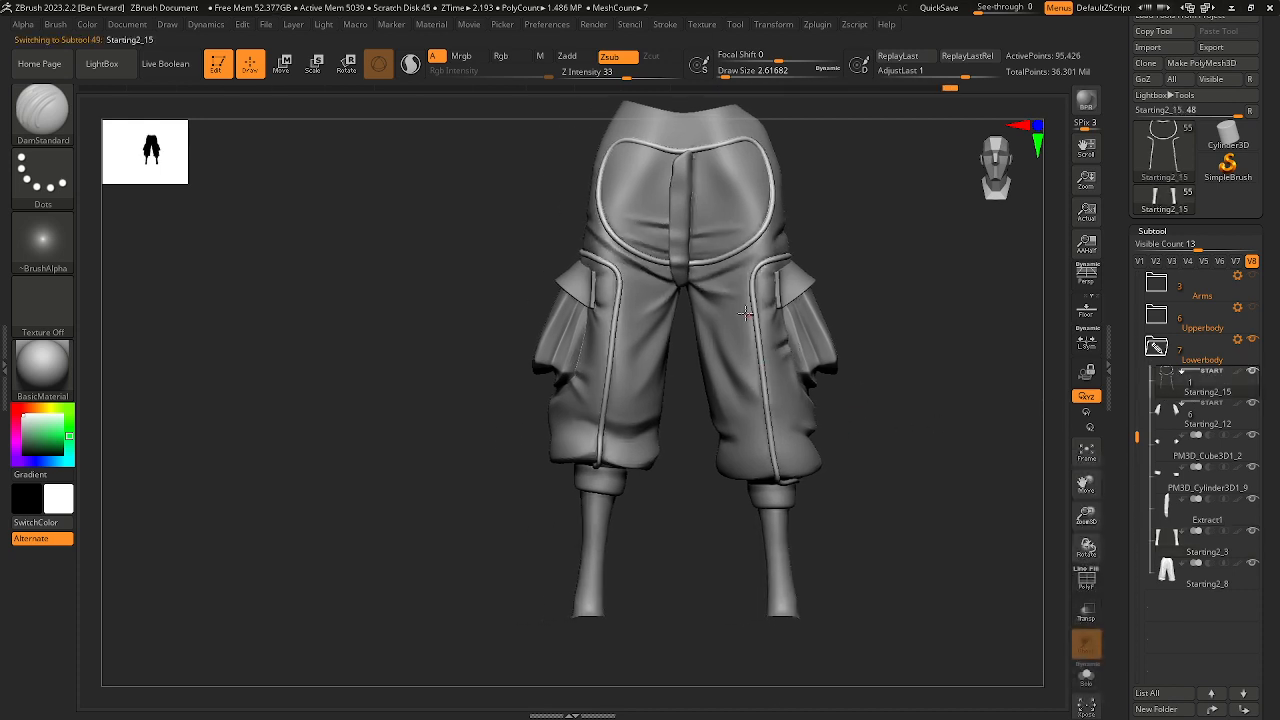
Step: Merge Starting2_15 with all the subtools below it in the Lowerbody folder, accepting that the merge is not undoable
drag(1269, 393, 1268, 326)
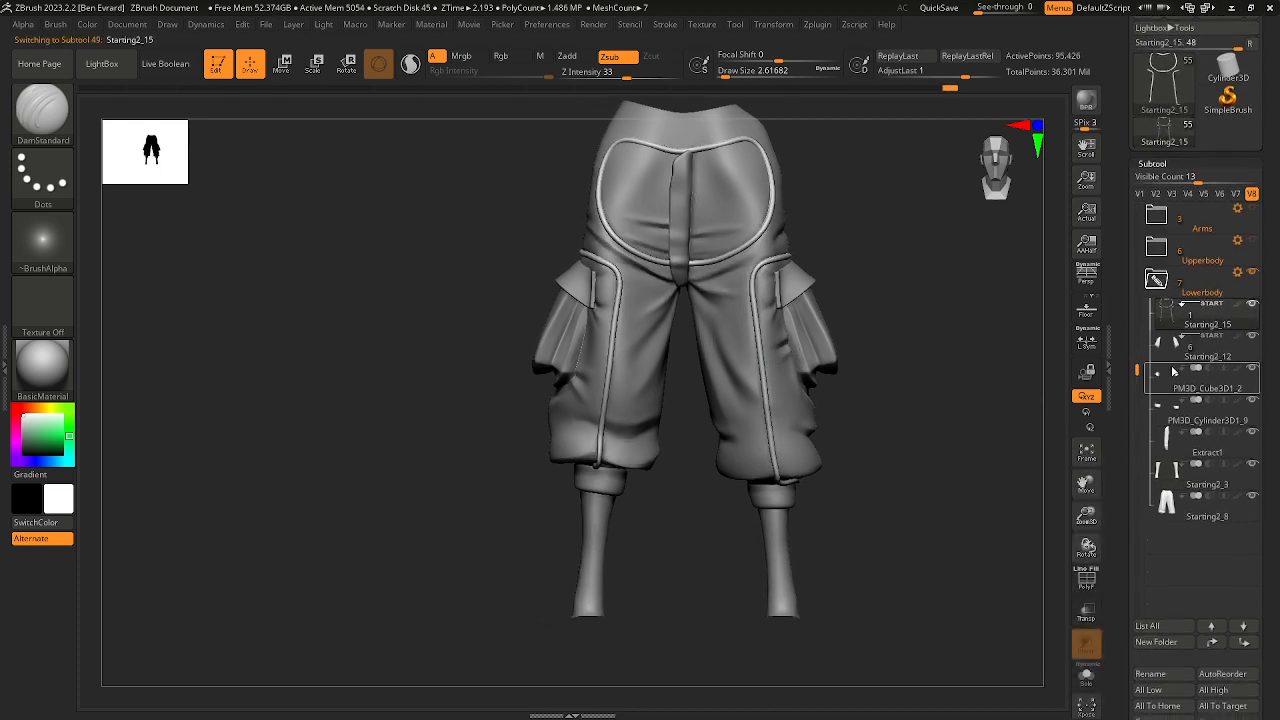
drag(1271, 372, 1260, 279)
drag(1272, 541, 1269, 518)
scroll(1206, 533, down, 8)
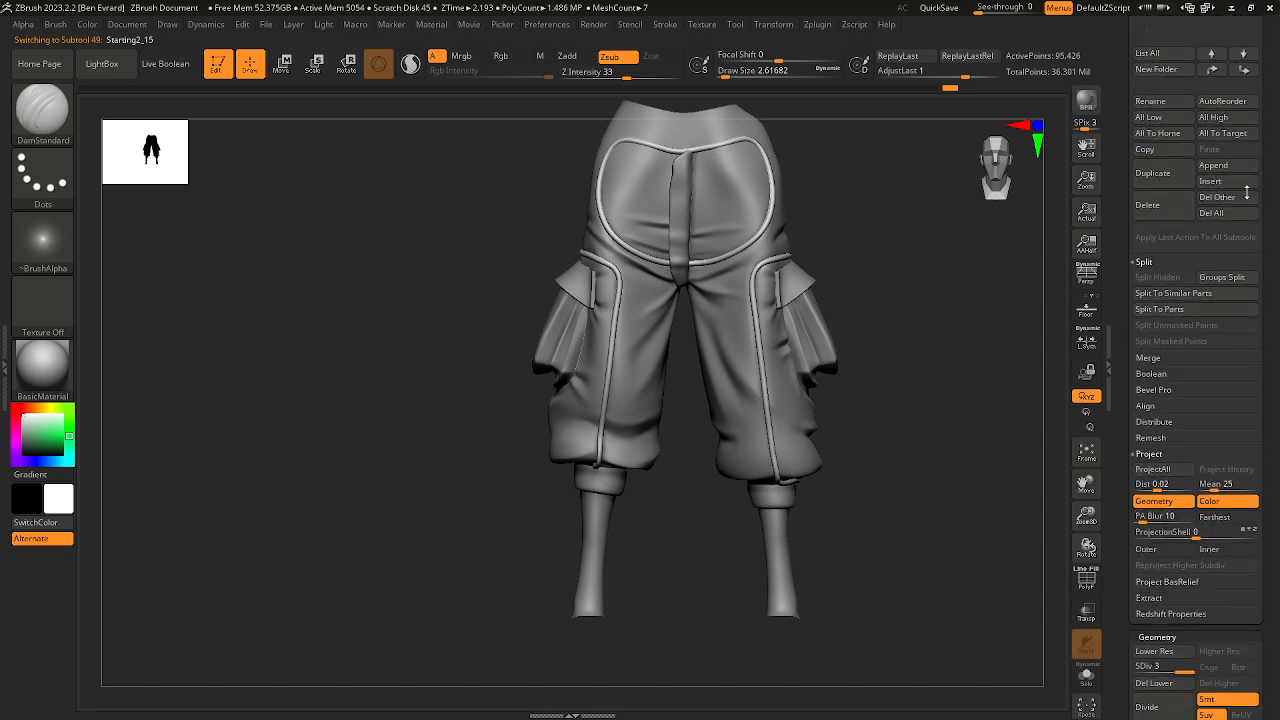
drag(1268, 529, 1247, 489)
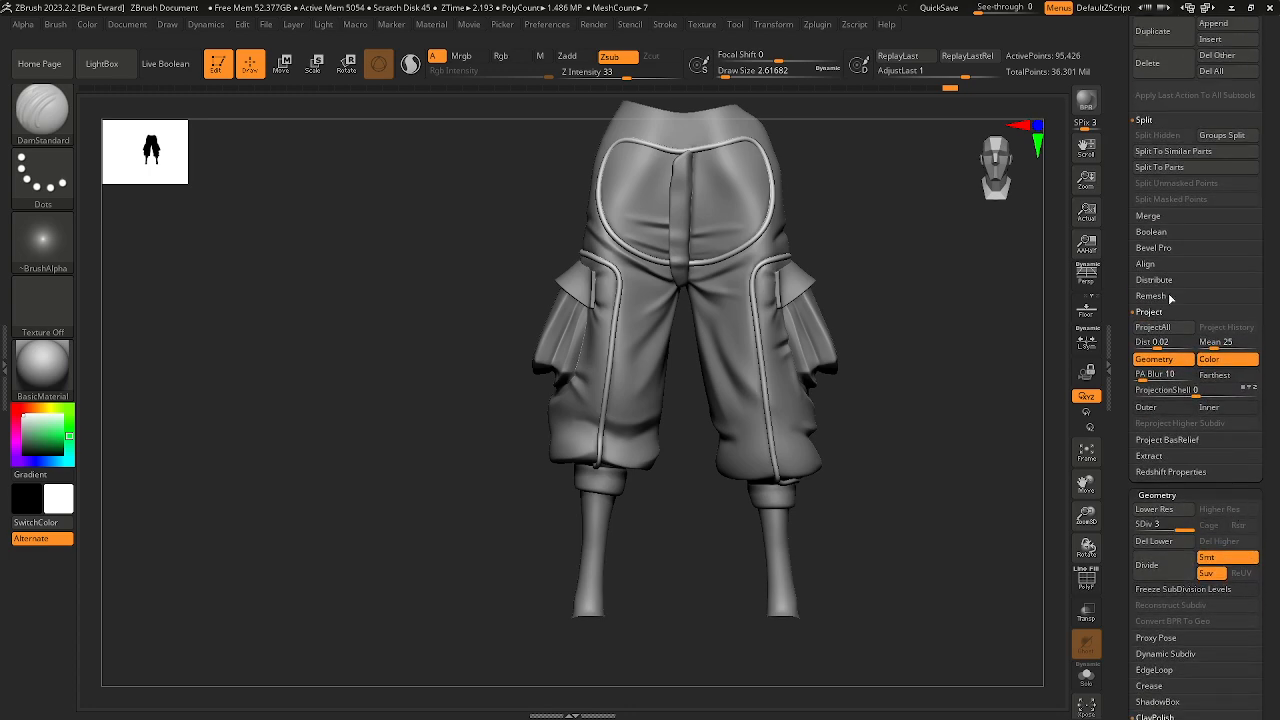
click(1150, 216)
click(1155, 232)
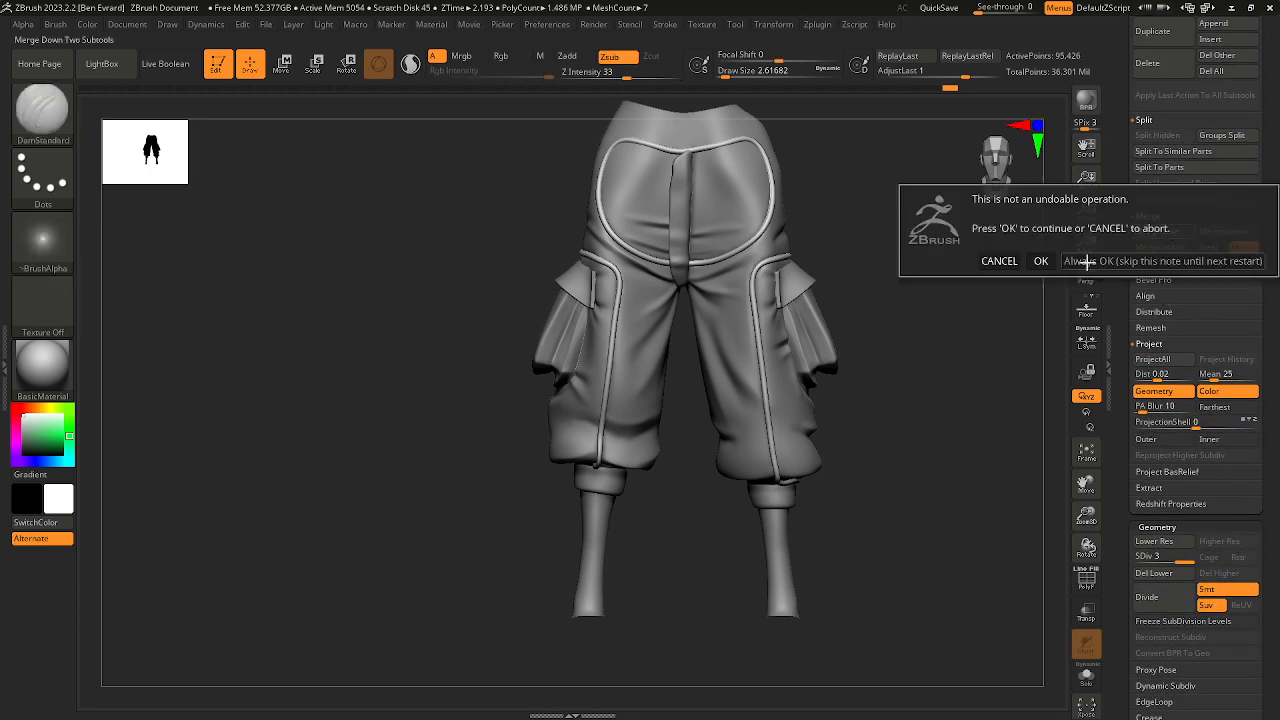
click(1043, 261)
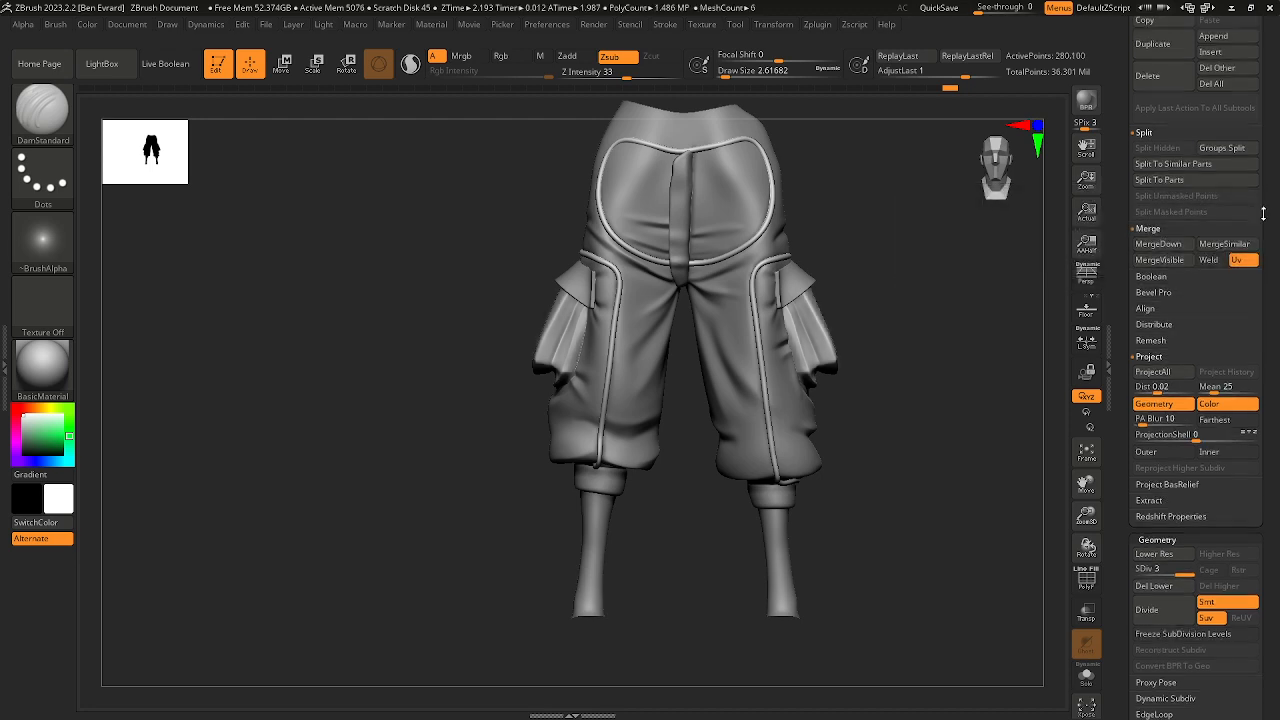
click(1140, 318)
click(1041, 341)
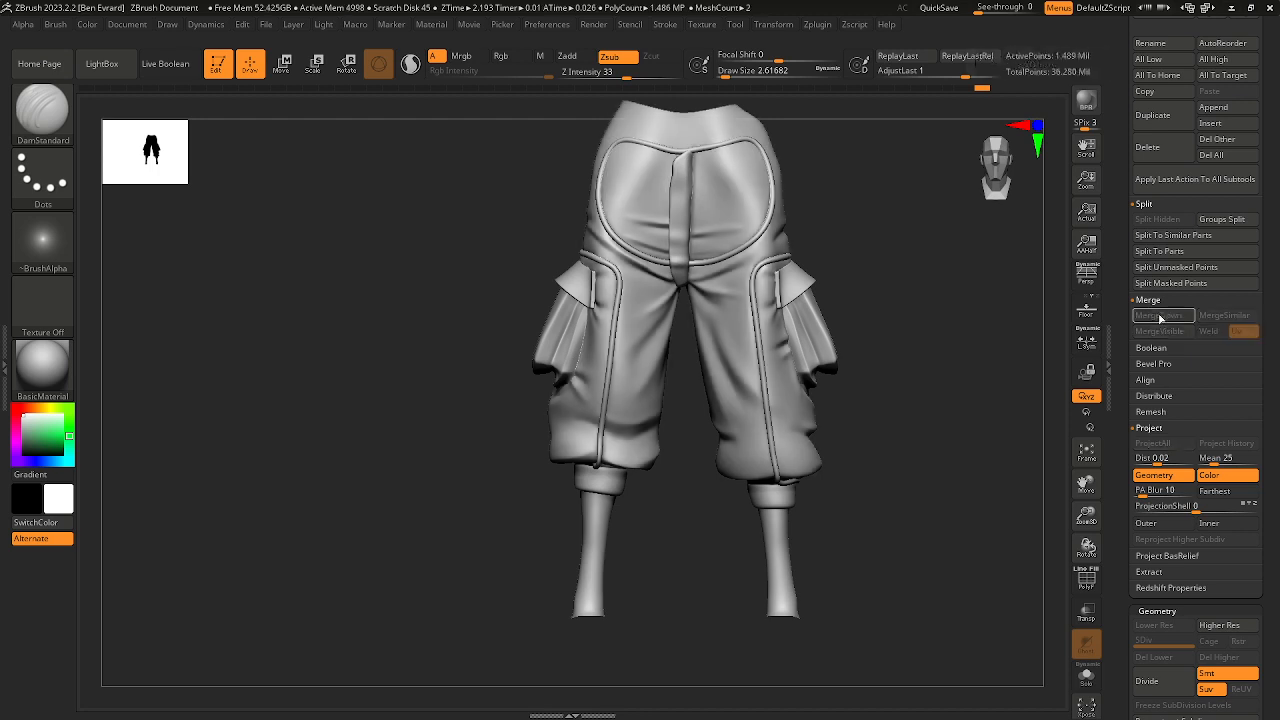
Step: Show only the merged Starting2_15 subtool and mask the trousers, leaving just the waist rim unmasked
scroll(1230, 300, up, 10)
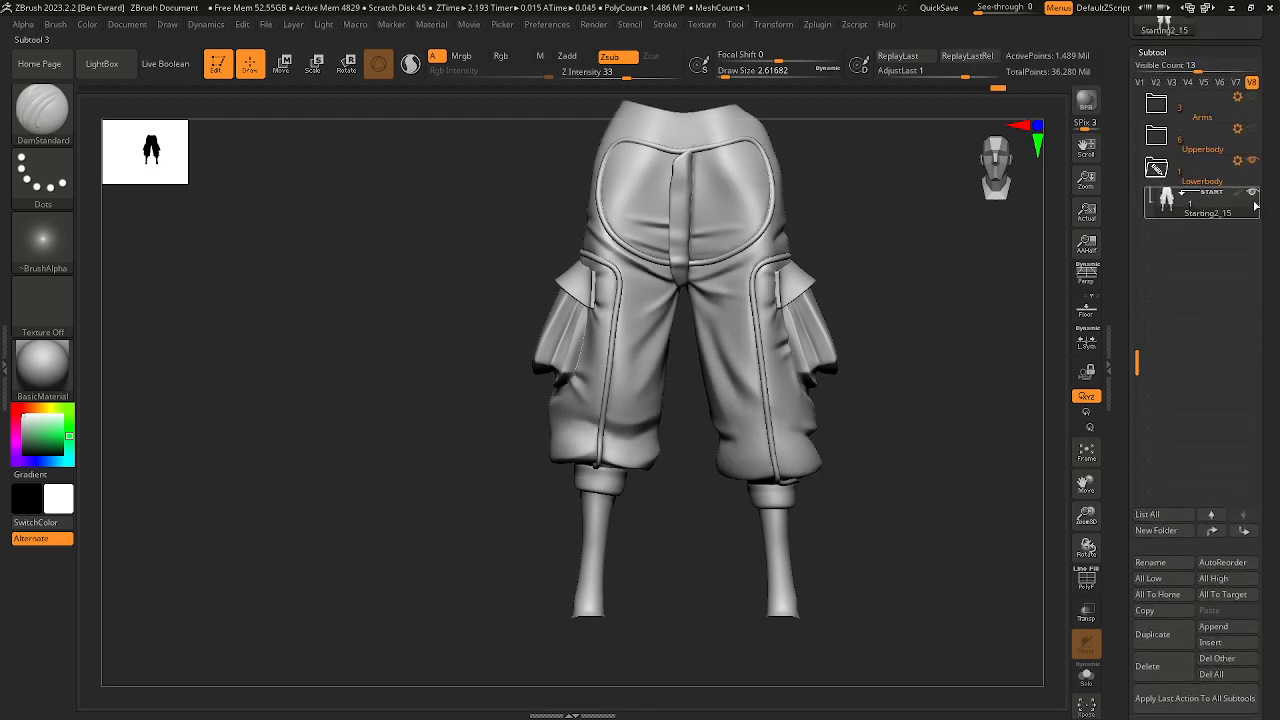
shift+click(1255, 201)
mouse_move(925, 243)
mouse_down()
mouse_move(877, 243)
mouse_move(925, 243)
mouse_up()
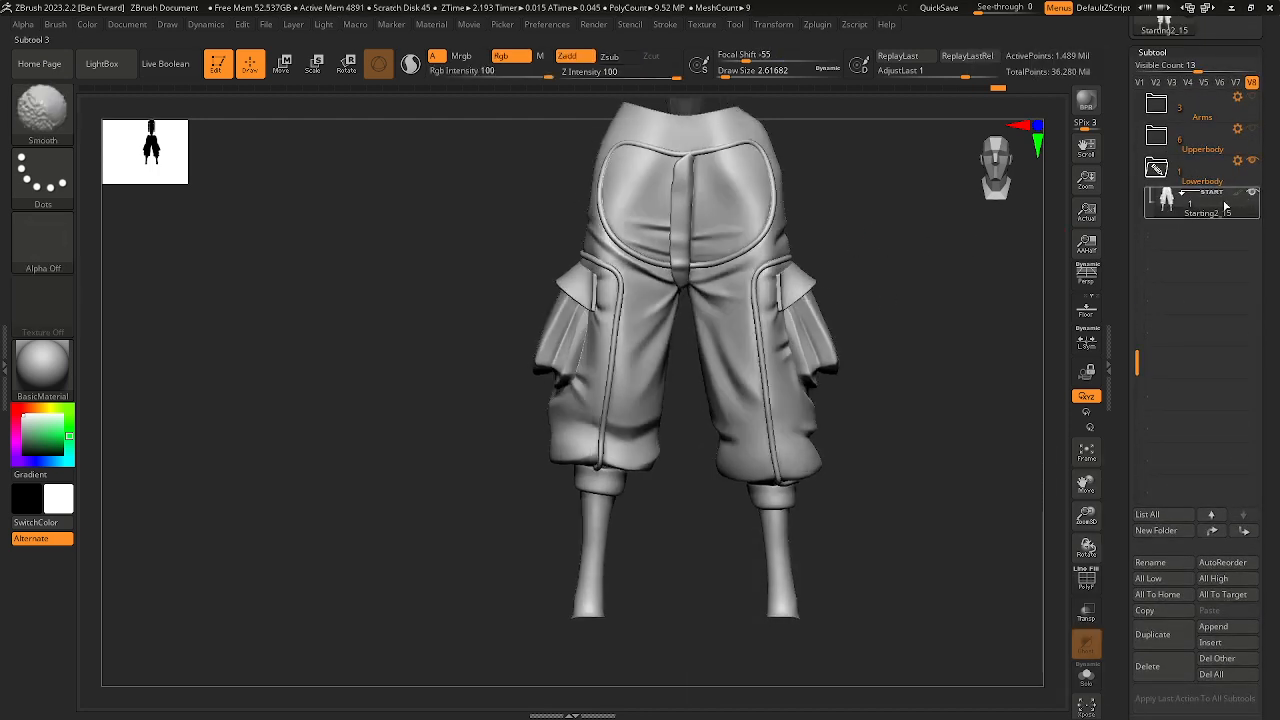
mouse_move(880, 311)
mouse_down()
mouse_move(814, 357)
mouse_move(837, 514)
mouse_move(905, 538)
mouse_move(886, 306)
mouse_move(845, 398)
mouse_up()
mouse_move(852, 264)
right_down()
mouse_move(850, 435)
mouse_move(849, 391)
mouse_move(904, 216)
mouse_move(929, 466)
mouse_move(943, 449)
mouse_move(937, 300)
mouse_move(987, 528)
mouse_move(864, 470)
right_up()
mouse_move(942, 527)
right_down()
mouse_move(903, 537)
mouse_move(827, 451)
mouse_move(877, 445)
mouse_move(897, 367)
mouse_move(886, 455)
mouse_move(850, 272)
mouse_move(869, 289)
mouse_move(873, 406)
mouse_move(868, 280)
right_up()
key(ctrl)
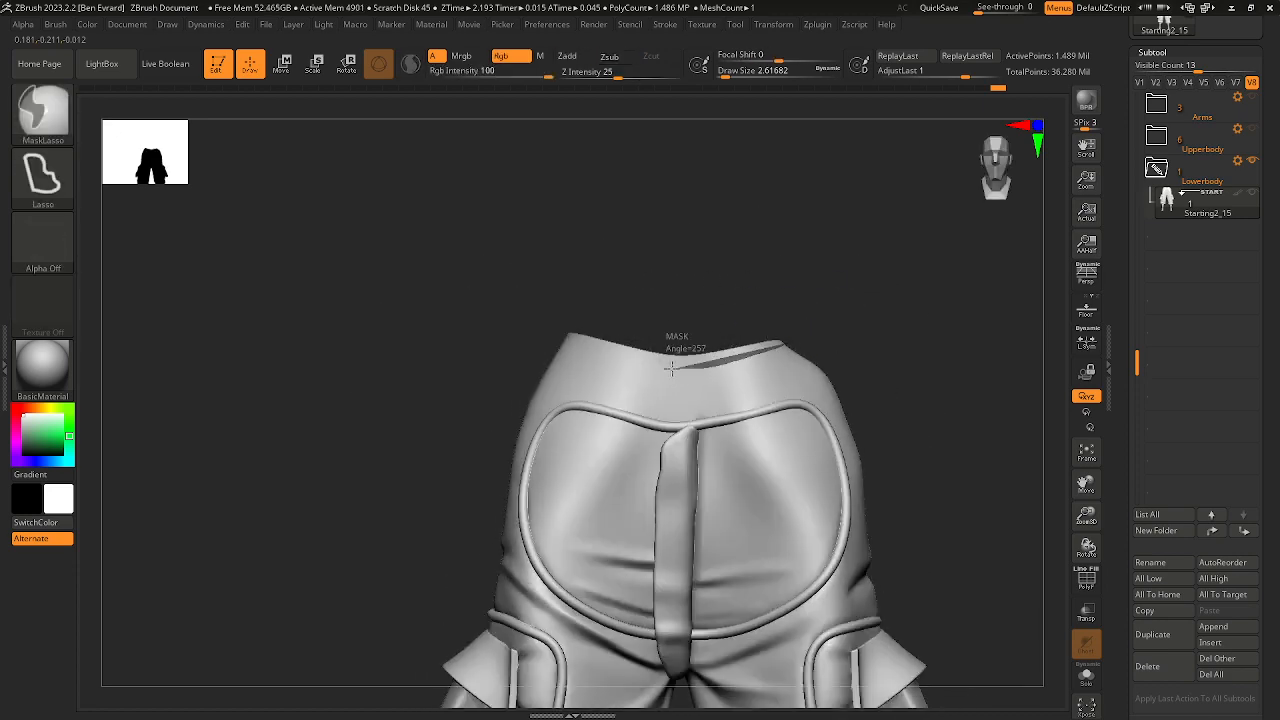
ctrl+drag(526, 292, 620, 262)
ctrl+click(783, 277)
right_drag(783, 277, 765, 385)
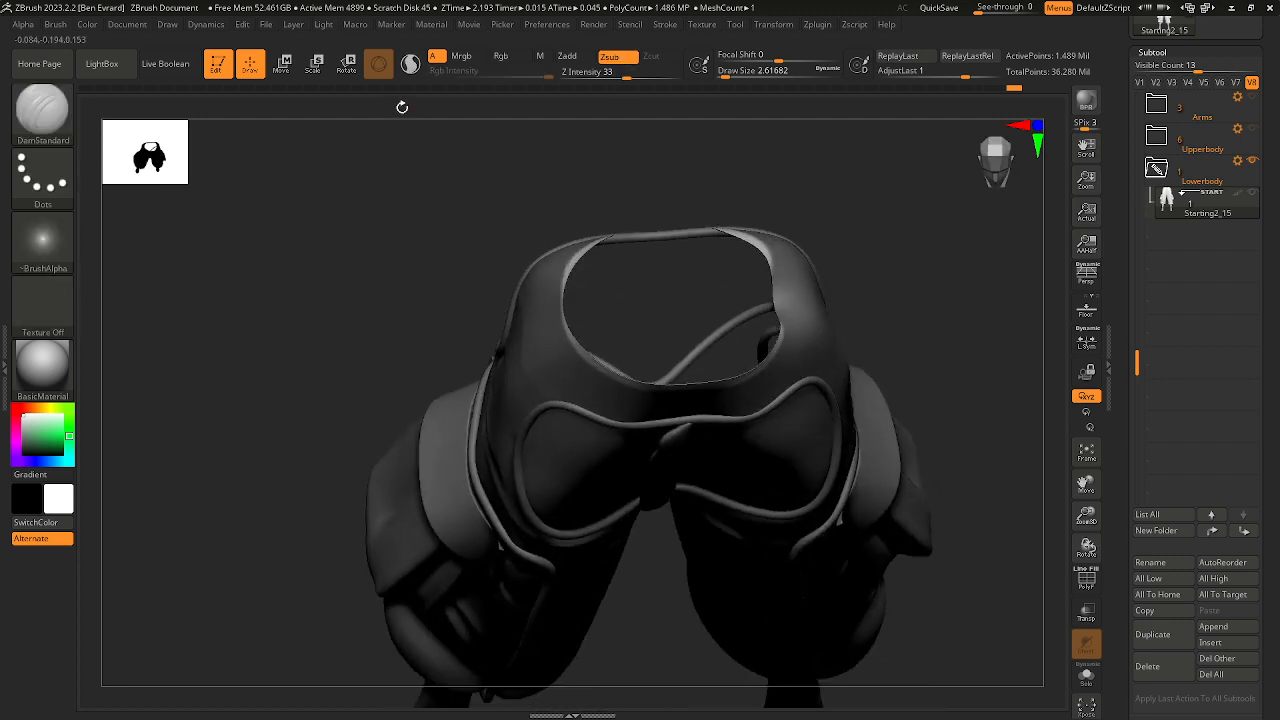
Step: Centre the Gizmo on the unmasked waist rim and scale it inward to narrow the waist opening
click(308, 68)
shift+right_drag(846, 309, 795, 280)
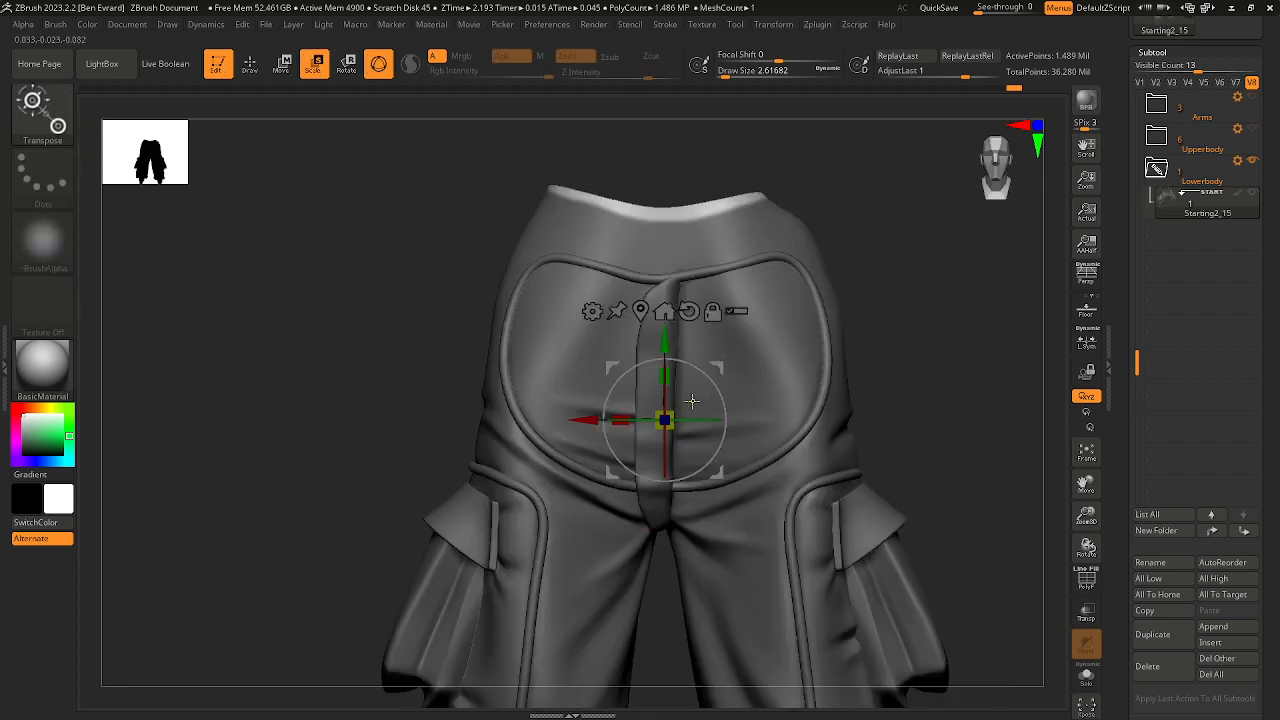
click(641, 312)
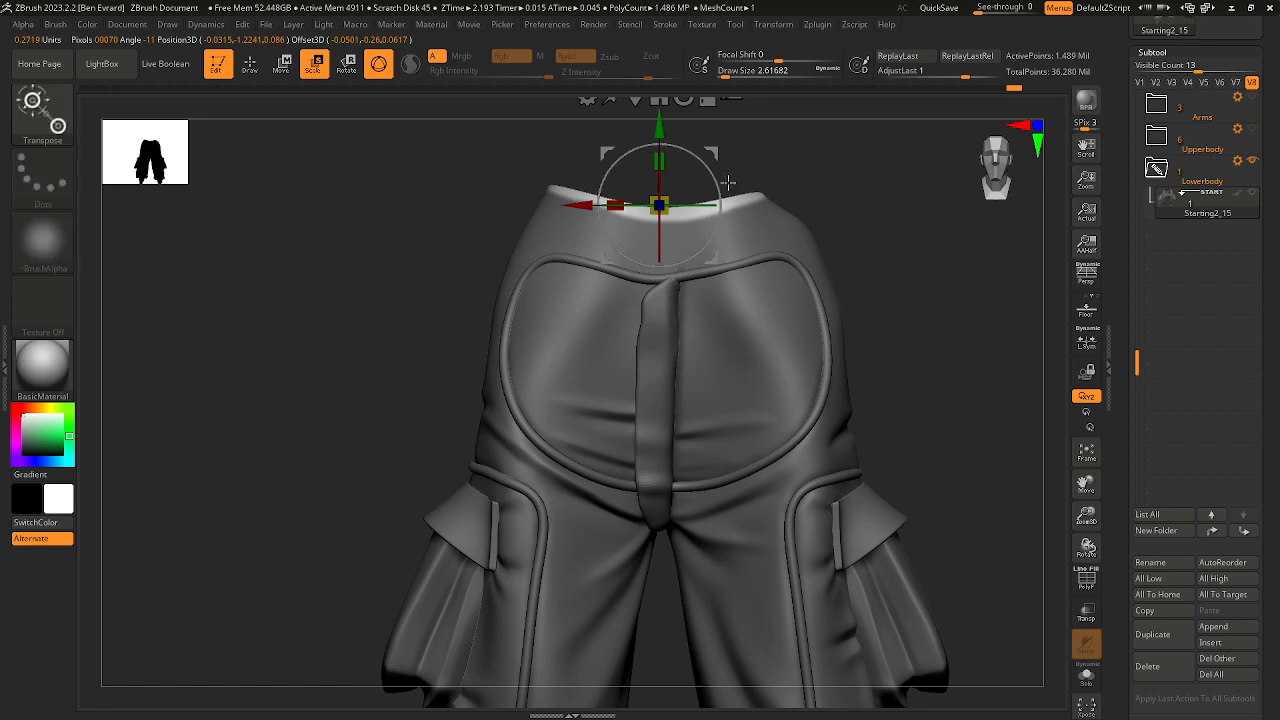
alt+right_drag(727, 187, 749, 281)
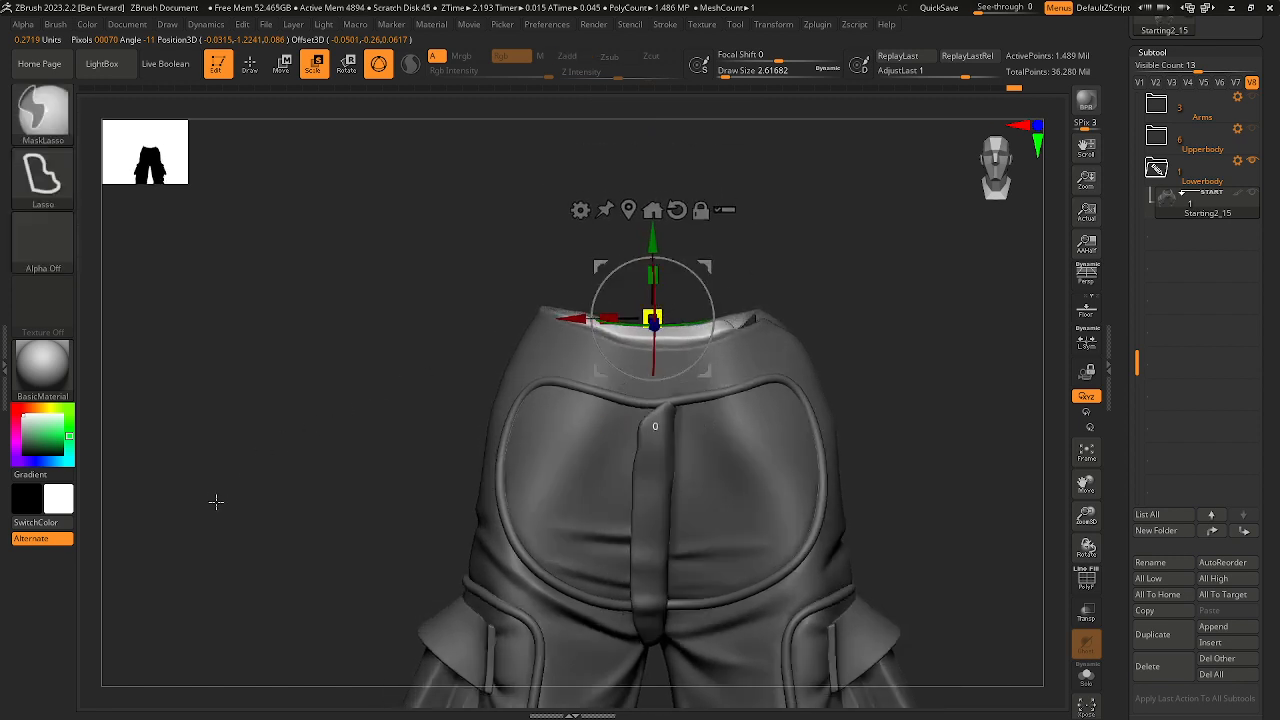
right_drag(838, 264, 808, 377)
drag(652, 318, 674, 326)
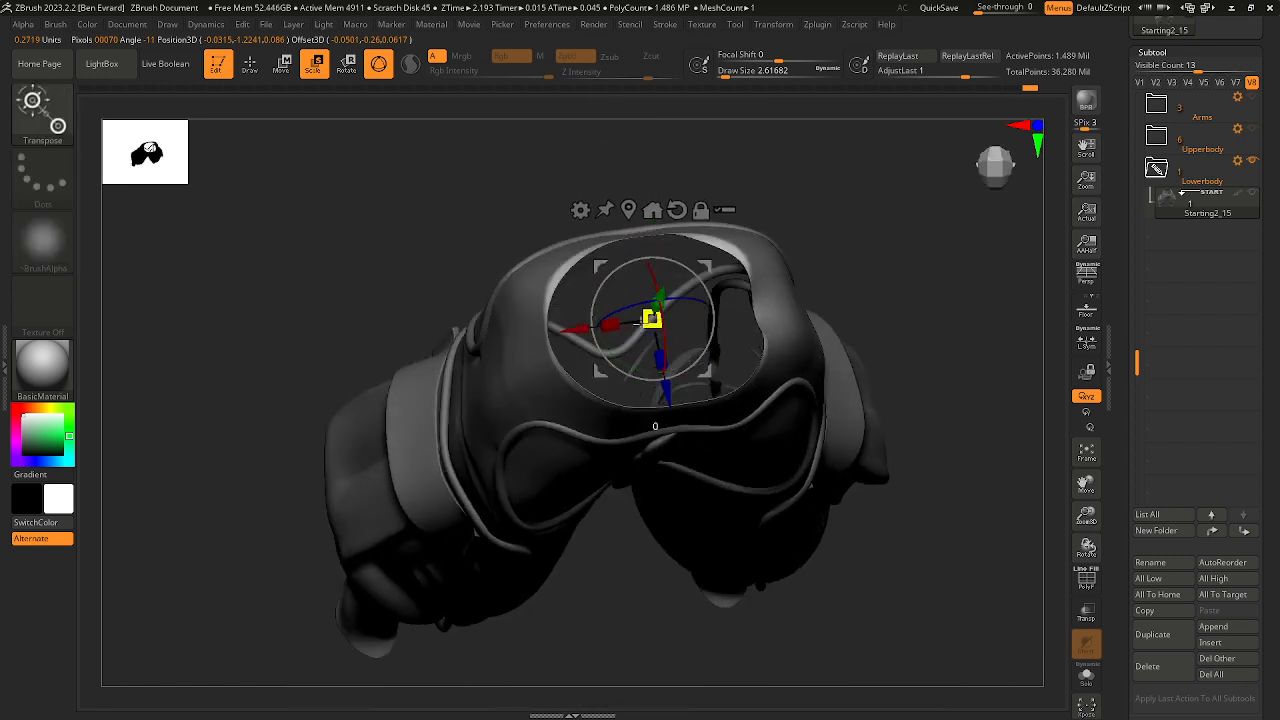
right_drag(857, 251, 893, 118)
drag(645, 258, 641, 229)
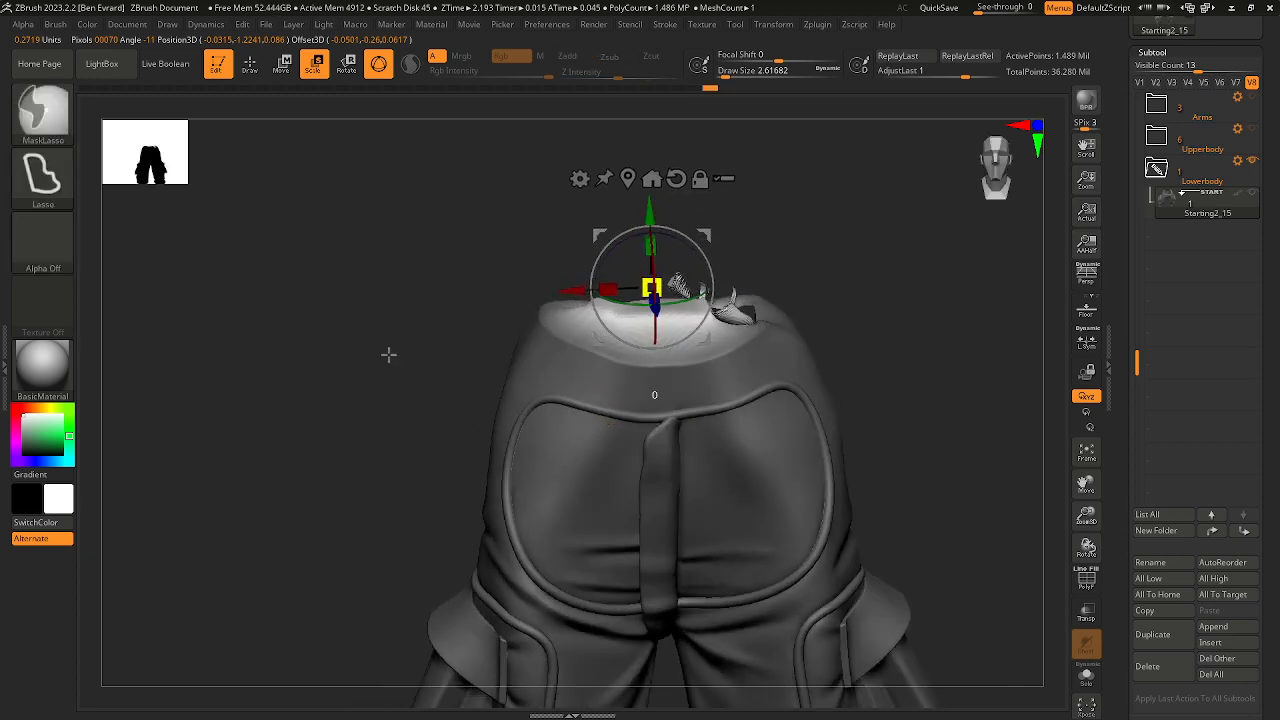
mouse_move(894, 280)
mouse_down()
mouse_move(903, 351)
mouse_move(1215, 453)
mouse_up()
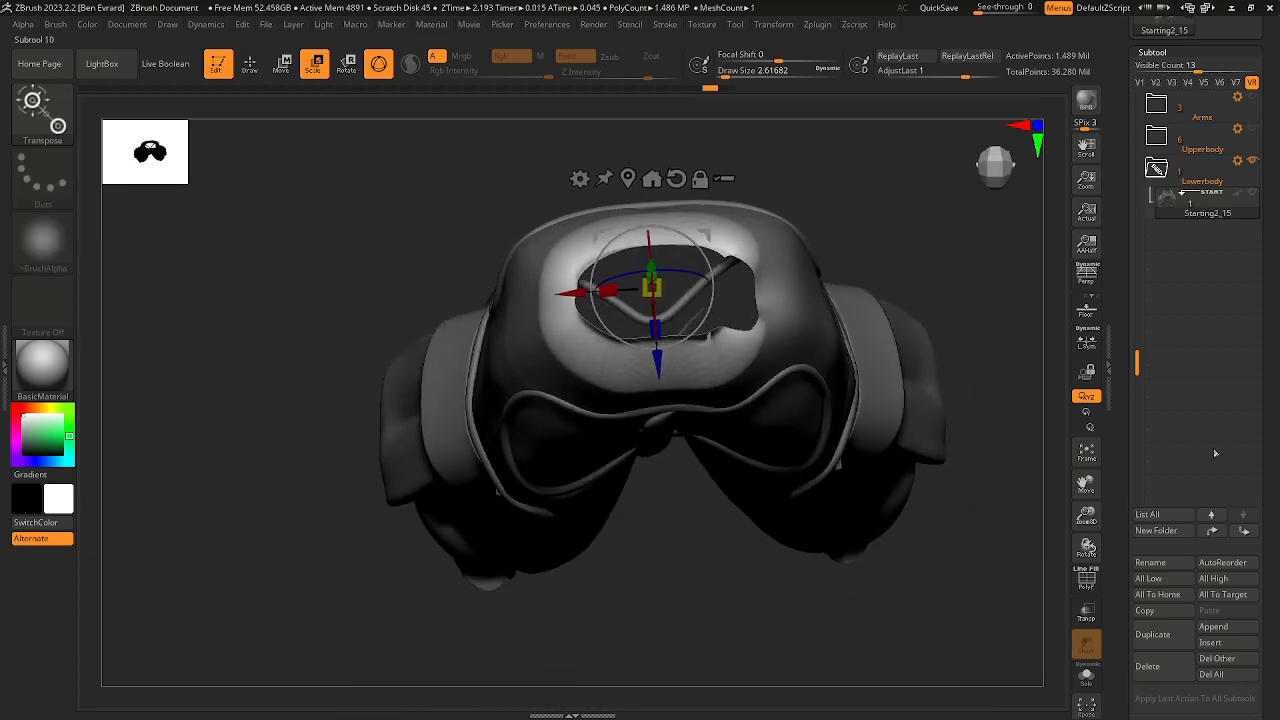
Step: Append a Cylinder3D as a new subtool and view it straight from the front
scroll(1215, 453, down, 1)
click(1232, 594)
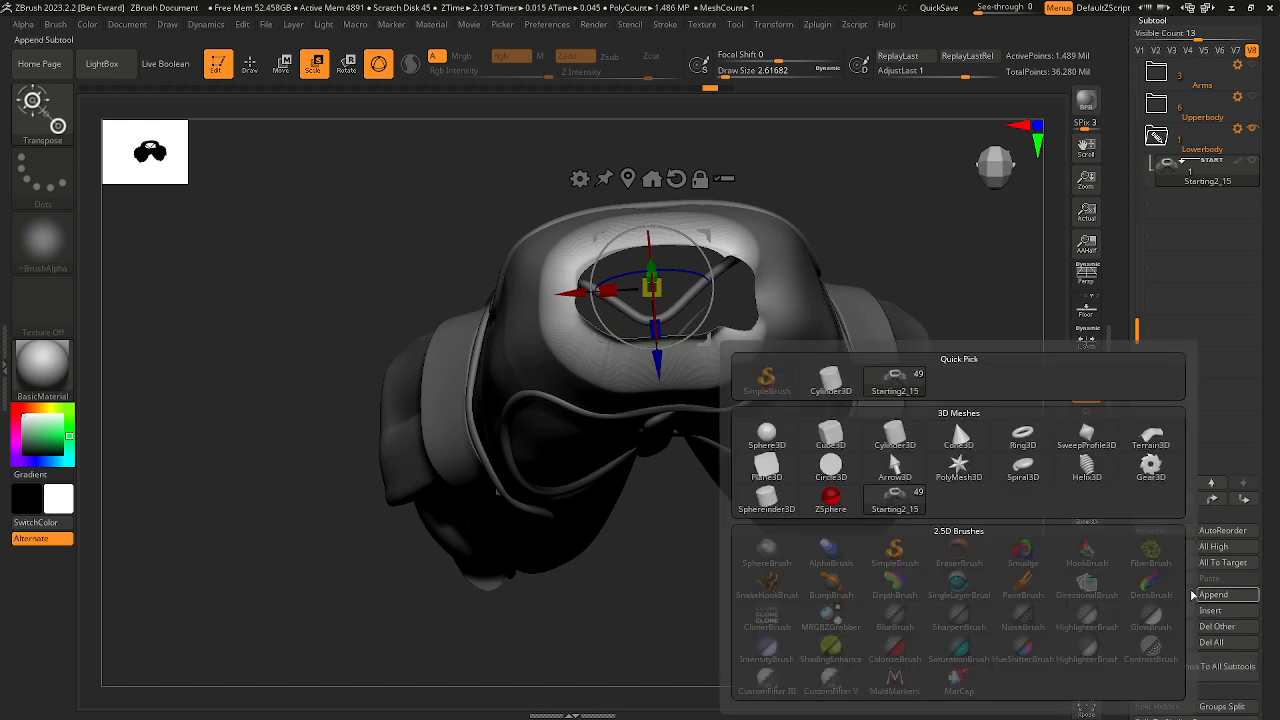
click(888, 445)
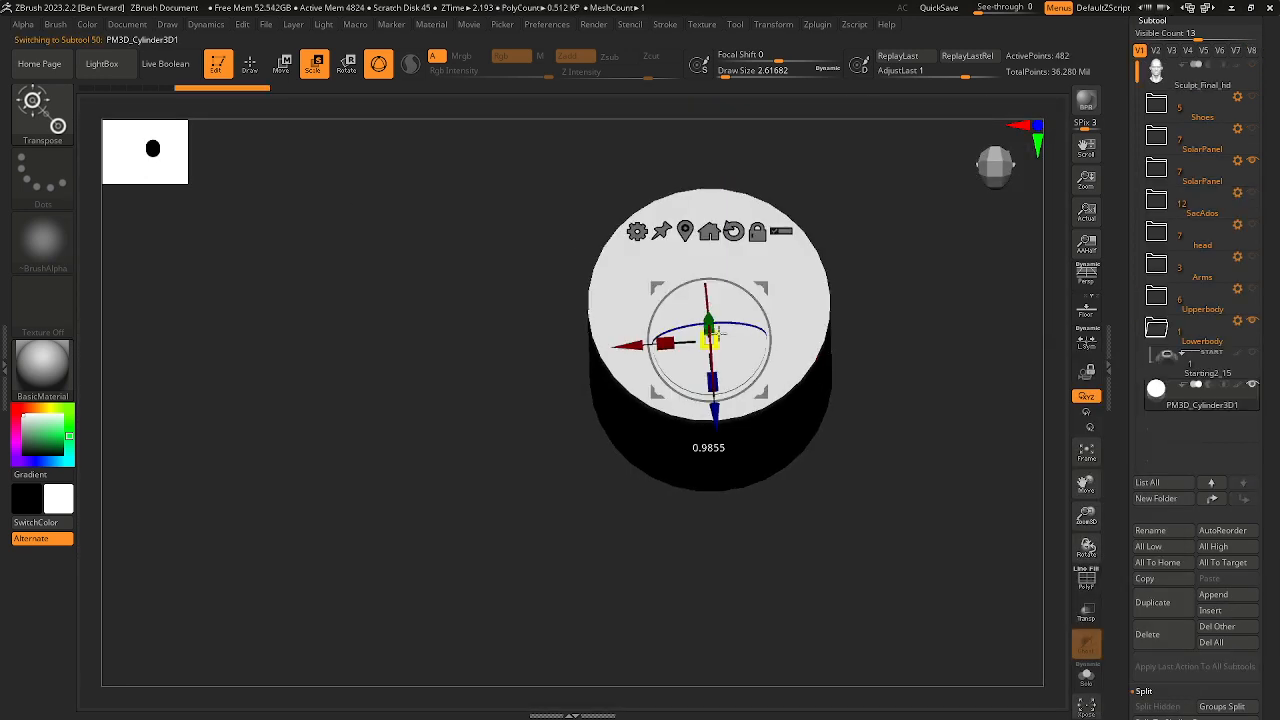
drag(716, 333, 522, 402)
shift+drag(838, 400, 840, 346)
ctrl+right_drag(840, 346, 832, 400)
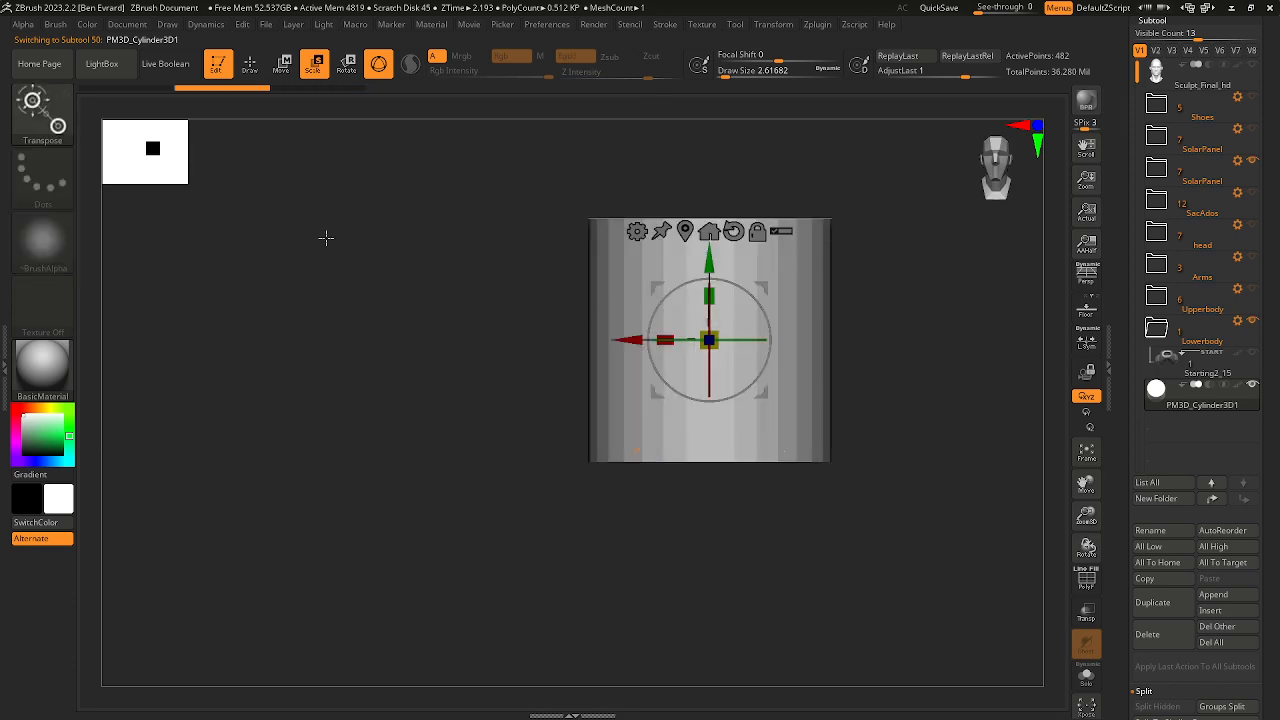
Step: Choose the TransposeSmart brush for the cylinder
click(56, 126)
key(Escape)
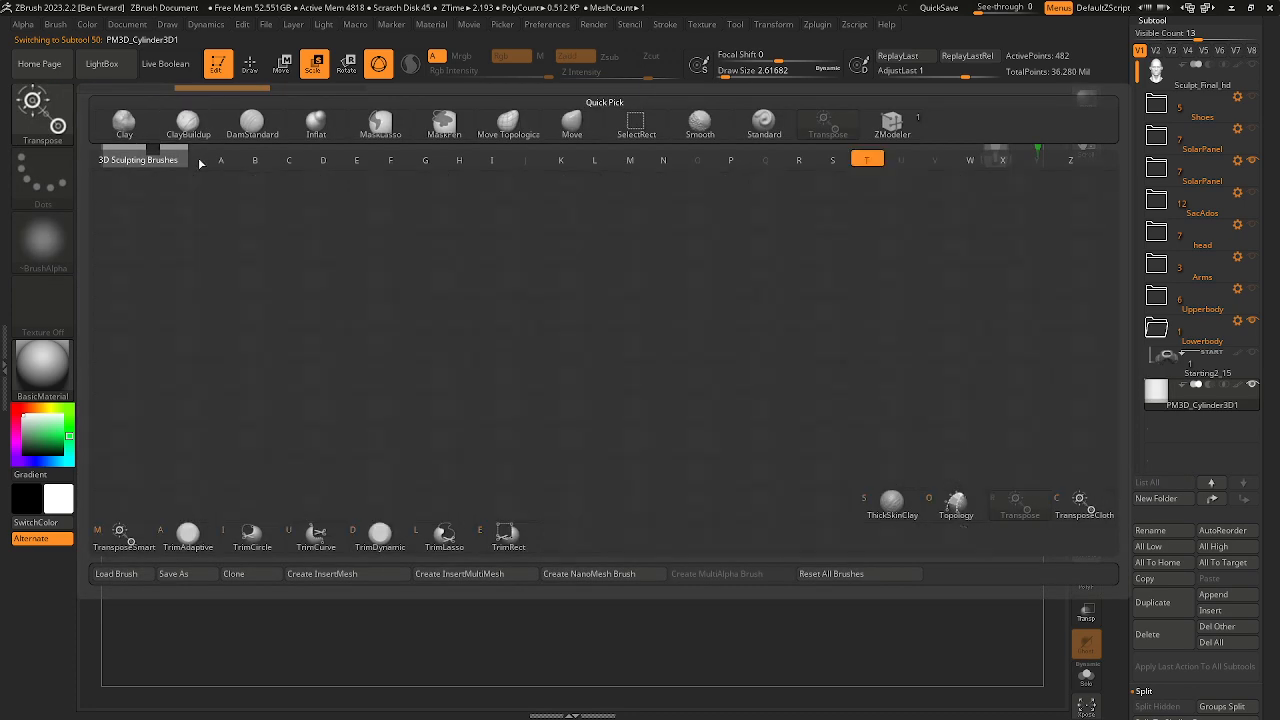
click(64, 126)
key(t)
click(138, 513)
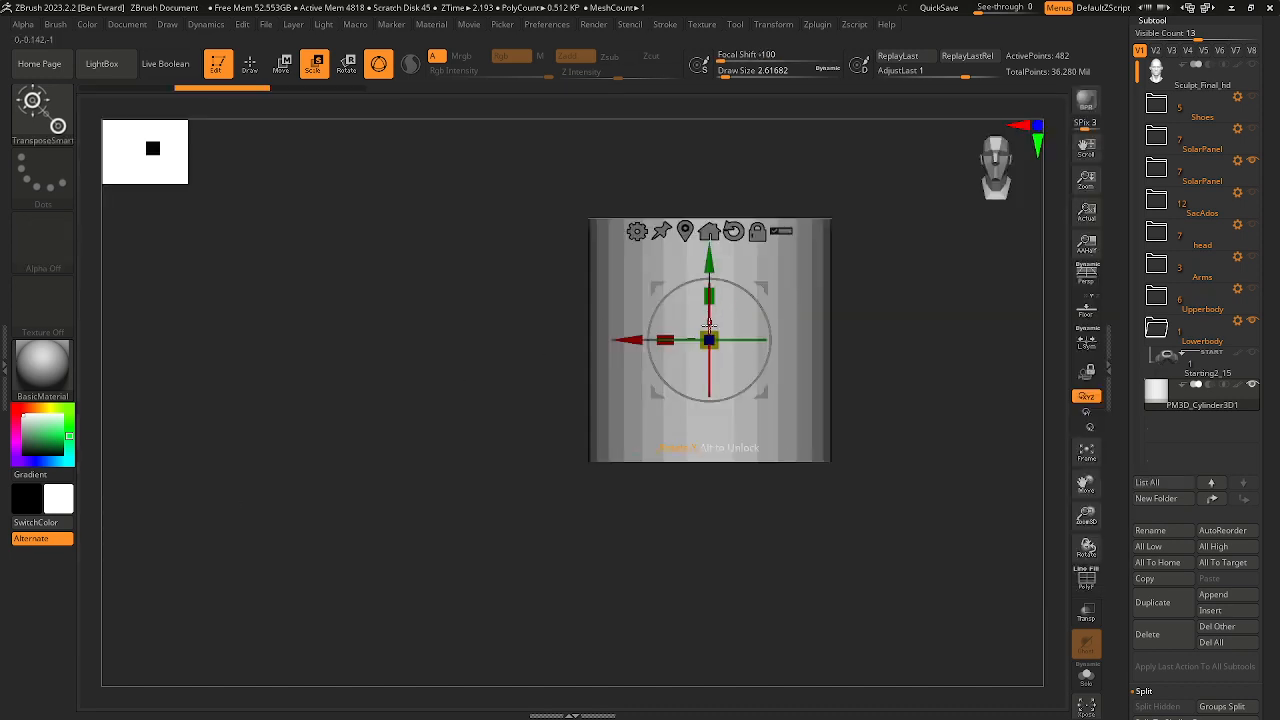
Step: Scale the cylinder down and fit it inside the trousers' waist opening as a plug
drag(708, 325, 802, 379)
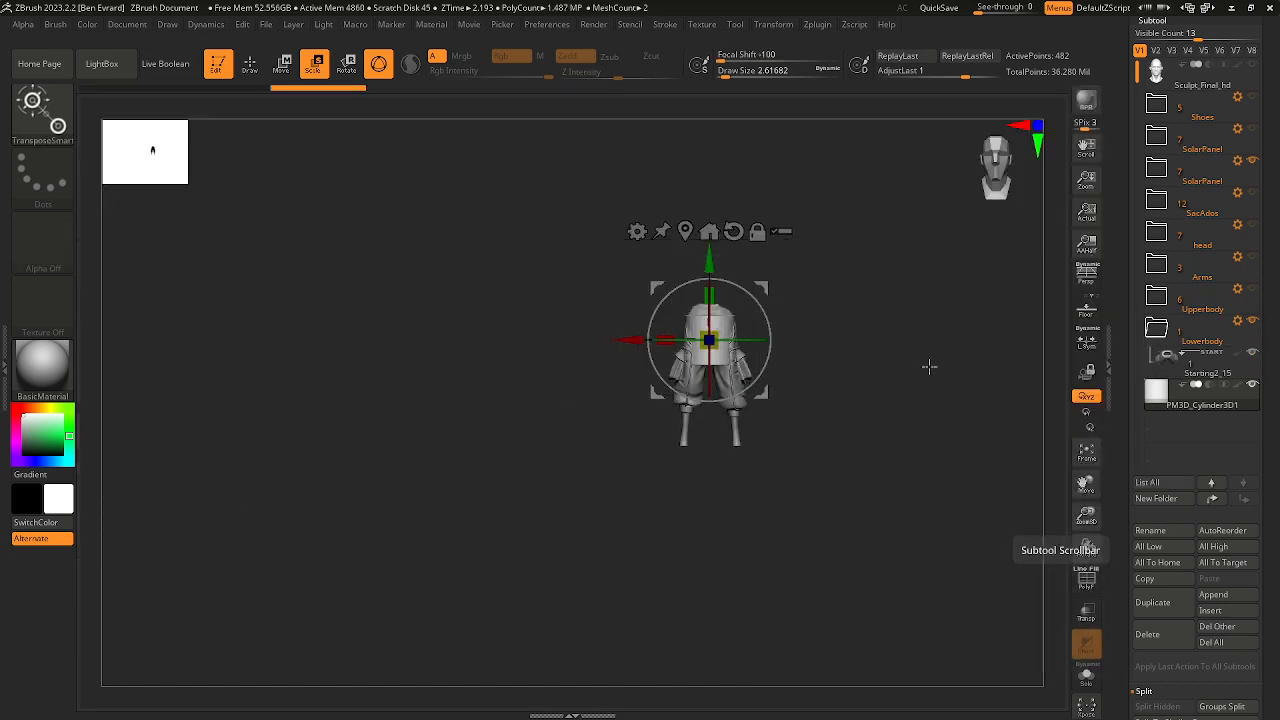
scroll(690, 355, up, 5)
drag(768, 290, 640, 317)
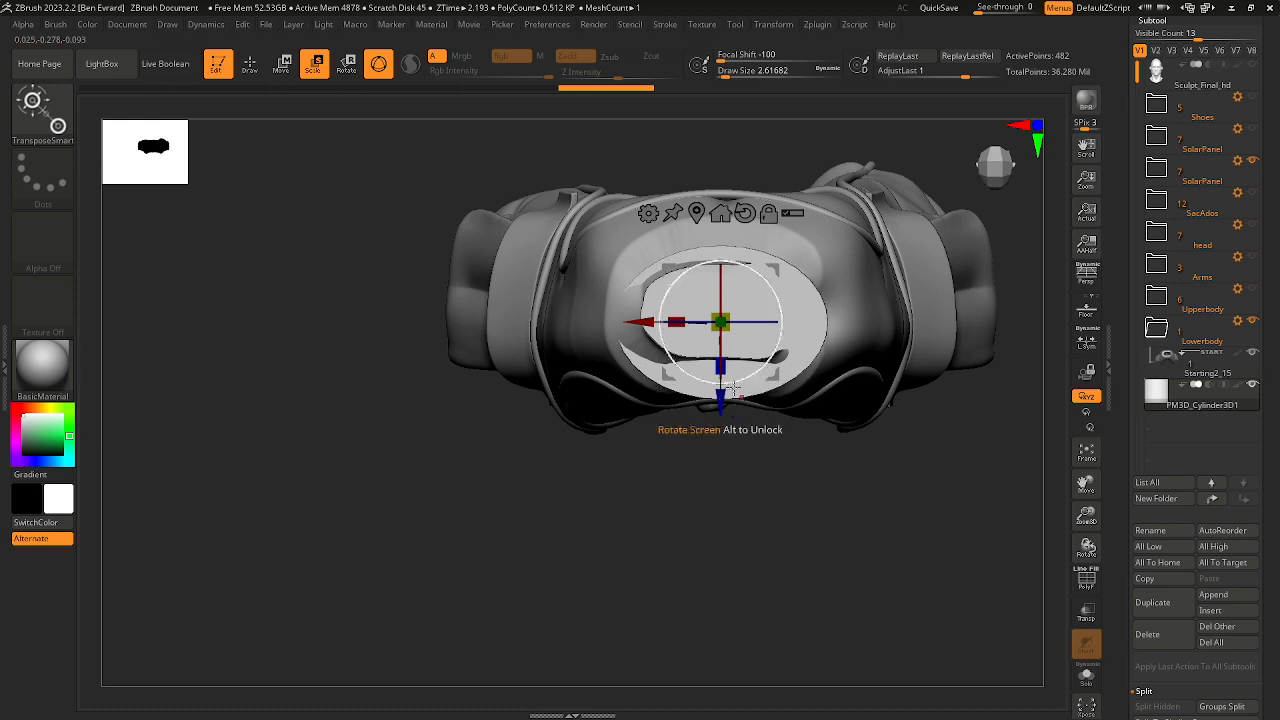
drag(721, 398, 721, 386)
drag(768, 508, 809, 351)
Step: Copy the cylinder down to the character's left lower leg and scale it to fit the leg's open end
drag(789, 232, 817, 330)
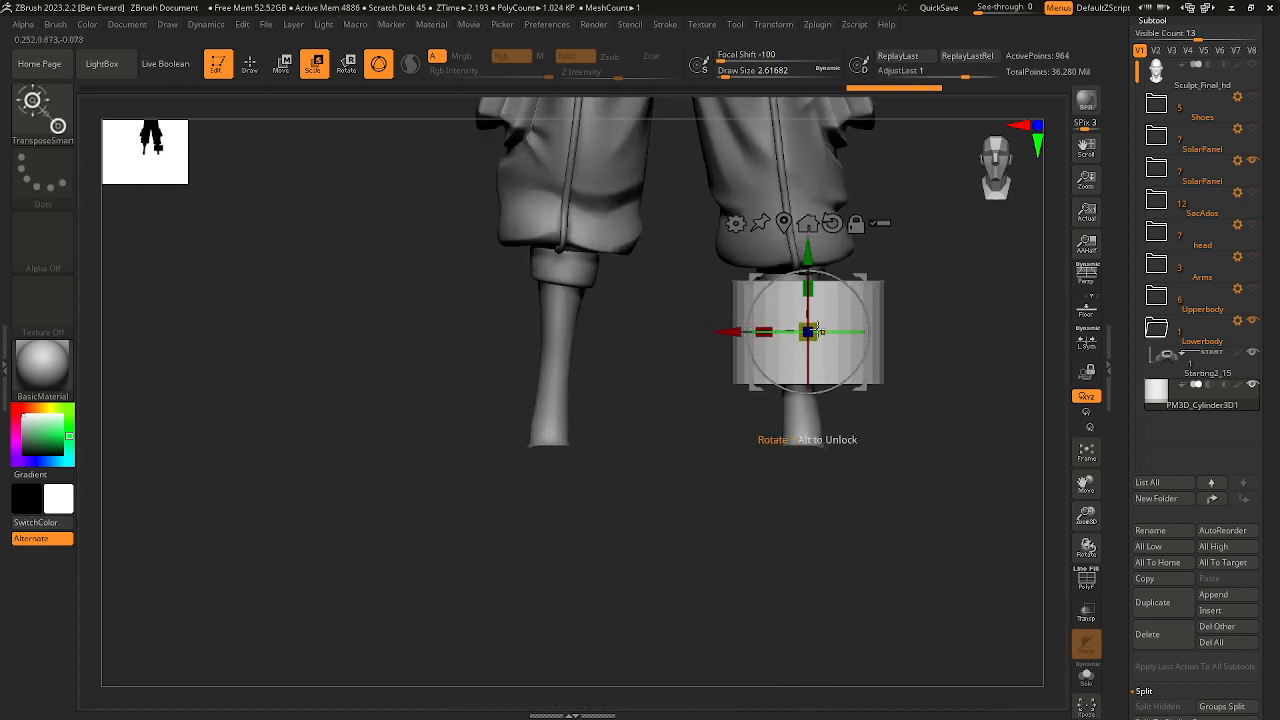
drag(808, 252, 808, 372)
drag(914, 436, 890, 400)
drag(742, 470, 777, 476)
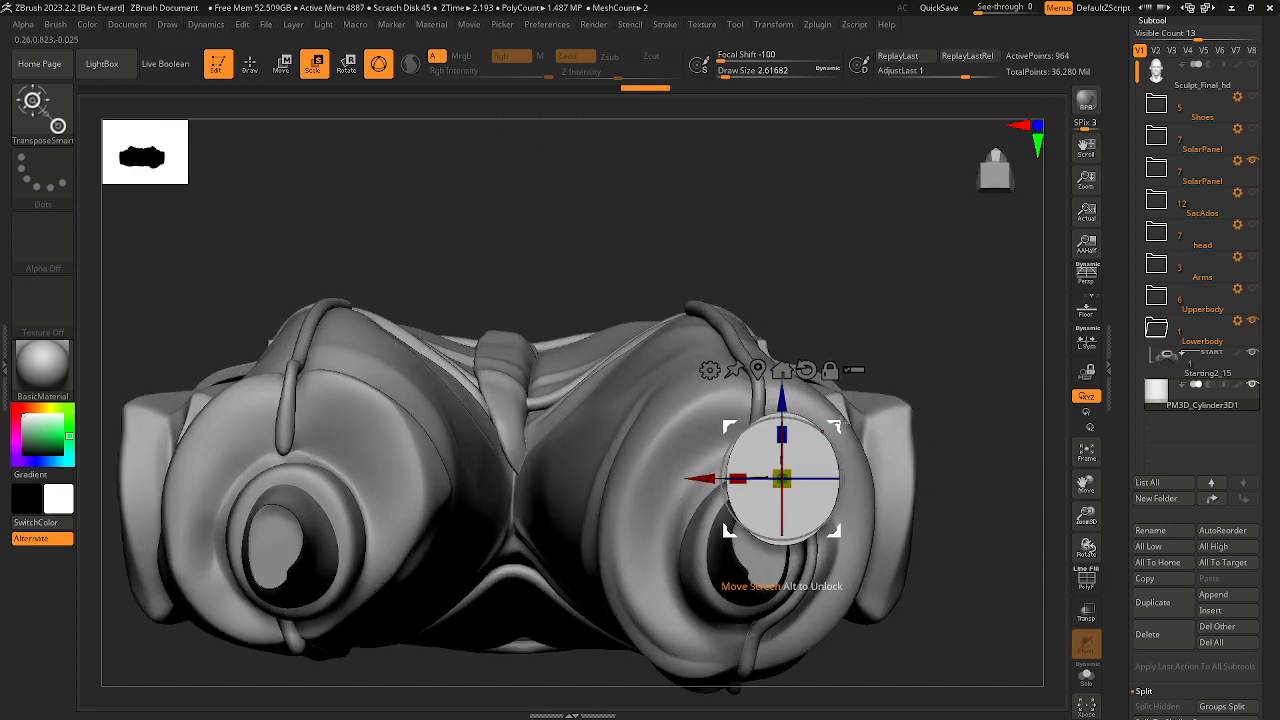
drag(835, 428, 810, 493)
mouse_move(870, 484)
right_down()
mouse_move(894, 577)
mouse_move(864, 484)
right_up()
drag(794, 401, 802, 382)
right_drag(808, 420, 876, 490)
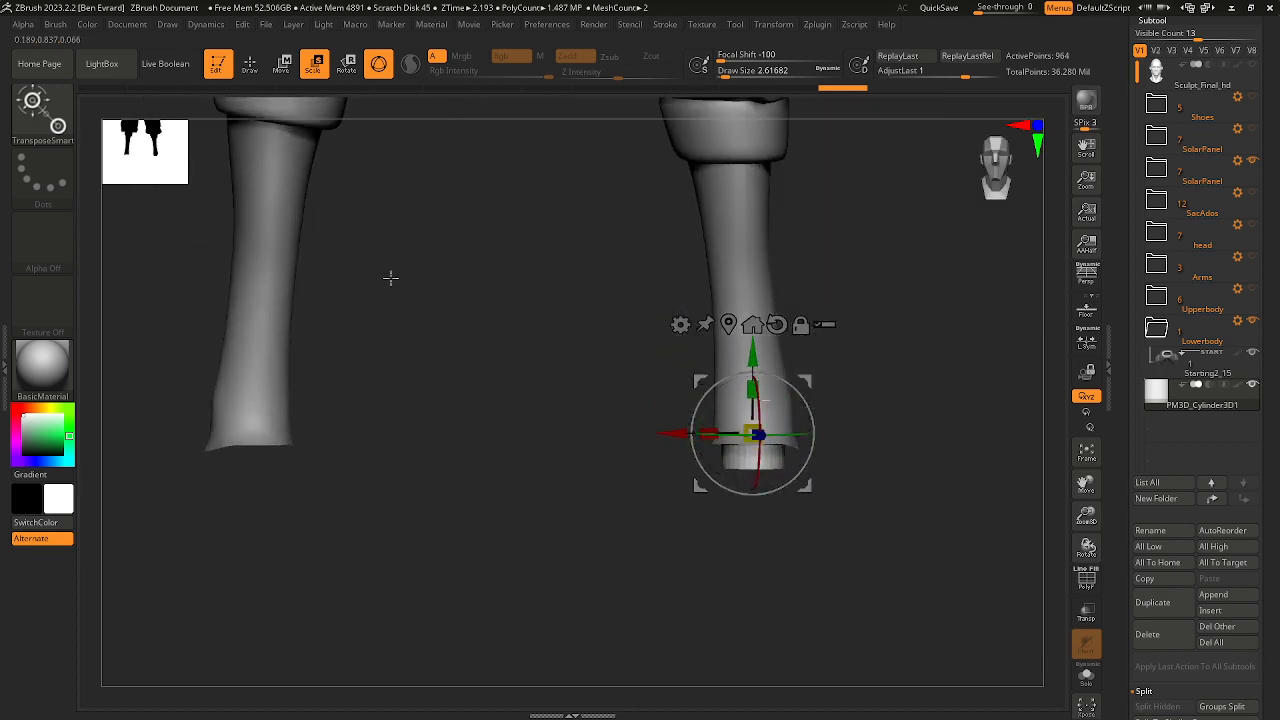
Step: Pull the left leg plug's rim outward with the Move brush to match the leg opening's outline
click(35, 112)
key(m)
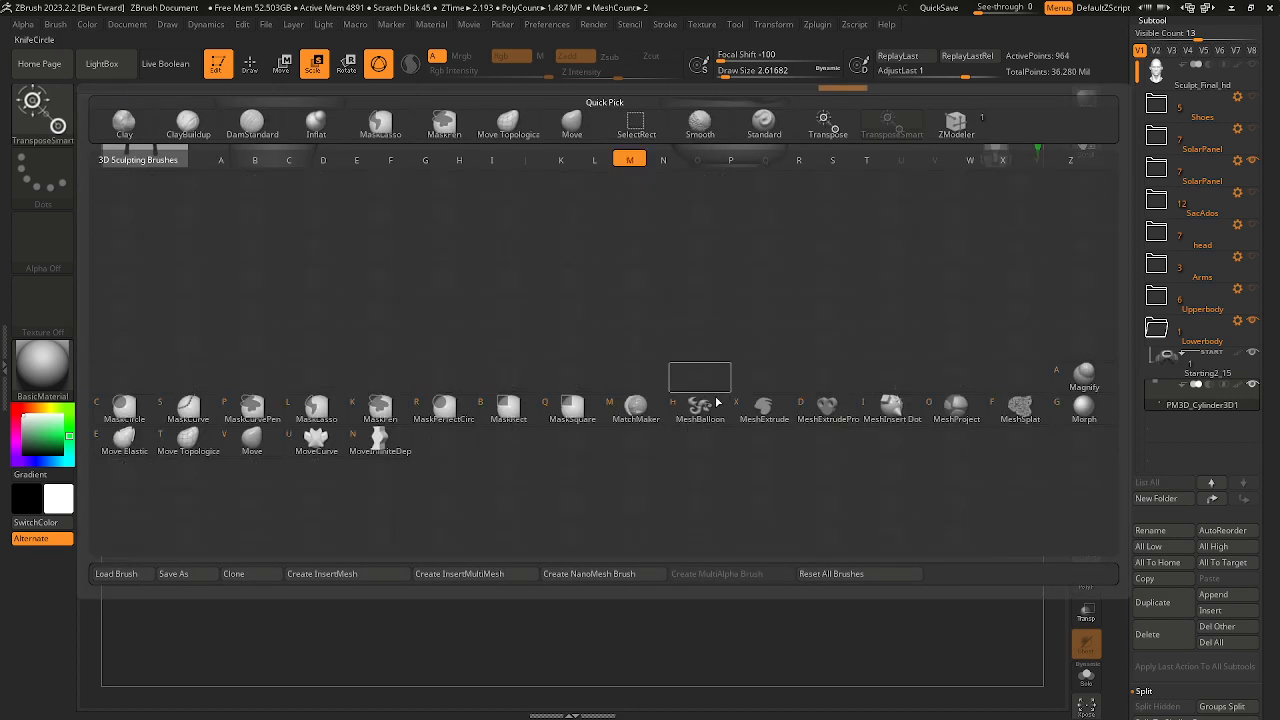
click(252, 440)
mouse_move(632, 471)
right_down()
mouse_move(806, 466)
mouse_move(842, 482)
mouse_move(769, 443)
right_up()
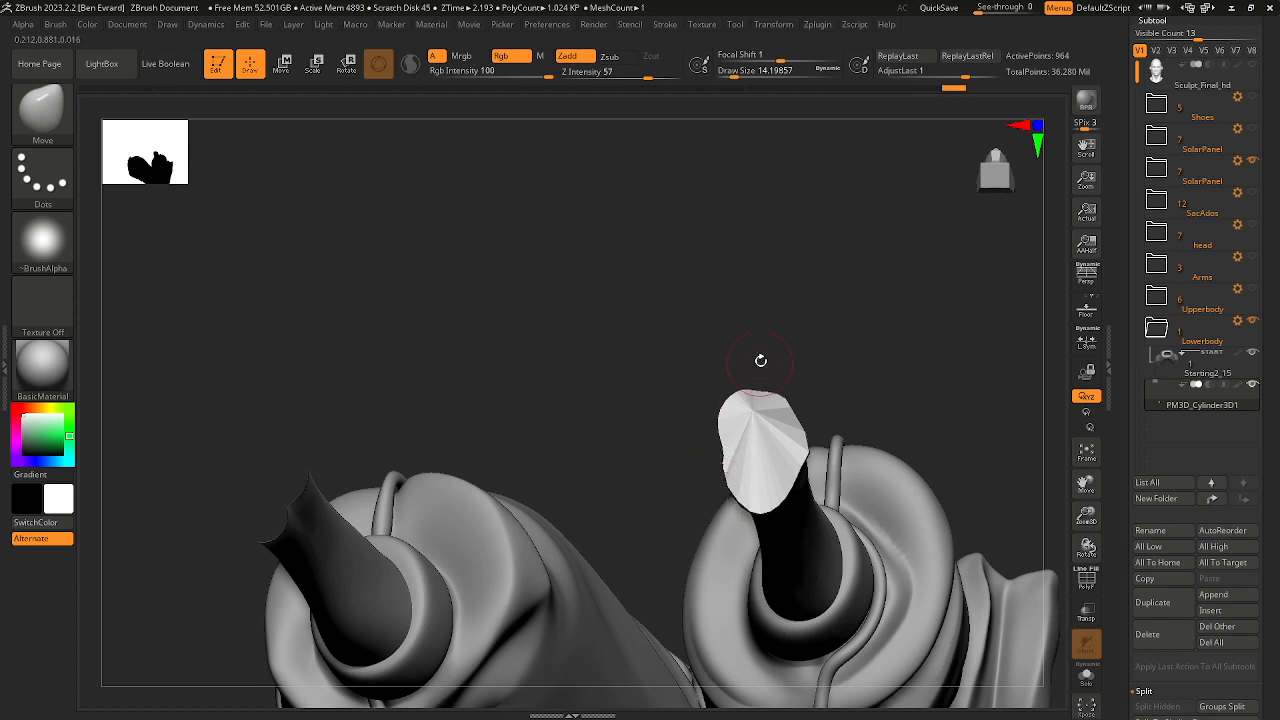
right_drag(761, 360, 791, 411)
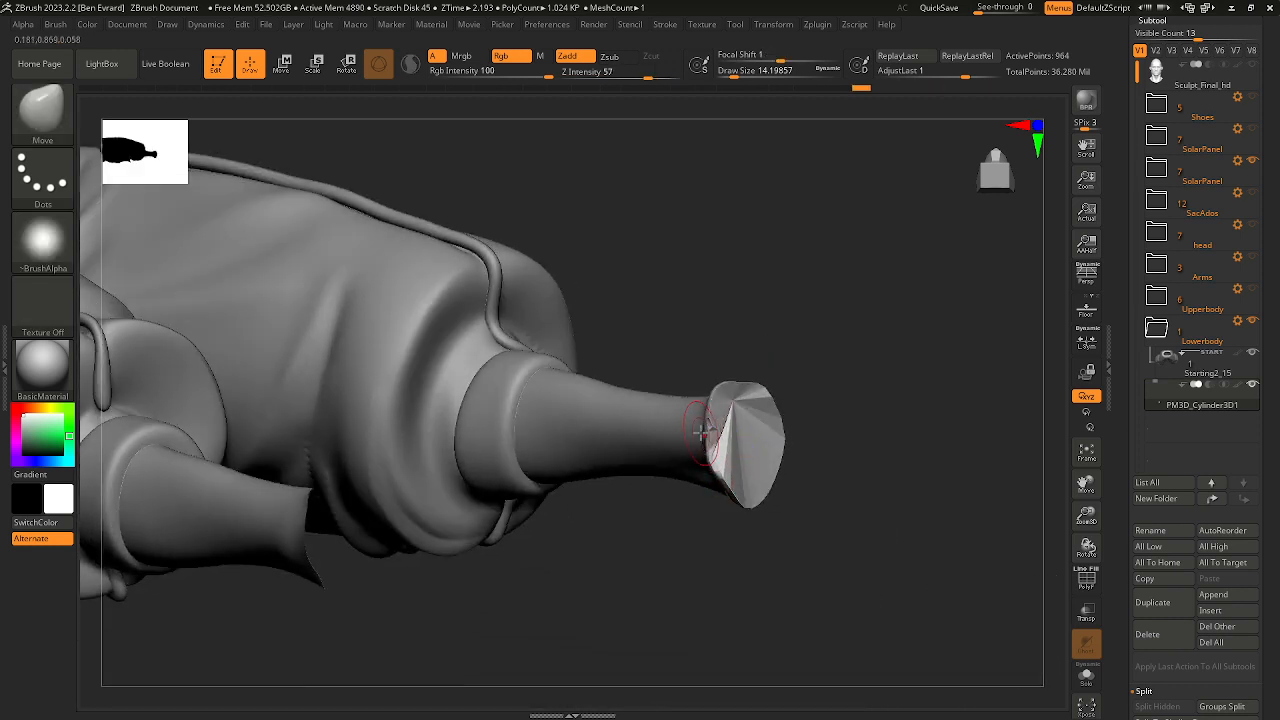
drag(702, 432, 714, 422)
right_drag(762, 356, 738, 424)
drag(738, 424, 746, 415)
right_drag(766, 340, 700, 400)
Step: Enlarge the Move brush to about 25 and shape the plug's rim against the leg's open end
key(space)
click(737, 390)
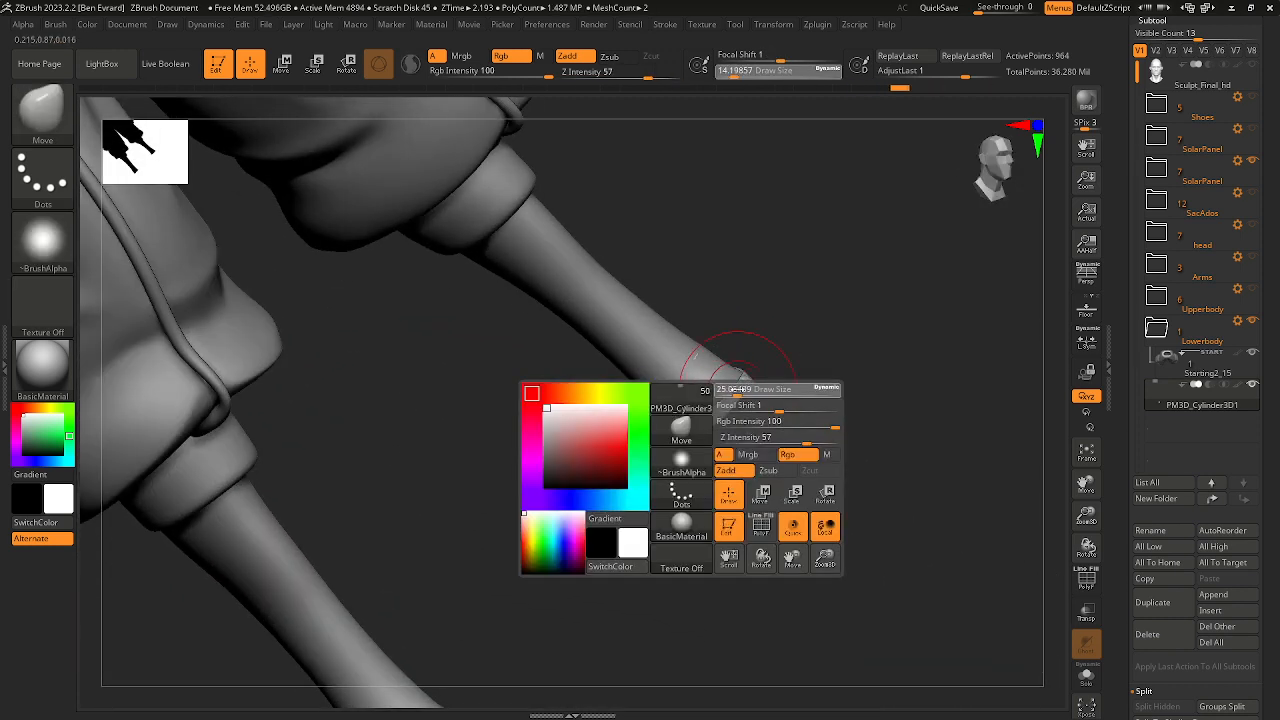
right_drag(755, 363, 733, 398)
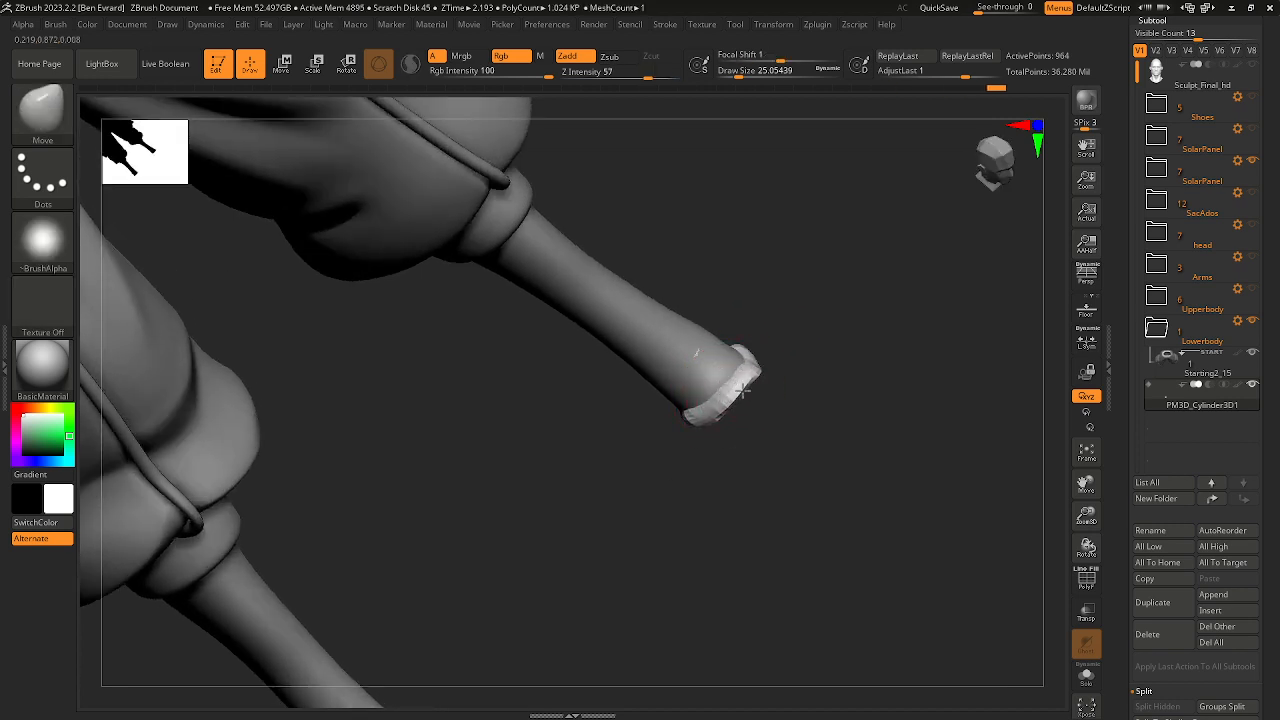
right_drag(741, 392, 752, 486)
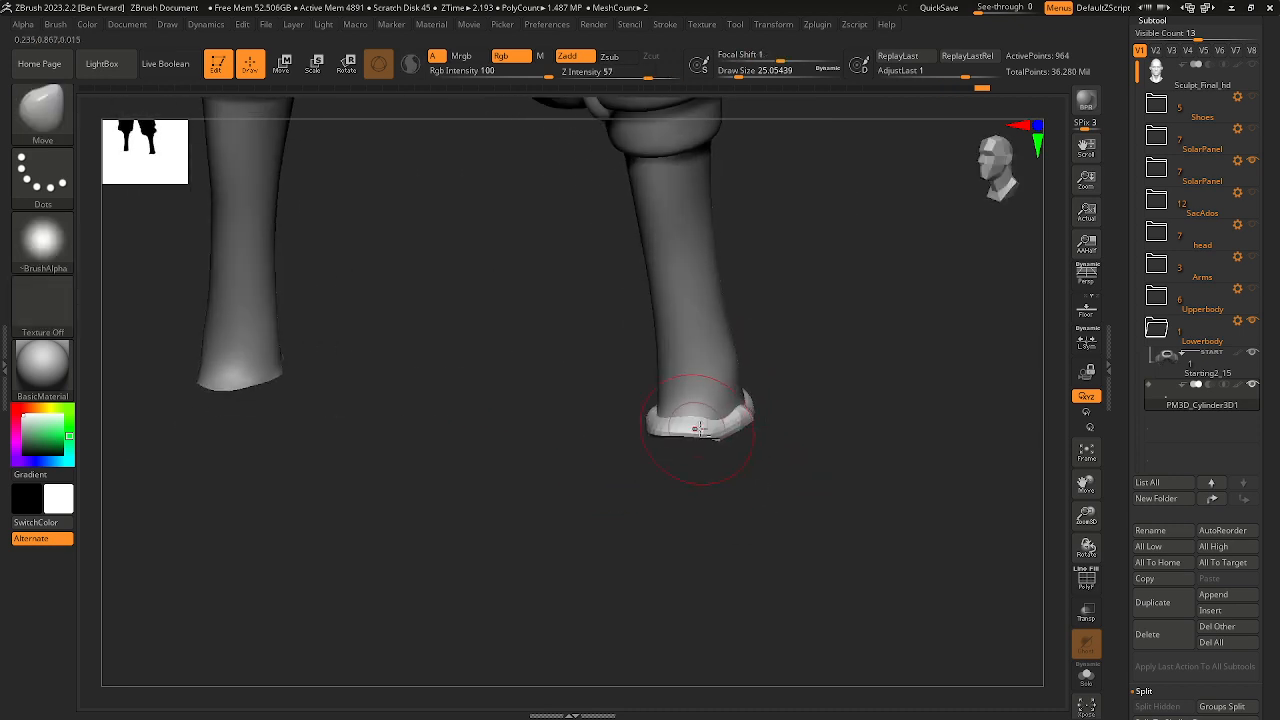
mouse_move(691, 416)
right_down()
mouse_move(757, 396)
mouse_move(837, 317)
mouse_move(750, 352)
mouse_move(581, 238)
right_up()
Step: Mirror the leg plug onto the opposite leg with SubTool Master
click(816, 26)
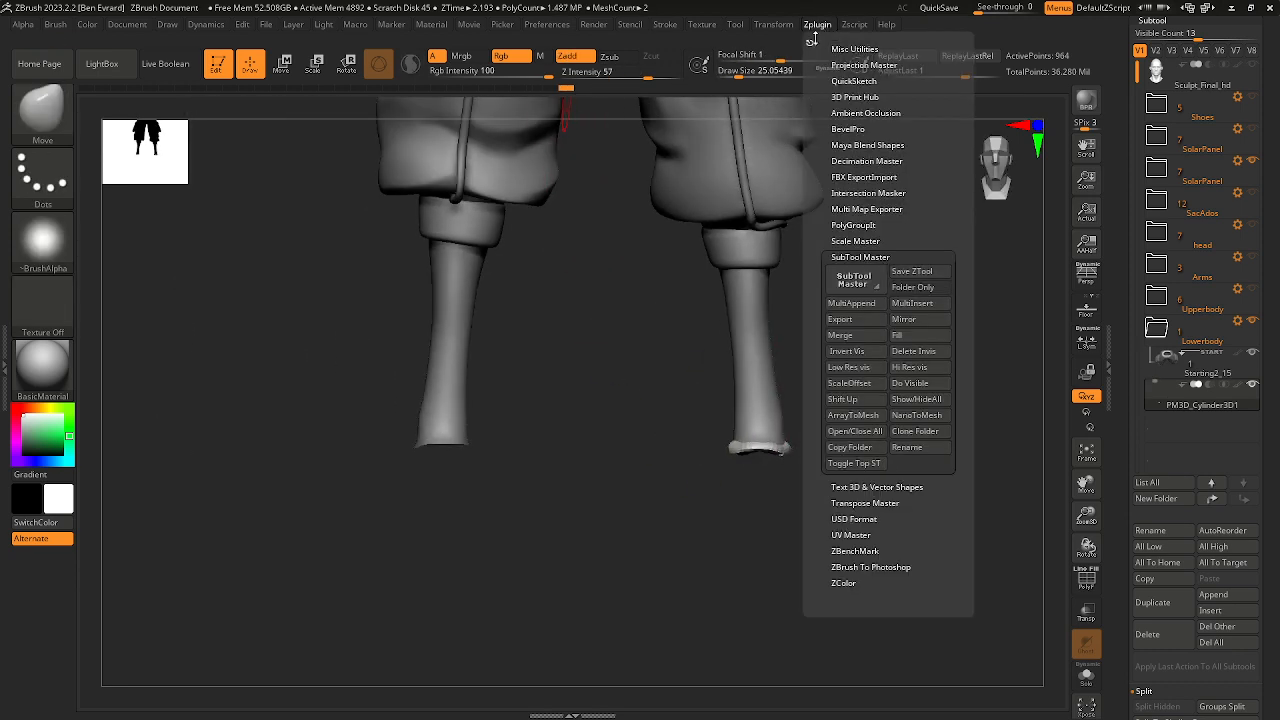
click(920, 343)
click(688, 338)
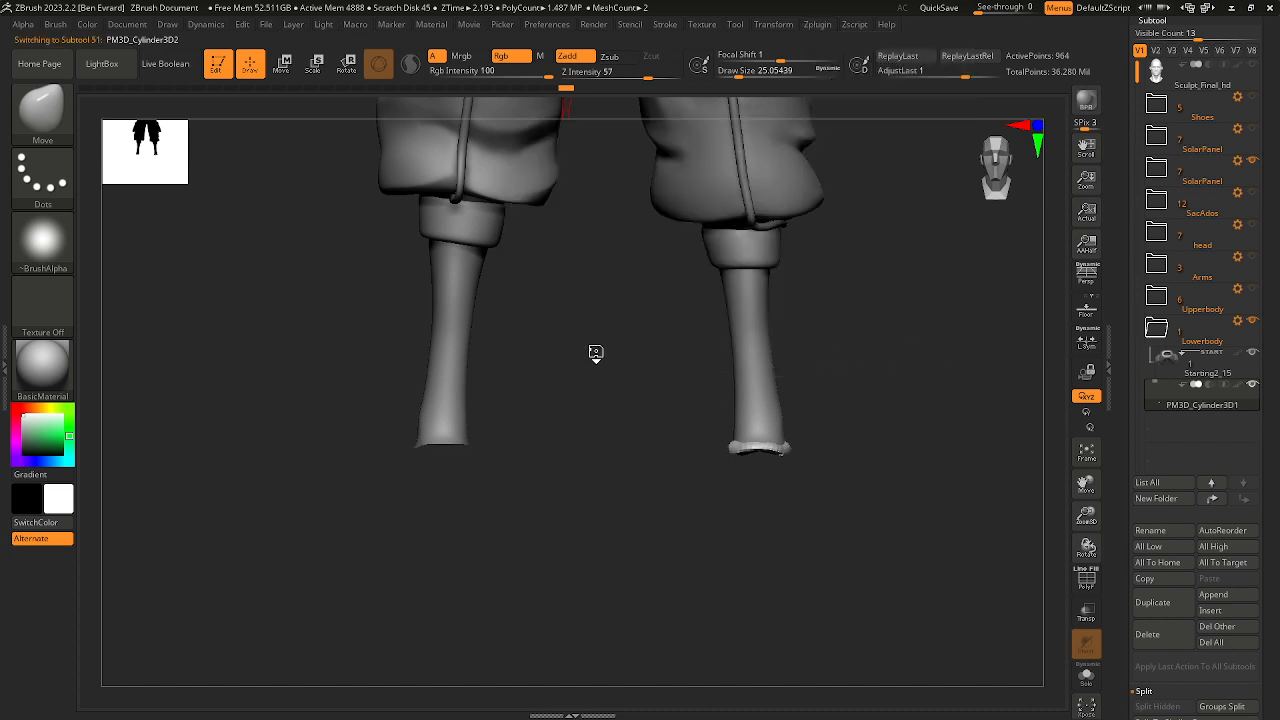
Step: Select the trousers subtool Starting2_15 and merge the PM3D_Cylinder3D1 plugs down into it
ctrl+right_drag(788, 370, 854, 289)
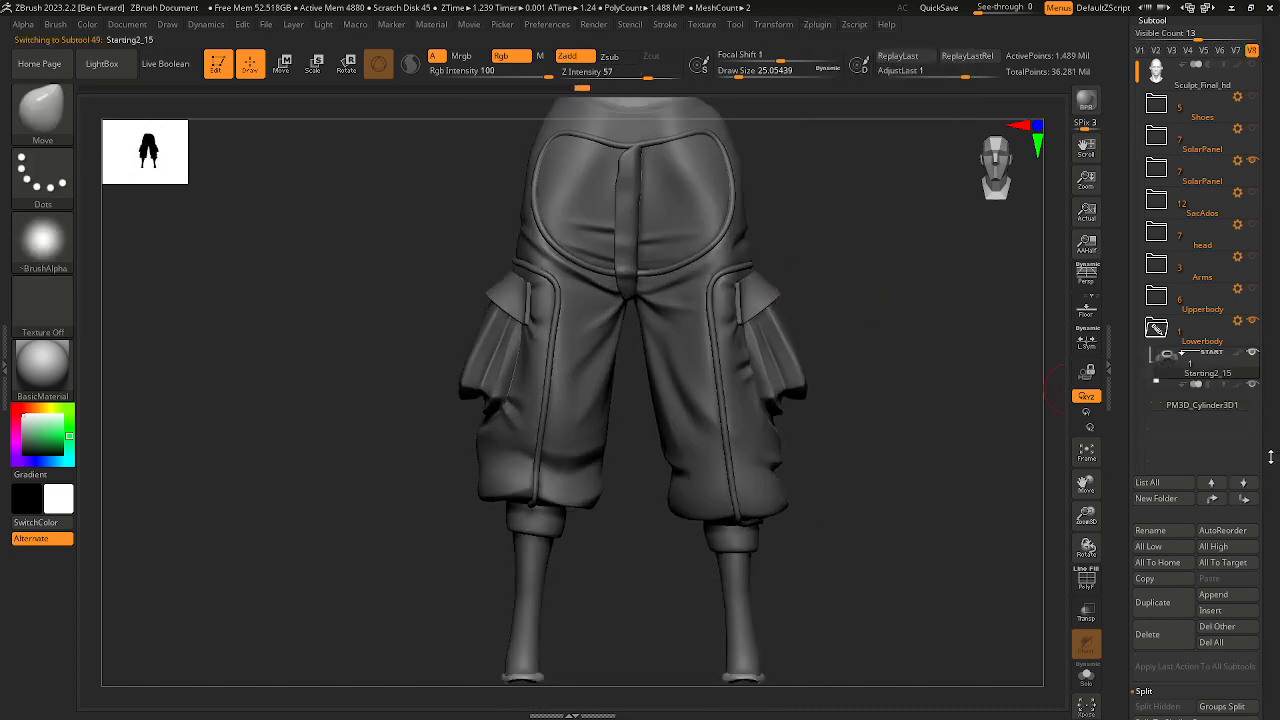
drag(1271, 457, 1270, 234)
scroll(1275, 513, down, 3)
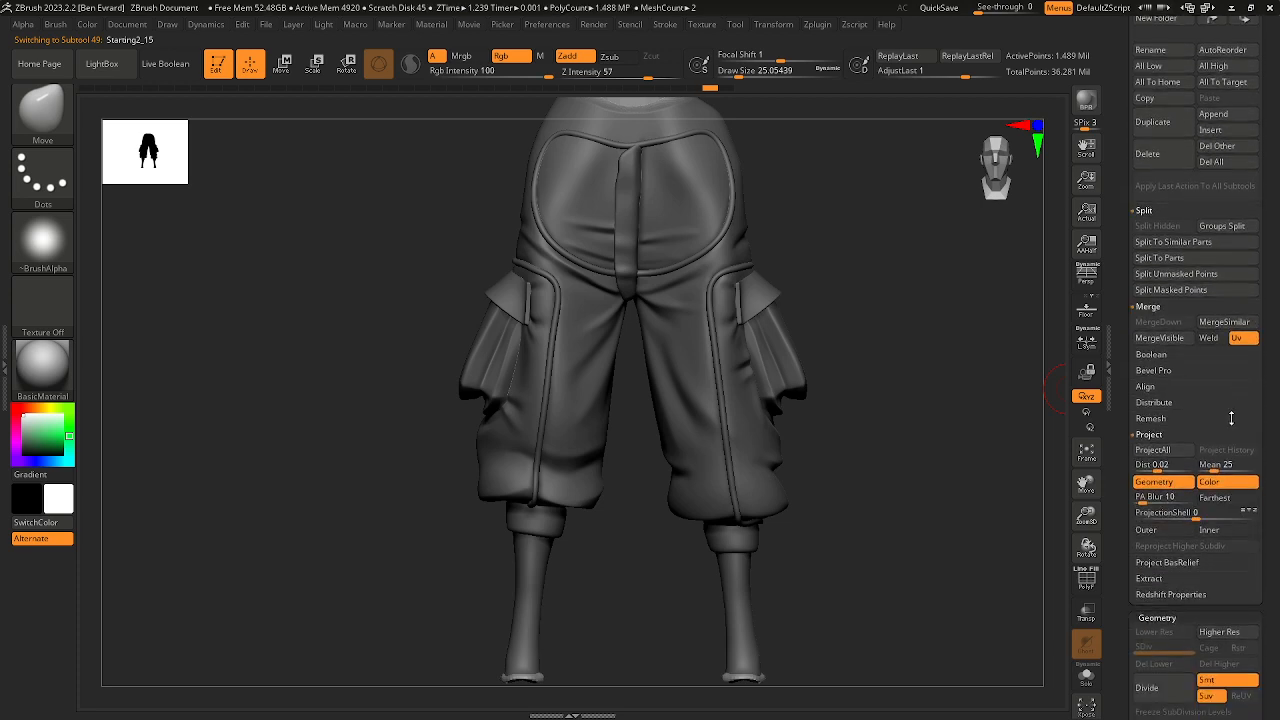
scroll(1230, 440, down, 1)
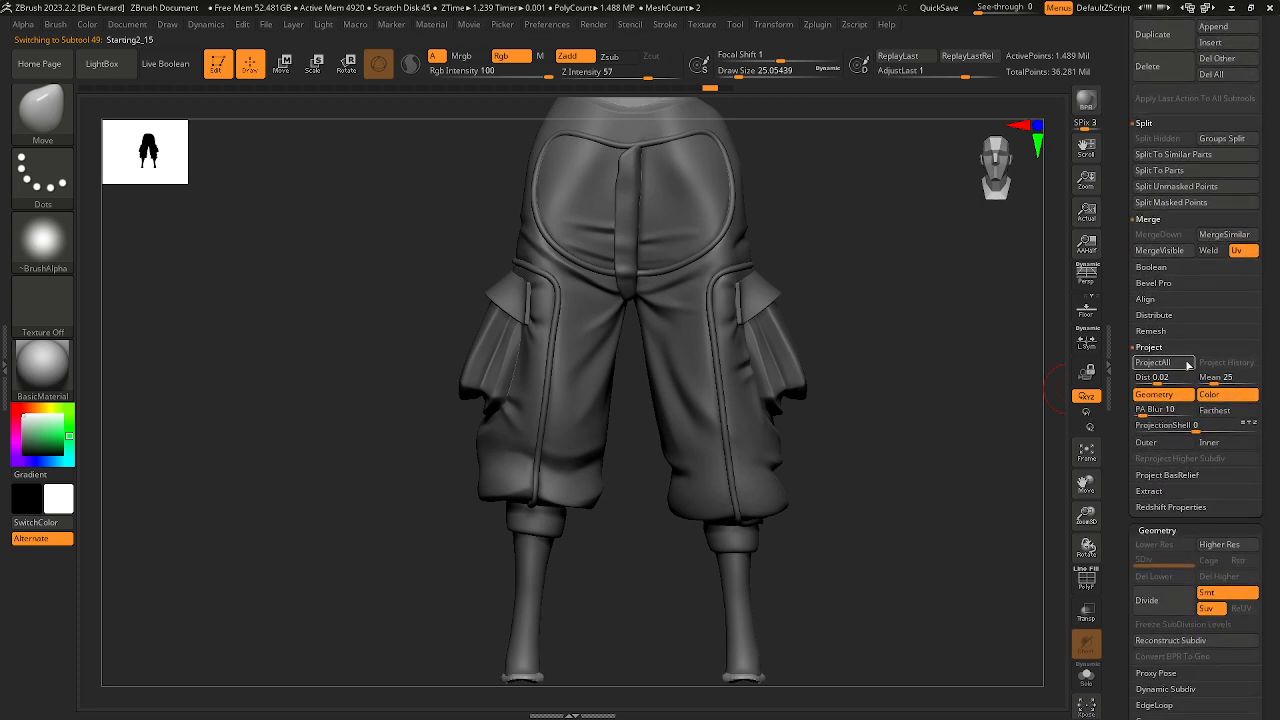
scroll(1201, 394, up, 2)
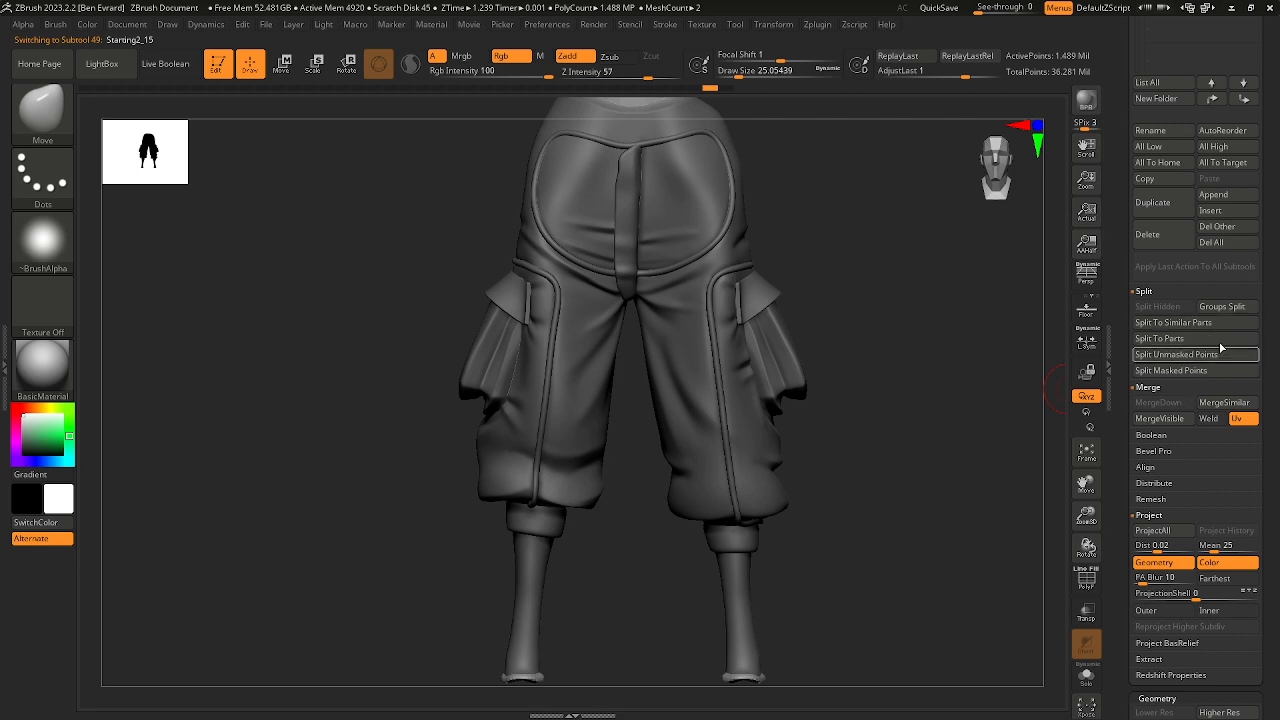
key(shift)
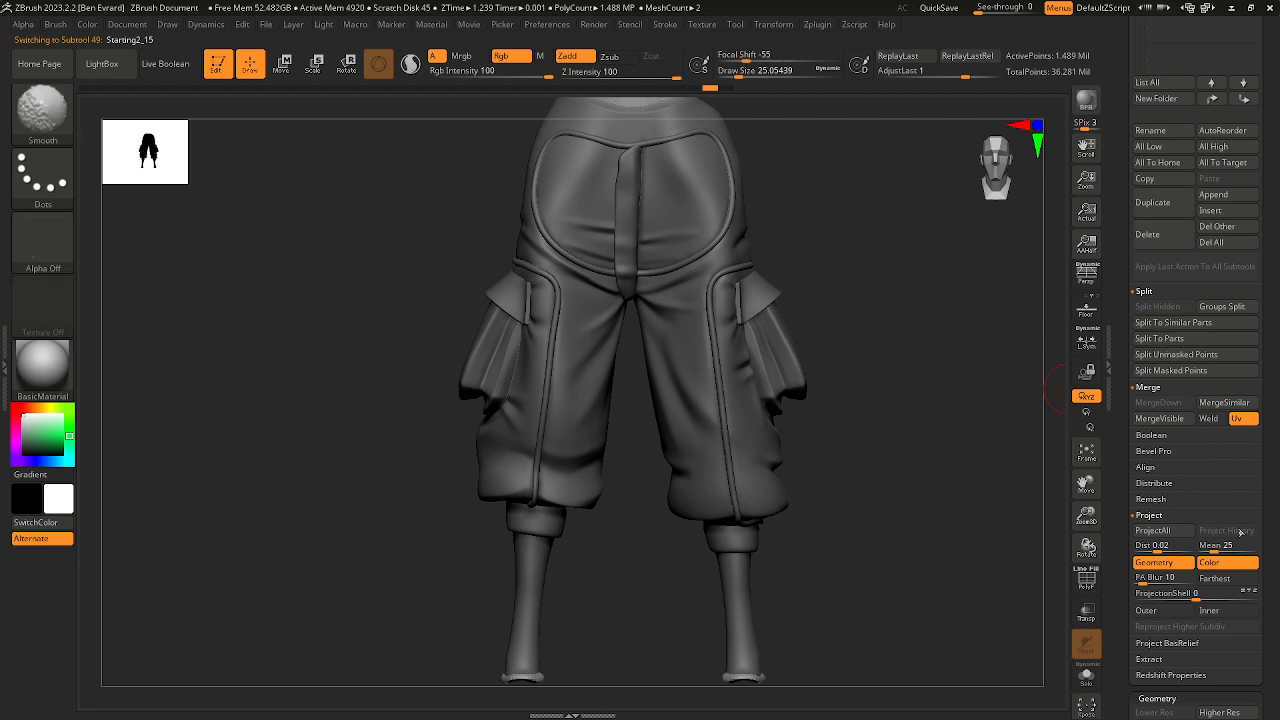
scroll(1268, 472, up, 5)
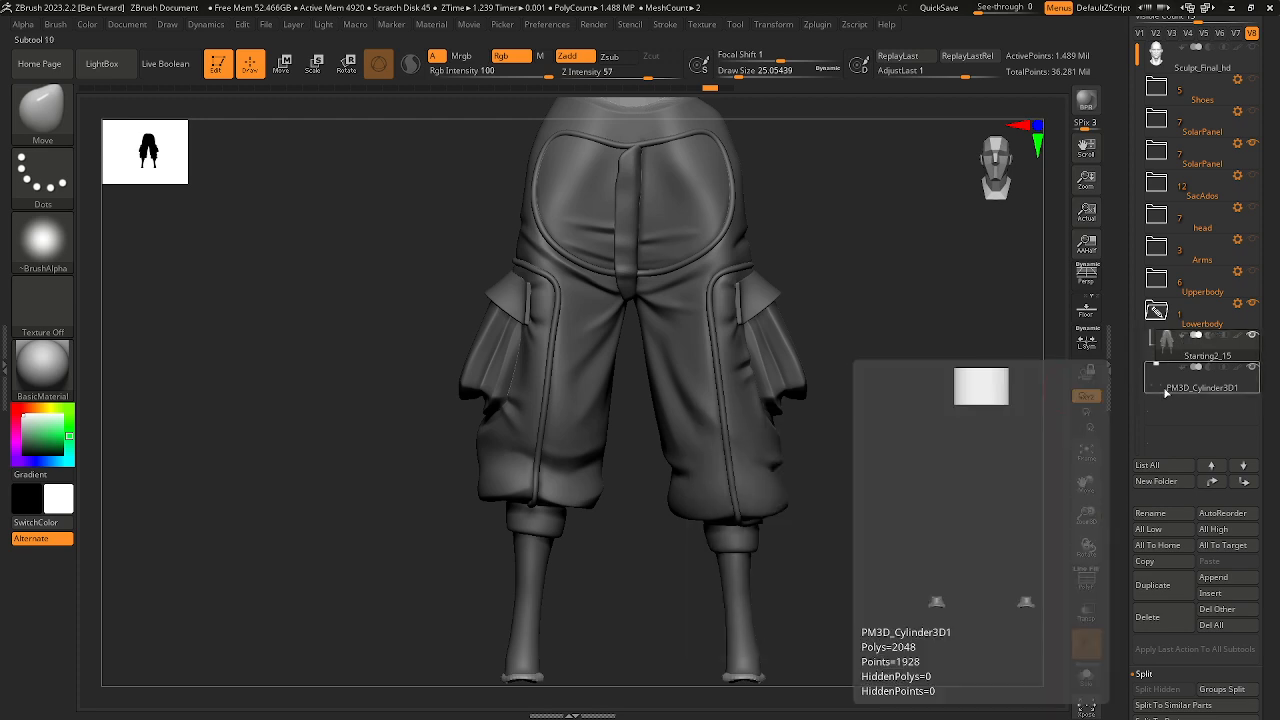
drag(1166, 387, 1168, 353)
click(1190, 377)
scroll(1227, 341, down, 6)
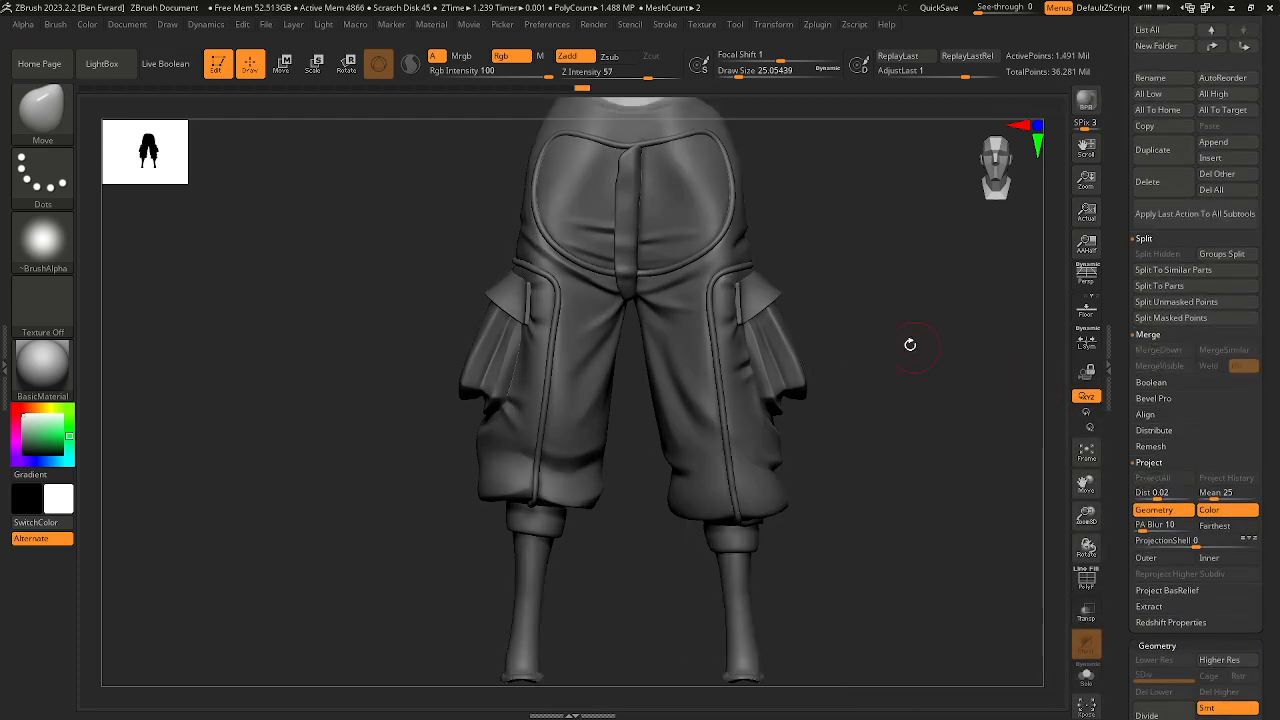
Step: DynaMesh the merged trousers and plugs at resolution 304
drag(909, 345, 920, 371)
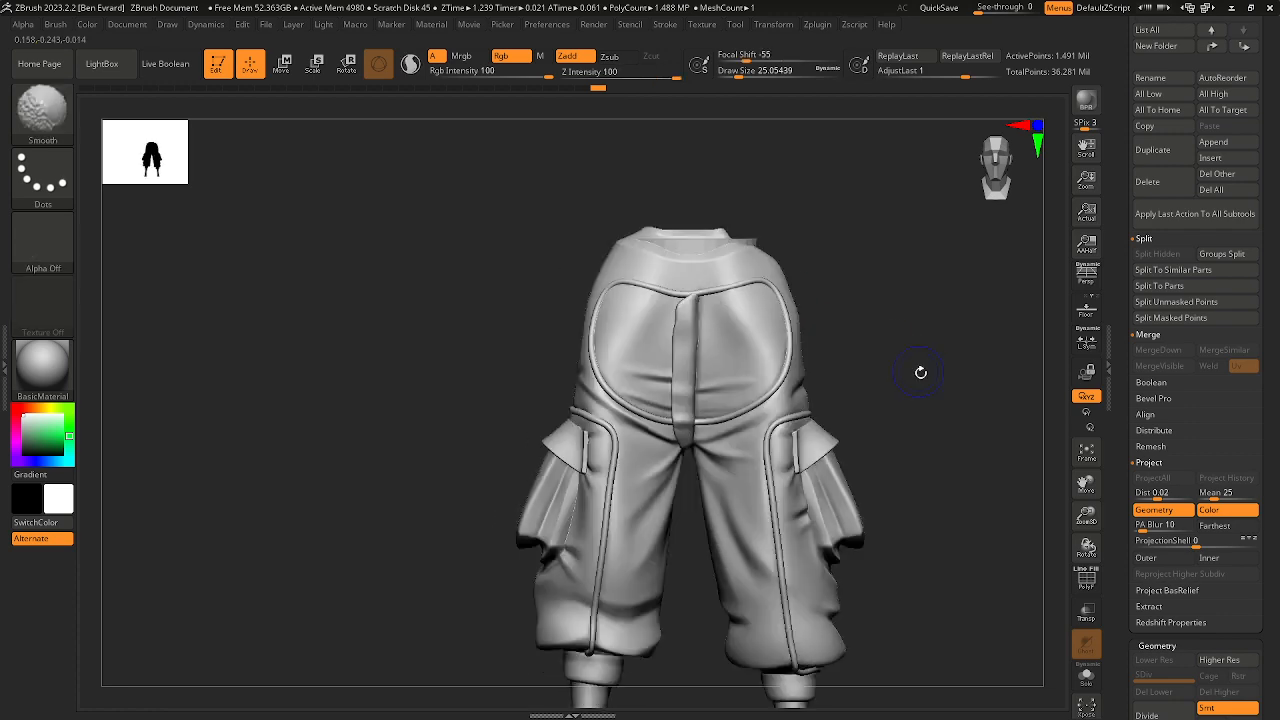
scroll(1255, 420, down, 5)
scroll(1249, 330, down, 3)
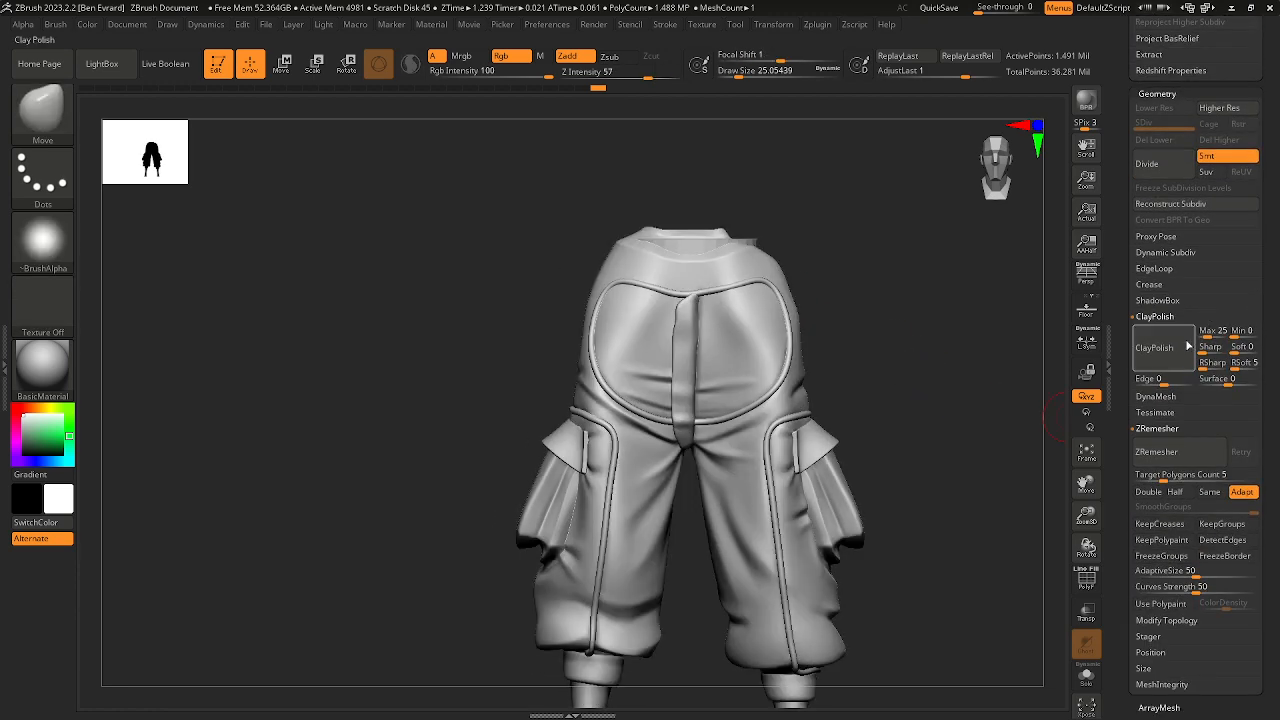
scroll(1255, 578, down, 4)
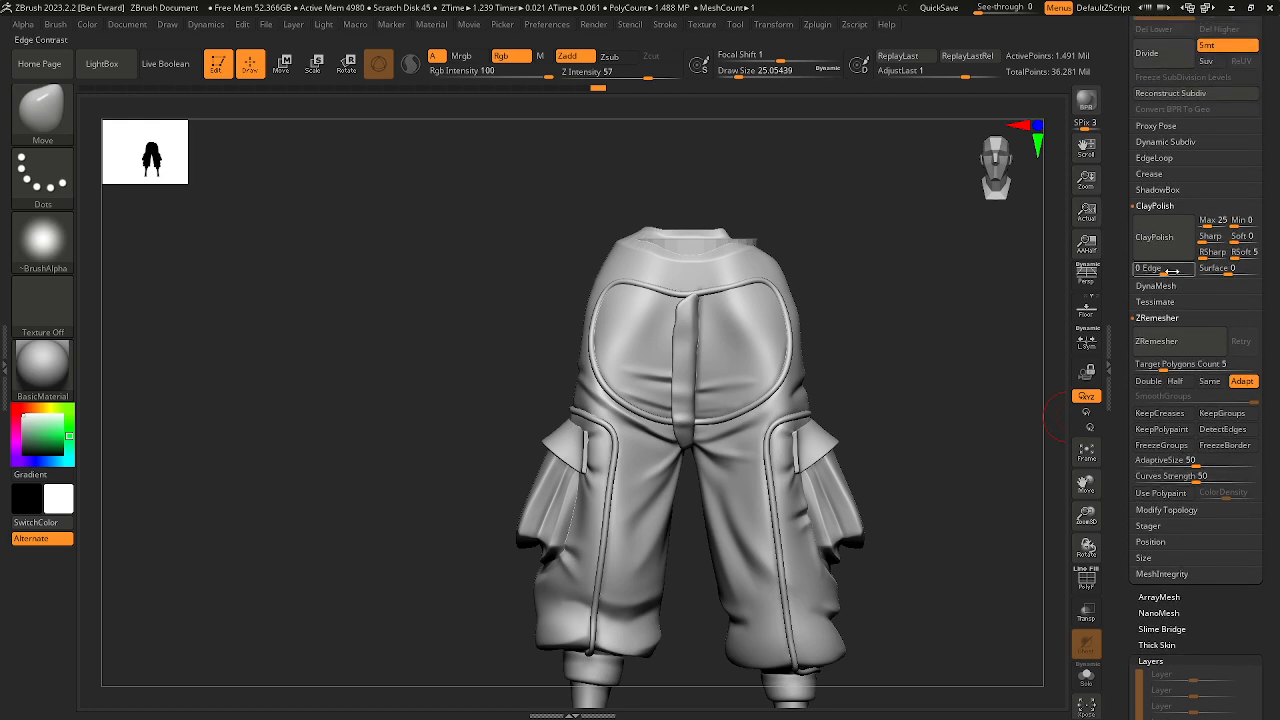
click(1156, 281)
drag(1152, 335, 1160, 335)
click(1160, 312)
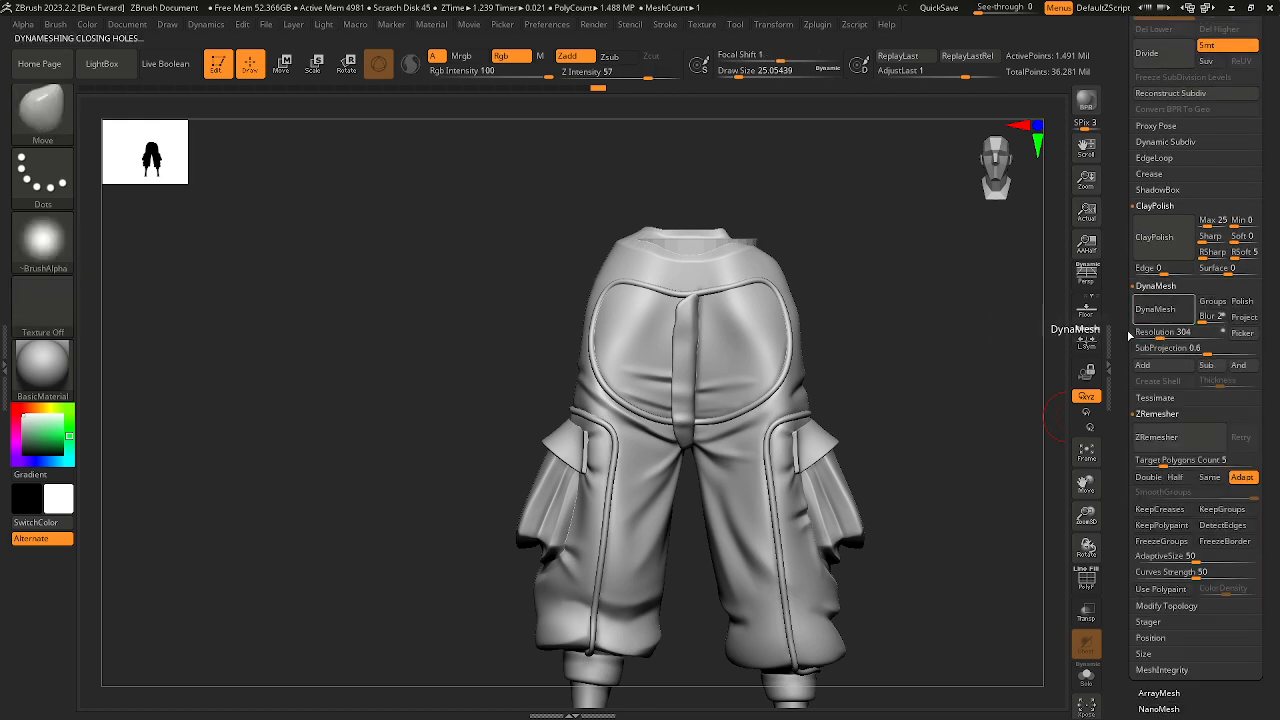
Step: Smooth the closed waist cap at the top of the trousers
mouse_move(903, 440)
alt+mouse_down()
mouse_move(923, 377)
mouse_move(862, 367)
mouse_move(900, 277)
mouse_move(946, 289)
mouse_move(974, 331)
mouse_move(899, 396)
mouse_move(806, 383)
mouse_move(910, 400)
mouse_move(960, 477)
mouse_move(996, 411)
alt+mouse_up()
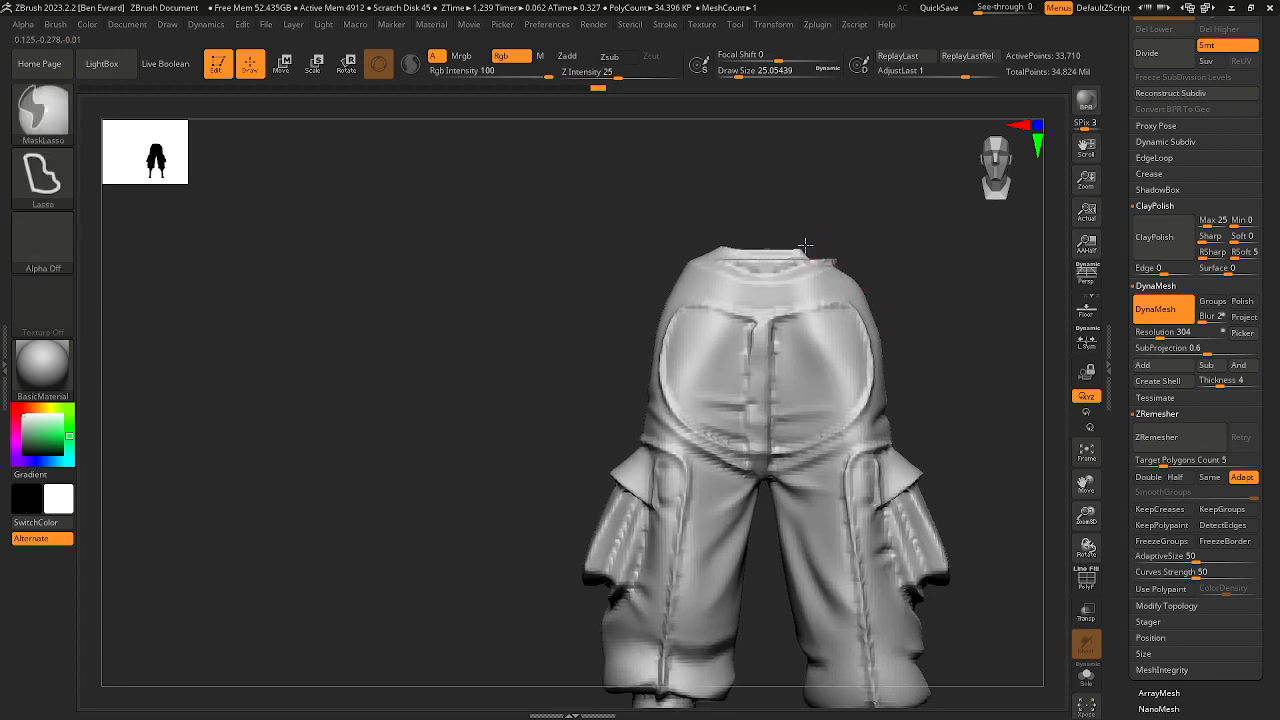
mouse_move(808, 243)
mouse_down()
mouse_move(803, 223)
mouse_move(829, 371)
mouse_move(760, 390)
mouse_up()
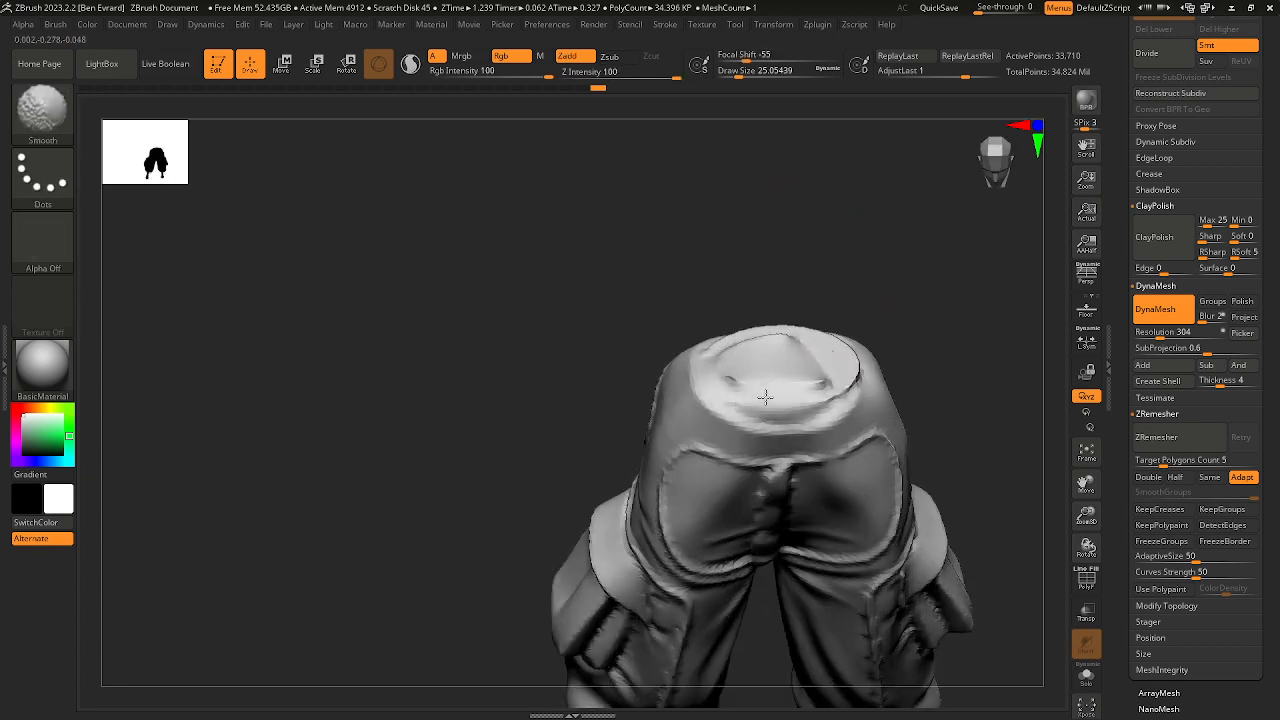
drag(837, 369, 792, 339)
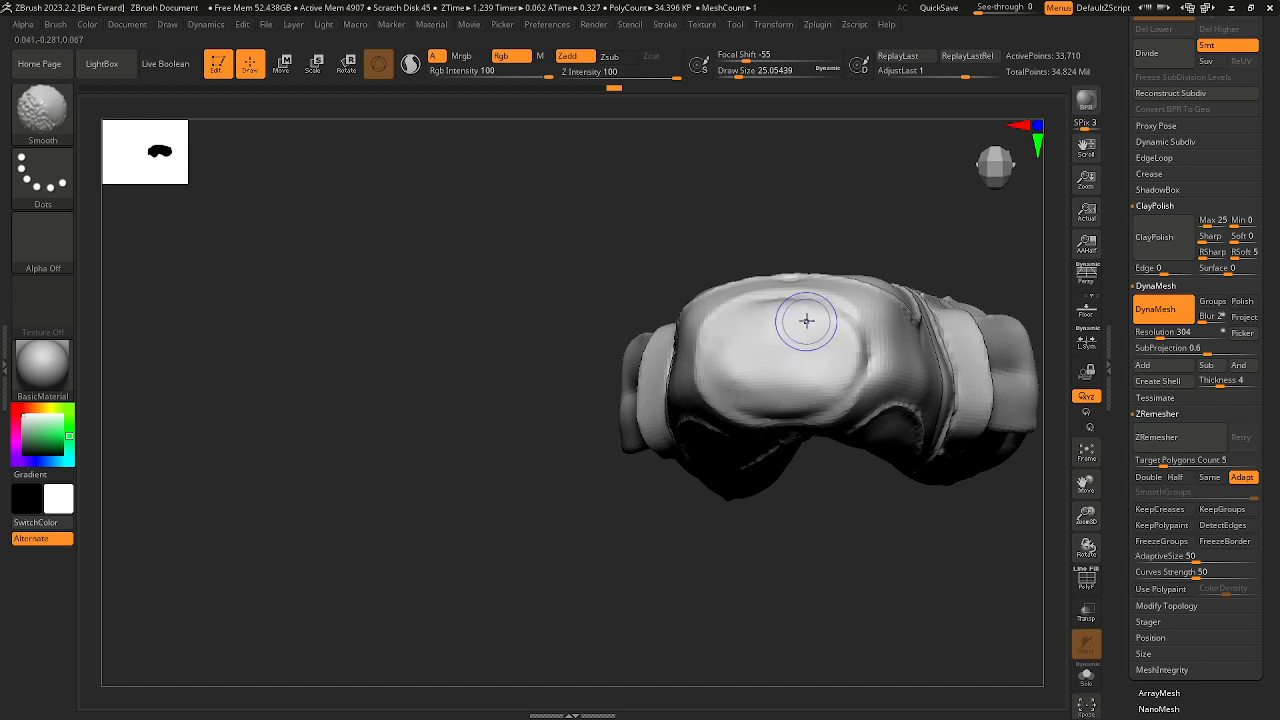
mouse_move(777, 312)
ctrl+right_down()
mouse_move(817, 360)
mouse_move(831, 433)
ctrl+right_up()
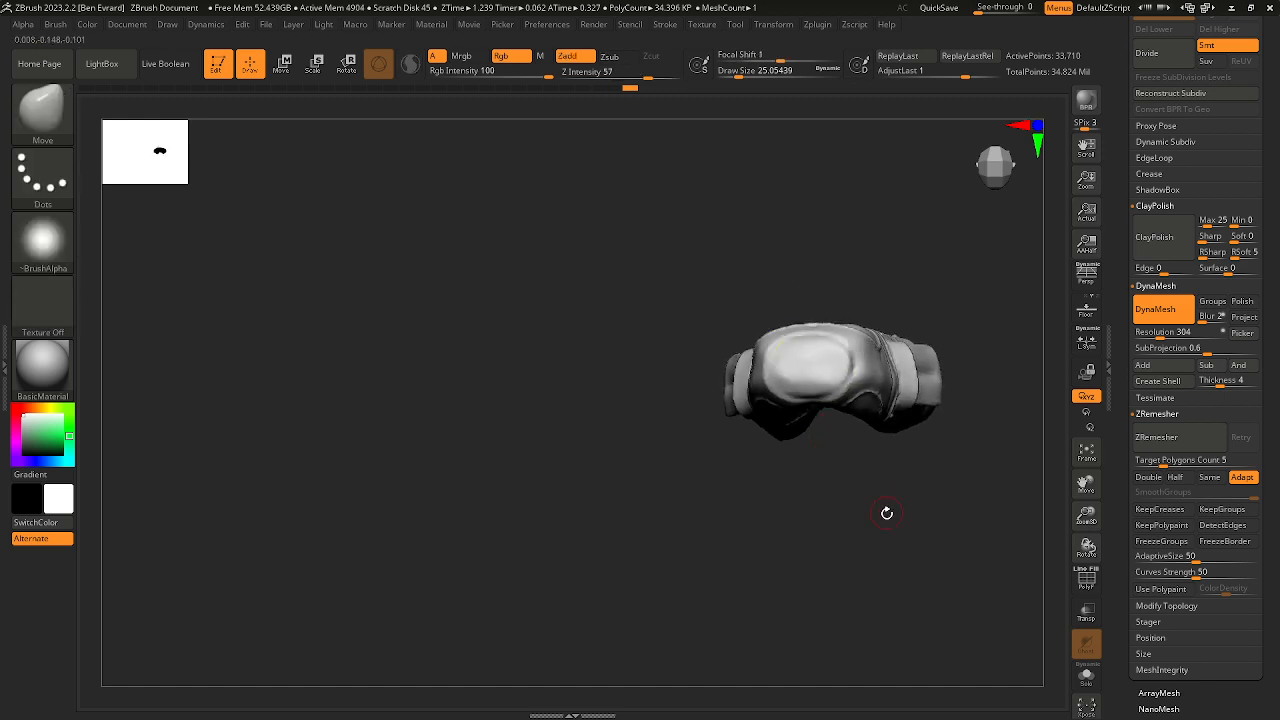
Step: Check the remeshed trousers and step back in the undo history to before the DynaMesh
right_drag(913, 553, 692, 256)
mouse_move(917, 354)
right_down()
mouse_move(886, 369)
mouse_move(937, 377)
mouse_move(934, 423)
mouse_move(838, 435)
mouse_move(754, 357)
right_up()
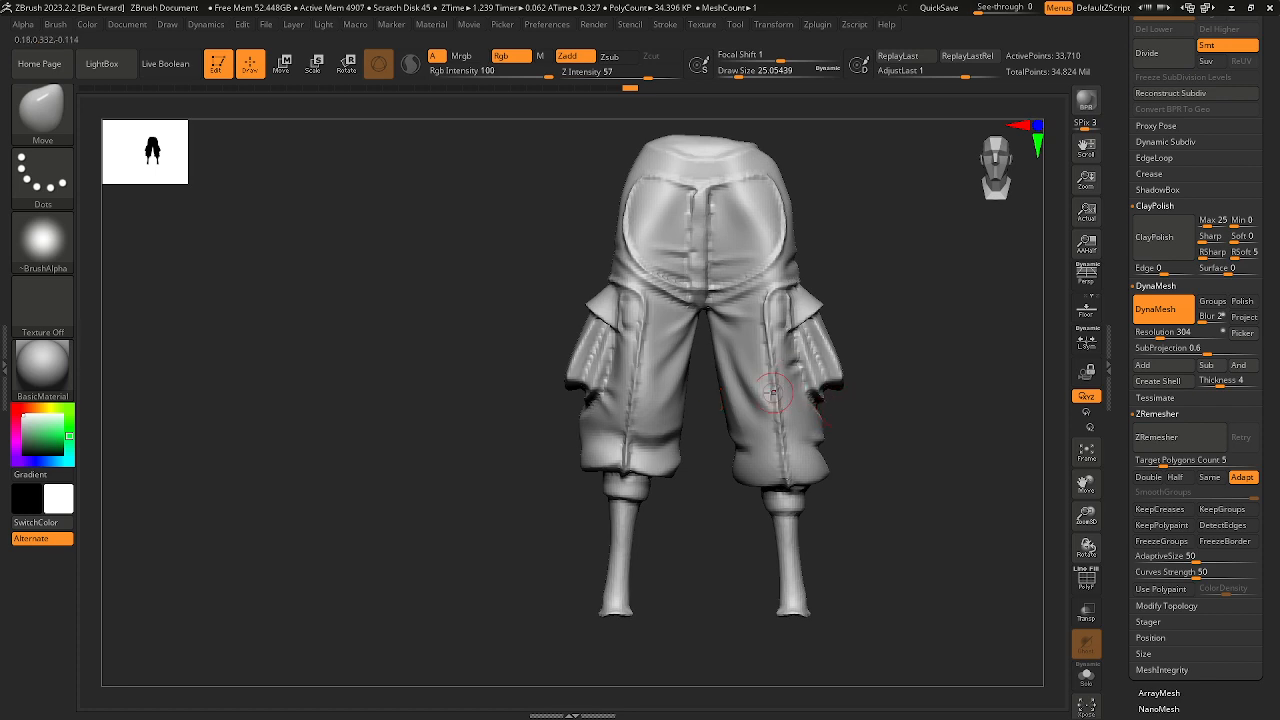
mouse_move(651, 323)
ctrl+right_down()
mouse_move(714, 480)
mouse_move(754, 406)
mouse_move(720, 415)
mouse_move(728, 437)
mouse_move(691, 440)
ctrl+right_up()
alt+right_drag(943, 378, 826, 349)
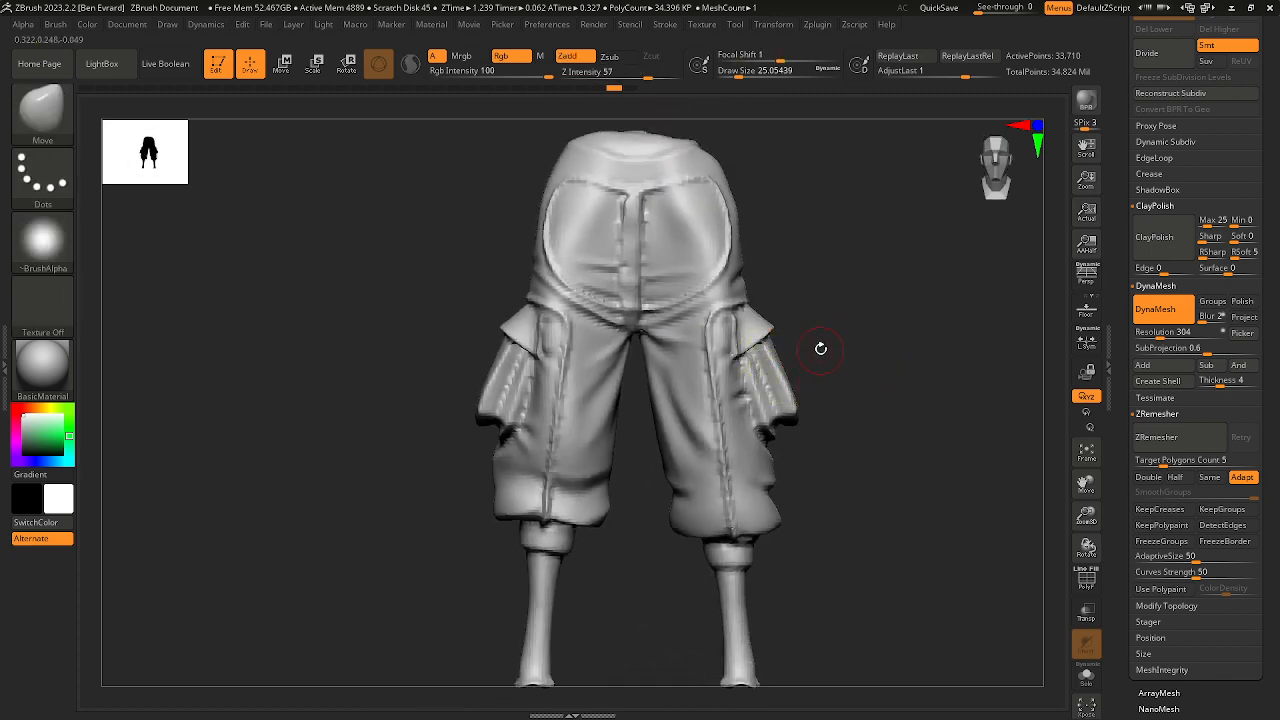
mouse_move(610, 91)
mouse_down()
mouse_move(558, 92)
mouse_move(600, 97)
mouse_up()
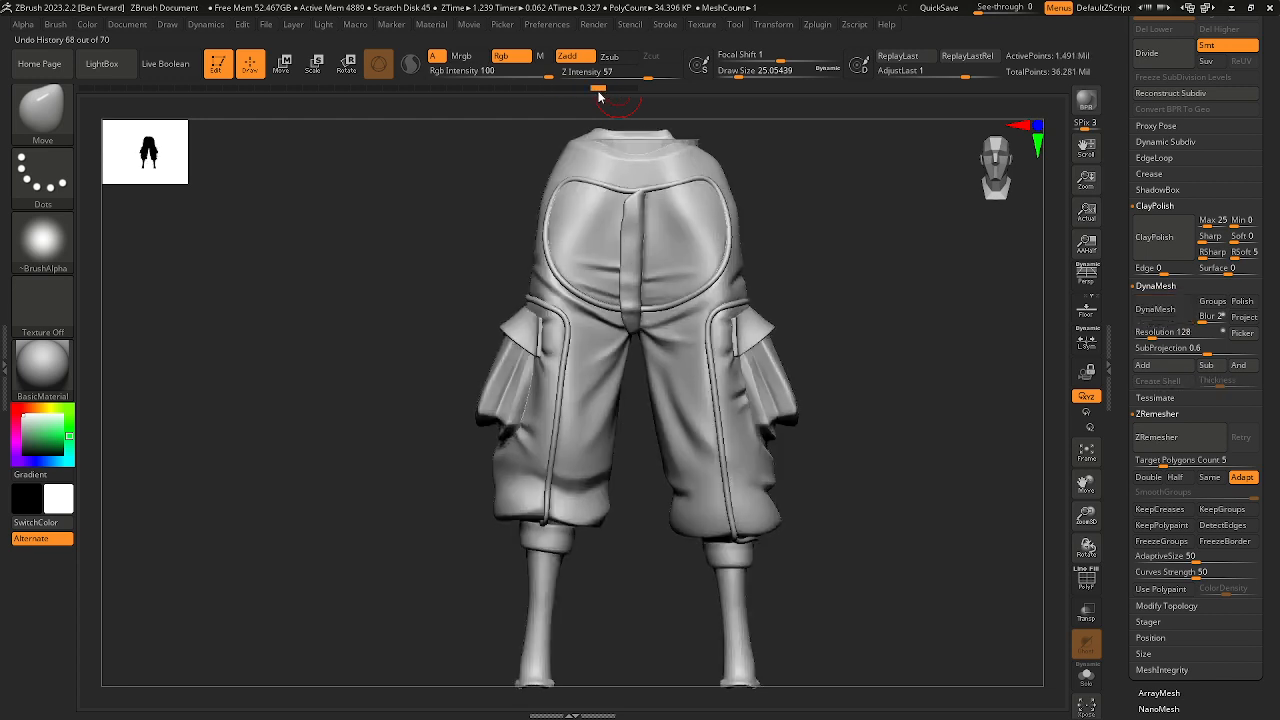
Step: Examine the merged trousers' crotch, seam piping and cargo pockets from the front and the side
ctrl+right_drag(587, 276, 633, 313)
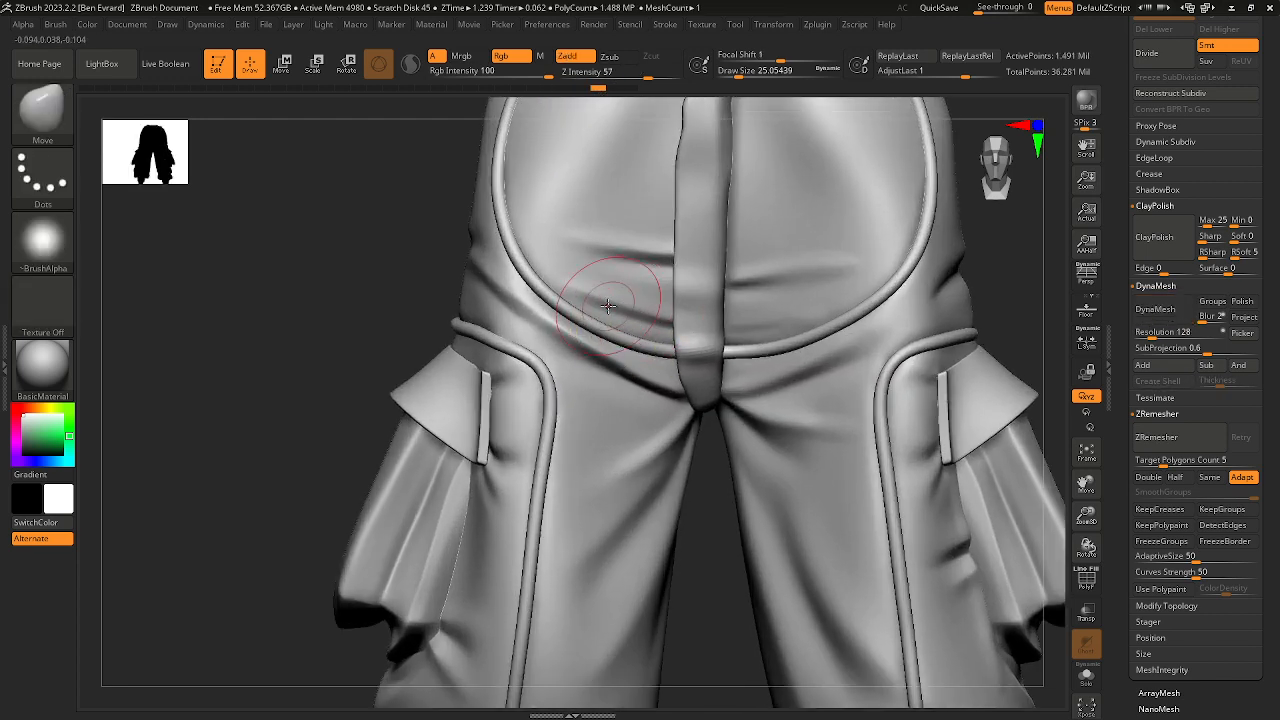
drag(716, 479, 595, 296)
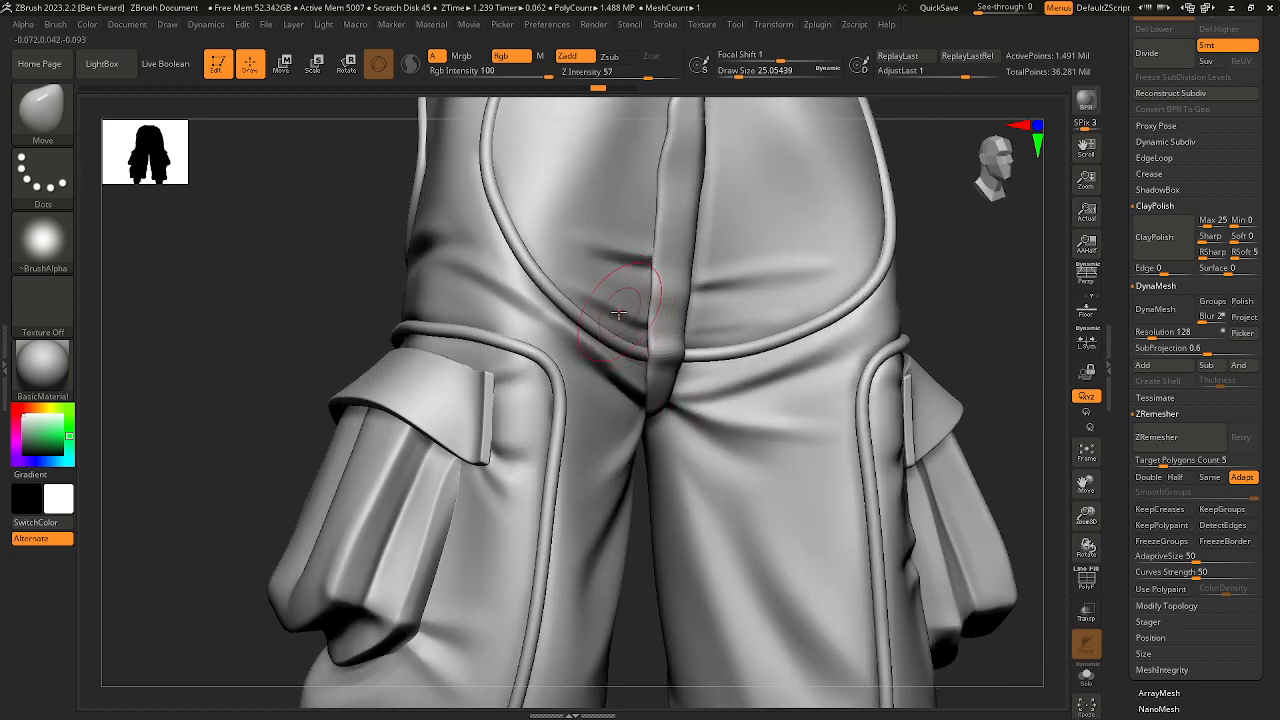
ctrl+right_drag(618, 313, 603, 289)
mouse_move(816, 304)
mouse_down()
mouse_move(866, 311)
mouse_move(754, 318)
mouse_up()
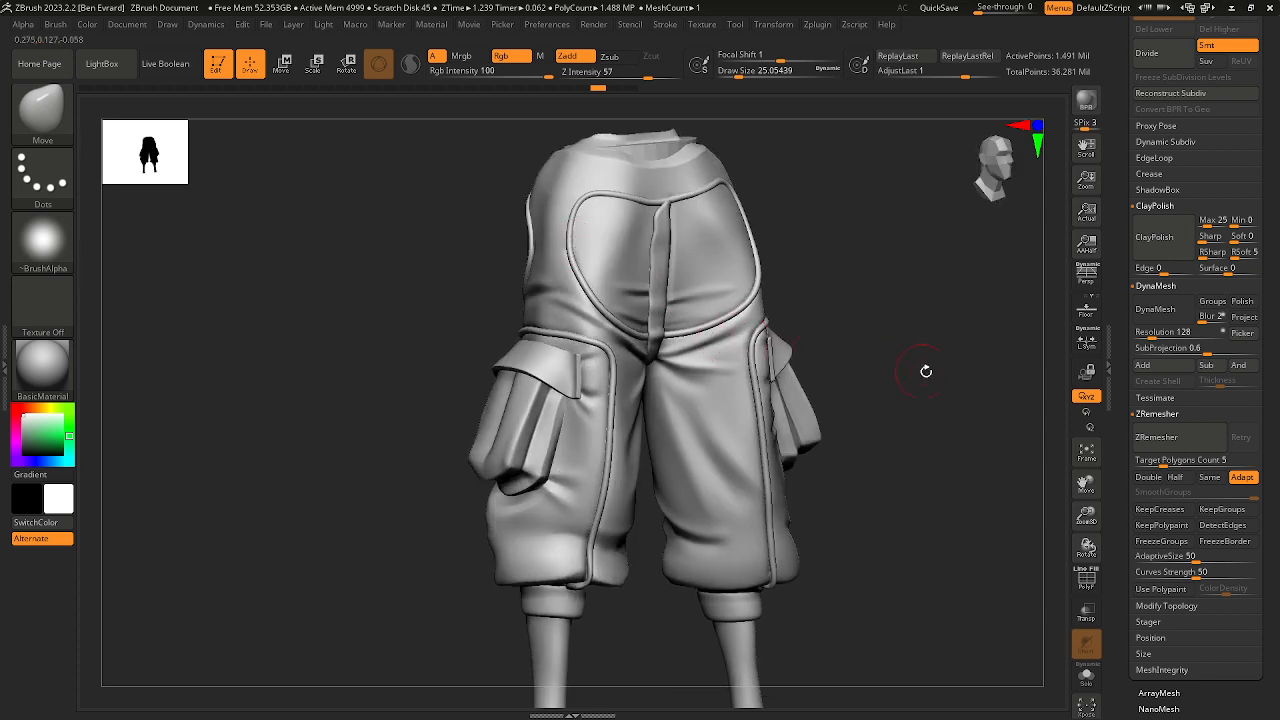
drag(926, 371, 937, 374)
scroll(1191, 282, up, 2)
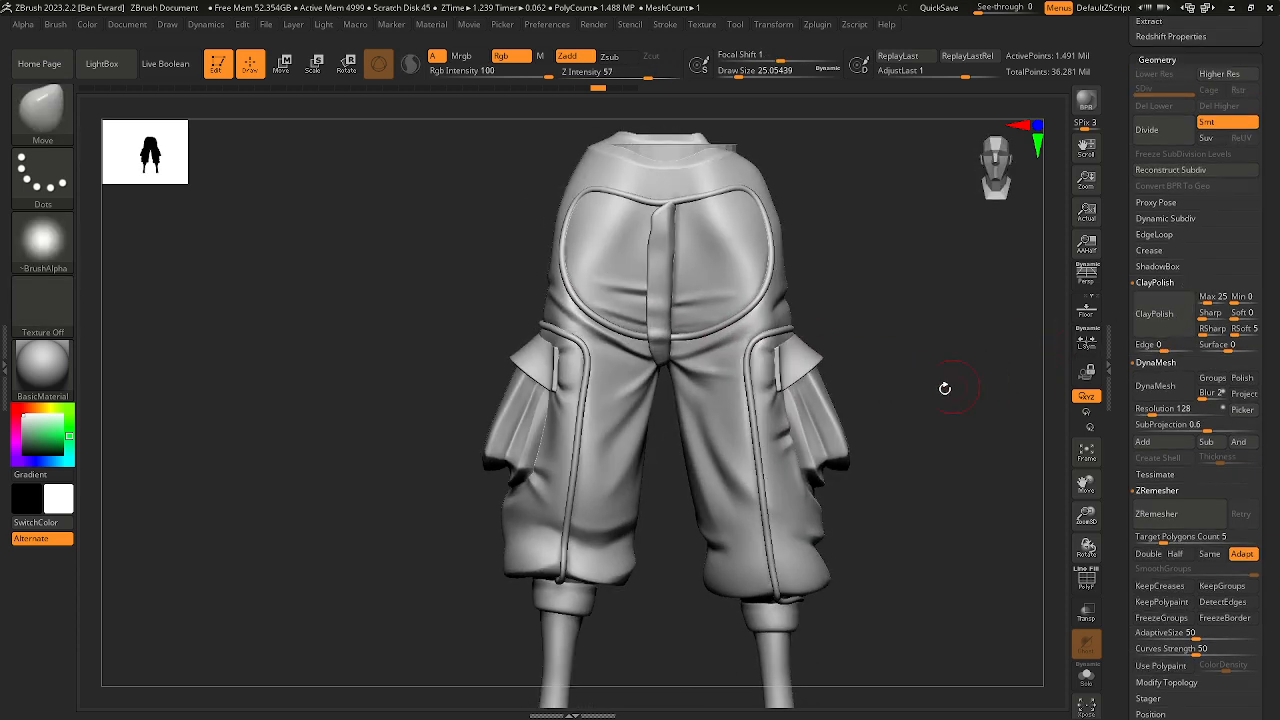
drag(874, 298, 860, 300)
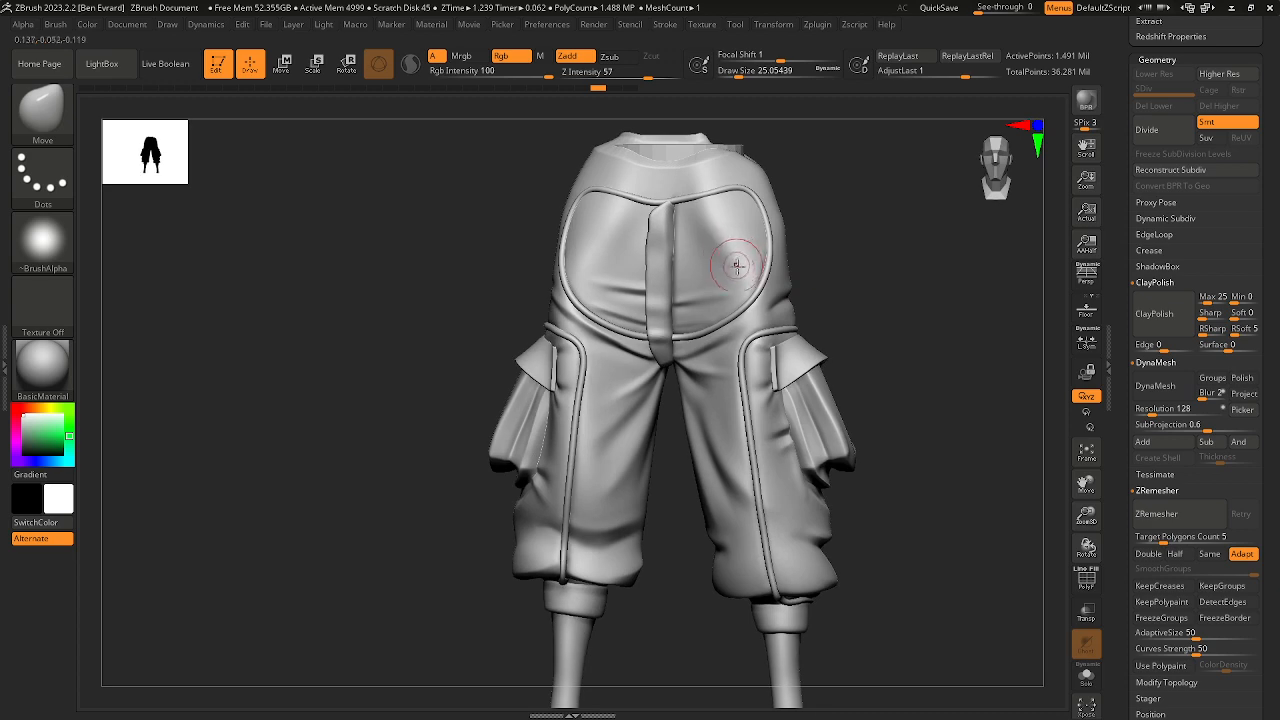
drag(886, 415, 946, 409)
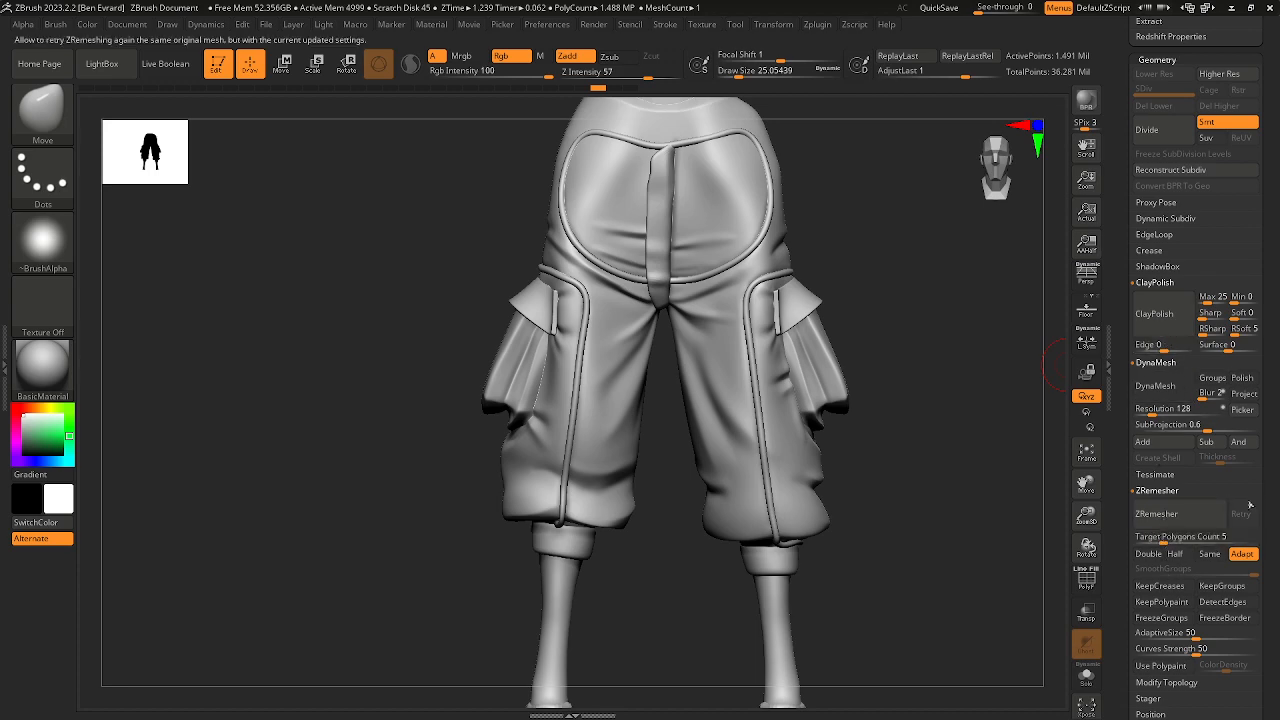
scroll(1249, 505, up, 2)
drag(927, 374, 890, 311)
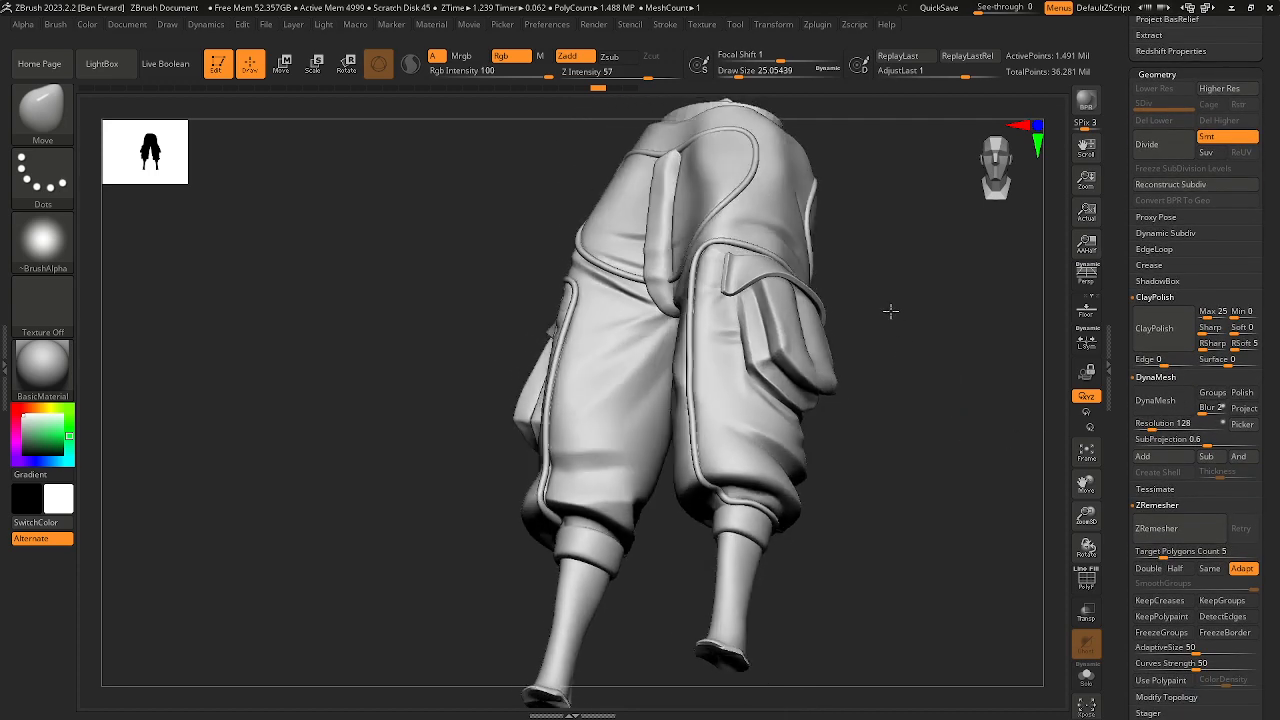
Step: Isolate the two cargo pocket flaps in a front view and centre the transform gizmo between them
mouse_move(891, 311)
right_down()
mouse_move(823, 294)
mouse_move(909, 286)
mouse_move(842, 308)
right_up()
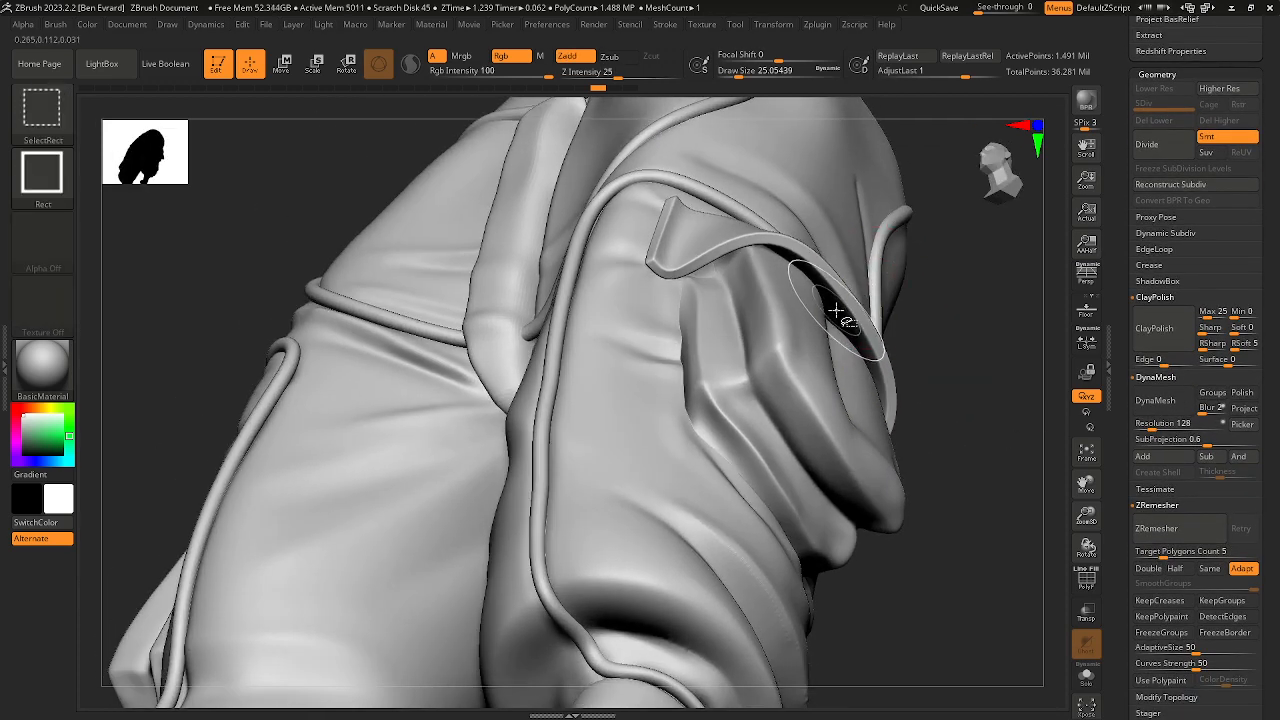
ctrl+shift+click(835, 311)
click(304, 66)
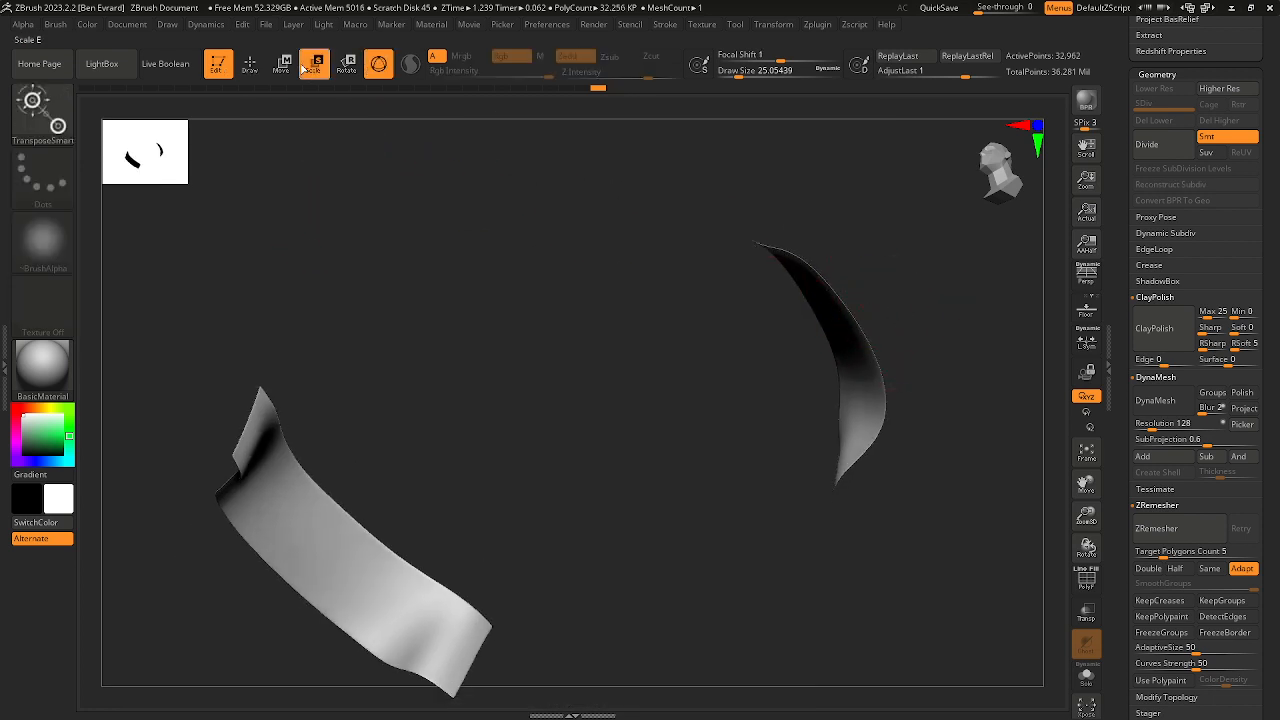
shift+right_drag(345, 214, 465, 303)
alt+right_drag(465, 303, 528, 282)
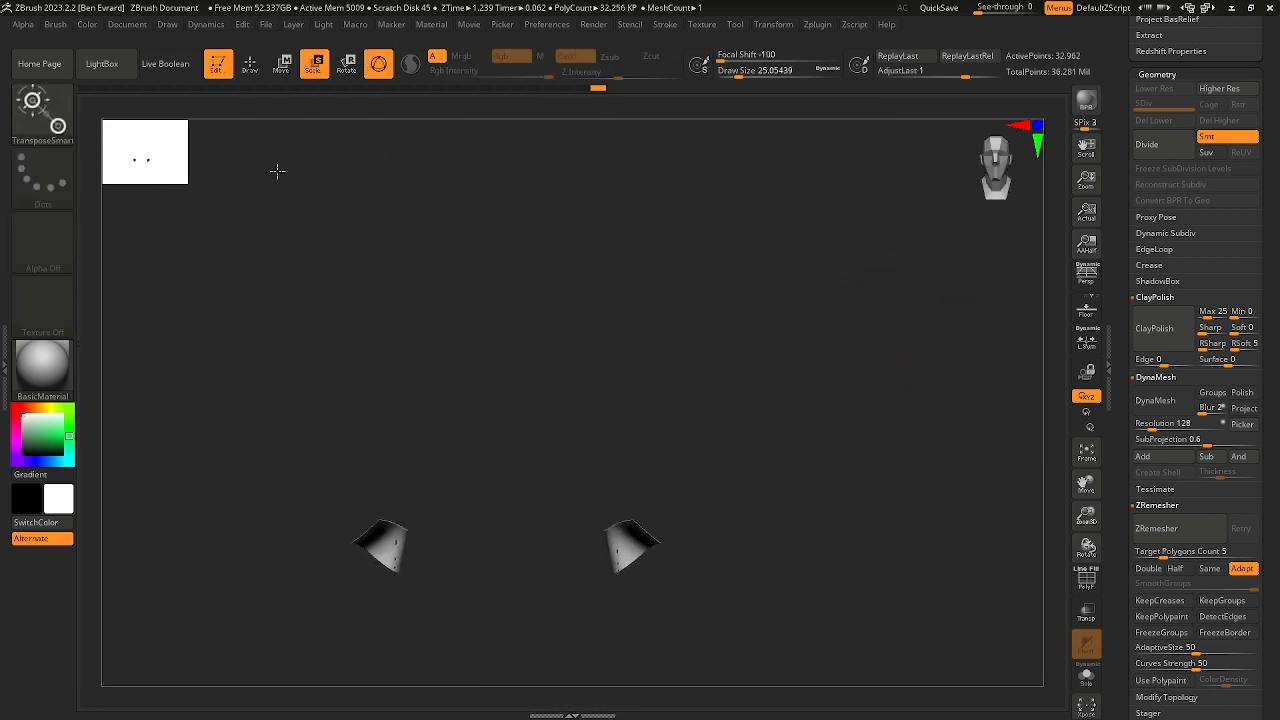
alt+right_drag(562, 464, 515, 215)
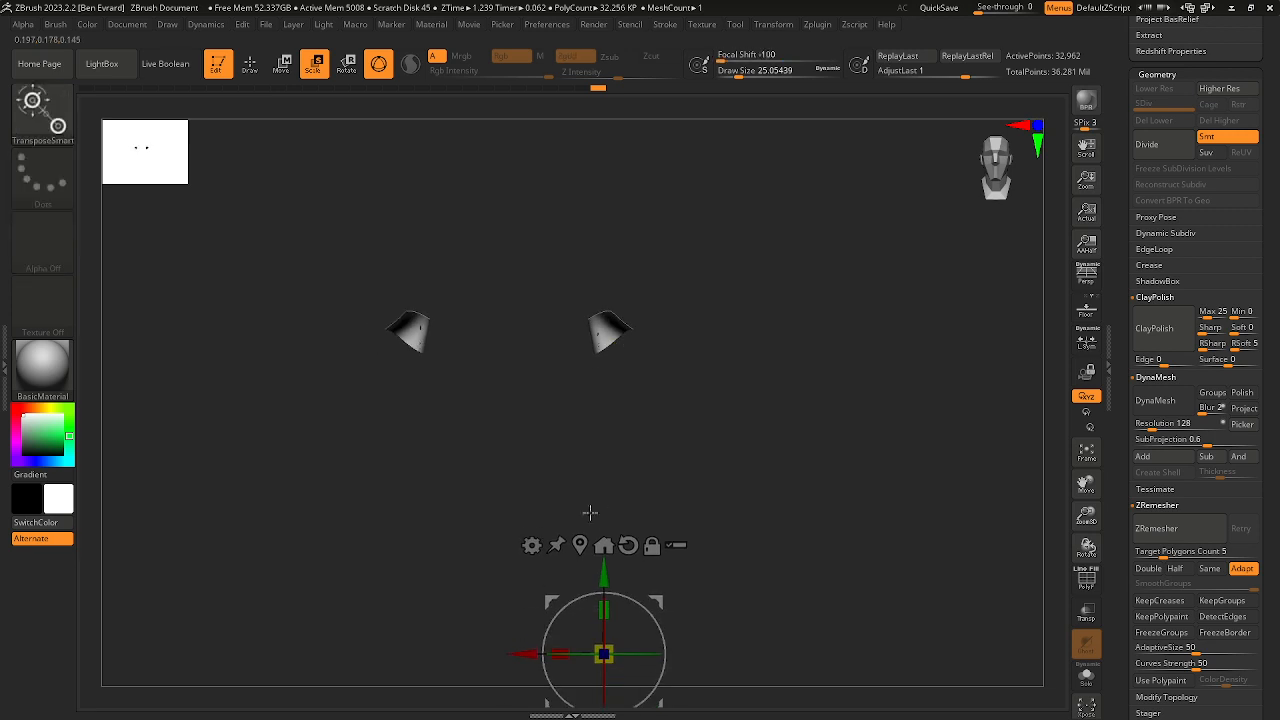
alt+click(580, 543)
Step: Move both pocket flaps slightly downward and show the whole trousers mesh again
ctrl+right_drag(534, 403, 580, 470)
drag(516, 326, 470, 333)
alt+right_drag(557, 274, 555, 285)
alt+right_drag(691, 274, 693, 264)
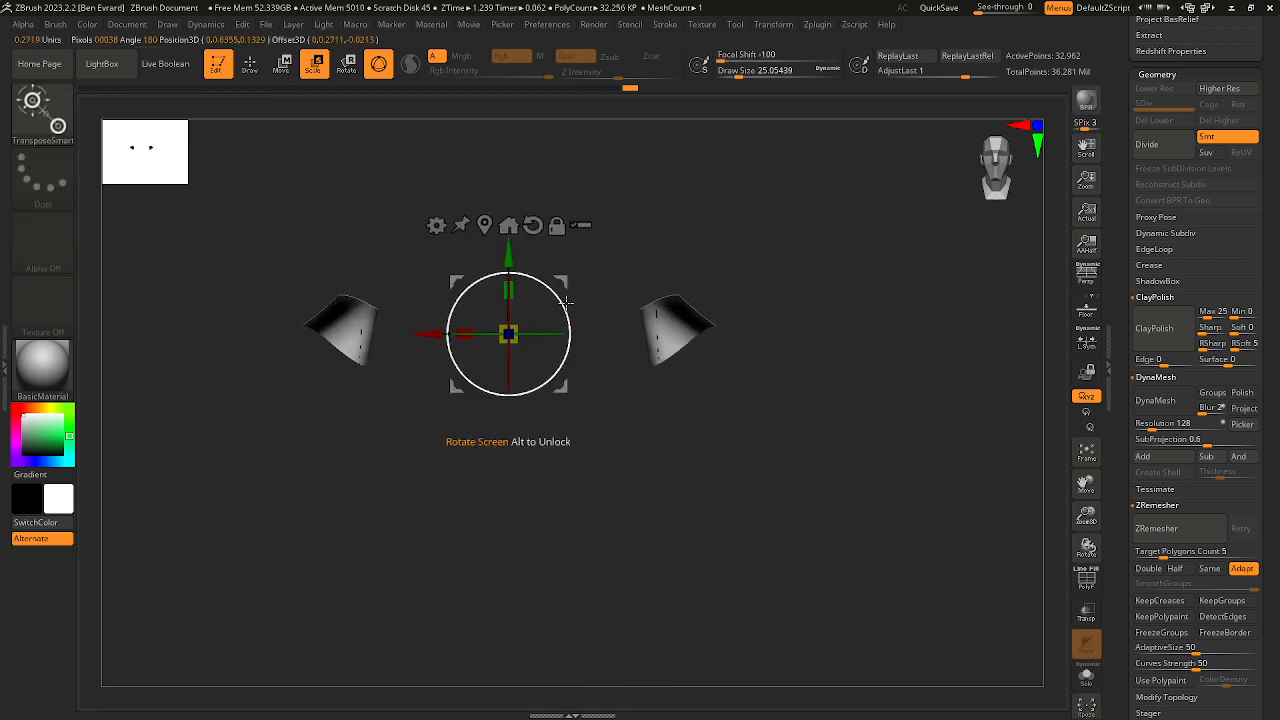
drag(508, 257, 508, 275)
ctrl+shift+click(805, 297)
Step: Try DynaMeshing the trousers at a slightly raised resolution, and undo that remesh
right_drag(764, 329, 778, 246)
right_drag(795, 383, 610, 222)
right_drag(782, 494, 717, 395)
drag(800, 376, 766, 437)
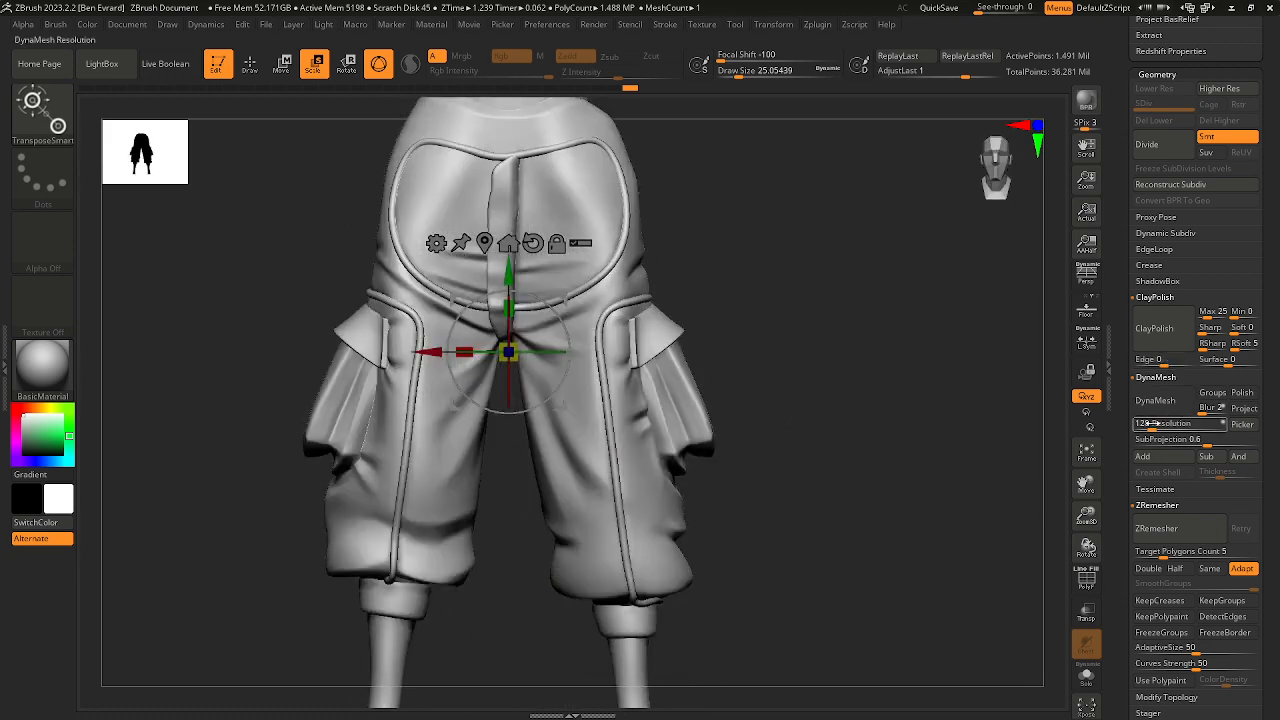
drag(1151, 426, 1156, 427)
click(1158, 405)
drag(789, 386, 771, 411)
key(ctrl+z)
Step: DynaMesh the complete trousers and leg mesh at resolution 504
drag(1157, 424, 1167, 422)
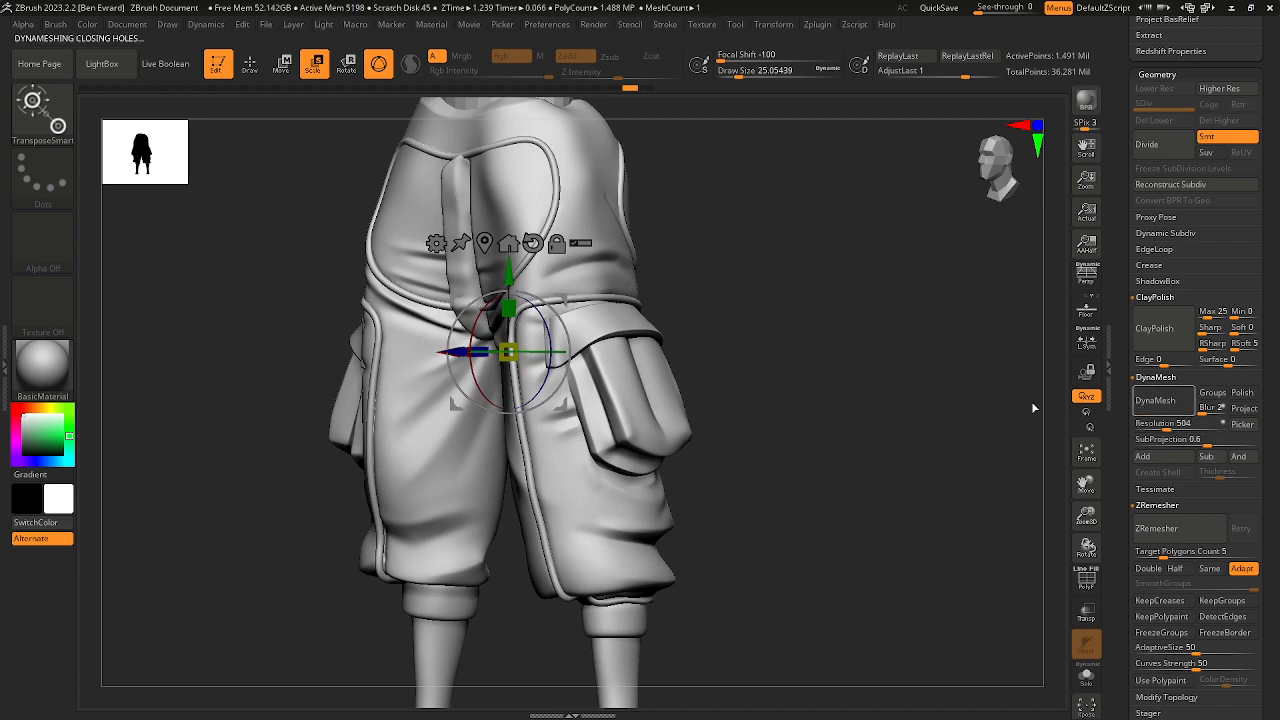
click(1157, 400)
drag(794, 406, 855, 344)
alt+drag(859, 404, 850, 345)
Step: Return to Draw mode with a draw size of about 17 and compare the trousers before and after the DynaMesh
key(q)
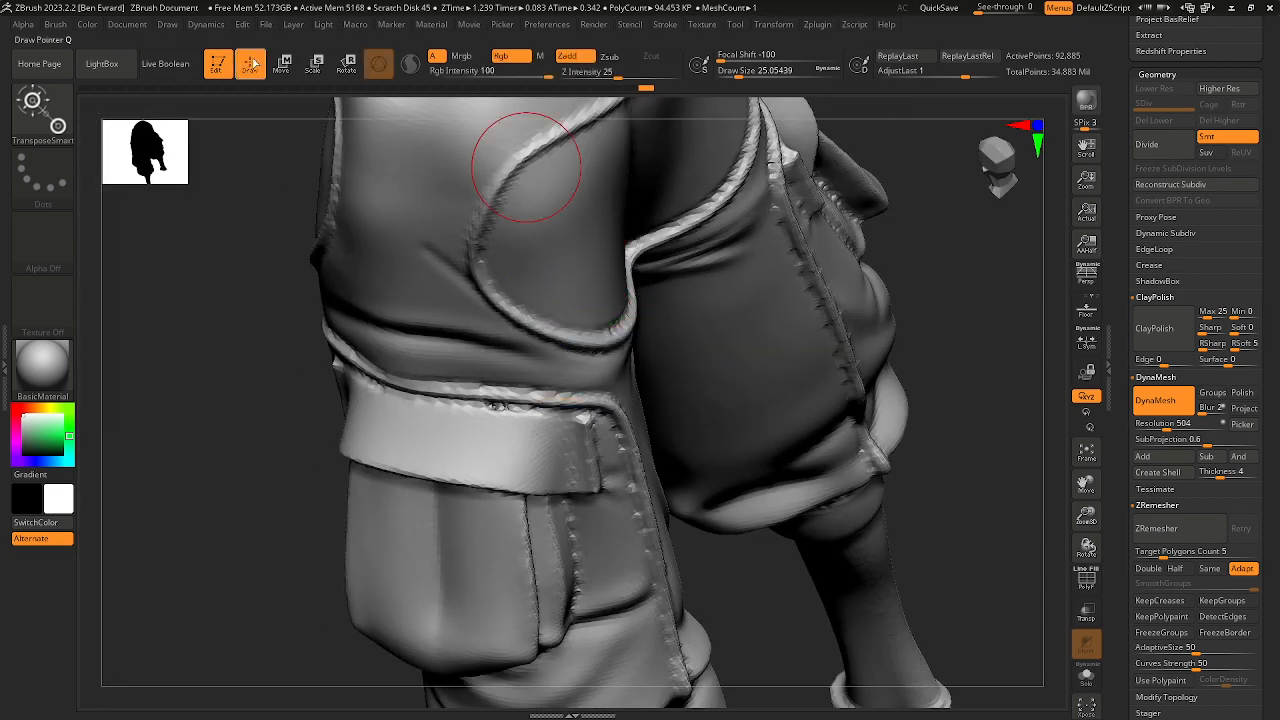
key(space)
mouse_move(550, 433)
mouse_down()
mouse_move(537, 433)
mouse_move(557, 412)
mouse_move(655, 420)
mouse_up()
key(ctrl+z)
key(ctrl+z)
key(ctrl+z)
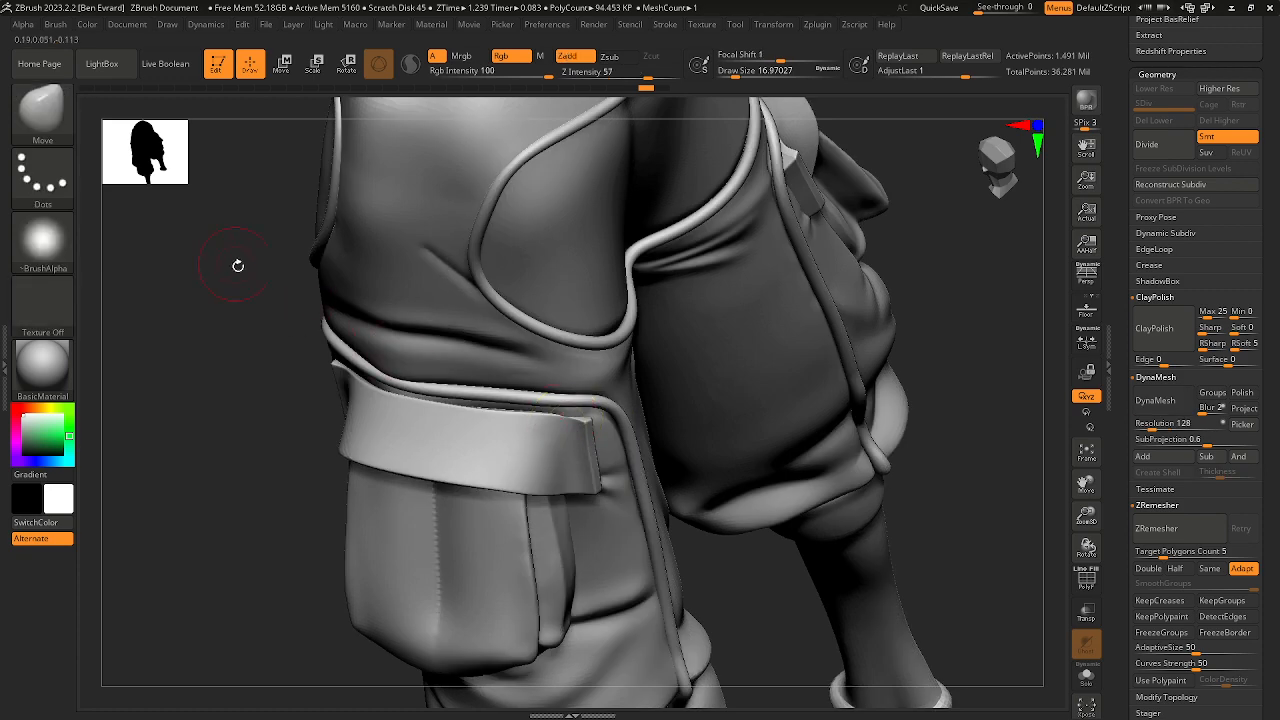
key(ctrl+shift+z)
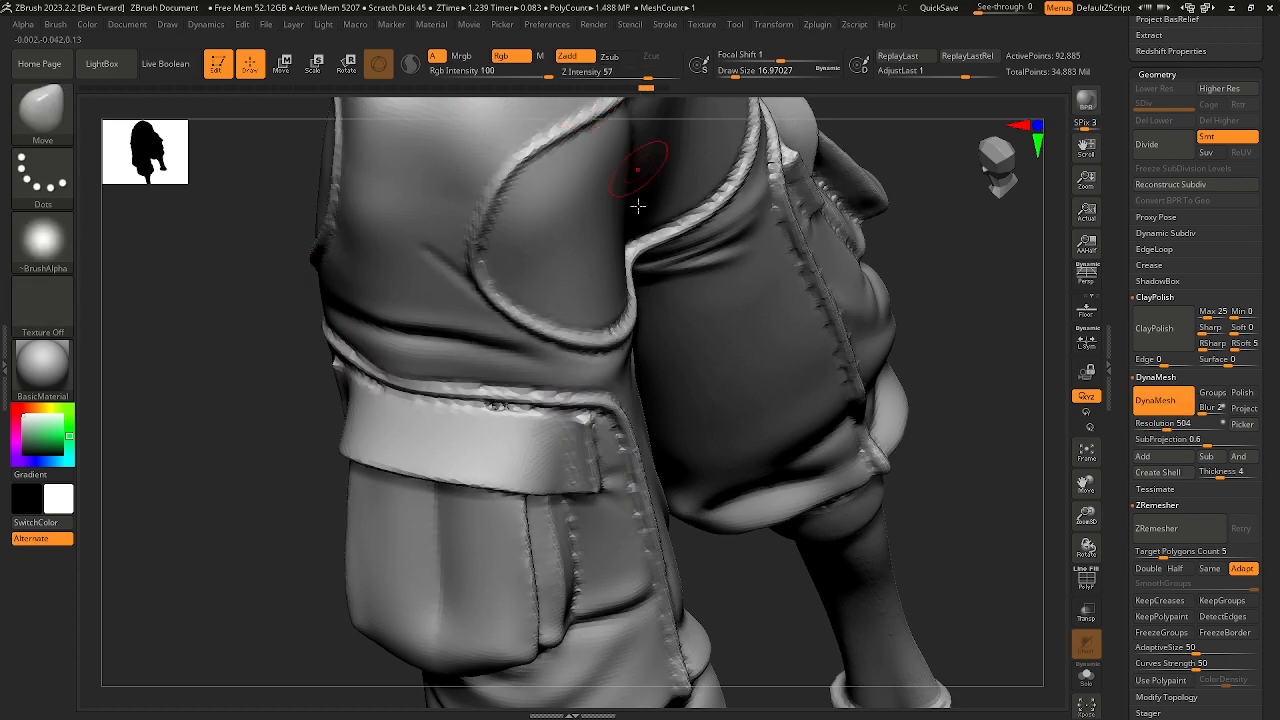
Step: Examine the remeshed trousers' seam piping, pockets and leg ends up close, including part of the mesh in isolation
alt+drag(880, 345, 922, 354)
alt+drag(848, 318, 862, 540)
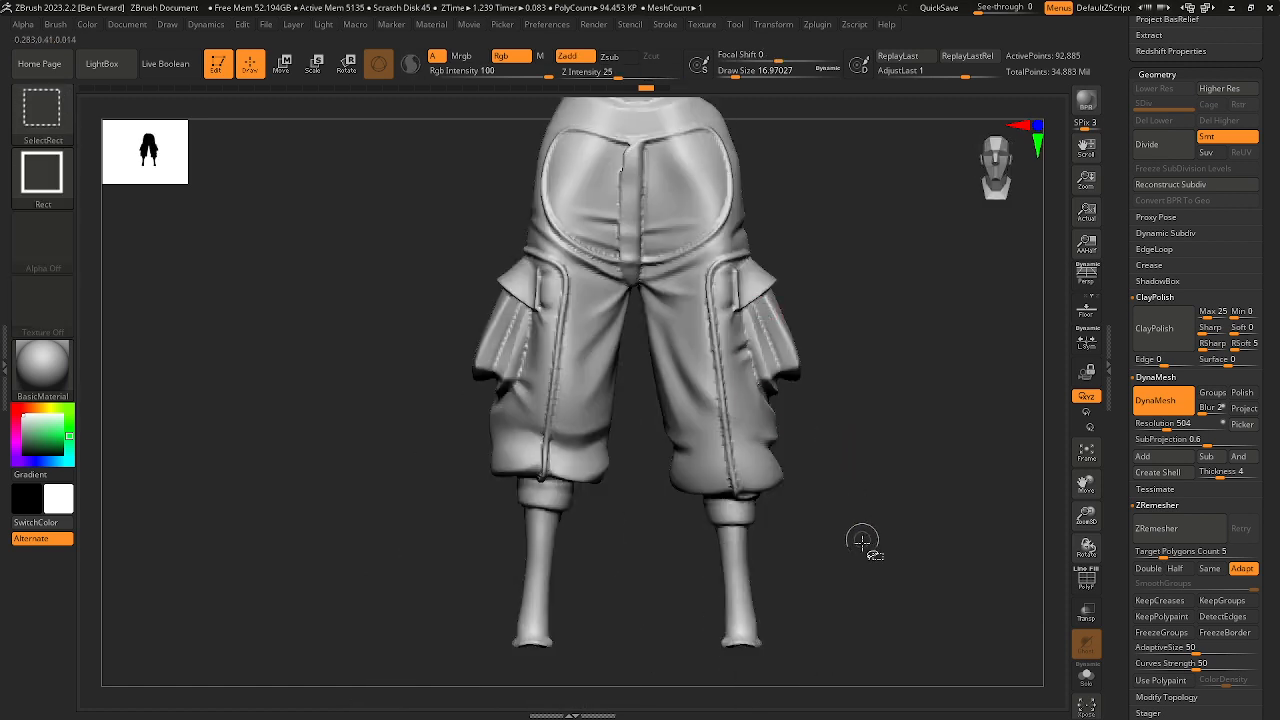
ctrl+shift+drag(863, 590, 651, 416)
mouse_move(800, 440)
mouse_down()
mouse_move(797, 551)
mouse_move(835, 480)
mouse_move(843, 543)
mouse_move(823, 503)
mouse_move(848, 381)
mouse_move(837, 329)
mouse_move(860, 289)
mouse_move(734, 429)
mouse_move(755, 399)
mouse_move(780, 423)
mouse_move(740, 517)
mouse_move(733, 423)
mouse_move(778, 426)
mouse_move(704, 408)
mouse_move(650, 435)
mouse_move(797, 429)
mouse_move(749, 463)
mouse_move(820, 363)
mouse_move(814, 312)
mouse_move(803, 303)
mouse_move(830, 350)
mouse_move(834, 397)
mouse_move(658, 339)
mouse_up()
ctrl+shift+click(894, 434)
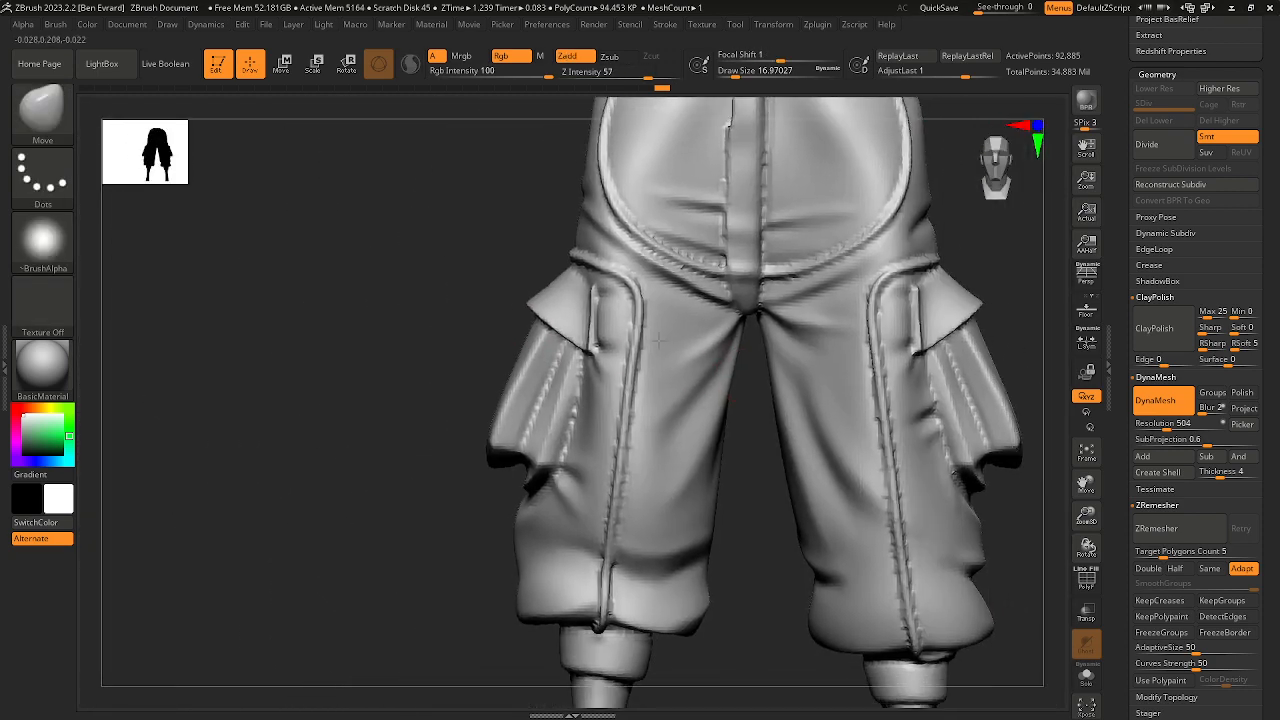
mouse_move(658, 340)
ctrl+right_down()
mouse_move(706, 306)
mouse_move(703, 377)
mouse_move(708, 306)
mouse_move(598, 210)
mouse_move(895, 240)
ctrl+right_up()
shift+drag(594, 214, 580, 260)
mouse_move(590, 240)
shift+right_down()
mouse_move(755, 268)
mouse_move(740, 160)
shift+right_up()
right_drag(740, 360, 811, 346)
ctrl+right_drag(844, 391, 729, 355)
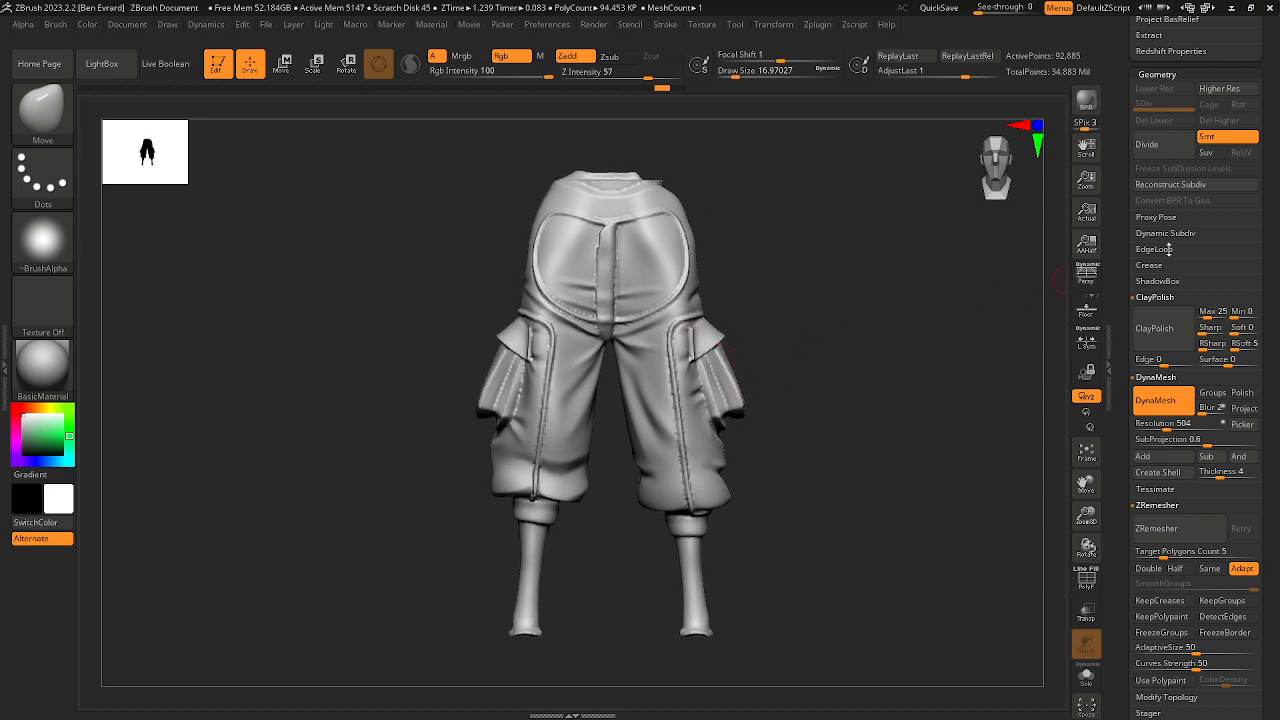
Step: Save the tool as its next incremental version
drag(1260, 192, 1256, 410)
drag(1258, 149, 1257, 271)
click(1241, 279)
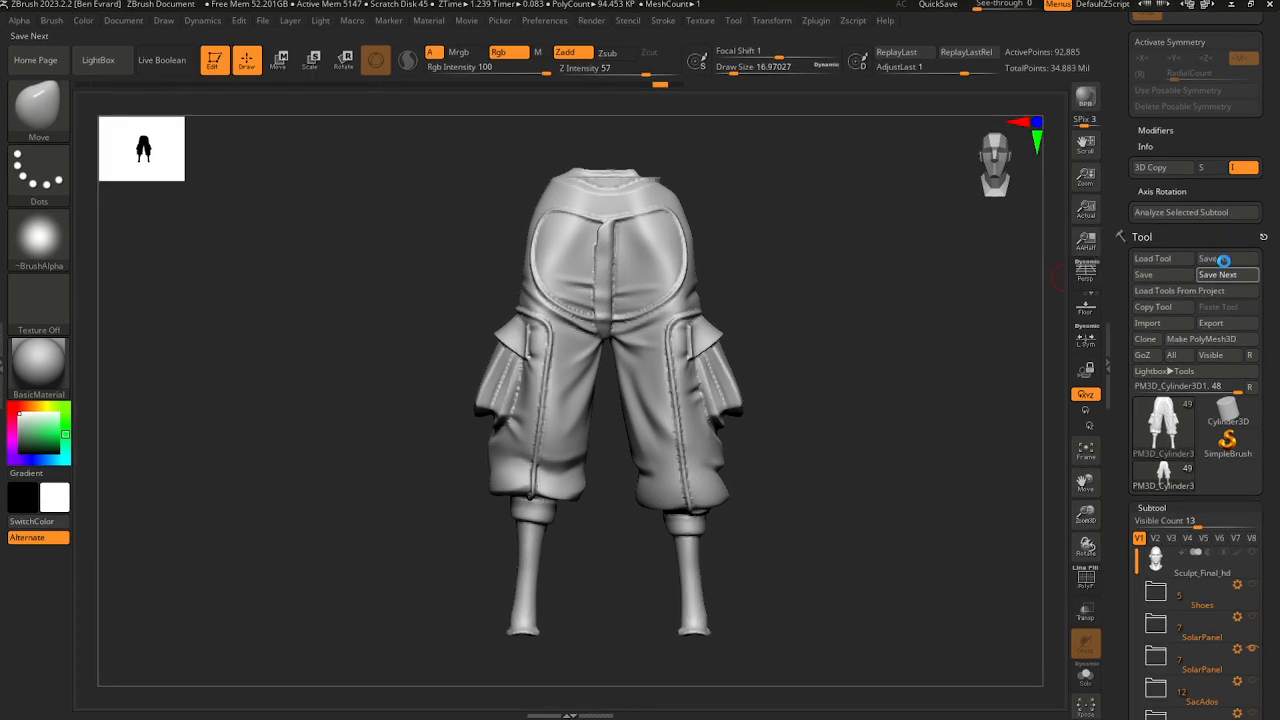
click(1223, 268)
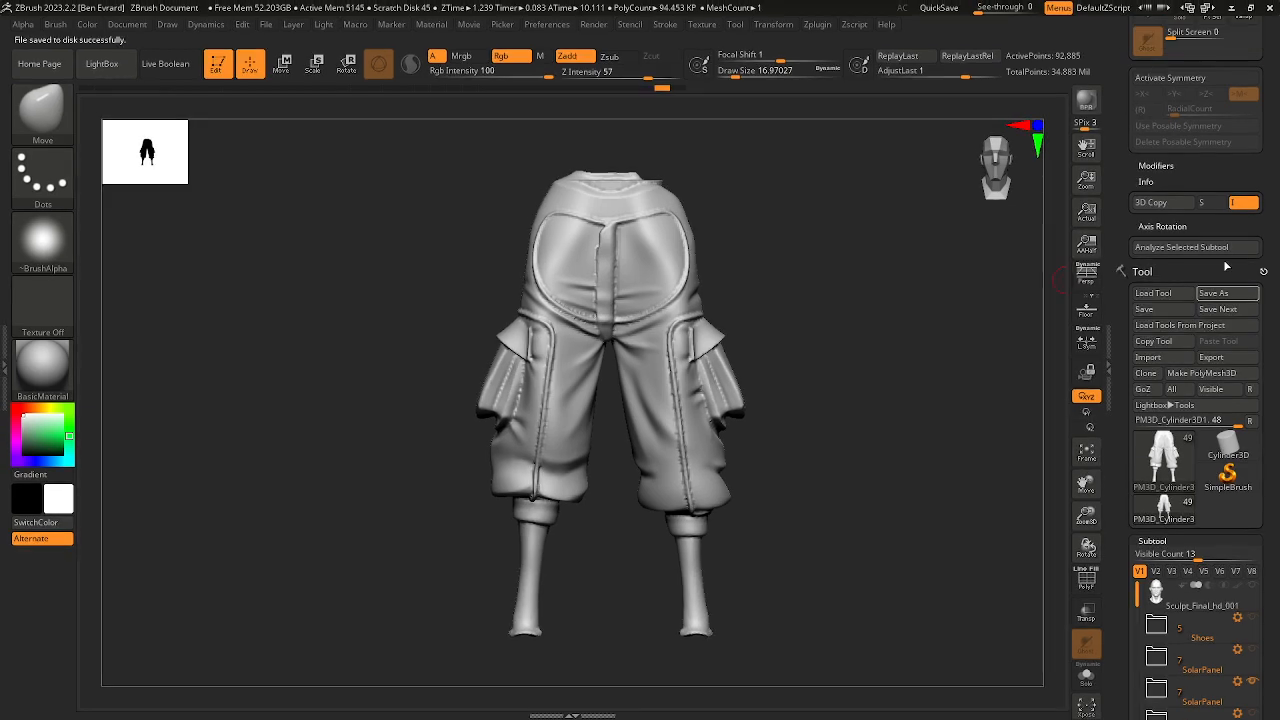
Step: Save a separate copy of the tool as Sculpt_Final_Retopo.ztl in the b2c2 folder
key(ctrl+s)
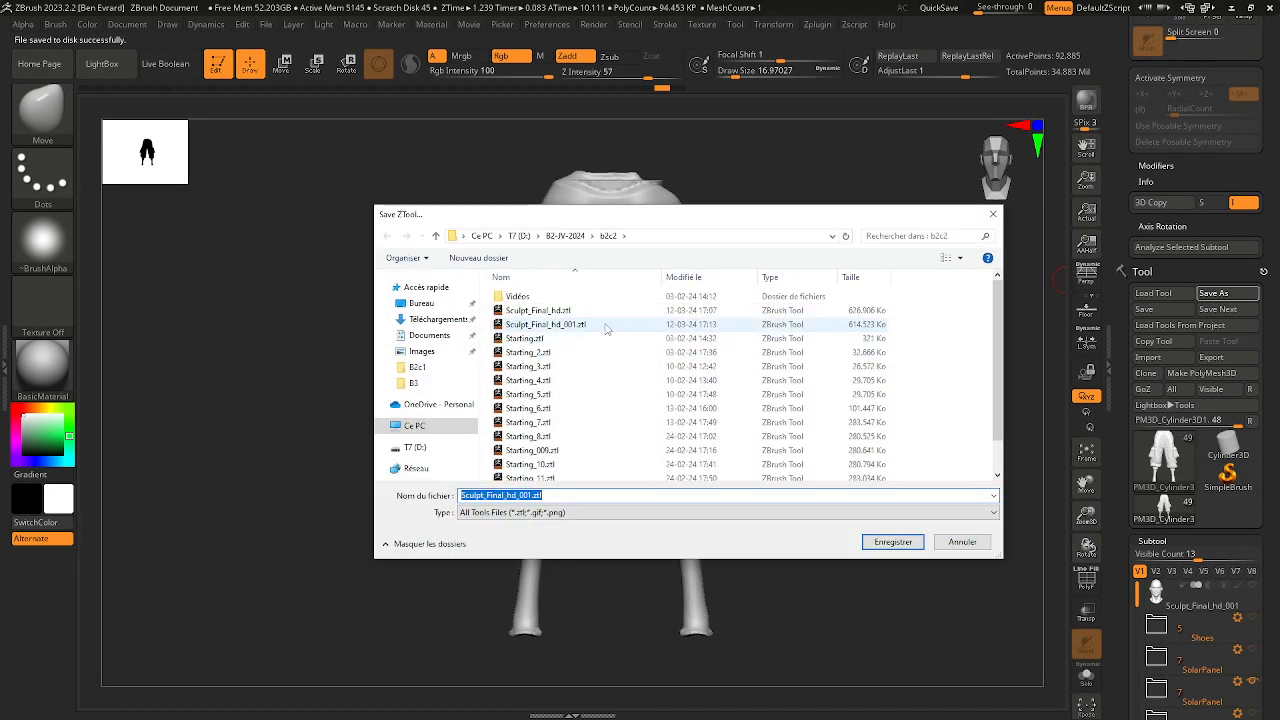
click(540, 311)
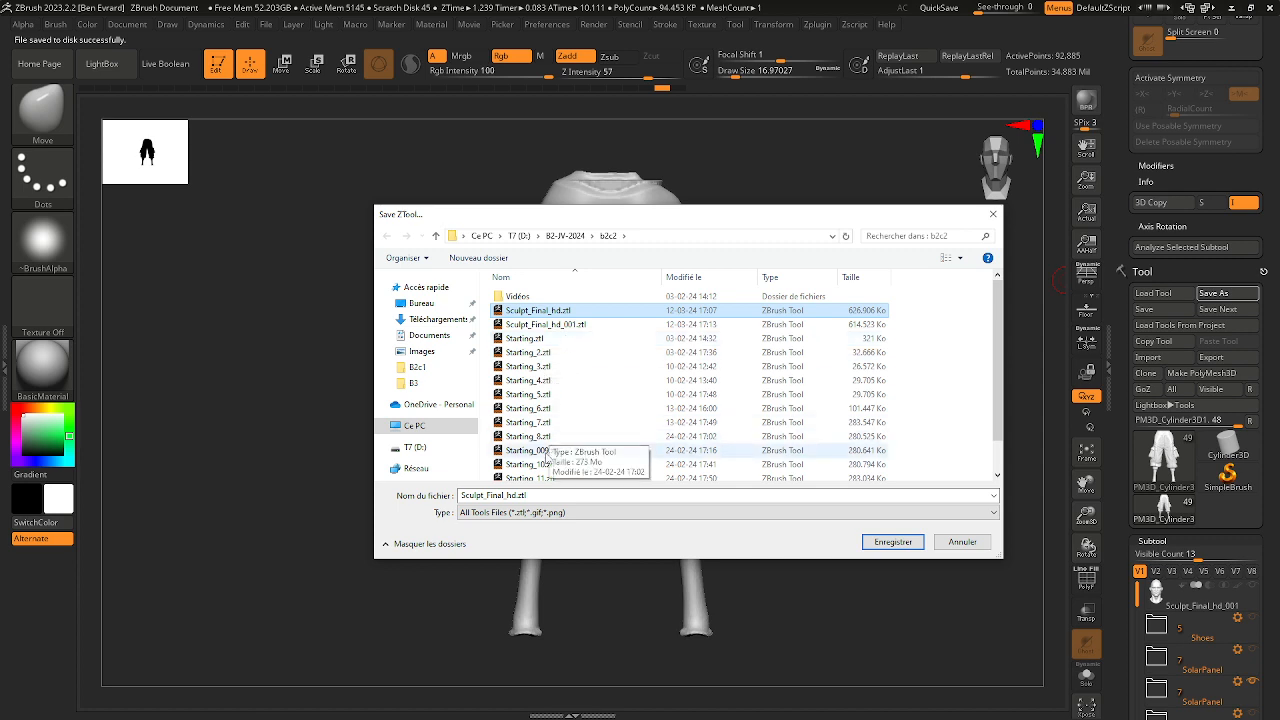
click(513, 494)
click(513, 494)
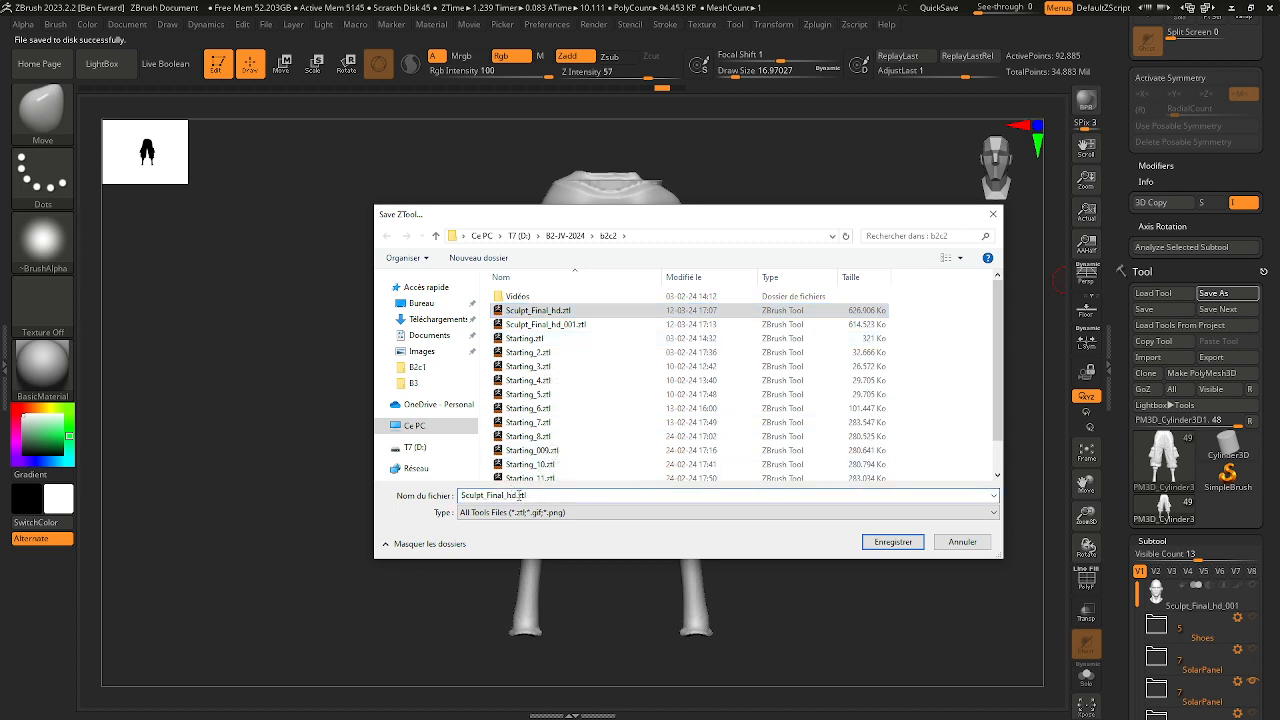
drag(518, 495, 507, 495)
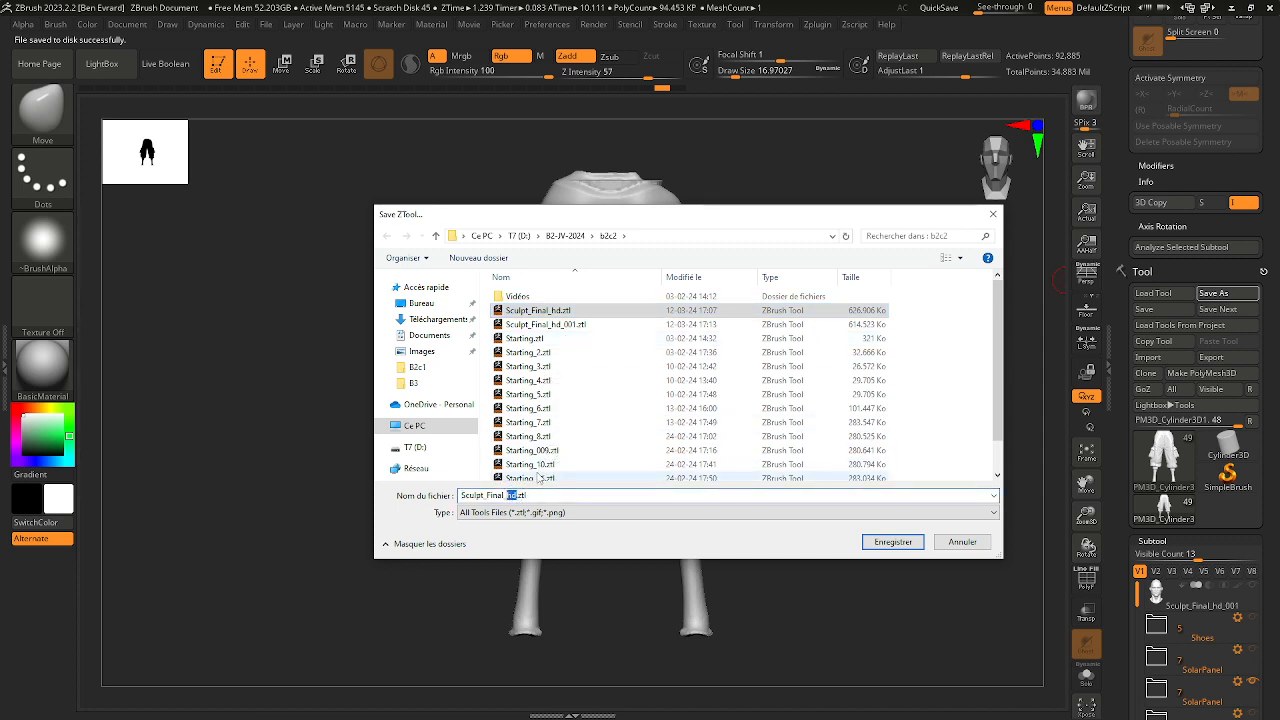
key(BackSpace)
text(R)
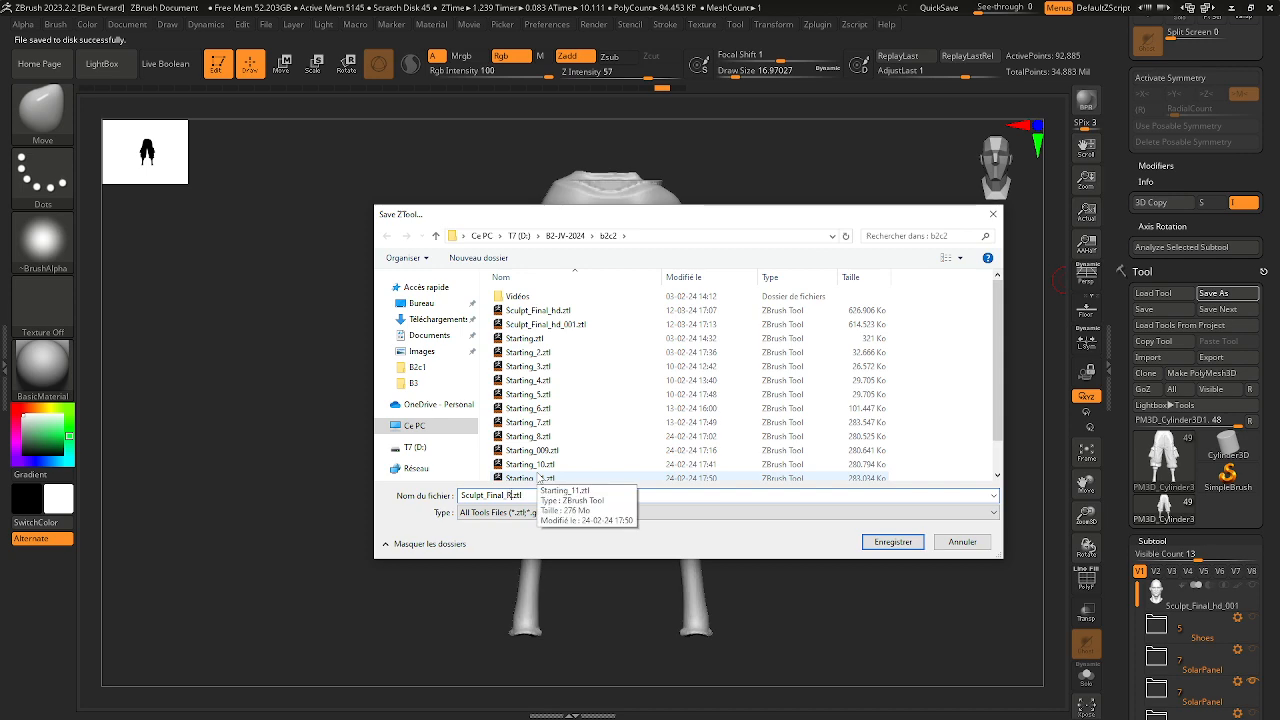
text(etopo)
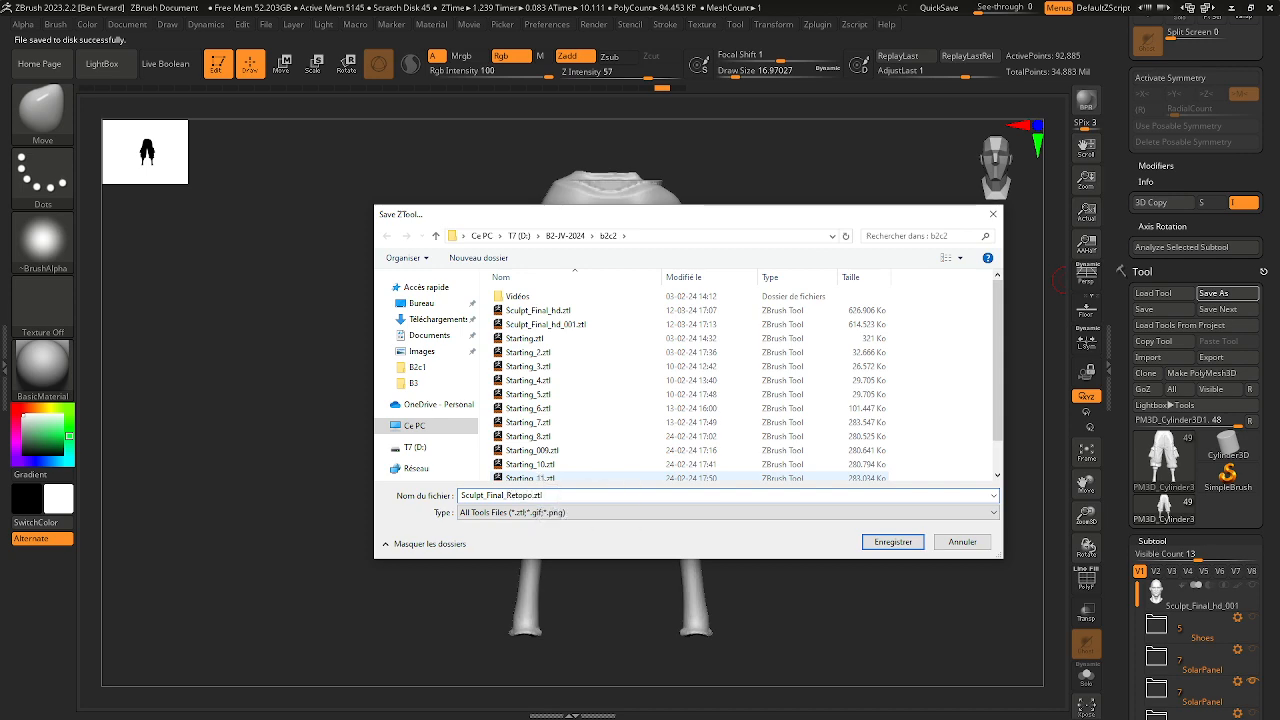
key(Return)
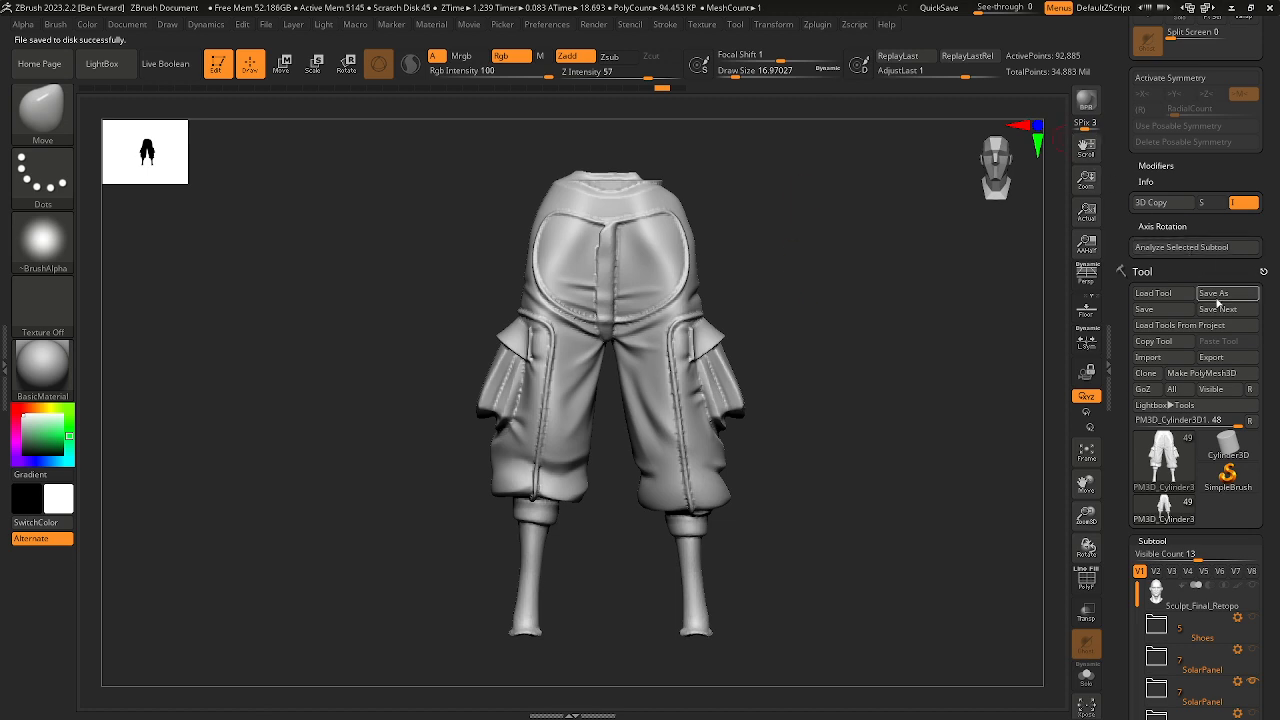
Step: Start exporting the Lowerbody mesh and create and open a folder named Retopo inside b2c2
scroll(1239, 265, down, 3)
scroll(1239, 265, down, 3)
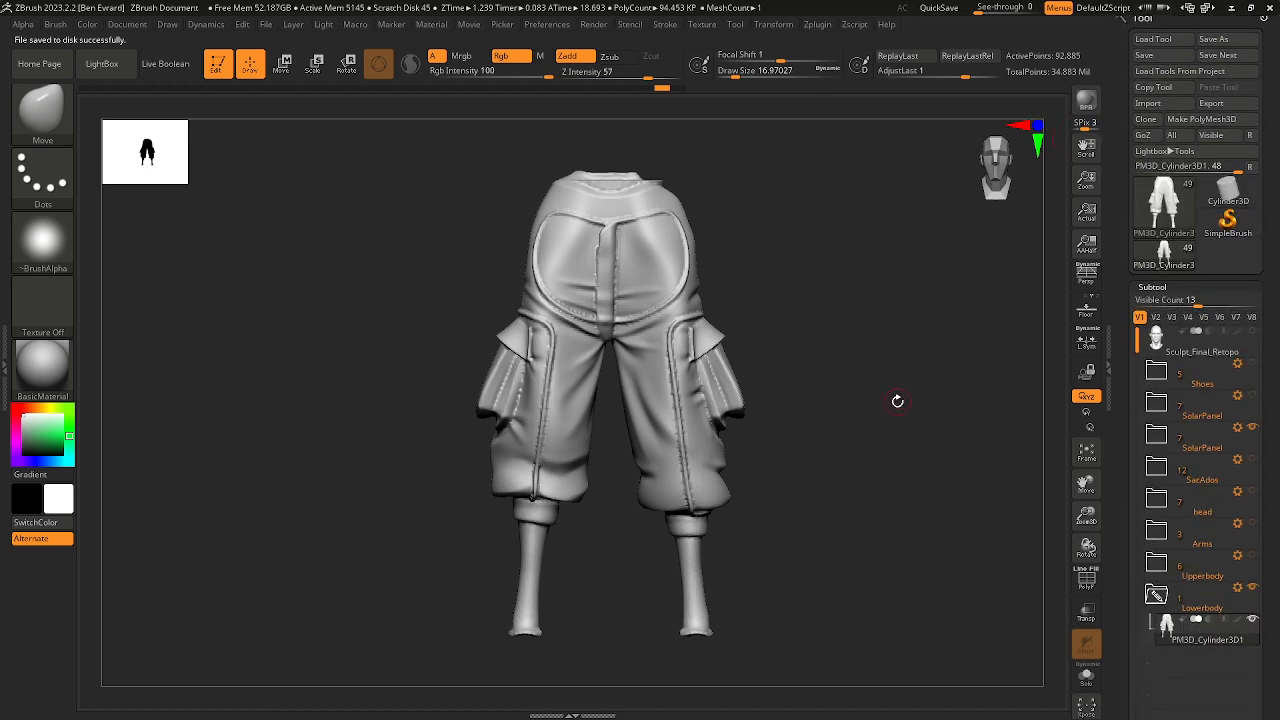
drag(894, 400, 871, 389)
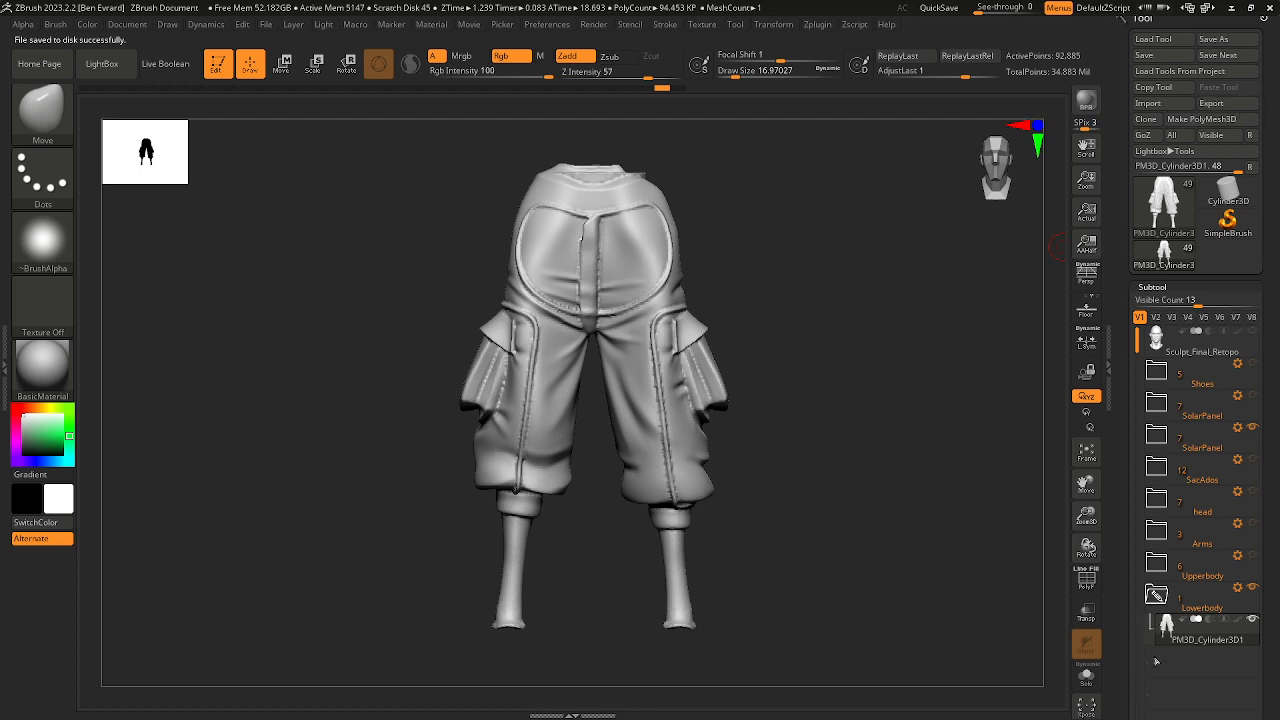
click(1214, 103)
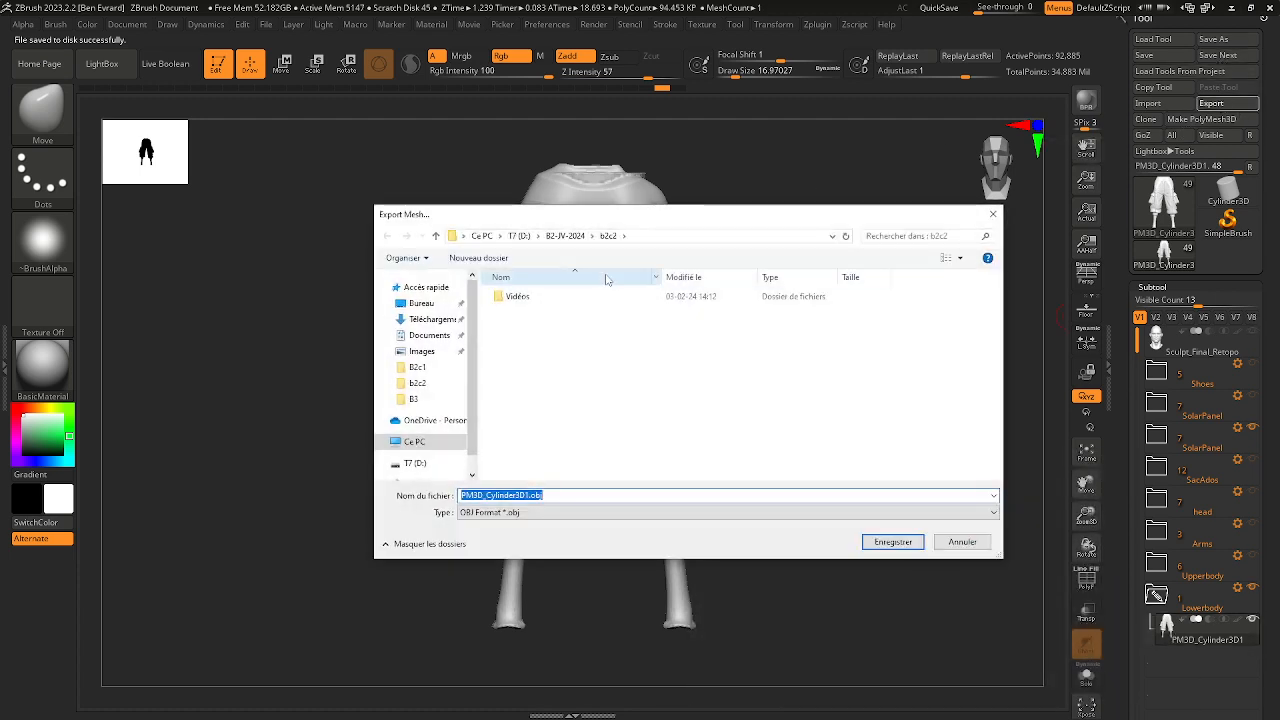
right_click(549, 366)
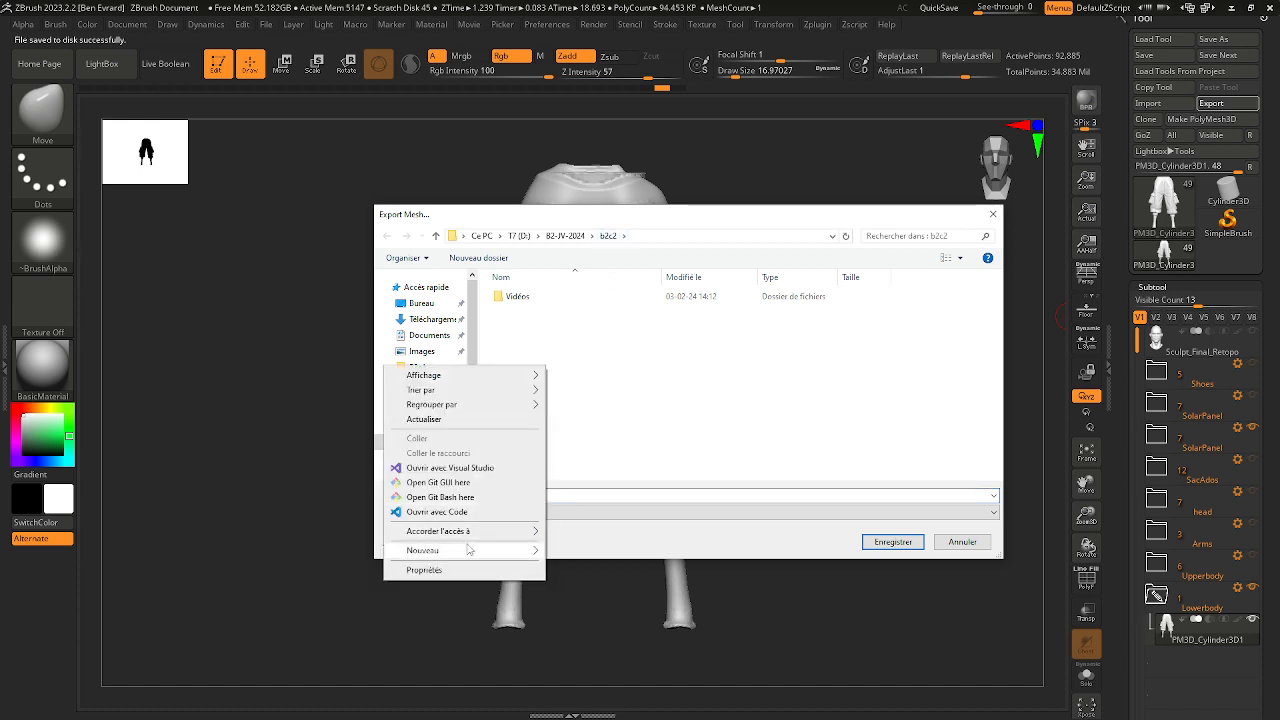
mouse_move(469, 549)
click(597, 341)
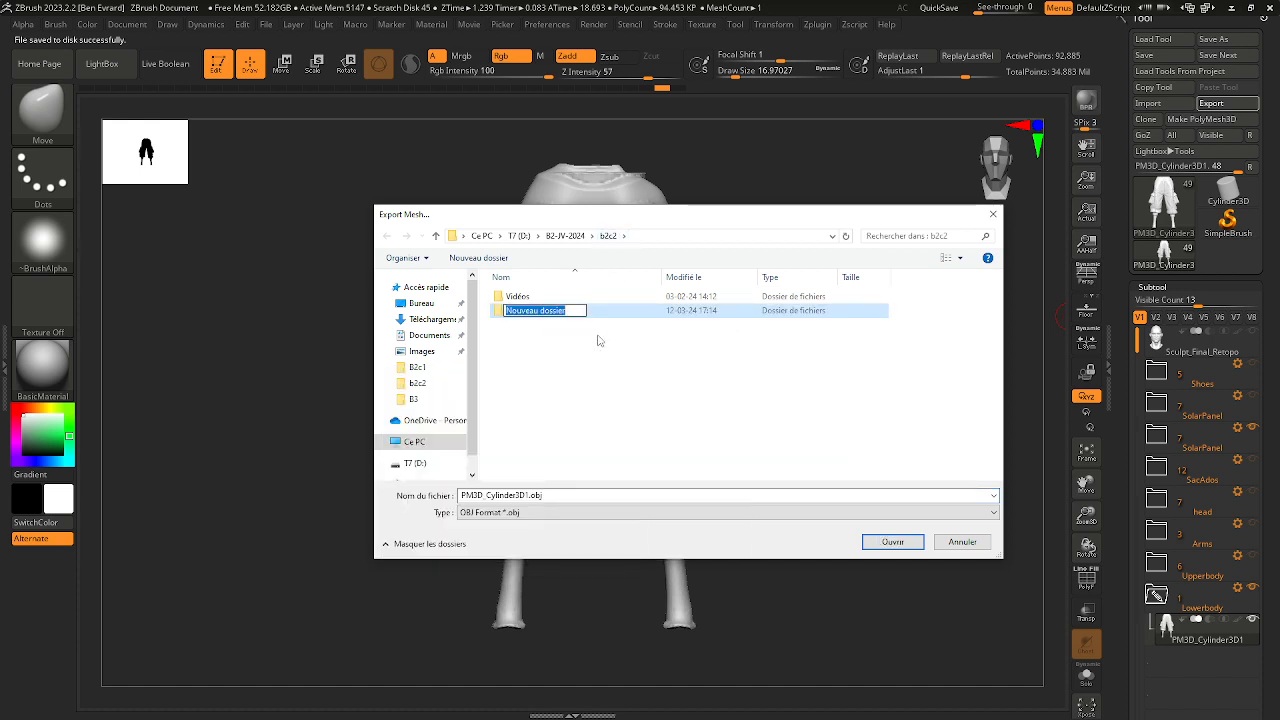
key(BackSpace)
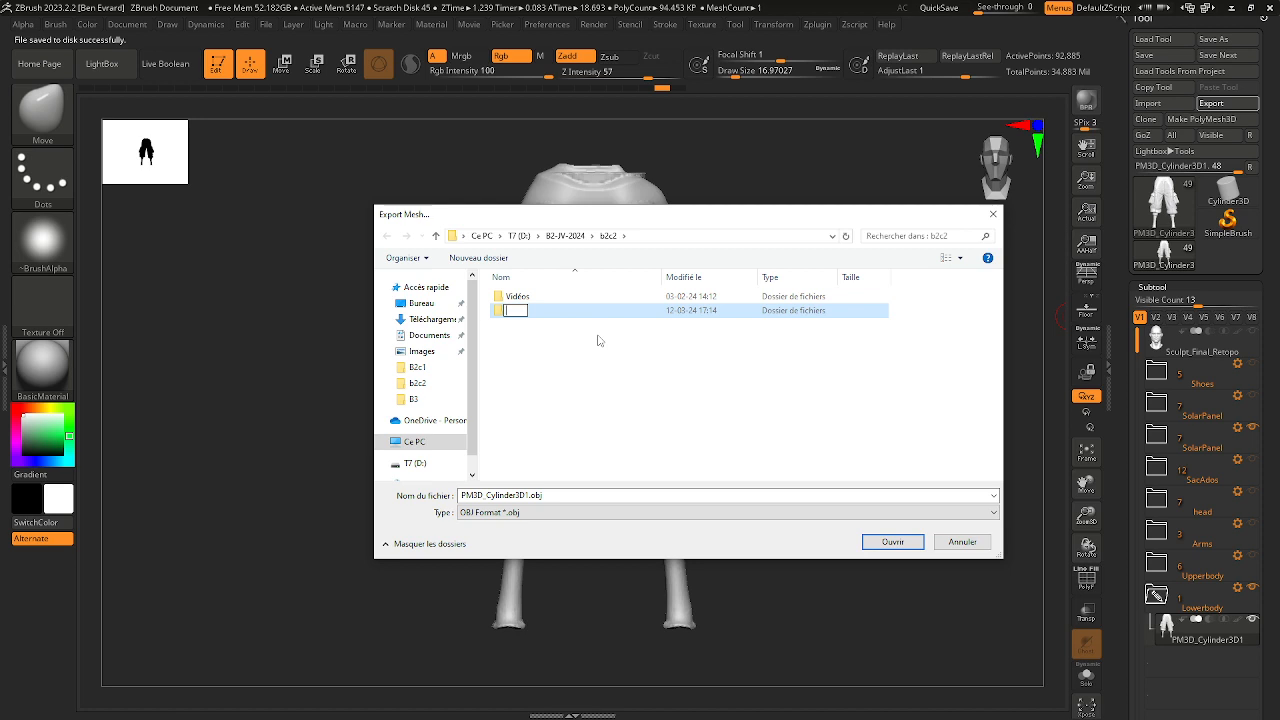
text(Retopo)
key(Return)
double_click(572, 314)
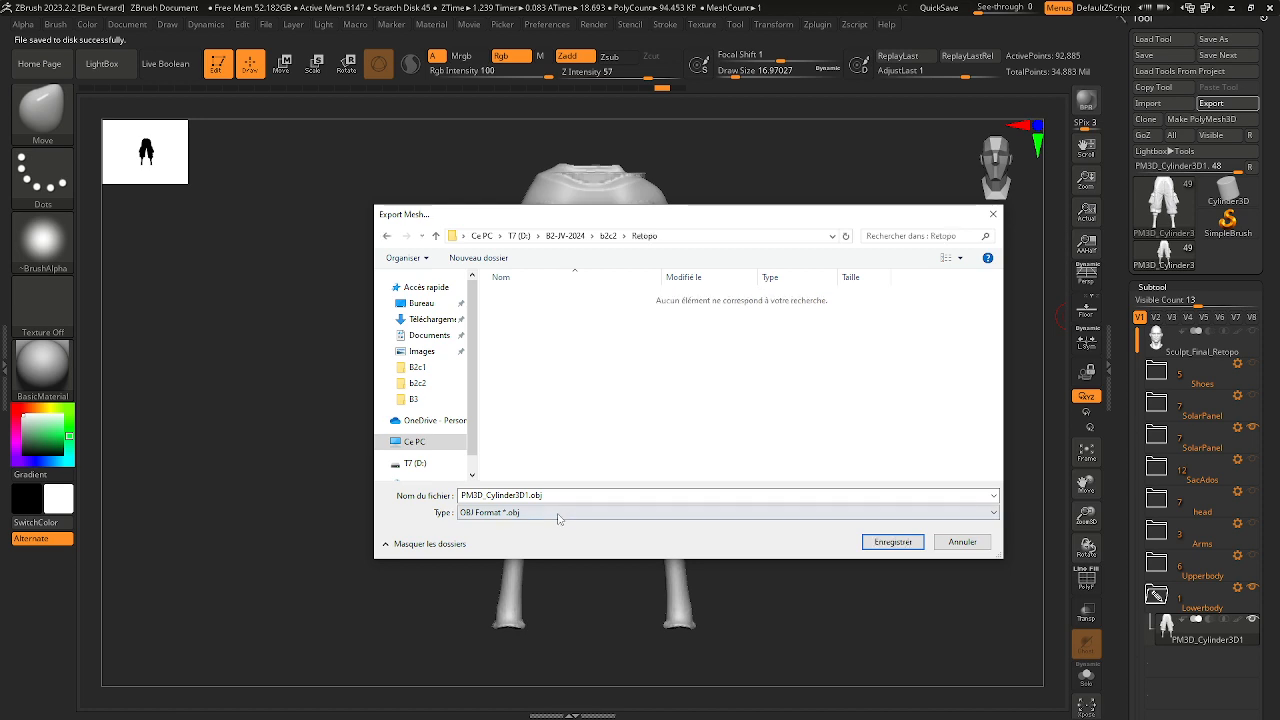
Step: Edit the export file name and export the lower-body mesh in OBJ format into the Retopo folder
click(527, 495)
drag(527, 495, 490, 508)
key(BackSpace)
key(Return)
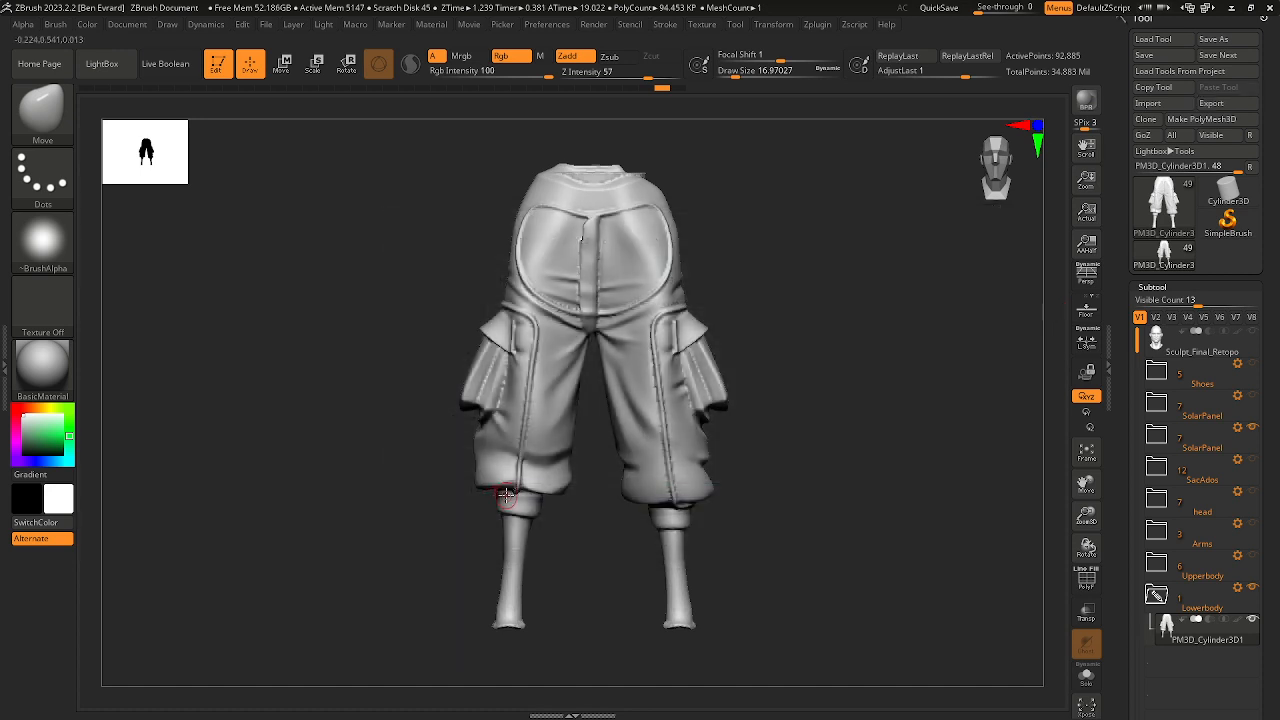
right_drag(841, 396, 778, 370)
right_drag(778, 370, 790, 470)
right_drag(790, 470, 795, 376)
alt+right_drag(795, 376, 770, 280)
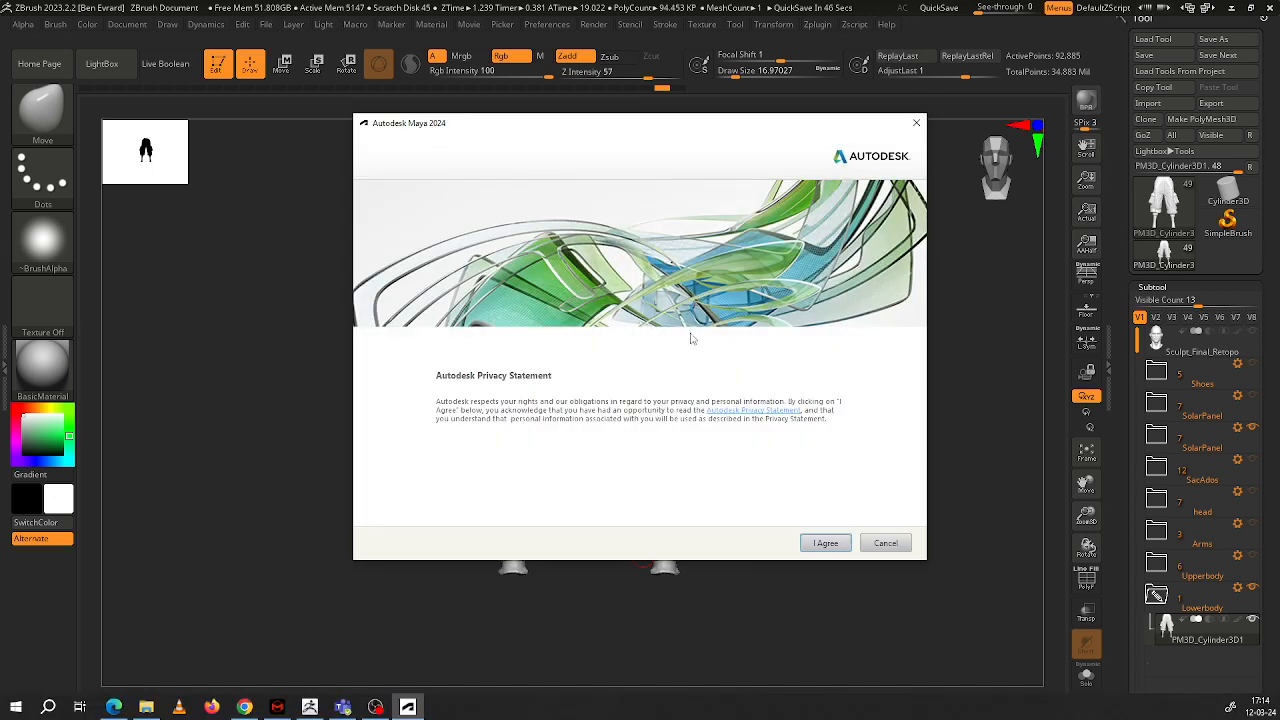
Step: Accept the Autodesk privacy statement, enter Maya 2024 as an experienced user, and switch back to ZBrush
click(825, 543)
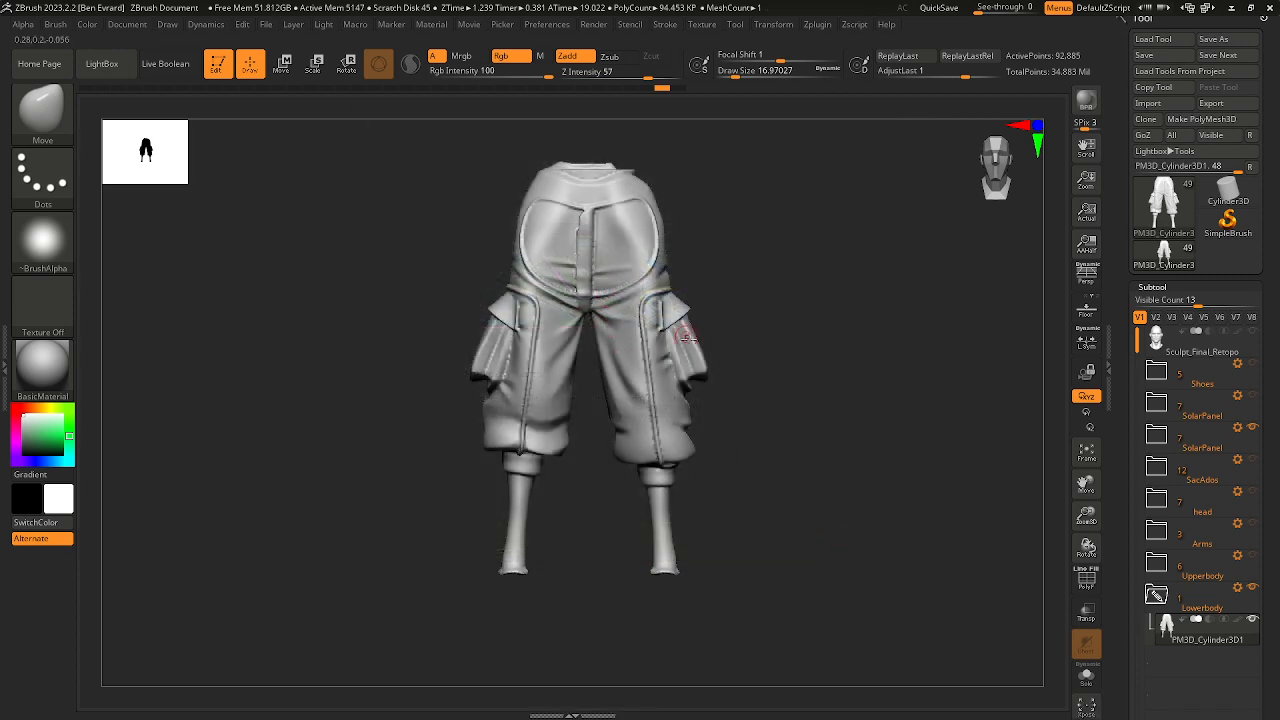
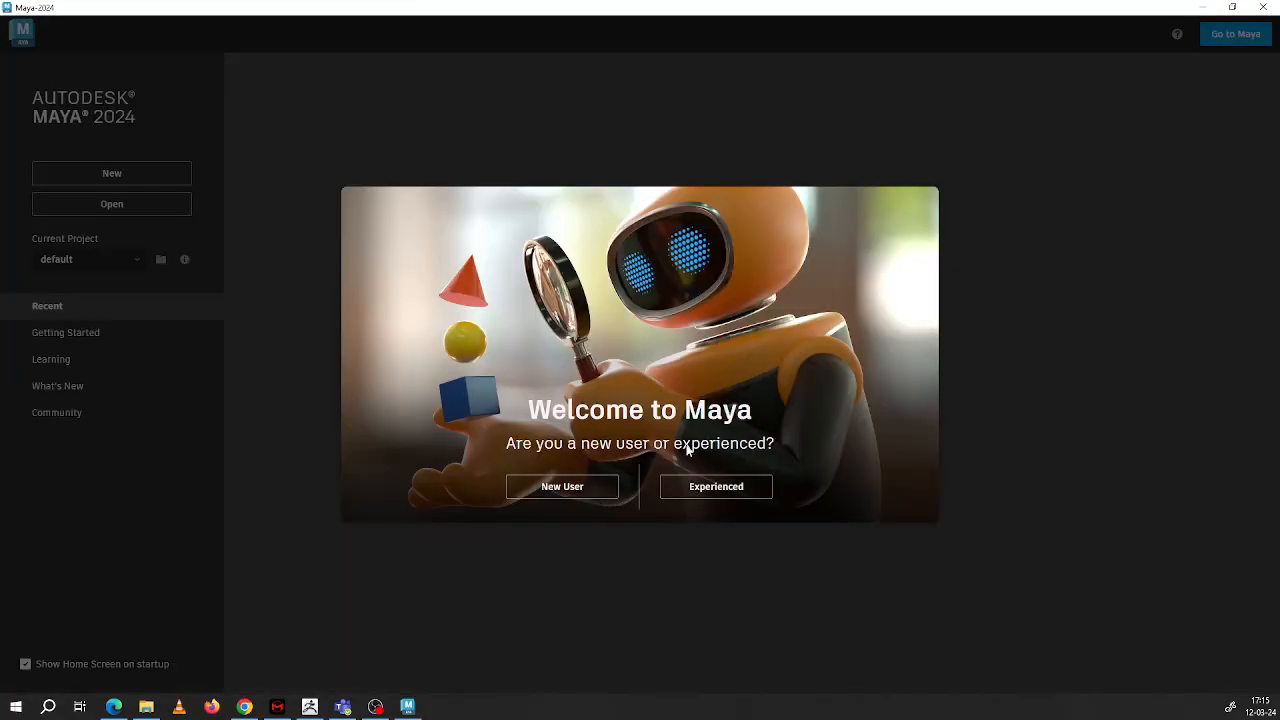
click(719, 488)
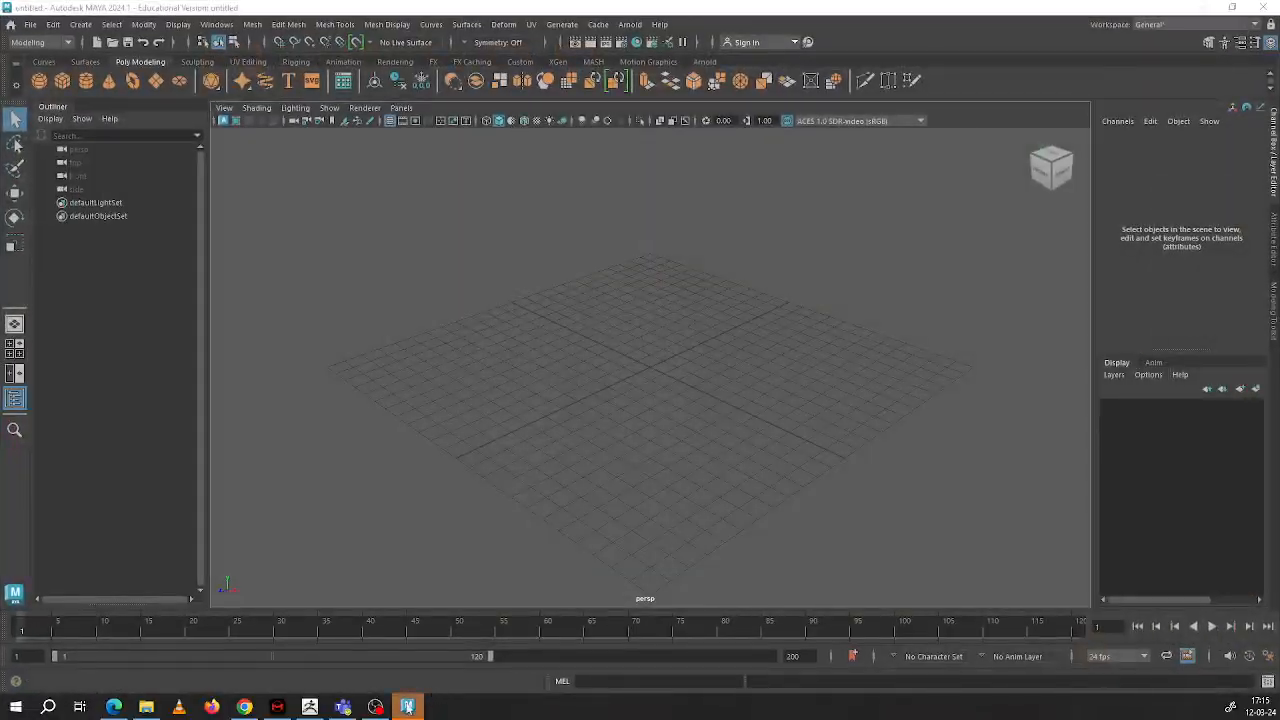
click(309, 707)
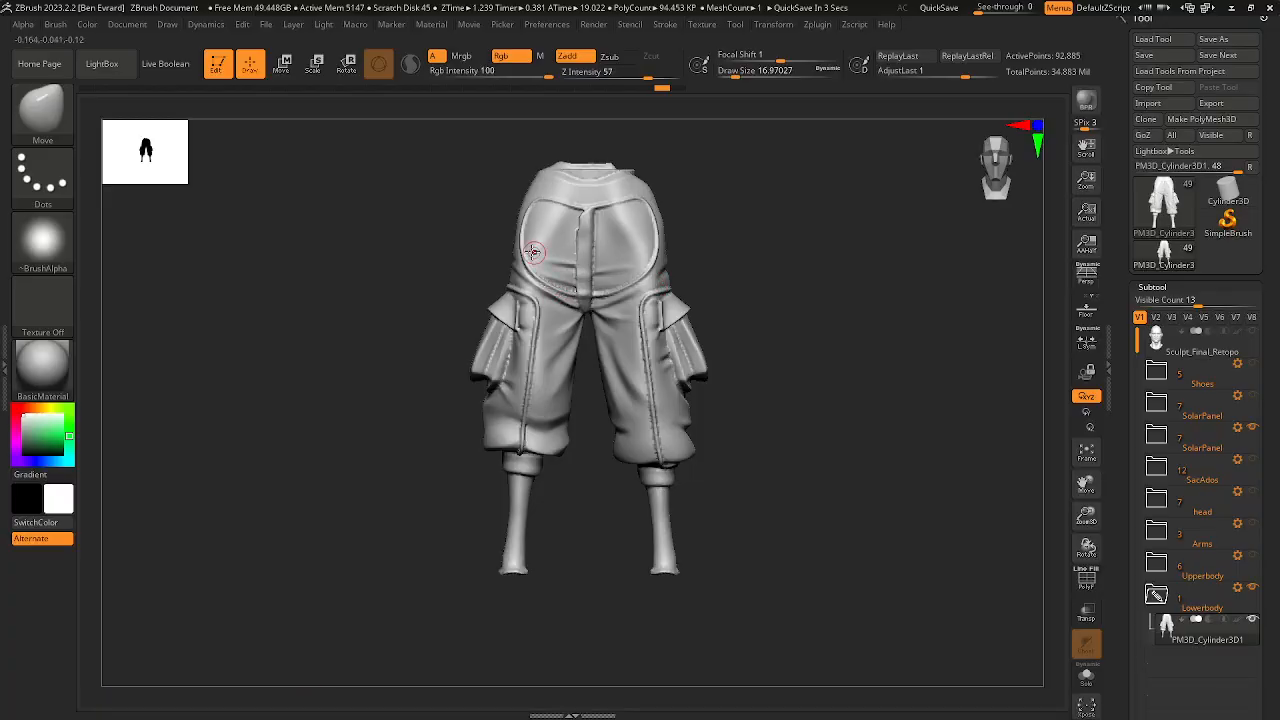
mouse_move(583, 233)
right_down()
mouse_move(686, 345)
mouse_move(751, 293)
mouse_move(650, 318)
mouse_move(634, 300)
mouse_move(668, 333)
right_up()
drag(619, 286, 653, 357)
drag(740, 395, 660, 311)
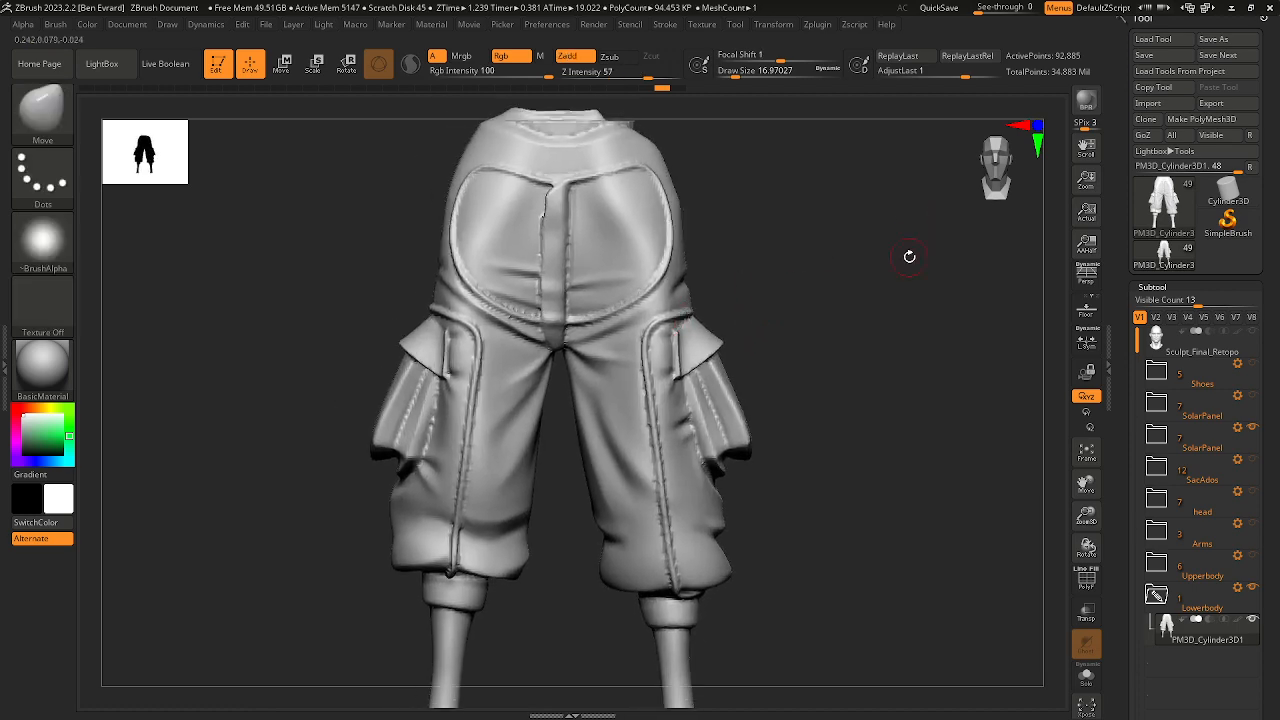
Step: Switch to Maya and import Pant.obj from the Retopo folder inside b2c2
click(1232, 9)
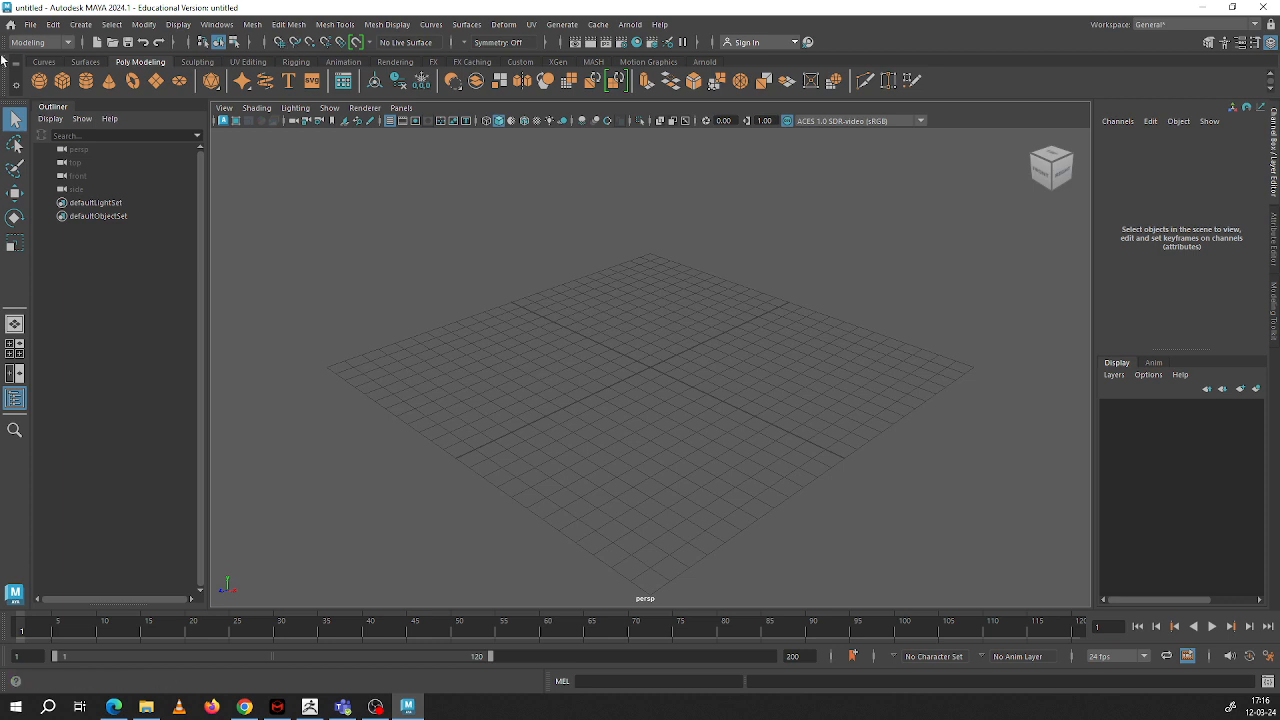
click(30, 24)
click(87, 178)
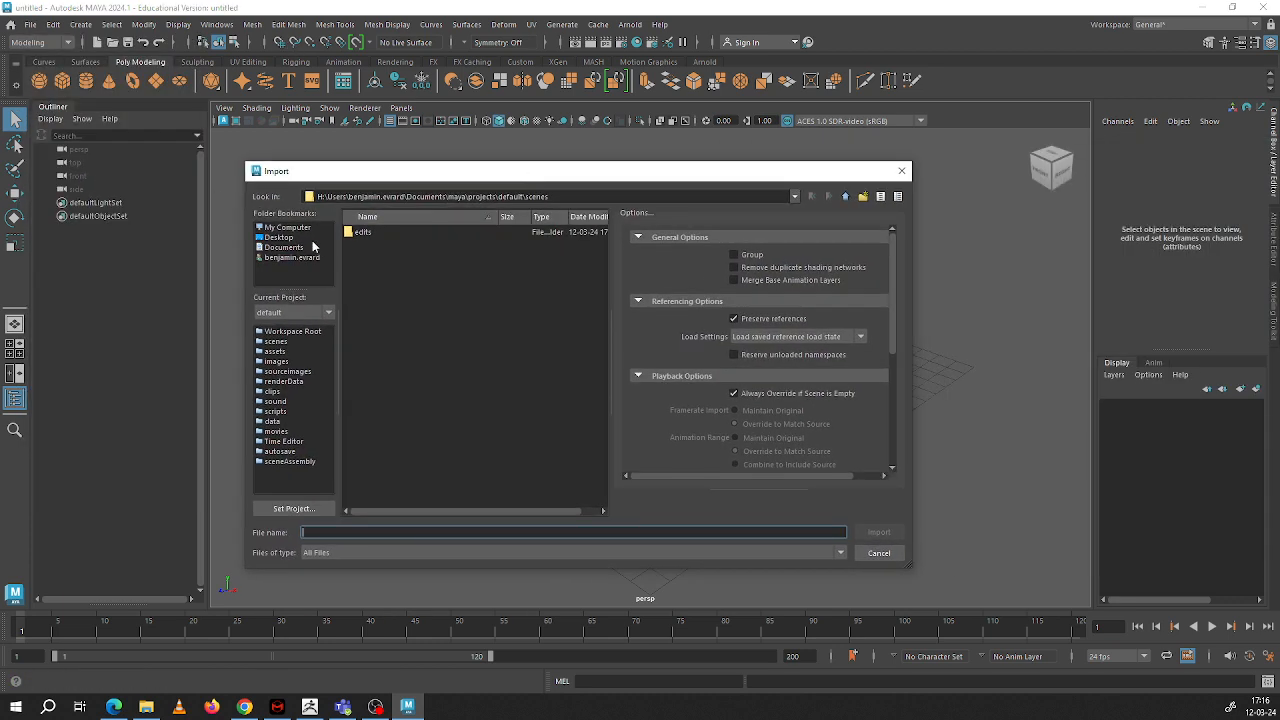
click(288, 228)
double_click(365, 257)
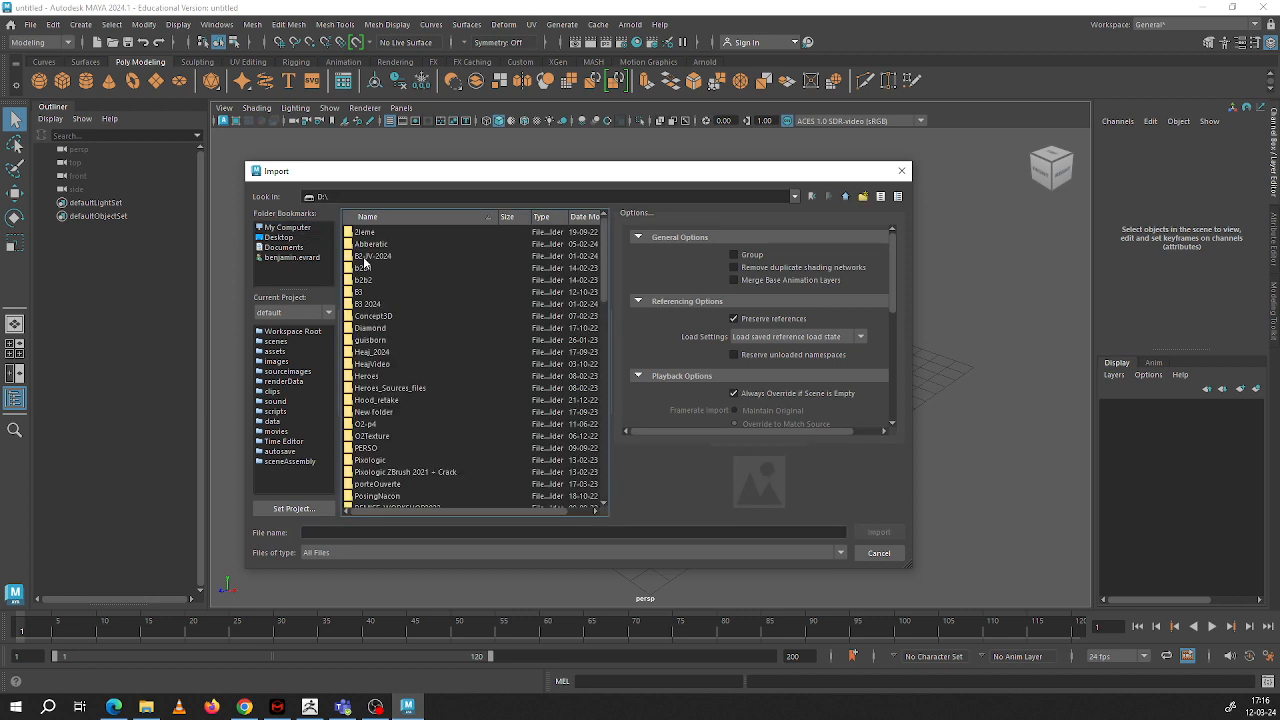
double_click(372, 257)
double_click(375, 246)
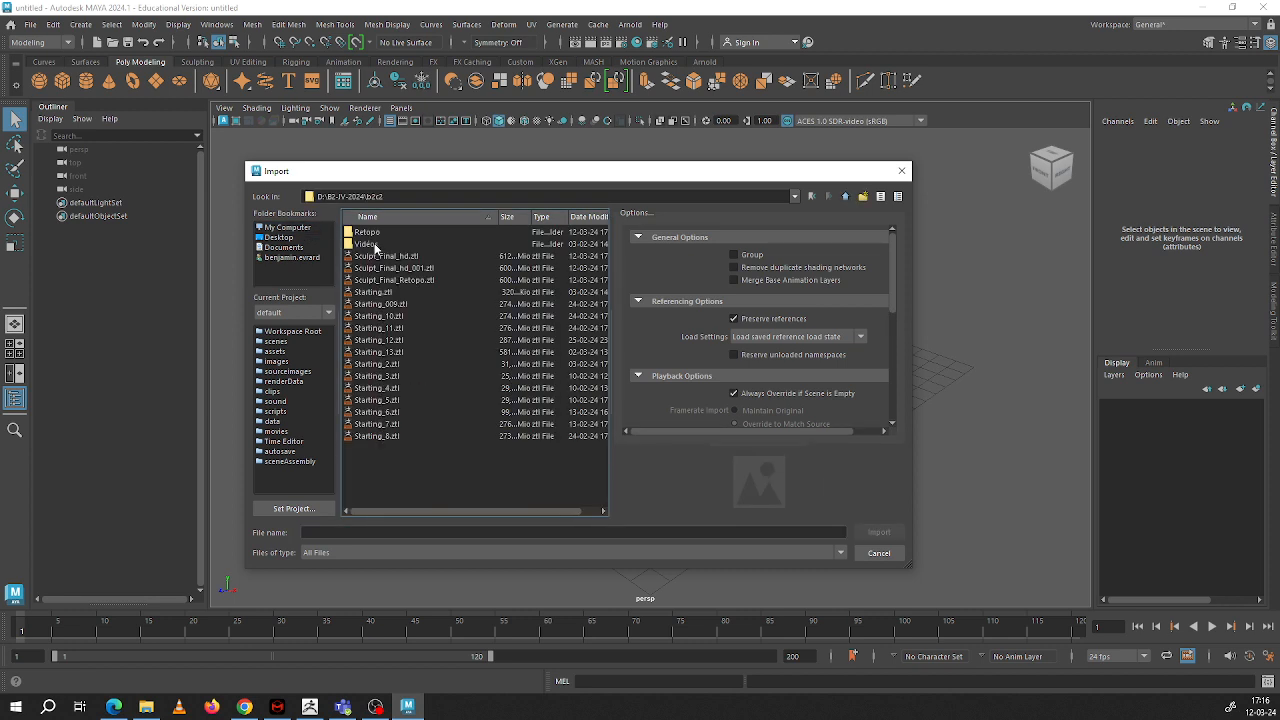
double_click(376, 236)
double_click(376, 236)
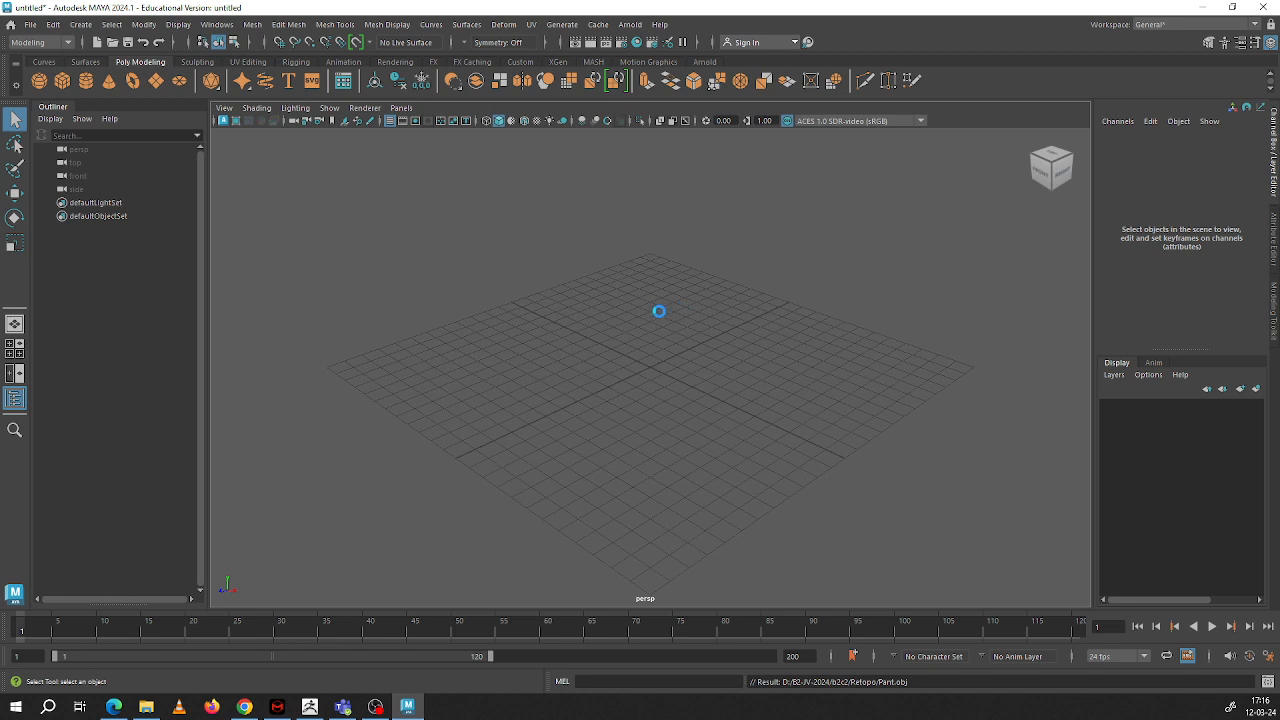
Step: Return to ZBrush, pre-process the lower-body mesh in Decimation Master and decimate it to 20%
click(311, 707)
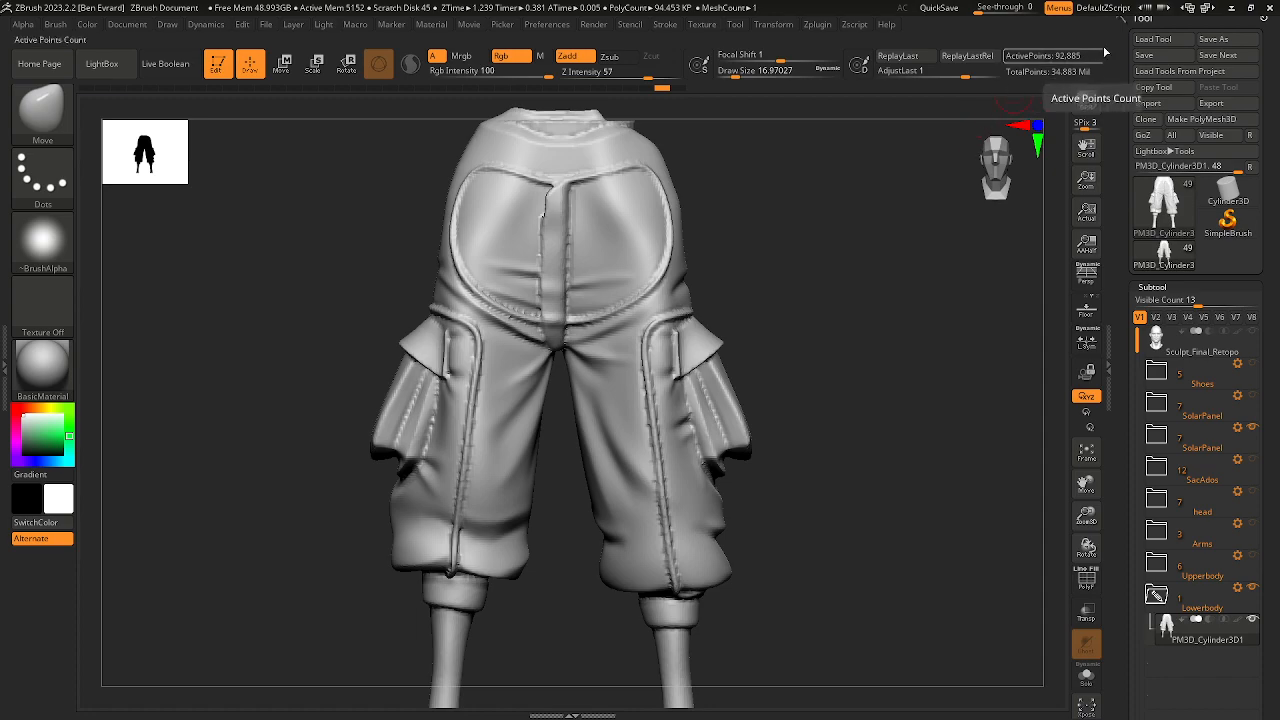
click(1231, 8)
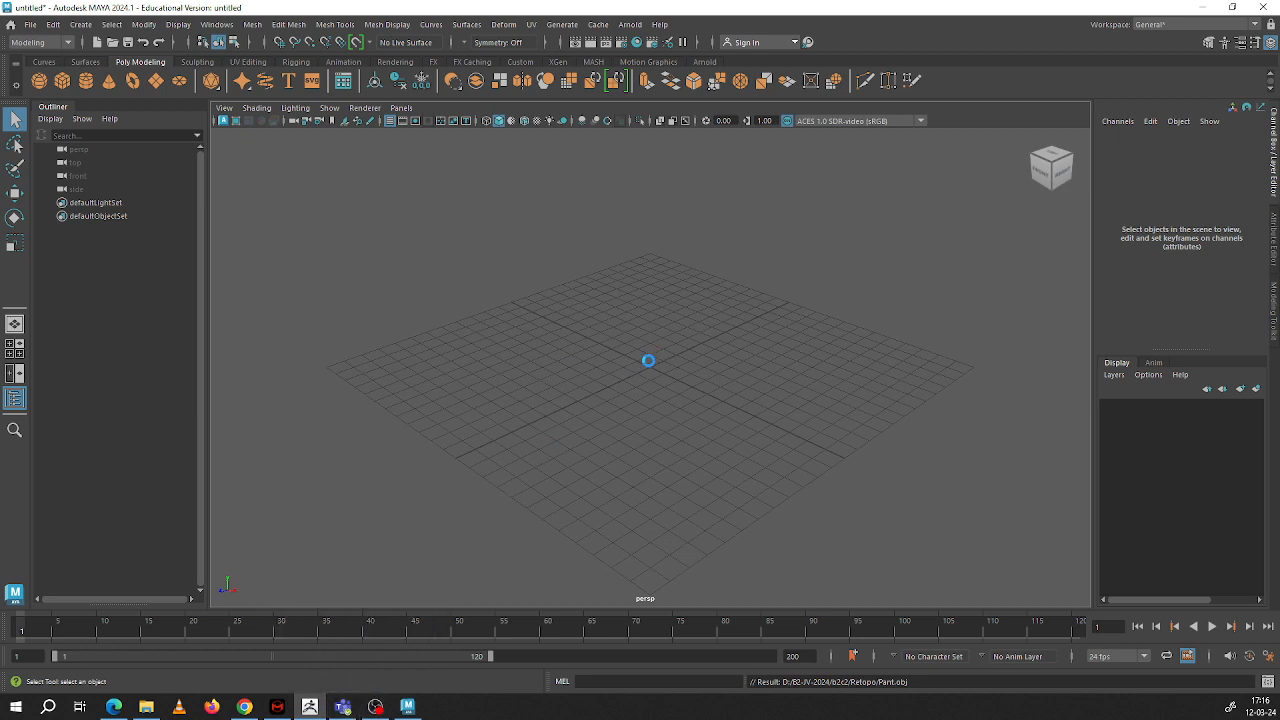
click(310, 707)
click(817, 24)
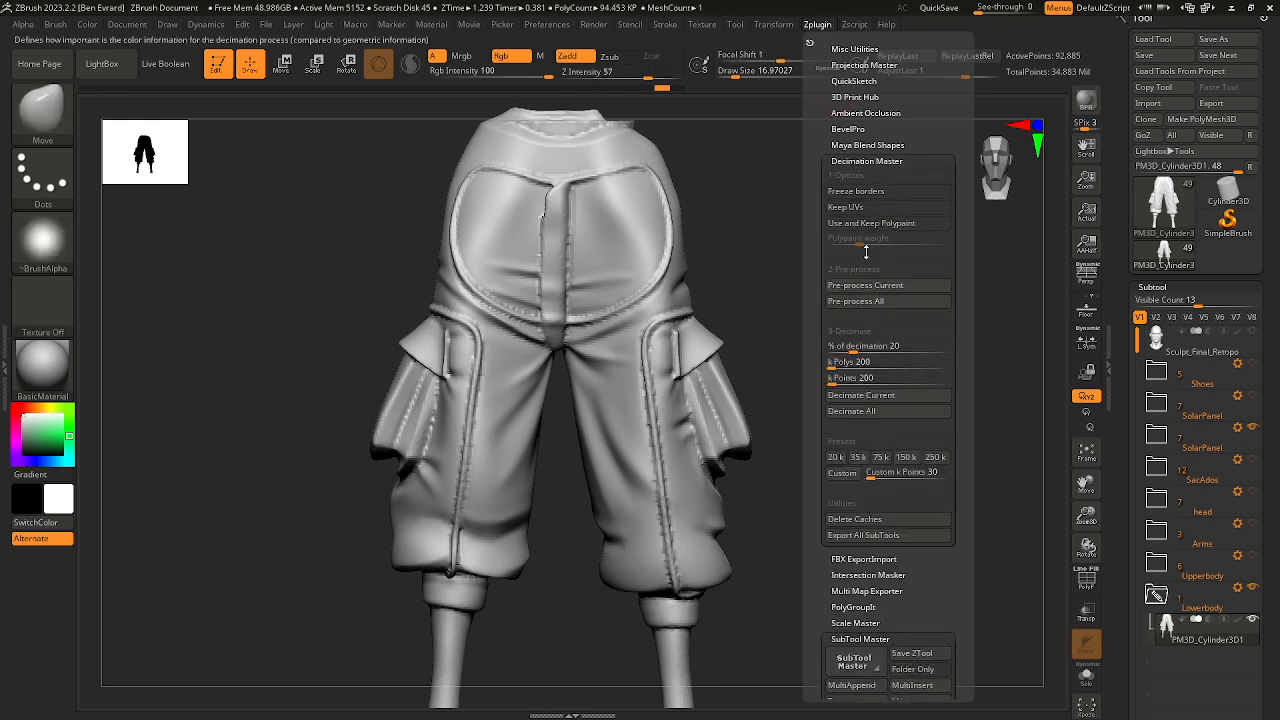
click(876, 286)
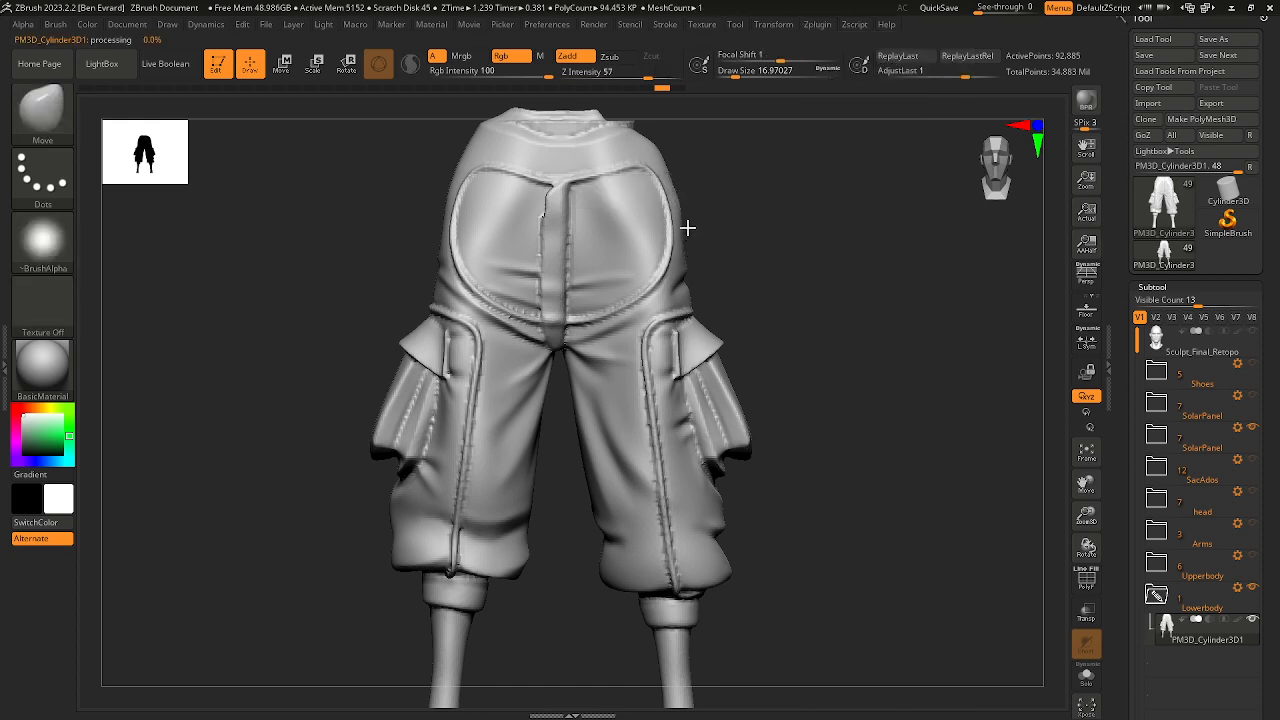
click(820, 26)
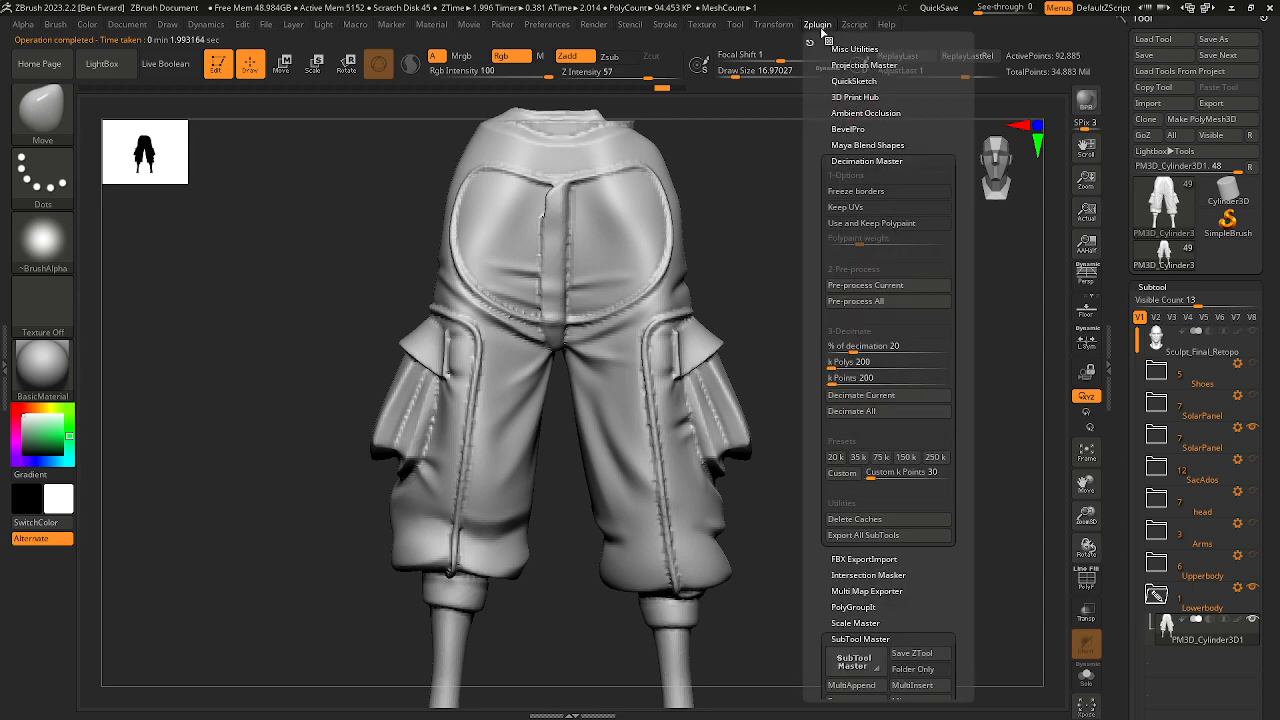
click(866, 393)
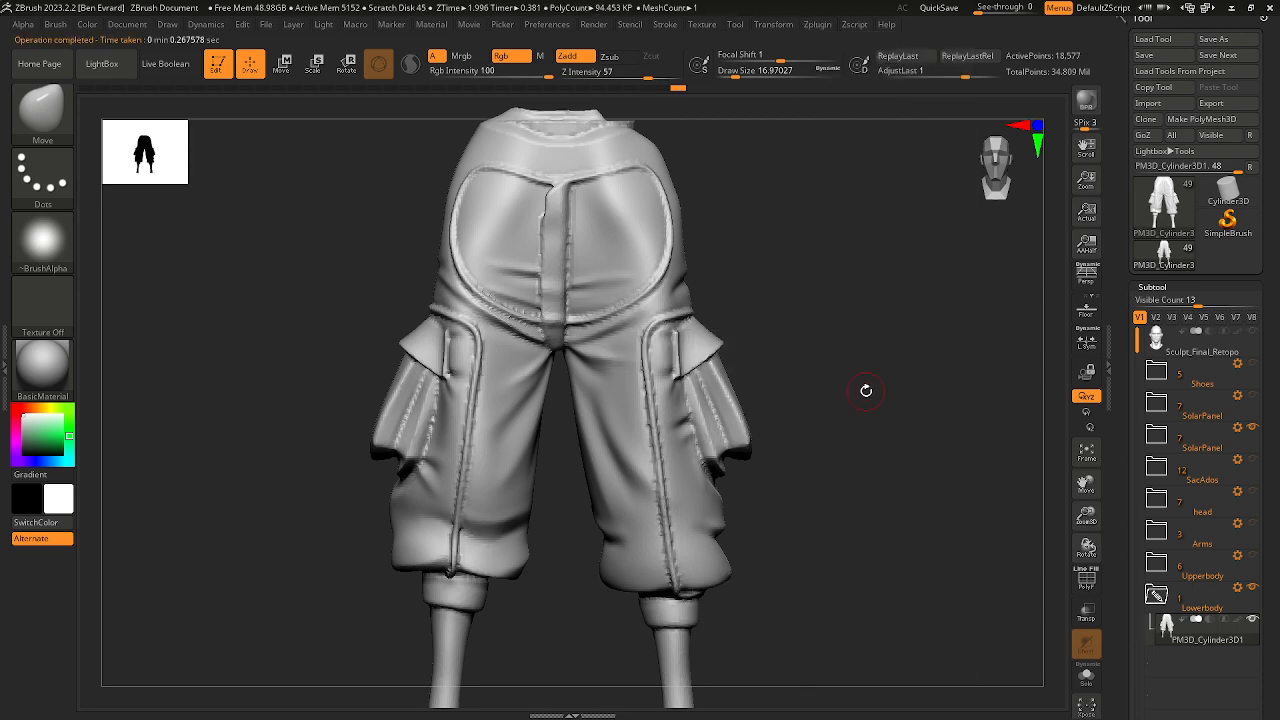
right_click(725, 301)
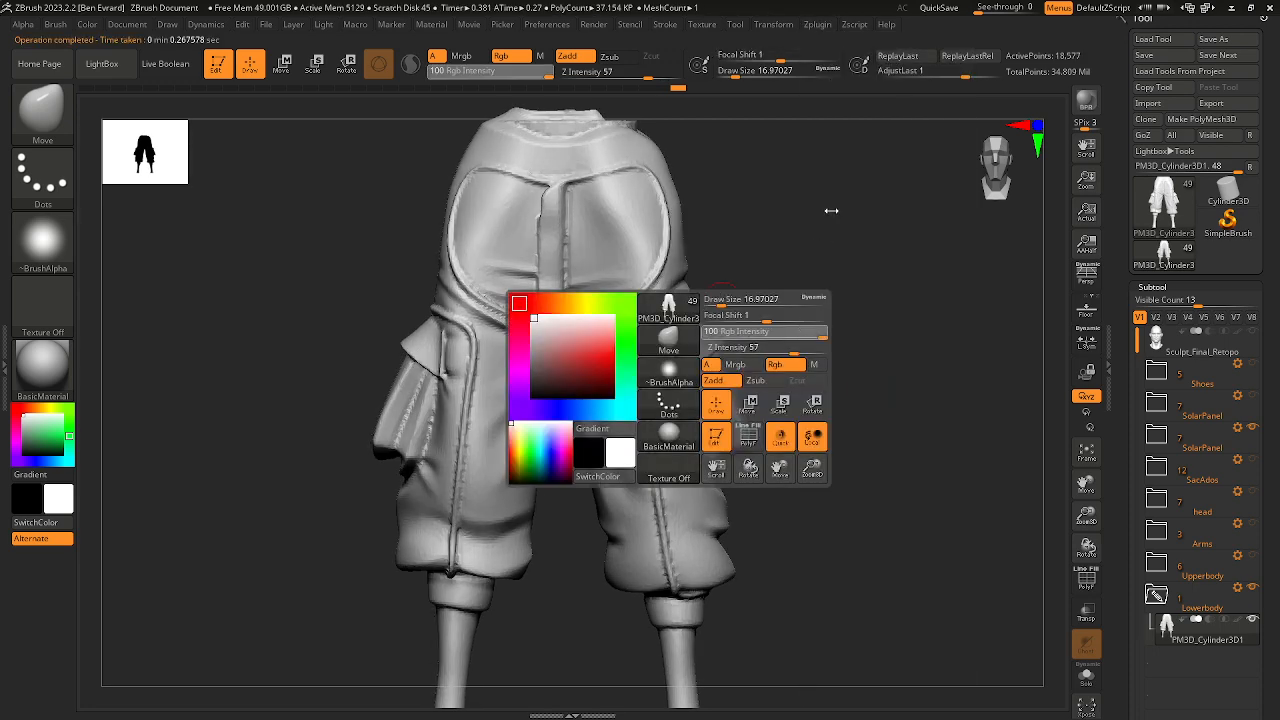
drag(831, 210, 872, 262)
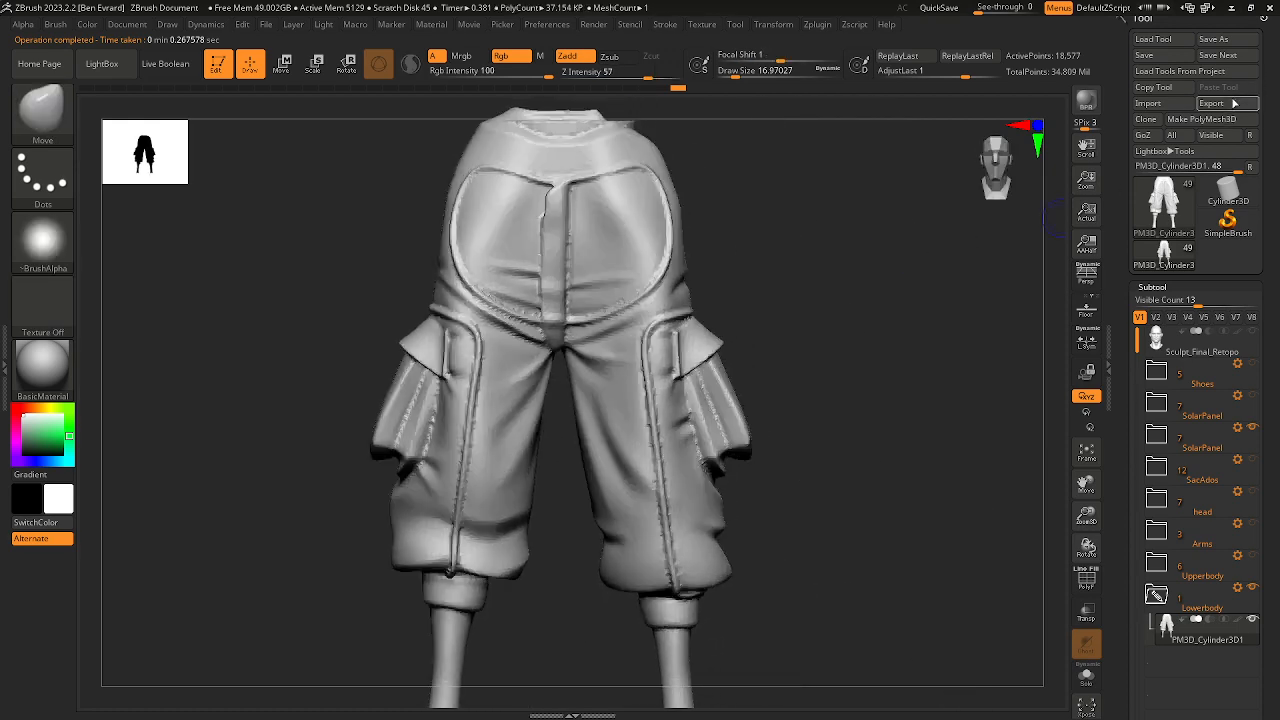
Step: Export the decimated lower-body mesh in OBJ format into the b2c2 Retopo folder, overwriting Pant.obj
click(1234, 103)
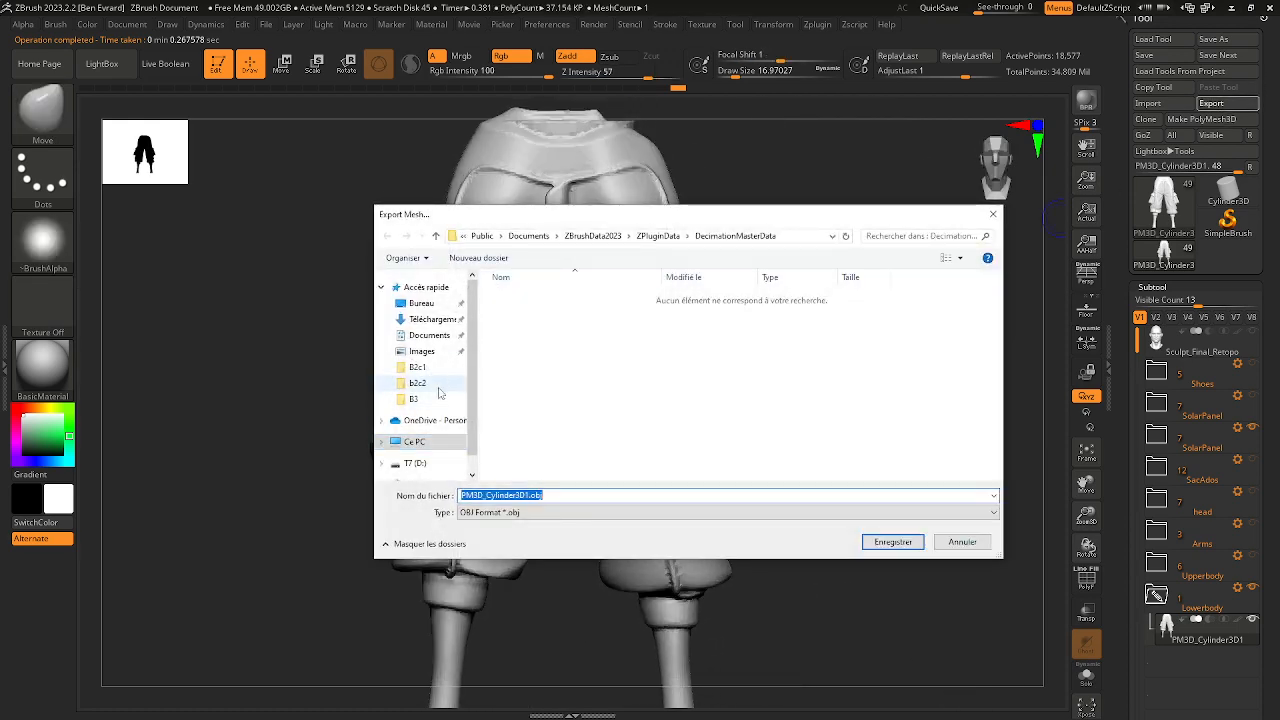
click(435, 385)
click(560, 299)
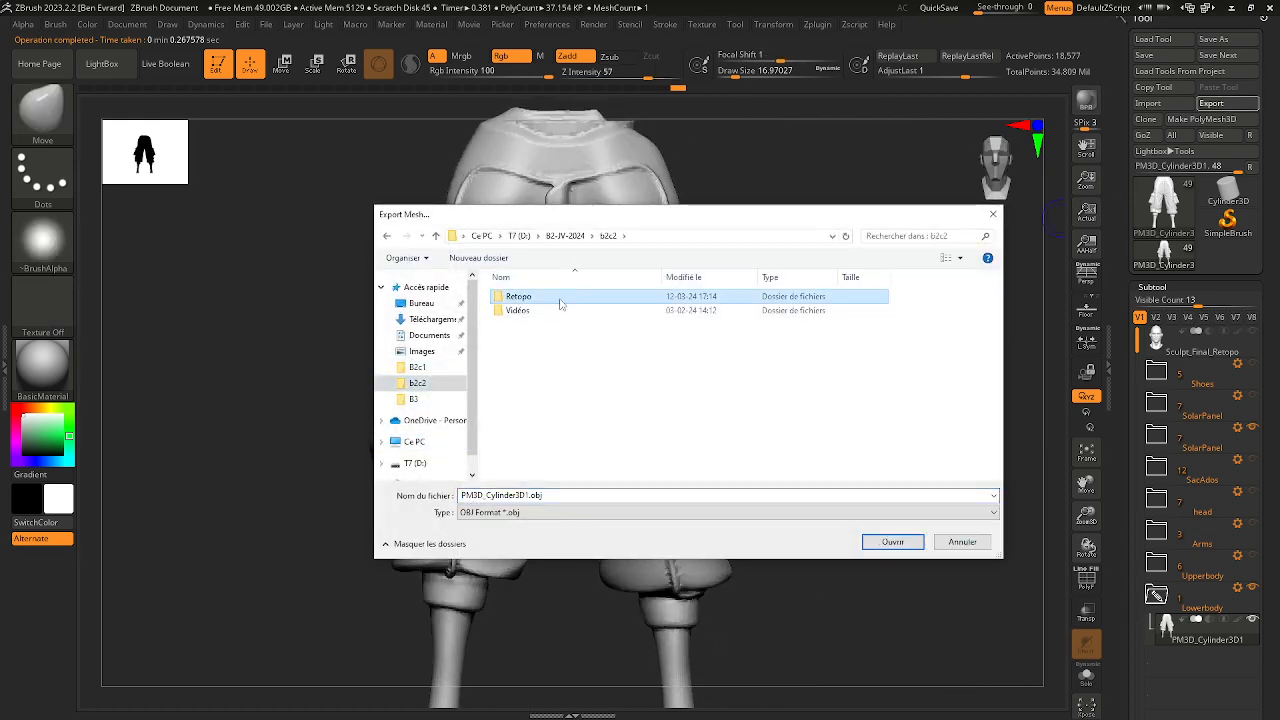
double_click(560, 300)
click(529, 300)
double_click(529, 300)
click(672, 353)
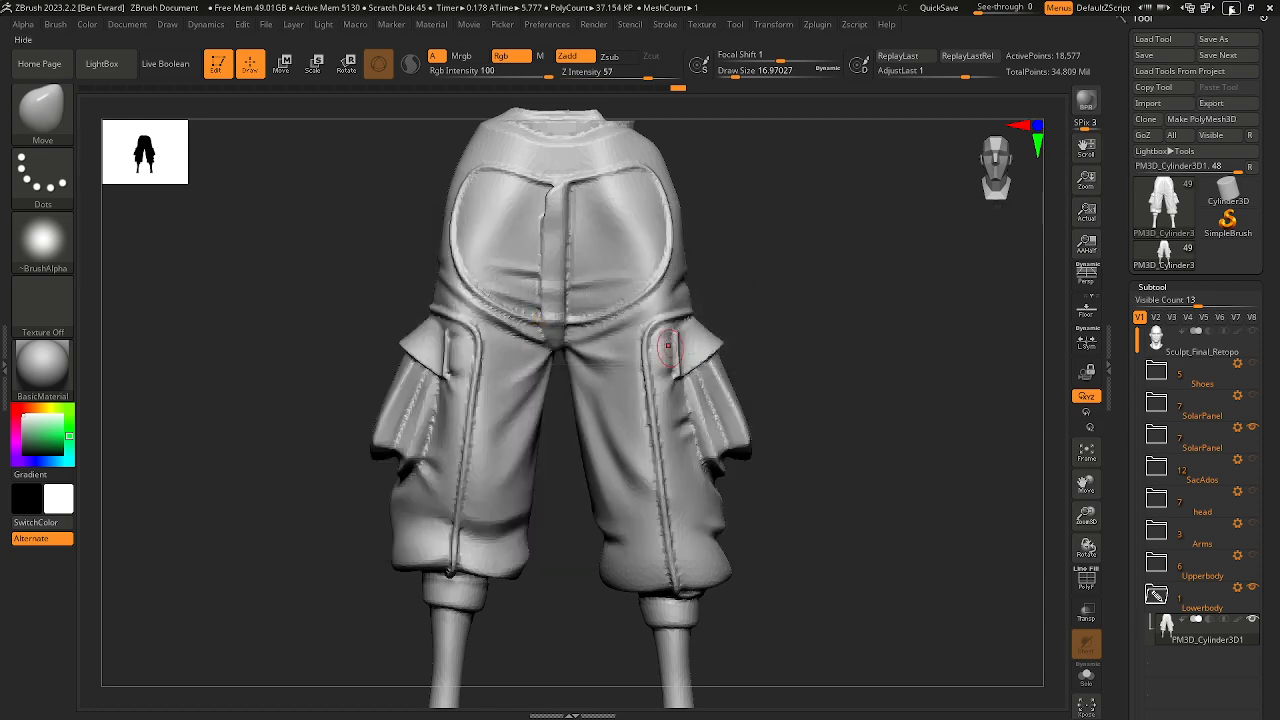
Step: Leave ZBrush and close the unresponsive Maya session
click(1232, 8)
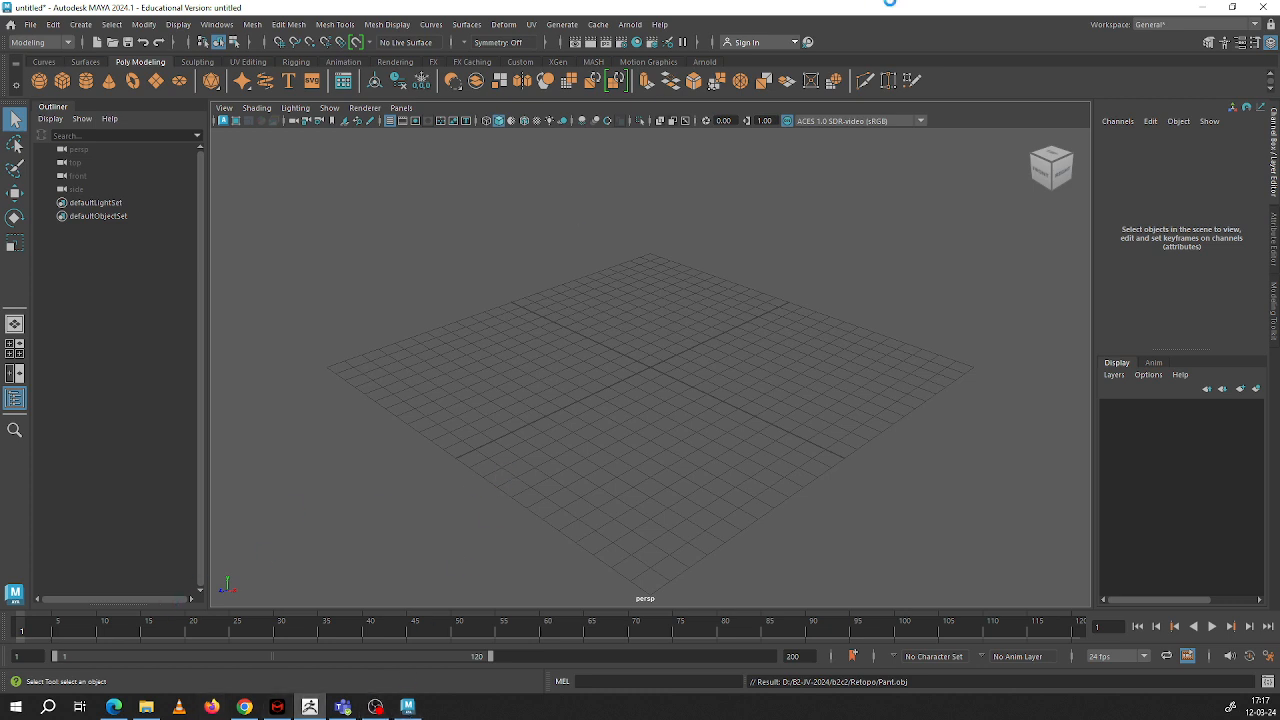
right_click(408, 706)
click(382, 680)
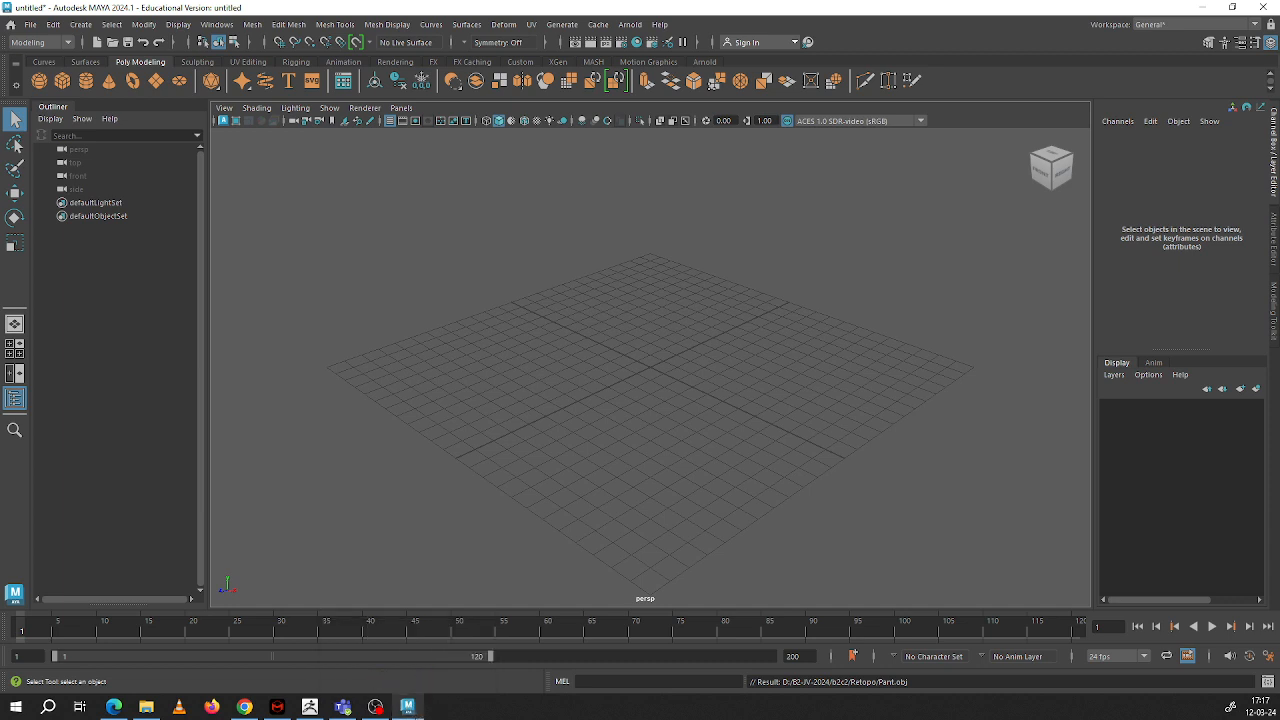
right_click(408, 706)
click(400, 686)
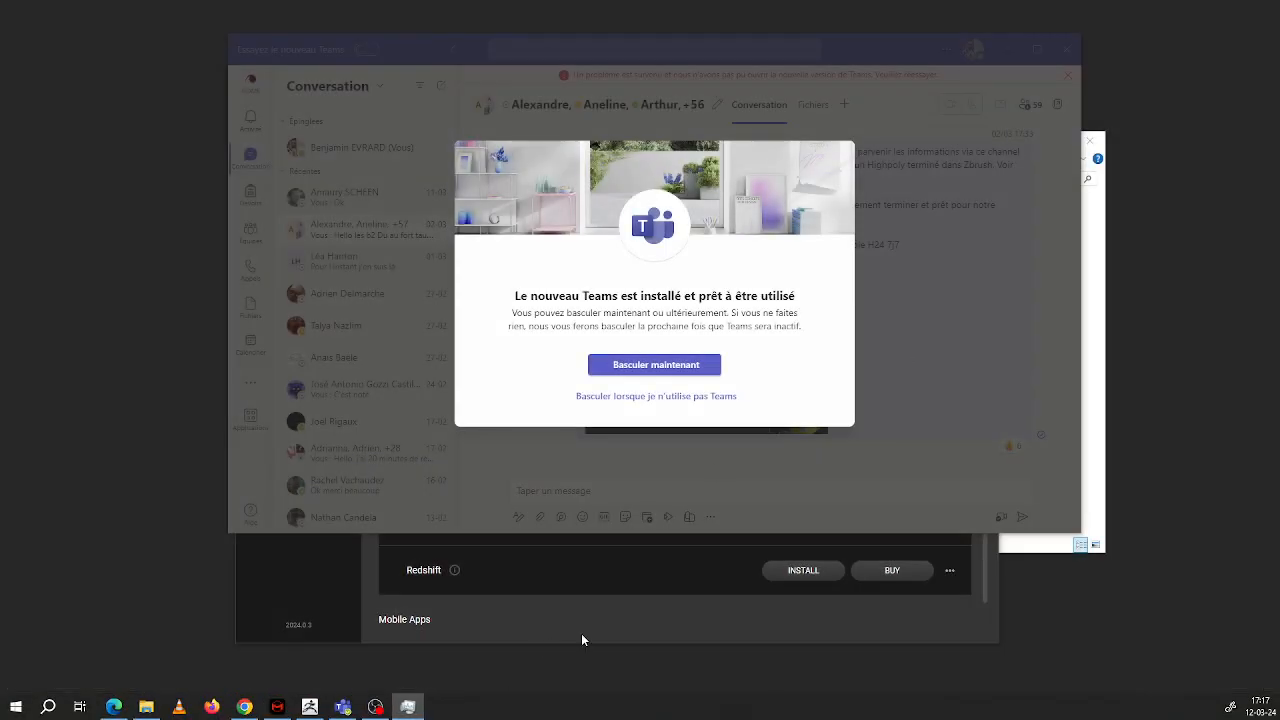
Step: Search the computer for Maya and launch Maya 2023
click(48, 707)
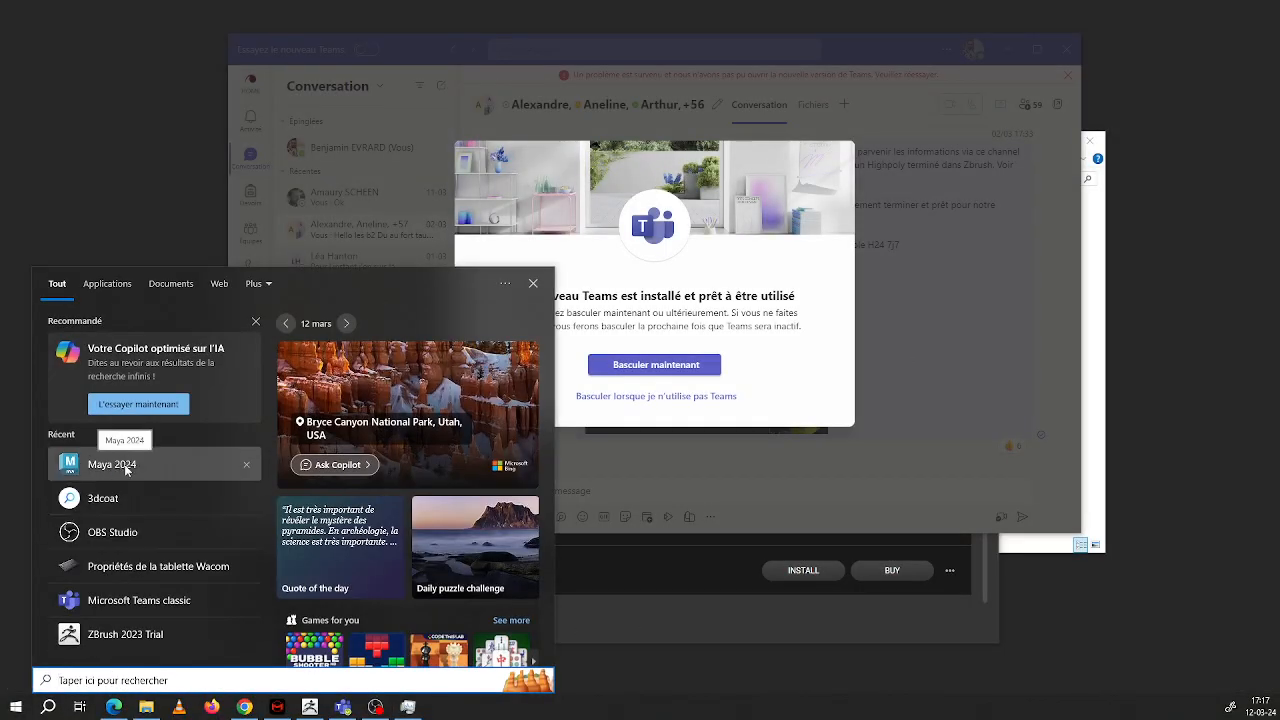
text(maya)
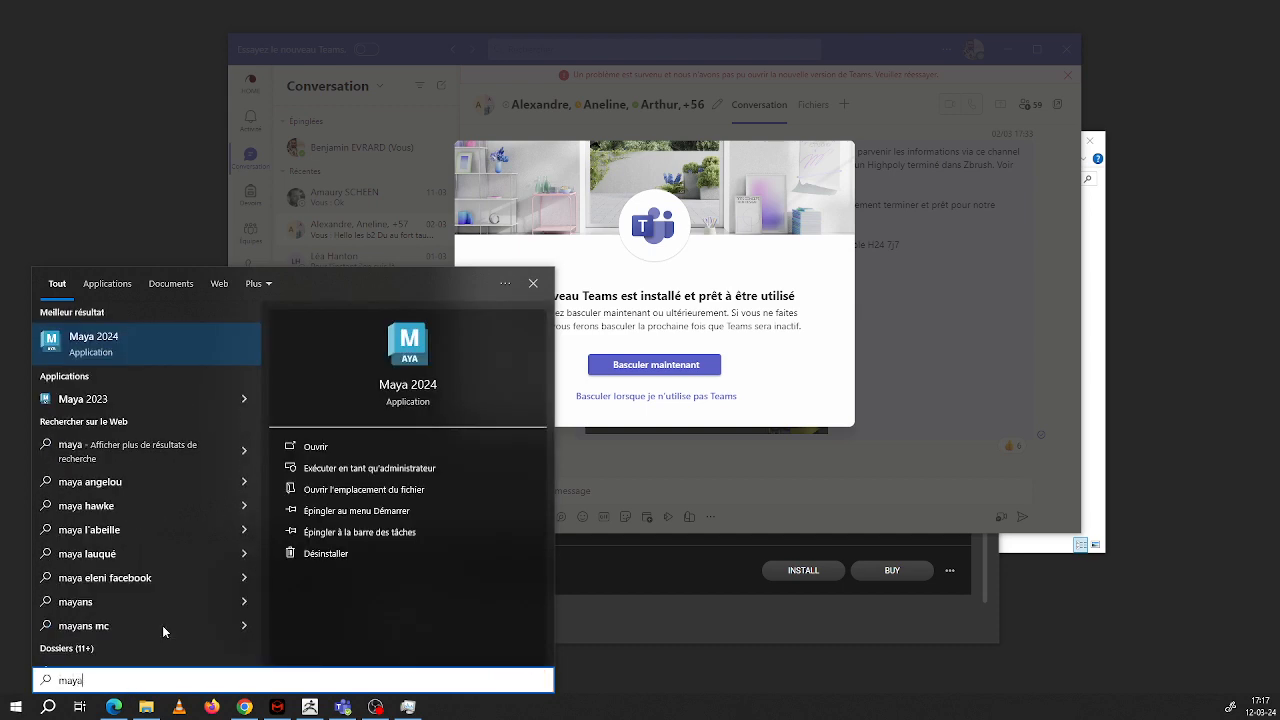
click(124, 398)
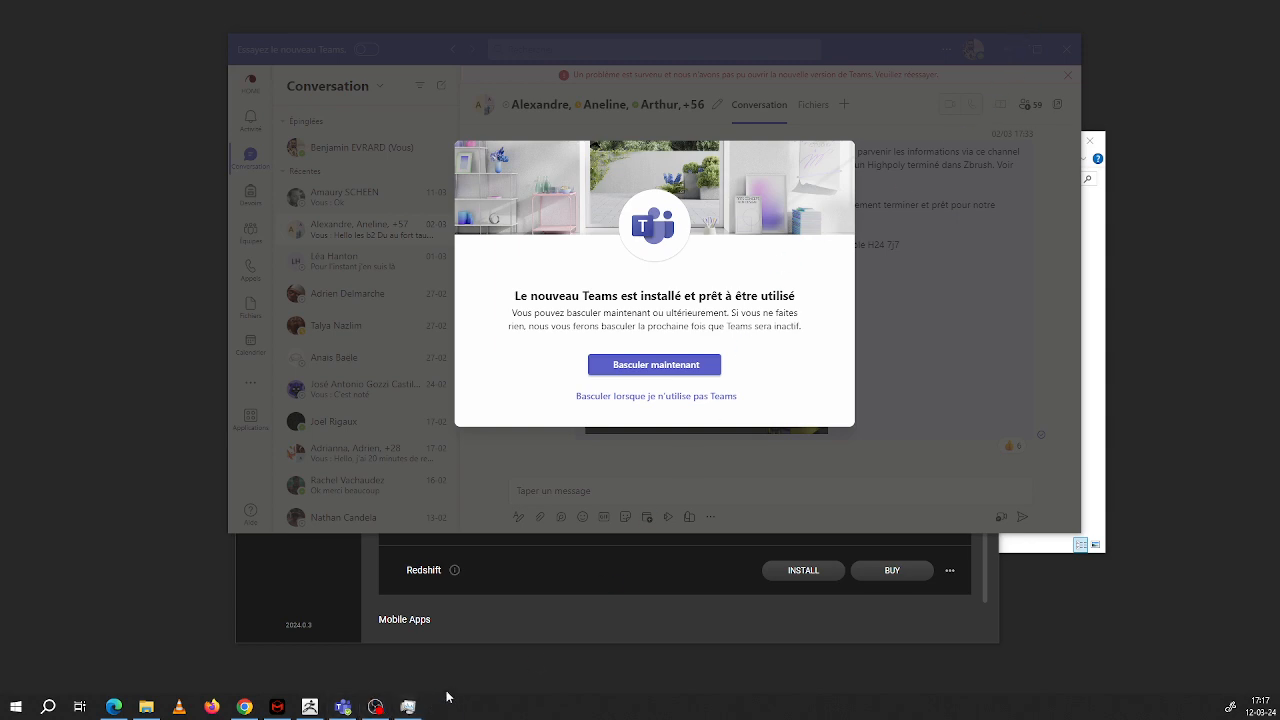
click(821, 537)
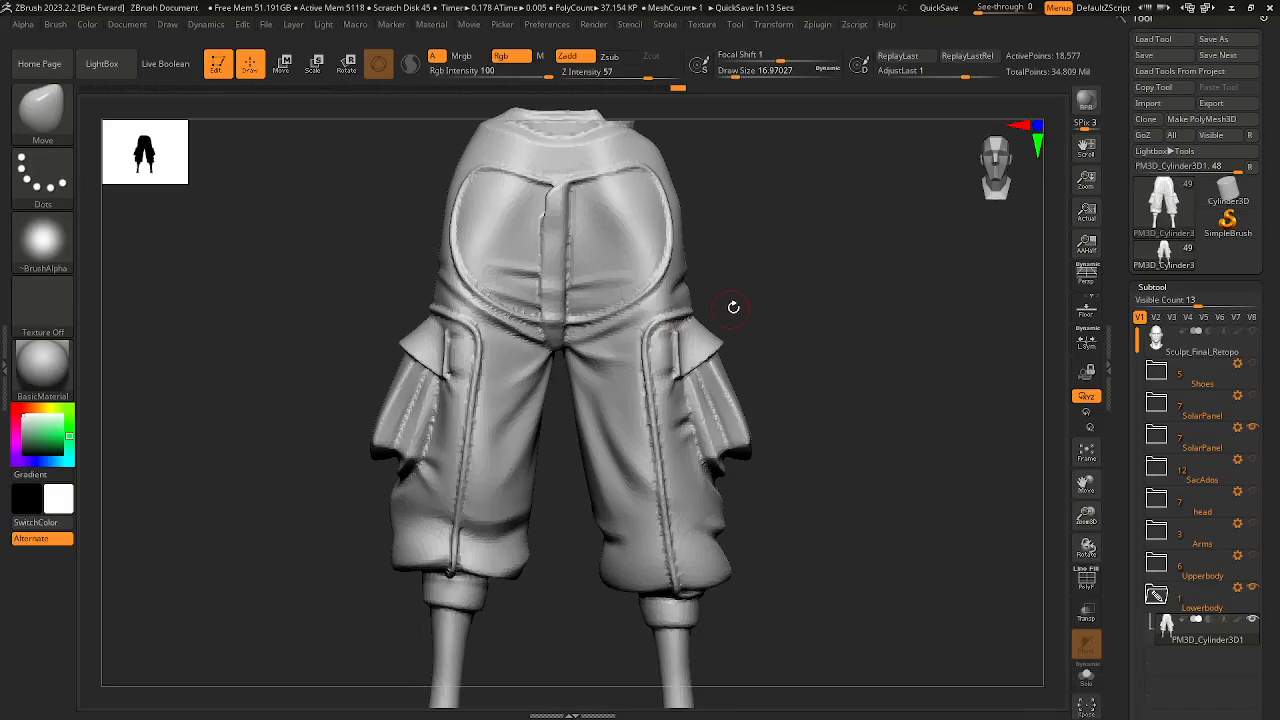
Step: In ZBrush, show all subtools of the Upperbody folder and hide the Lowerbody folder
click(1156, 563)
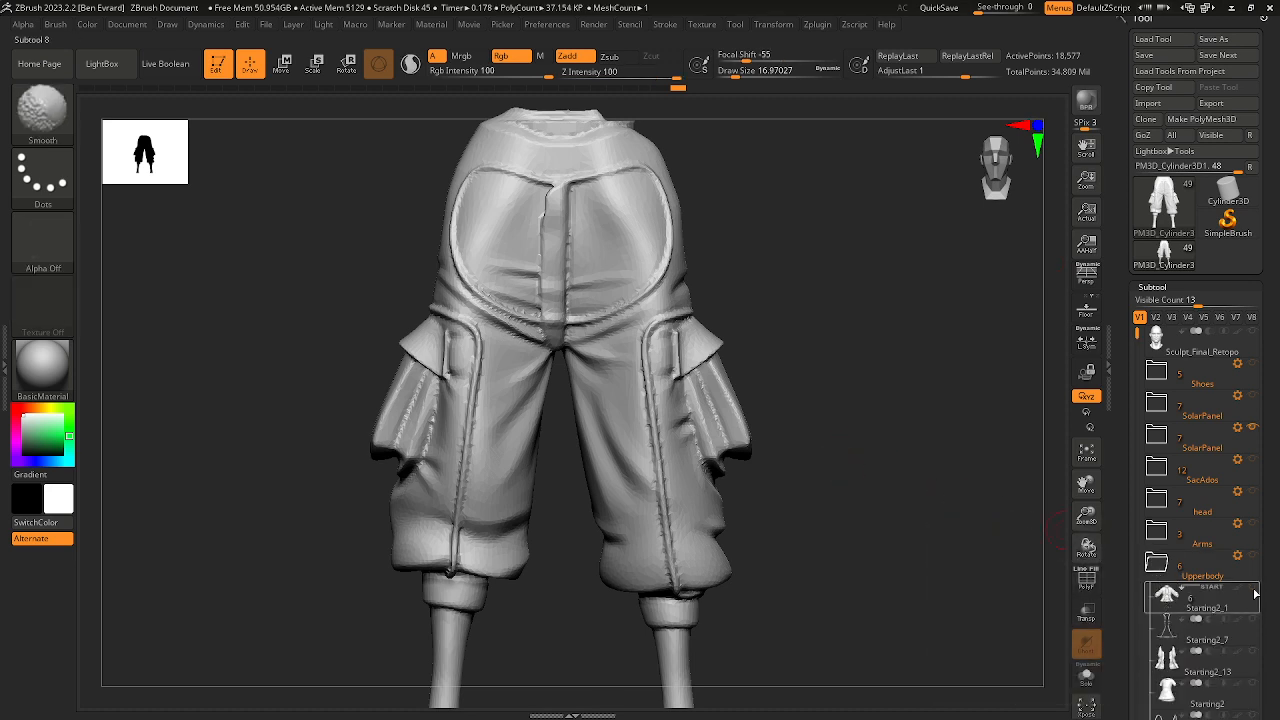
click(1156, 563)
click(1156, 595)
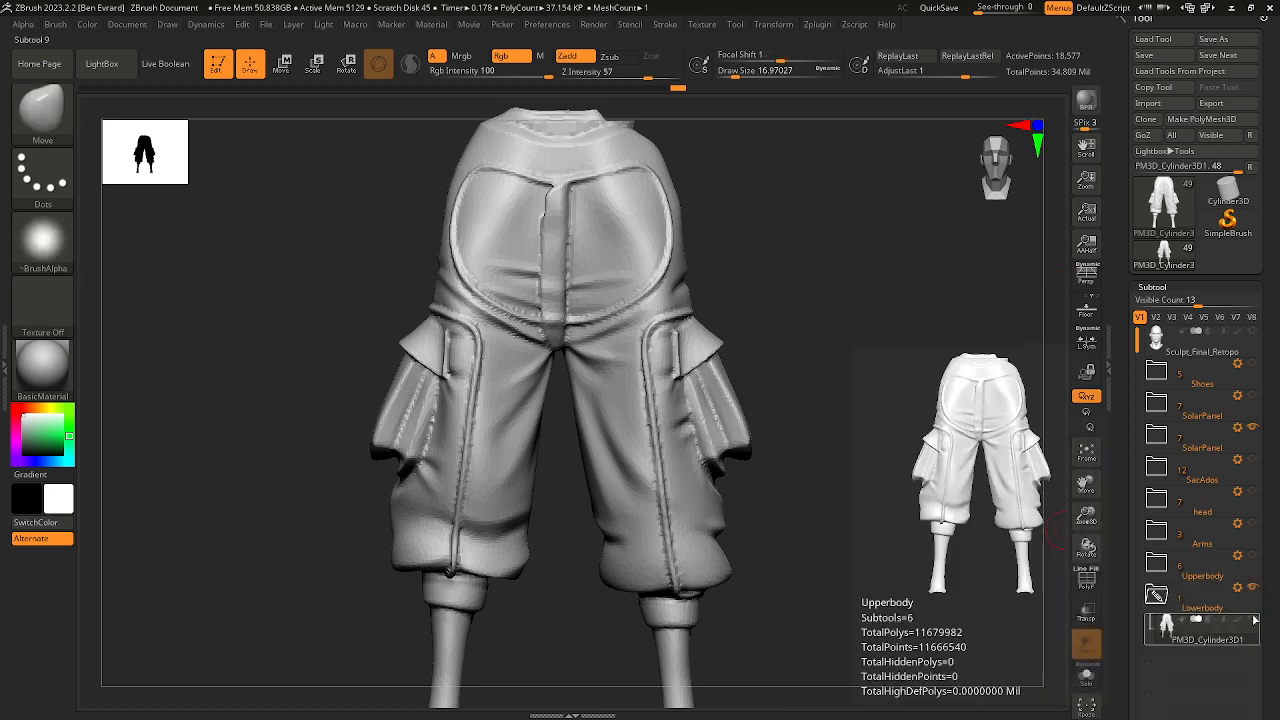
click(1158, 566)
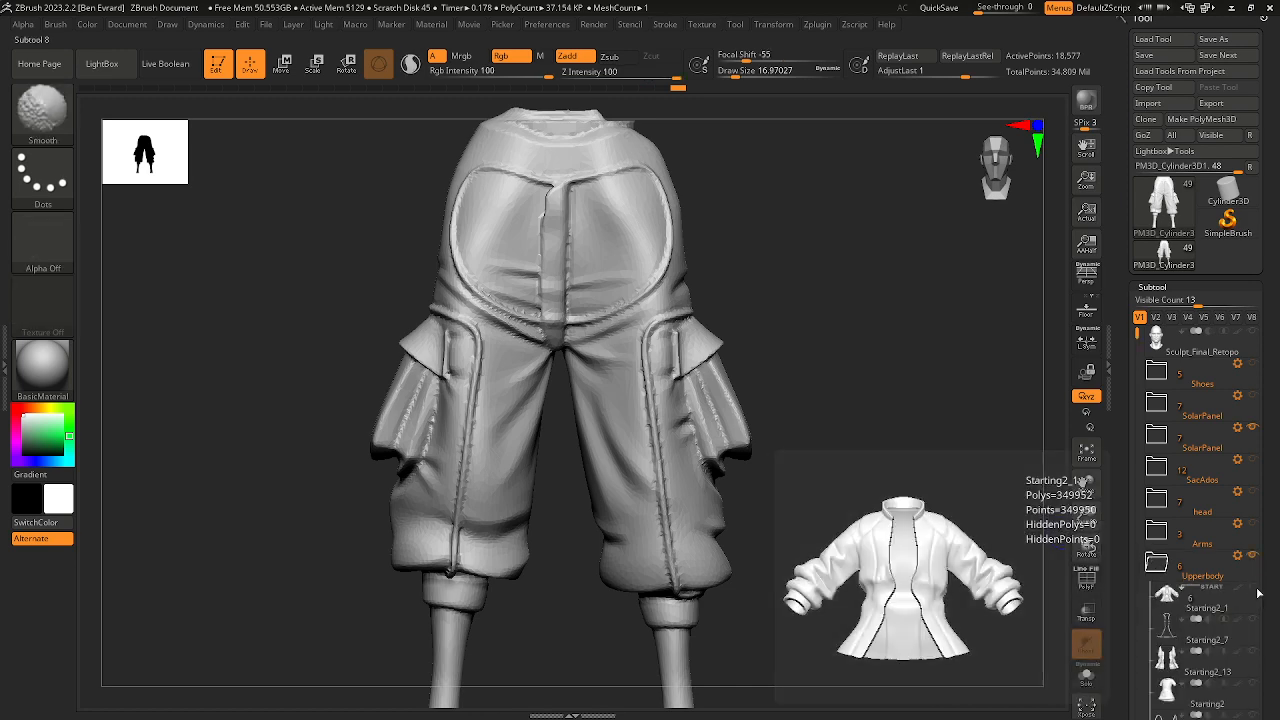
click(1251, 589)
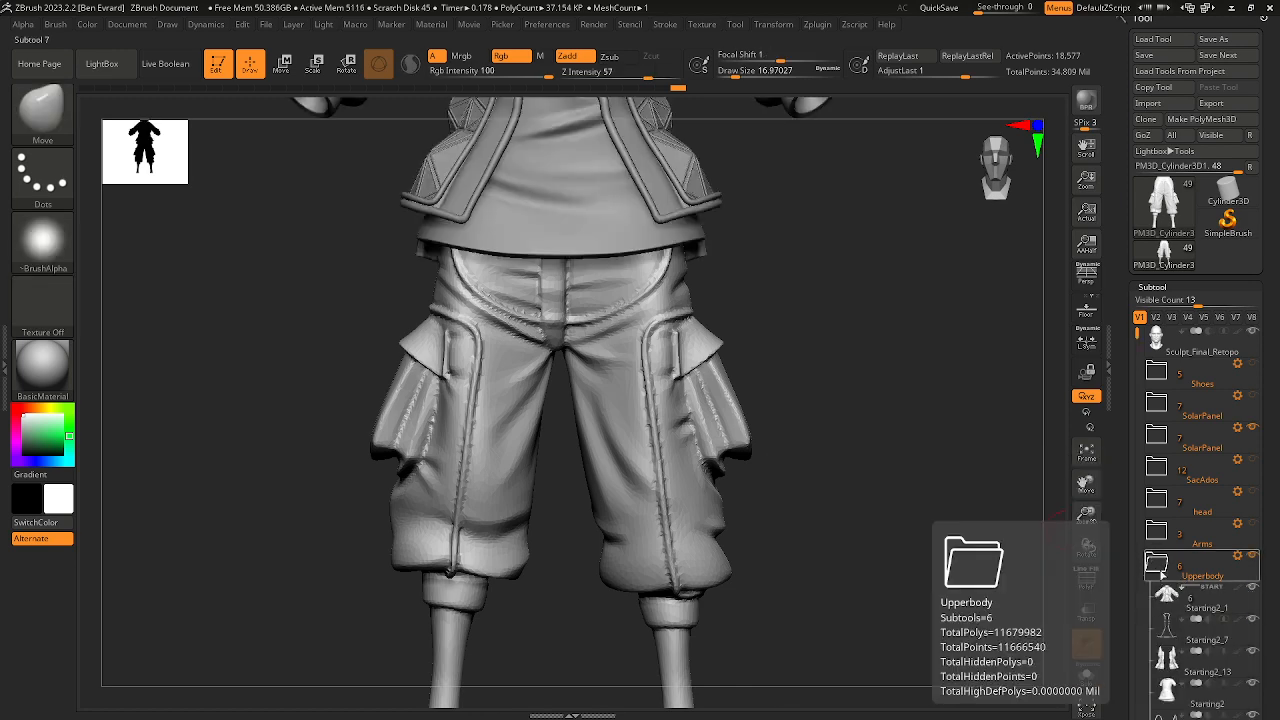
click(1158, 570)
click(1255, 587)
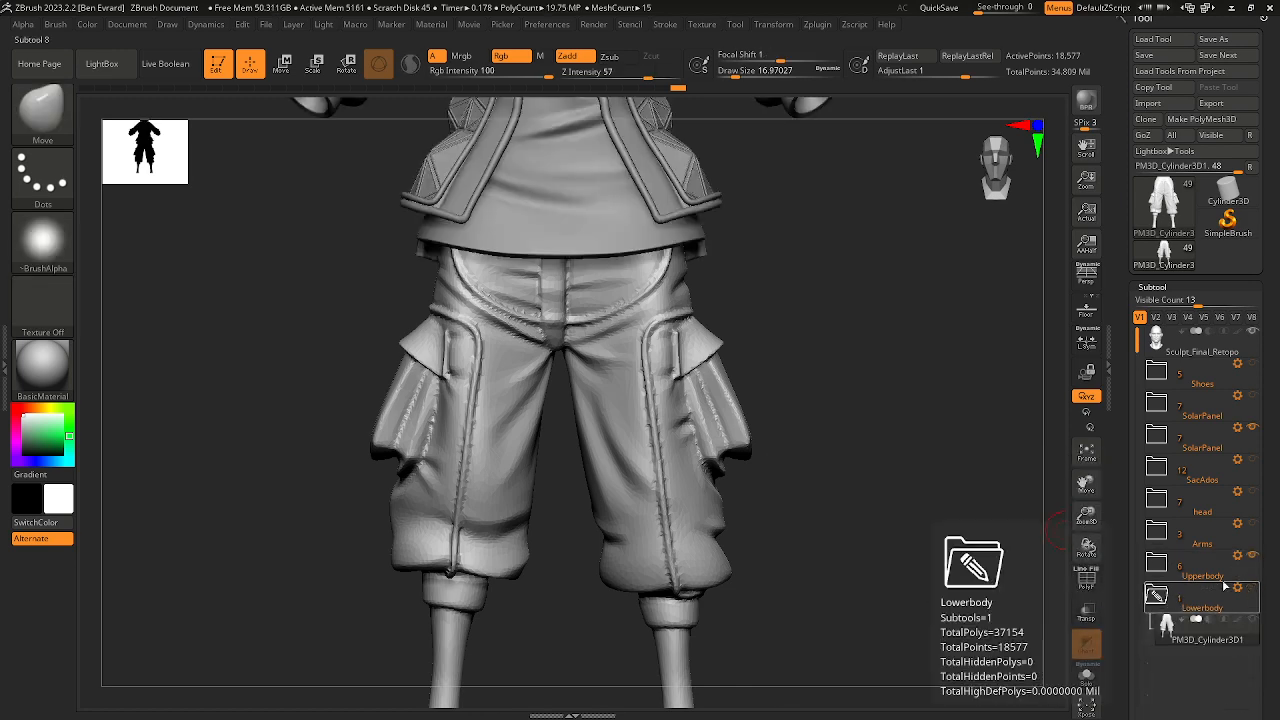
Step: Expand the Upperbody folder and make its jacket subtool, Starting2_1, the active one
click(1160, 567)
click(1190, 600)
alt+drag(975, 527, 865, 357)
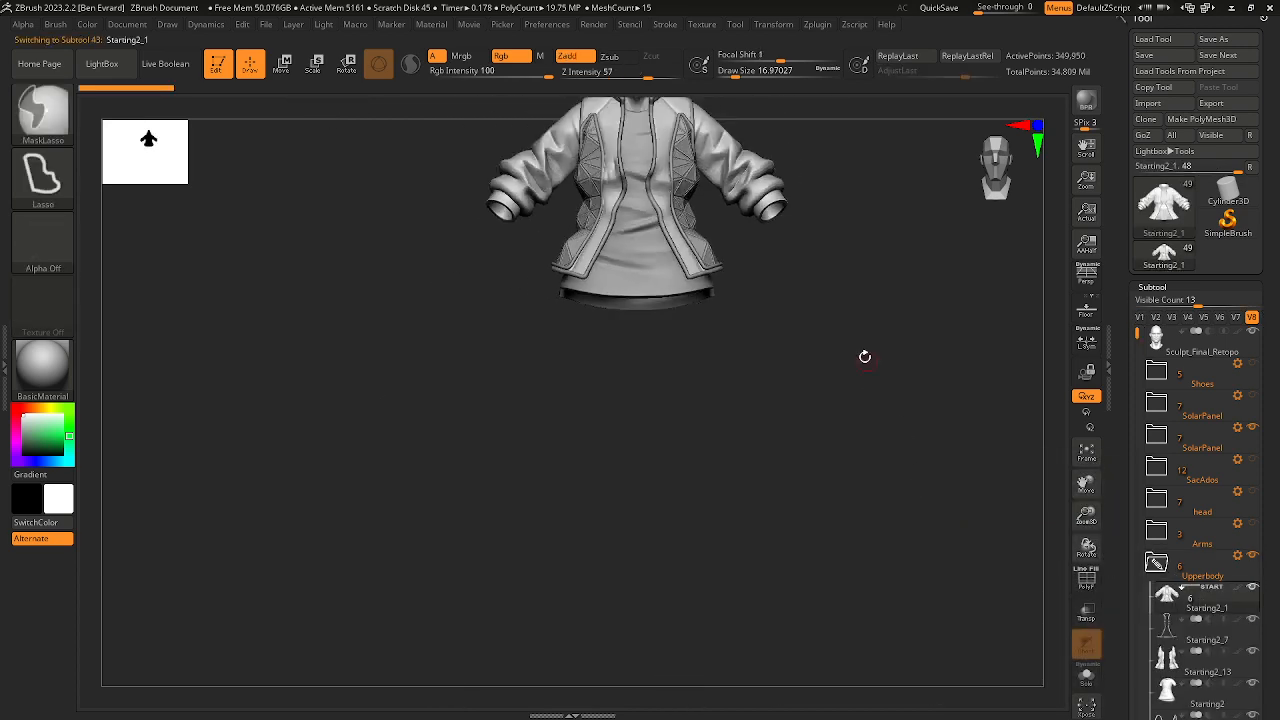
alt+drag(778, 392, 669, 382)
alt+right_drag(690, 243, 722, 440)
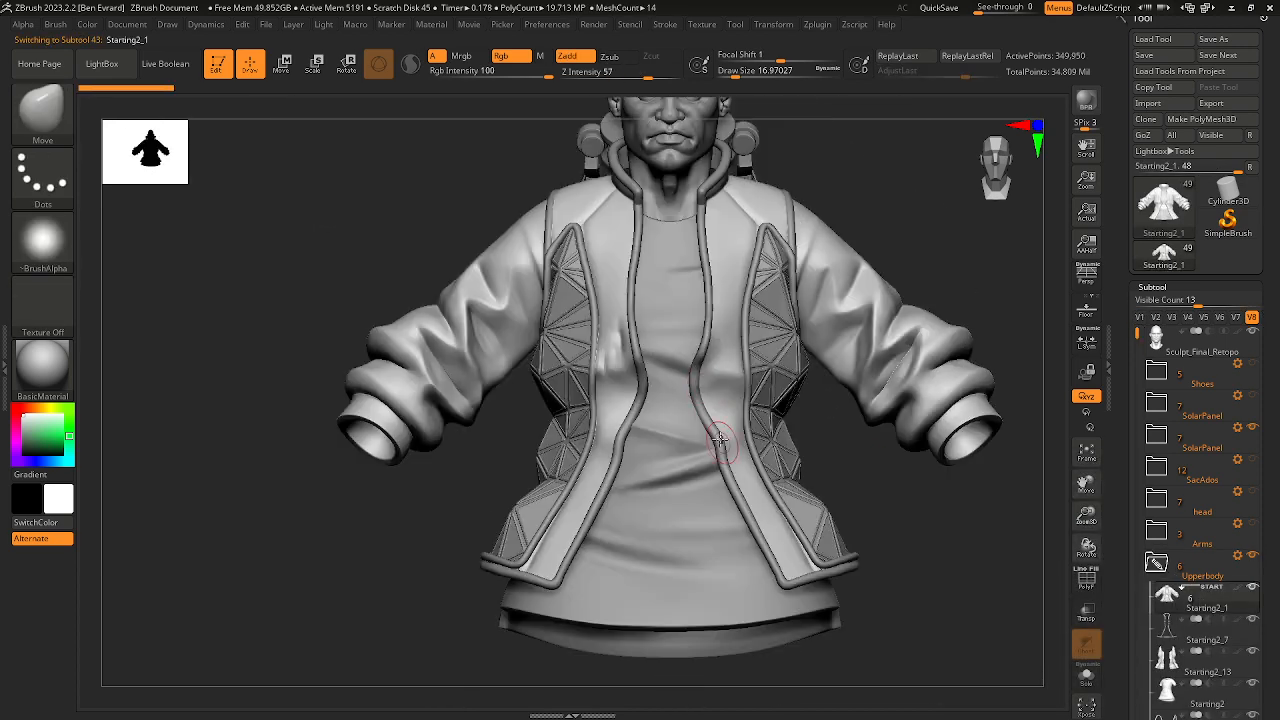
Step: Examine the jacket's collar, edge trim, side panels and hem, and the shirt underneath, from the front and side
alt+right_drag(700, 347, 704, 379)
right_drag(545, 368, 757, 380)
right_drag(747, 307, 846, 376)
mouse_move(846, 514)
ctrl+right_down()
mouse_move(858, 330)
mouse_move(780, 317)
mouse_move(752, 352)
ctrl+right_up()
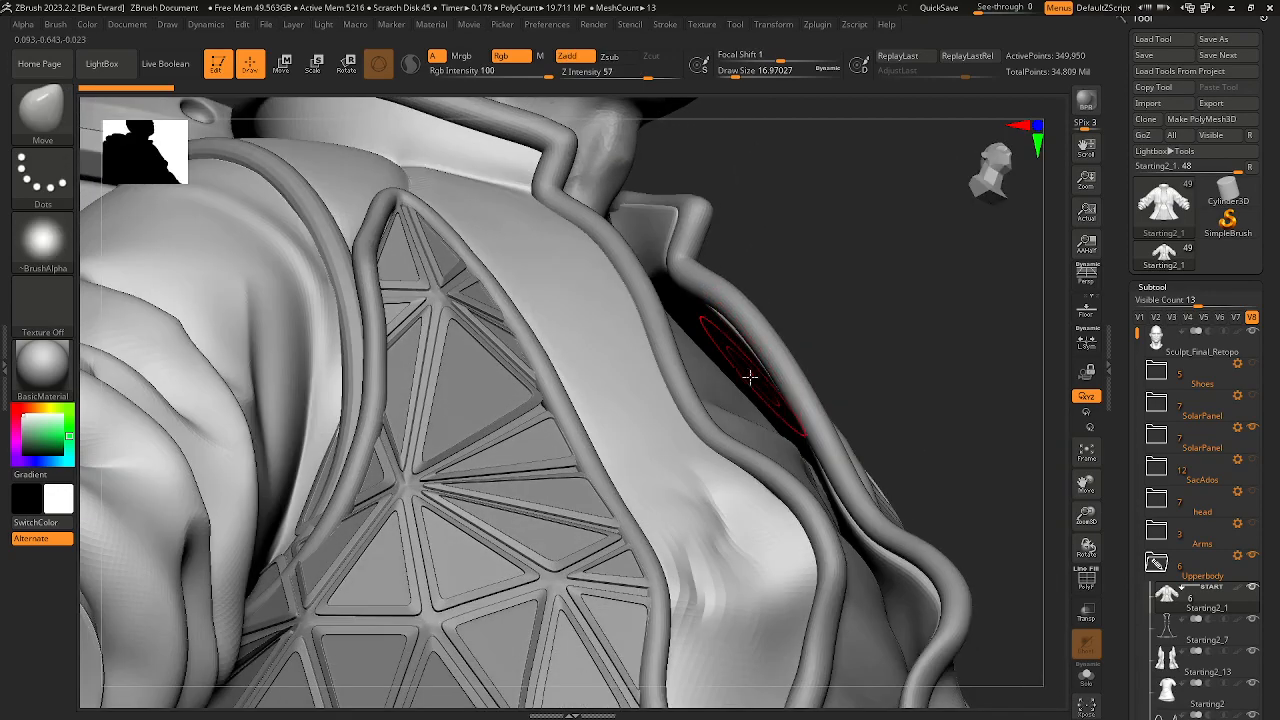
ctrl+right_drag(768, 427, 700, 430)
mouse_move(700, 430)
ctrl+right_down()
mouse_move(706, 353)
mouse_move(763, 400)
mouse_move(690, 390)
mouse_move(697, 306)
mouse_move(689, 531)
mouse_move(689, 417)
mouse_move(718, 568)
ctrl+right_up()
mouse_move(745, 625)
alt+right_down()
mouse_move(731, 571)
mouse_move(668, 500)
alt+right_up()
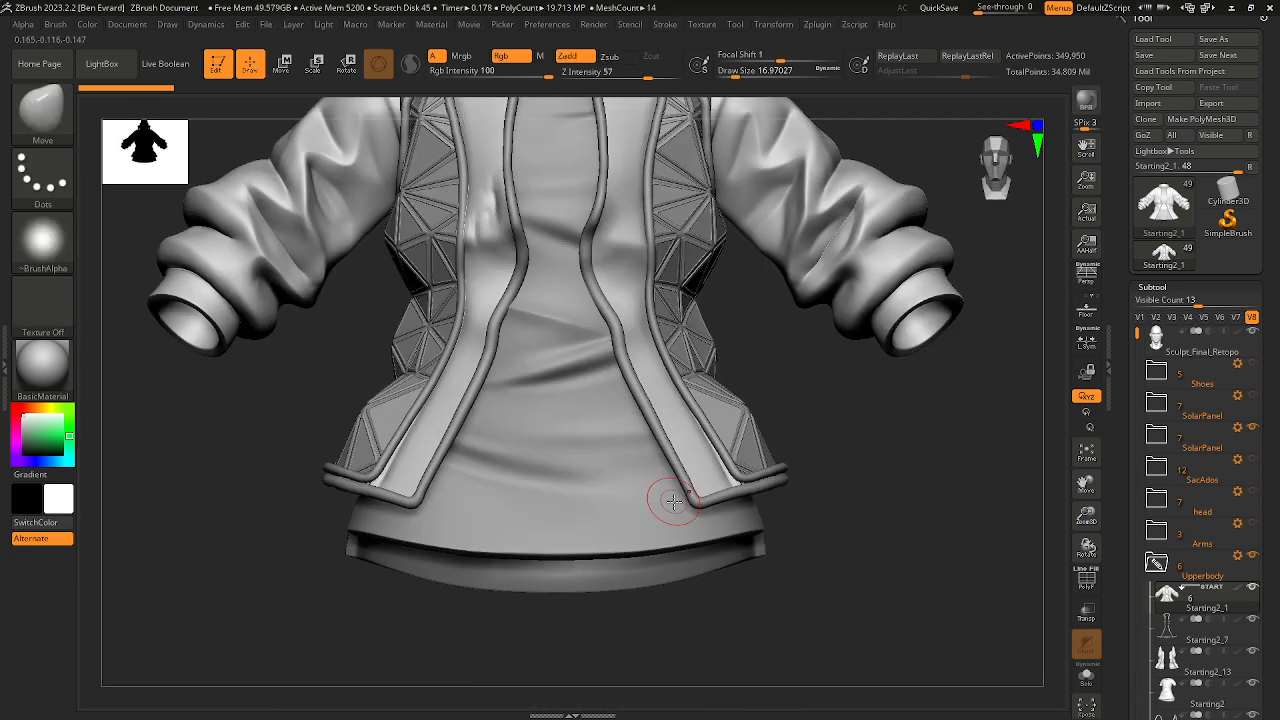
ctrl+right_drag(603, 457, 600, 435)
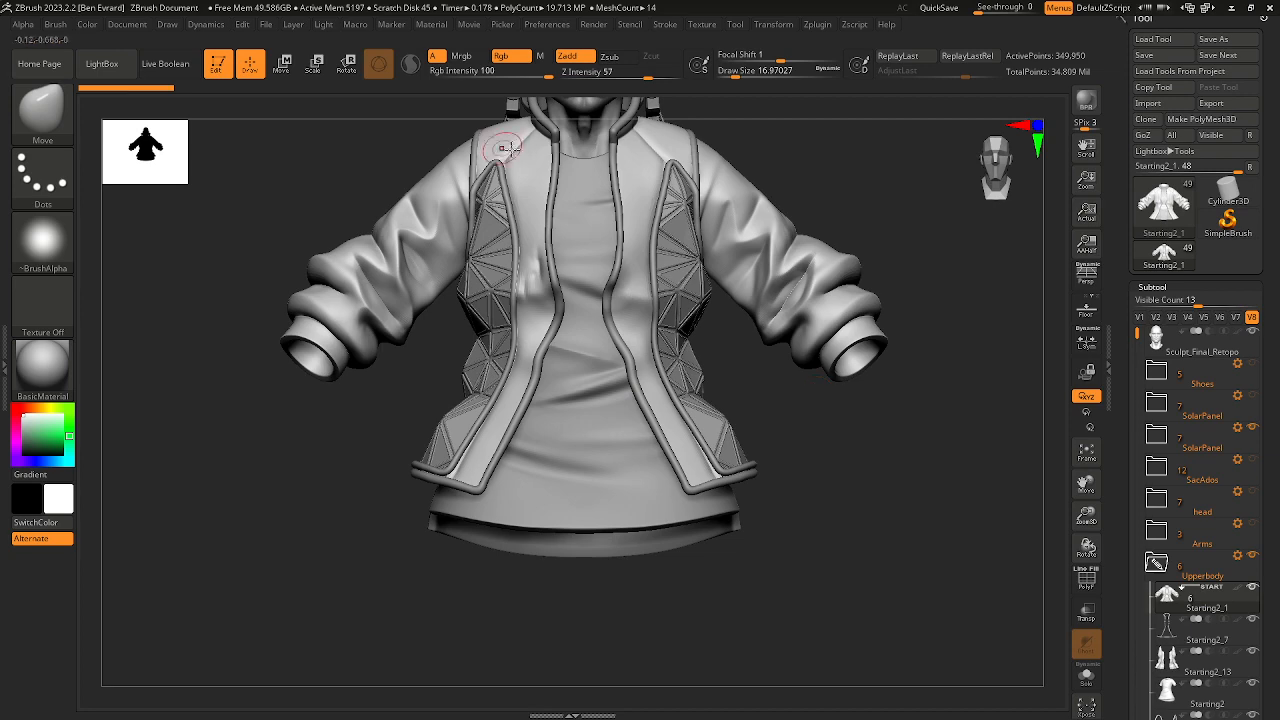
right_drag(1014, 460, 1185, 502)
shift+right_drag(778, 419, 601, 332)
alt+right_drag(802, 351, 765, 420)
alt+right_drag(603, 254, 627, 348)
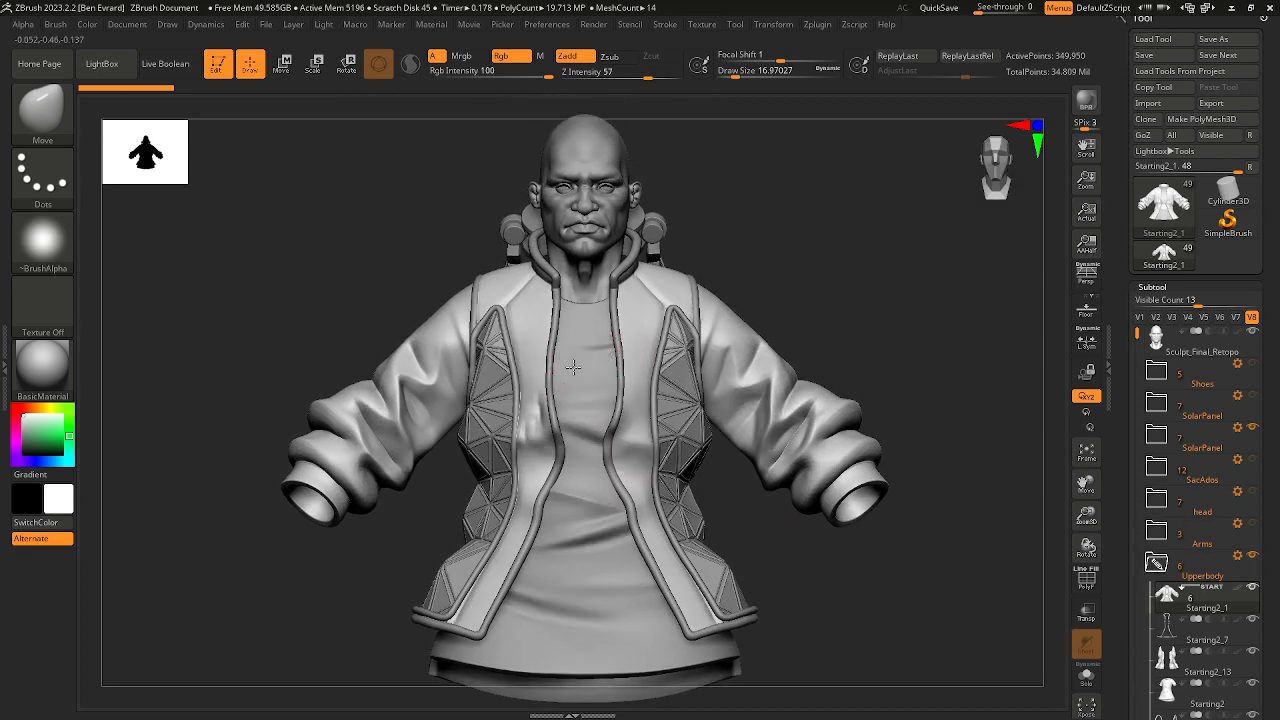
Step: Make the shirt subtool, Starting2, the active one and show it alone
alt+right_drag(558, 434, 585, 352)
alt+right_drag(600, 483, 516, 537)
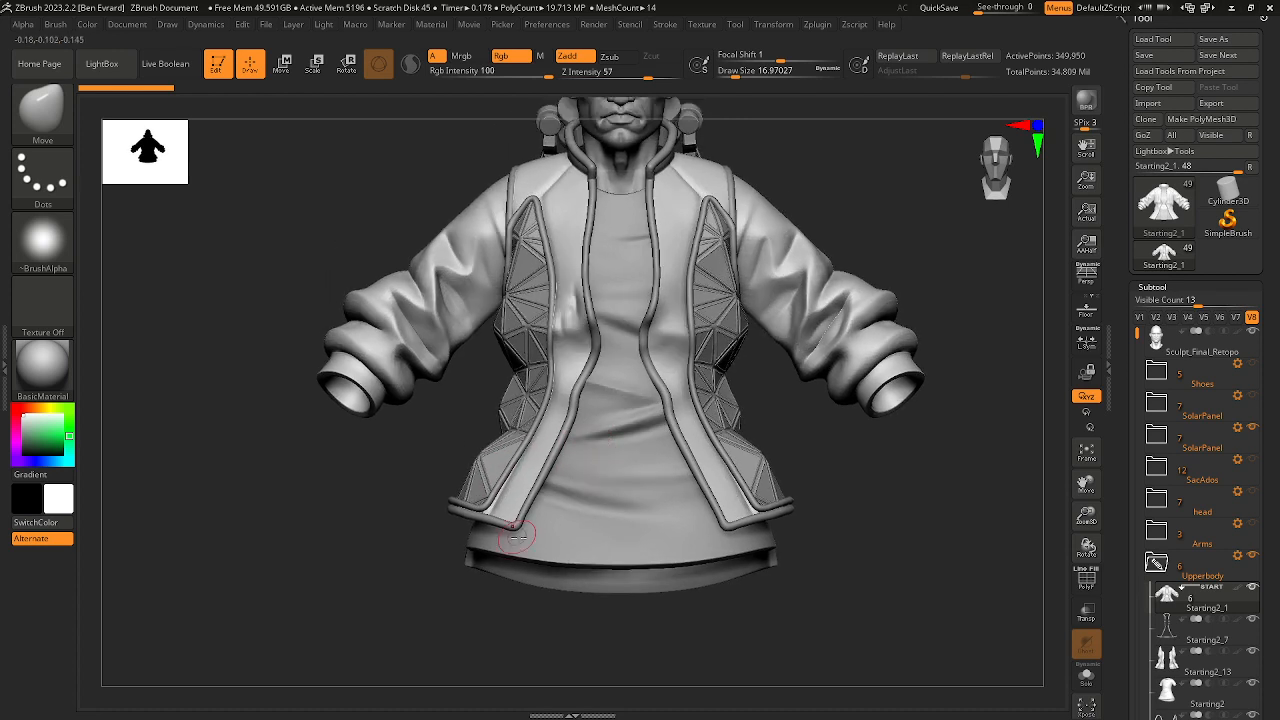
alt+click(606, 498)
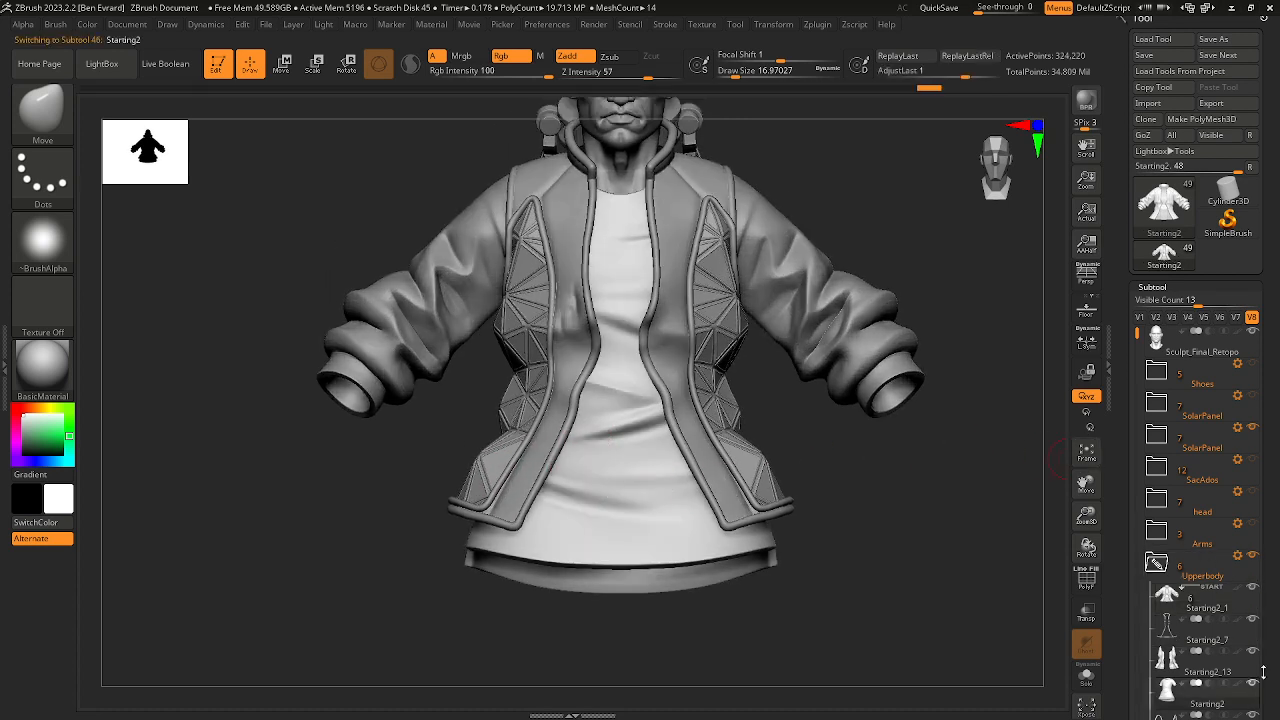
shift+click(1254, 683)
Step: Mask the shirt's lower hem and the front area left visible by the open jacket, keeping the upper back unmasked
mouse_move(483, 481)
ctrl+mouse_down()
mouse_move(660, 490)
mouse_move(473, 466)
mouse_move(771, 486)
mouse_move(474, 640)
mouse_move(470, 462)
ctrl+mouse_up()
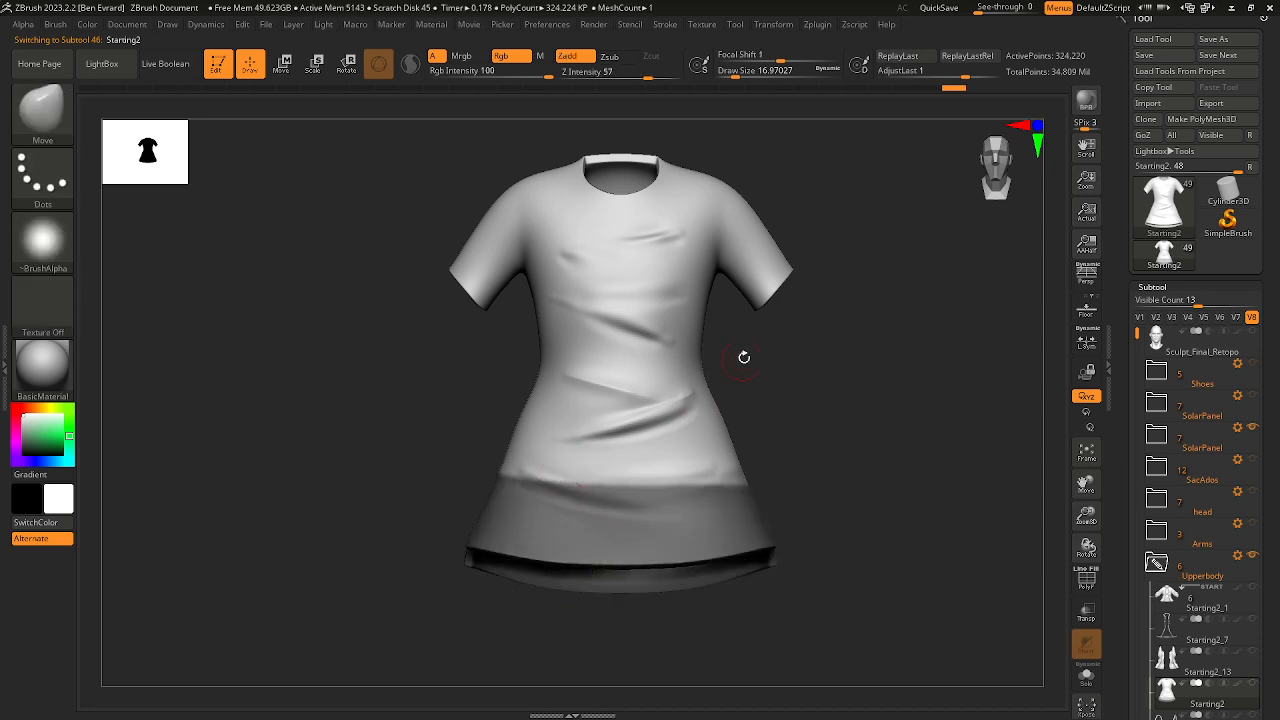
alt+drag(743, 355, 725, 392)
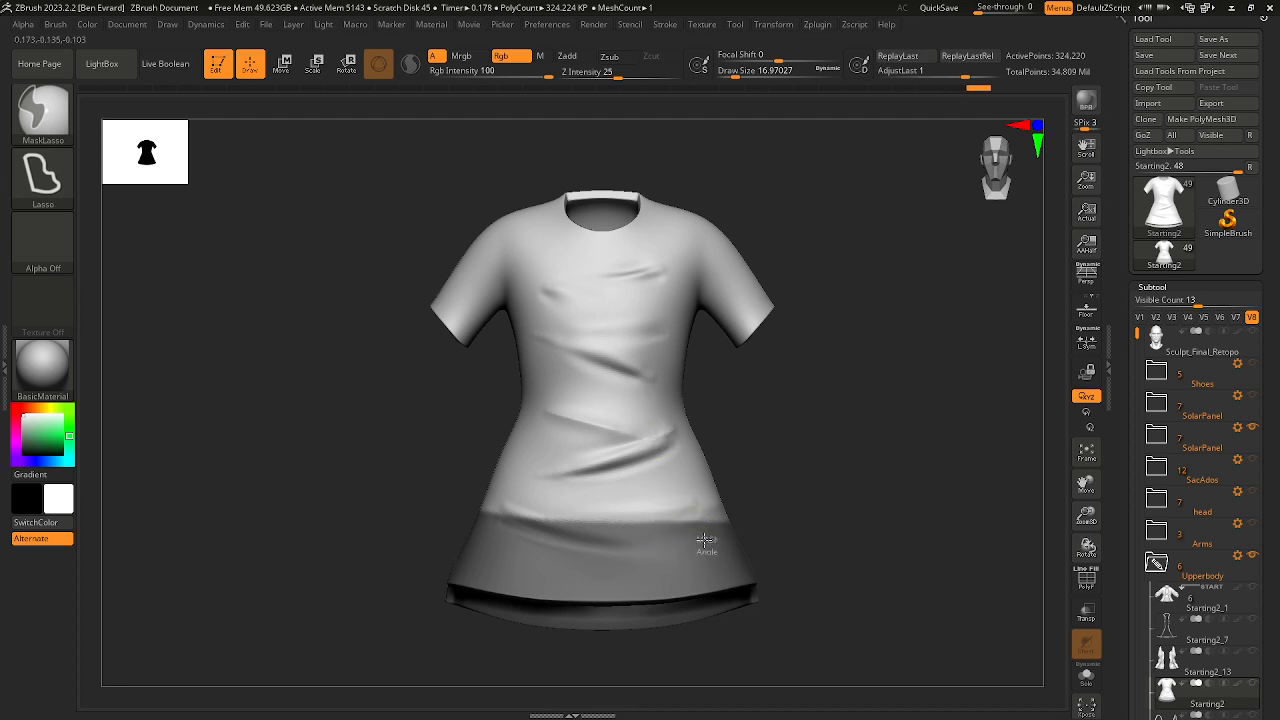
mouse_move(680, 443)
ctrl+mouse_down()
mouse_move(660, 214)
mouse_move(572, 212)
mouse_move(543, 260)
mouse_move(520, 510)
mouse_move(500, 560)
ctrl+mouse_up()
key(b)
key(m)
key(v)
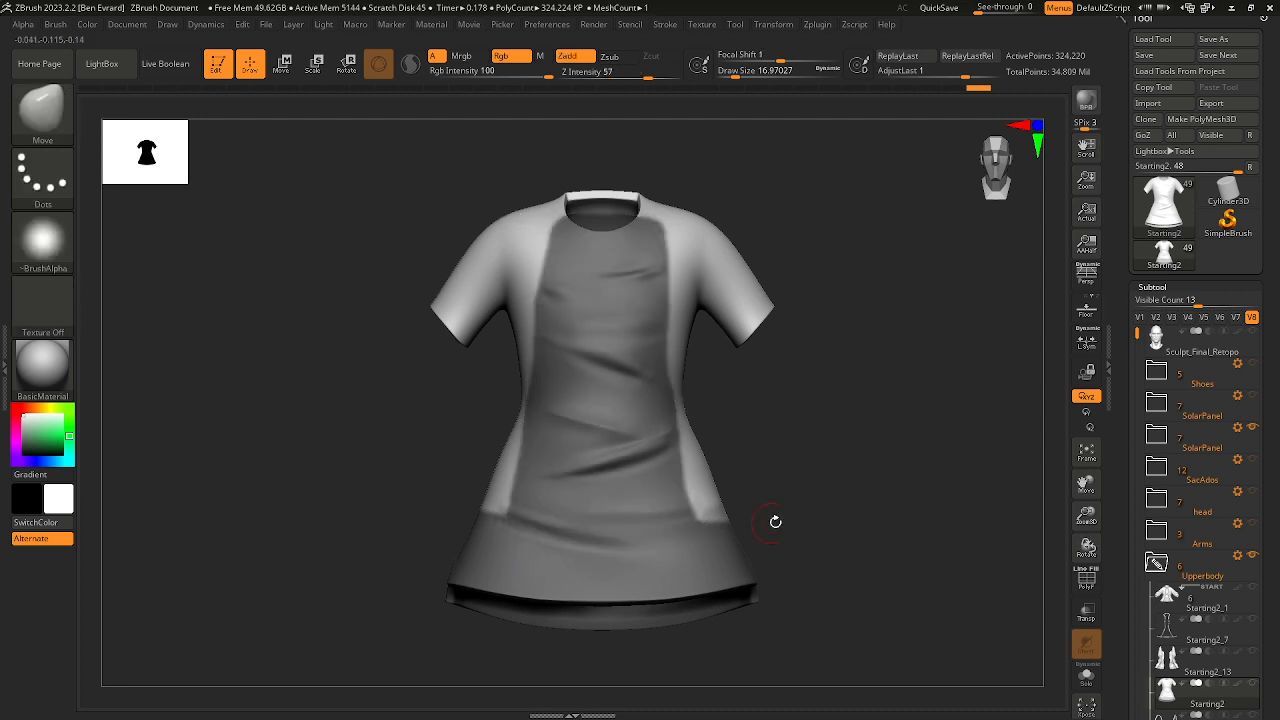
mouse_move(774, 517)
mouse_down()
mouse_move(843, 504)
mouse_move(814, 514)
mouse_move(800, 460)
mouse_move(850, 440)
mouse_up()
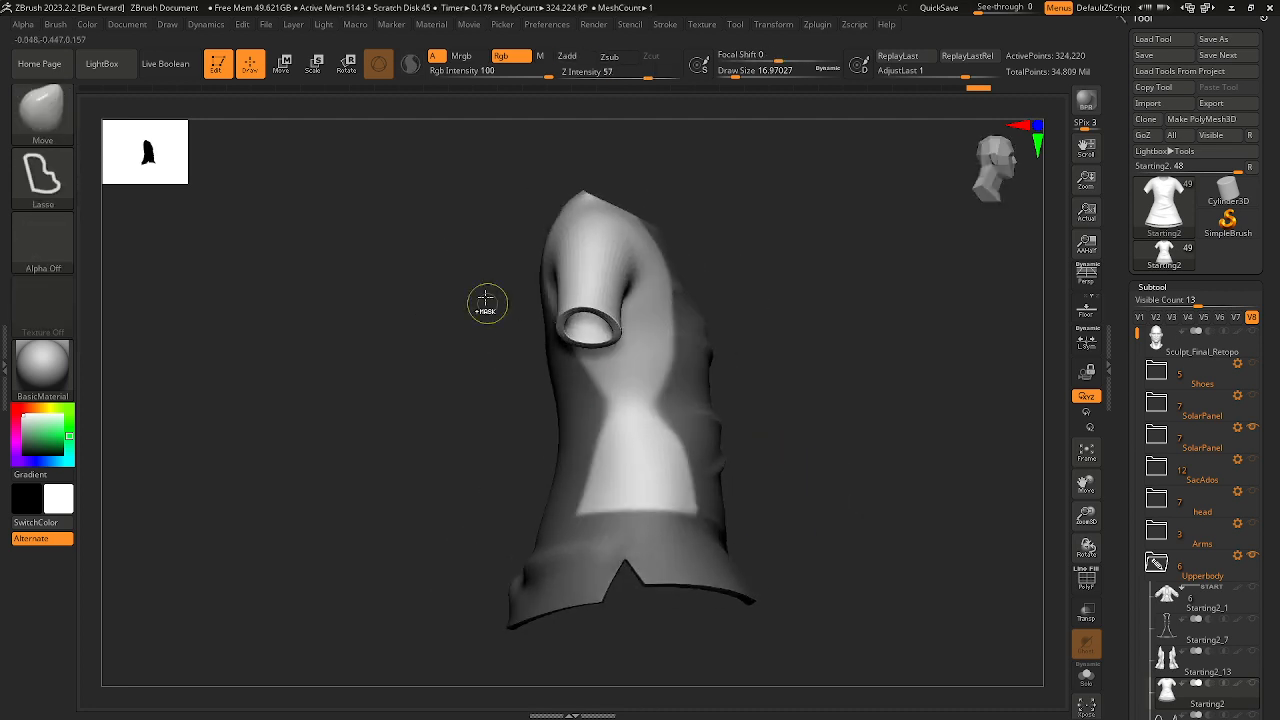
mouse_move(456, 203)
ctrl+mouse_down()
mouse_move(568, 184)
mouse_move(617, 372)
mouse_move(500, 420)
ctrl+mouse_up()
key(b)
key(m)
key(v)
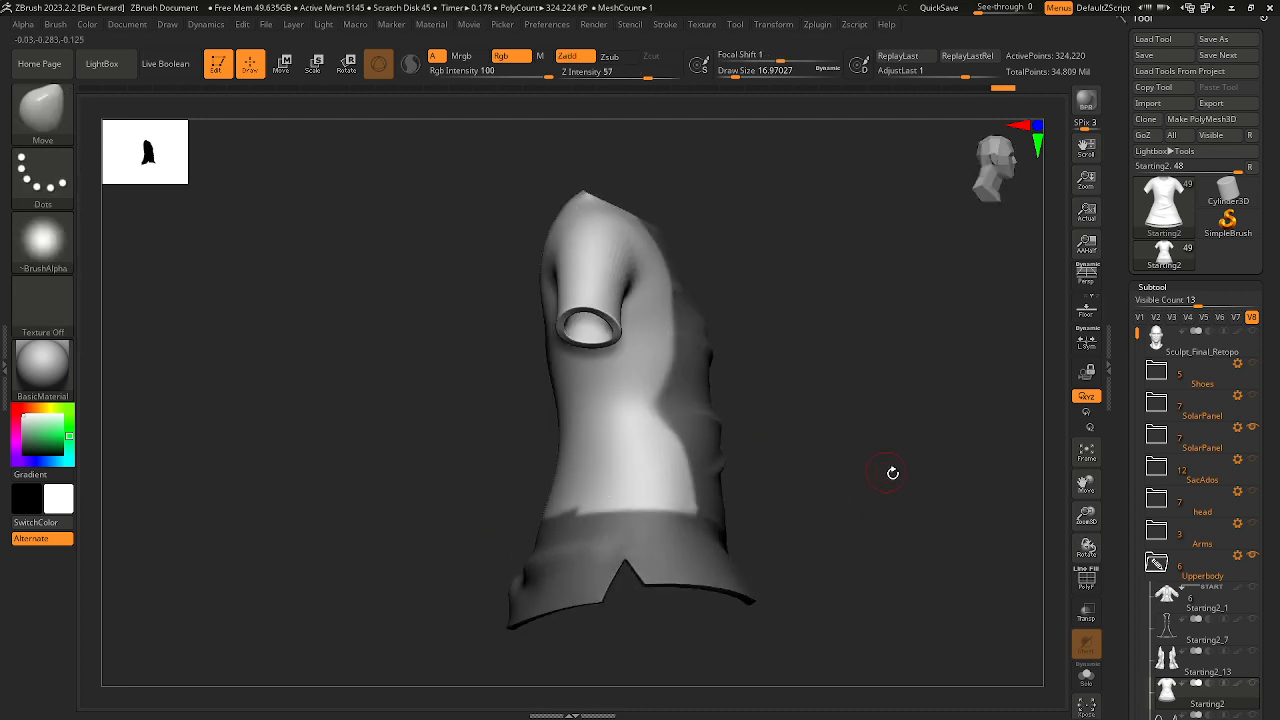
Step: Show the other subtools again and examine how the jacket covers the shirt from both sides, below and the front
drag(894, 471, 1175, 450)
click(1256, 590)
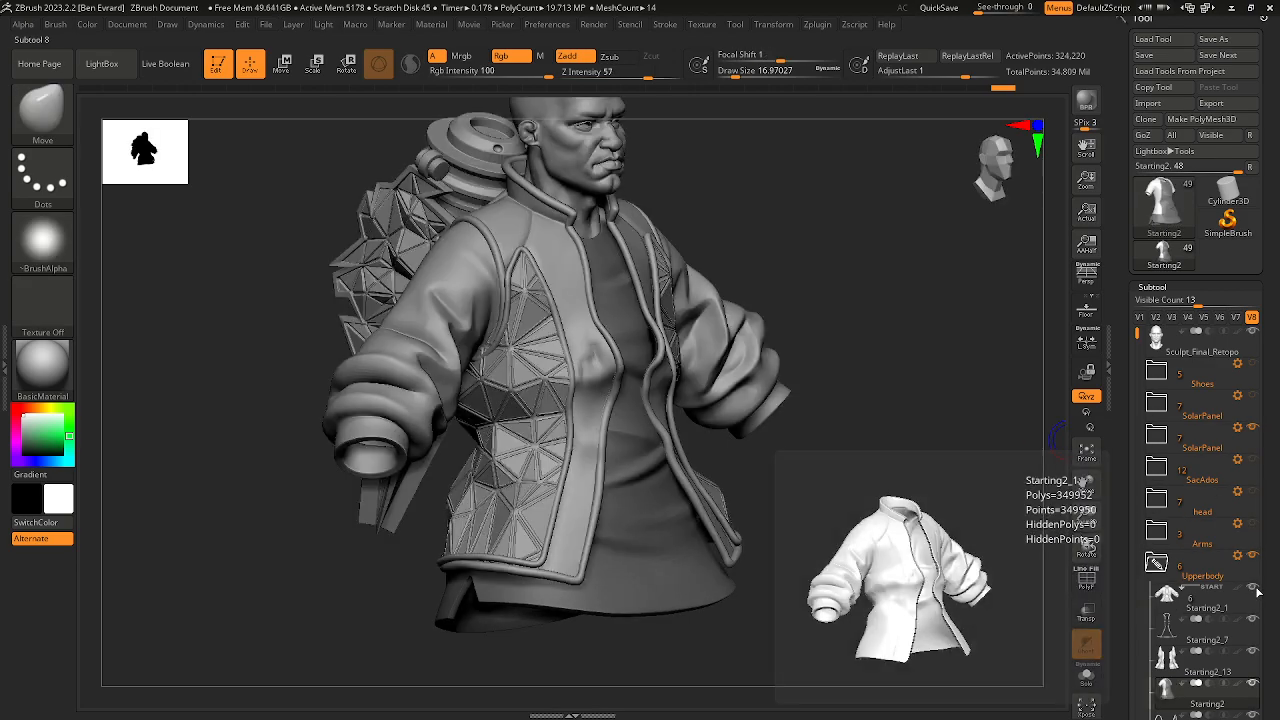
mouse_move(917, 471)
mouse_down()
mouse_move(786, 506)
mouse_move(905, 497)
mouse_move(820, 486)
mouse_move(826, 400)
mouse_move(808, 440)
mouse_move(826, 457)
mouse_move(783, 471)
mouse_move(791, 394)
mouse_move(727, 430)
mouse_move(808, 538)
mouse_up()
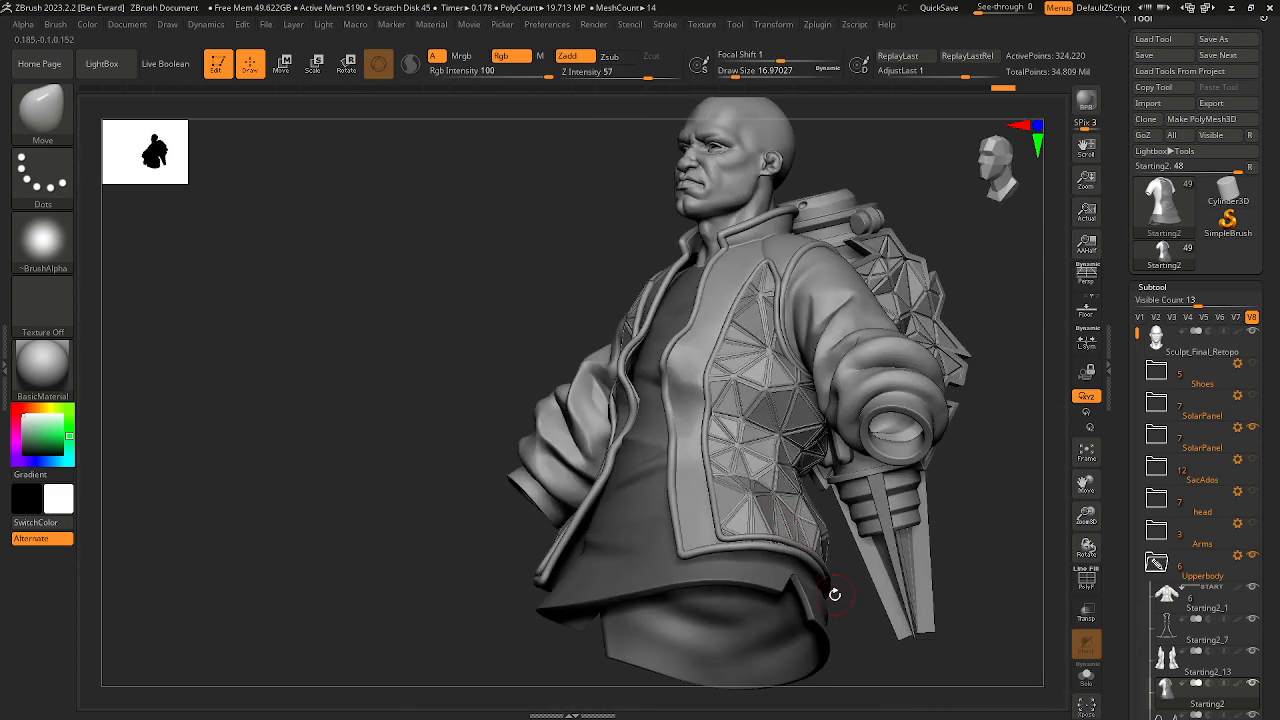
drag(835, 594, 895, 612)
drag(809, 569, 708, 518)
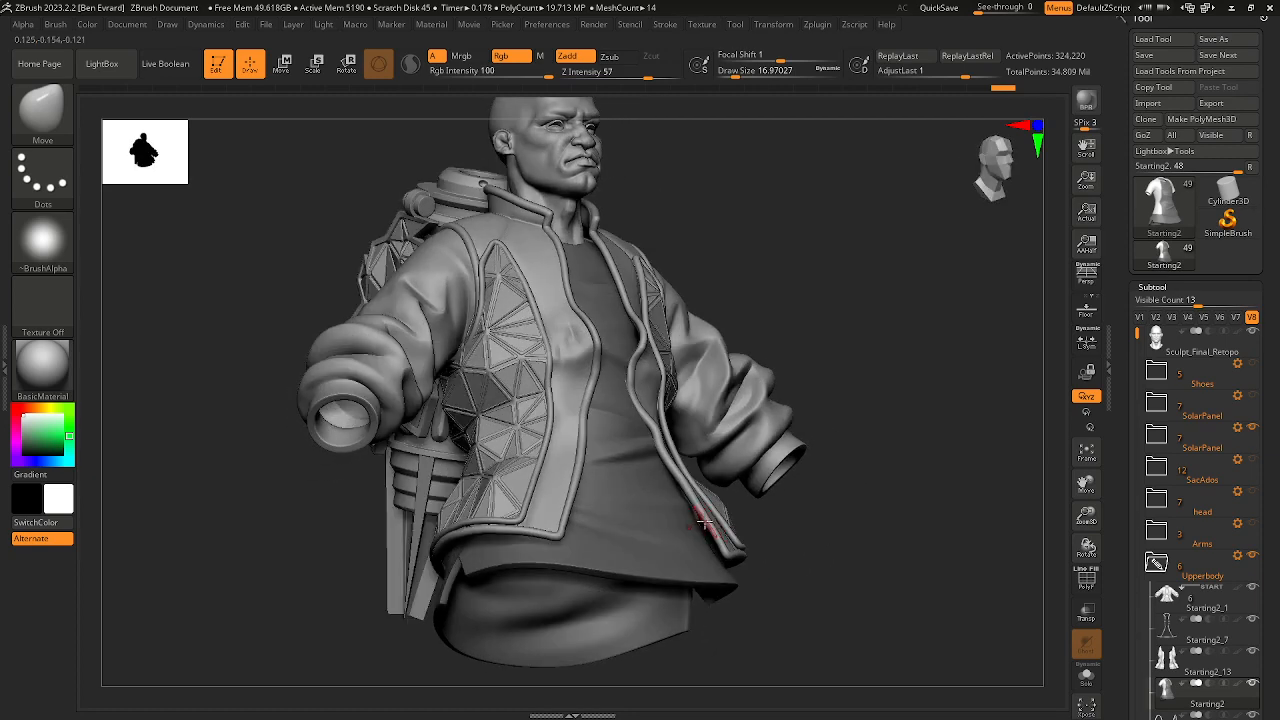
drag(769, 547, 708, 572)
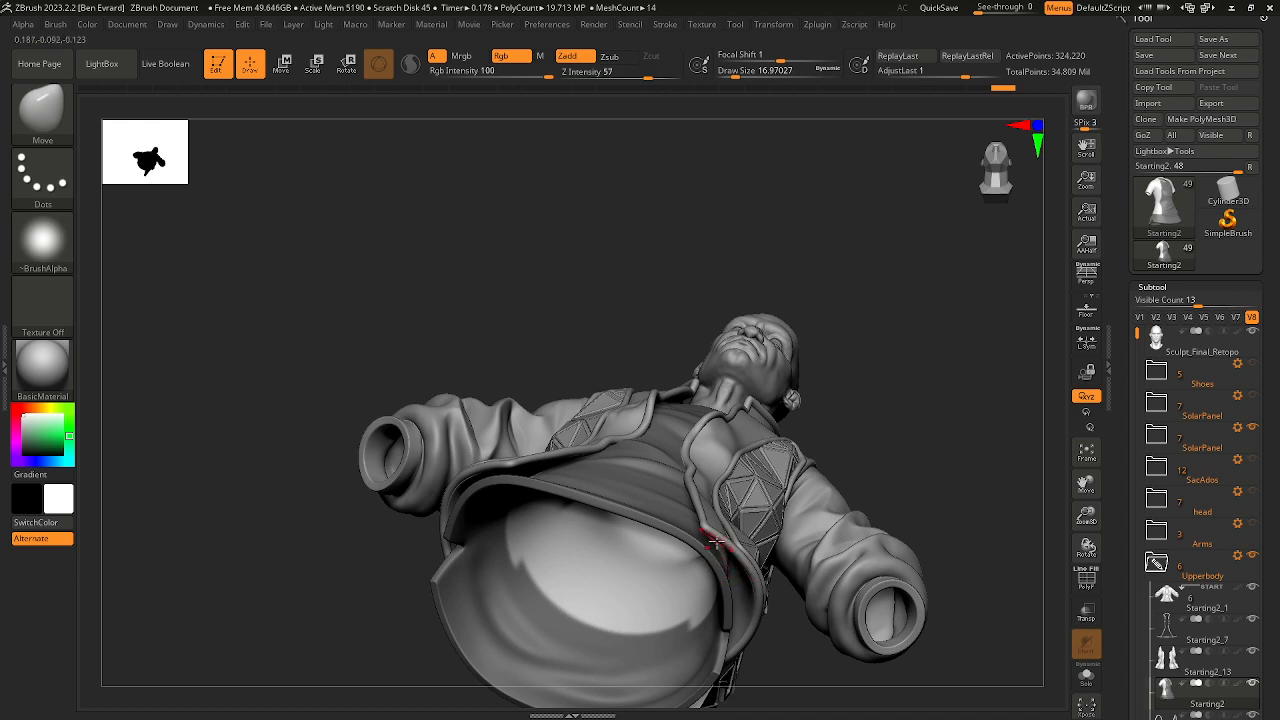
drag(900, 409, 795, 527)
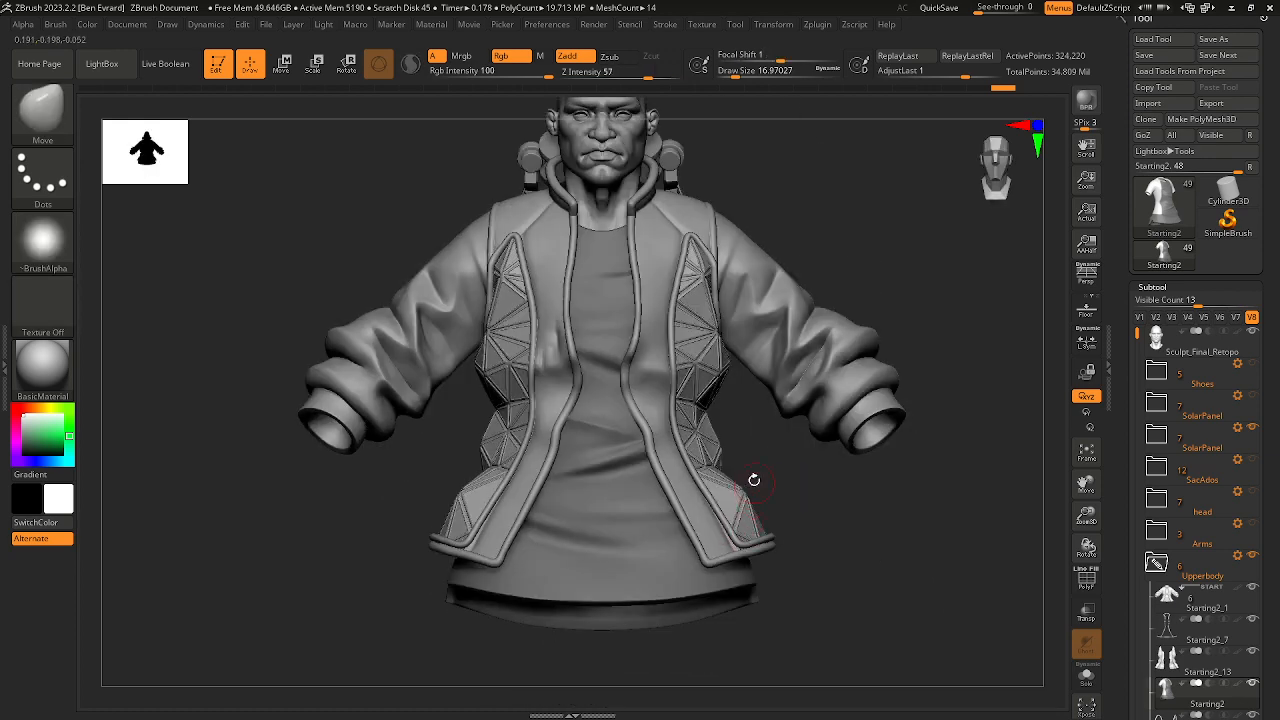
drag(751, 480, 815, 520)
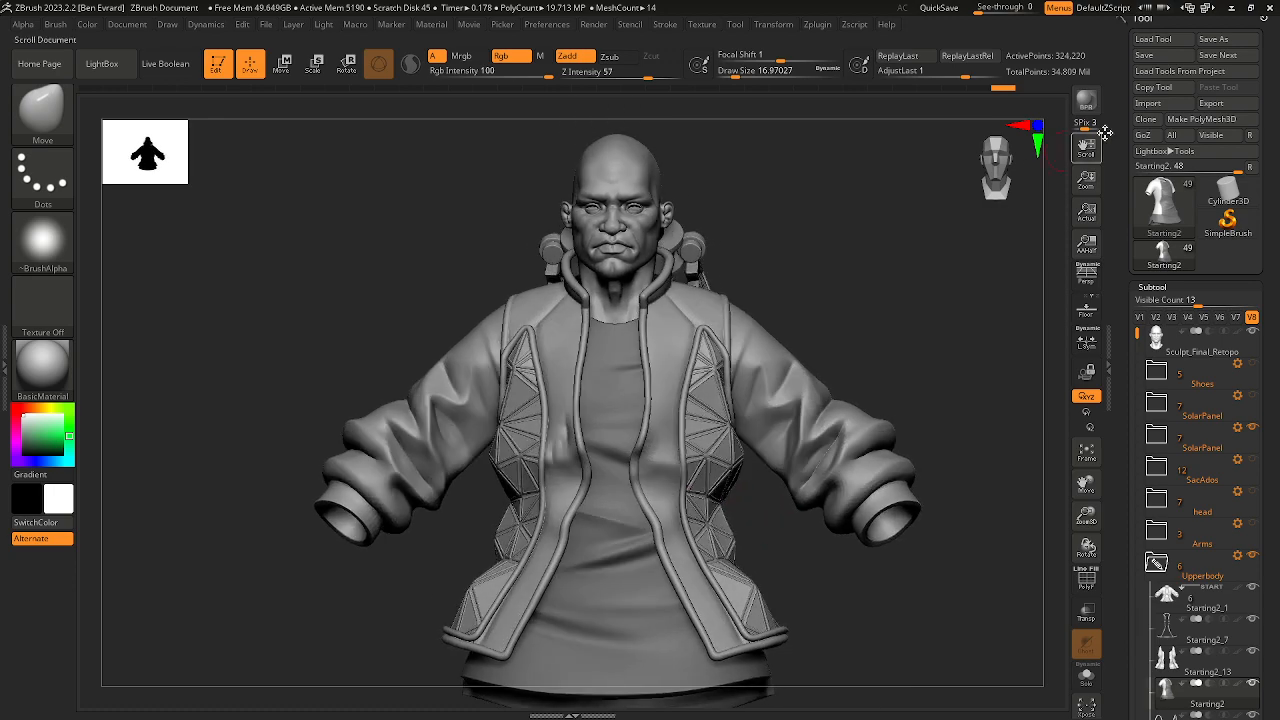
Step: Switch from ZBrush to Maya and start importing a file into the empty scene
click(1231, 9)
click(706, 489)
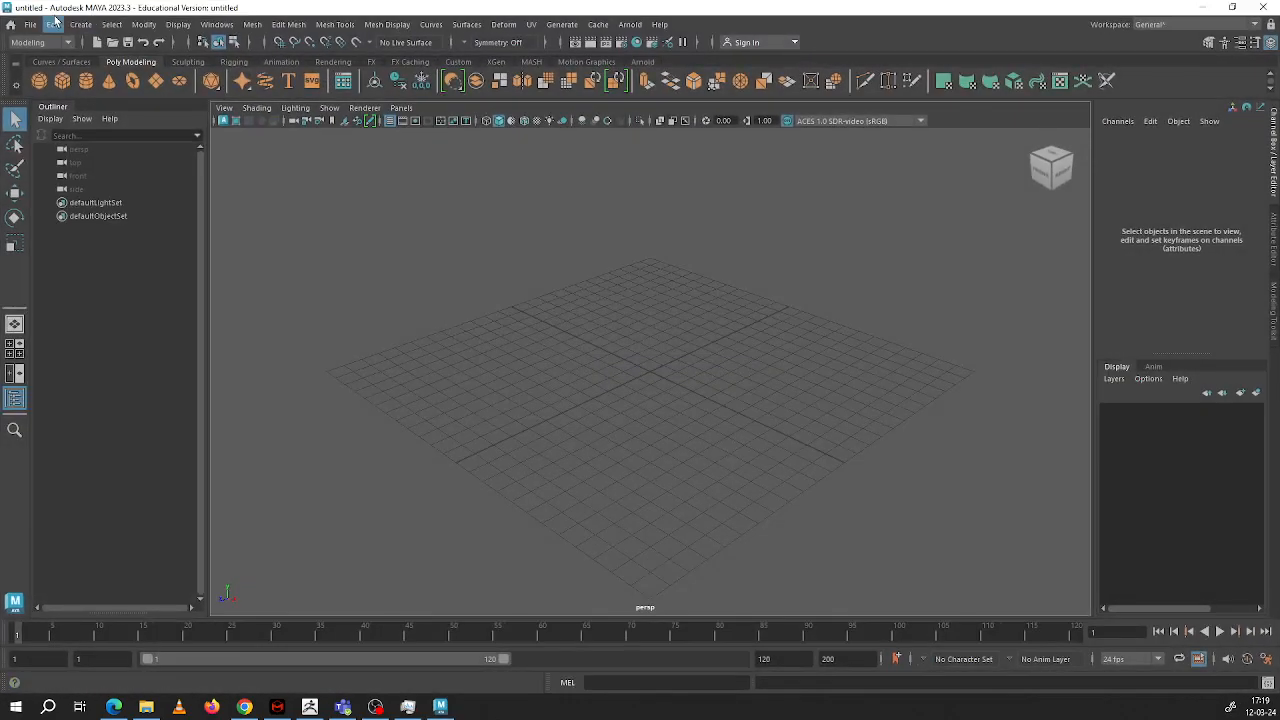
click(53, 24)
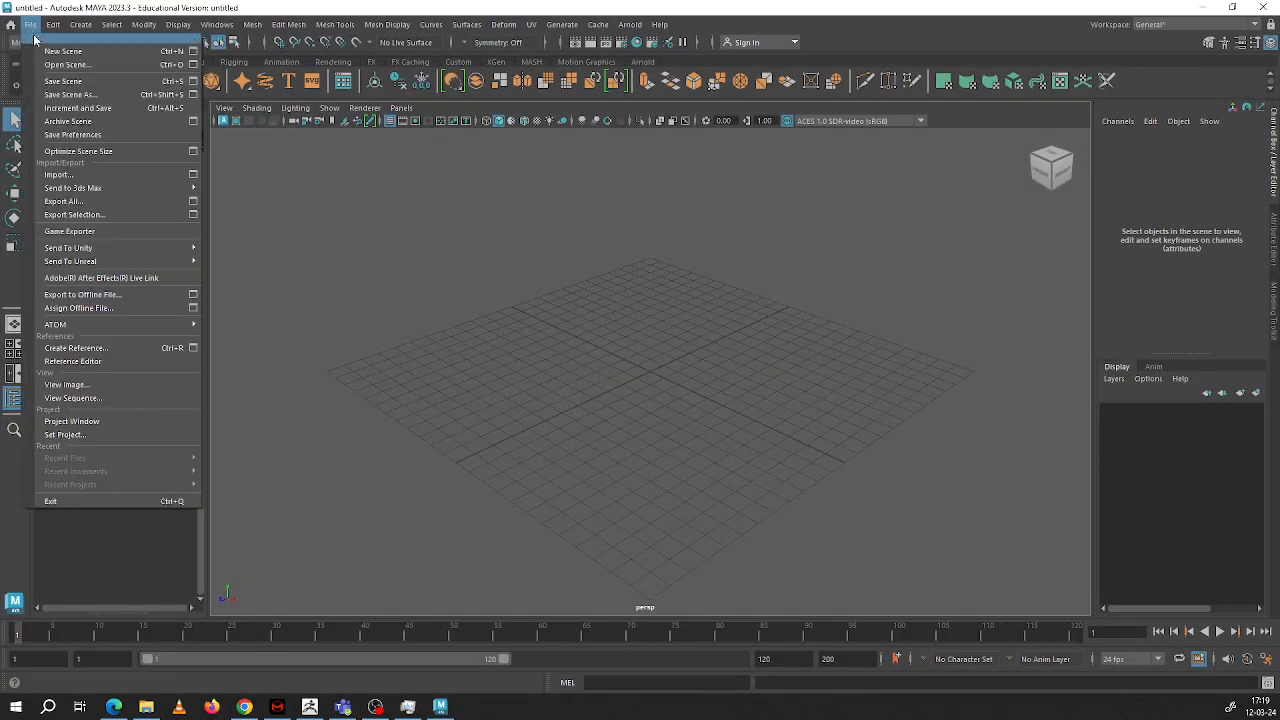
click(558, 270)
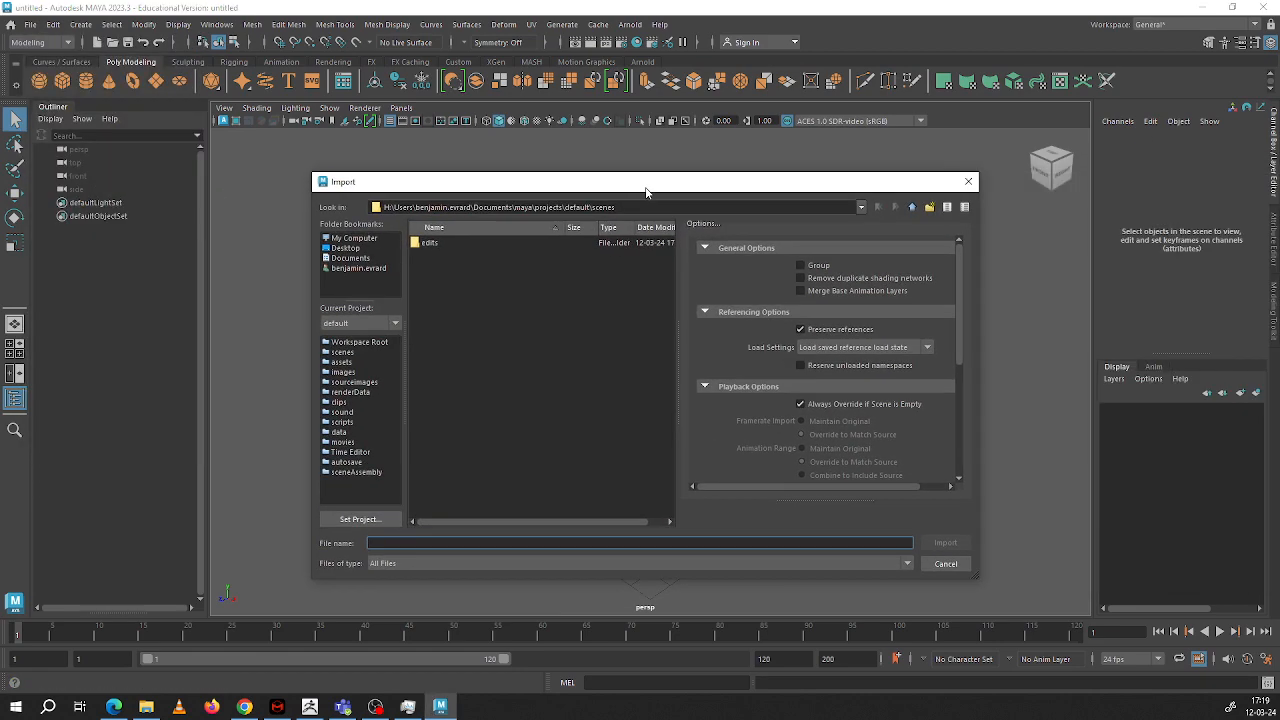
Step: Import Pant.obj from the D:\B2-JV-2024\b2c2\Retopo folder
click(332, 230)
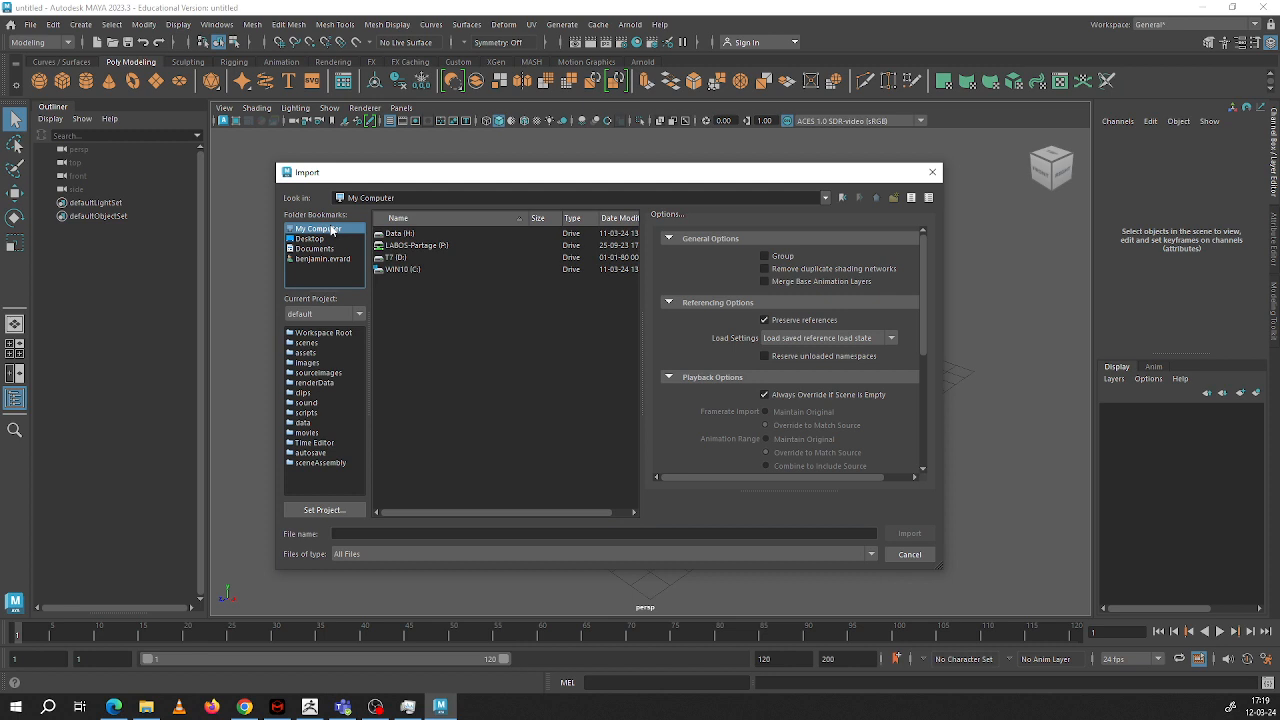
double_click(405, 259)
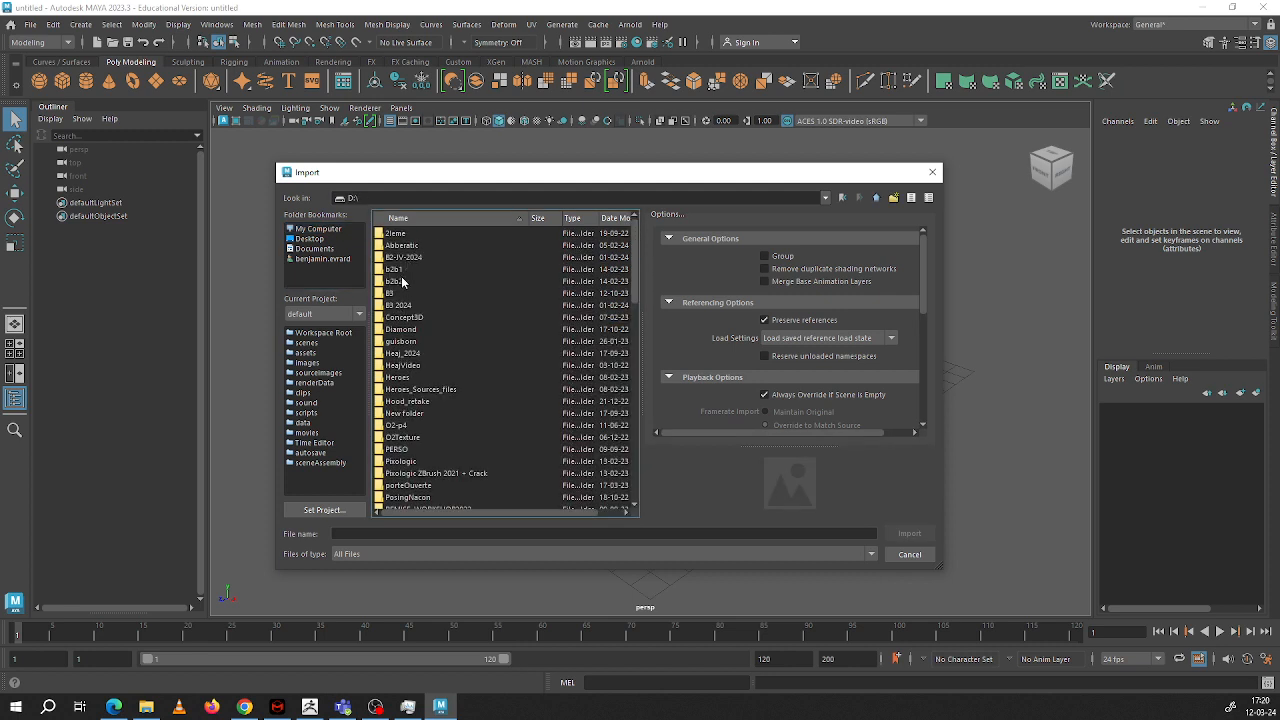
double_click(402, 283)
click(877, 198)
click(409, 304)
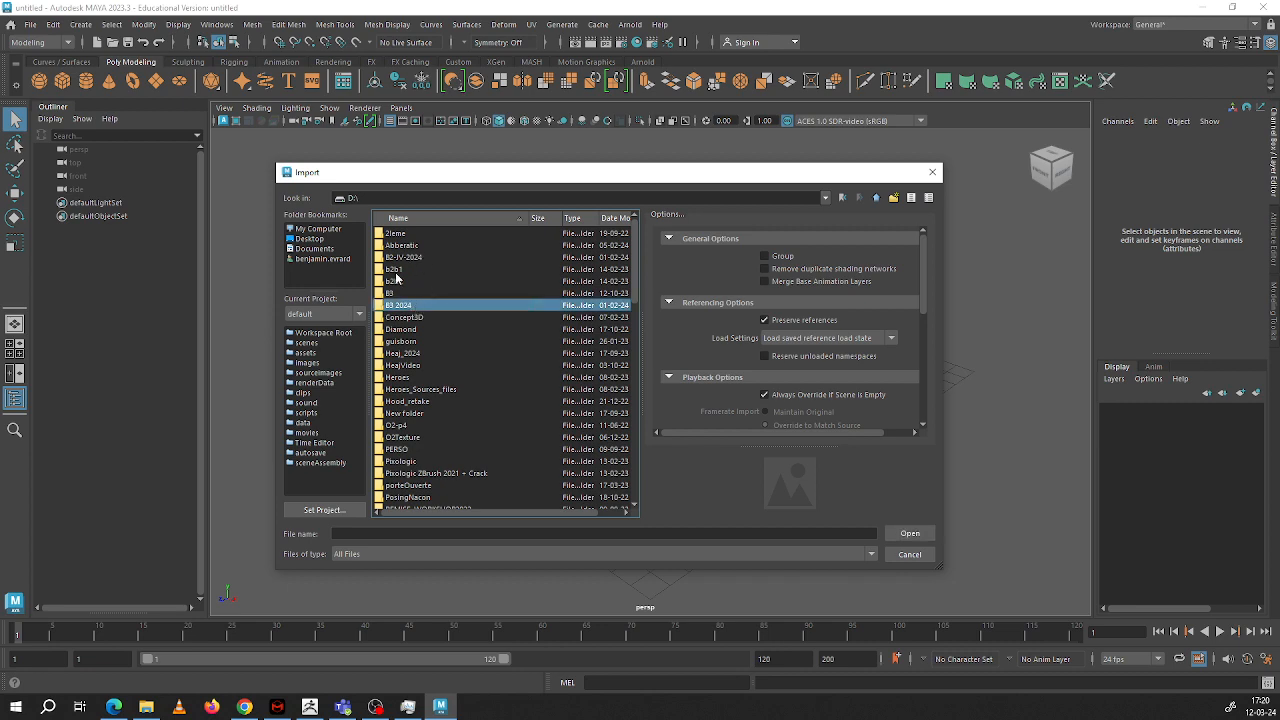
double_click(407, 259)
double_click(414, 244)
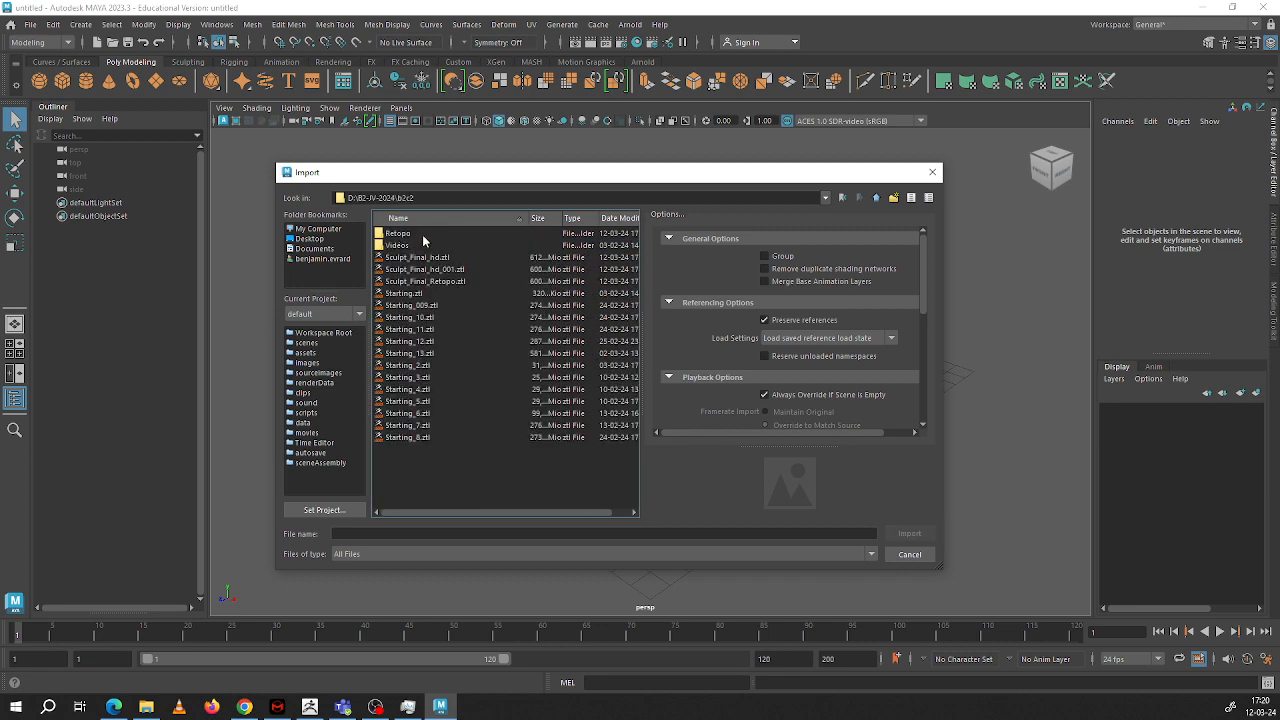
double_click(422, 234)
double_click(400, 233)
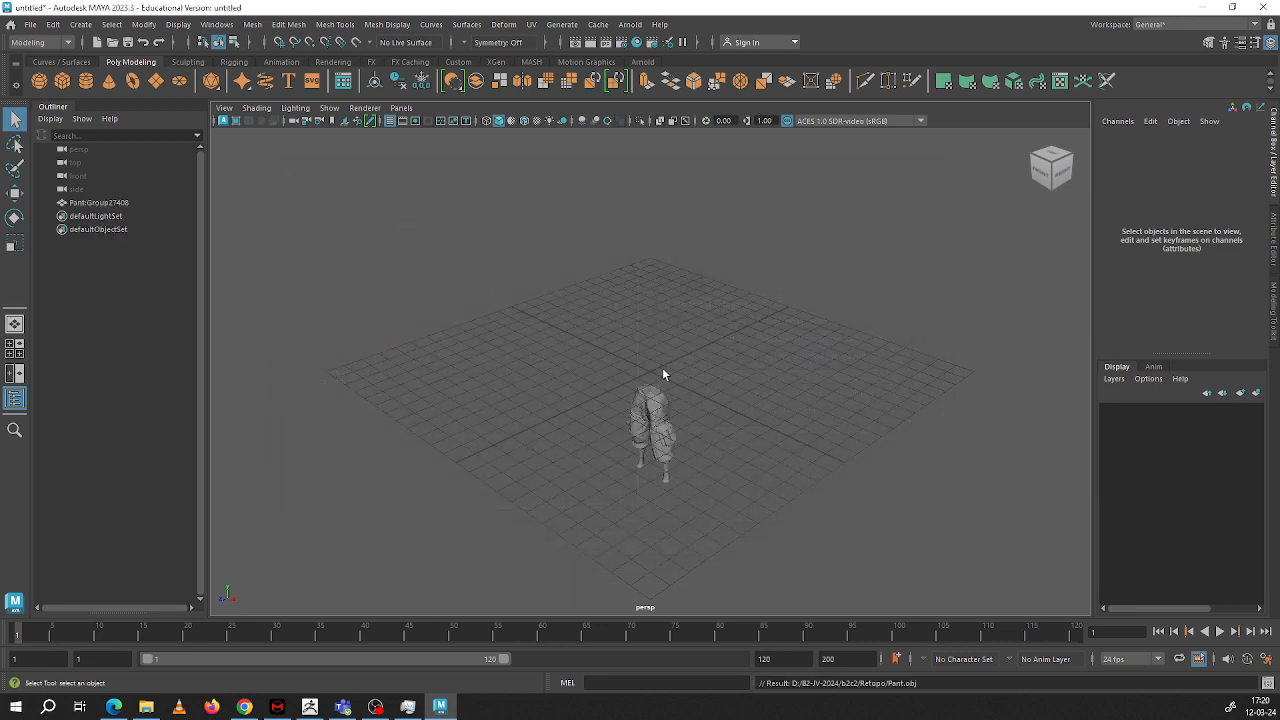
Step: Select the imported pants mesh and make it a live surface
alt+drag(662, 374, 750, 369)
alt+right_drag(669, 371, 732, 438)
alt+middle_drag(704, 418, 683, 347)
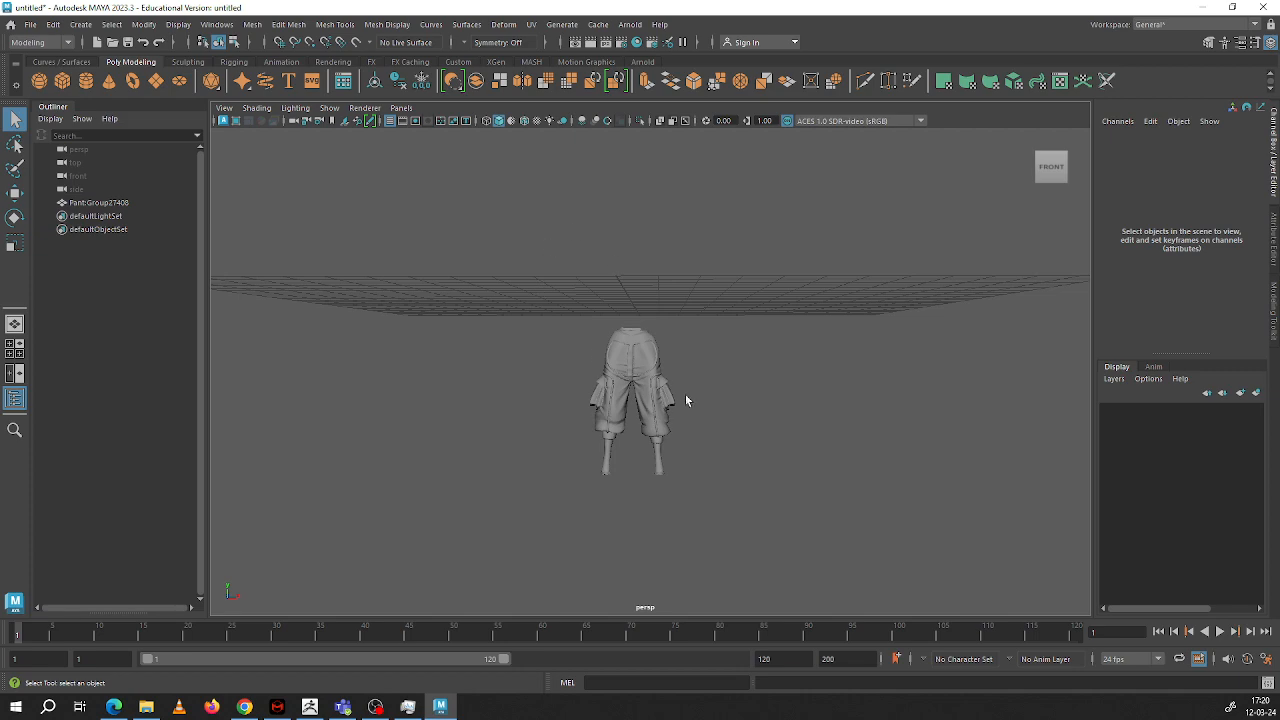
alt+drag(707, 414, 683, 400)
alt+right_drag(680, 337, 643, 362)
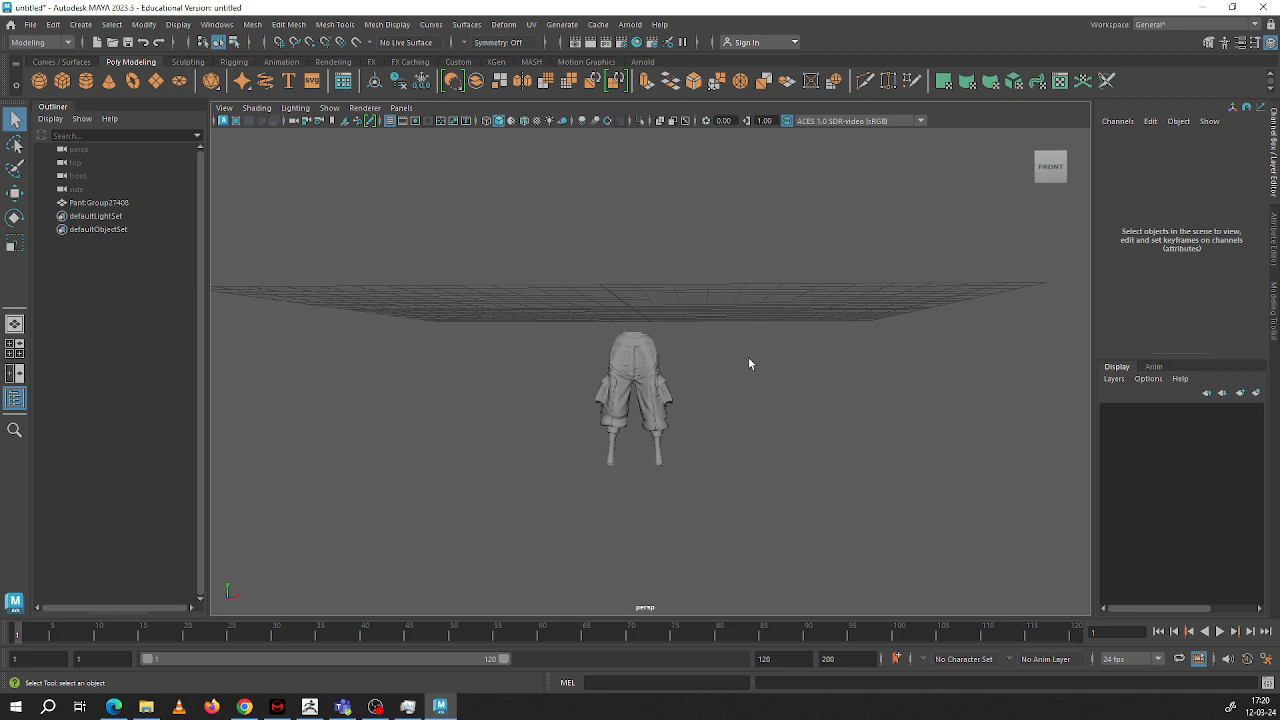
alt+drag(721, 363, 637, 363)
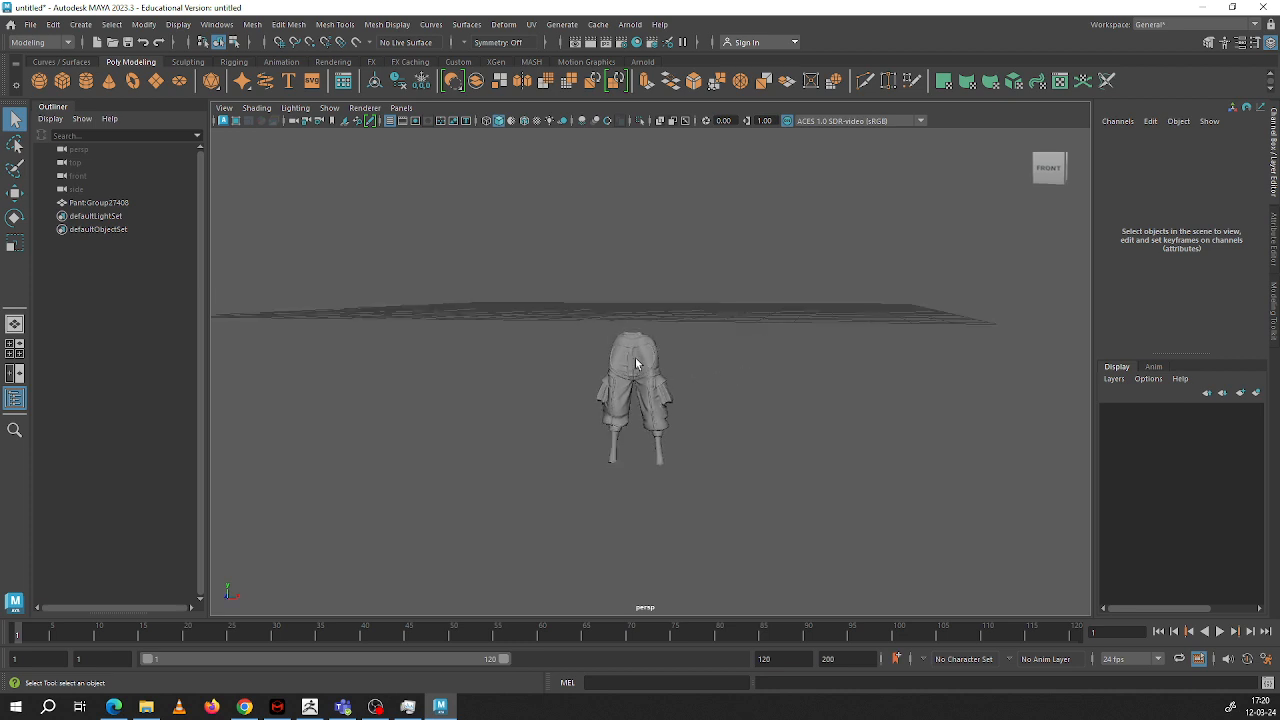
alt+right_drag(637, 363, 713, 473)
mouse_move(661, 322)
alt+mouse_down()
mouse_move(640, 343)
mouse_move(661, 307)
alt+mouse_up()
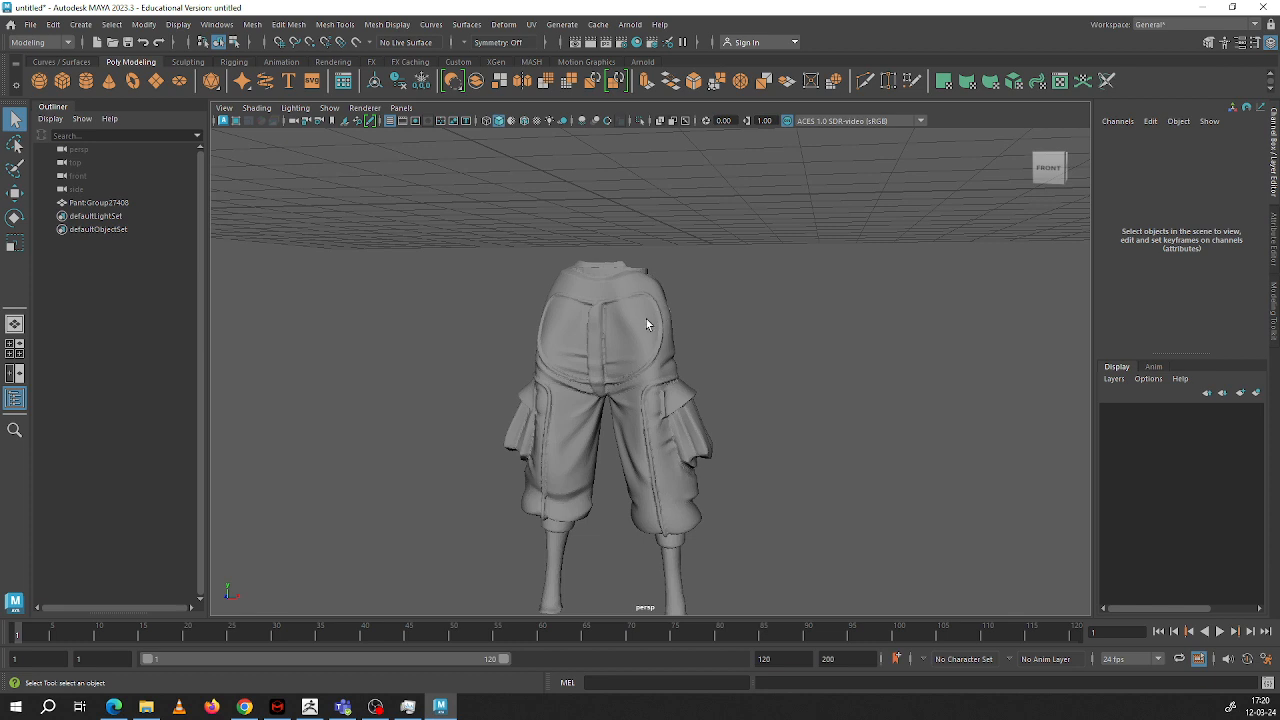
click(646, 323)
key(4)
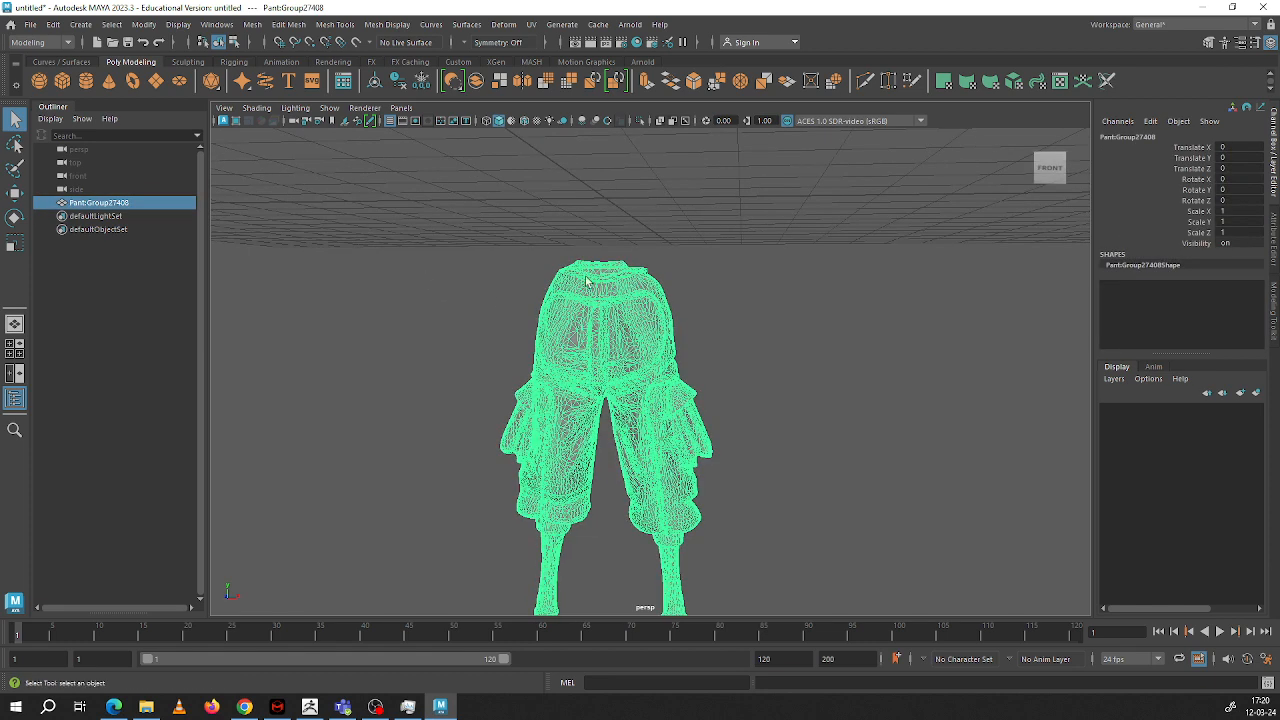
click(357, 42)
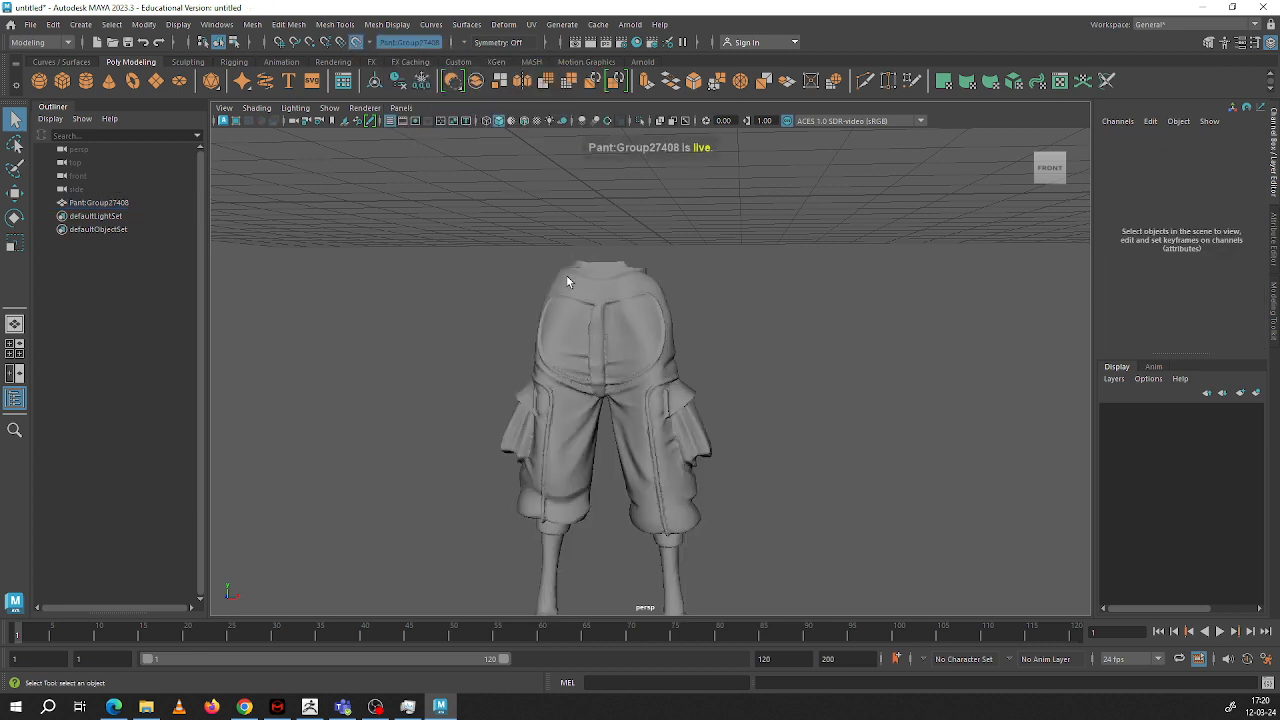
Step: Activate Quad Draw and open its tool settings, expanding the live constraint options and the keyboard and mouse shortcuts
click(911, 81)
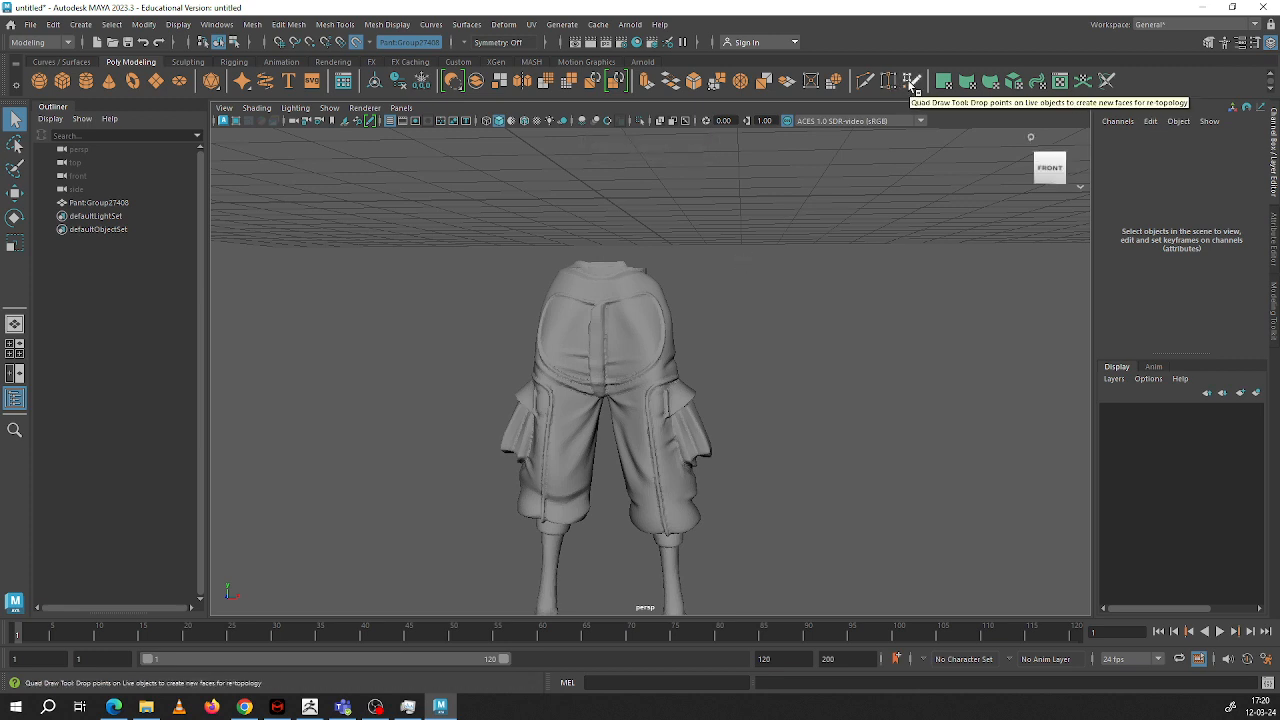
click(911, 81)
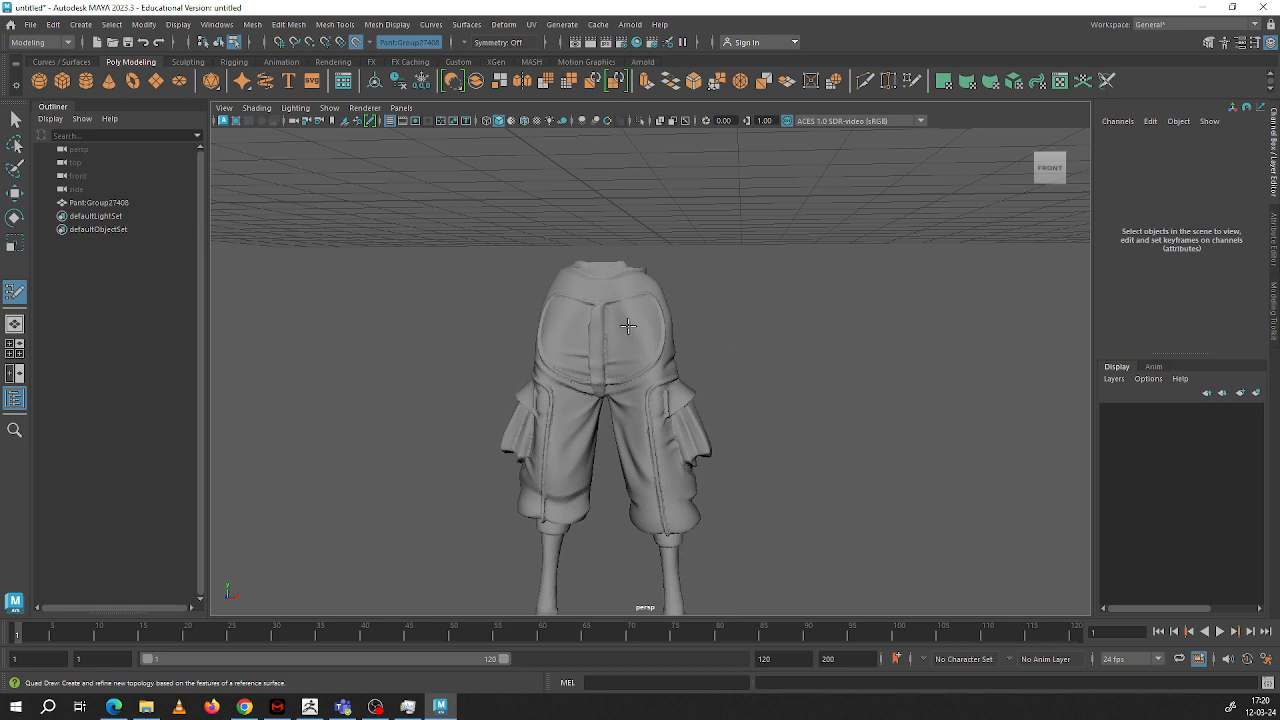
alt+drag(625, 322, 625, 332)
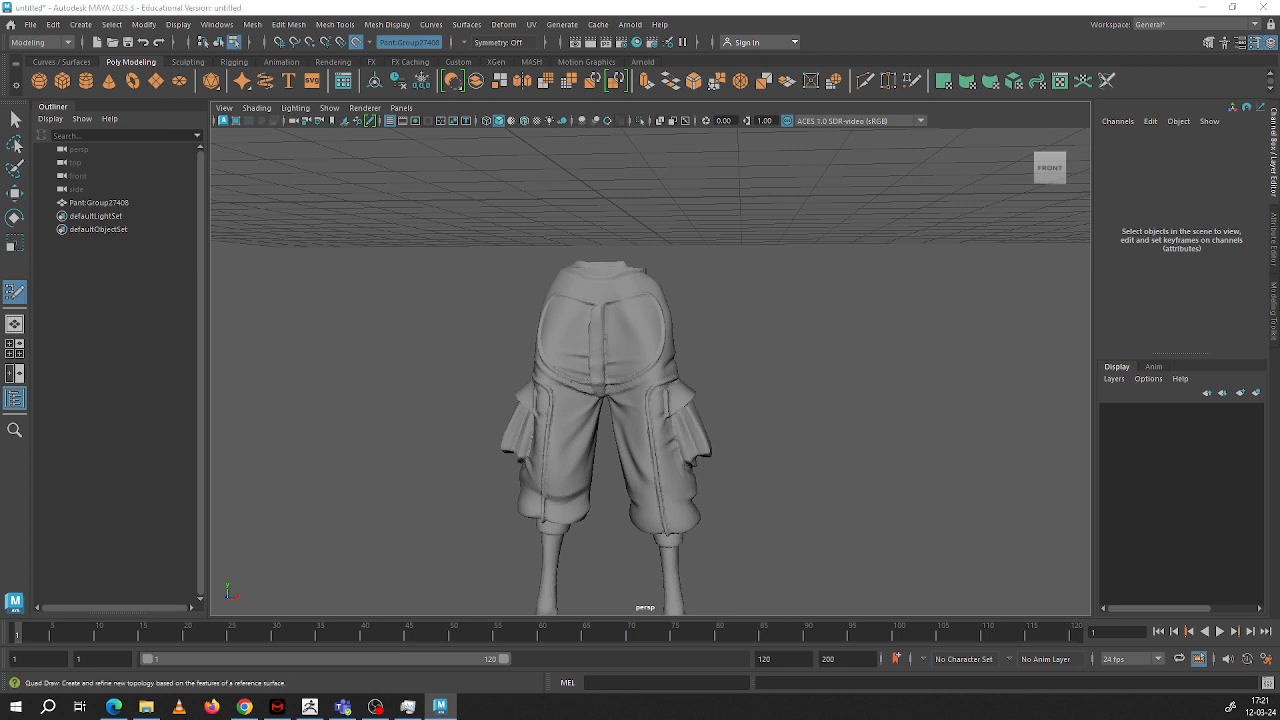
double_click(14, 292)
mouse_move(1084, 134)
mouse_down()
mouse_move(1036, 134)
mouse_move(1071, 46)
mouse_move(1140, 94)
mouse_move(1123, 93)
mouse_up()
click(961, 210)
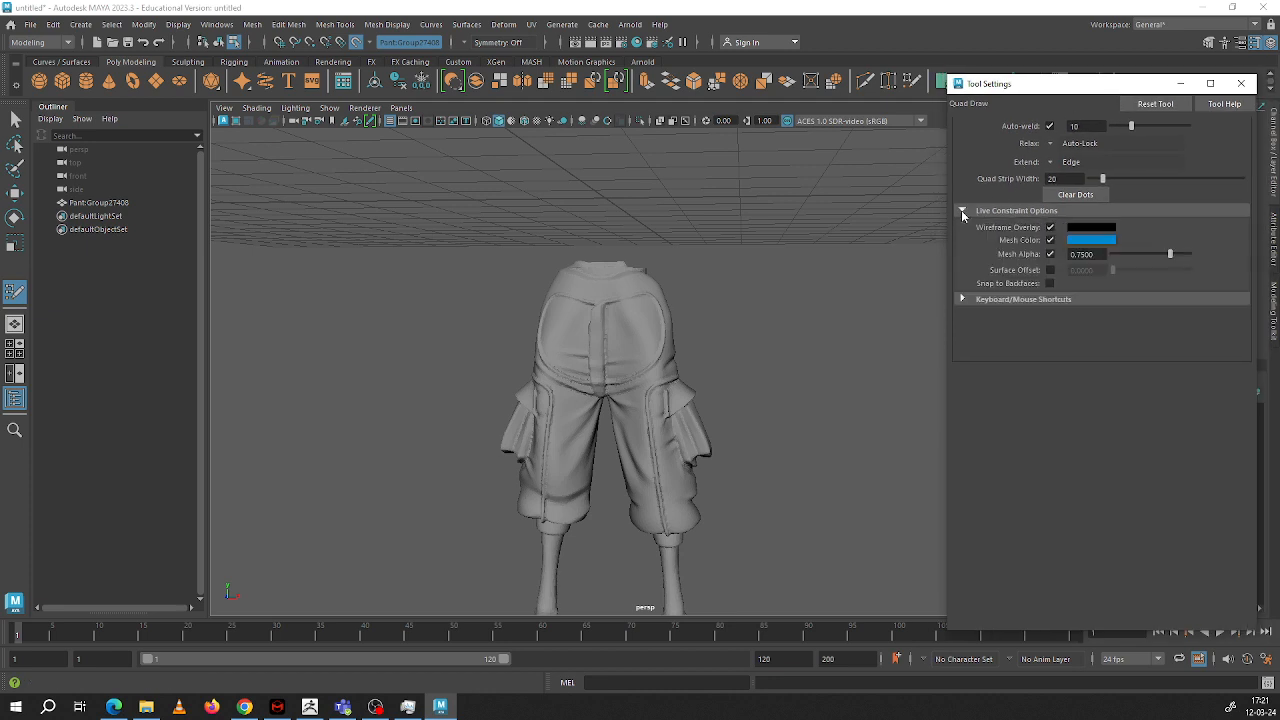
click(961, 298)
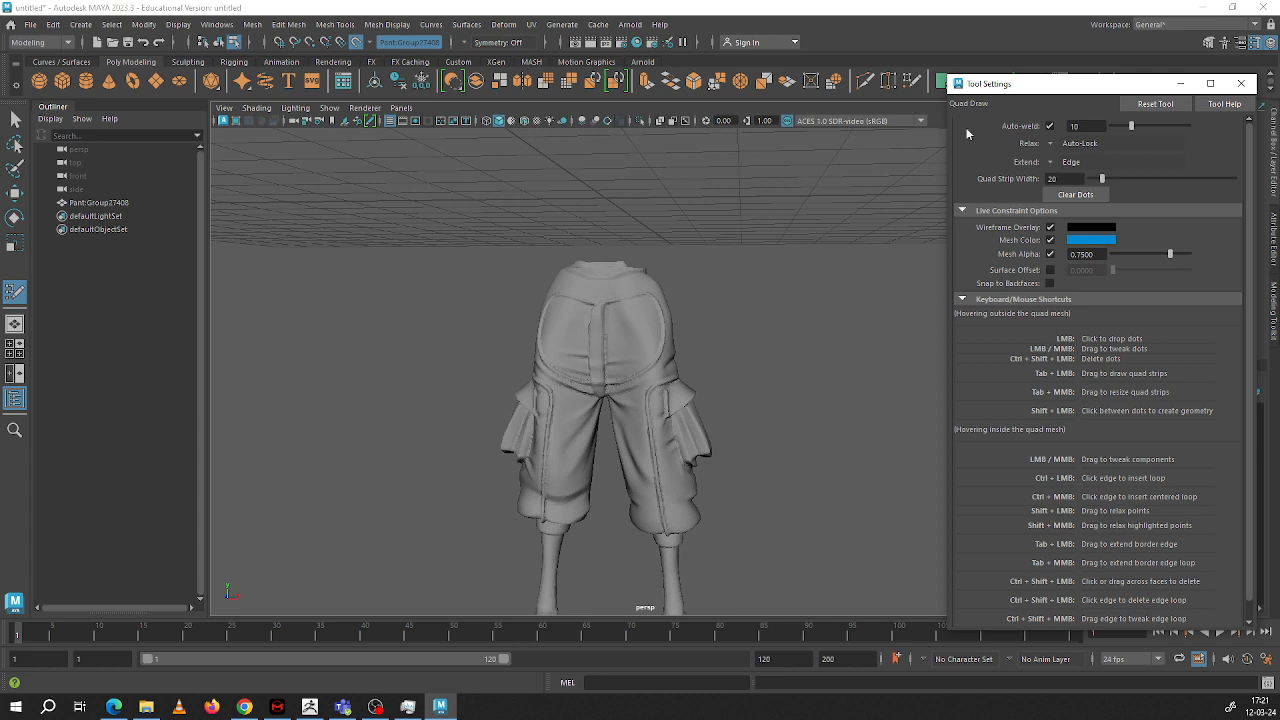
Step: Examine the front of the pants, from the waist and centre seam to the side pockets and cuffs
scroll(569, 260, up, 6)
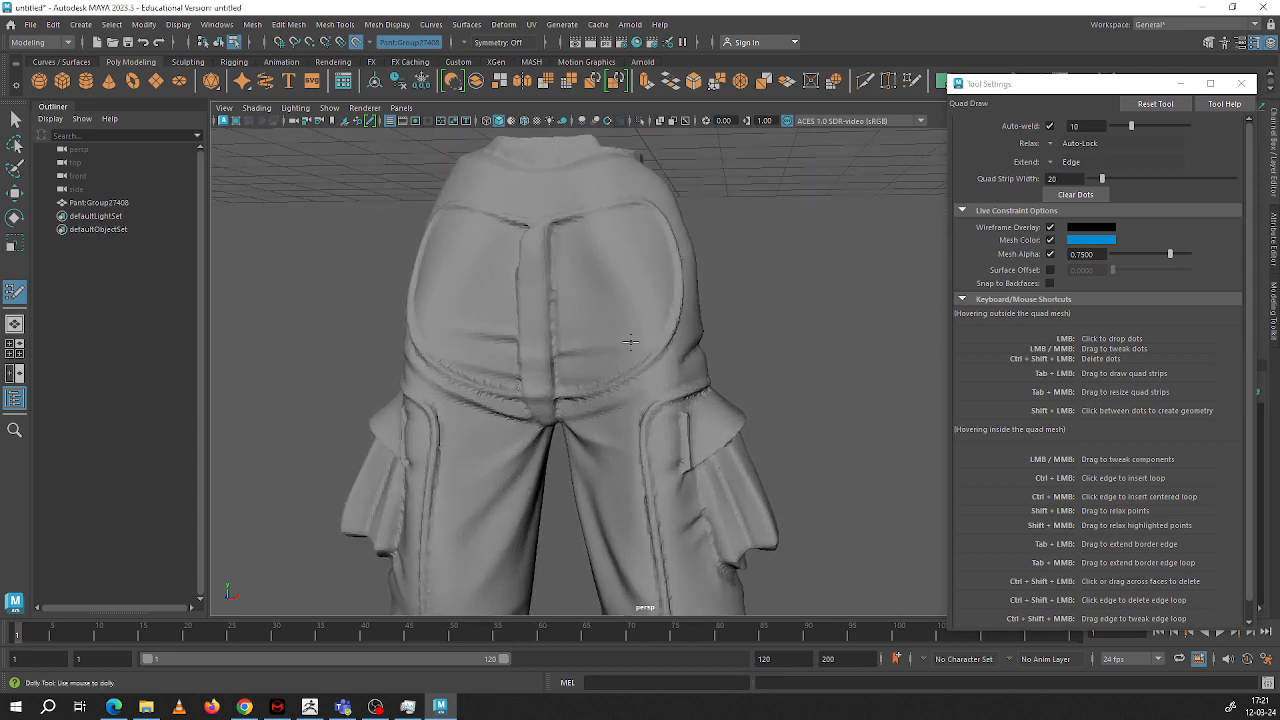
alt+middle_drag(630, 341, 662, 406)
scroll(1085, 270, down, 1)
scroll(1085, 270, up, 1)
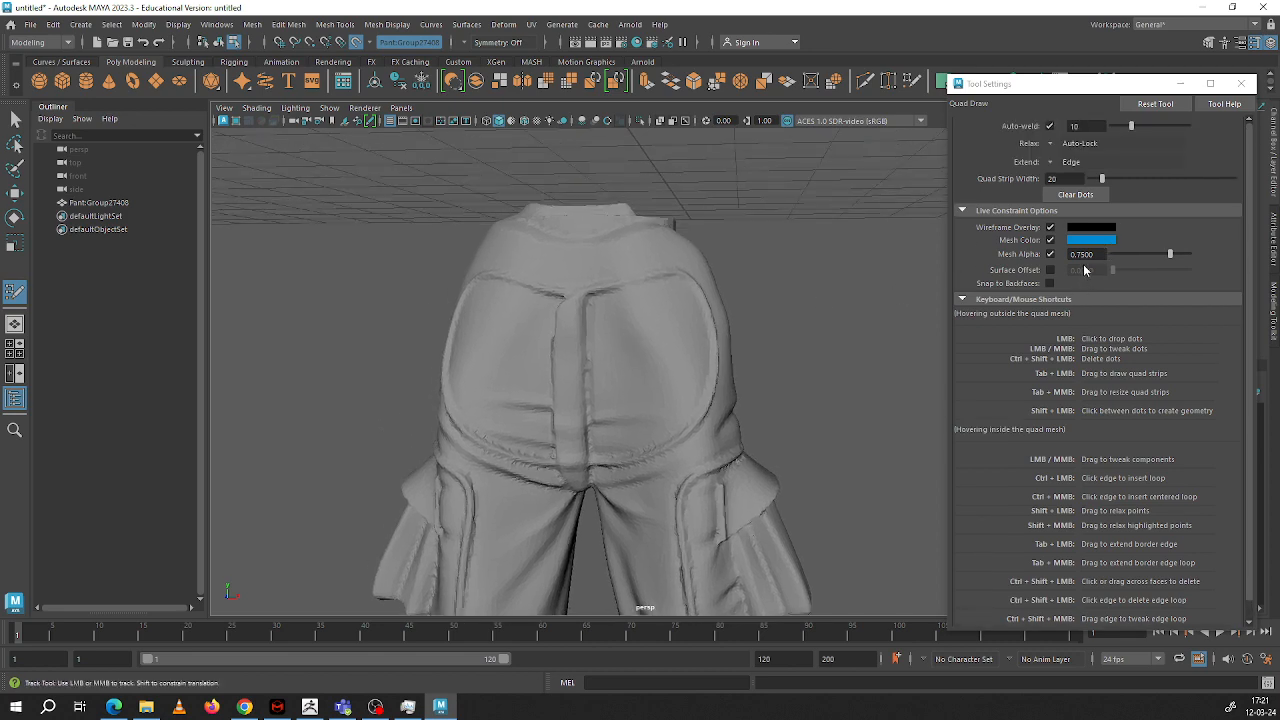
scroll(684, 294, down, 5)
alt+middle_drag(650, 362, 650, 306)
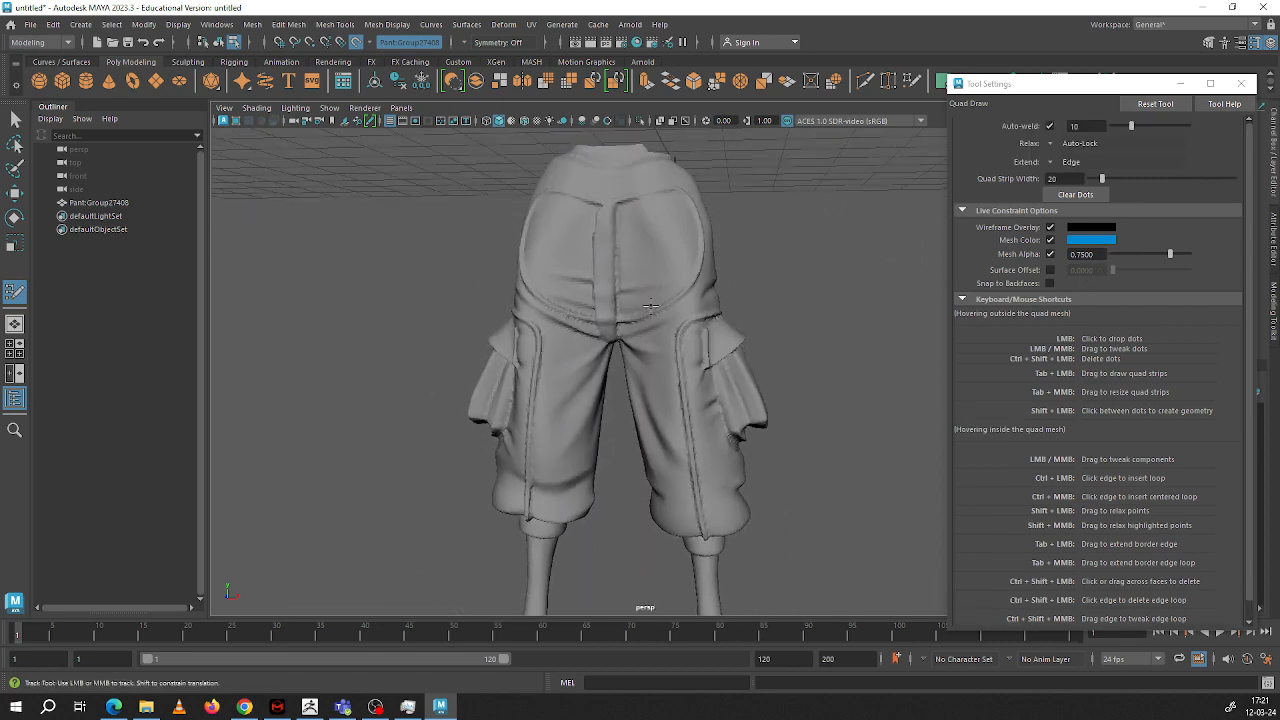
mouse_move(650, 306)
alt+mouse_down()
mouse_move(660, 300)
mouse_move(653, 313)
alt+mouse_up()
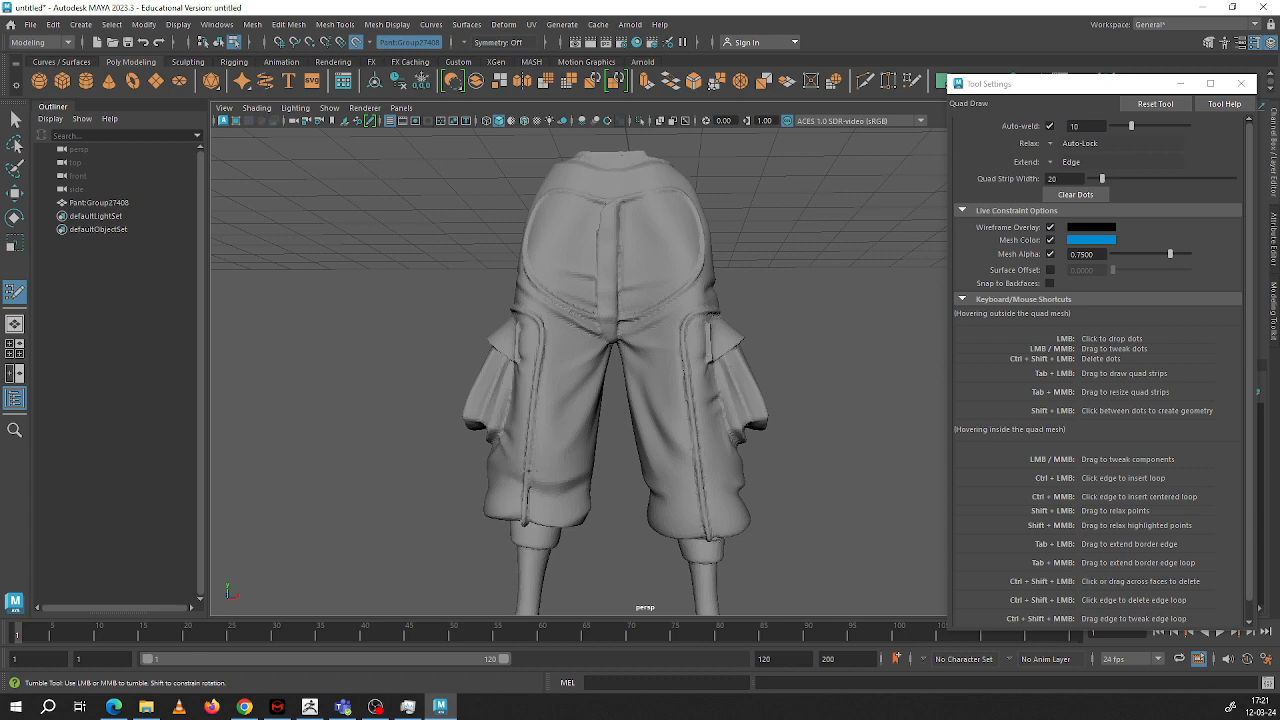
mouse_move(712, 460)
alt+mouse_down()
mouse_move(492, 449)
mouse_move(709, 460)
alt+mouse_up()
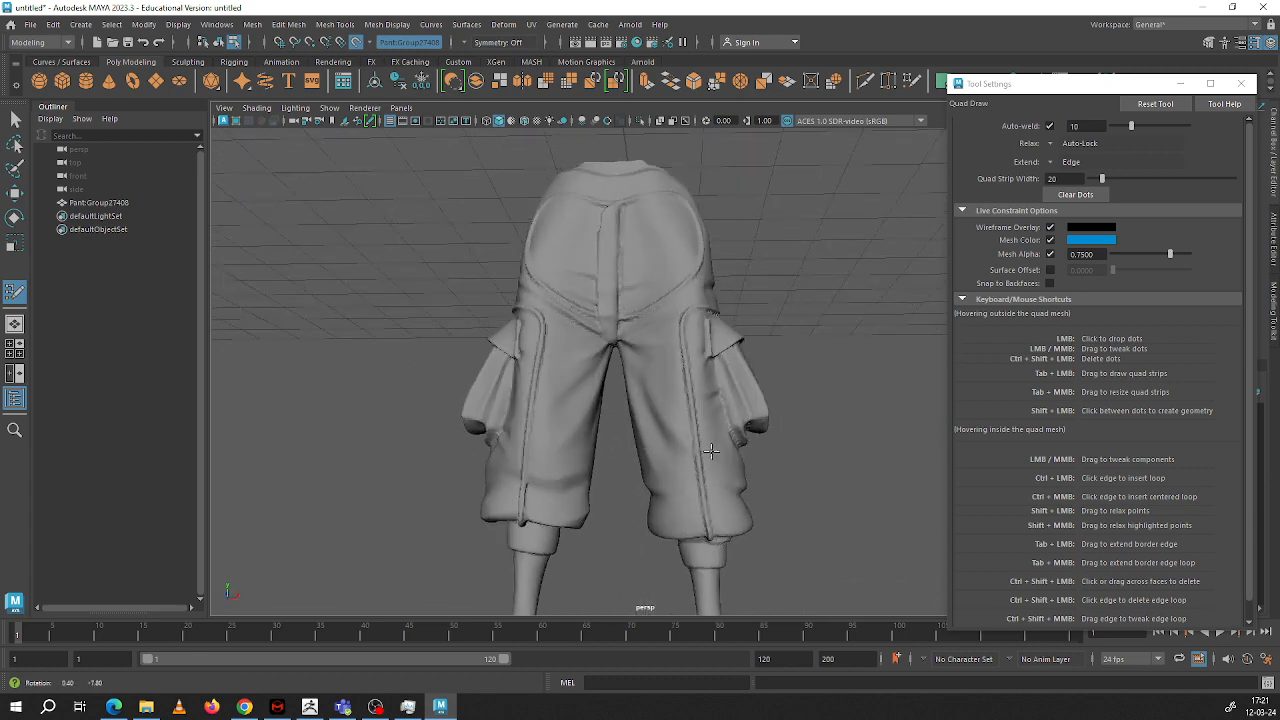
Step: Examine the sculpted pants from waist to leg cuffs, focusing on the side with the vertical centre strip
alt+middle_drag(709, 460, 707, 344)
mouse_move(530, 394)
alt+mouse_down()
mouse_move(551, 438)
mouse_move(523, 390)
alt+mouse_up()
alt+drag(500, 483, 536, 436)
alt+middle_drag(584, 308, 577, 385)
alt+drag(587, 315, 543, 307)
scroll(583, 339, up, 2)
scroll(602, 298, up, 2)
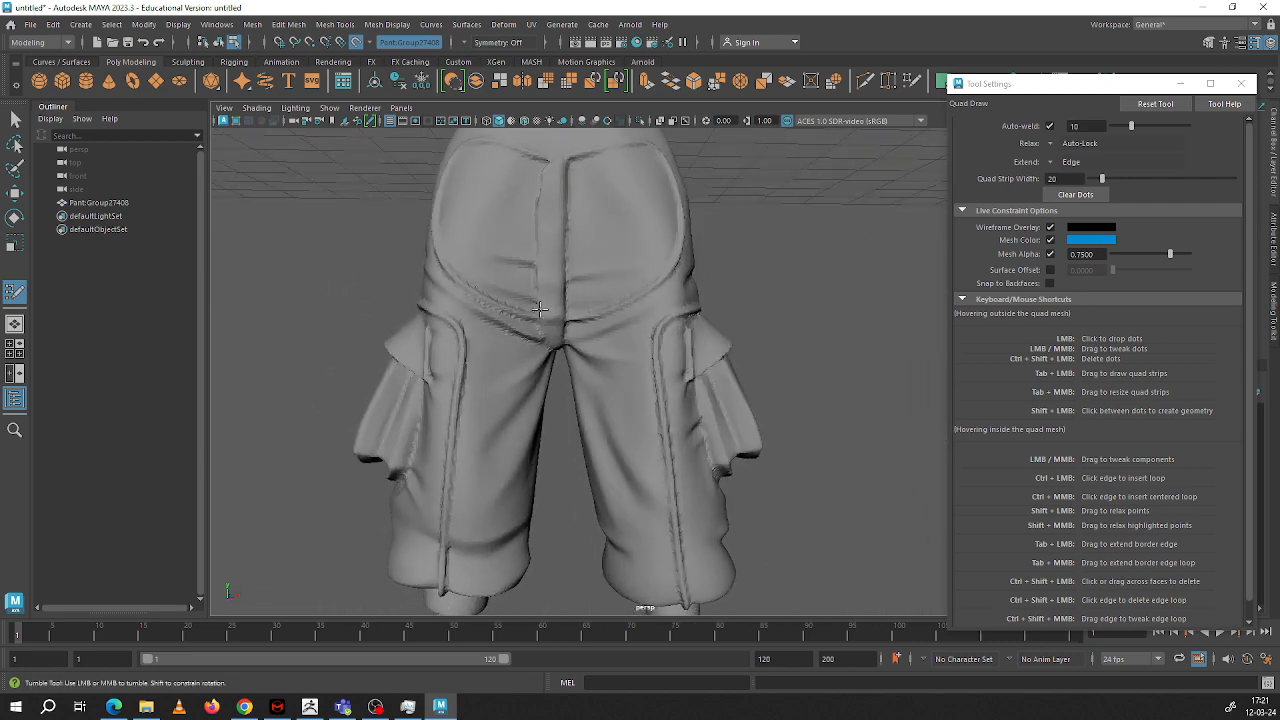
alt+middle_drag(543, 307, 562, 372)
alt+drag(600, 312, 587, 291)
alt+middle_drag(587, 291, 608, 314)
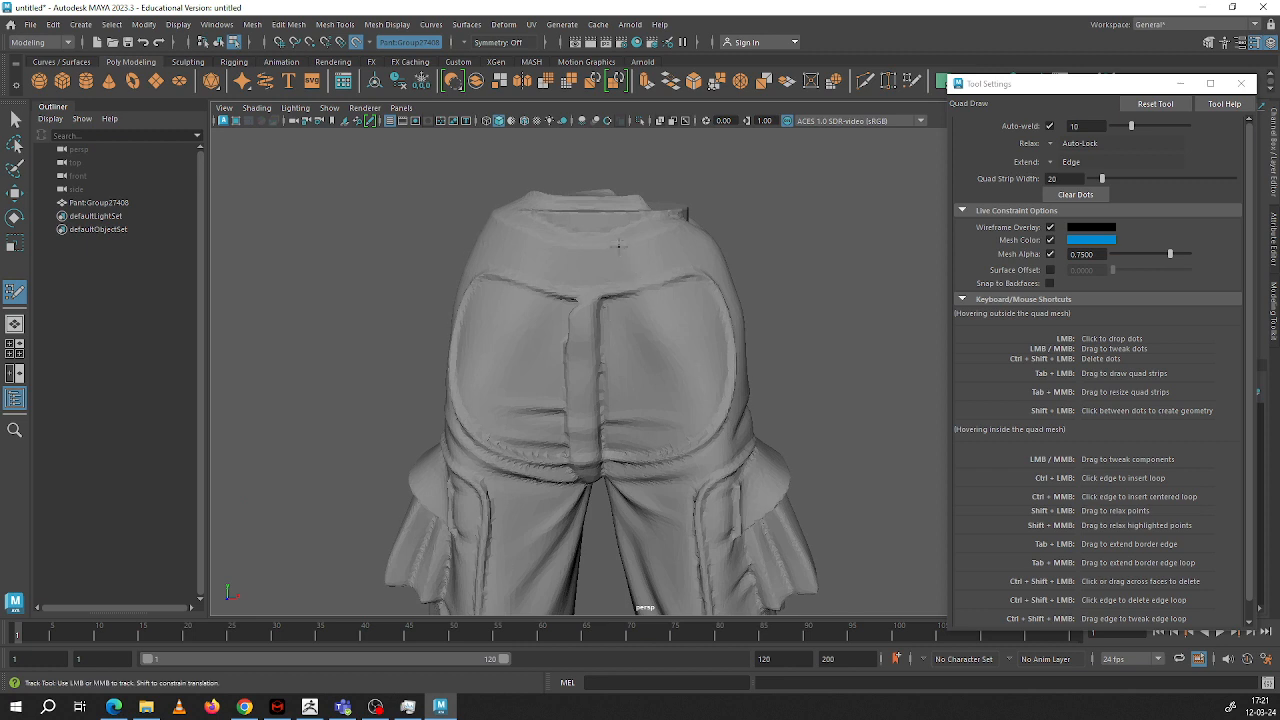
scroll(608, 314, up, 2)
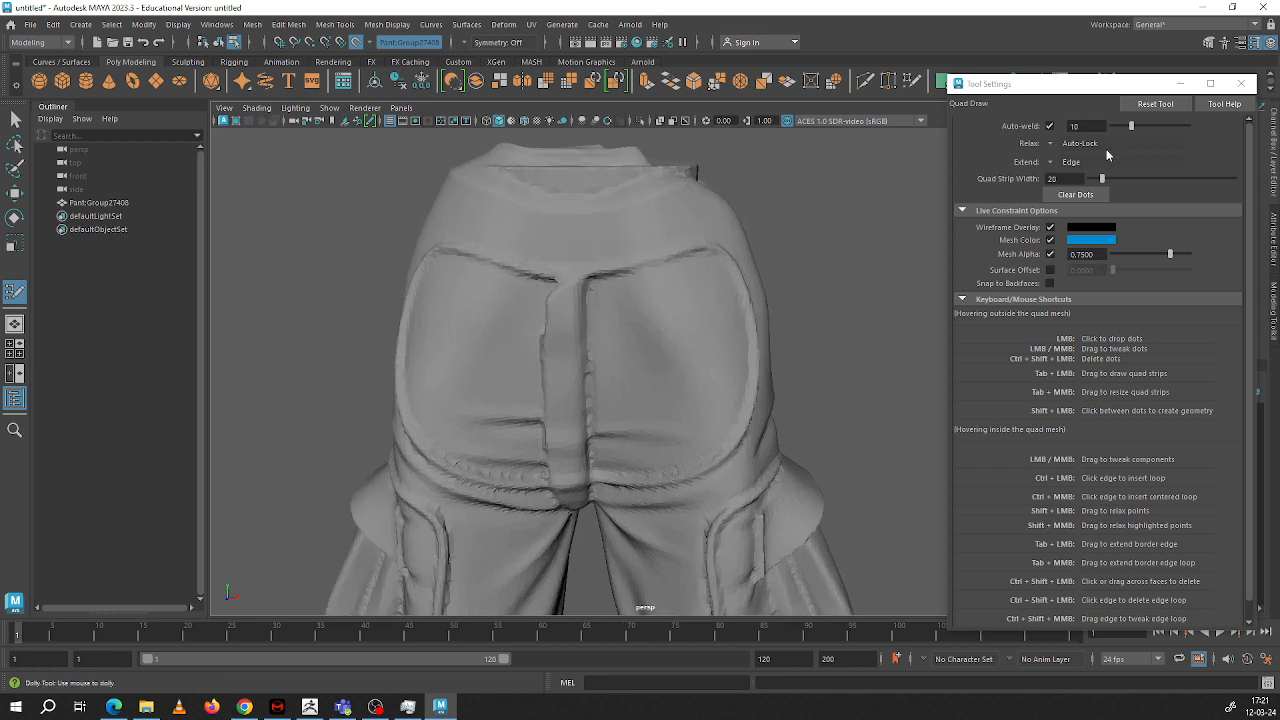
Step: Review the Quad Draw tool settings, including the live constraint options, the shortcut list and the Relax modes
scroll(1245, 202, down, 1)
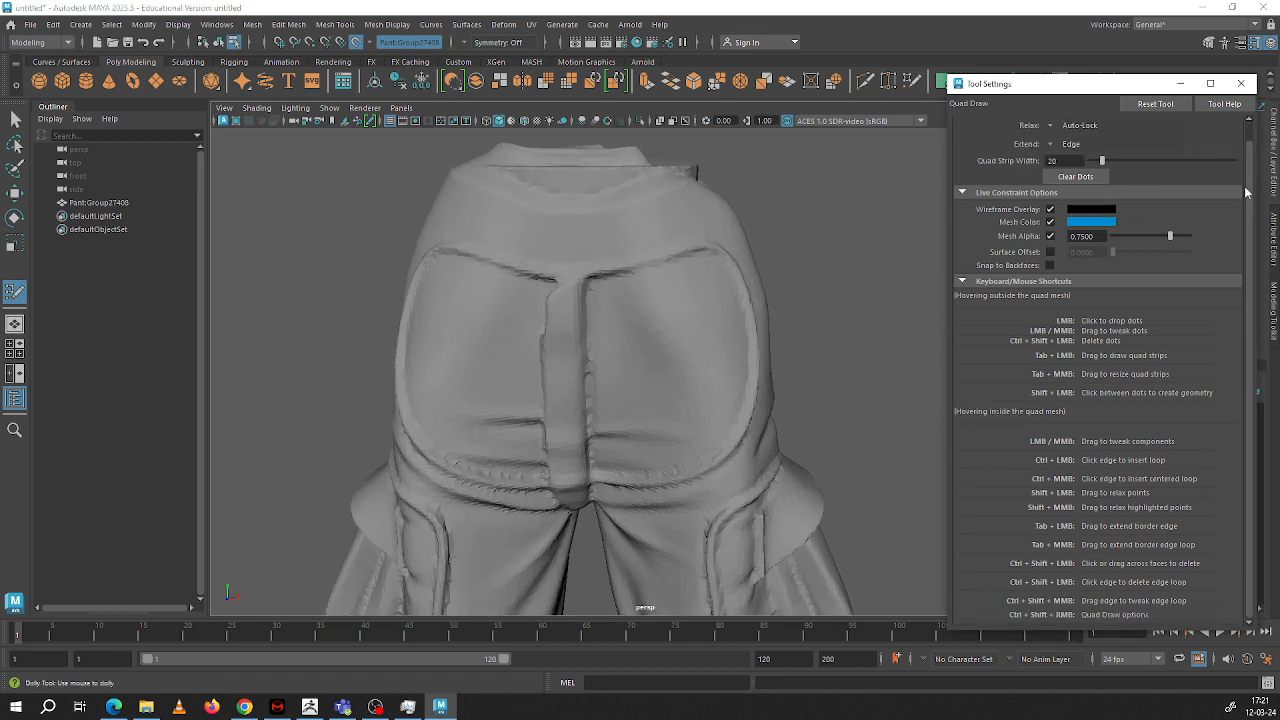
scroll(1245, 192, up, 1)
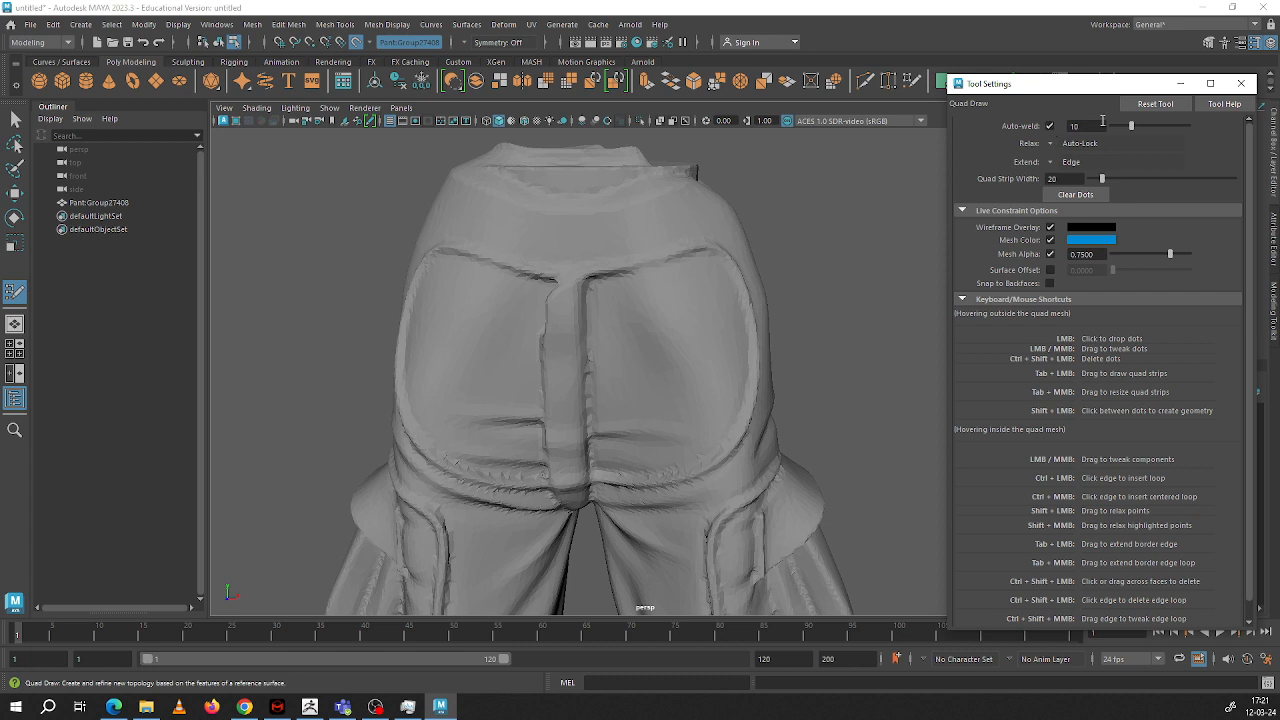
scroll(1125, 411, down, 1)
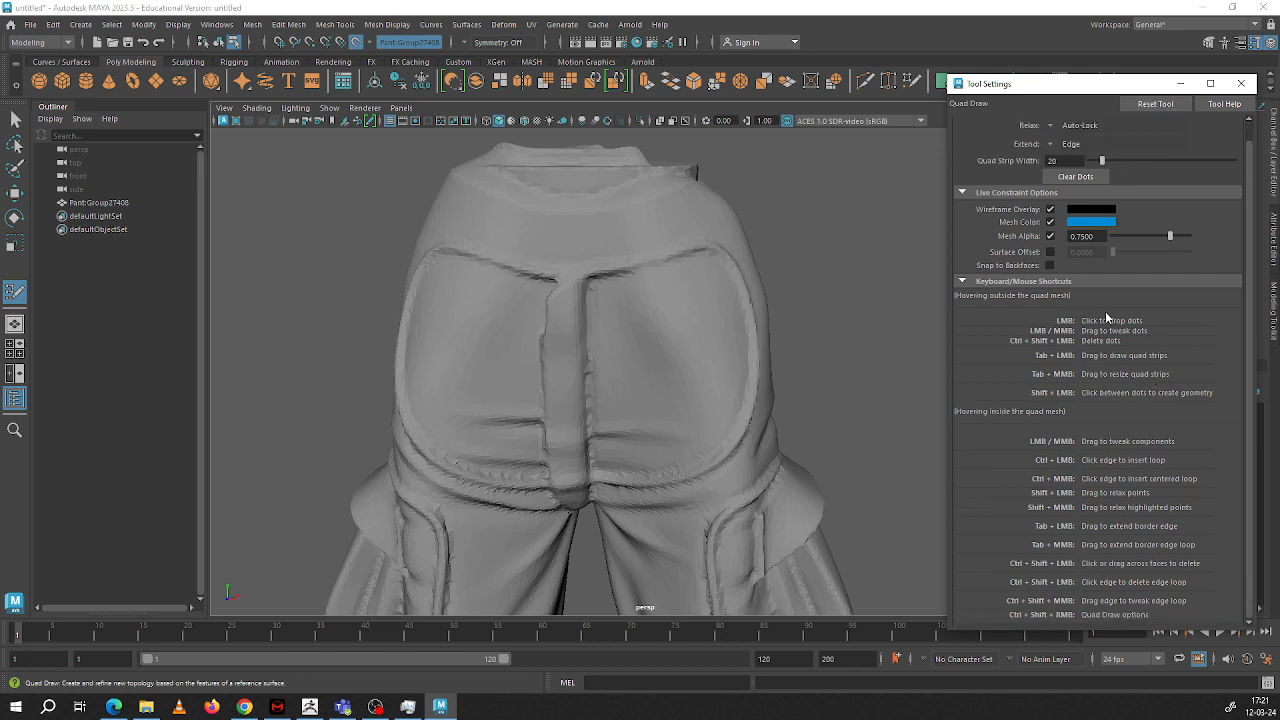
scroll(1107, 318, up, 1)
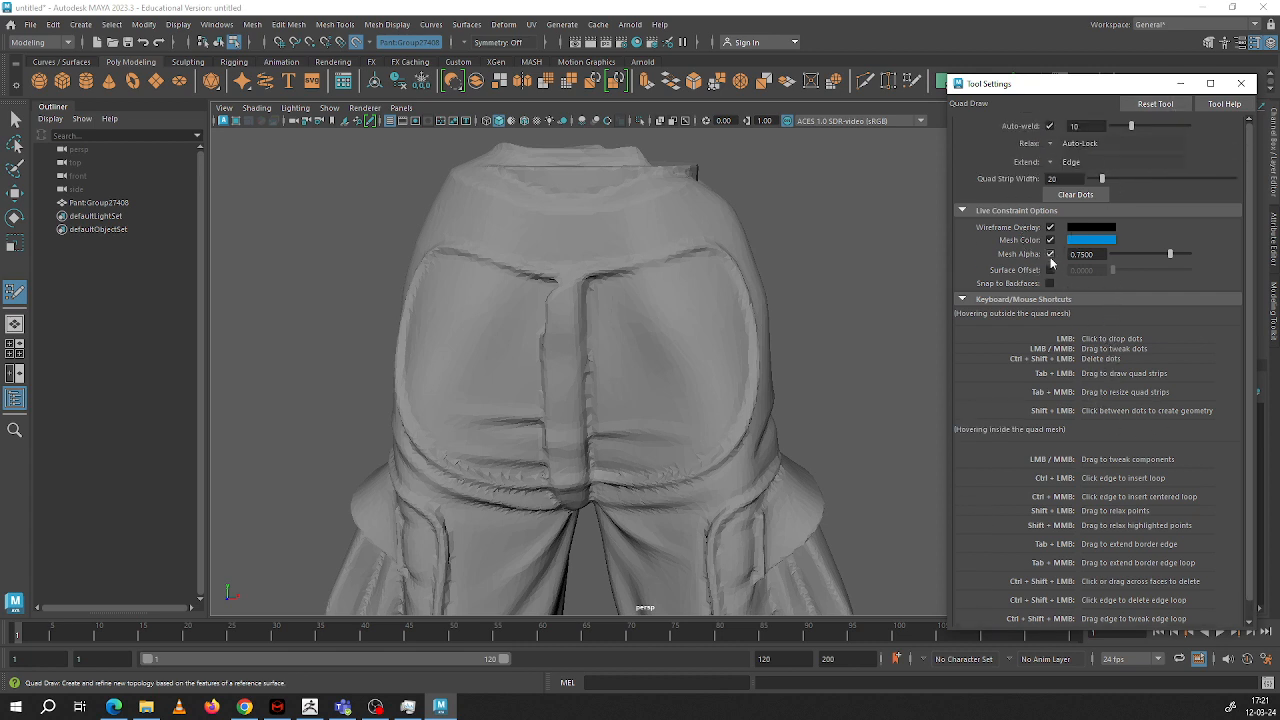
click(1052, 163)
click(1049, 143)
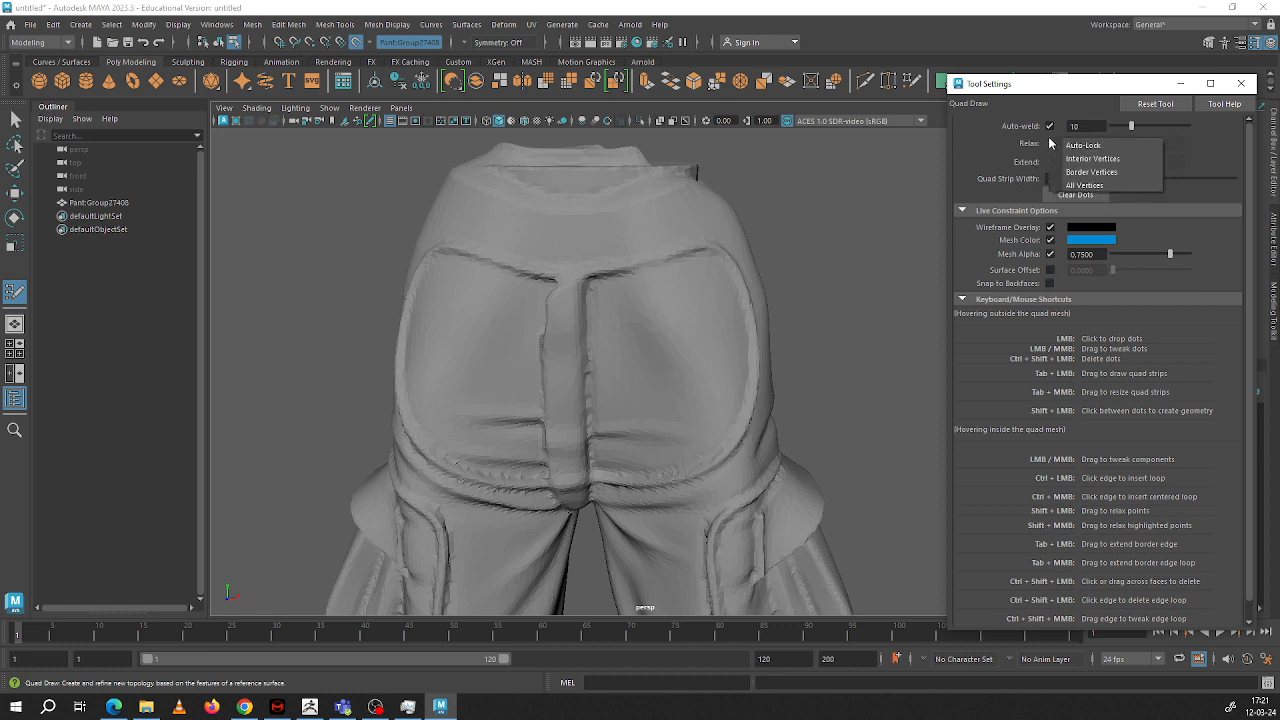
click(1133, 82)
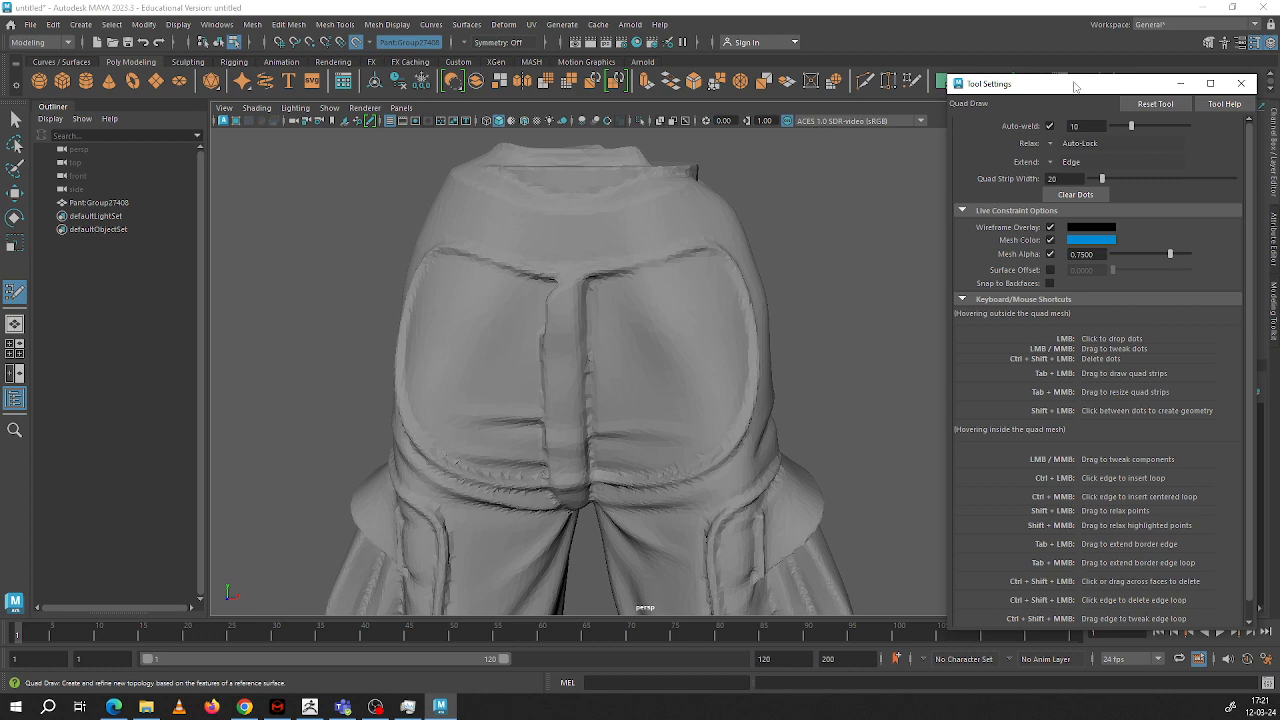
drag(1074, 87, 1054, 70)
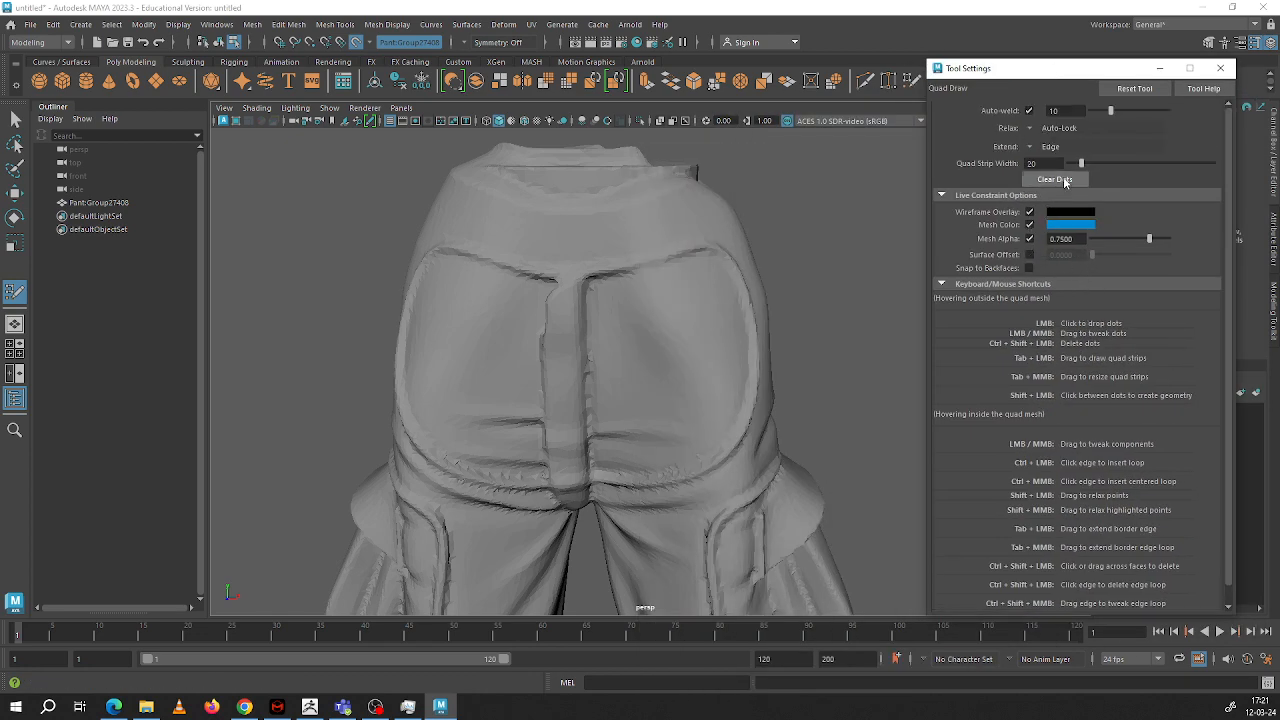
click(1031, 129)
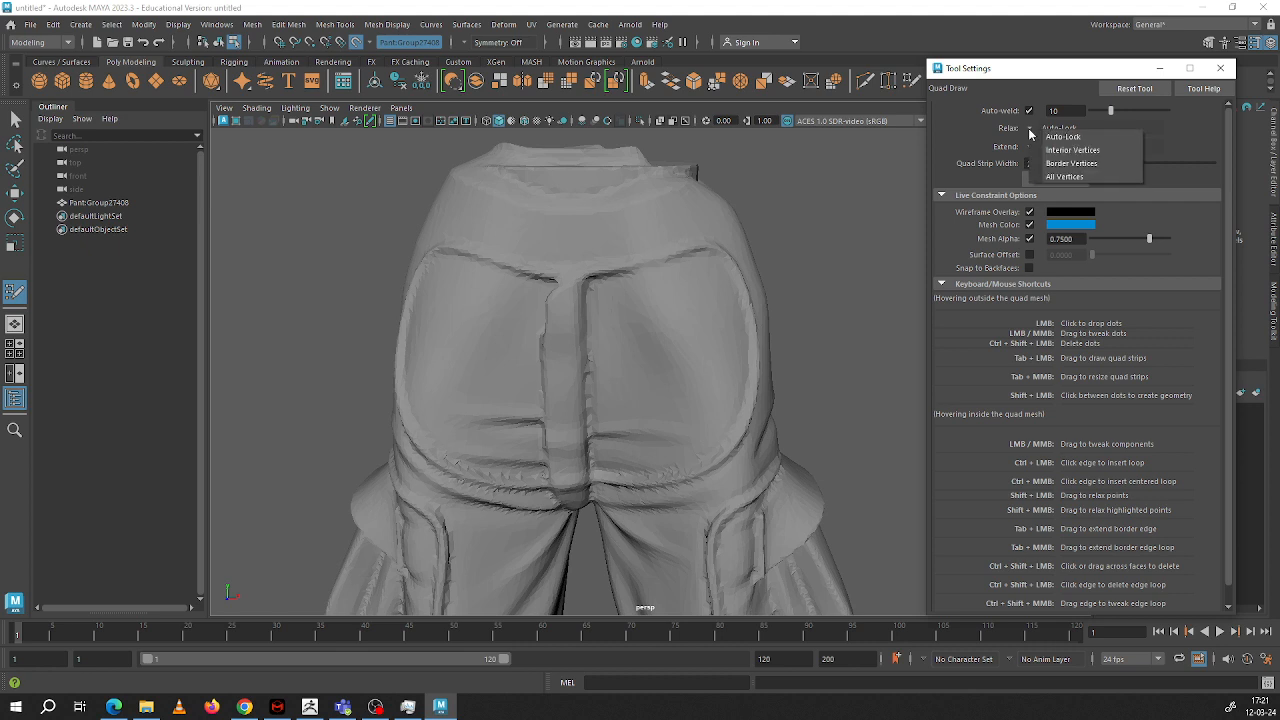
click(1031, 133)
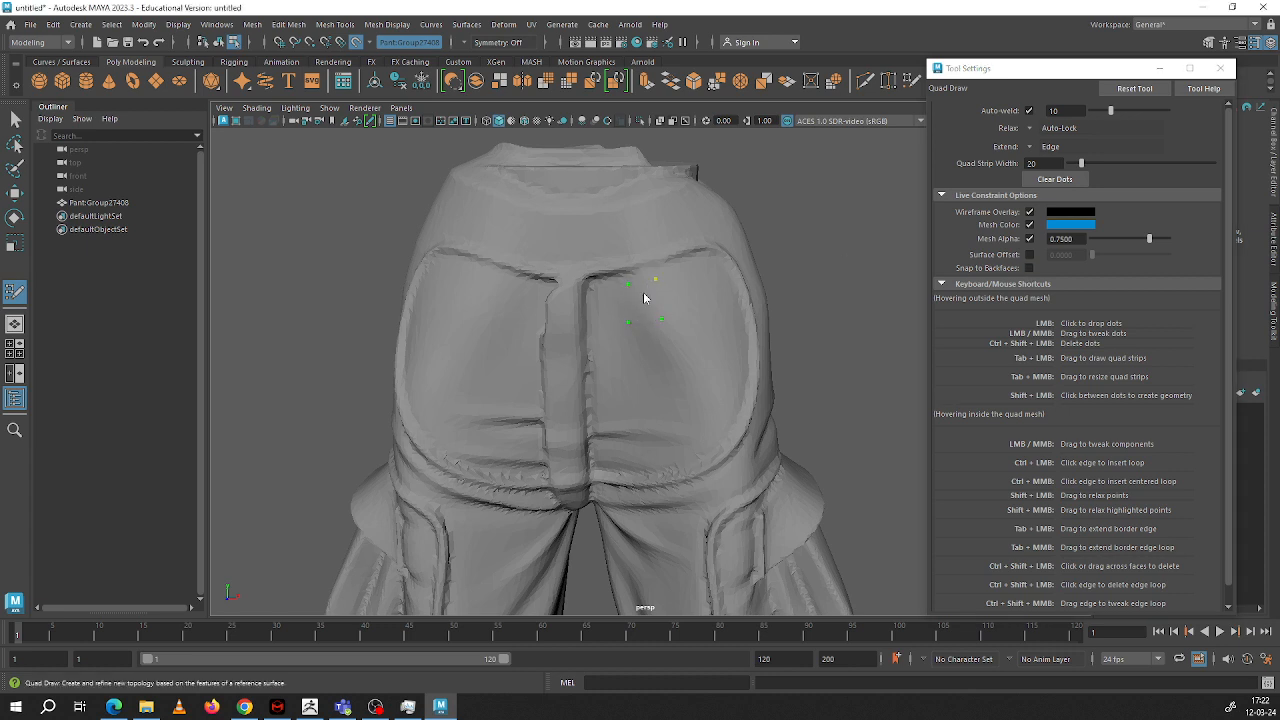
Step: Fill a quad between four dots beside the centre strip, then move it up below the waistband and reshape it
shift+click(643, 298)
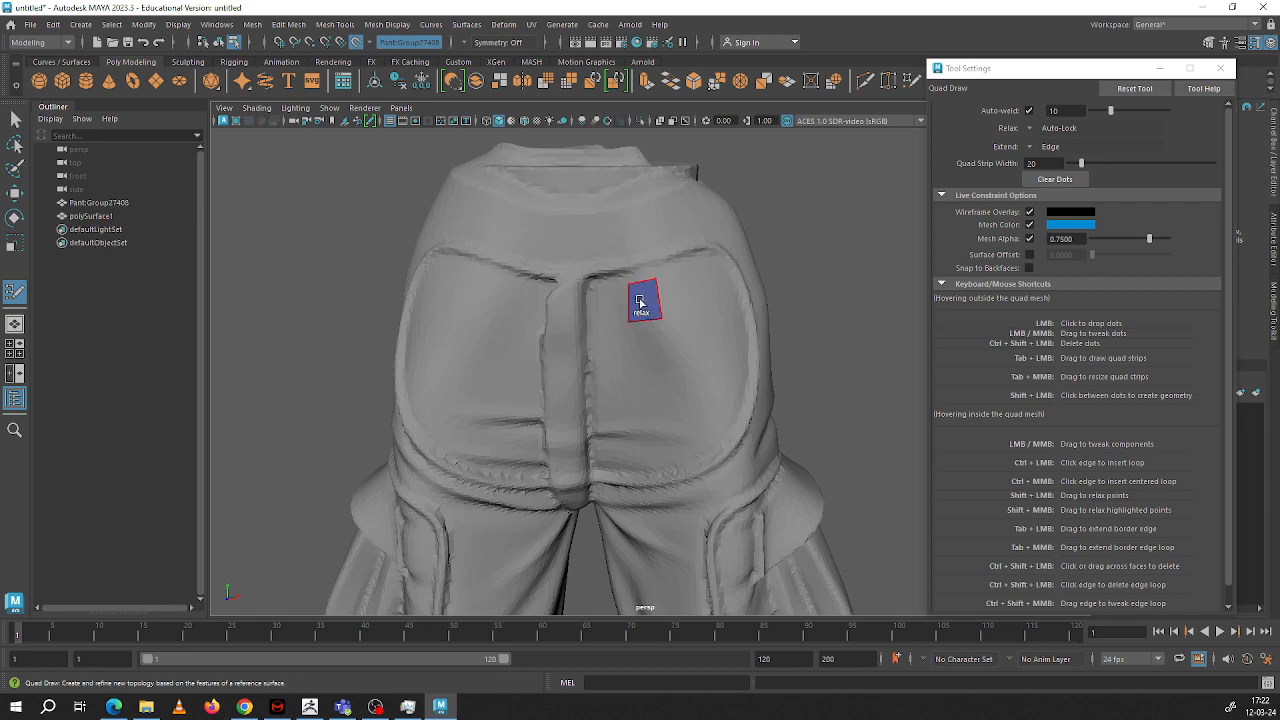
mouse_move(680, 272)
alt+mouse_down()
mouse_move(623, 286)
mouse_move(680, 271)
alt+mouse_up()
right_drag(660, 289, 650, 288)
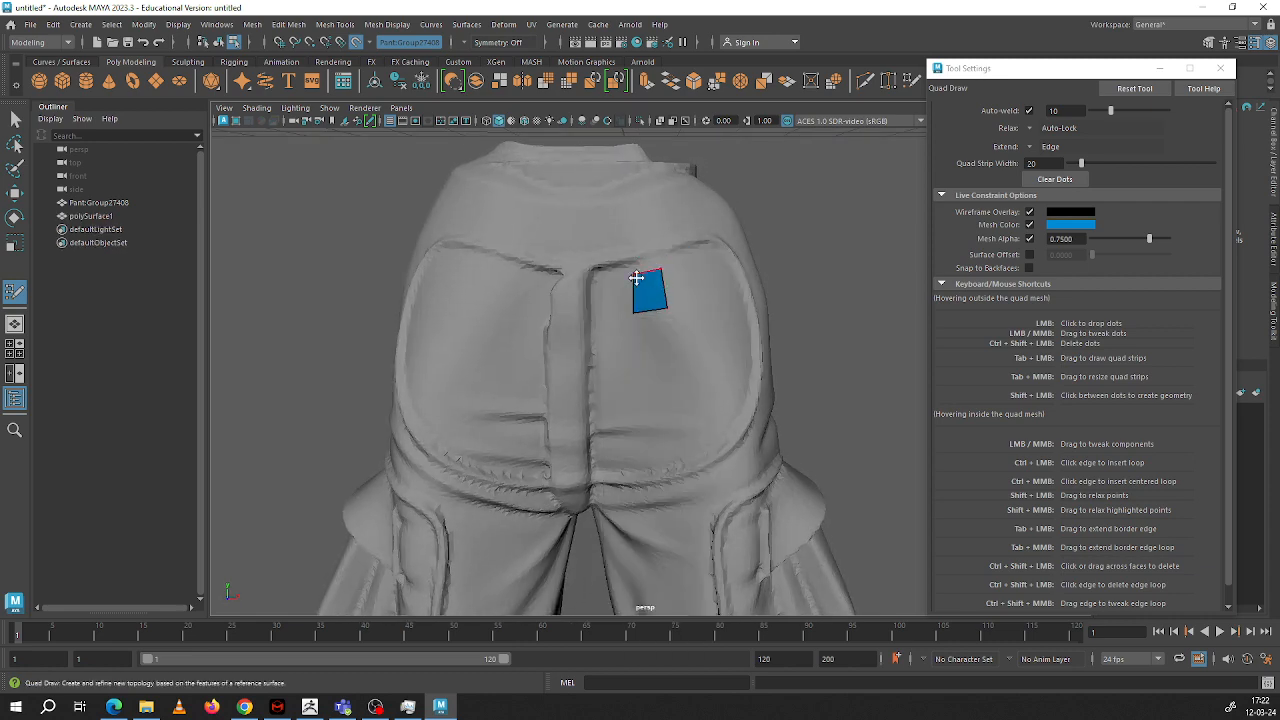
drag(649, 287, 577, 231)
drag(603, 177, 609, 179)
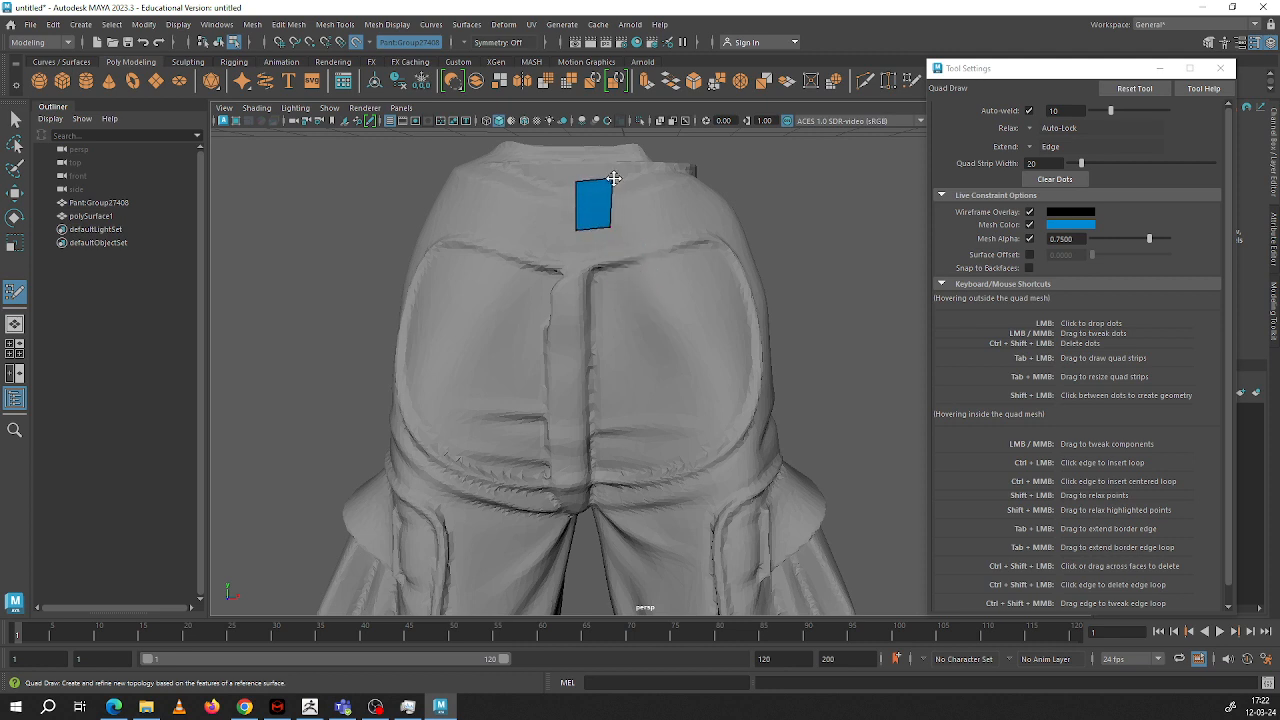
Step: Set symmetry to Object X and place a mirrored pair of dots just below the waistband
scroll(796, 312, down, 2)
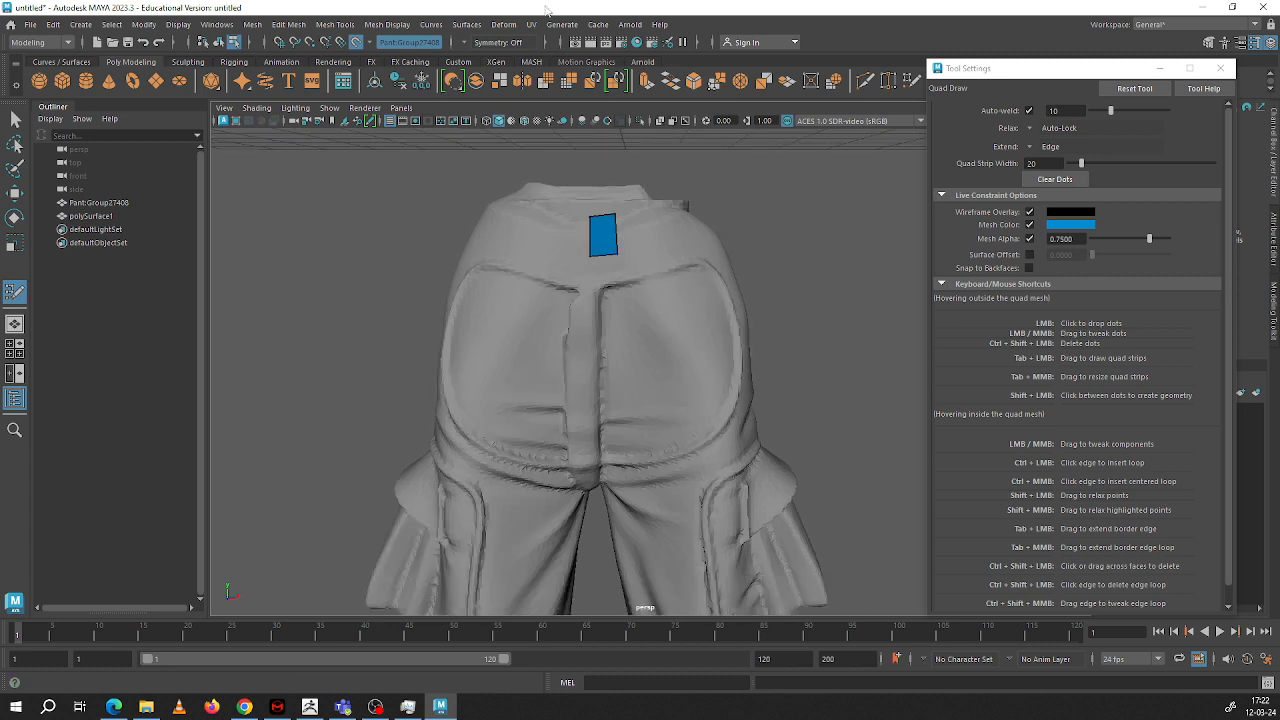
click(478, 44)
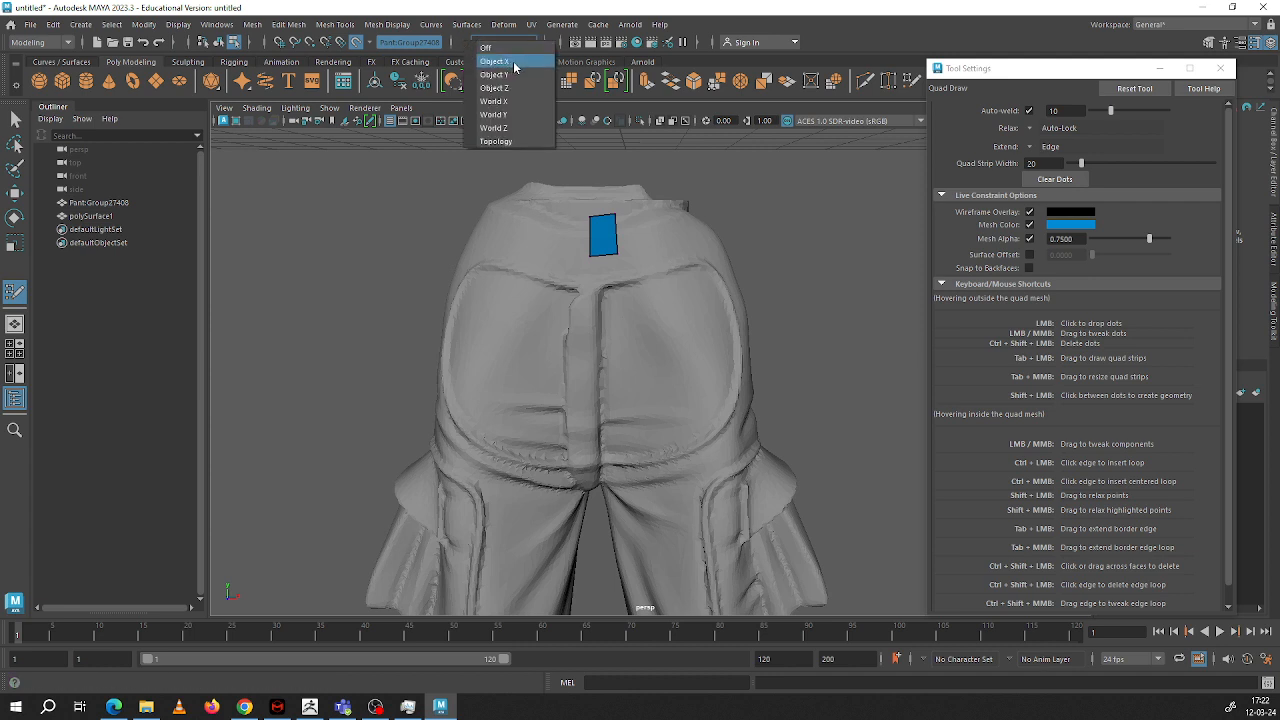
click(513, 61)
click(639, 209)
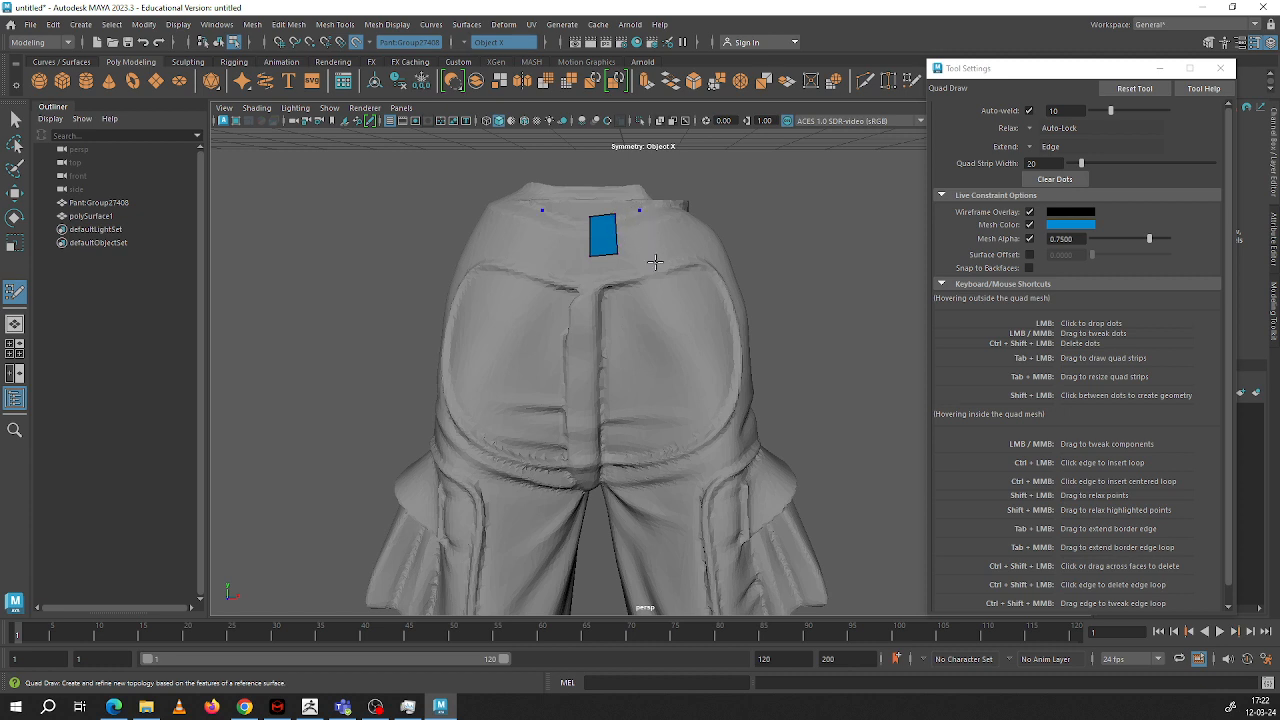
Step: Undo the mirrored dots, the symmetry setting, the test quad and its four source dots
key(ctrl+z)
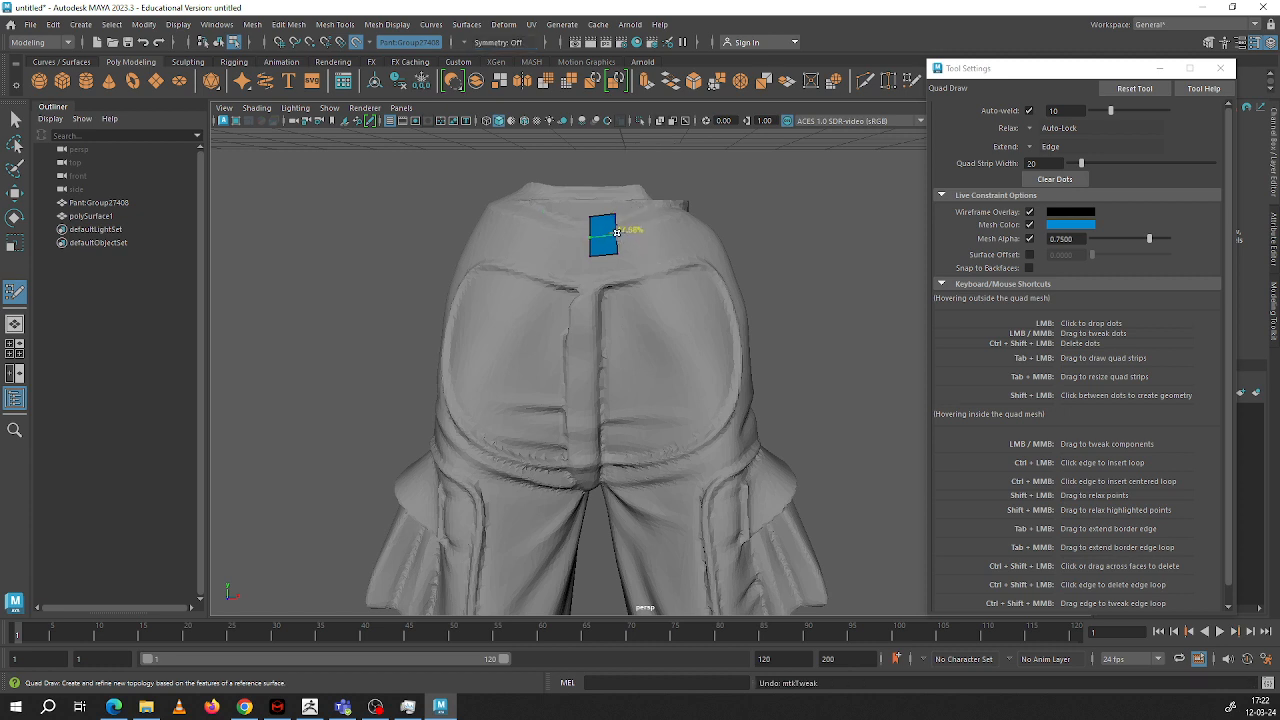
key(ctrl+z)
key(ctrl+z)
key(ctrl+z)
key(ctrl+z)
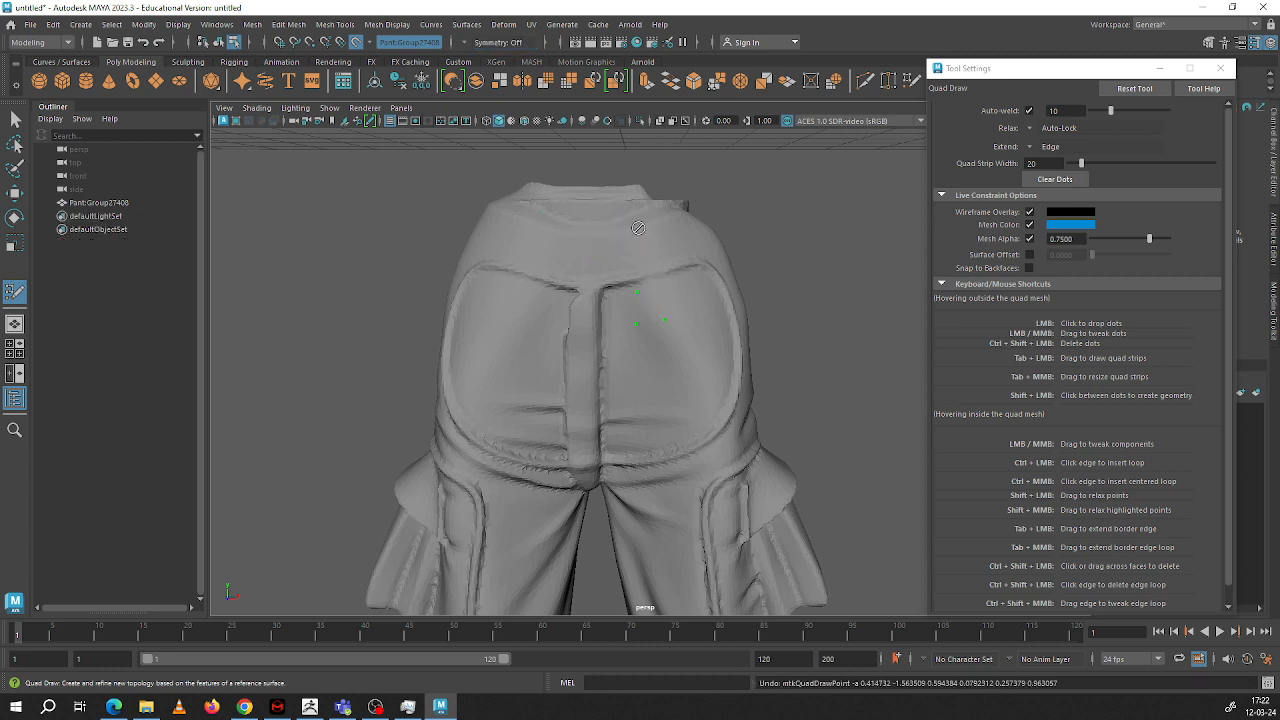
key(ctrl+z)
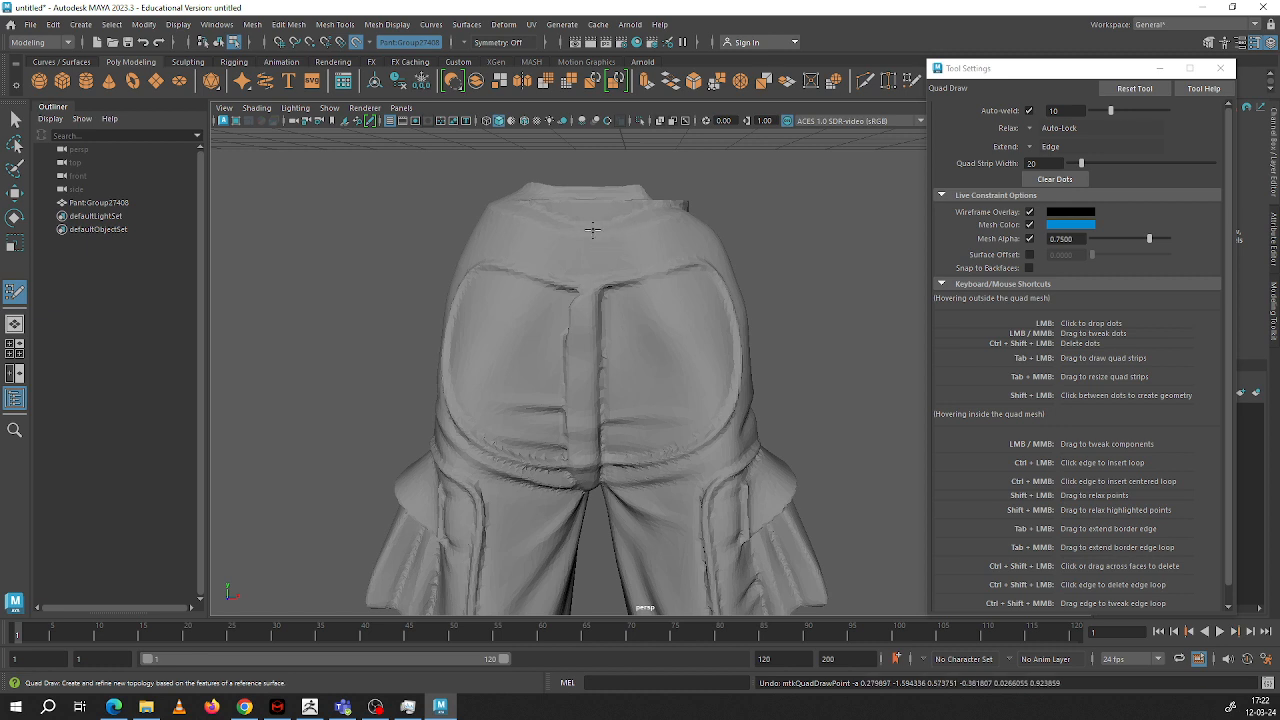
Step: Set symmetry to Object X and build a mirrored pair of quads joined at the centre below the waistband
click(490, 42)
click(490, 63)
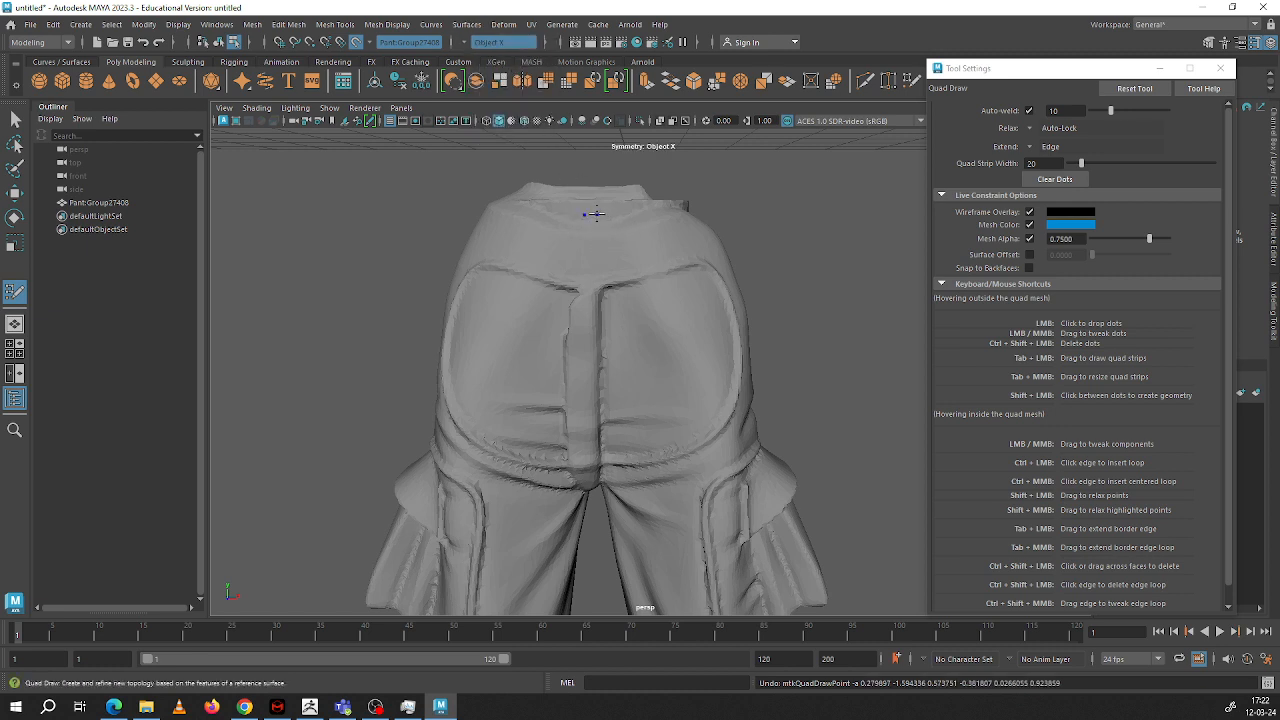
click(597, 215)
shift+click(619, 228)
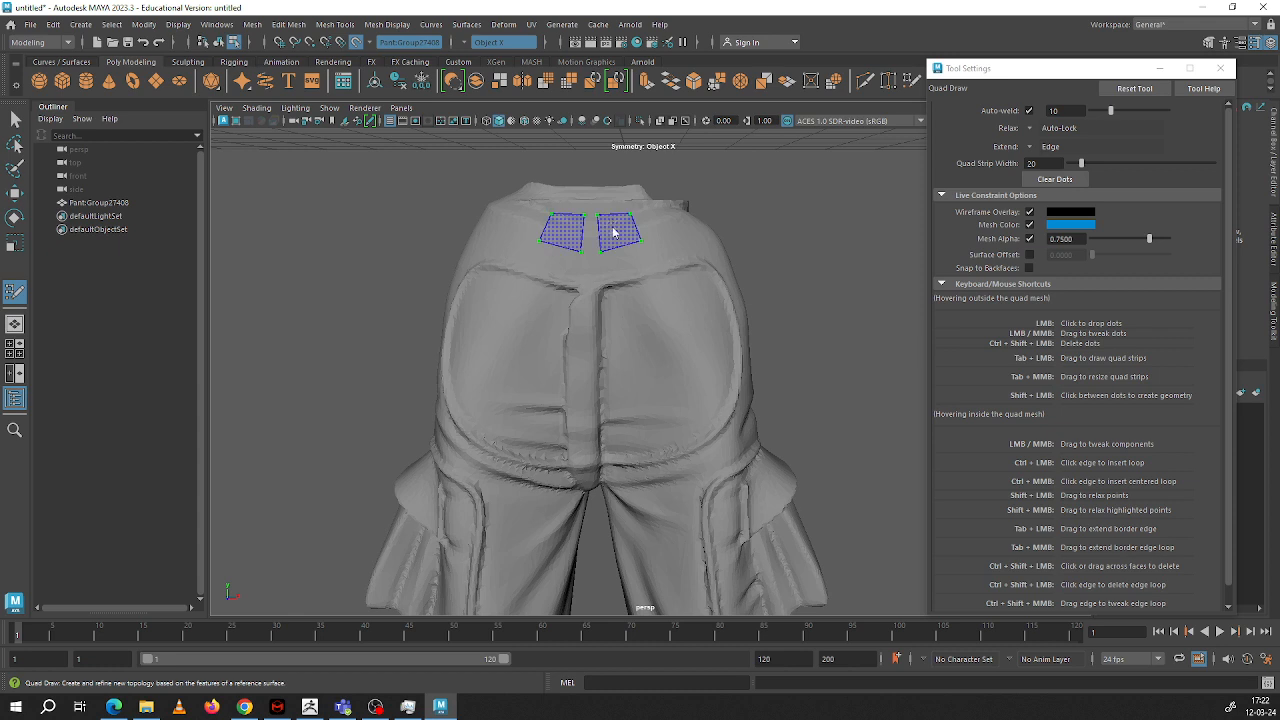
right_click(603, 250)
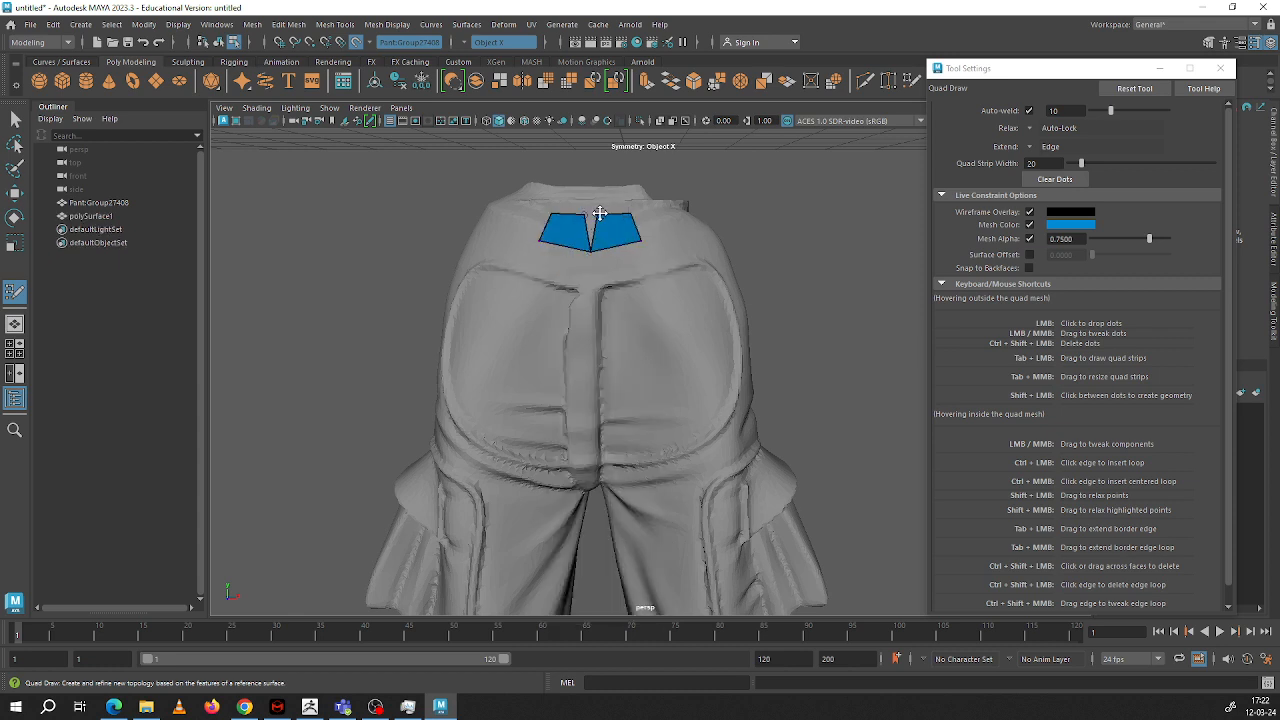
key(ctrl+z)
Step: Extend the mirrored quads outward along the waistband from the centre pair toward the hips
scroll(600, 250, down, 6)
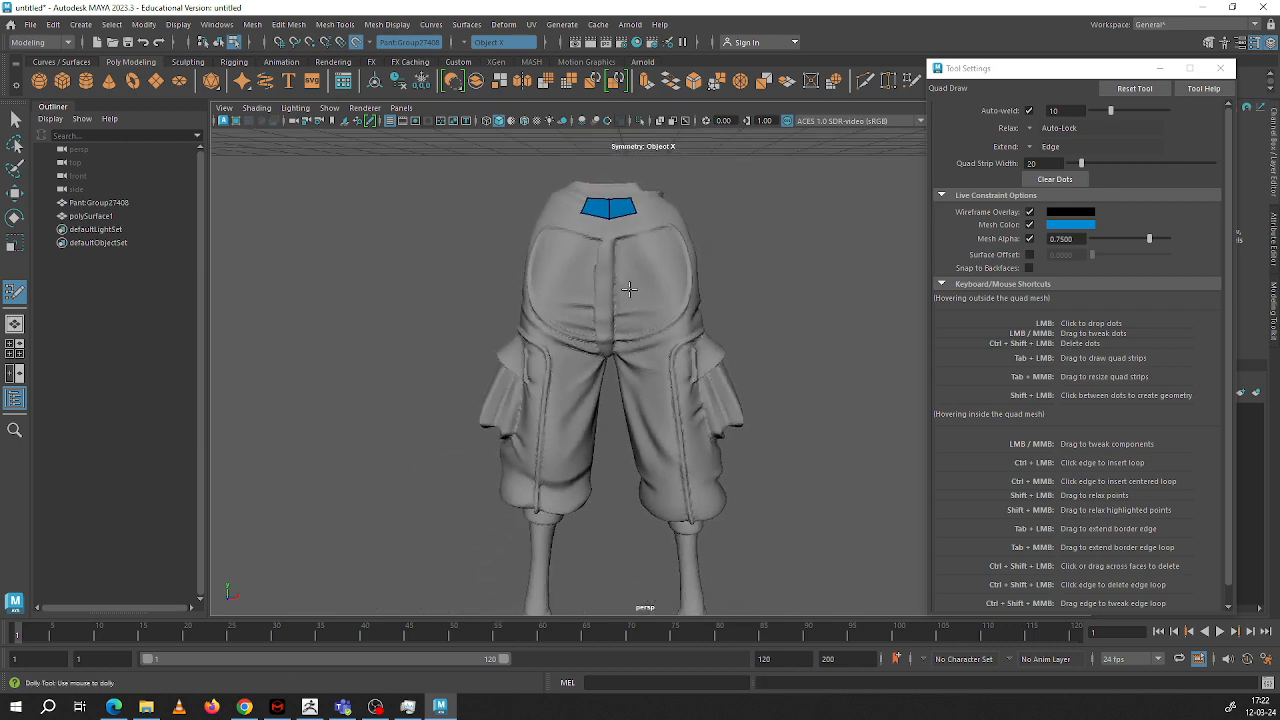
alt+drag(628, 289, 624, 356)
alt+middle_drag(632, 430, 639, 347)
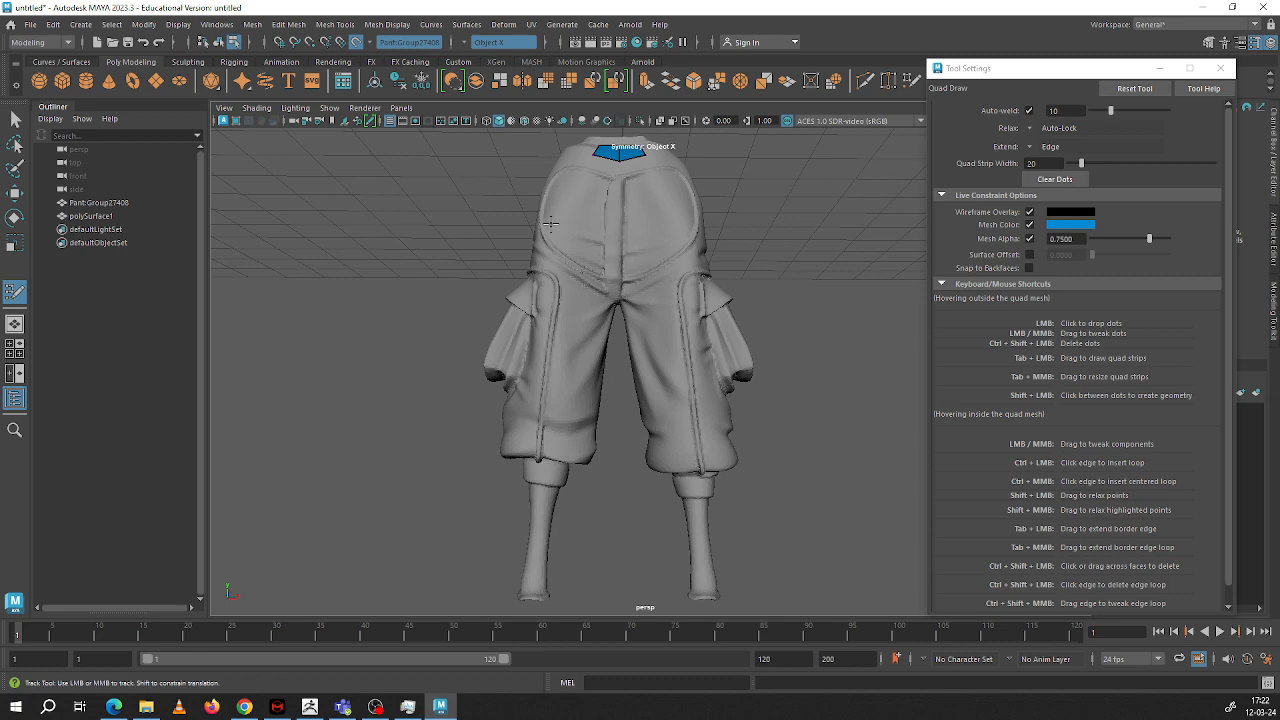
alt+drag(667, 218, 650, 283)
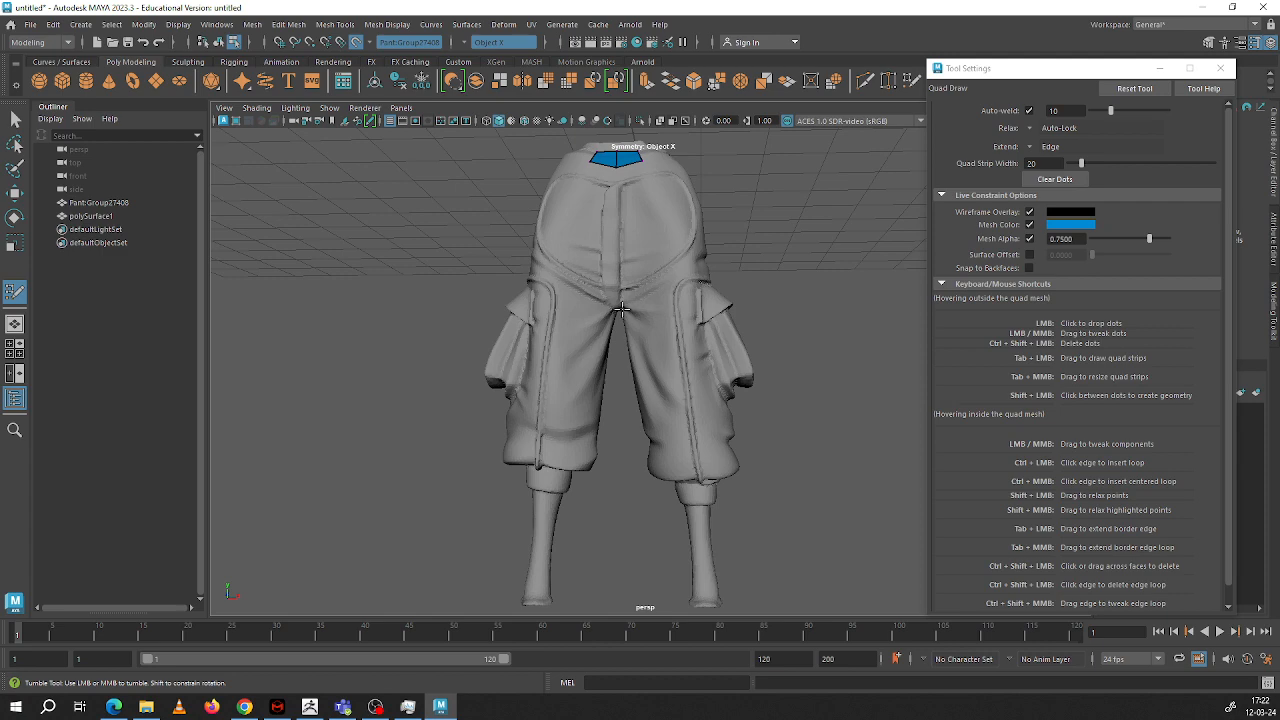
alt+right_drag(648, 395, 657, 246)
alt+drag(657, 246, 601, 310)
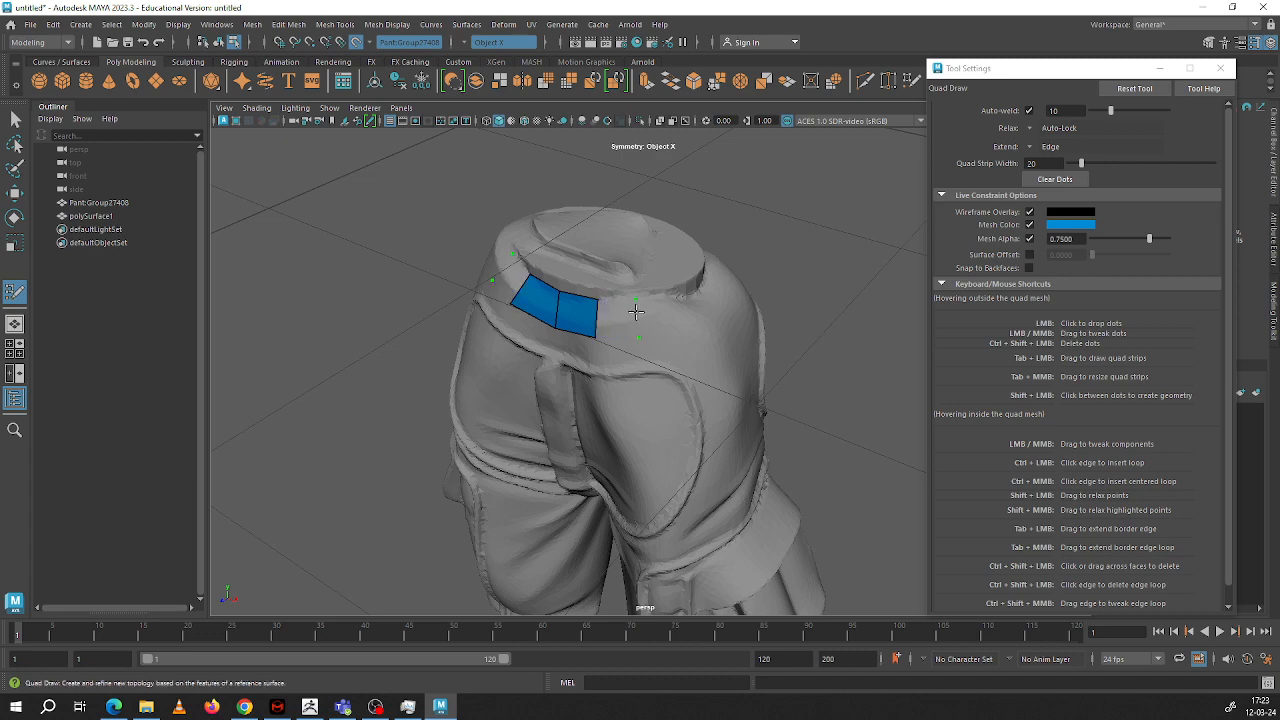
shift+click(617, 316)
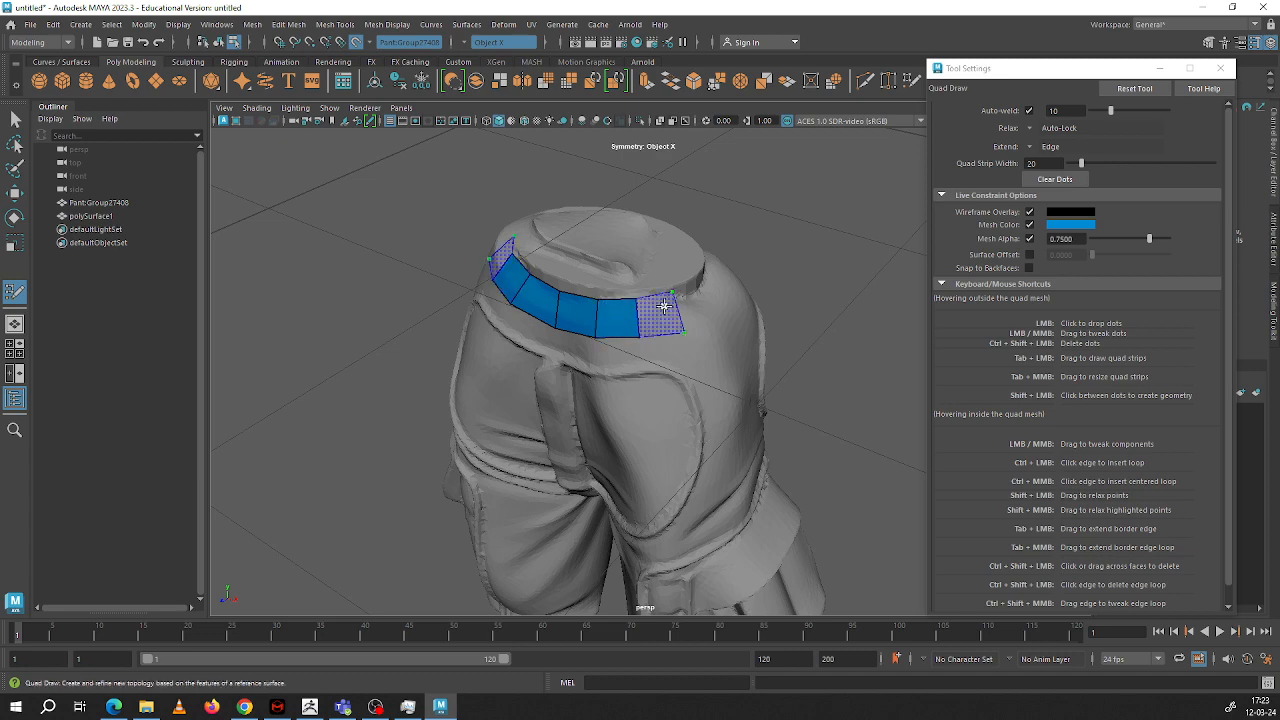
Step: Extend the mirrored quad strip below the waistband around the hips toward the back of the pants
alt+drag(720, 320, 621, 308)
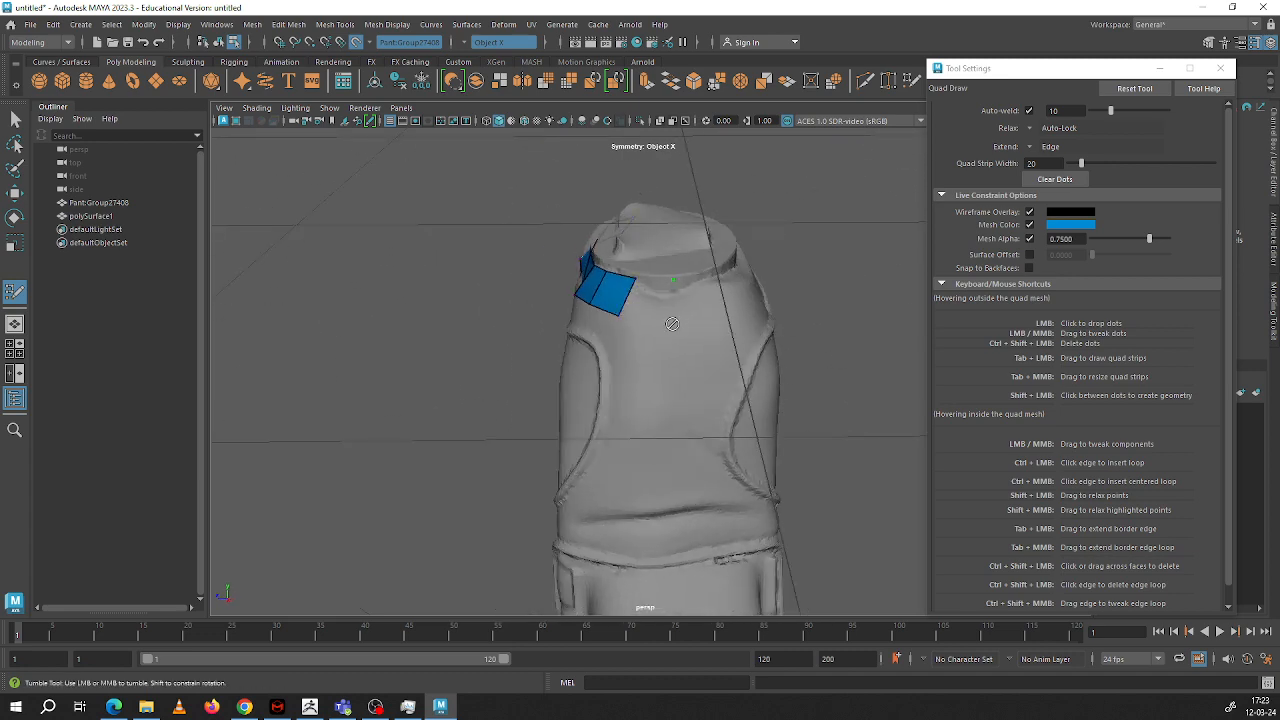
shift+click(670, 317)
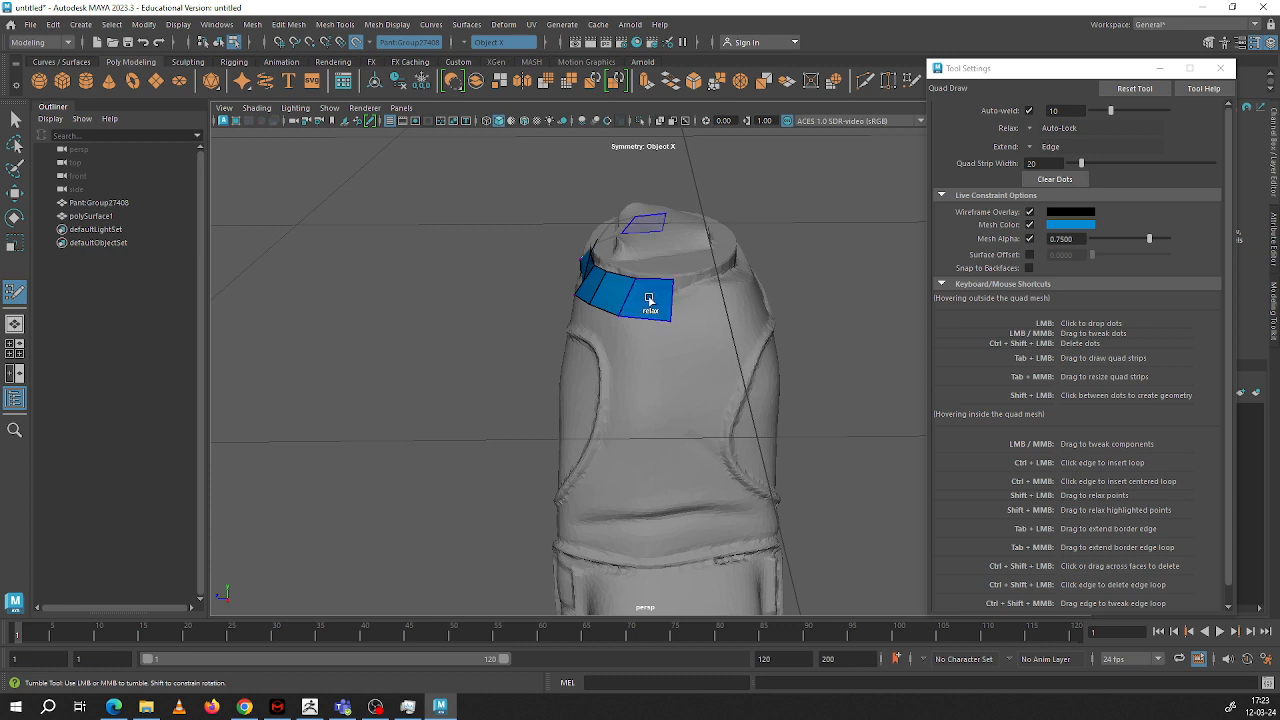
shift+click(723, 307)
alt+drag(723, 307, 670, 323)
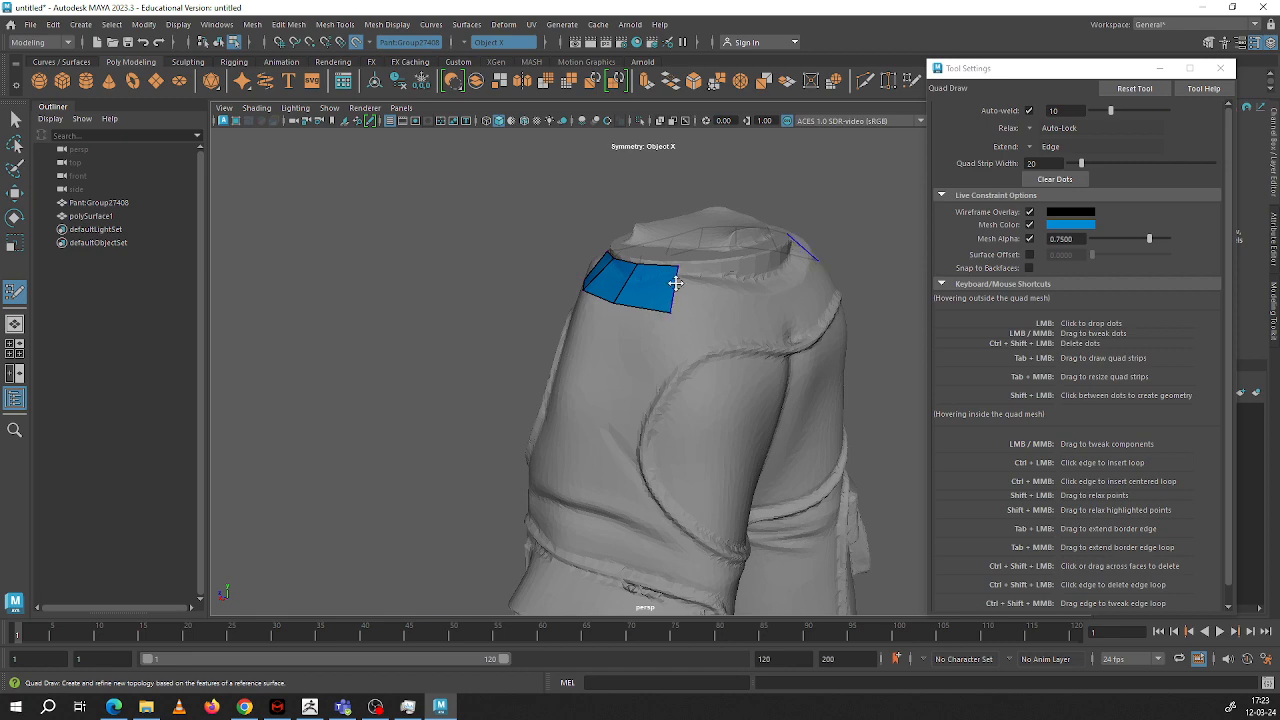
alt+drag(678, 273, 733, 333)
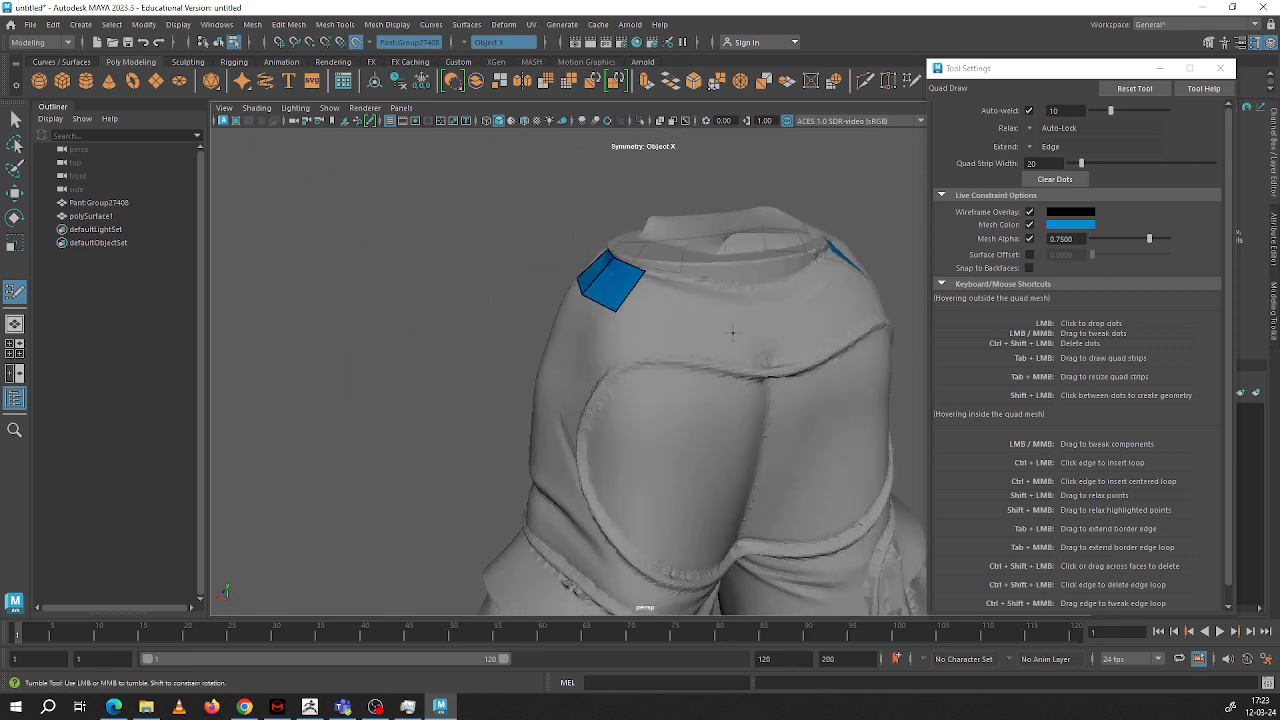
shift+click(700, 269)
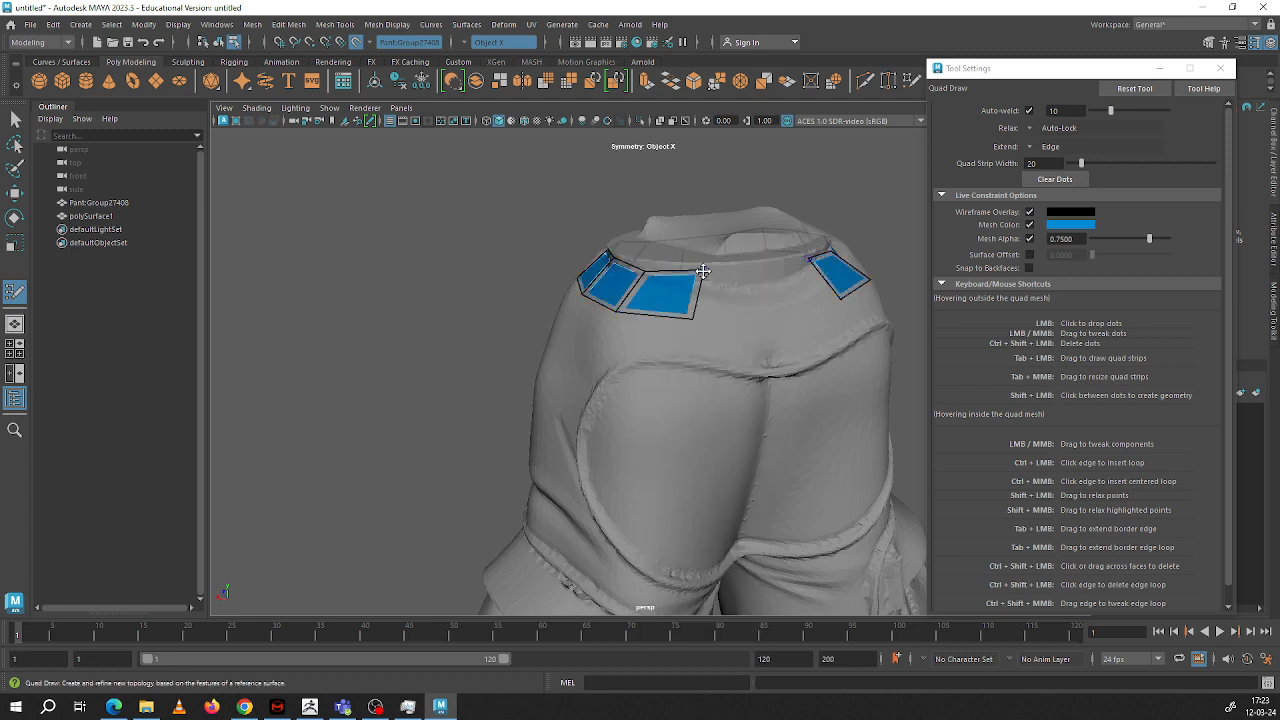
Step: Undo the accidental switch to vertex-face component mode on the quad strip
key(ctrl+z)
right_click(683, 290)
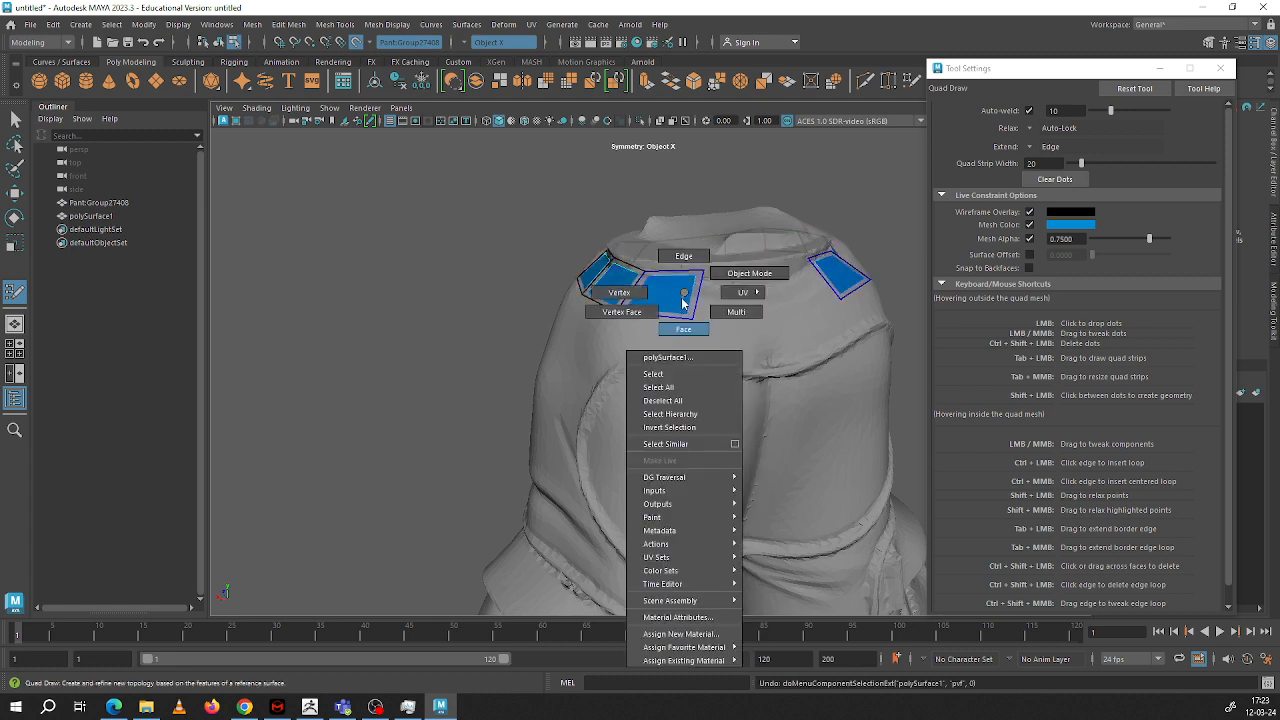
right_drag(684, 289, 684, 328)
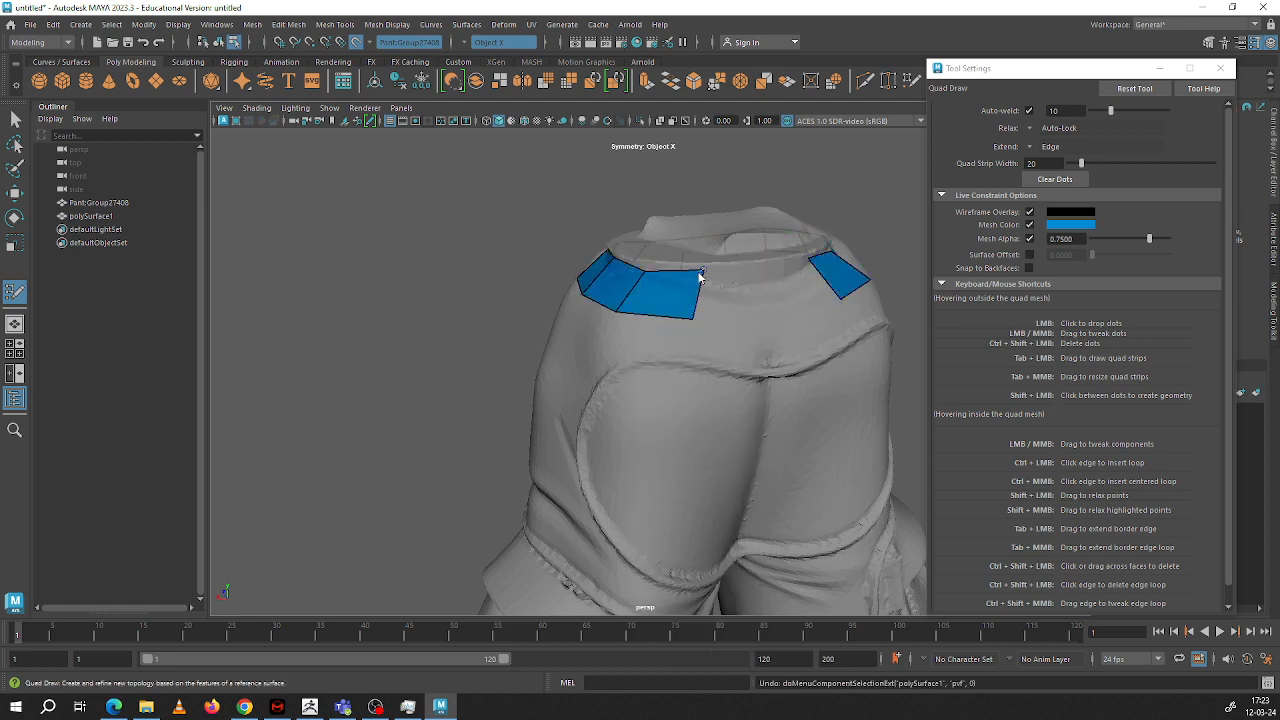
right_click(700, 277)
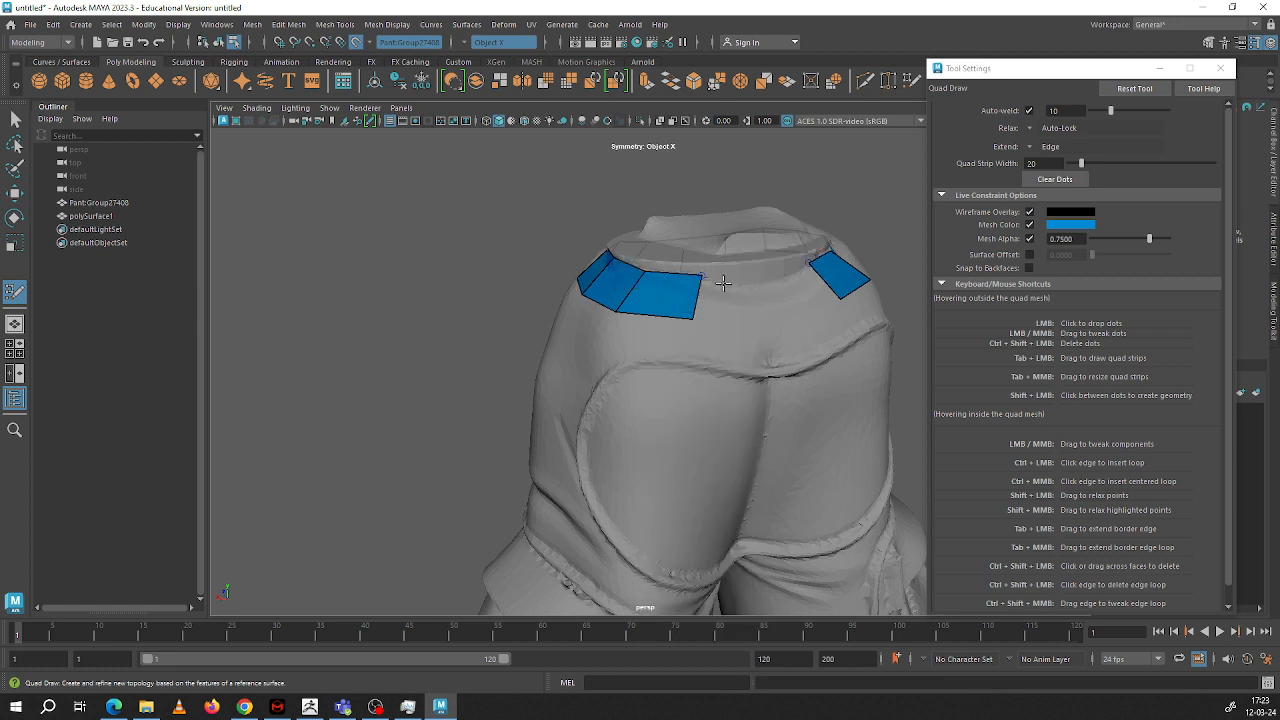
Step: Close the mirrored strip at the back by adding the last pair of quads and welding them at the centre
alt+drag(723, 283, 700, 281)
shift+click(676, 297)
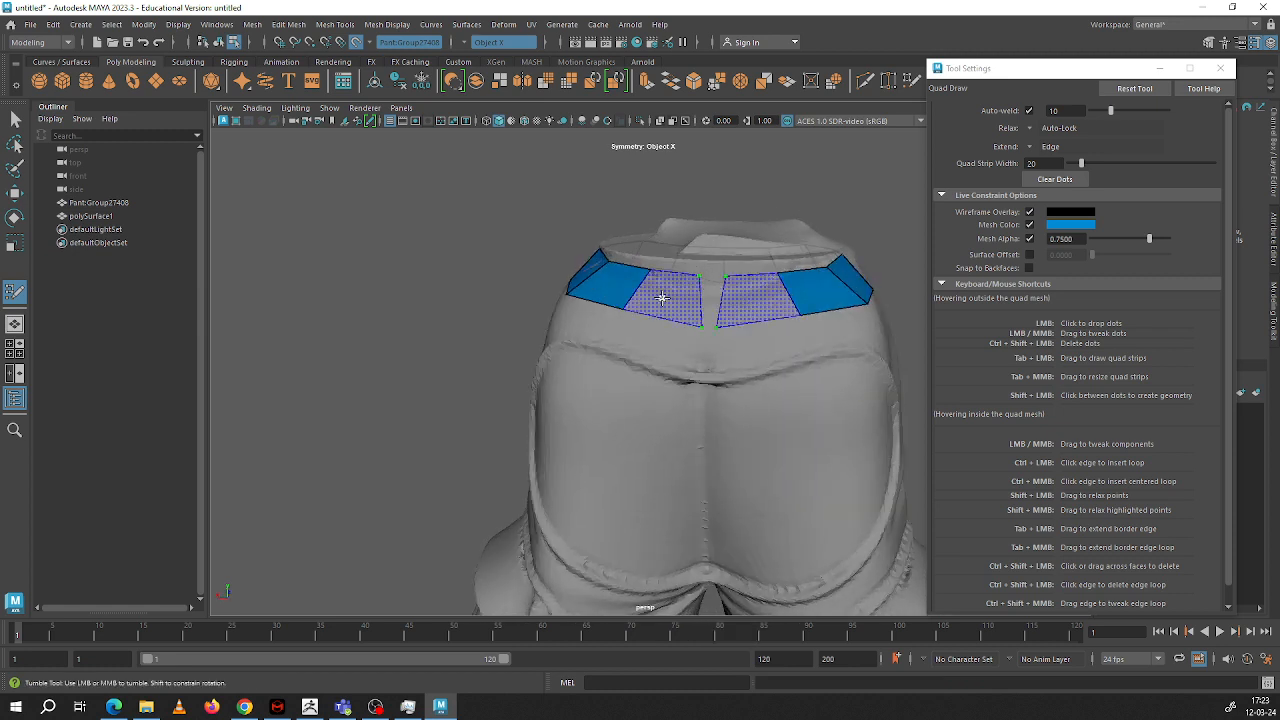
right_click(702, 284)
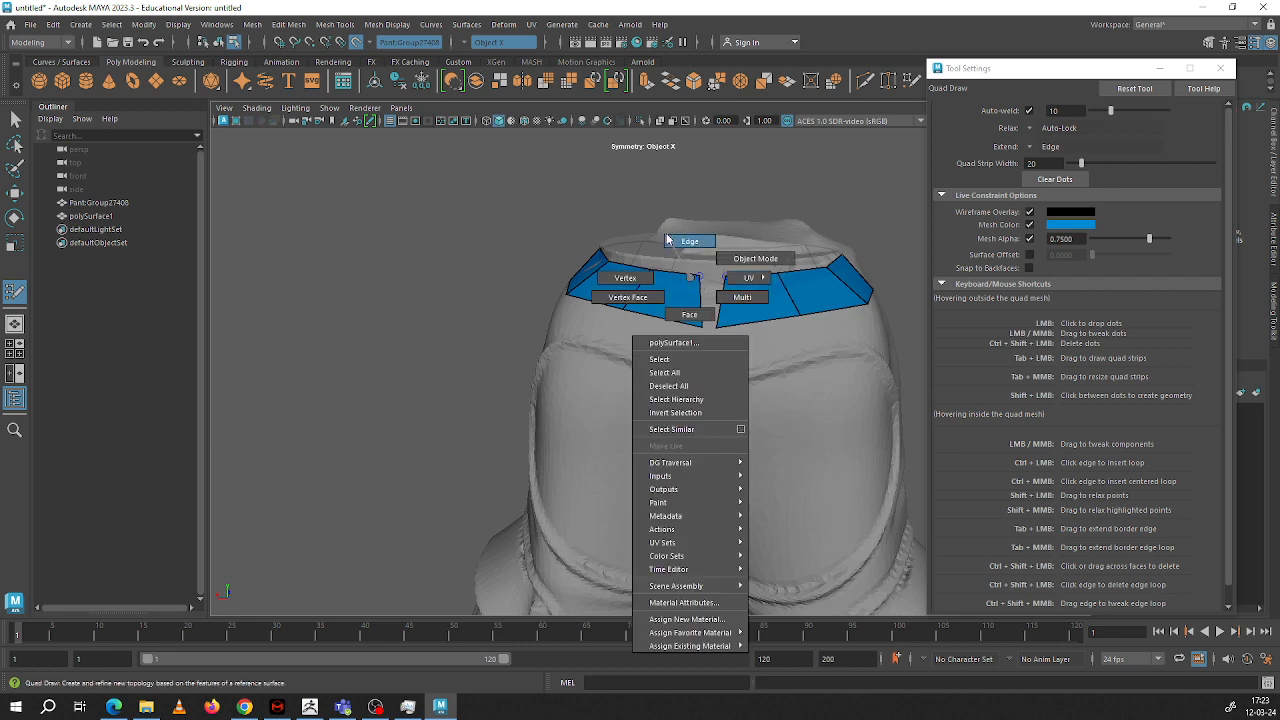
right_drag(668, 238, 692, 281)
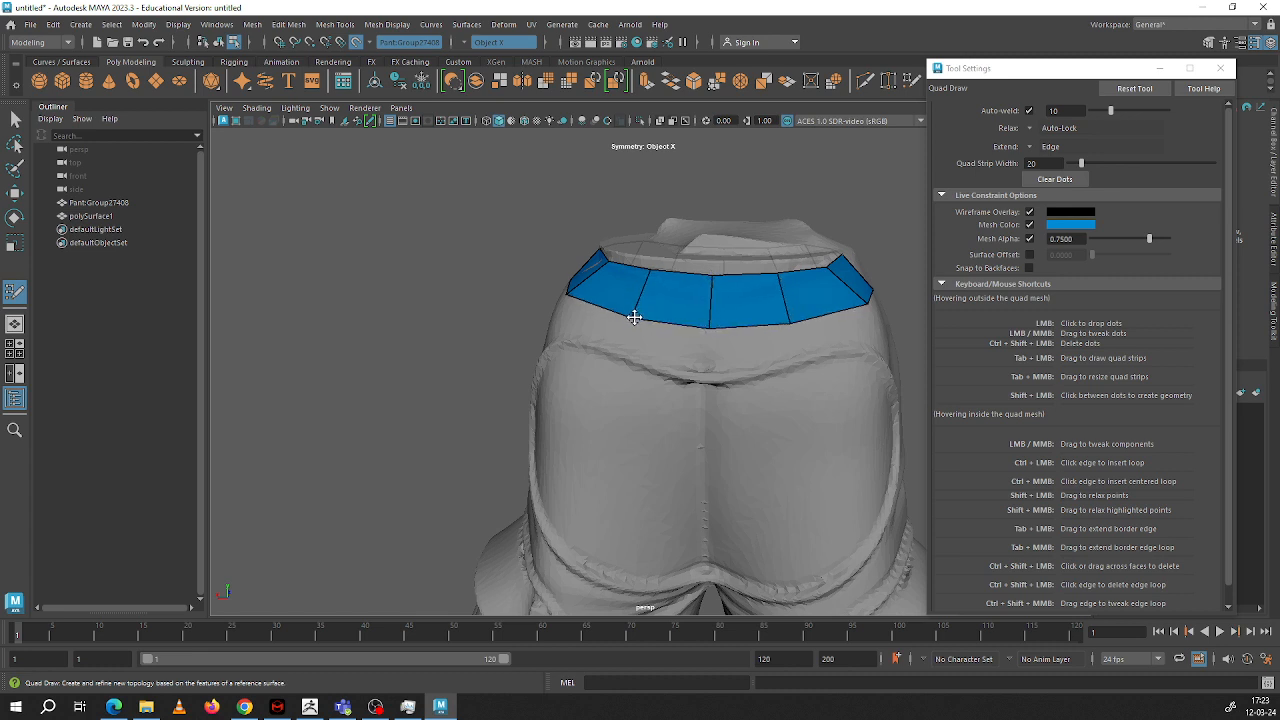
mouse_move(598, 214)
right_down()
mouse_move(613, 222)
mouse_move(598, 215)
right_up()
Step: Shift the strip's cross edge at the side of the hip to adjust the spacing of the neighbouring quads
alt+drag(556, 225, 678, 258)
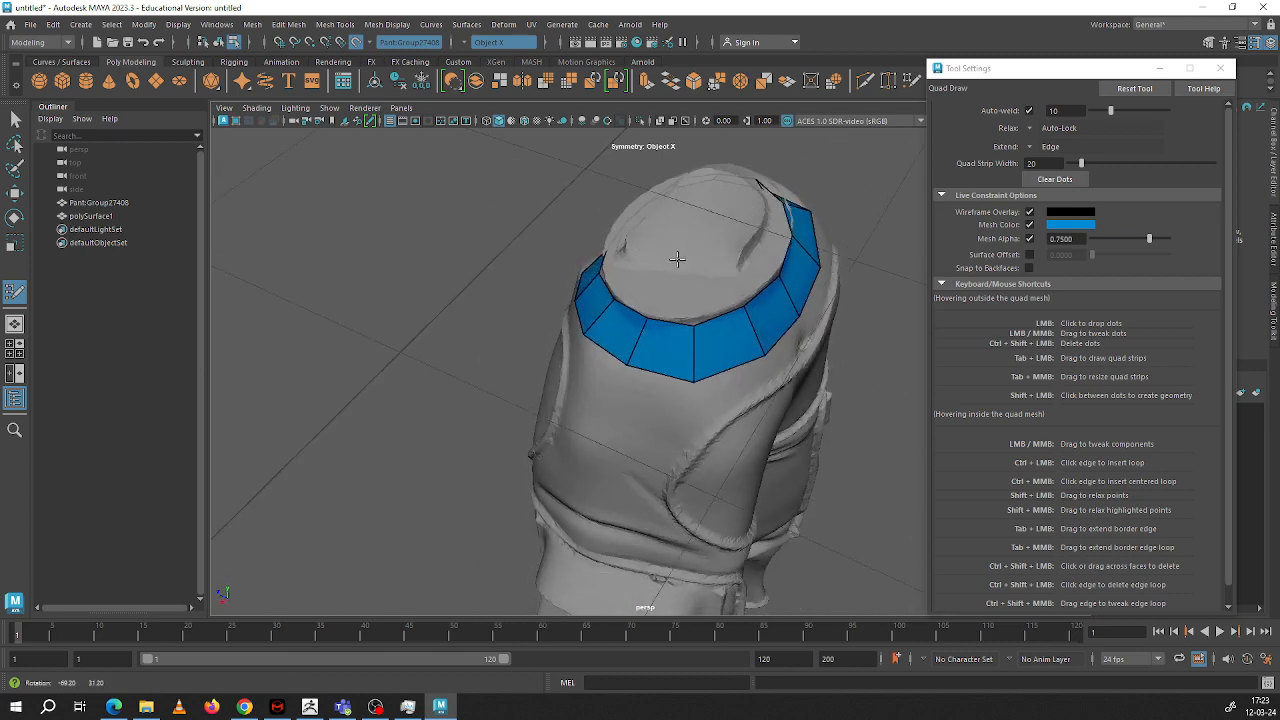
ctrl+click(702, 322)
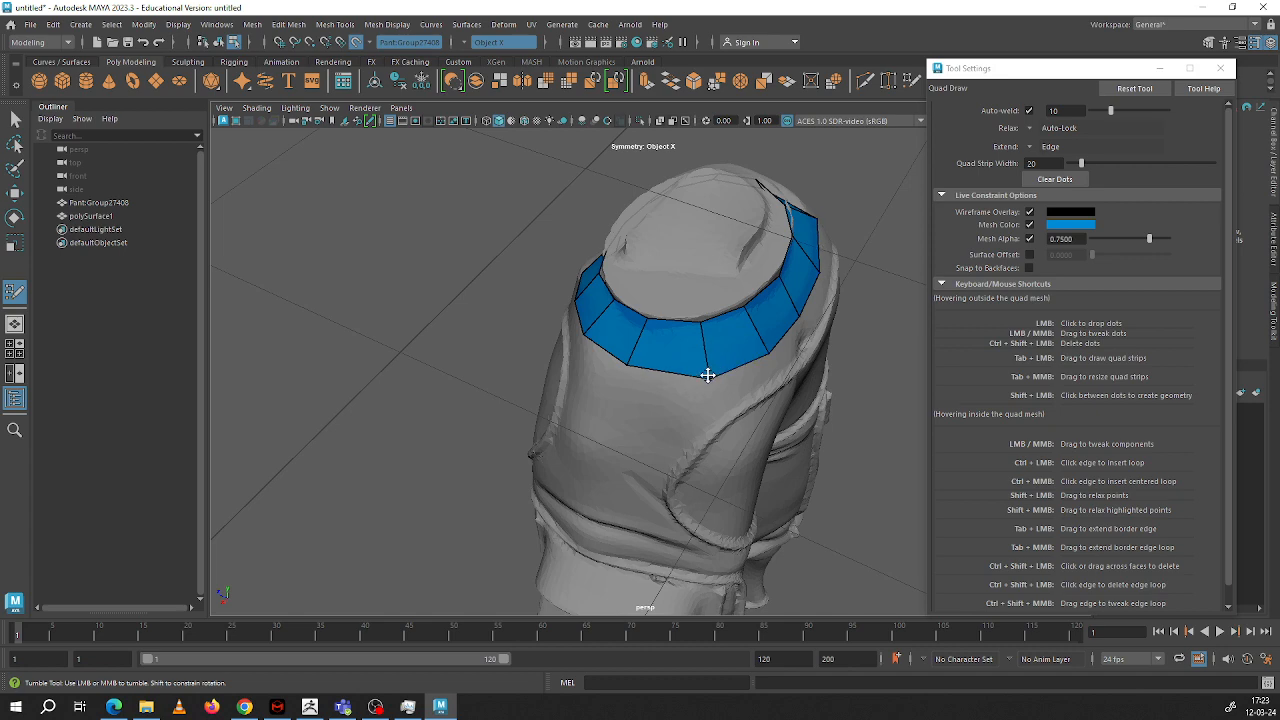
alt+drag(621, 388, 654, 304)
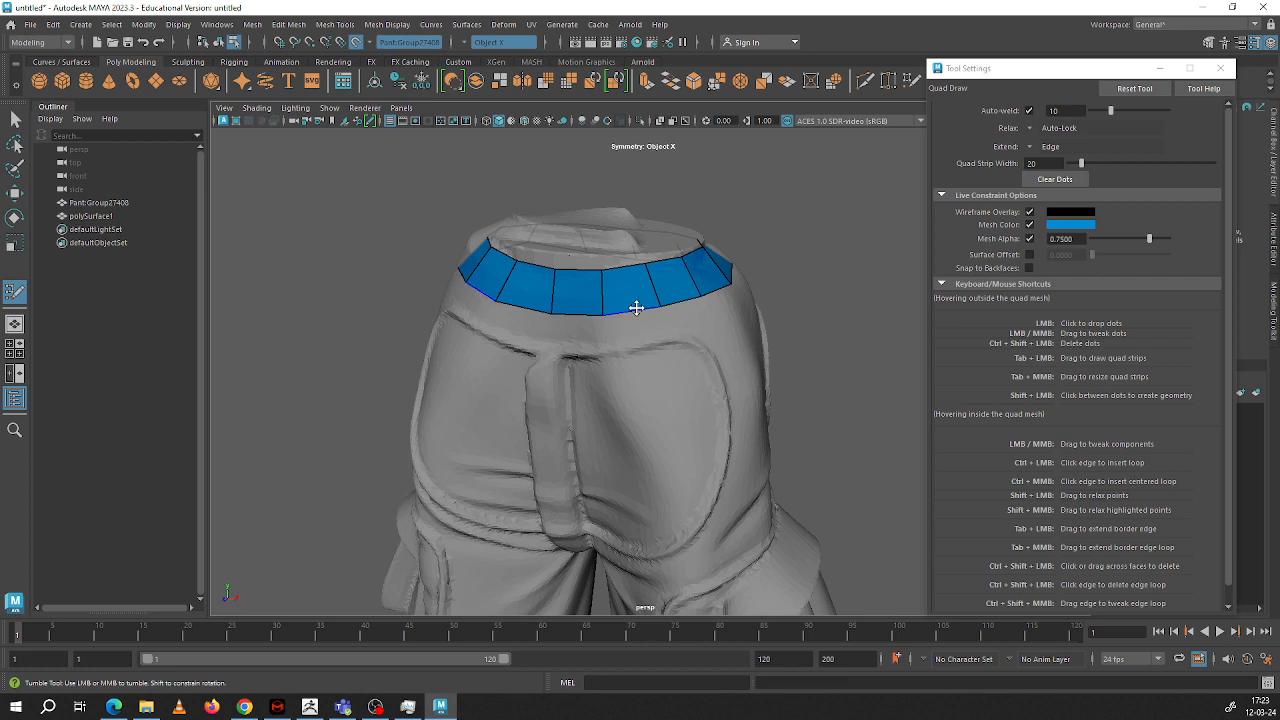
Step: Extend the waist strip's lower border loop downward to add a second row of quads
mouse_move(636, 310)
mouse_down()
mouse_move(626, 306)
mouse_move(634, 337)
mouse_move(654, 334)
mouse_move(686, 294)
mouse_move(695, 343)
mouse_move(686, 323)
mouse_move(542, 321)
mouse_move(803, 323)
mouse_up()
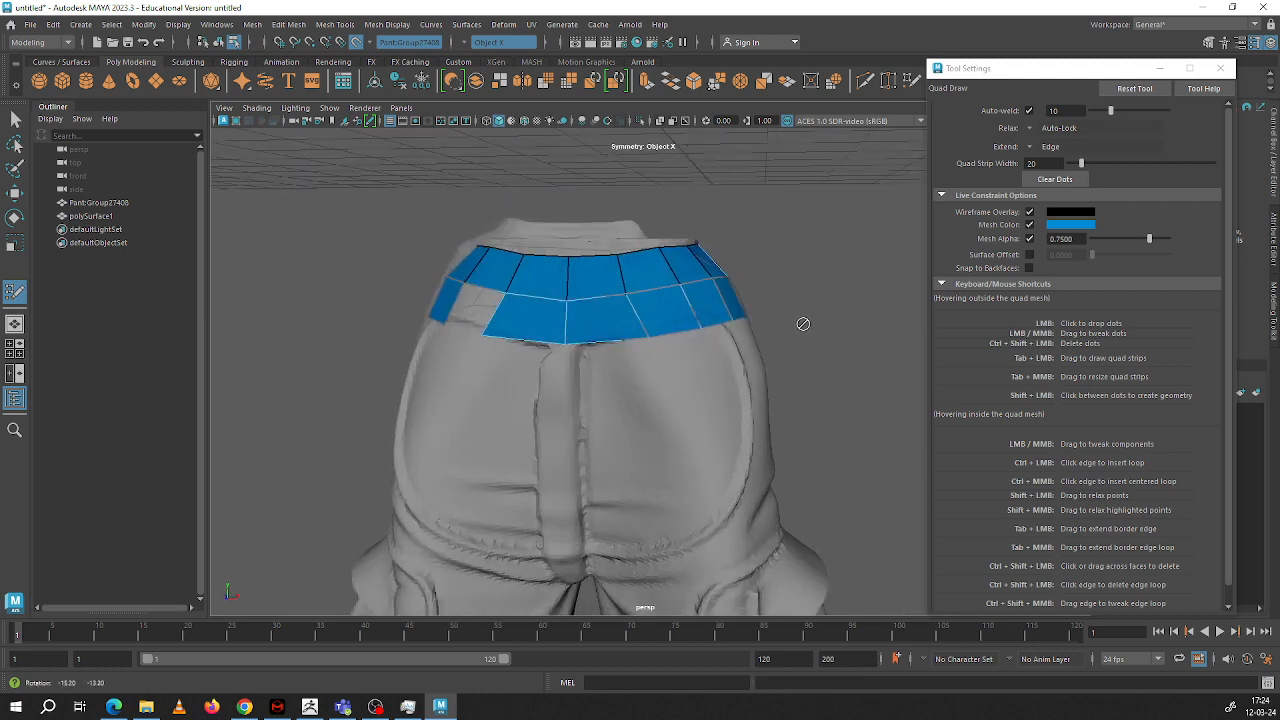
alt+right_drag(631, 283, 698, 348)
shift+drag(619, 262, 623, 269)
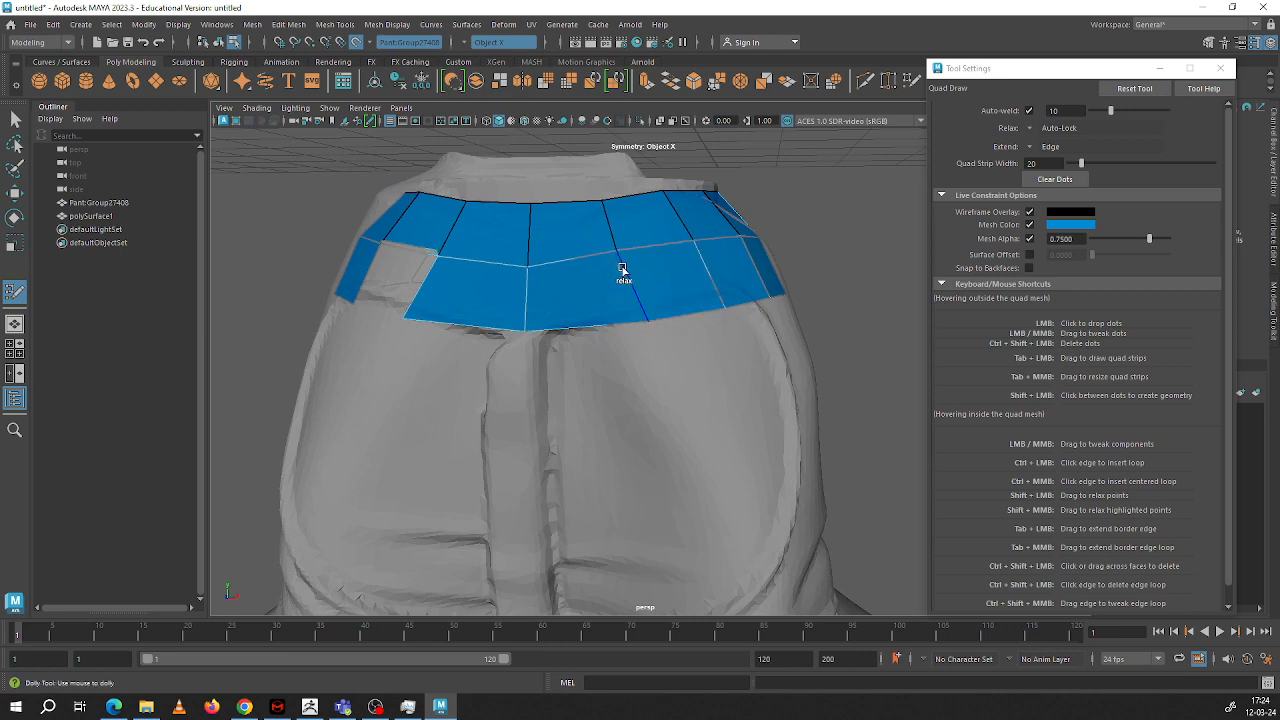
key(ctrl+z)
Step: Extend the second row's lower border loop down the hips to add a third row of quads
alt+drag(386, 275, 463, 288)
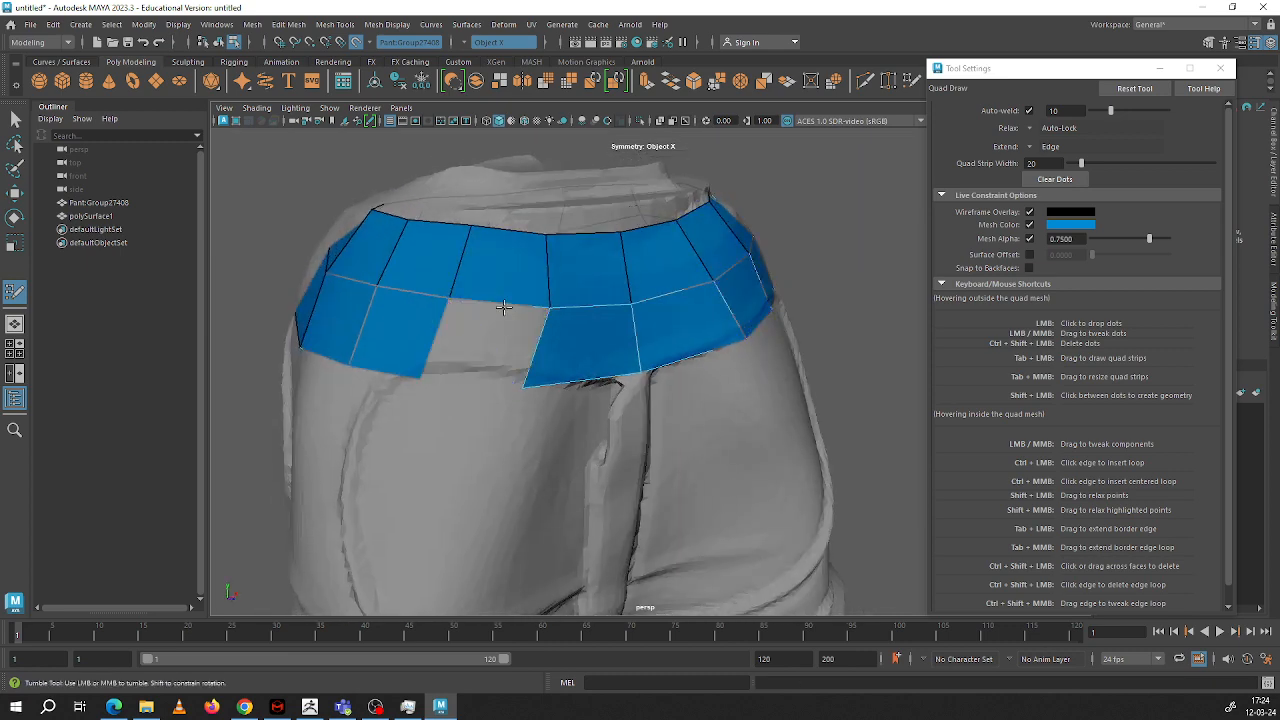
alt+drag(499, 317, 673, 305)
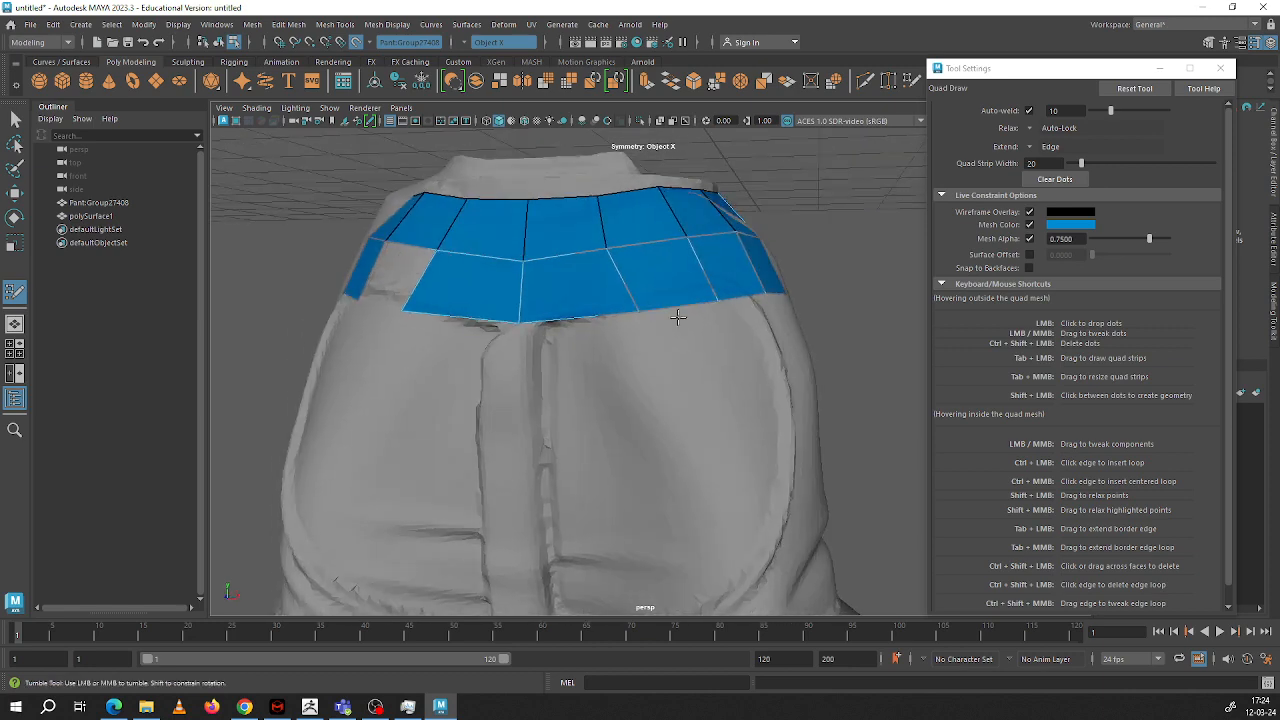
middle_drag(677, 316, 703, 381)
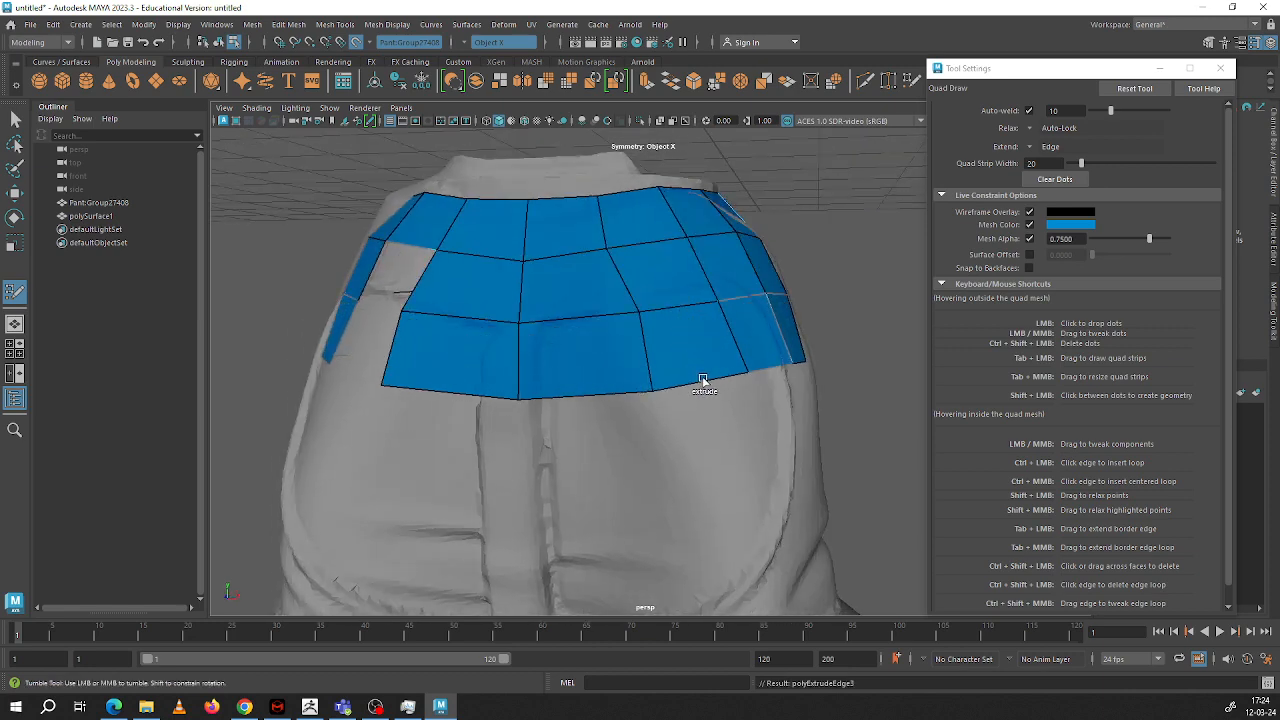
alt+drag(702, 377, 590, 323)
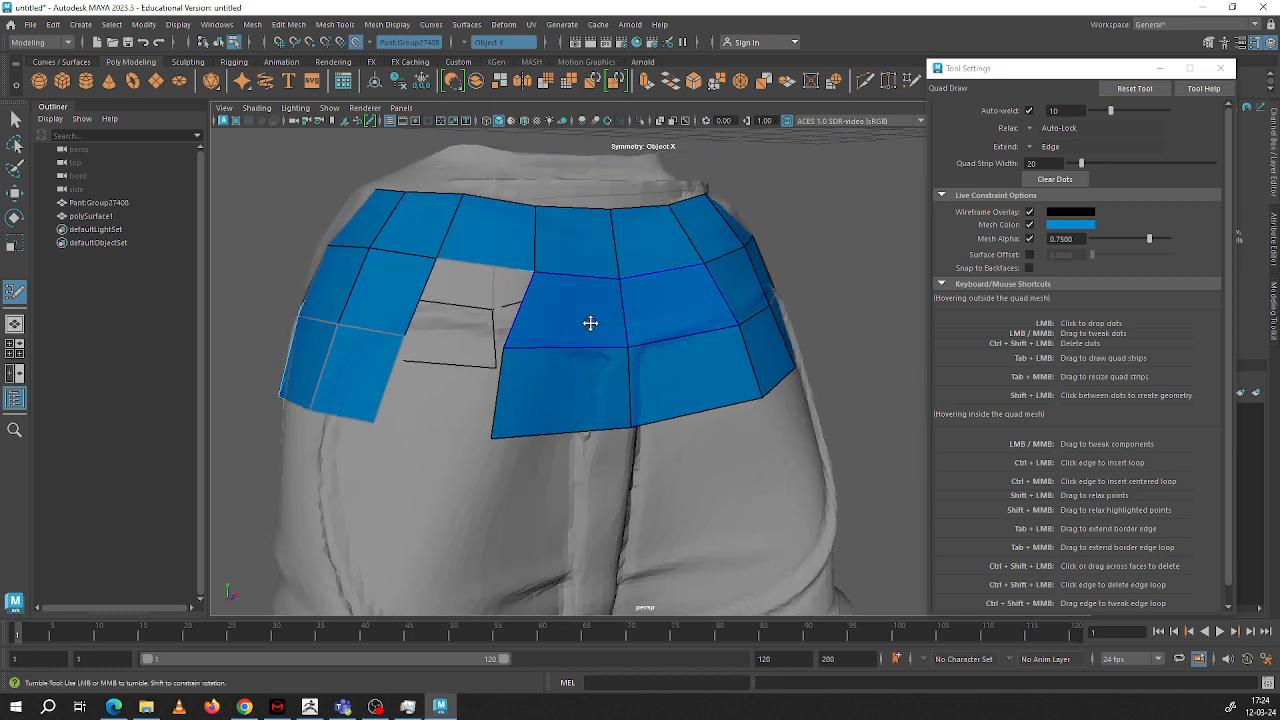
Step: Turn symmetry off before repairing the gap beside the fly
click(490, 42)
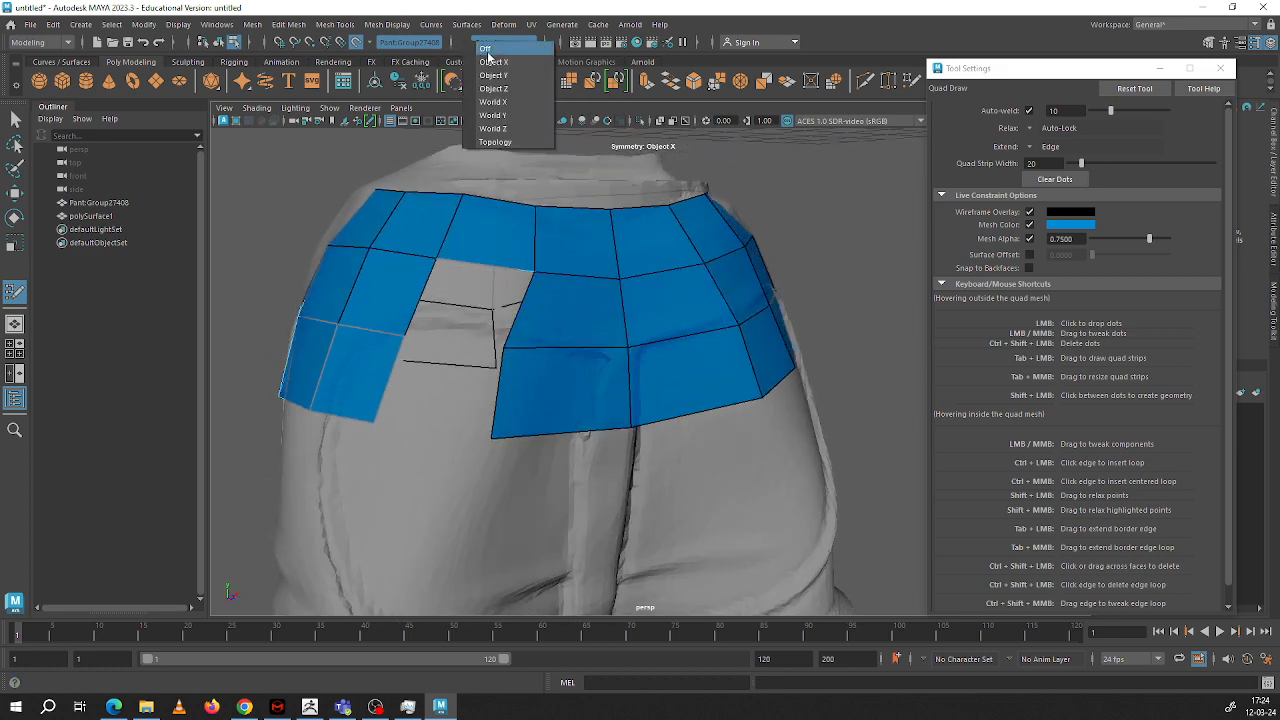
click(500, 57)
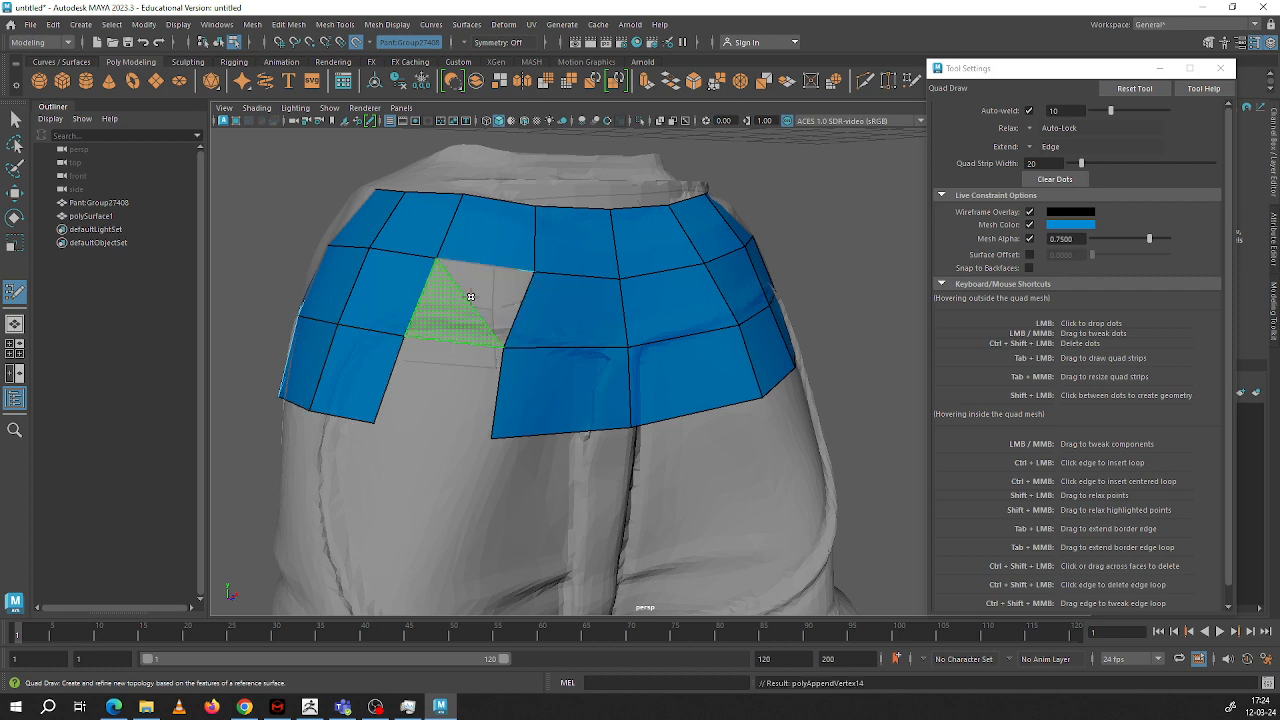
Step: Try to fill the one-sided gap beside the fly by extending the first row's open edge downward
alt+drag(495, 300, 443, 351)
key(ctrl+z)
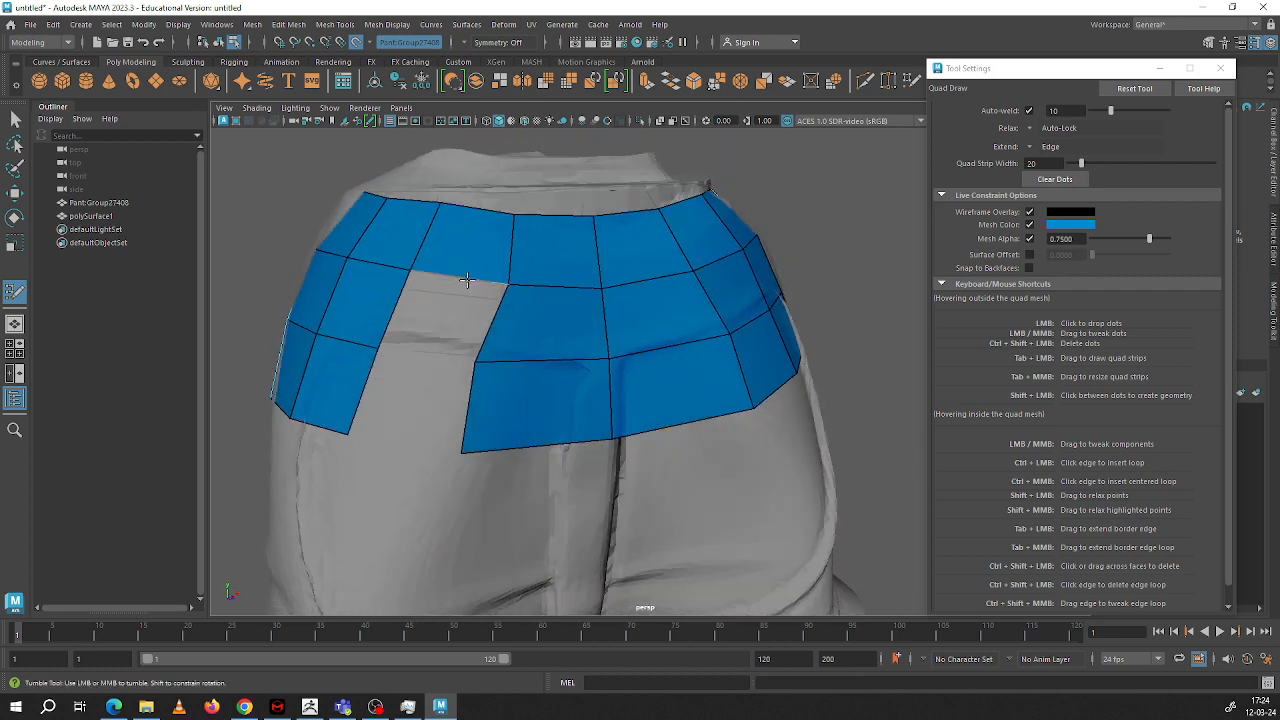
drag(471, 275, 457, 311)
key(ctrl+z)
key(ctrl+z)
key(ctrl+z)
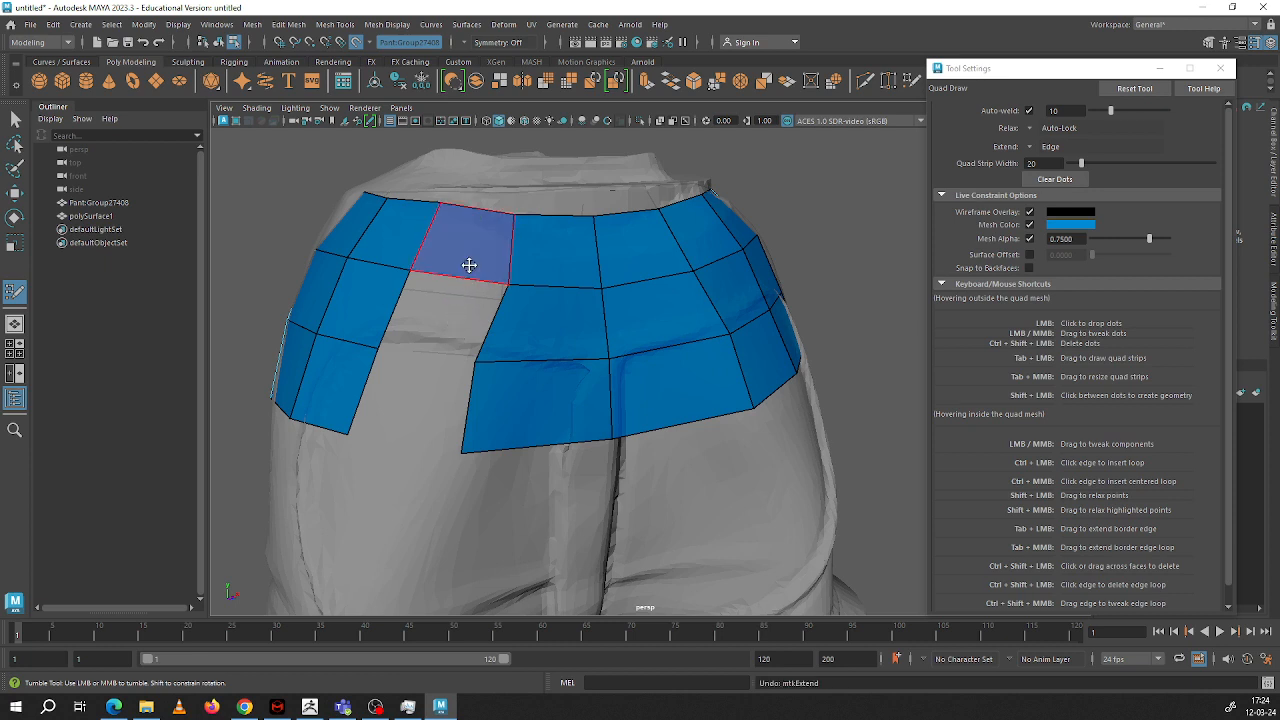
Step: Fill the gap in the second and third rows with quads and realign the surrounding front vertices
drag(469, 265, 502, 250)
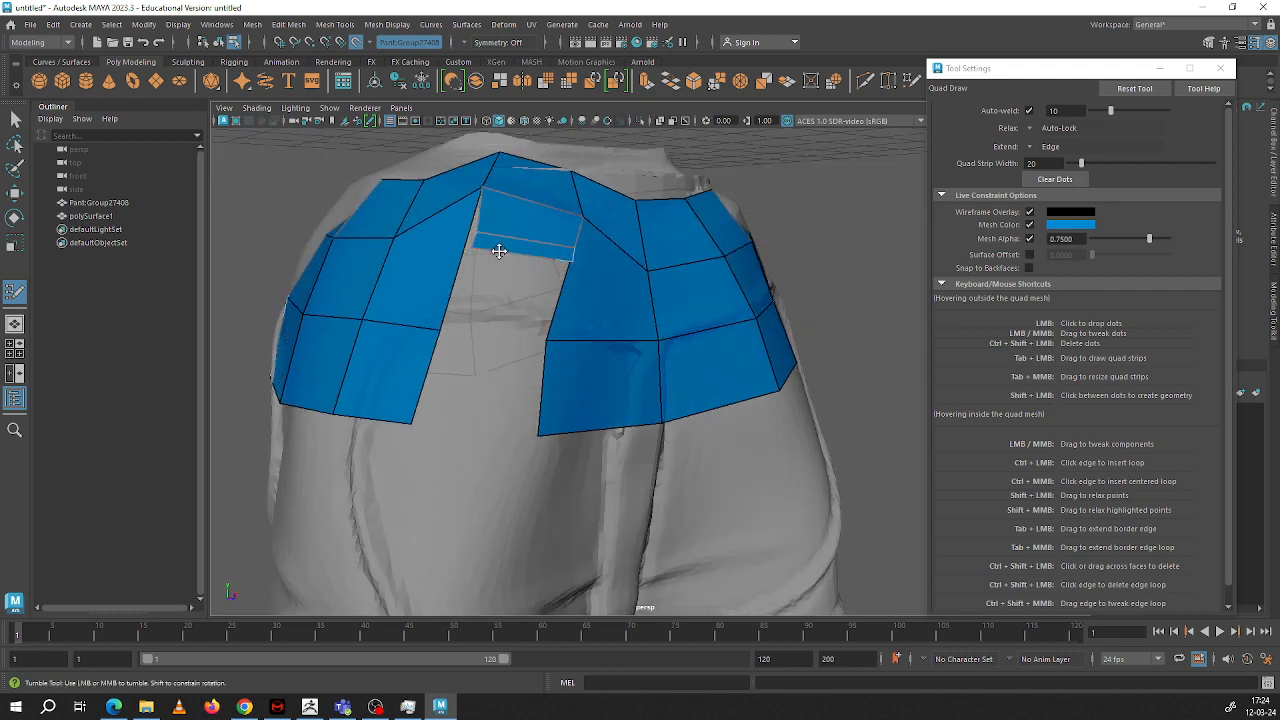
drag(498, 251, 495, 346)
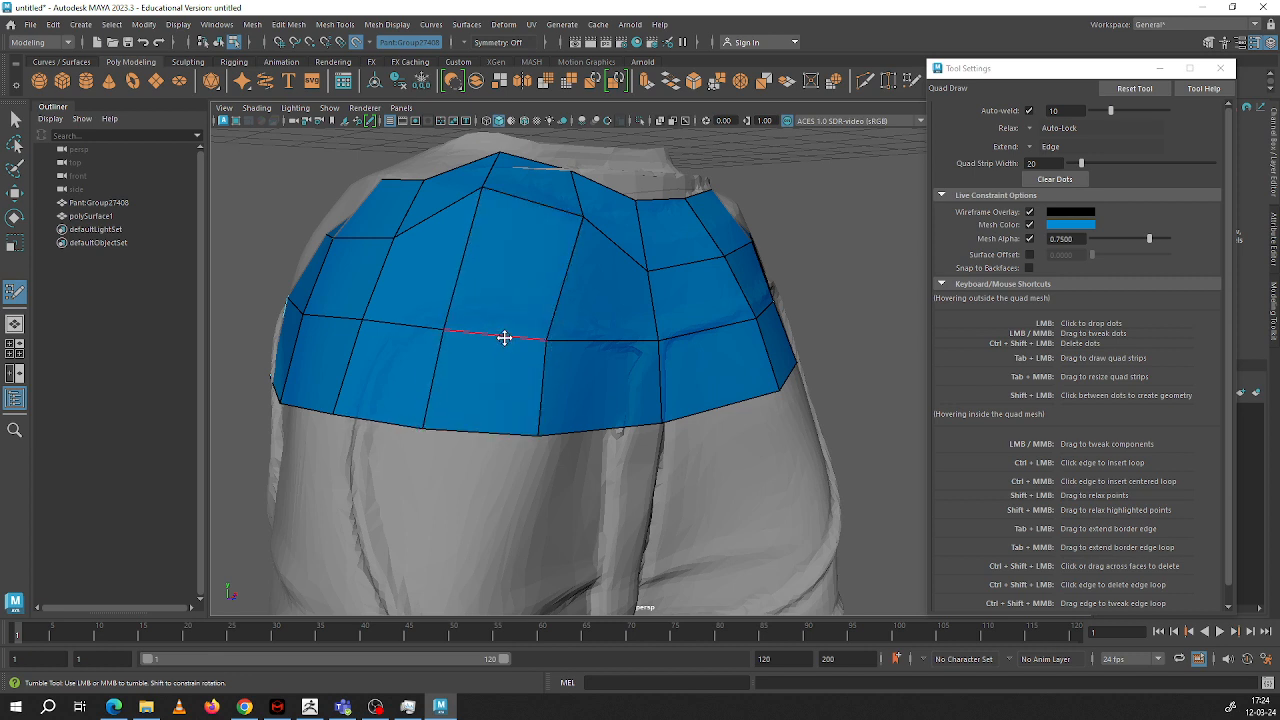
drag(540, 202, 491, 206)
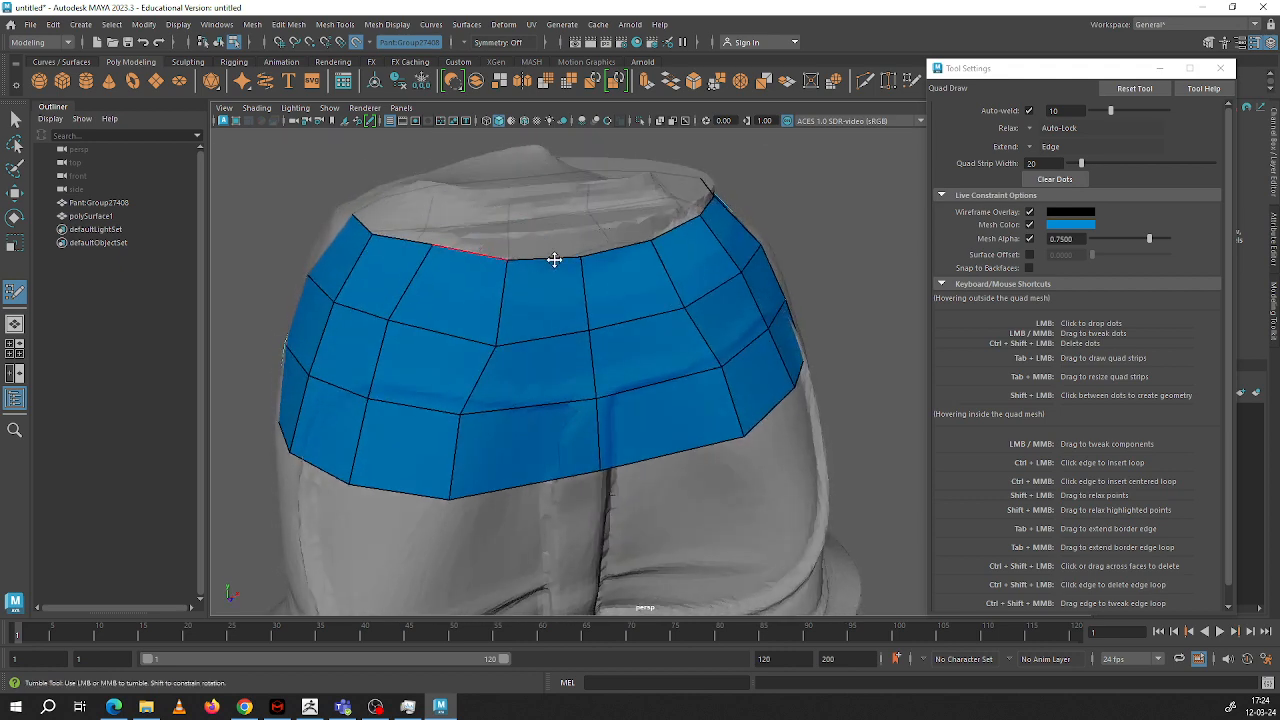
alt+drag(557, 257, 514, 246)
drag(447, 273, 443, 267)
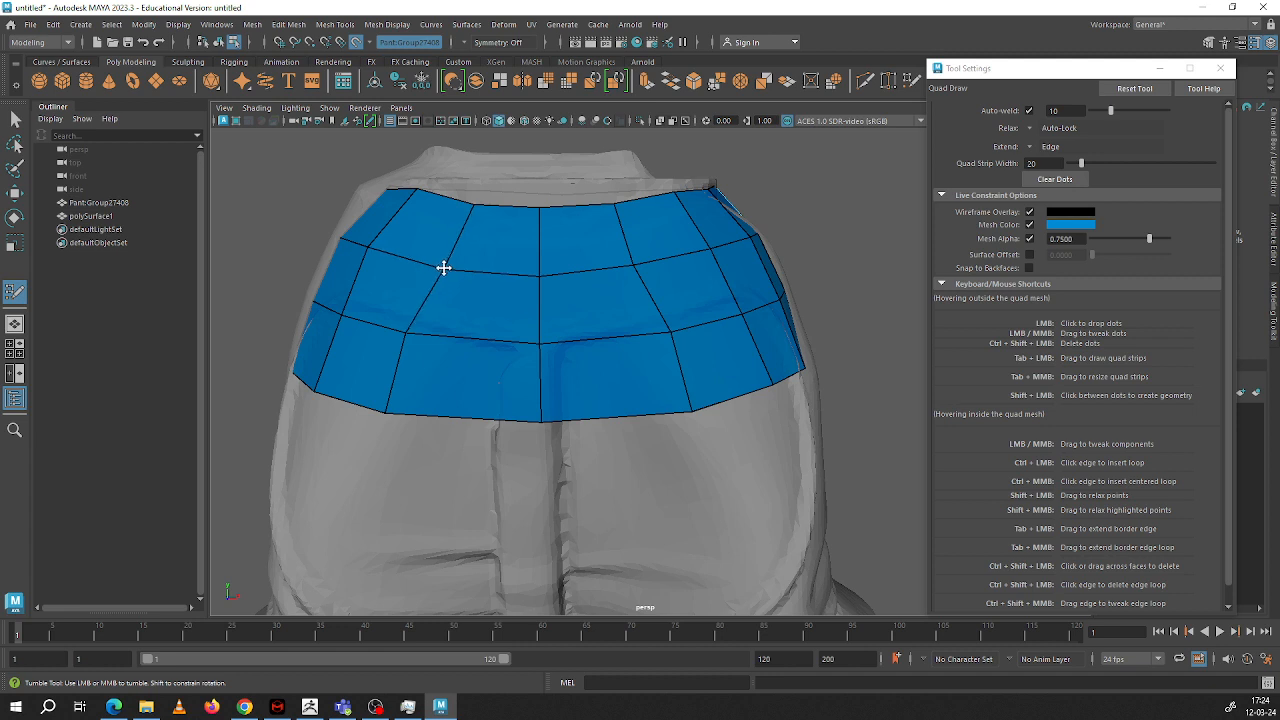
Step: Set symmetry back to Object X
click(471, 44)
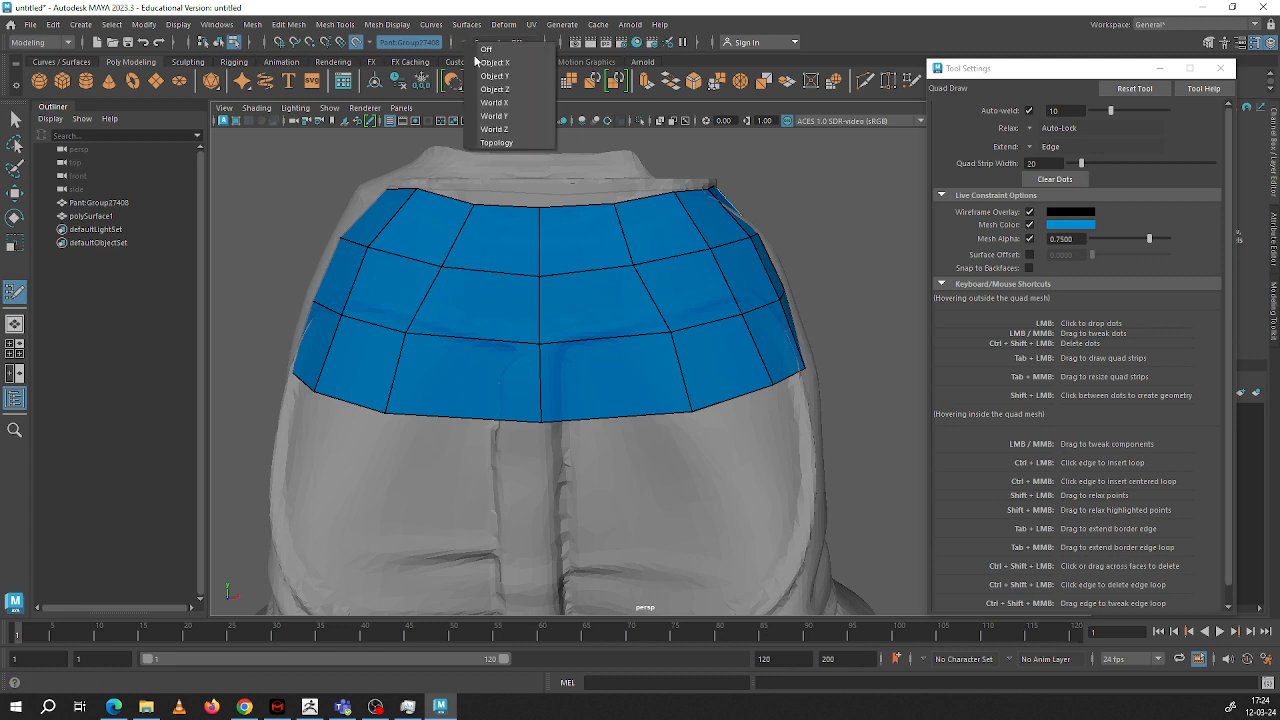
click(490, 63)
drag(657, 411, 660, 434)
key(ctrl+z)
Step: Try to extend the third row's lower border downward with mirrored quads
key(Tab)
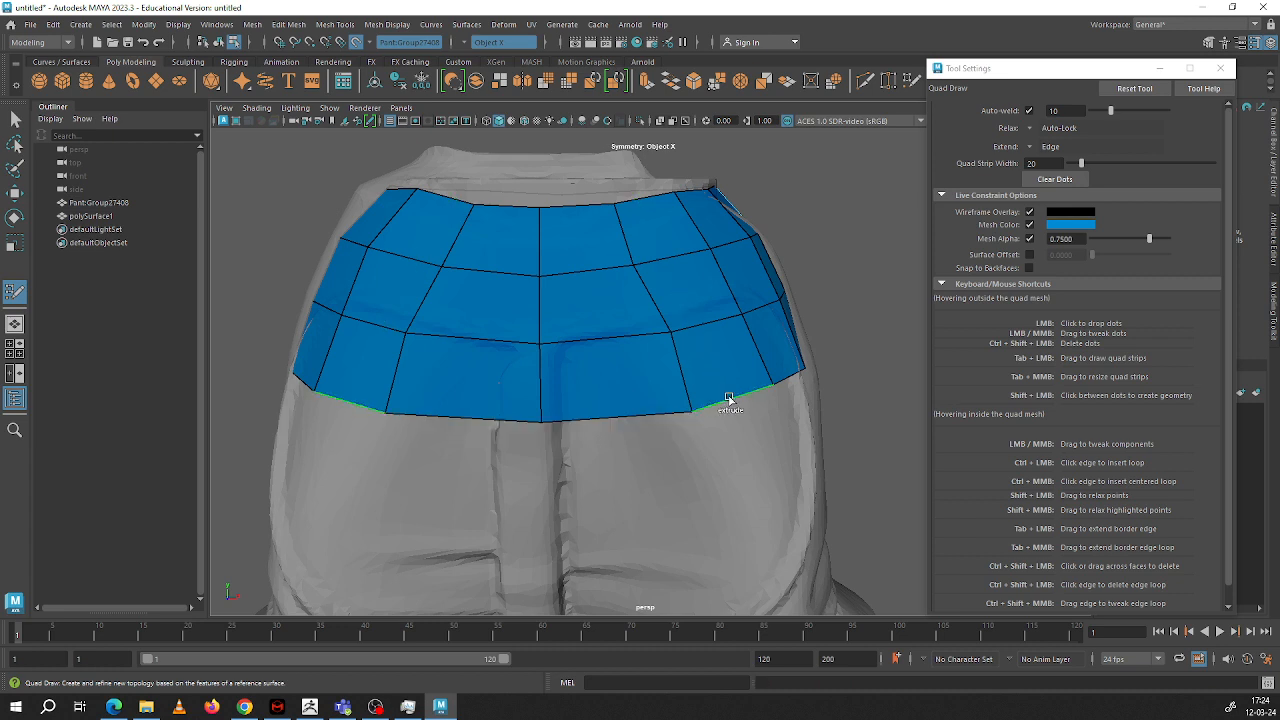
drag(729, 398, 751, 505)
alt+drag(751, 505, 646, 334)
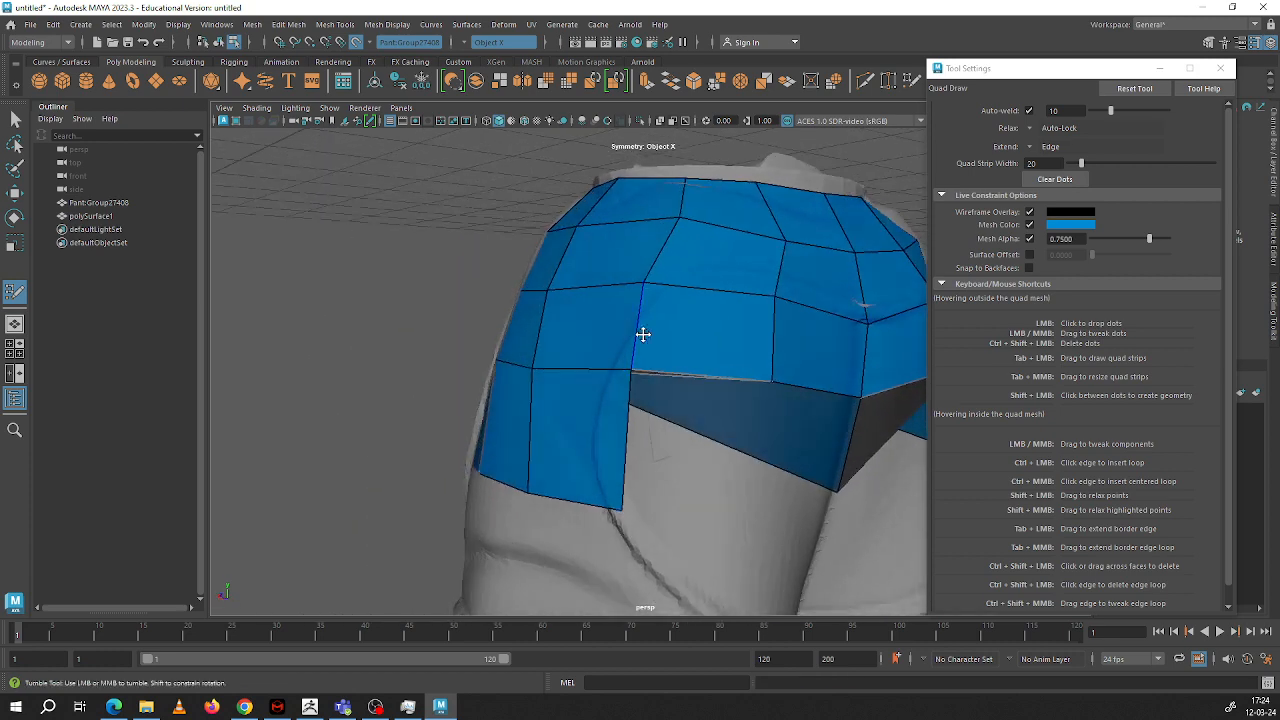
alt+drag(667, 421, 711, 433)
Step: Extend the third row's lower border loop downward to add a fourth row of quads around the hips
alt+middle_drag(709, 358, 659, 232)
key(Tab)
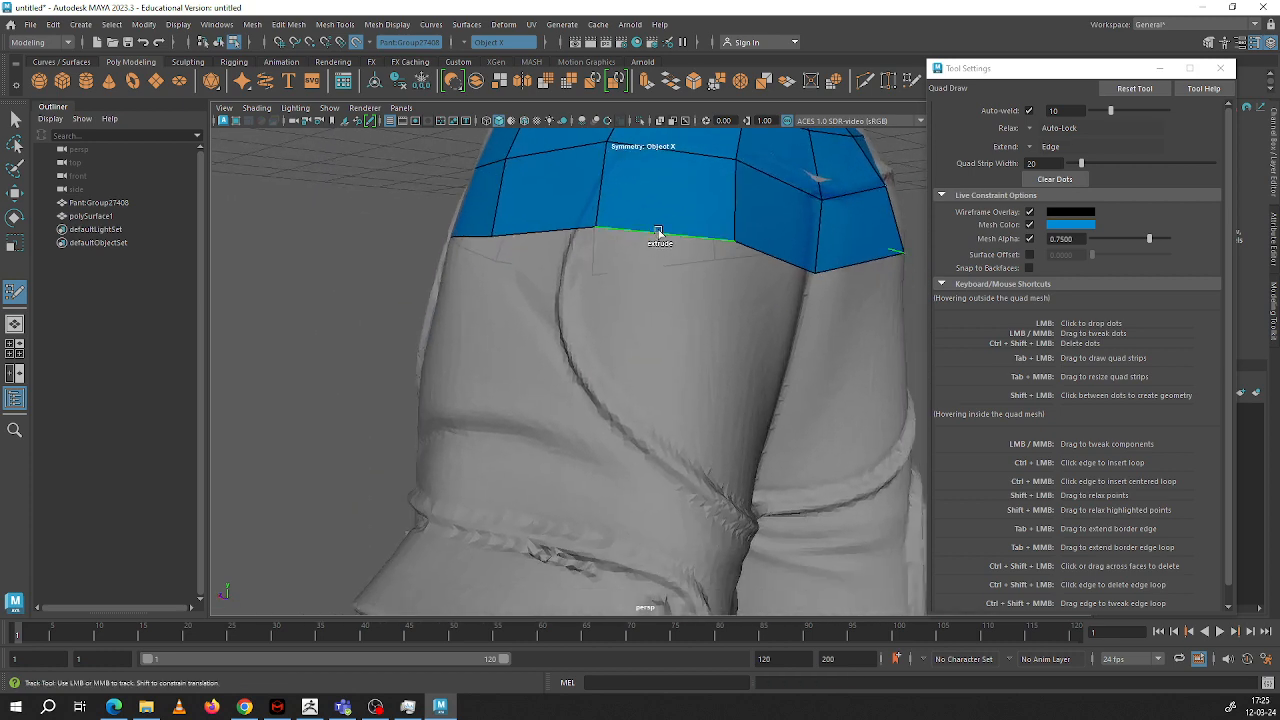
mouse_move(658, 232)
mouse_down()
mouse_move(646, 306)
mouse_move(573, 311)
mouse_up()
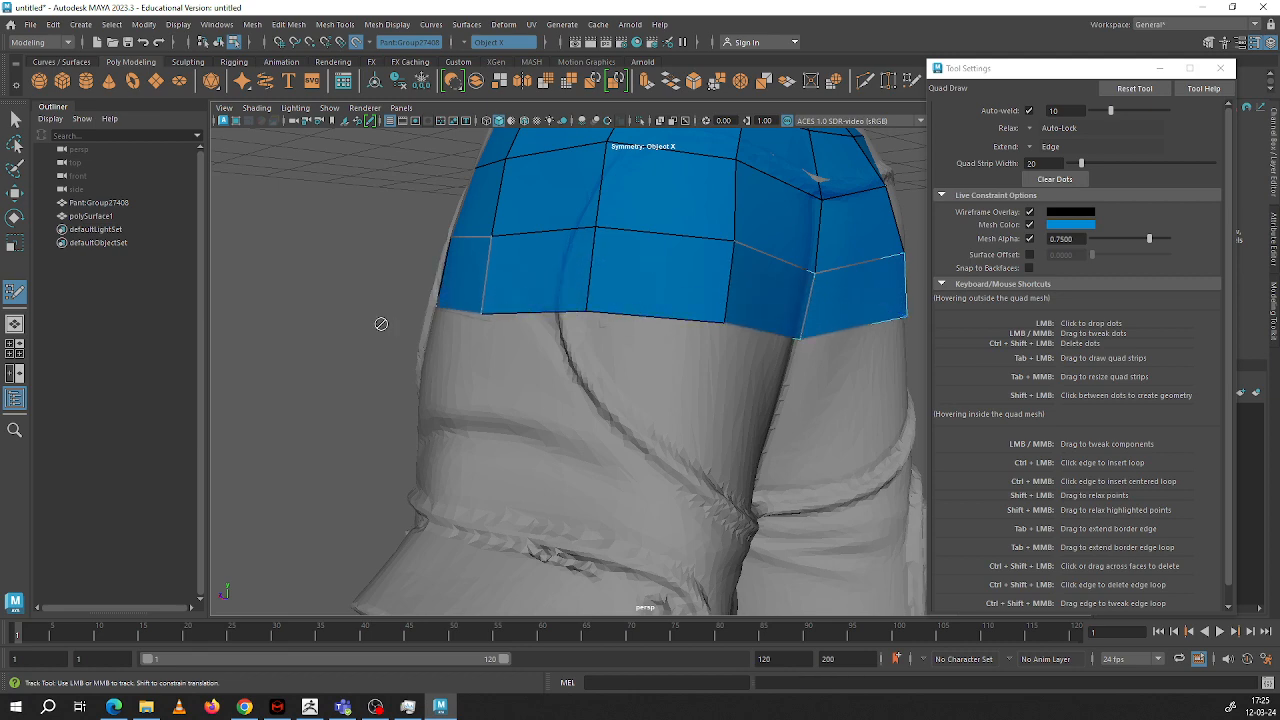
Step: Tweak the mirrored vertices of the front rows beside the fly to straighten the vertical edge line
alt+drag(381, 324, 648, 322)
drag(657, 261, 648, 265)
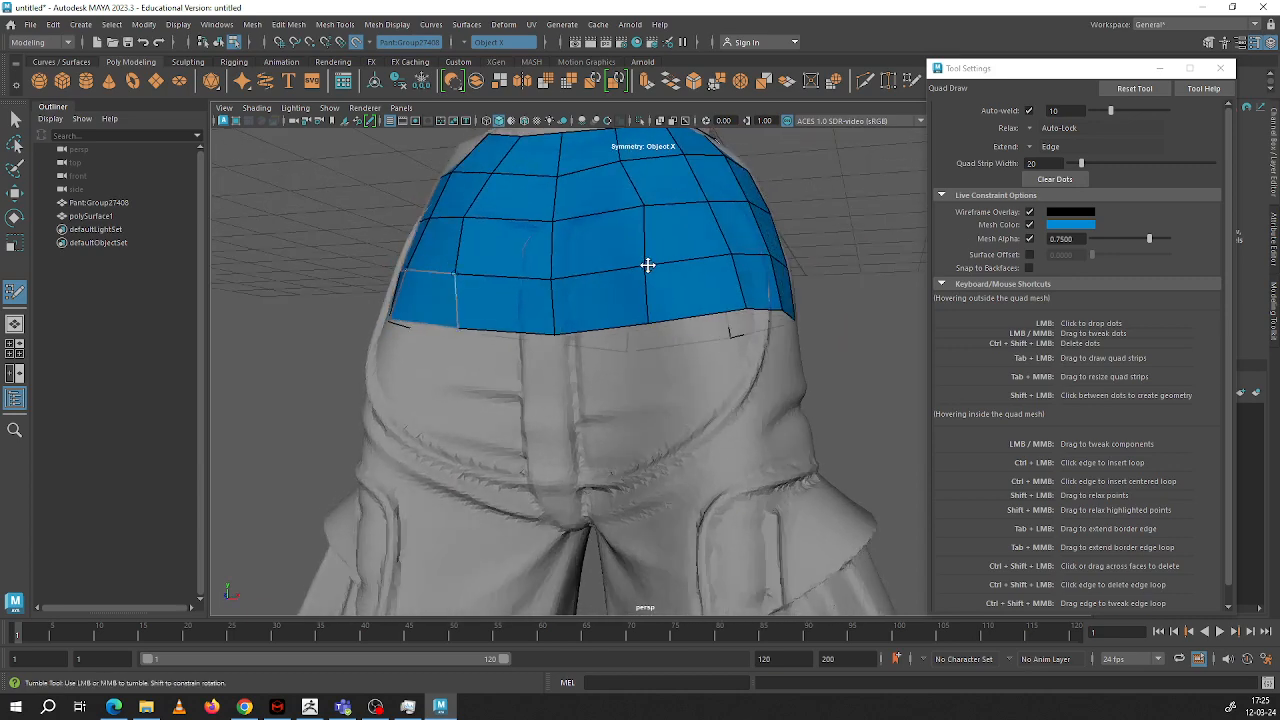
drag(645, 206, 632, 212)
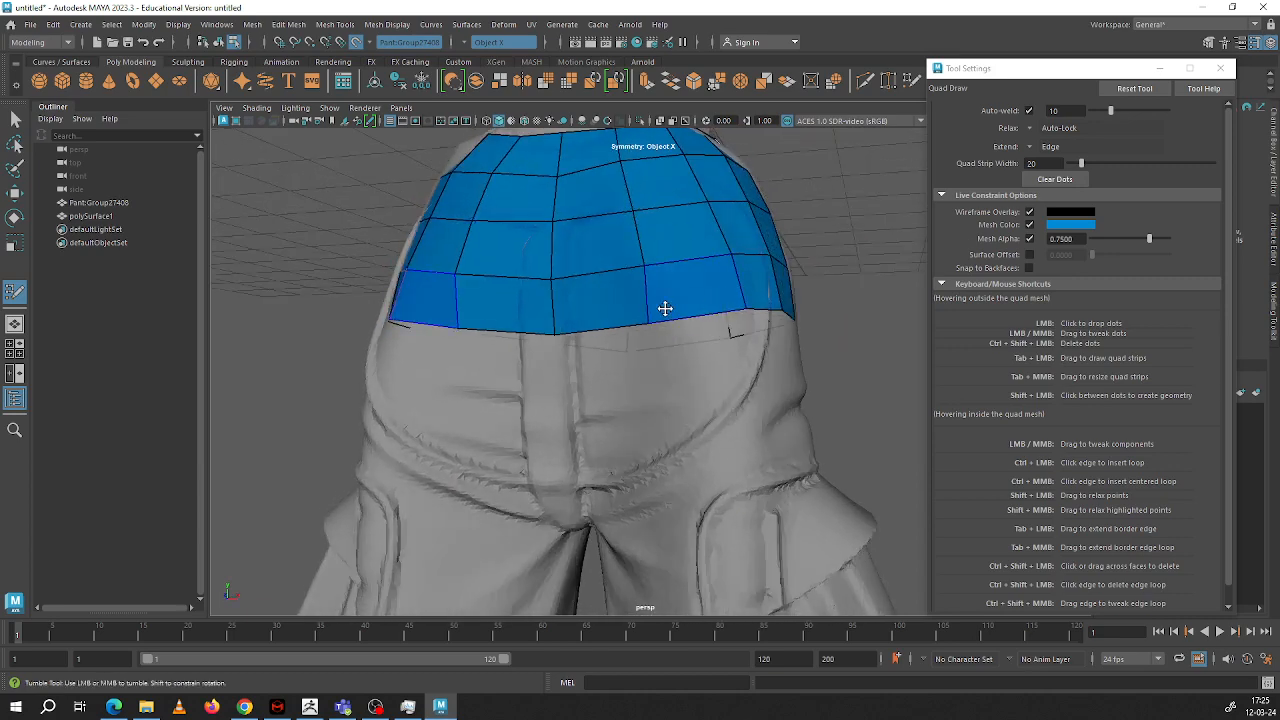
Step: Tweak the mirrored vertices along the outer hip's middle column to straighten its vertical edge line through the lower rows
alt+drag(637, 320, 529, 343)
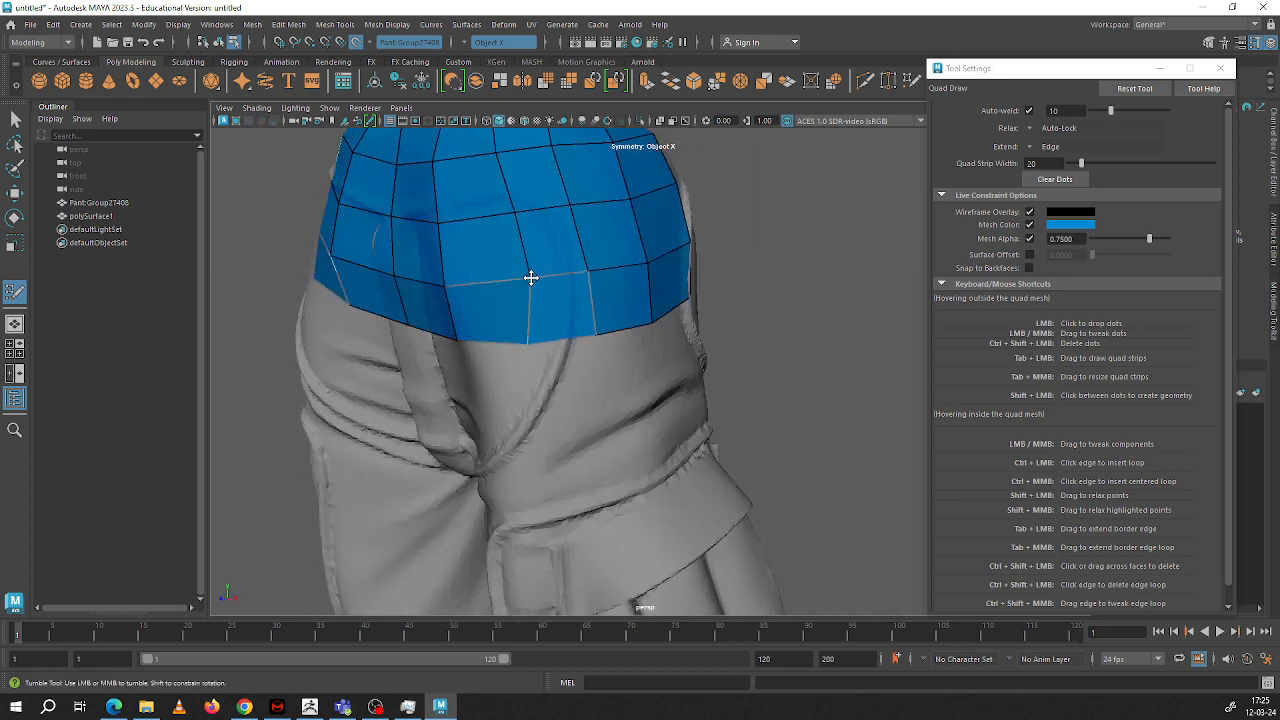
alt+drag(551, 274, 510, 269)
drag(561, 304, 576, 302)
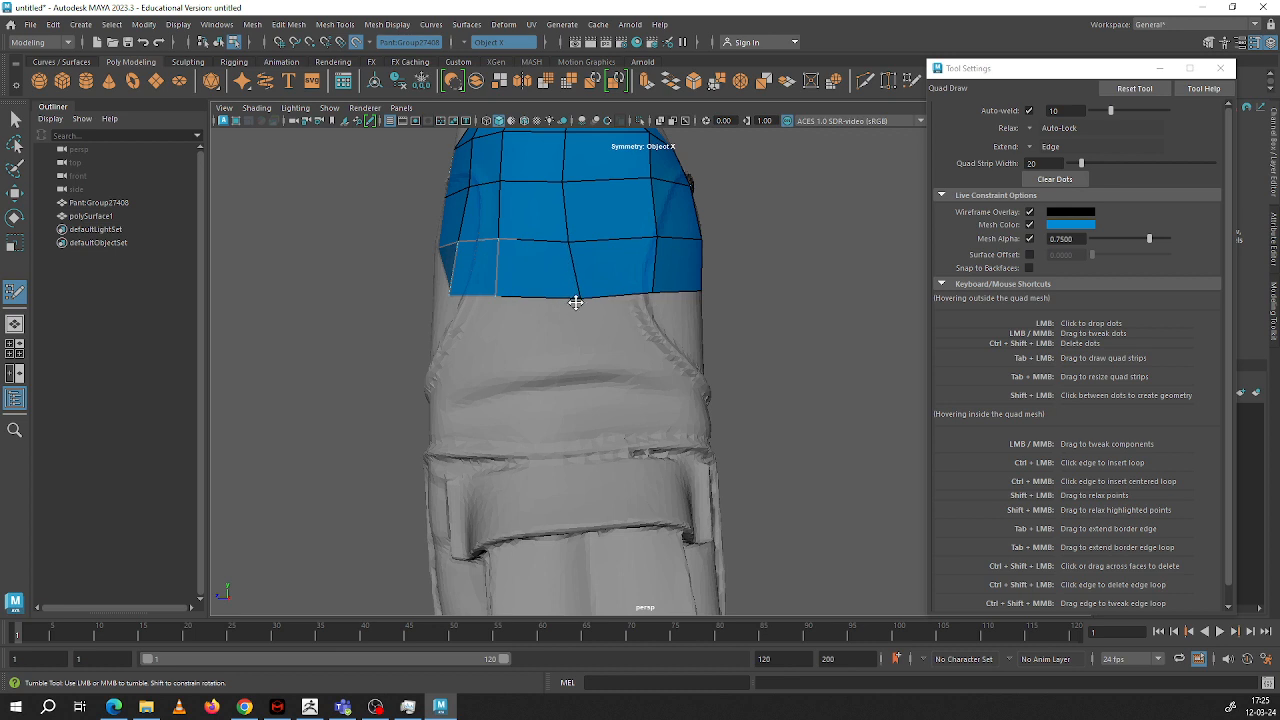
drag(576, 244, 575, 240)
drag(565, 184, 576, 183)
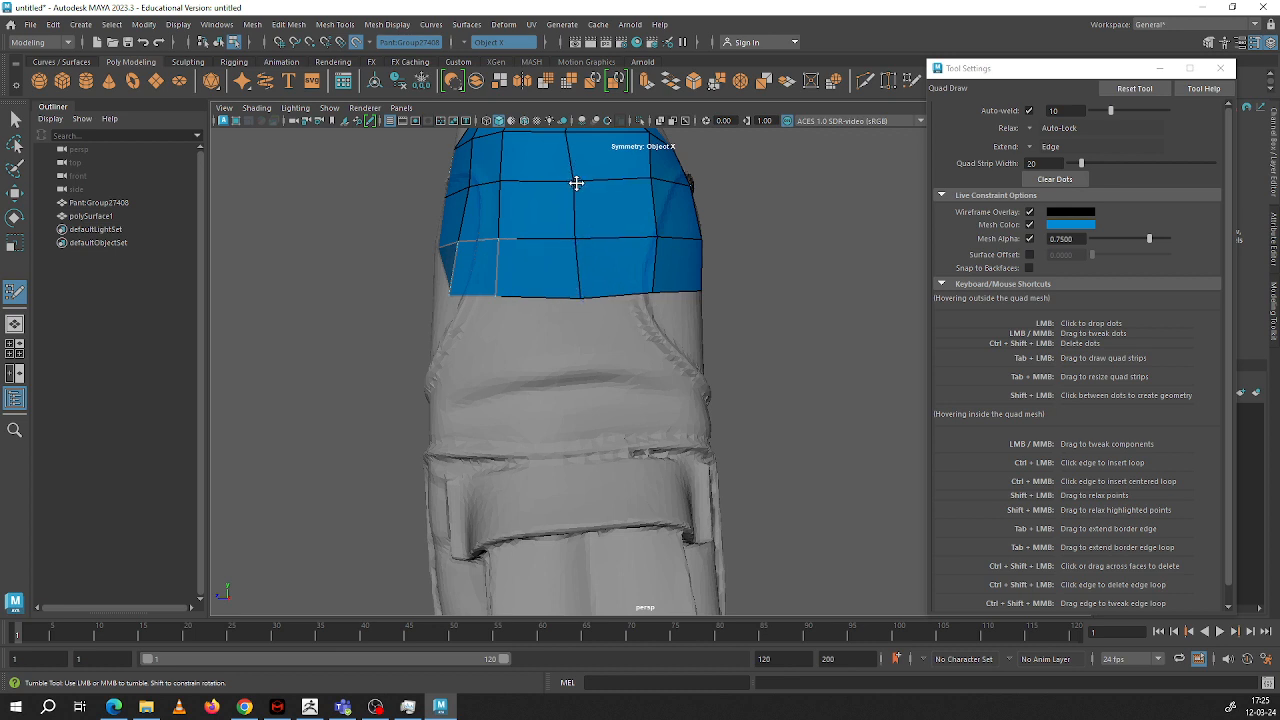
Step: Reposition the mirrored vertices on the back of the hips to even out the quad columns beside the centre line
alt+middle_drag(591, 194, 602, 338)
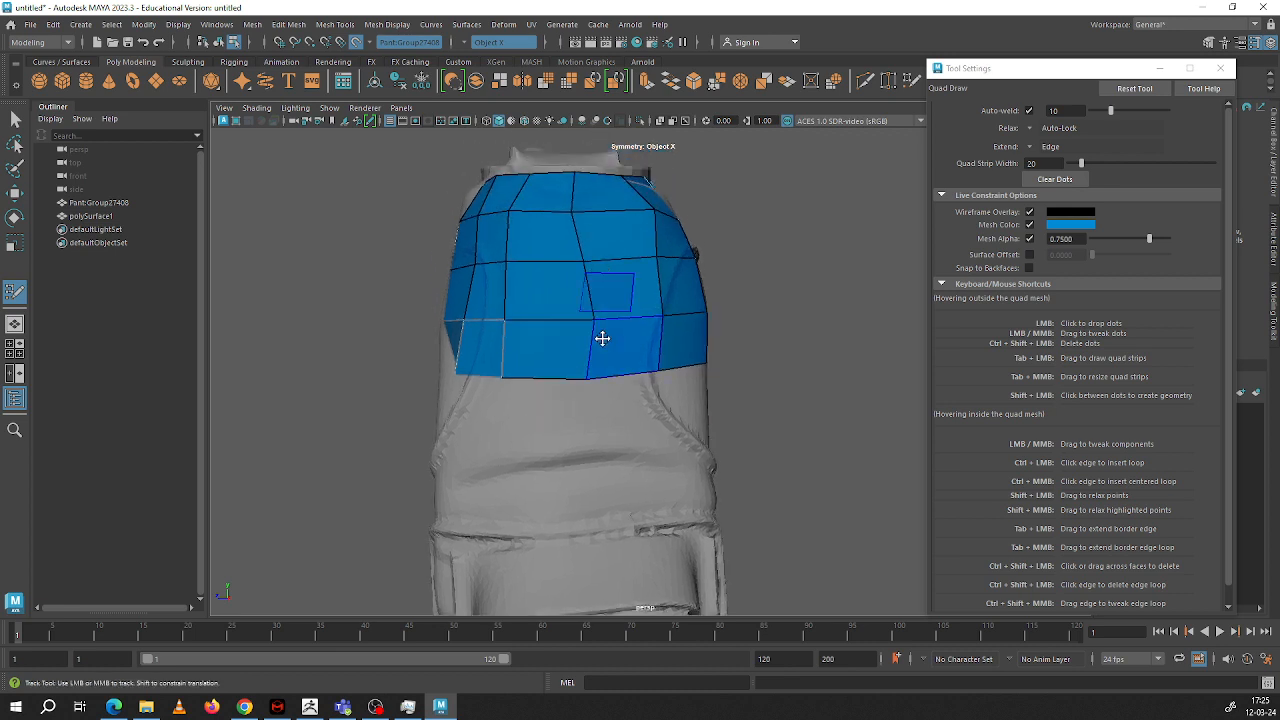
alt+drag(643, 328, 534, 329)
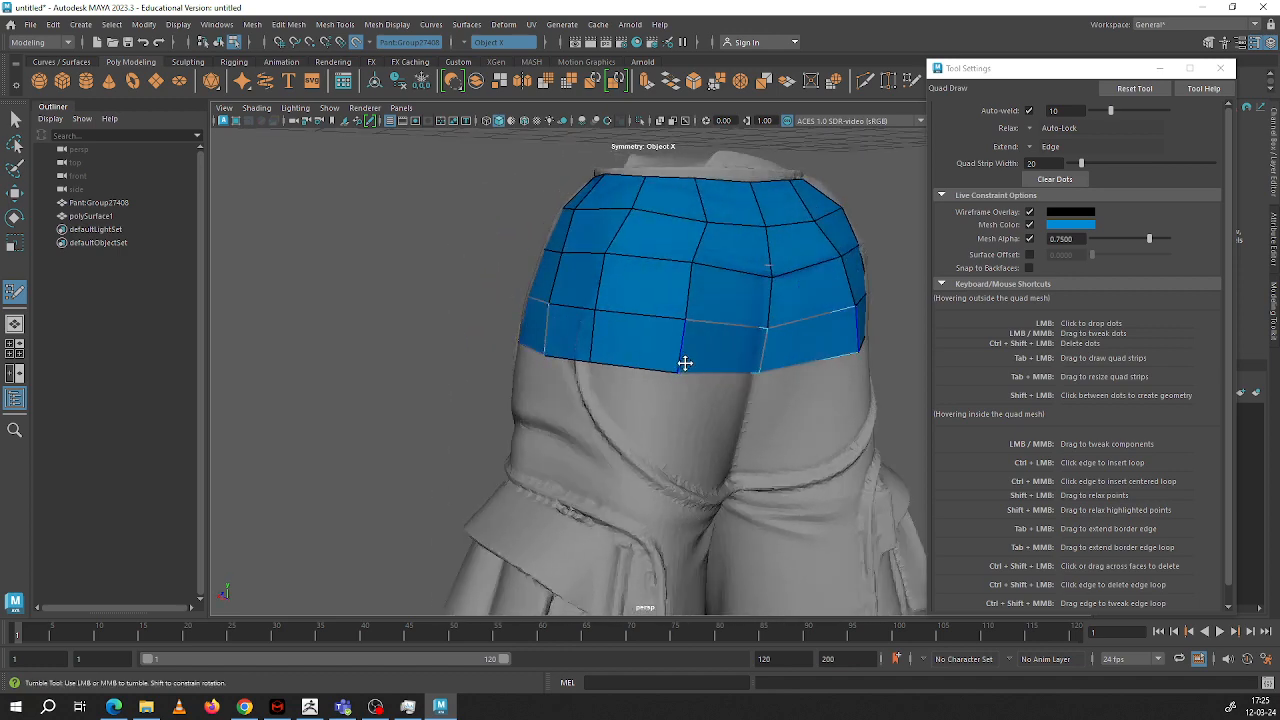
mouse_move(808, 421)
alt+mouse_down()
mouse_move(720, 360)
mouse_move(673, 379)
alt+mouse_up()
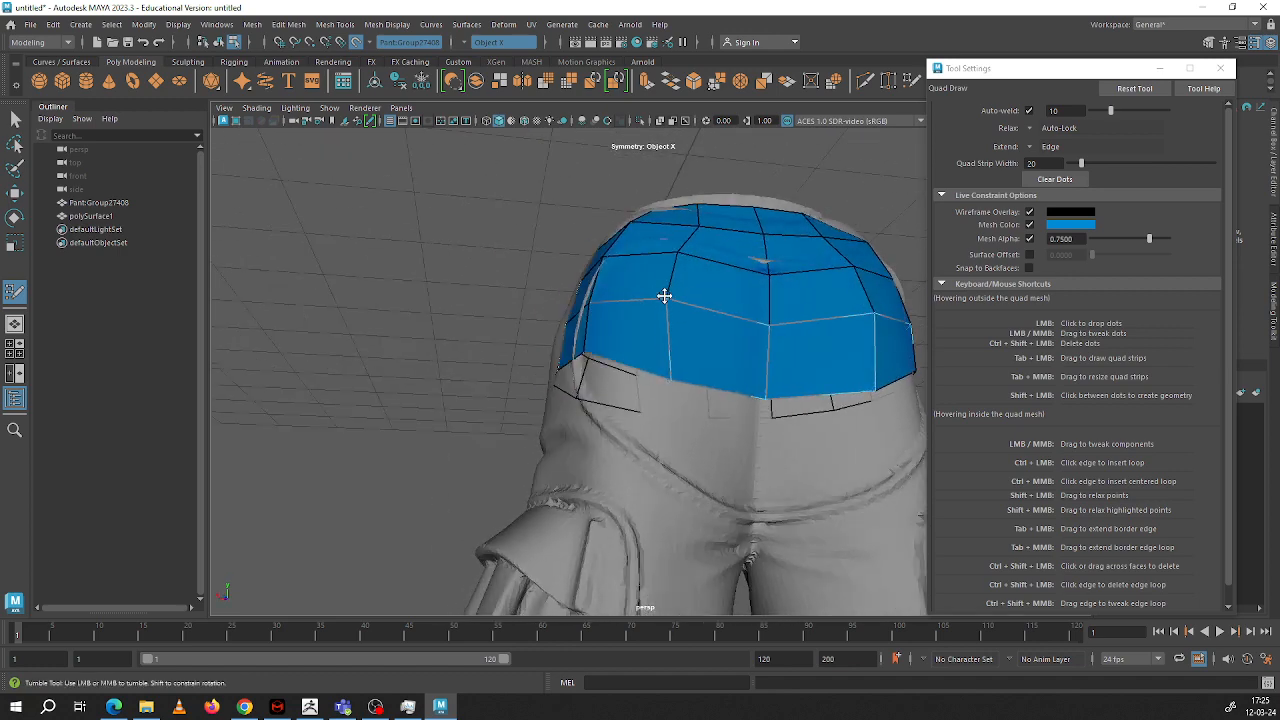
drag(667, 296, 686, 317)
mouse_move(683, 254)
mouse_down()
mouse_move(702, 260)
mouse_move(668, 288)
mouse_move(706, 240)
mouse_up()
mouse_move(639, 281)
alt+mouse_down()
mouse_move(670, 308)
mouse_move(646, 271)
alt+mouse_up()
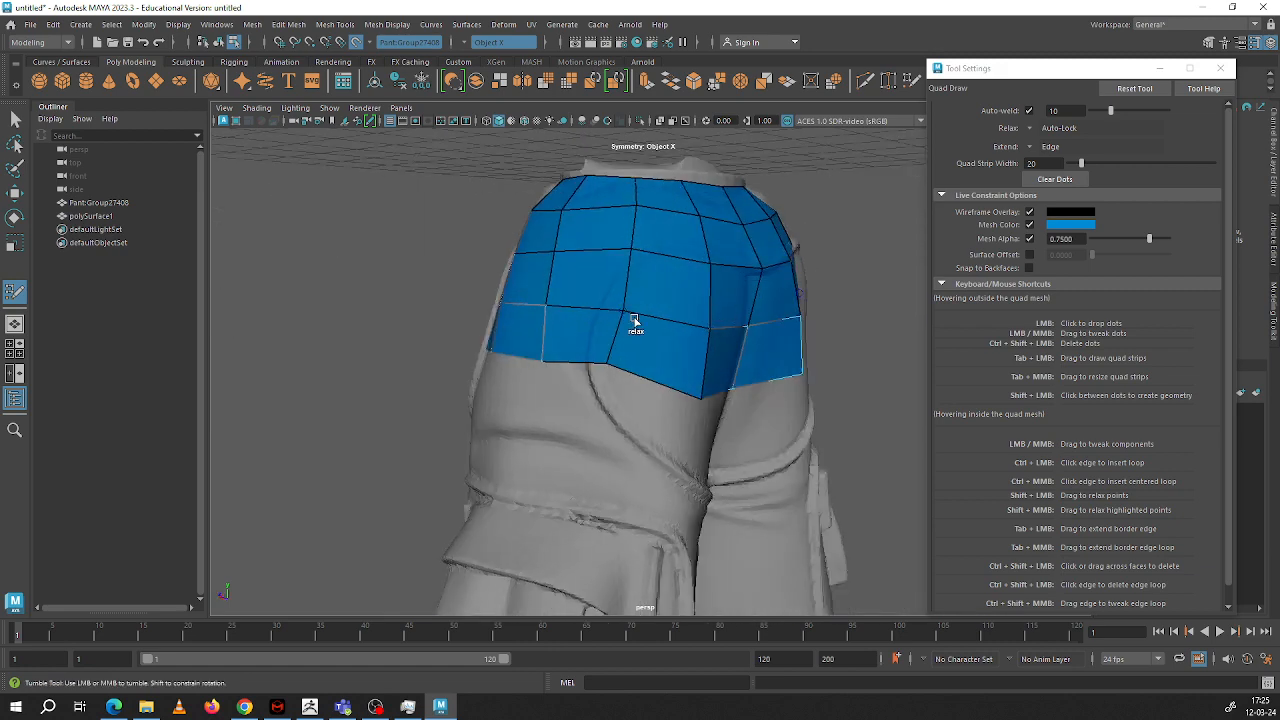
Step: Pull the lower border vertices on the front of the hips downward and relax the surrounding quads
alt+drag(634, 323, 623, 351)
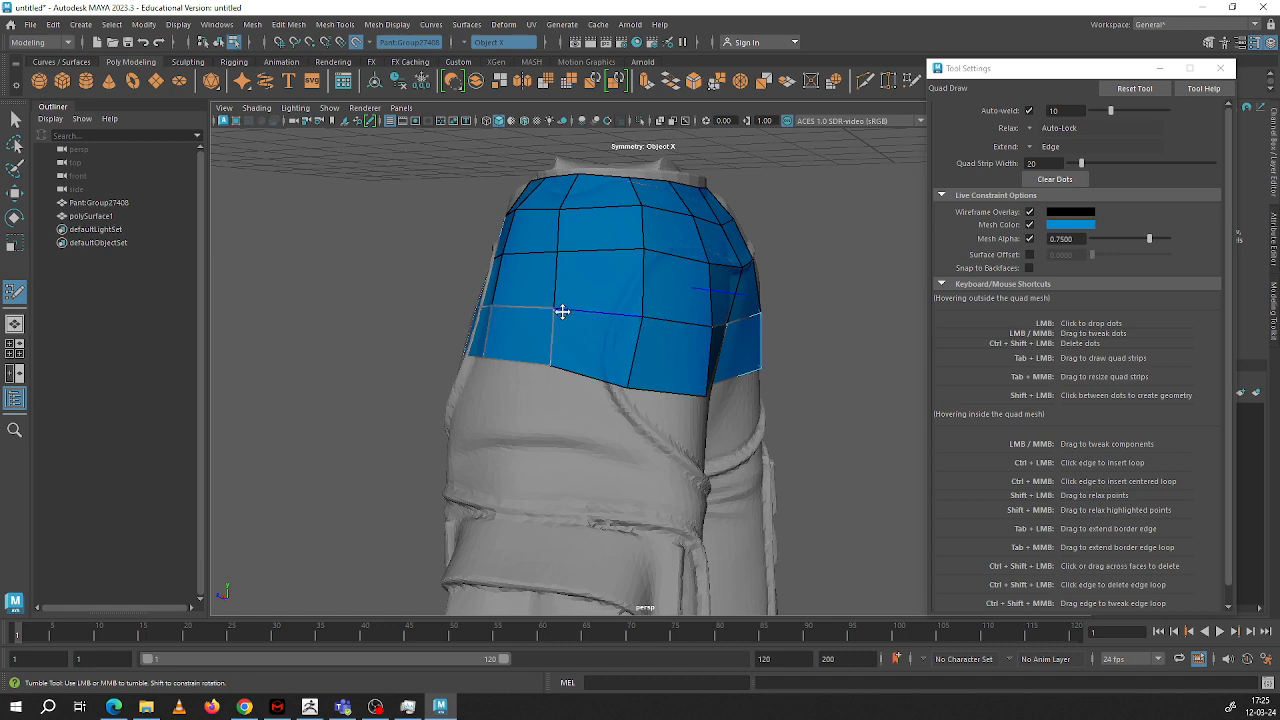
alt+drag(563, 309, 643, 366)
mouse_move(564, 387)
mouse_down()
mouse_move(567, 408)
mouse_move(503, 402)
mouse_move(562, 394)
mouse_move(527, 407)
mouse_up()
drag(452, 383, 449, 412)
mouse_move(602, 262)
shift+mouse_down()
mouse_move(514, 289)
mouse_move(600, 289)
mouse_move(511, 289)
mouse_move(573, 370)
mouse_move(536, 362)
shift+mouse_up()
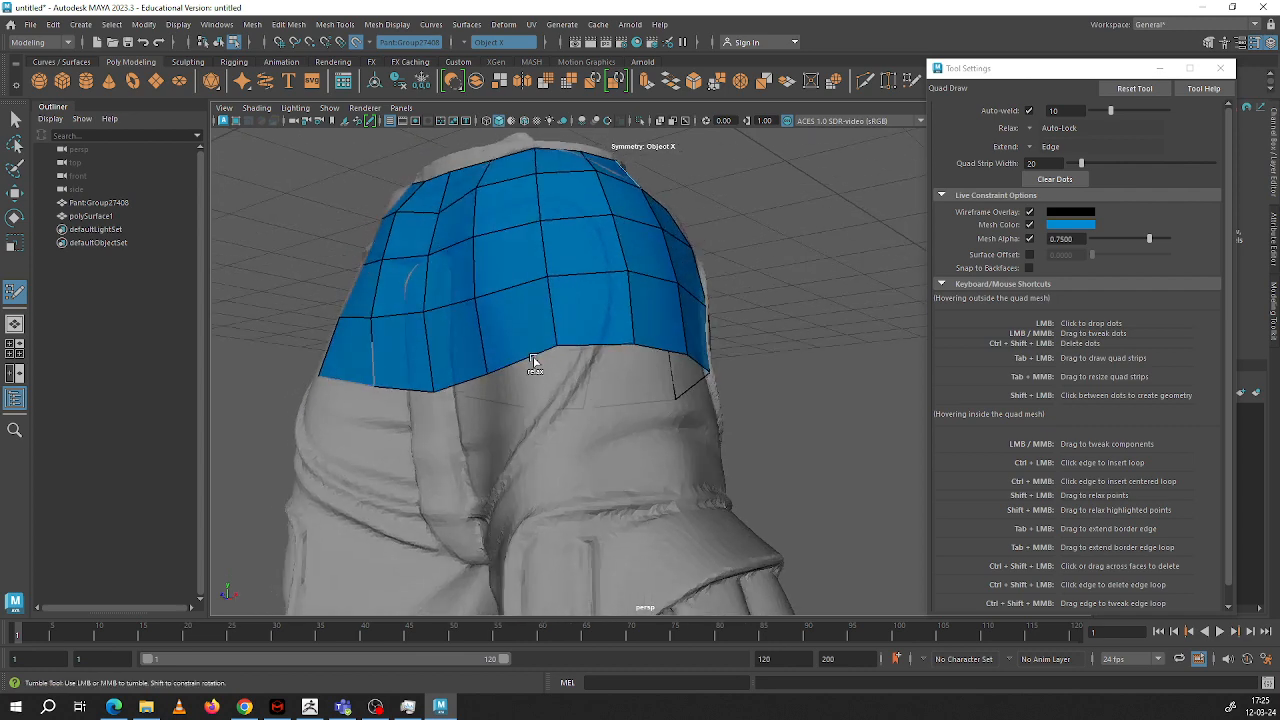
Step: Extend the hip mesh's lower border down to crotch level with further mirrored quad rows, undoing the last unwanted change
alt+drag(700, 354, 566, 341)
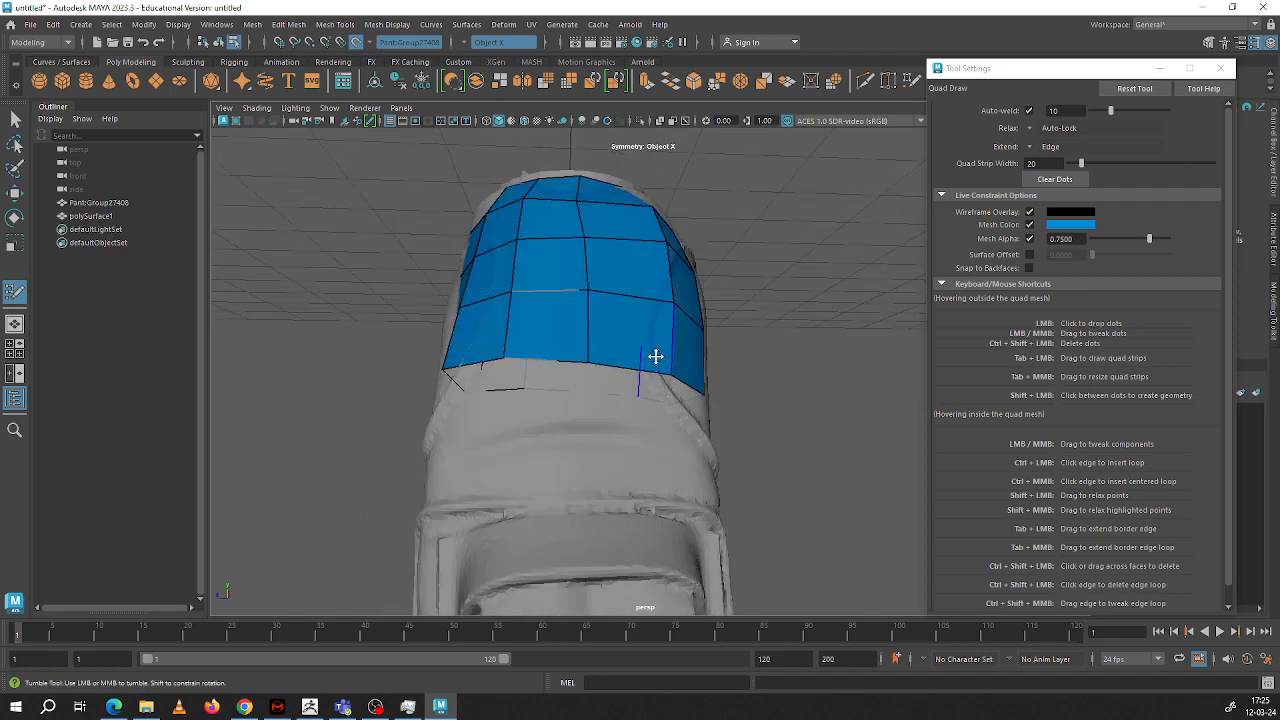
mouse_move(654, 354)
alt+mouse_down()
mouse_move(623, 391)
mouse_move(634, 346)
mouse_move(723, 429)
mouse_move(681, 329)
alt+mouse_up()
alt+drag(621, 293, 786, 342)
mouse_move(626, 363)
mouse_down()
mouse_move(628, 433)
mouse_move(520, 355)
mouse_move(397, 351)
mouse_move(680, 343)
mouse_move(642, 334)
mouse_move(640, 230)
mouse_move(645, 300)
mouse_move(655, 260)
mouse_move(652, 303)
mouse_move(634, 280)
mouse_move(629, 193)
mouse_move(614, 451)
mouse_move(646, 600)
mouse_up()
key(ctrl+z)
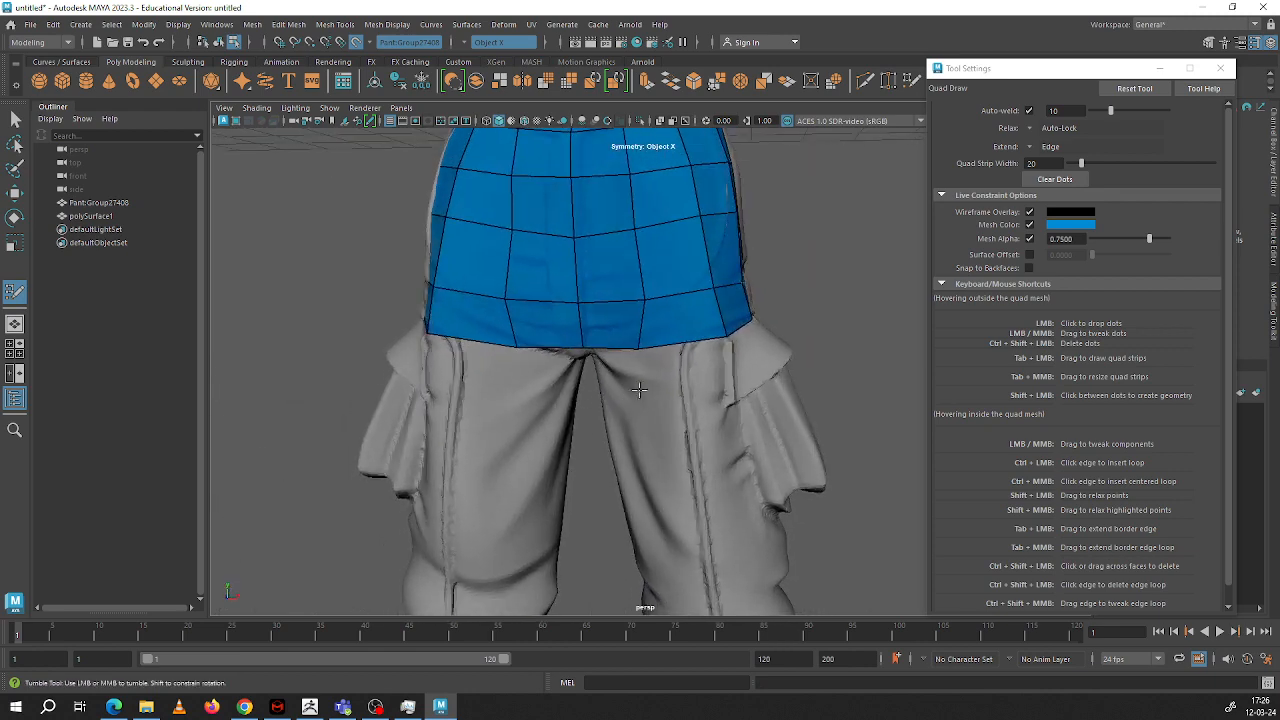
alt+middle_drag(646, 600, 617, 383)
alt+drag(617, 383, 498, 326)
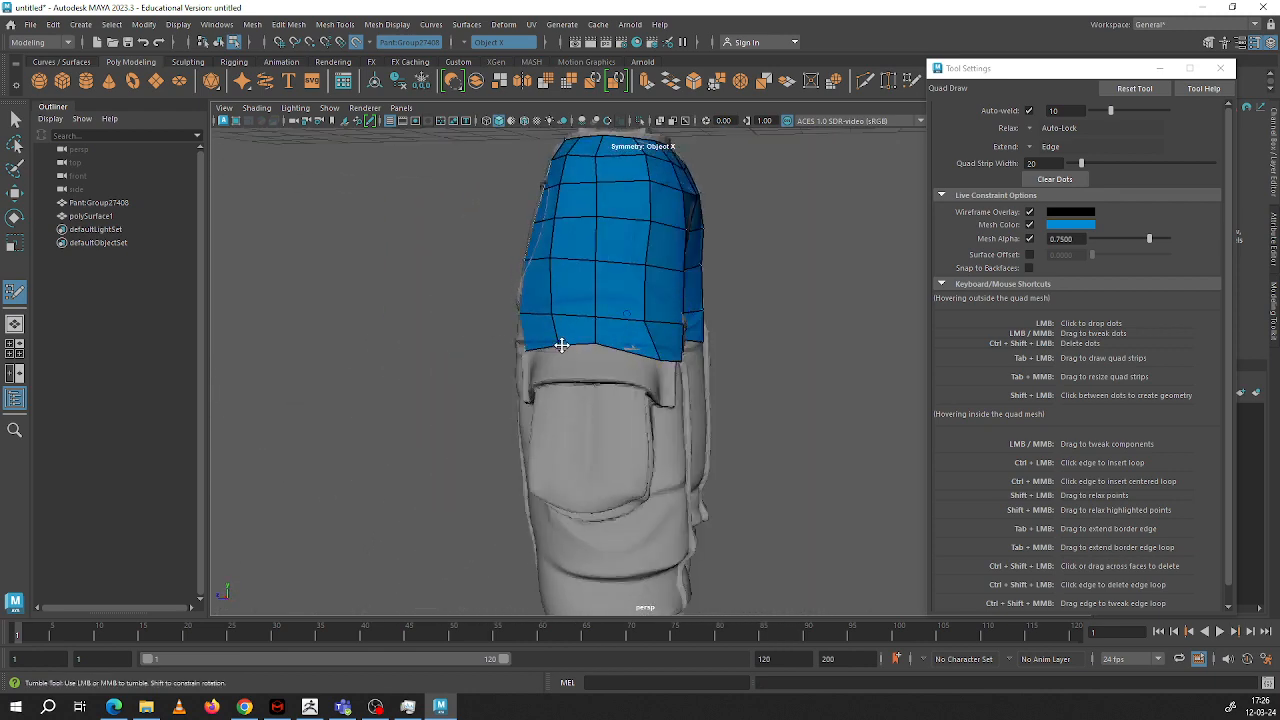
alt+drag(551, 345, 601, 343)
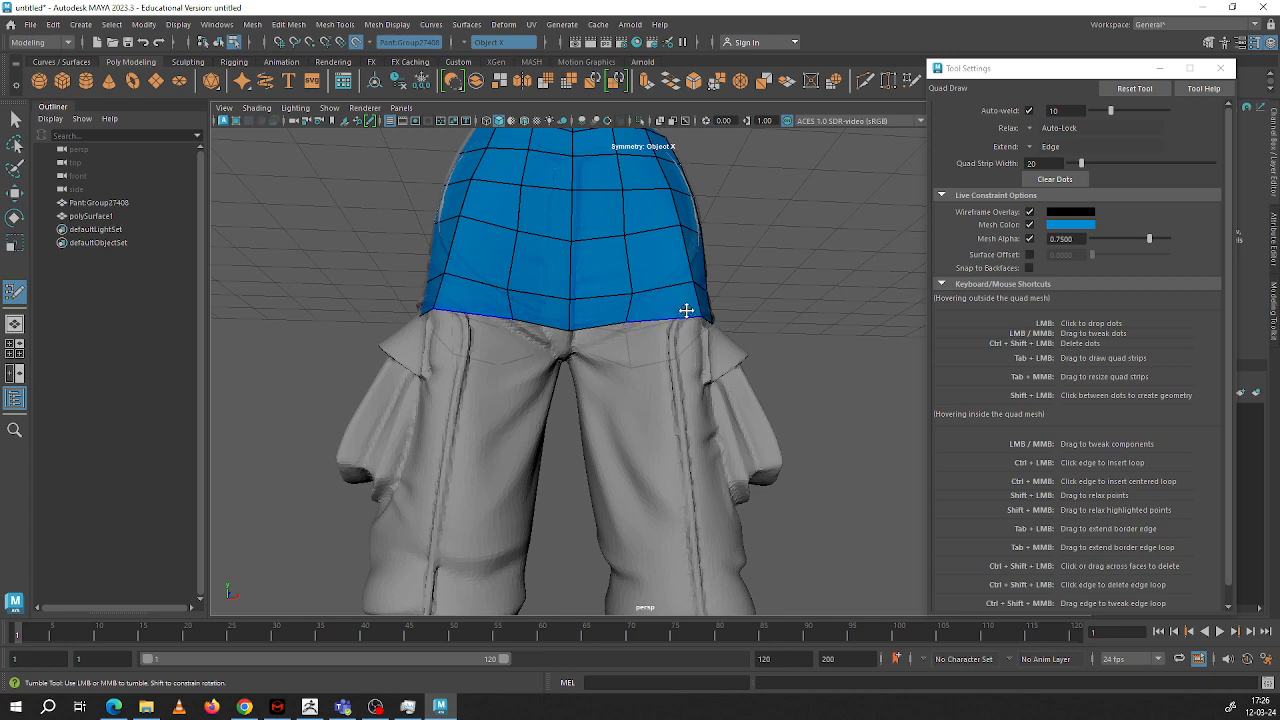
alt+drag(694, 309, 626, 314)
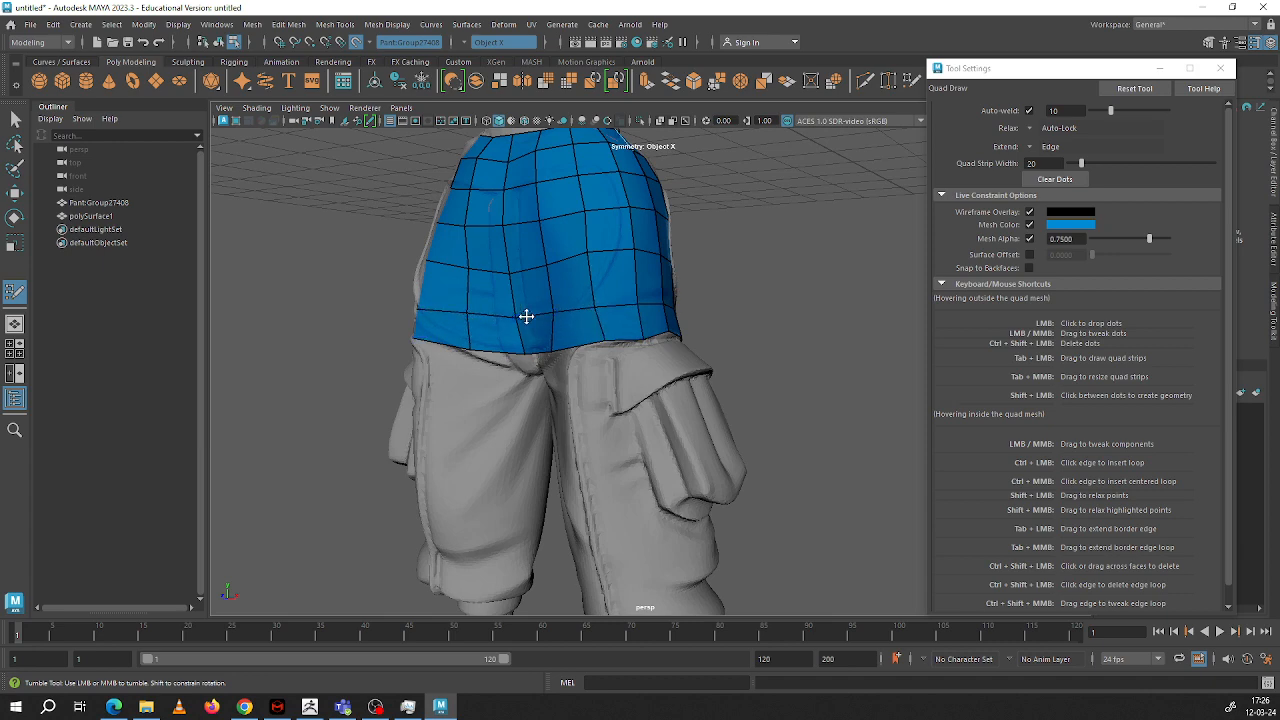
Step: Drop dots on the upper inner thigh just below the crotch and fill them with a mirrored quad on each leg
scroll(526, 314, down, 3)
alt+drag(530, 315, 609, 336)
alt+middle_drag(609, 336, 604, 301)
alt+drag(604, 301, 646, 305)
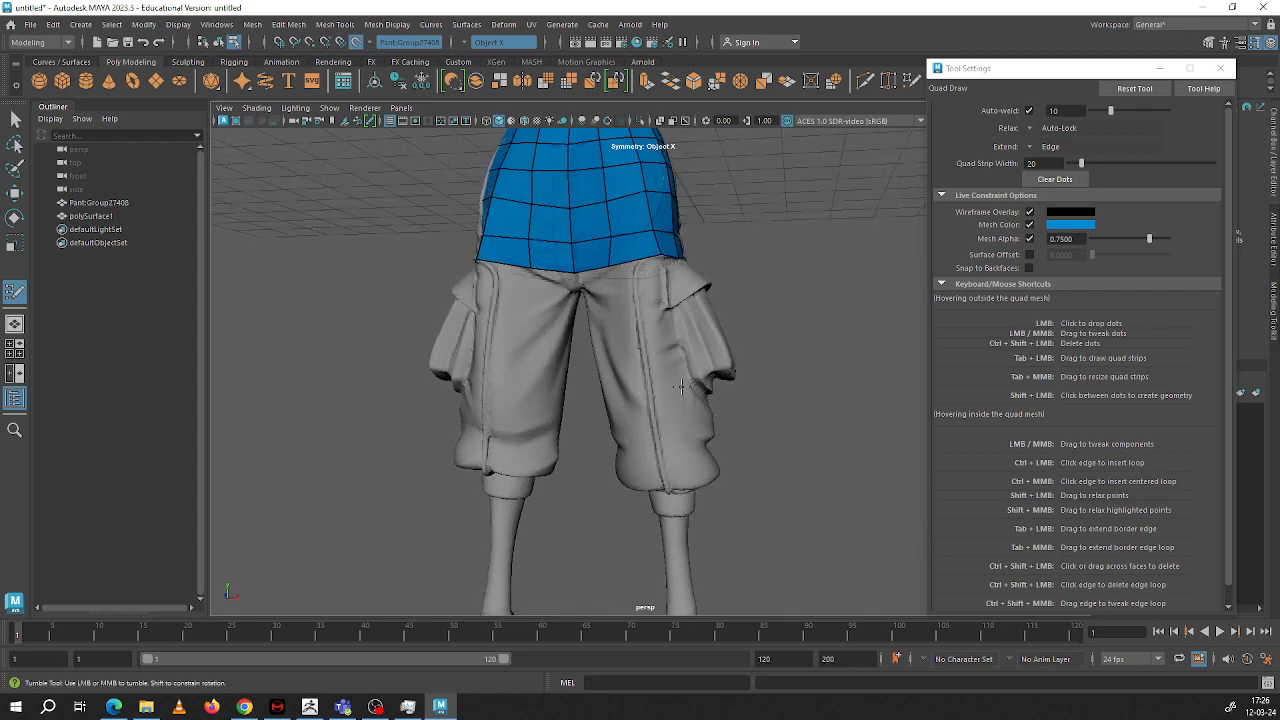
alt+right_drag(646, 305, 717, 398)
alt+right_drag(646, 228, 614, 336)
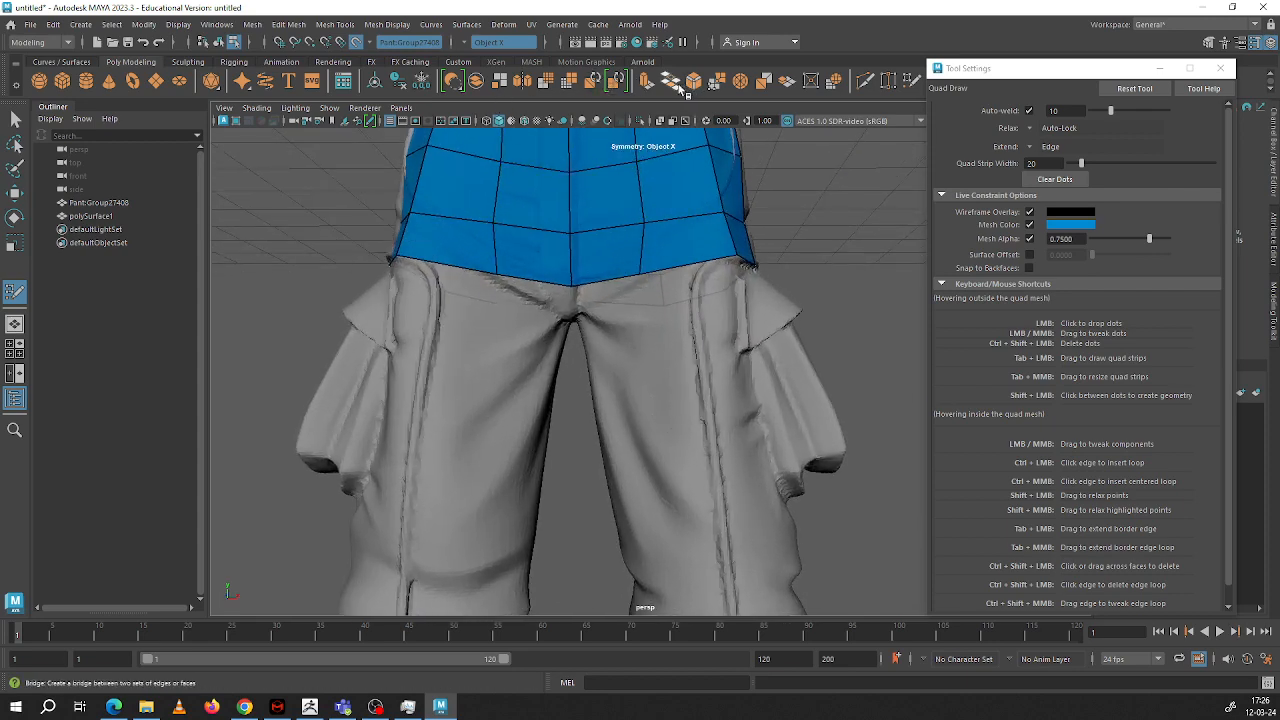
click(637, 312)
shift+click(613, 336)
shift+click(622, 330)
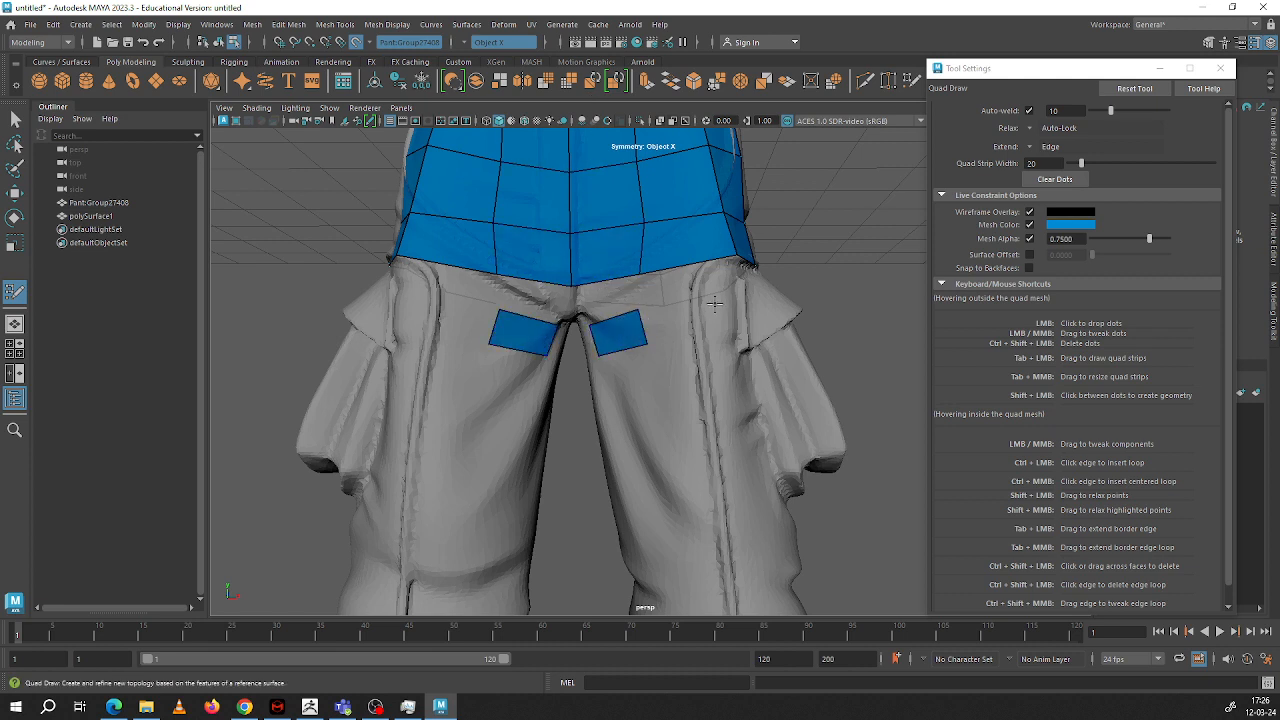
Step: Add a second quad across the front of each thigh toward the outer seam and raise its outer edge
click(729, 342)
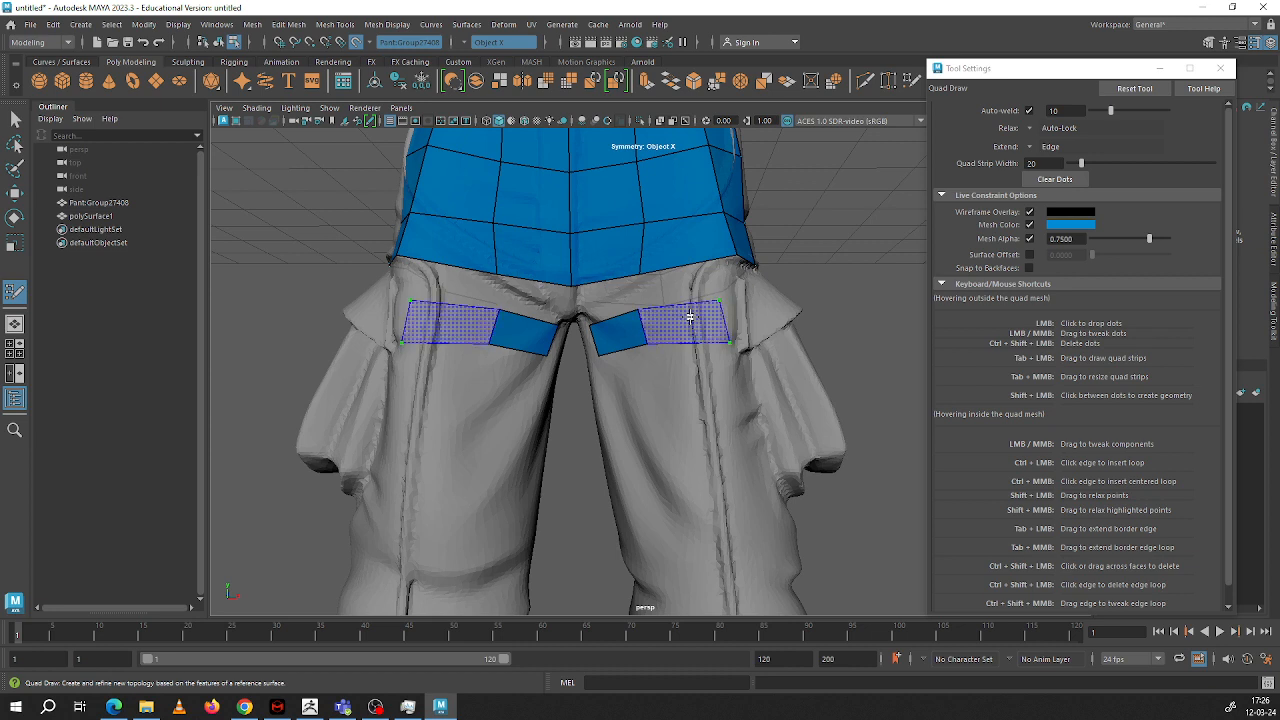
shift+click(692, 316)
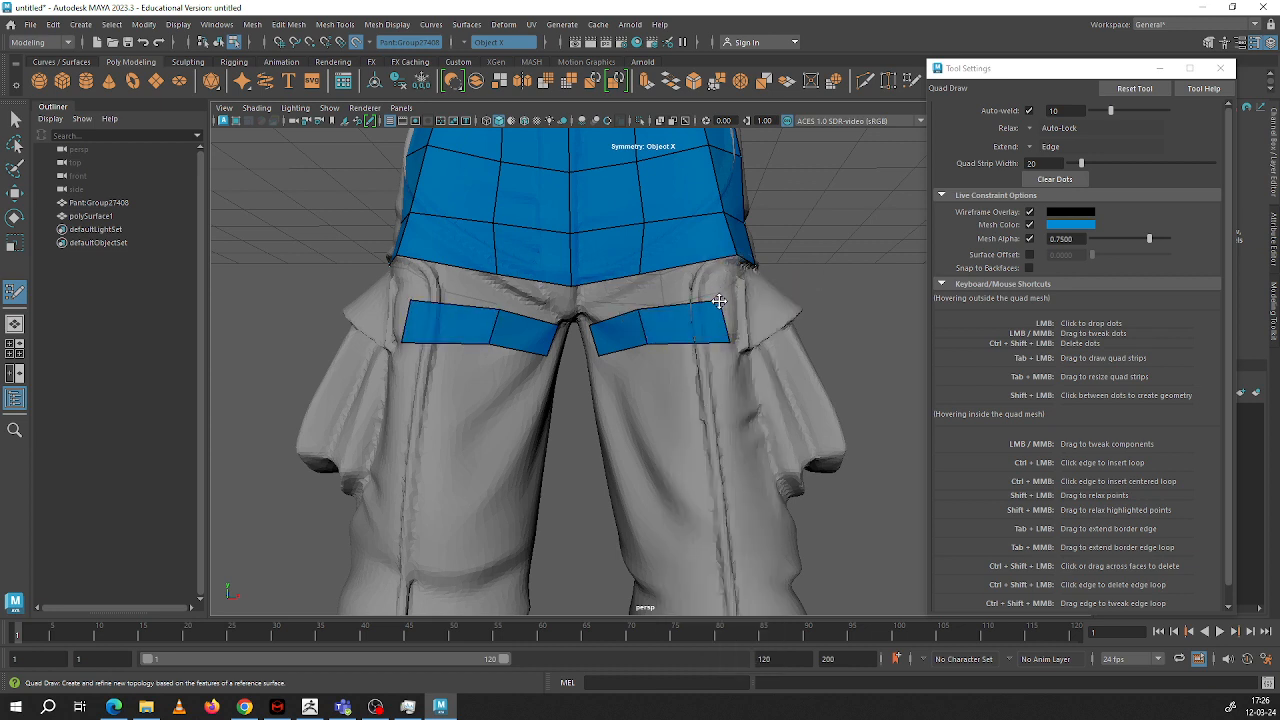
drag(719, 300, 722, 289)
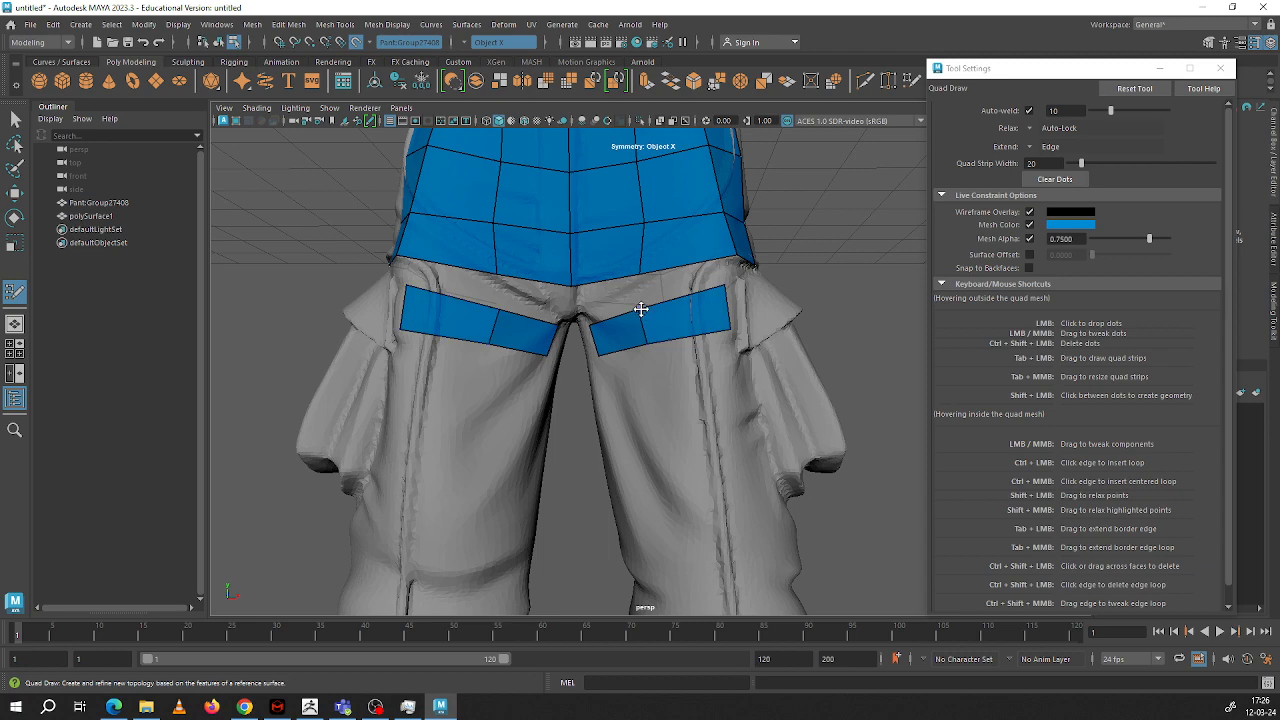
Step: Continue the thigh strip with quads around the outer side of the leg, over the cargo pocket flap
alt+drag(651, 337, 630, 316)
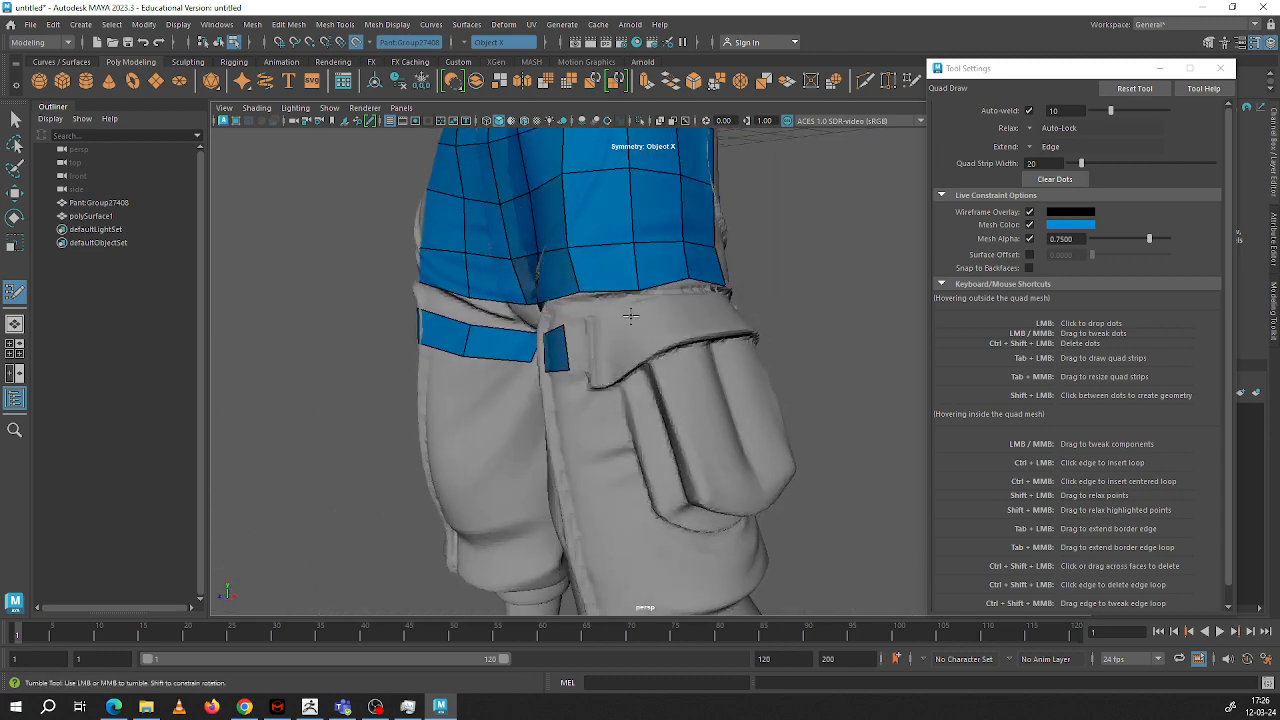
shift+click(595, 343)
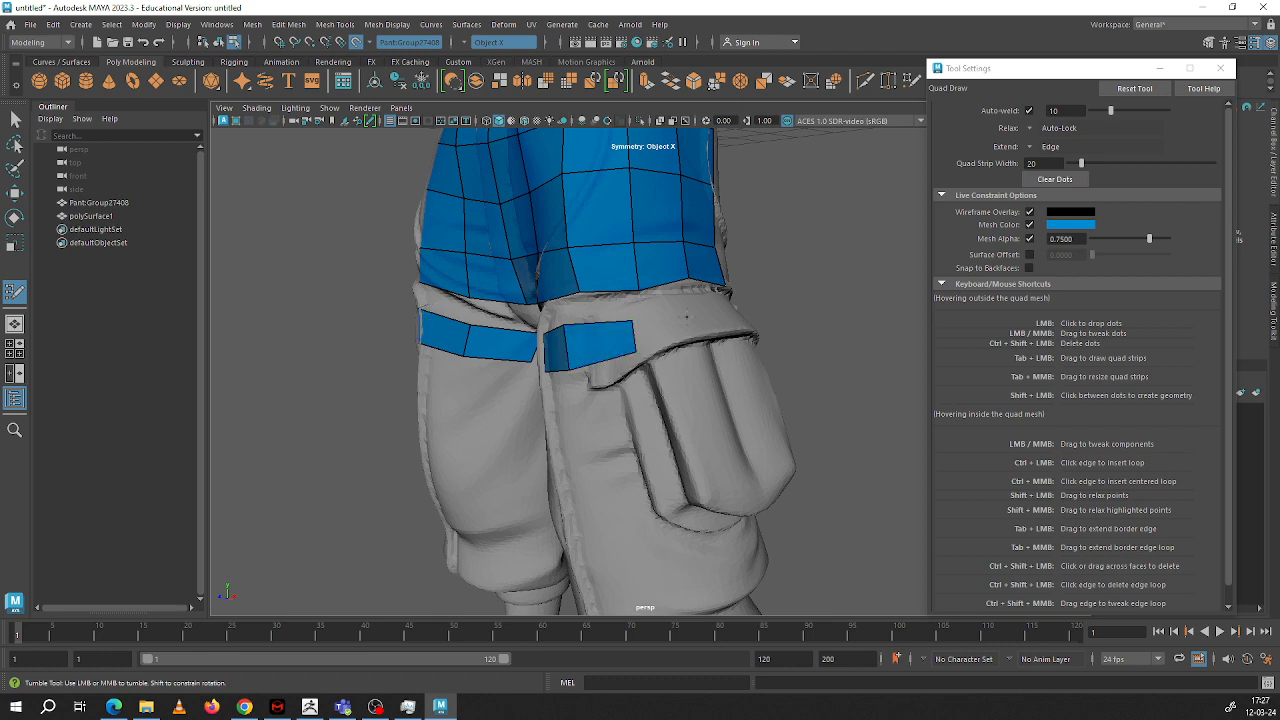
alt+drag(592, 345, 621, 344)
shift+click(595, 360)
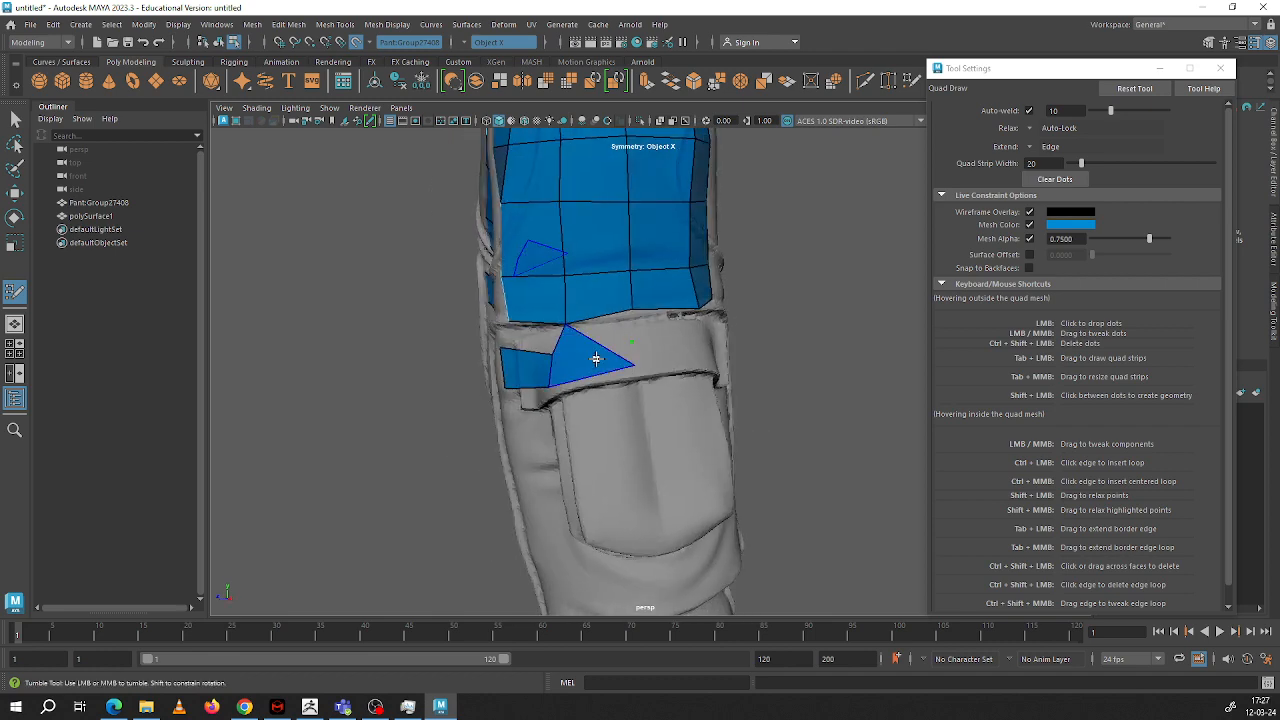
Step: Continue the strip across the back of the thigh and fill the inner-thigh gap to form a closed band around each leg
alt+drag(598, 364, 640, 336)
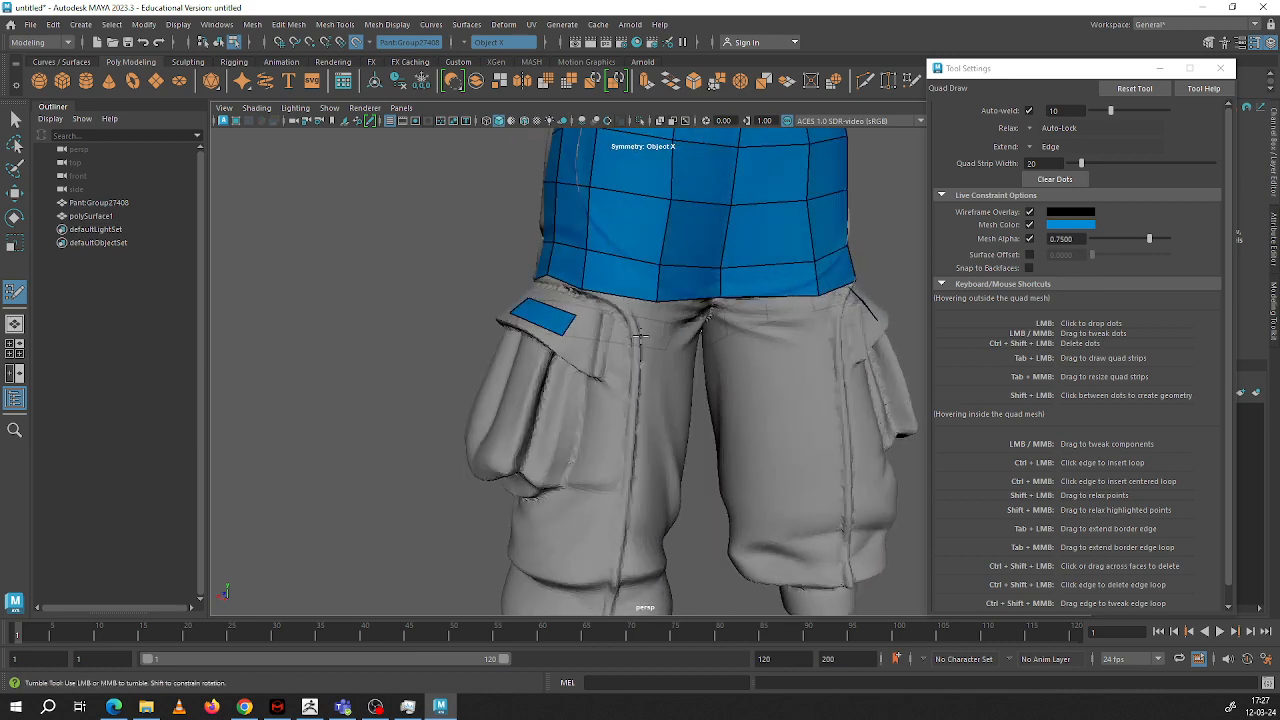
shift+click(652, 338)
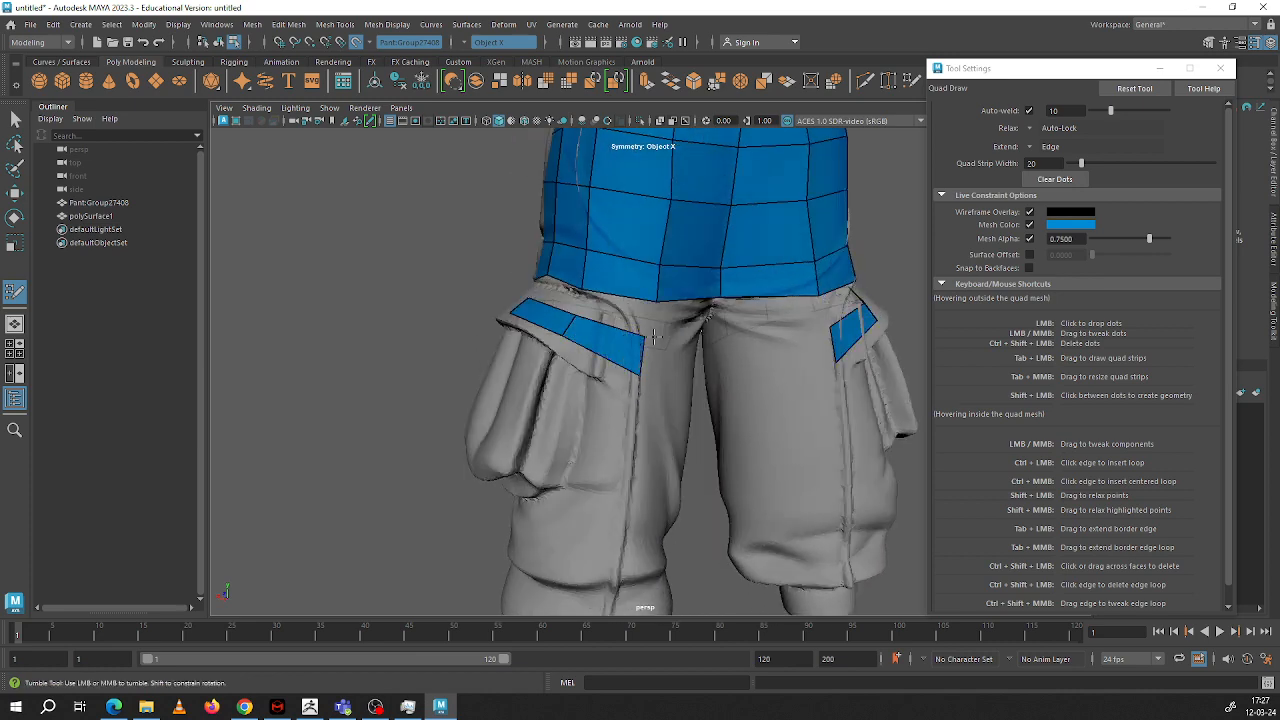
alt+drag(659, 354, 542, 310)
shift+click(672, 351)
scroll(662, 347, up, 2)
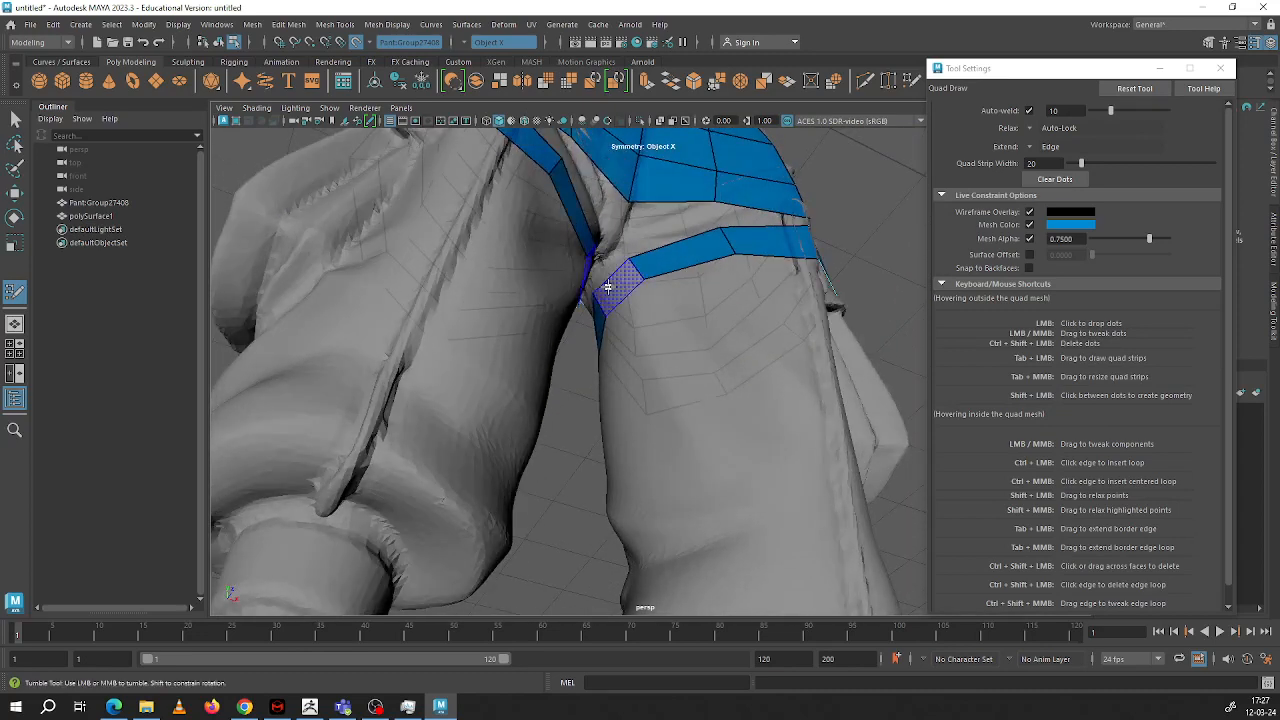
alt+drag(623, 271, 677, 263)
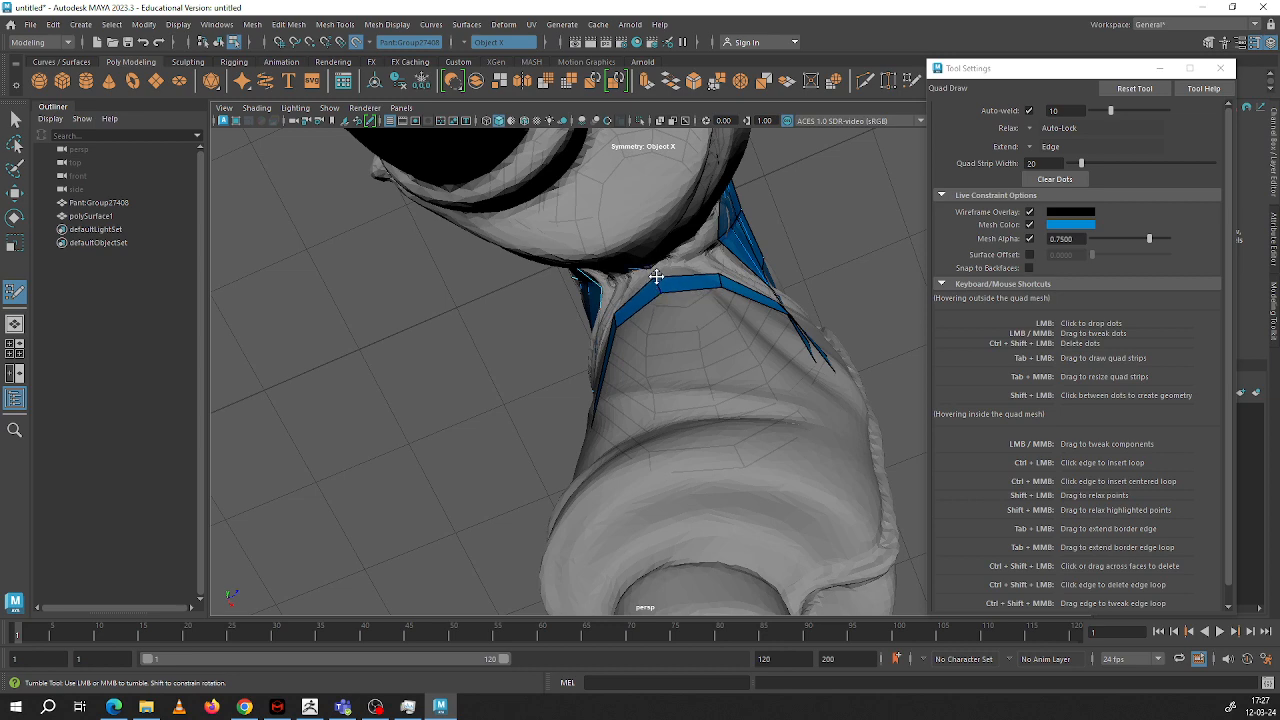
alt+drag(663, 274, 601, 375)
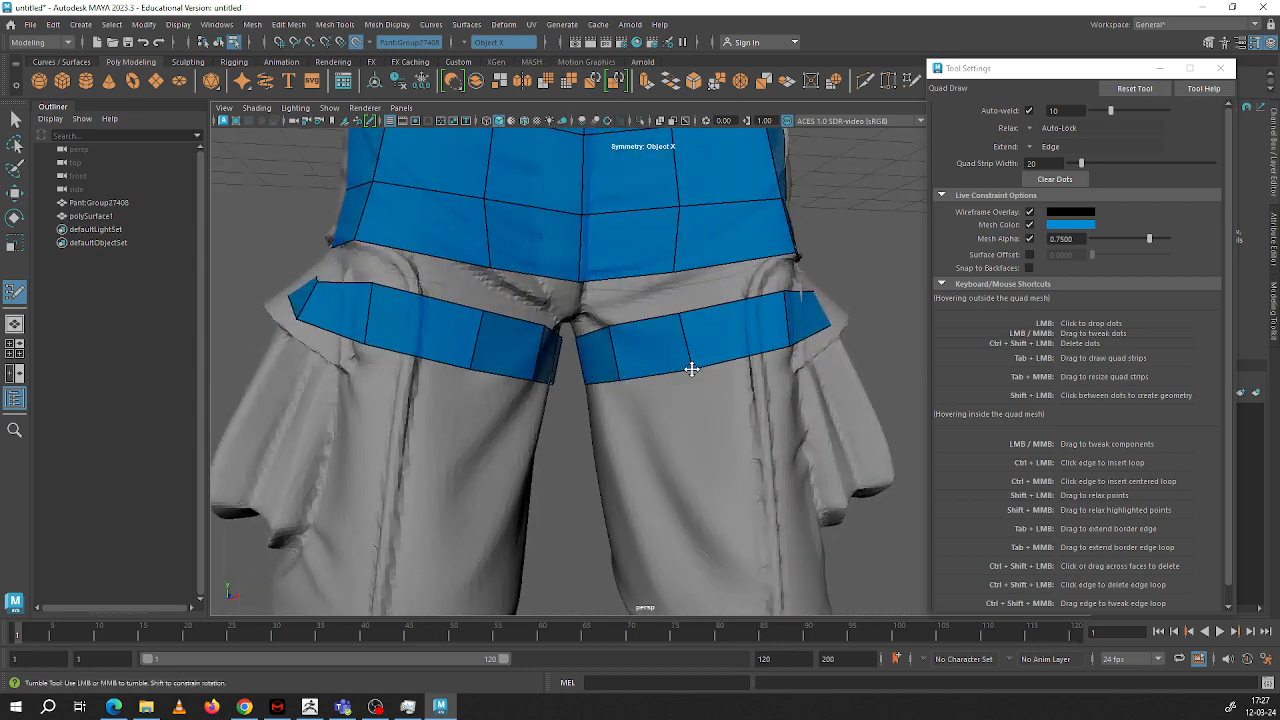
Step: Extend the thigh band's lower border loop downward to add a second row of quads around each leg
alt+drag(689, 366, 574, 380)
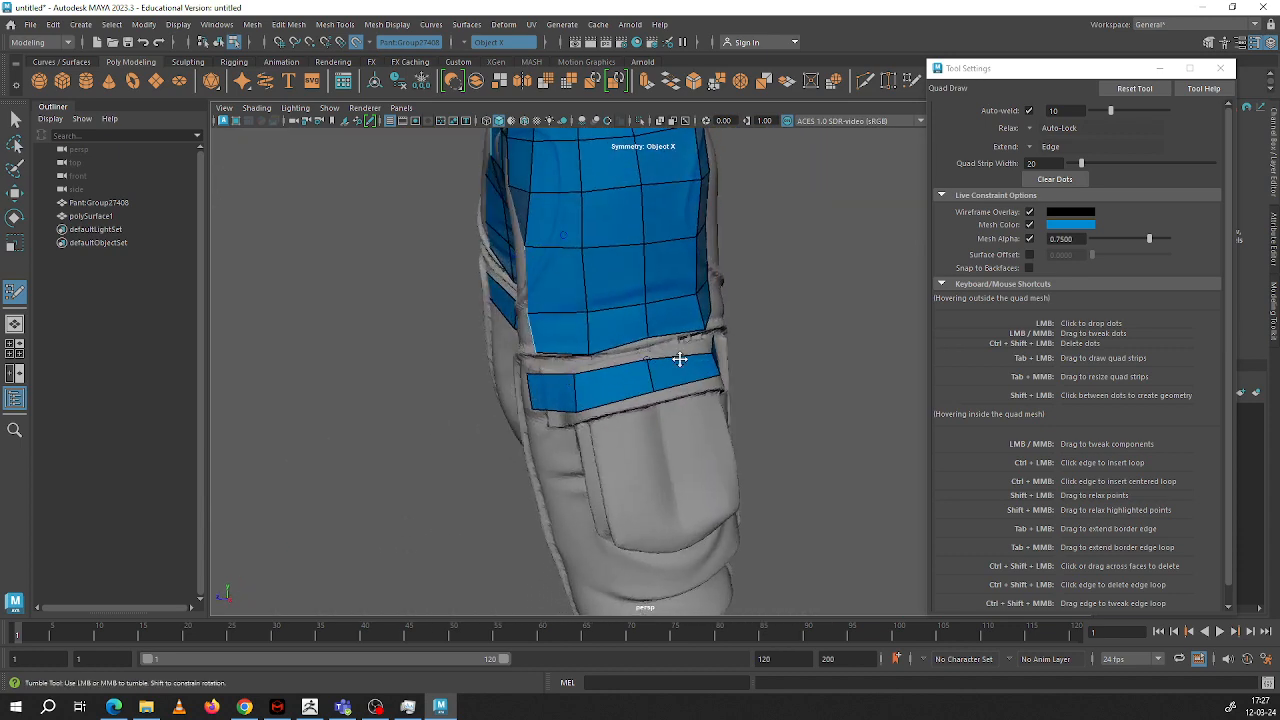
mouse_move(679, 359)
alt+mouse_down()
mouse_move(591, 346)
mouse_move(666, 374)
mouse_move(660, 350)
alt+mouse_up()
mouse_move(660, 350)
alt+middle_down()
mouse_move(655, 332)
mouse_move(665, 367)
alt+middle_up()
mouse_move(665, 367)
alt+mouse_down()
mouse_move(534, 371)
mouse_move(661, 369)
alt+mouse_up()
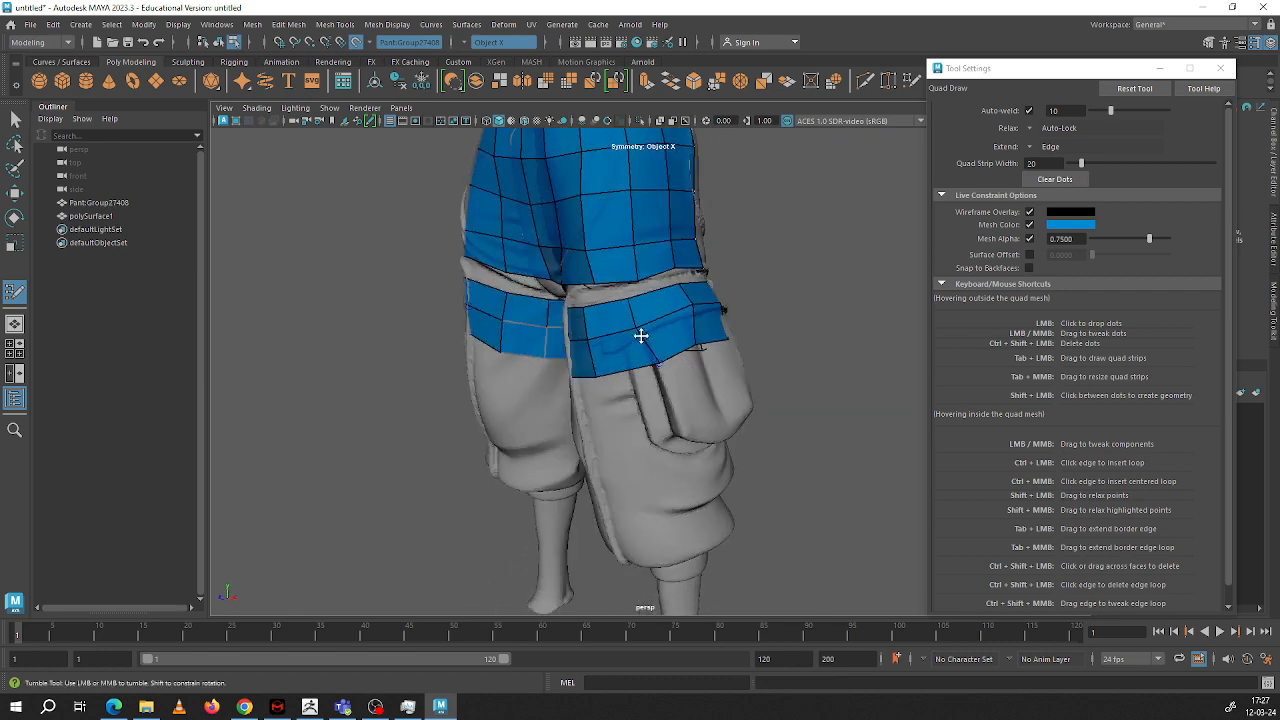
Step: Extend the leg bands downward over the cargo pockets with more quad rows, fitting the vertices to the pocket shape
alt+drag(669, 328, 899, 340)
mouse_move(668, 345)
middle_down()
mouse_move(677, 391)
mouse_move(692, 346)
middle_up()
alt+drag(692, 346, 610, 347)
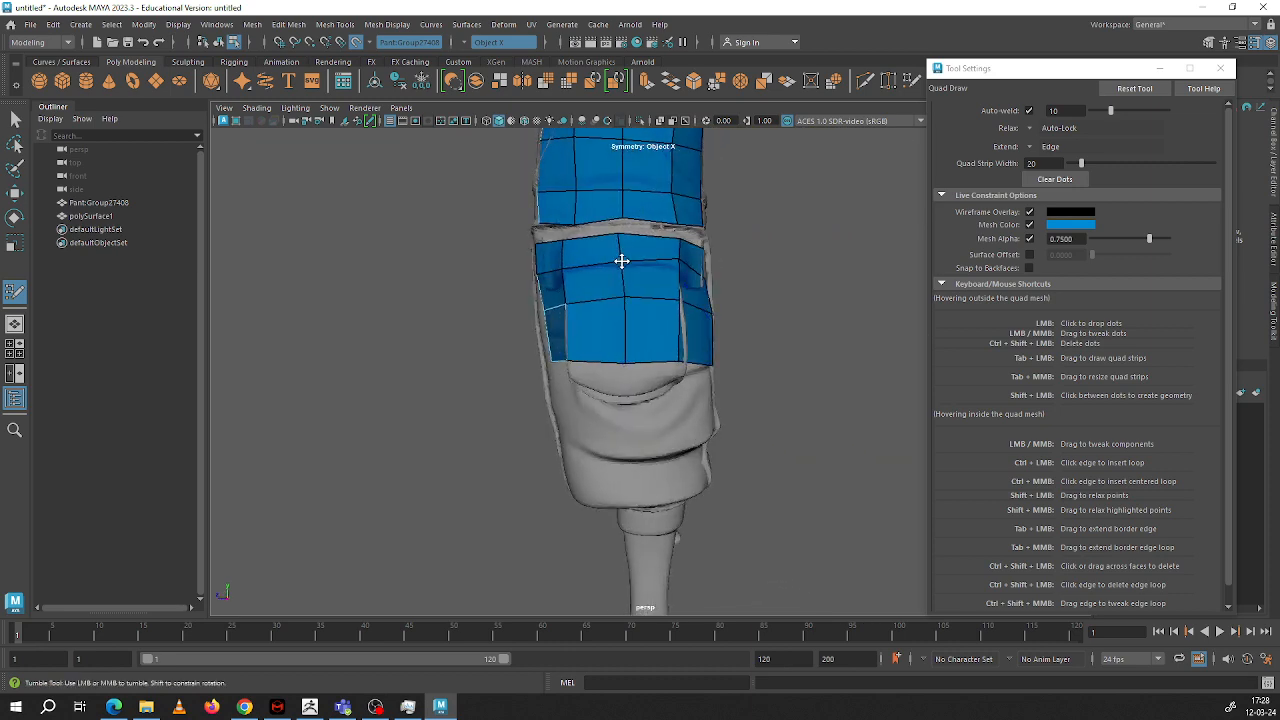
alt+drag(620, 261, 671, 301)
mouse_move(599, 319)
alt+mouse_down()
mouse_move(646, 331)
mouse_move(657, 357)
mouse_move(627, 297)
mouse_move(628, 330)
mouse_move(627, 315)
mouse_move(497, 297)
mouse_move(575, 304)
mouse_move(663, 289)
mouse_move(466, 280)
mouse_move(523, 291)
mouse_move(744, 280)
mouse_move(651, 308)
mouse_move(654, 334)
mouse_move(670, 325)
mouse_move(584, 290)
alt+mouse_up()
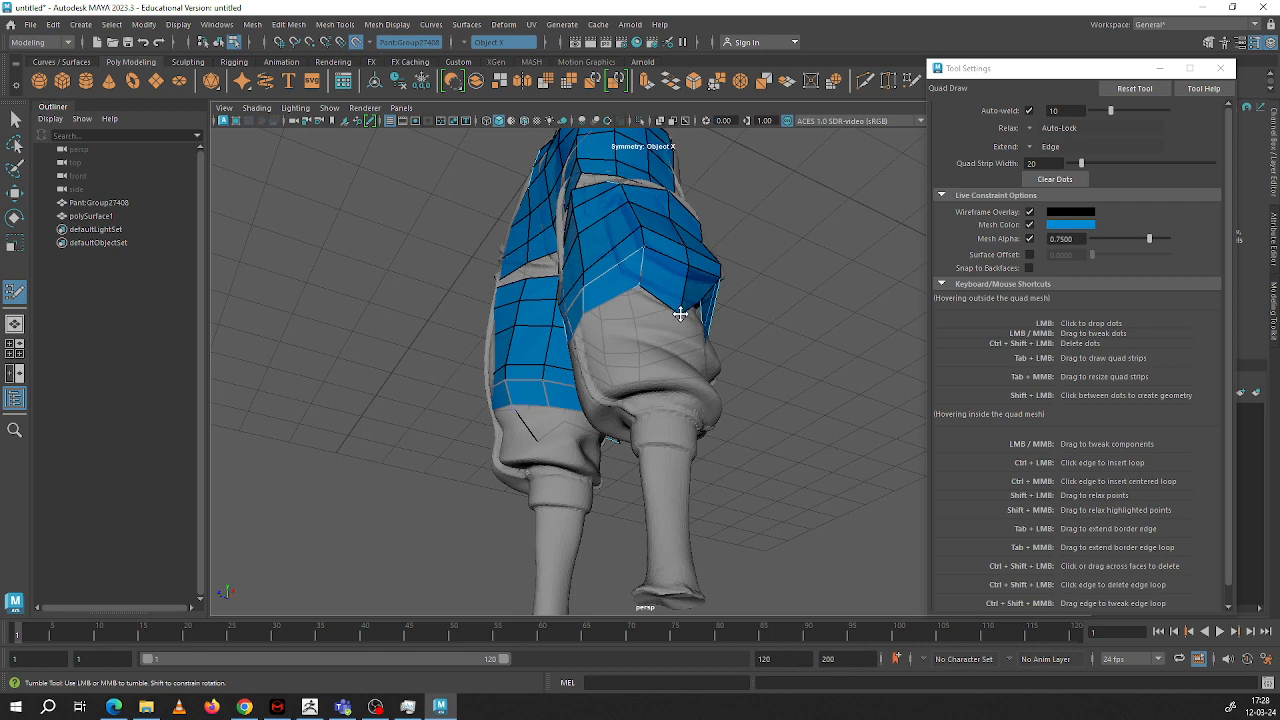
Step: Extend the leg mesh another row below the cargo pockets toward the cuffs and relax the new quads
alt+drag(677, 295, 607, 326)
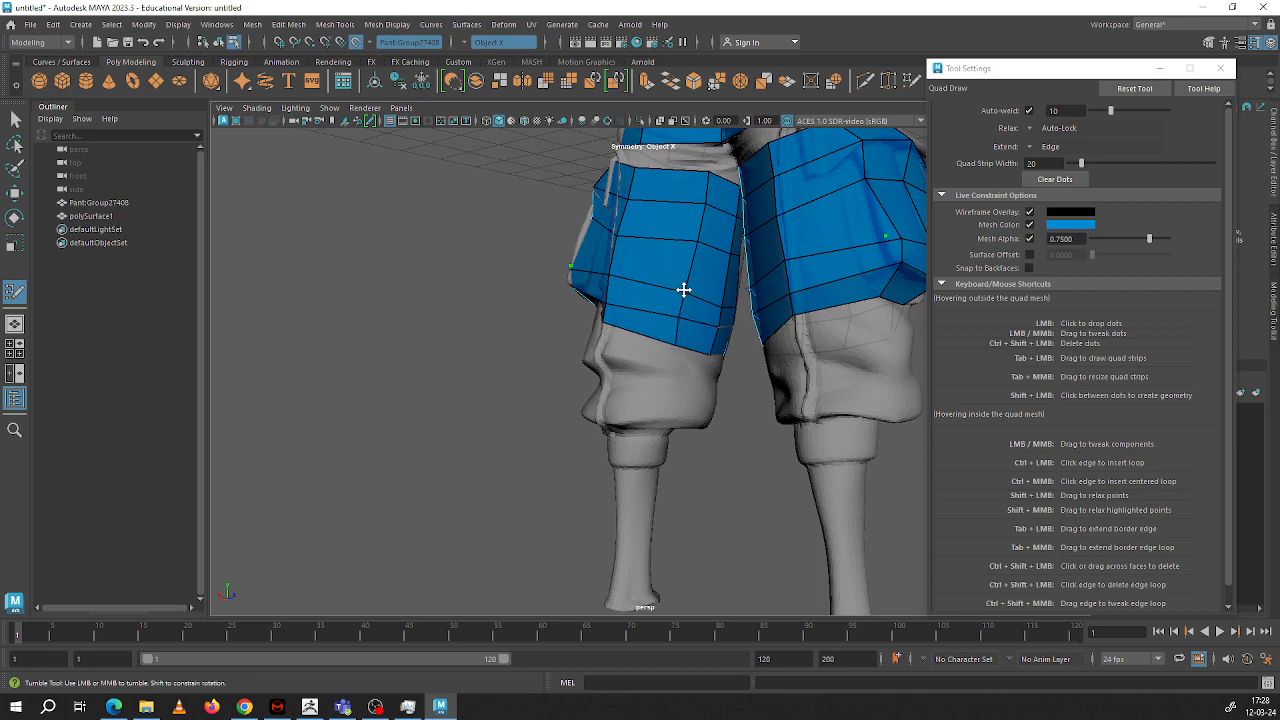
alt+drag(683, 290, 642, 360)
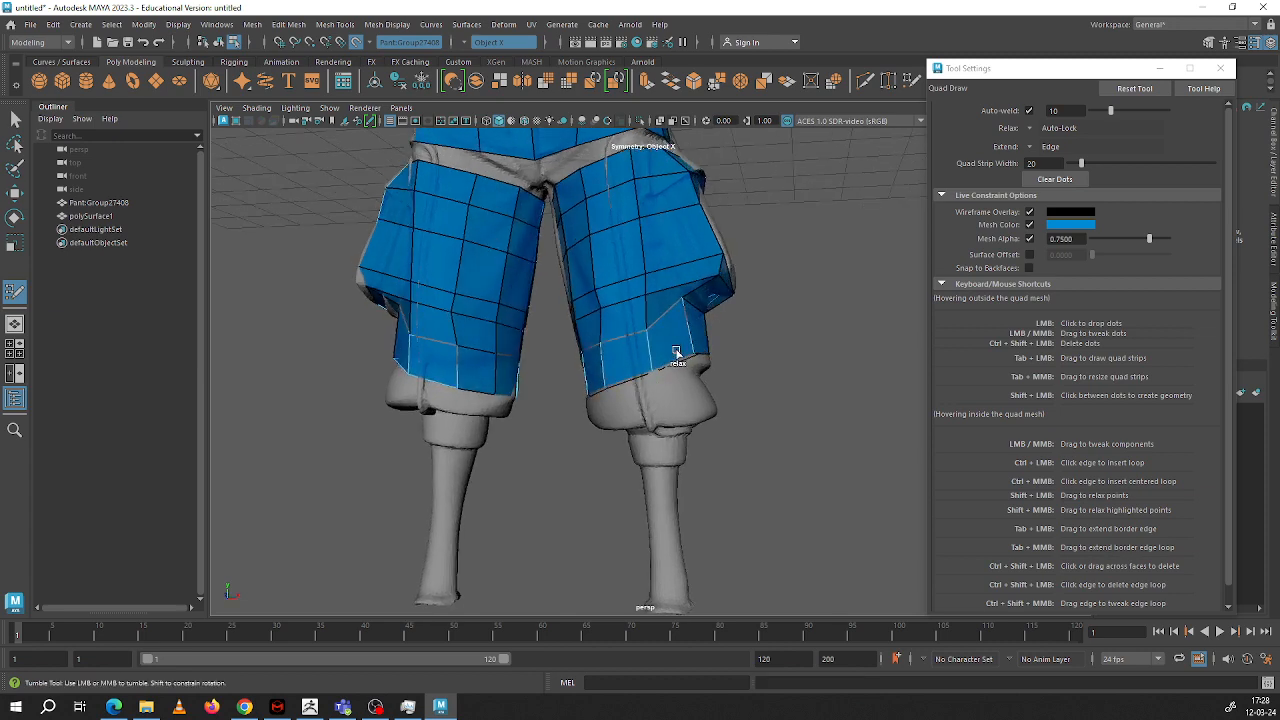
alt+drag(696, 352, 636, 371)
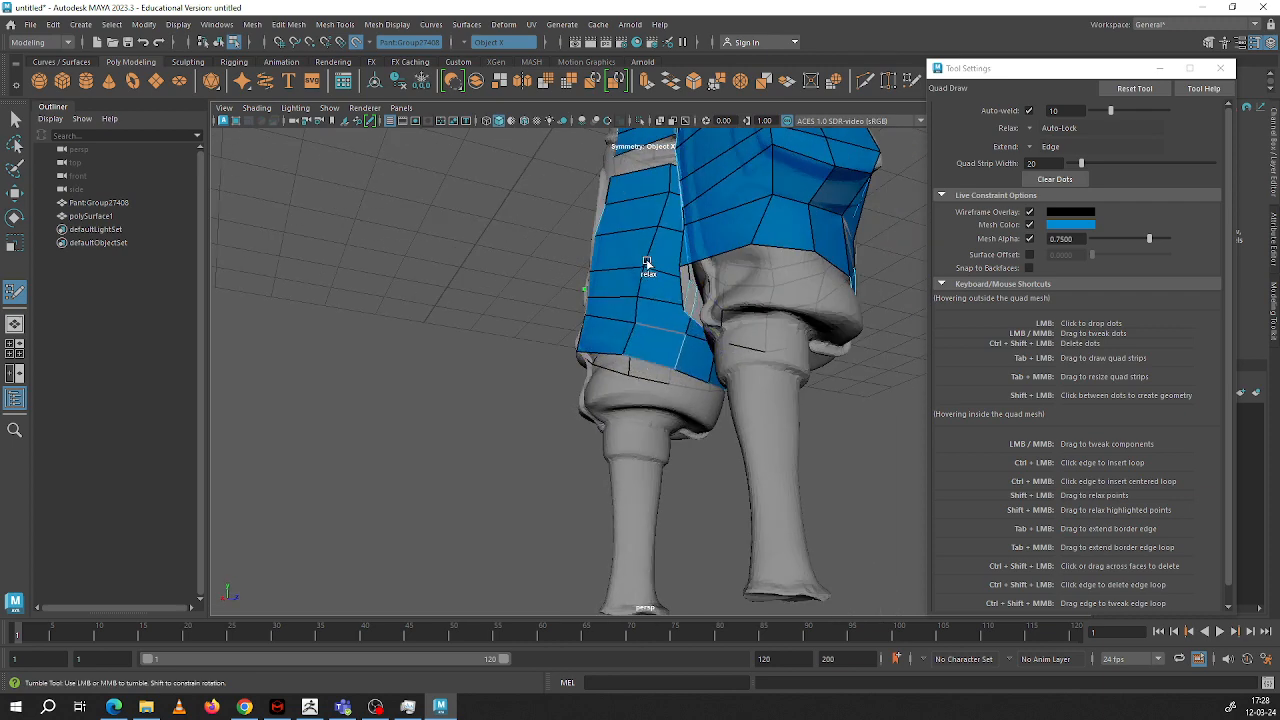
Step: Relax the quads on both legs and extend the mesh down over the bulging cuffs to their lower edge
mouse_move(650, 258)
alt+mouse_down()
mouse_move(649, 306)
mouse_move(605, 316)
mouse_move(657, 280)
mouse_move(626, 318)
alt+mouse_up()
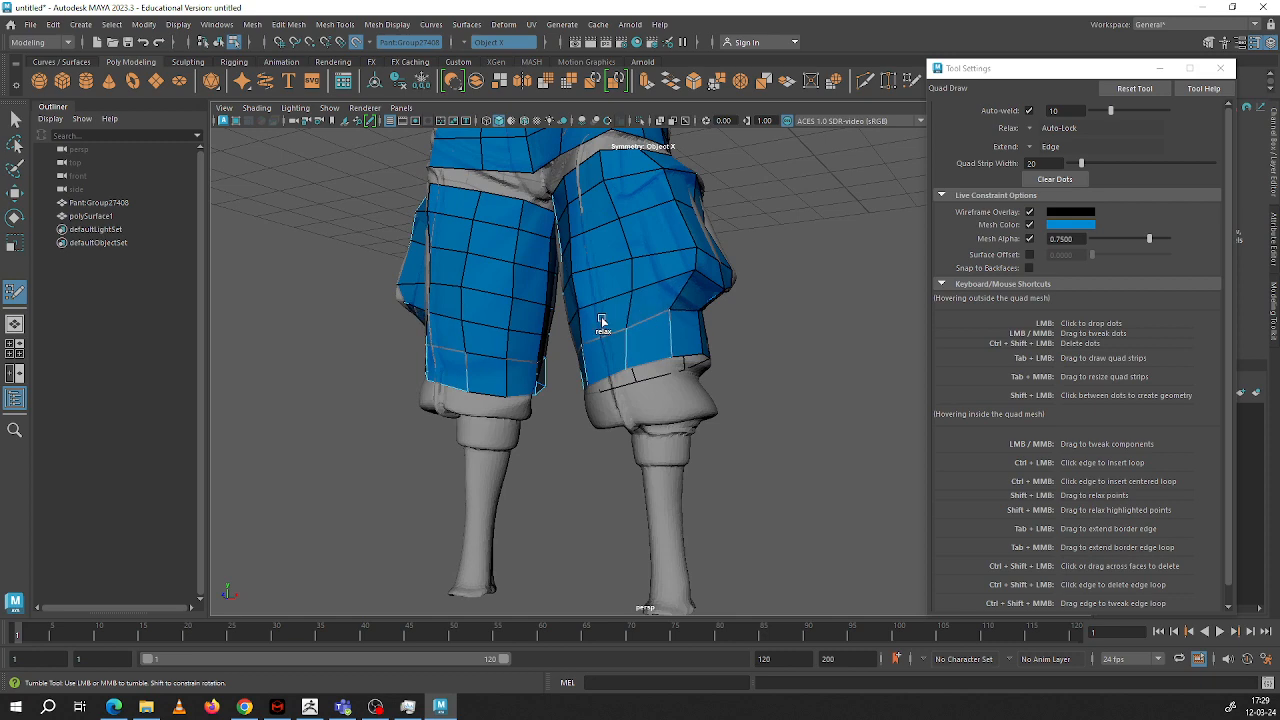
alt+drag(634, 214, 474, 271)
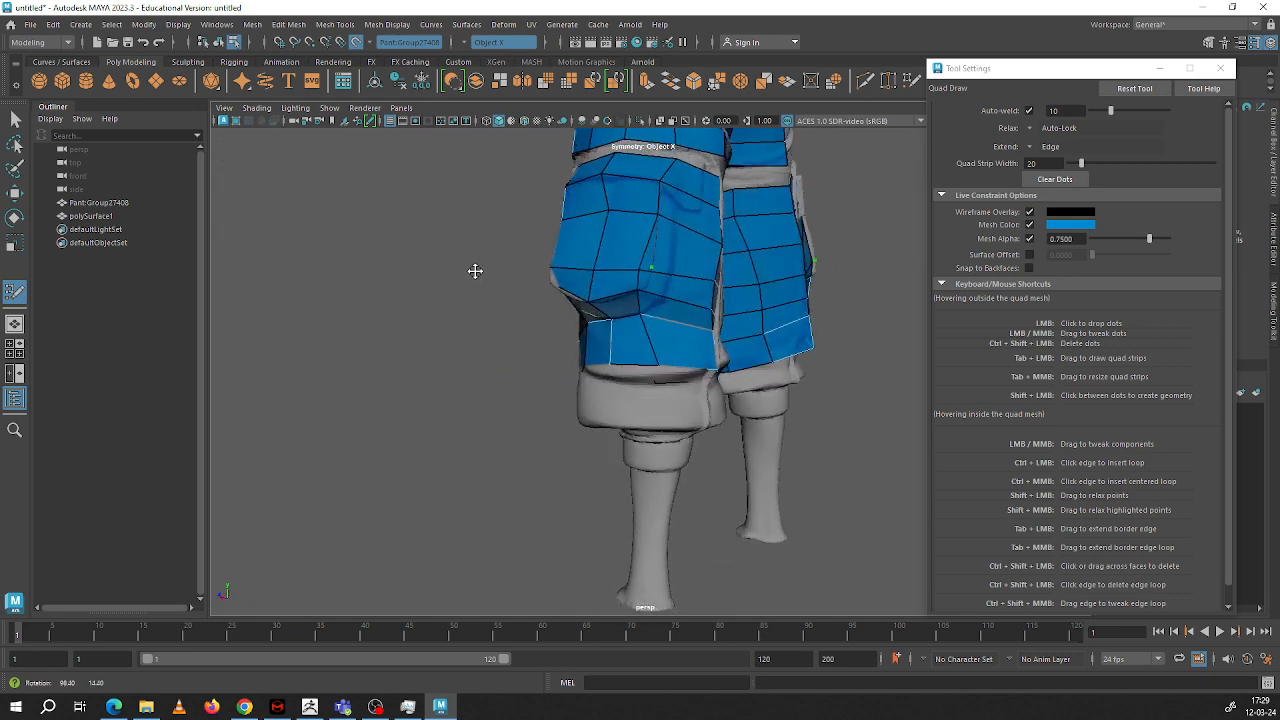
mouse_move(677, 317)
alt+mouse_down()
mouse_move(671, 286)
mouse_move(686, 309)
alt+mouse_up()
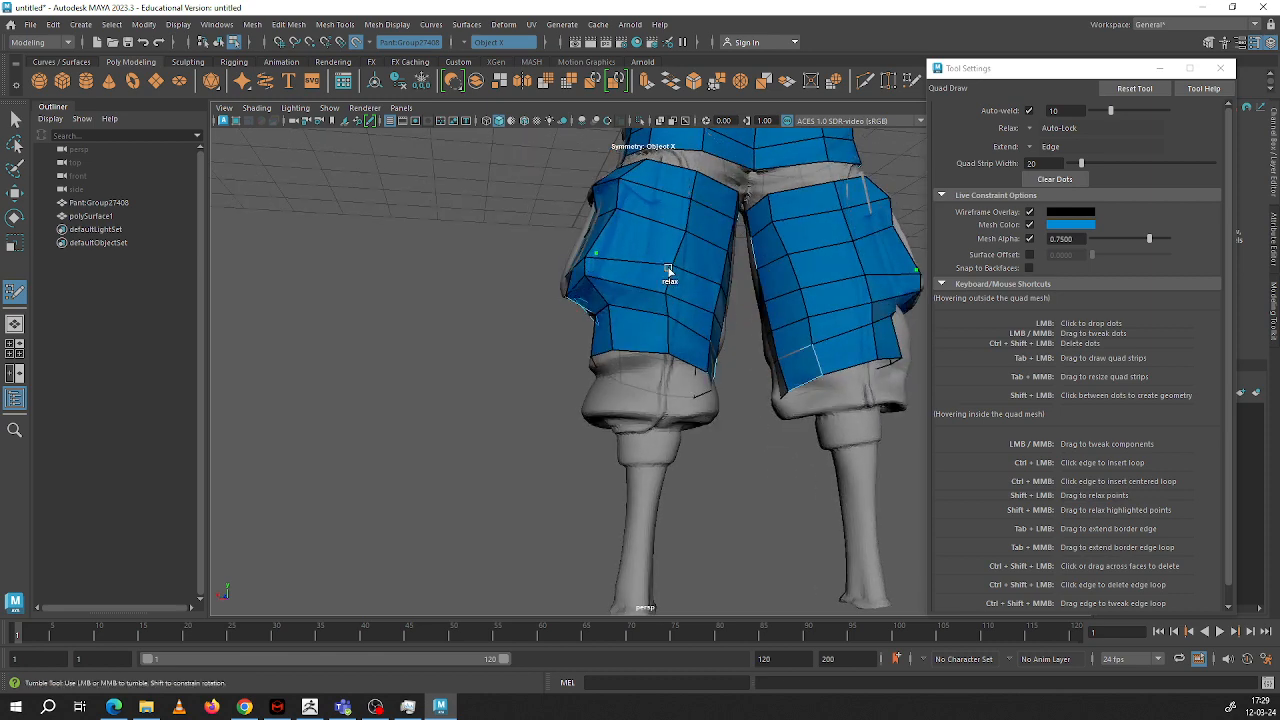
mouse_move(695, 227)
shift+mouse_down()
mouse_move(687, 212)
mouse_move(608, 214)
mouse_move(608, 257)
mouse_move(723, 263)
mouse_move(698, 286)
mouse_move(529, 306)
mouse_move(566, 266)
mouse_move(669, 322)
mouse_move(660, 297)
mouse_move(786, 294)
shift+mouse_up()
alt+right_drag(786, 294, 705, 575)
alt+middle_drag(705, 575, 651, 321)
alt+drag(676, 316, 582, 322)
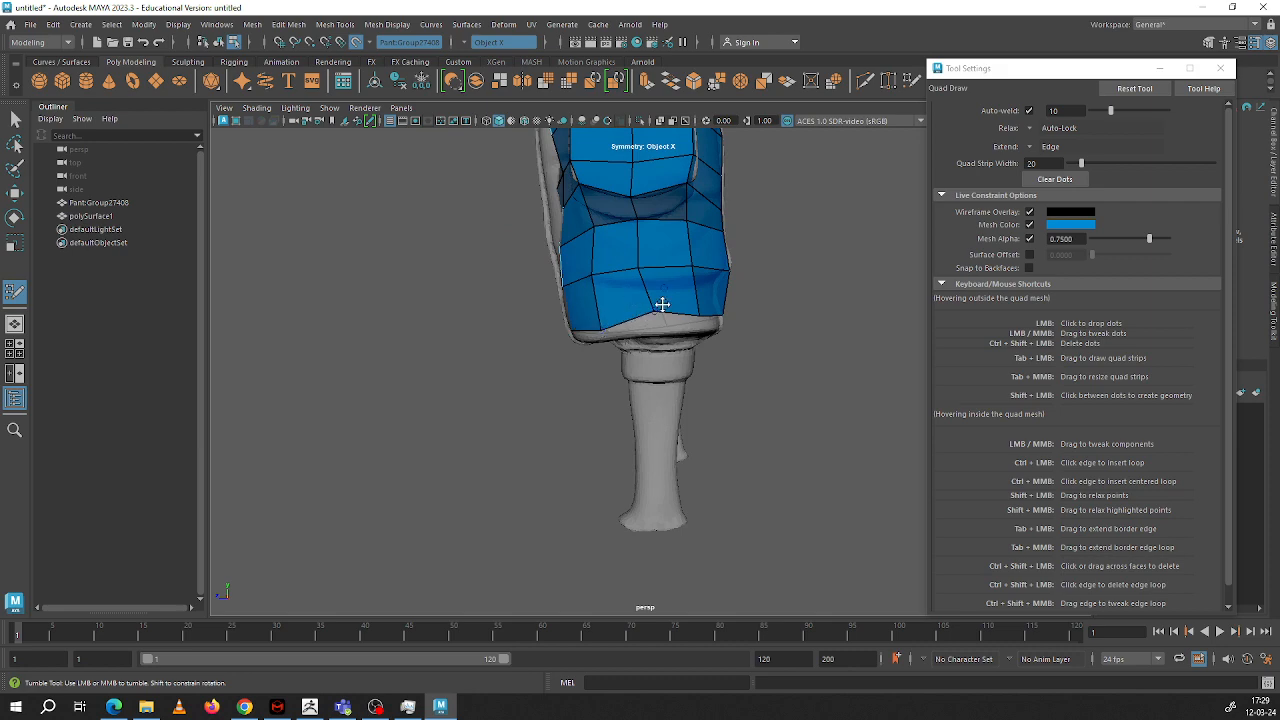
alt+drag(671, 321, 660, 289)
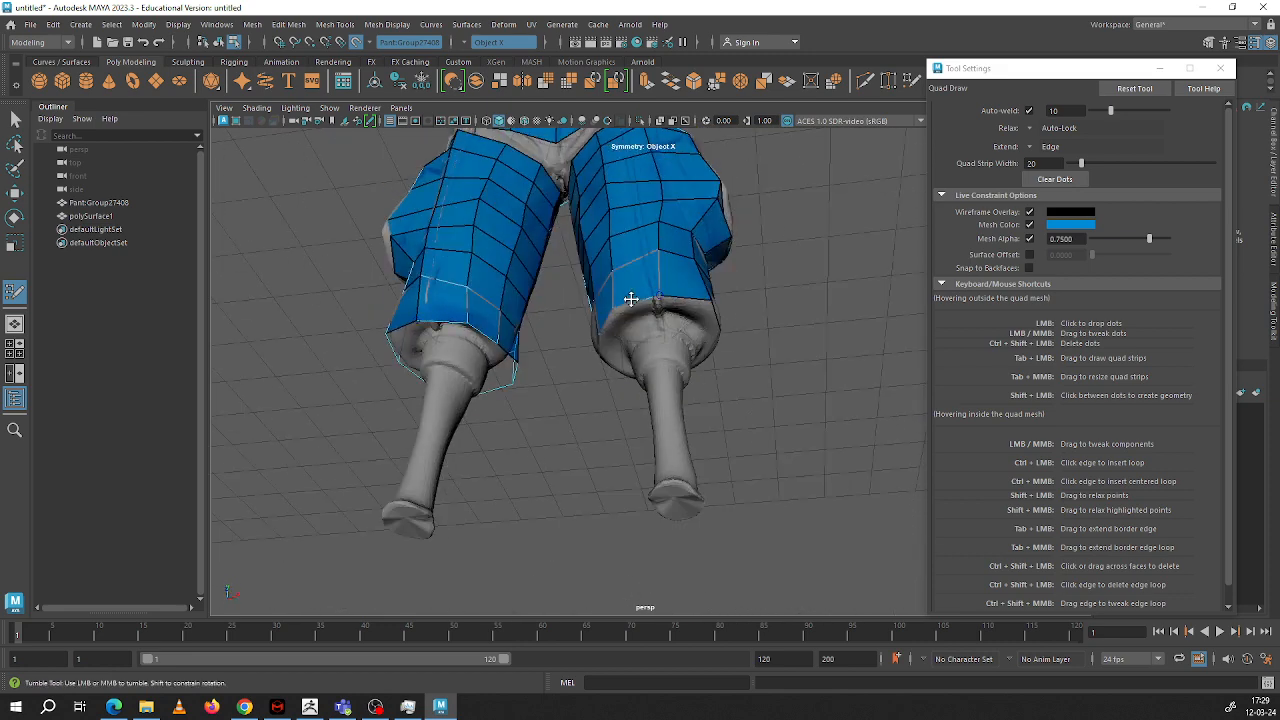
Step: Extend the border loop inward beneath the cuffs so a tapered row of quads reaches the narrow lower legs
mouse_move(631, 299)
middle_down()
mouse_move(651, 323)
mouse_move(647, 345)
middle_up()
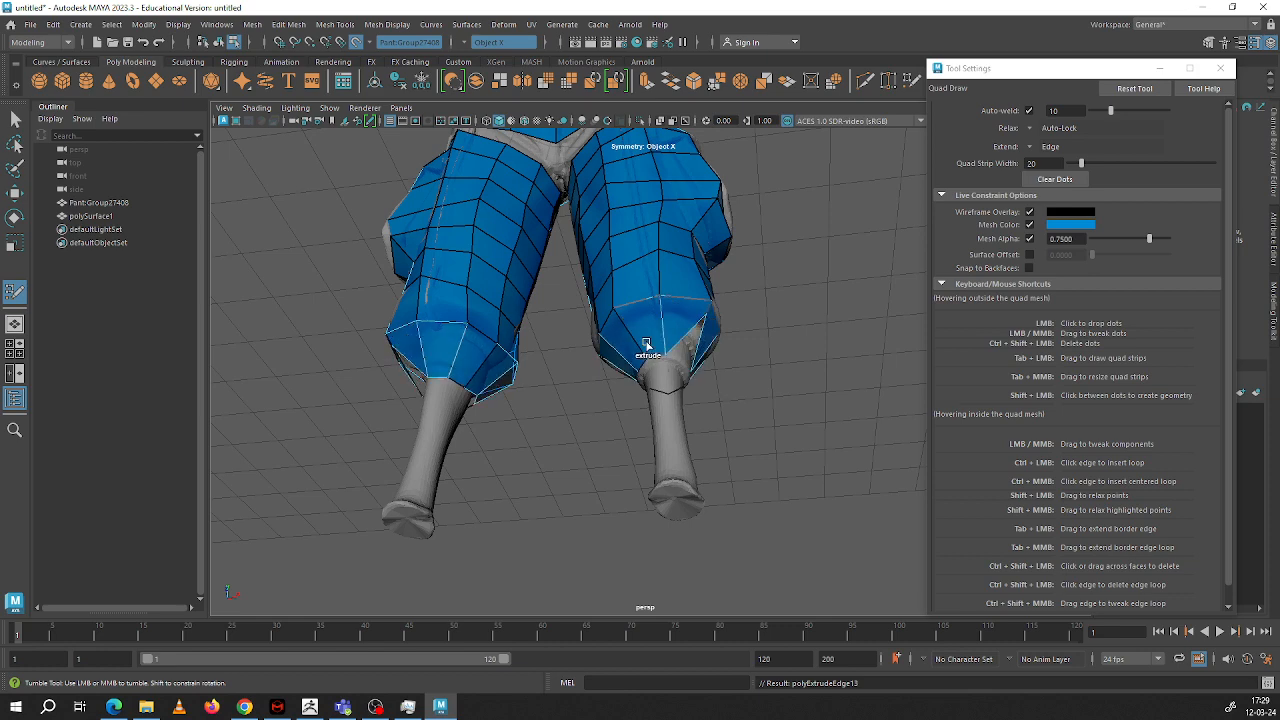
alt+drag(643, 349, 737, 377)
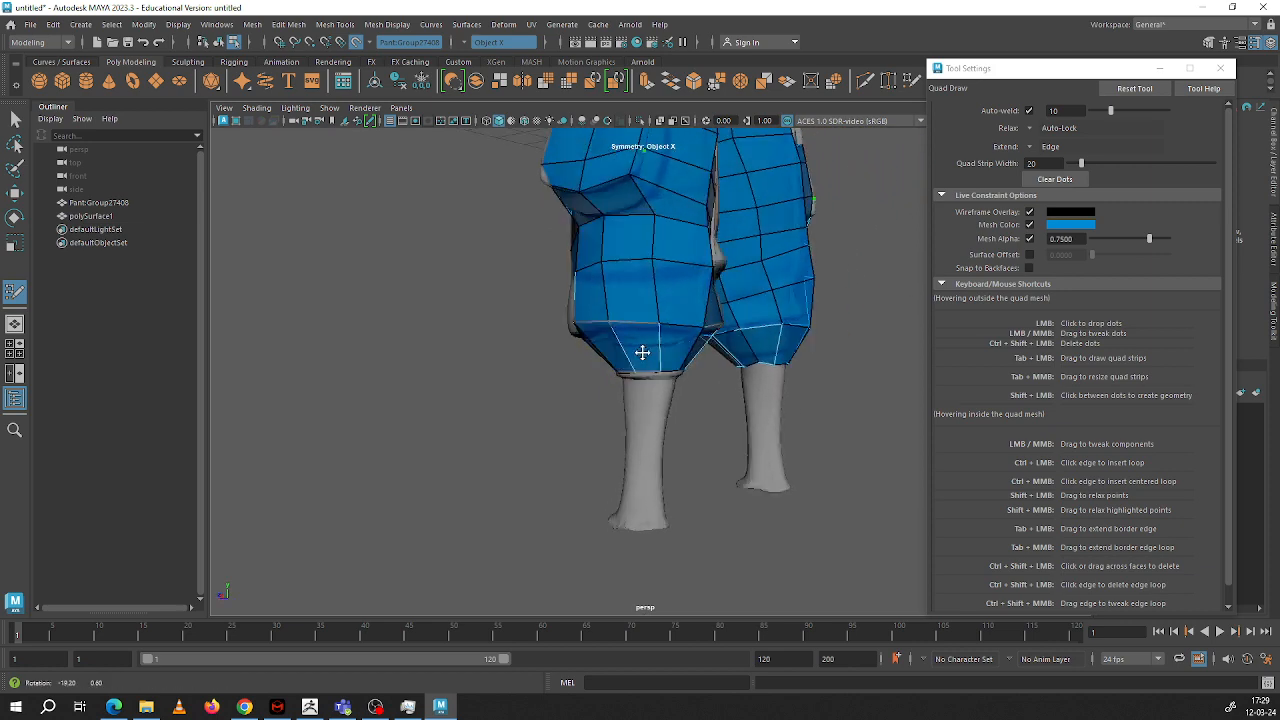
alt+drag(642, 352, 661, 390)
middle_drag(660, 376, 659, 390)
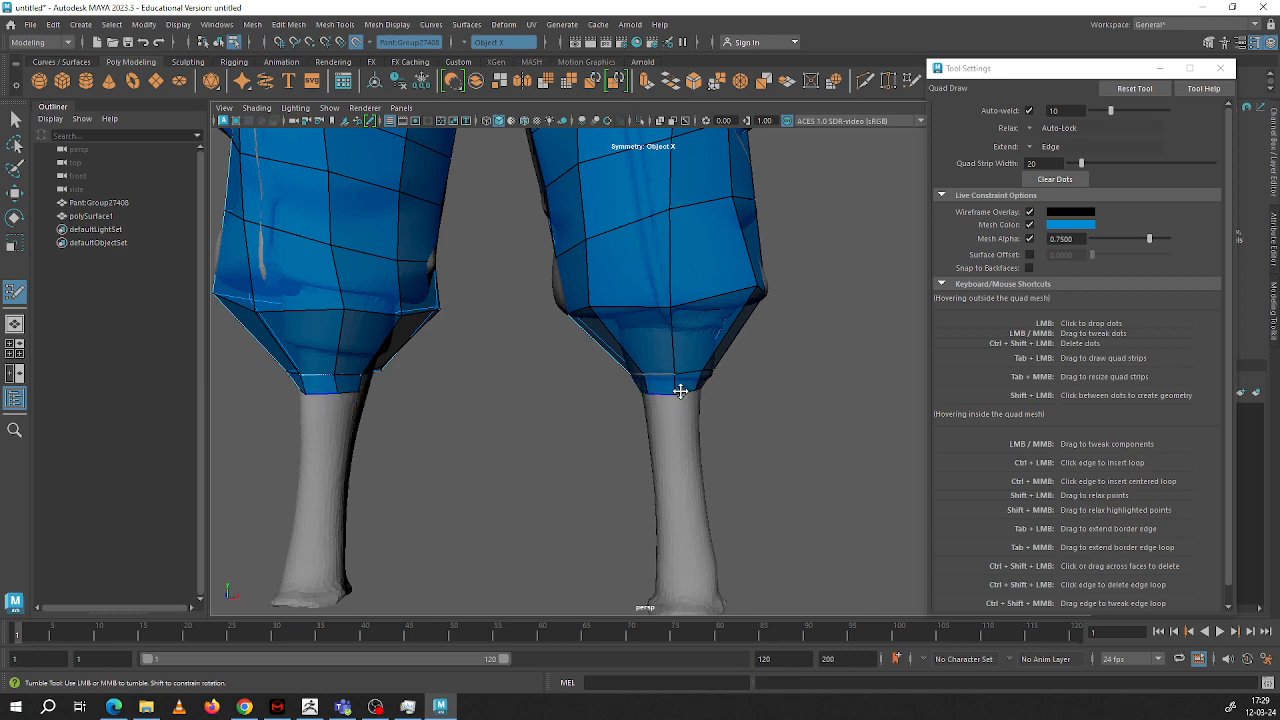
alt+drag(677, 380, 371, 383)
alt+drag(633, 388, 640, 362)
key(ctrl+z)
Step: Extend a short row below the cuff taper and further rows down both lower legs toward the flared ankle hems
middle_drag(636, 364, 630, 397)
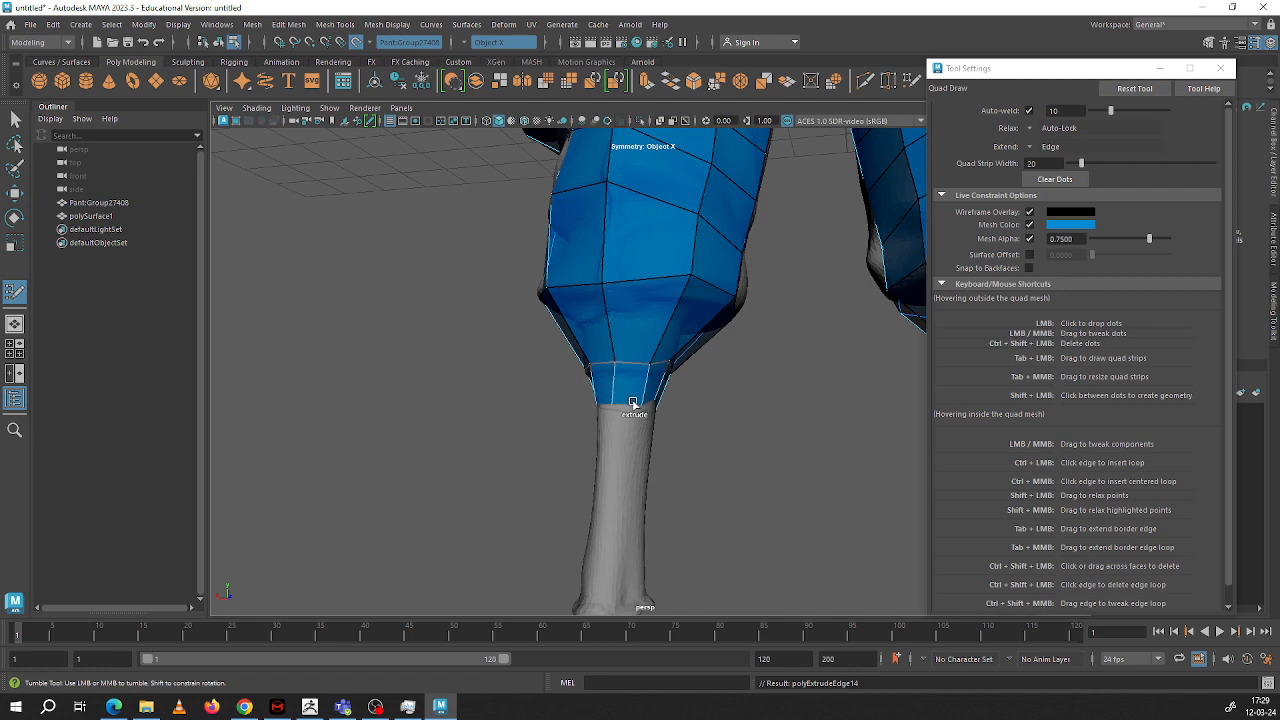
alt+drag(617, 394, 761, 404)
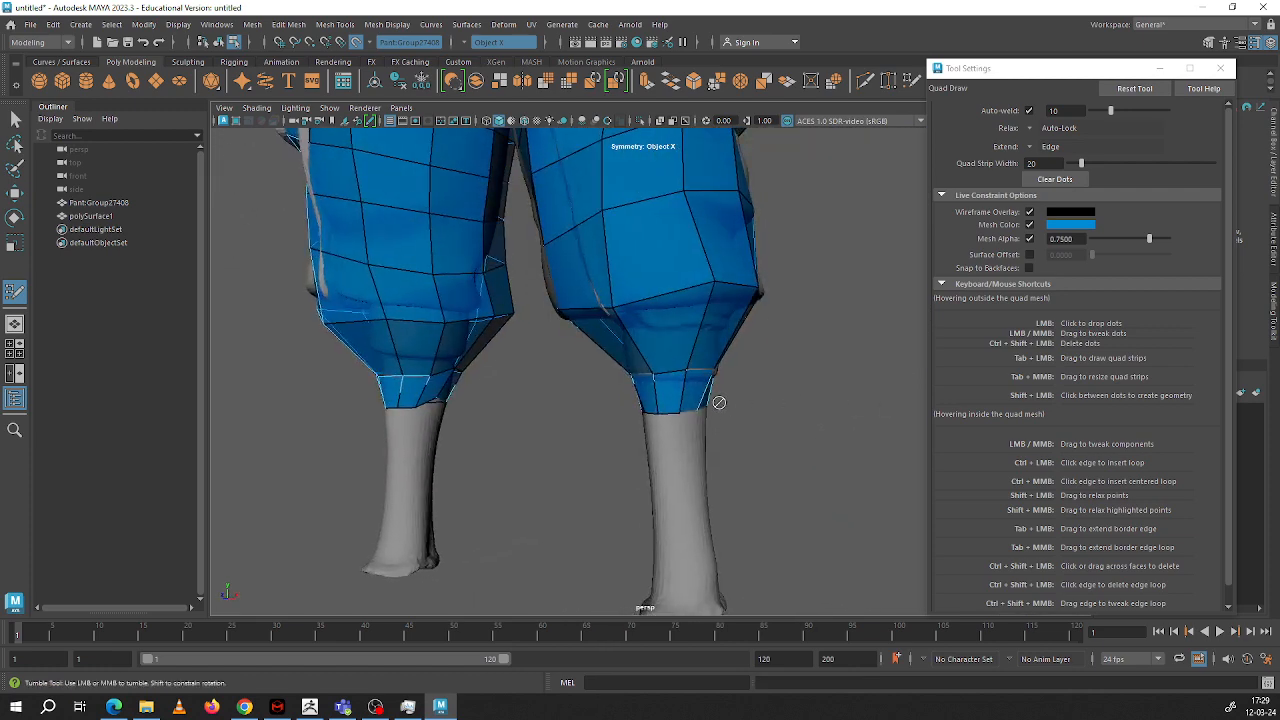
alt+drag(718, 402, 554, 403)
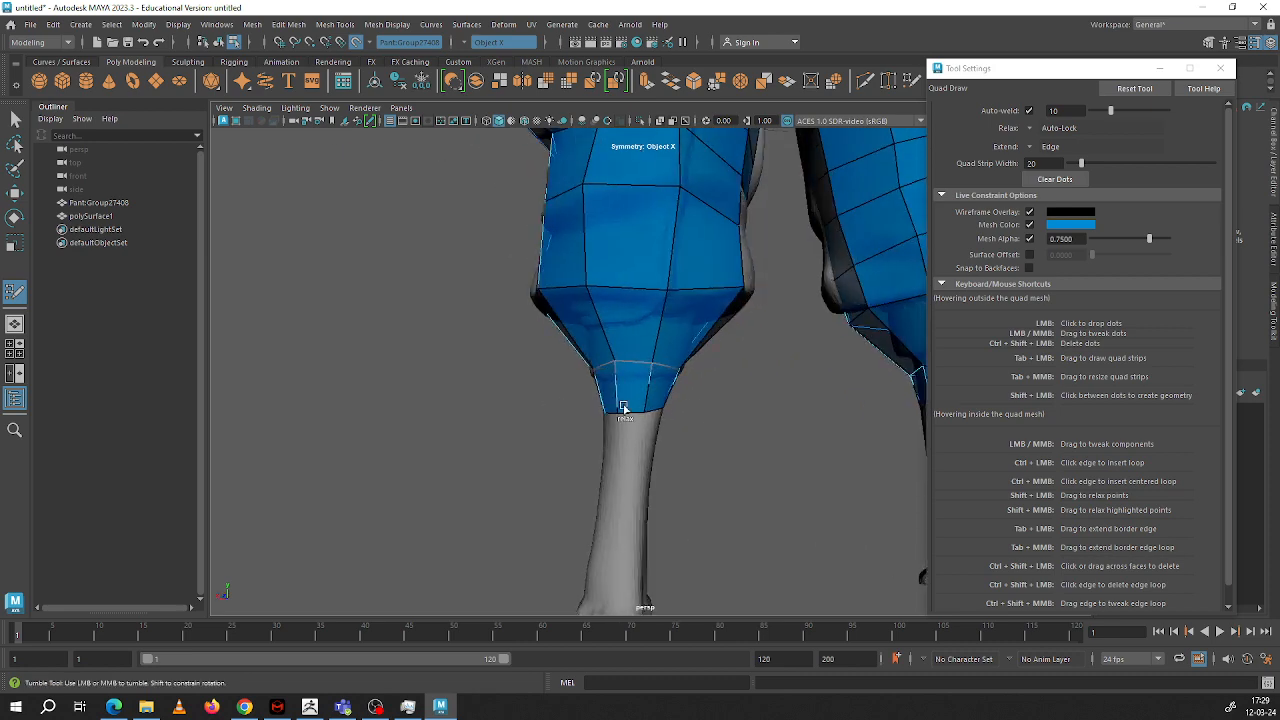
alt+drag(711, 407, 526, 408)
alt+middle_drag(584, 400, 532, 296)
drag(640, 341, 645, 532)
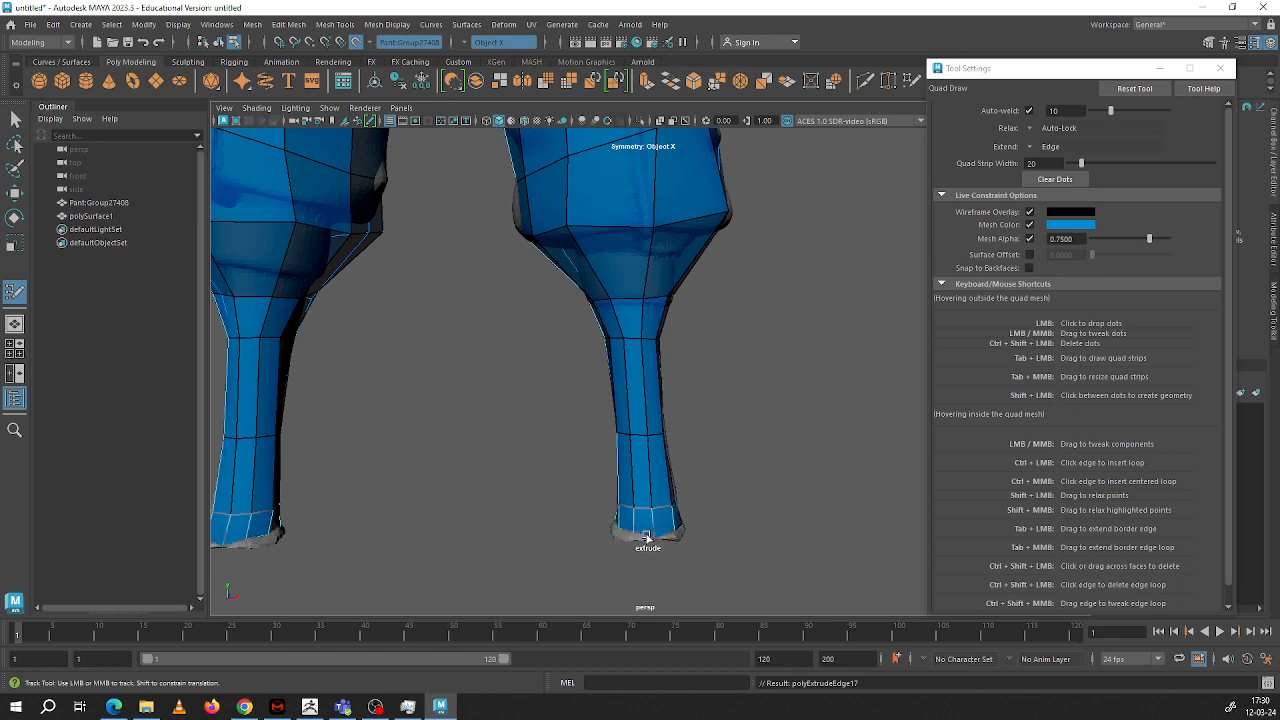
middle_drag(646, 535, 648, 536)
alt+drag(686, 503, 740, 526)
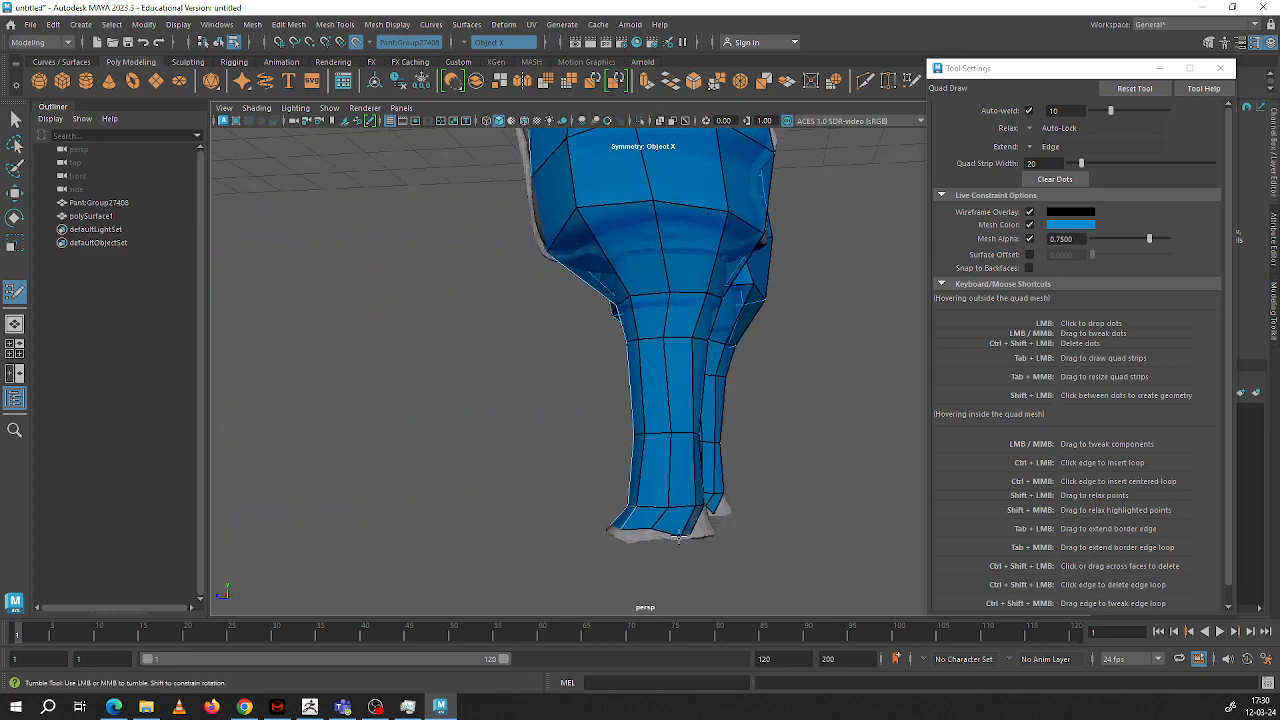
key(ctrl+z)
key(ctrl+z)
Step: Extend a short row to just above the flared ankle hems and relax the lower-leg loops into even spacing
middle_drag(690, 509, 689, 524)
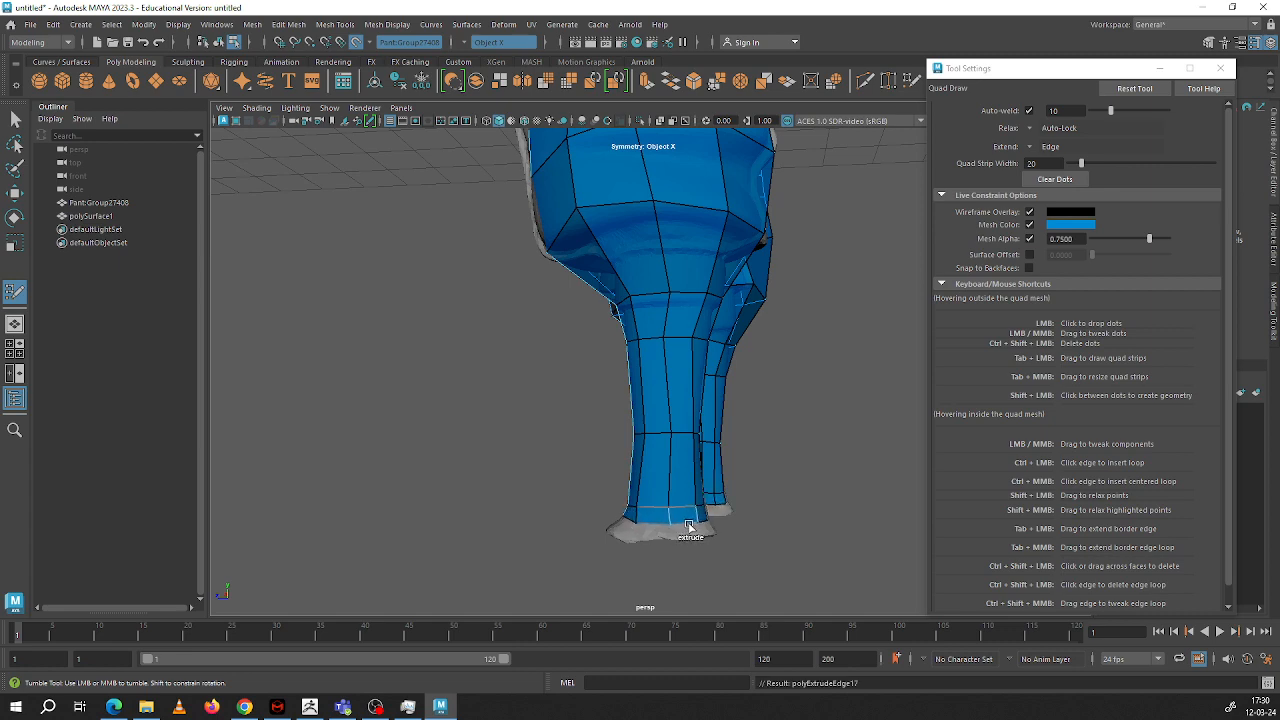
alt+drag(652, 519, 842, 514)
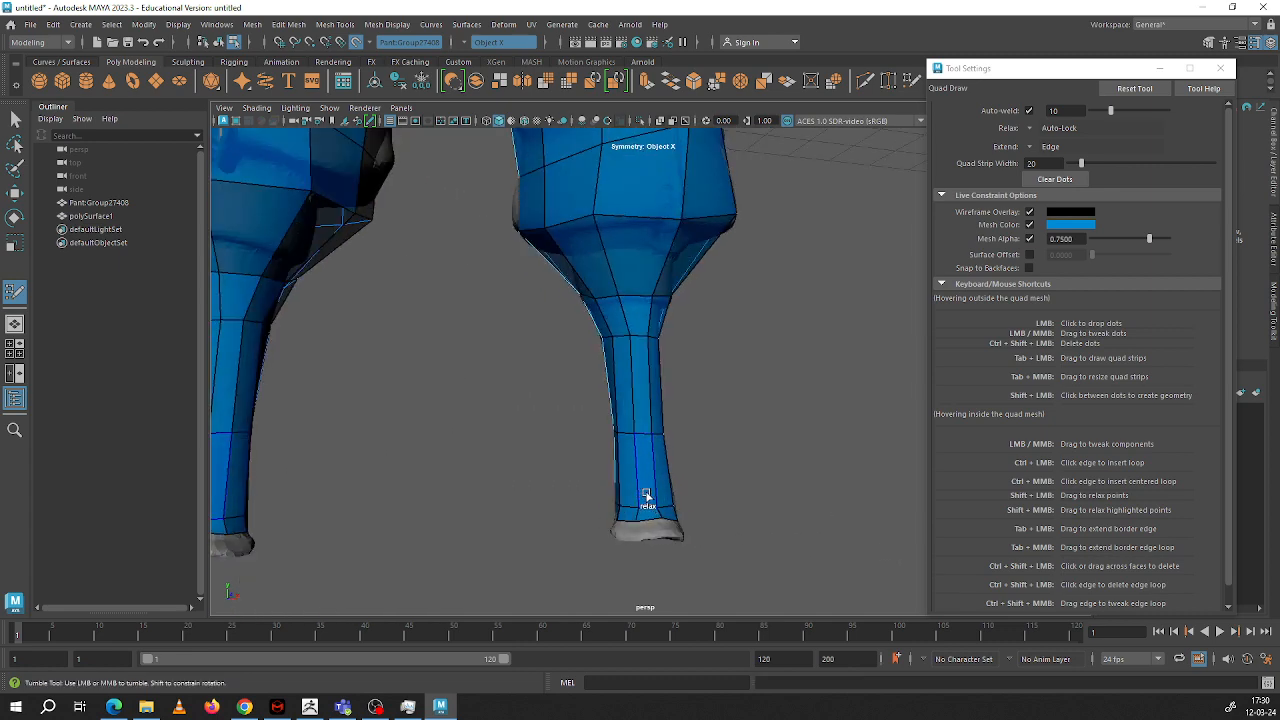
mouse_move(653, 504)
shift+mouse_down()
mouse_move(687, 487)
mouse_move(770, 482)
shift+mouse_up()
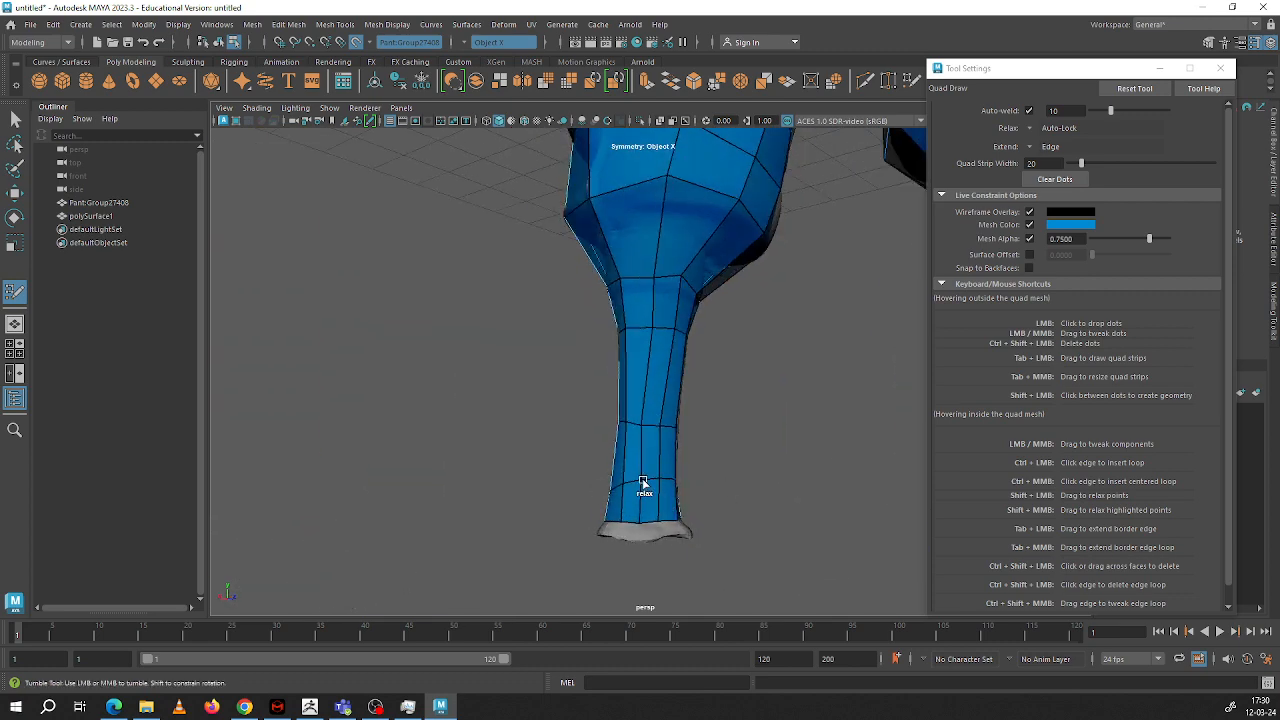
alt+drag(643, 483, 790, 484)
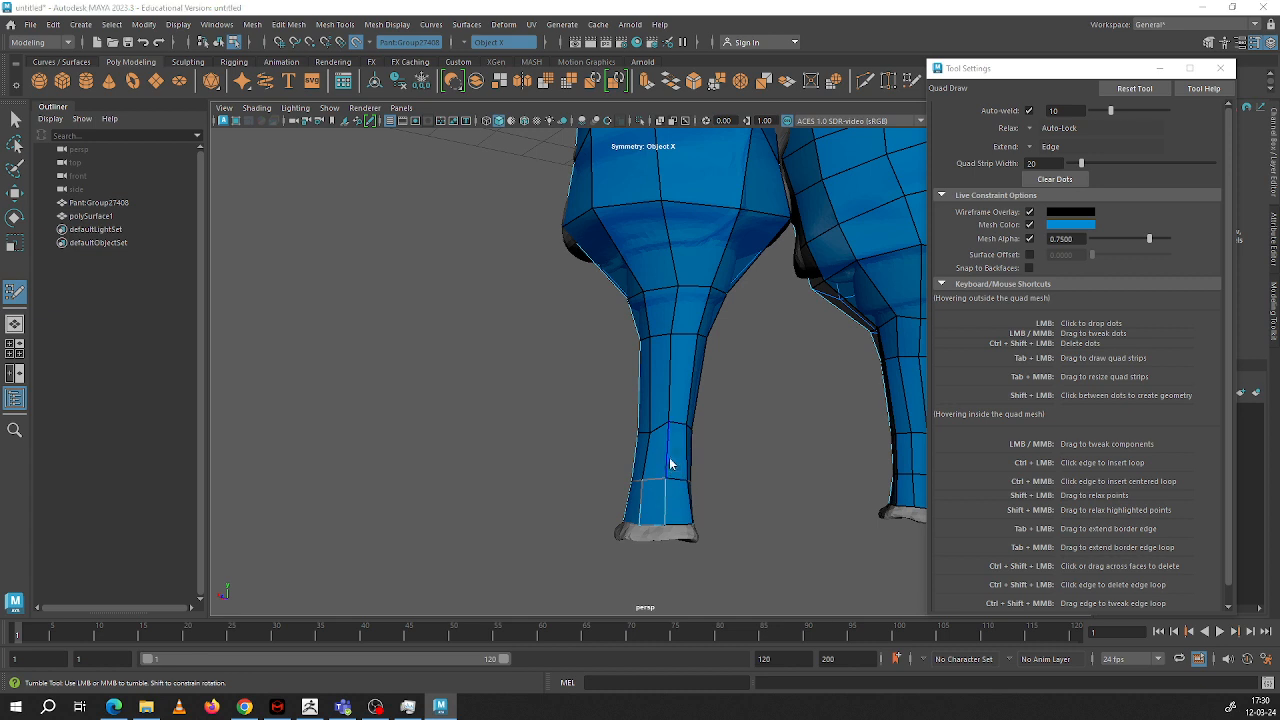
key(space)
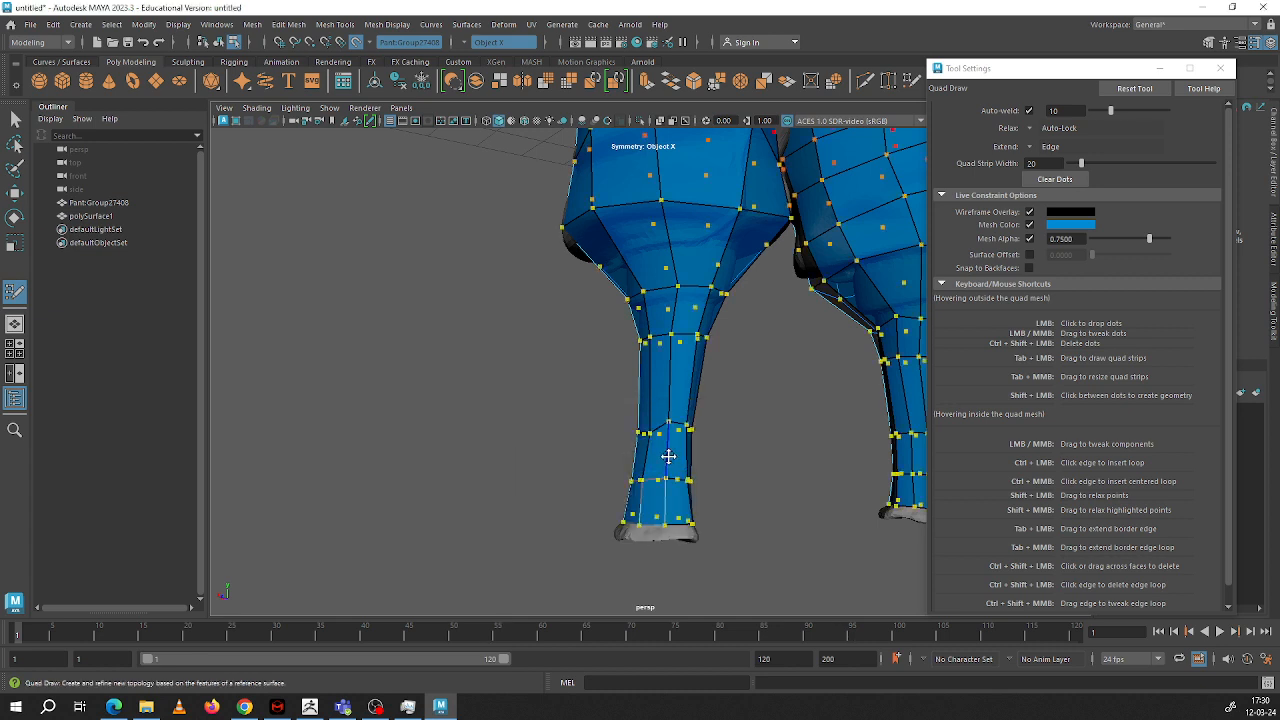
drag(668, 456, 726, 463)
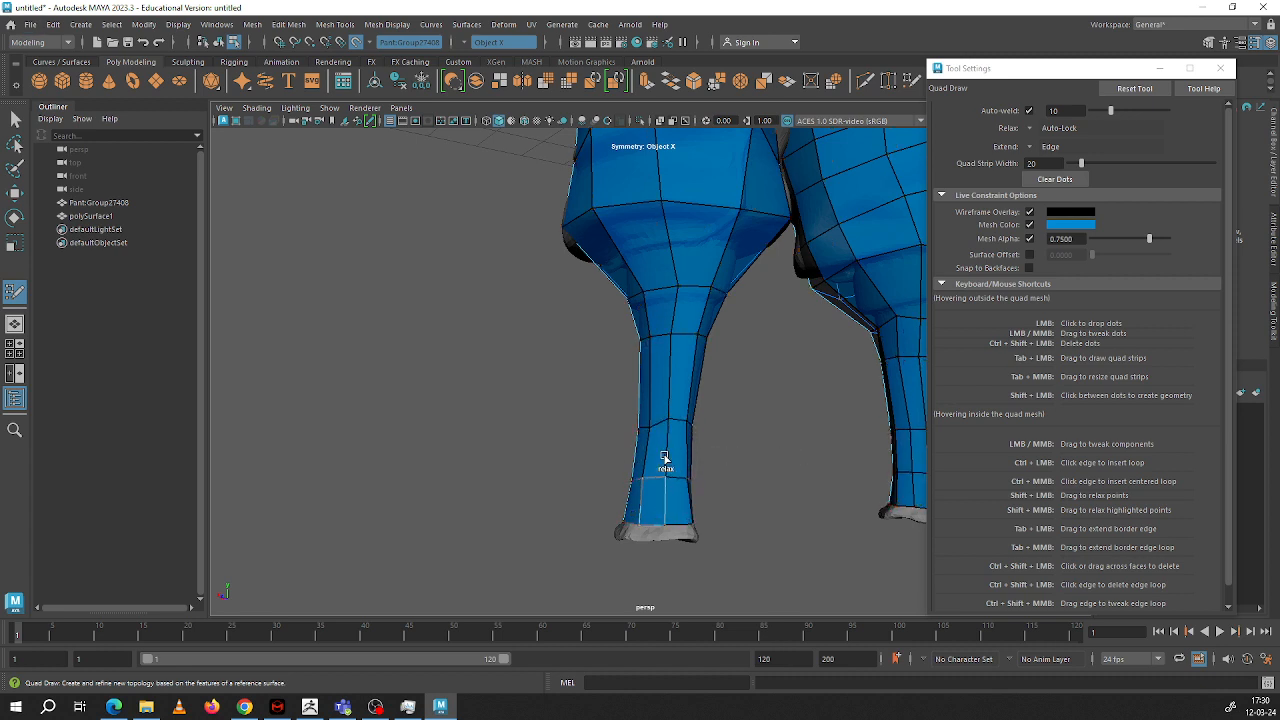
alt+drag(640, 417, 791, 409)
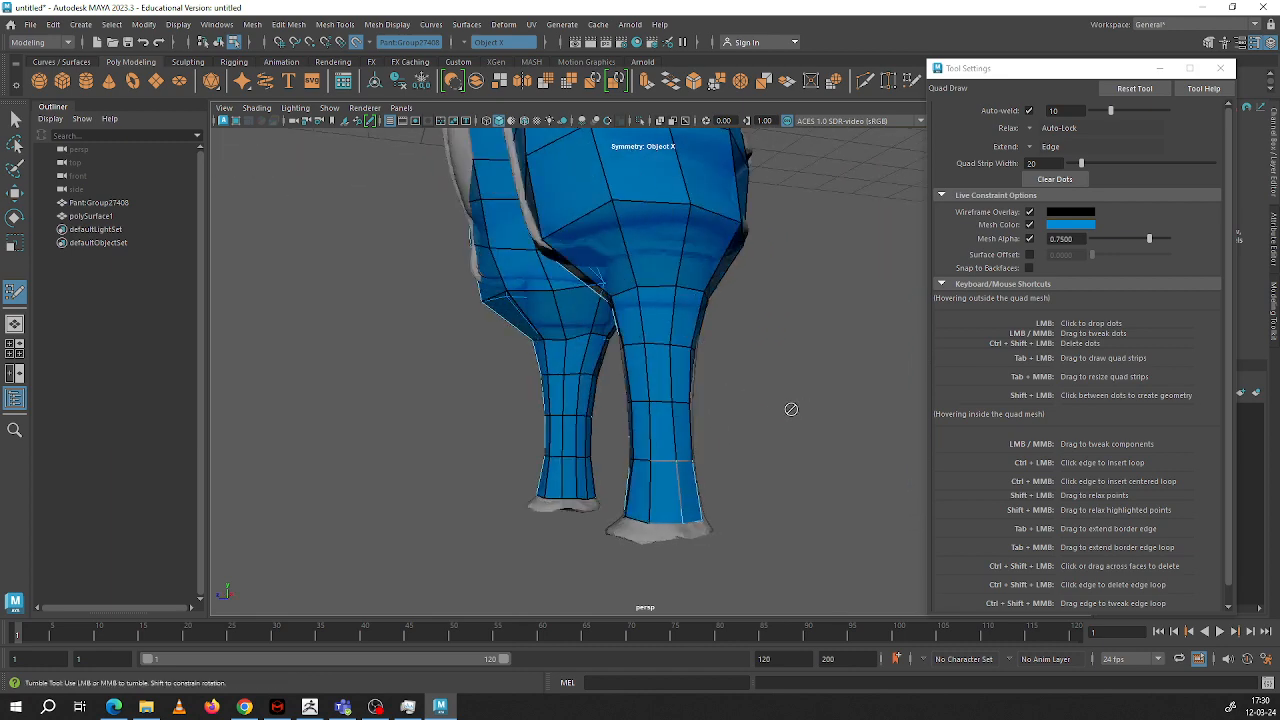
alt+drag(625, 420, 642, 420)
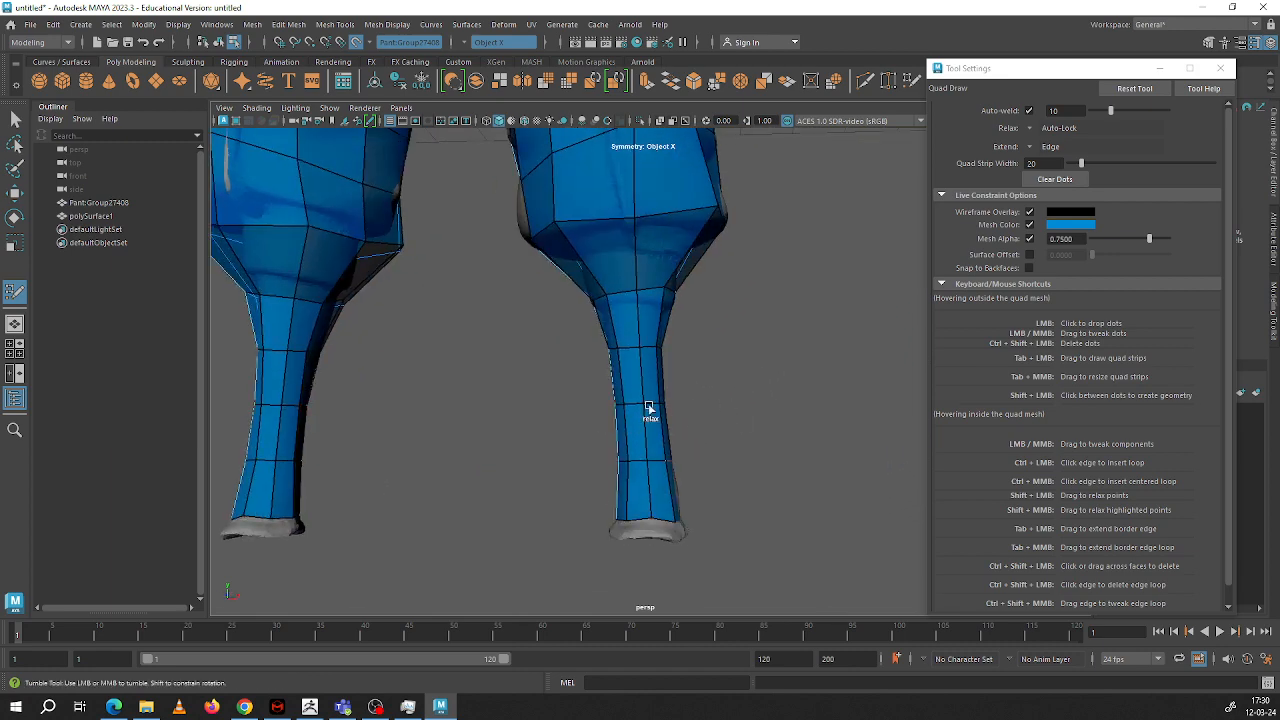
Step: Examine the new quads on the lower legs, cargo pockets and hips from several angles
alt+middle_drag(649, 408, 694, 437)
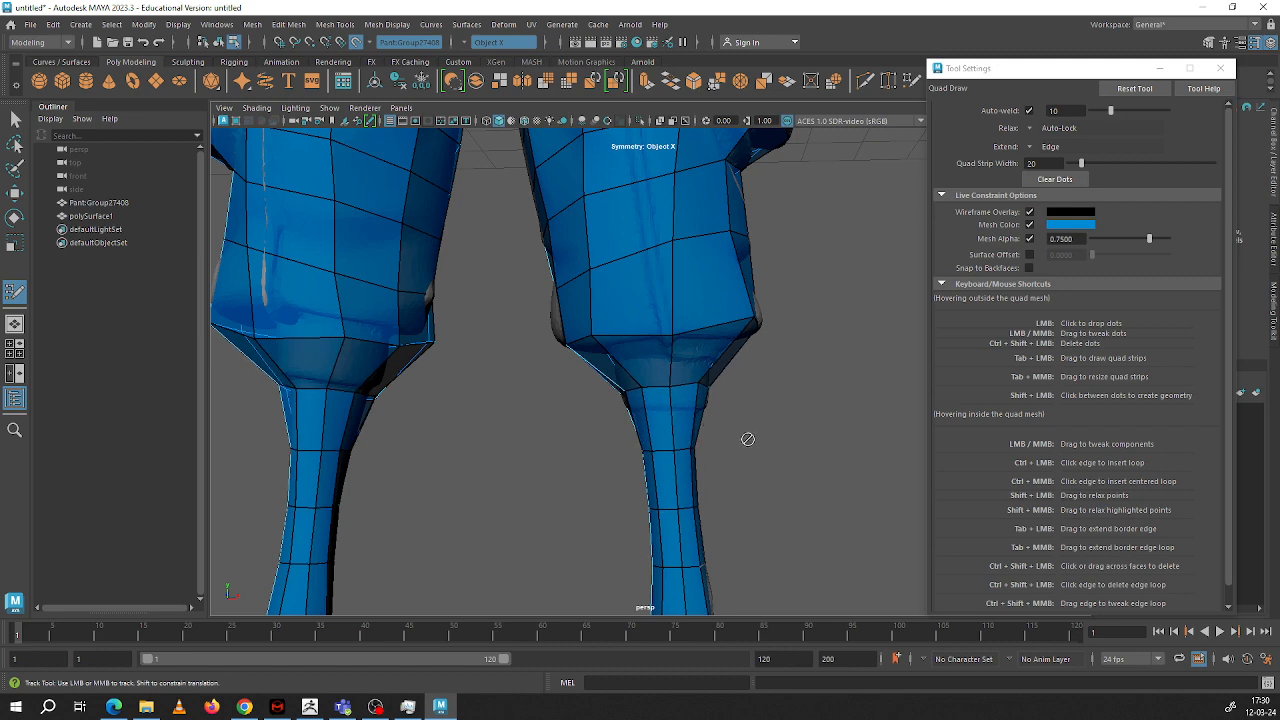
alt+right_drag(748, 439, 671, 323)
alt+middle_drag(671, 323, 669, 418)
alt+middle_drag(629, 273, 634, 433)
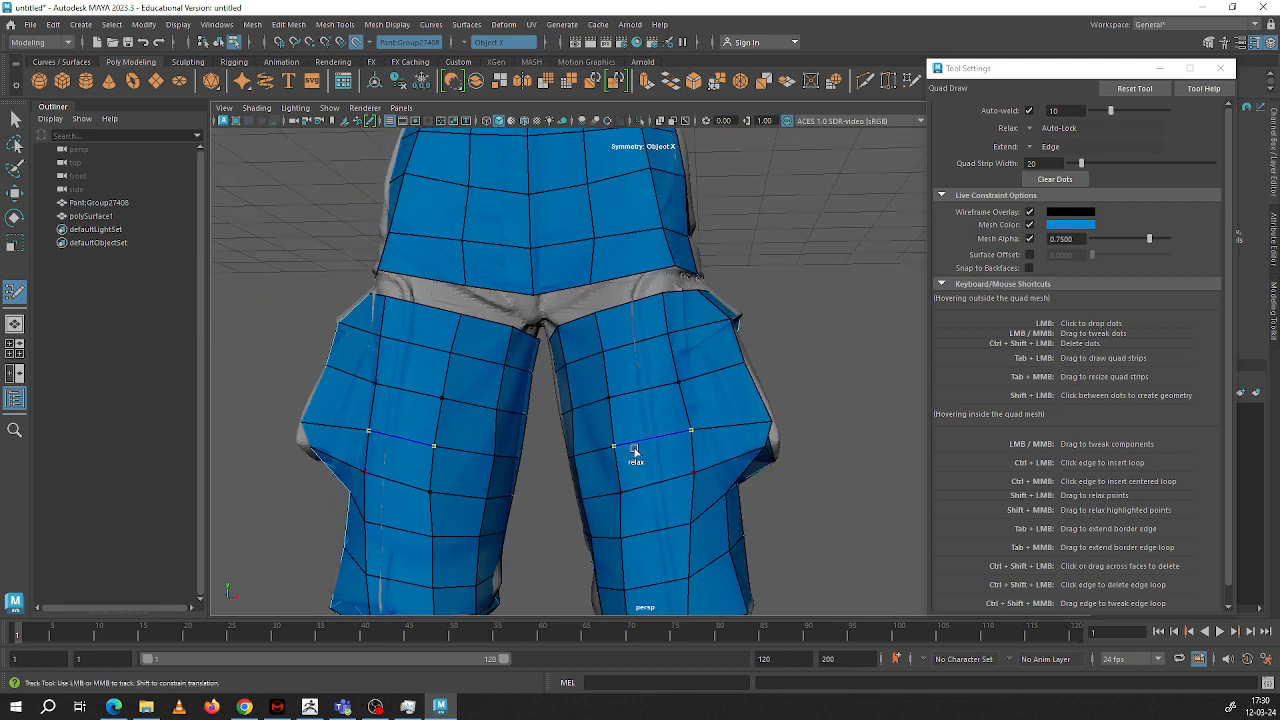
alt+drag(634, 452, 663, 449)
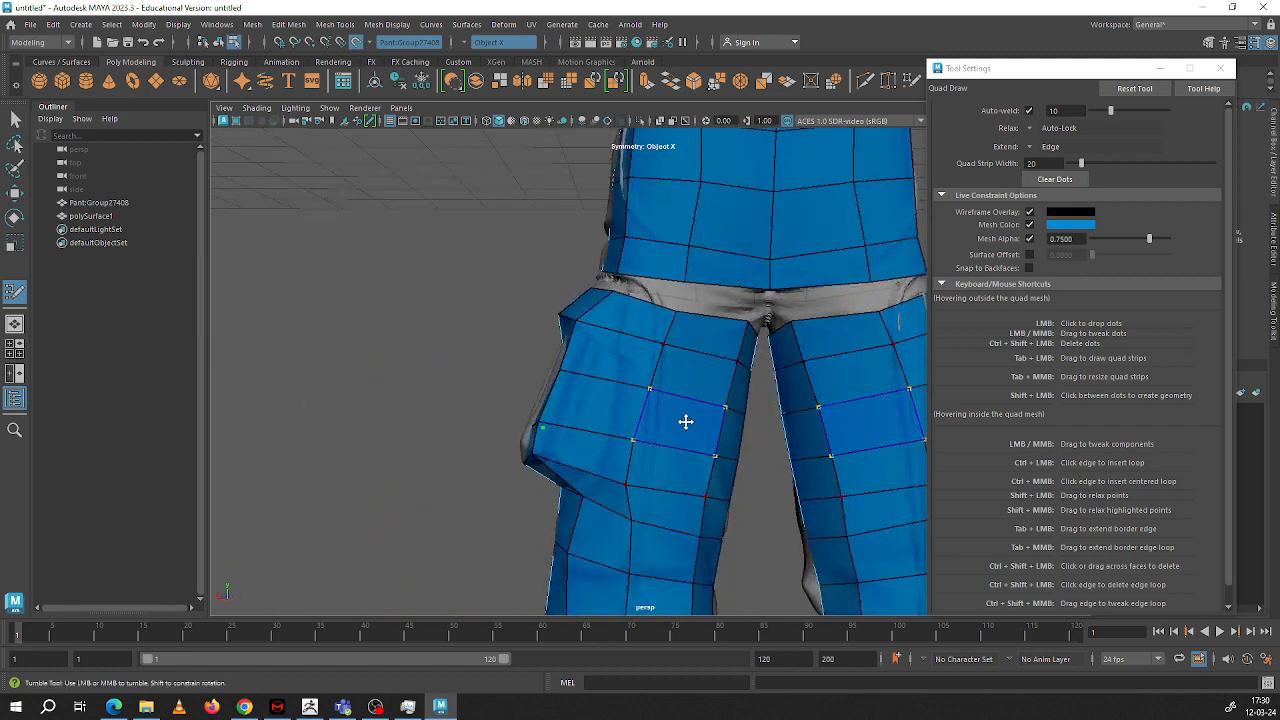
alt+middle_drag(685, 421, 661, 479)
alt+drag(603, 471, 630, 470)
alt+right_drag(630, 470, 566, 352)
mouse_move(566, 352)
alt+mouse_down()
mouse_move(714, 400)
mouse_move(691, 446)
mouse_move(760, 443)
alt+mouse_up()
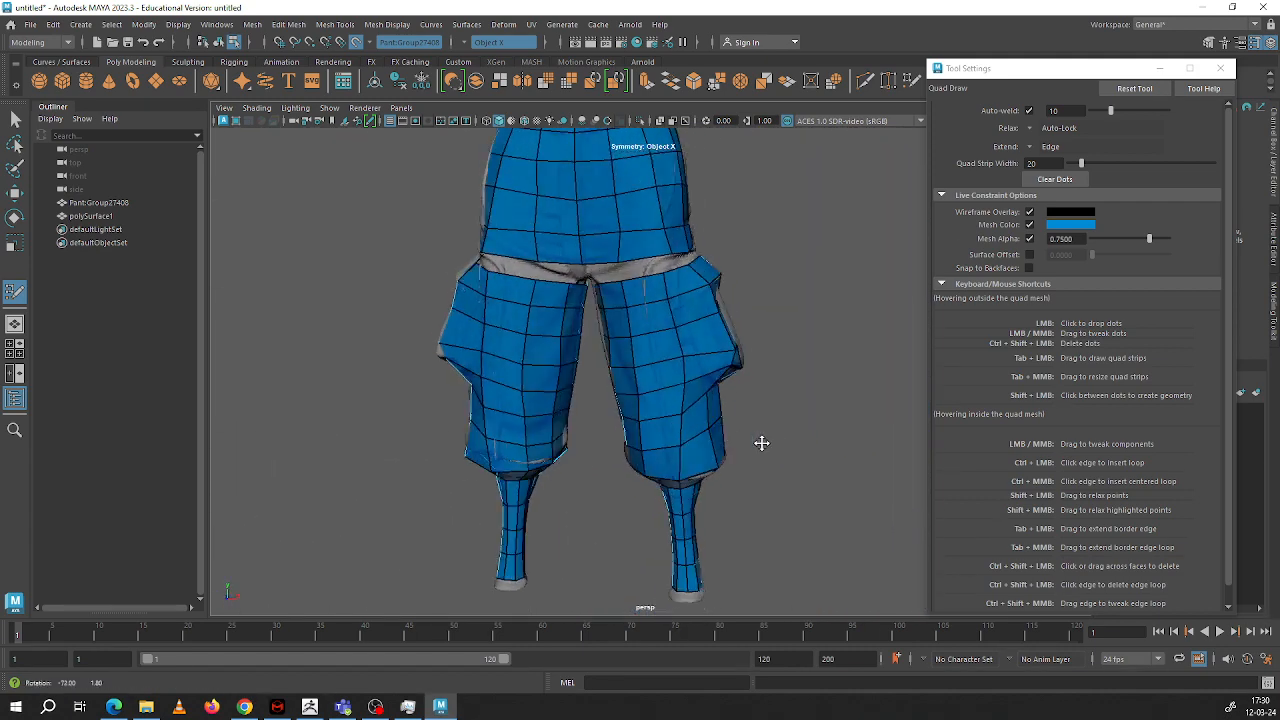
mouse_move(657, 331)
alt+mouse_down()
mouse_move(594, 337)
mouse_move(774, 317)
mouse_move(660, 334)
alt+mouse_up()
alt+right_drag(660, 334, 550, 338)
alt+drag(550, 338, 717, 343)
alt+right_drag(717, 343, 755, 365)
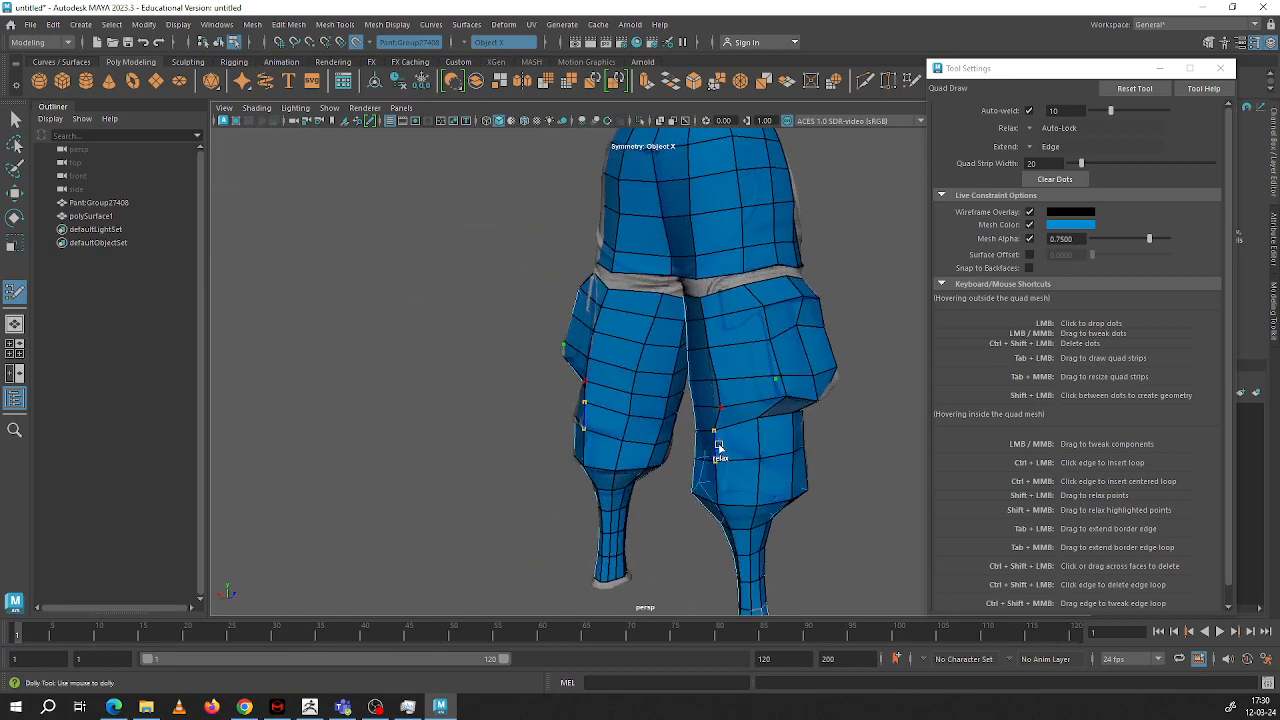
alt+drag(734, 412, 677, 409)
alt+drag(683, 457, 681, 425)
key(ctrl+z)
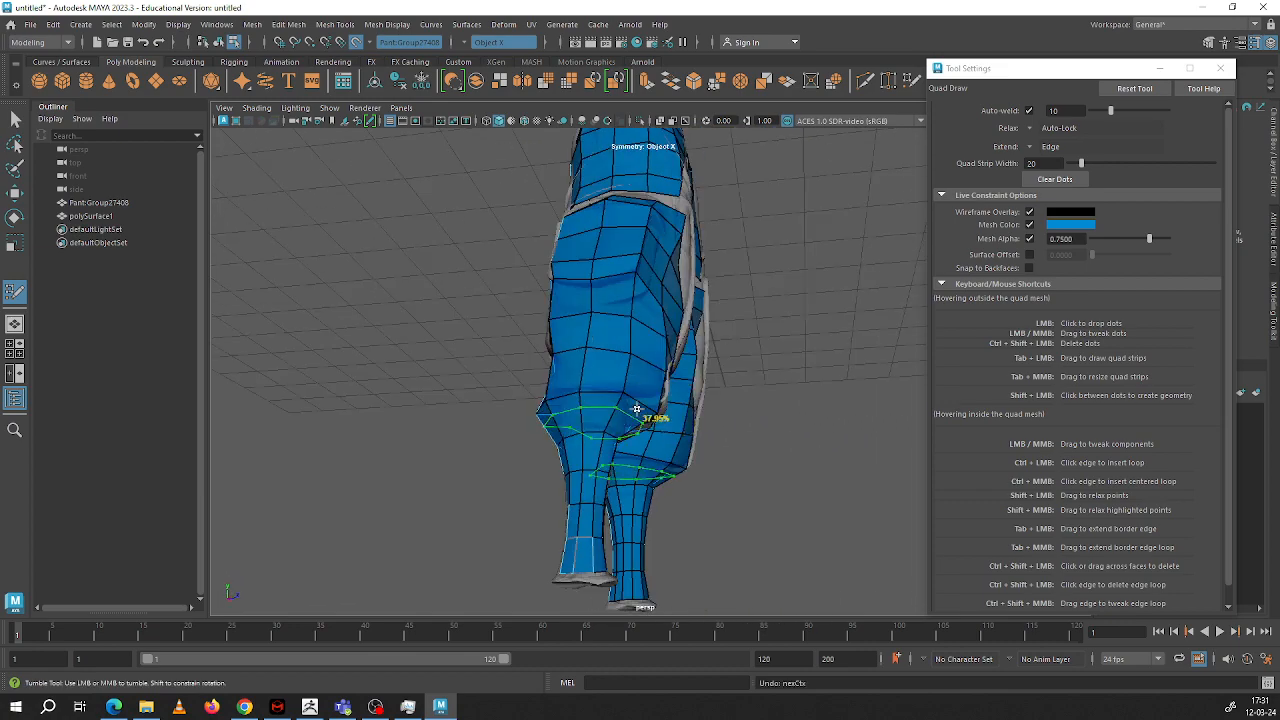
Step: Fill the crotch gap with quads that join the inner borders of the two thigh bands beneath the hips
alt+drag(624, 363, 691, 331)
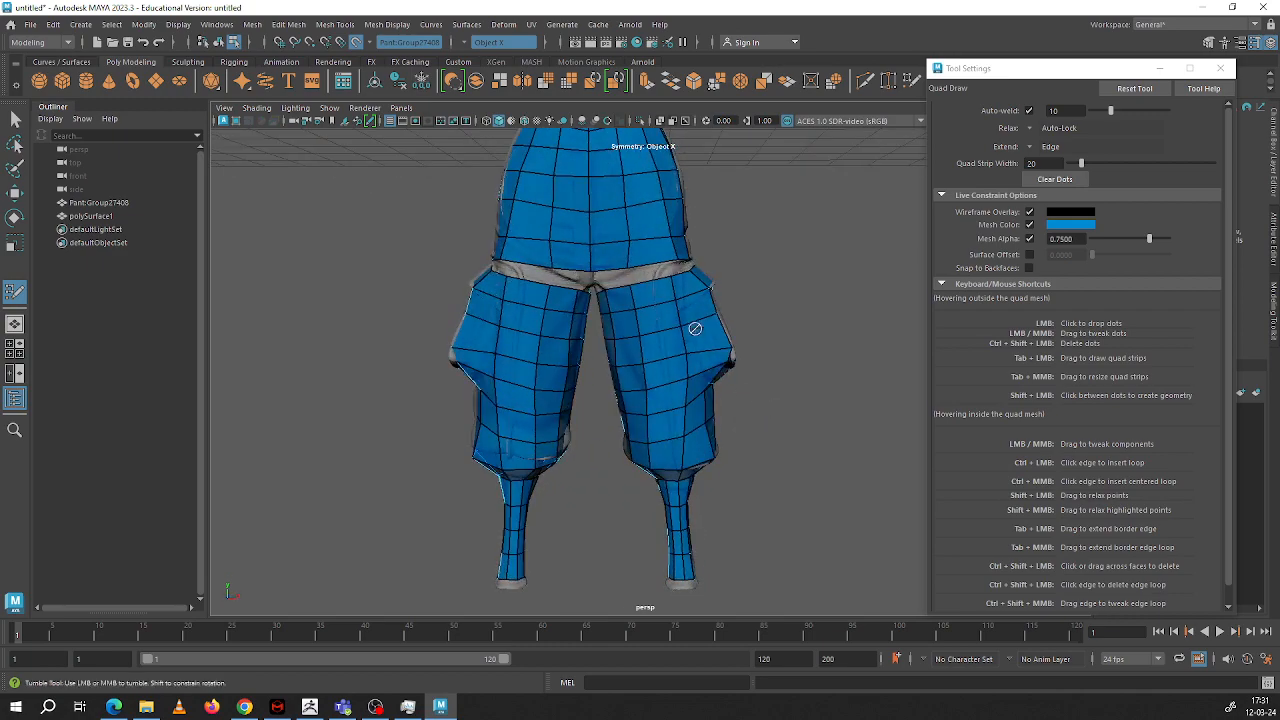
alt+right_drag(691, 331, 646, 378)
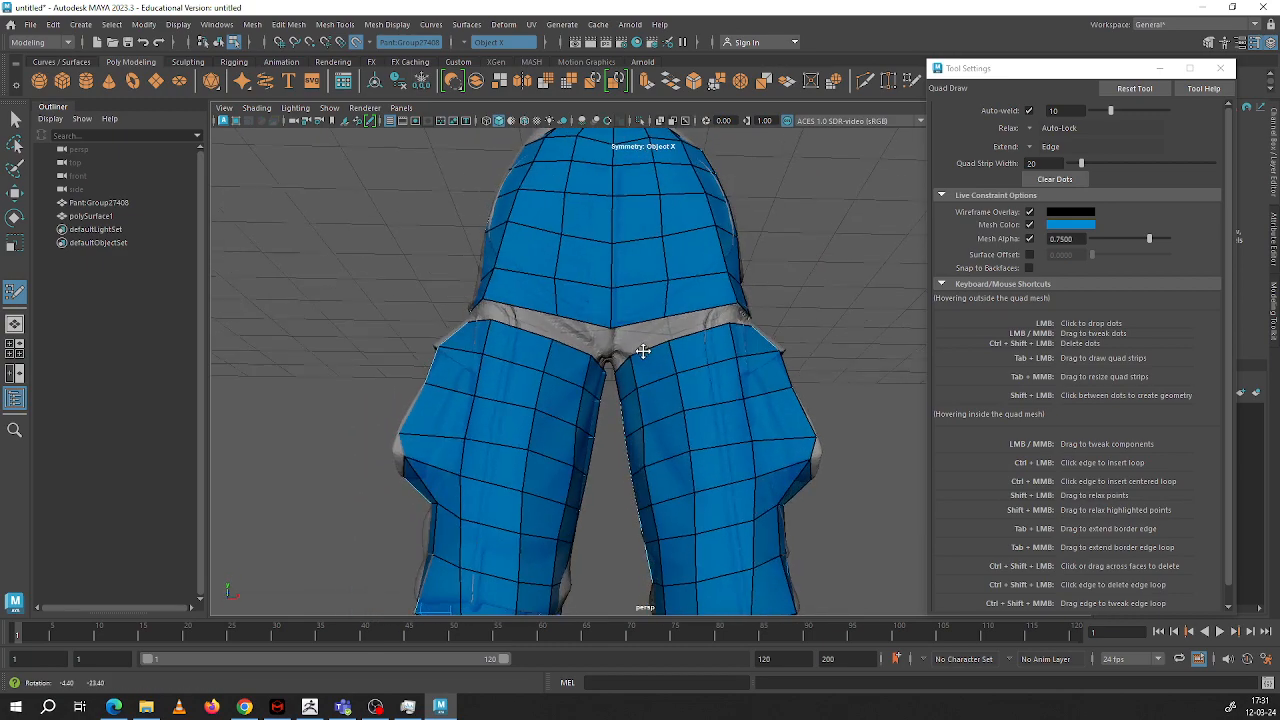
alt+drag(646, 378, 606, 329)
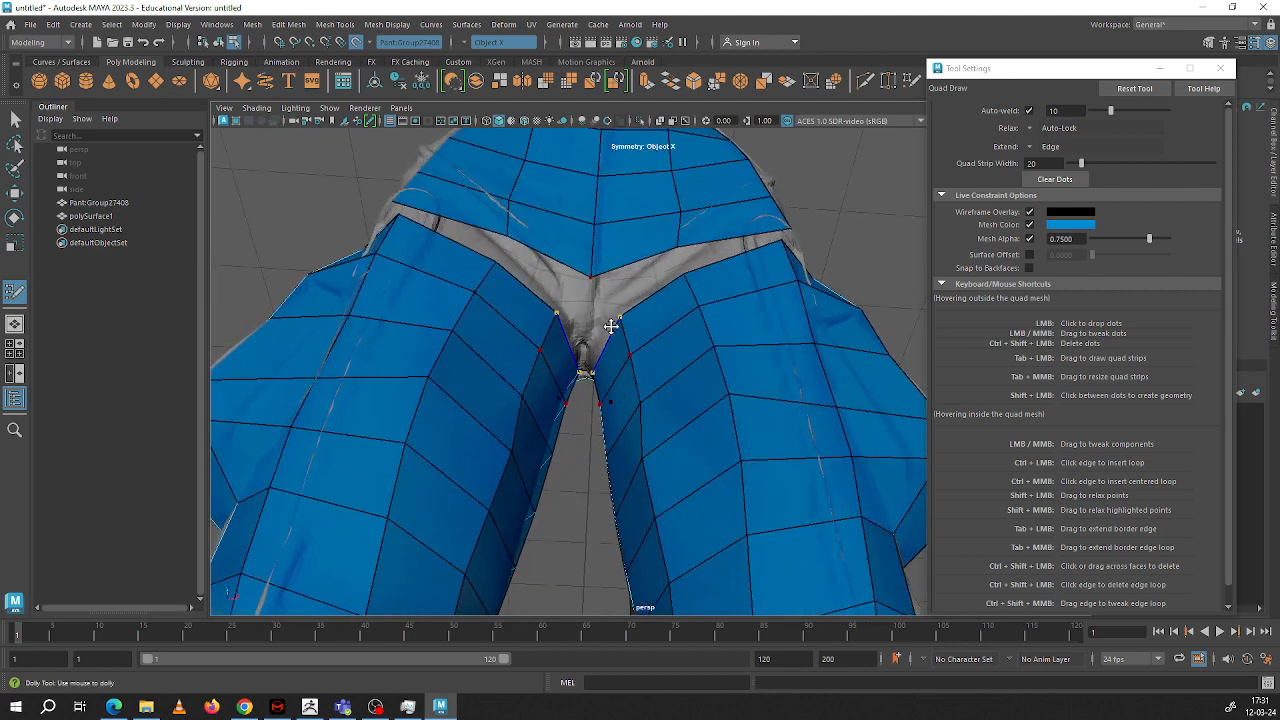
alt+middle_drag(606, 329, 670, 391)
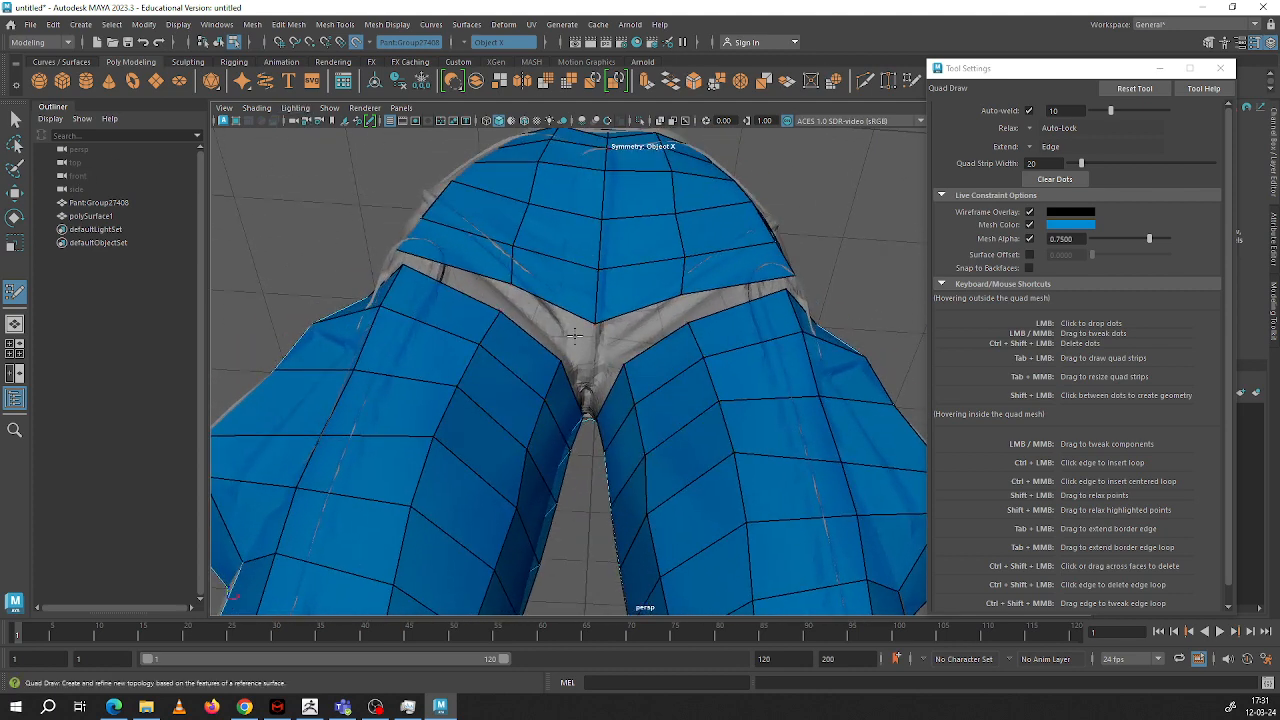
mouse_move(588, 362)
alt+mouse_down()
mouse_move(590, 330)
mouse_move(588, 392)
mouse_move(566, 372)
alt+mouse_up()
alt+right_drag(548, 368, 565, 385)
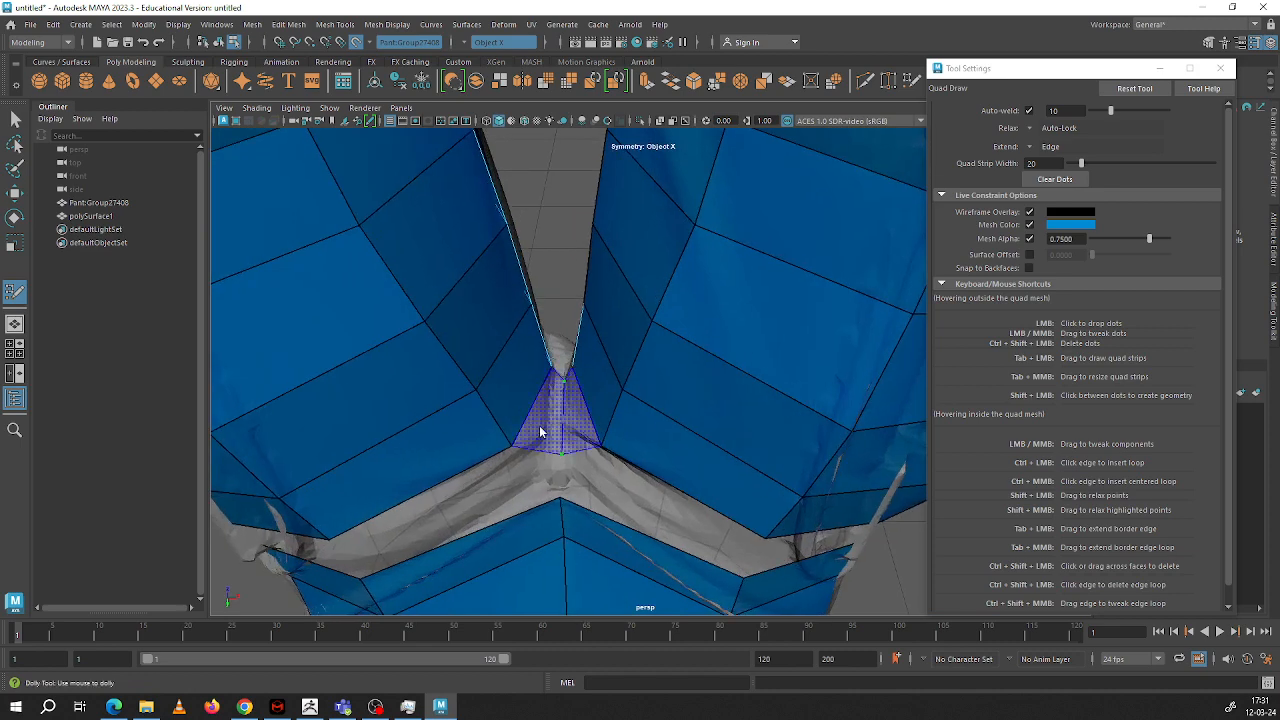
shift+click(543, 423)
mouse_move(543, 423)
alt+mouse_down()
mouse_move(557, 424)
mouse_move(572, 362)
mouse_move(666, 423)
mouse_move(589, 443)
mouse_move(585, 482)
alt+mouse_up()
shift+click(557, 416)
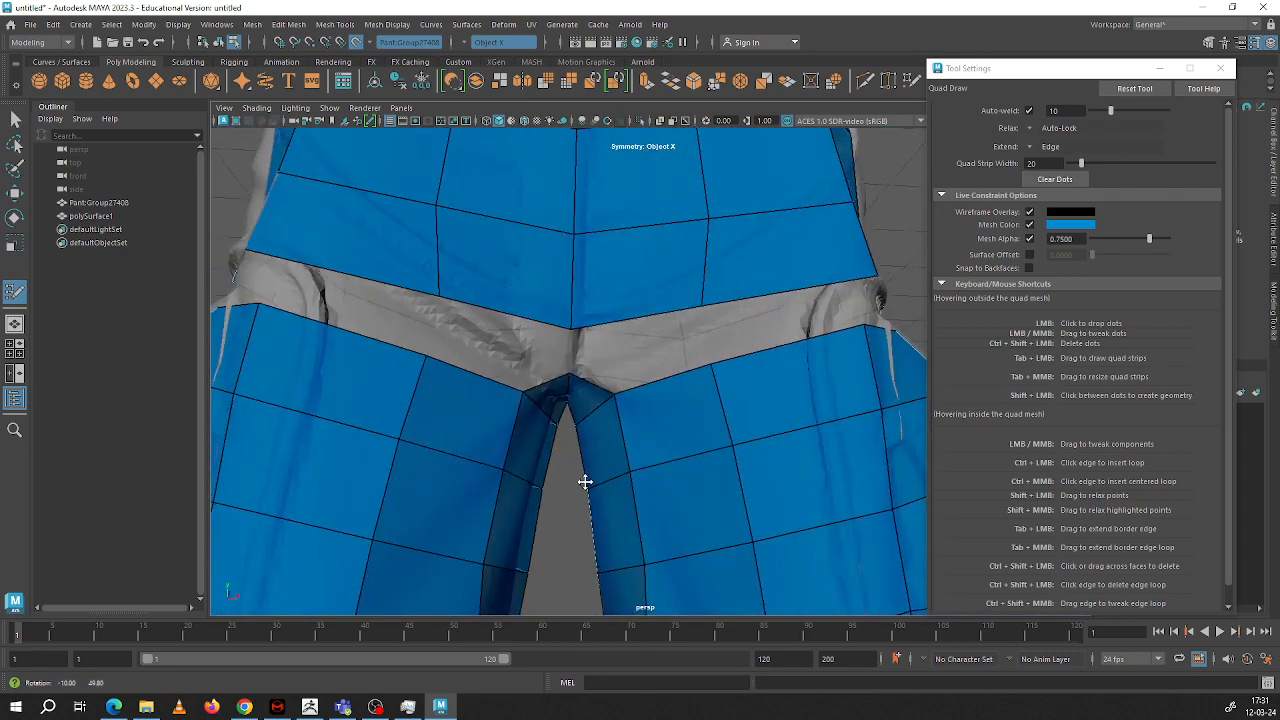
Step: Fill the gap between the hips and thighs with quads from the crotch centre outward to the outer legs
alt+middle_drag(639, 383, 652, 371)
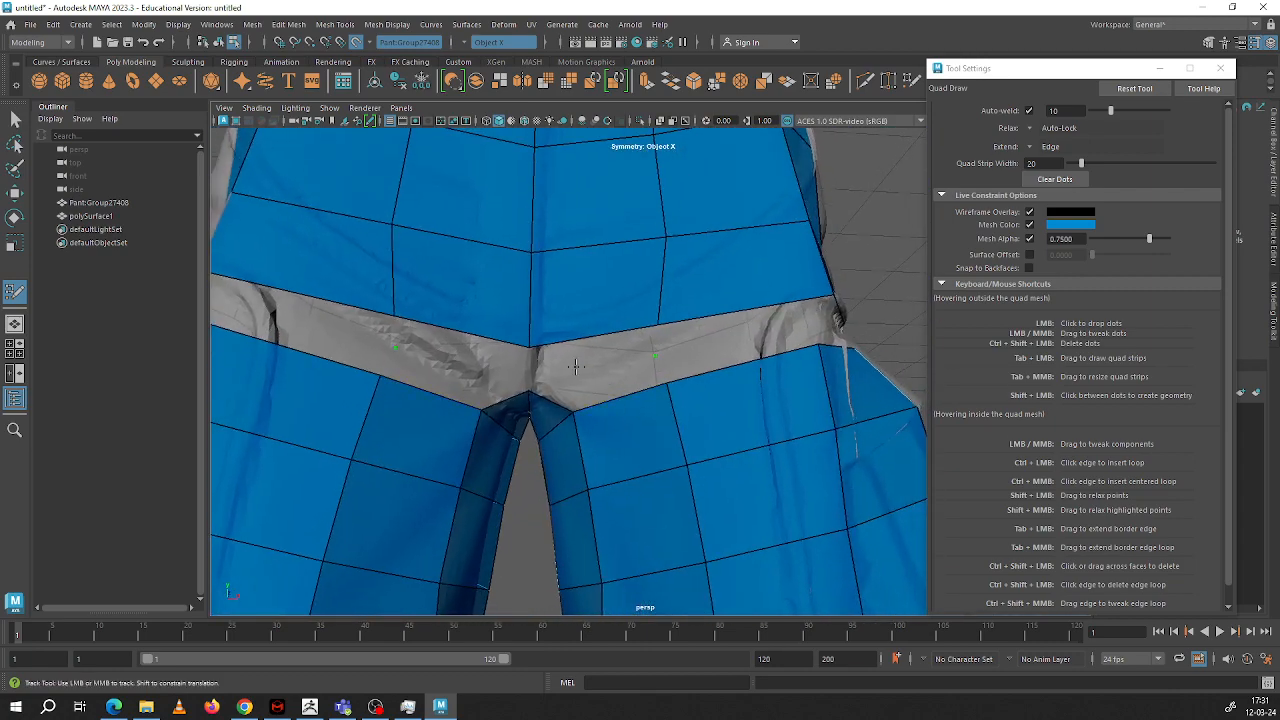
mouse_move(575, 365)
mouse_down()
mouse_move(612, 368)
mouse_move(586, 382)
mouse_move(595, 393)
mouse_move(591, 363)
mouse_up()
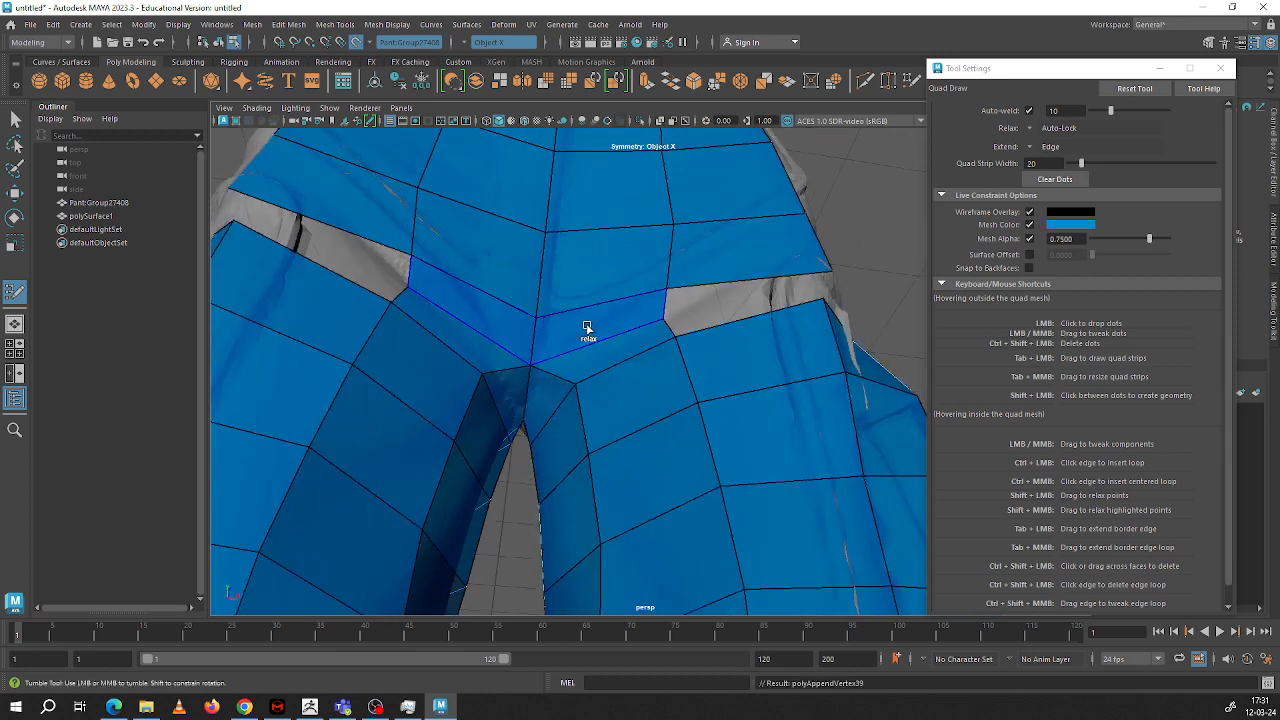
alt+drag(648, 305, 603, 345)
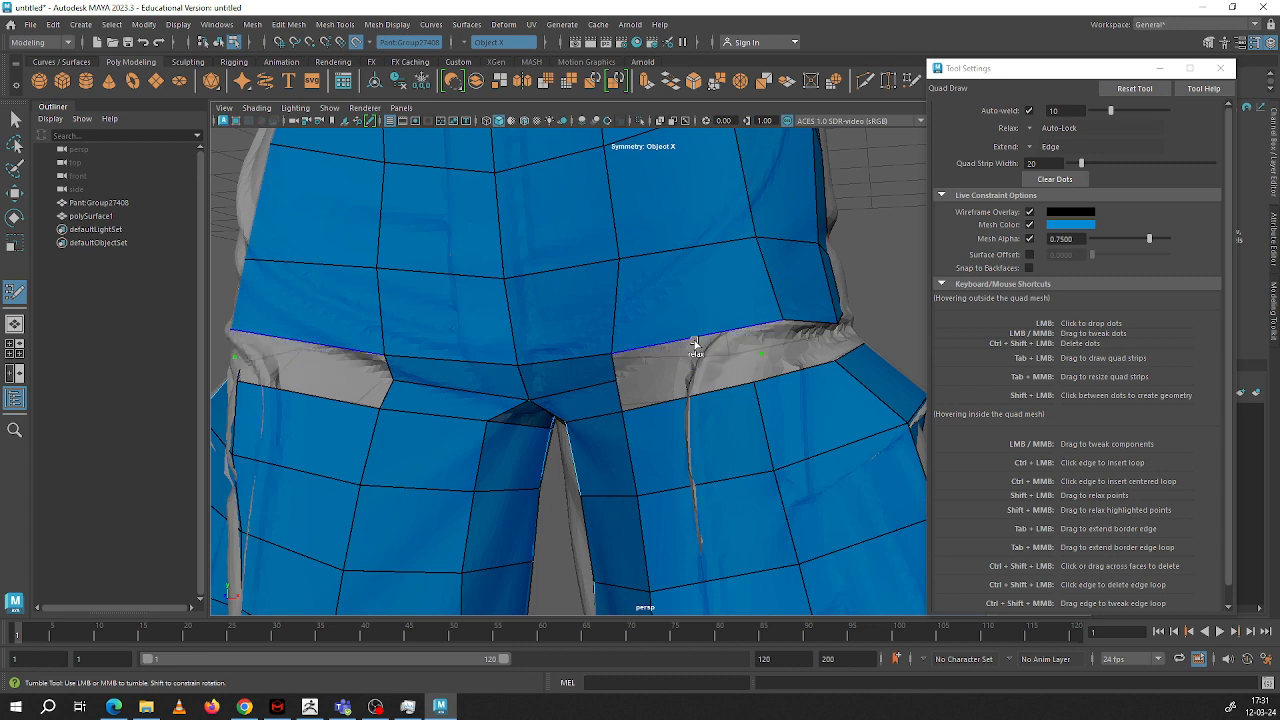
mouse_move(695, 345)
mouse_down()
mouse_move(691, 385)
mouse_move(694, 343)
mouse_move(740, 336)
mouse_move(707, 311)
mouse_move(633, 316)
mouse_up()
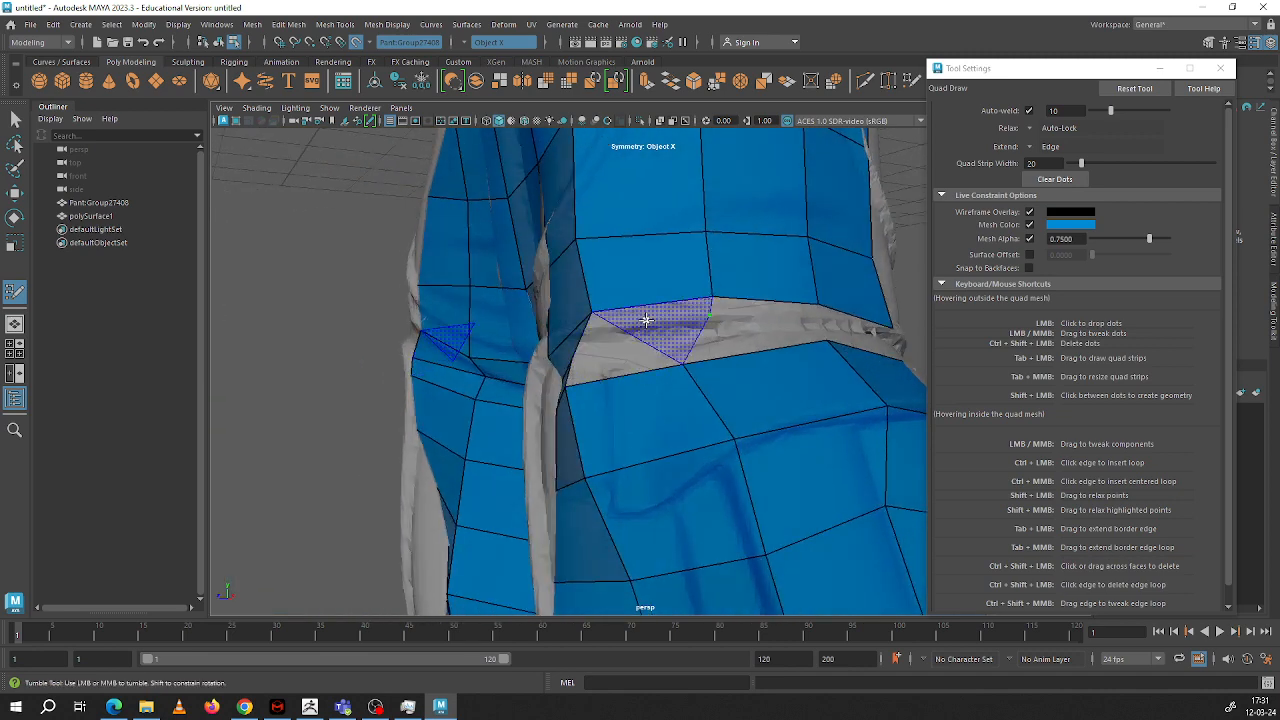
alt+drag(650, 322, 688, 385)
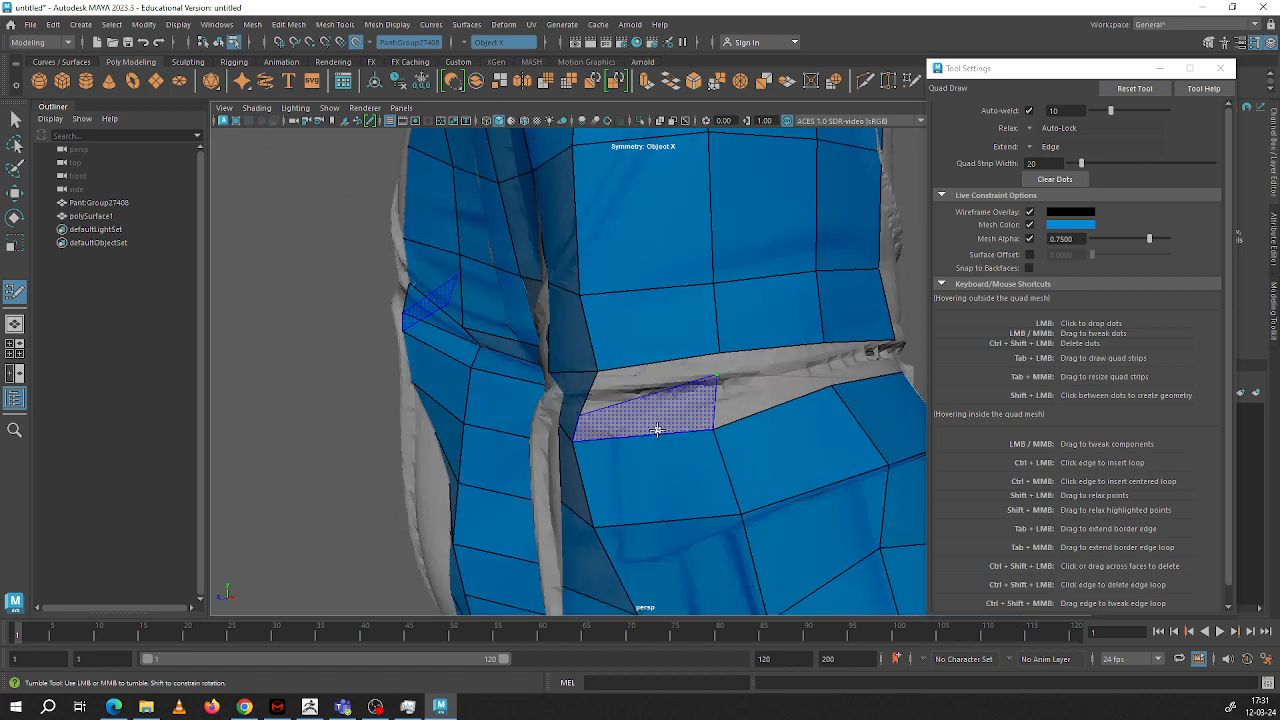
shift+click(656, 430)
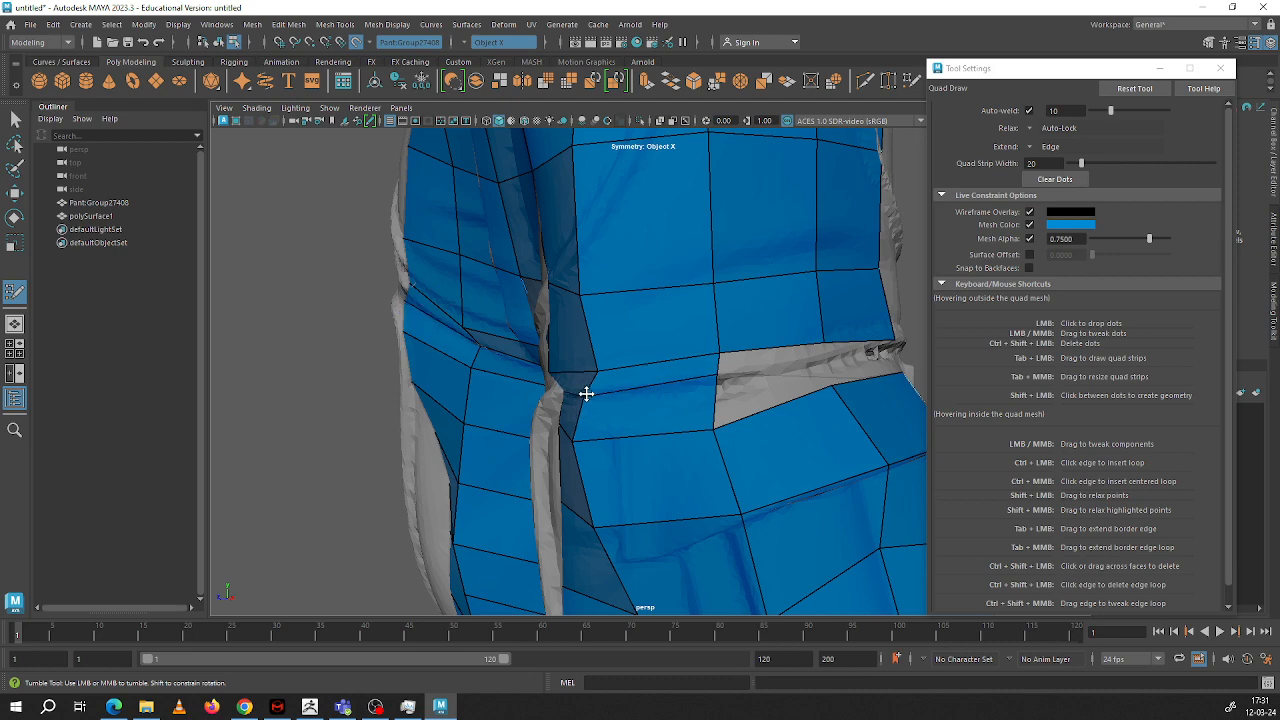
alt+drag(586, 389, 722, 339)
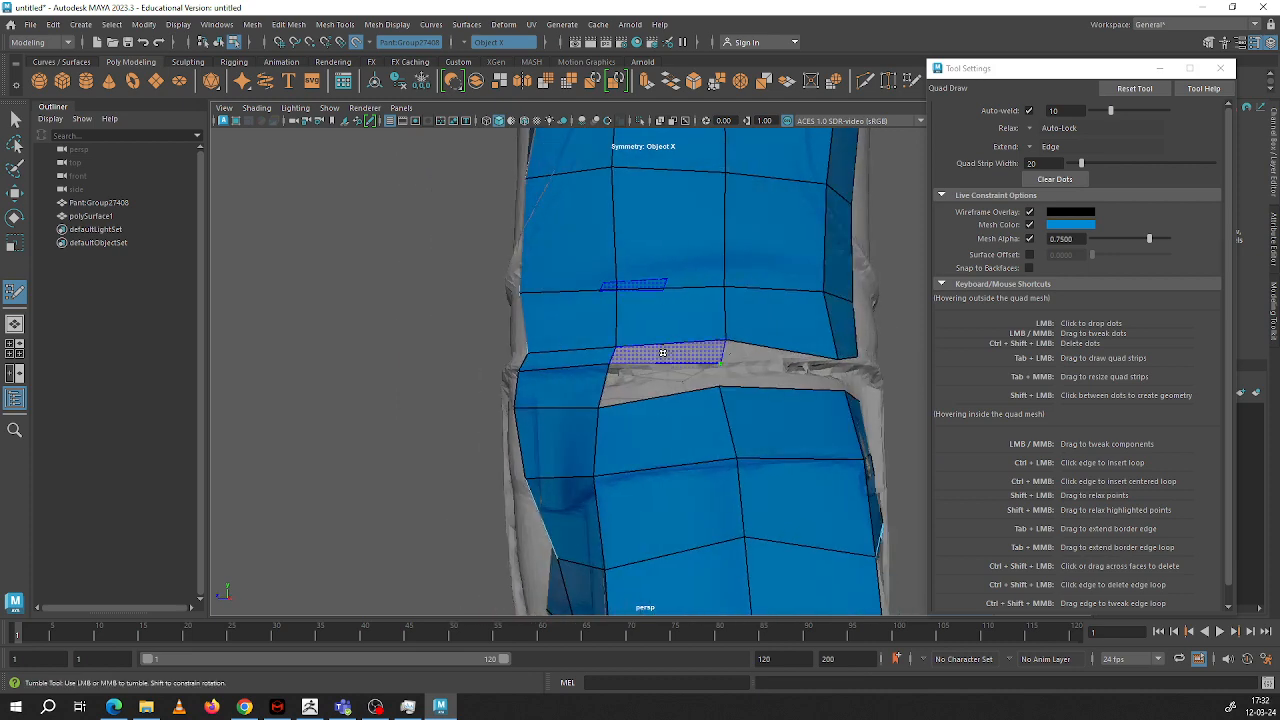
Step: Continue the joining quads around the outer sides and across the opposite face to close the remaining hip-to-thigh gap
alt+middle_drag(660, 370, 515, 370)
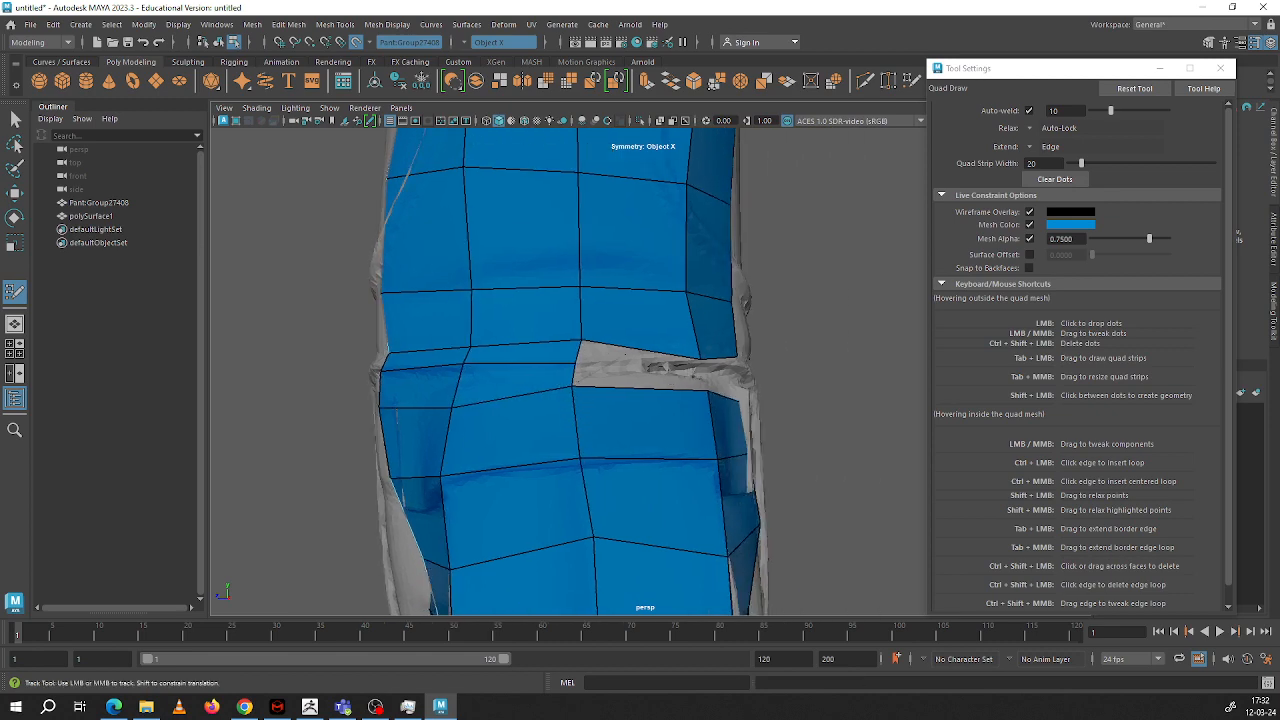
alt+drag(656, 366, 637, 366)
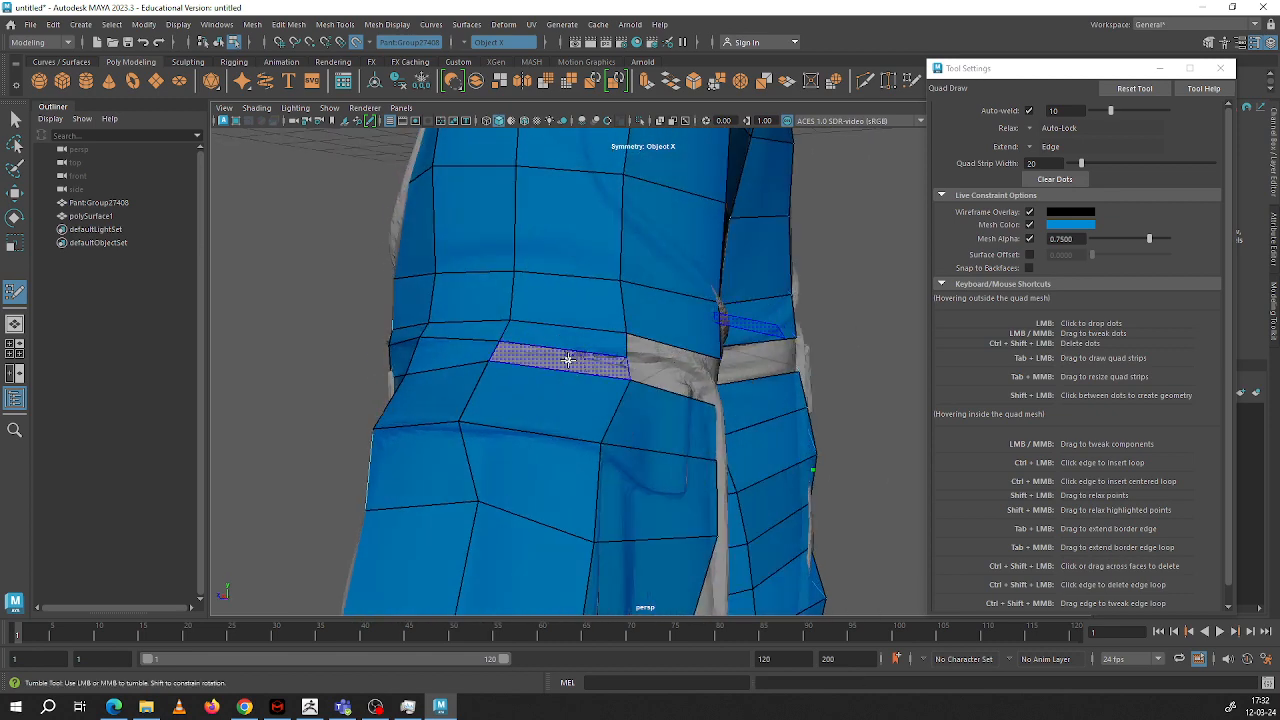
mouse_move(567, 360)
alt+mouse_down()
mouse_move(551, 346)
mouse_move(613, 356)
alt+mouse_up()
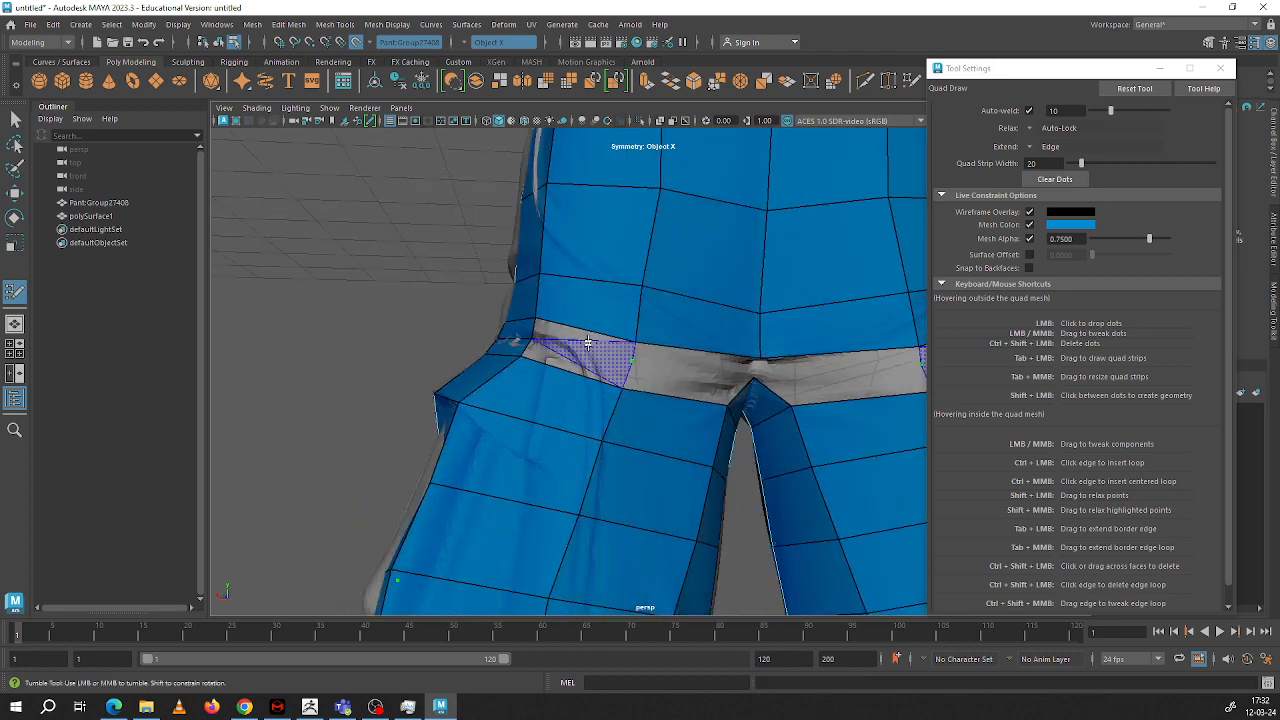
shift+click(568, 360)
mouse_move(758, 379)
alt+mouse_down()
mouse_move(706, 354)
mouse_move(751, 371)
alt+mouse_up()
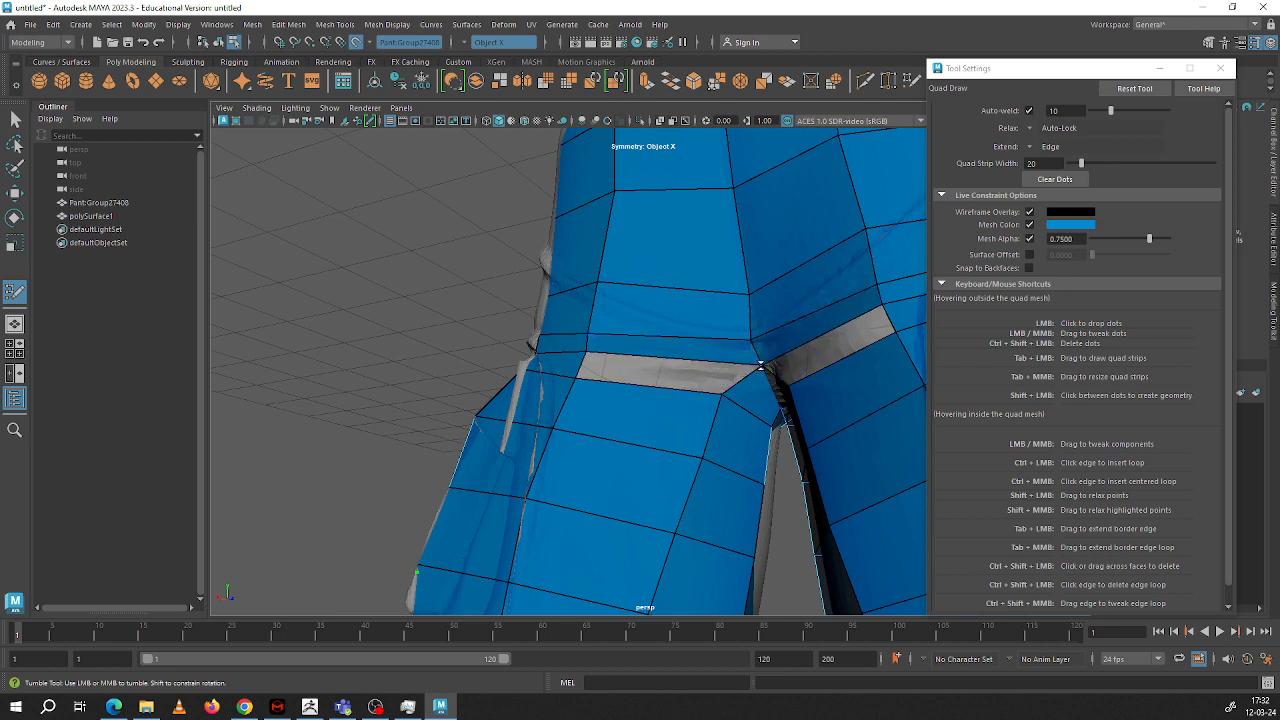
alt+drag(661, 374, 707, 310)
alt+drag(649, 318, 660, 350)
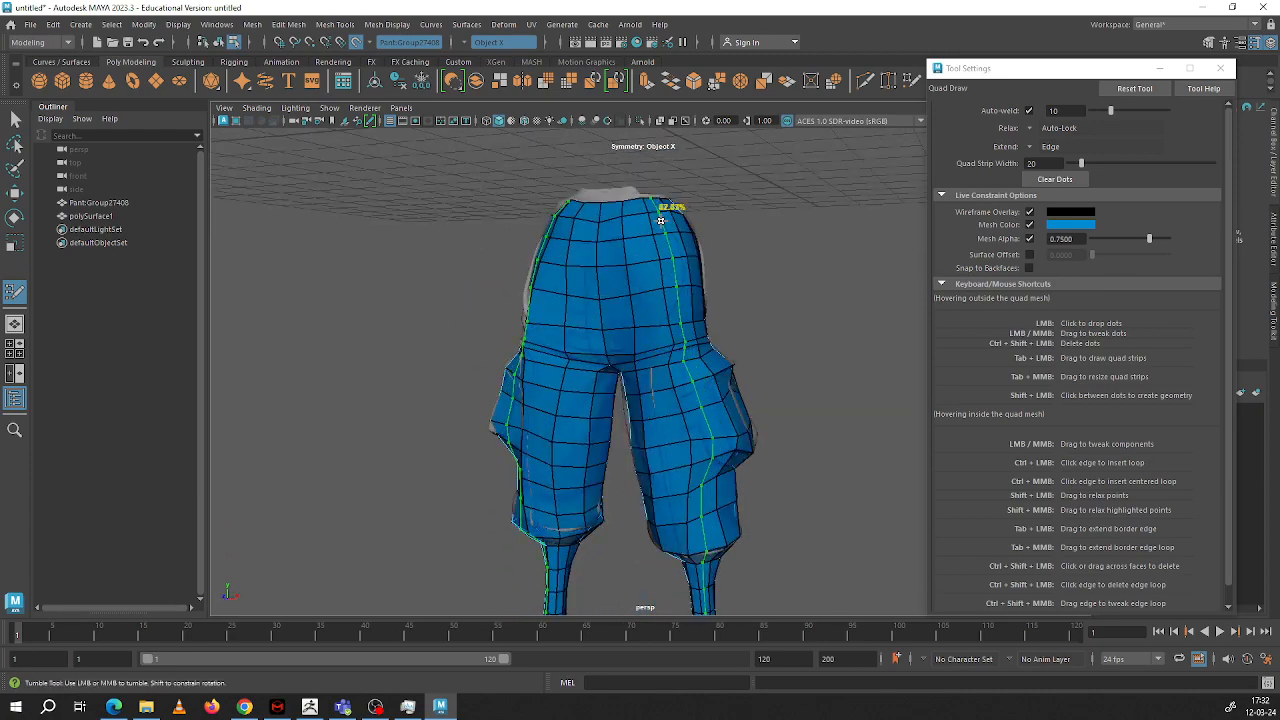
Step: Relax the new rows joining the hips and legs into more even spacing around the front, sides and back
alt+drag(660, 220, 685, 314)
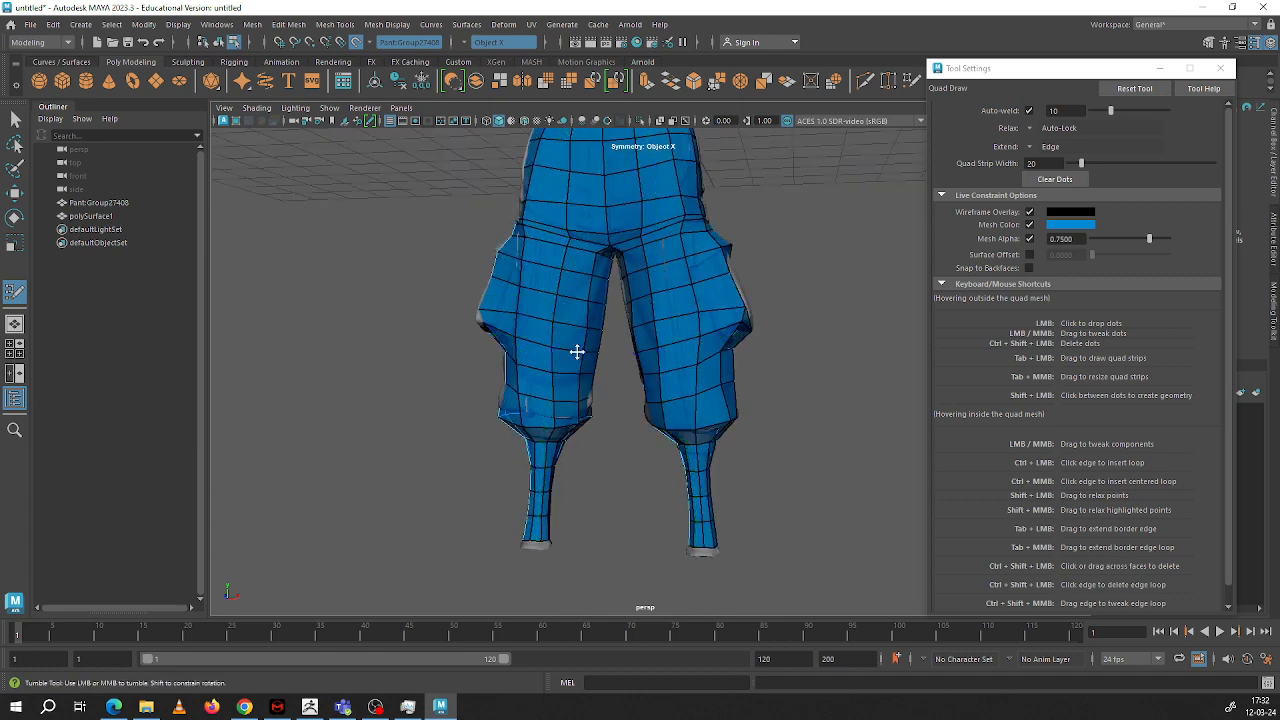
mouse_move(580, 349)
alt+mouse_down()
mouse_move(620, 329)
mouse_move(594, 301)
mouse_move(583, 346)
mouse_move(677, 354)
mouse_move(594, 366)
mouse_move(623, 300)
mouse_move(651, 360)
mouse_move(597, 331)
mouse_move(619, 366)
mouse_move(574, 328)
alt+mouse_up()
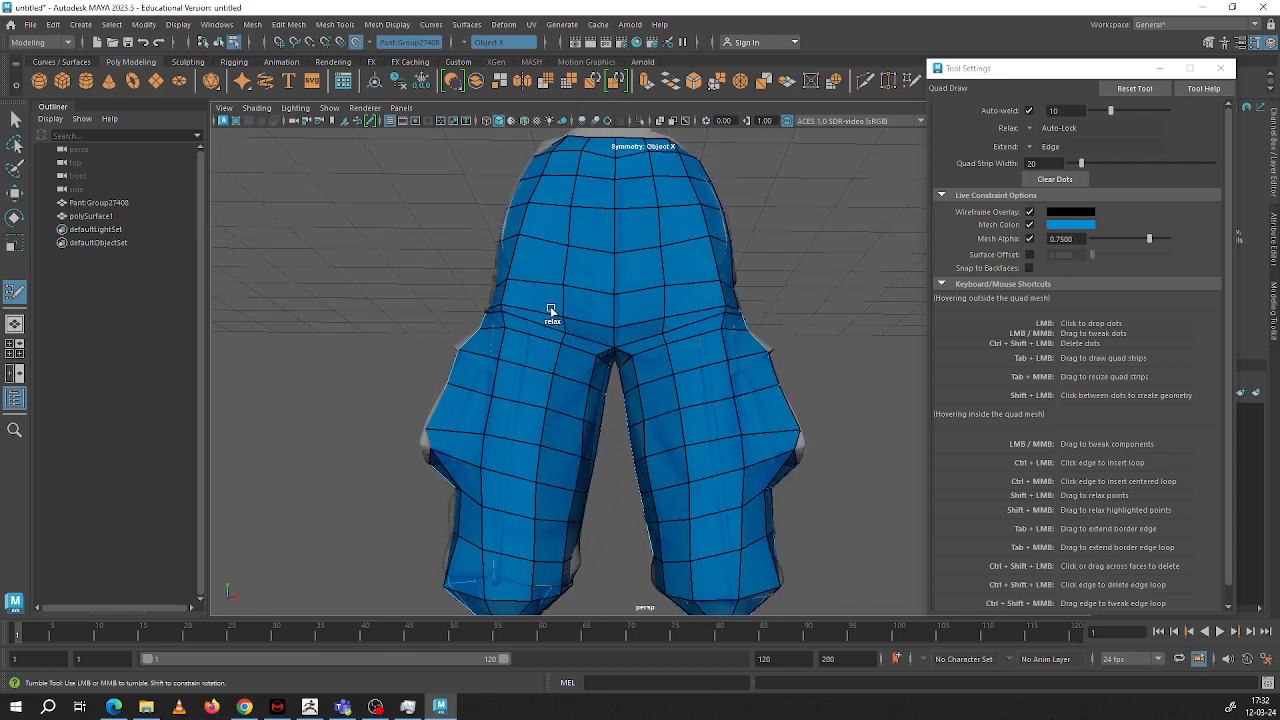
alt+drag(506, 302, 645, 336)
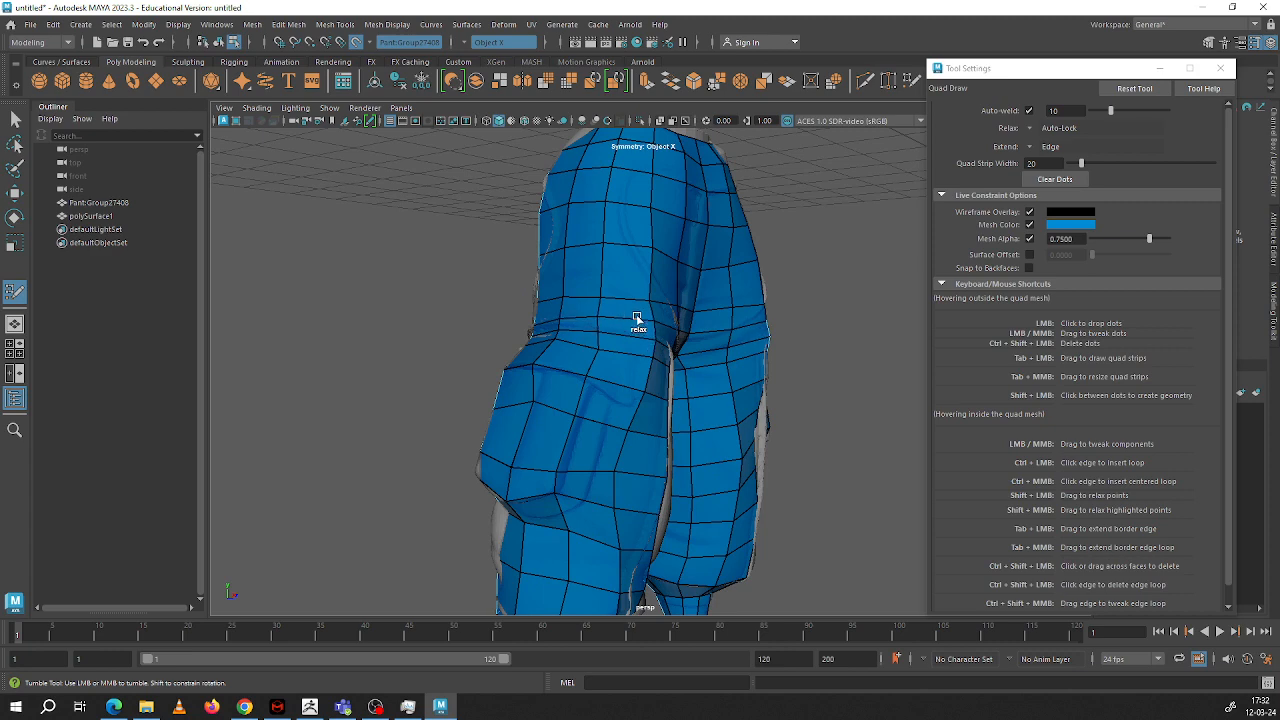
alt+drag(566, 311, 706, 331)
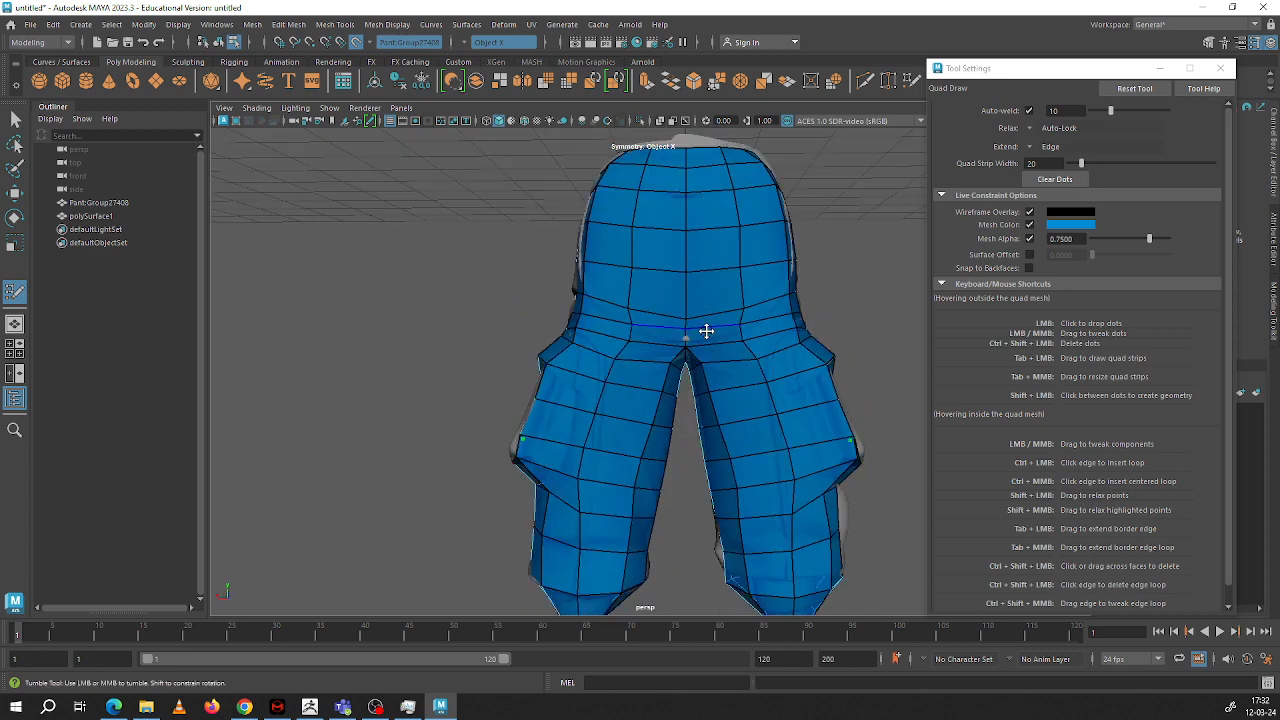
alt+drag(575, 318, 655, 327)
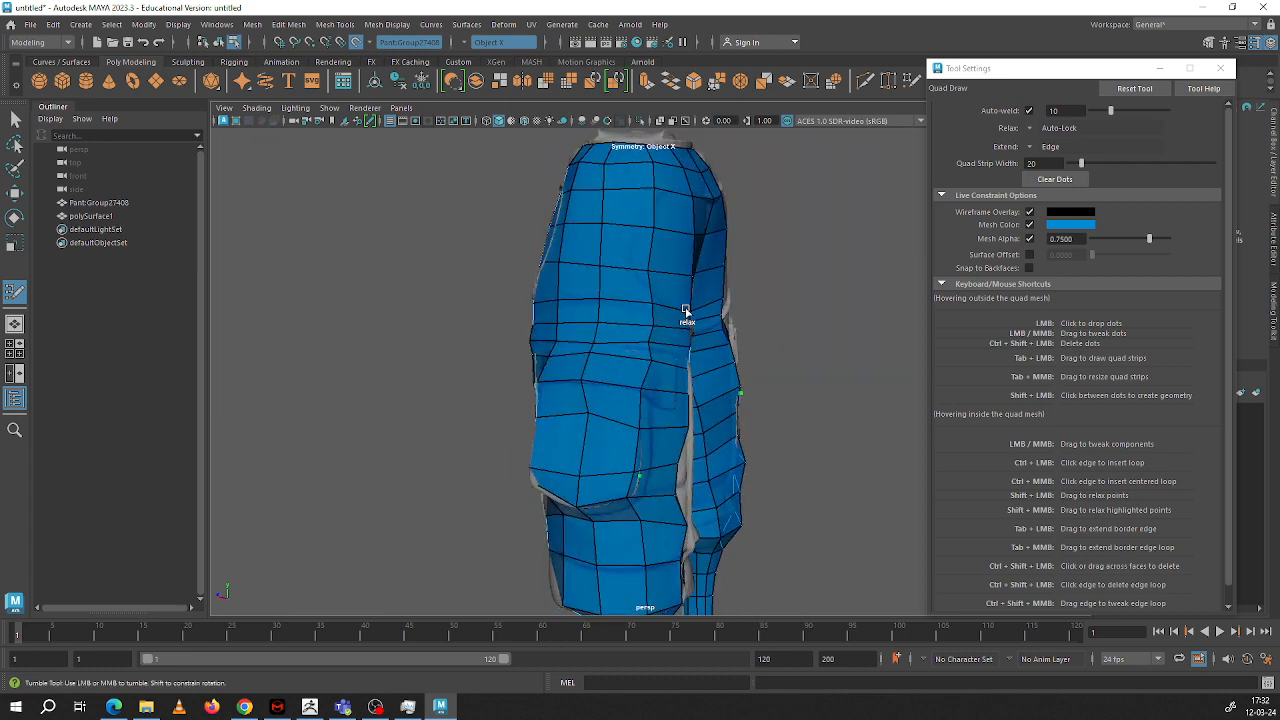
alt+drag(710, 265, 651, 317)
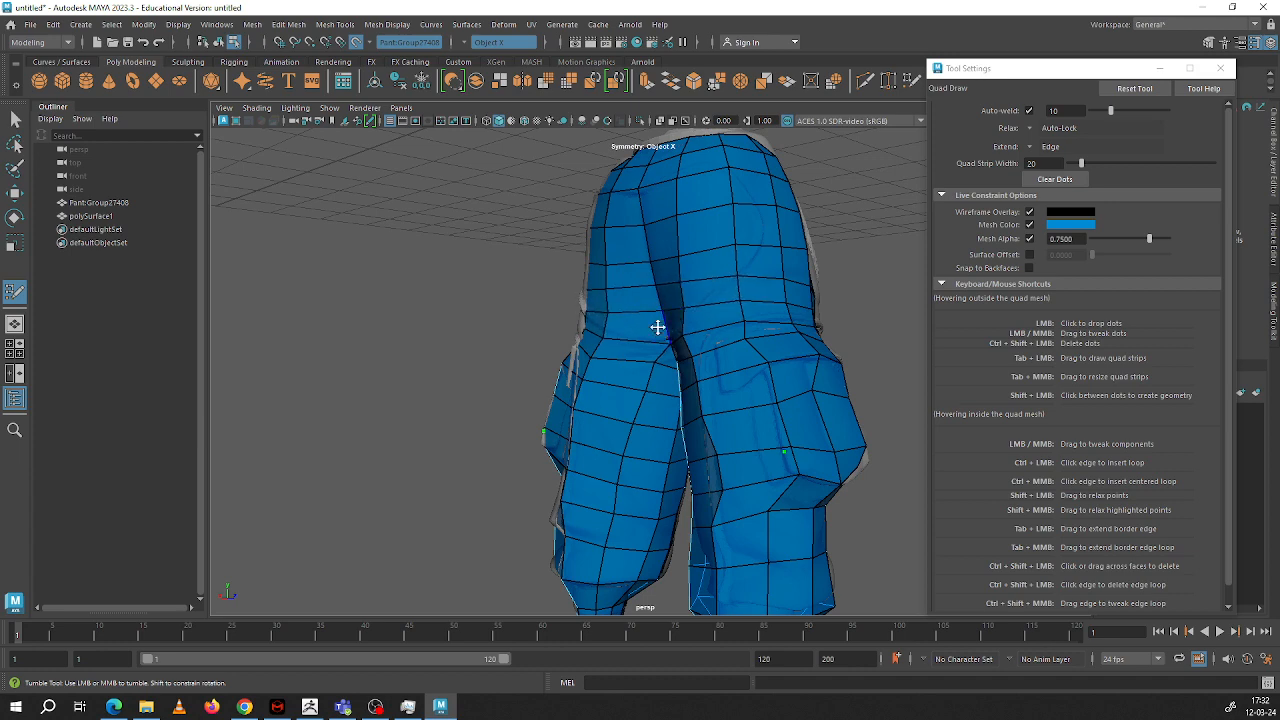
alt+drag(657, 327, 788, 346)
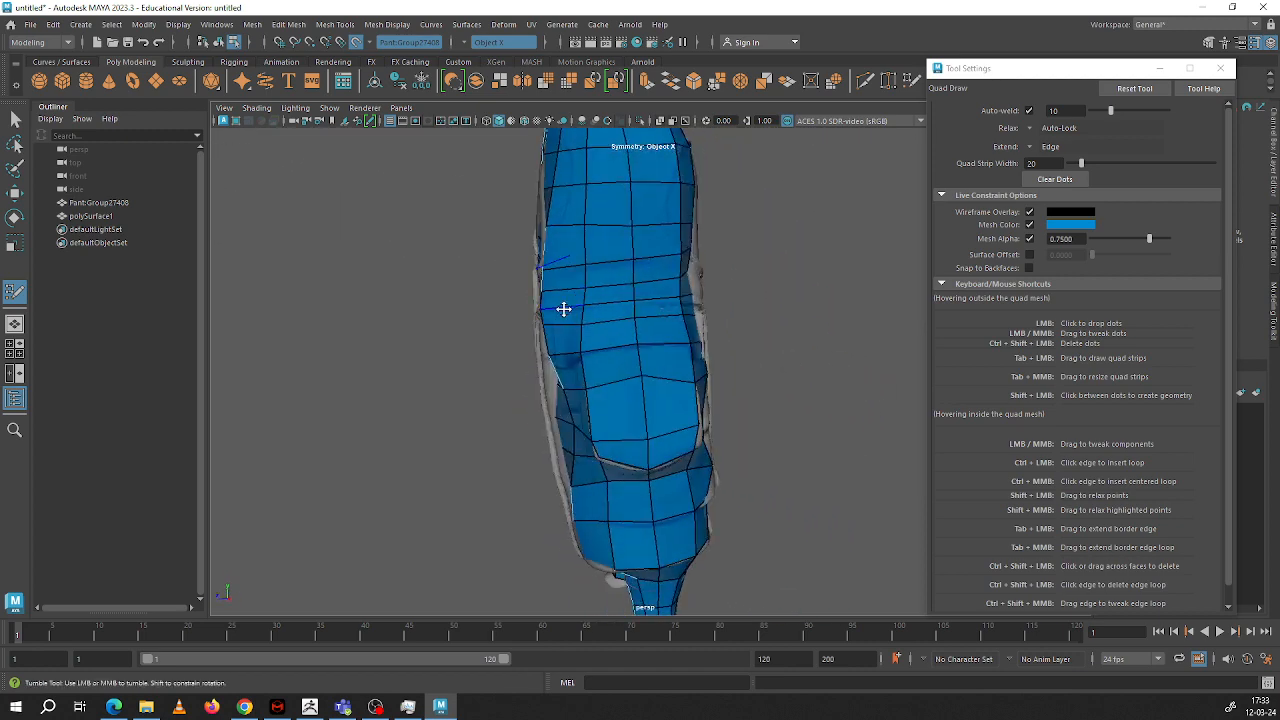
alt+drag(563, 309, 615, 322)
Step: Insert horizontal edge loops around the hips above the crotch to even out the tall rows
ctrl+click(627, 323)
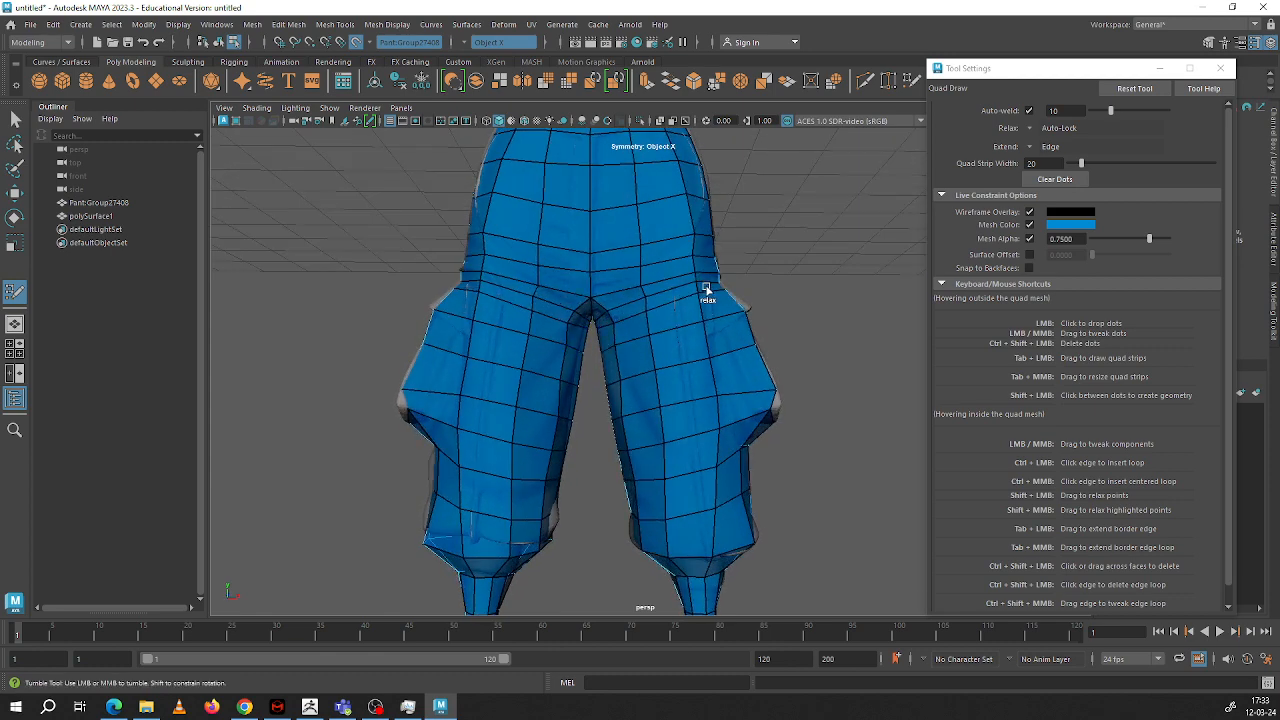
alt+drag(709, 291, 806, 320)
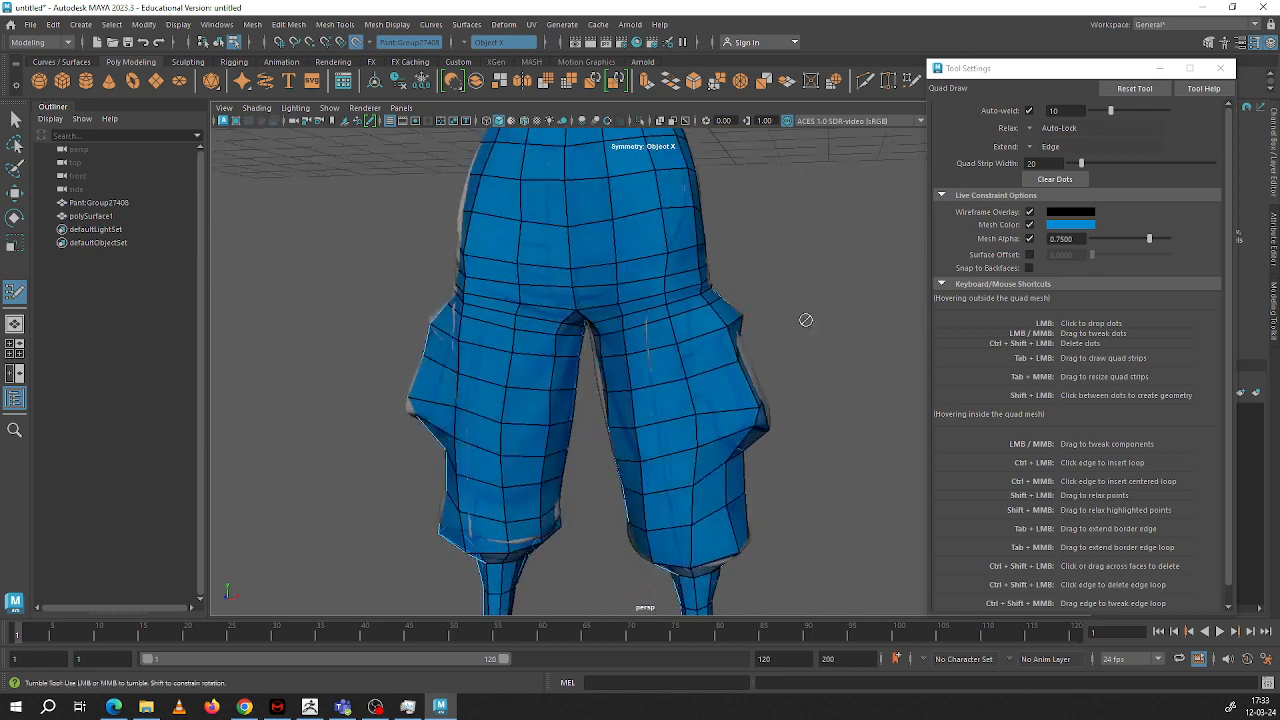
alt+drag(604, 306, 617, 286)
alt+middle_drag(617, 286, 631, 305)
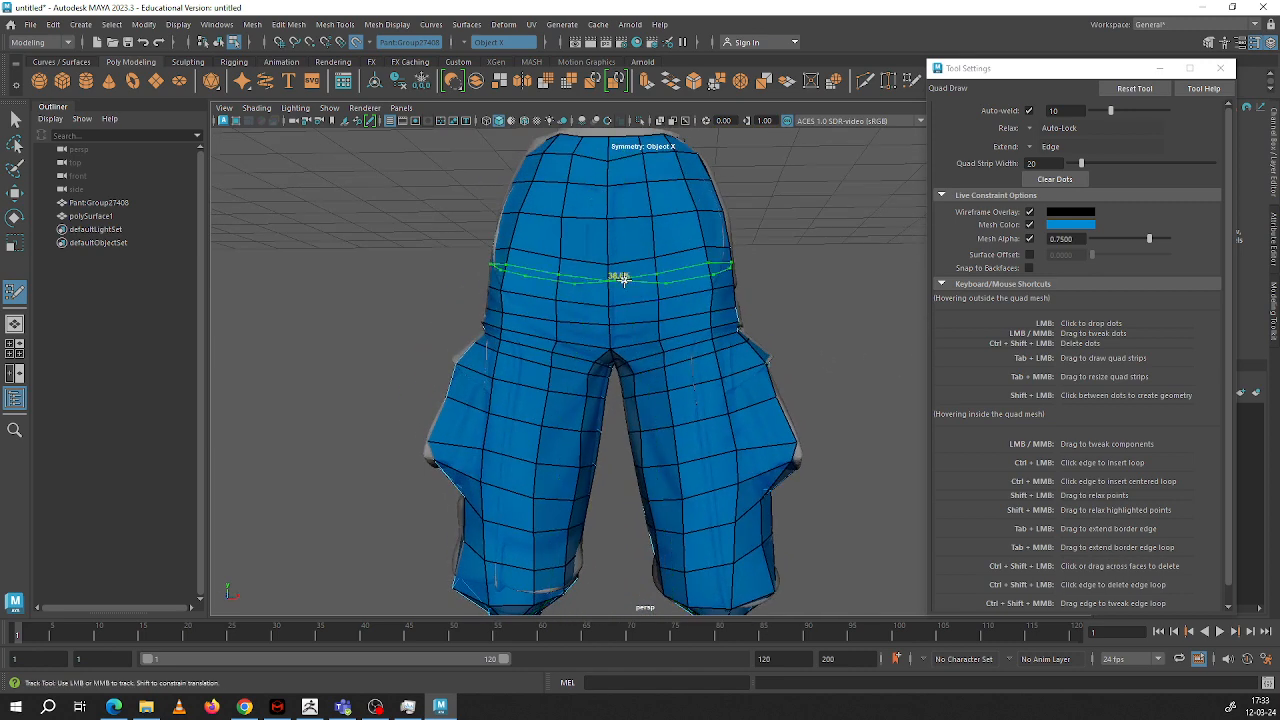
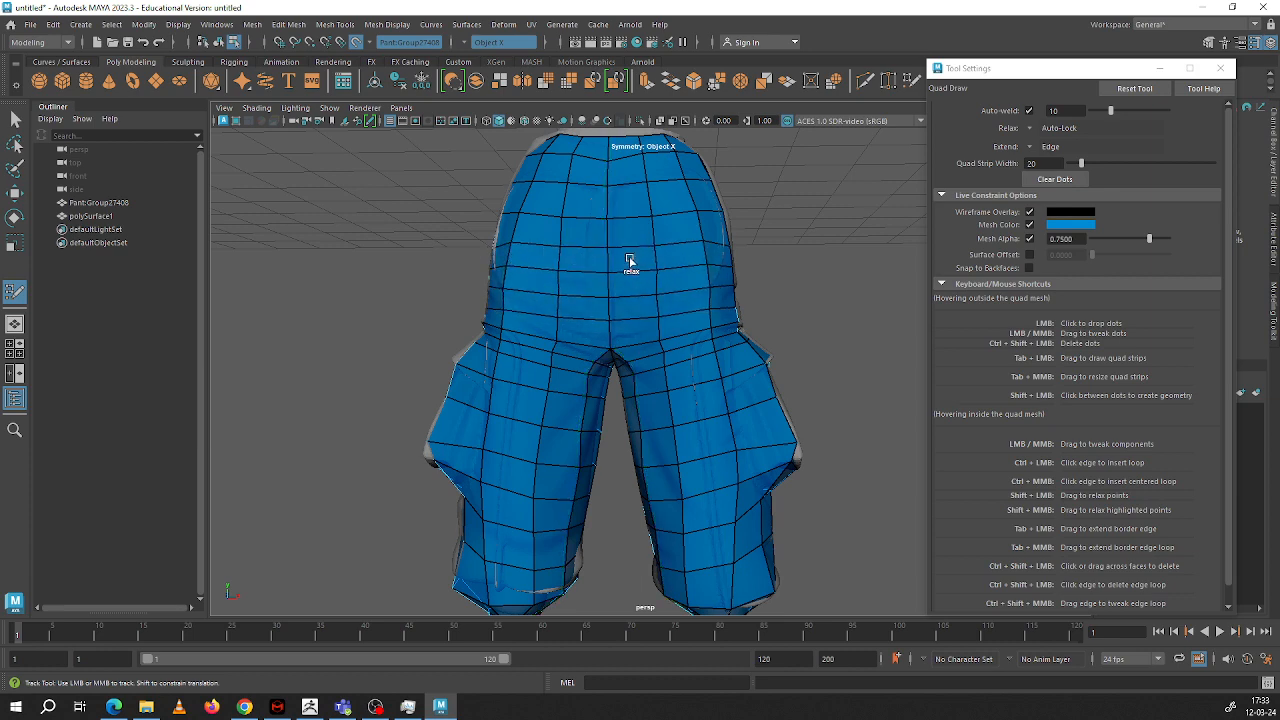
alt+drag(611, 254, 765, 276)
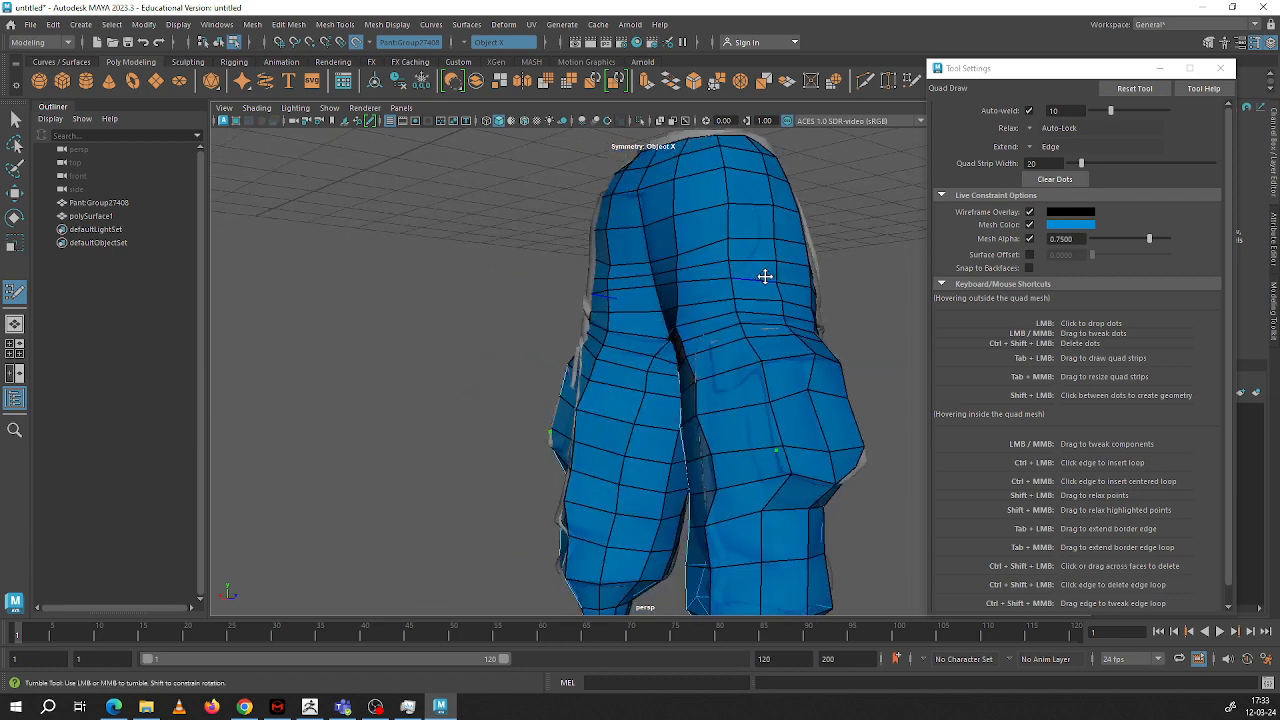
mouse_move(648, 284)
alt+mouse_down()
mouse_move(694, 292)
mouse_move(620, 315)
mouse_move(674, 417)
alt+mouse_up()
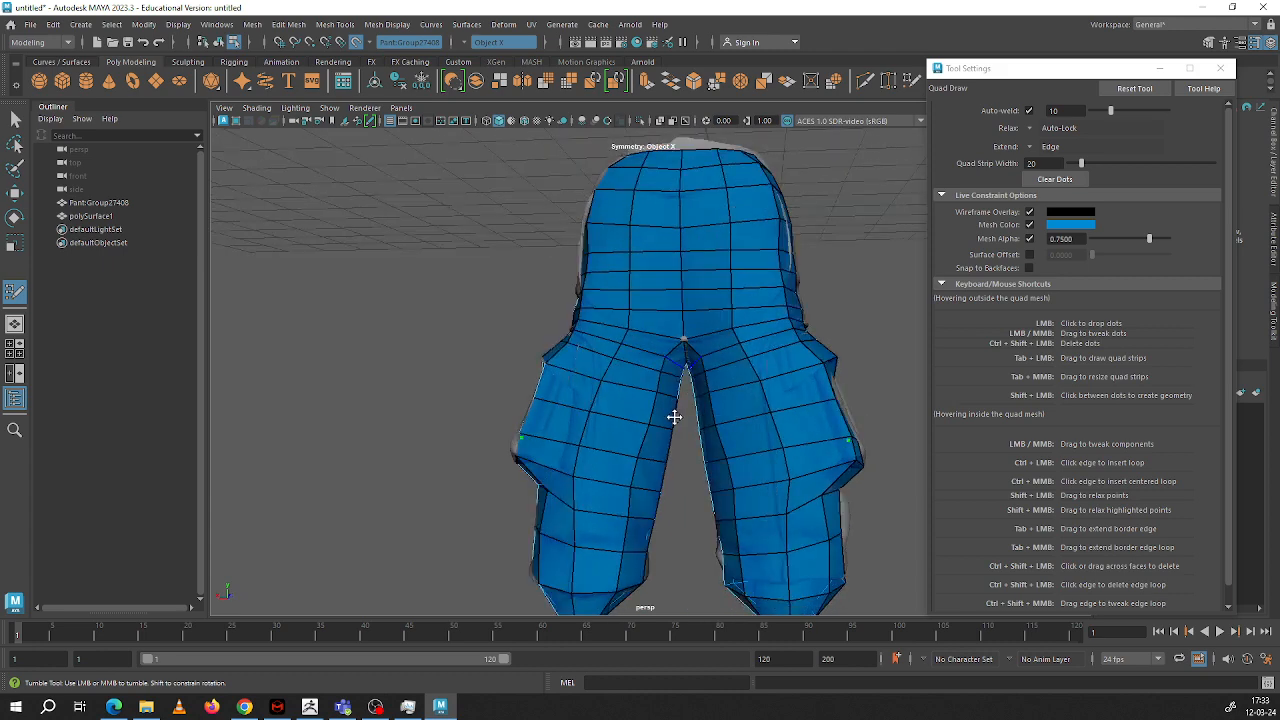
Step: Insert a mirrored vertical edge loop beside the centre line, running from the waist down both inner legs
alt+right_drag(674, 417, 622, 350)
alt+middle_drag(622, 350, 623, 286)
alt+drag(623, 286, 629, 306)
alt+middle_drag(638, 282, 644, 325)
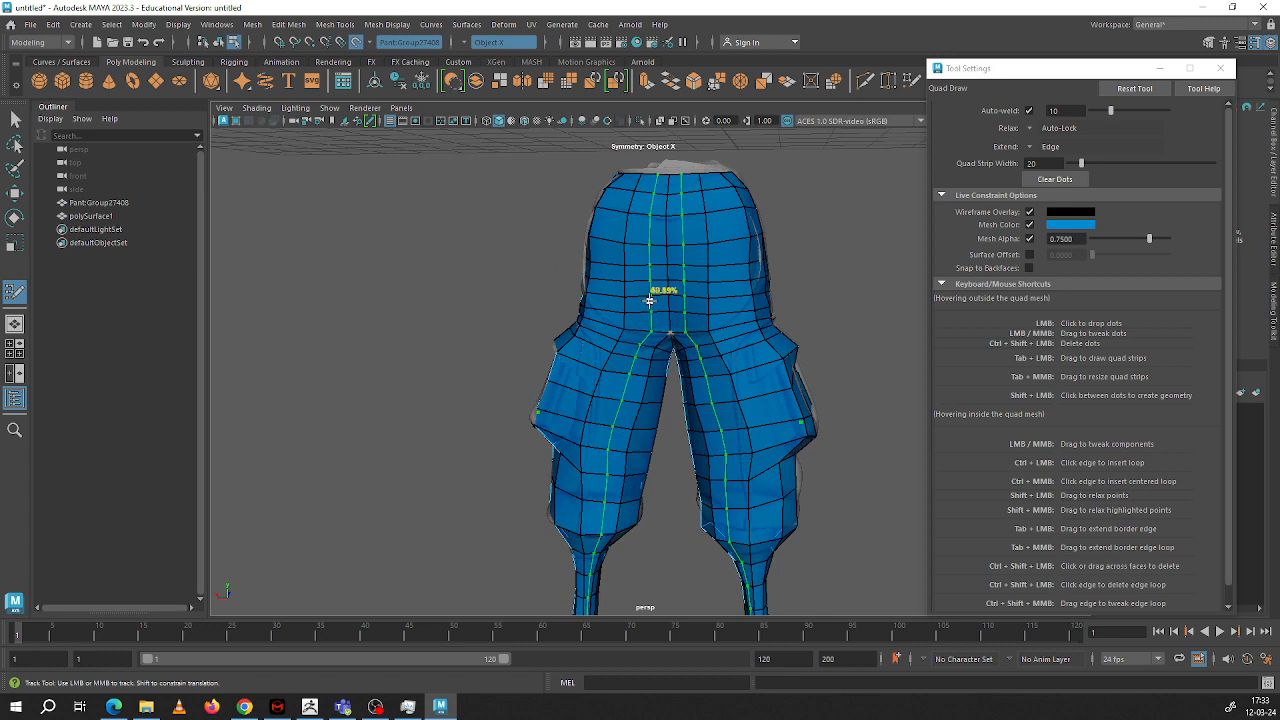
ctrl+click(647, 300)
Step: Insert further edge loops down the outer legs and around the tops of the thighs above the cargo pockets
alt+drag(634, 357, 706, 431)
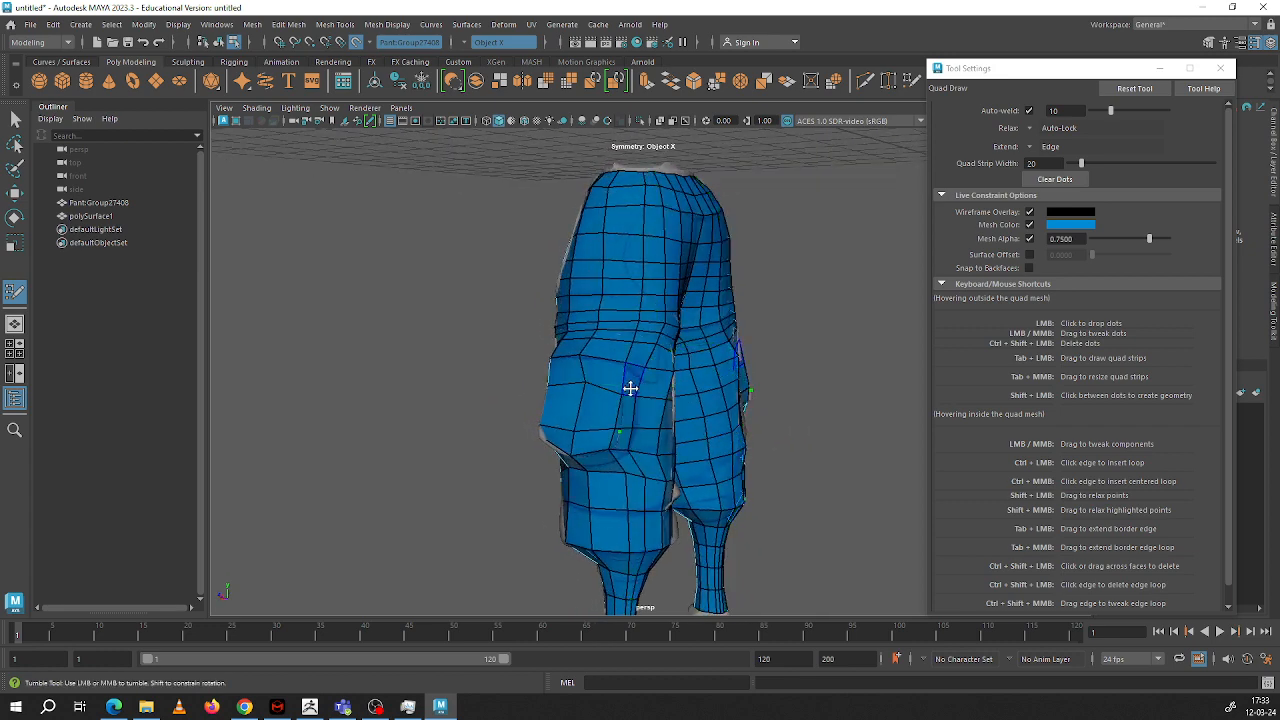
mouse_move(629, 386)
alt+mouse_down()
mouse_move(729, 390)
mouse_move(646, 386)
alt+mouse_up()
ctrl+click(633, 354)
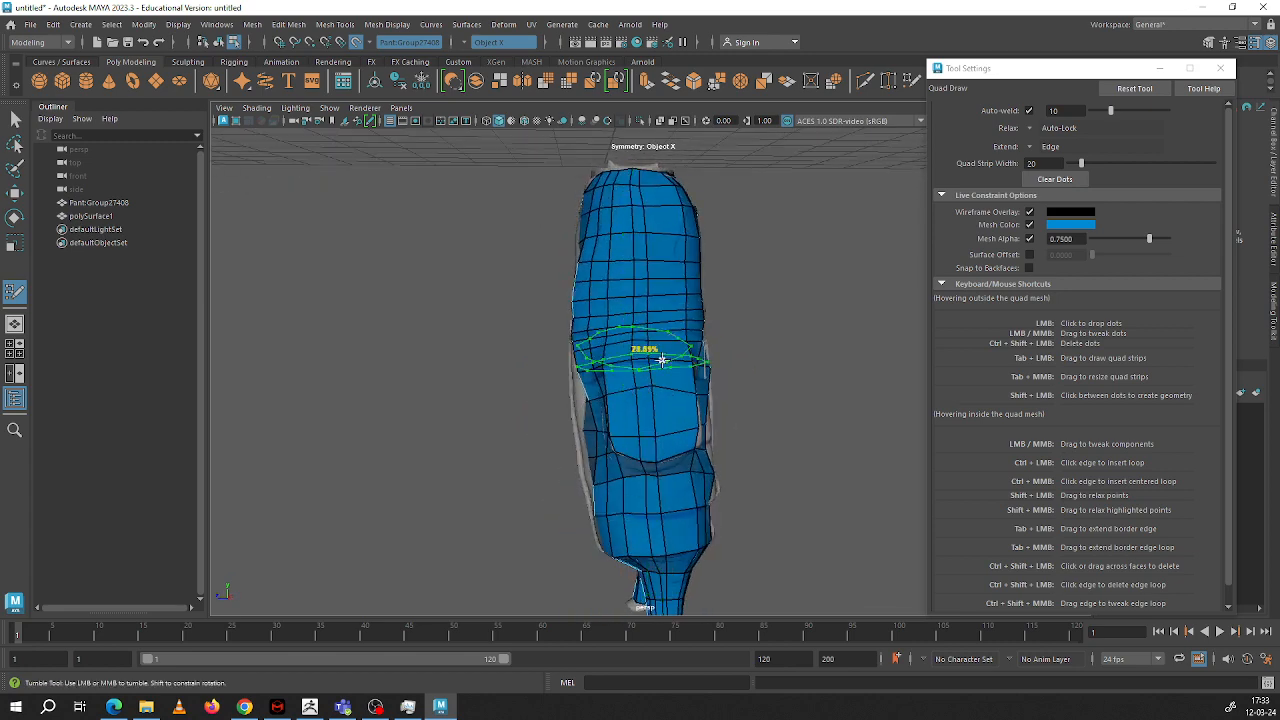
ctrl+click(671, 365)
alt+drag(688, 447, 763, 360)
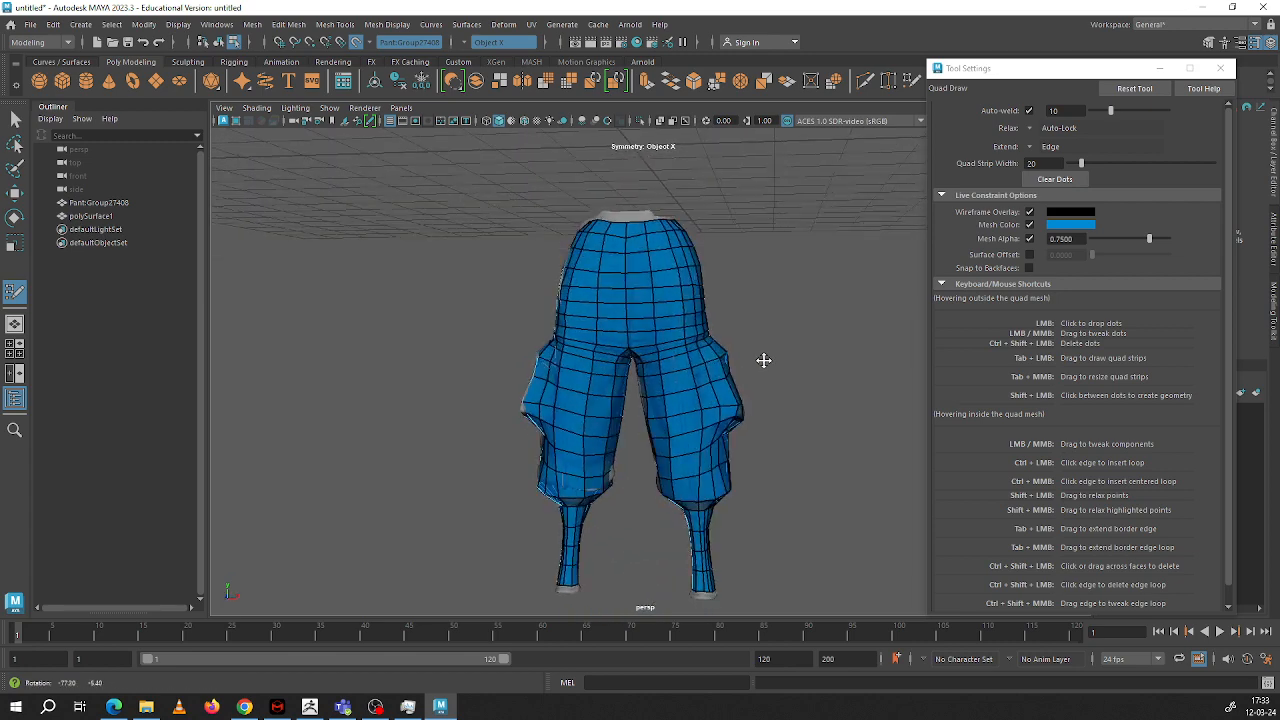
Step: Relax the denser quads across the thighs, hips and outer legs to smooth their spacing
shift+drag(701, 390, 693, 467)
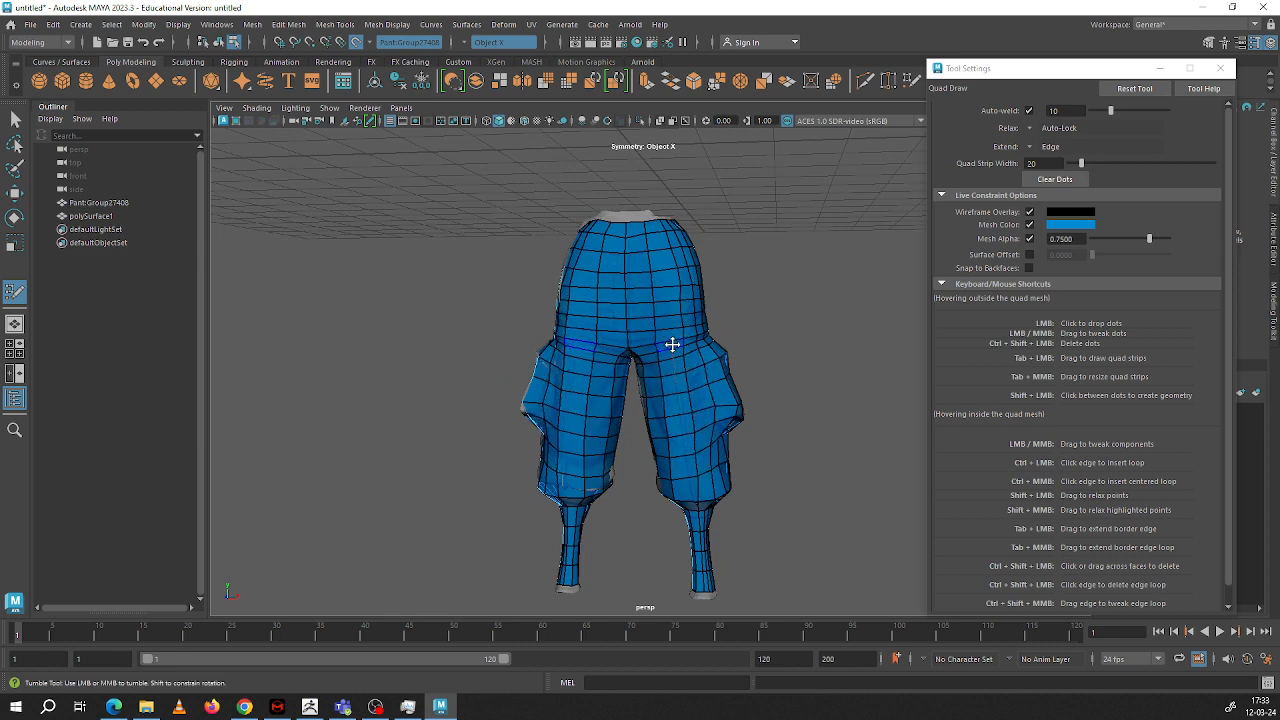
mouse_move(687, 370)
shift+mouse_down()
mouse_move(665, 240)
mouse_move(665, 285)
shift+mouse_up()
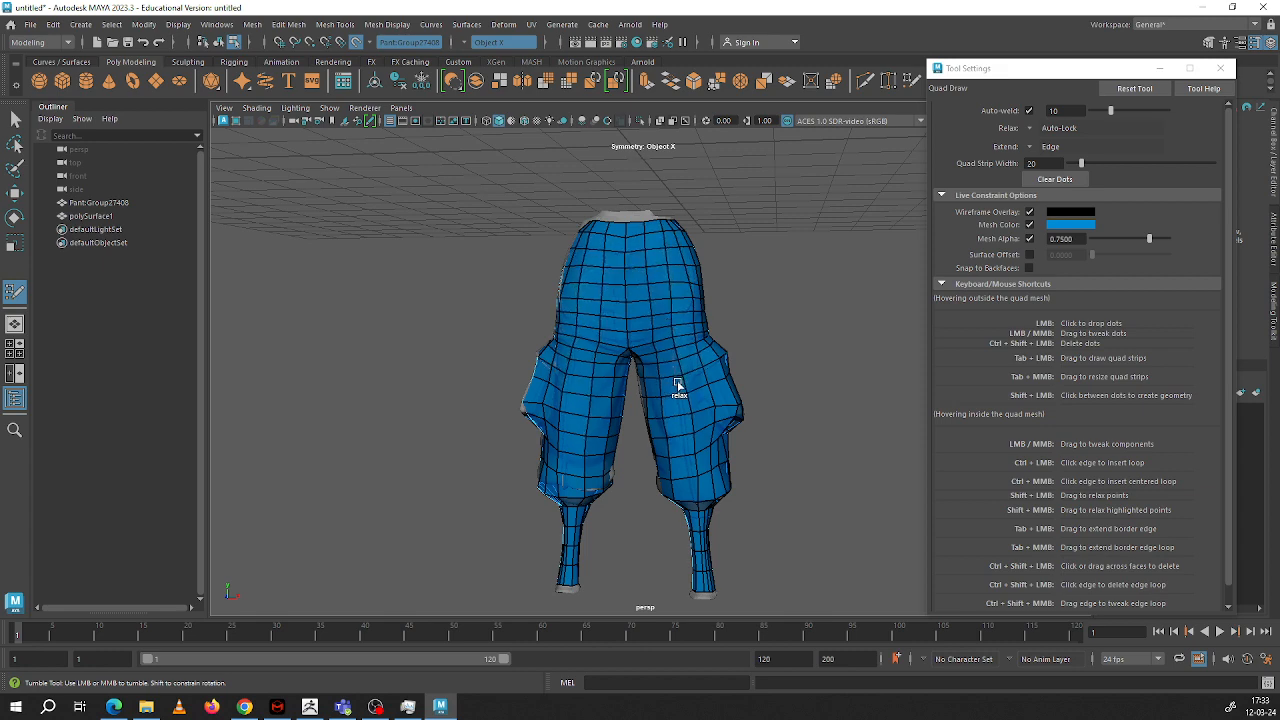
alt+drag(696, 413, 677, 386)
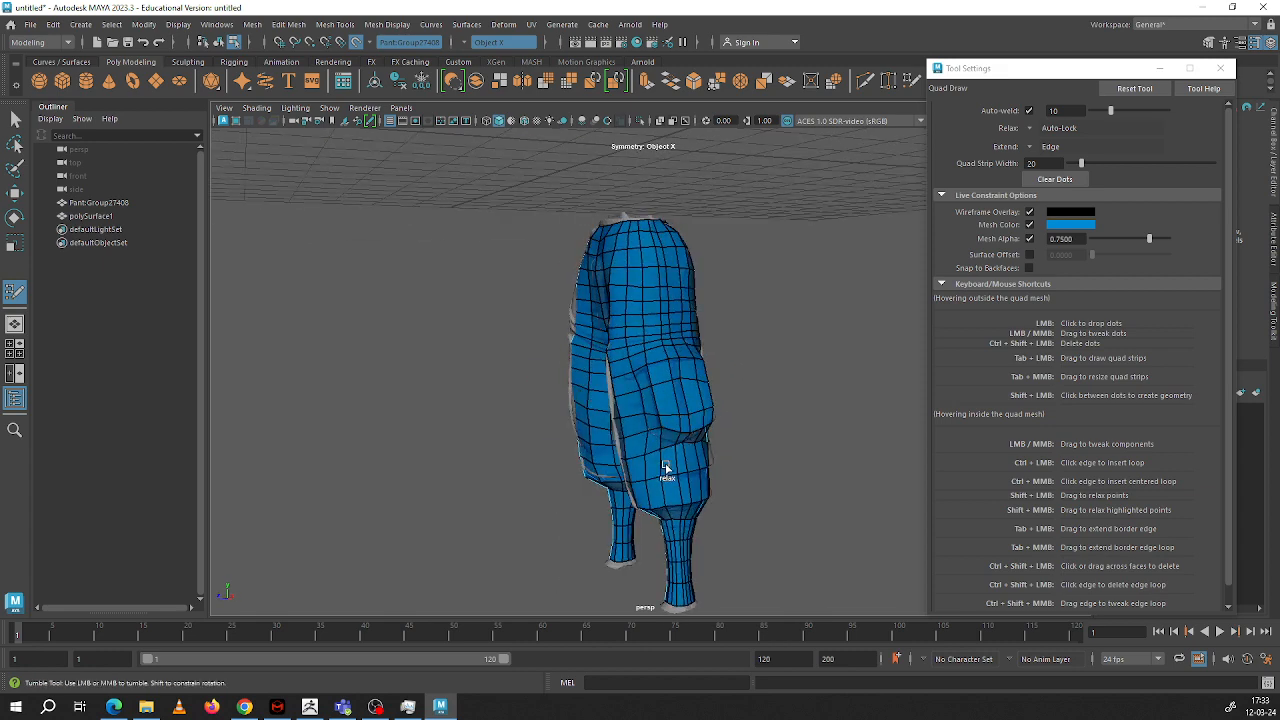
mouse_move(658, 466)
alt+mouse_down()
mouse_move(680, 434)
mouse_move(637, 396)
mouse_move(691, 382)
mouse_move(709, 354)
mouse_move(680, 363)
mouse_move(603, 338)
mouse_move(558, 393)
mouse_move(608, 457)
mouse_move(608, 437)
mouse_move(562, 410)
mouse_move(506, 426)
mouse_move(574, 423)
mouse_move(666, 458)
alt+mouse_up()
Step: Inspect the mesh around the cargo pocket and its underside from the front, side and back
scroll(709, 354, up, 3)
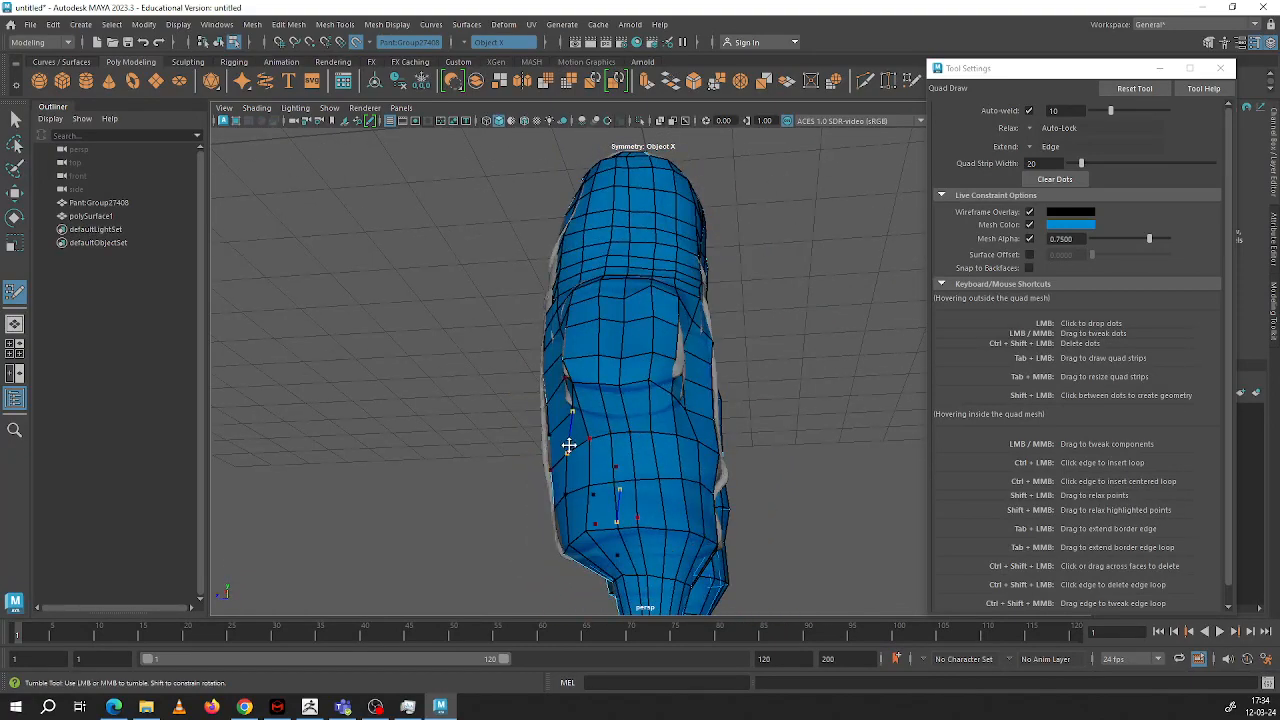
alt+drag(568, 445, 759, 430)
scroll(759, 430, up, 3)
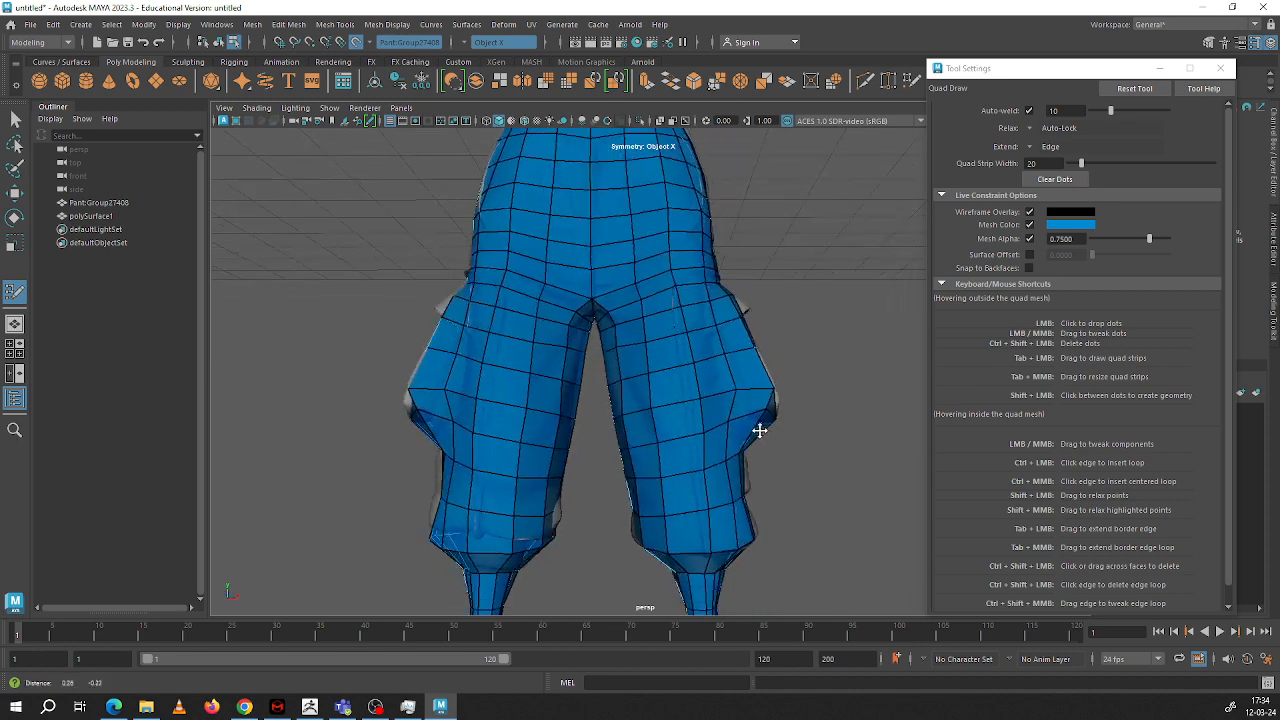
scroll(759, 430, up, 8)
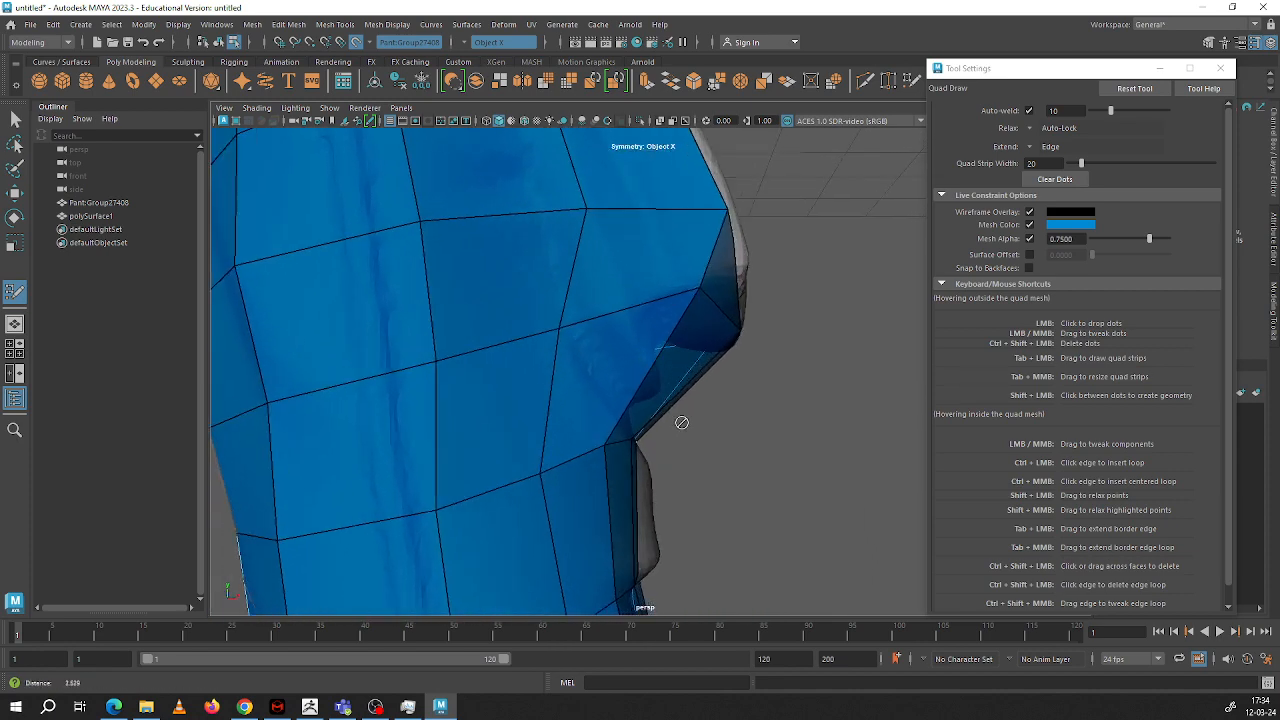
alt+drag(681, 422, 770, 331)
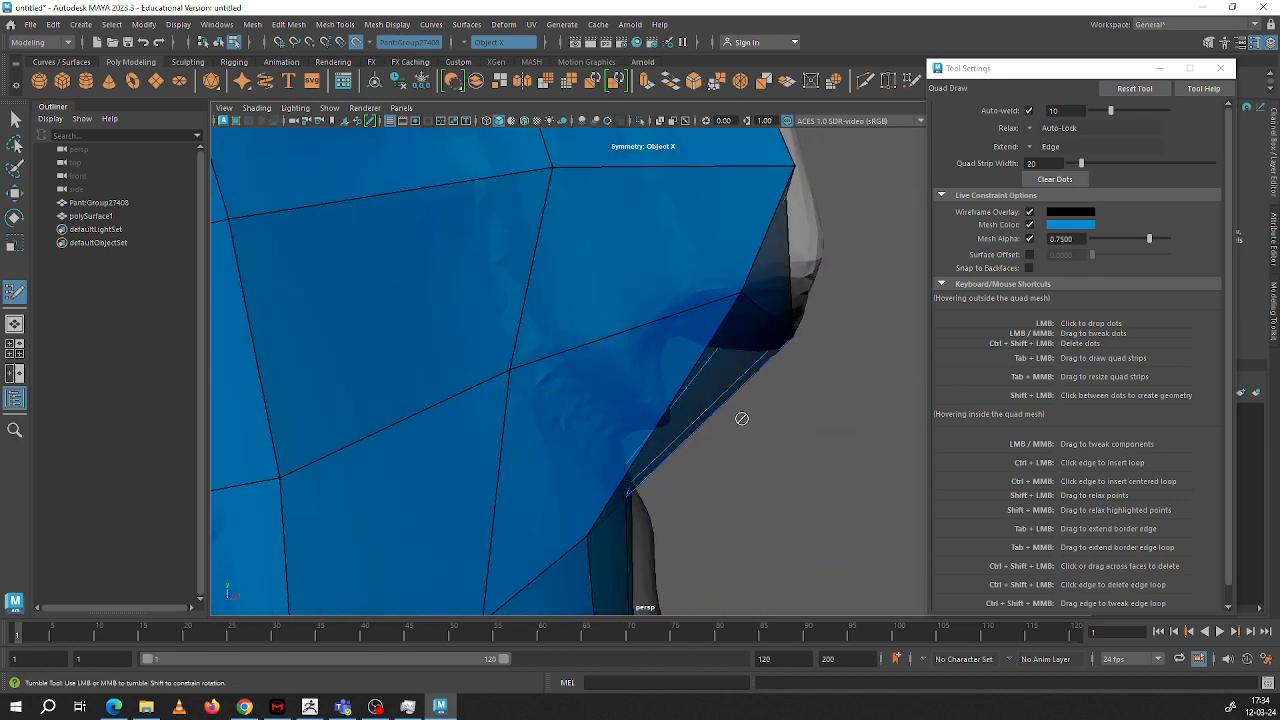
alt+drag(741, 418, 543, 331)
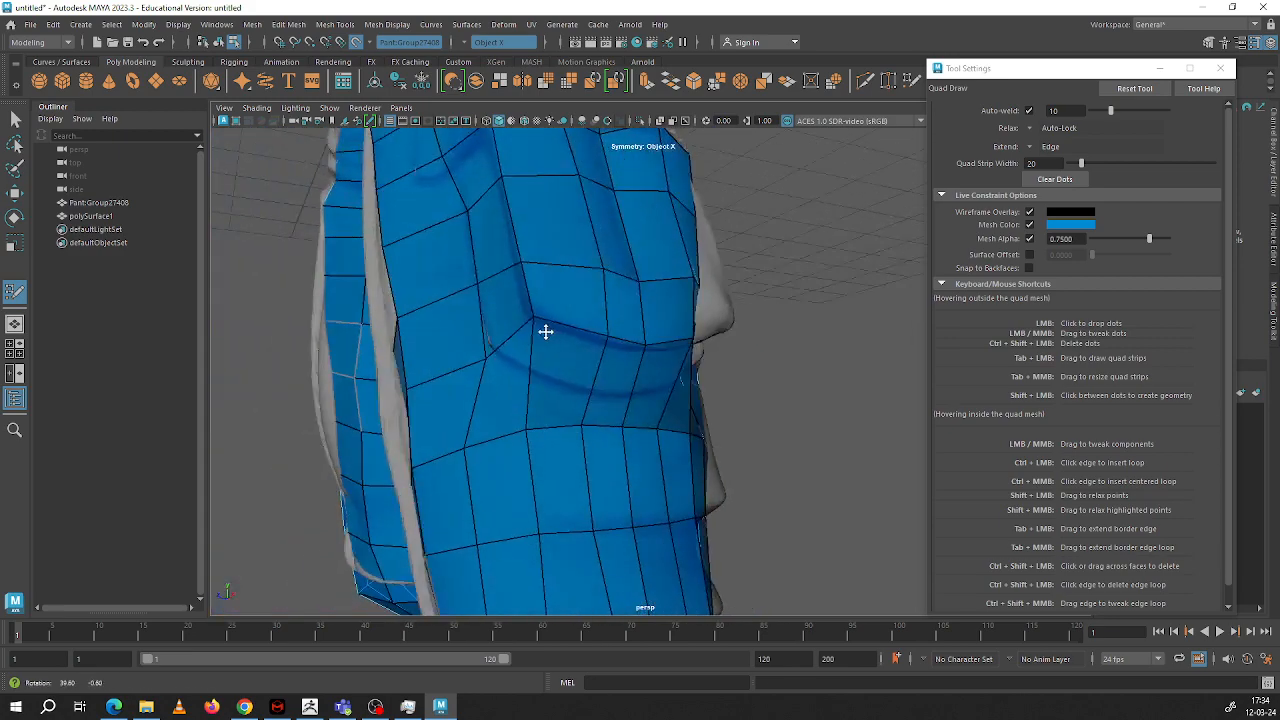
alt+middle_drag(543, 331, 599, 362)
alt+drag(600, 362, 532, 358)
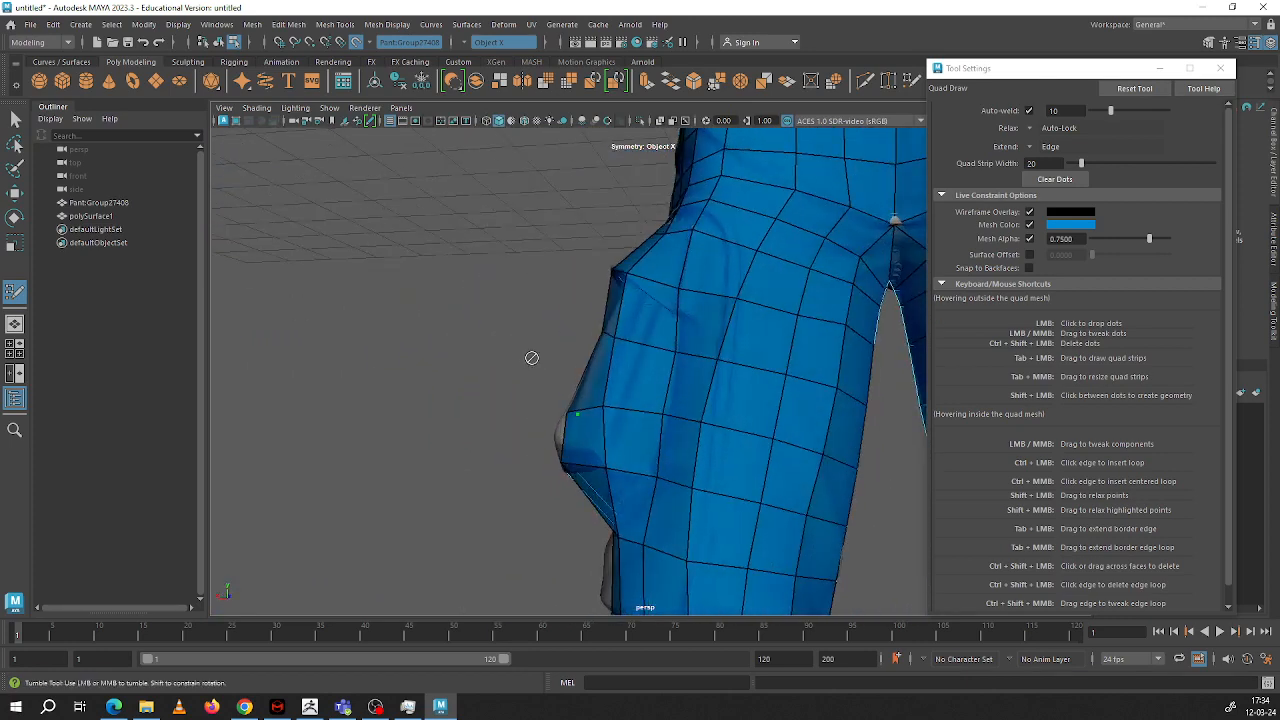
alt+right_drag(605, 381, 609, 321)
Step: Relax the quads on the outer hip and down the side of the thigh to even their spacing
alt+drag(682, 403, 717, 346)
alt+middle_drag(717, 346, 628, 340)
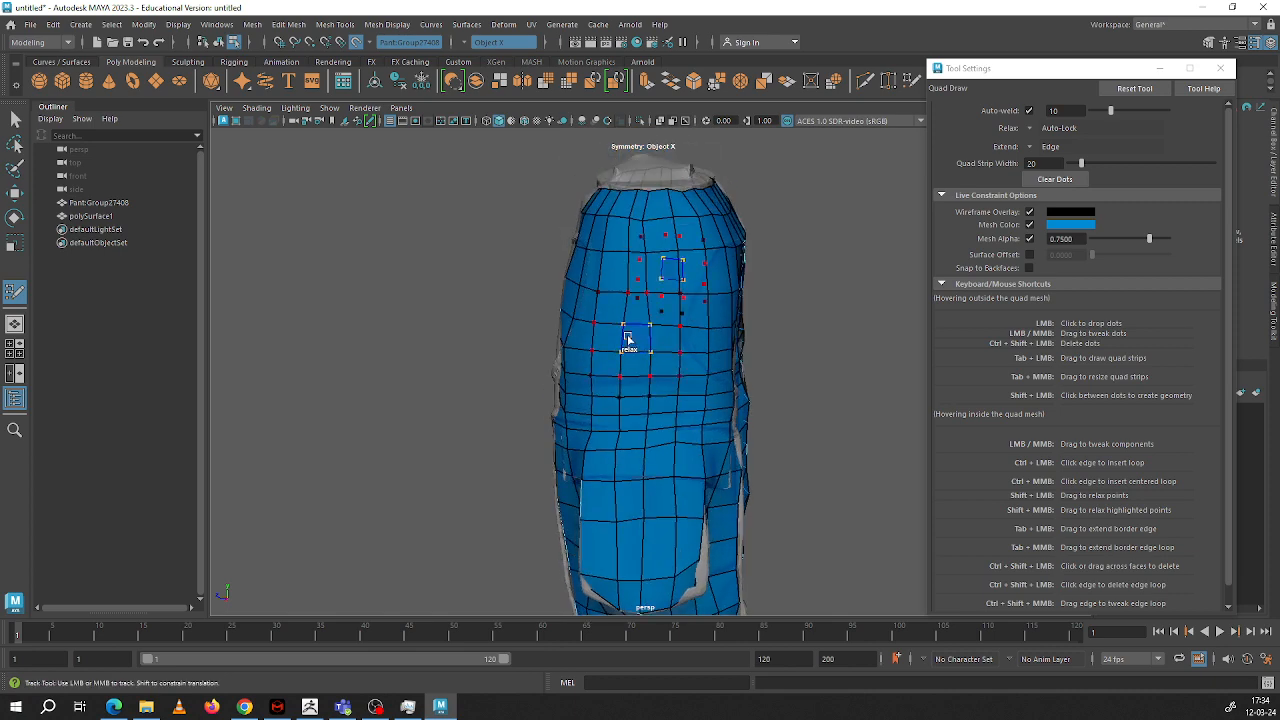
alt+drag(653, 233, 545, 300)
alt+middle_drag(545, 300, 614, 326)
shift+drag(672, 318, 683, 431)
alt+middle_drag(698, 443, 685, 370)
mouse_move(684, 370)
alt+mouse_down()
mouse_move(594, 314)
mouse_move(629, 400)
mouse_move(622, 414)
mouse_move(643, 422)
alt+mouse_up()
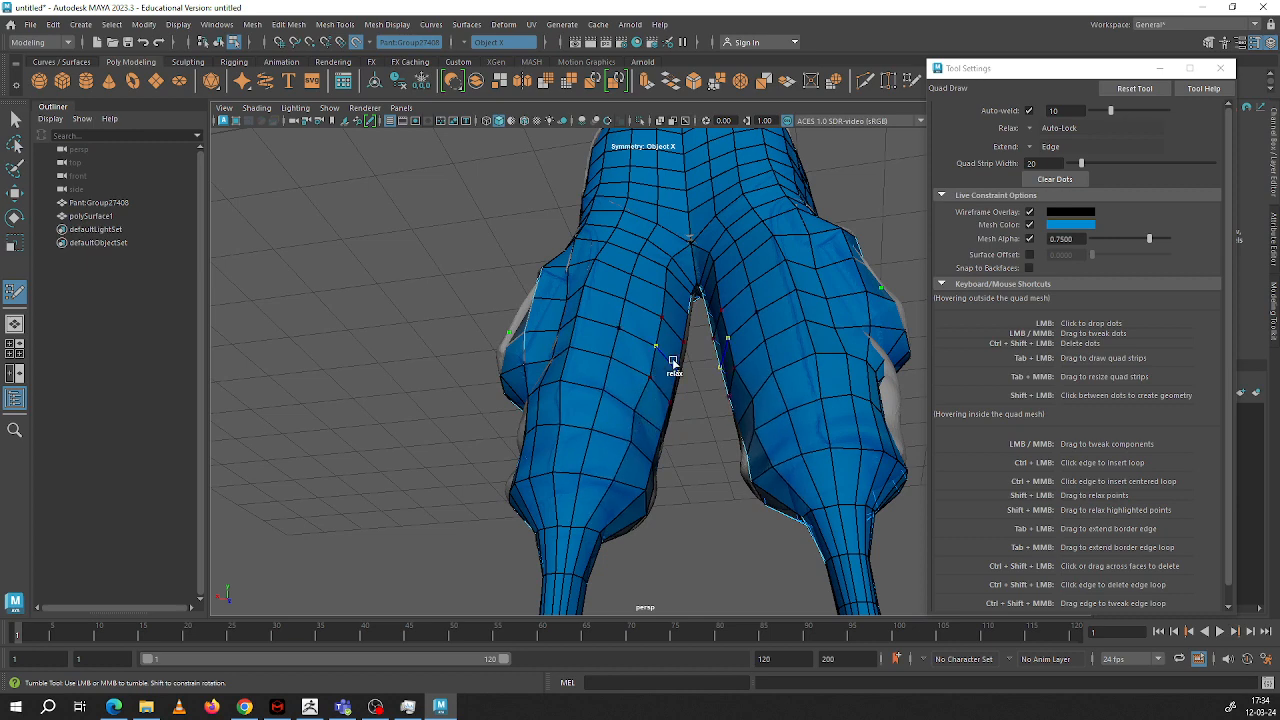
Step: Relax the quads along the lower trouser legs and inner thighs to smooth their flow
alt+drag(673, 362, 424, 428)
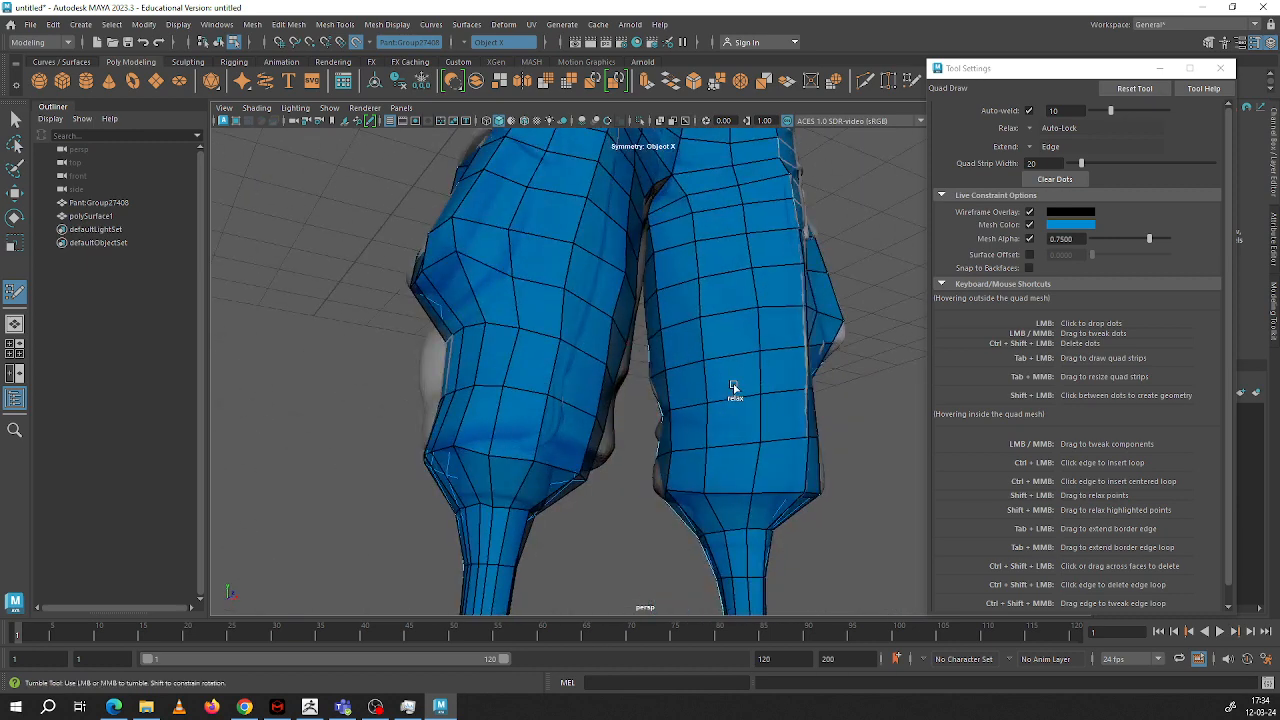
mouse_move(733, 387)
shift+mouse_down()
mouse_move(789, 360)
mouse_move(774, 314)
mouse_move(611, 443)
mouse_move(615, 386)
mouse_move(643, 371)
mouse_move(609, 423)
mouse_move(600, 246)
mouse_move(572, 203)
mouse_move(626, 323)
shift+mouse_up()
alt+drag(654, 243, 580, 286)
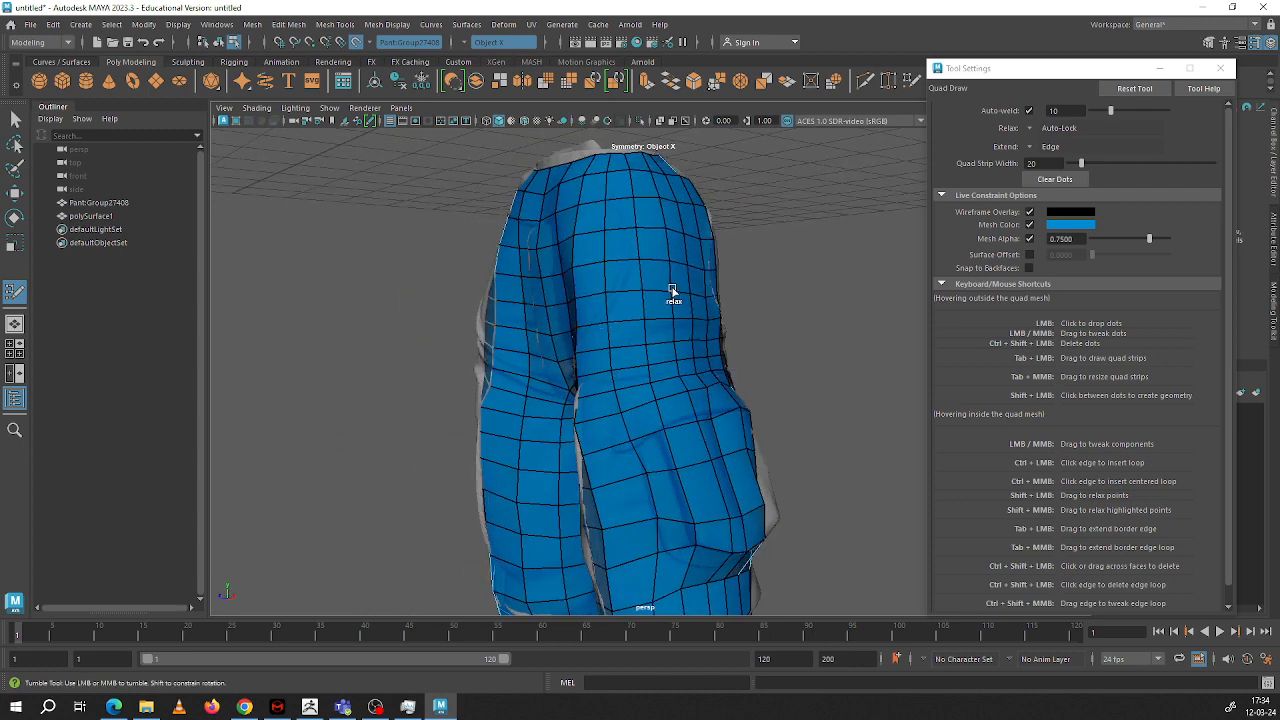
alt+drag(672, 290, 690, 215)
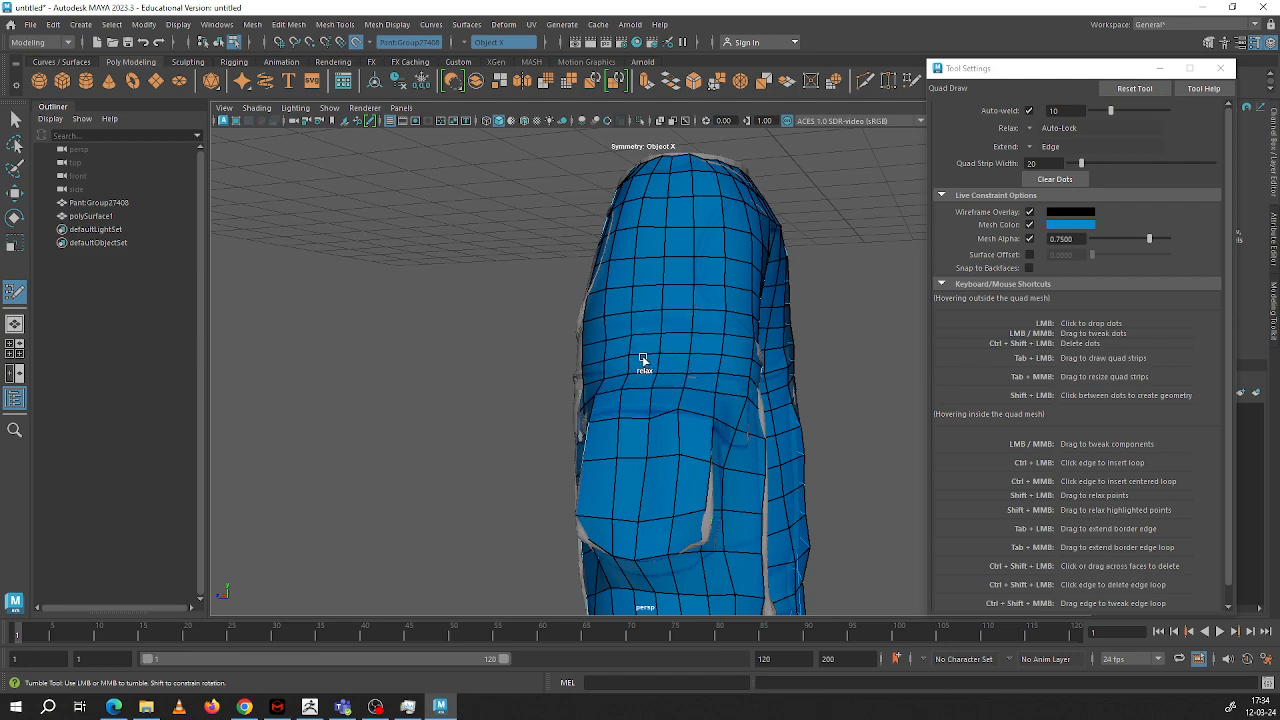
alt+drag(623, 361, 817, 355)
alt+middle_drag(668, 486, 663, 243)
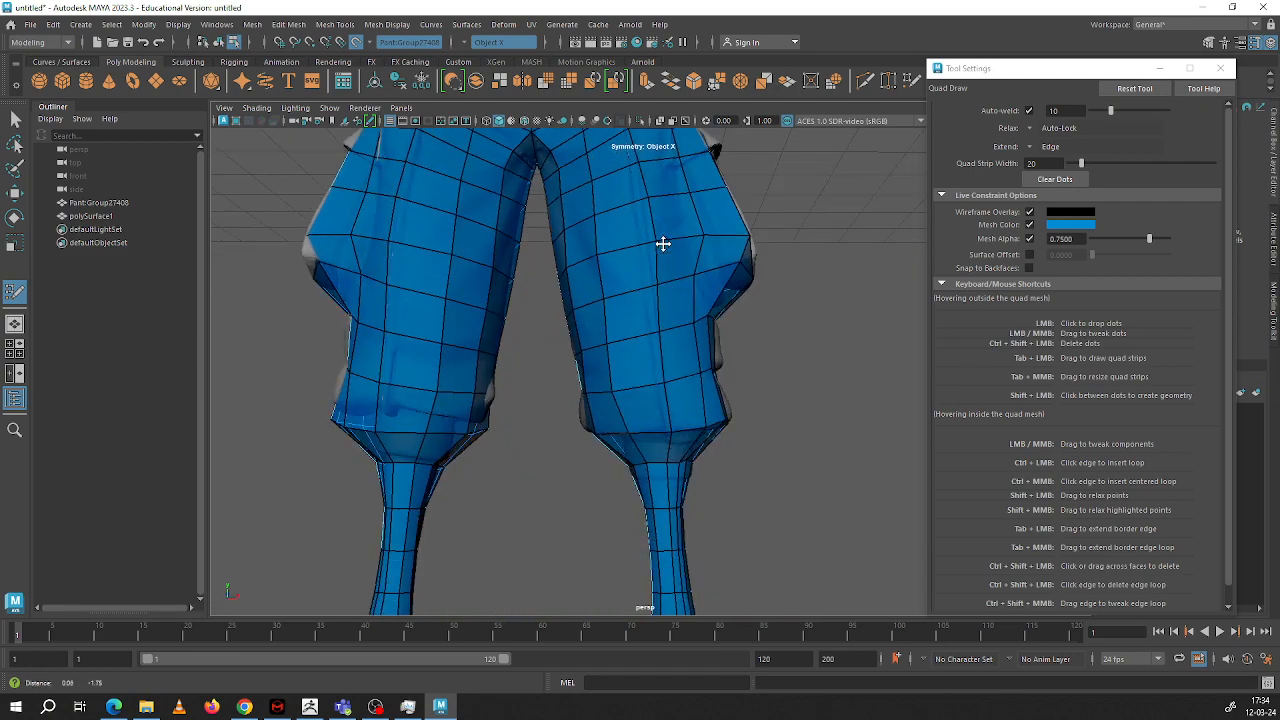
Step: Insert an edge loop under the gathered trouser hem and relax the rows at the top of the narrow lower leg
scroll(672, 300, down, 5)
alt+drag(686, 357, 737, 456)
alt+middle_drag(626, 466, 620, 380)
scroll(620, 380, up, 5)
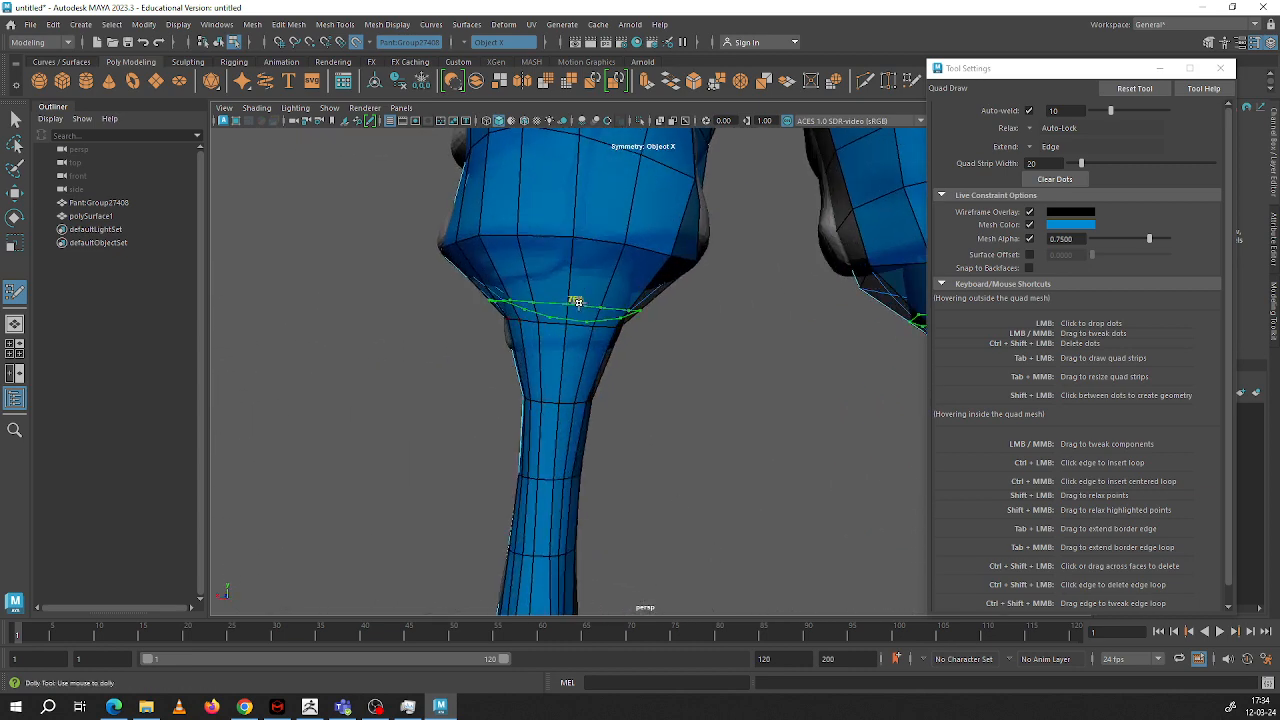
ctrl+click(583, 264)
mouse_move(617, 300)
alt+mouse_down()
mouse_move(574, 298)
mouse_move(573, 281)
mouse_move(709, 300)
mouse_move(701, 310)
mouse_move(640, 311)
mouse_move(718, 260)
alt+mouse_up()
mouse_move(718, 260)
shift+mouse_down()
mouse_move(700, 260)
mouse_move(727, 243)
shift+mouse_up()
mouse_move(727, 243)
shift+mouse_down()
mouse_move(686, 271)
mouse_move(706, 274)
mouse_move(748, 348)
mouse_move(654, 320)
shift+mouse_up()
alt+right_drag(654, 320, 694, 374)
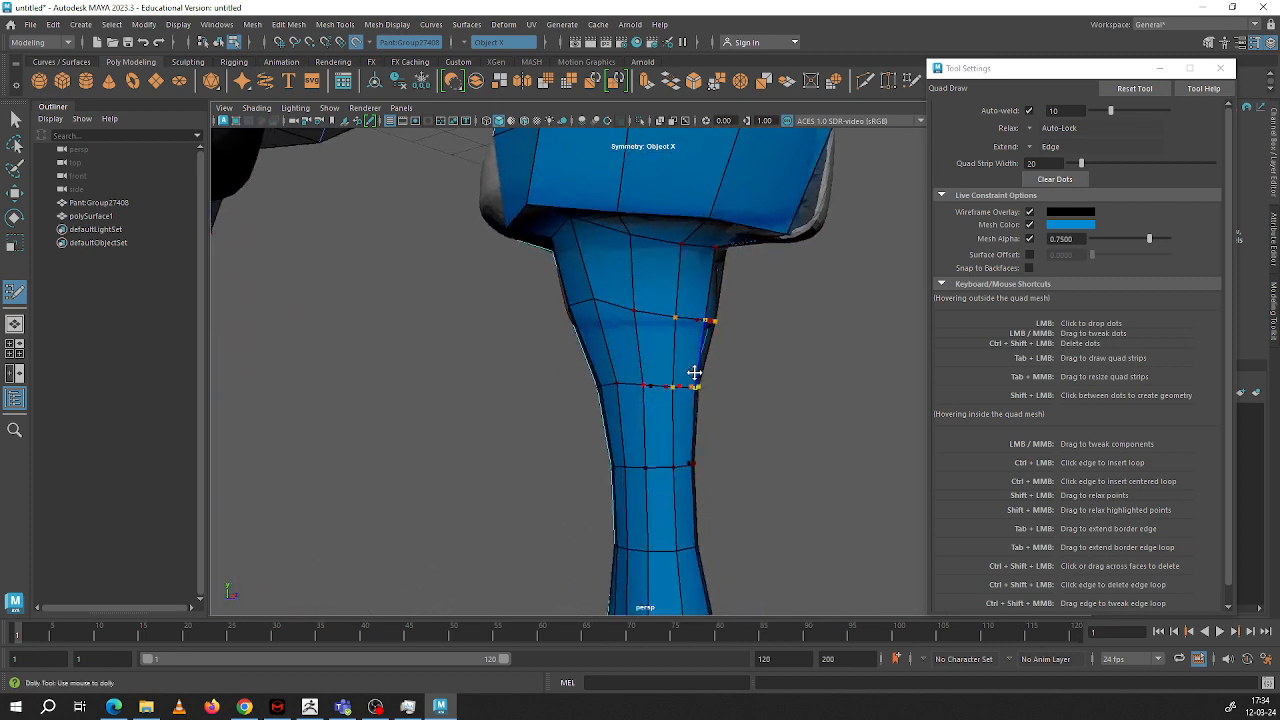
Step: Insert an edge loop at the ridge on the upper lower leg and align the surrounding vertices with its crease
ctrl+click(633, 331)
alt+drag(632, 330, 696, 360)
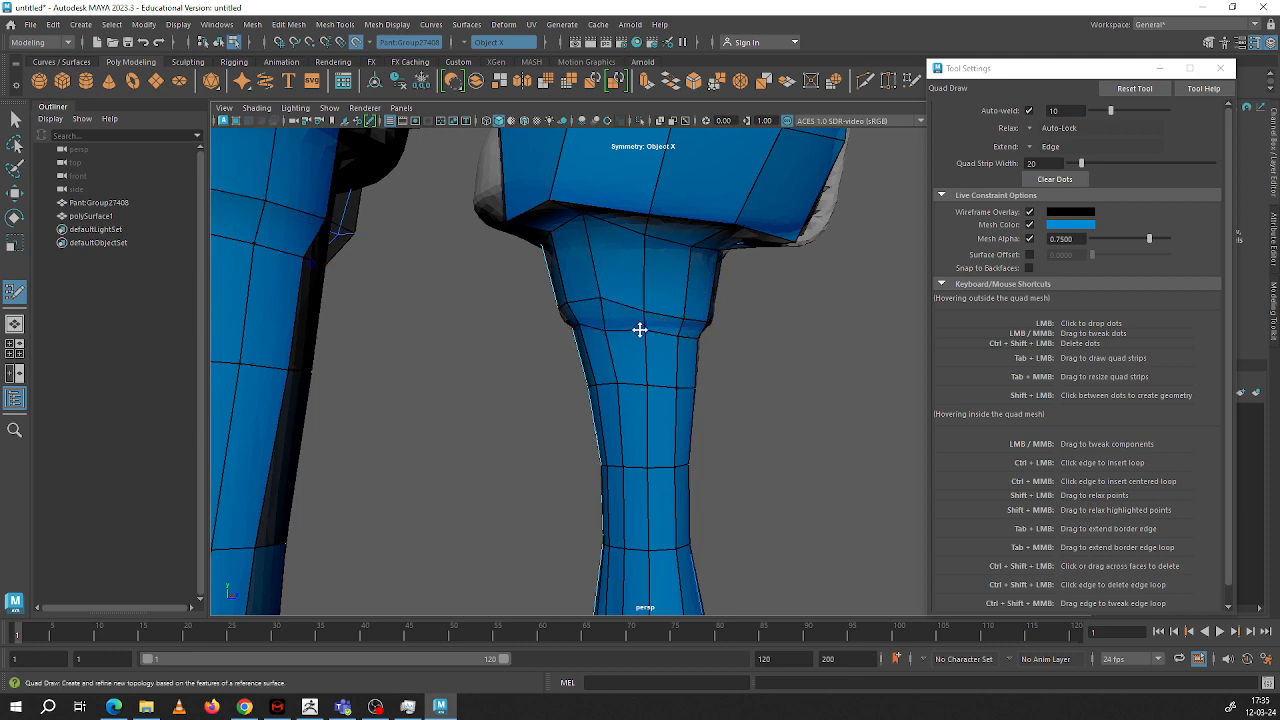
alt+drag(690, 333, 625, 342)
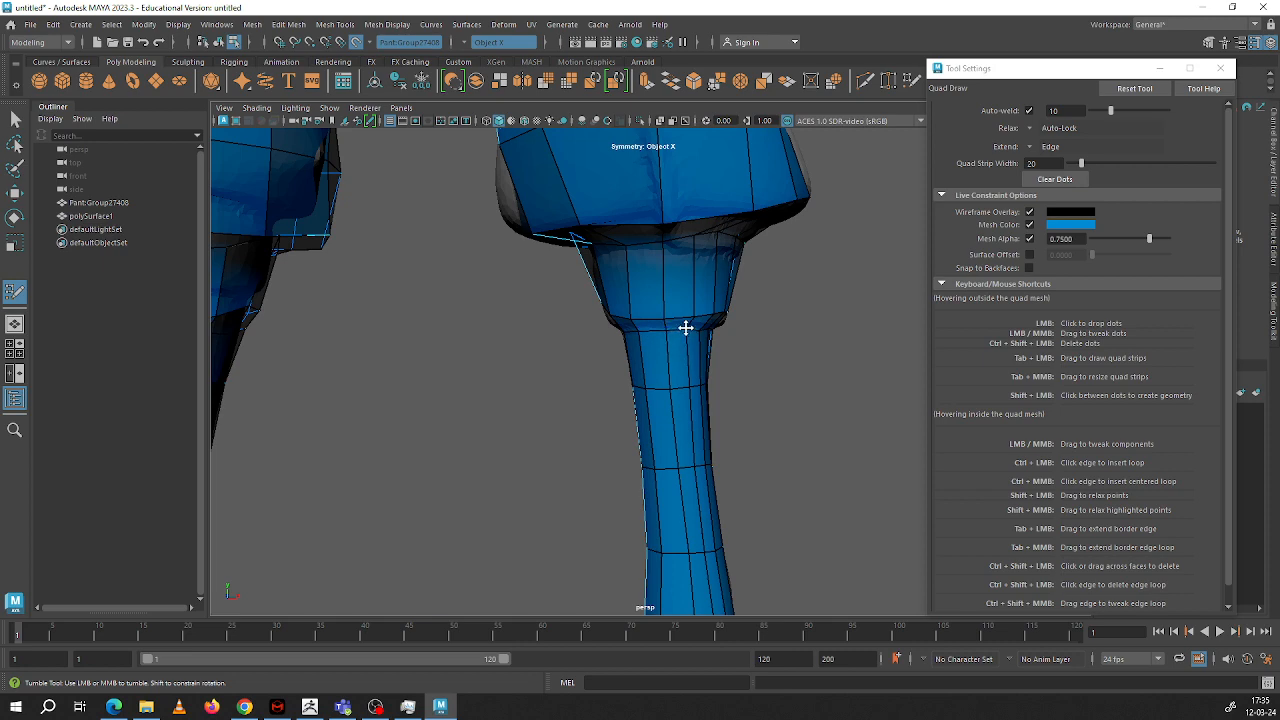
mouse_move(686, 327)
alt+mouse_down()
mouse_move(751, 383)
mouse_move(660, 280)
mouse_move(688, 286)
mouse_move(631, 283)
mouse_move(690, 270)
mouse_move(583, 266)
mouse_move(623, 258)
mouse_move(670, 271)
alt+mouse_up()
scroll(569, 263, up, 5)
mouse_move(569, 263)
alt+mouse_down()
mouse_move(746, 271)
mouse_move(610, 276)
mouse_move(595, 296)
mouse_move(638, 290)
mouse_move(757, 331)
mouse_move(627, 307)
alt+mouse_up()
scroll(746, 271, down, 5)
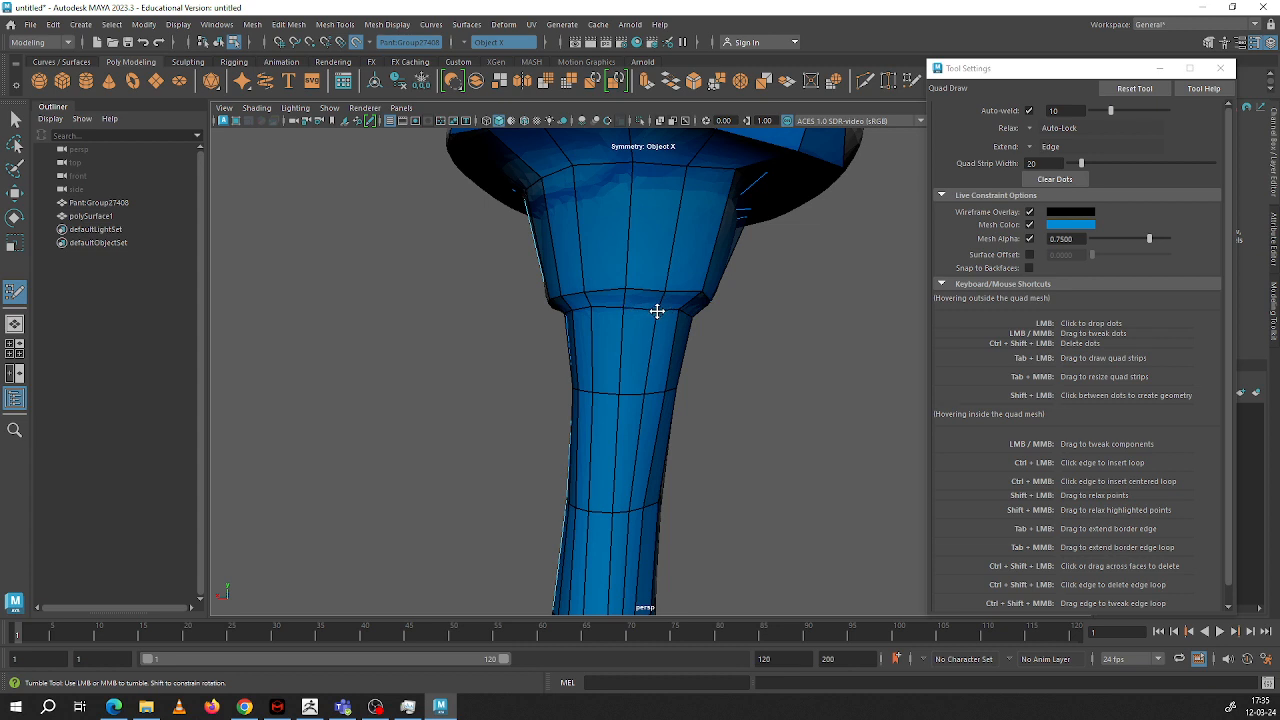
alt+drag(592, 307, 594, 285)
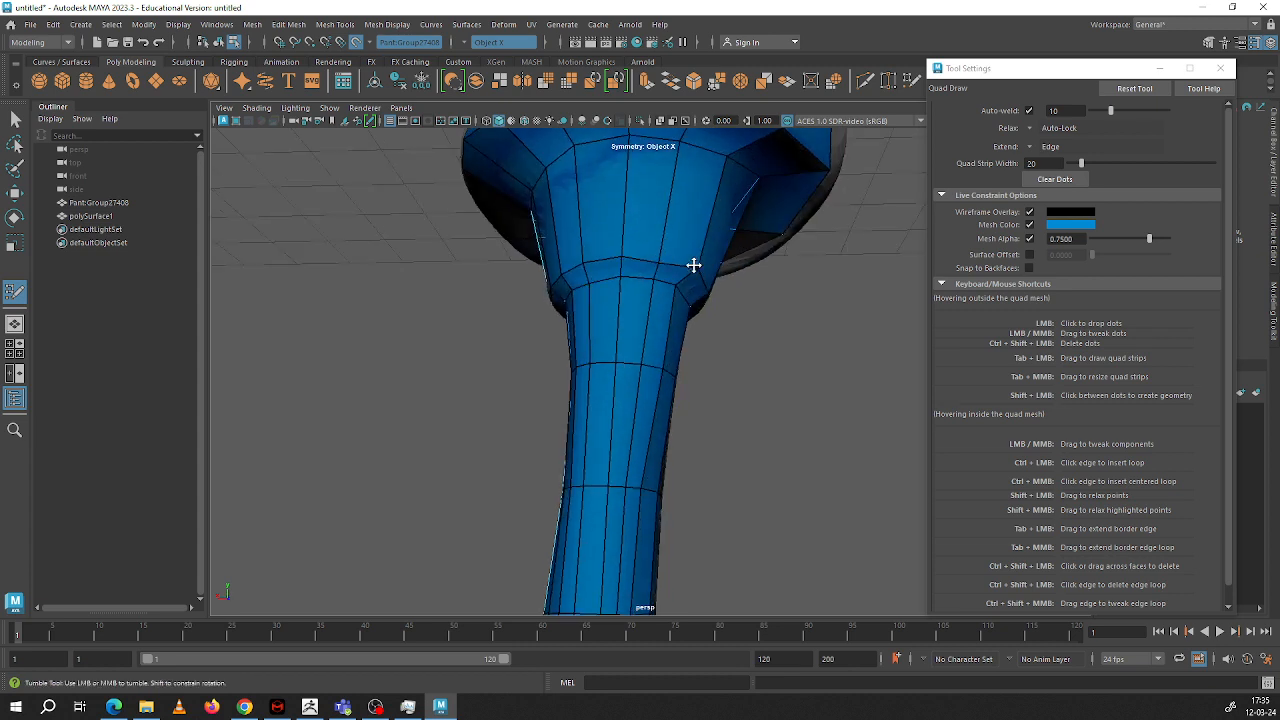
key(ctrl+z)
alt+drag(695, 268, 720, 371)
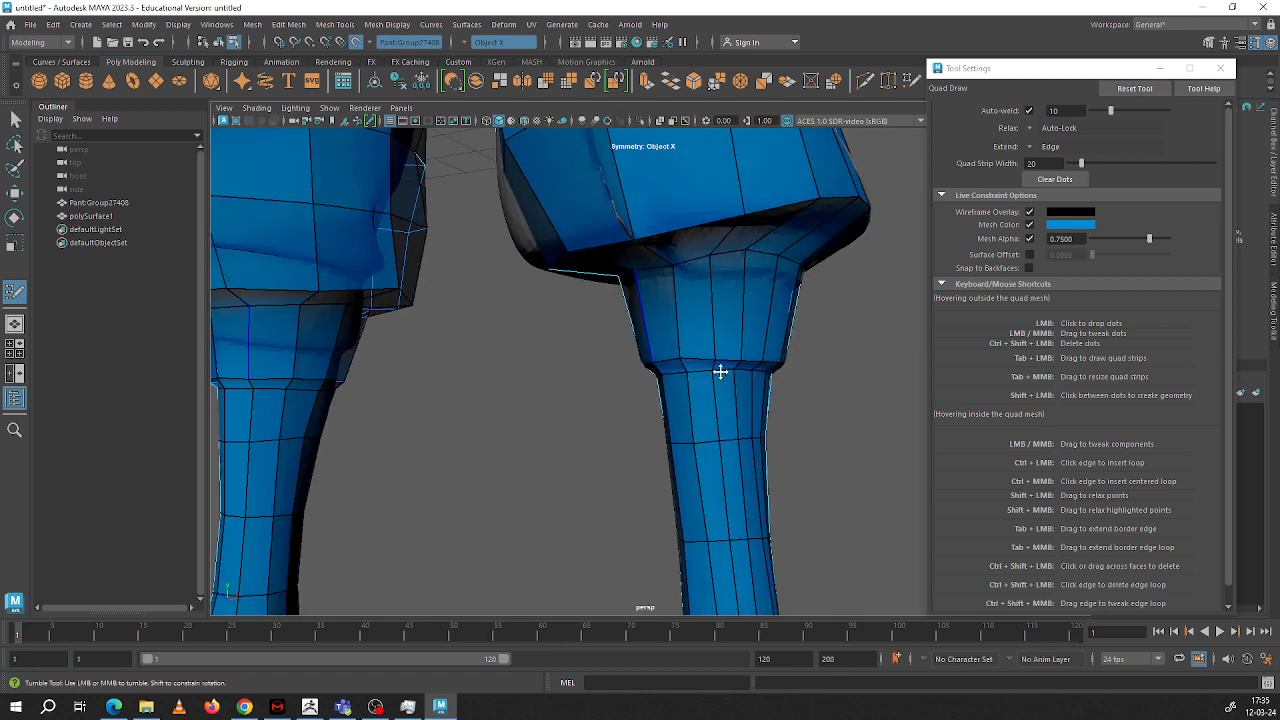
Step: Examine the topology of the lower legs, hems, thighs and crotch from several angles
alt+right_drag(720, 371, 604, 162)
alt+right_drag(704, 303, 774, 380)
alt+drag(774, 380, 706, 321)
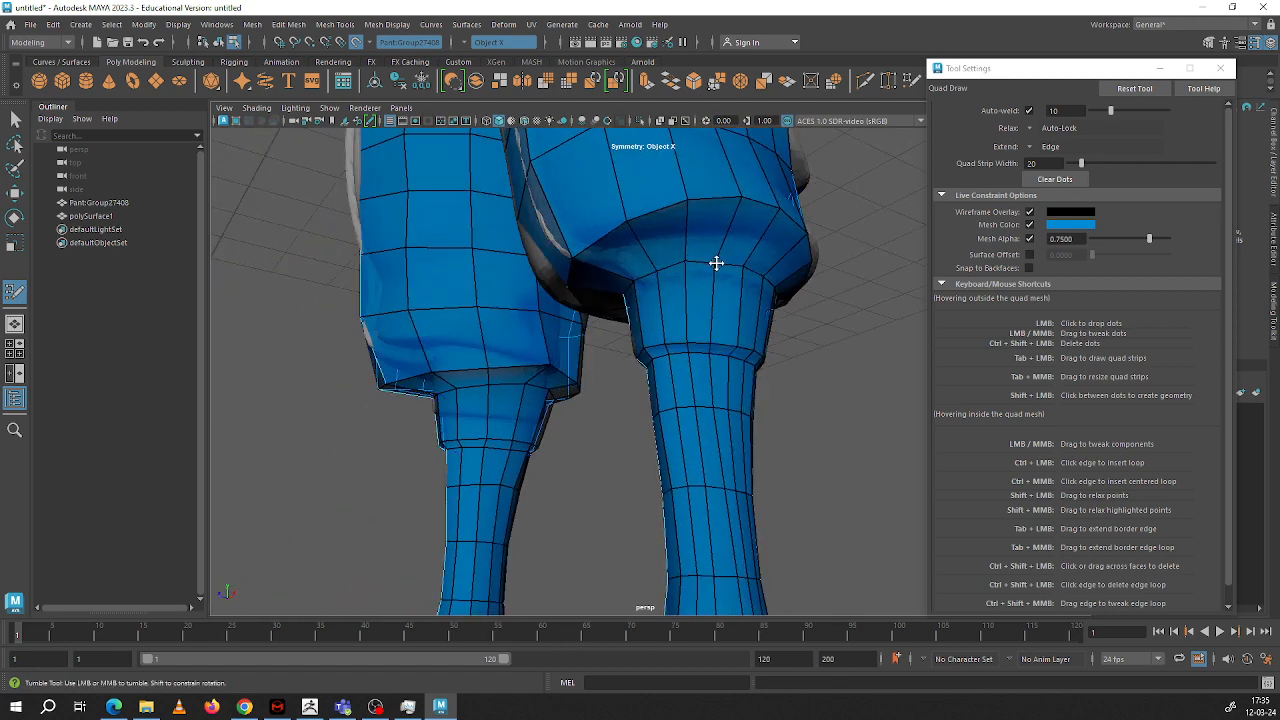
alt+right_drag(687, 265, 608, 171)
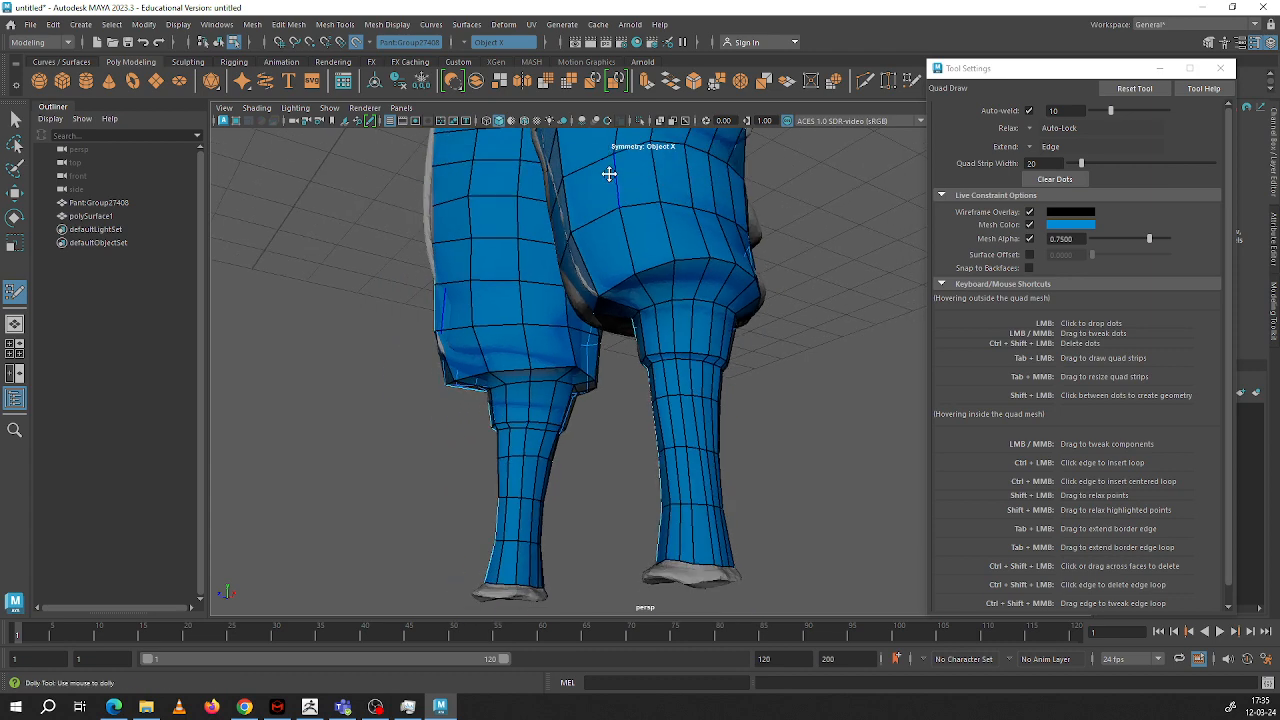
alt+drag(608, 171, 677, 277)
alt+middle_drag(630, 204, 658, 400)
alt+middle_drag(672, 403, 654, 345)
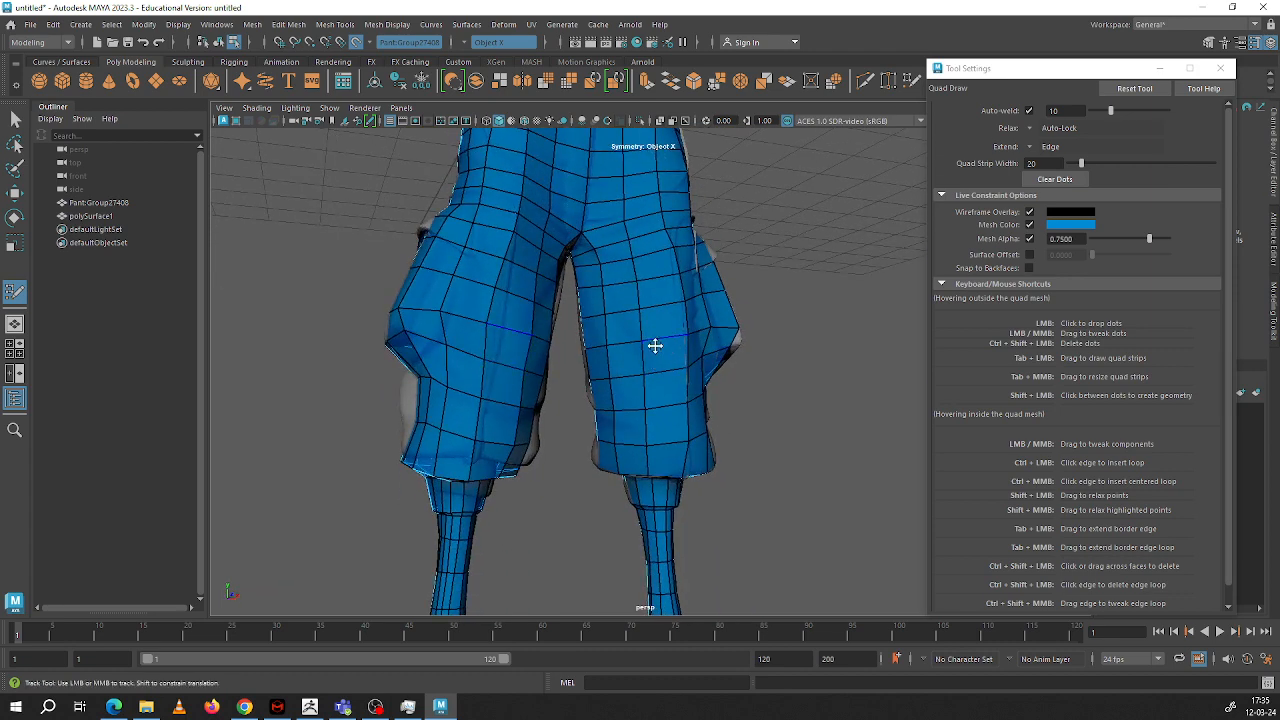
alt+middle_drag(684, 410, 633, 289)
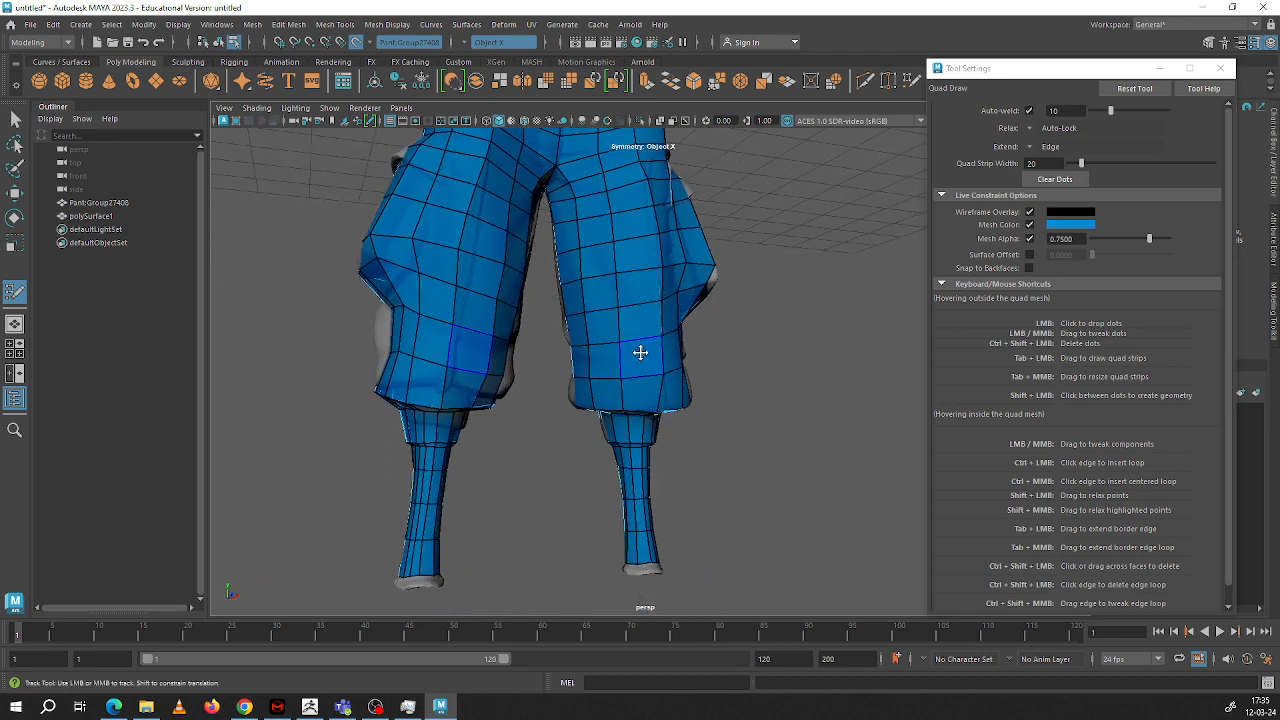
Step: Fit the vertices to the gathered hem's edge and insert a horizontal edge loop around the trouser leg above it
scroll(640, 352, up, 5)
mouse_move(646, 369)
alt+mouse_down()
mouse_move(629, 386)
mouse_move(731, 459)
mouse_move(749, 420)
mouse_move(709, 383)
mouse_move(650, 363)
alt+mouse_up()
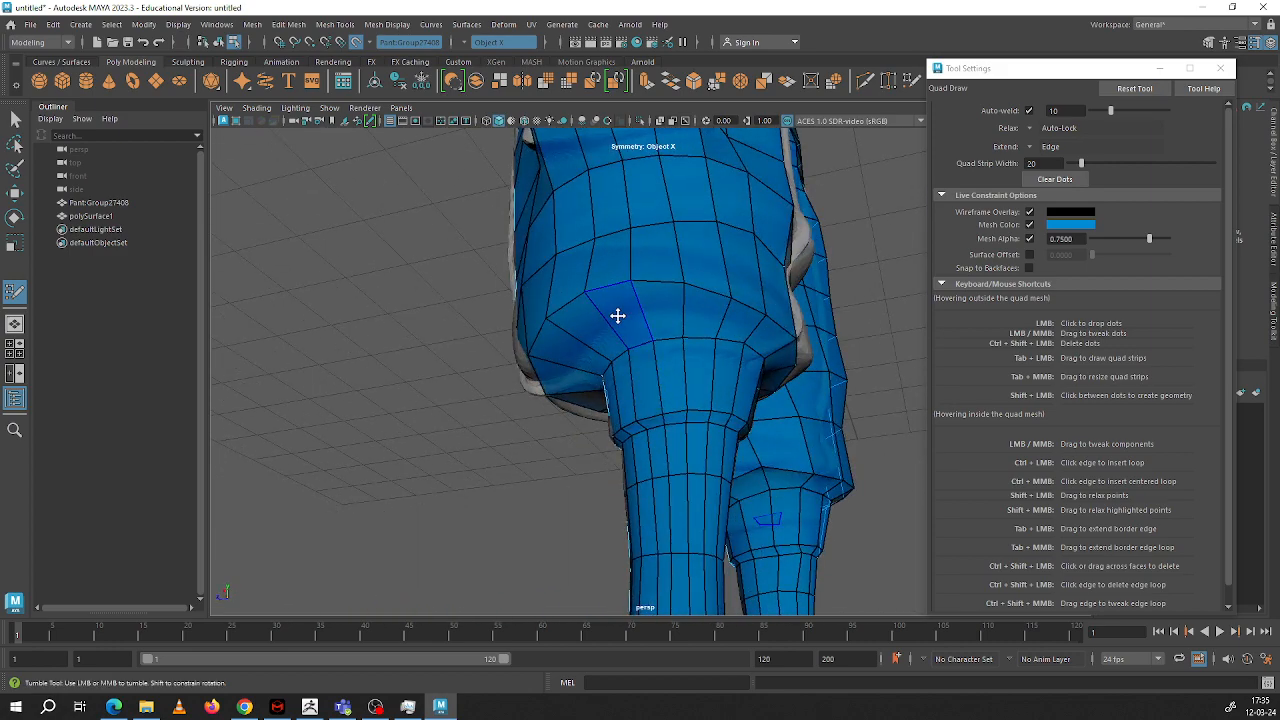
alt+drag(738, 304, 860, 366)
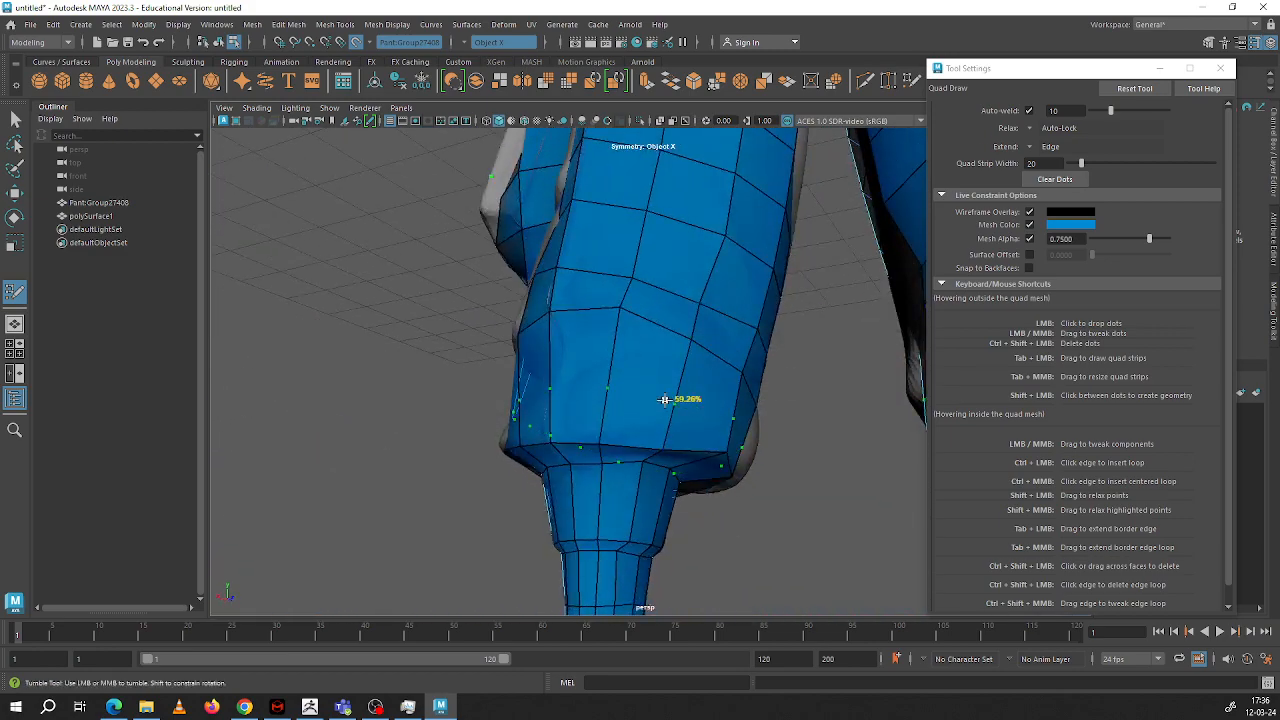
alt+drag(666, 400, 631, 409)
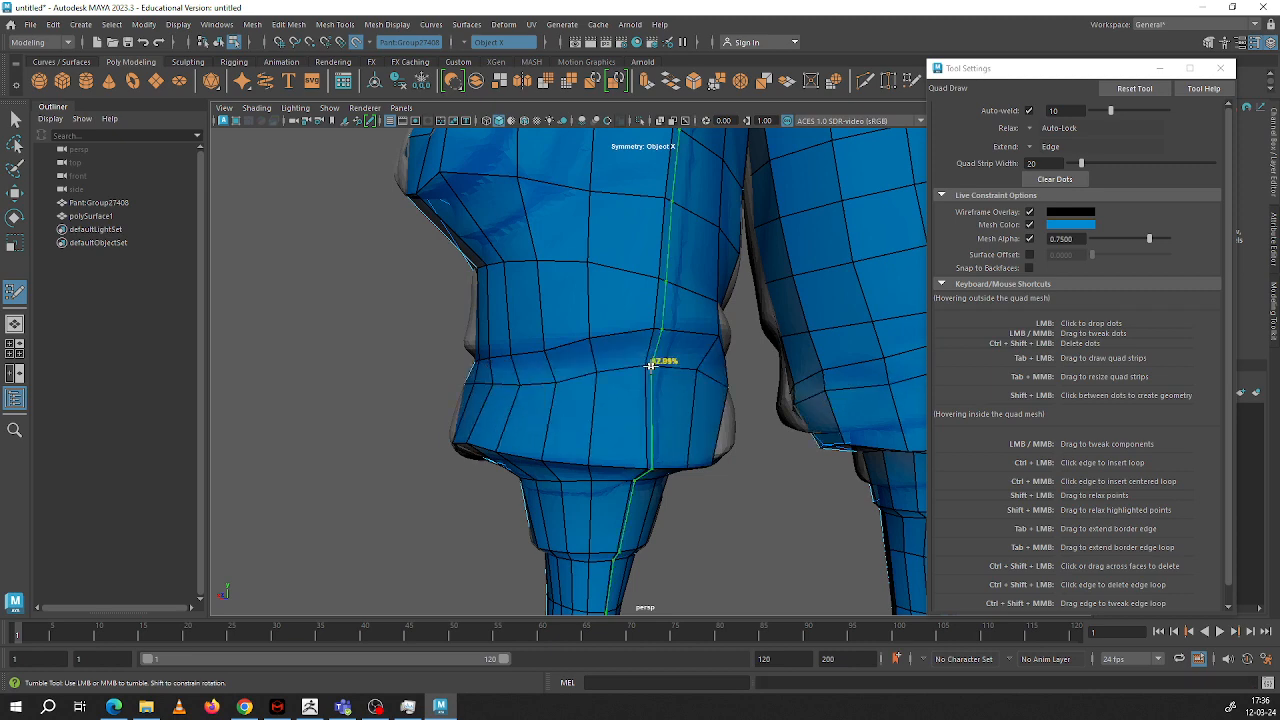
Step: Tweak the vertices of the rows above the hem to follow the fold around the whole trouser leg
alt+drag(657, 366, 727, 396)
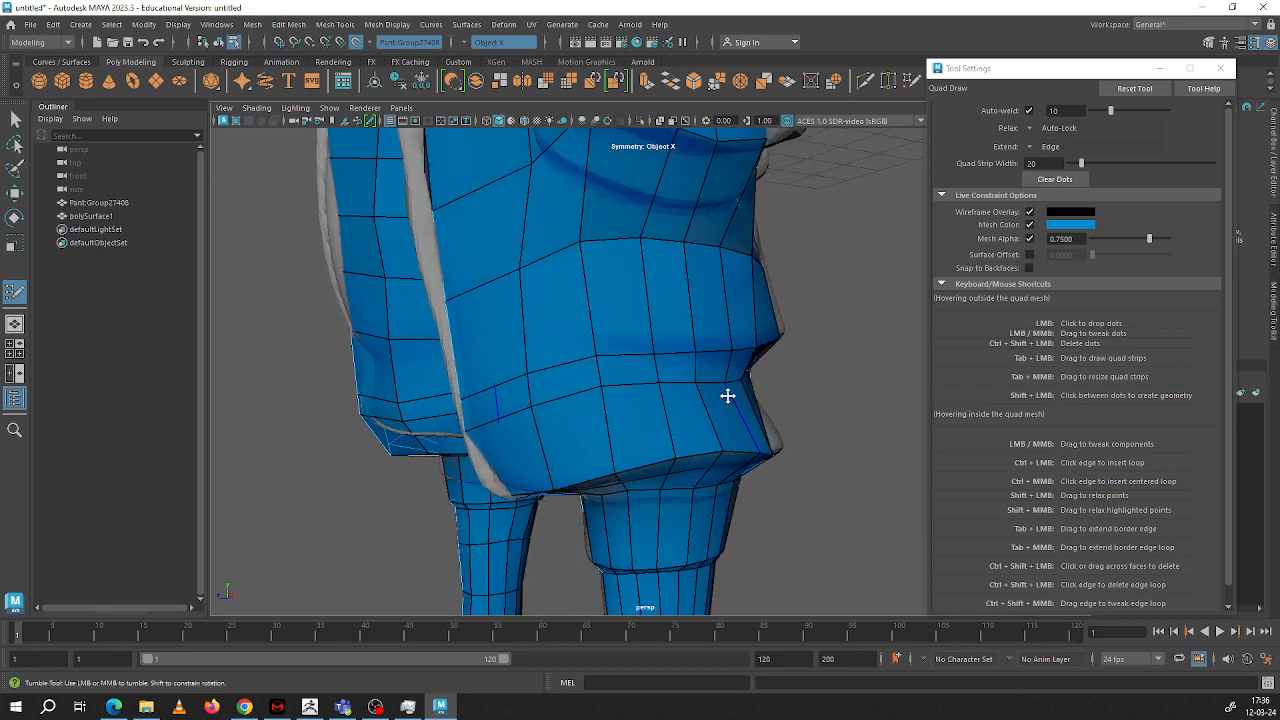
alt+drag(471, 401, 602, 393)
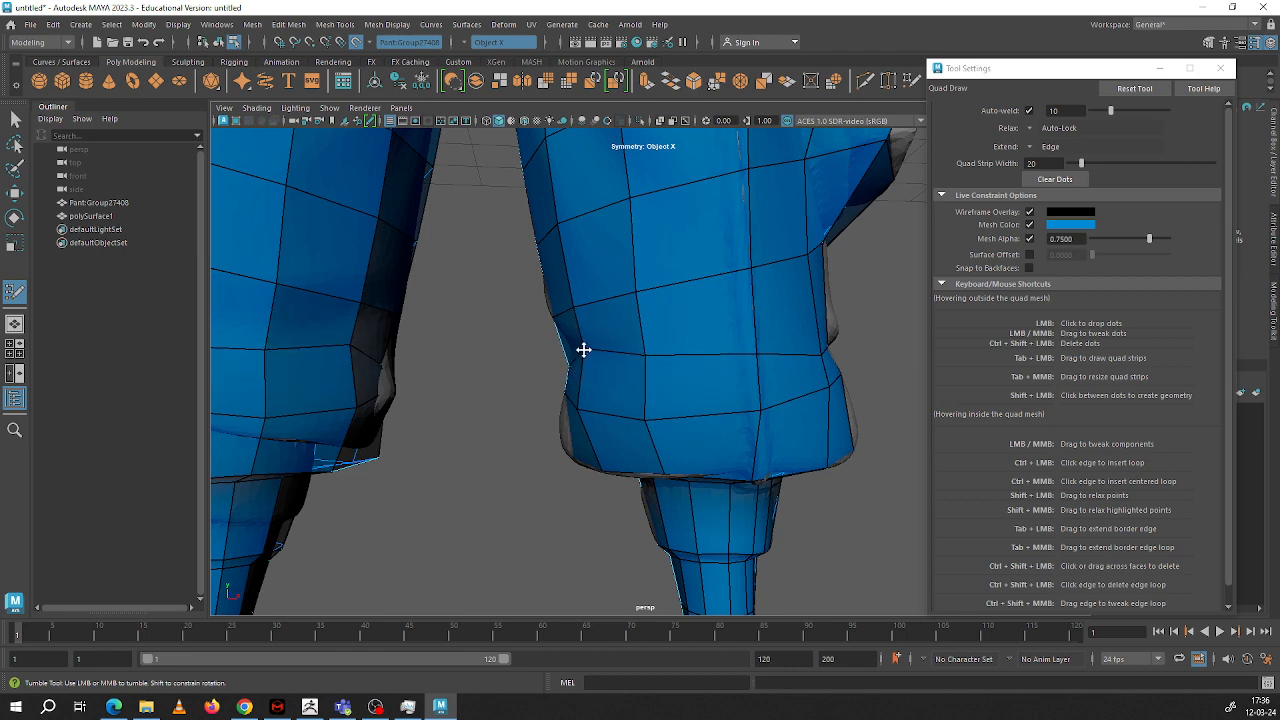
mouse_move(583, 349)
alt+mouse_down()
mouse_move(703, 323)
mouse_move(749, 339)
alt+mouse_up()
alt+drag(609, 351, 494, 340)
alt+middle_drag(494, 340, 494, 333)
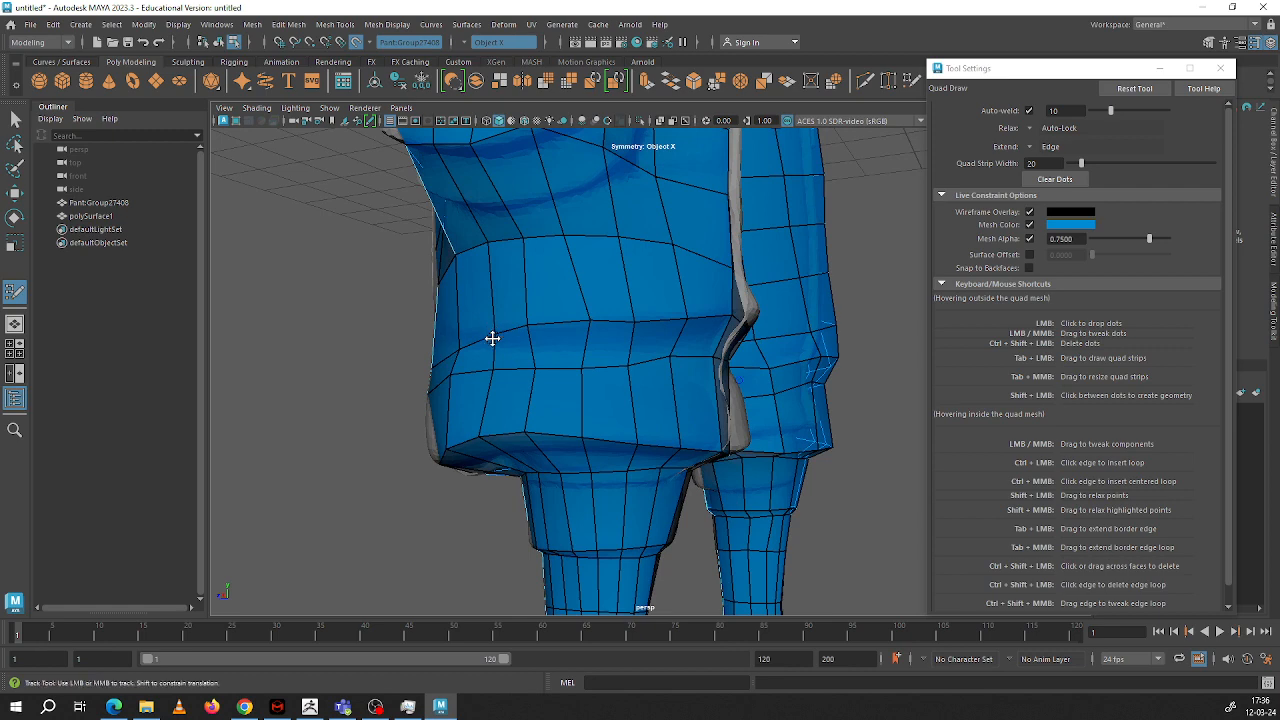
alt+drag(484, 331, 546, 356)
alt+drag(632, 338, 618, 359)
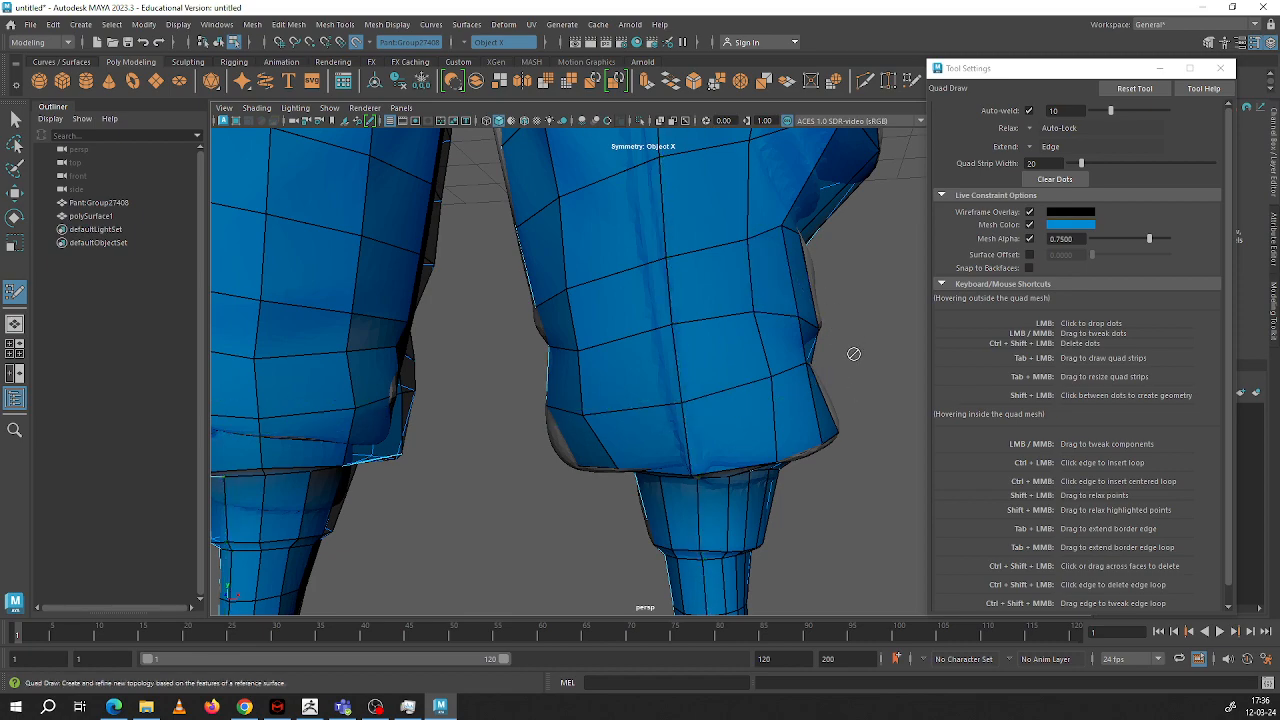
Step: Examine the topology of the thighs, side pockets, crotch and hems from several angles
alt+right_drag(851, 357, 793, 364)
alt+drag(793, 364, 727, 439)
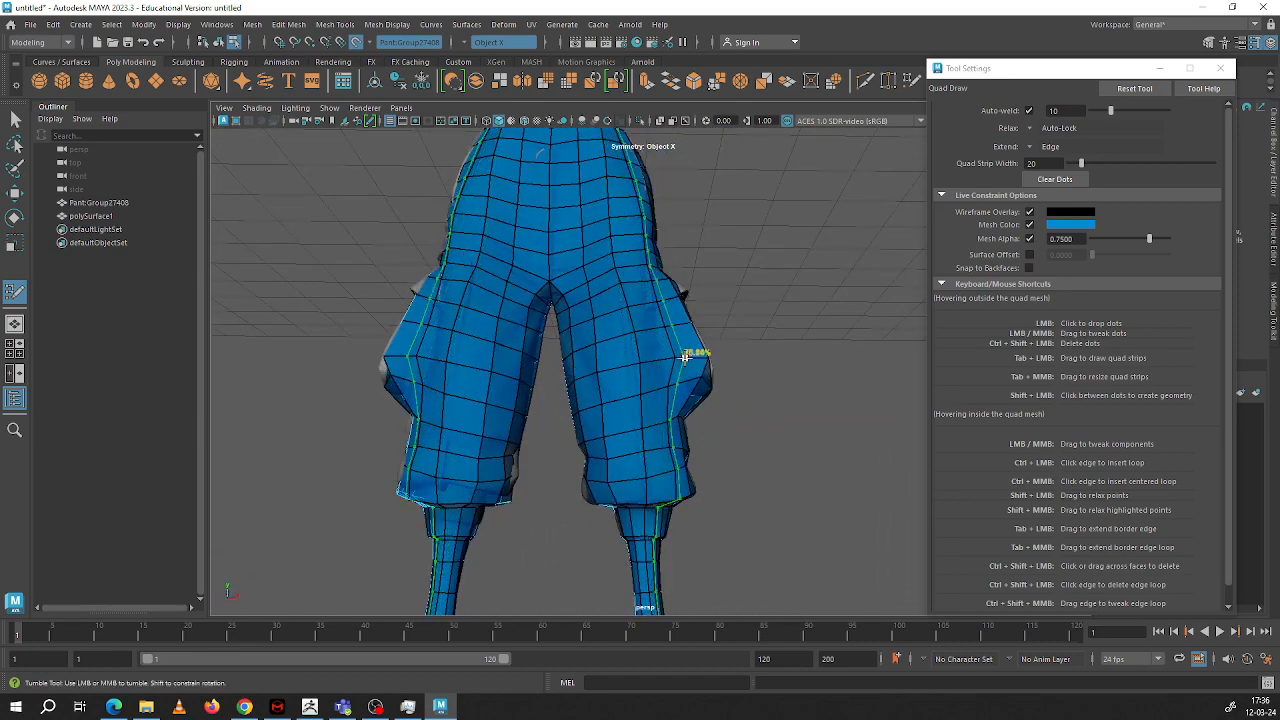
alt+drag(640, 400, 522, 417)
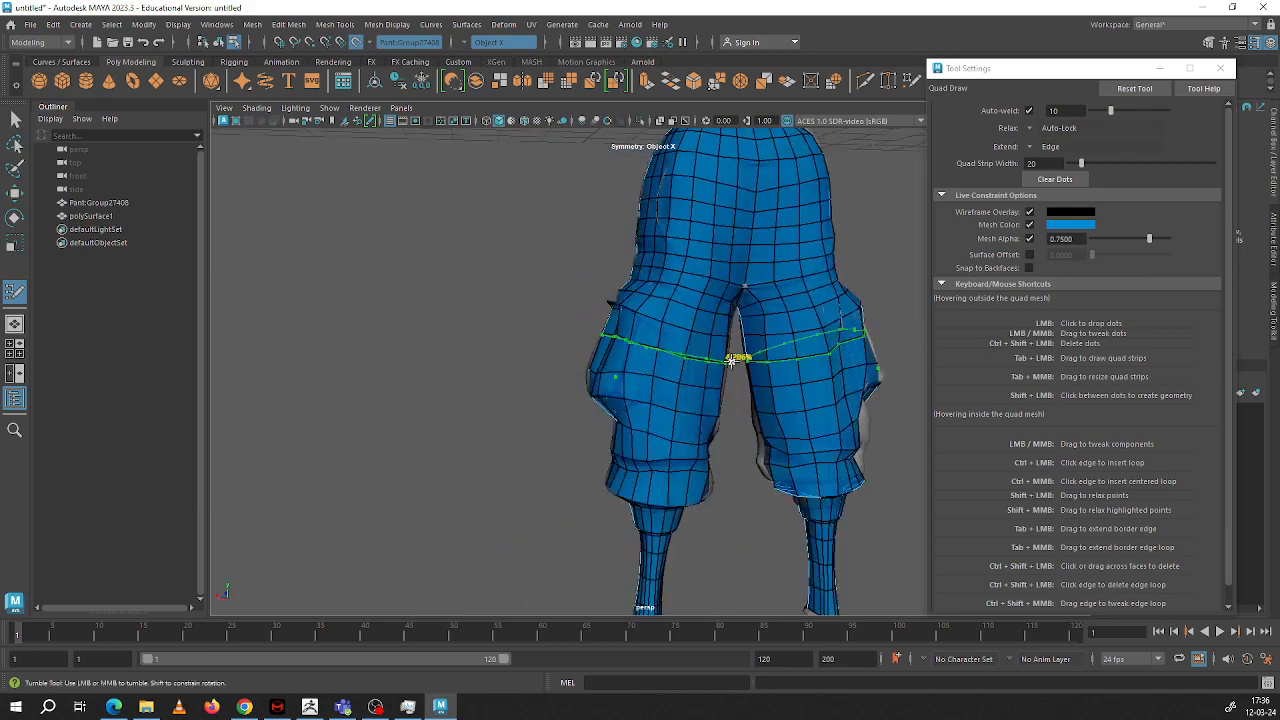
alt+drag(737, 360, 697, 360)
alt+right_drag(697, 360, 652, 405)
alt+drag(652, 405, 589, 372)
alt+drag(599, 307, 580, 353)
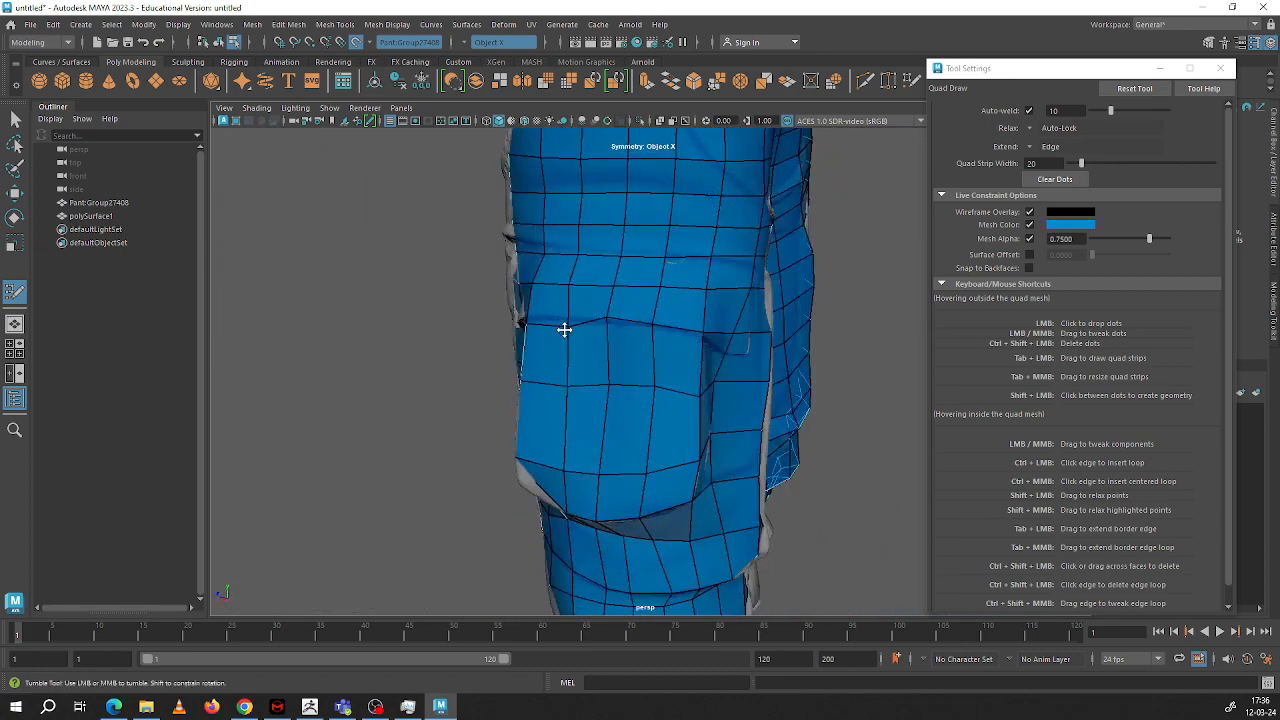
alt+drag(565, 315, 444, 328)
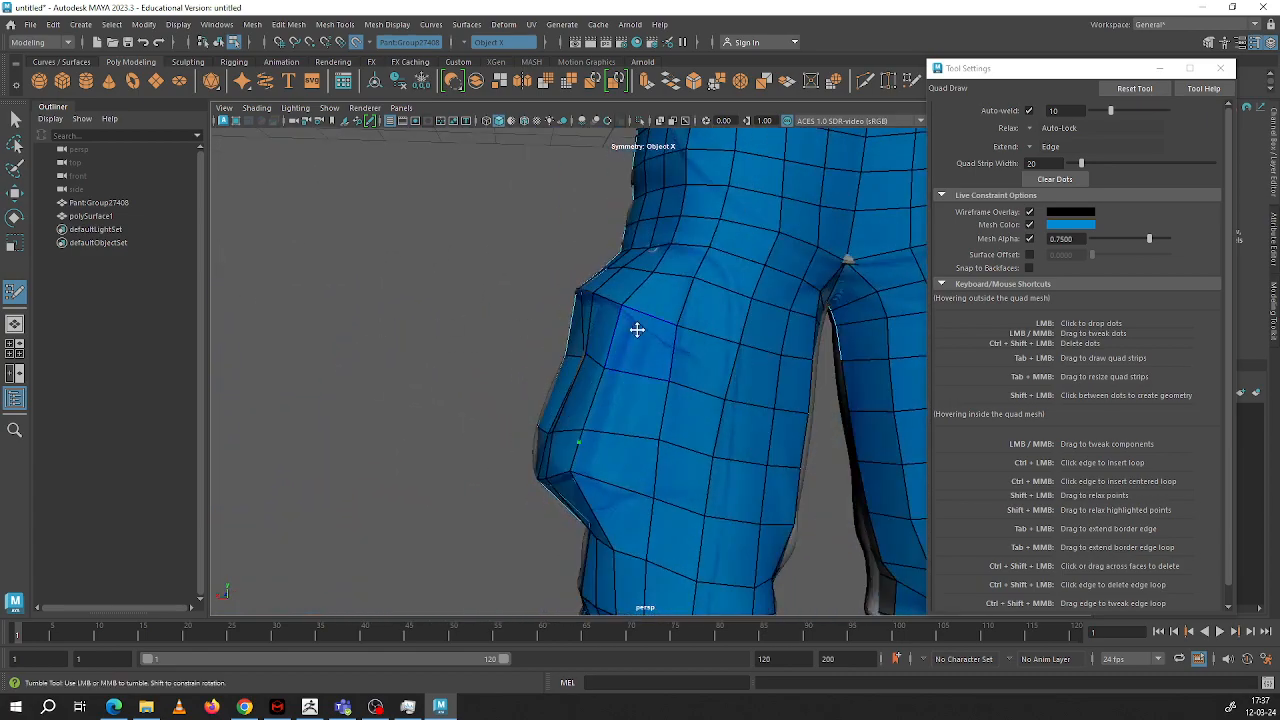
alt+drag(637, 329, 889, 335)
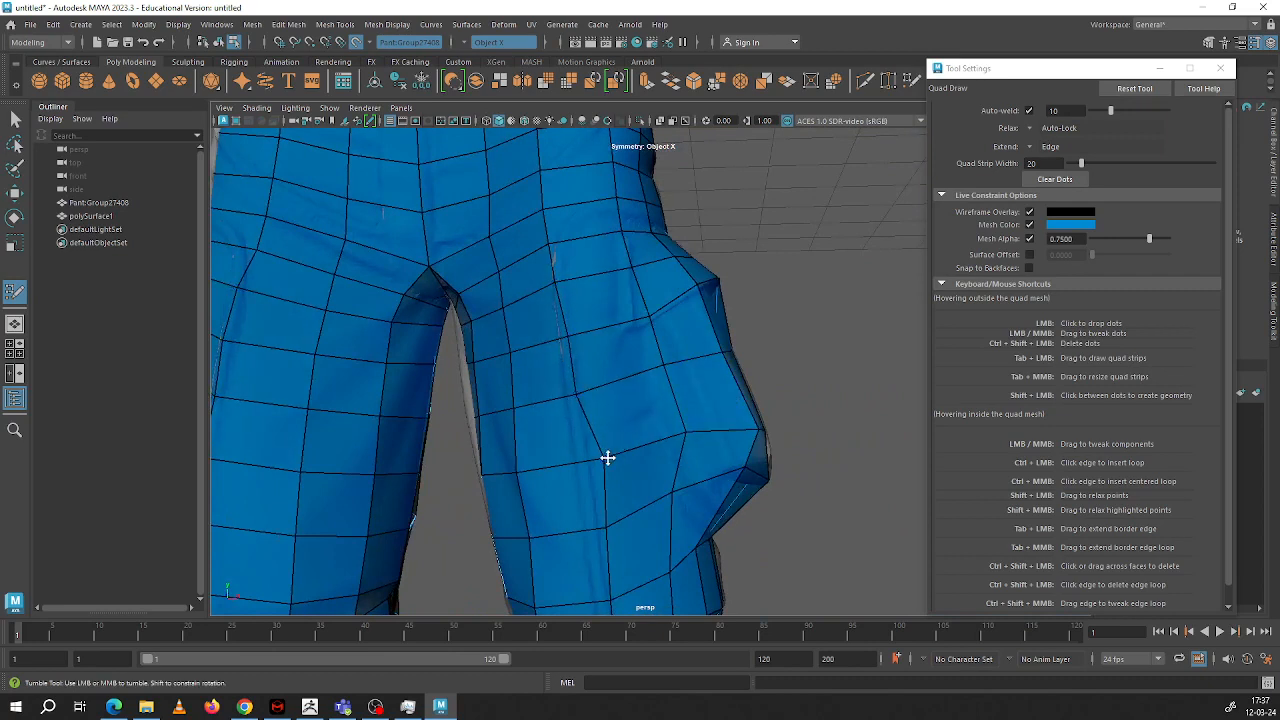
alt+middle_drag(596, 533, 603, 423)
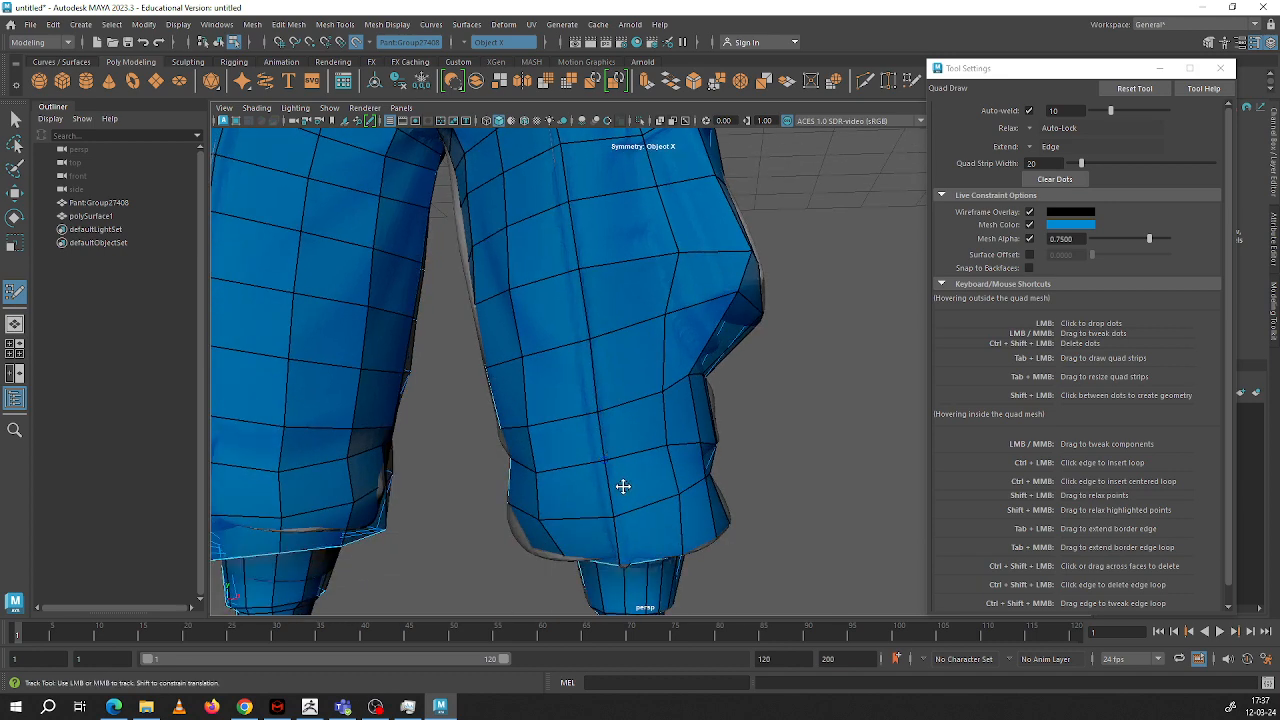
alt+drag(623, 486, 879, 383)
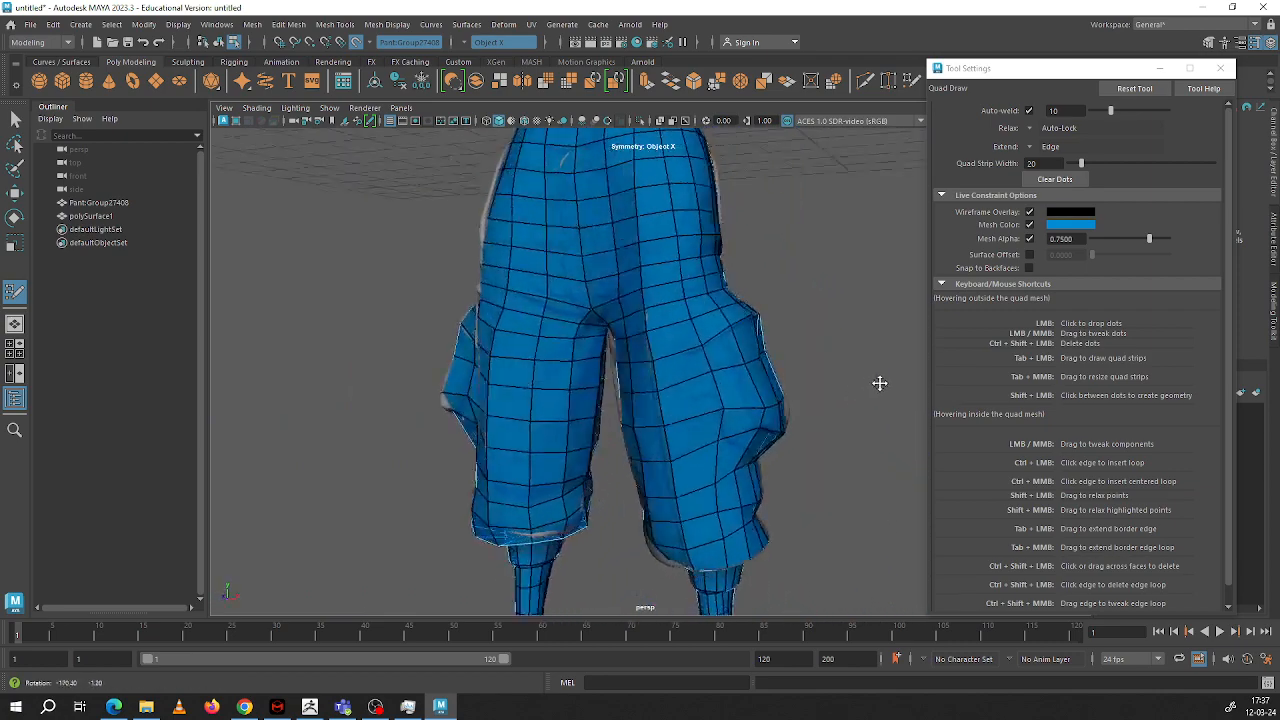
scroll(726, 326, down, 3)
alt+drag(726, 326, 717, 363)
alt+middle_drag(763, 423, 737, 383)
scroll(737, 383, up, 5)
alt+middle_drag(713, 319, 675, 414)
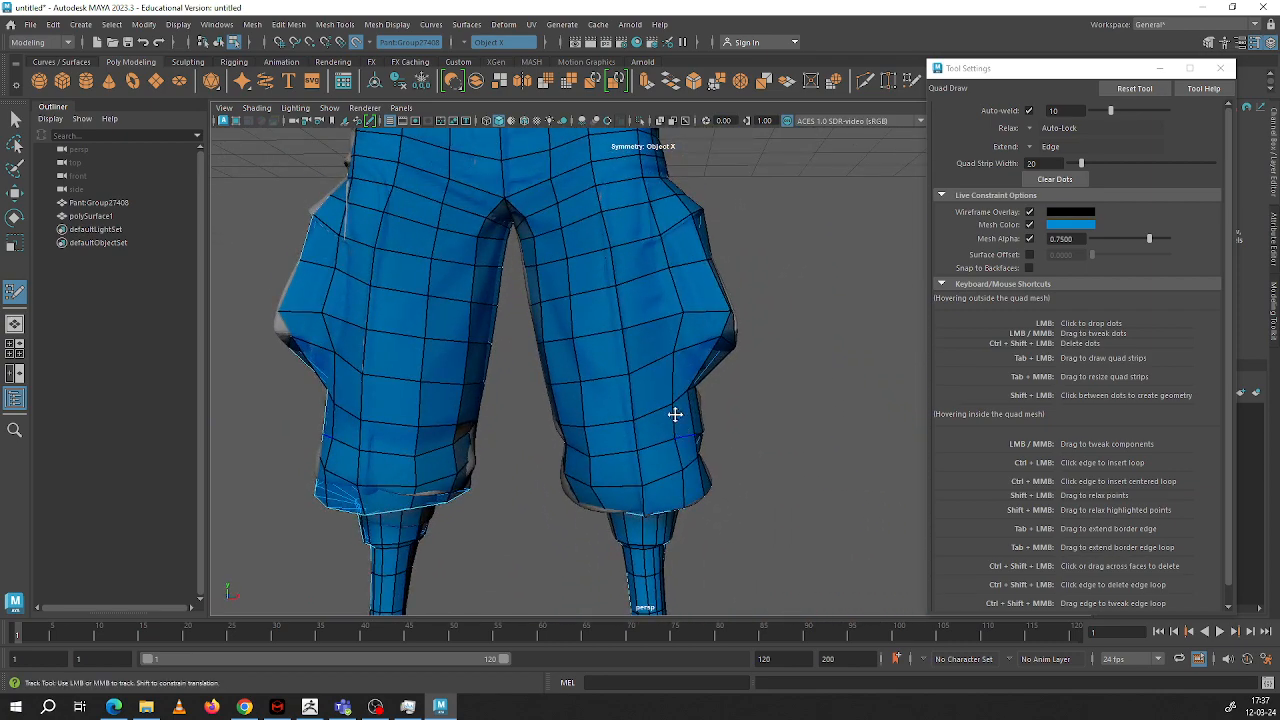
scroll(698, 352, up, 2)
alt+middle_drag(660, 358, 594, 417)
alt+middle_drag(629, 326, 643, 383)
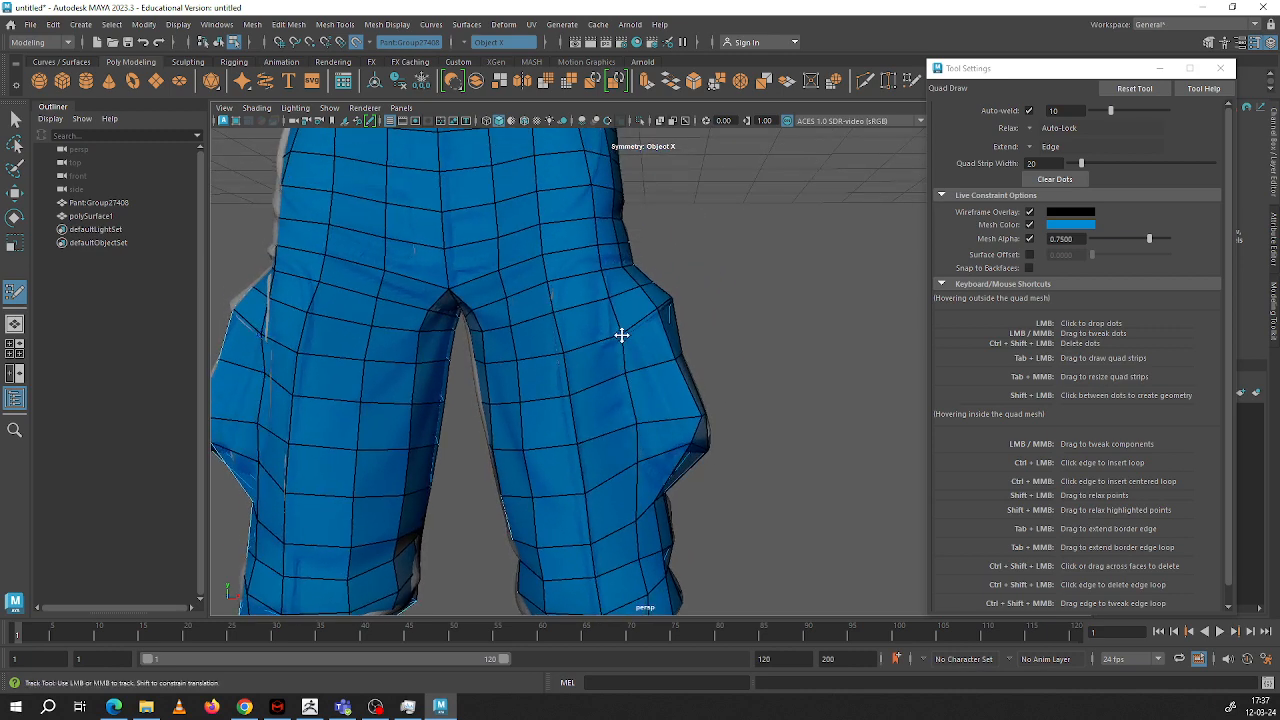
scroll(606, 200, up, 2)
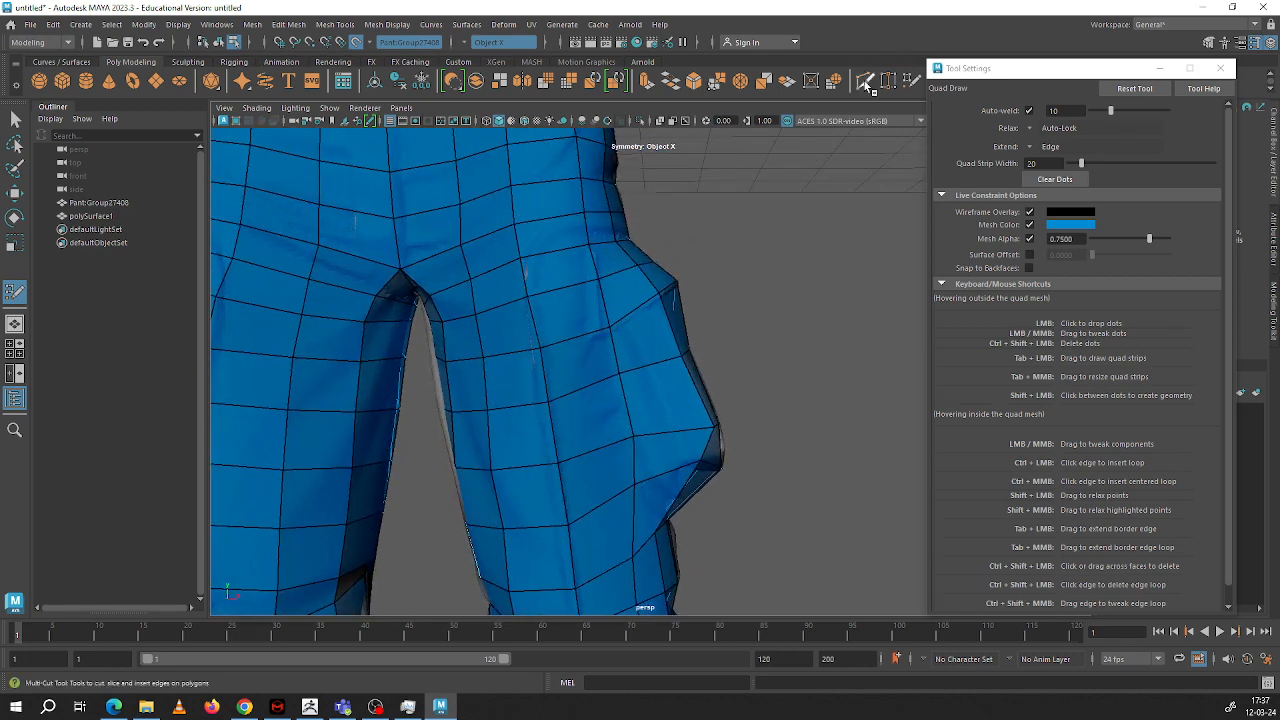
Step: Using Multi-Cut, cut two edges from neighbouring thigh vertices to a shared point just below the side pocket's upper corner
click(866, 84)
click(615, 241)
scroll(616, 275, up, 2)
alt+drag(621, 315, 536, 276)
alt+middle_drag(536, 276, 600, 284)
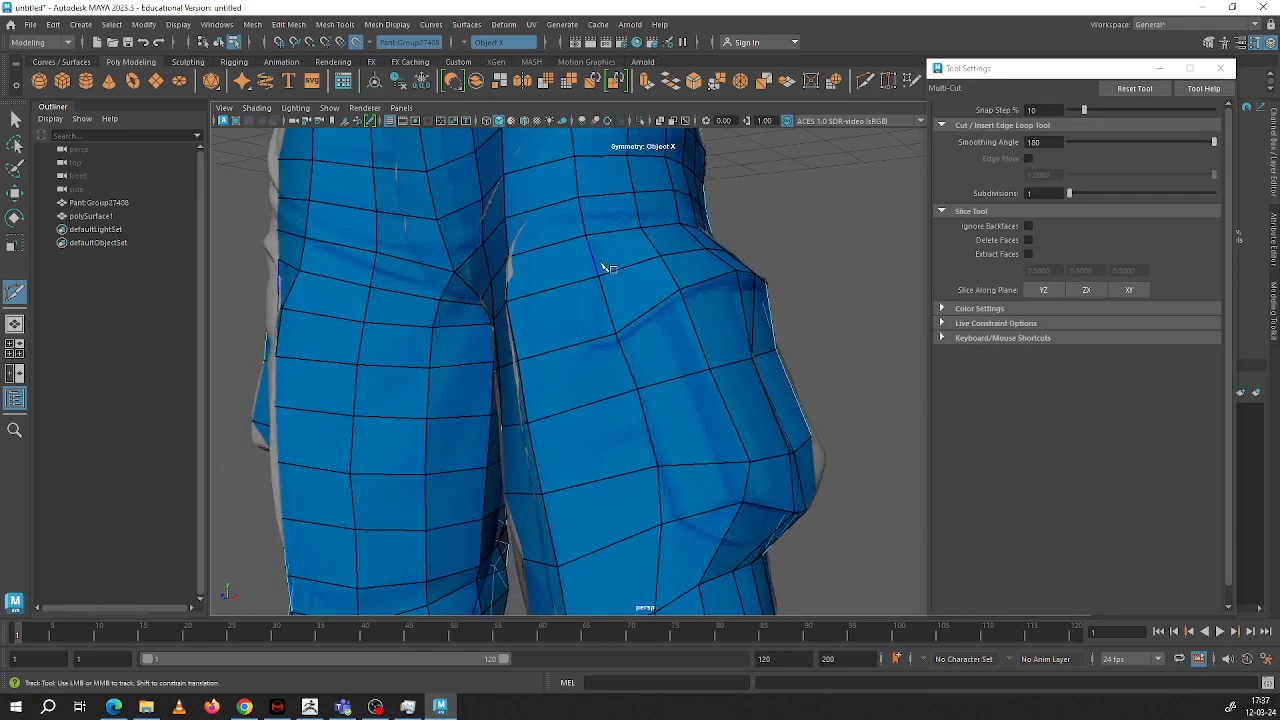
scroll(590, 300, up, 1)
alt+drag(577, 317, 622, 350)
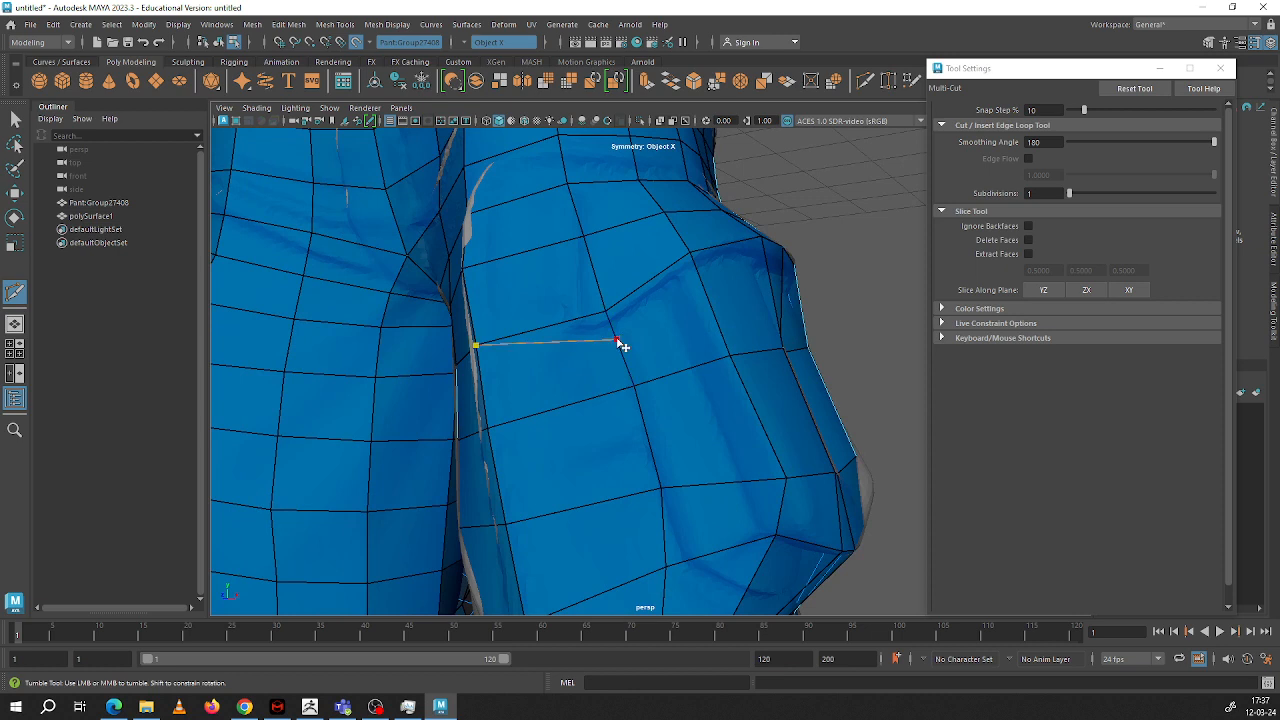
right_click(615, 347)
click(488, 428)
click(617, 344)
right_click(623, 344)
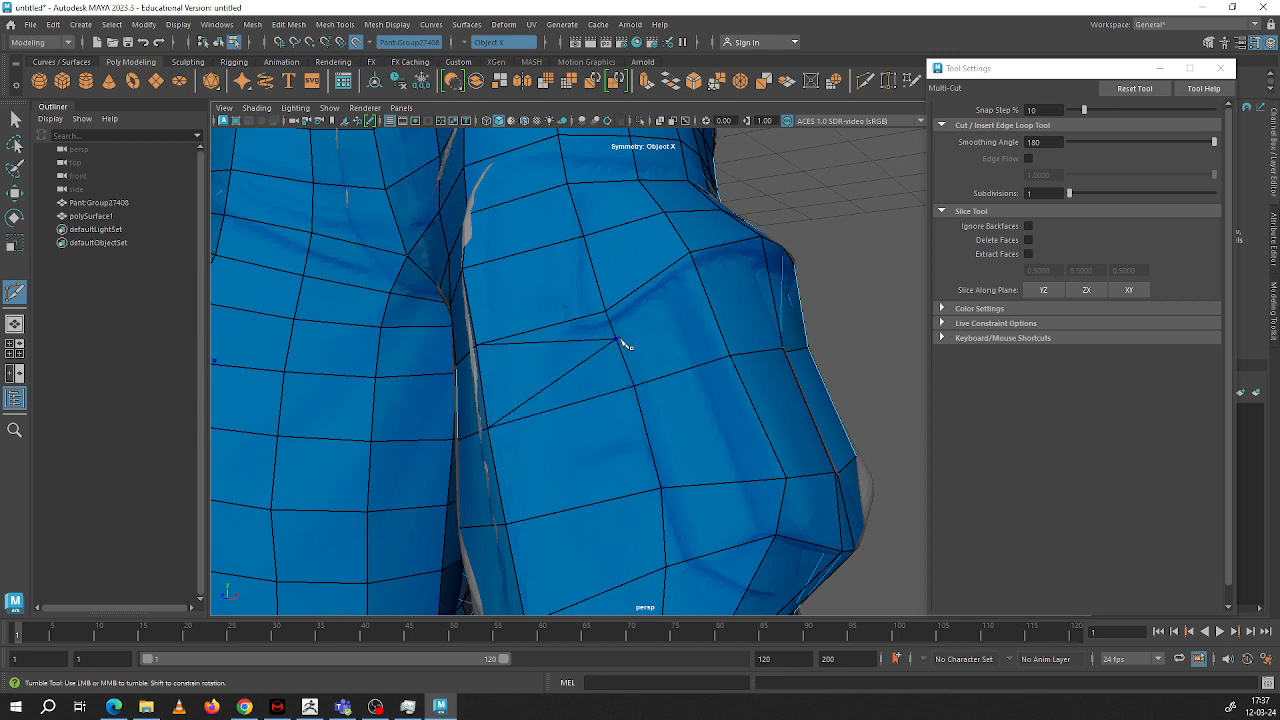
Step: Cut an edge line beneath the pocket's upper rim around to its other side and connect it to two adjacent thigh vertices
alt+drag(725, 285, 815, 323)
click(677, 284)
click(673, 282)
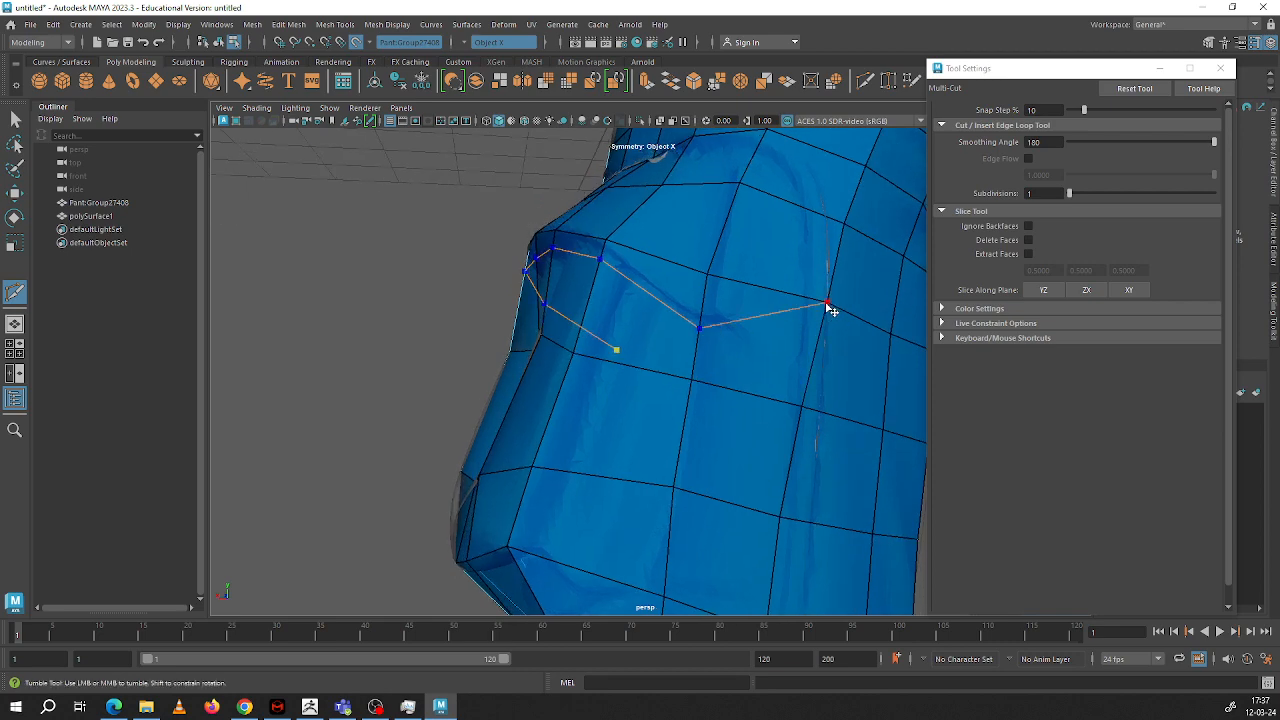
key(Return)
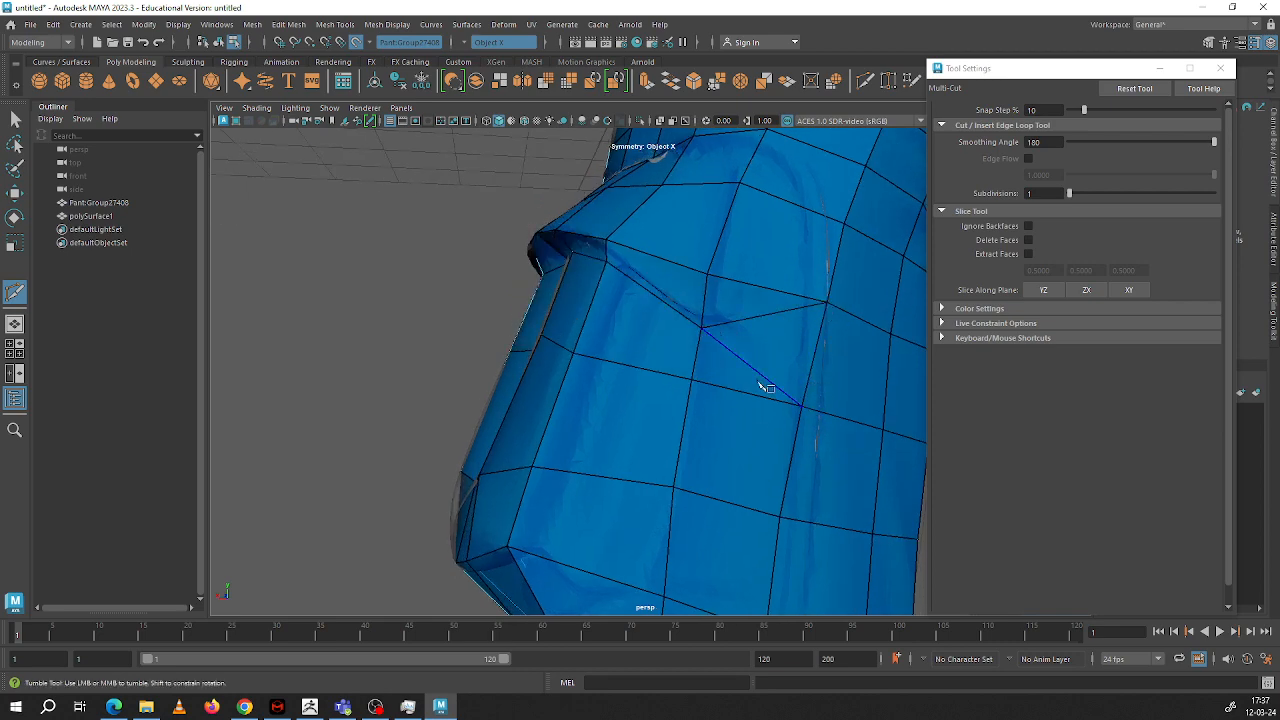
mouse_move(586, 277)
alt+mouse_down()
mouse_move(691, 314)
mouse_move(810, 320)
mouse_move(709, 280)
mouse_move(634, 286)
mouse_move(586, 273)
alt+mouse_up()
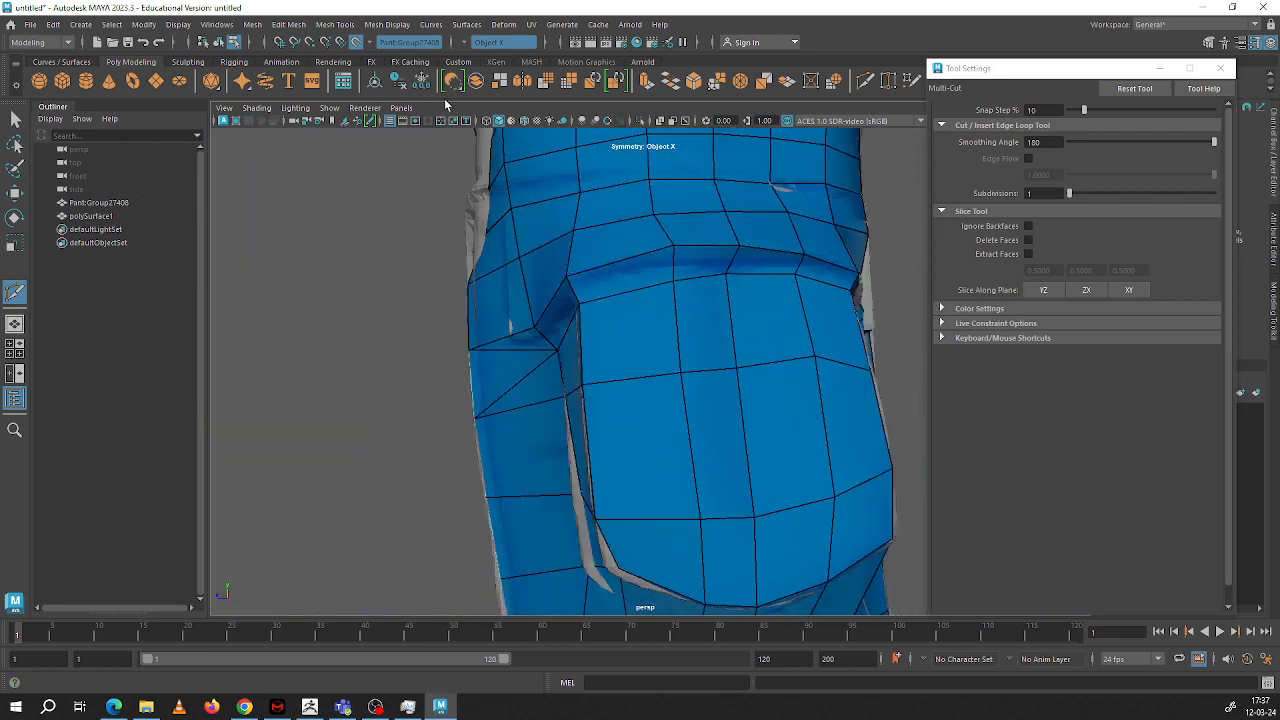
Step: Cut an edge line around the pocket's border, down one side, beneath its bottom and up the other side to the upper corner
alt+drag(386, 243, 566, 300)
alt+middle_drag(682, 455, 612, 365)
alt+drag(619, 368, 541, 268)
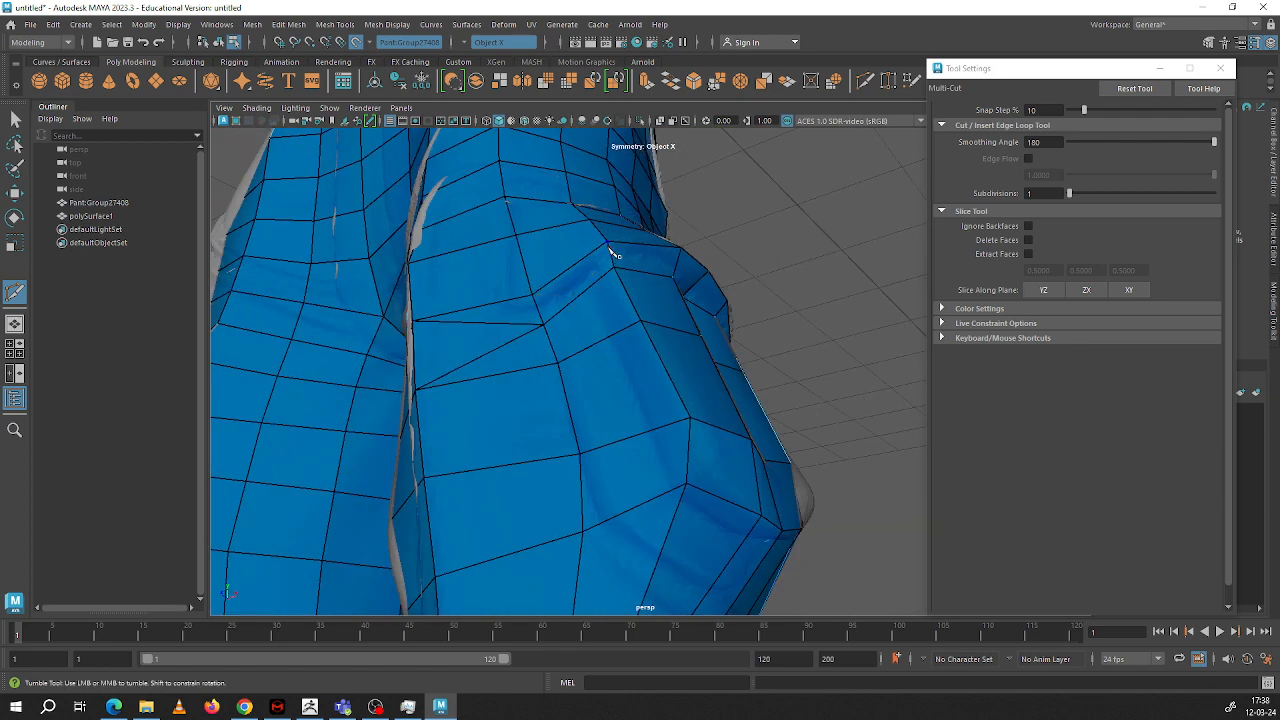
right_click(549, 298)
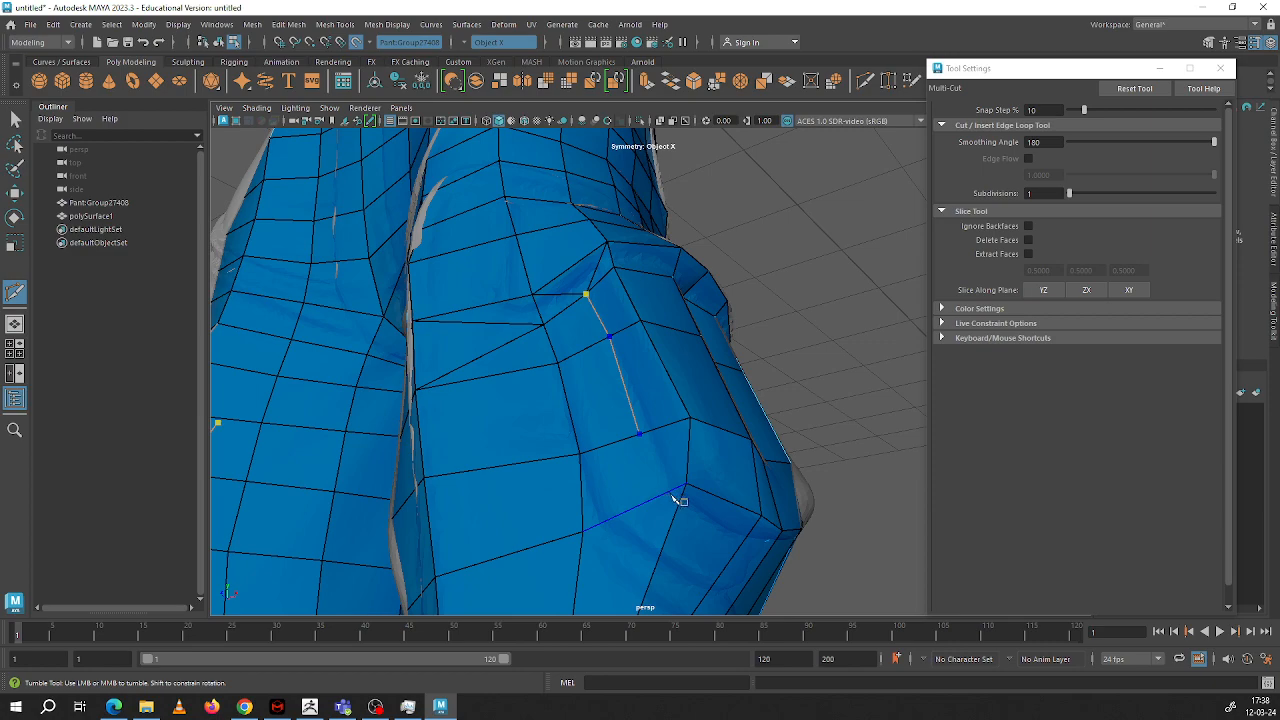
alt+drag(679, 500, 690, 466)
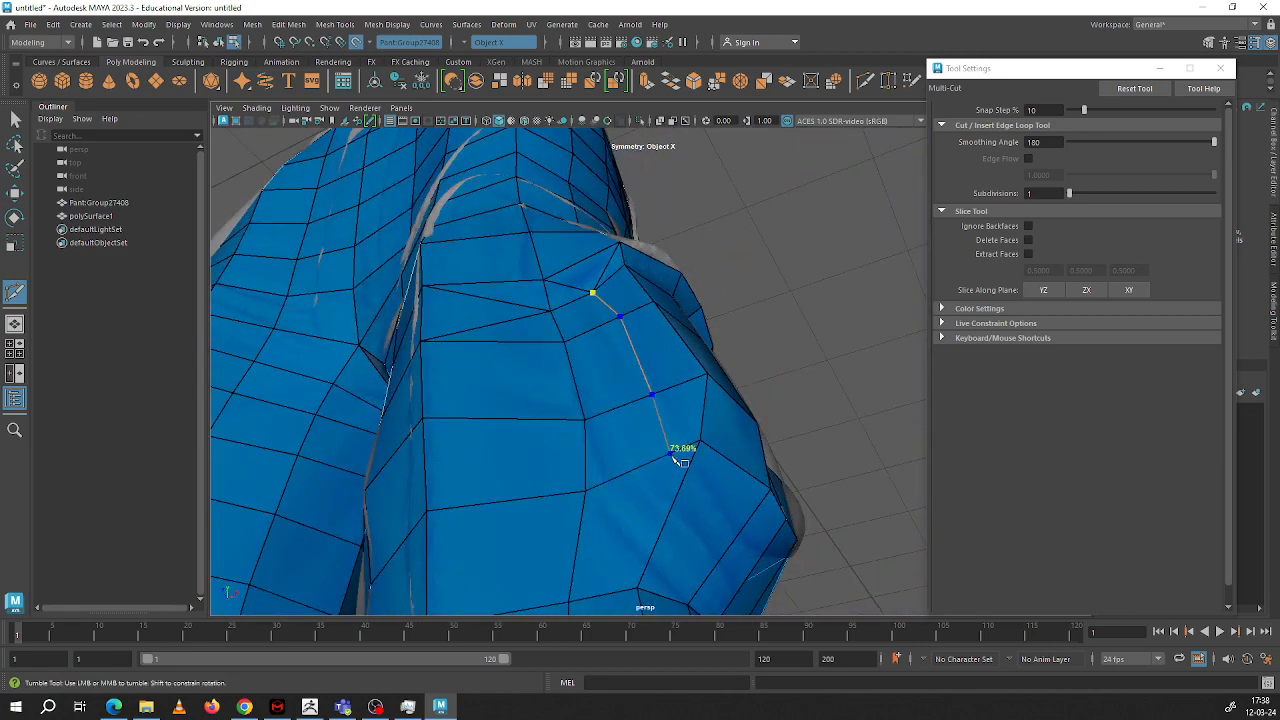
click(671, 455)
alt+drag(726, 561, 645, 478)
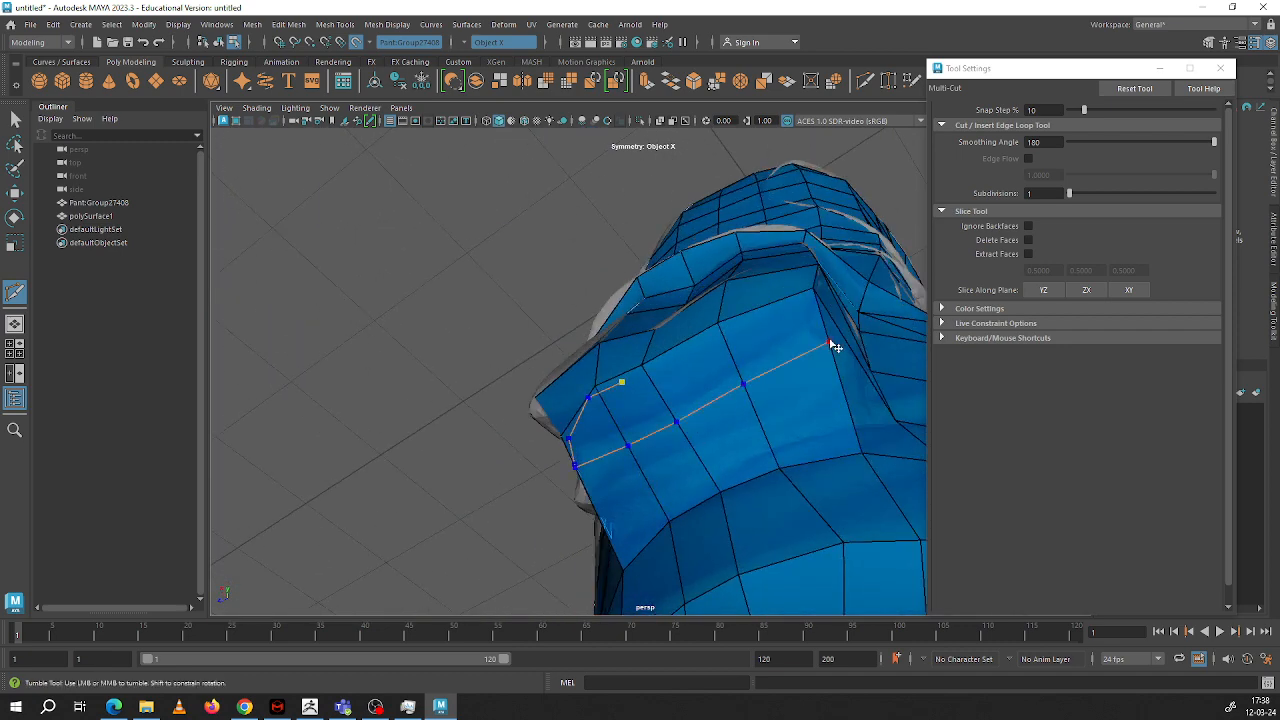
alt+drag(835, 345, 771, 381)
alt+drag(720, 416, 690, 424)
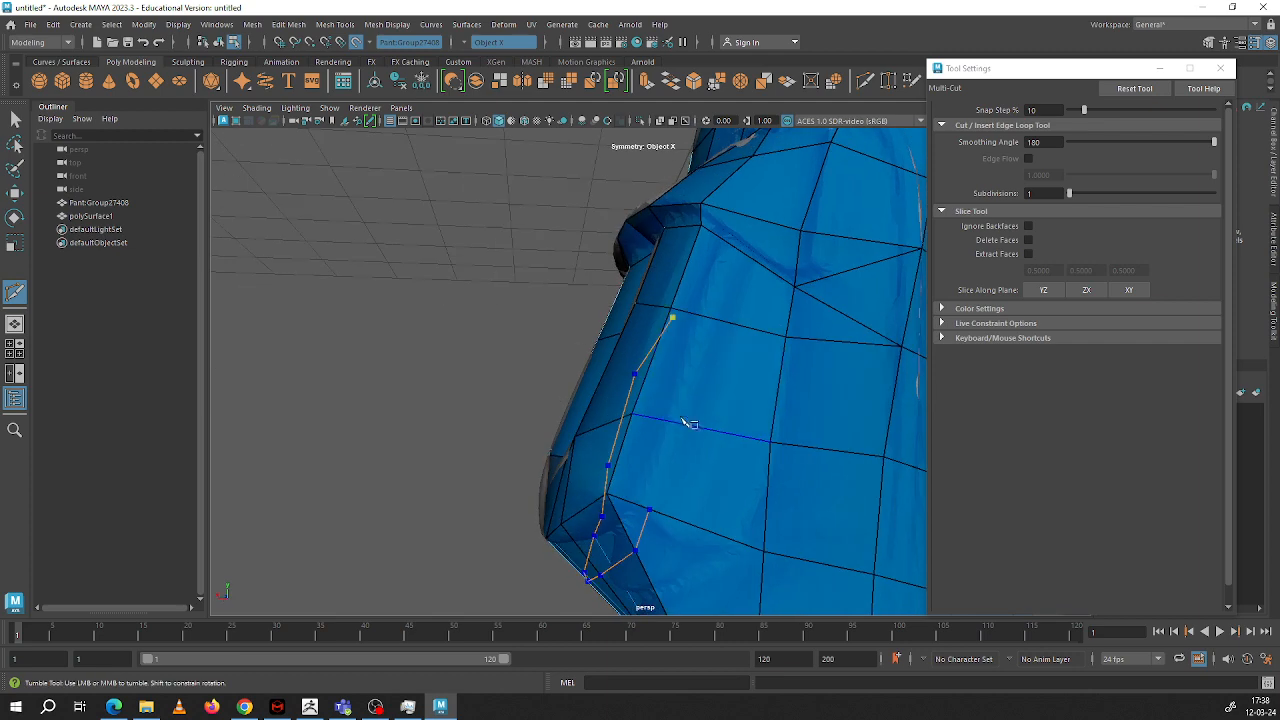
alt+drag(744, 256, 738, 180)
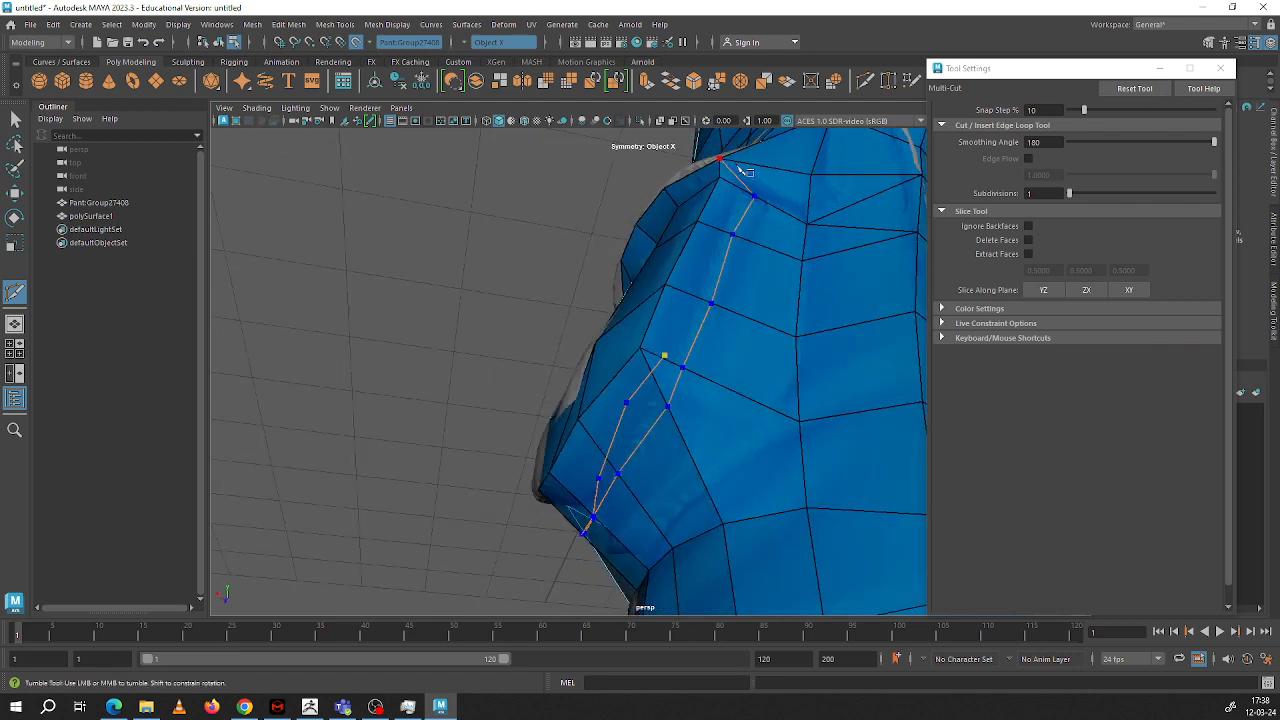
key(Return)
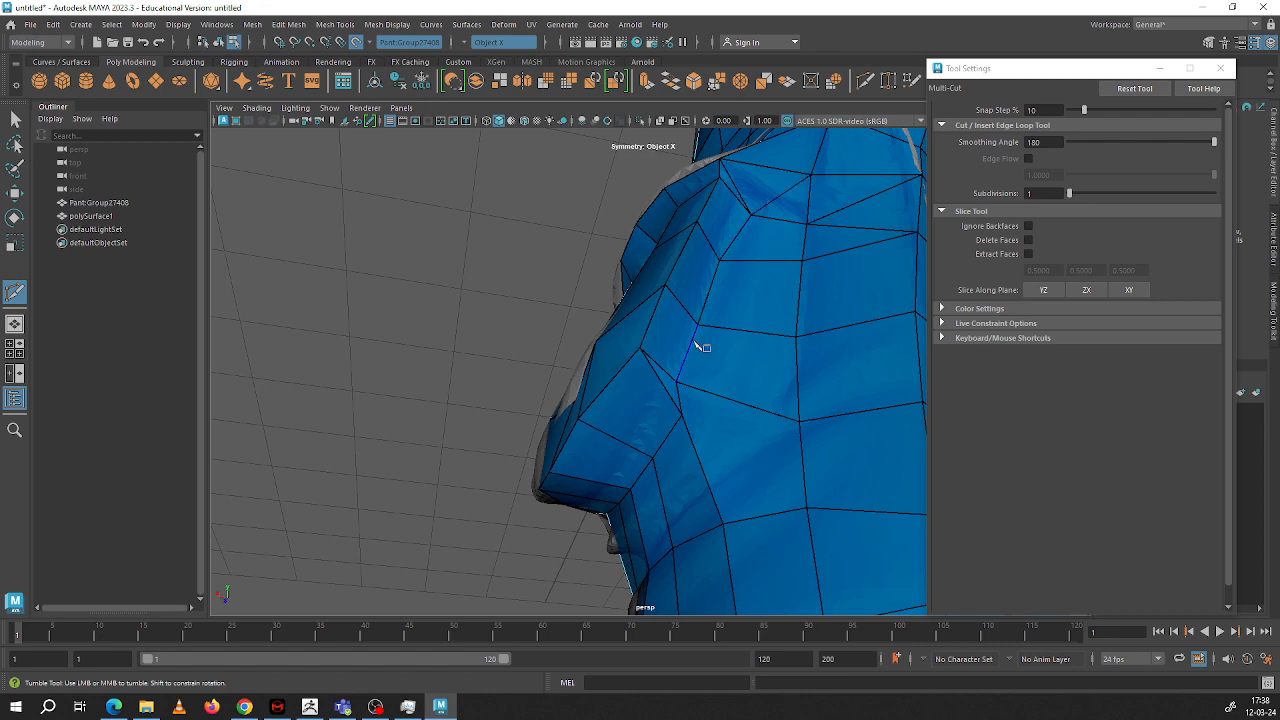
alt+drag(703, 347, 560, 380)
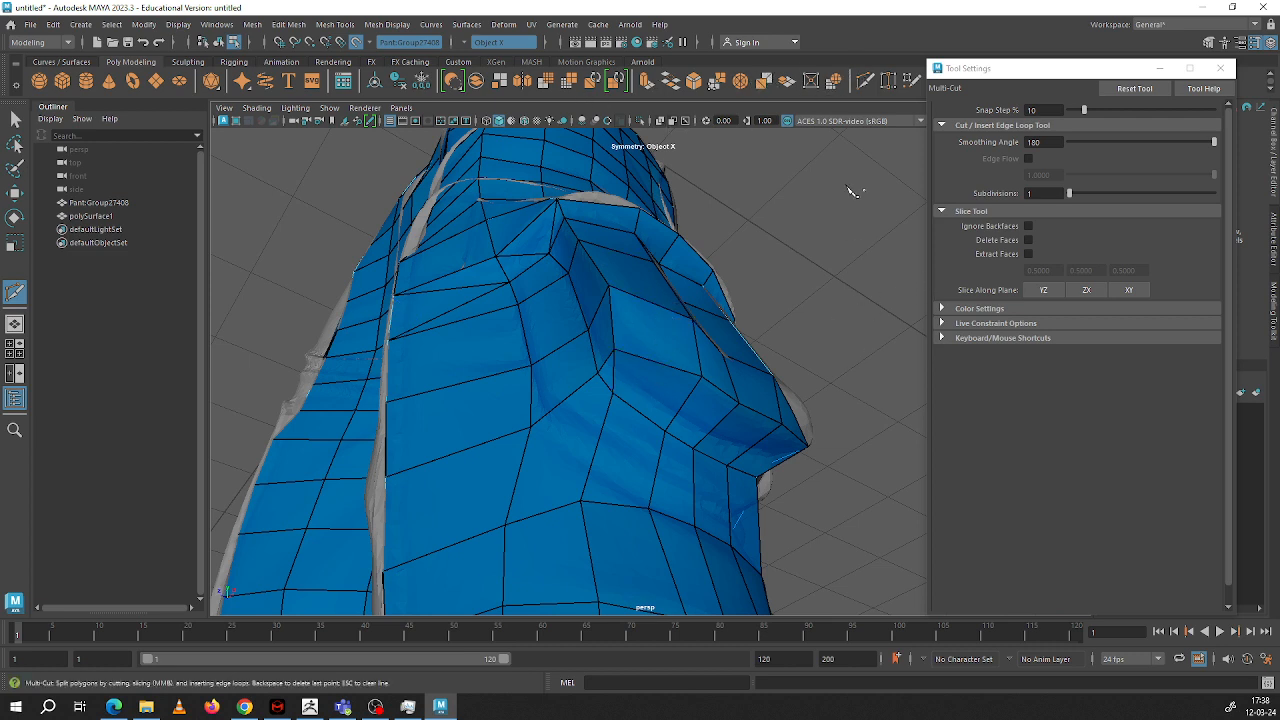
Step: Return to Quad Draw and tweak the vertices beneath the pocket to follow the crease under its lower edge
drag(1016, 68, 1230, 76)
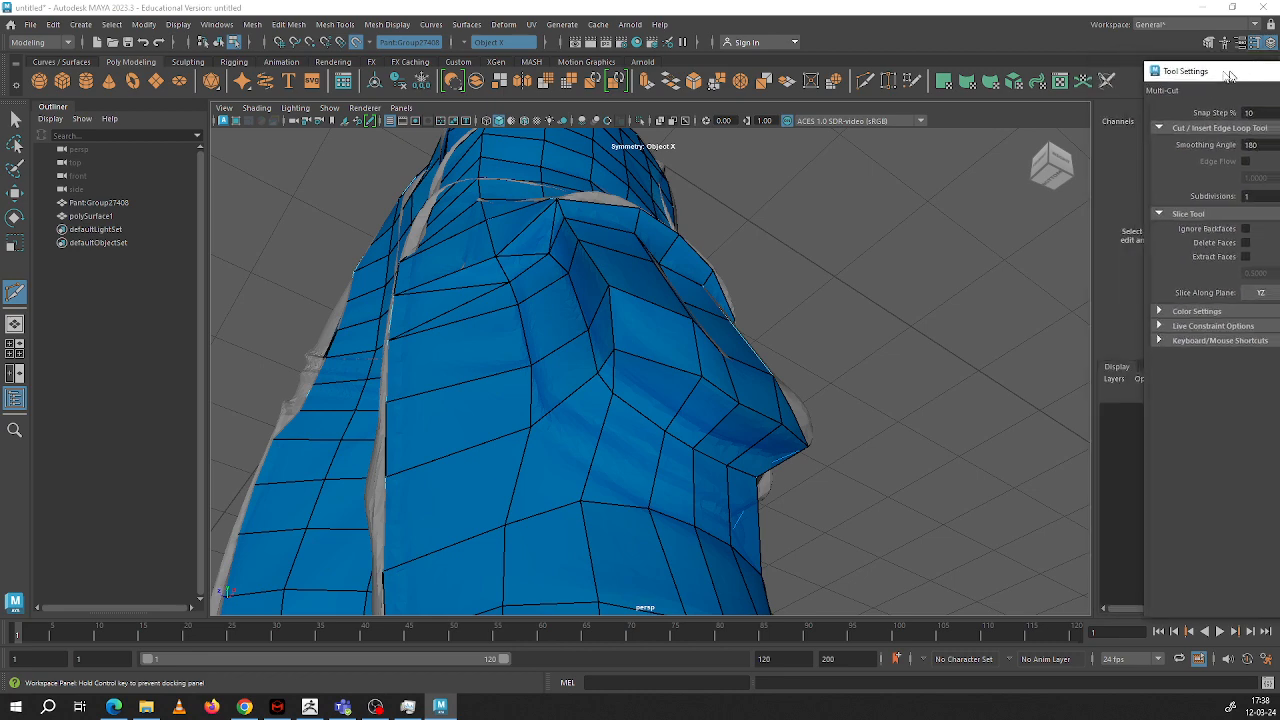
click(912, 81)
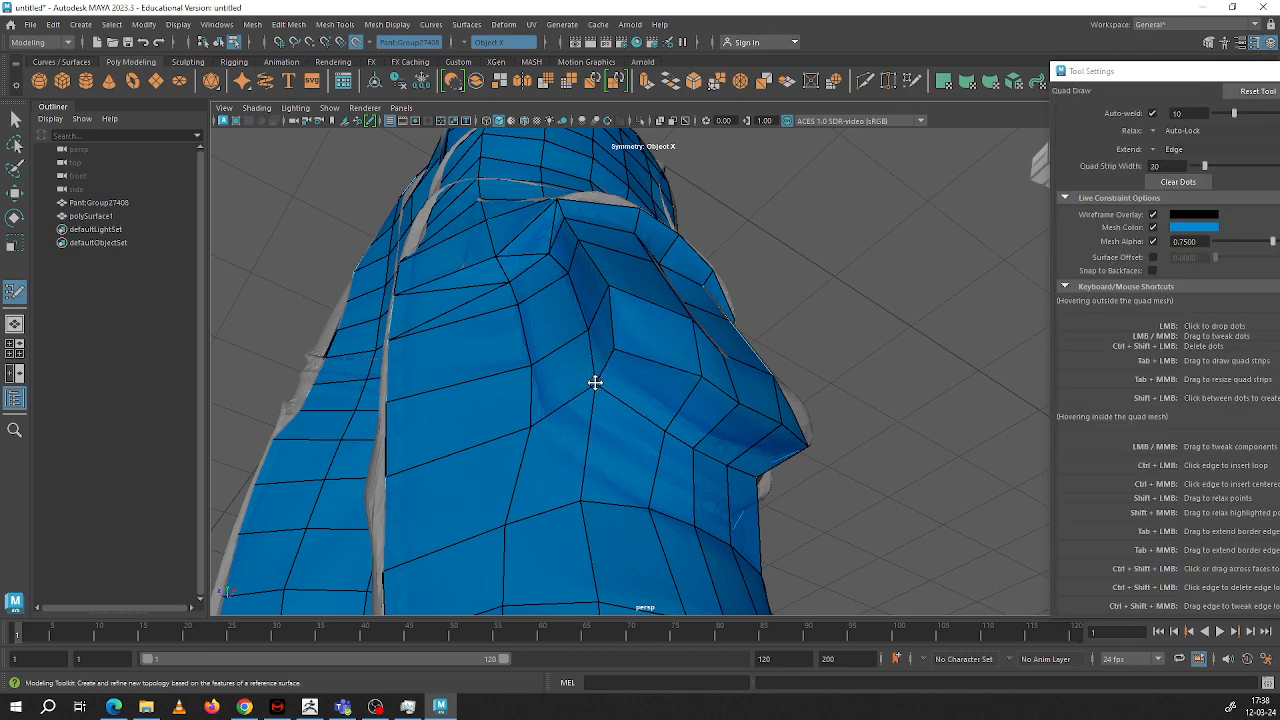
mouse_move(594, 380)
alt+mouse_down()
mouse_move(486, 394)
mouse_move(622, 388)
mouse_move(643, 374)
mouse_move(643, 354)
mouse_move(641, 375)
mouse_move(691, 409)
mouse_move(783, 446)
mouse_move(723, 440)
mouse_move(750, 445)
mouse_move(739, 453)
alt+mouse_up()
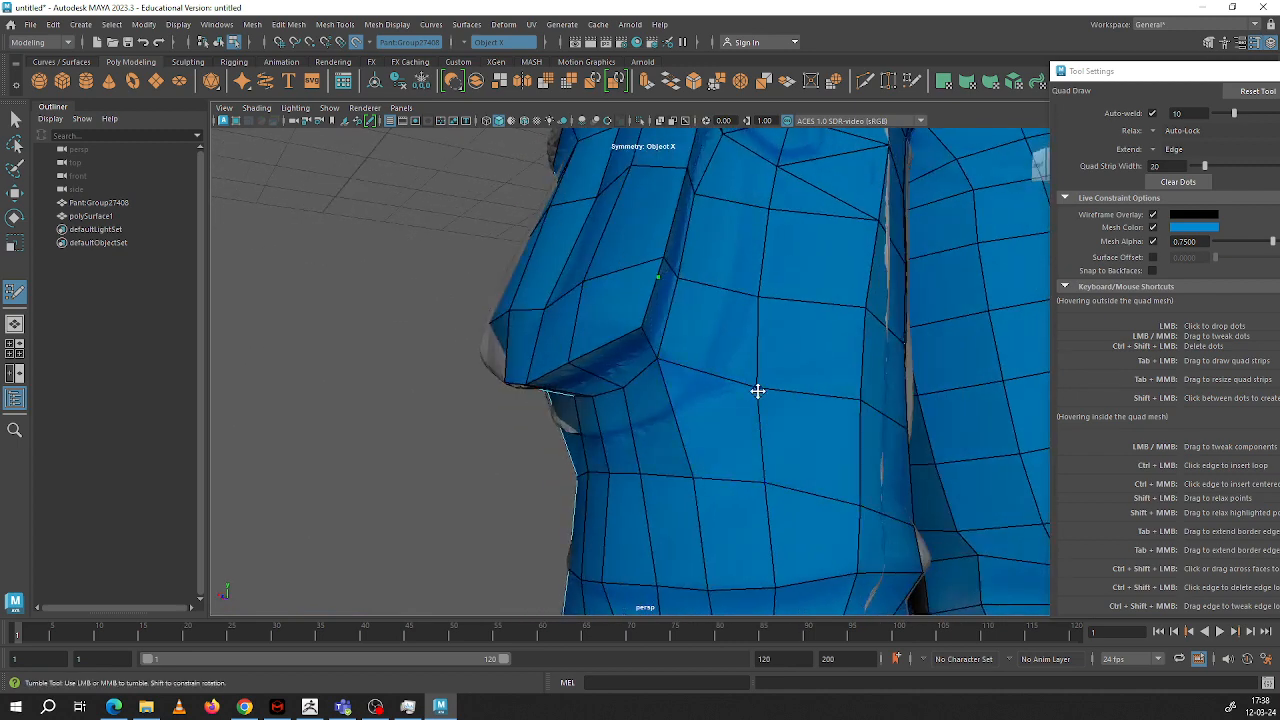
drag(757, 391, 750, 381)
mouse_move(687, 480)
mouse_down()
mouse_move(677, 427)
mouse_move(631, 426)
mouse_move(677, 431)
mouse_move(666, 460)
mouse_up()
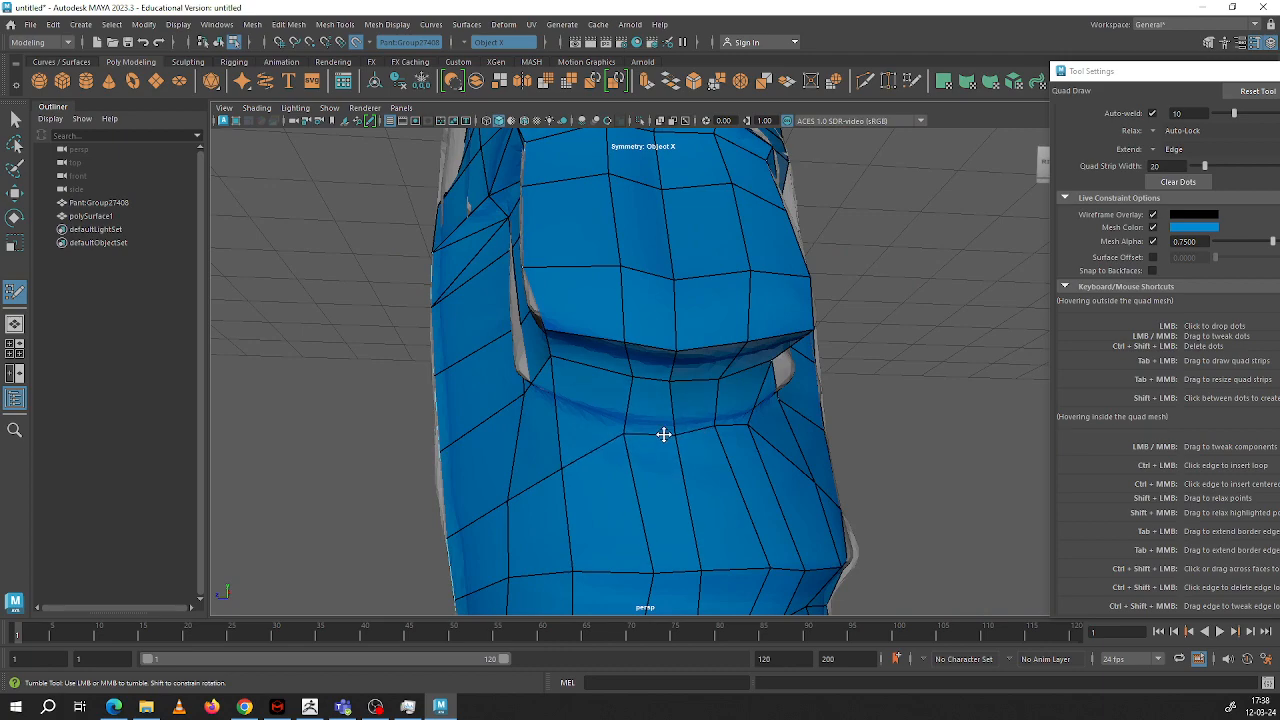
alt+drag(586, 447, 574, 466)
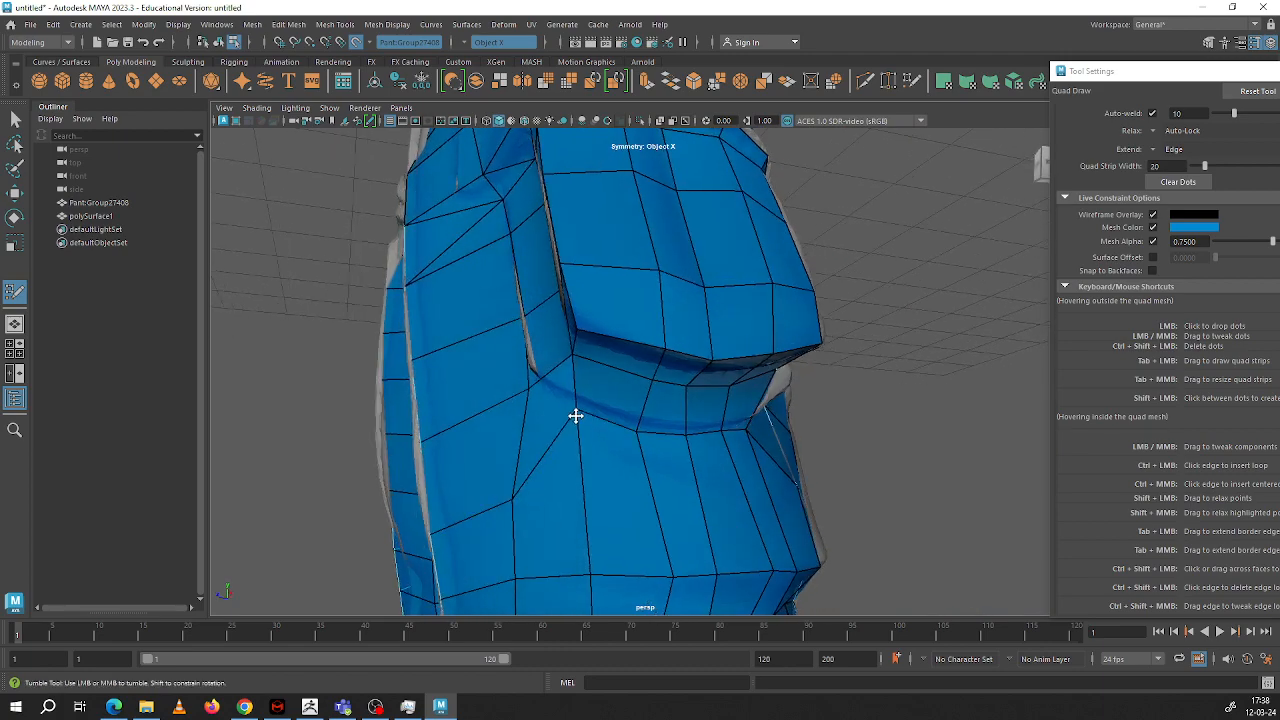
Step: Multi-Cut an edge on each side of the pocket from the vertex below its lower corner to the adjacent thigh vertex
mouse_move(574, 417)
alt+mouse_down()
mouse_move(511, 371)
mouse_move(586, 386)
mouse_move(680, 369)
mouse_move(694, 413)
mouse_move(585, 400)
alt+mouse_up()
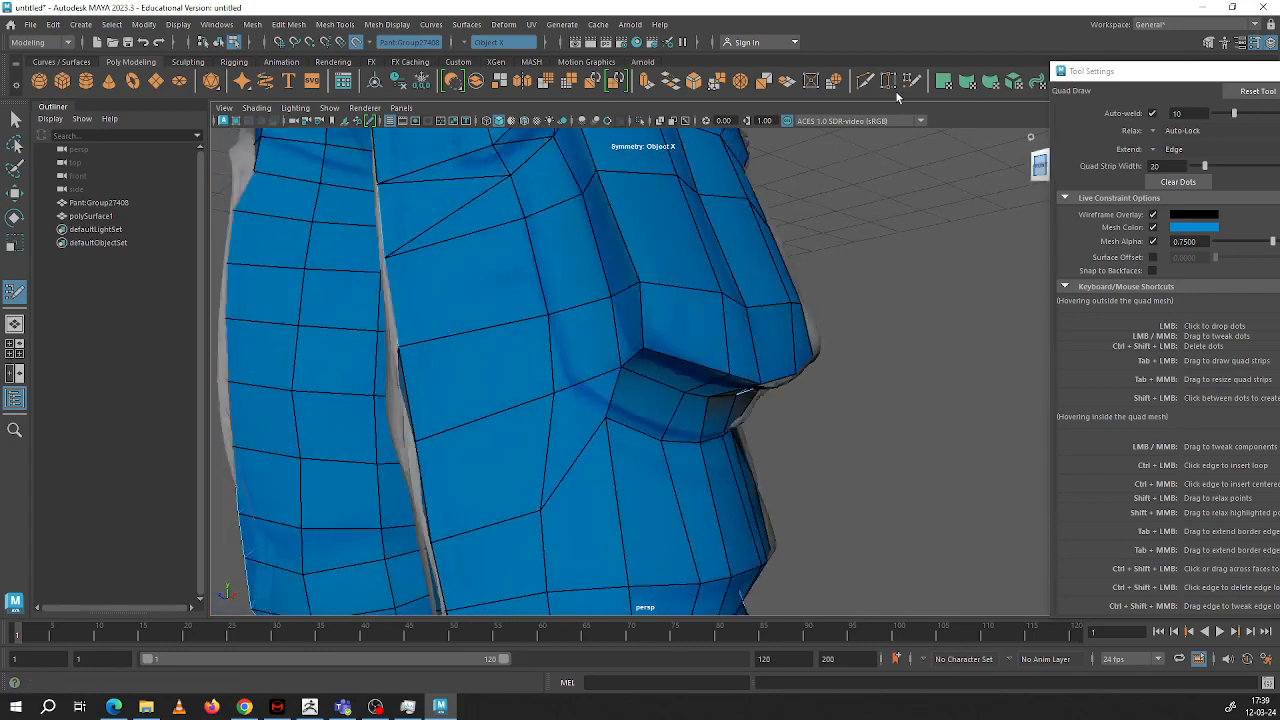
click(866, 82)
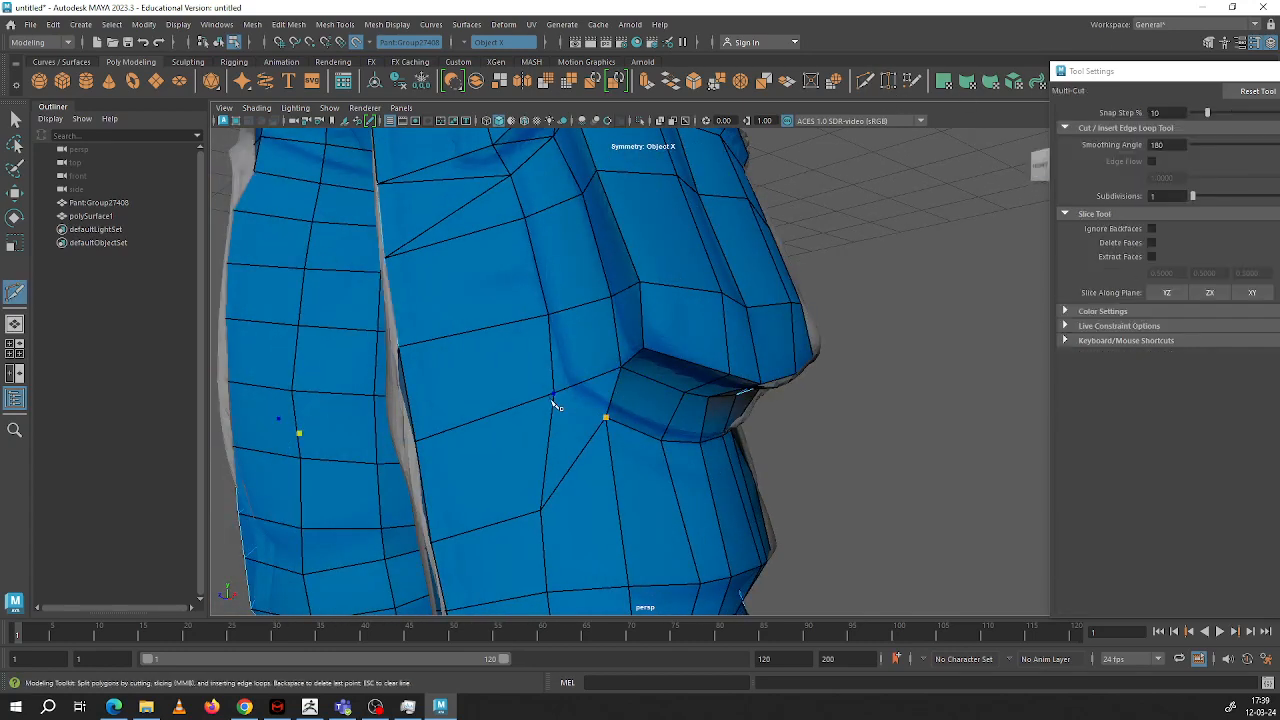
alt+drag(757, 394, 686, 450)
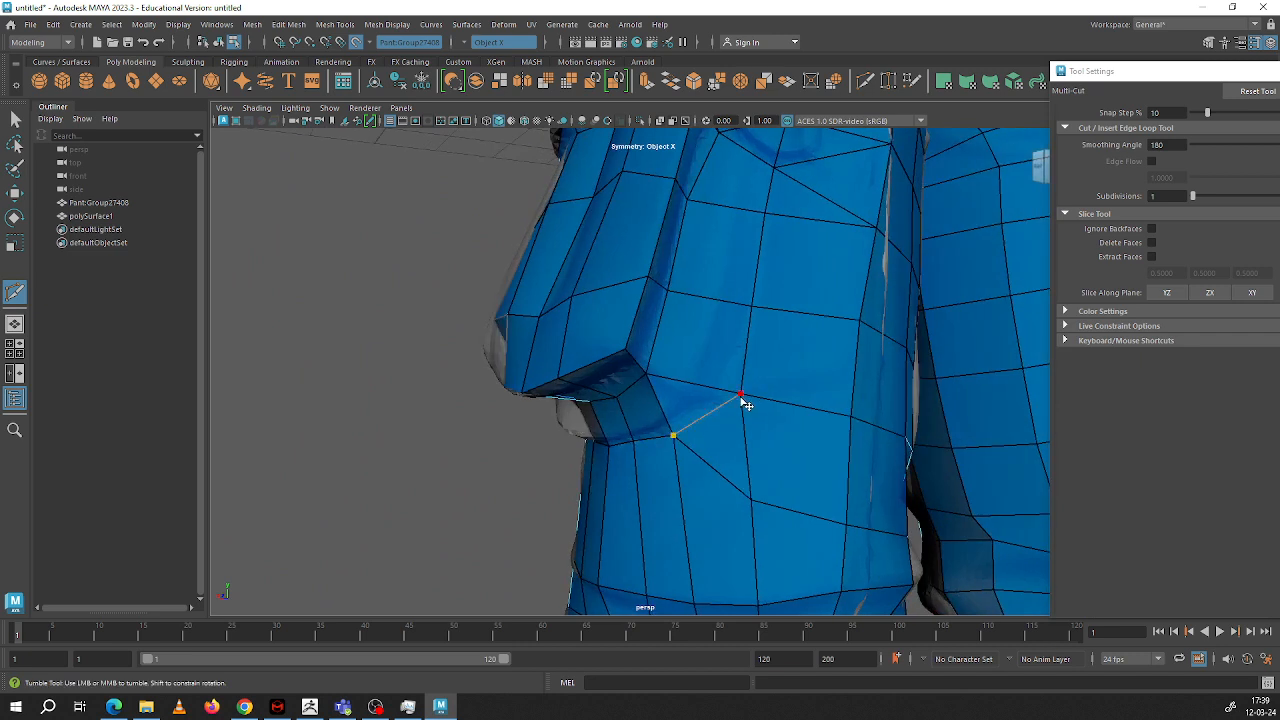
Step: With Quad Draw, move the thigh vertex beside the pocket's lower corner closer to the pocket's crease
click(889, 84)
click(908, 82)
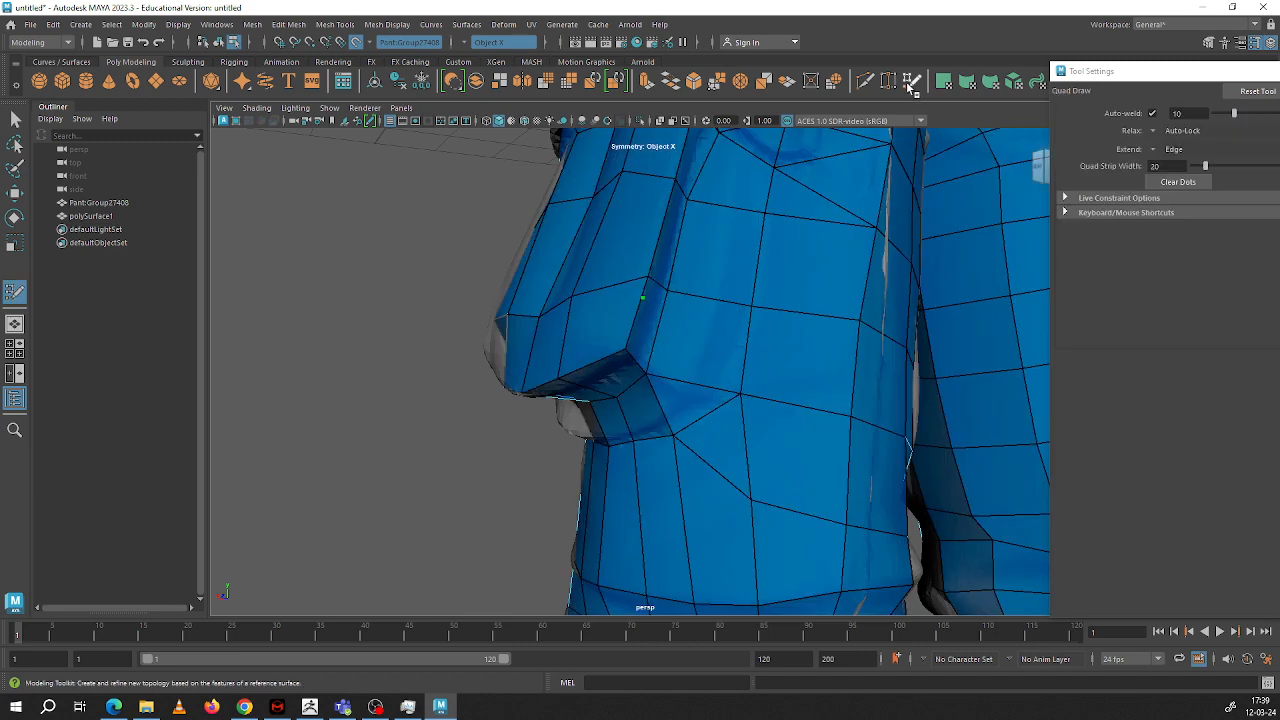
drag(744, 391, 716, 389)
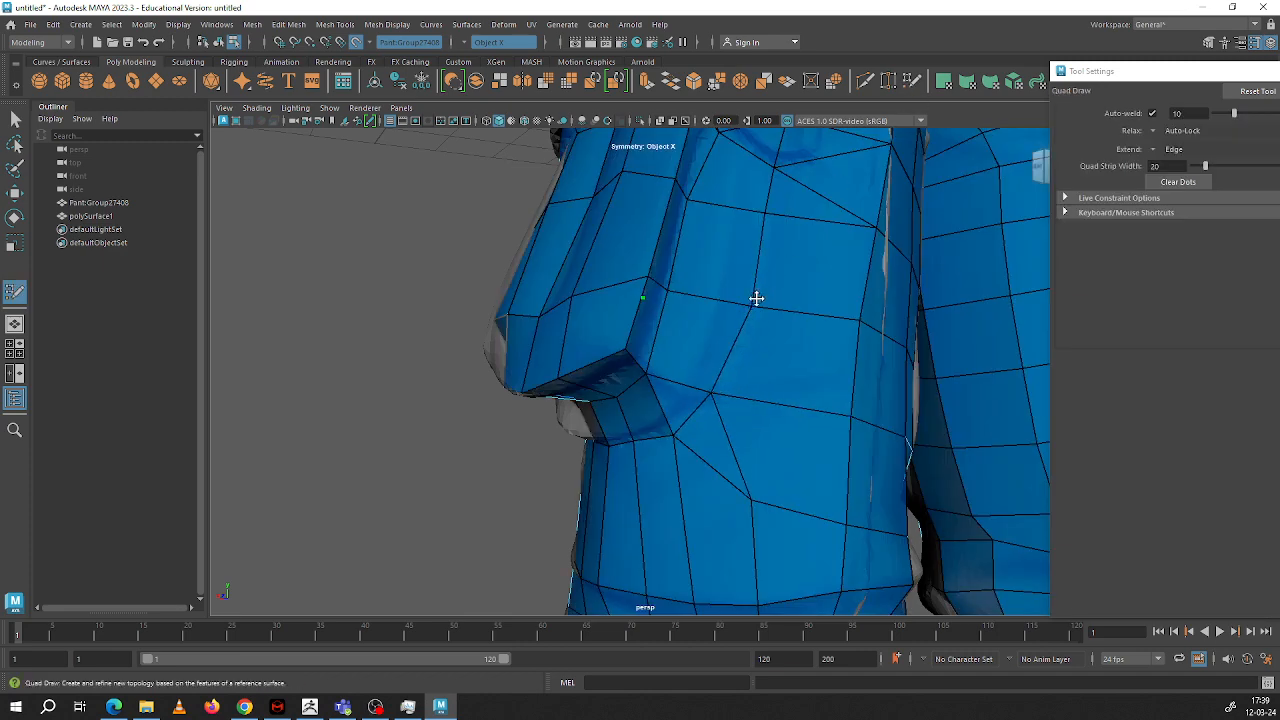
alt+drag(740, 300, 726, 251)
alt+middle_drag(726, 251, 731, 309)
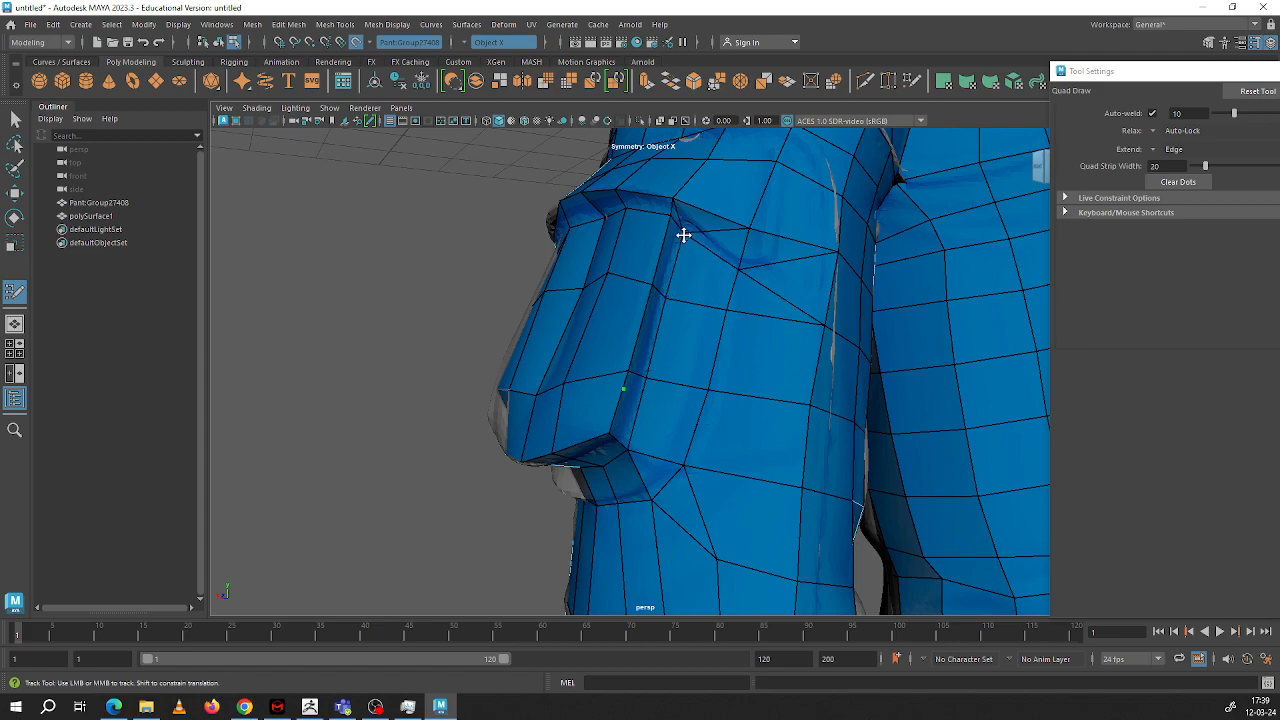
Step: Expand Quad Draw's live constraint options and its keyboard and mouse shortcut list, and relax the diagonal edge beneath the pocket flap
alt+drag(683, 234, 877, 243)
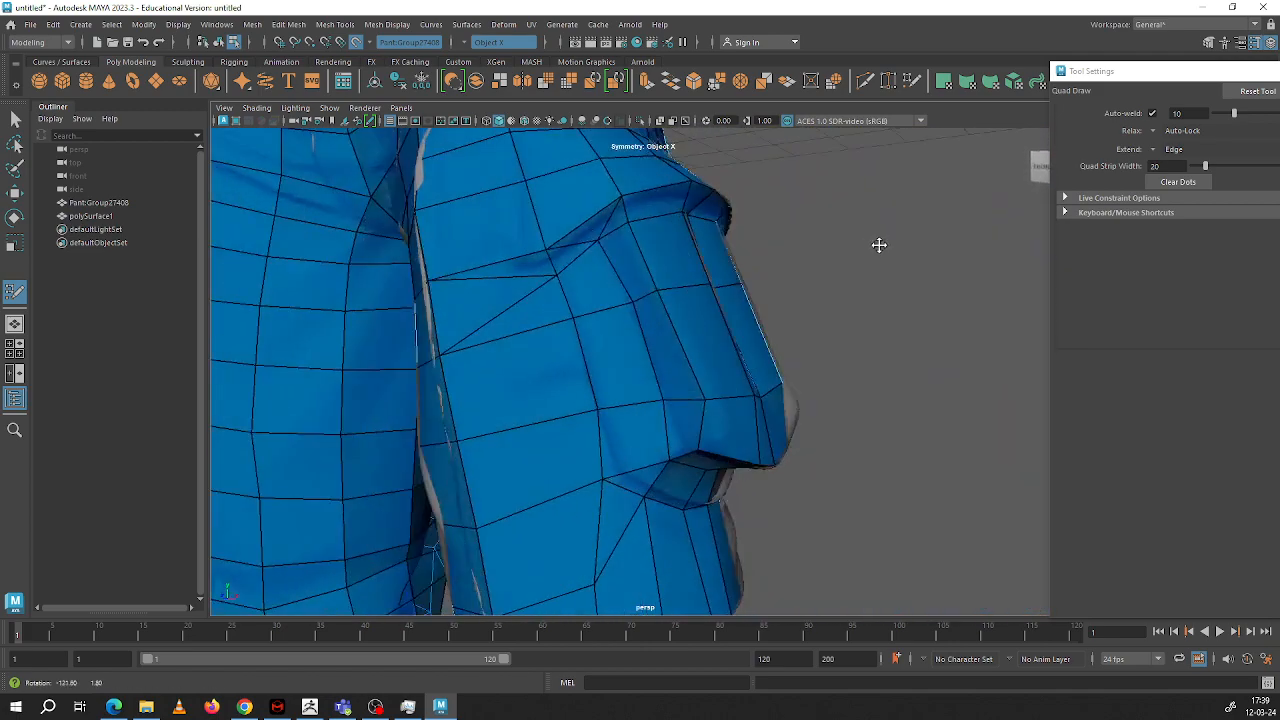
alt+middle_drag(479, 300, 600, 334)
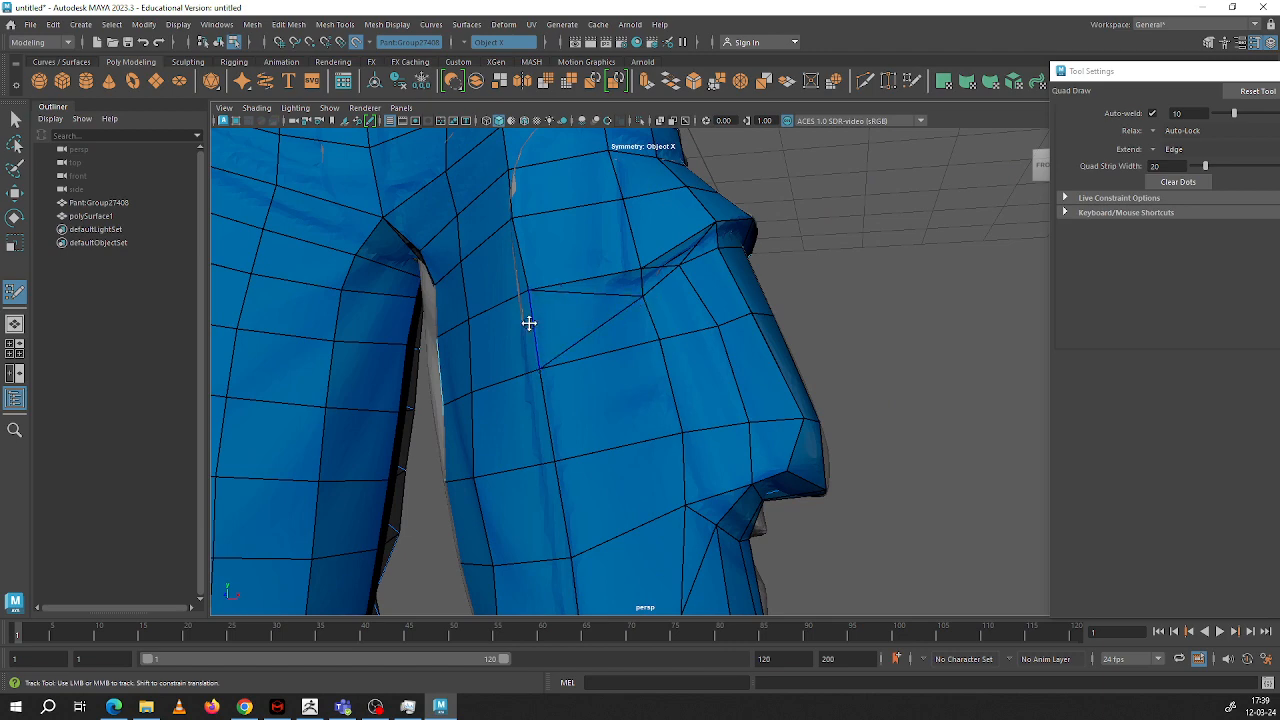
scroll(621, 317, up, 5)
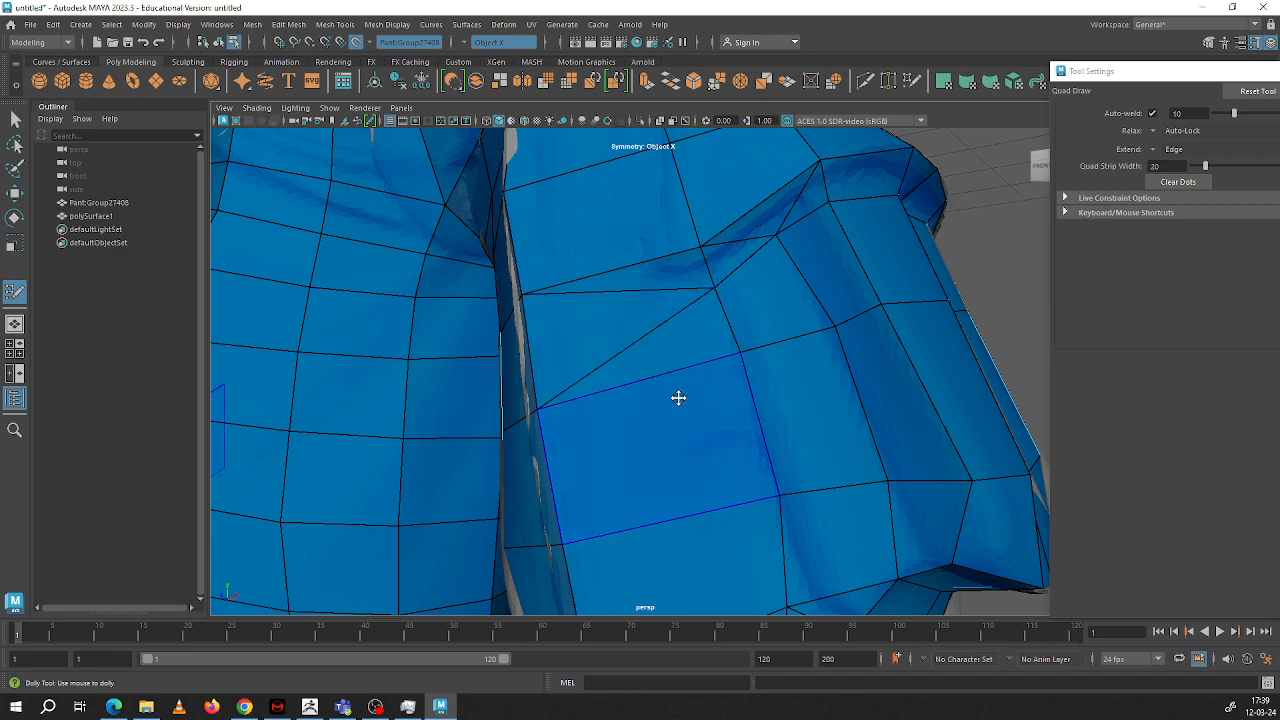
alt+drag(677, 397, 638, 342)
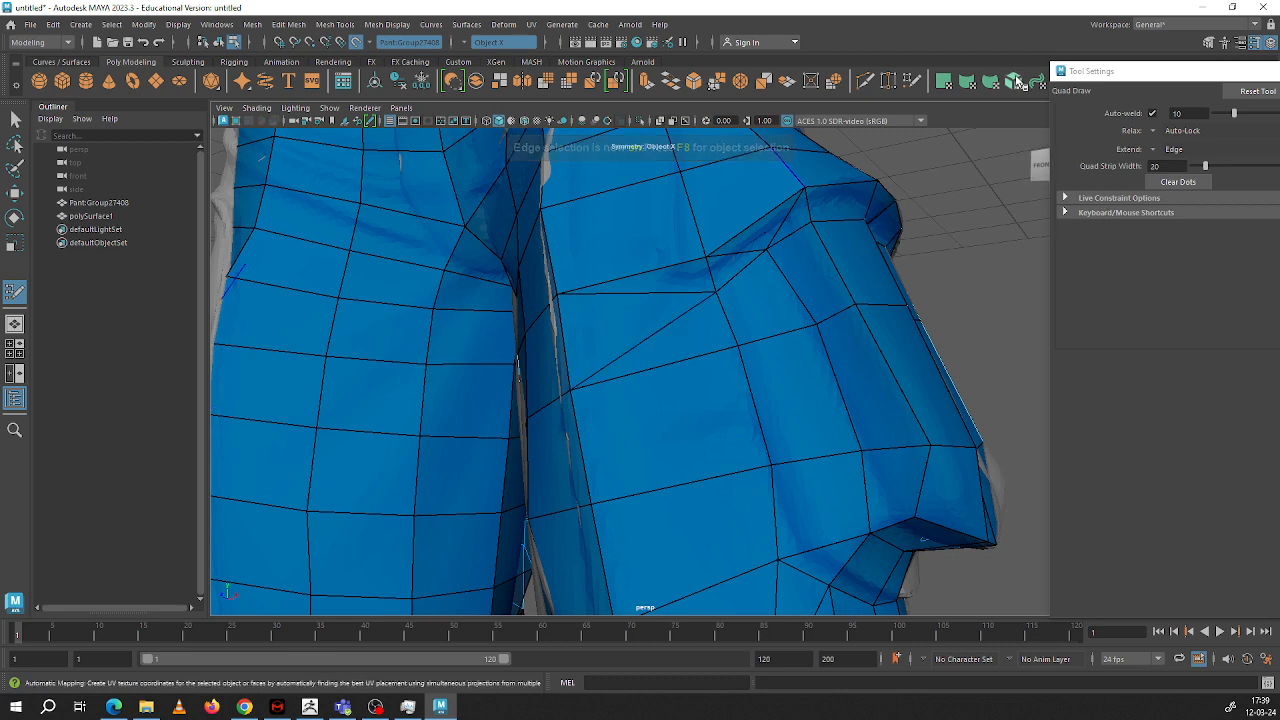
key(q)
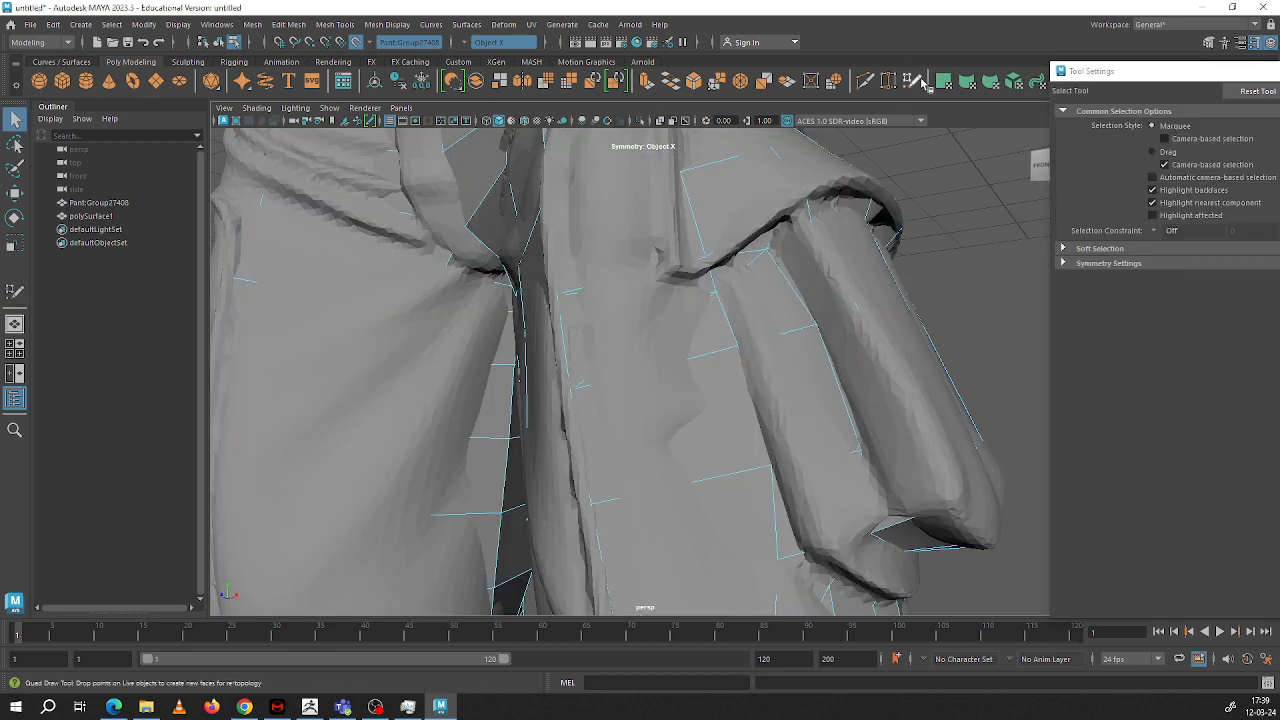
key(y)
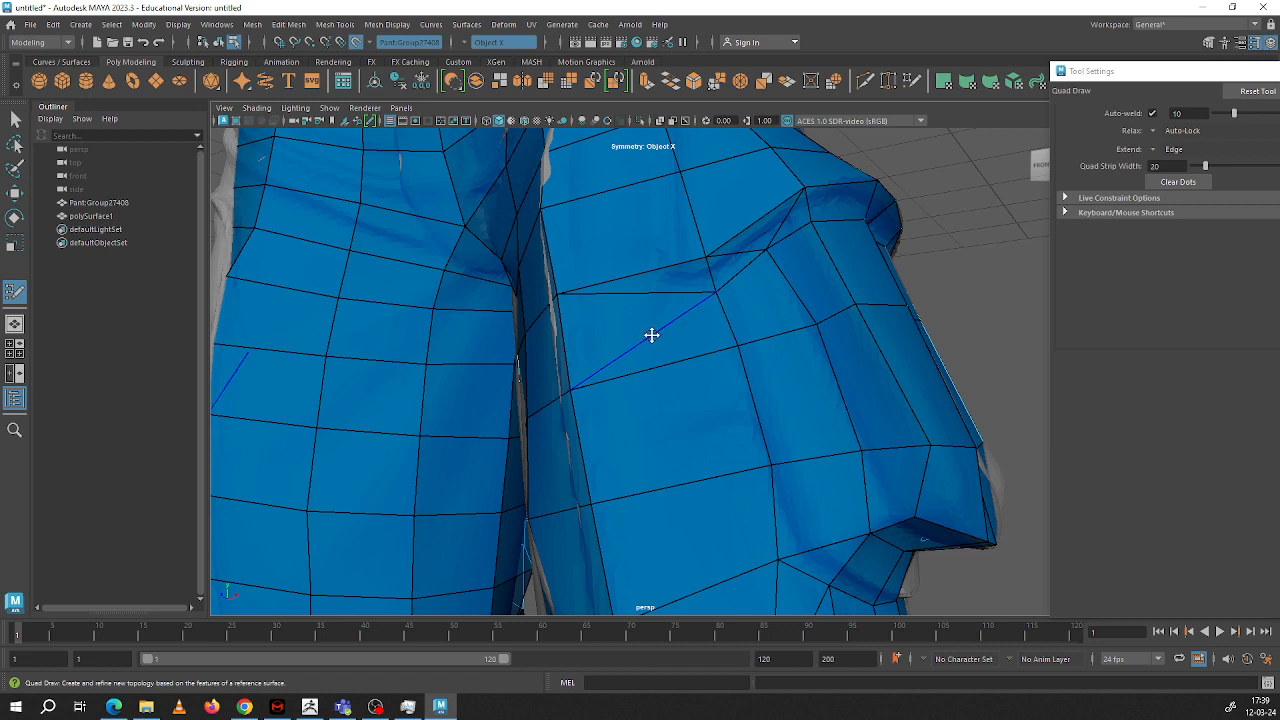
click(1065, 199)
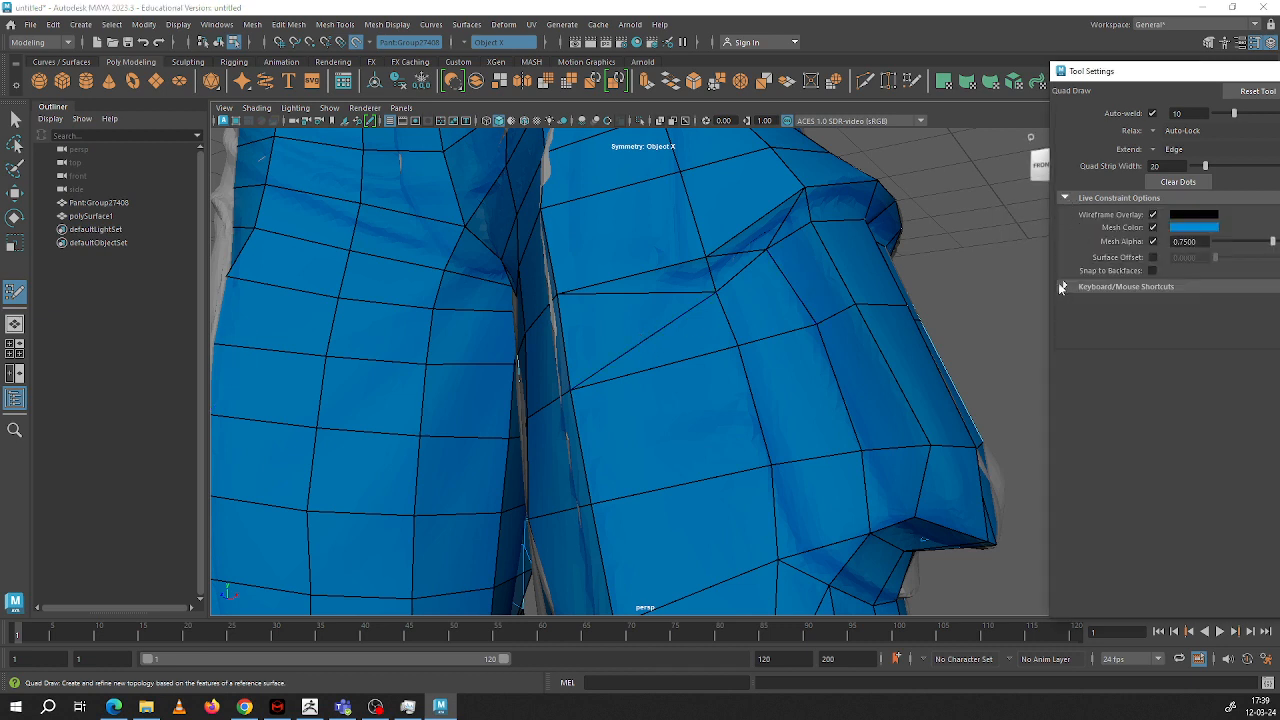
click(1060, 284)
scroll(1178, 465, down, 1)
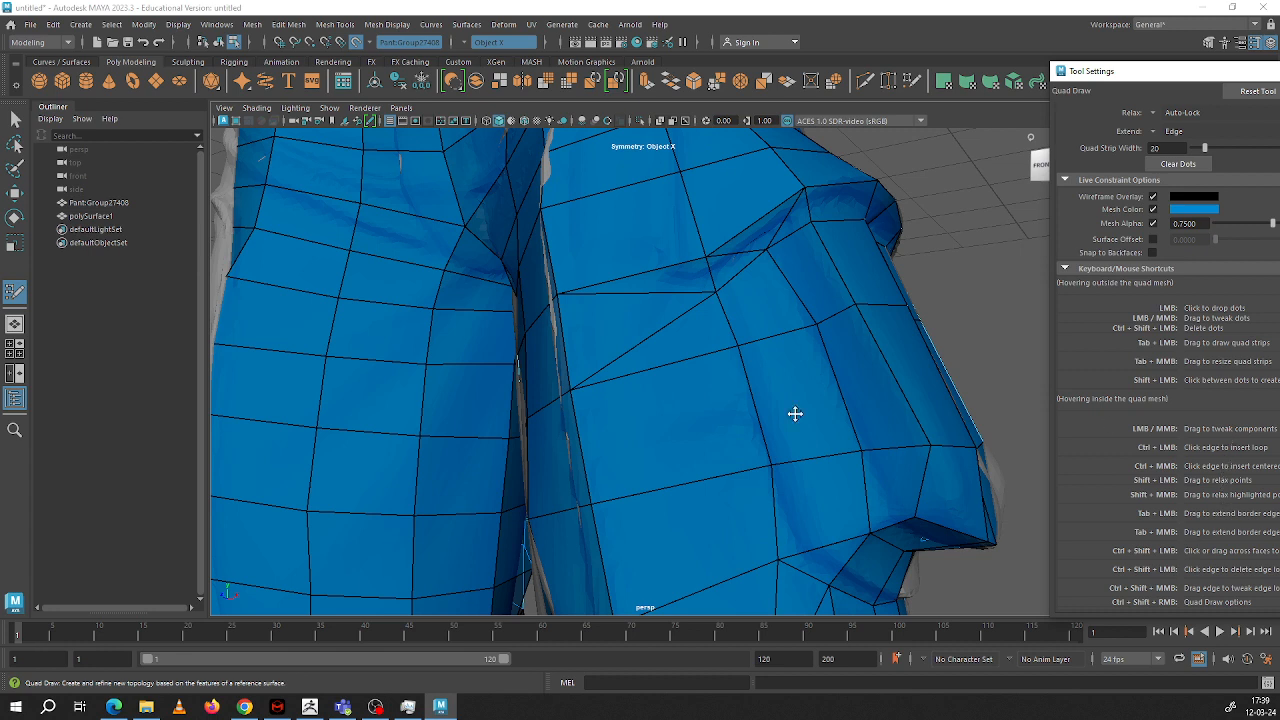
shift+drag(644, 342, 642, 340)
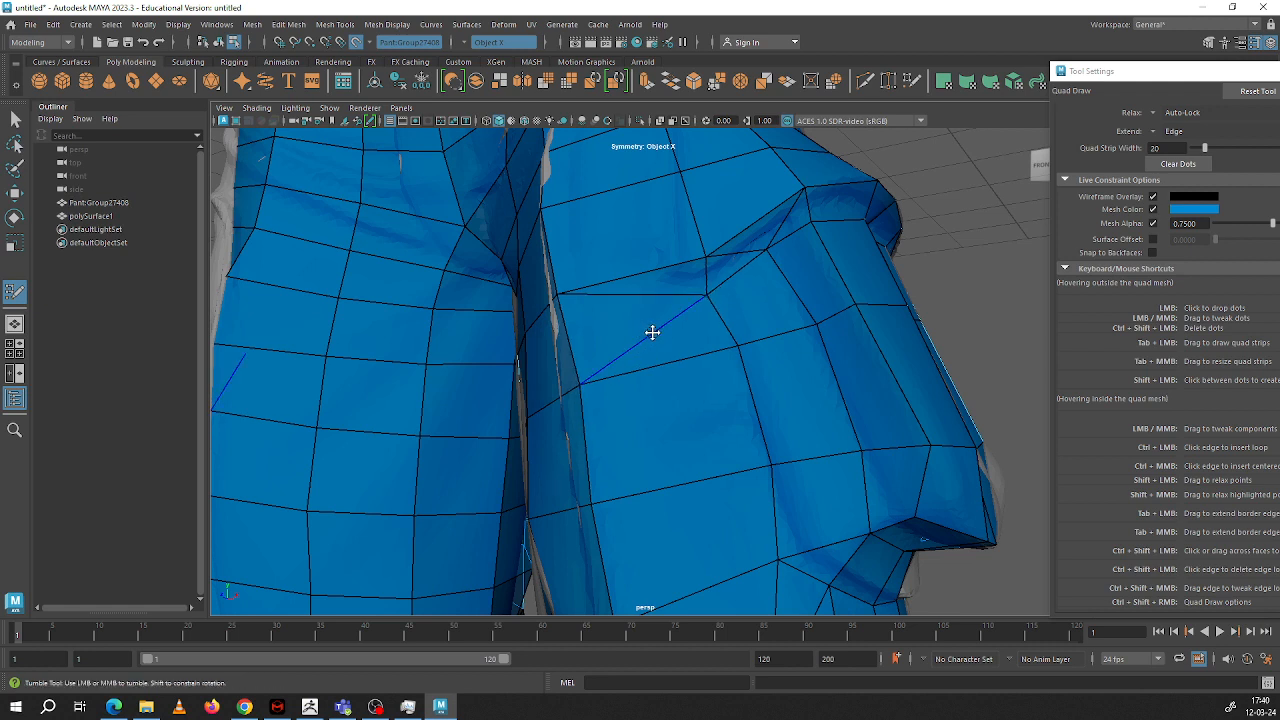
Step: Delete the diagonal edge on the front thigh beneath the pocket flap and return to Quad Draw
key(F10)
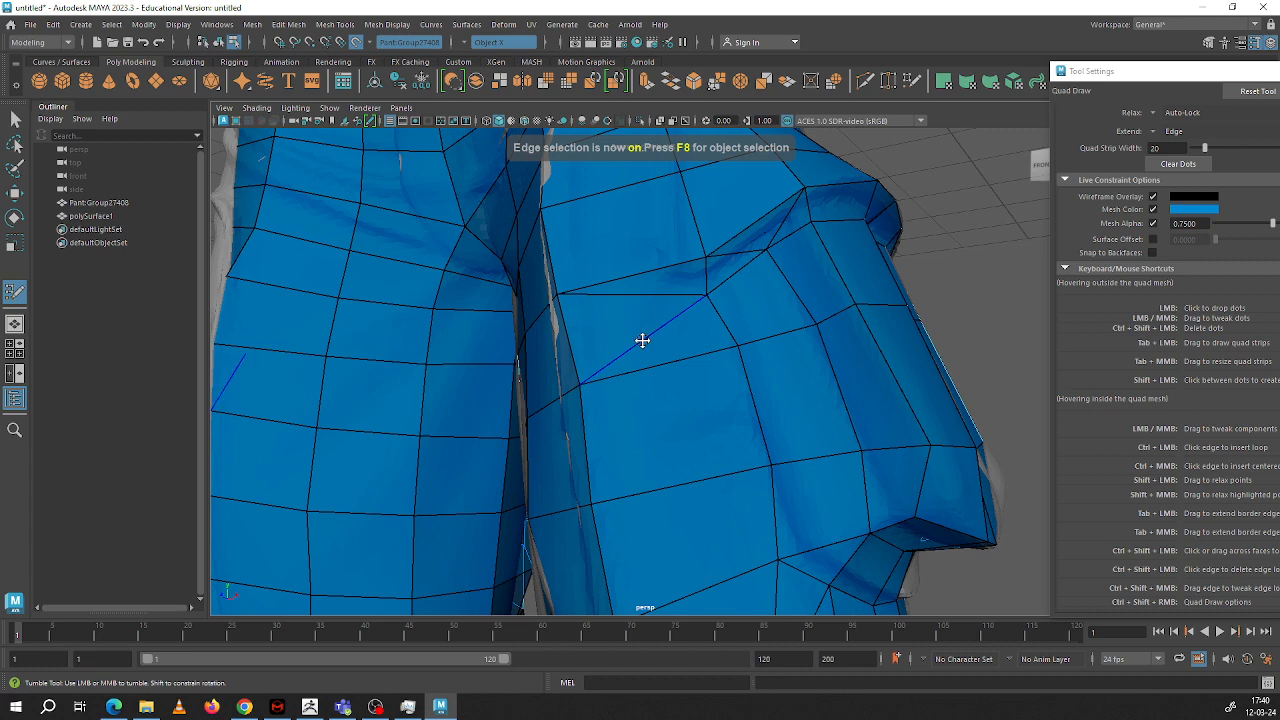
drag(1123, 71, 1230, 74)
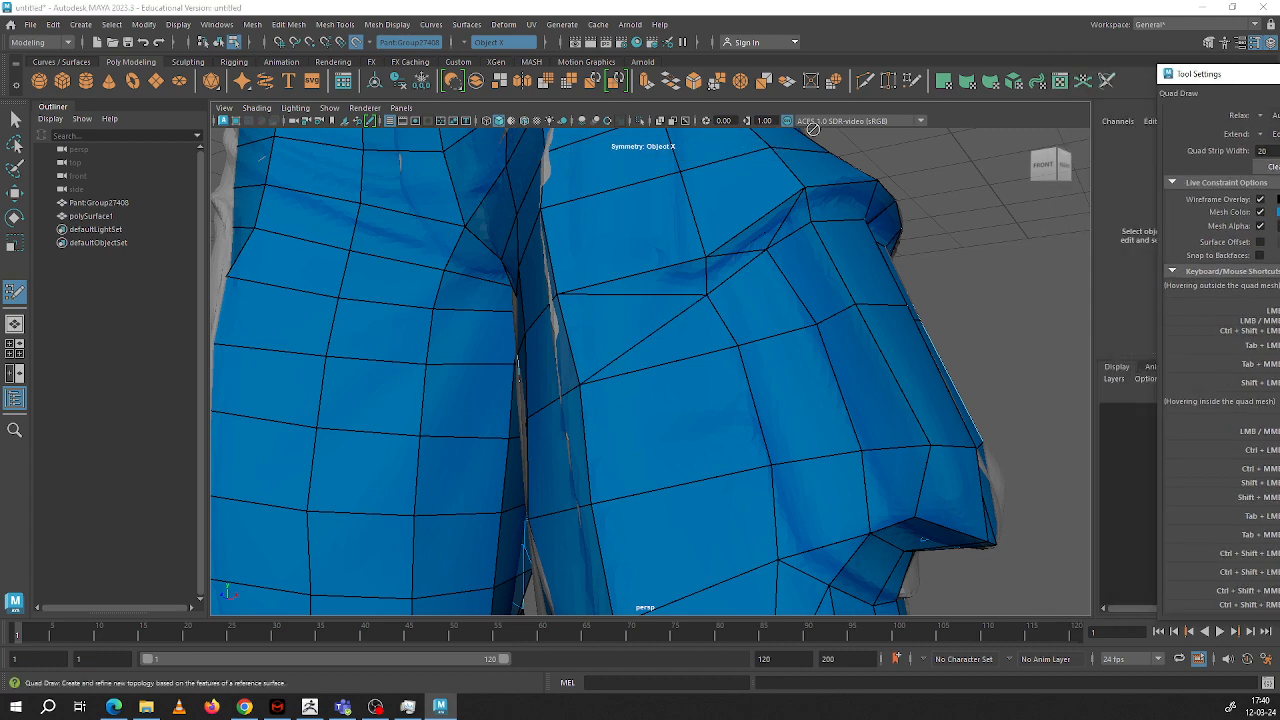
key(q)
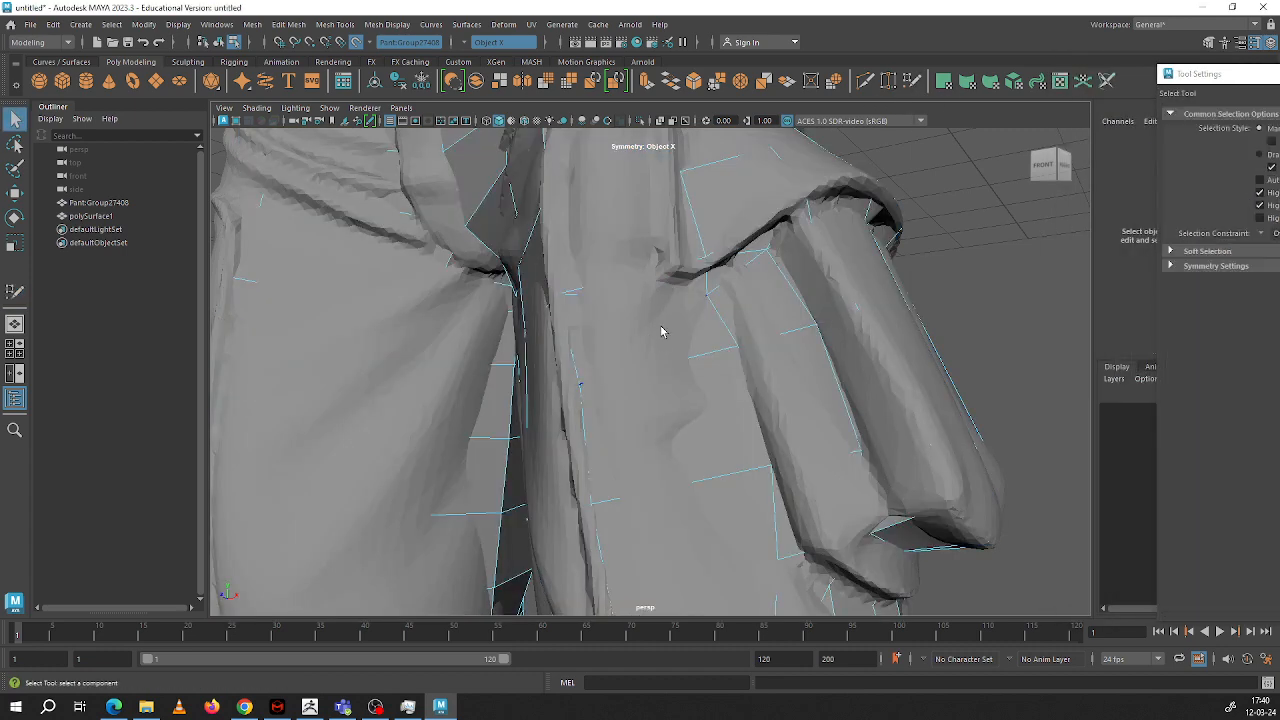
key(F10)
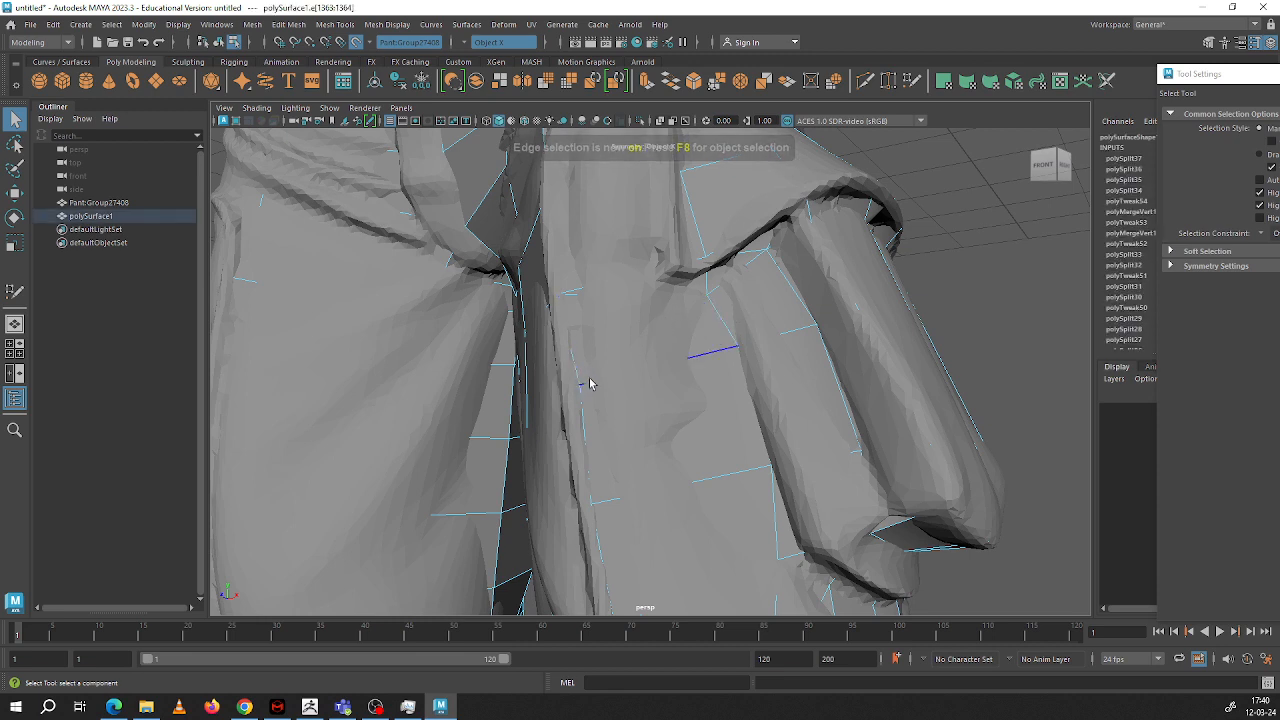
key(Delete)
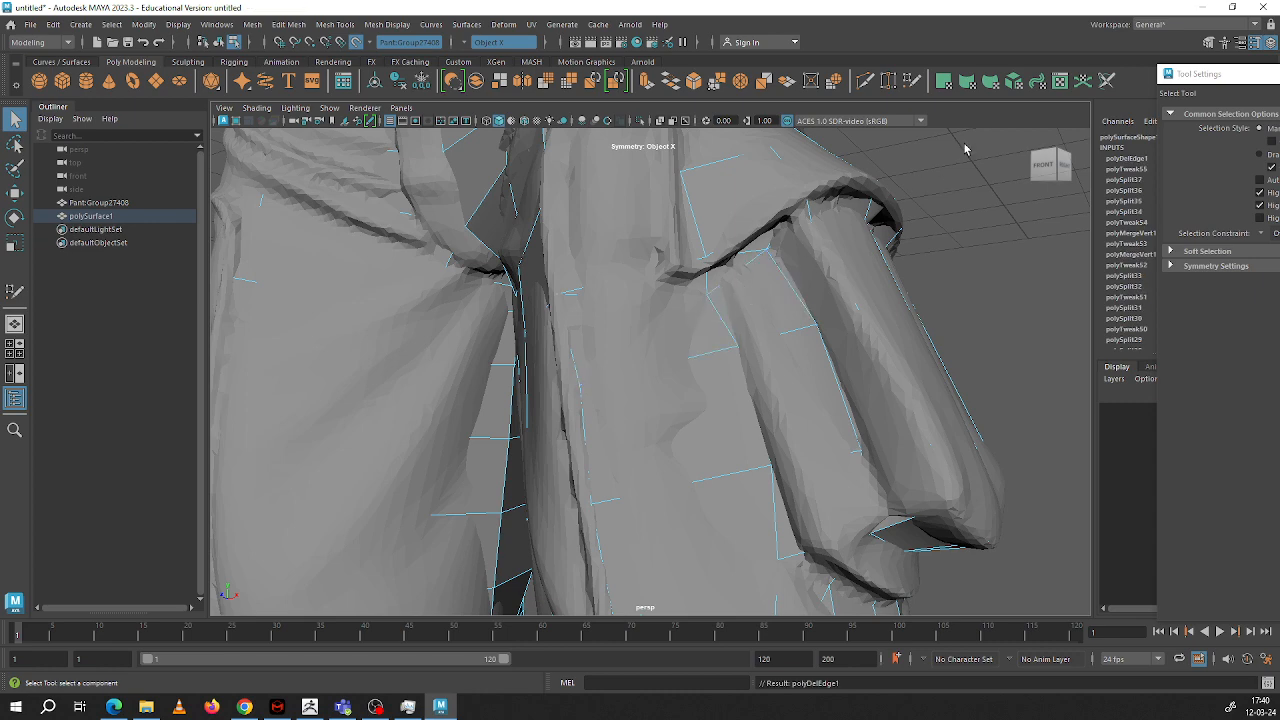
click(910, 81)
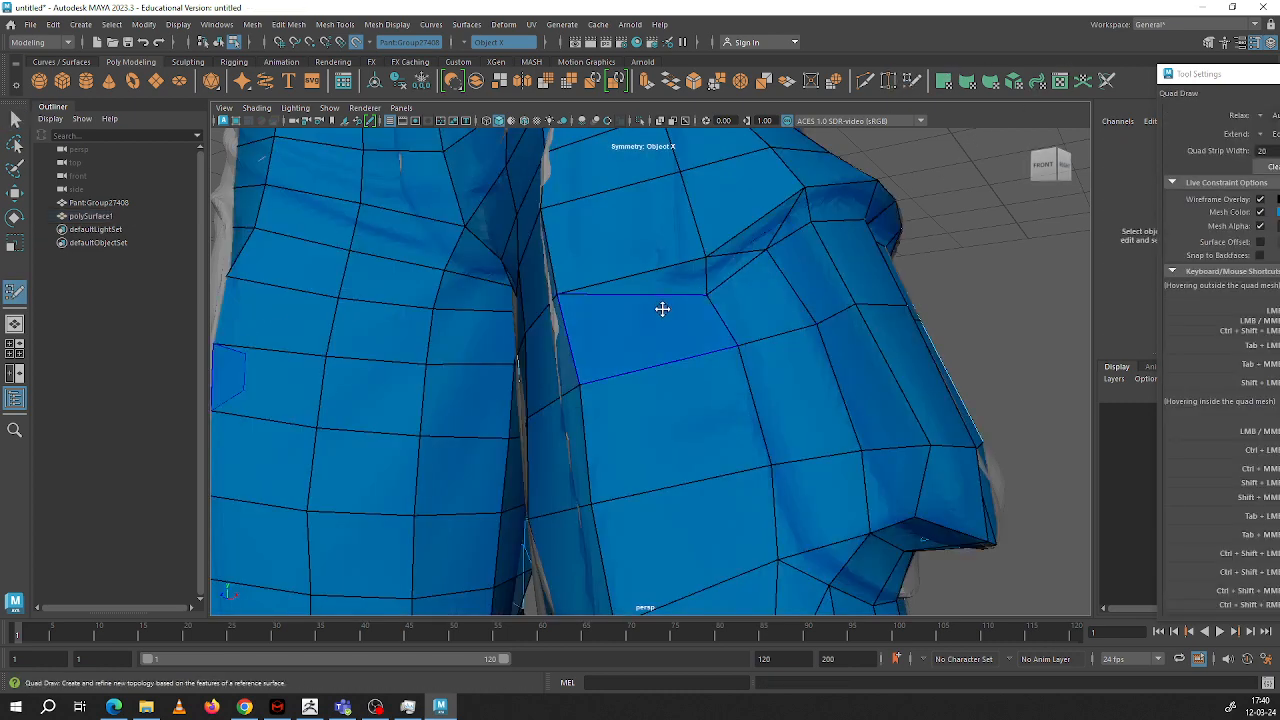
Step: Examine the edge flow around the pocket's lower corner, the front thigh and the hem from several angles
mouse_move(663, 306)
alt+mouse_down()
mouse_move(637, 303)
mouse_move(651, 326)
alt+mouse_up()
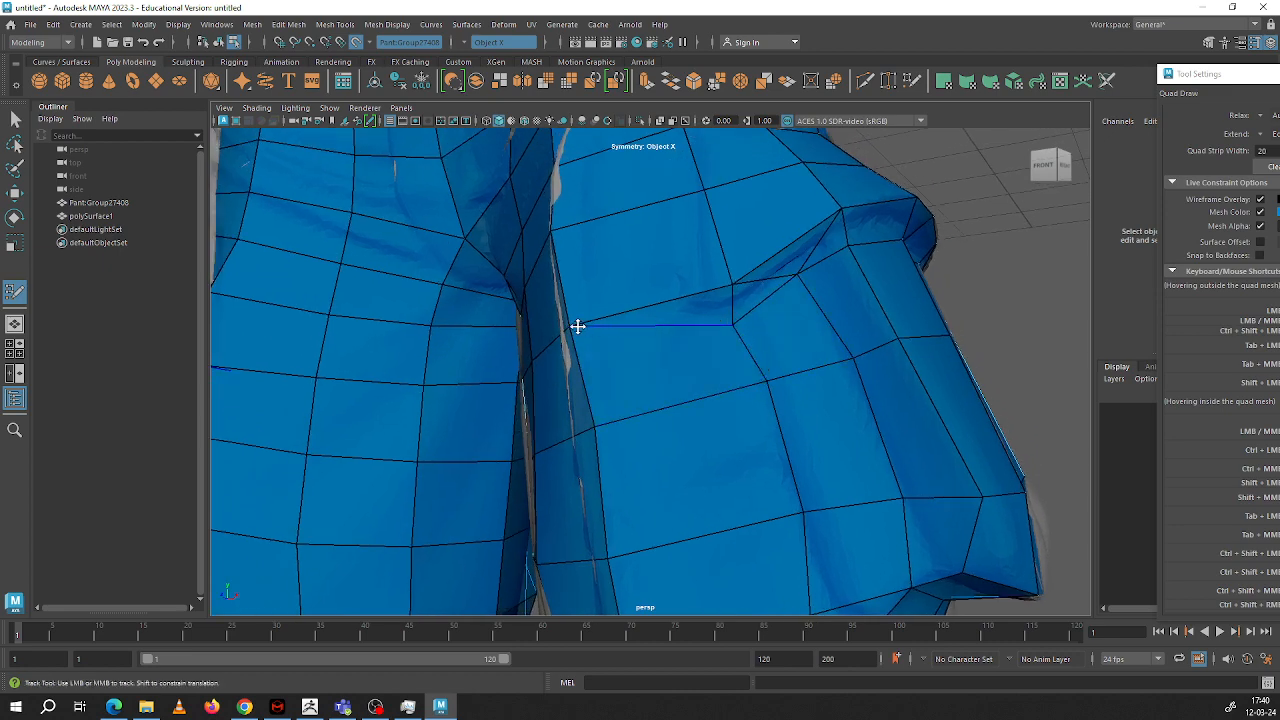
mouse_move(578, 326)
alt+mouse_down()
mouse_move(589, 380)
mouse_move(623, 346)
mouse_move(617, 377)
mouse_move(683, 371)
mouse_move(614, 343)
mouse_move(654, 371)
mouse_move(662, 408)
alt+mouse_up()
alt+middle_drag(662, 408, 640, 194)
alt+drag(792, 489, 803, 414)
alt+middle_drag(803, 414, 845, 346)
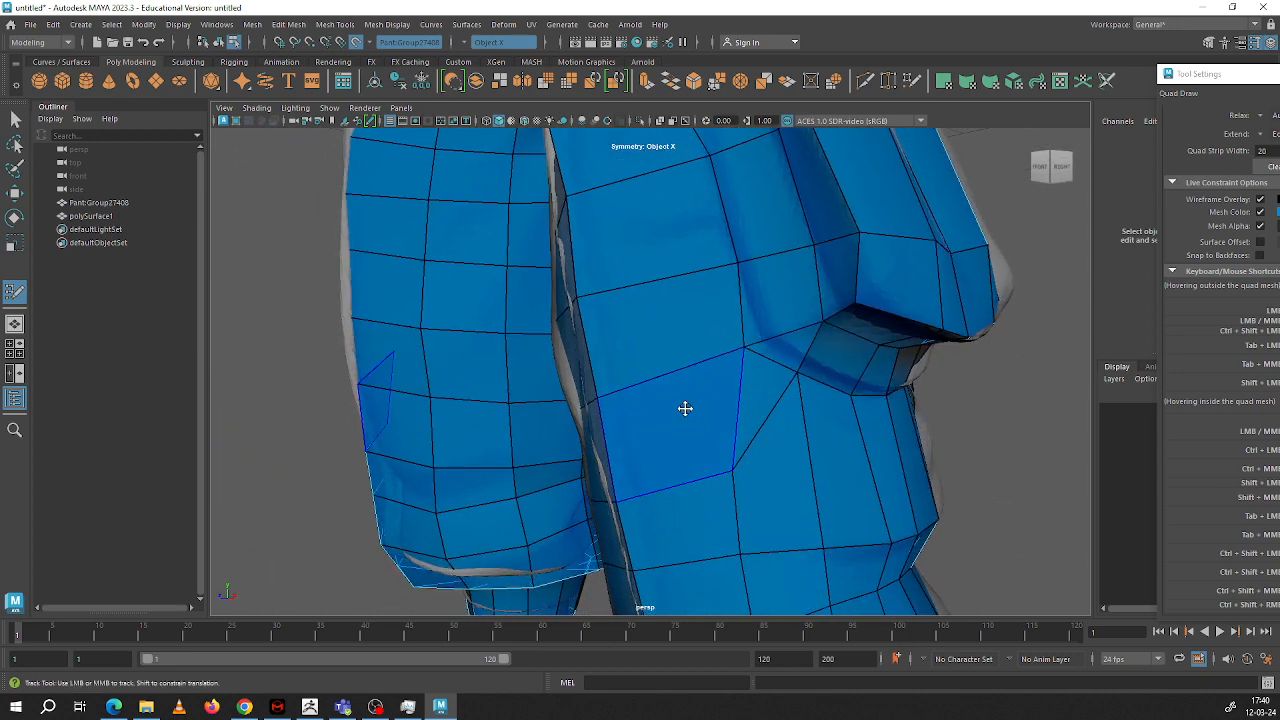
alt+drag(685, 408, 666, 329)
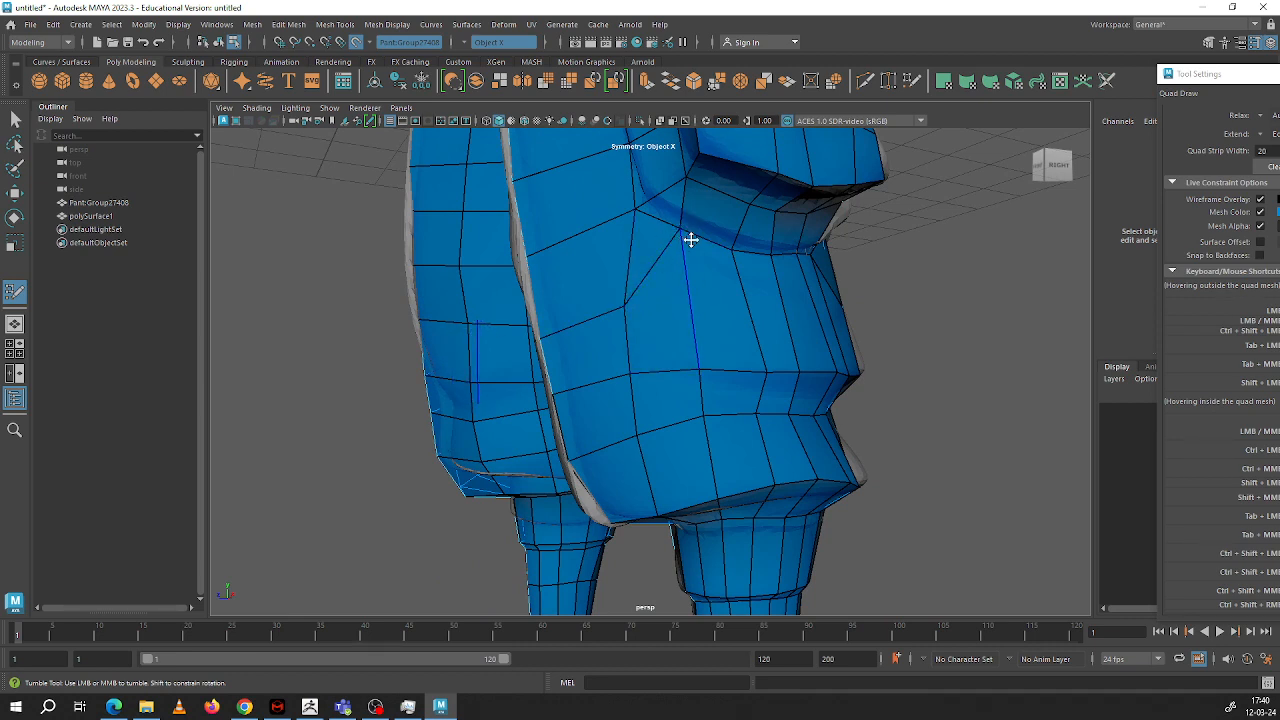
alt+middle_drag(679, 239, 706, 325)
alt+right_drag(704, 300, 678, 264)
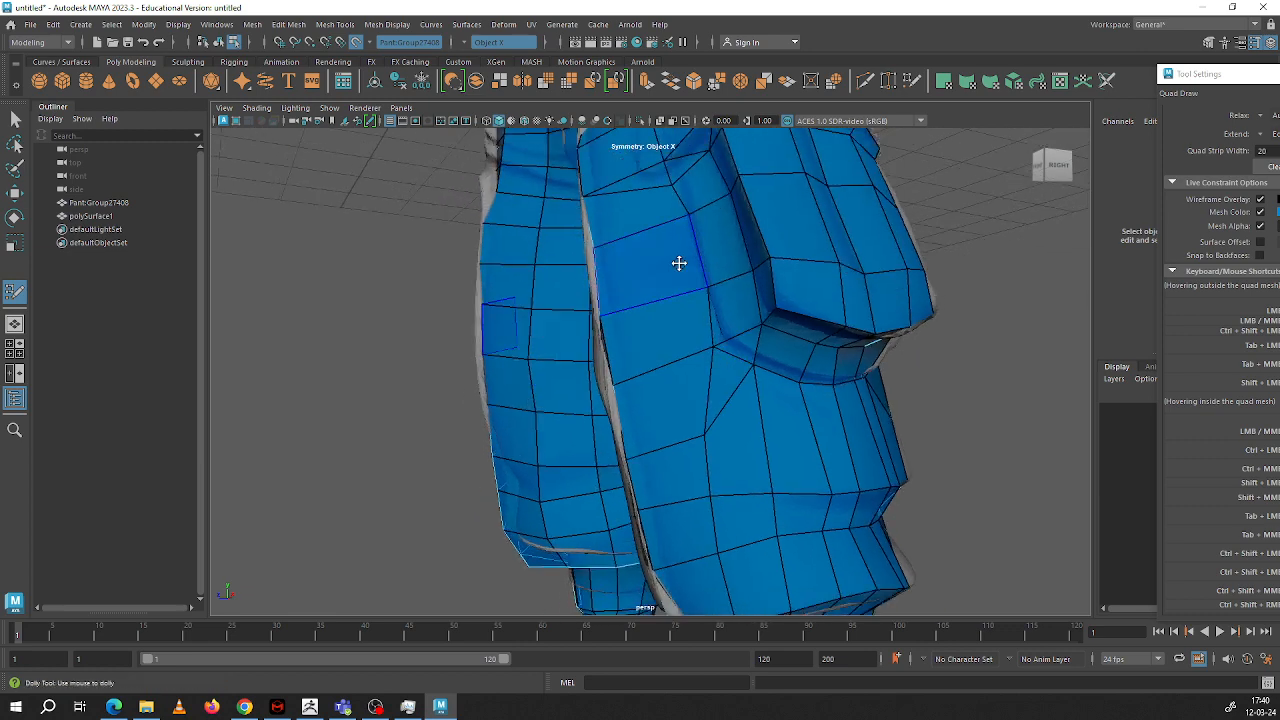
alt+middle_drag(653, 295, 660, 351)
alt+drag(660, 351, 723, 363)
alt+middle_drag(718, 436, 743, 389)
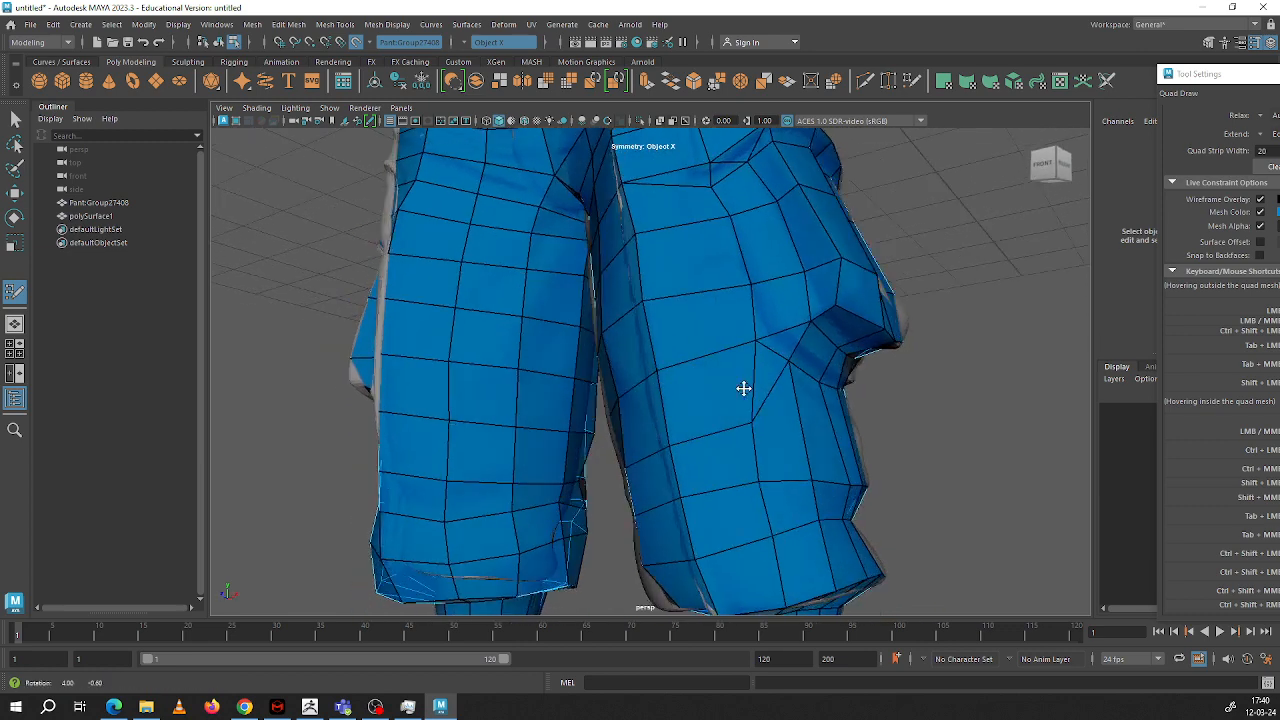
alt+drag(743, 389, 730, 394)
alt+right_drag(735, 398, 795, 452)
alt+drag(795, 452, 777, 477)
alt+middle_drag(757, 437, 713, 448)
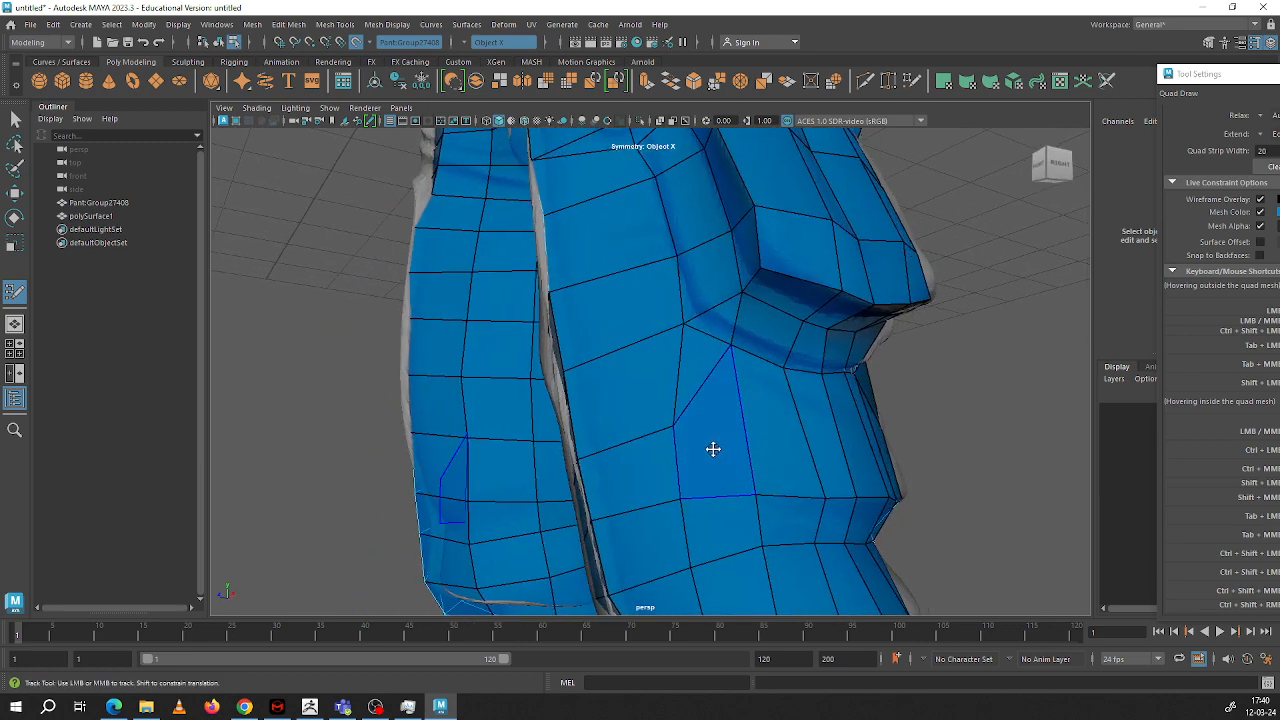
alt+right_drag(713, 448, 760, 483)
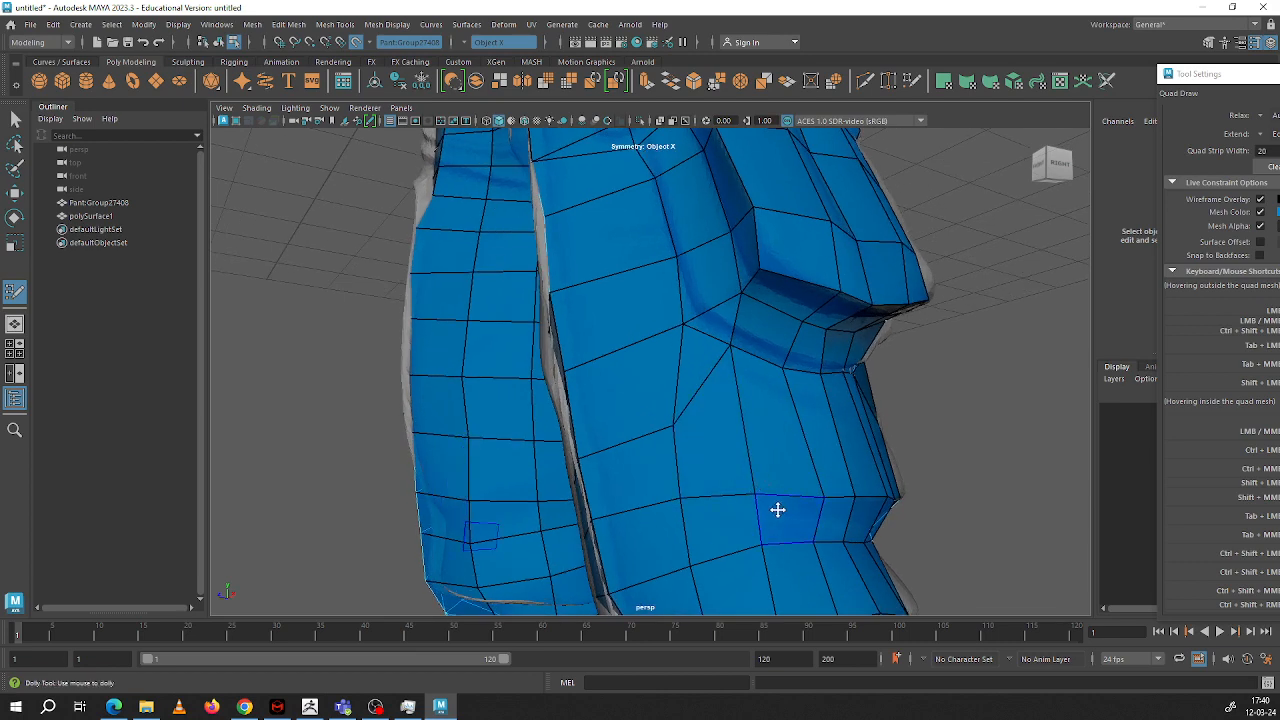
alt+drag(706, 443, 678, 423)
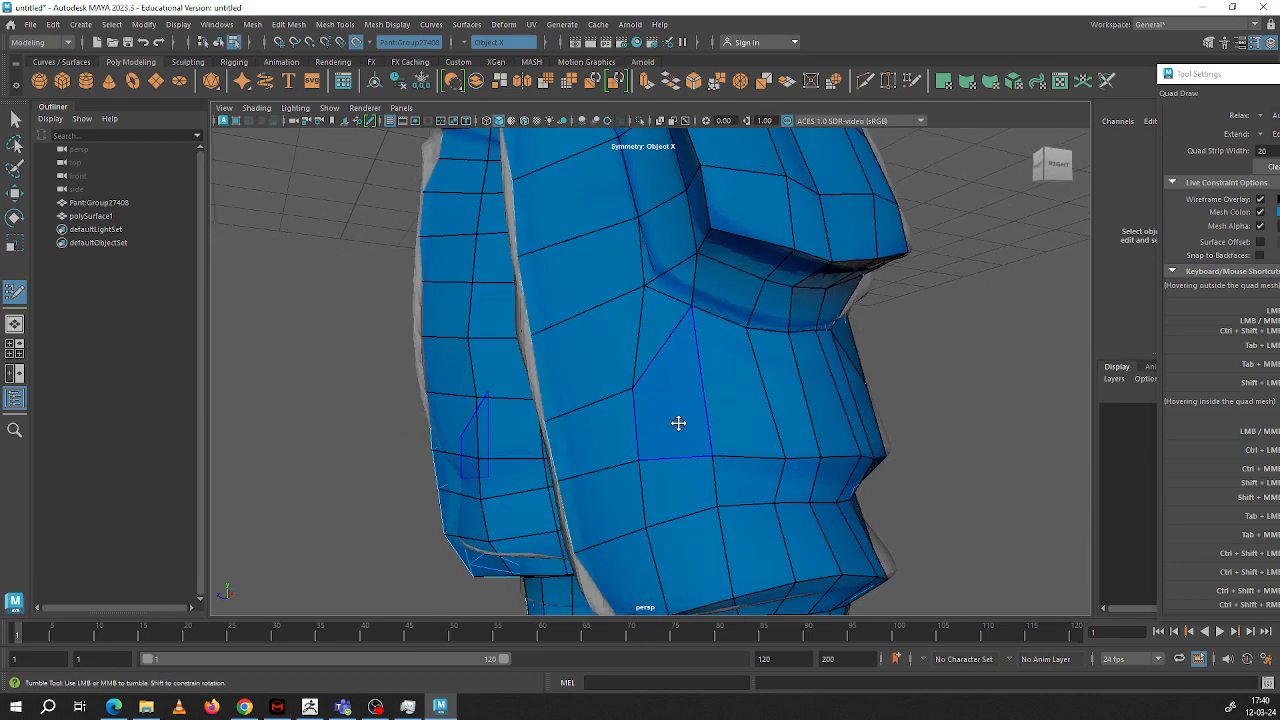
Step: Try a Multi-Cut across the slanted face beneath the pocket, from its thigh-side vertex to the opposite lower vertex
click(867, 82)
click(634, 388)
click(634, 389)
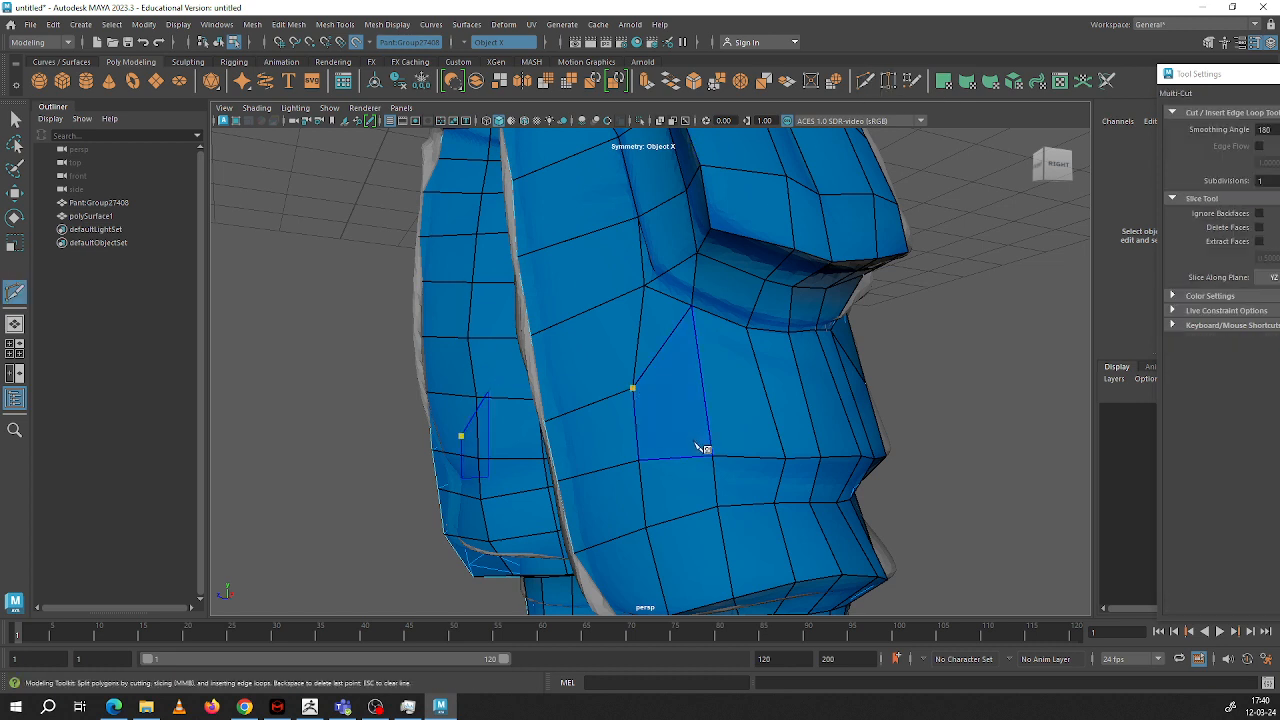
click(713, 457)
right_click(714, 458)
key(ctrl+z)
Step: Try a steeper Multi-Cut across the same face, from the vertex under the pocket's crease to the thigh-side lower vertex
click(692, 307)
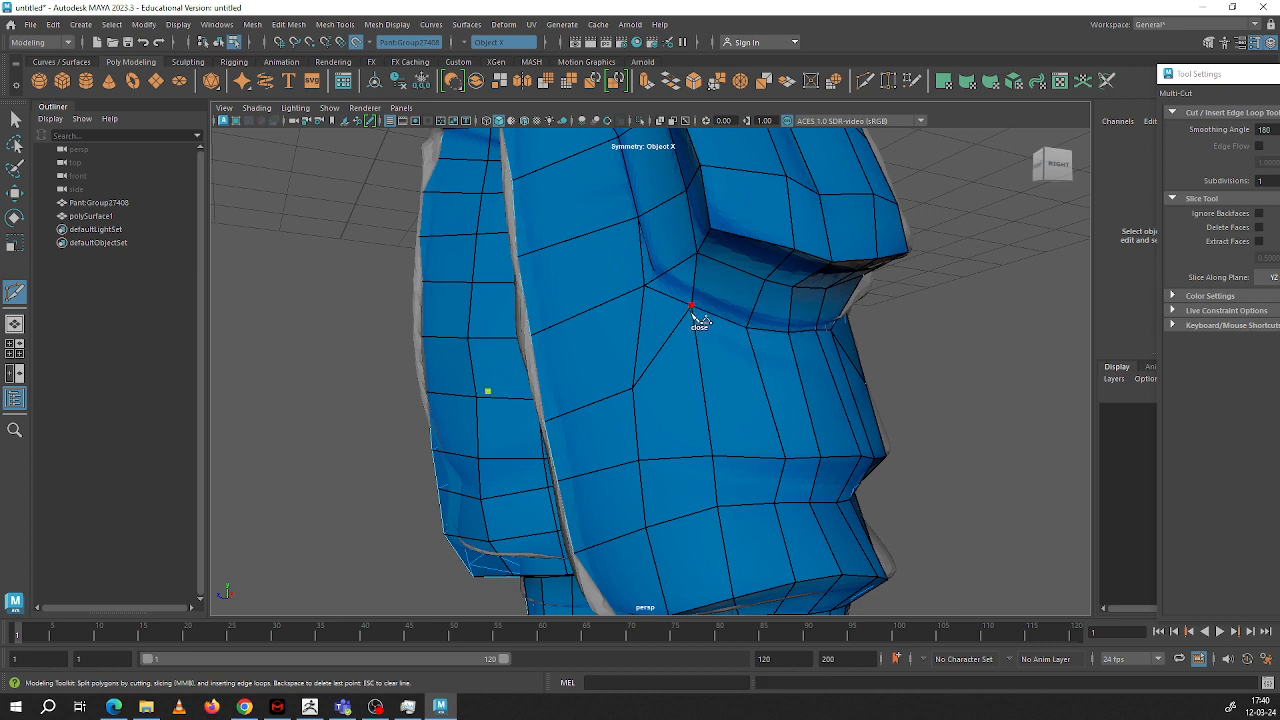
click(641, 462)
right_click(645, 466)
key(ctrl+z)
Step: Retry the flatter diagonal cut from the face's upper thigh-side vertex to its opposite lower vertex, and undo it
click(646, 393)
click(634, 390)
click(715, 460)
key(Return)
click(646, 527)
key(Escape)
click(634, 388)
key(Escape)
key(ctrl+z)
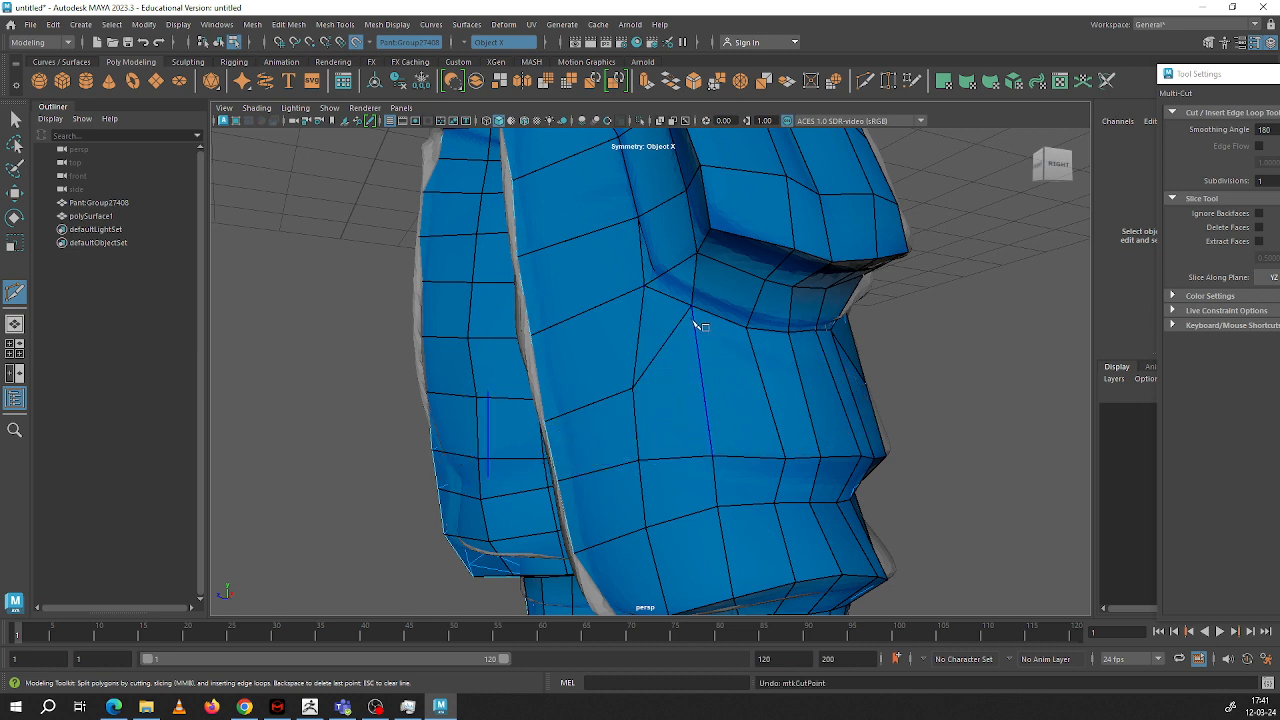
Step: Multi-Cut an edge from the vertex under the pocket's crease down to the thigh-side lower vertex of the slanted face
click(692, 306)
click(640, 462)
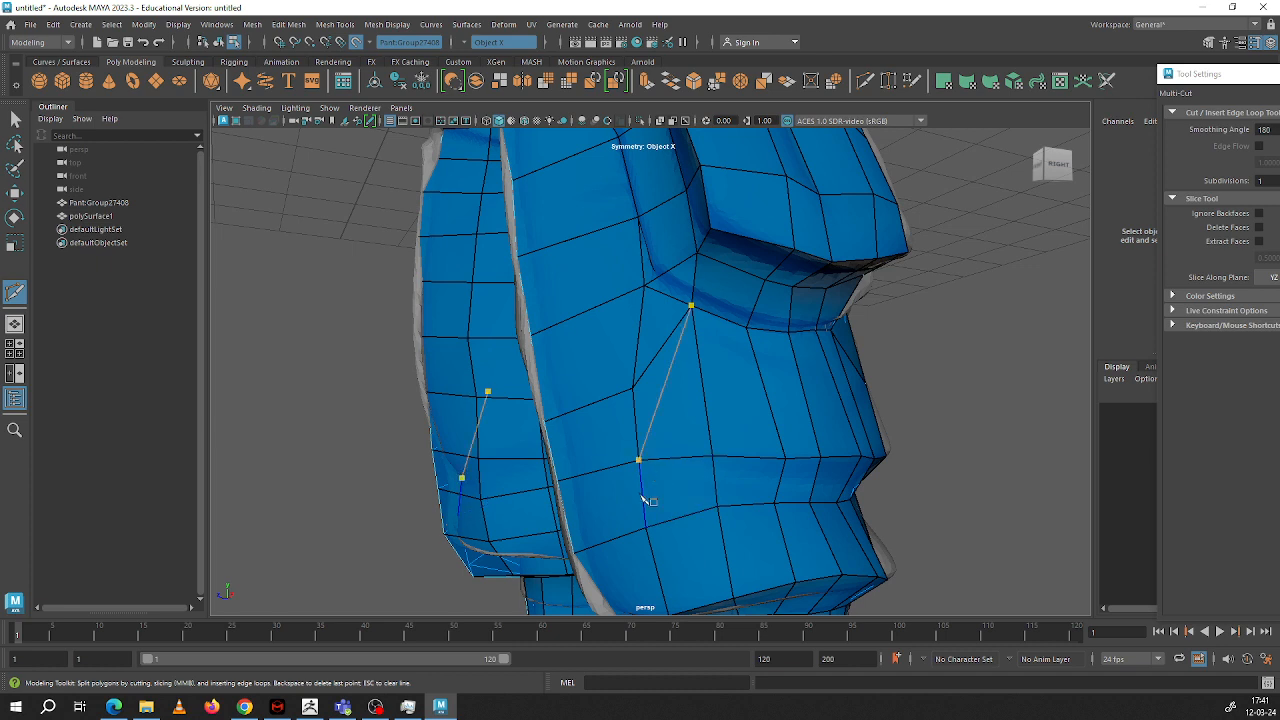
key(Return)
click(712, 456)
Step: Multi-Cut a diagonal edge across the front thigh face beneath the flap, from the flap-corner vertex to the lower inner vertex
alt+drag(651, 263, 660, 403)
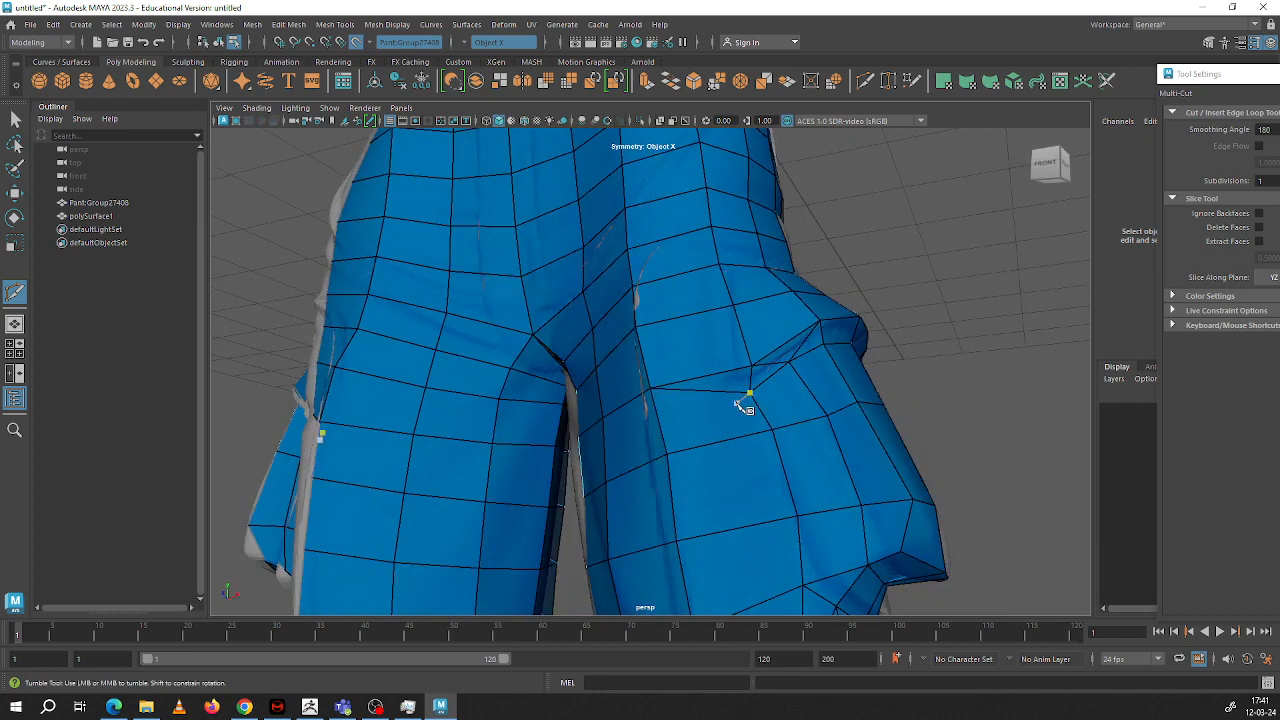
alt+middle_drag(746, 409, 674, 371)
alt+drag(751, 357, 699, 361)
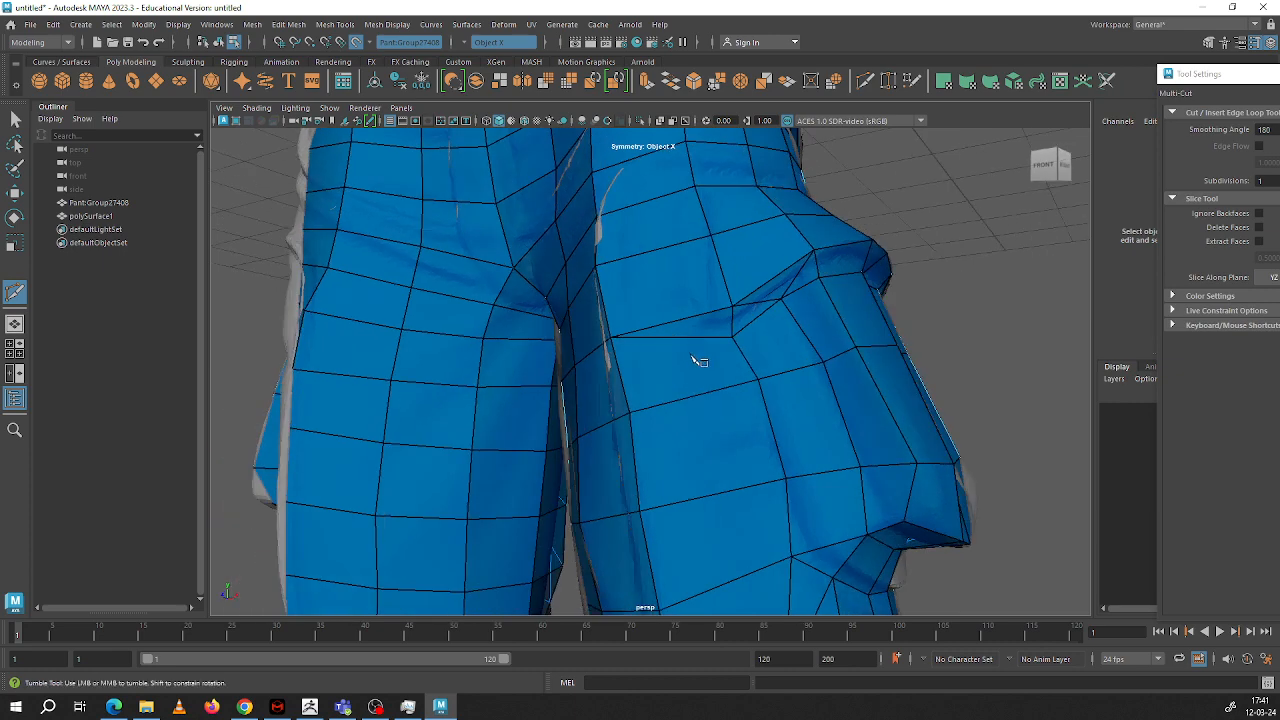
click(733, 339)
click(630, 414)
right_click(664, 427)
click(611, 340)
right_click(653, 364)
Step: Examine the pocket and thigh topology from the front and side, discard stray cut points, and return to Quad Draw
alt+drag(648, 462, 676, 403)
scroll(655, 358, down, 1)
scroll(661, 406, down, 2)
click(623, 315)
alt+drag(621, 347, 643, 383)
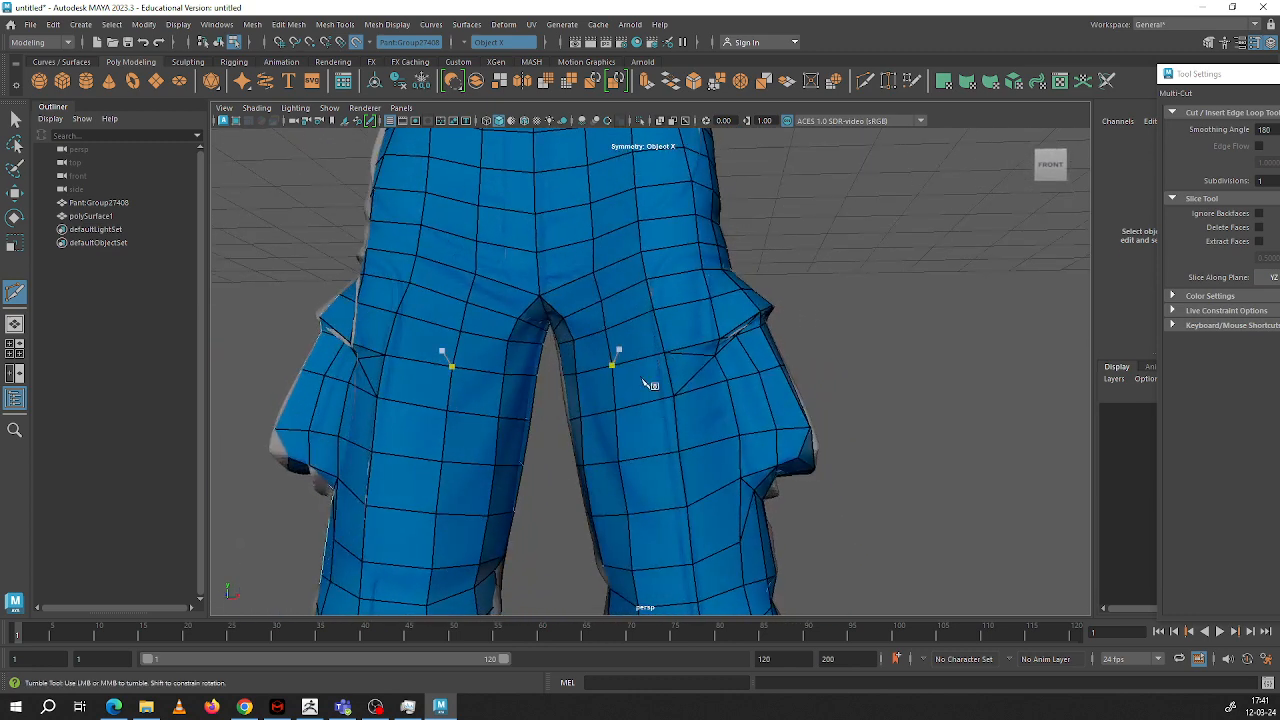
right_click(640, 264)
alt+drag(600, 297, 640, 375)
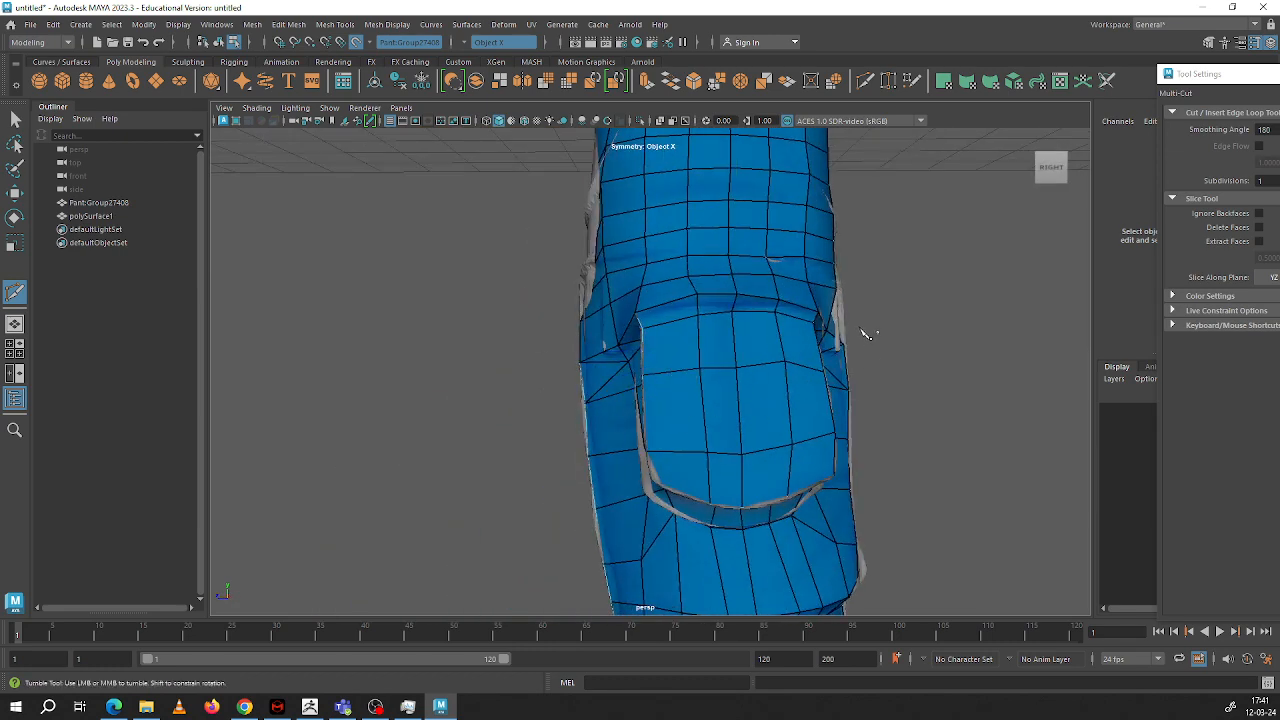
click(587, 403)
alt+drag(603, 423, 690, 470)
alt+right_drag(690, 470, 742, 516)
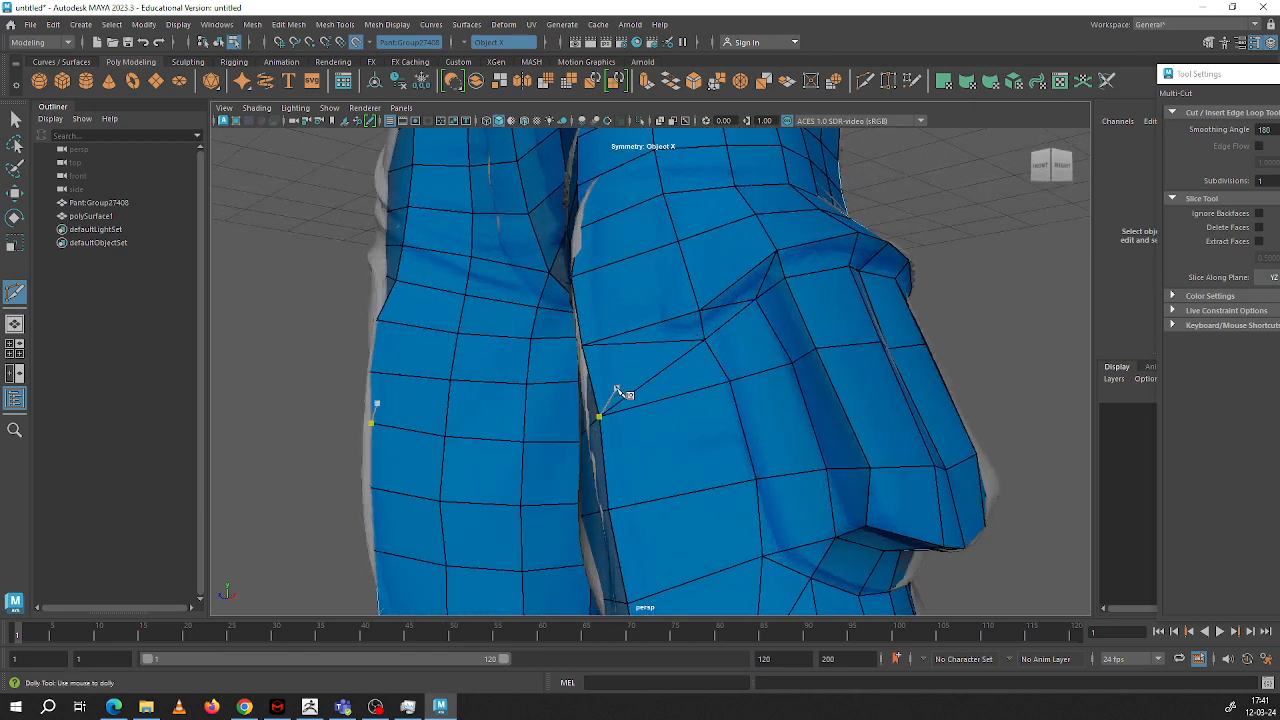
alt+drag(617, 411, 724, 377)
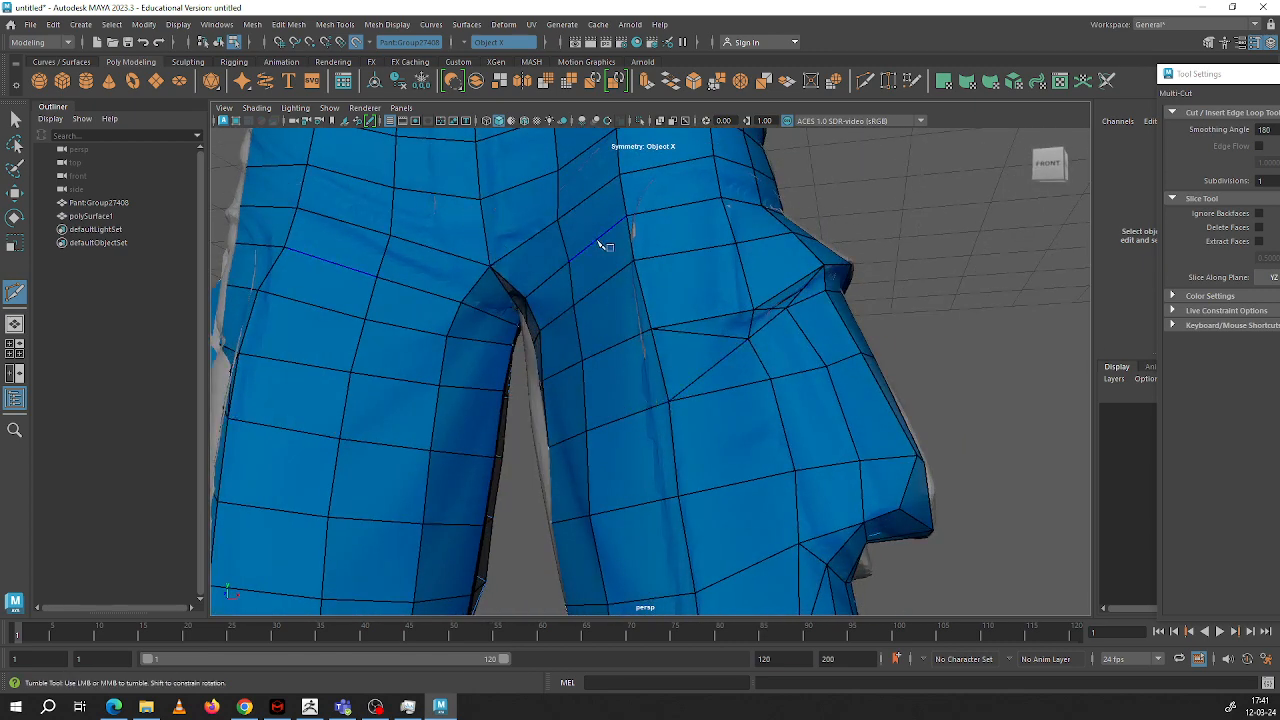
key(w)
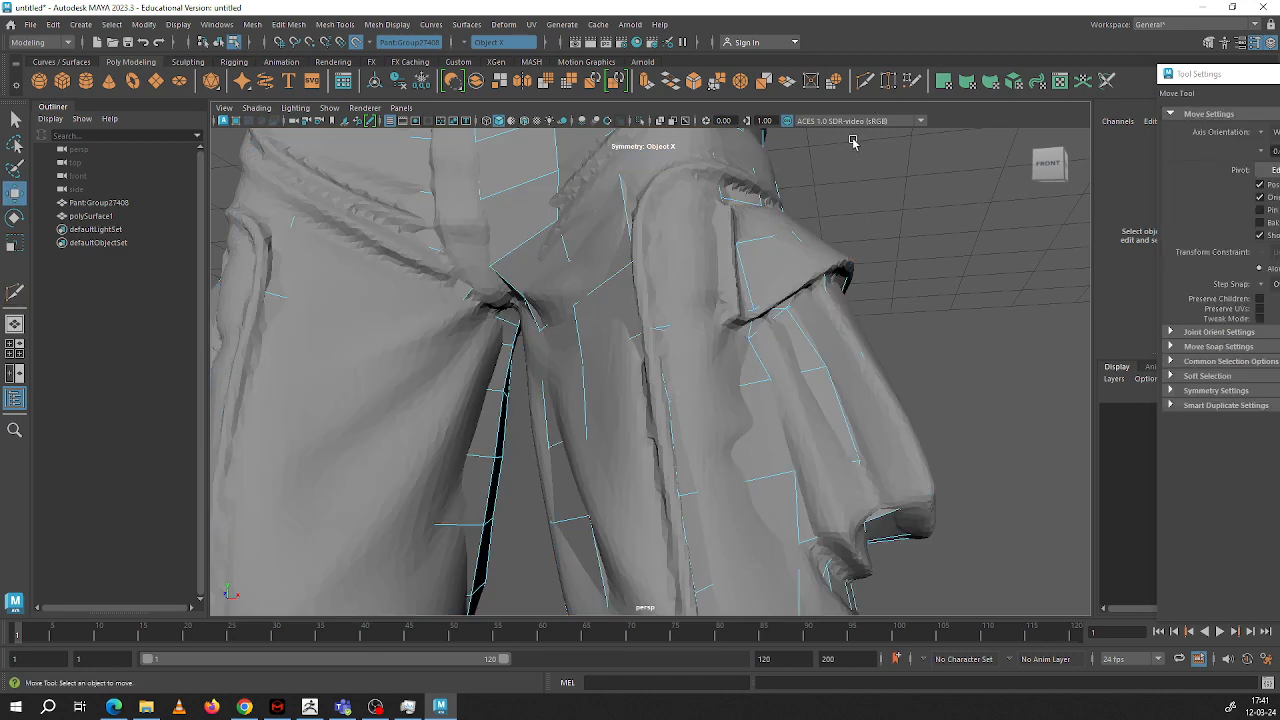
click(898, 90)
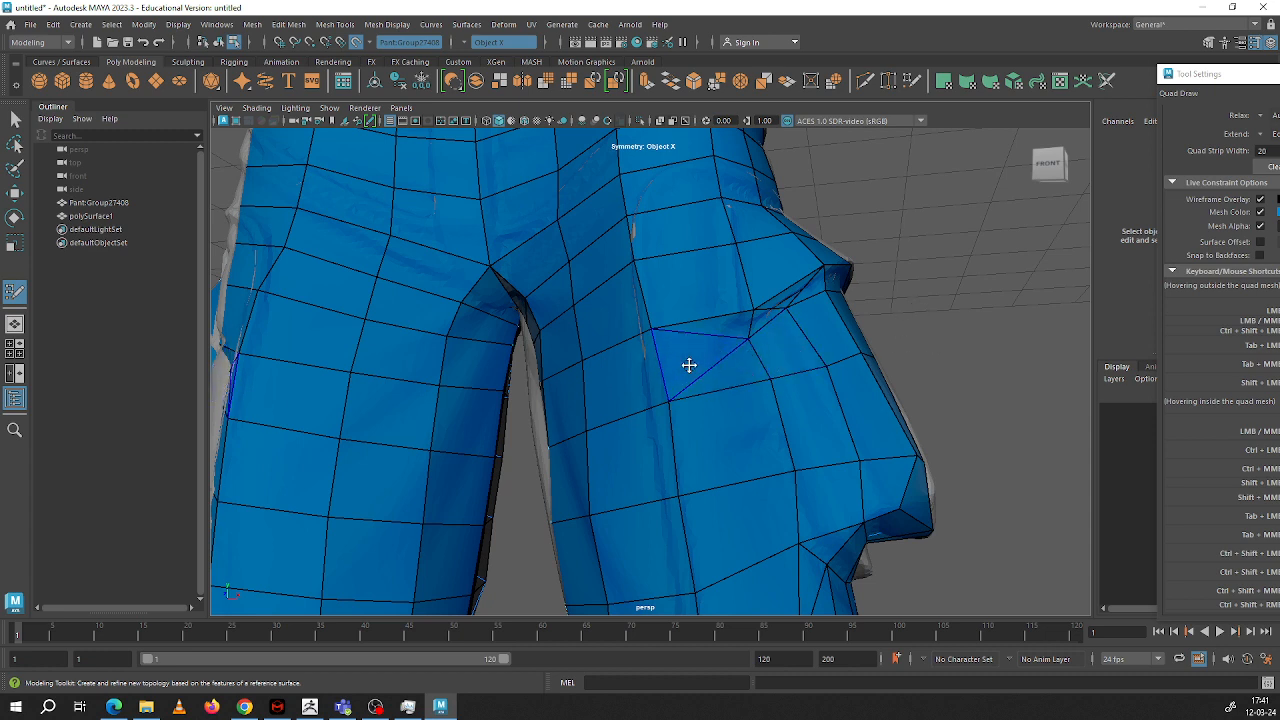
Step: Try a Multi-Cut from the inner upper vertex of the front thigh triangle across its diagonal edge to the outer lower vertex, and return to Quad Draw
key(ctrl+shift+x)
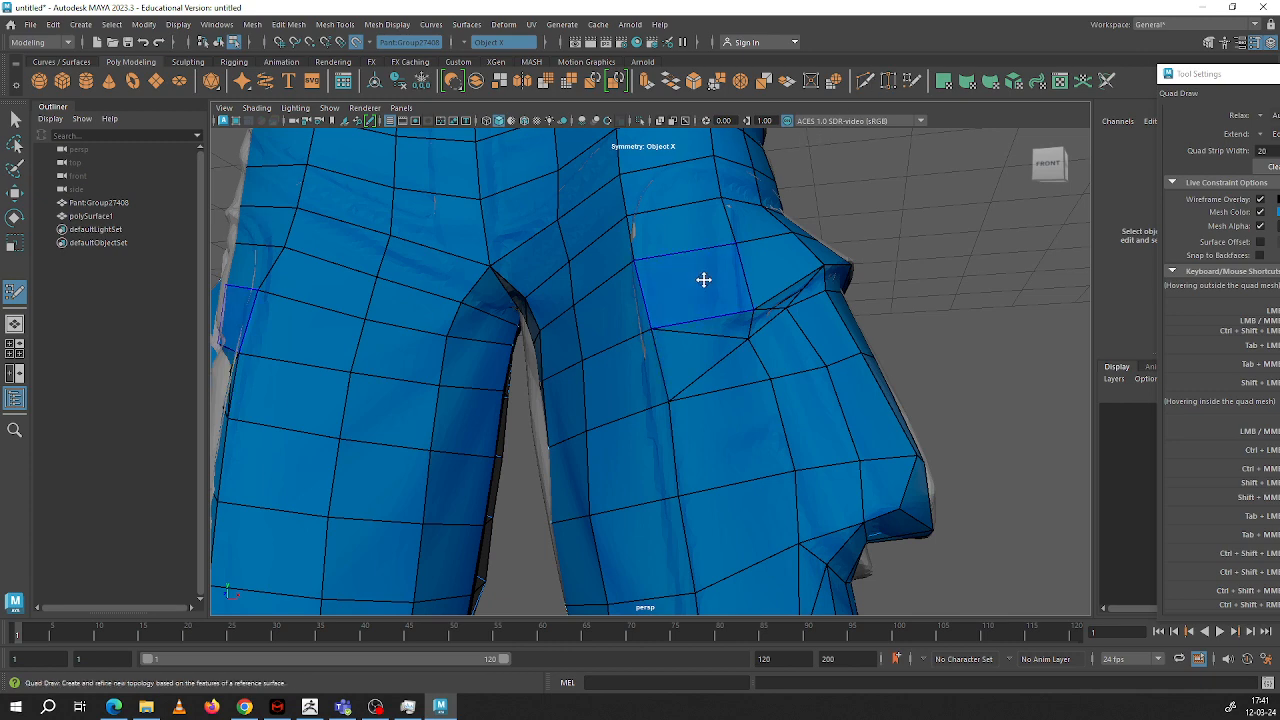
click(775, 383)
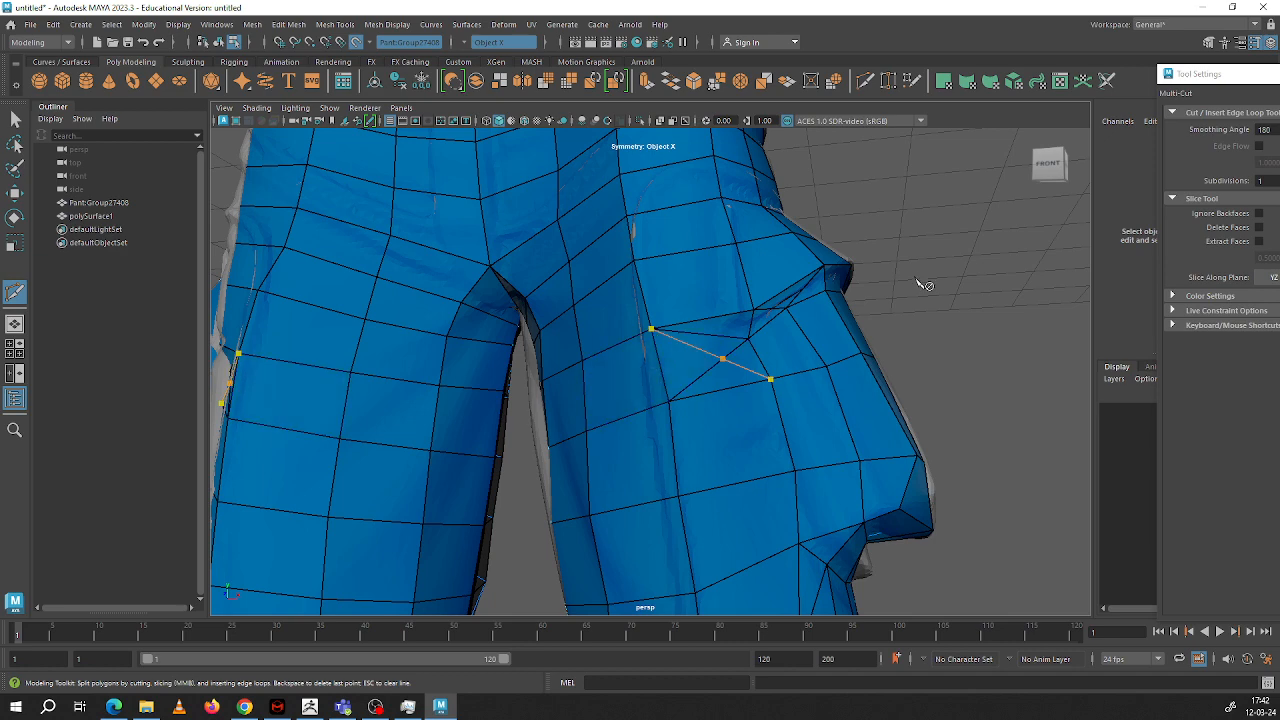
alt+drag(957, 323, 697, 366)
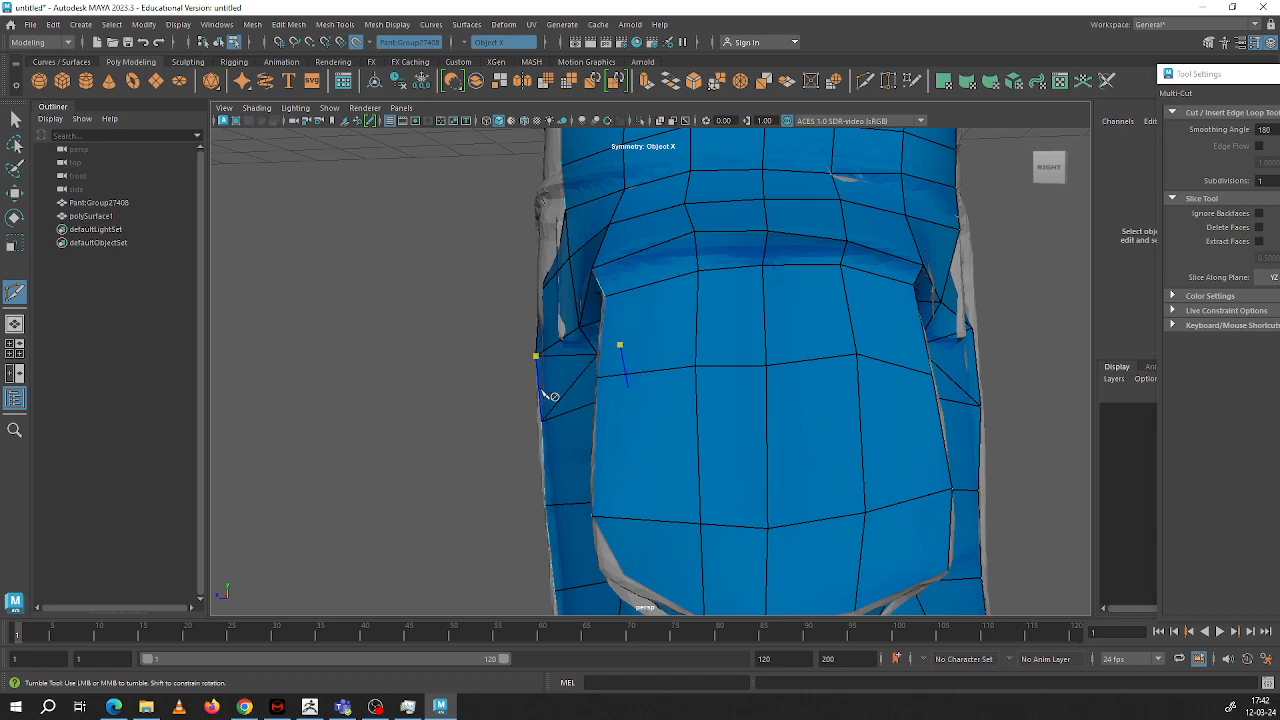
alt+drag(474, 380, 505, 315)
scroll(648, 312, up, 5)
scroll(647, 312, down, 2)
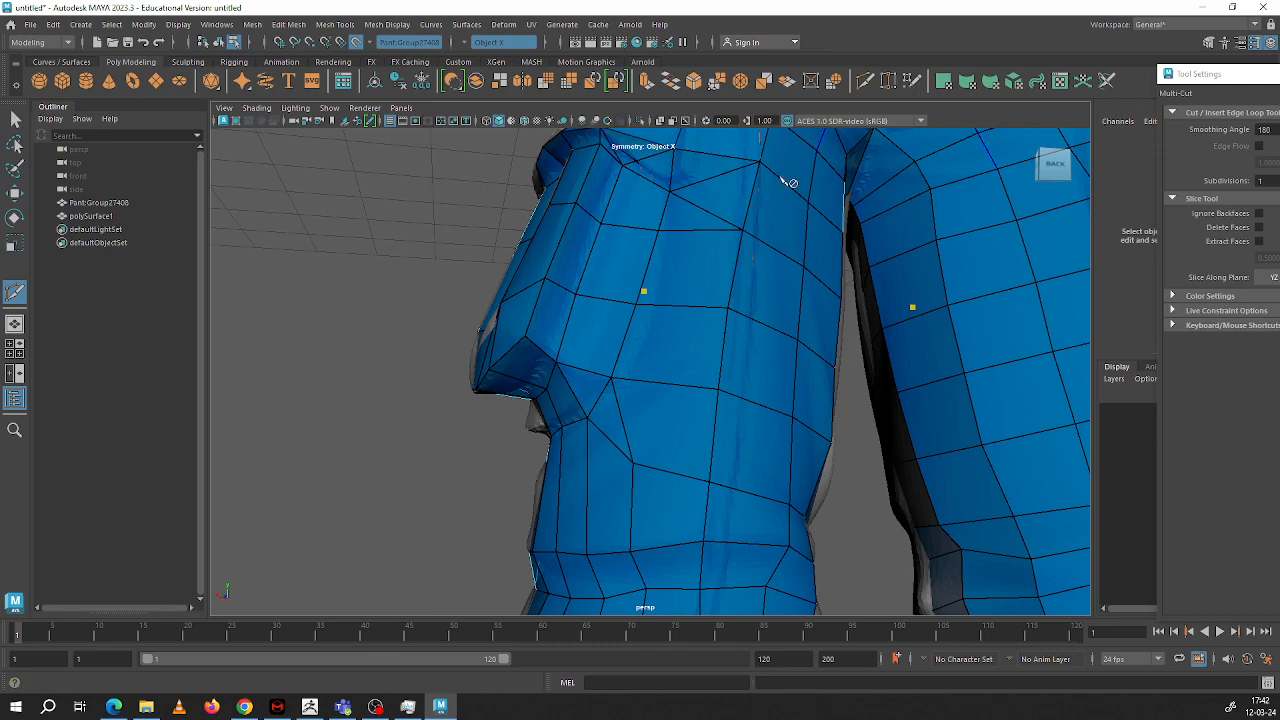
alt+drag(791, 177, 648, 318)
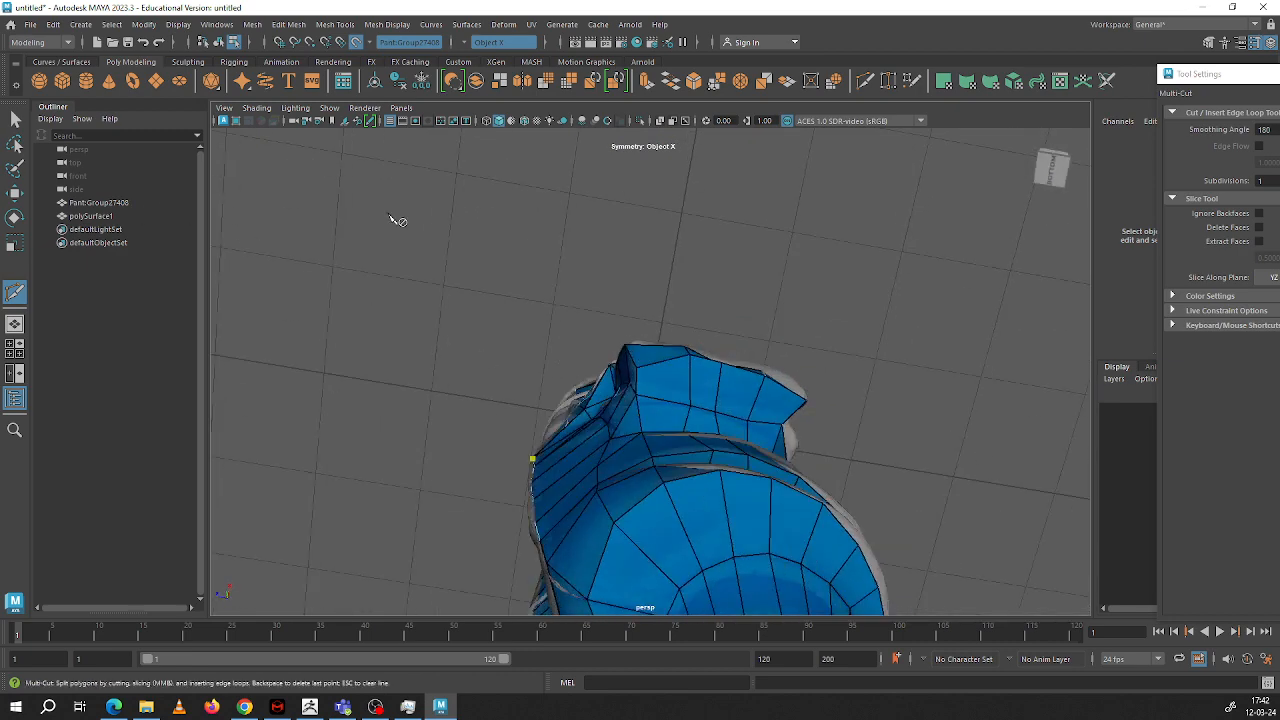
click(910, 81)
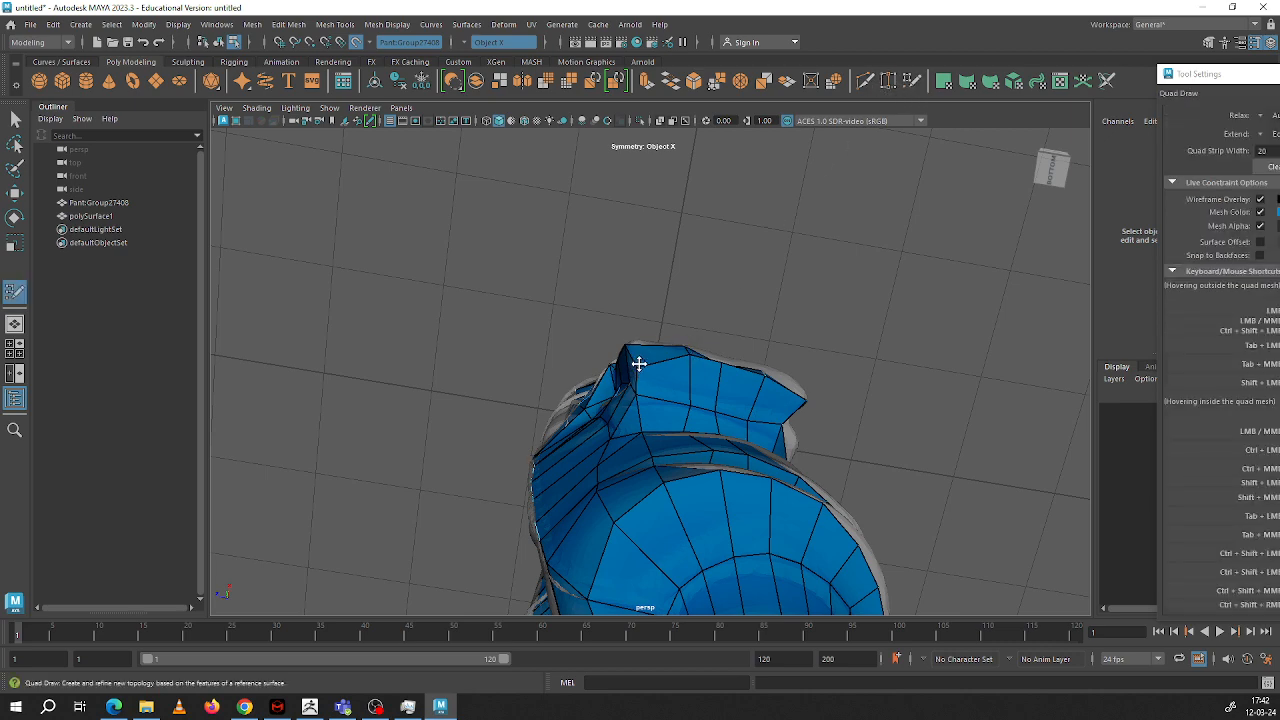
Step: Examine the retopologized side pockets, flaps, thighs and crotch from below, the side, the front and the back
alt+drag(640, 349, 591, 391)
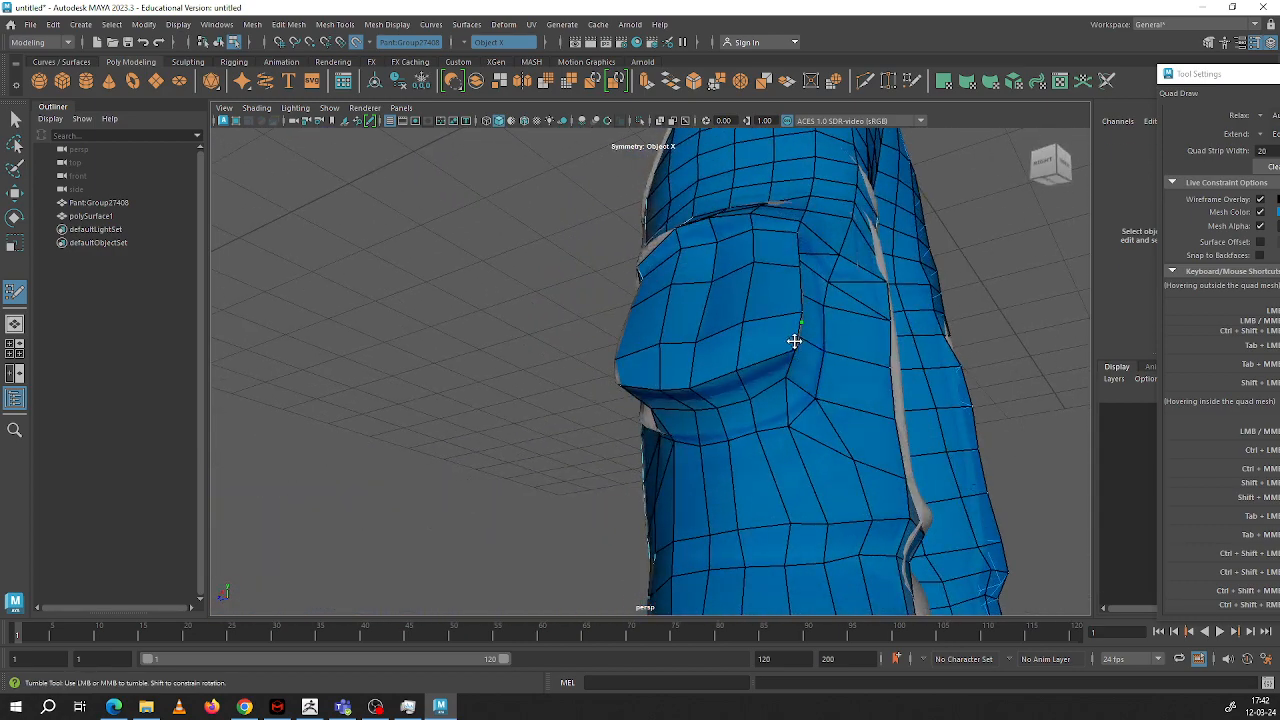
alt+drag(794, 340, 762, 370)
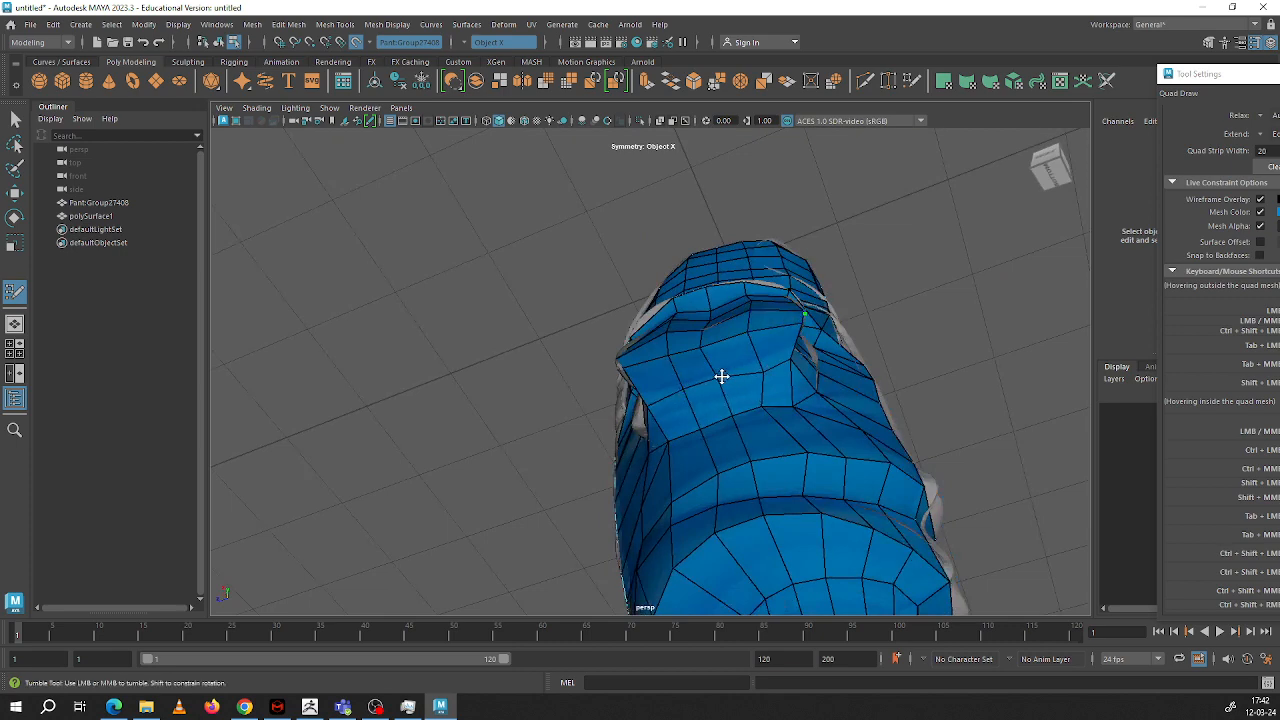
alt+drag(710, 343, 729, 237)
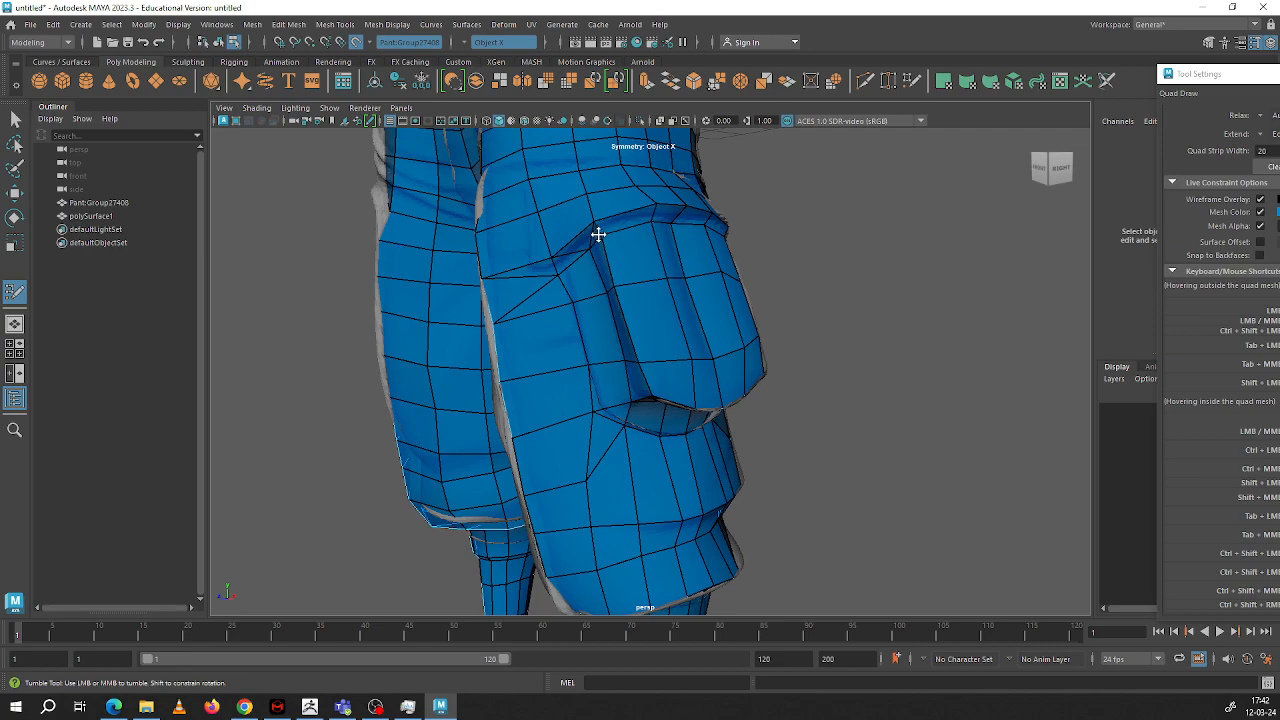
alt+drag(598, 231, 597, 289)
scroll(582, 208, down, 3)
alt+middle_drag(597, 289, 717, 342)
scroll(734, 400, down, 4)
alt+drag(734, 400, 636, 392)
alt+middle_drag(636, 392, 704, 376)
mouse_move(704, 376)
alt+mouse_down()
mouse_move(563, 366)
mouse_move(543, 349)
alt+mouse_up()
click(560, 351)
scroll(625, 290, up, 5)
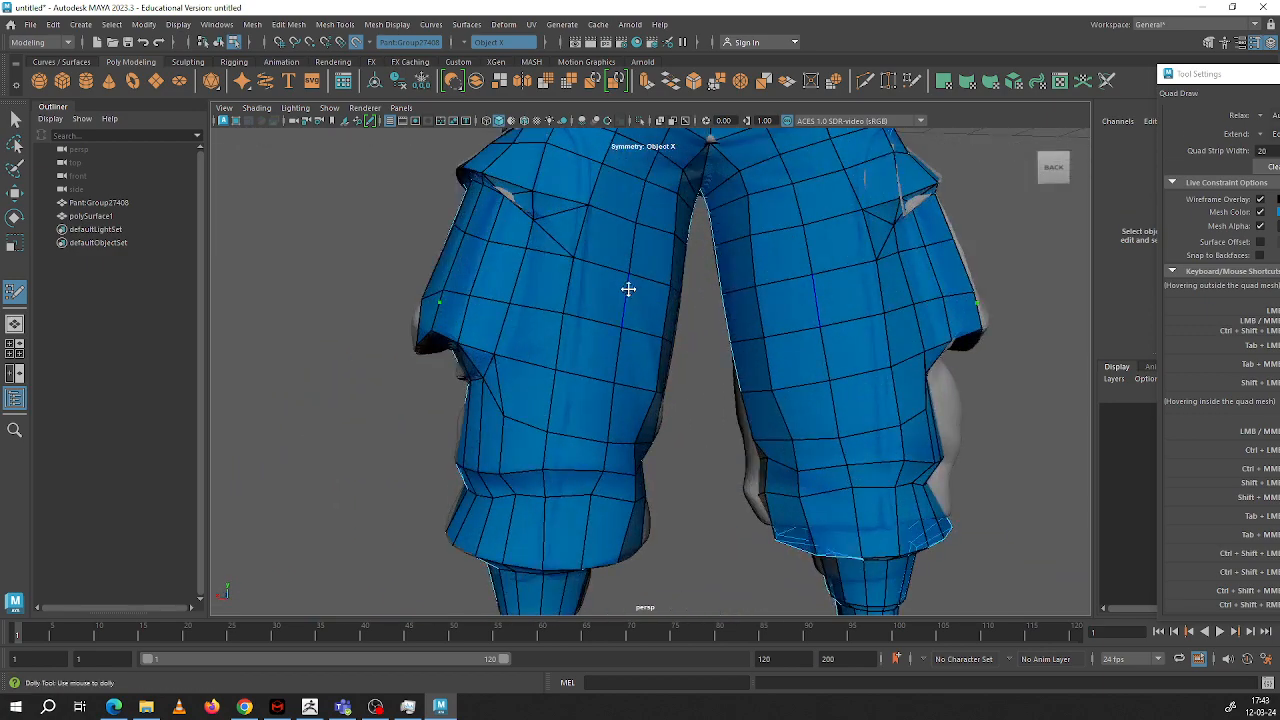
alt+middle_drag(629, 289, 674, 408)
alt+drag(674, 408, 673, 327)
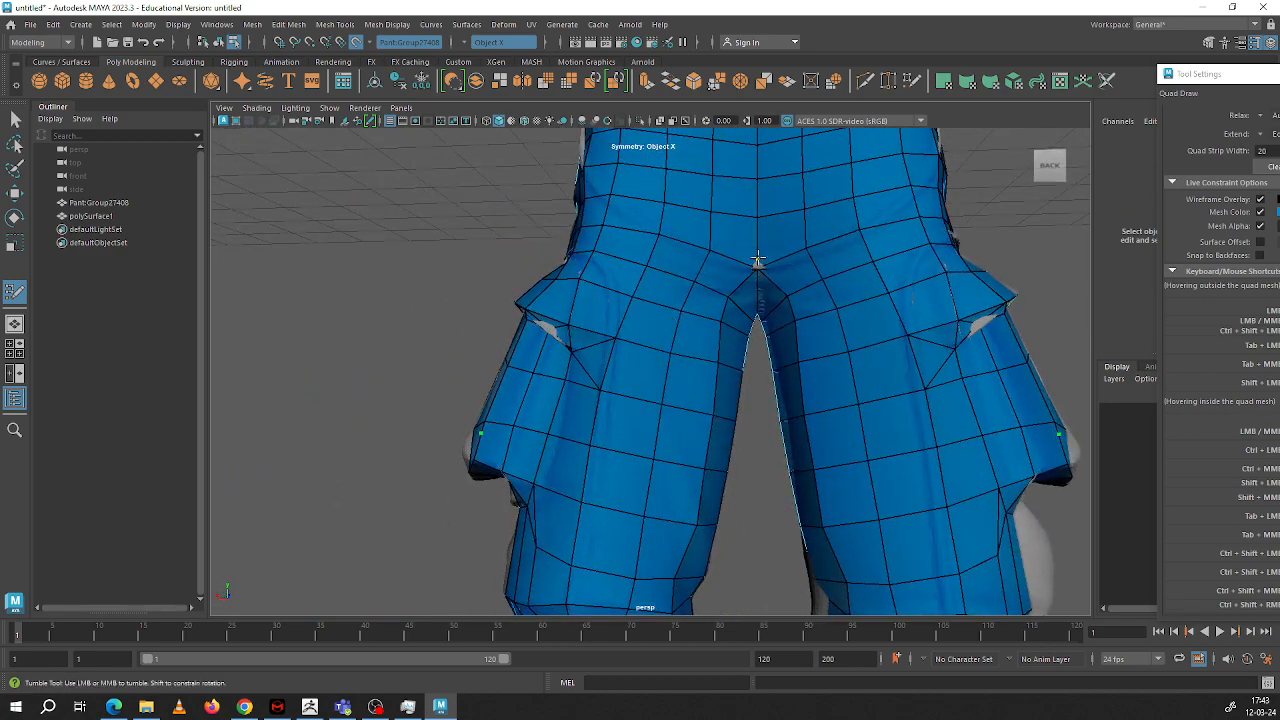